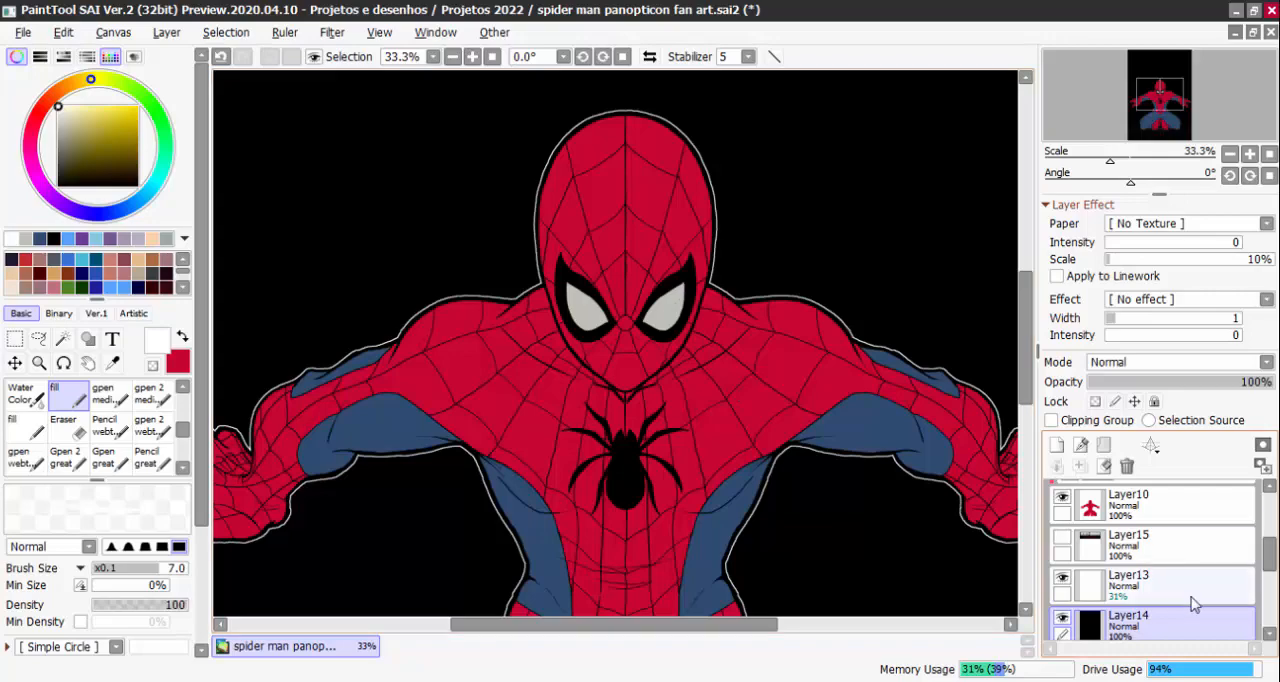
Examine the Spider-Man figure's flat colours and linework from the head down to the thighs
{"action": "scroll", "coordinate": [1157, 560], "scroll_direction": "up", "scroll_amount": 2}
{"action": "scroll", "coordinate": [795, 496], "scroll_direction": "down", "scroll_amount": 2}
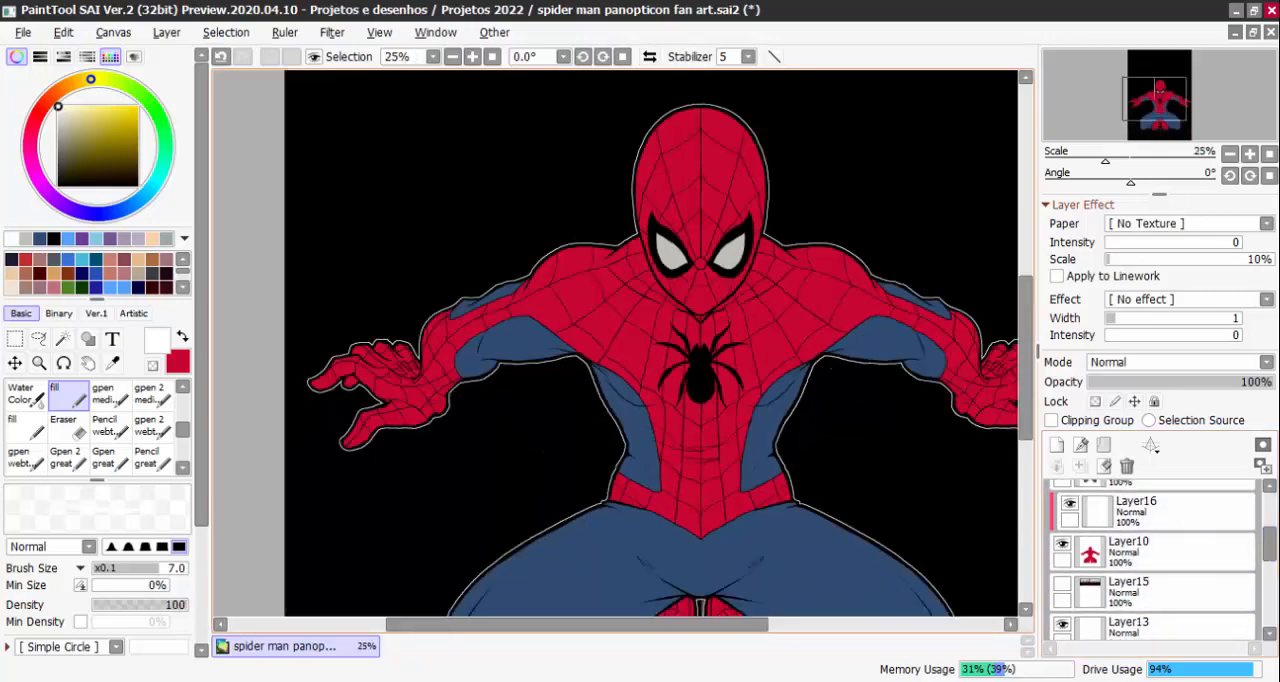
{"action": "scroll", "coordinate": [857, 466], "scroll_direction": "up", "scroll_amount": 2}
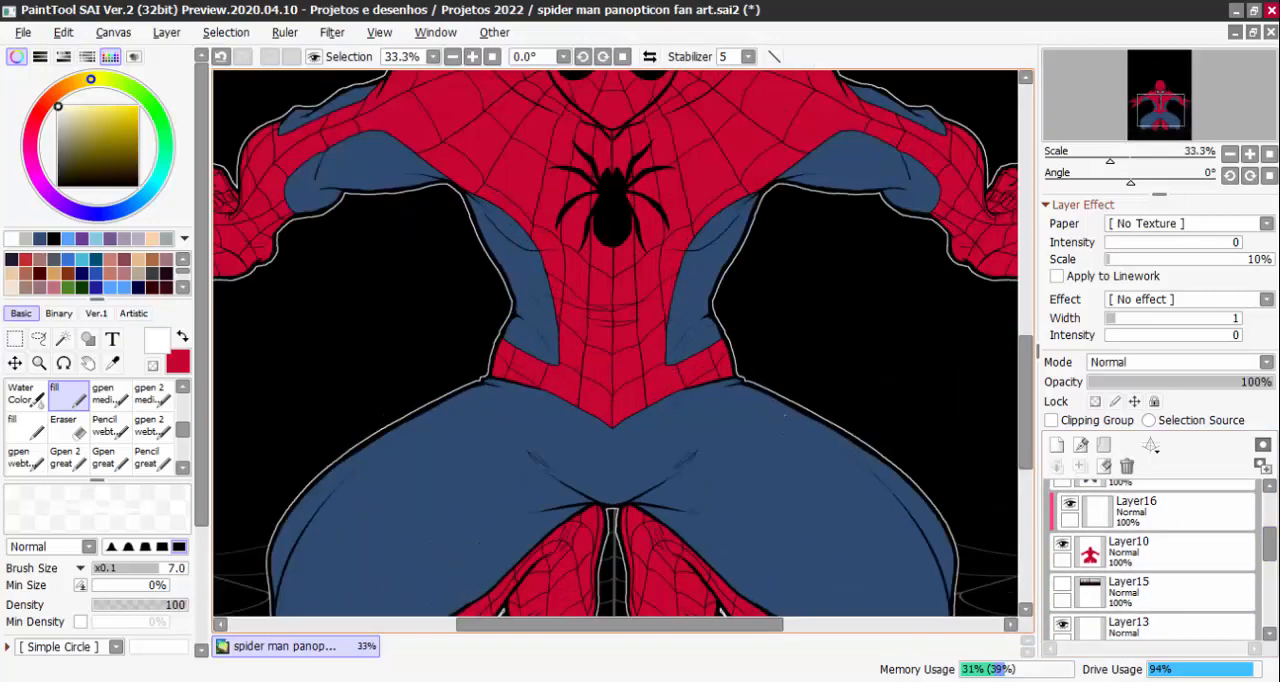
{"action": "scroll", "coordinate": [807, 467], "scroll_direction": "down", "scroll_amount": 2}
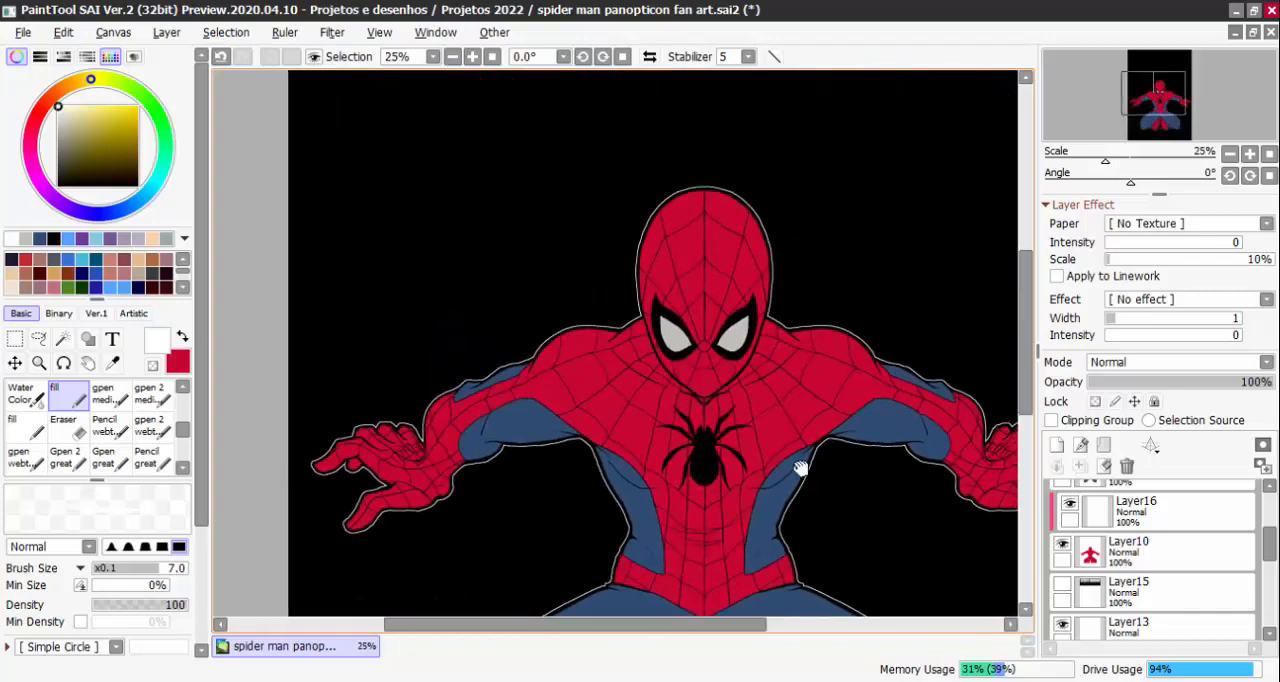
{"action": "left_click_drag", "start_coordinate": [820, 483], "coordinate": [818, 477]}
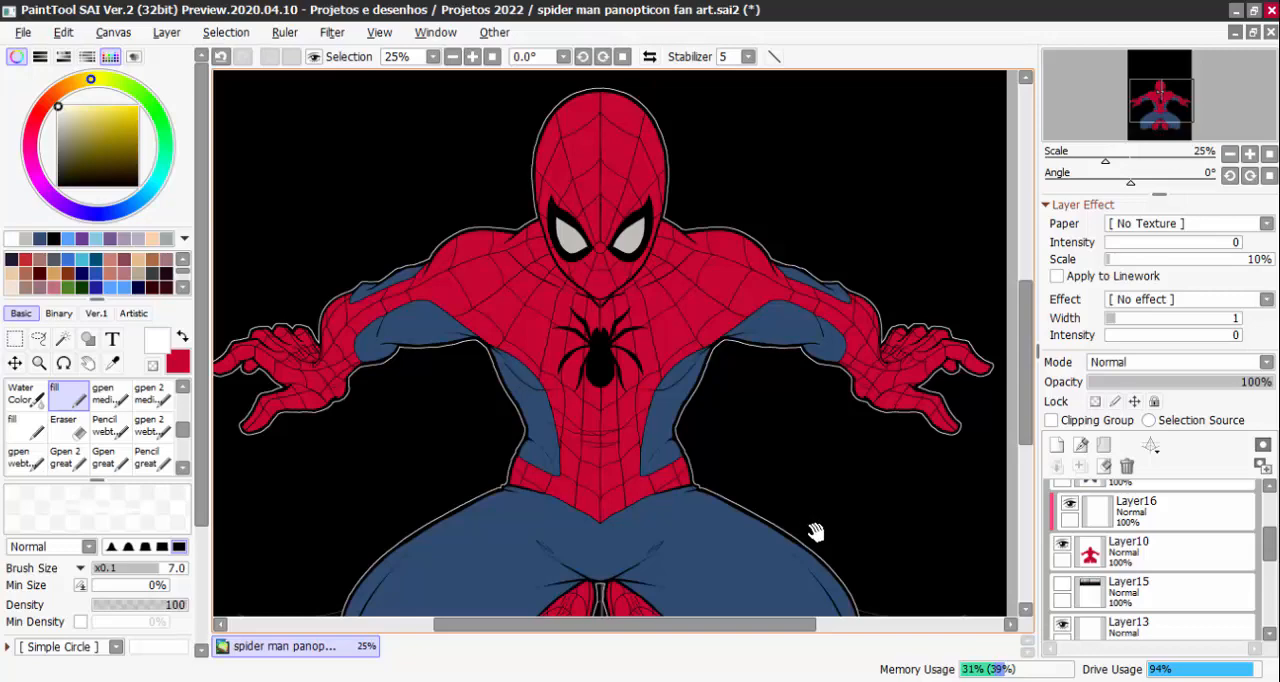
{"action": "mouse_move", "coordinate": [815, 532]}
{"action": "left_mouse_down"}
{"action": "mouse_move", "coordinate": [780, 457]}
{"action": "mouse_move", "coordinate": [834, 427]}
{"action": "mouse_move", "coordinate": [833, 377]}
{"action": "mouse_move", "coordinate": [828, 462]}
{"action": "mouse_move", "coordinate": [806, 460]}
{"action": "left_mouse_up"}
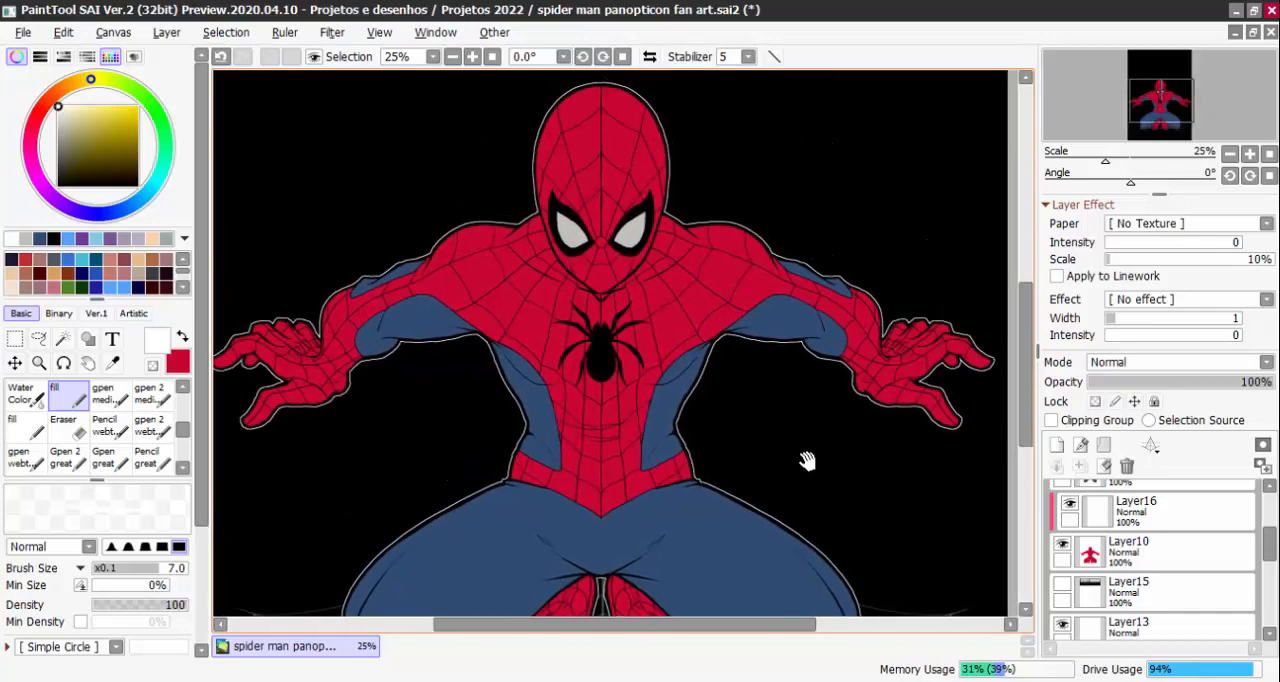
{"action": "left_click_drag", "start_coordinate": [888, 511], "coordinate": [836, 468]}
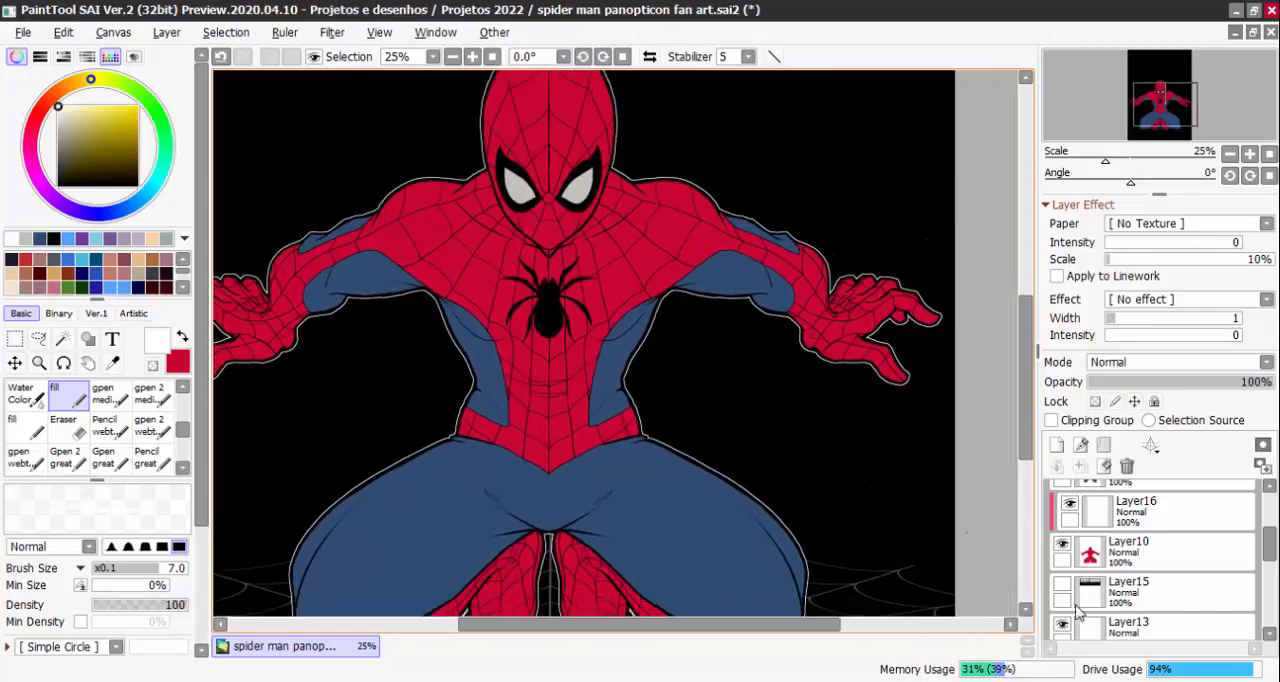
{"action": "left_click_drag", "start_coordinate": [942, 484], "coordinate": [956, 512]}
{"action": "scroll", "coordinate": [1256, 556], "scroll_direction": "up", "scroll_amount": 2}
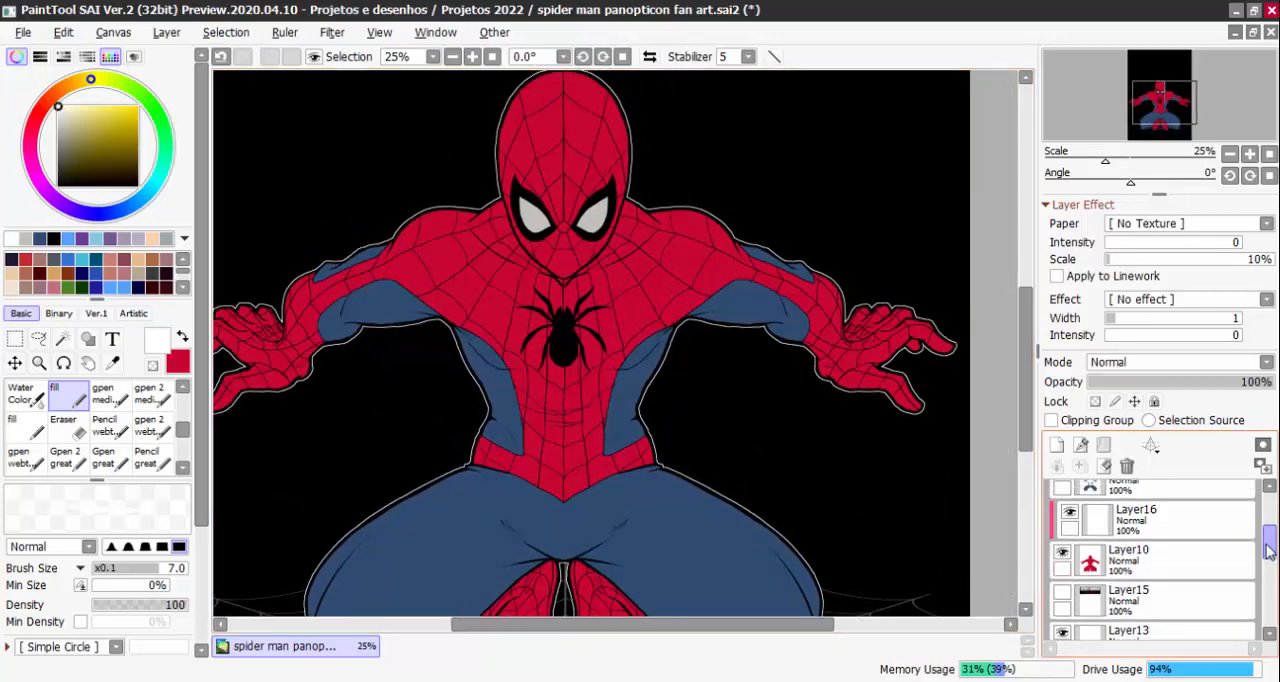
{"action": "left_click_drag", "start_coordinate": [820, 431], "coordinate": [912, 456]}
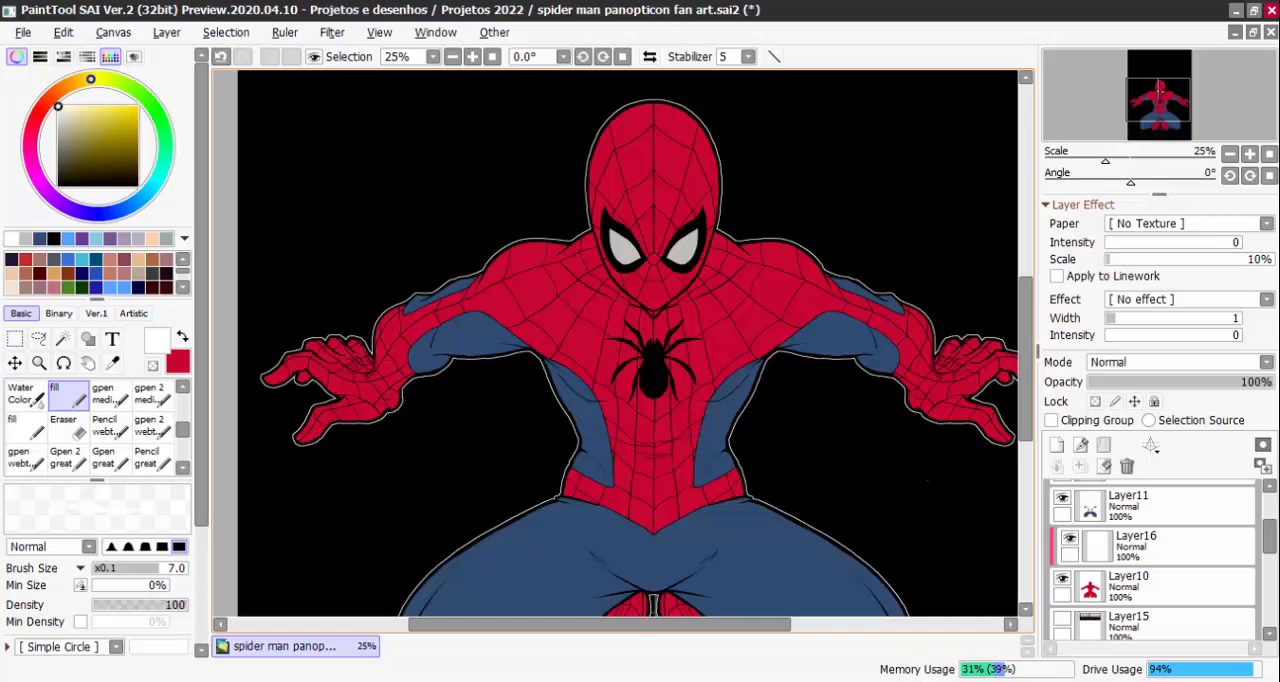
{"action": "left_click_drag", "start_coordinate": [921, 512], "coordinate": [891, 415]}
{"action": "left_click_drag", "start_coordinate": [887, 365], "coordinate": [891, 485]}
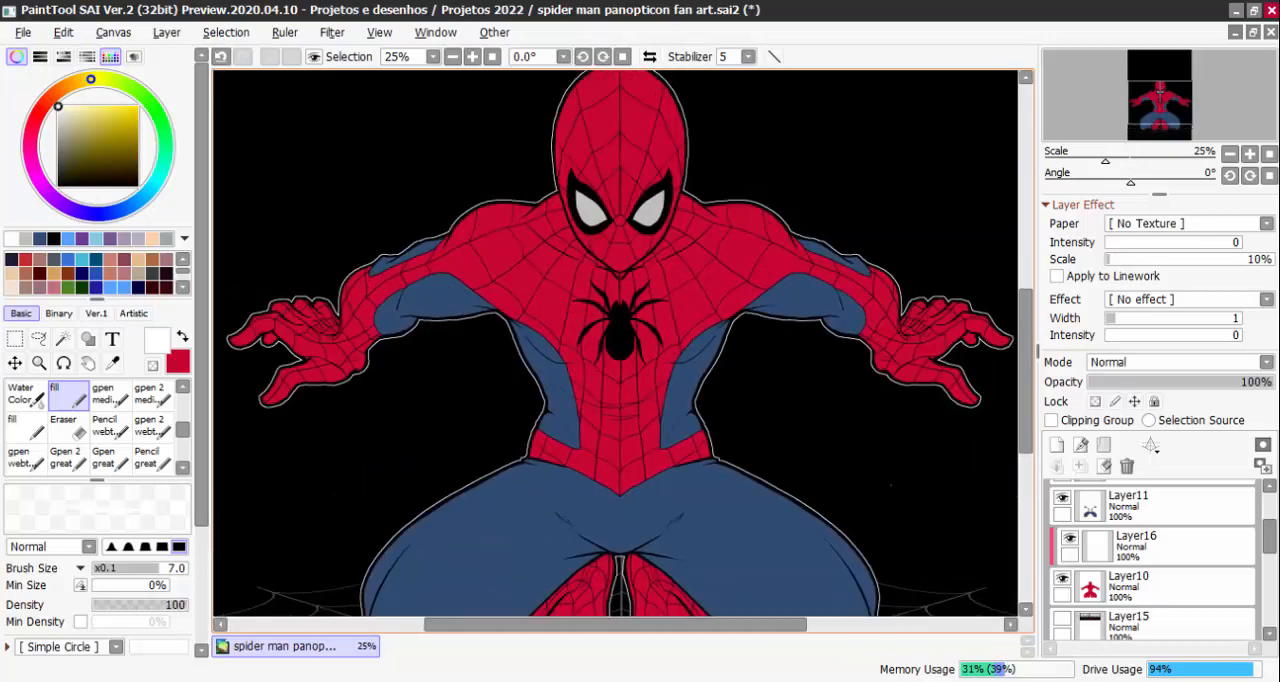
Toggle Layer9 off and on to check what it contributes to the suit
{"action": "left_click_drag", "start_coordinate": [1263, 538], "coordinate": [1262, 512]}
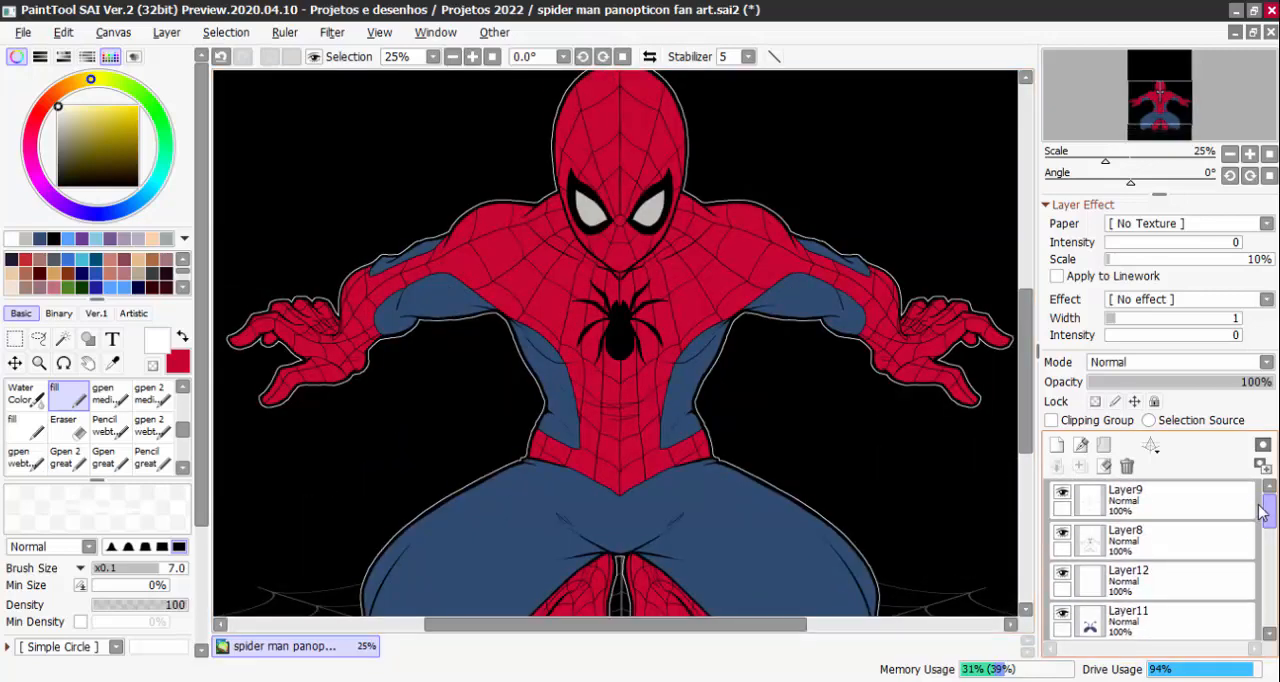
{"action": "left_click", "coordinate": [1063, 493]}
{"action": "left_click", "coordinate": [1063, 494]}
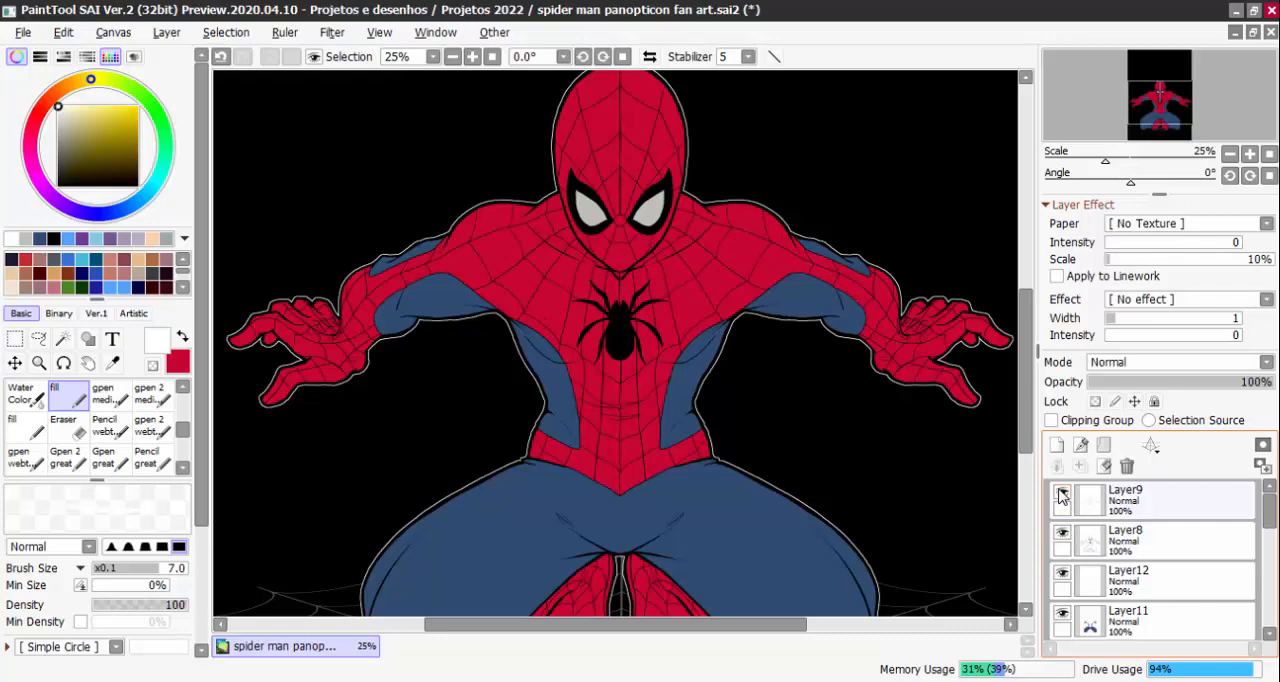
{"action": "left_click", "coordinate": [1063, 494]}
{"action": "left_click", "coordinate": [1063, 494]}
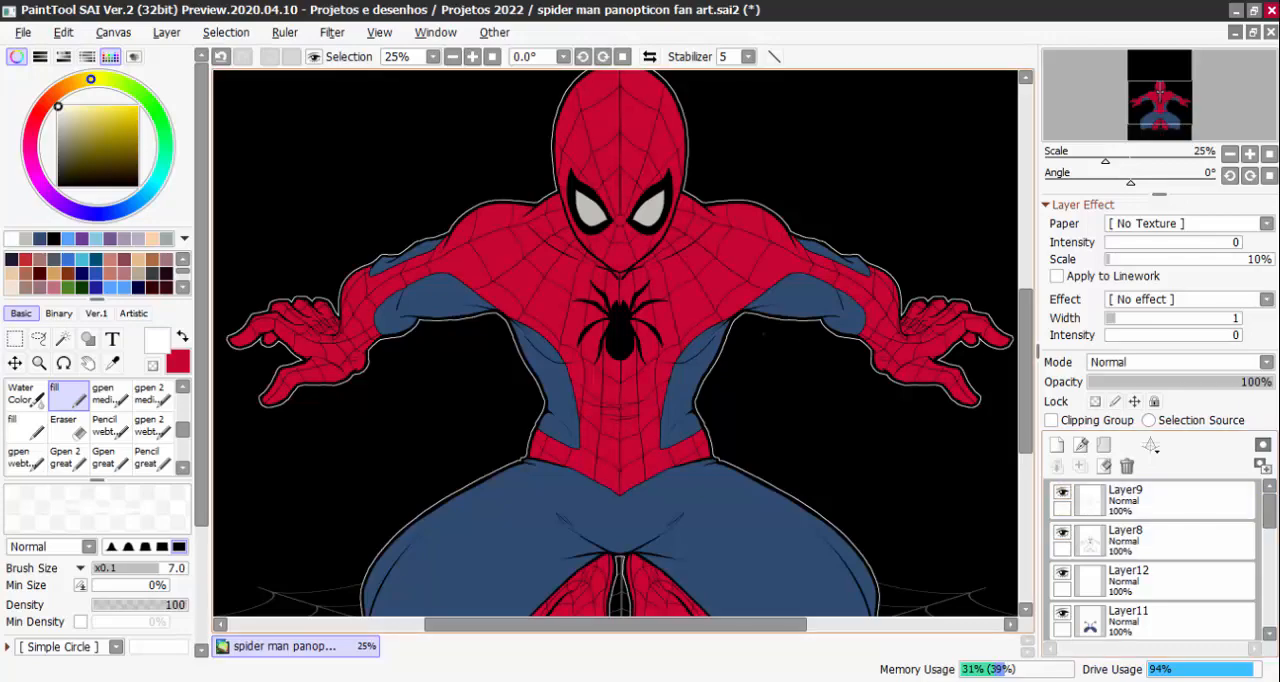
Inspect the mask and chest linework up close and check Layer8's visibility, ending with a look at the whole figure
{"action": "scroll", "coordinate": [752, 310], "scroll_direction": "up", "scroll_amount": 2}
{"action": "left_click_drag", "start_coordinate": [680, 256], "coordinate": [750, 323]}
{"action": "scroll", "coordinate": [745, 318], "scroll_direction": "down", "scroll_amount": 2}
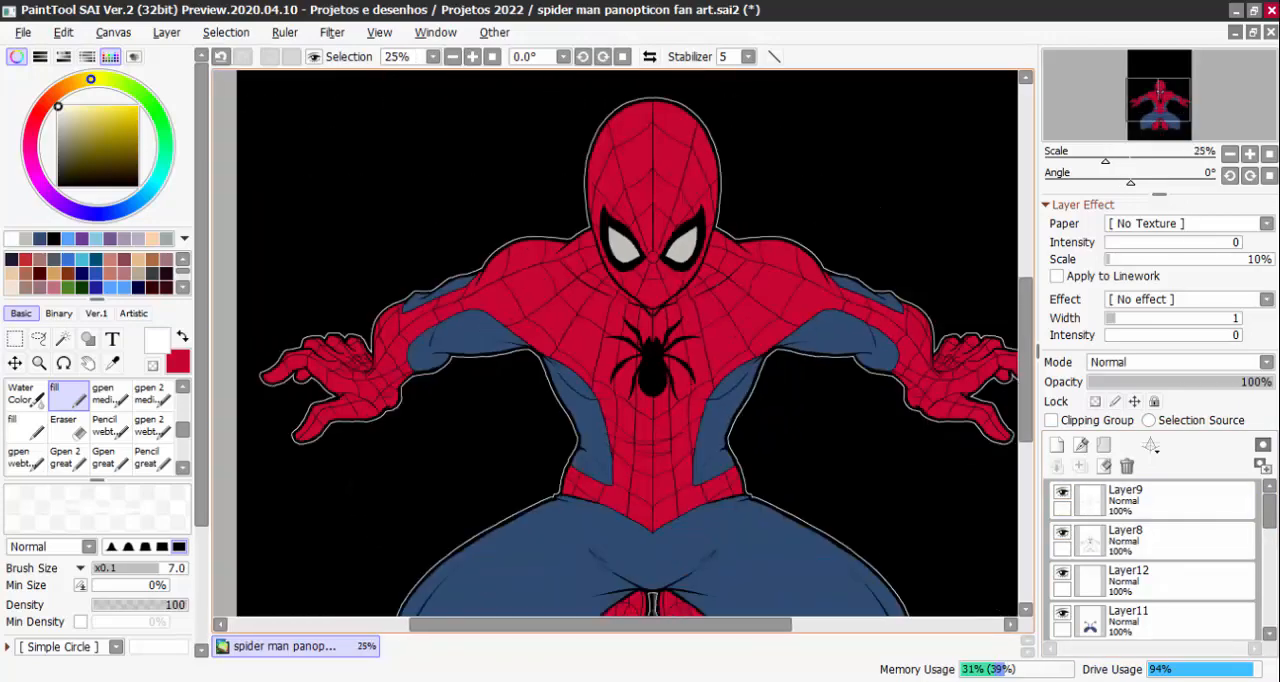
{"action": "scroll", "coordinate": [728, 344], "scroll_direction": "up", "scroll_amount": 2}
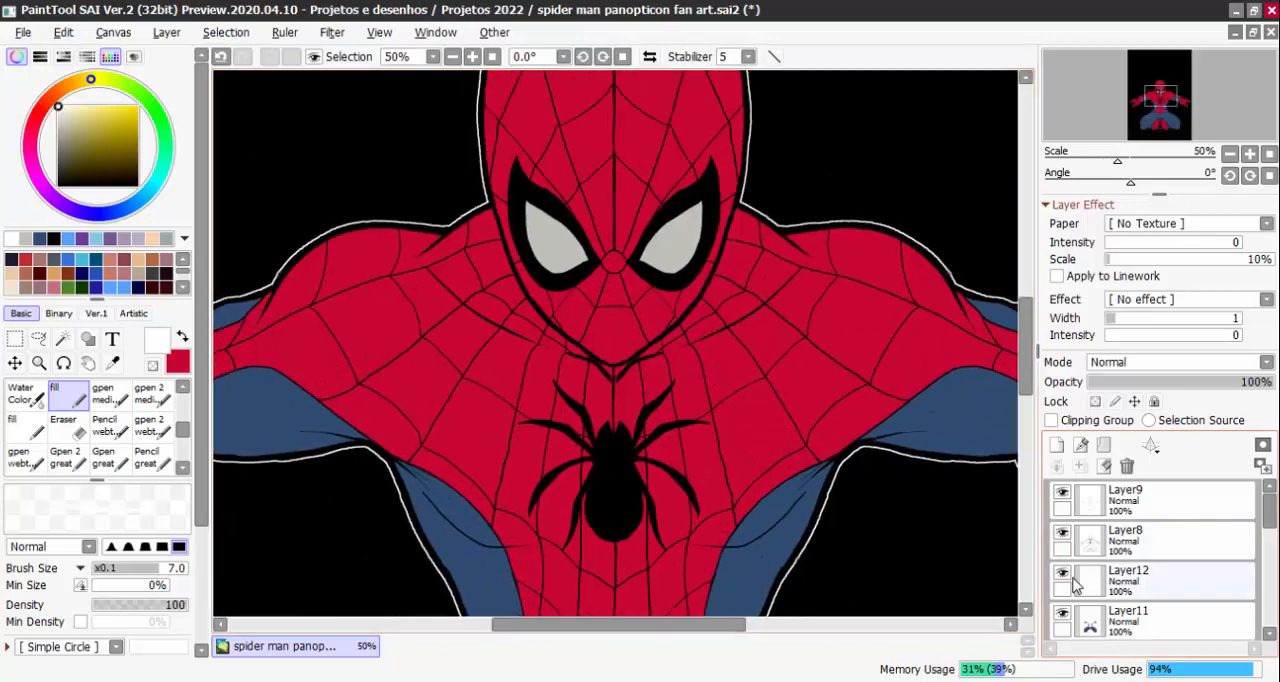
{"action": "left_click", "coordinate": [1066, 535]}
{"action": "left_click", "coordinate": [1066, 535]}
{"action": "key", "text": "Page_Down"}
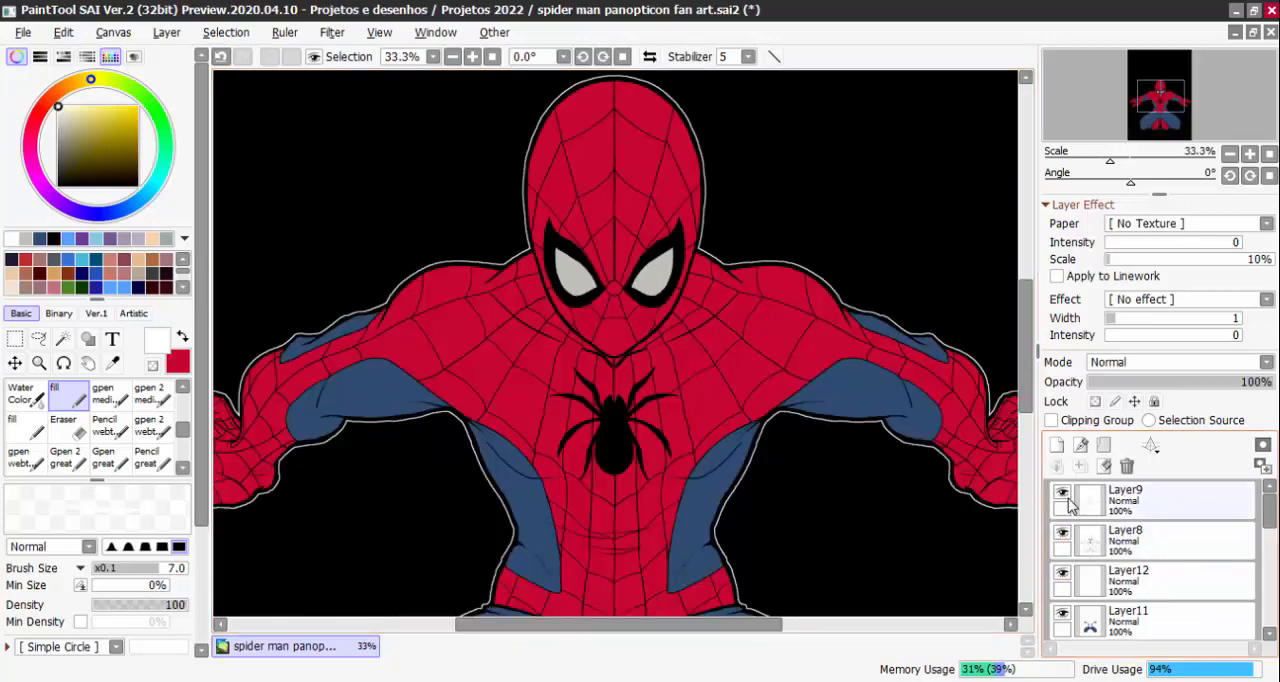
{"action": "scroll", "coordinate": [864, 417], "scroll_direction": "down", "scroll_amount": 3}
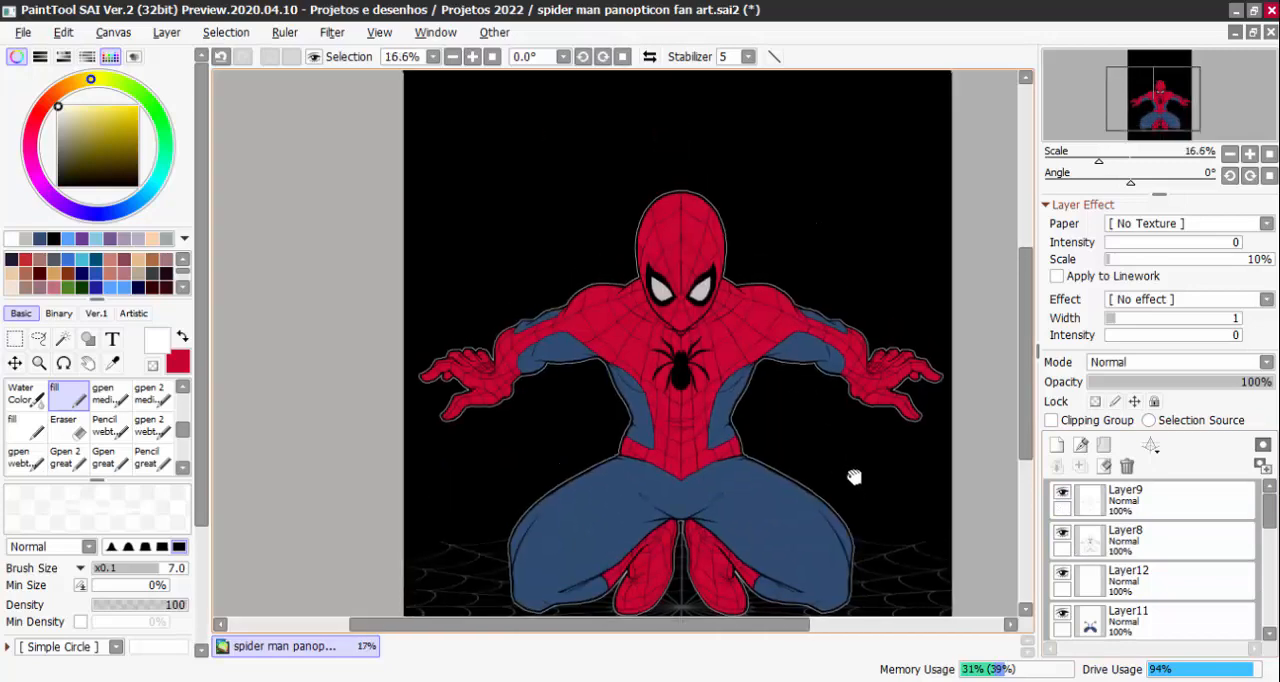
{"action": "left_click_drag", "start_coordinate": [854, 477], "coordinate": [826, 430]}
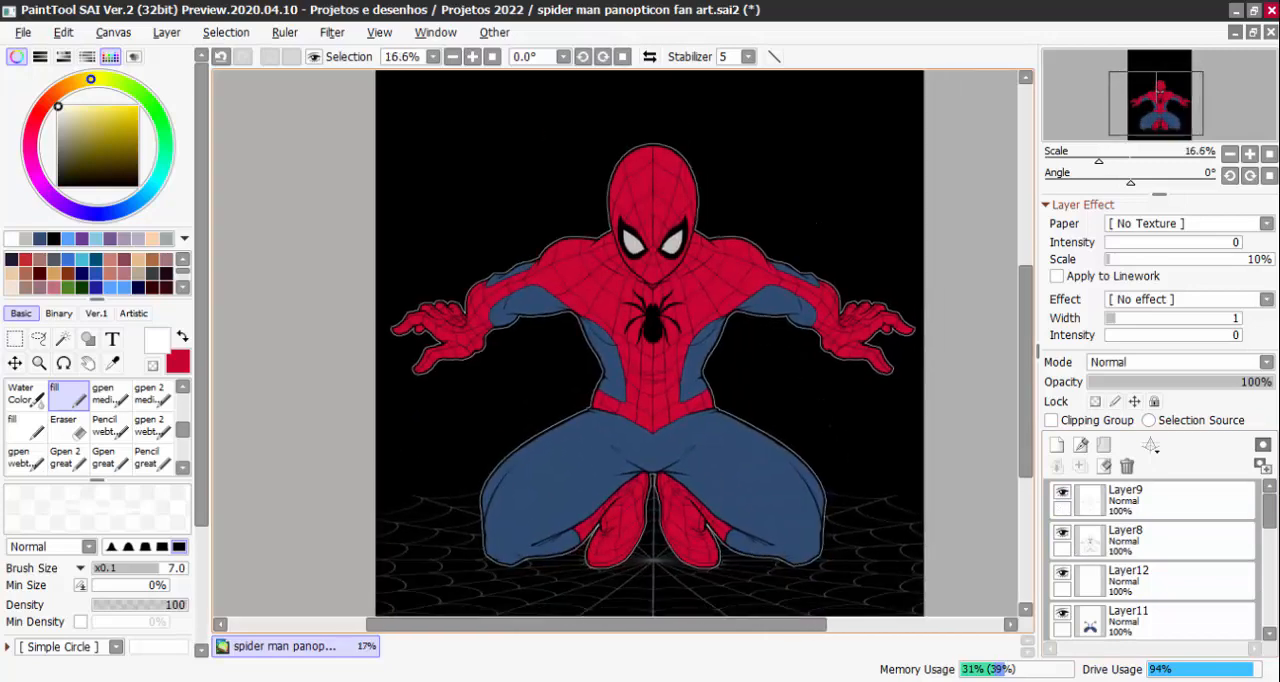
Show Layer15 to view the title lettering above the figure, and hide the layer again
{"action": "scroll", "coordinate": [1228, 565], "scroll_direction": "down", "scroll_amount": 5}
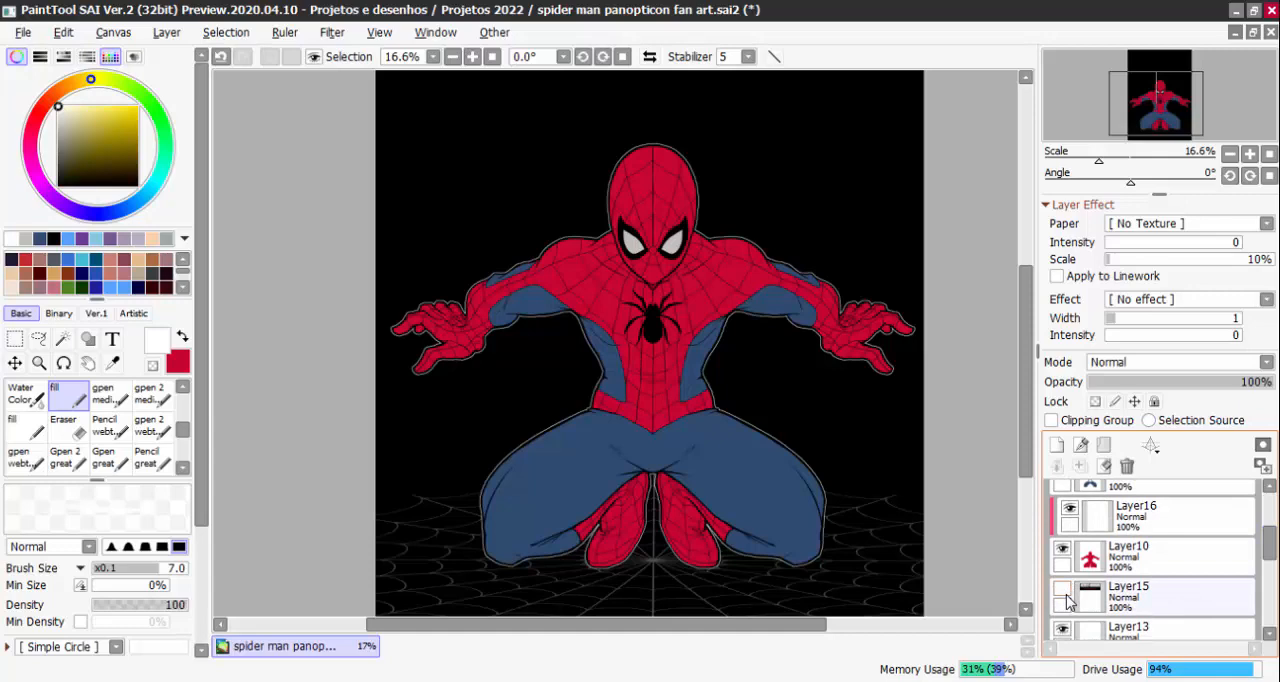
{"action": "left_click", "coordinate": [1066, 600]}
{"action": "scroll", "coordinate": [931, 591], "scroll_direction": "up", "scroll_amount": 5}
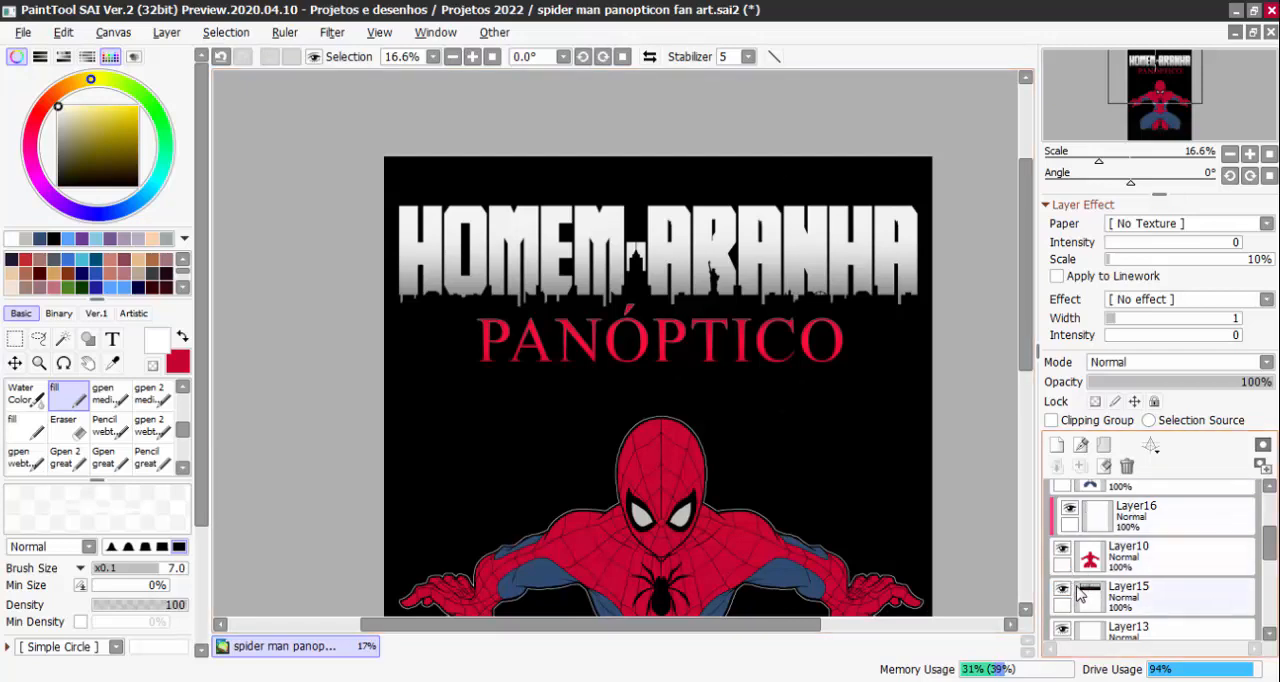
{"action": "left_click_drag", "start_coordinate": [885, 557], "coordinate": [867, 491]}
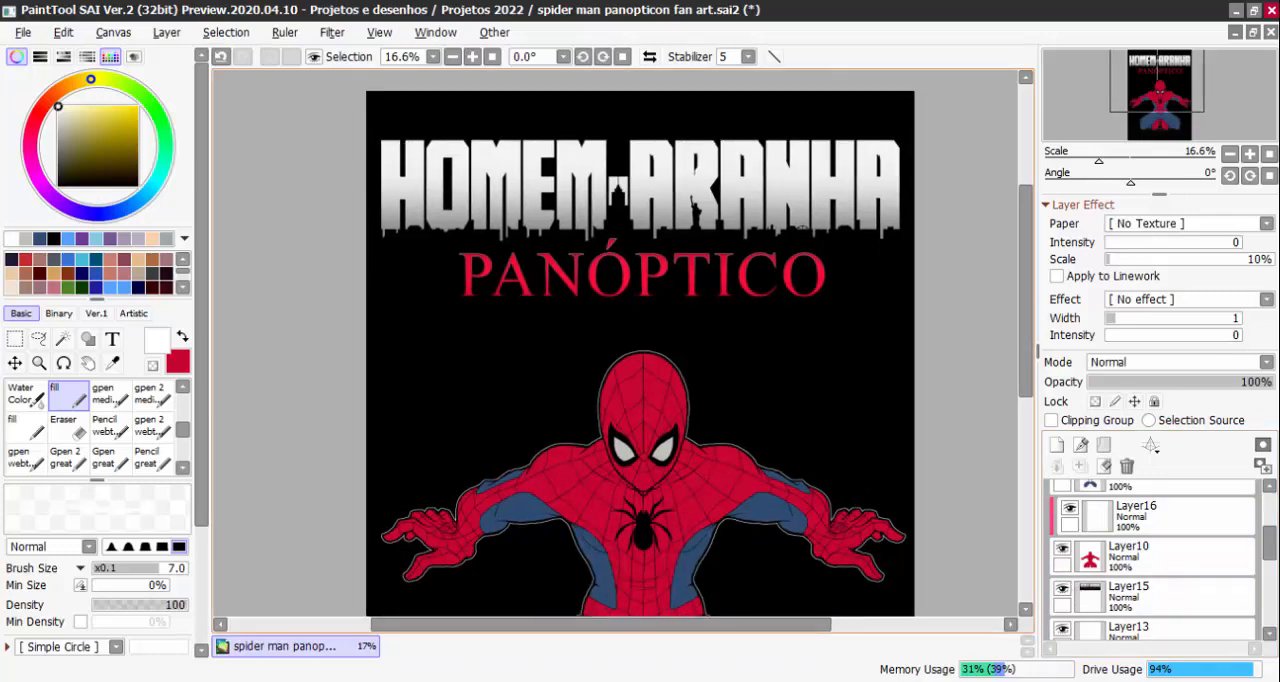
{"action": "left_click", "coordinate": [1062, 588]}
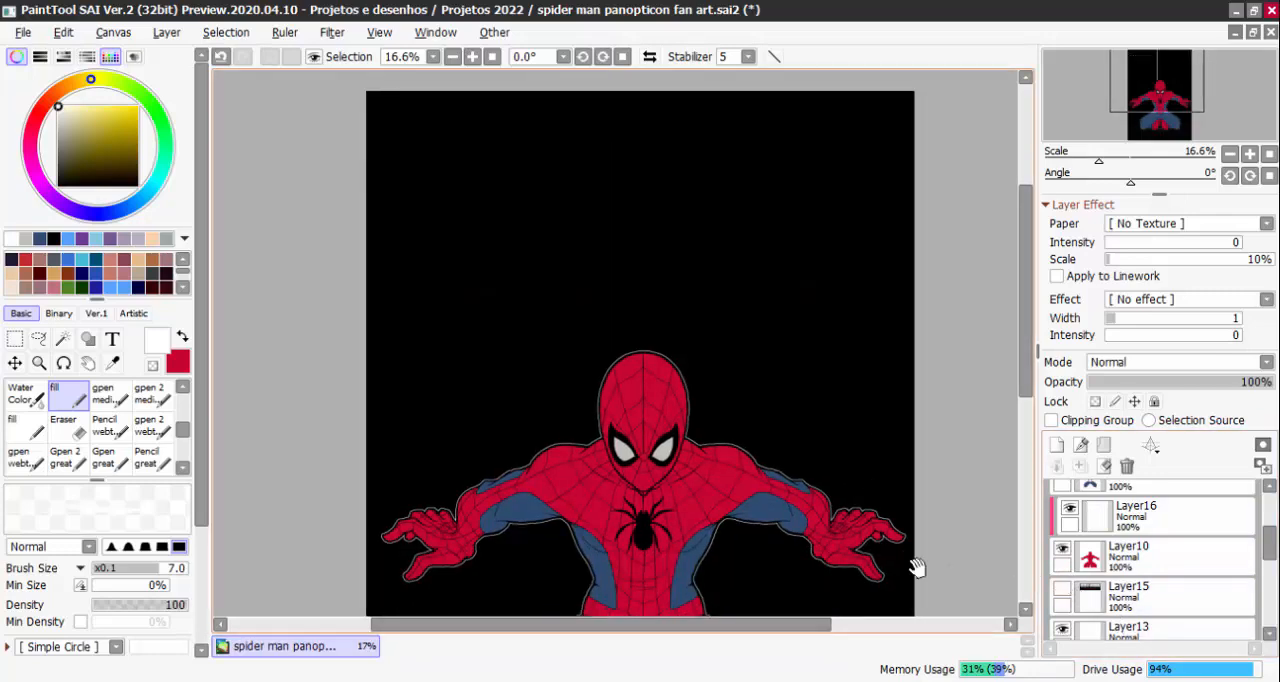
Compare the suit with and without the web pattern by hiding and reshowing Layer9, checking both the torso and the feet
{"action": "left_click_drag", "start_coordinate": [914, 565], "coordinate": [922, 523]}
{"action": "scroll", "coordinate": [901, 518], "scroll_direction": "up", "scroll_amount": 2}
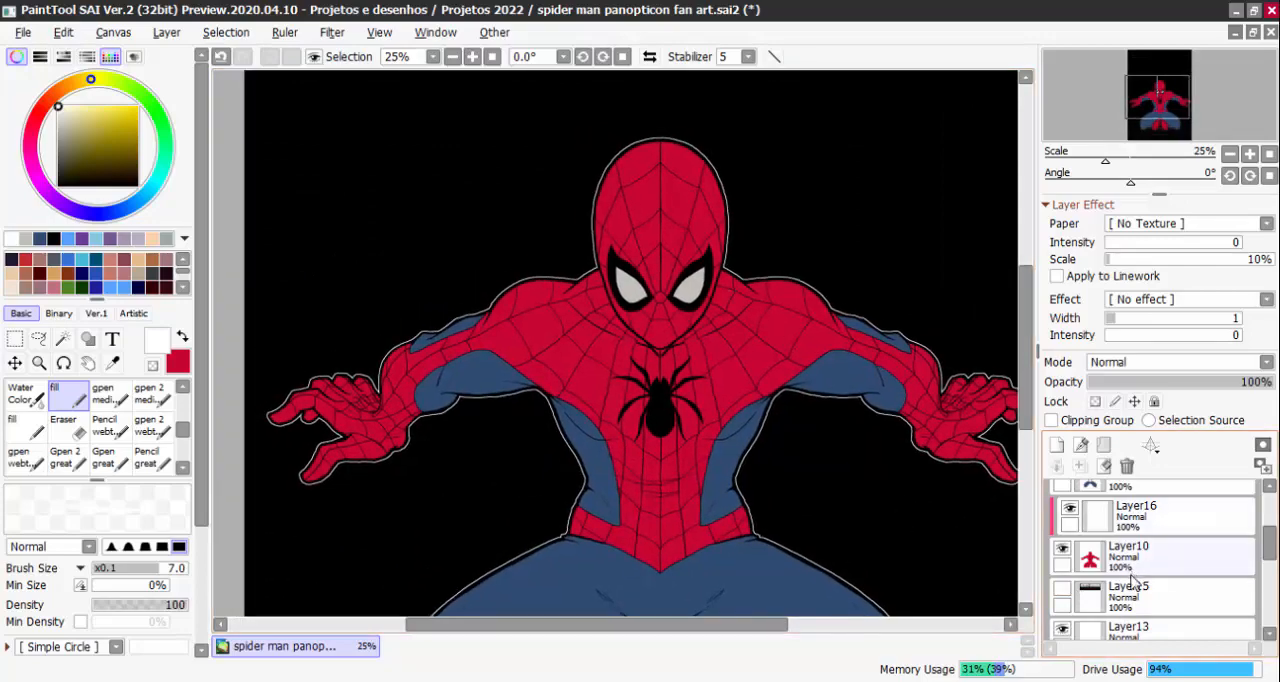
{"action": "left_click_drag", "start_coordinate": [934, 583], "coordinate": [907, 528]}
{"action": "scroll", "coordinate": [1178, 543], "scroll_direction": "up", "scroll_amount": 2}
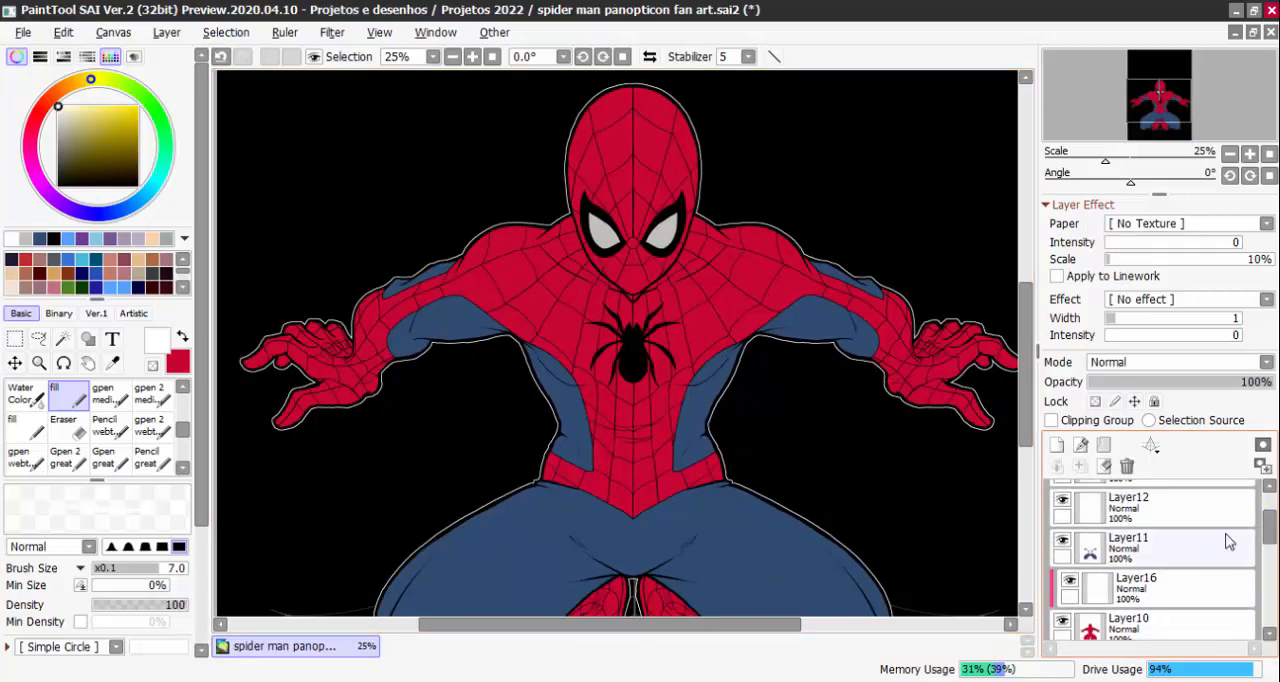
{"action": "scroll", "coordinate": [1170, 520], "scroll_direction": "up", "scroll_amount": 1}
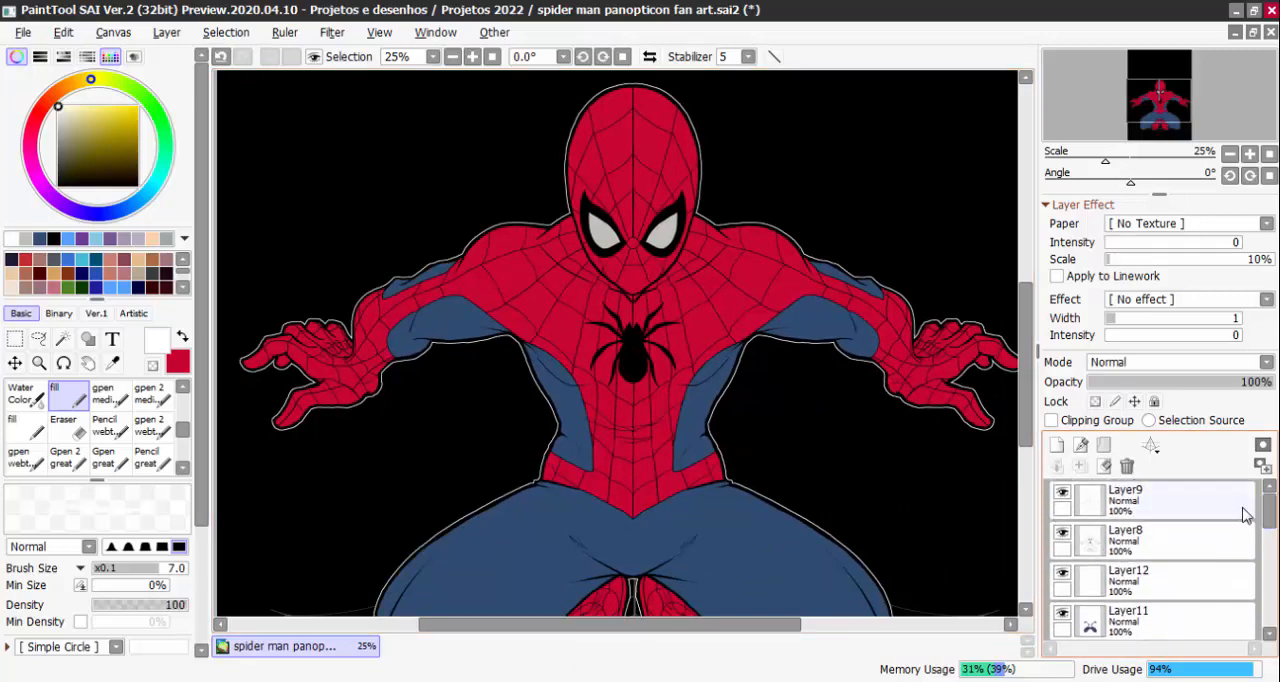
{"action": "left_click", "coordinate": [1063, 493]}
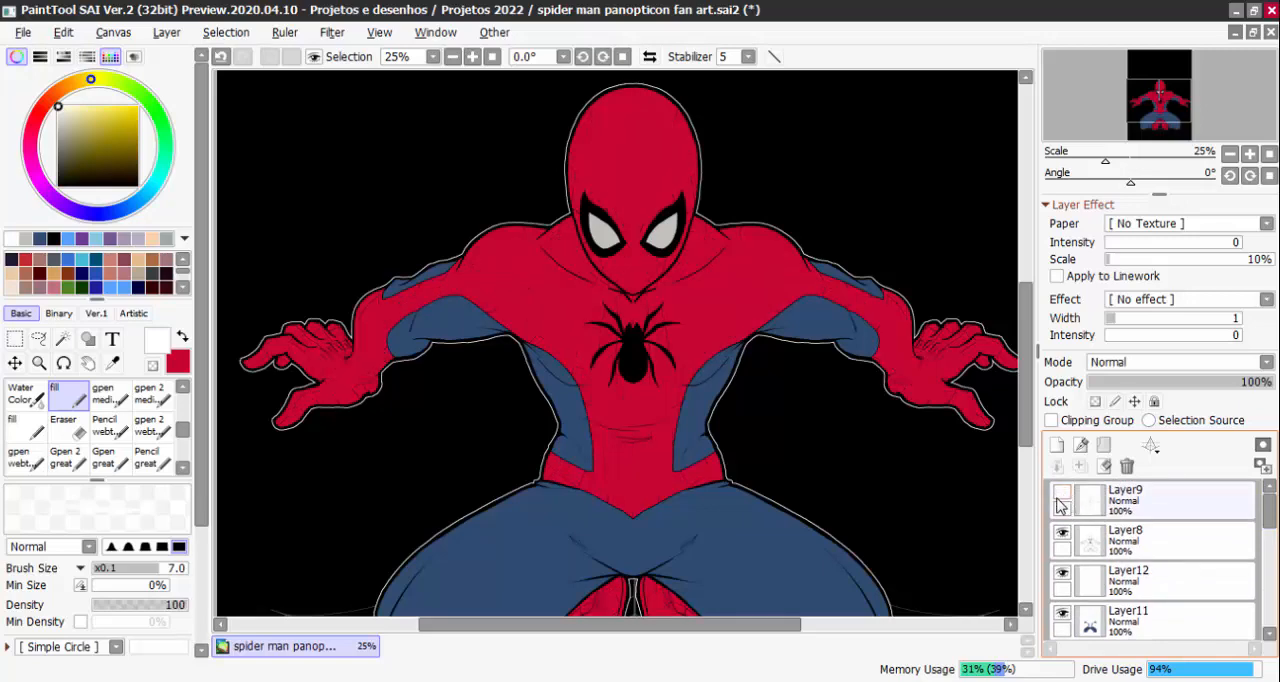
{"action": "left_click_drag", "start_coordinate": [892, 513], "coordinate": [861, 416]}
{"action": "left_click", "coordinate": [1062, 493]}
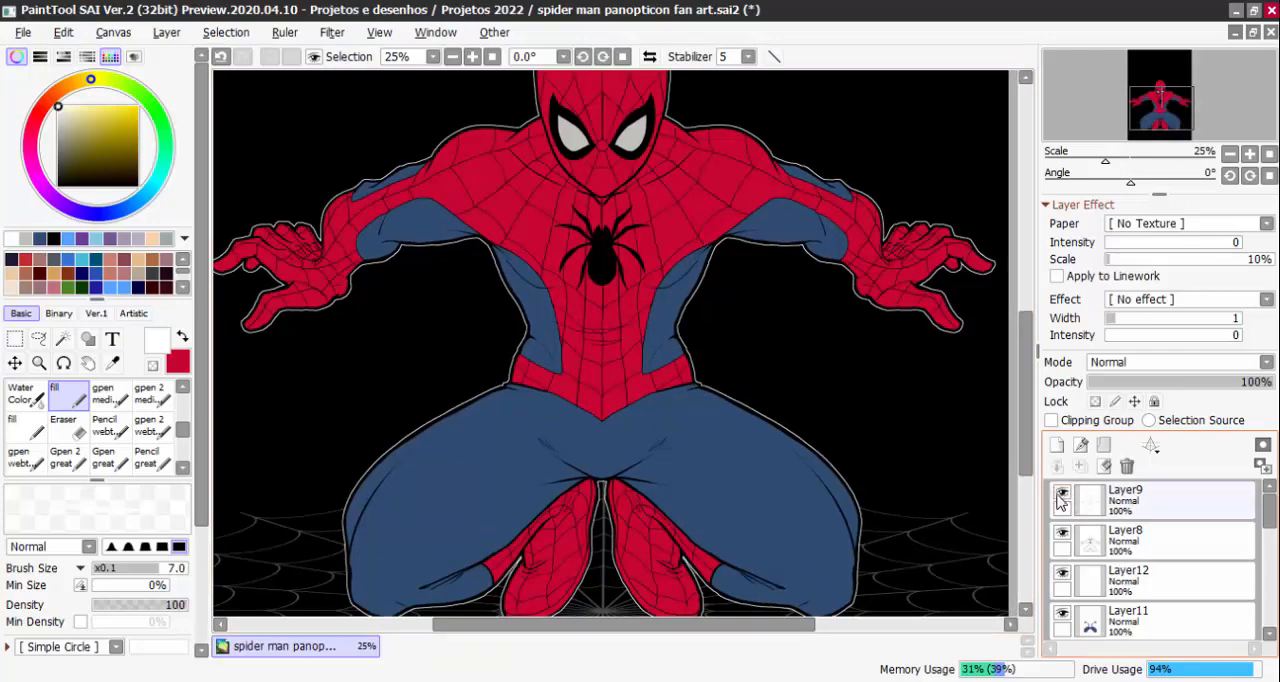
{"action": "left_click_drag", "start_coordinate": [886, 437], "coordinate": [893, 522]}
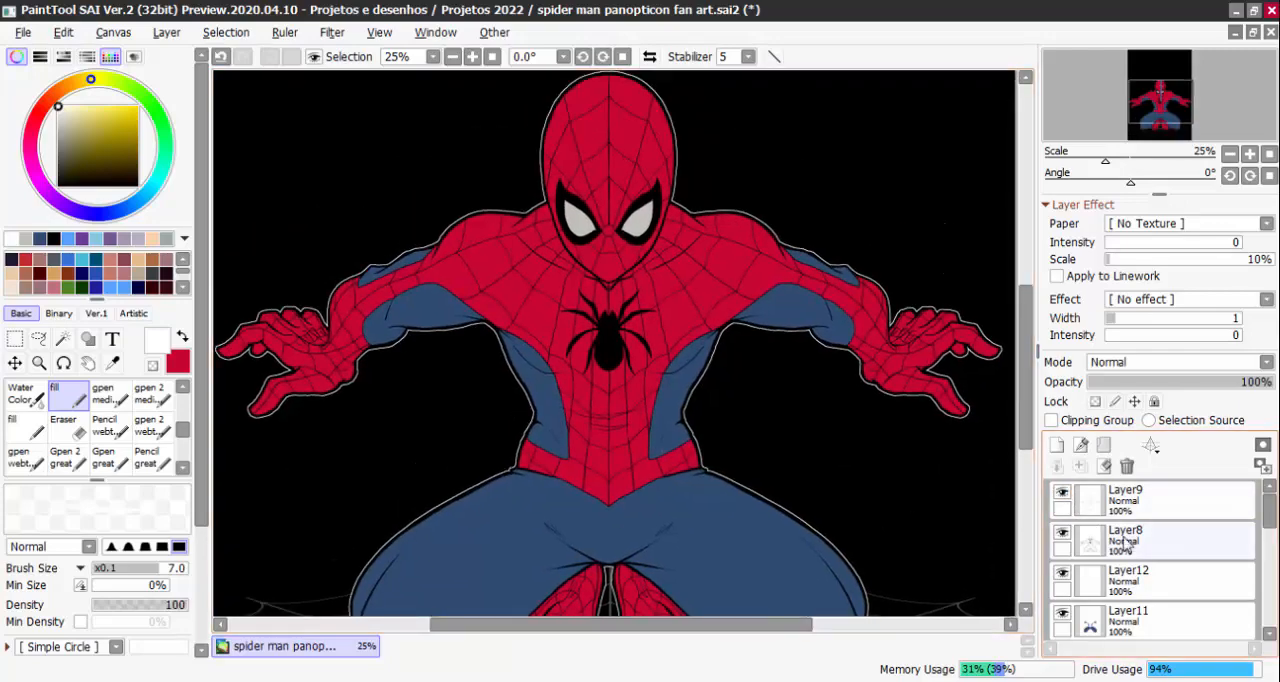
{"action": "left_click_drag", "start_coordinate": [968, 536], "coordinate": [1005, 381]}
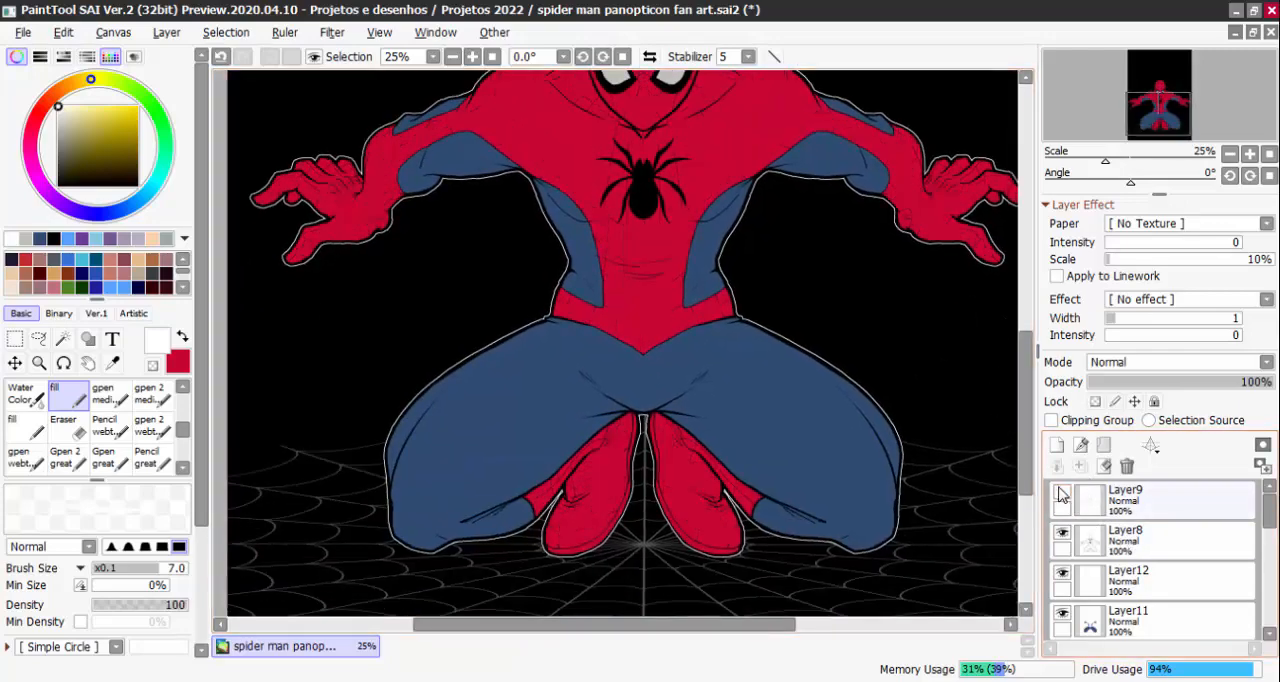
{"action": "left_click", "coordinate": [1062, 535]}
{"action": "left_click", "coordinate": [1062, 538]}
Make Layer8 the active layer and set the drawing colour to black
{"action": "left_click", "coordinate": [1110, 543]}
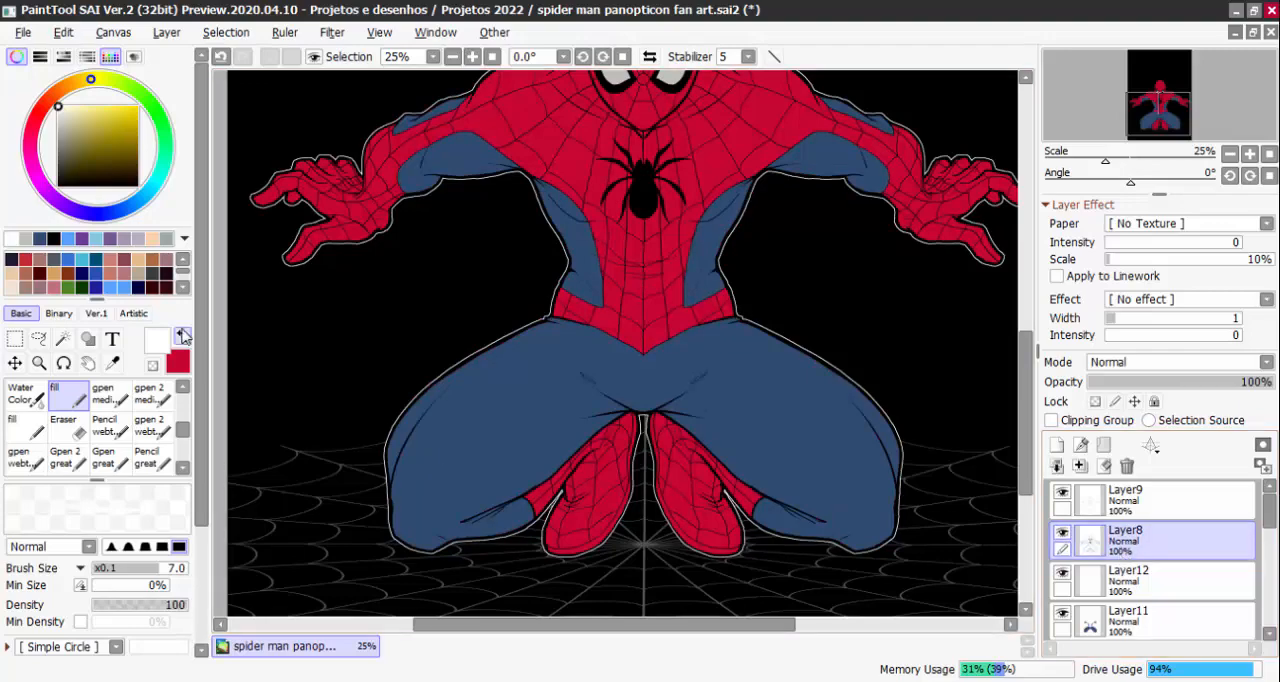
{"action": "left_click_drag", "start_coordinate": [122, 134], "coordinate": [4, 355]}
{"action": "scroll", "coordinate": [170, 410], "scroll_direction": "up", "scroll_amount": 1}
Select the enclosed transparent sole strips along the inner and lower edges of both feet with the Magic Wand
{"action": "left_click", "coordinate": [63, 338]}
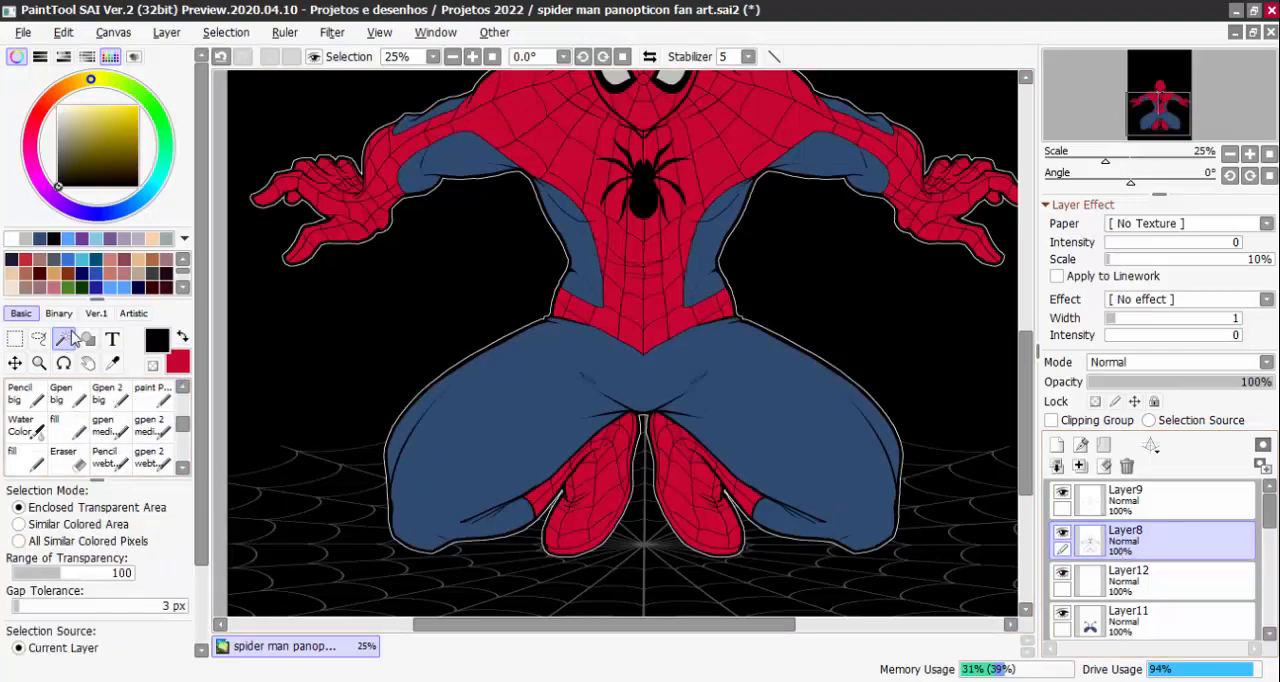
{"action": "scroll", "coordinate": [560, 480], "scroll_direction": "up", "scroll_amount": 4}
{"action": "left_click", "coordinate": [682, 436]}
{"action": "left_click_drag", "start_coordinate": [745, 389], "coordinate": [674, 579]}
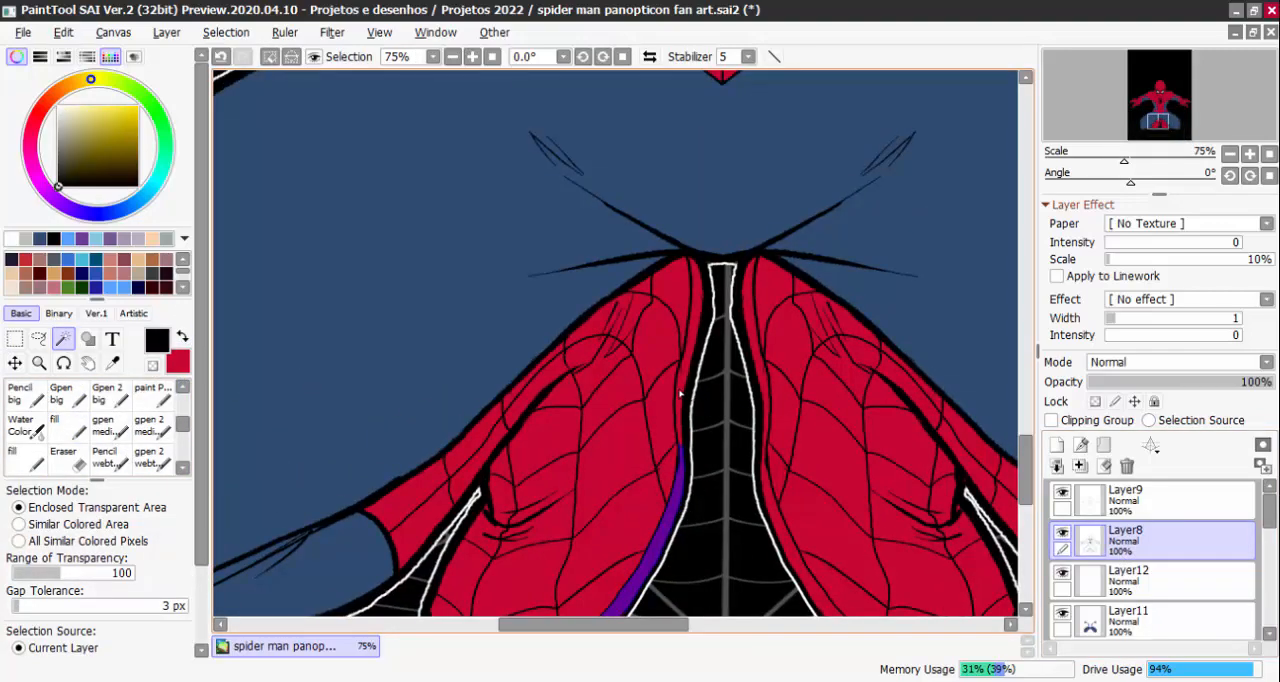
{"action": "left_click", "coordinate": [682, 392]}
{"action": "left_click", "coordinate": [678, 446]}
{"action": "left_click", "coordinate": [757, 356]}
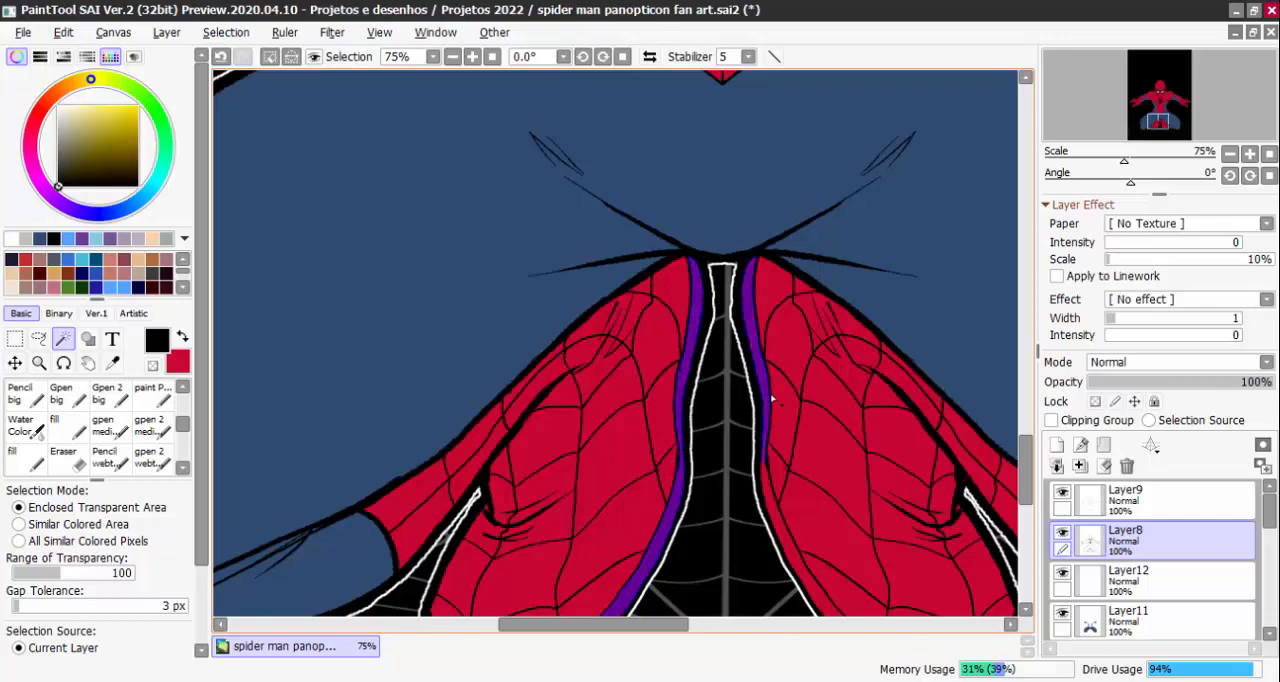
{"action": "left_click_drag", "start_coordinate": [763, 494], "coordinate": [757, 437]}
{"action": "left_click", "coordinate": [778, 452]}
{"action": "left_click_drag", "start_coordinate": [874, 552], "coordinate": [837, 432]}
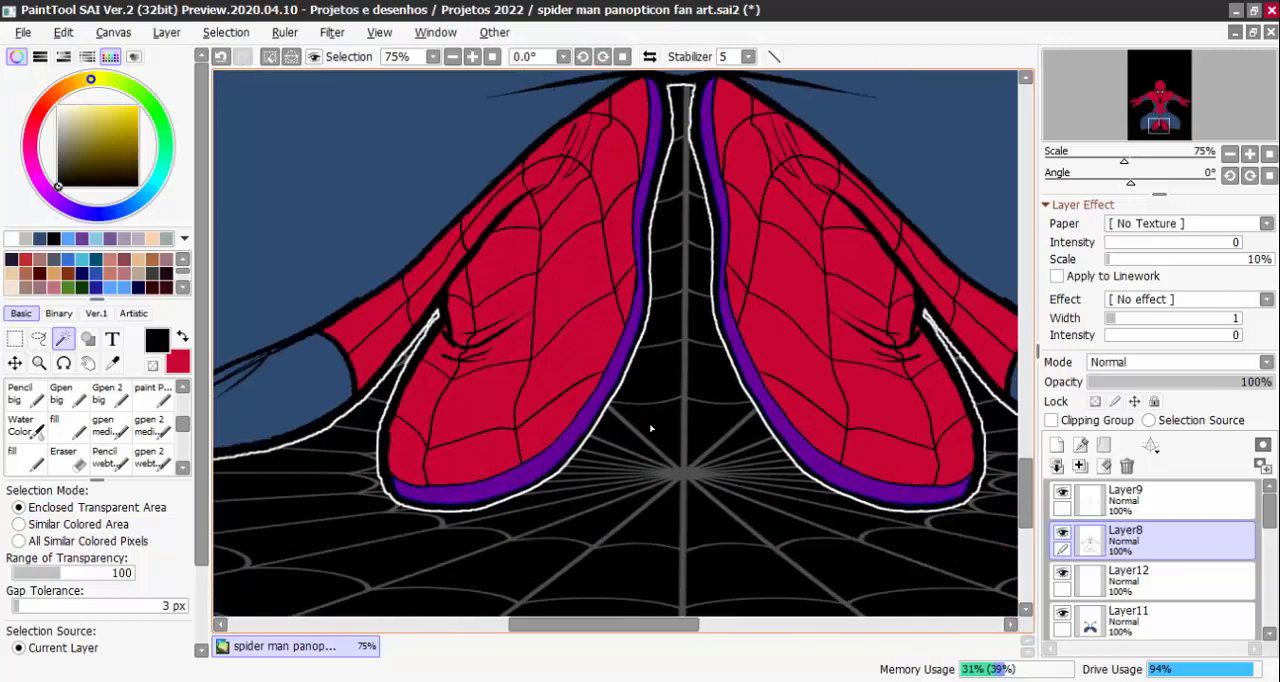
Fill the selected sole strips of both feet with black on Layer8 and clear the selection
{"action": "left_click", "coordinate": [166, 32]}
{"action": "left_click", "coordinate": [170, 312]}
{"action": "scroll", "coordinate": [915, 460], "scroll_direction": "down", "scroll_amount": 3}
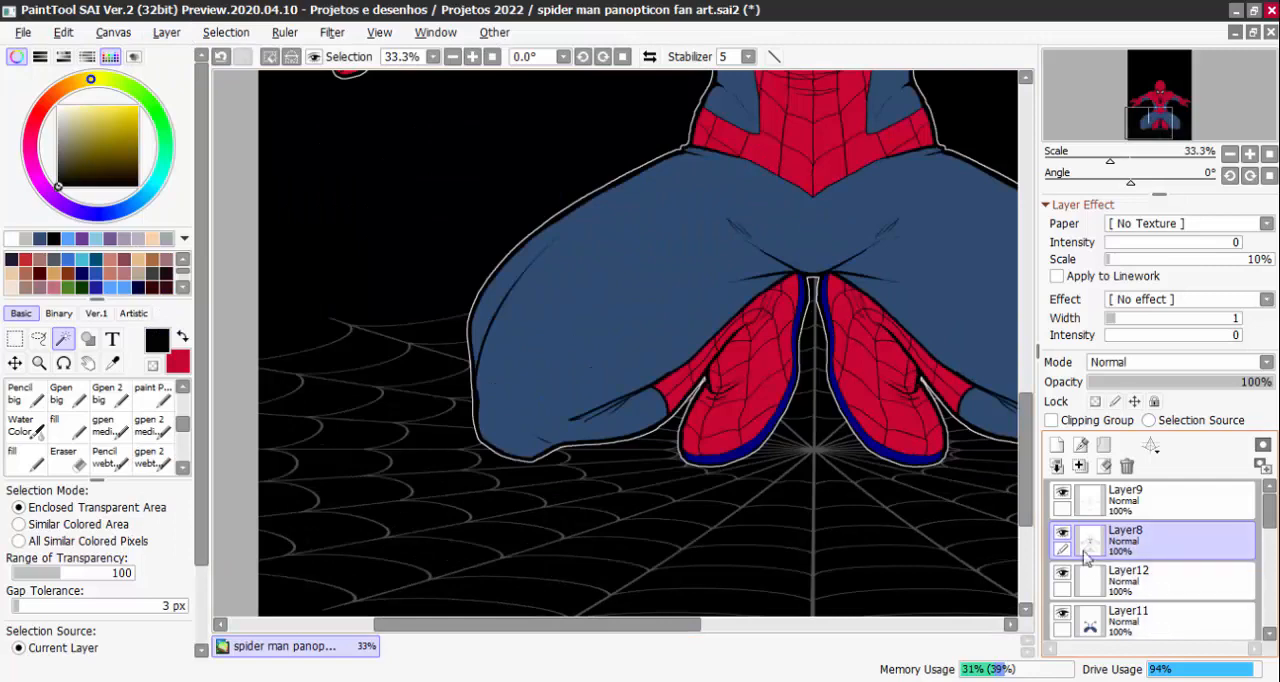
{"action": "key", "text": "ctrl+d"}
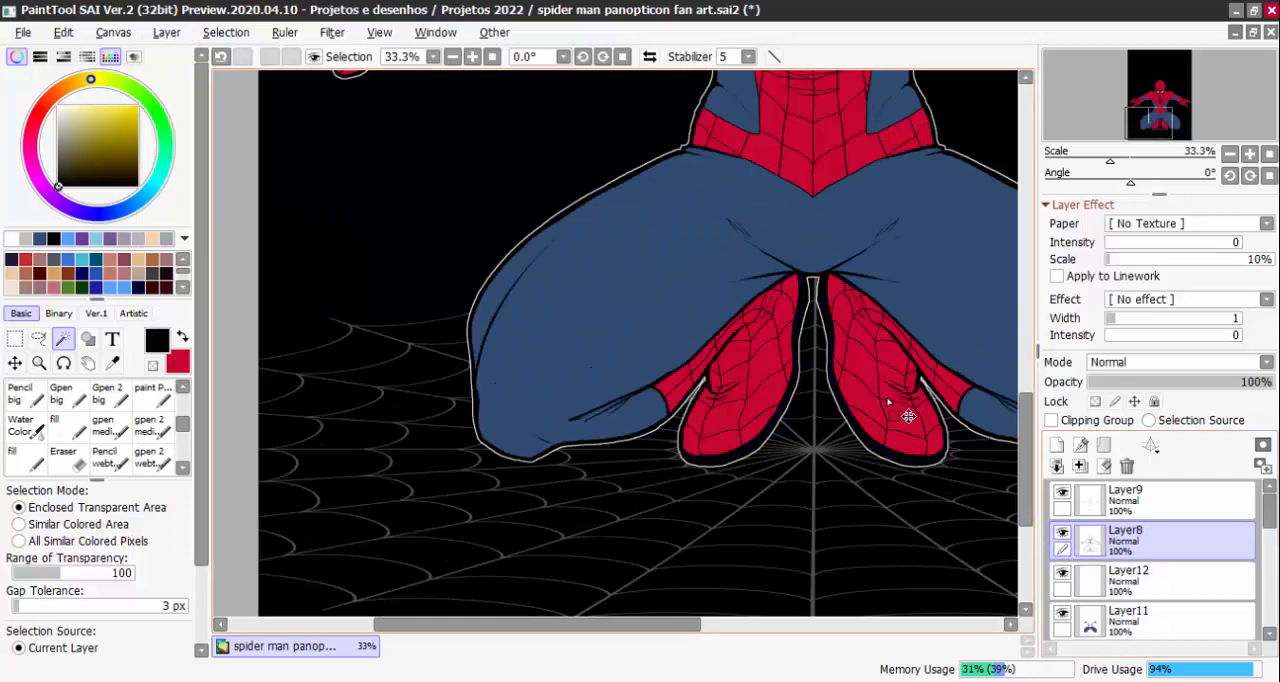
Add a new empty layer directly above Layer9
{"action": "scroll", "coordinate": [906, 417], "scroll_direction": "down", "scroll_amount": 1}
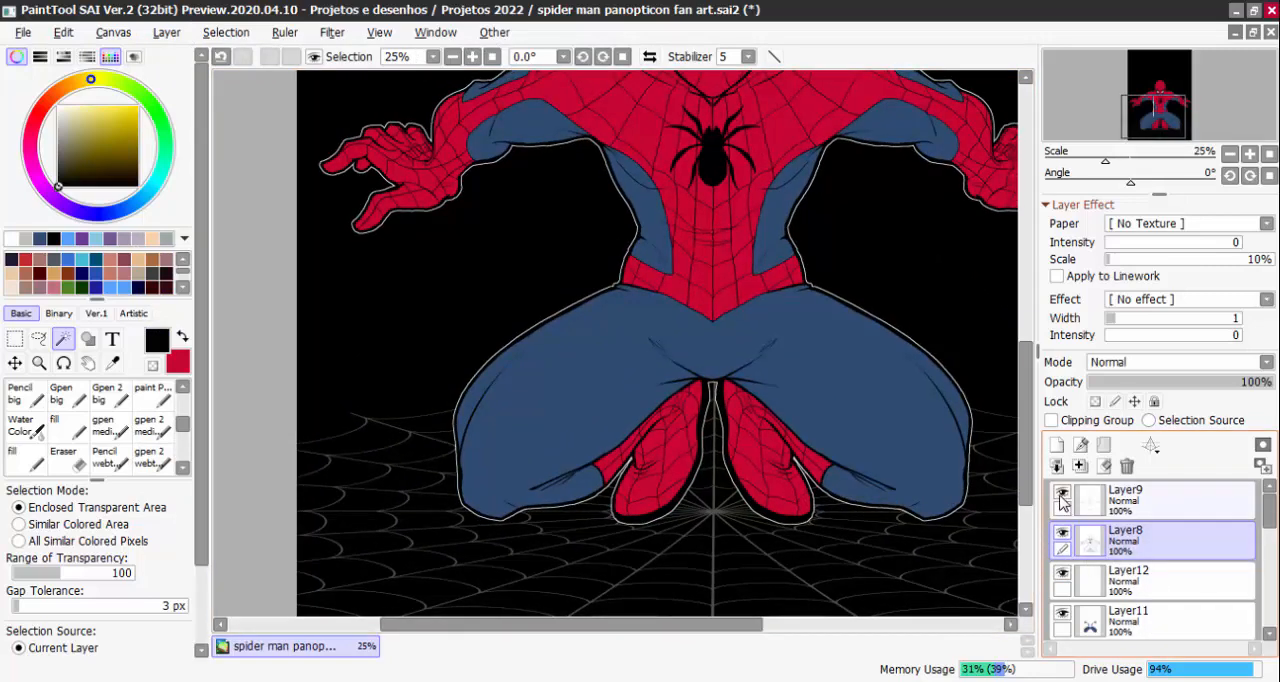
{"action": "left_click", "coordinate": [881, 389]}
{"action": "key", "text": "ctrl+z"}
{"action": "left_click", "coordinate": [1112, 500]}
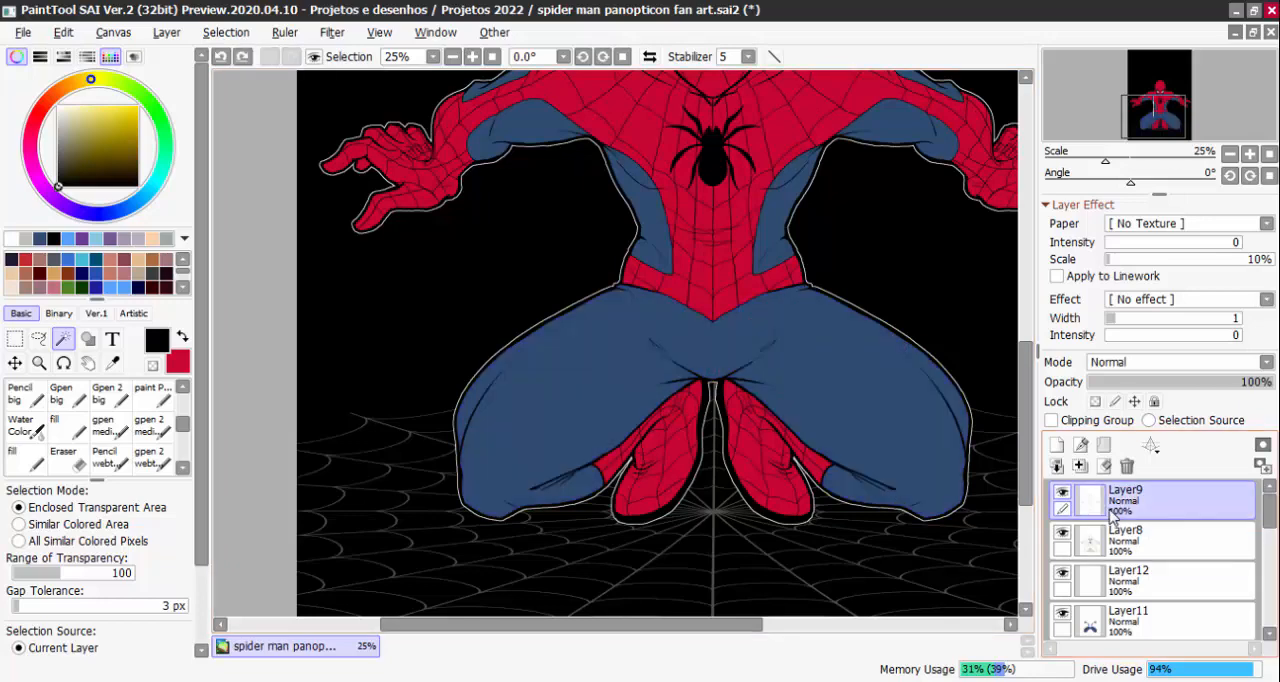
{"action": "left_click", "coordinate": [1054, 446]}
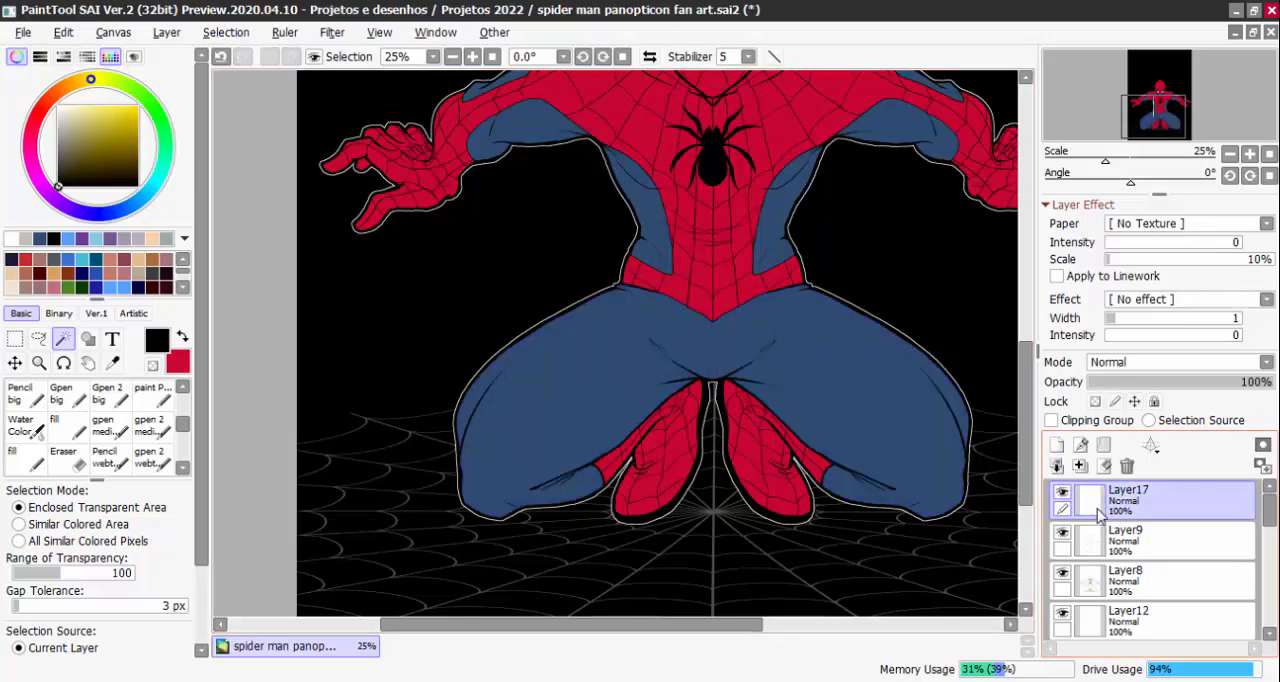
Hide Layer17 and Layer9, try a Magic Wand selection of the red torso area on Layer8, and clear the selection
{"action": "scroll", "coordinate": [866, 380], "scroll_direction": "up", "scroll_amount": 3}
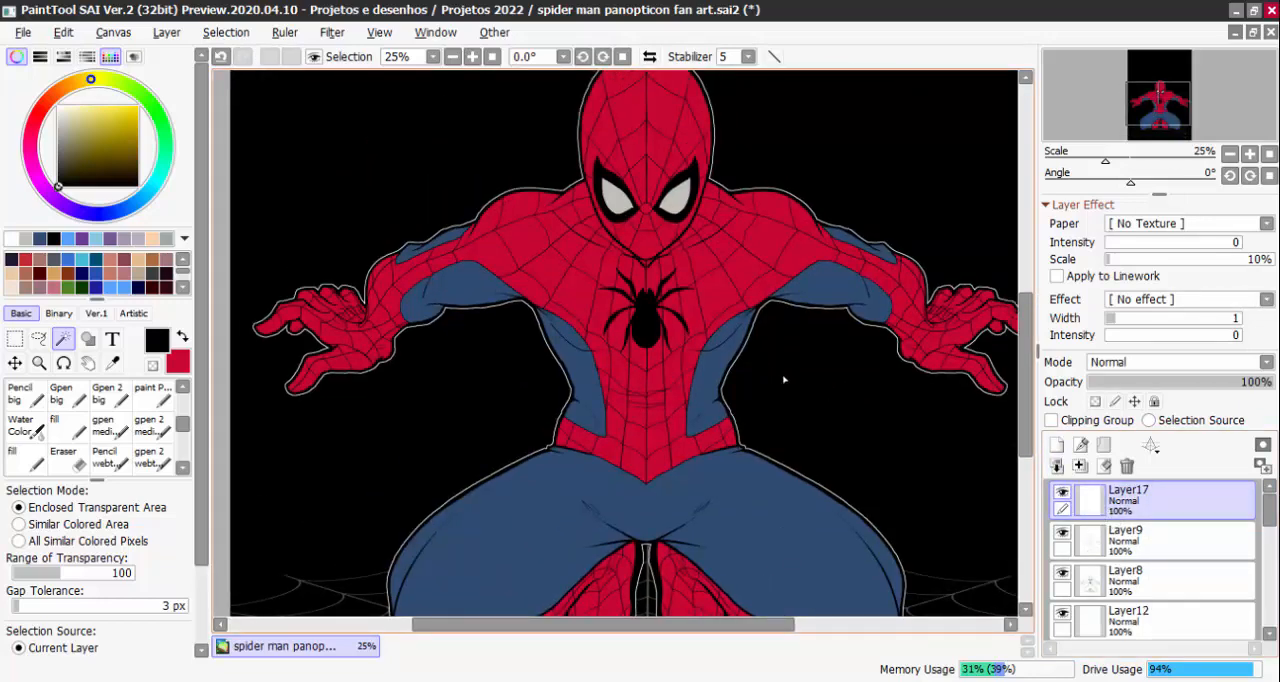
{"action": "left_click", "coordinate": [1122, 590]}
{"action": "left_click", "coordinate": [1062, 492]}
{"action": "left_click", "coordinate": [1062, 532]}
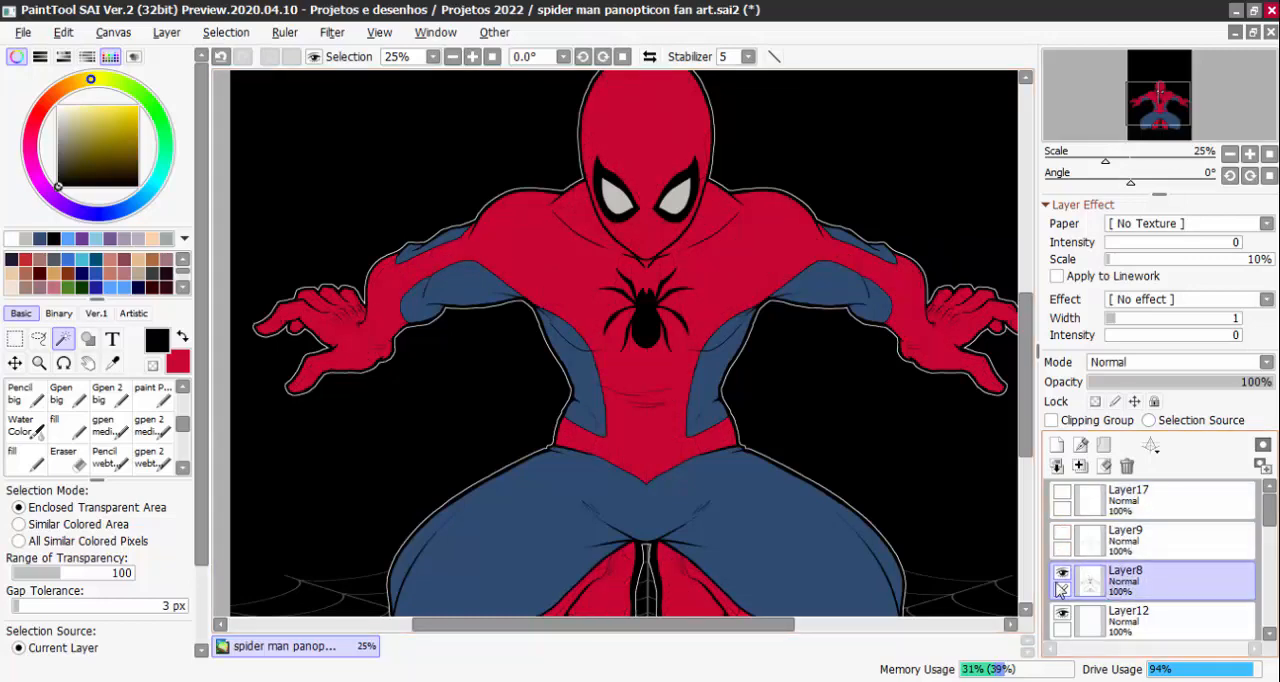
{"action": "left_click", "coordinate": [712, 288]}
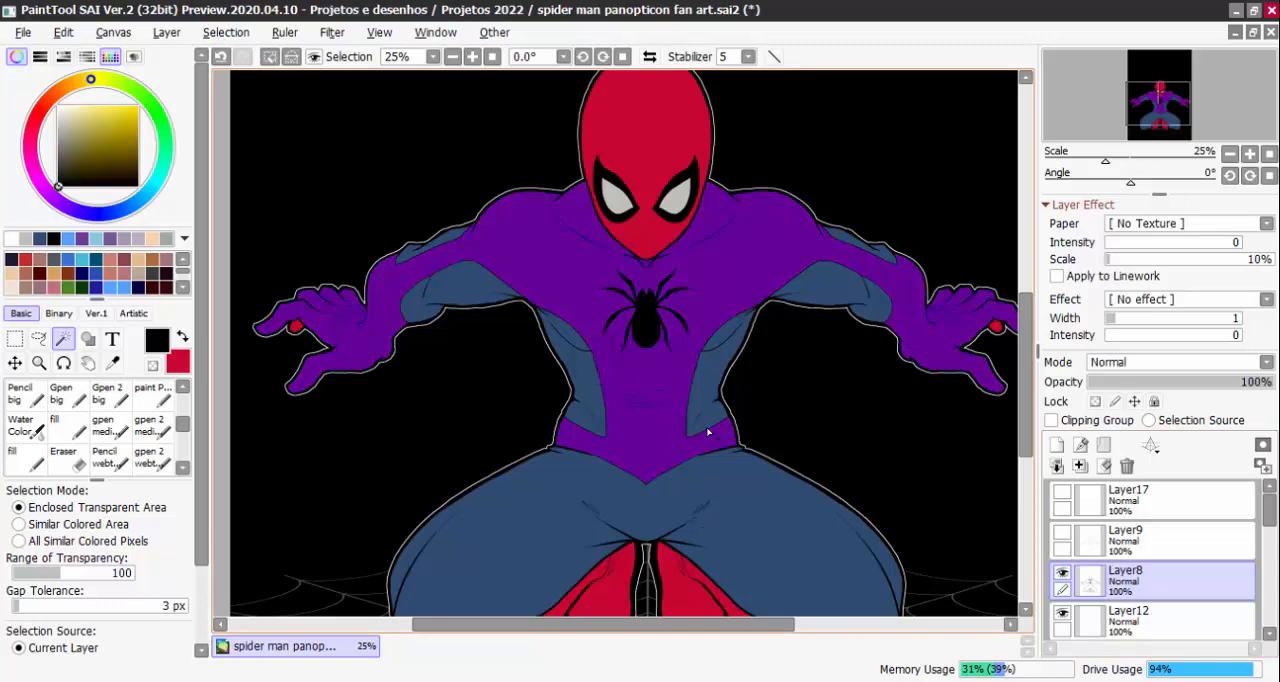
{"action": "key", "text": "ctrl+d"}
Try Magic Wand selections of the blue side panels of the torso on Layer8 and clear them
{"action": "left_click", "coordinate": [706, 391]}
{"action": "left_click", "coordinate": [591, 402]}
{"action": "key", "text": "ctrl+z"}
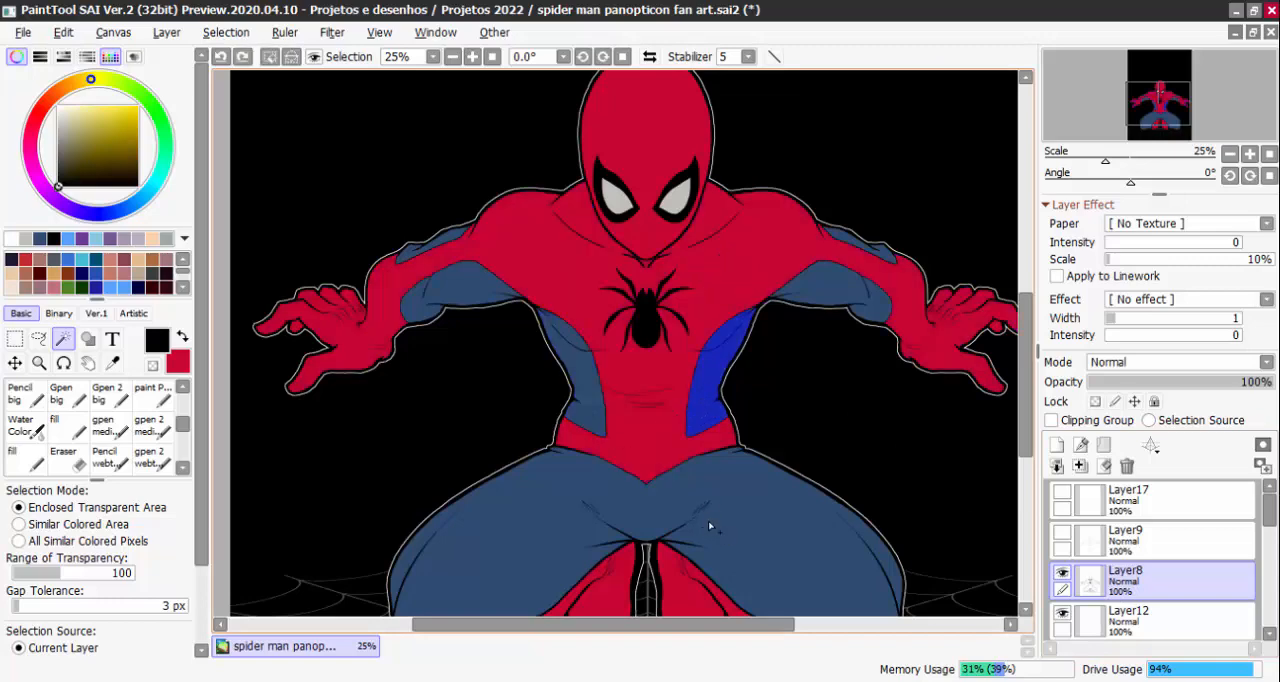
{"action": "key", "text": "ctrl+d"}
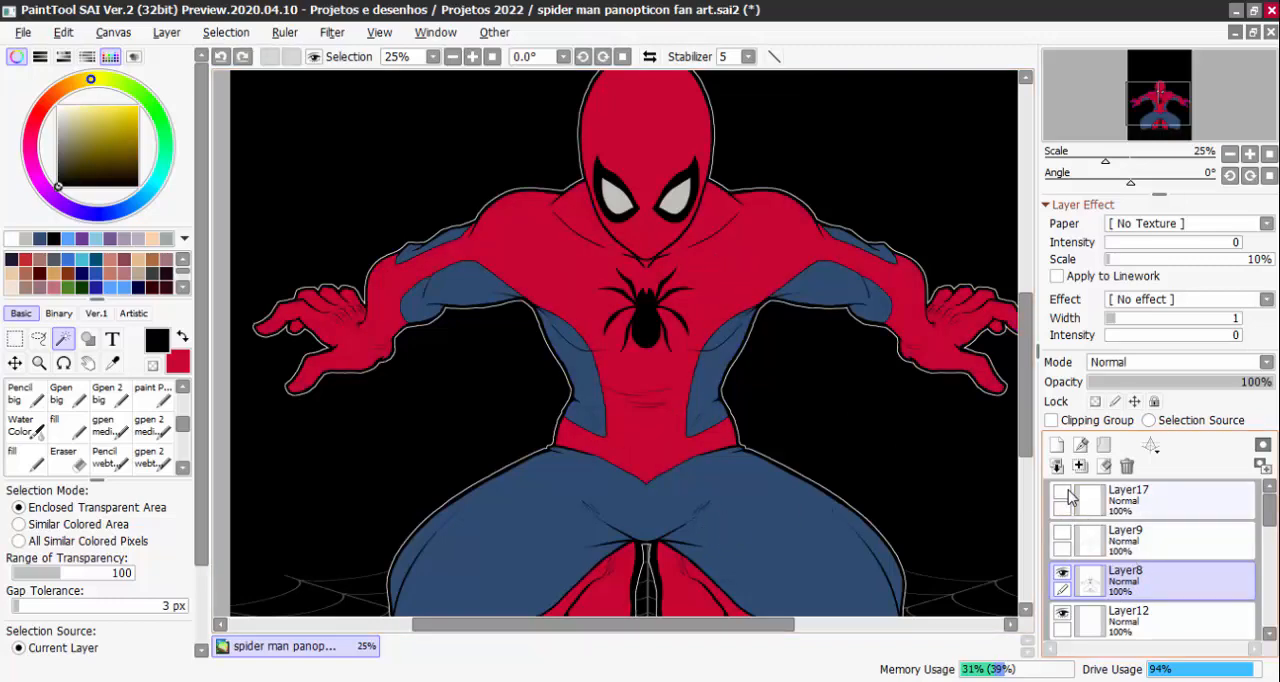
Reshow Layer9, make it active, and select several web cells on the chest and belly around the spider emblem with the Magic Wand
{"action": "left_click", "coordinate": [1063, 535]}
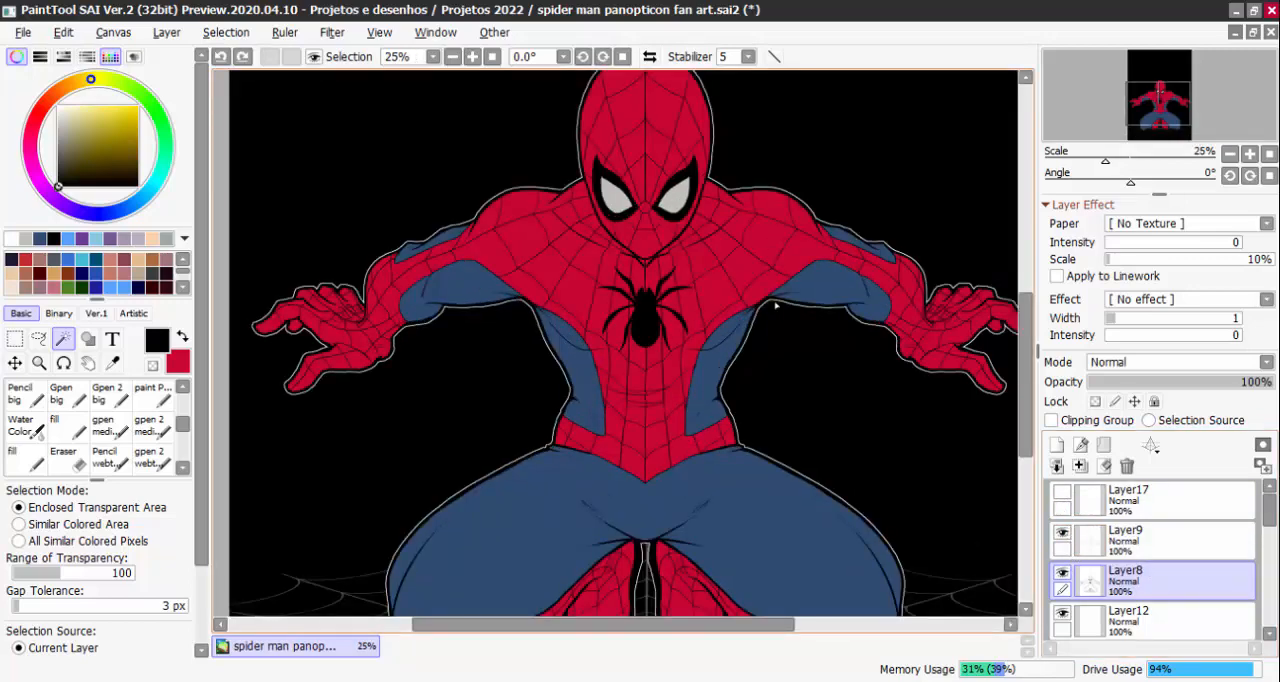
{"action": "left_click", "coordinate": [1130, 548]}
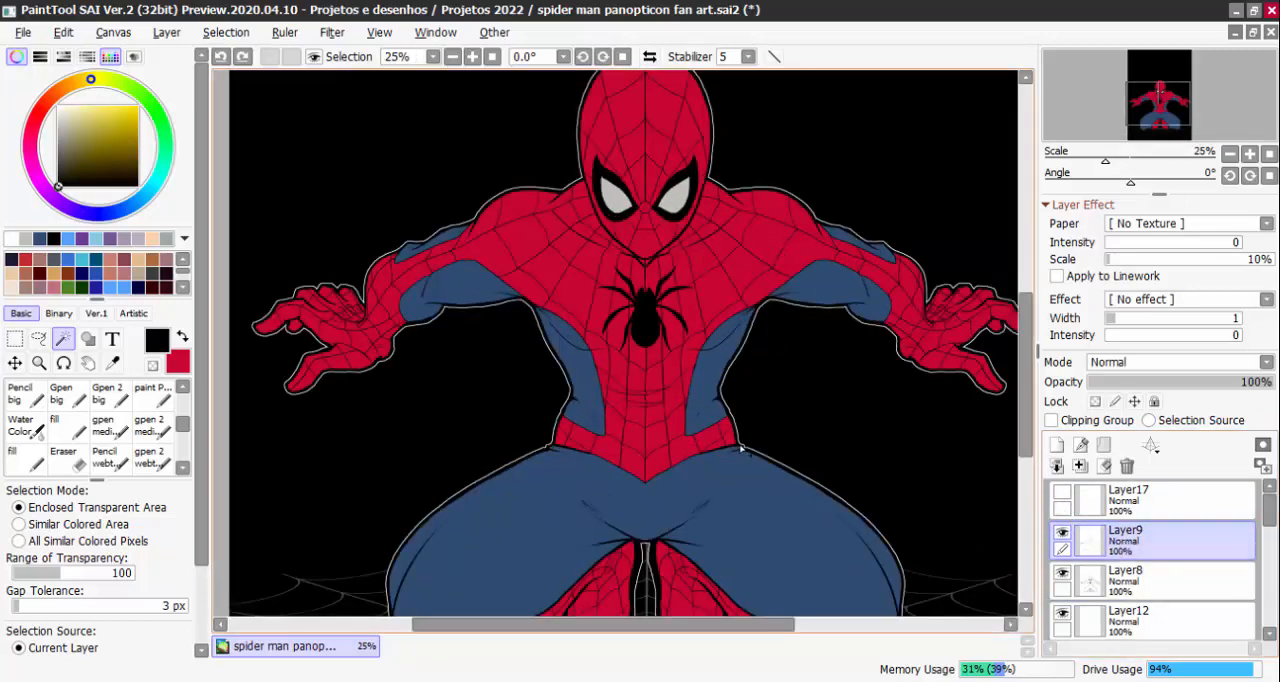
{"action": "left_click", "coordinate": [714, 278]}
{"action": "left_click", "coordinate": [693, 319]}
{"action": "left_click", "coordinate": [675, 328]}
{"action": "left_click", "coordinate": [676, 373]}
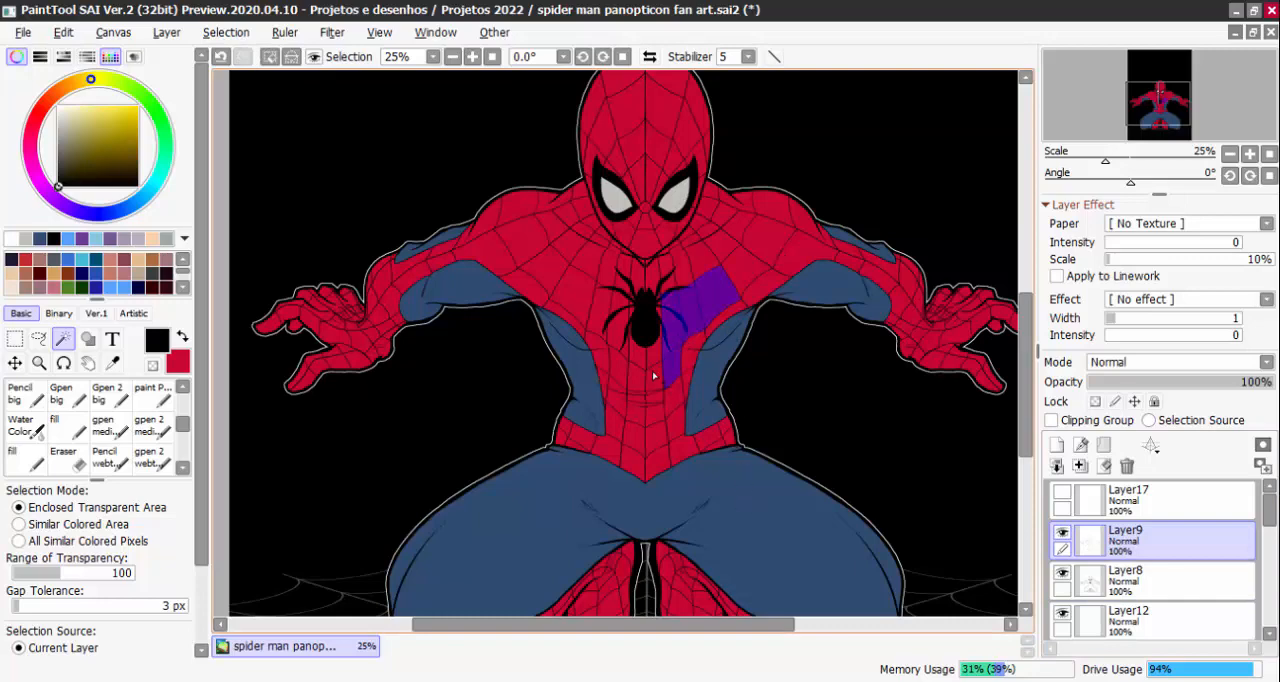
{"action": "left_click", "coordinate": [654, 374]}
{"action": "left_click", "coordinate": [654, 350]}
{"action": "left_click", "coordinate": [639, 350]}
{"action": "left_click", "coordinate": [640, 379]}
{"action": "scroll", "coordinate": [654, 414], "scroll_direction": "up", "scroll_amount": 2}
{"action": "scroll", "coordinate": [655, 414], "scroll_direction": "down", "scroll_amount": 2}
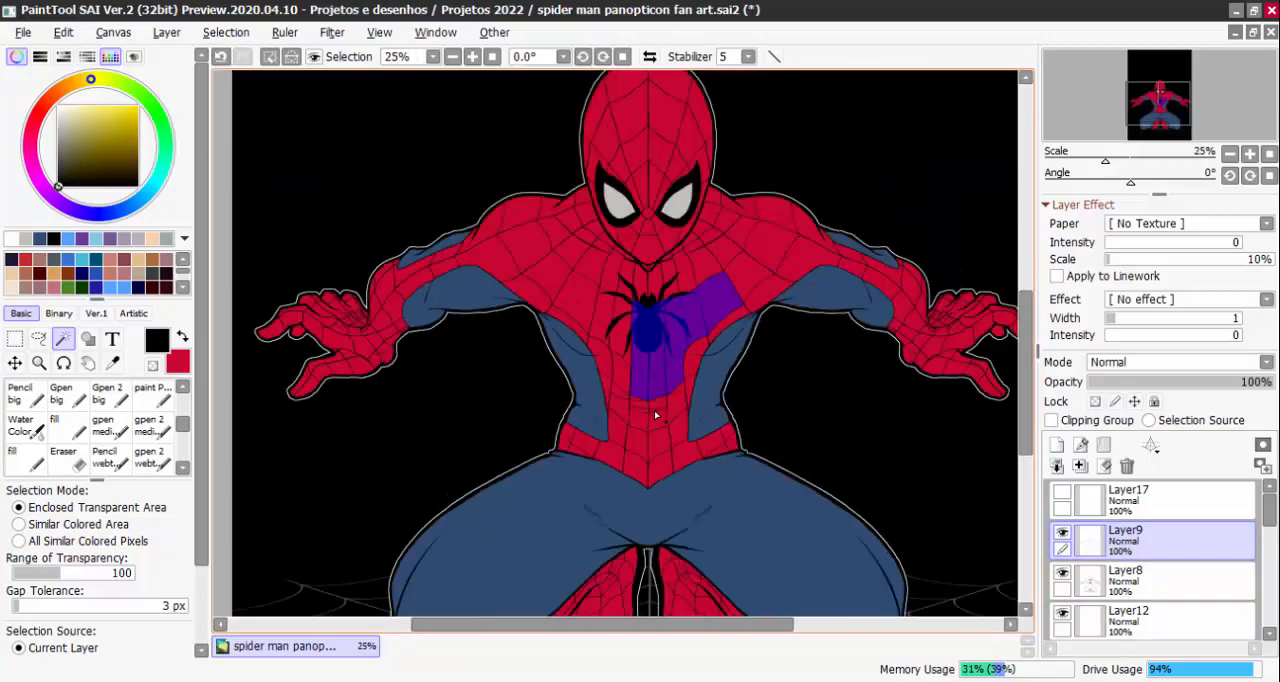
Undo the web cell selections, make Layer8 the active layer, and leave nothing selected
{"action": "key", "text": "ctrl+z"}
{"action": "key", "text": "ctrl+z"}
{"action": "key", "text": "ctrl+z"}
{"action": "key", "text": "ctrl+z"}
{"action": "key", "text": "ctrl+z"}
{"action": "key", "text": "ctrl+z"}
{"action": "key", "text": "ctrl+z"}
{"action": "key", "text": "ctrl+z"}
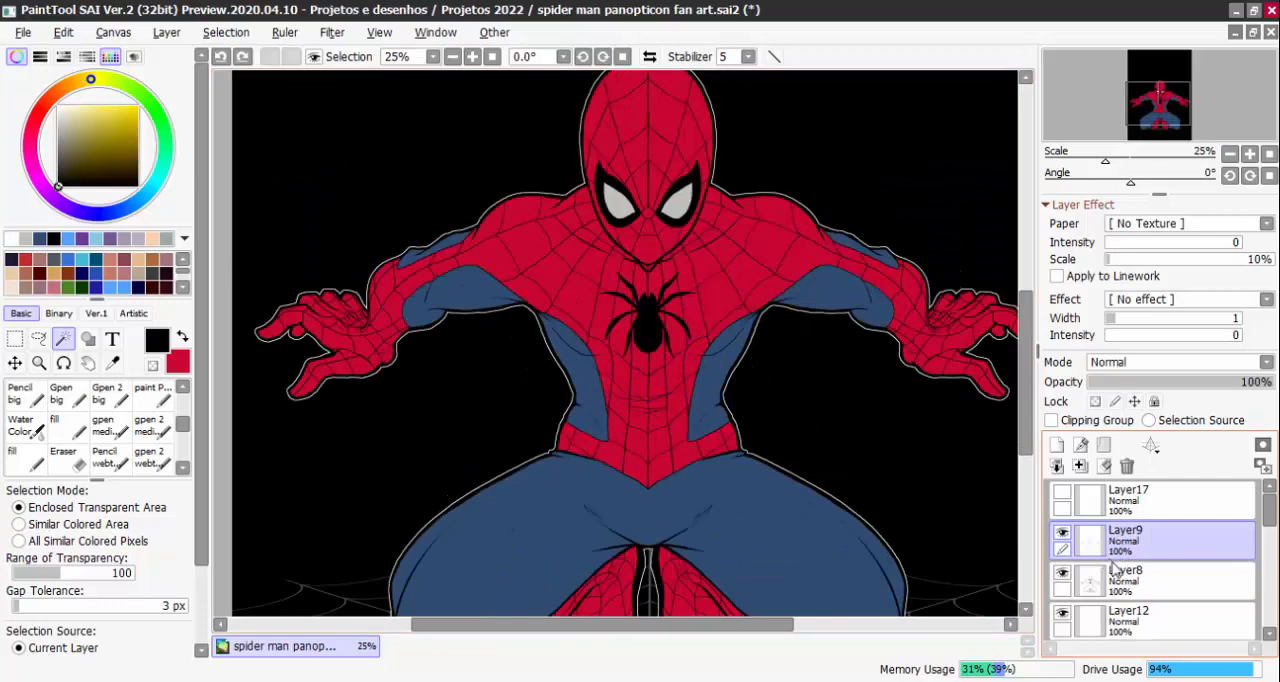
{"action": "left_click", "coordinate": [1115, 575]}
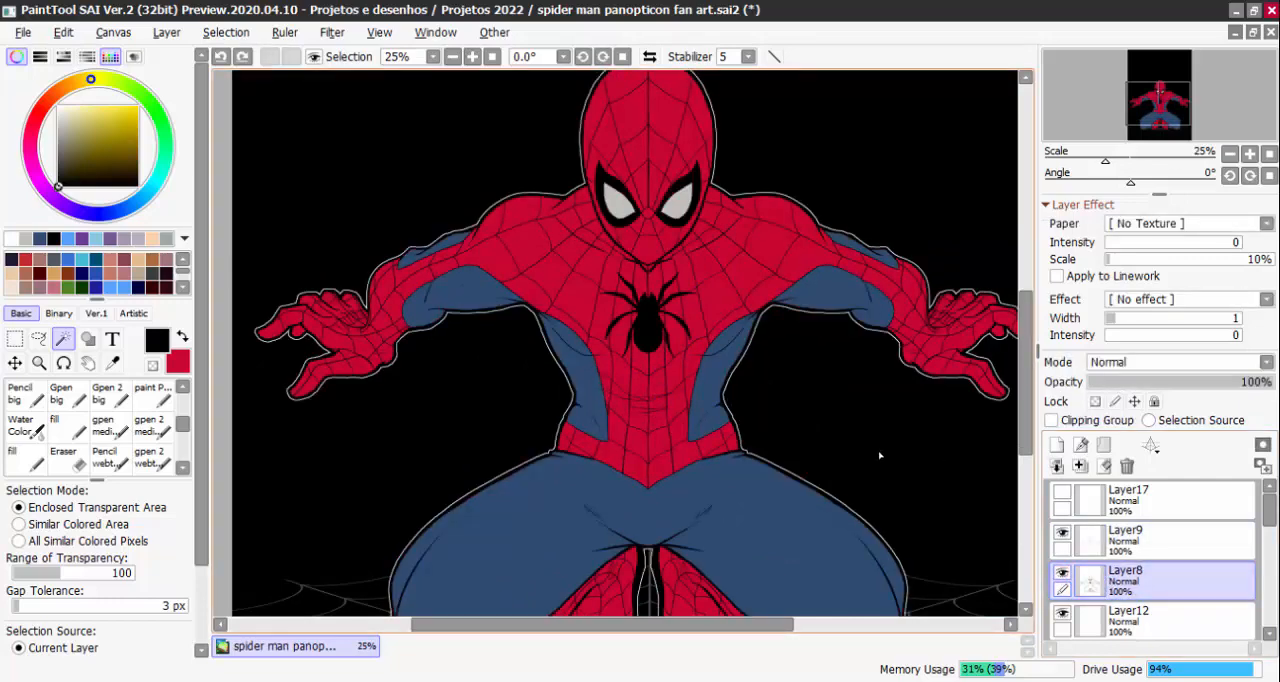
{"action": "left_click", "coordinate": [938, 594]}
{"action": "key", "text": "ctrl+d"}
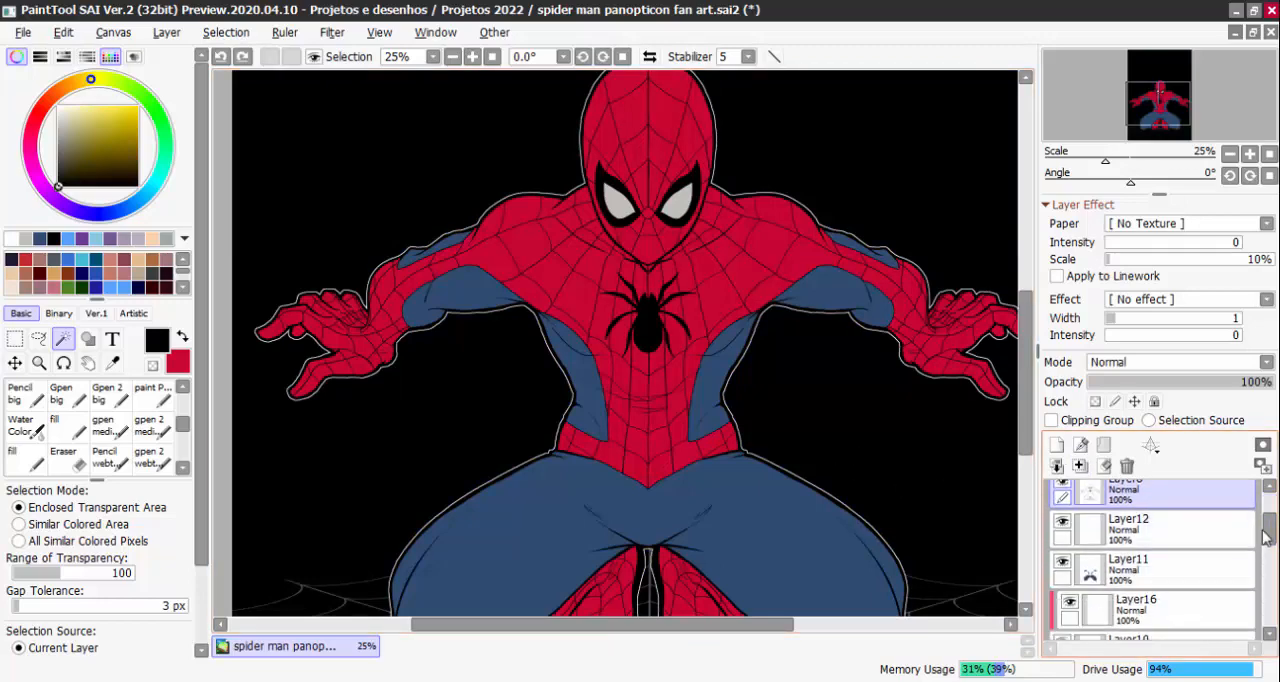
Review the colour layers below the linework and toggle Layer11 off and on to check the suit's blue areas
{"action": "scroll", "coordinate": [1150, 560], "scroll_direction": "down", "scroll_amount": 3}
{"action": "scroll", "coordinate": [1143, 580], "scroll_direction": "up", "scroll_amount": 1}
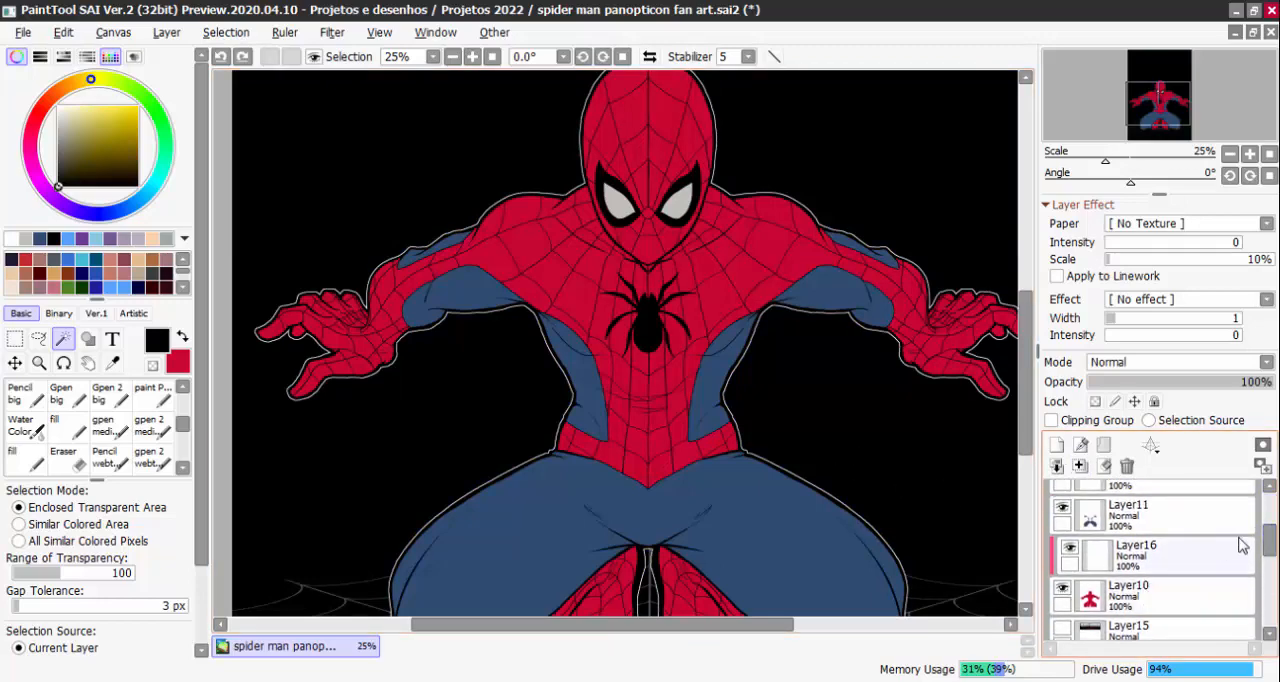
{"action": "left_click_drag", "start_coordinate": [1176, 580], "coordinate": [1124, 556]}
{"action": "key", "text": "ctrl+z"}
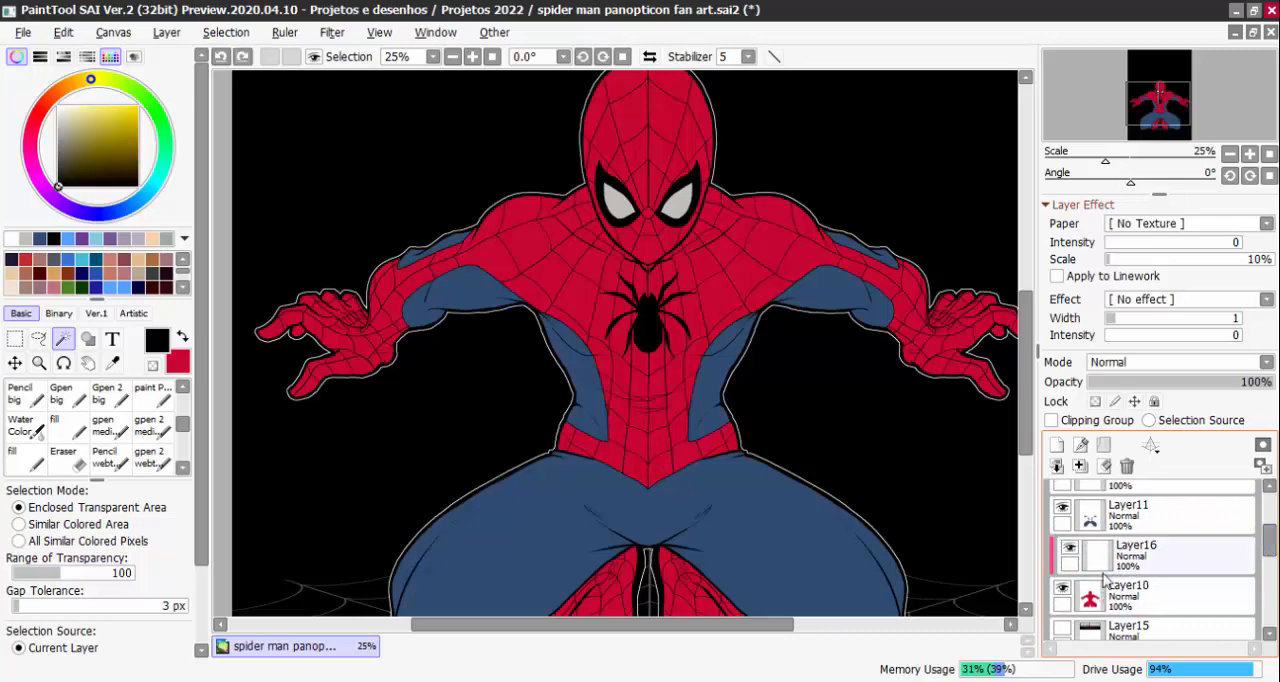
{"action": "left_click", "coordinate": [1062, 508]}
{"action": "left_click", "coordinate": [1062, 508]}
{"action": "left_click", "coordinate": [1062, 508]}
{"action": "left_click", "coordinate": [1062, 510]}
{"action": "left_click", "coordinate": [1062, 512]}
{"action": "left_click", "coordinate": [1062, 512]}
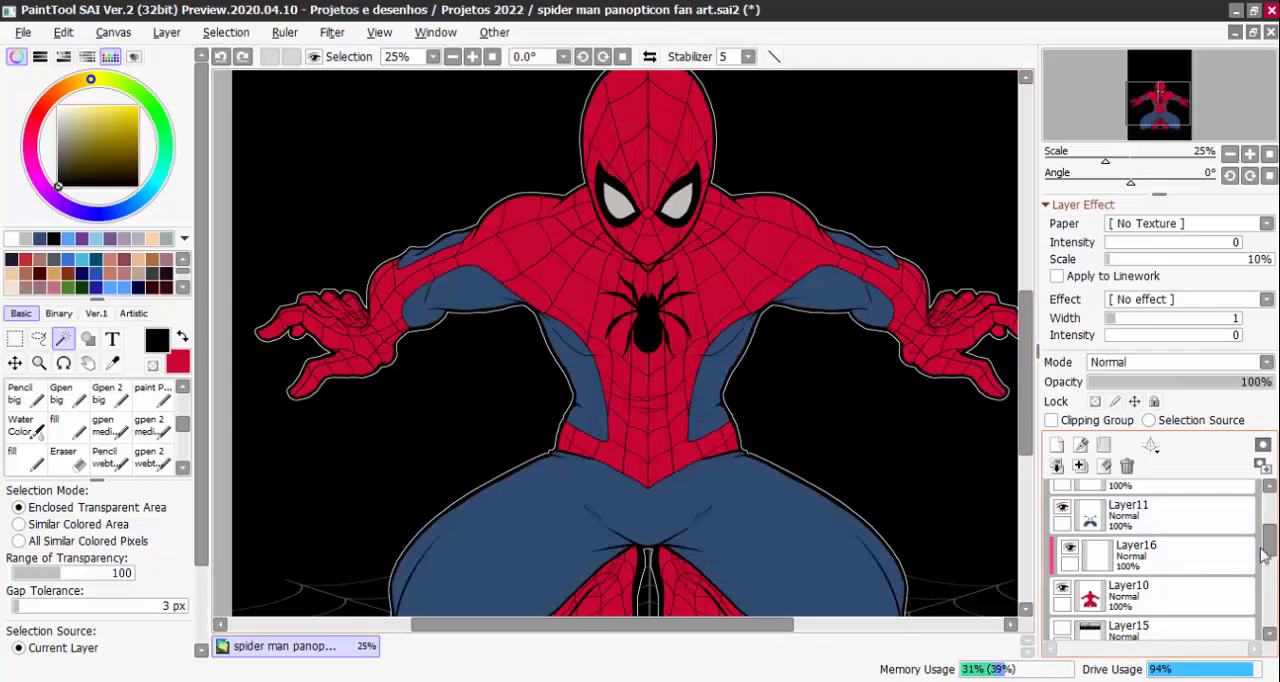
Toggle Layer12's visibility, sample the light grey of the eye lens, and examine the mask's eyes up close
{"action": "scroll", "coordinate": [1210, 528], "scroll_direction": "up", "scroll_amount": 1}
{"action": "left_click", "coordinate": [1063, 509]}
{"action": "left_click", "coordinate": [1063, 509]}
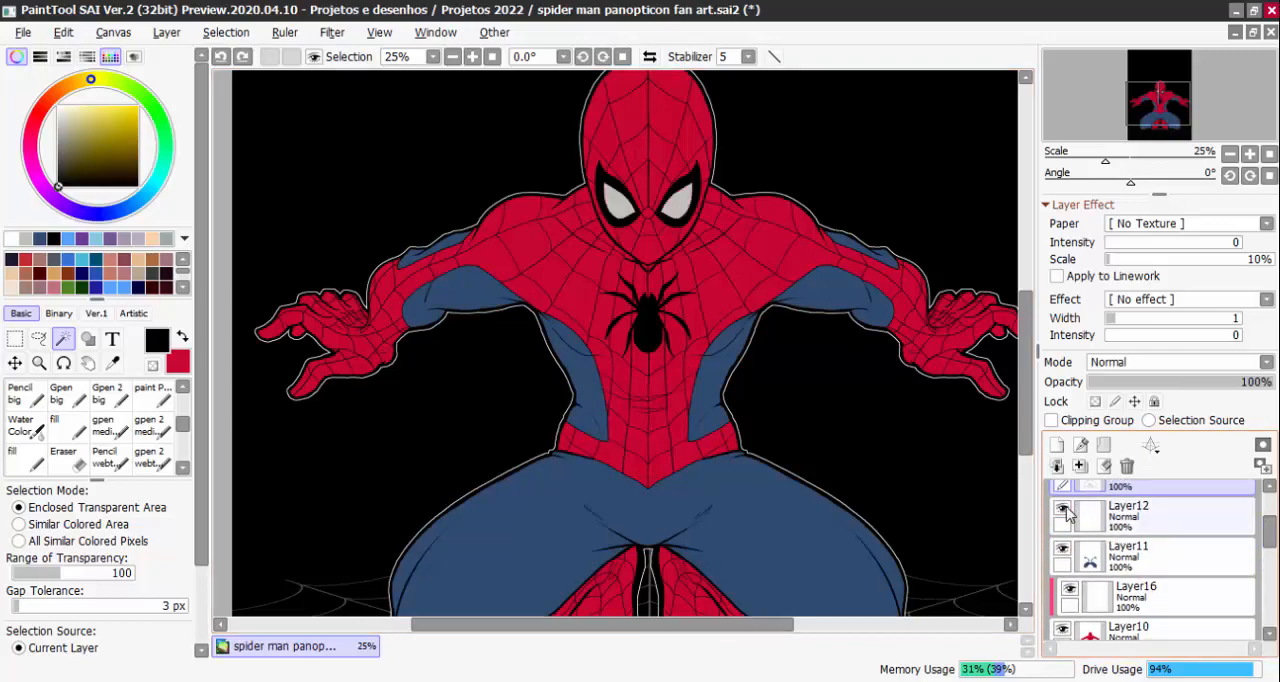
{"action": "left_click", "coordinate": [1065, 509]}
{"action": "left_click", "coordinate": [1065, 509]}
{"action": "scroll", "coordinate": [660, 225], "scroll_direction": "up", "scroll_amount": 5}
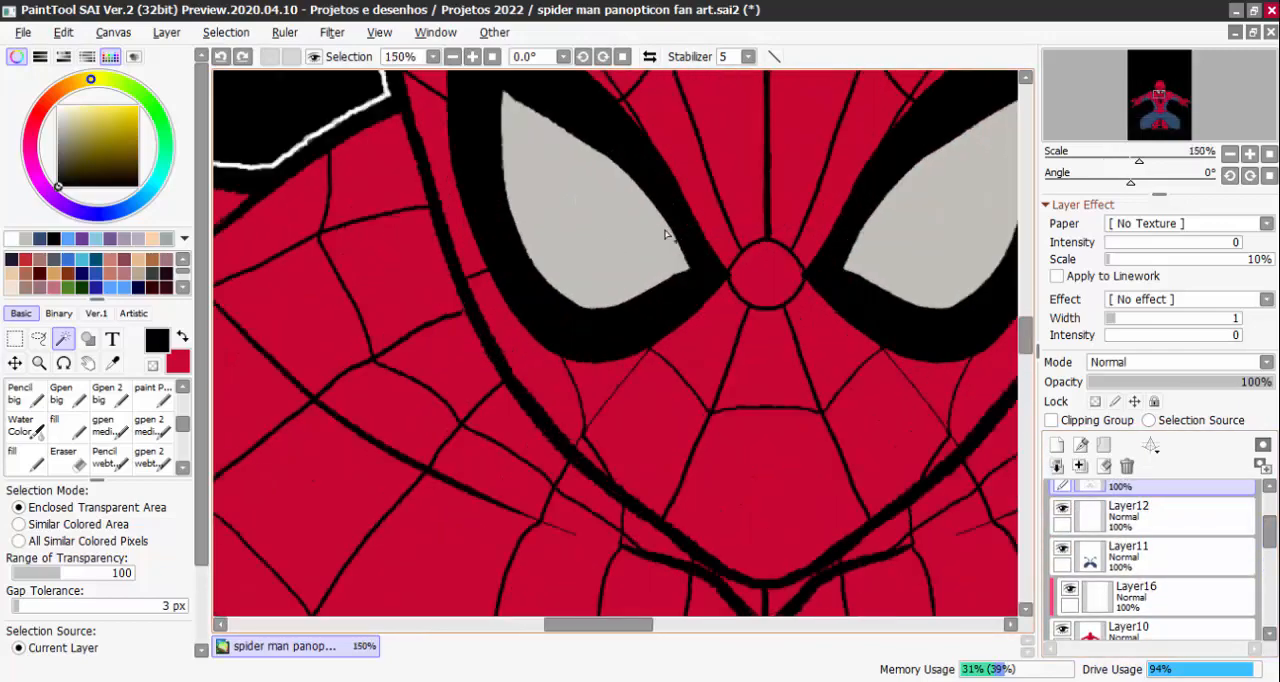
{"action": "left_click", "coordinate": [619, 214], "text": "alt"}
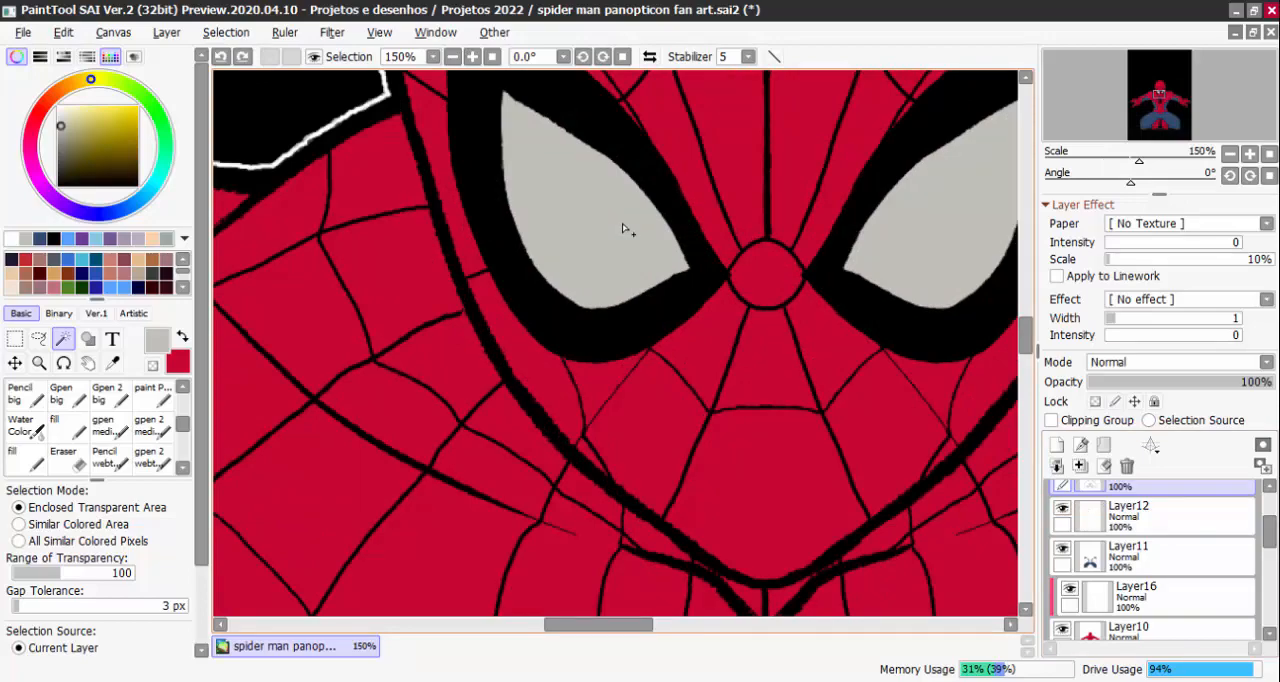
{"action": "scroll", "coordinate": [630, 238], "scroll_direction": "down", "scroll_amount": 2}
{"action": "scroll", "coordinate": [619, 240], "scroll_direction": "up", "scroll_amount": 1}
{"action": "left_click_drag", "start_coordinate": [612, 242], "coordinate": [604, 301]}
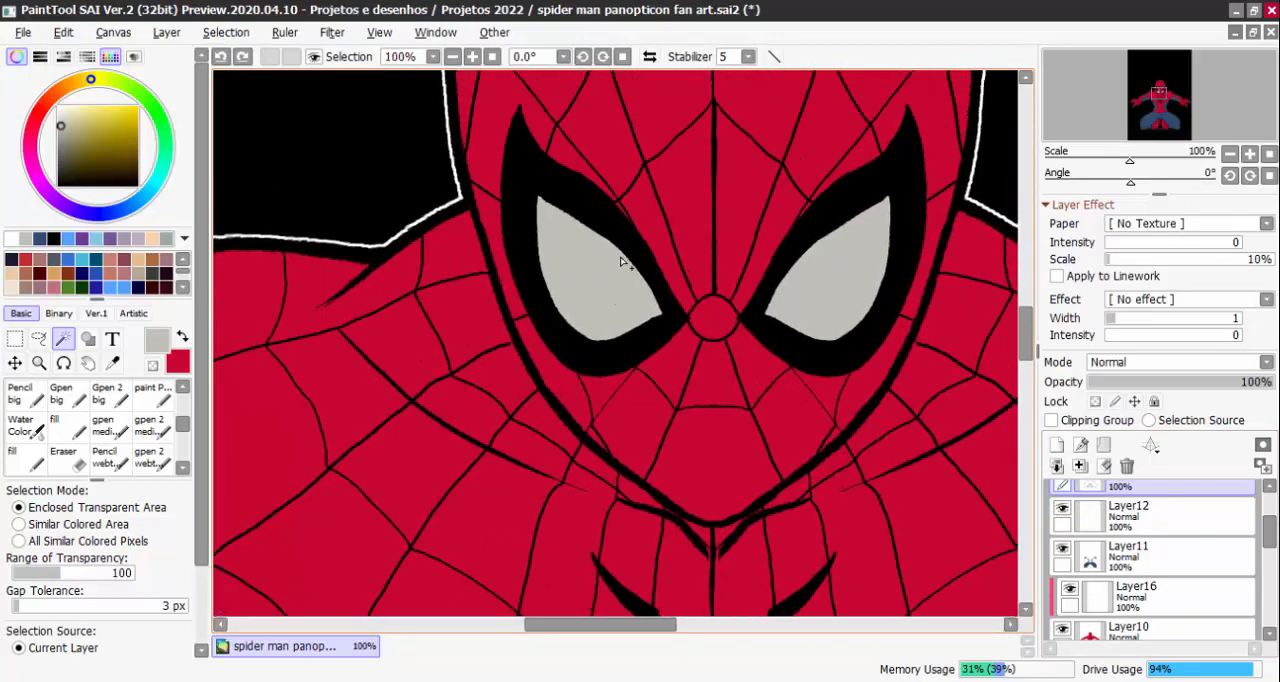
{"action": "scroll", "coordinate": [623, 288], "scroll_direction": "down", "scroll_amount": 4}
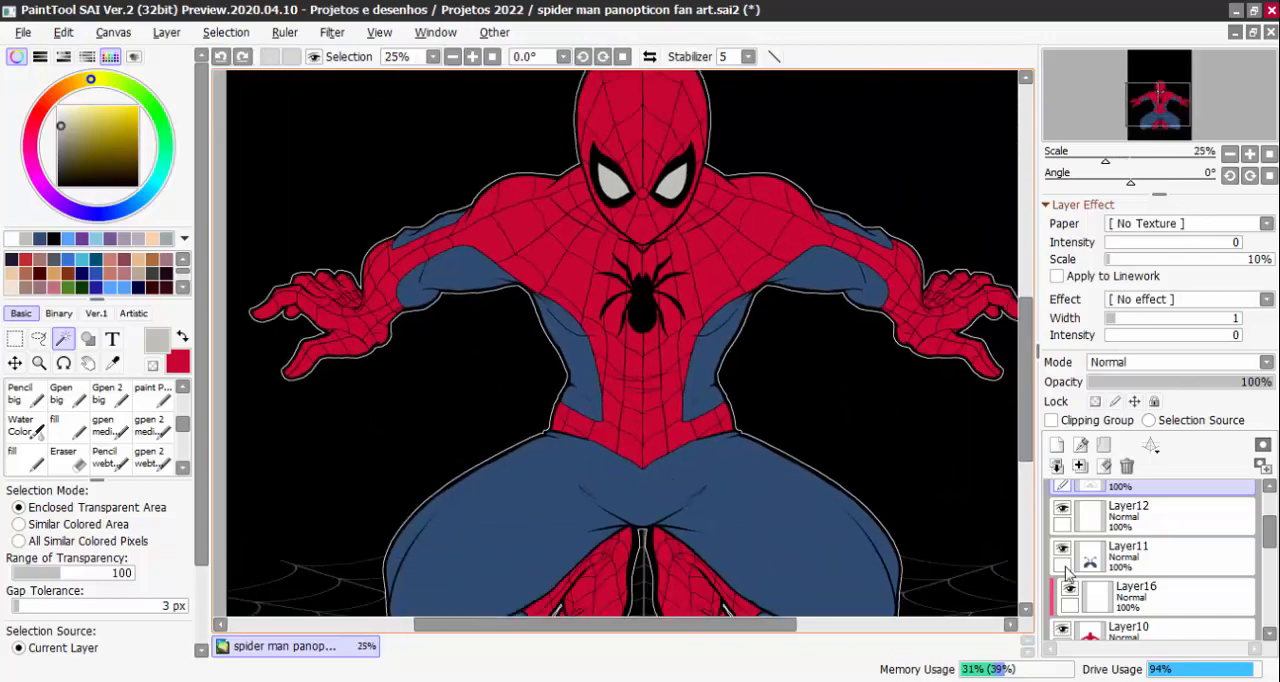
Show Layer17, make it the active layer, set the drawing colour to black, and choose the medium gpen 2 brush
{"action": "scroll", "coordinate": [1068, 570], "scroll_direction": "down", "scroll_amount": 1}
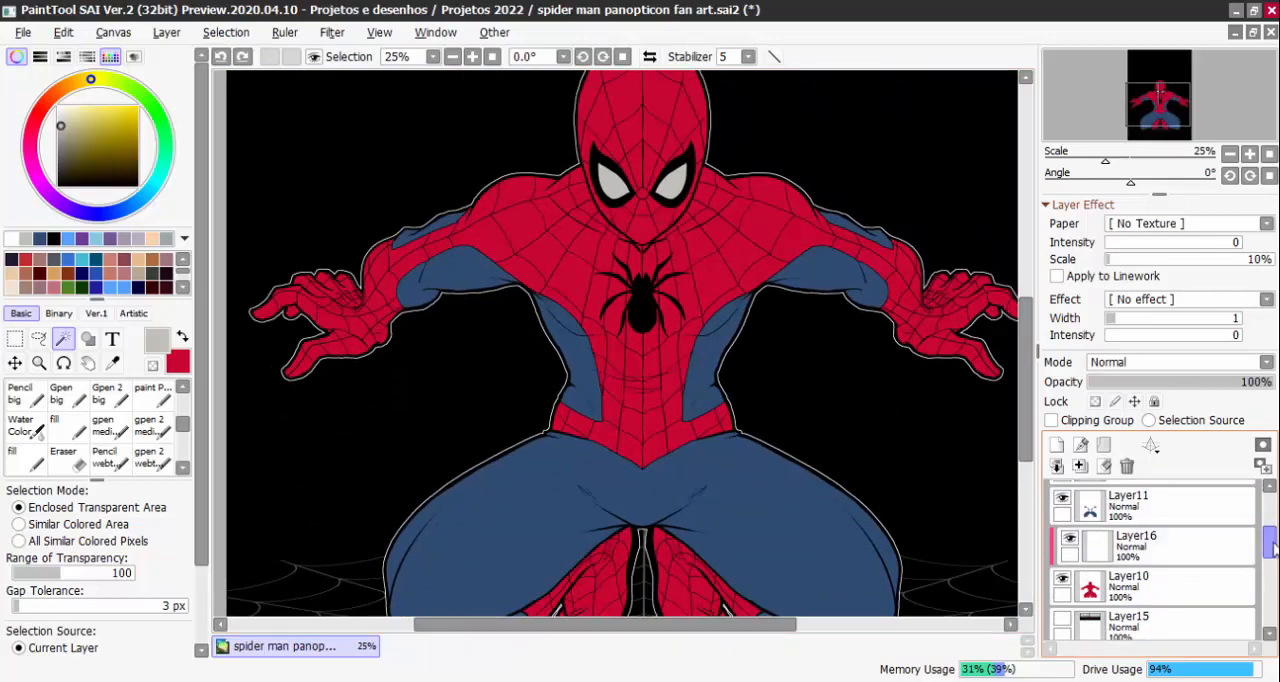
{"action": "scroll", "coordinate": [1186, 506], "scroll_direction": "up", "scroll_amount": 2}
{"action": "left_click", "coordinate": [1100, 506]}
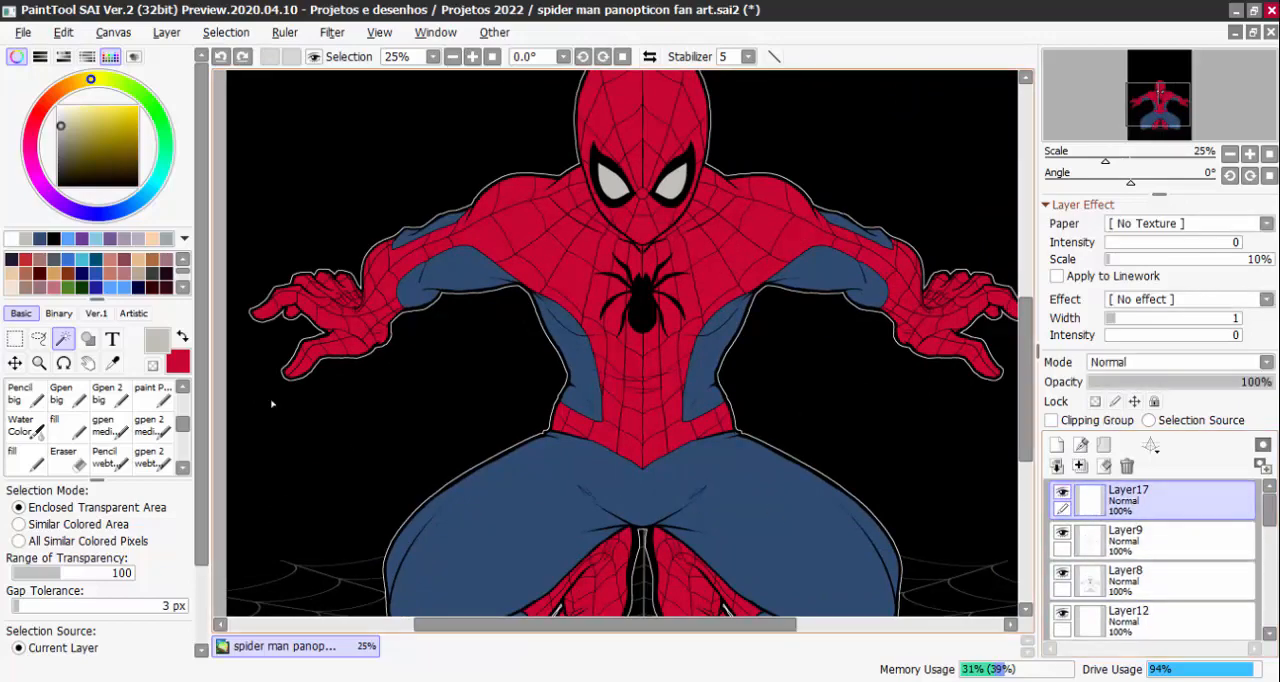
{"action": "left_click", "coordinate": [57, 187]}
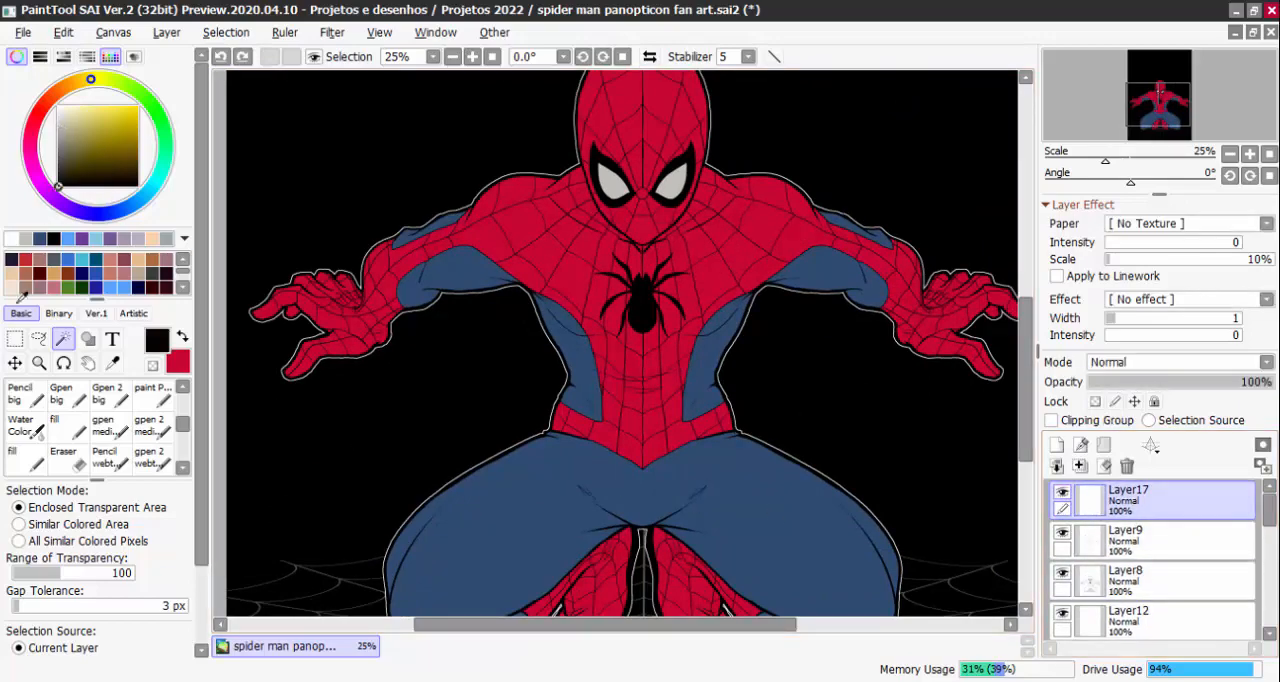
{"action": "left_click", "coordinate": [156, 404]}
{"action": "left_click", "coordinate": [163, 433]}
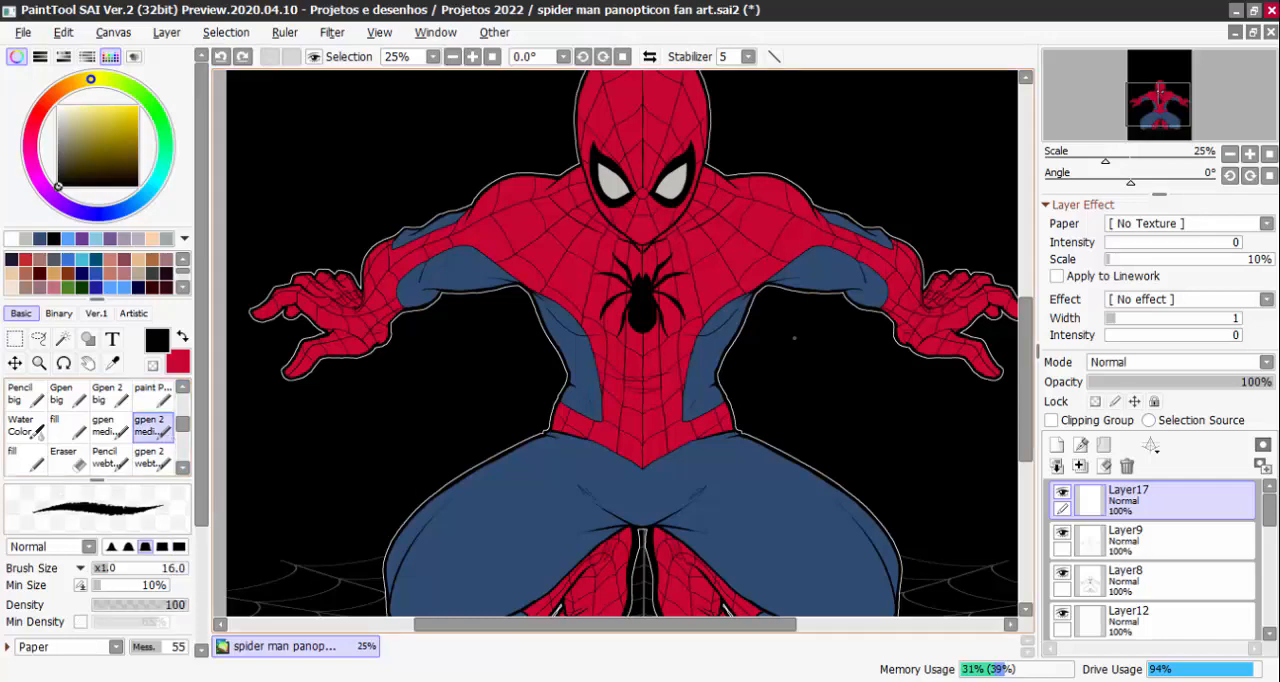
Draw a trial tapered black stroke along the blue torso side panel on Layer17 with the medium gpen brush
{"action": "scroll", "coordinate": [762, 291], "scroll_direction": "up", "scroll_amount": 1}
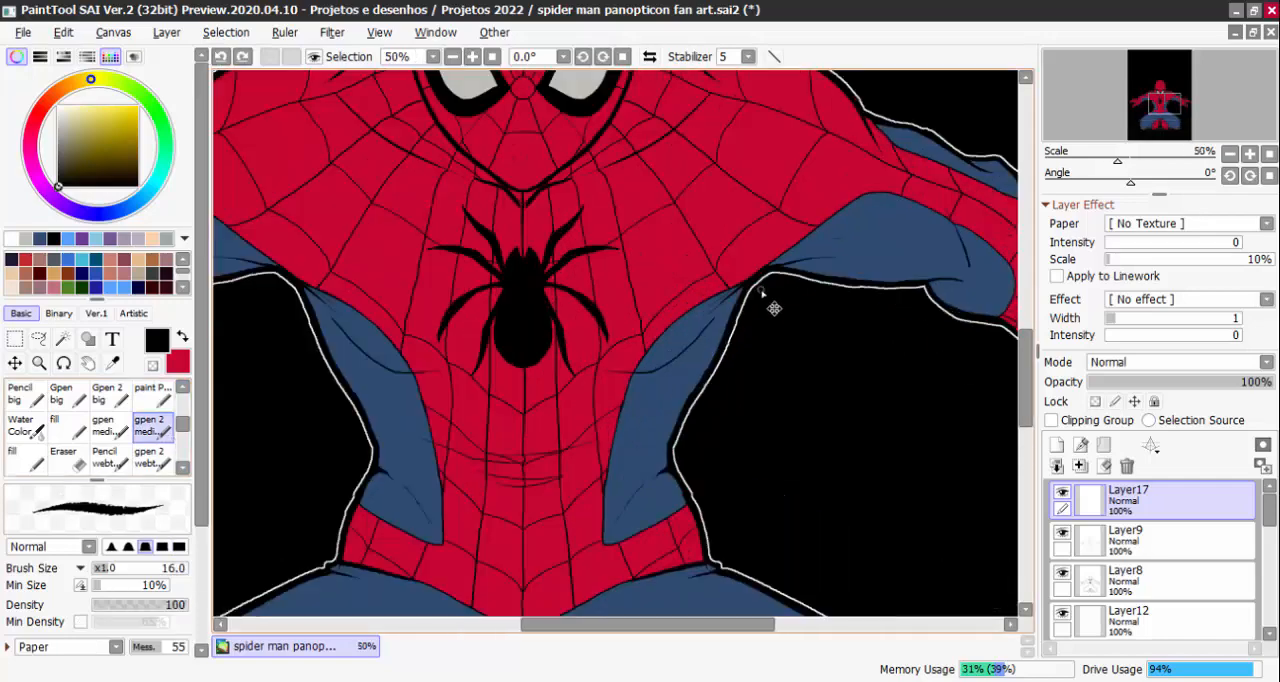
{"action": "left_click", "coordinate": [110, 428]}
{"action": "scroll", "coordinate": [770, 380], "scroll_direction": "up", "scroll_amount": 1}
{"action": "scroll", "coordinate": [604, 321], "scroll_direction": "up", "scroll_amount": 1}
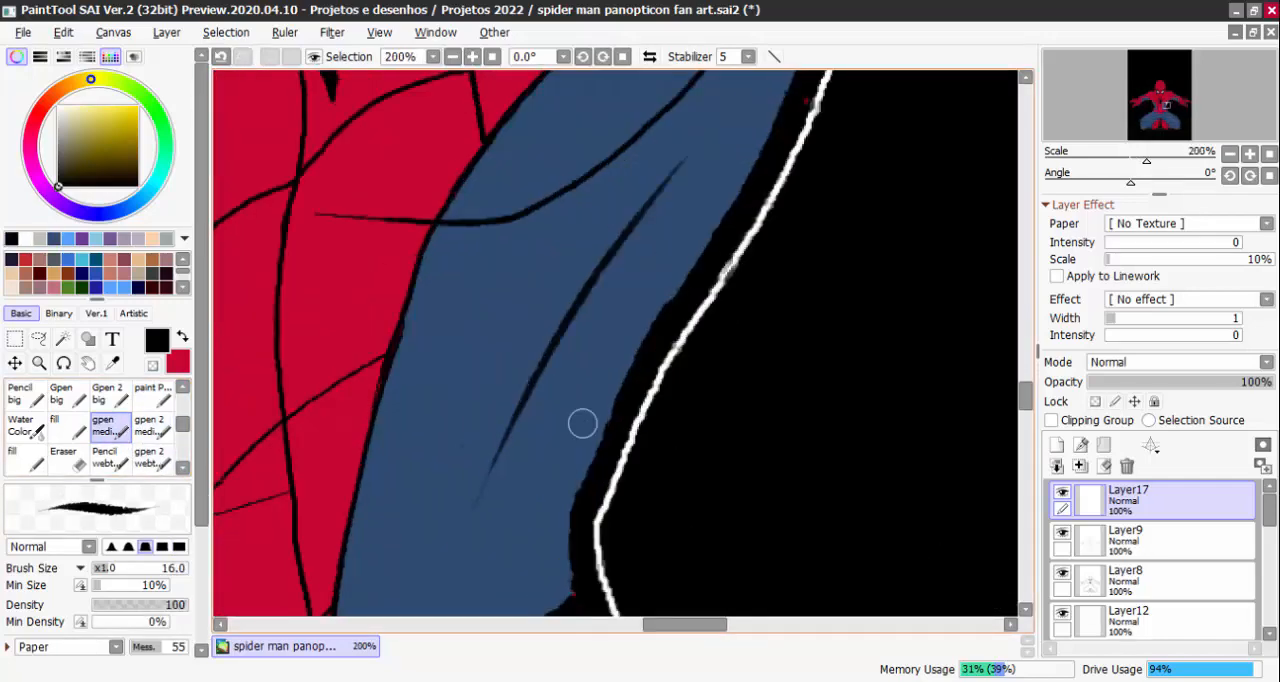
{"action": "key", "text": "ctrl+z"}
{"action": "left_click_drag", "start_coordinate": [686, 168], "coordinate": [502, 446]}
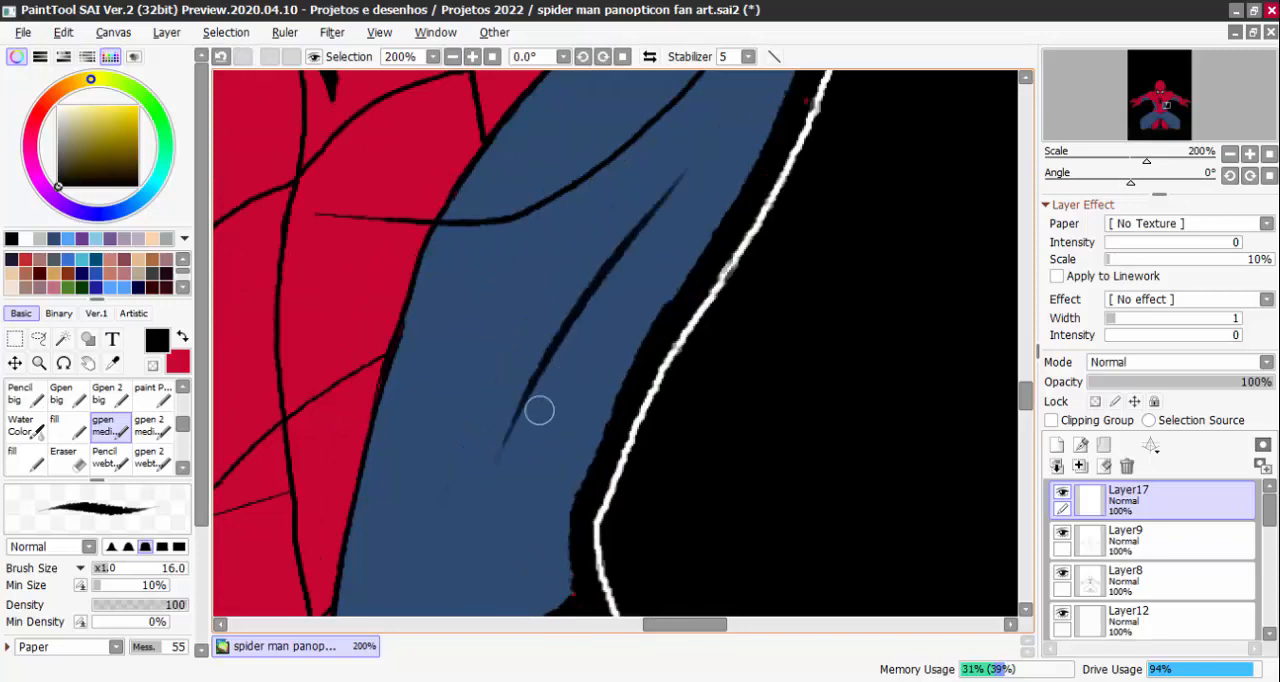
Draw a comparison stroke beside the first with the medium gpen 2 brush, and undo both trial strokes
{"action": "left_click", "coordinate": [163, 431]}
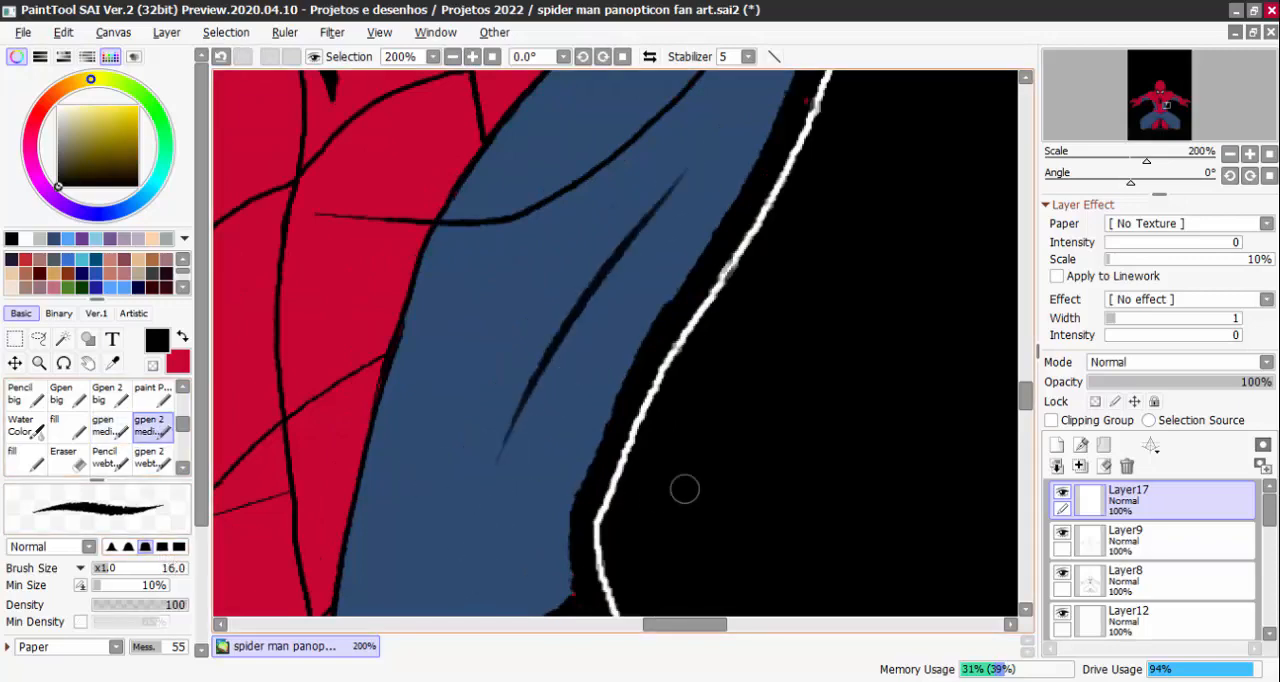
{"action": "mouse_move", "coordinate": [687, 157]}
{"action": "left_mouse_down"}
{"action": "mouse_move", "coordinate": [526, 337]}
{"action": "mouse_move", "coordinate": [448, 484]}
{"action": "left_mouse_up"}
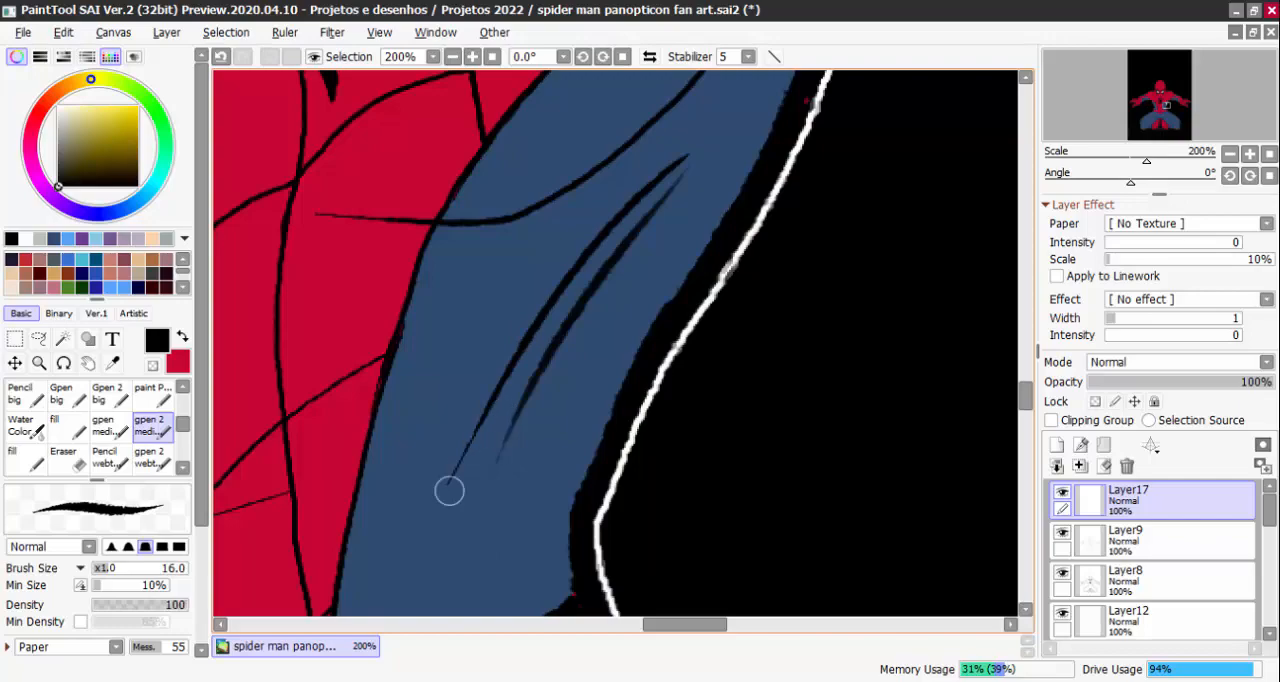
{"action": "key", "text": "ctrl+z"}
{"action": "key", "text": "ctrl+z"}
Hatch dense tapered black strokes on Layer17 down the blue torso panel below the armpit on the image's right side
{"action": "scroll", "coordinate": [504, 446], "scroll_direction": "down", "scroll_amount": 3}
{"action": "left_click_drag", "start_coordinate": [655, 385], "coordinate": [839, 408]}
{"action": "scroll", "coordinate": [876, 409], "scroll_direction": "down", "scroll_amount": 2}
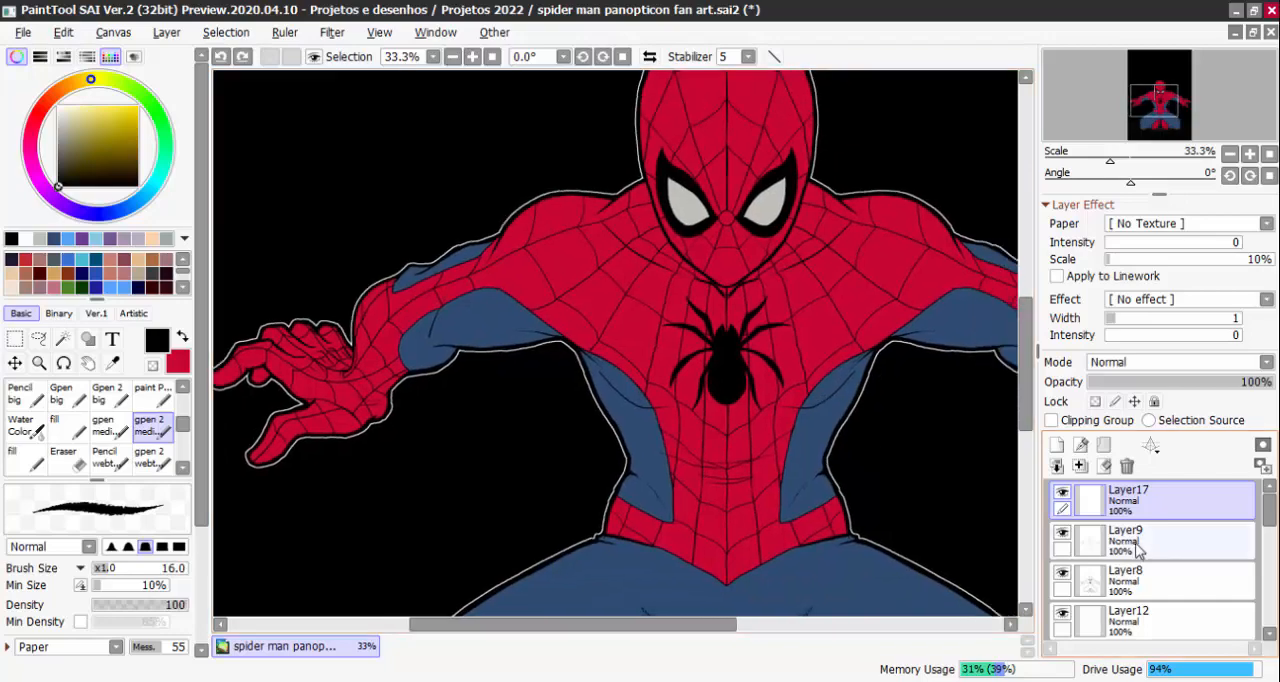
{"action": "mouse_move", "coordinate": [882, 358]}
{"action": "left_mouse_down"}
{"action": "mouse_move", "coordinate": [822, 362]}
{"action": "mouse_move", "coordinate": [730, 395]}
{"action": "left_mouse_up"}
{"action": "scroll", "coordinate": [822, 362], "scroll_direction": "up", "scroll_amount": 3}
{"action": "mouse_move", "coordinate": [795, 342]}
{"action": "left_mouse_down"}
{"action": "mouse_move", "coordinate": [692, 434]}
{"action": "mouse_move", "coordinate": [767, 371]}
{"action": "mouse_move", "coordinate": [715, 437]}
{"action": "left_mouse_up"}
{"action": "left_click_drag", "start_coordinate": [785, 365], "coordinate": [732, 444]}
{"action": "left_click_drag", "start_coordinate": [775, 390], "coordinate": [726, 505]}
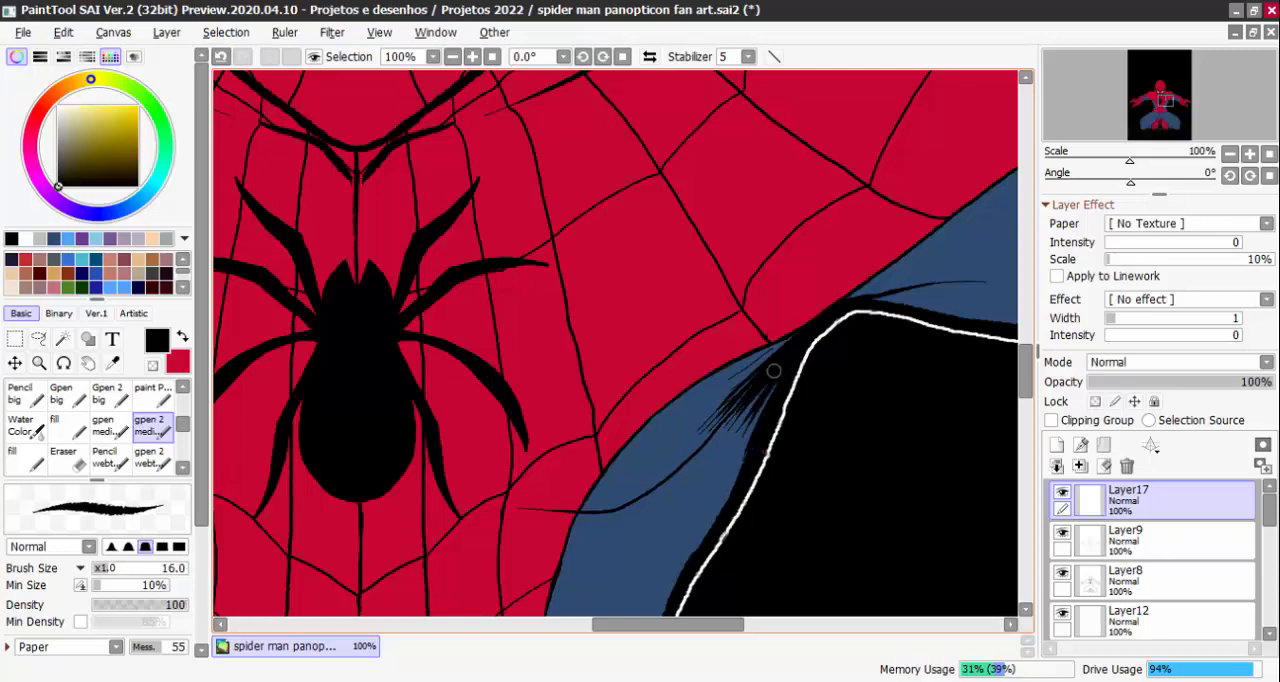
{"action": "left_click_drag", "start_coordinate": [785, 360], "coordinate": [712, 492]}
{"action": "left_click_drag", "start_coordinate": [770, 390], "coordinate": [694, 471]}
{"action": "left_click_drag", "start_coordinate": [790, 358], "coordinate": [735, 468]}
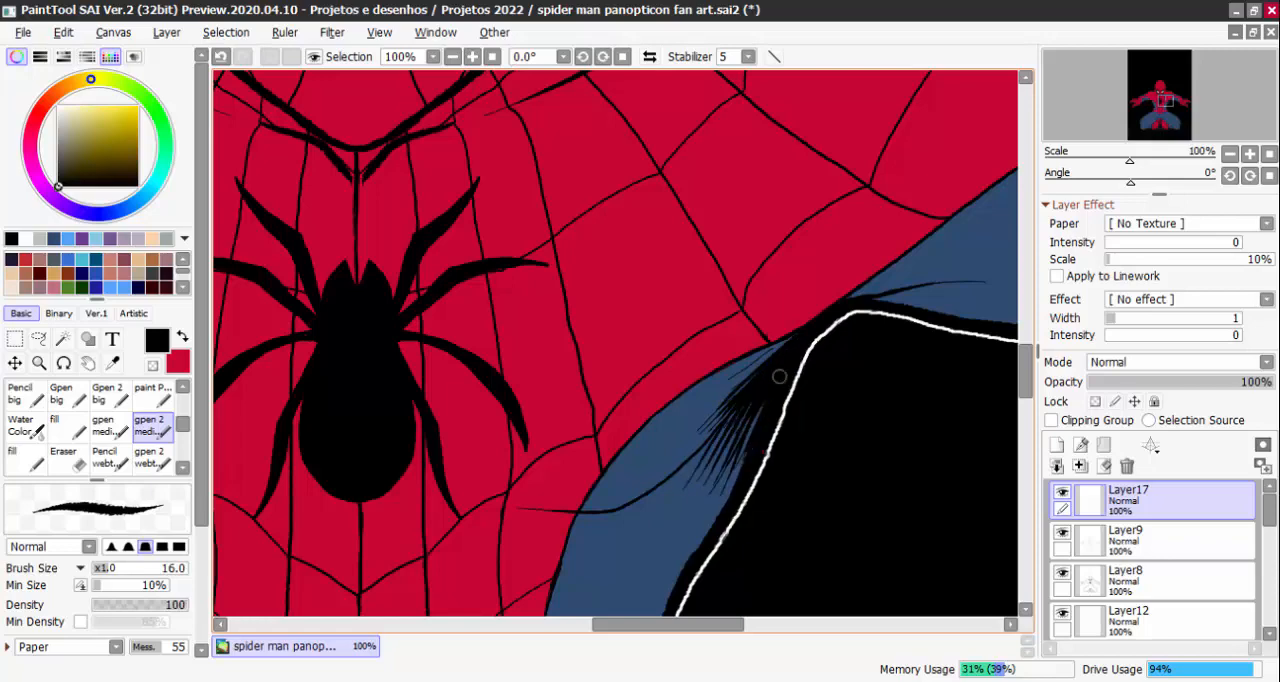
{"action": "left_click_drag", "start_coordinate": [777, 380], "coordinate": [721, 497]}
Hatch black strokes along the blue underside of the upper arm, fanning out from the same armpit
{"action": "mouse_move", "coordinate": [938, 284]}
{"action": "left_mouse_down"}
{"action": "mouse_move", "coordinate": [854, 333]}
{"action": "mouse_move", "coordinate": [876, 324]}
{"action": "left_mouse_up"}
{"action": "mouse_move", "coordinate": [802, 349]}
{"action": "left_mouse_down"}
{"action": "mouse_move", "coordinate": [918, 328]}
{"action": "mouse_move", "coordinate": [905, 338]}
{"action": "left_mouse_up"}
{"action": "left_click_drag", "start_coordinate": [834, 357], "coordinate": [903, 354]}
{"action": "left_click_drag", "start_coordinate": [850, 364], "coordinate": [904, 364]}
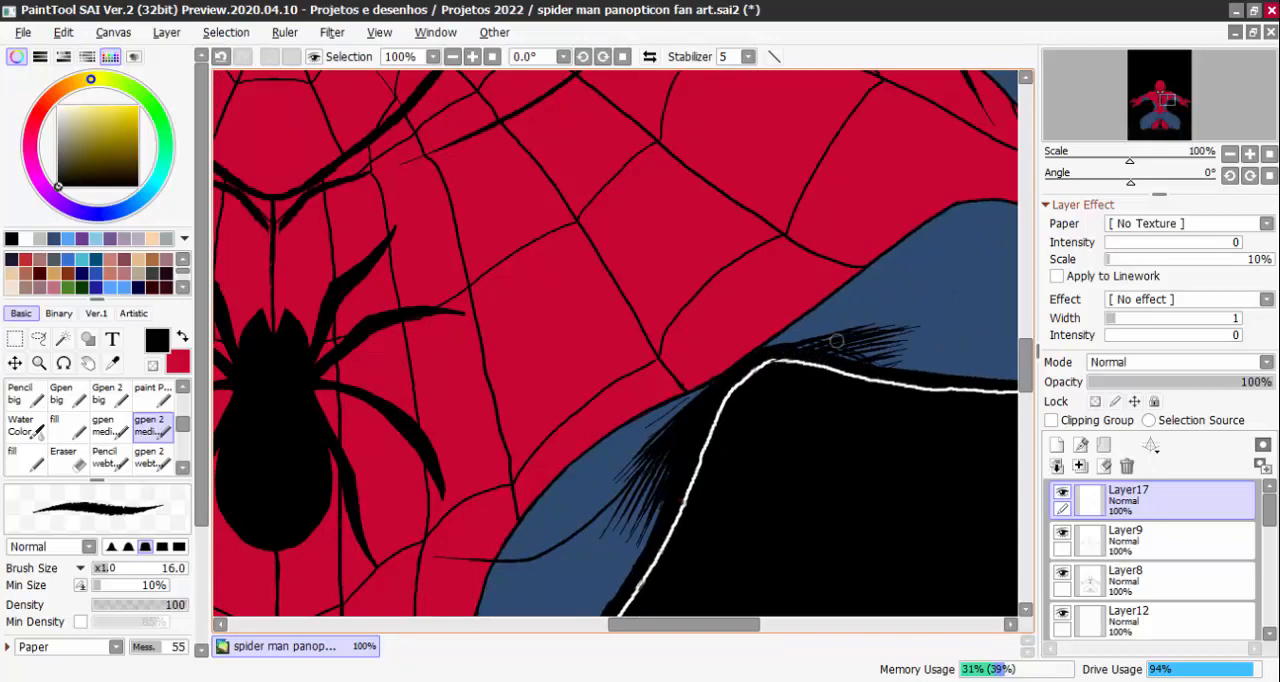
Hatch short tapered black strokes on the blue torso panel below the opposite armpit, on the image's left side
{"action": "scroll", "coordinate": [834, 345], "scroll_direction": "down", "scroll_amount": 4}
{"action": "scroll", "coordinate": [586, 350], "scroll_direction": "up", "scroll_amount": 4}
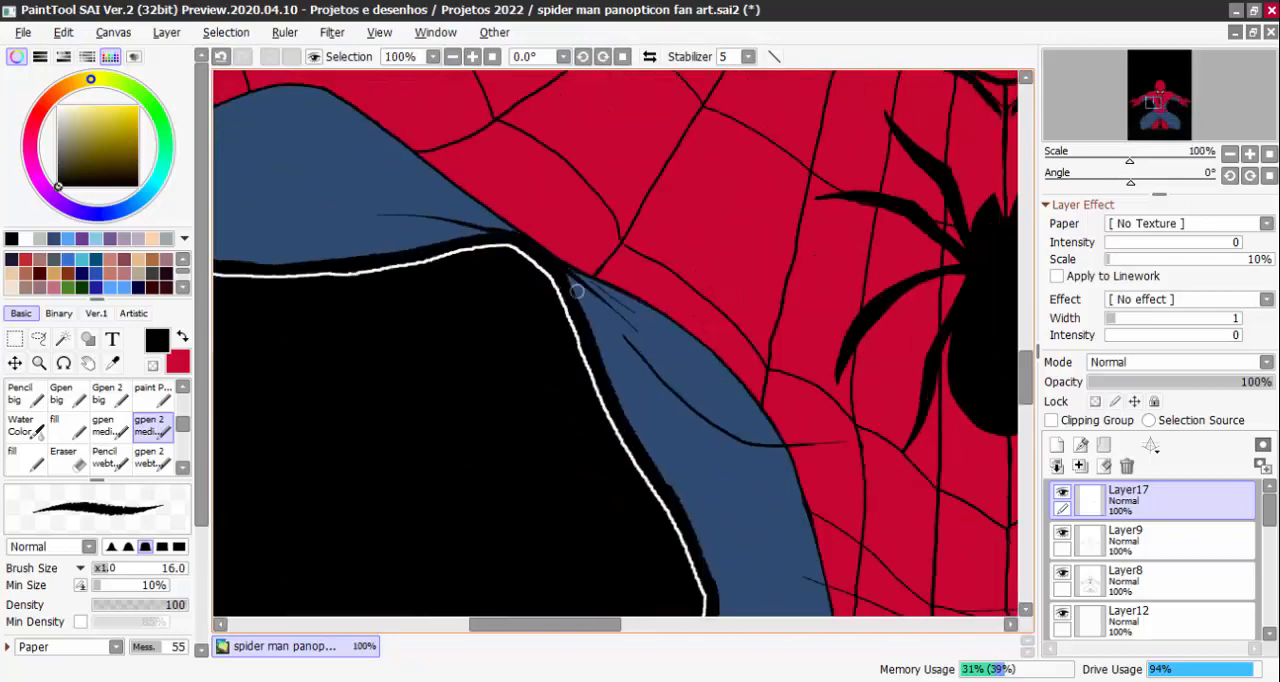
{"action": "mouse_move", "coordinate": [572, 278]}
{"action": "left_mouse_down"}
{"action": "mouse_move", "coordinate": [607, 364]}
{"action": "mouse_move", "coordinate": [619, 353]}
{"action": "mouse_move", "coordinate": [606, 315]}
{"action": "mouse_move", "coordinate": [630, 344]}
{"action": "left_mouse_up"}
{"action": "left_click_drag", "start_coordinate": [580, 284], "coordinate": [652, 362]}
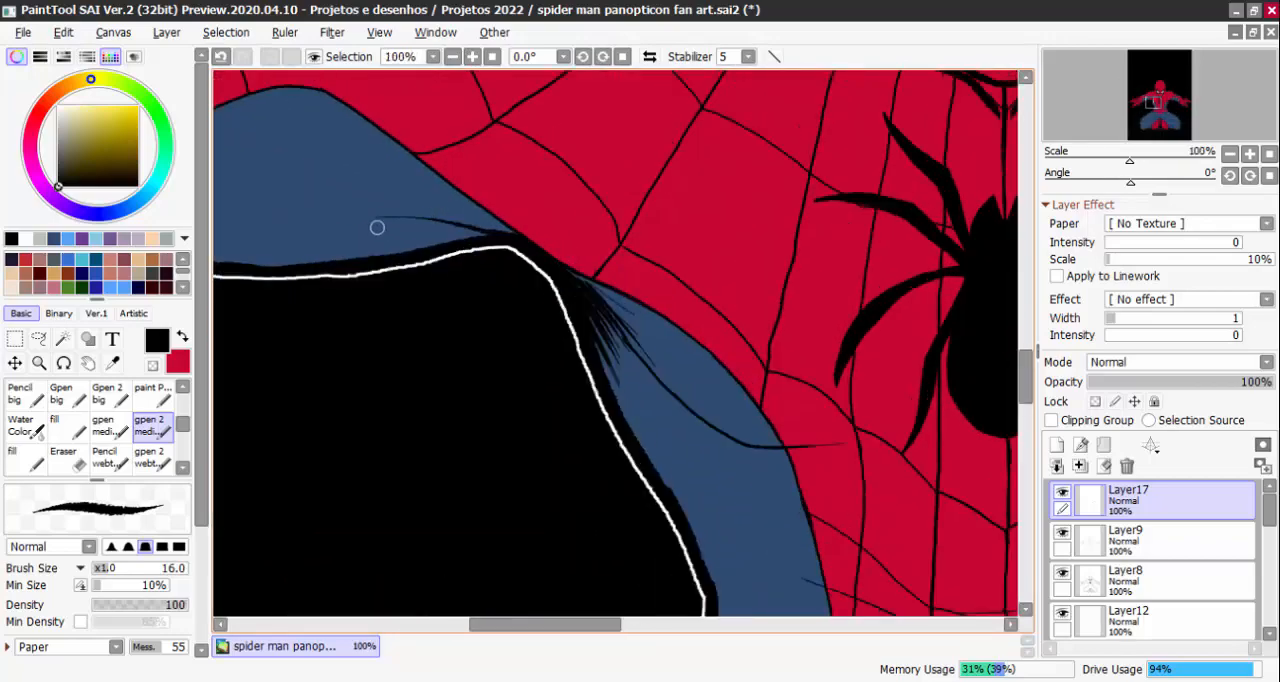
Hatch black strokes on the underside of the upper arm on the image's left side, widening away from the armpit
{"action": "left_click_drag", "start_coordinate": [362, 210], "coordinate": [504, 240]}
{"action": "left_click_drag", "start_coordinate": [384, 216], "coordinate": [481, 242]}
{"action": "mouse_move", "coordinate": [387, 226]}
{"action": "left_mouse_down"}
{"action": "mouse_move", "coordinate": [461, 245]}
{"action": "mouse_move", "coordinate": [623, 213]}
{"action": "left_mouse_up"}
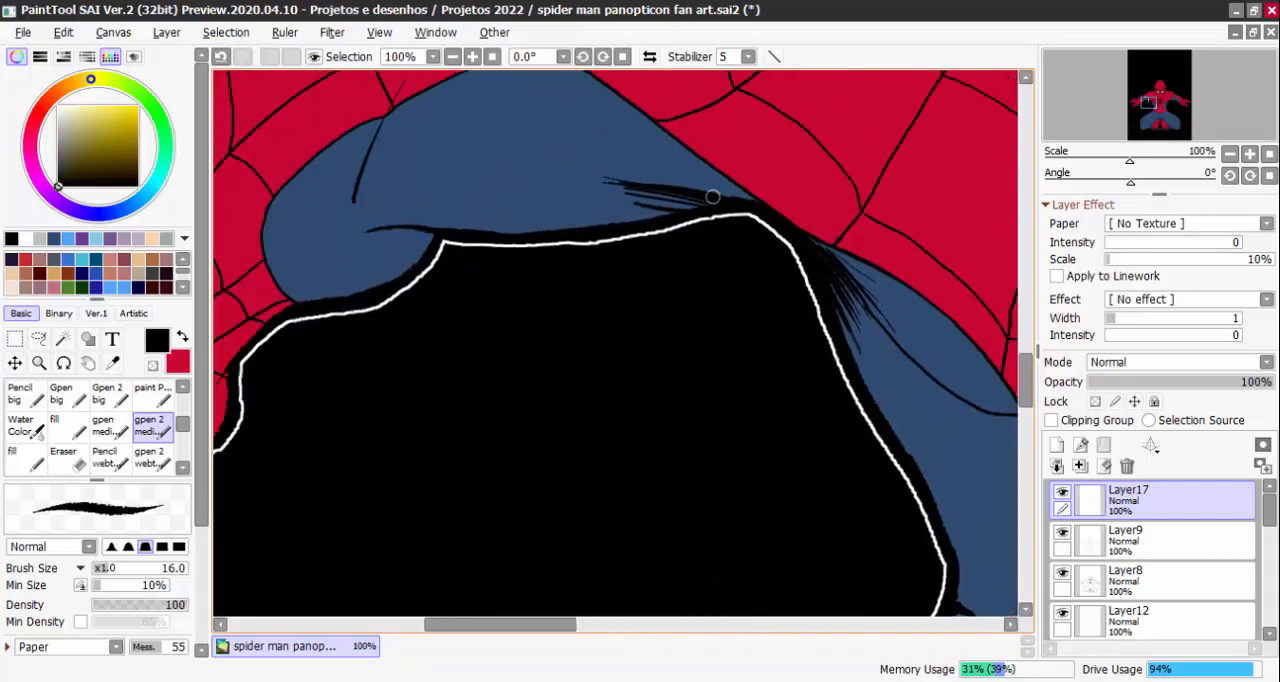
{"action": "left_click_drag", "start_coordinate": [711, 198], "coordinate": [614, 239]}
{"action": "mouse_move", "coordinate": [694, 196]}
{"action": "left_mouse_down"}
{"action": "mouse_move", "coordinate": [602, 238]}
{"action": "mouse_move", "coordinate": [693, 193]}
{"action": "mouse_move", "coordinate": [612, 220]}
{"action": "left_mouse_up"}
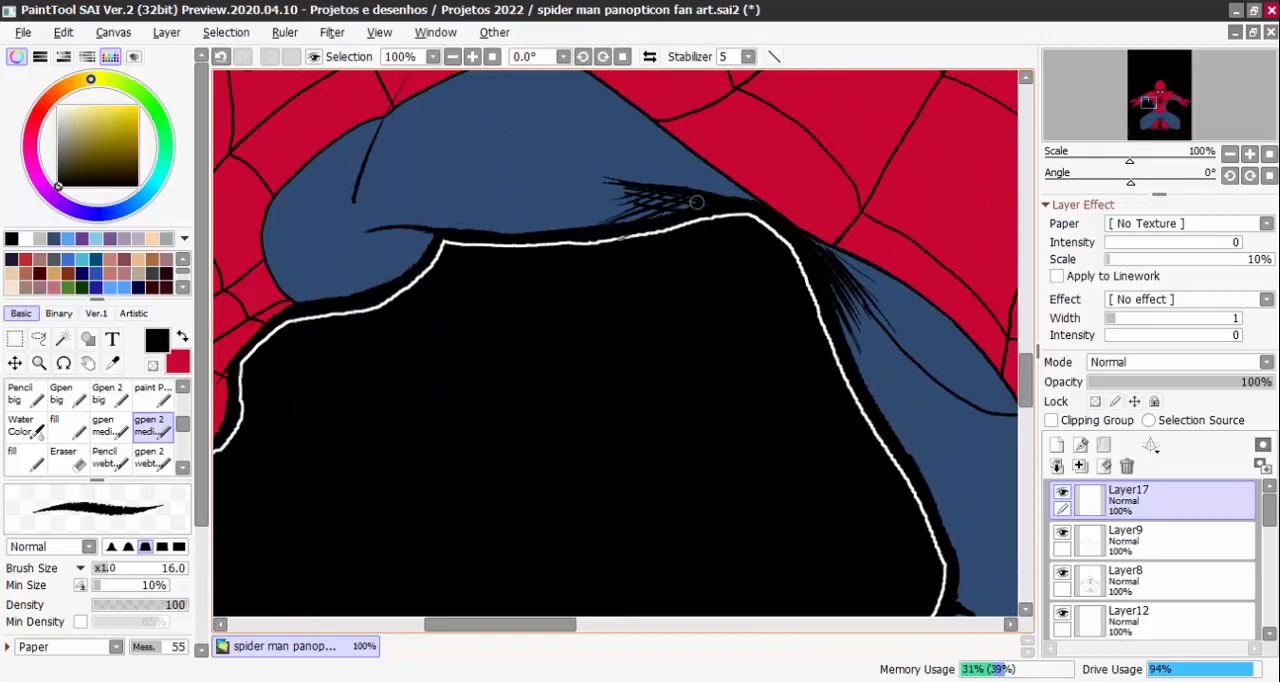
Thicken the mask's chin contour with black strokes and fill the V-shaped shadow beneath the chin
{"action": "scroll", "coordinate": [598, 188], "scroll_direction": "down", "scroll_amount": 6}
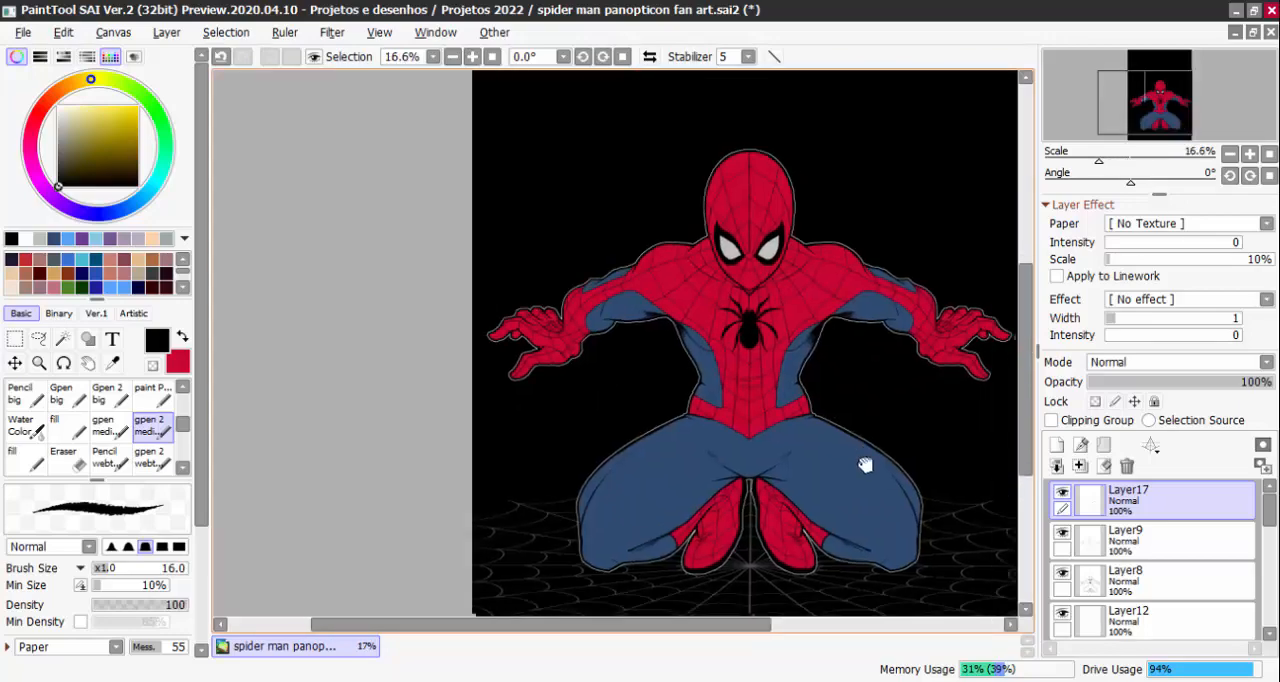
{"action": "scroll", "coordinate": [733, 320], "scroll_direction": "up", "scroll_amount": 6}
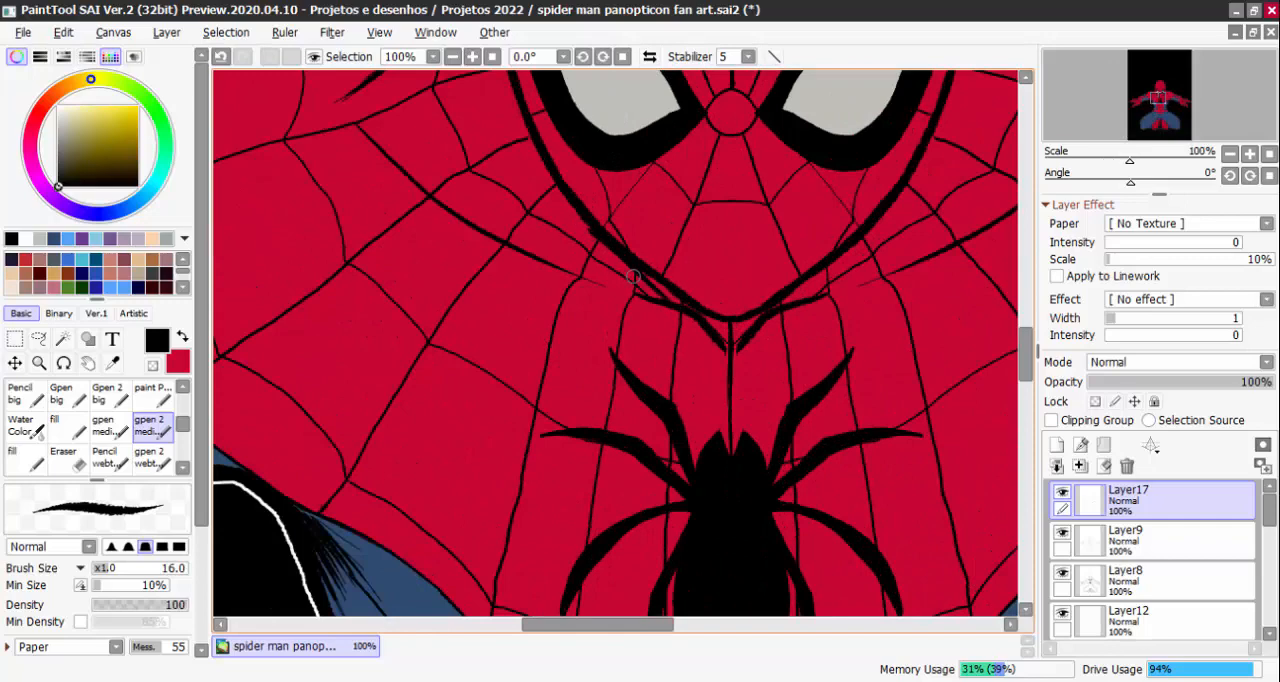
{"action": "mouse_move", "coordinate": [598, 240]}
{"action": "left_mouse_down"}
{"action": "mouse_move", "coordinate": [696, 321]}
{"action": "mouse_move", "coordinate": [673, 292]}
{"action": "mouse_move", "coordinate": [732, 323]}
{"action": "left_mouse_up"}
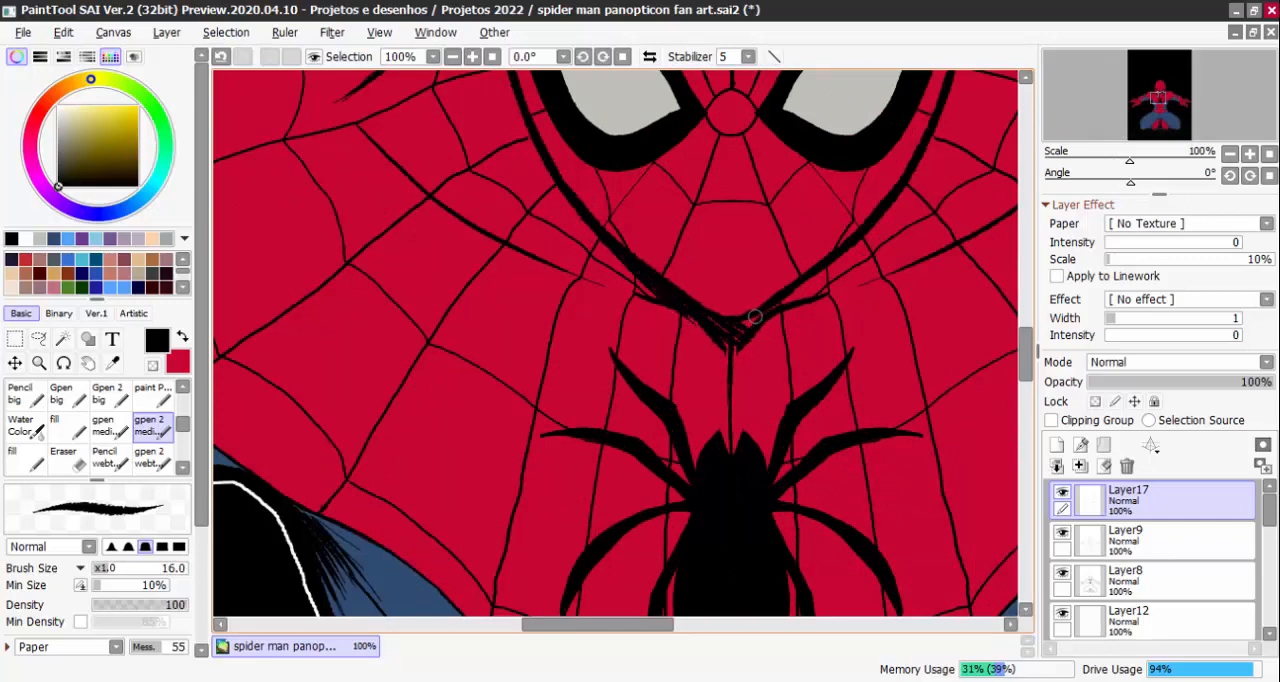
{"action": "mouse_move", "coordinate": [801, 286]}
{"action": "left_mouse_down"}
{"action": "mouse_move", "coordinate": [783, 316]}
{"action": "mouse_move", "coordinate": [868, 230]}
{"action": "left_mouse_up"}
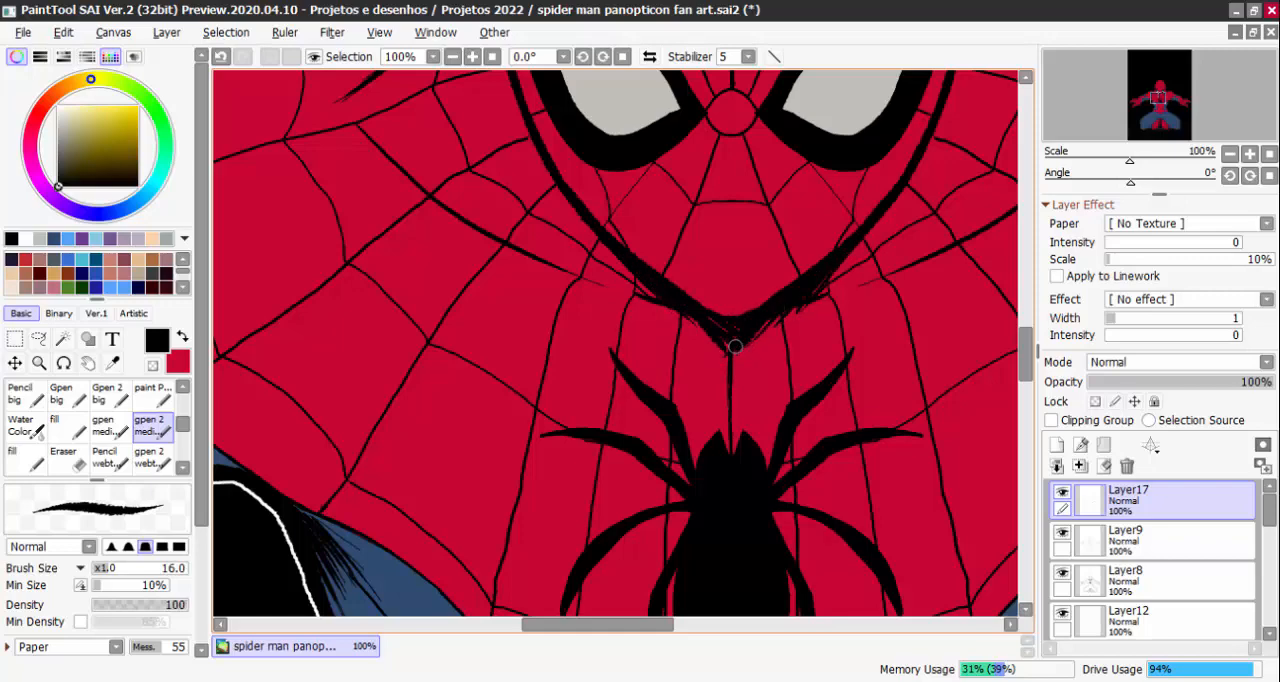
{"action": "left_click_drag", "start_coordinate": [641, 281], "coordinate": [699, 320]}
Hatch black shadows across the tops of both red boots, directly below the crotch
{"action": "scroll", "coordinate": [752, 341], "scroll_direction": "down", "scroll_amount": 5}
{"action": "left_click_drag", "start_coordinate": [785, 455], "coordinate": [760, 354]}
{"action": "scroll", "coordinate": [760, 354], "scroll_direction": "up", "scroll_amount": 2}
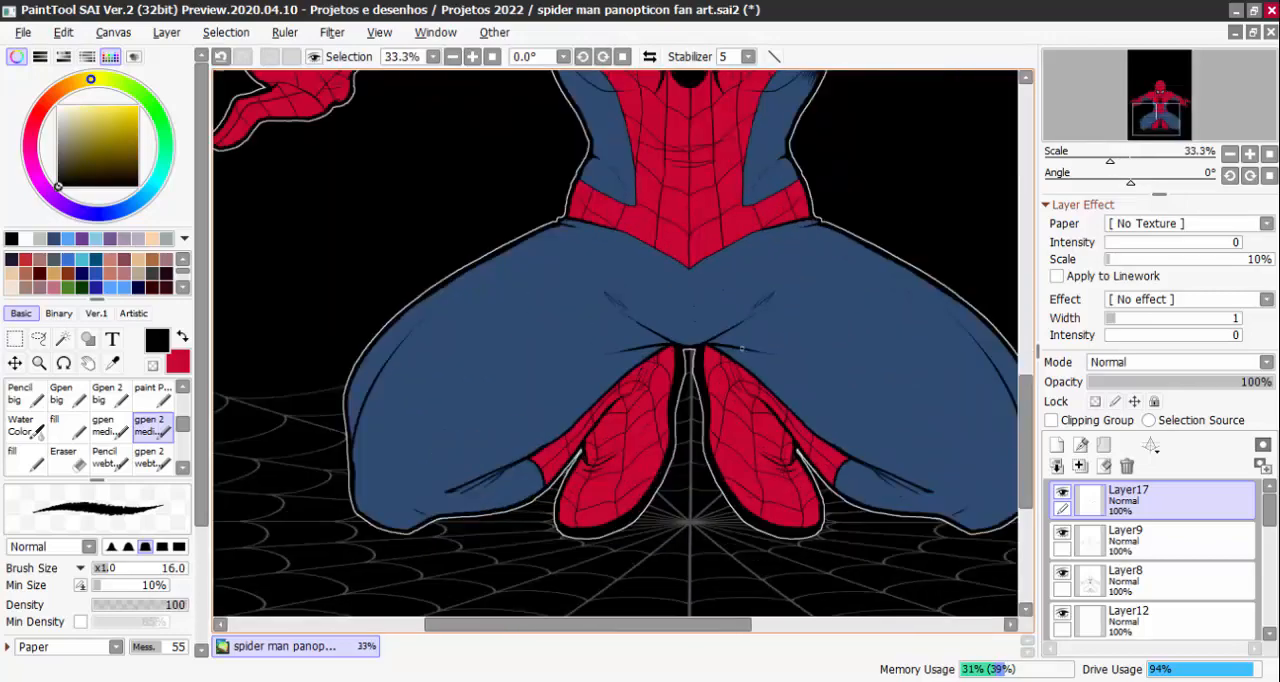
{"action": "scroll", "coordinate": [741, 348], "scroll_direction": "up", "scroll_amount": 3}
{"action": "mouse_move", "coordinate": [657, 340]}
{"action": "left_mouse_down"}
{"action": "mouse_move", "coordinate": [641, 416]}
{"action": "mouse_move", "coordinate": [670, 341]}
{"action": "left_mouse_up"}
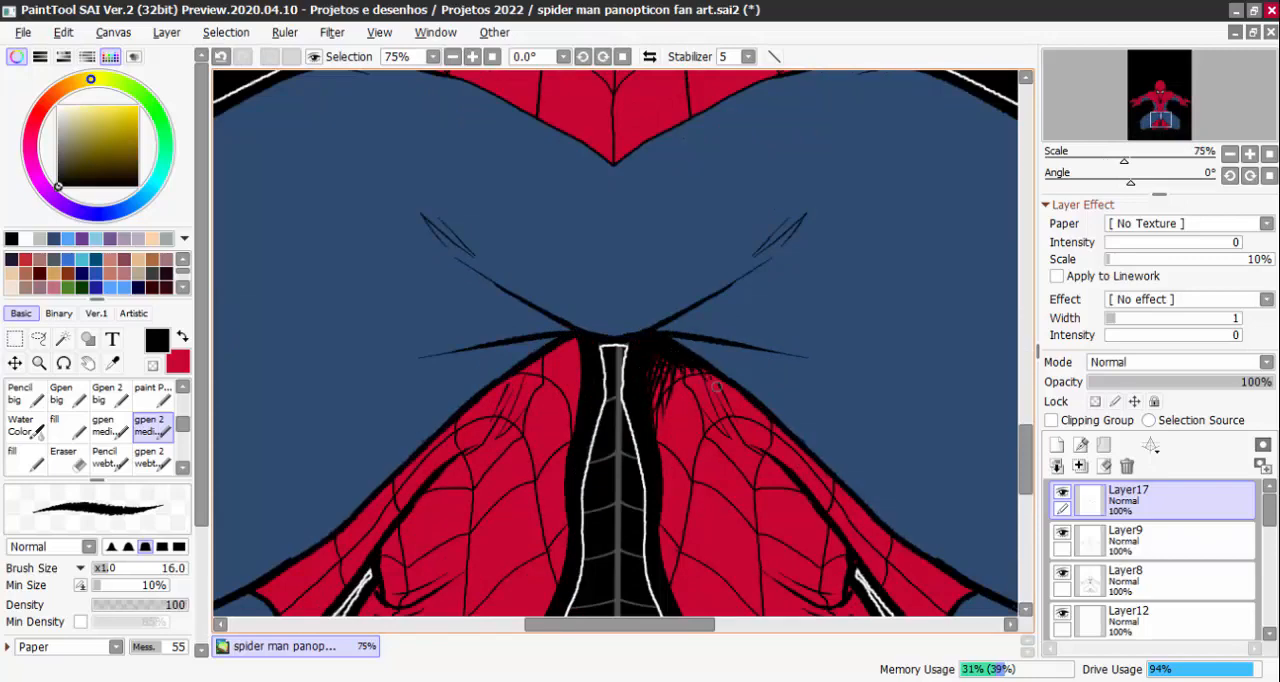
{"action": "scroll", "coordinate": [717, 385], "scroll_direction": "down", "scroll_amount": 3}
{"action": "scroll", "coordinate": [661, 354], "scroll_direction": "up", "scroll_amount": 3}
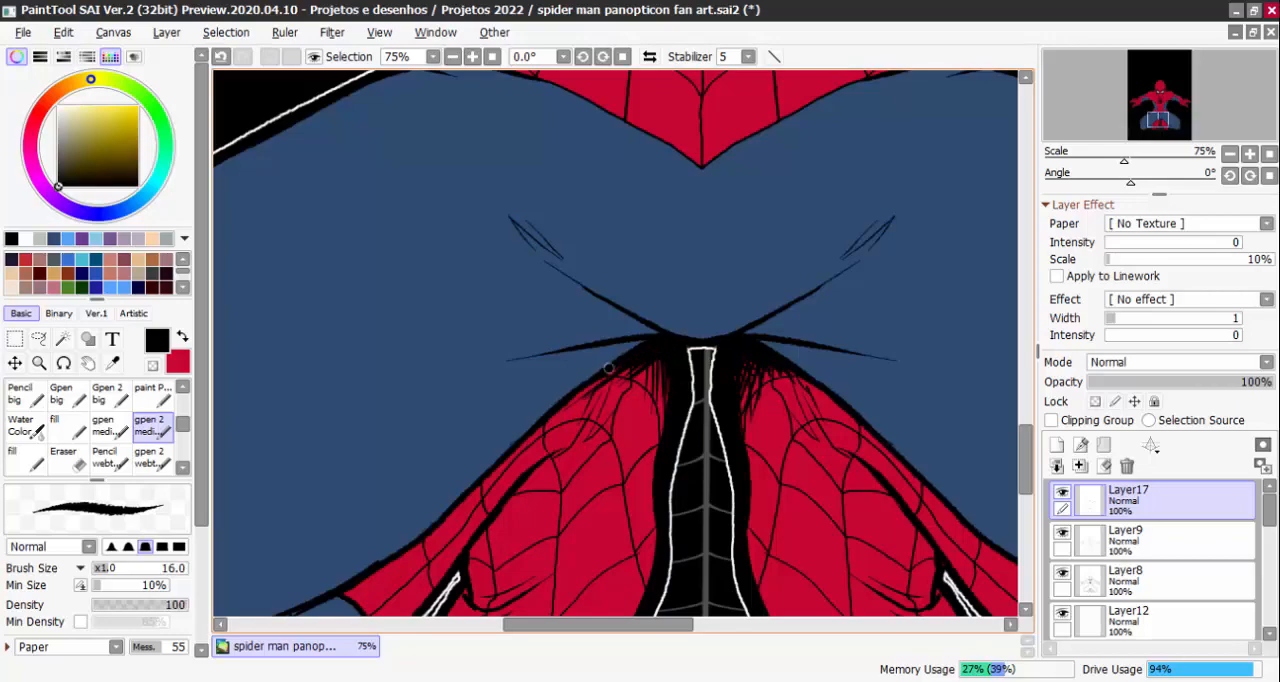
Hatch black shading into the ankle folds of both red boots, along the inner edge of each fold
{"action": "scroll", "coordinate": [637, 393], "scroll_direction": "down", "scroll_amount": 4}
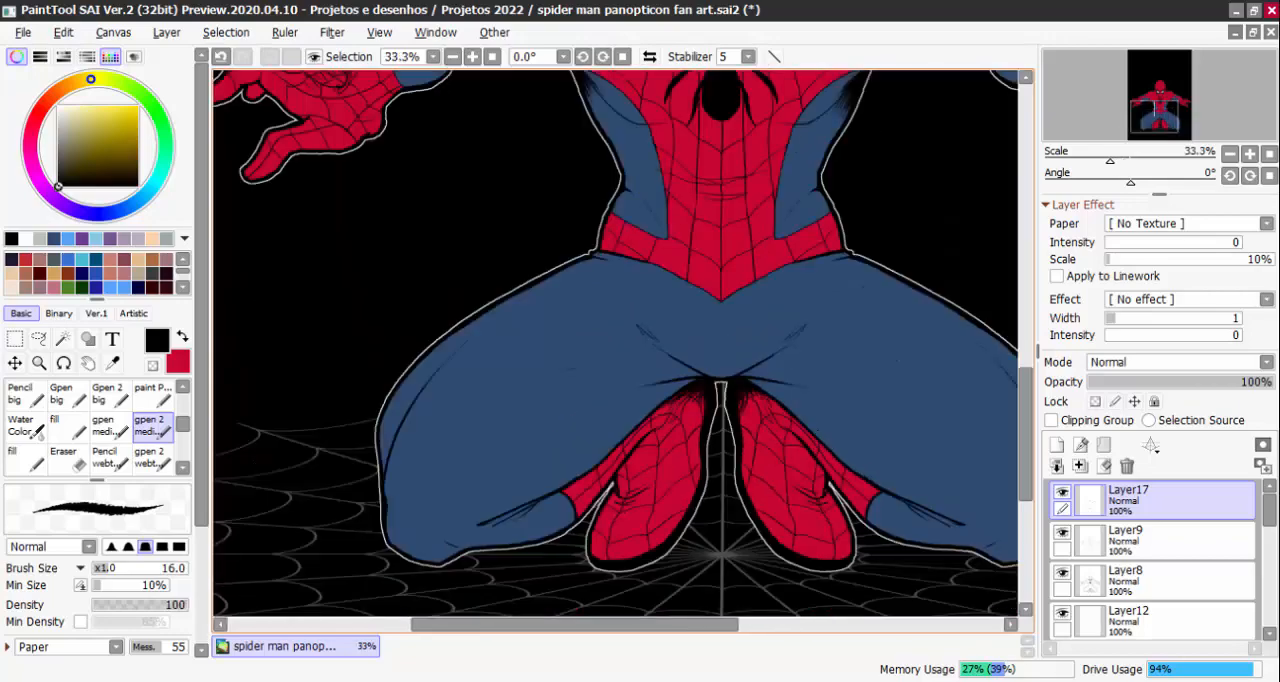
{"action": "scroll", "coordinate": [779, 399], "scroll_direction": "up", "scroll_amount": 4}
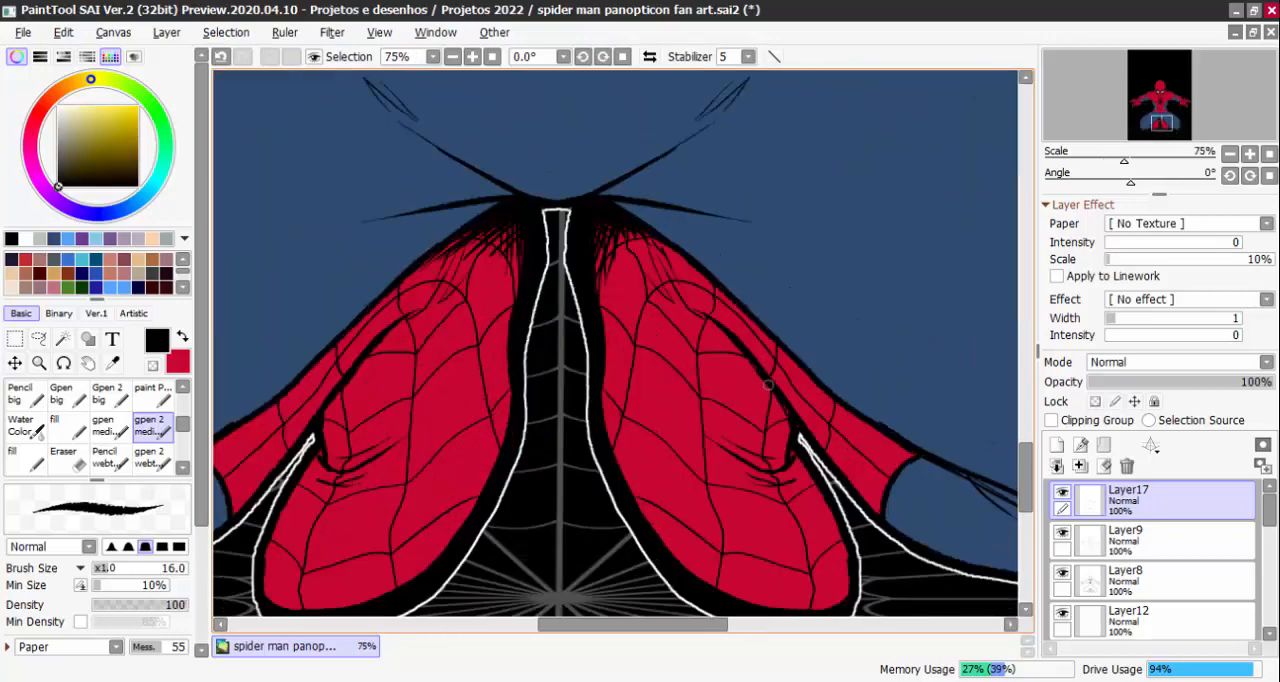
{"action": "mouse_move", "coordinate": [768, 384]}
{"action": "left_mouse_down"}
{"action": "mouse_move", "coordinate": [800, 443]}
{"action": "mouse_move", "coordinate": [756, 381]}
{"action": "left_mouse_up"}
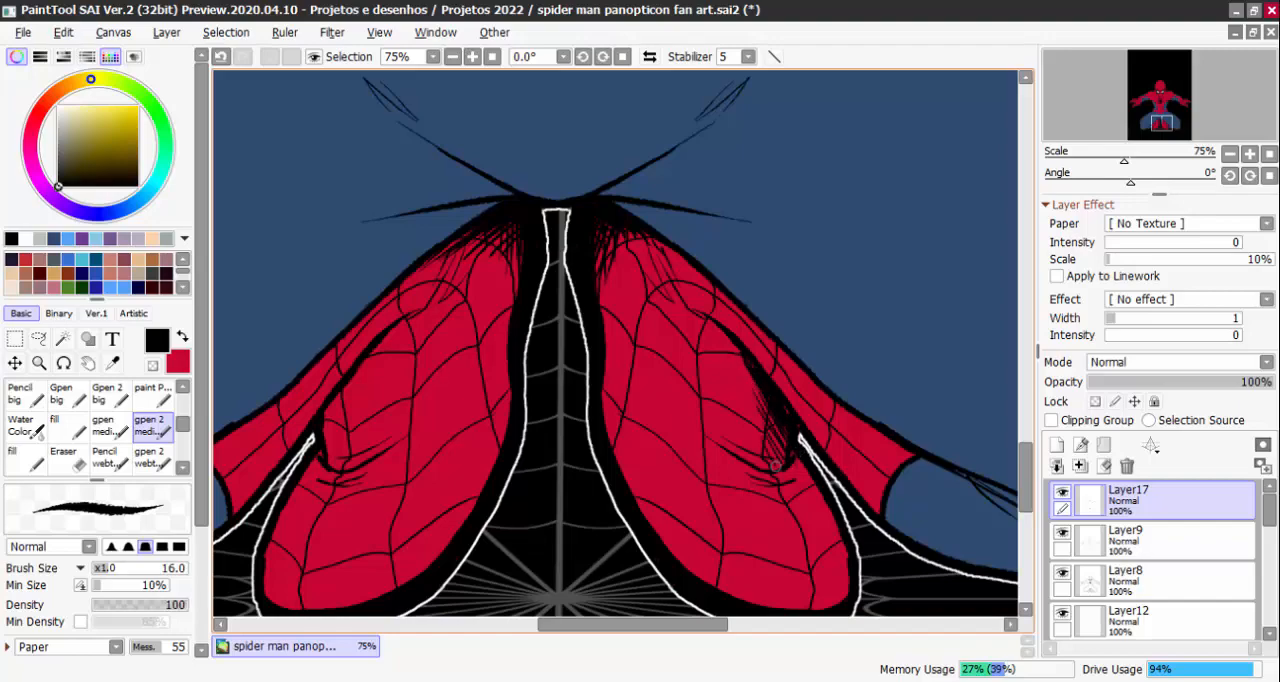
{"action": "scroll", "coordinate": [779, 410], "scroll_direction": "down", "scroll_amount": 3}
{"action": "scroll", "coordinate": [579, 430], "scroll_direction": "up", "scroll_amount": 4}
{"action": "mouse_move", "coordinate": [569, 383]}
{"action": "left_mouse_down"}
{"action": "mouse_move", "coordinate": [579, 438]}
{"action": "mouse_move", "coordinate": [566, 380]}
{"action": "mouse_move", "coordinate": [578, 438]}
{"action": "mouse_move", "coordinate": [596, 332]}
{"action": "mouse_move", "coordinate": [568, 390]}
{"action": "mouse_move", "coordinate": [597, 368]}
{"action": "left_mouse_up"}
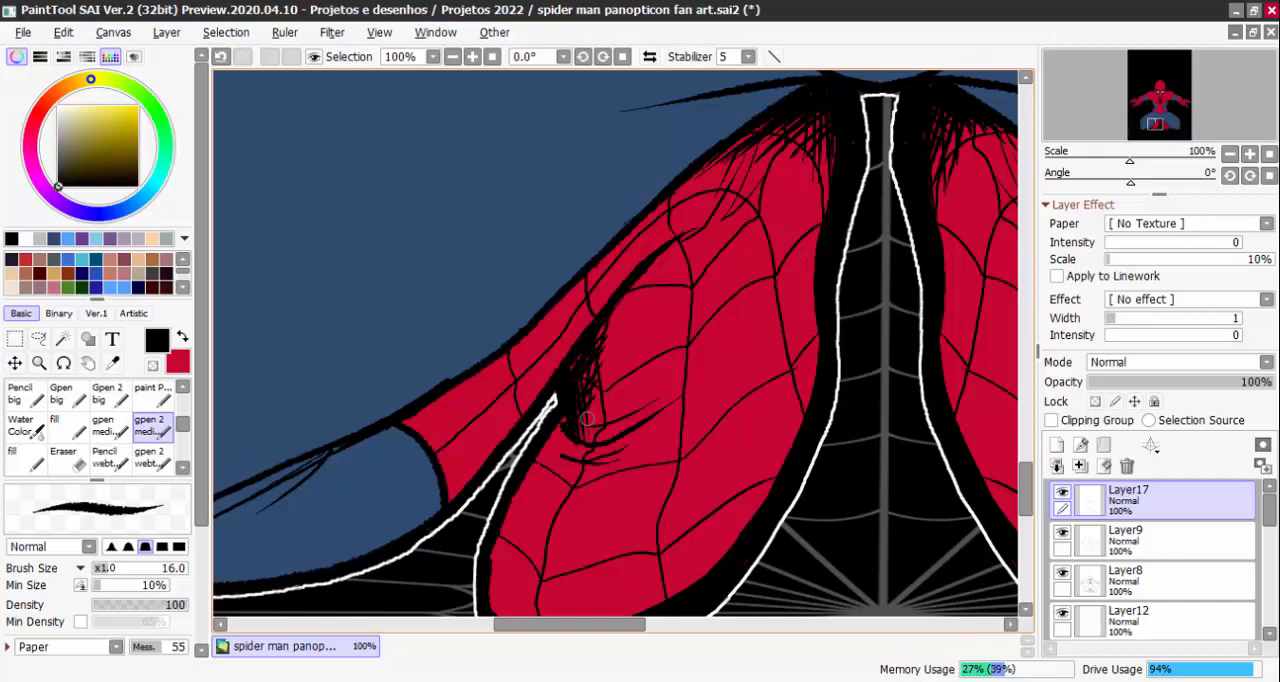
{"action": "scroll", "coordinate": [650, 318], "scroll_direction": "down", "scroll_amount": 6}
{"action": "scroll", "coordinate": [857, 531], "scroll_direction": "up", "scroll_amount": 6}
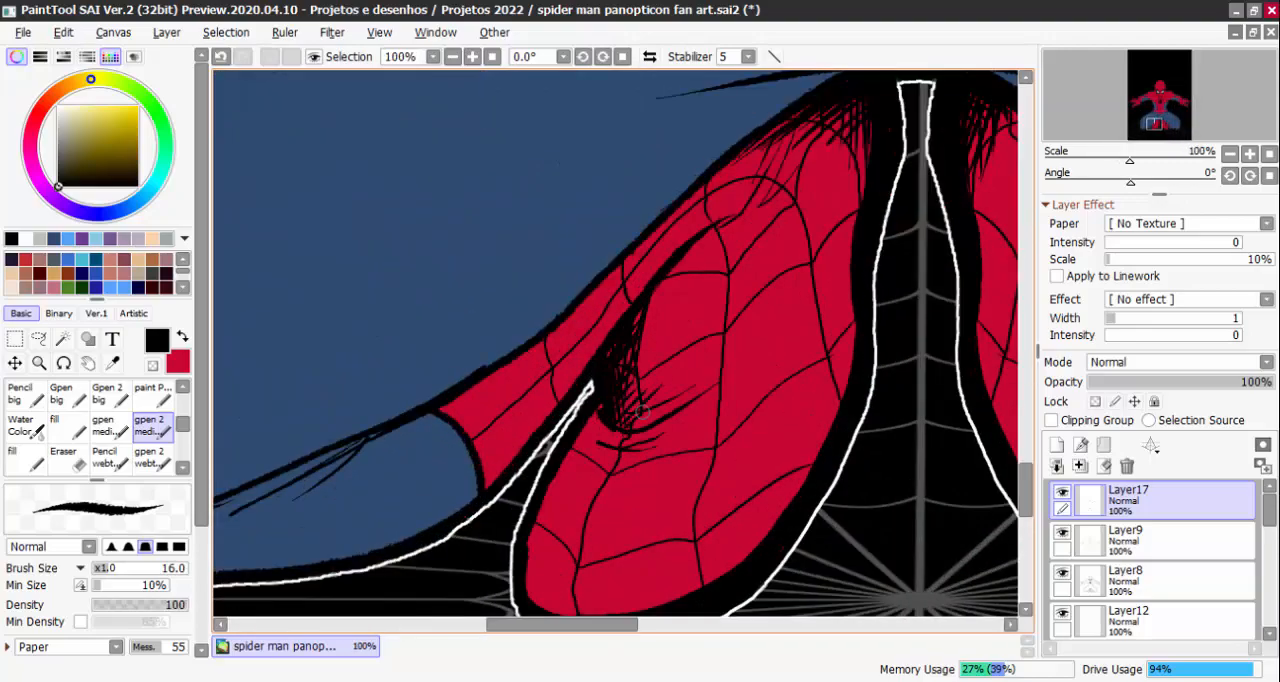
Build up dense black hatching between the crotch fold lines on the blue thigh at the image's right
{"action": "scroll", "coordinate": [690, 430], "scroll_direction": "down", "scroll_amount": 5}
{"action": "scroll", "coordinate": [812, 440], "scroll_direction": "up", "scroll_amount": 5}
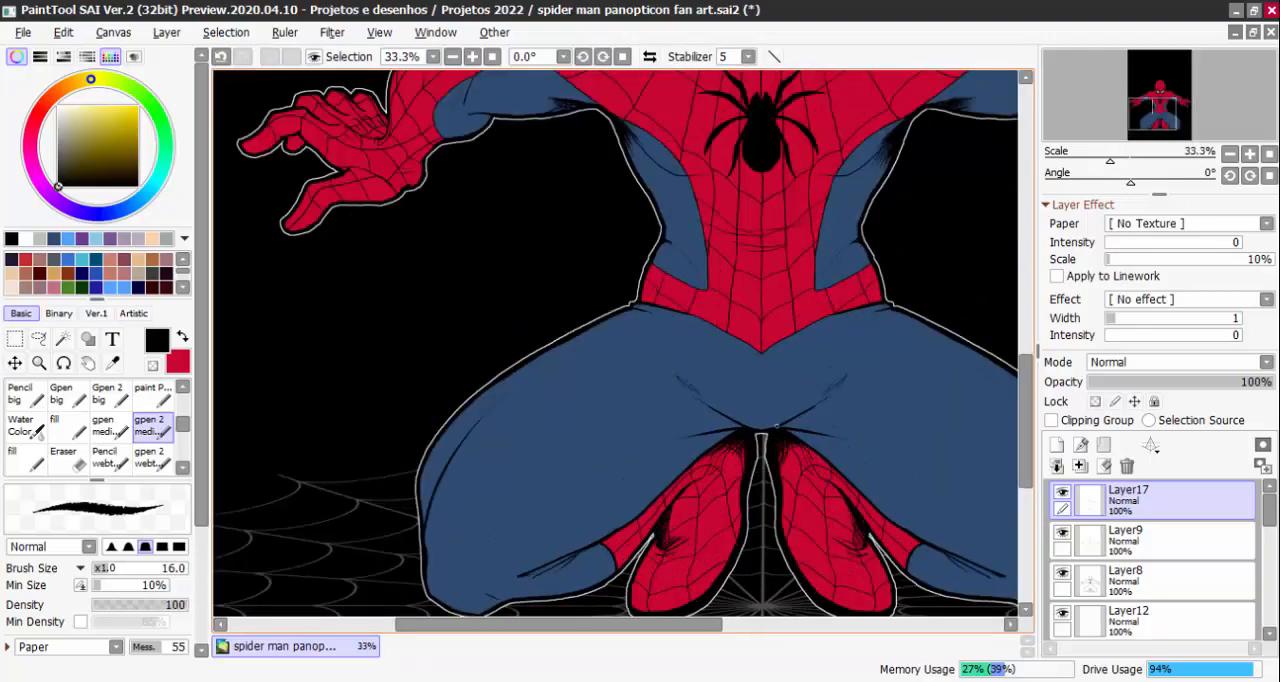
{"action": "mouse_move", "coordinate": [720, 436]}
{"action": "left_mouse_down"}
{"action": "mouse_move", "coordinate": [792, 382]}
{"action": "mouse_move", "coordinate": [844, 365]}
{"action": "mouse_move", "coordinate": [782, 413]}
{"action": "left_mouse_up"}
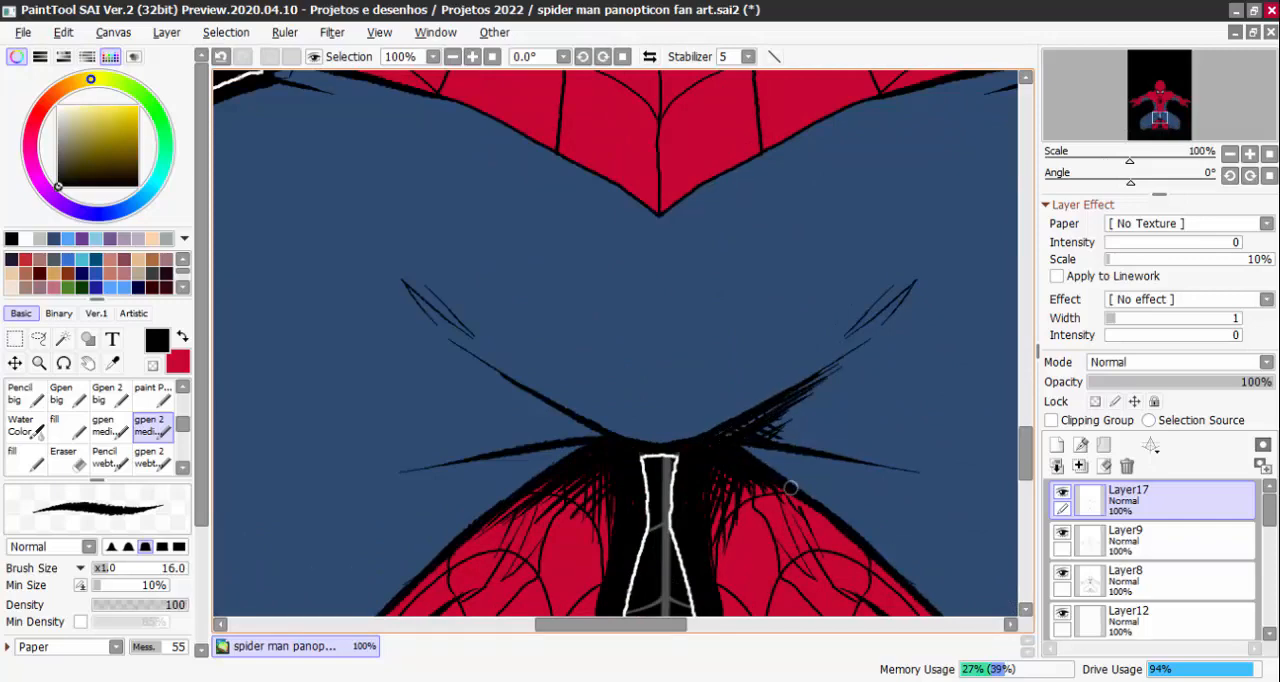
{"action": "mouse_move", "coordinate": [790, 488]}
{"action": "left_mouse_down"}
{"action": "mouse_move", "coordinate": [816, 505]}
{"action": "mouse_move", "coordinate": [800, 463]}
{"action": "left_mouse_up"}
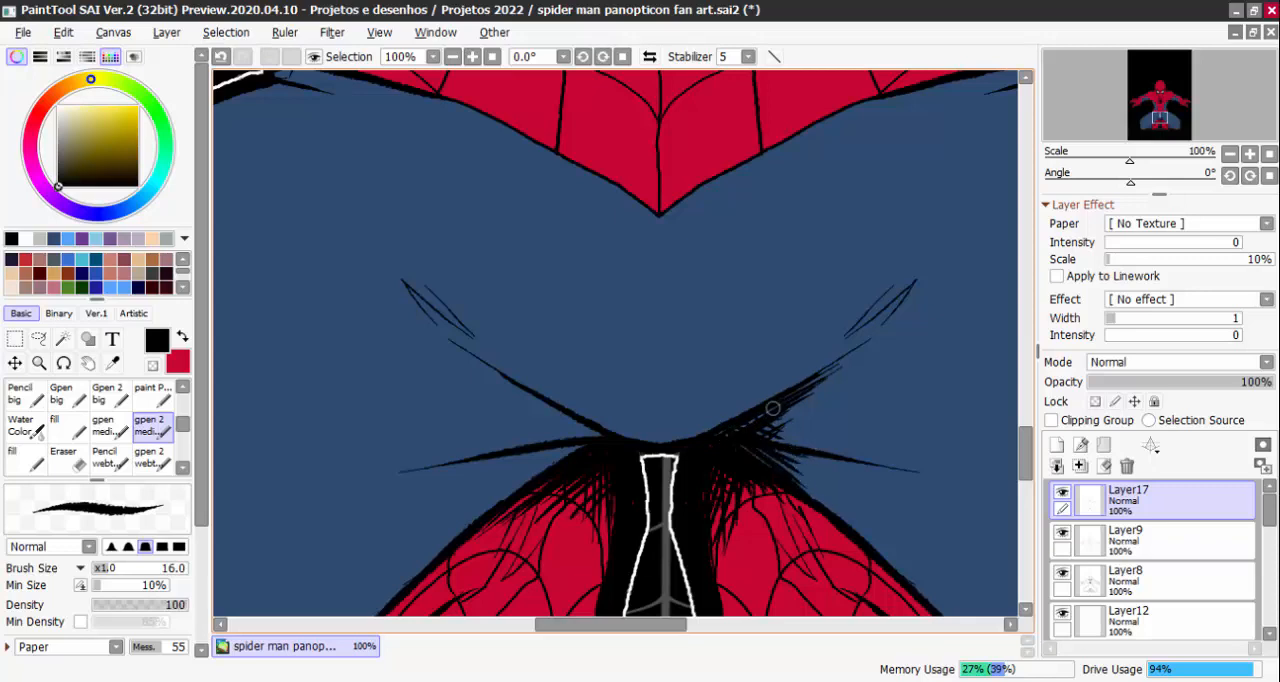
{"action": "left_click_drag", "start_coordinate": [773, 408], "coordinate": [809, 390]}
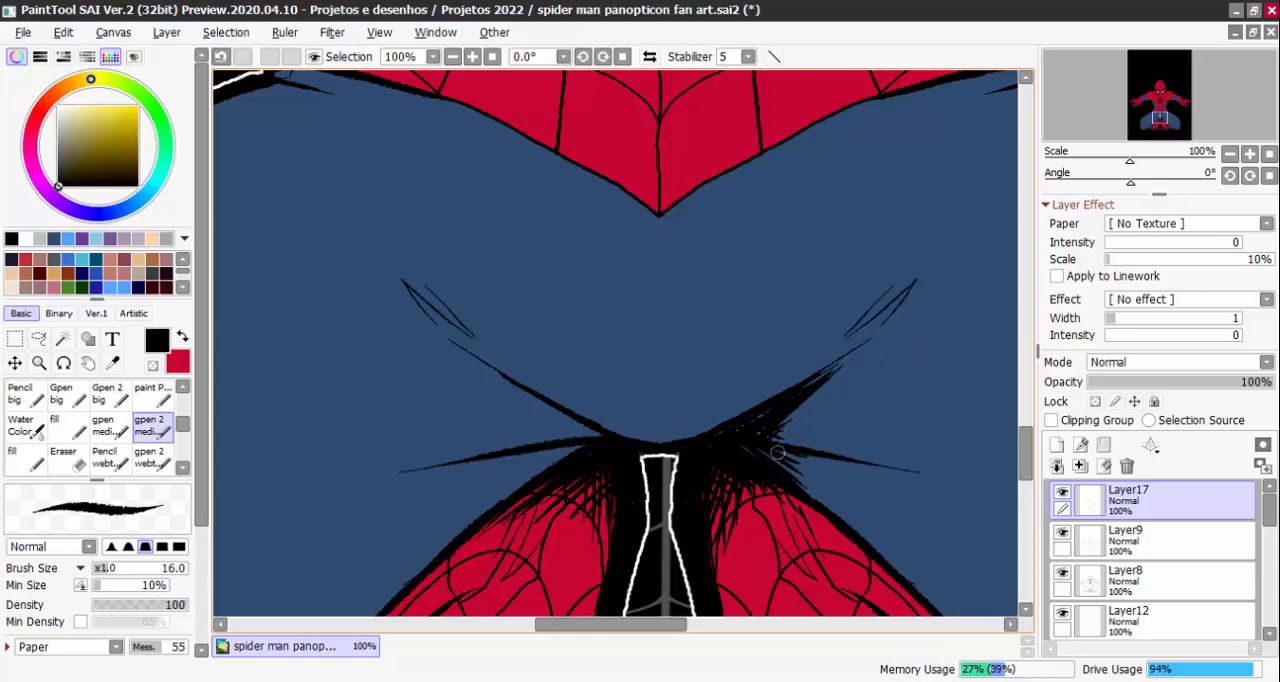
{"action": "left_click_drag", "start_coordinate": [778, 453], "coordinate": [804, 489]}
Hatch matching black strokes along the crotch folds and inner edge of the blue thigh at the image's left
{"action": "mouse_move", "coordinate": [524, 397]}
{"action": "left_mouse_down"}
{"action": "mouse_move", "coordinate": [578, 427]}
{"action": "mouse_move", "coordinate": [479, 366]}
{"action": "mouse_move", "coordinate": [590, 443]}
{"action": "left_mouse_up"}
{"action": "mouse_move", "coordinate": [499, 373]}
{"action": "left_mouse_down"}
{"action": "mouse_move", "coordinate": [593, 450]}
{"action": "mouse_move", "coordinate": [477, 368]}
{"action": "mouse_move", "coordinate": [585, 445]}
{"action": "mouse_move", "coordinate": [533, 418]}
{"action": "mouse_move", "coordinate": [576, 443]}
{"action": "left_mouse_up"}
{"action": "left_click_drag", "start_coordinate": [639, 398], "coordinate": [665, 331]}
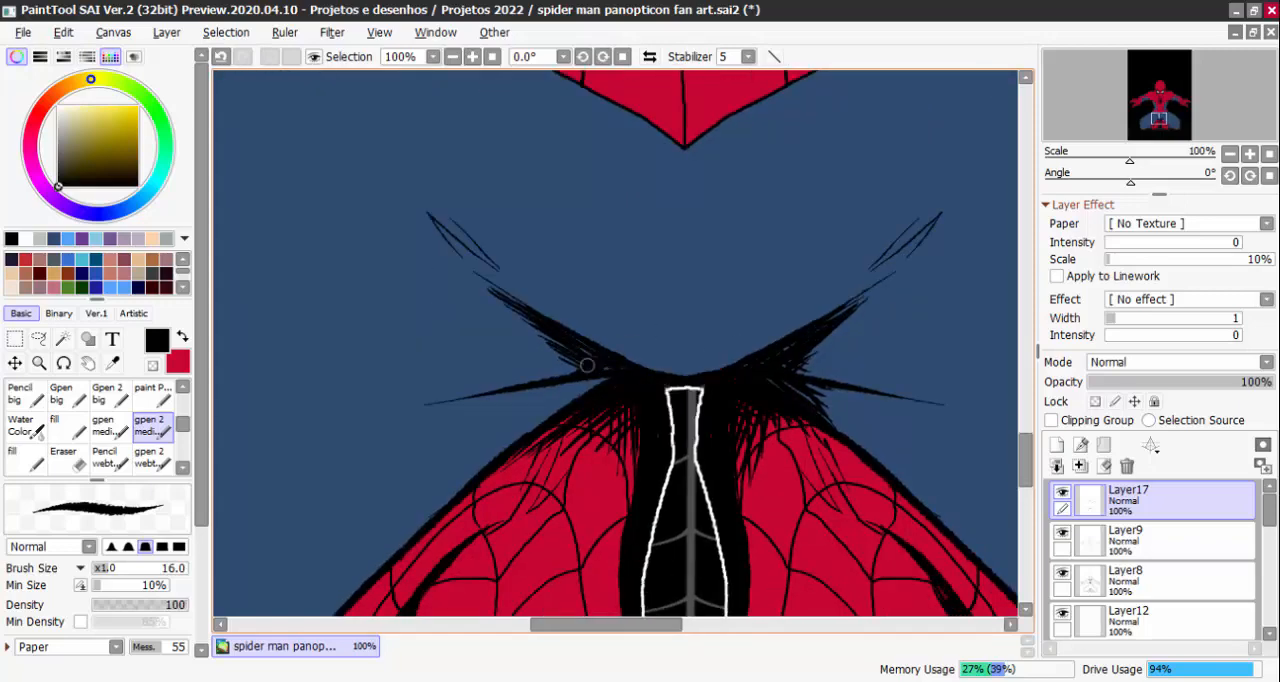
{"action": "mouse_move", "coordinate": [587, 365]}
{"action": "left_mouse_down"}
{"action": "mouse_move", "coordinate": [622, 372]}
{"action": "mouse_move", "coordinate": [518, 442]}
{"action": "mouse_move", "coordinate": [611, 364]}
{"action": "mouse_move", "coordinate": [507, 409]}
{"action": "left_mouse_up"}
{"action": "mouse_move", "coordinate": [592, 371]}
{"action": "left_mouse_down"}
{"action": "mouse_move", "coordinate": [446, 395]}
{"action": "mouse_move", "coordinate": [470, 392]}
{"action": "mouse_move", "coordinate": [462, 417]}
{"action": "left_mouse_up"}
{"action": "mouse_move", "coordinate": [586, 382]}
{"action": "left_mouse_down"}
{"action": "mouse_move", "coordinate": [501, 413]}
{"action": "mouse_move", "coordinate": [496, 438]}
{"action": "left_mouse_up"}
{"action": "left_click_drag", "start_coordinate": [556, 409], "coordinate": [440, 502]}
{"action": "left_click_drag", "start_coordinate": [512, 428], "coordinate": [438, 498]}
{"action": "scroll", "coordinate": [630, 407], "scroll_direction": "down", "scroll_amount": 5}
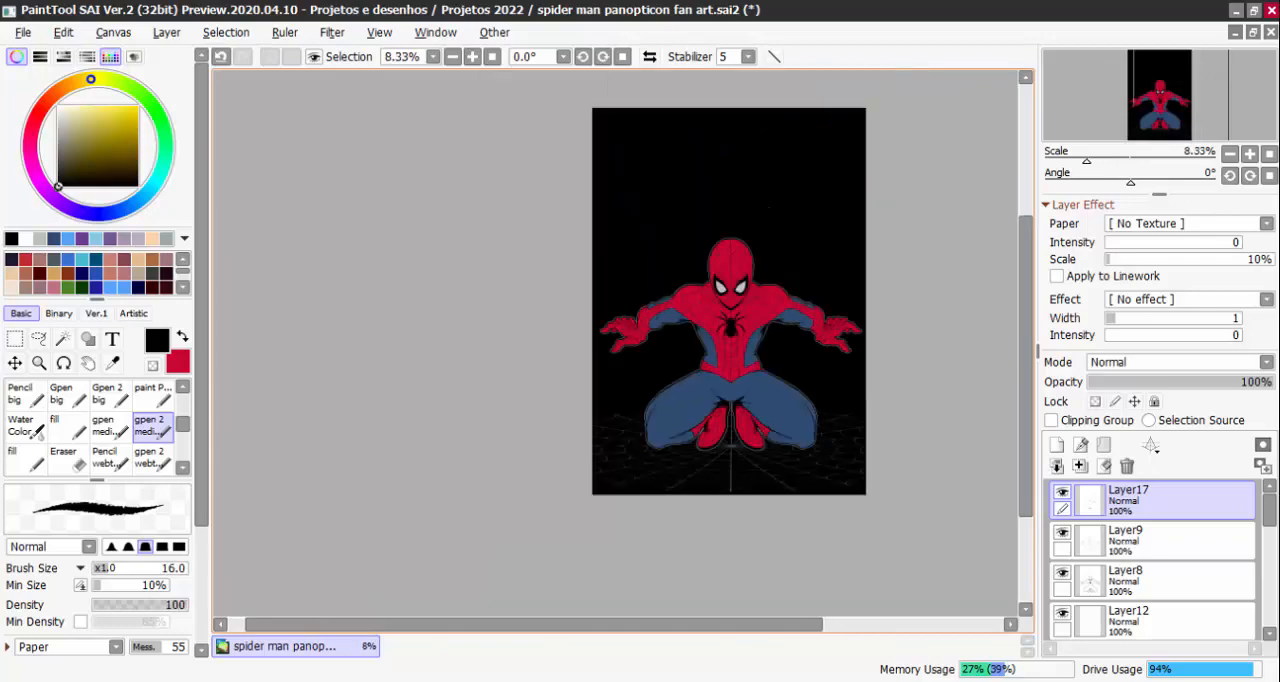
Hatch black strokes along the knee-fold line above the boot cuff on the blue leg at the image's right
{"action": "scroll", "coordinate": [802, 387], "scroll_direction": "down", "scroll_amount": 1}
{"action": "scroll", "coordinate": [777, 466], "scroll_direction": "up", "scroll_amount": 5}
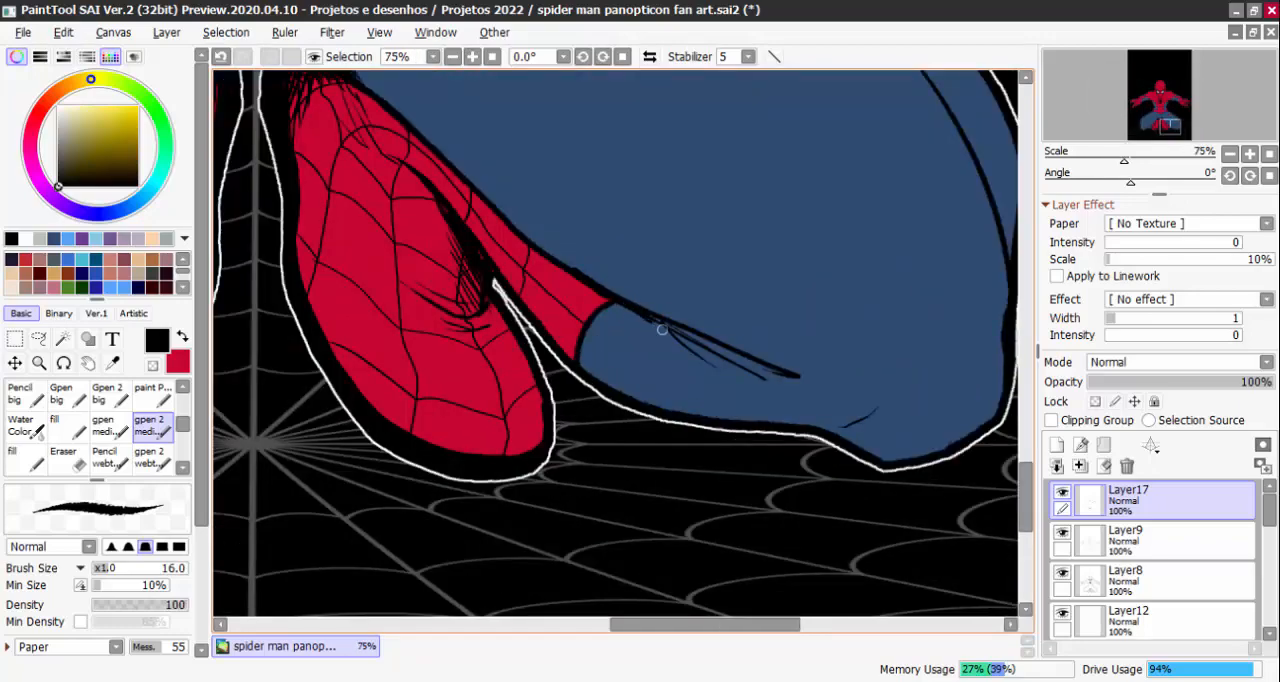
{"action": "left_click_drag", "start_coordinate": [652, 320], "coordinate": [733, 375]}
{"action": "left_click_drag", "start_coordinate": [674, 327], "coordinate": [765, 380]}
{"action": "left_click_drag", "start_coordinate": [696, 335], "coordinate": [759, 375]}
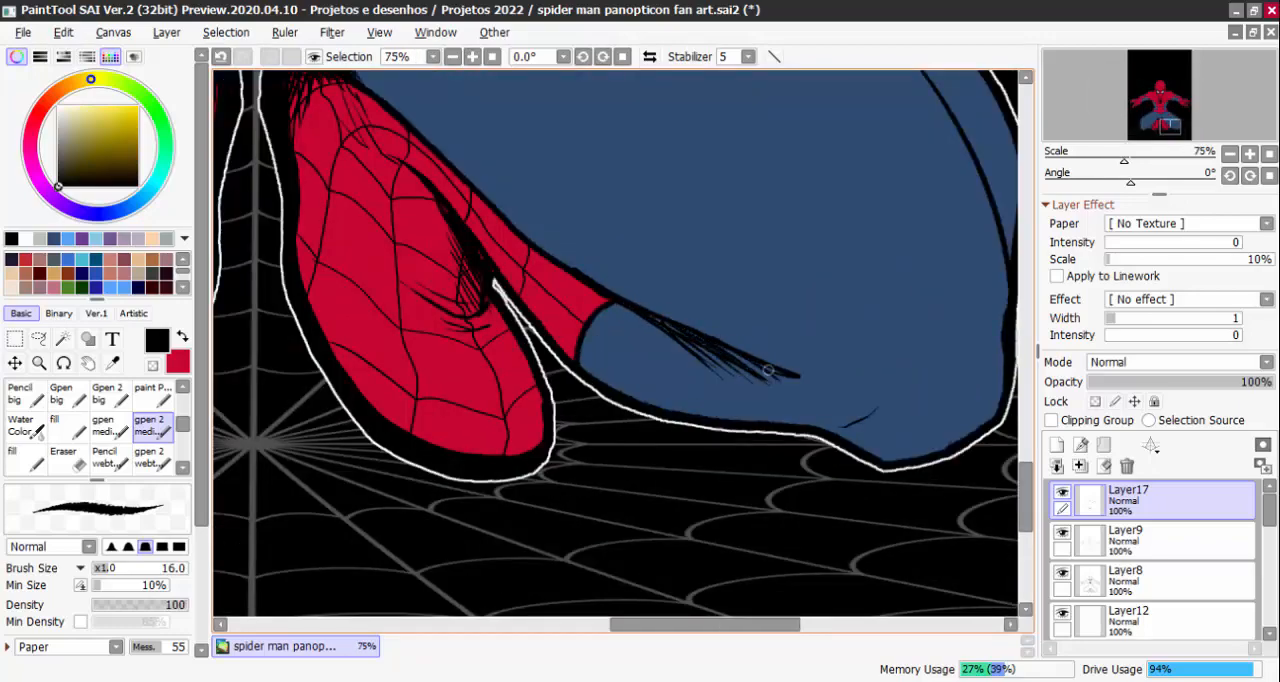
Hatch black strokes along the matching fold line above the boot cuff on the blue leg at the image's left
{"action": "scroll", "coordinate": [740, 343], "scroll_direction": "down", "scroll_amount": 3}
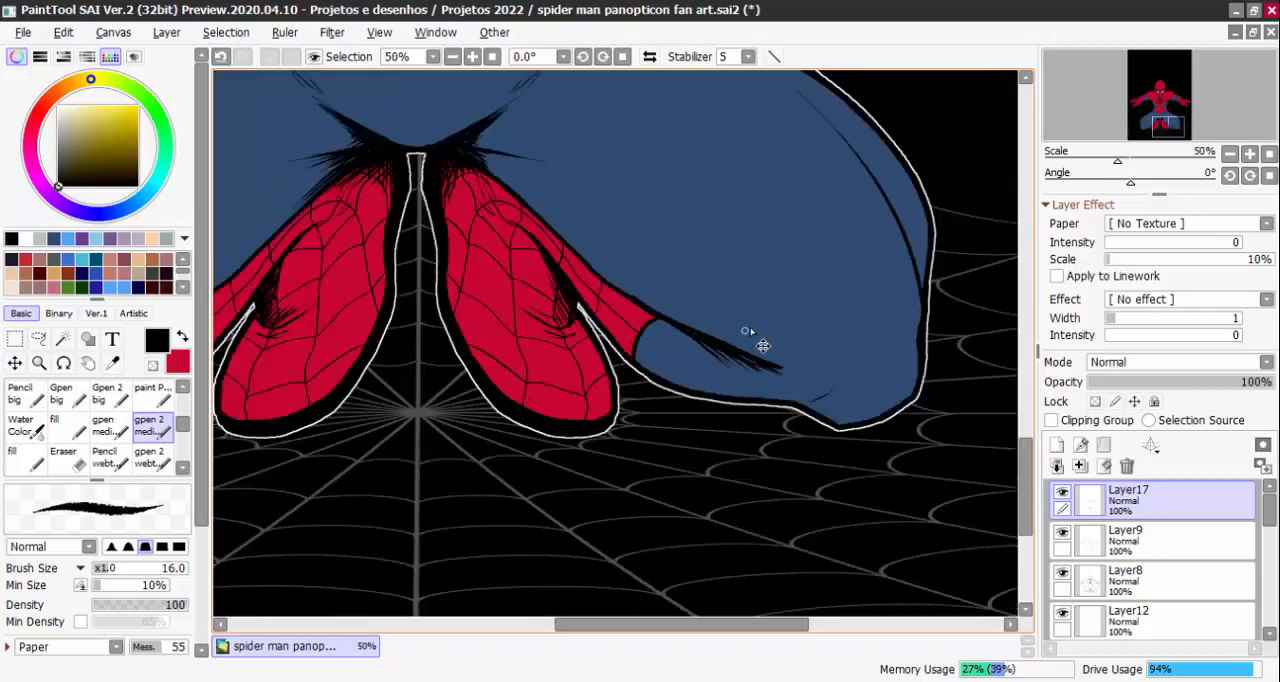
{"action": "scroll", "coordinate": [514, 371], "scroll_direction": "up", "scroll_amount": 4}
{"action": "left_click_drag", "start_coordinate": [555, 338], "coordinate": [451, 390]}
{"action": "left_click_drag", "start_coordinate": [575, 328], "coordinate": [455, 390]}
{"action": "mouse_move", "coordinate": [584, 321]}
{"action": "left_mouse_down"}
{"action": "mouse_move", "coordinate": [470, 386]}
{"action": "mouse_move", "coordinate": [488, 384]}
{"action": "left_mouse_up"}
{"action": "mouse_move", "coordinate": [607, 314]}
{"action": "left_mouse_down"}
{"action": "mouse_move", "coordinate": [480, 398]}
{"action": "mouse_move", "coordinate": [568, 346]}
{"action": "left_mouse_up"}
{"action": "left_click_drag", "start_coordinate": [574, 342], "coordinate": [510, 388]}
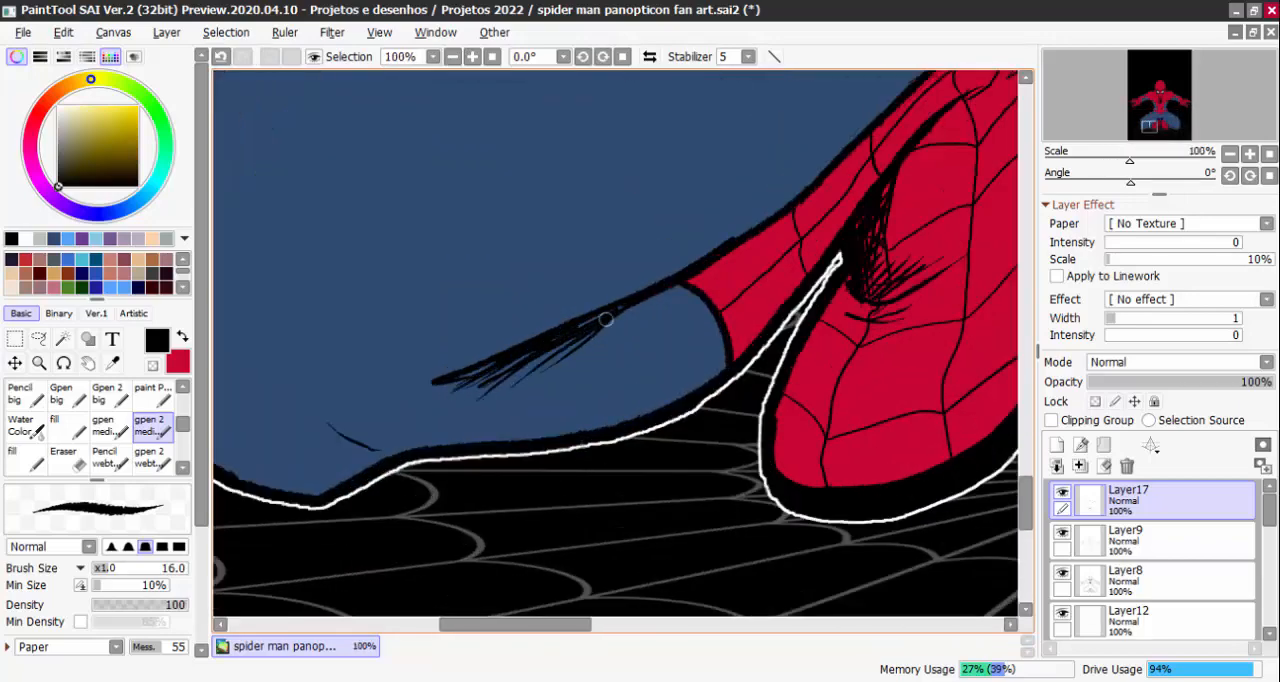
{"action": "left_click_drag", "start_coordinate": [588, 322], "coordinate": [505, 388]}
{"action": "mouse_move", "coordinate": [645, 296]}
{"action": "left_mouse_down"}
{"action": "mouse_move", "coordinate": [524, 380]}
{"action": "mouse_move", "coordinate": [550, 378]}
{"action": "left_mouse_up"}
{"action": "mouse_move", "coordinate": [664, 292]}
{"action": "left_mouse_down"}
{"action": "mouse_move", "coordinate": [571, 363]}
{"action": "mouse_move", "coordinate": [600, 329]}
{"action": "left_mouse_up"}
{"action": "scroll", "coordinate": [903, 386], "scroll_direction": "down", "scroll_amount": 6}
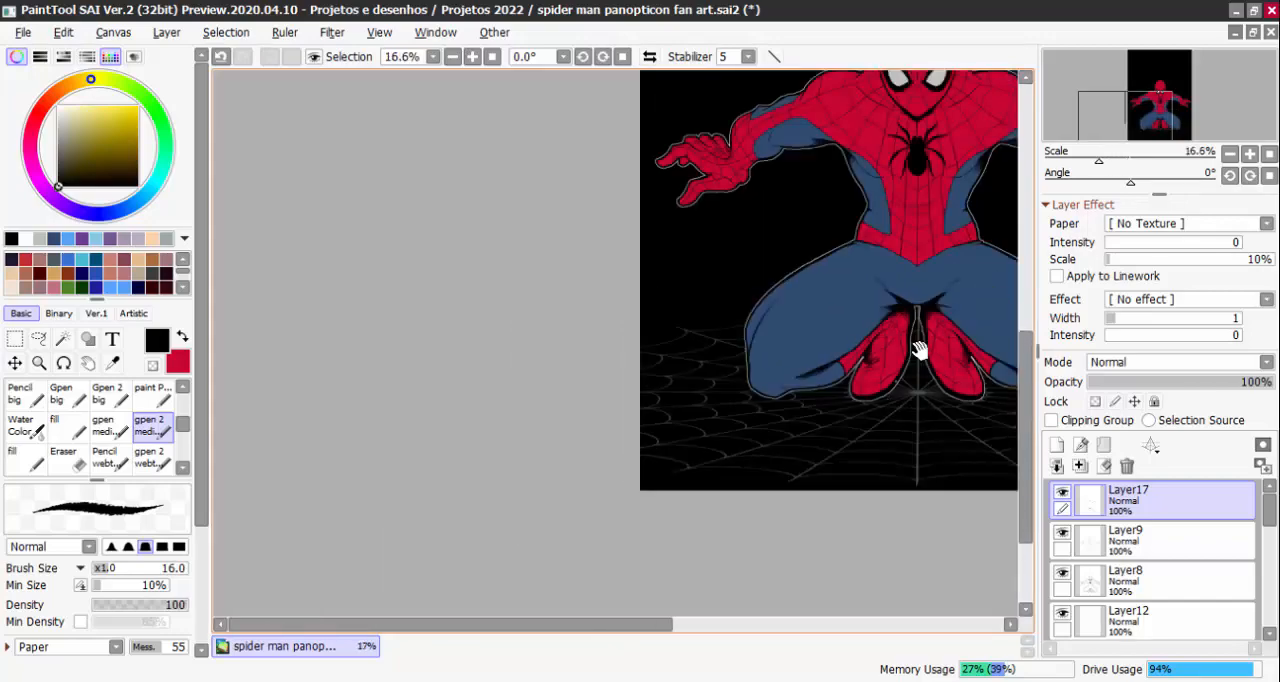
Review the whole shaded figure, then make Layer16, the clipping layer directly above Layer10, the active layer
{"action": "scroll", "coordinate": [920, 349], "scroll_direction": "up", "scroll_amount": 2}
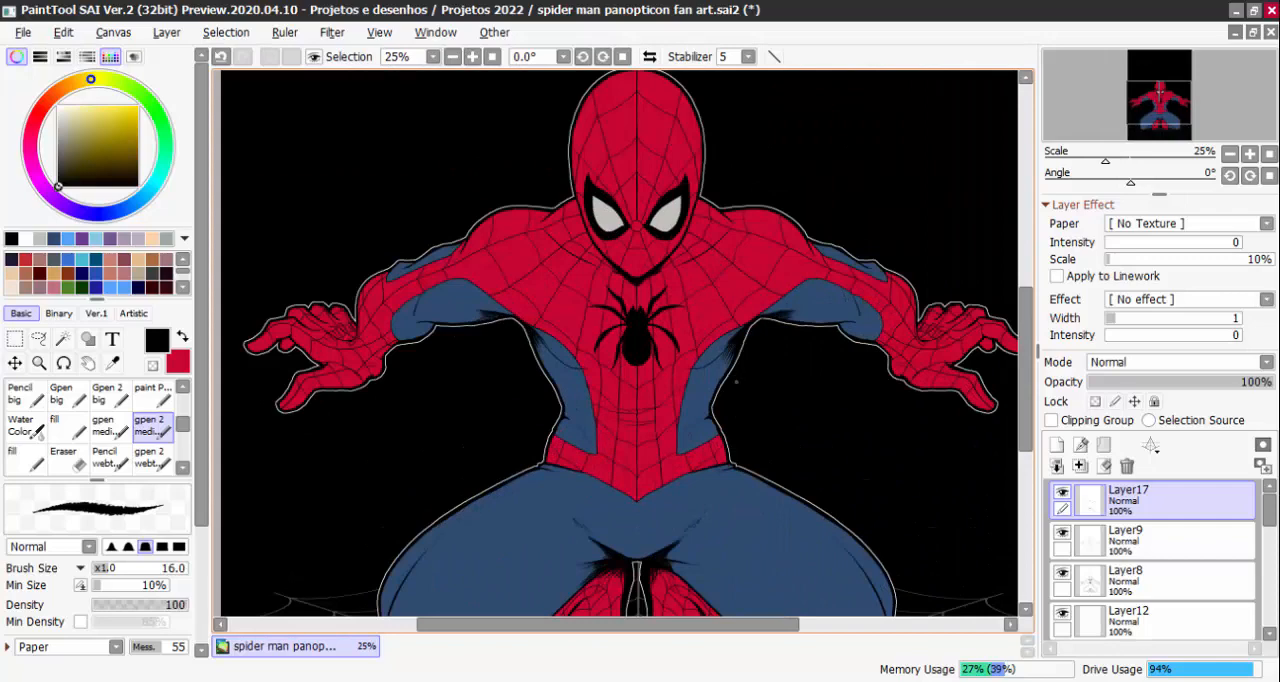
{"action": "scroll", "coordinate": [620, 340], "scroll_direction": "down", "scroll_amount": 1}
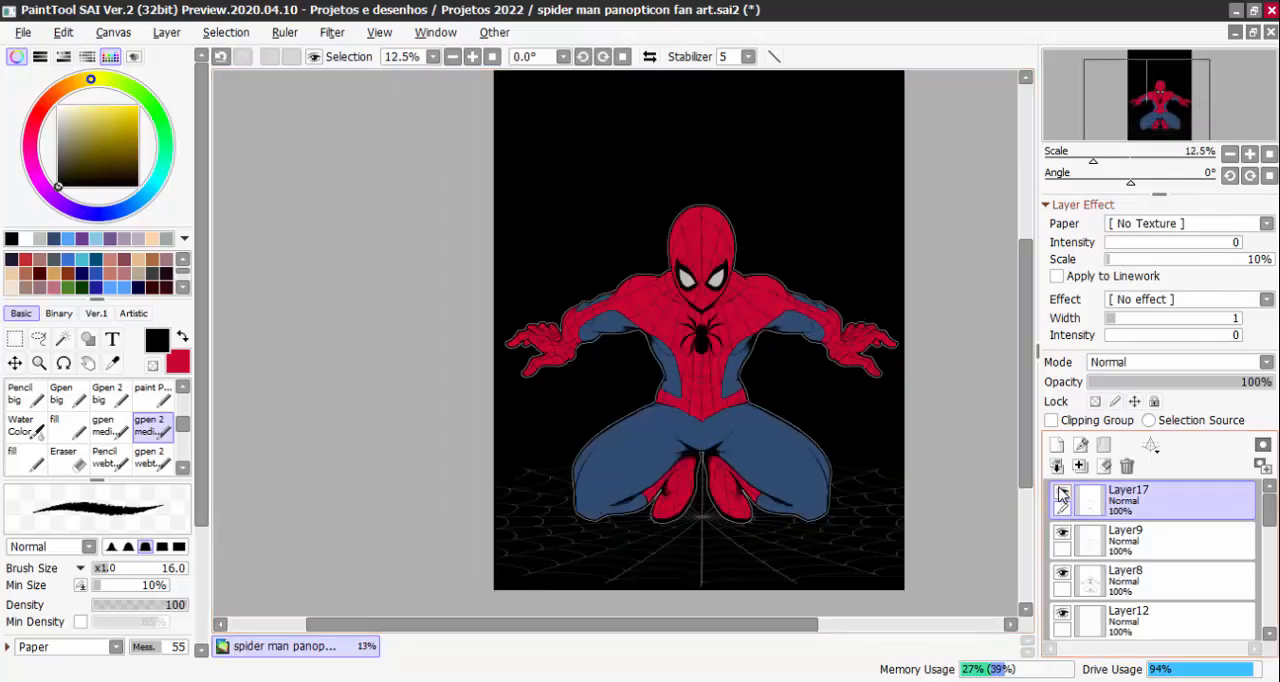
{"action": "left_click_drag", "start_coordinate": [1266, 514], "coordinate": [1267, 553]}
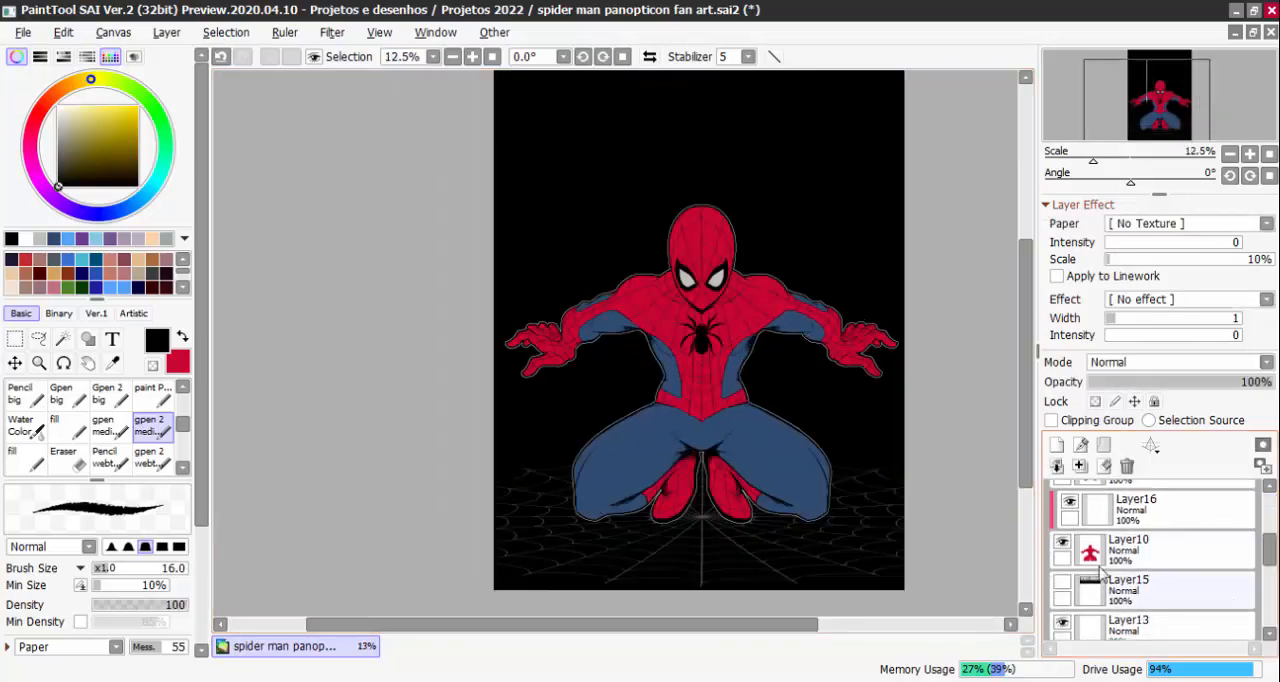
{"action": "left_click", "coordinate": [1132, 549]}
{"action": "left_click", "coordinate": [1108, 514]}
{"action": "scroll", "coordinate": [720, 380], "scroll_direction": "up", "scroll_amount": 3}
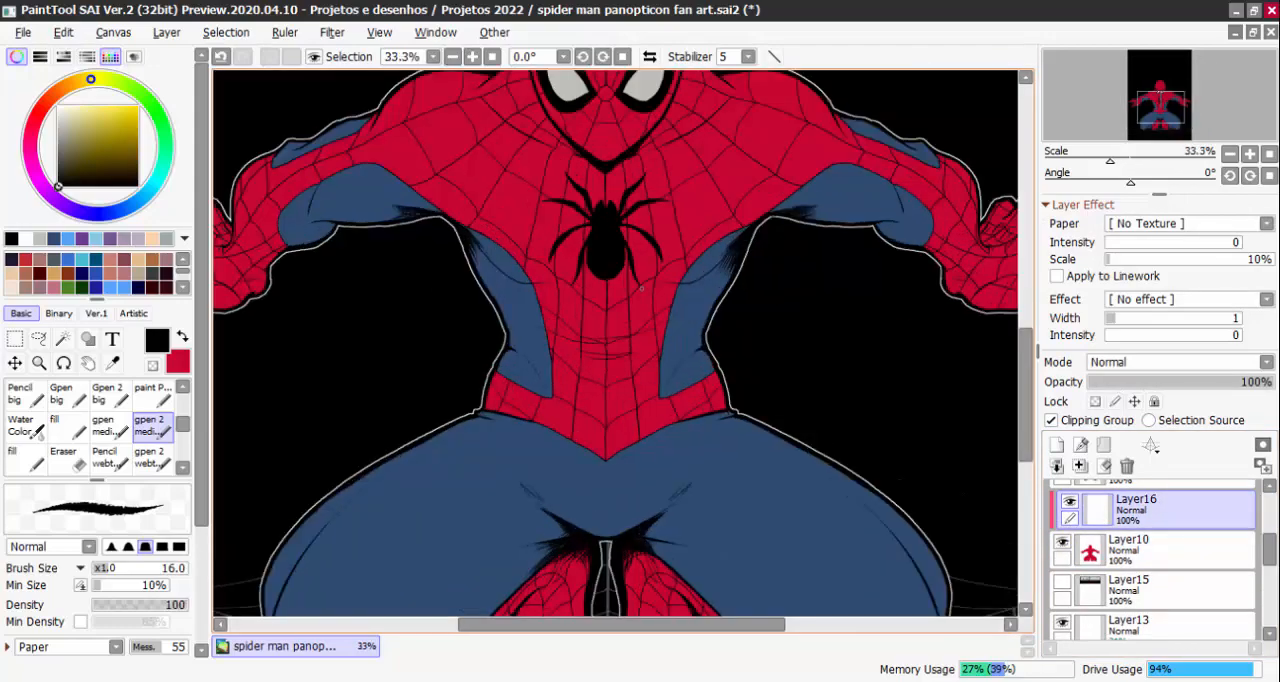
Sample the suit's red, mix a dark crimson from it with the hue shifted slightly toward magenta, and swap it to the secondary colour
{"action": "left_click", "coordinate": [680, 388], "text": "alt"}
{"action": "left_click_drag", "start_coordinate": [680, 389], "coordinate": [720, 414]}
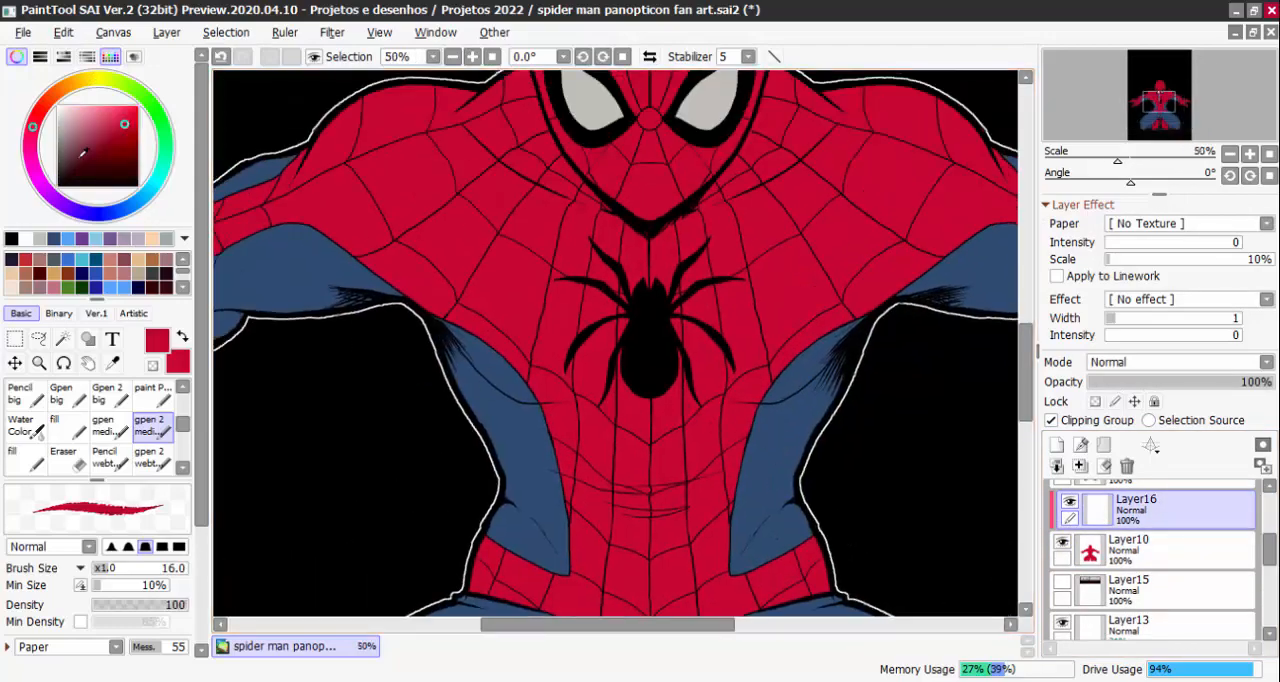
{"action": "left_click_drag", "start_coordinate": [502, 309], "coordinate": [592, 332]}
{"action": "scroll", "coordinate": [113, 253], "scroll_direction": "down", "scroll_amount": 4}
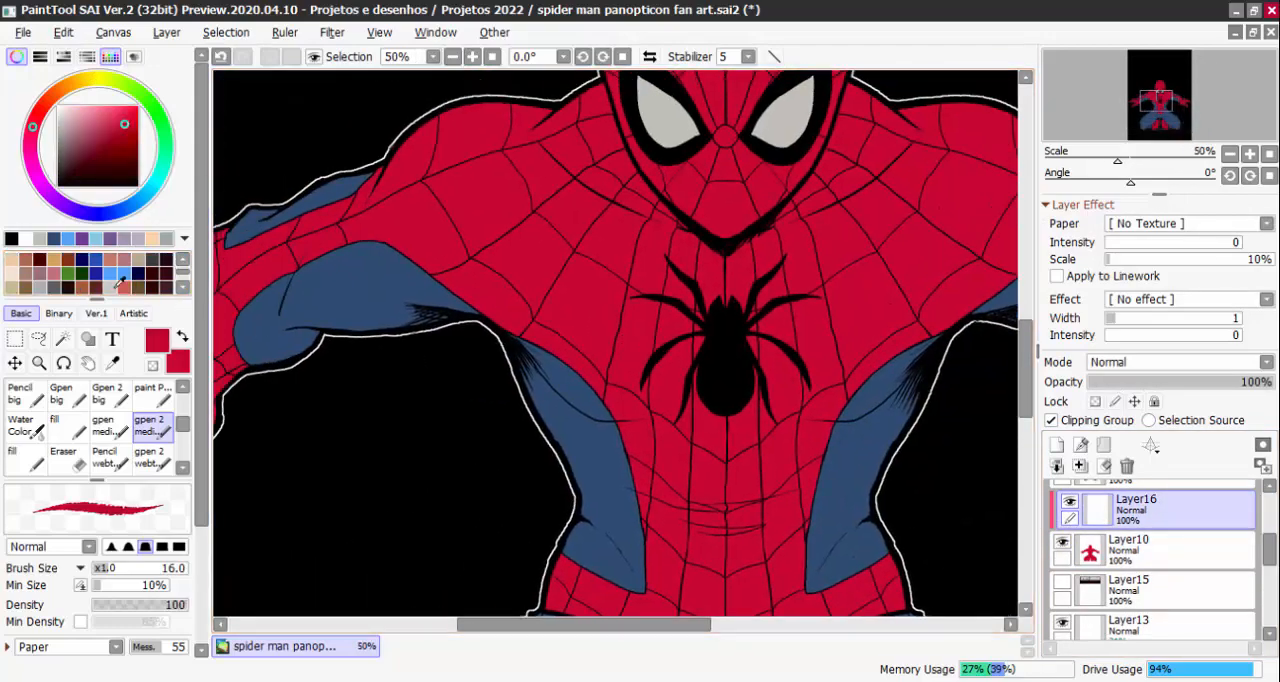
{"action": "left_click", "coordinate": [187, 287]}
{"action": "left_click", "coordinate": [184, 258]}
{"action": "left_click", "coordinate": [184, 258]}
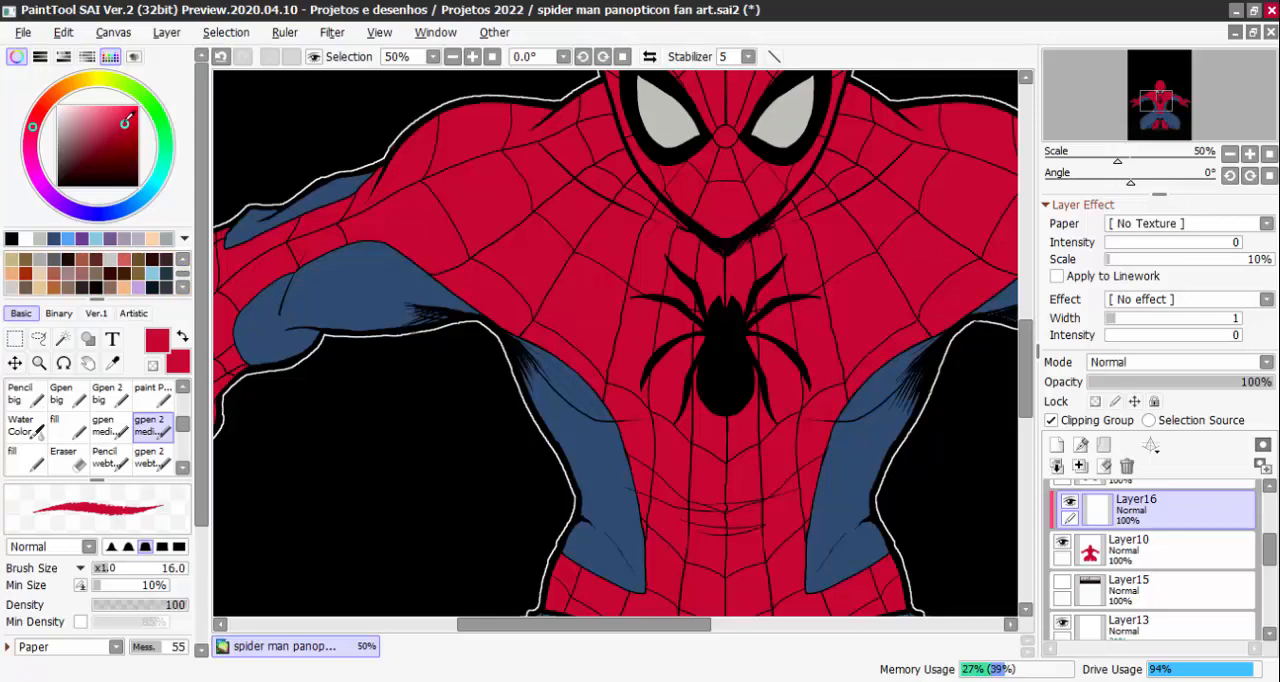
{"action": "mouse_move", "coordinate": [125, 120]}
{"action": "left_mouse_down"}
{"action": "mouse_move", "coordinate": [106, 134]}
{"action": "mouse_move", "coordinate": [118, 146]}
{"action": "mouse_move", "coordinate": [109, 135]}
{"action": "left_mouse_up"}
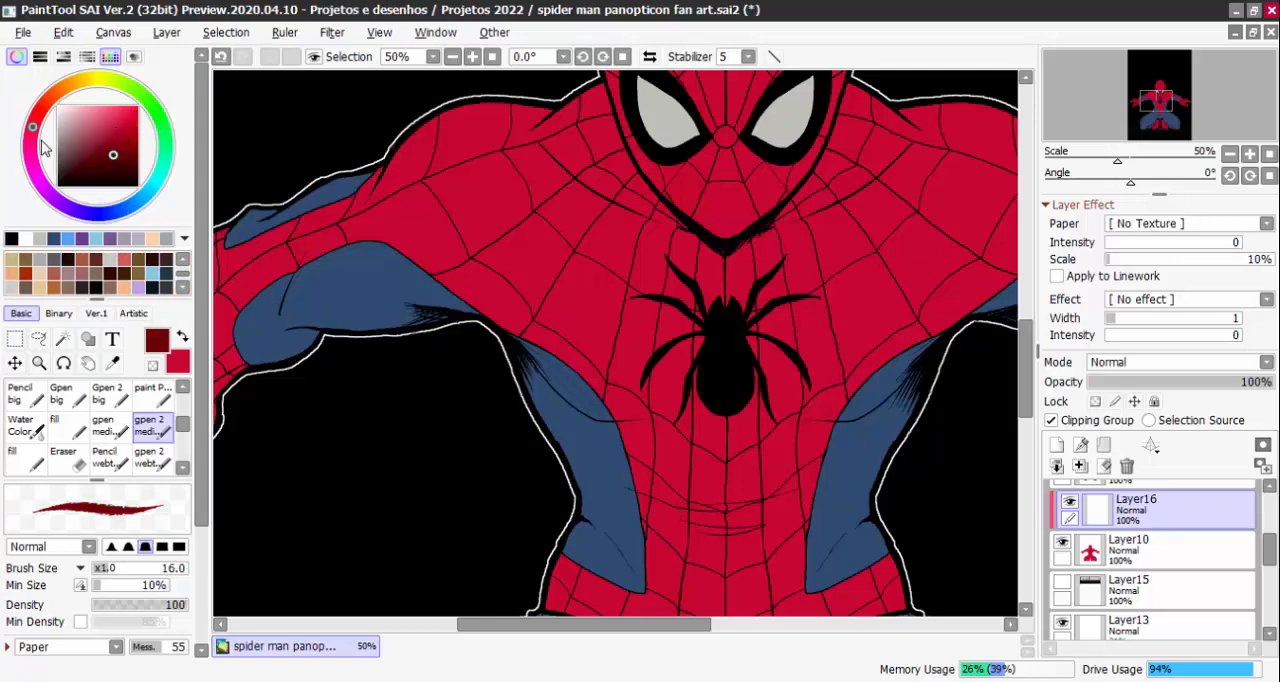
{"action": "left_click_drag", "start_coordinate": [38, 125], "coordinate": [36, 152]}
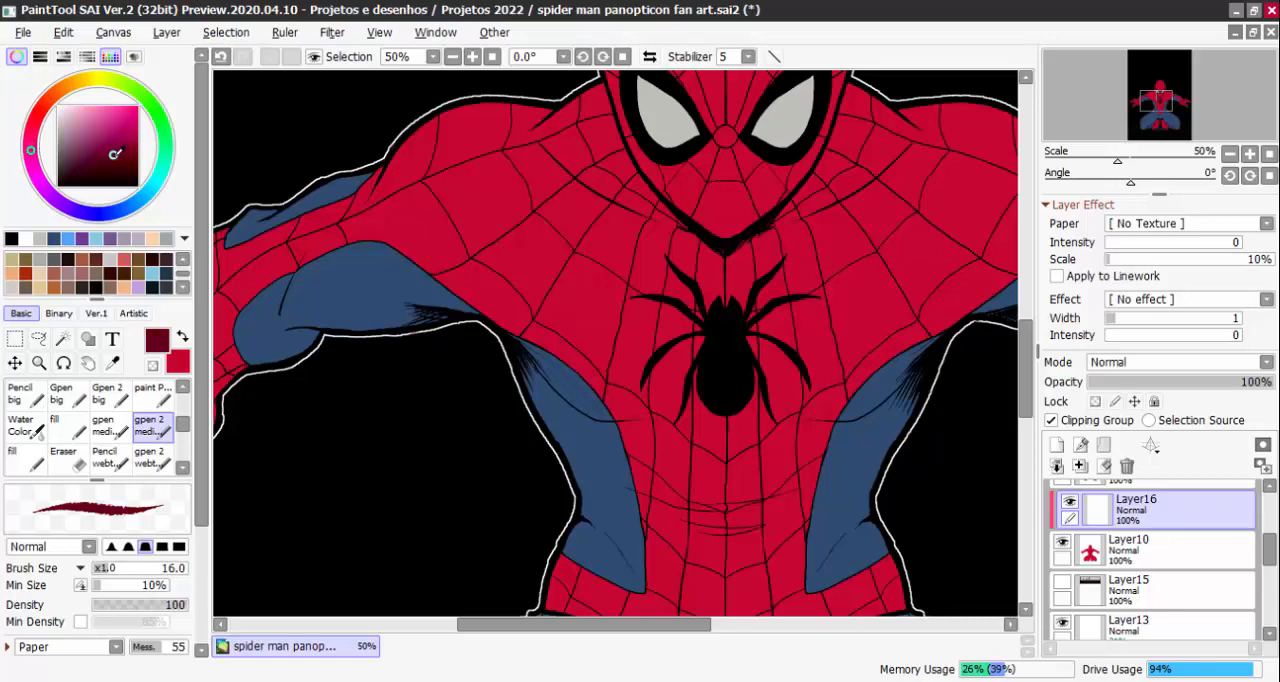
{"action": "key", "text": "x"}
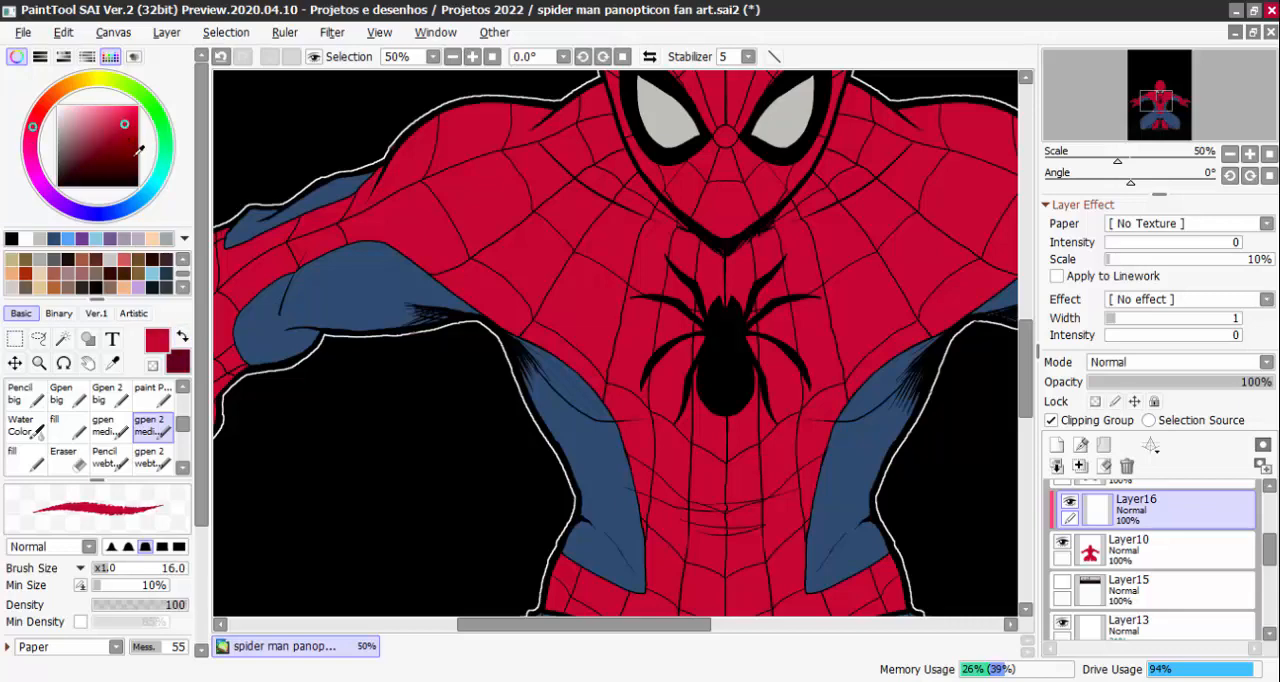
Mix a dark purple shade from the red and swap it with the dark crimson so crimson is the drawing colour
{"action": "left_click_drag", "start_coordinate": [124, 127], "coordinate": [123, 161]}
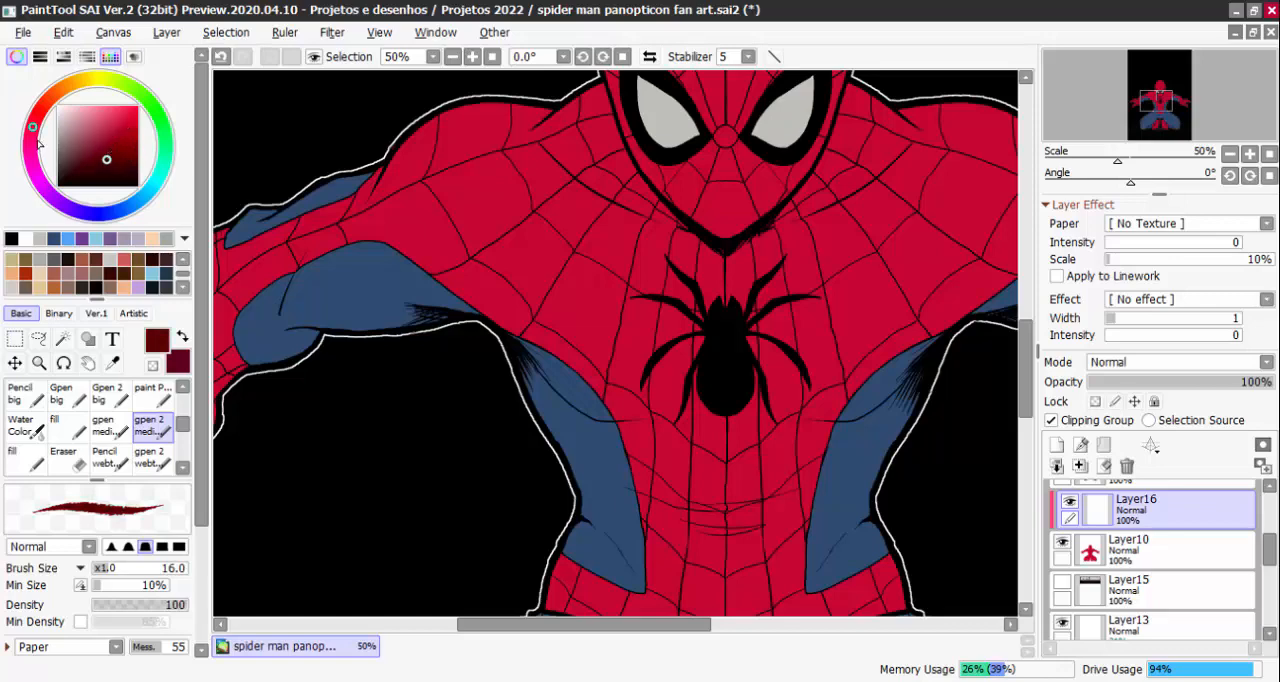
{"action": "left_click_drag", "start_coordinate": [39, 145], "coordinate": [40, 174]}
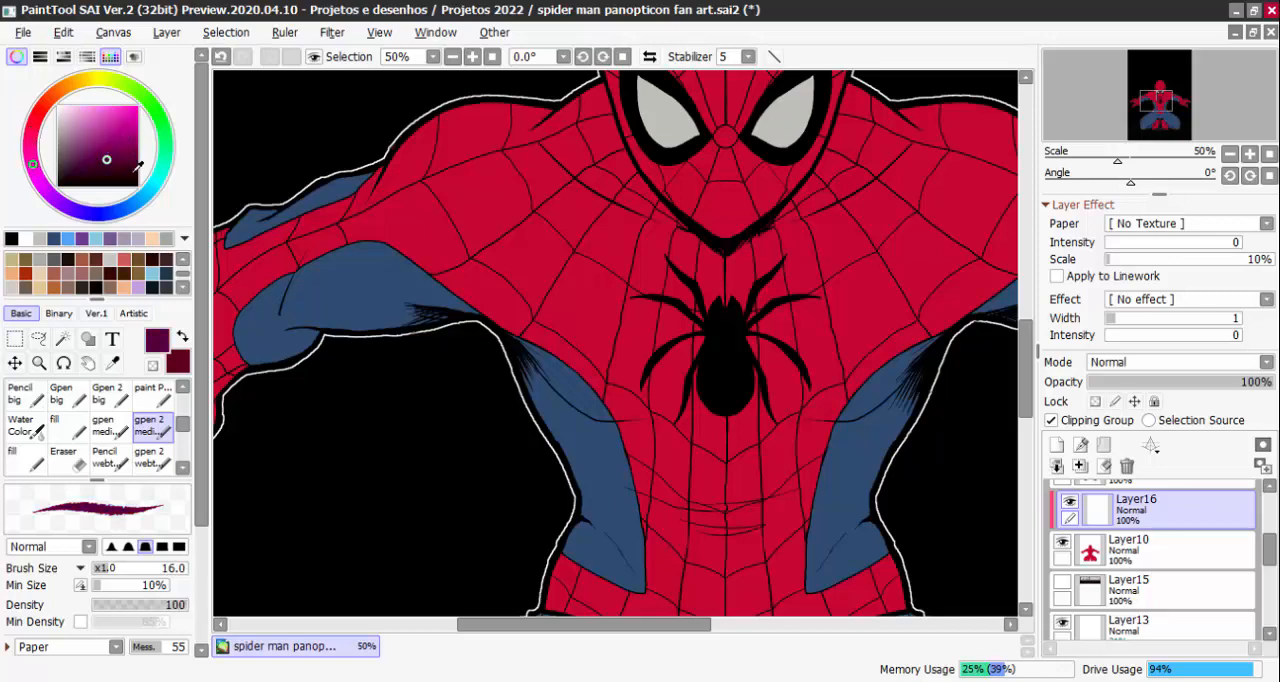
{"action": "left_click", "coordinate": [181, 337]}
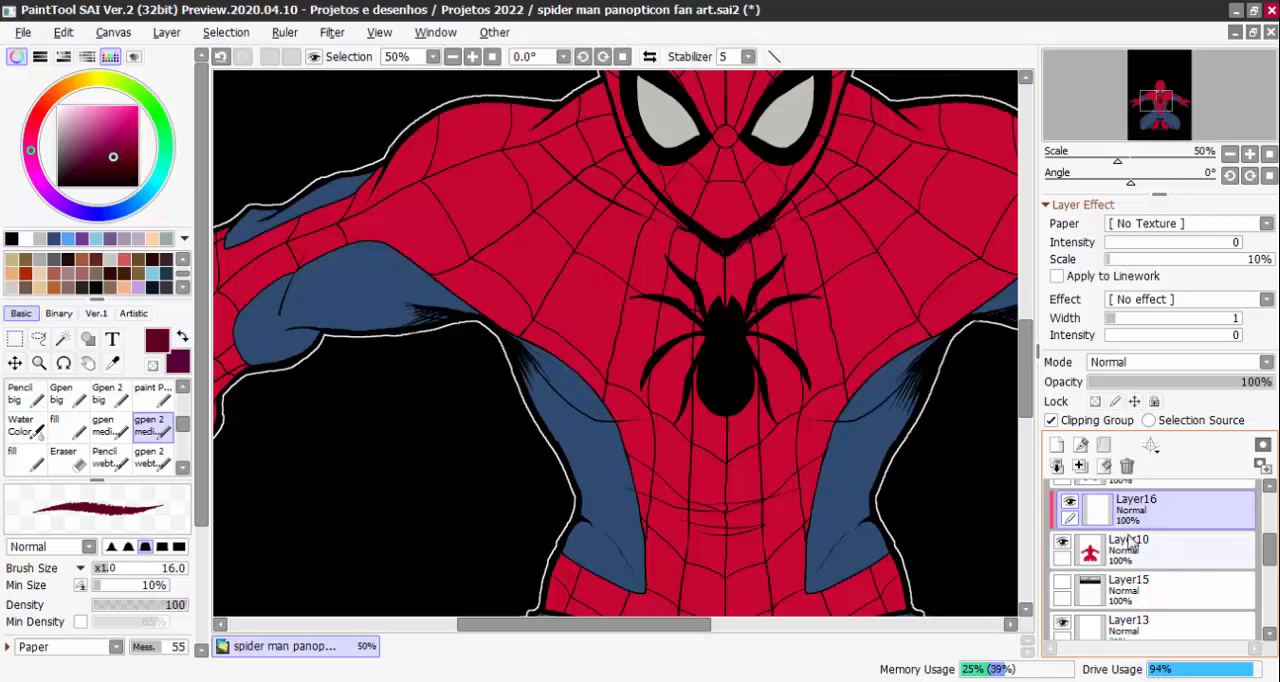
Switch to the fill brush and examine the whole figure against the black background at different zoom levels
{"action": "left_click", "coordinate": [68, 426]}
{"action": "scroll", "coordinate": [812, 375], "scroll_direction": "down", "scroll_amount": 3}
{"action": "left_click_drag", "start_coordinate": [830, 422], "coordinate": [787, 377]}
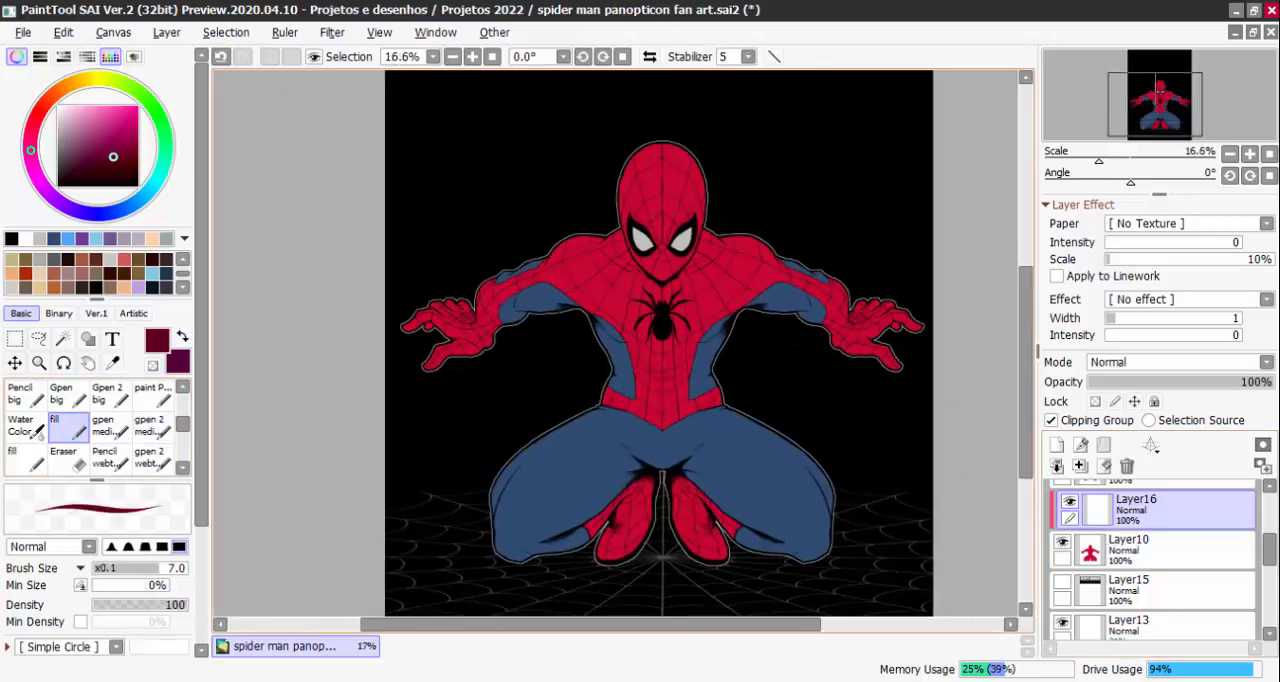
{"action": "left_click_drag", "start_coordinate": [877, 392], "coordinate": [855, 414]}
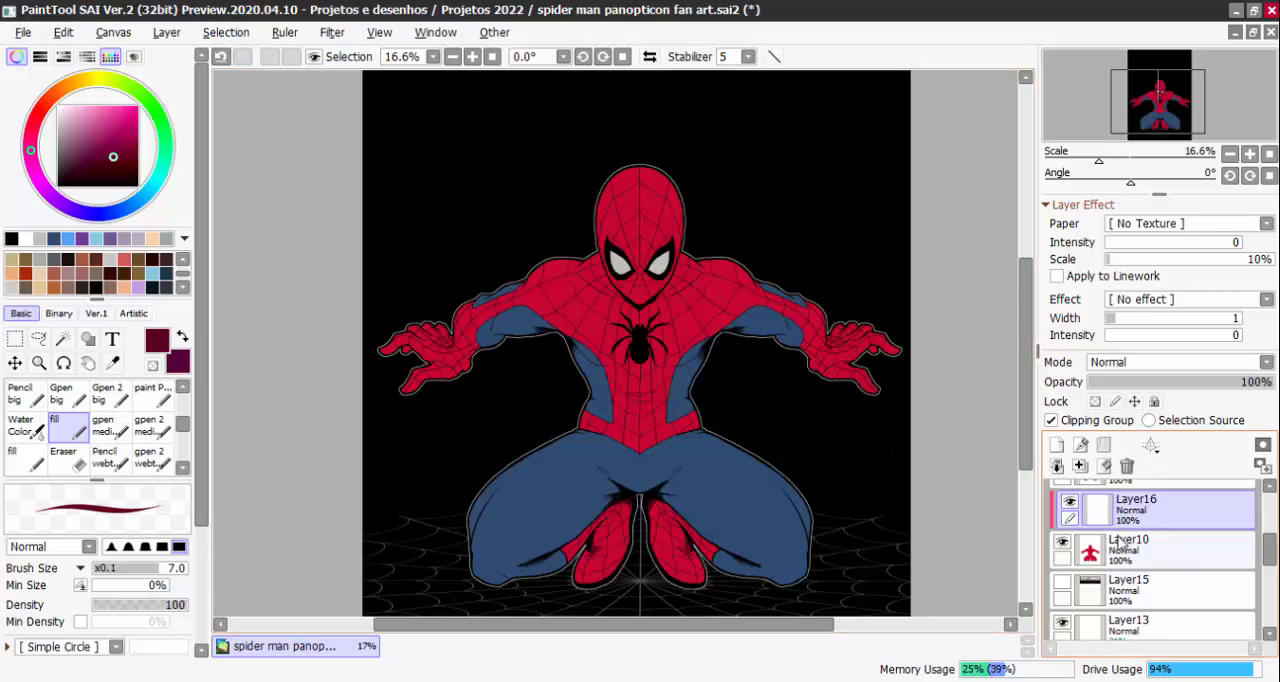
{"action": "left_click_drag", "start_coordinate": [815, 440], "coordinate": [790, 461]}
{"action": "scroll", "coordinate": [820, 460], "scroll_direction": "down", "scroll_amount": 1}
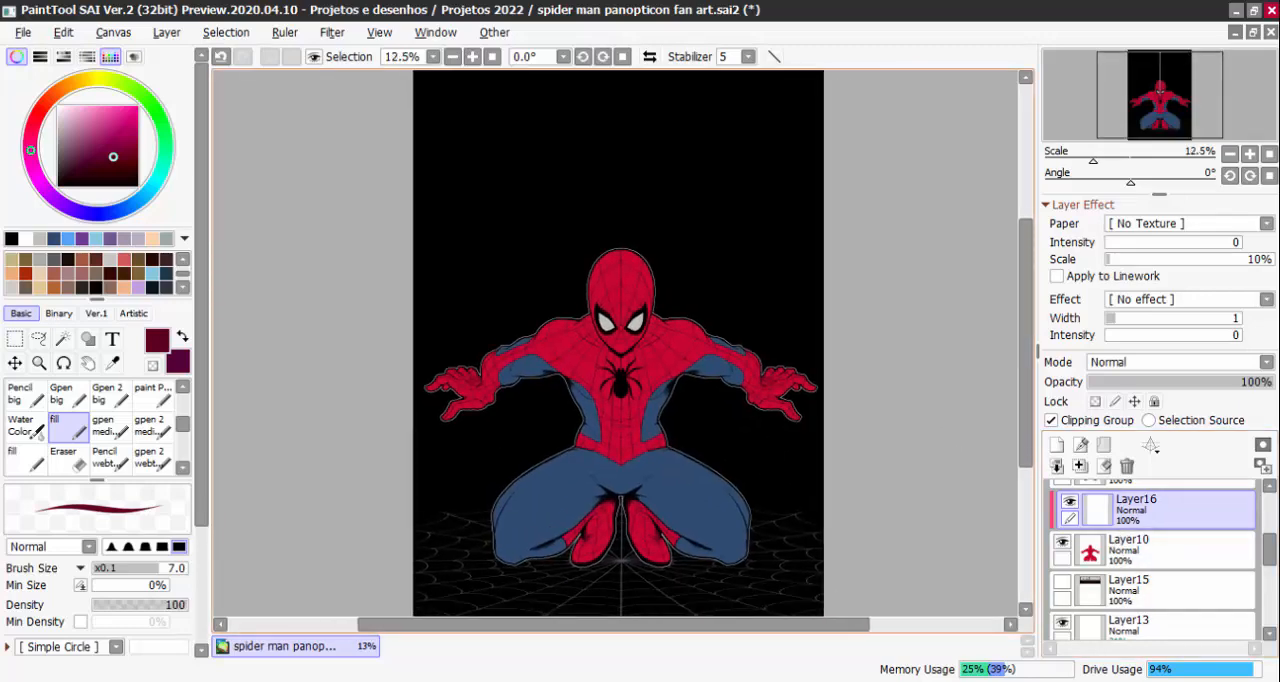
{"action": "scroll", "coordinate": [608, 160], "scroll_direction": "down", "scroll_amount": 1}
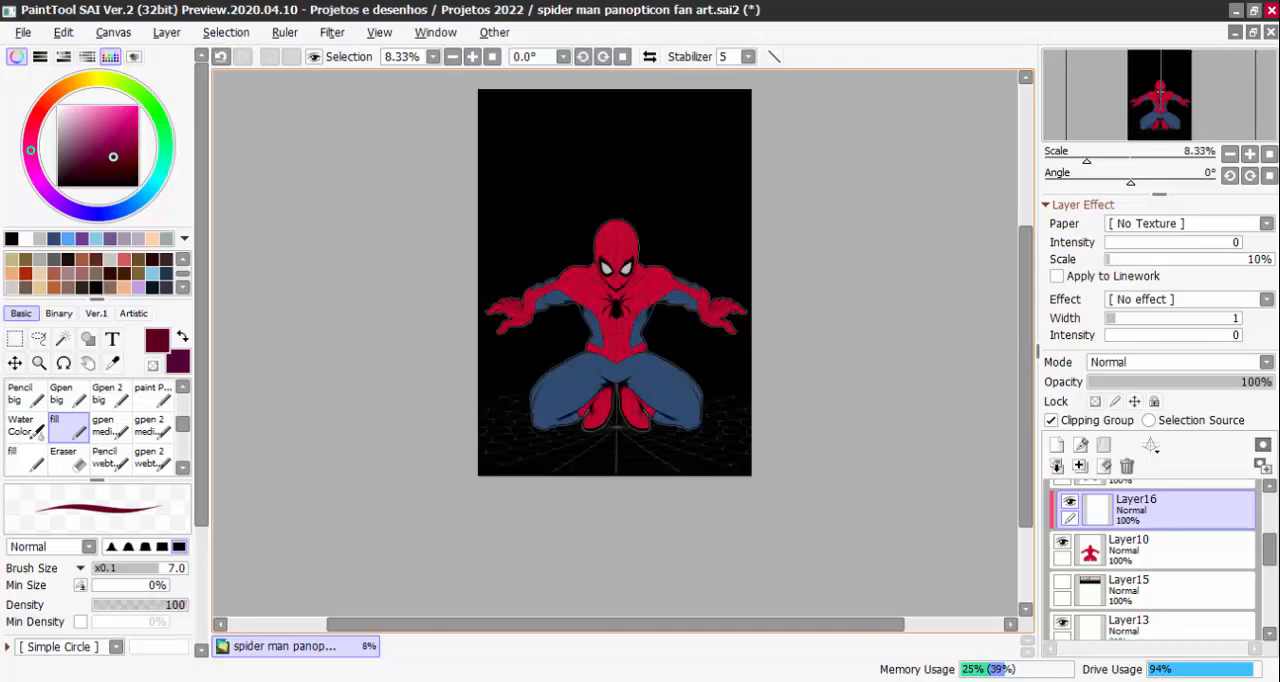
{"action": "scroll", "coordinate": [622, 113], "scroll_direction": "up", "scroll_amount": 1}
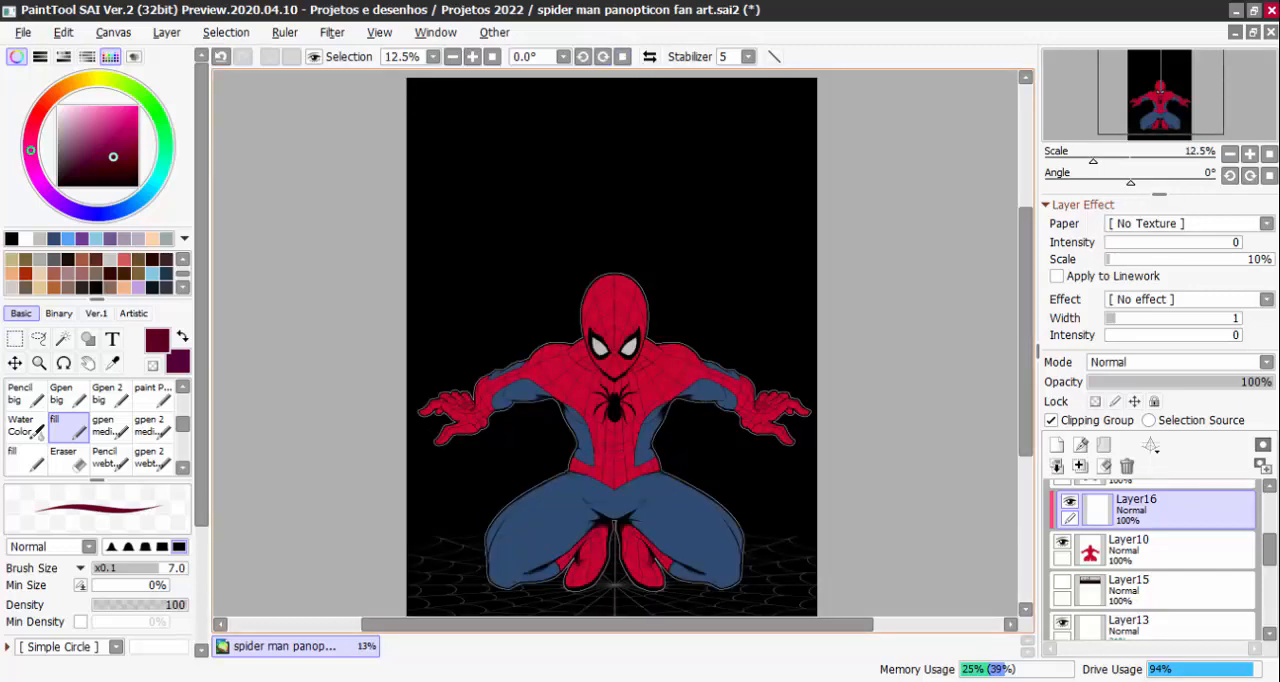
Check the black background by toggling Layer14's visibility, and add a new layer directly above it
{"action": "scroll", "coordinate": [1150, 560], "scroll_direction": "down", "scroll_amount": 3}
{"action": "left_click", "coordinate": [1150, 527]}
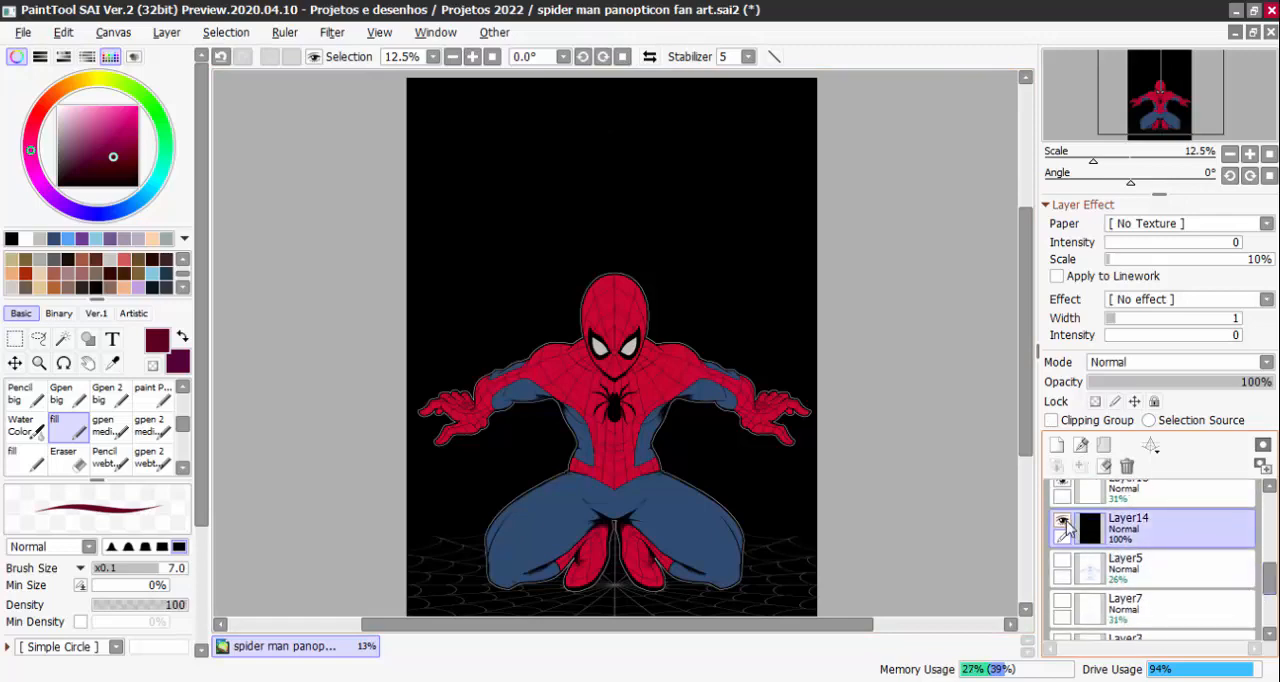
{"action": "left_click", "coordinate": [1066, 521]}
{"action": "left_click", "coordinate": [1066, 521]}
{"action": "left_click", "coordinate": [1057, 445]}
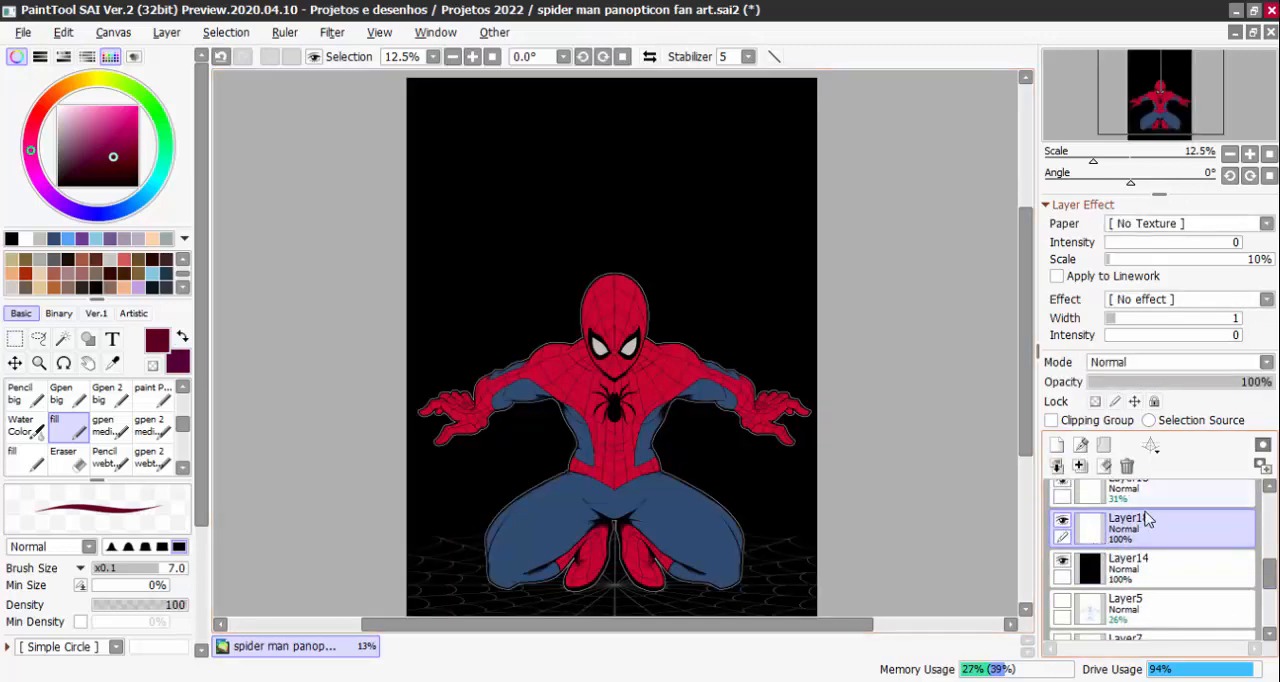
Save the dark crimson and the dark purple as two swatches in empty slots at the end of the palette
{"action": "scroll", "coordinate": [170, 278], "scroll_direction": "down", "scroll_amount": 2}
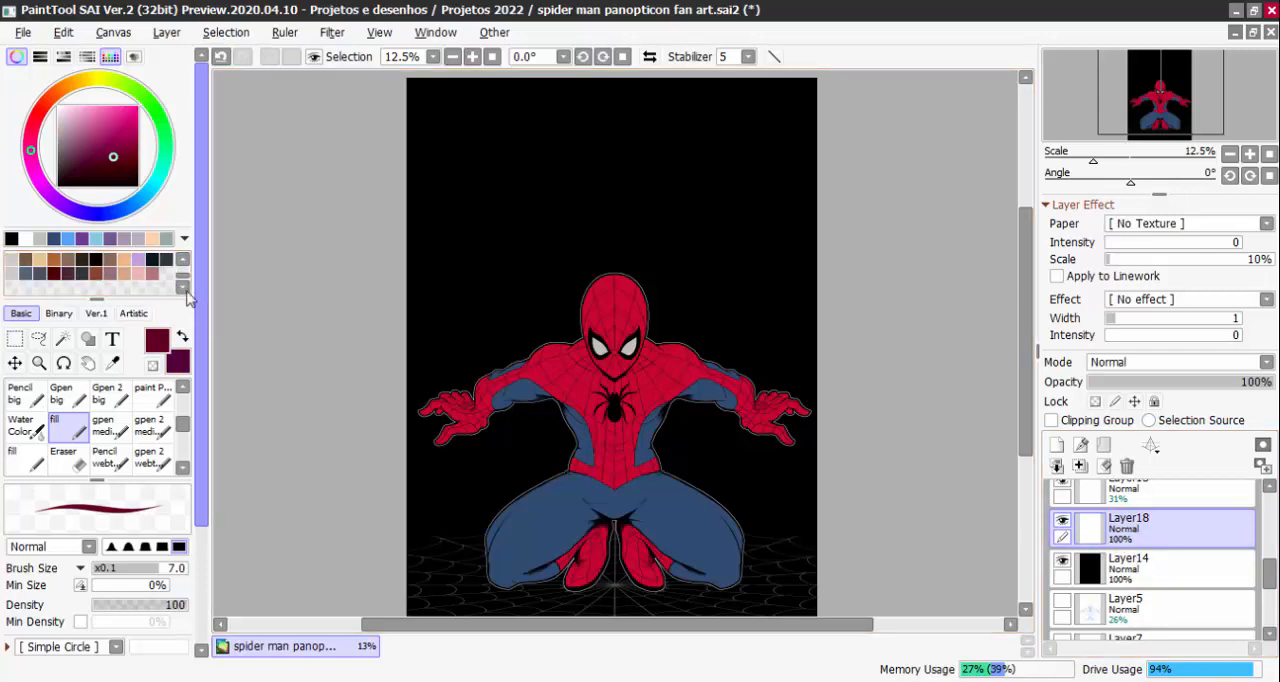
{"action": "right_click", "coordinate": [167, 273]}
{"action": "left_click", "coordinate": [210, 314]}
{"action": "left_click", "coordinate": [183, 337]}
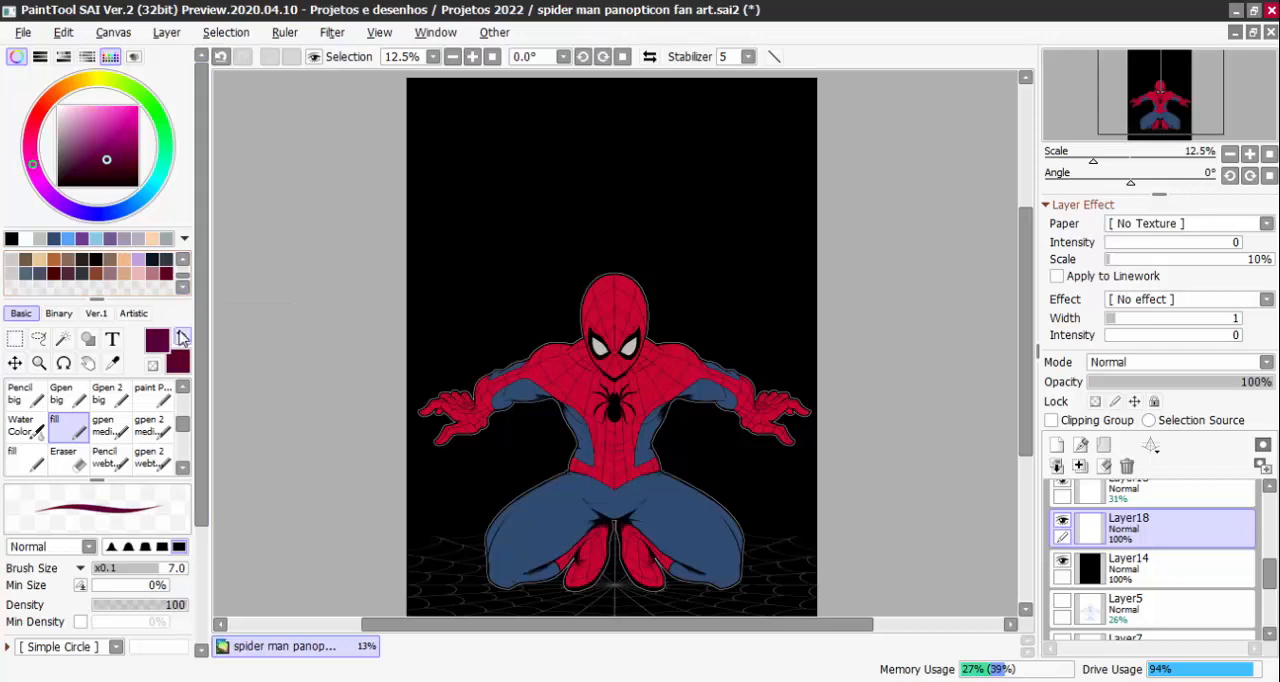
{"action": "right_click", "coordinate": [166, 289]}
{"action": "left_click", "coordinate": [198, 332]}
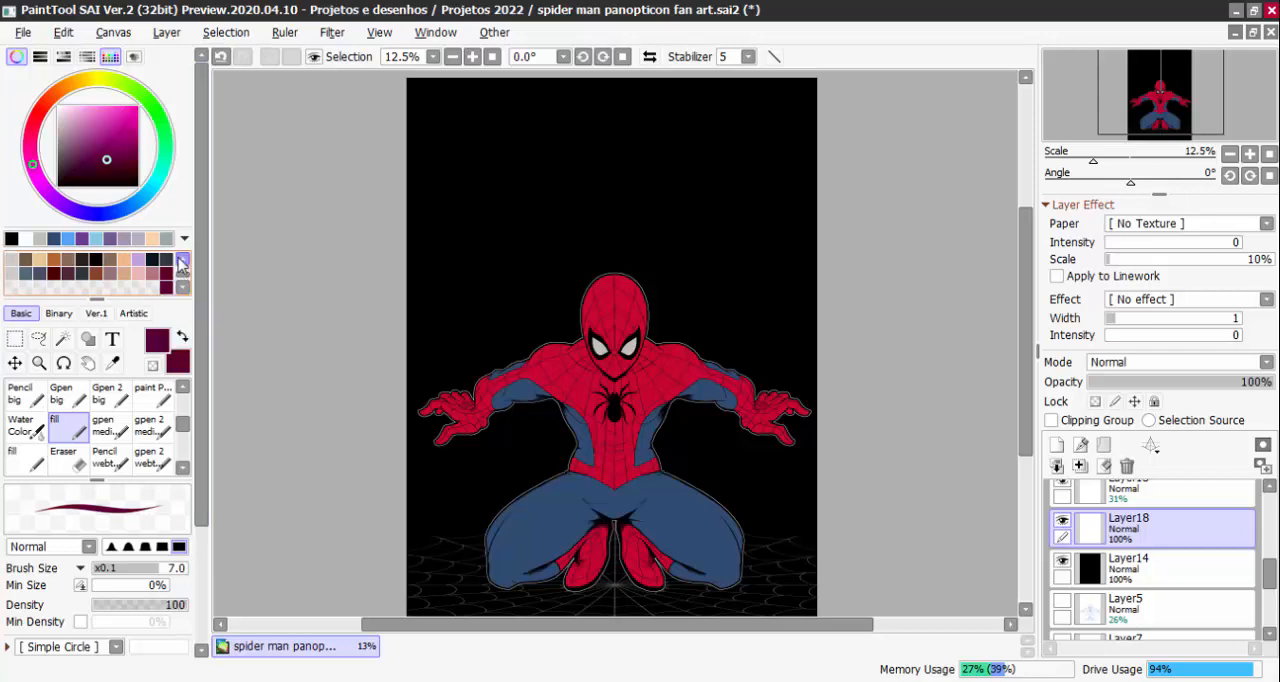
Choose a light peach drawing colour and set the new layer's blending mode to Shine
{"action": "left_click", "coordinate": [152, 238]}
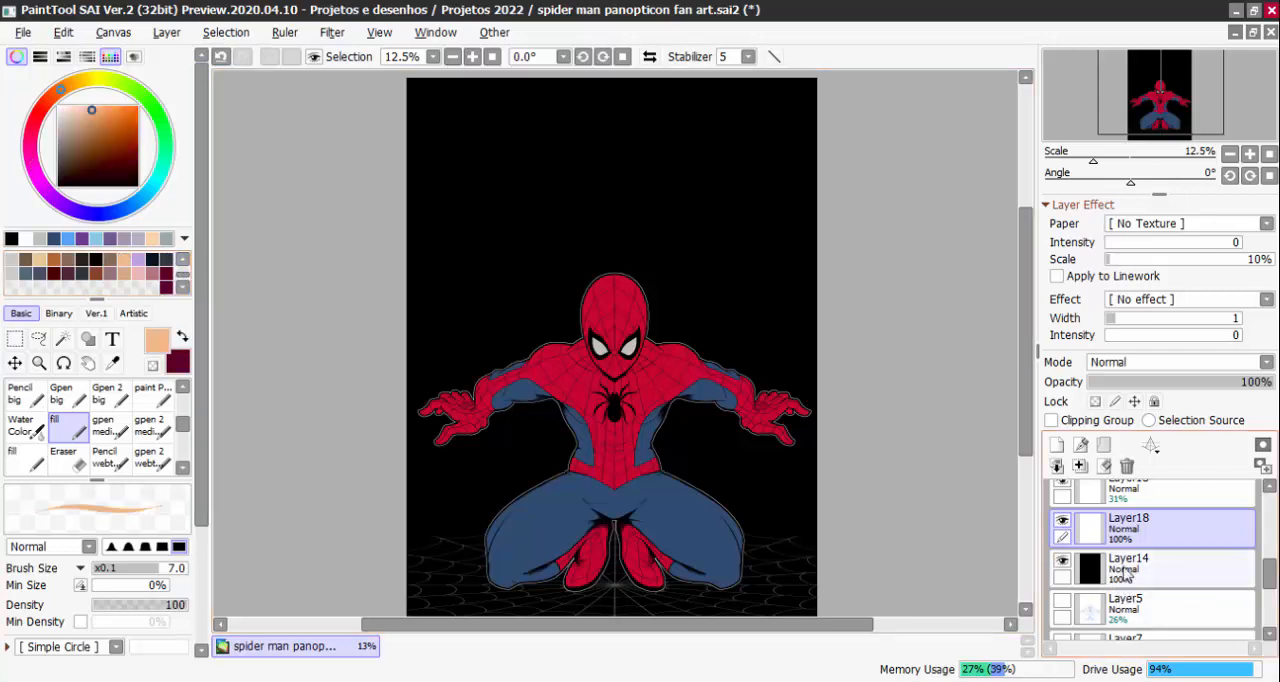
{"action": "left_click", "coordinate": [1180, 362]}
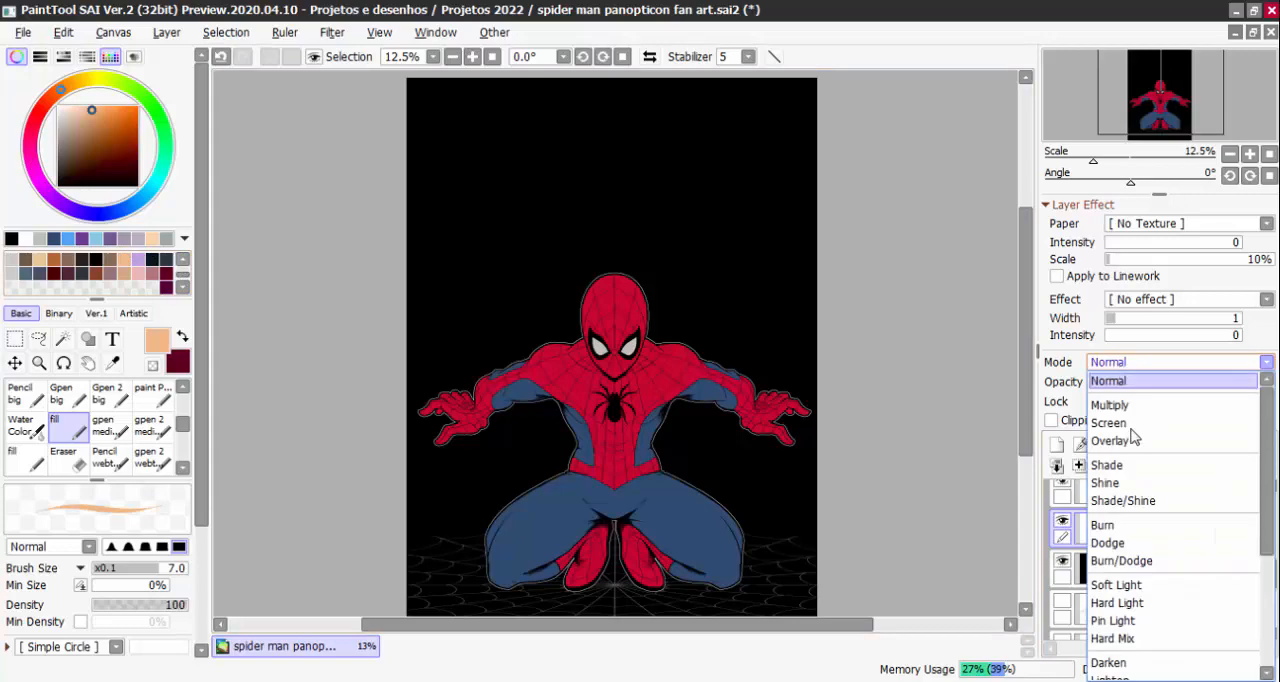
{"action": "left_click", "coordinate": [1115, 483]}
Paint a wide, soft peach light beam from the canvas's top edge down behind the figure with the AirBrush at size 1881
{"action": "left_click_drag", "start_coordinate": [183, 424], "coordinate": [183, 400]}
{"action": "left_click", "coordinate": [70, 396]}
{"action": "scroll", "coordinate": [616, 344], "scroll_direction": "down", "scroll_amount": 1}
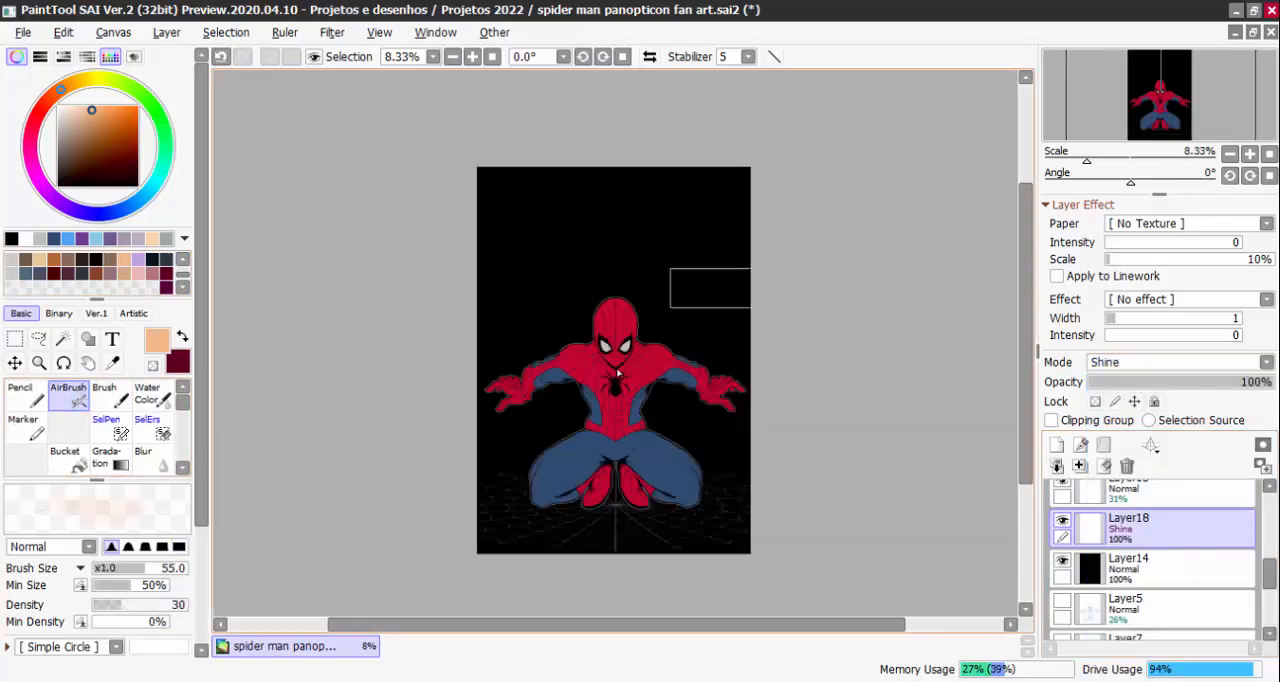
{"action": "mouse_move", "coordinate": [601, 186]}
{"action": "left_mouse_down"}
{"action": "mouse_move", "coordinate": [533, 514]}
{"action": "mouse_move", "coordinate": [612, 116]}
{"action": "mouse_move", "coordinate": [637, 261]}
{"action": "mouse_move", "coordinate": [620, 134]}
{"action": "mouse_move", "coordinate": [606, 269]}
{"action": "mouse_move", "coordinate": [640, 357]}
{"action": "mouse_move", "coordinate": [650, 511]}
{"action": "mouse_move", "coordinate": [600, 468]}
{"action": "mouse_move", "coordinate": [610, 460]}
{"action": "left_mouse_up"}
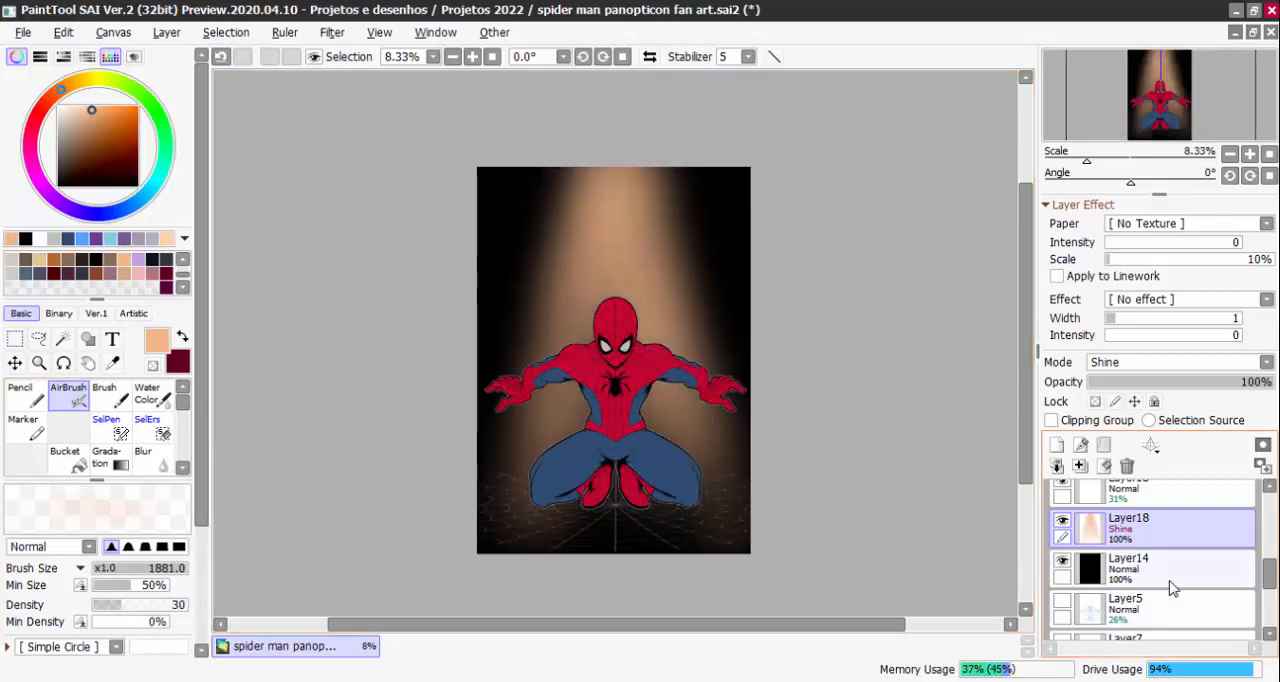
Make Layer16, the clipping layer directly above Layer10, the active layer
{"action": "scroll", "coordinate": [1180, 562], "scroll_direction": "up", "scroll_amount": 3}
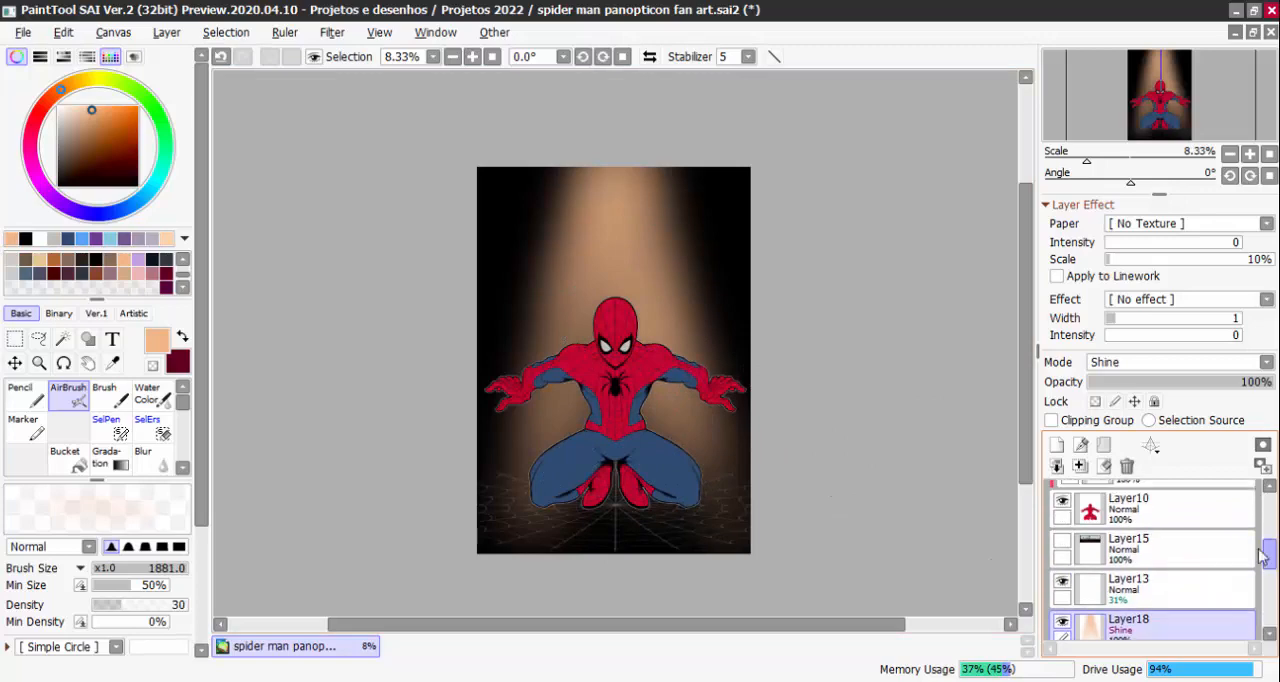
{"action": "scroll", "coordinate": [1120, 545], "scroll_direction": "up", "scroll_amount": 1}
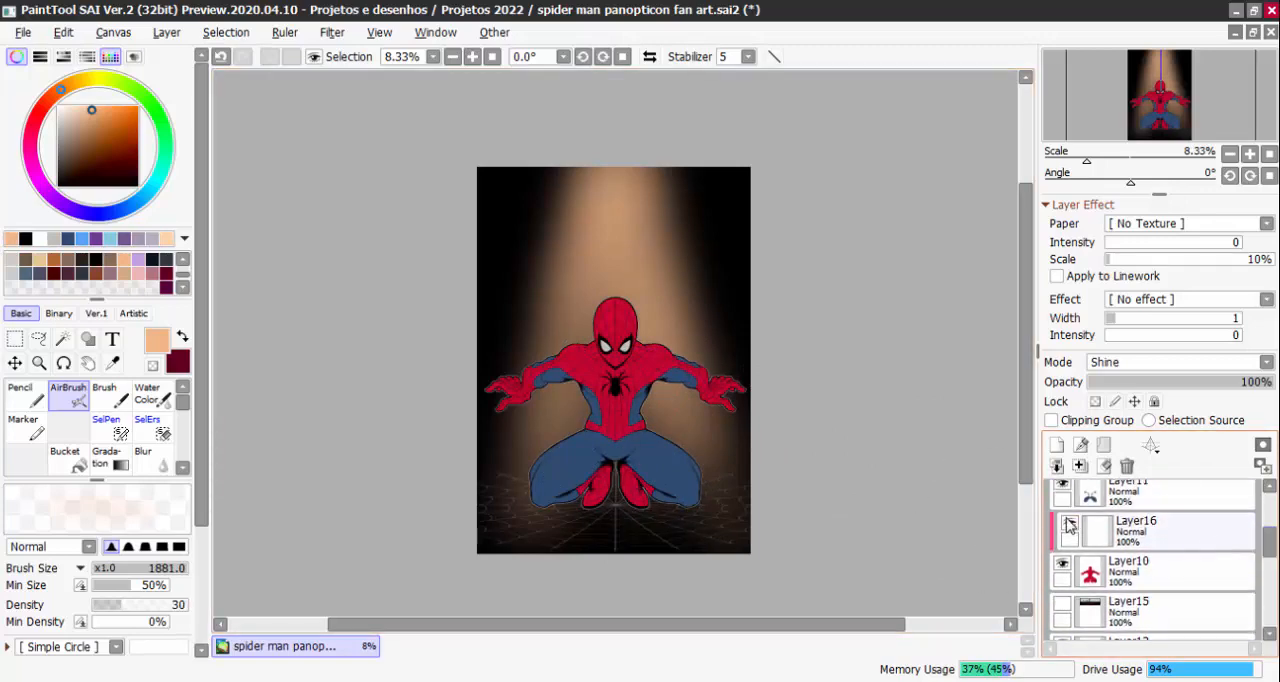
{"action": "left_click", "coordinate": [1070, 528]}
{"action": "left_click", "coordinate": [1110, 535]}
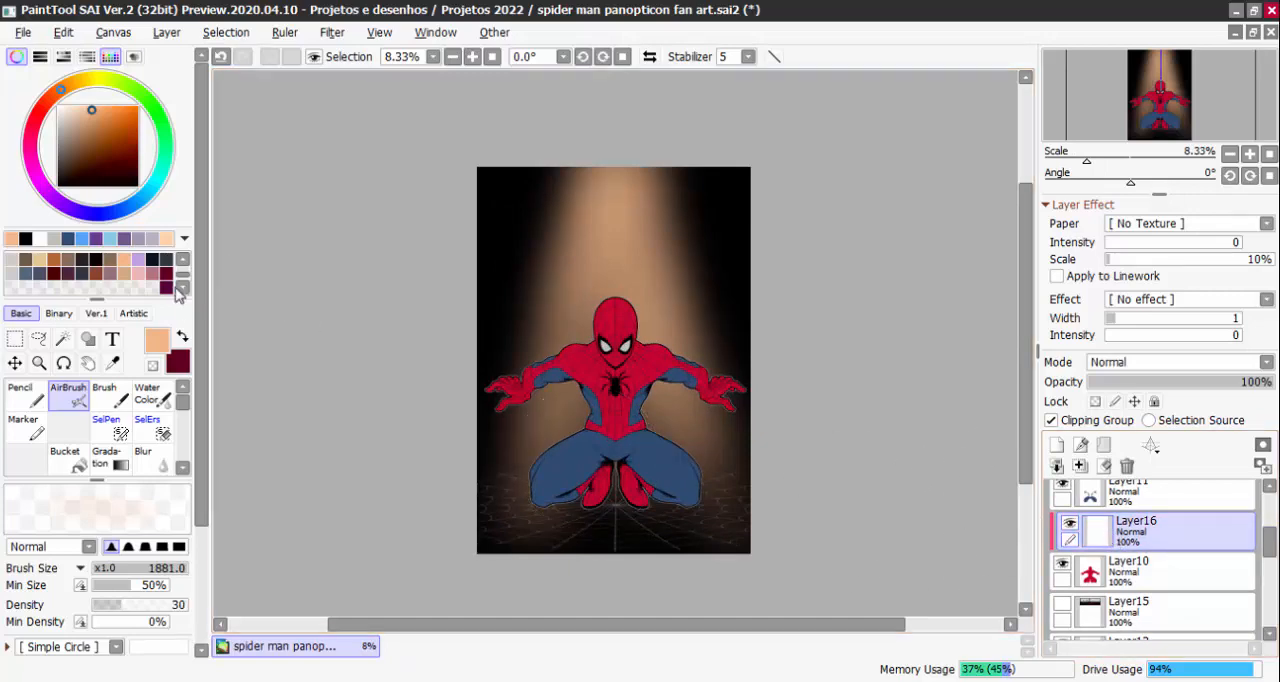
Set up a dark red drawing colour with a muted dark purple as secondary, and choose the fill brush
{"action": "left_click", "coordinate": [183, 339]}
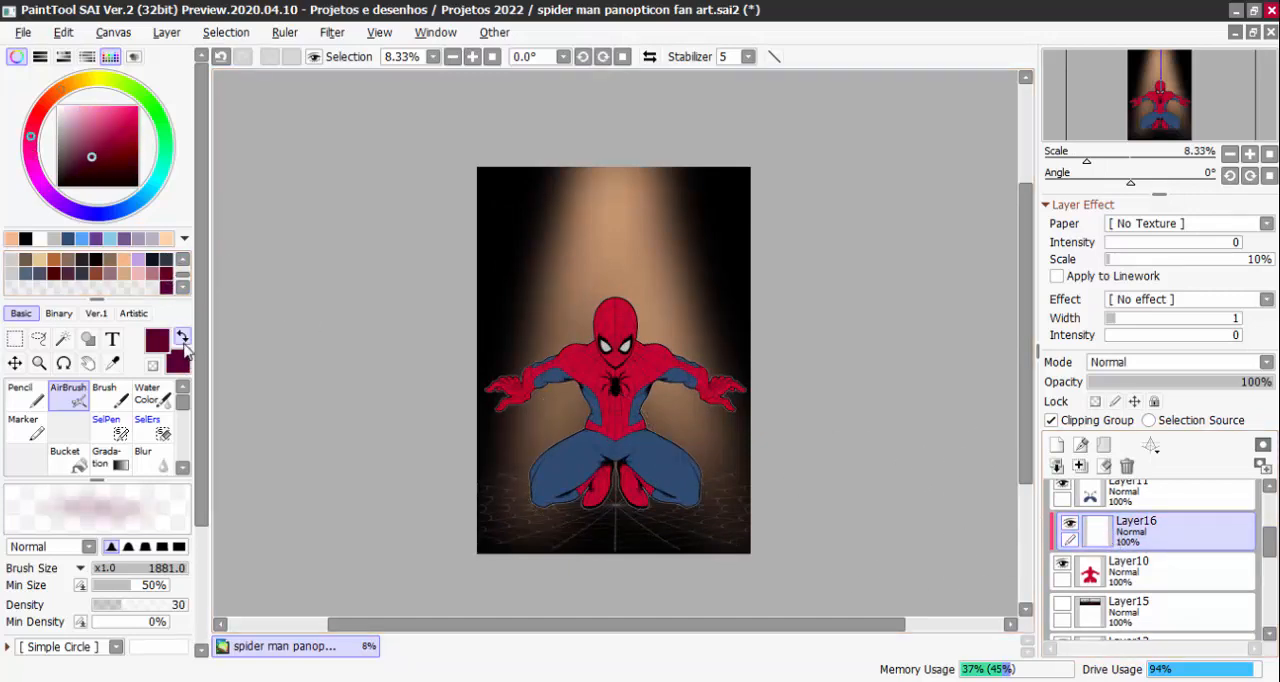
{"action": "left_click", "coordinate": [183, 469]}
{"action": "left_click", "coordinate": [183, 469]}
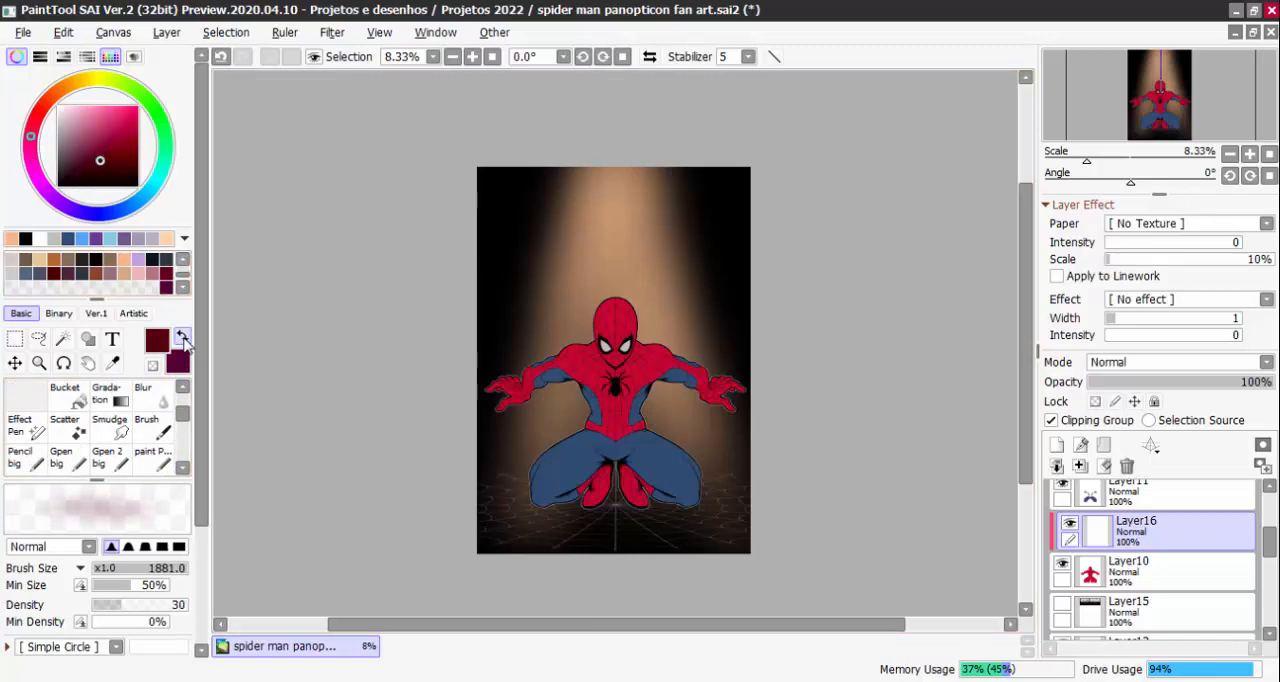
{"action": "left_click", "coordinate": [183, 339]}
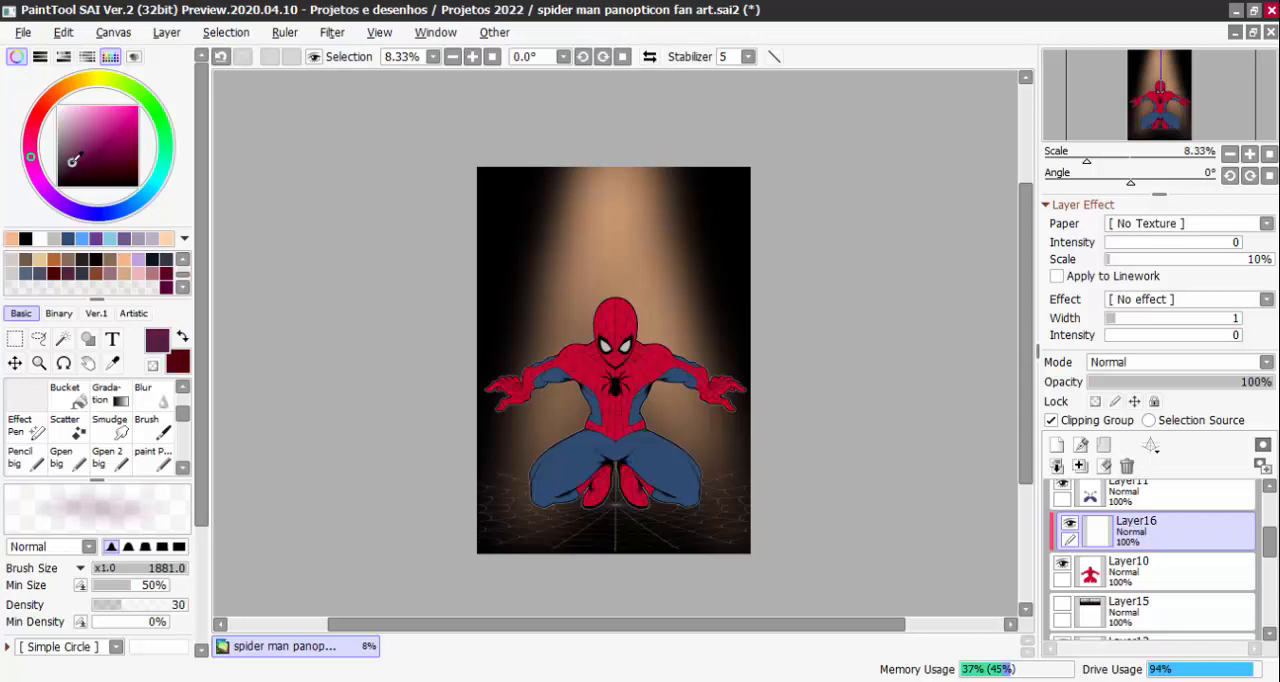
{"action": "left_click", "coordinate": [183, 339]}
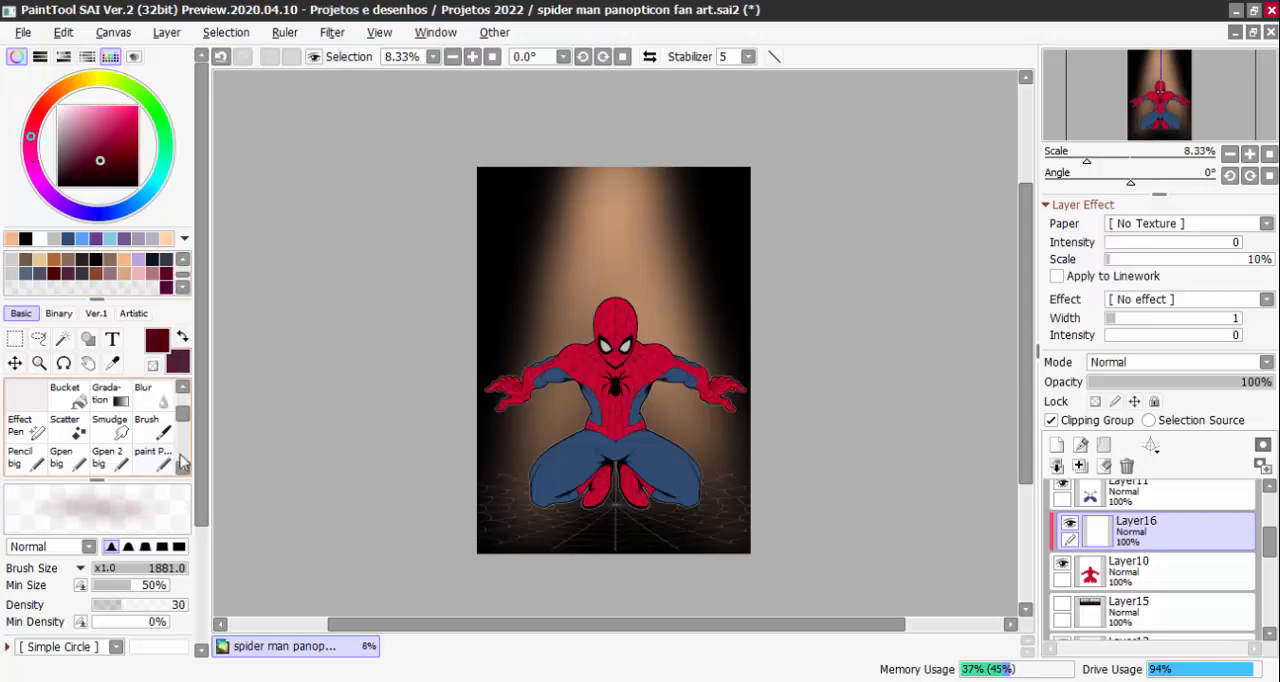
{"action": "left_click", "coordinate": [182, 467]}
{"action": "left_click", "coordinate": [68, 458]}
Examine the figure's red suit areas and overall pose against the light beam at different zoom levels
{"action": "scroll", "coordinate": [592, 214], "scroll_direction": "up", "scroll_amount": 4}
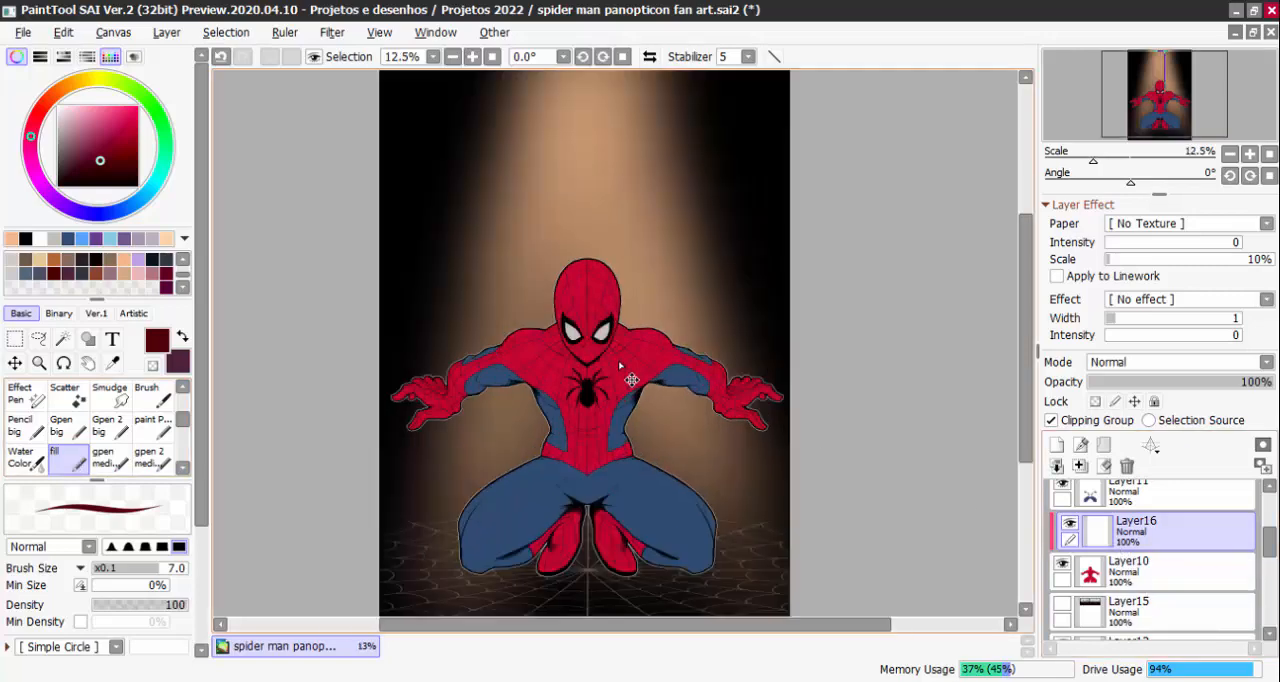
{"action": "scroll", "coordinate": [604, 392], "scroll_direction": "down", "scroll_amount": 1}
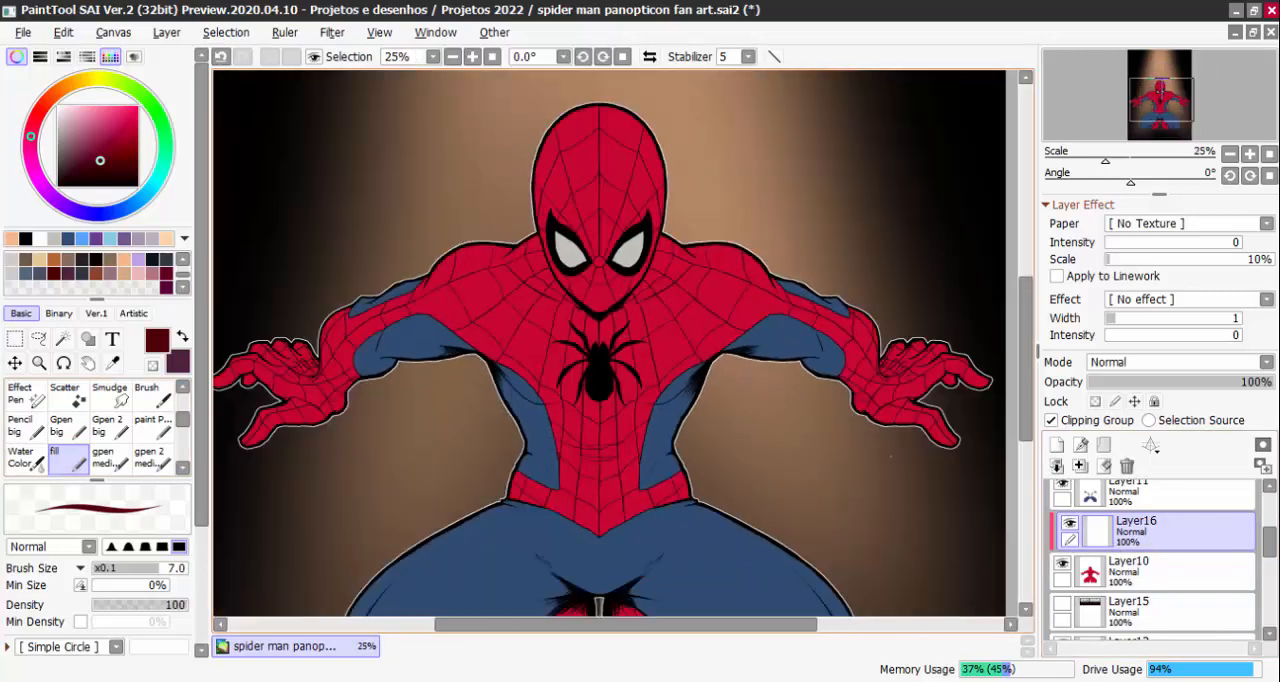
{"action": "left_click_drag", "start_coordinate": [857, 493], "coordinate": [897, 477]}
{"action": "left_click_drag", "start_coordinate": [810, 452], "coordinate": [837, 470]}
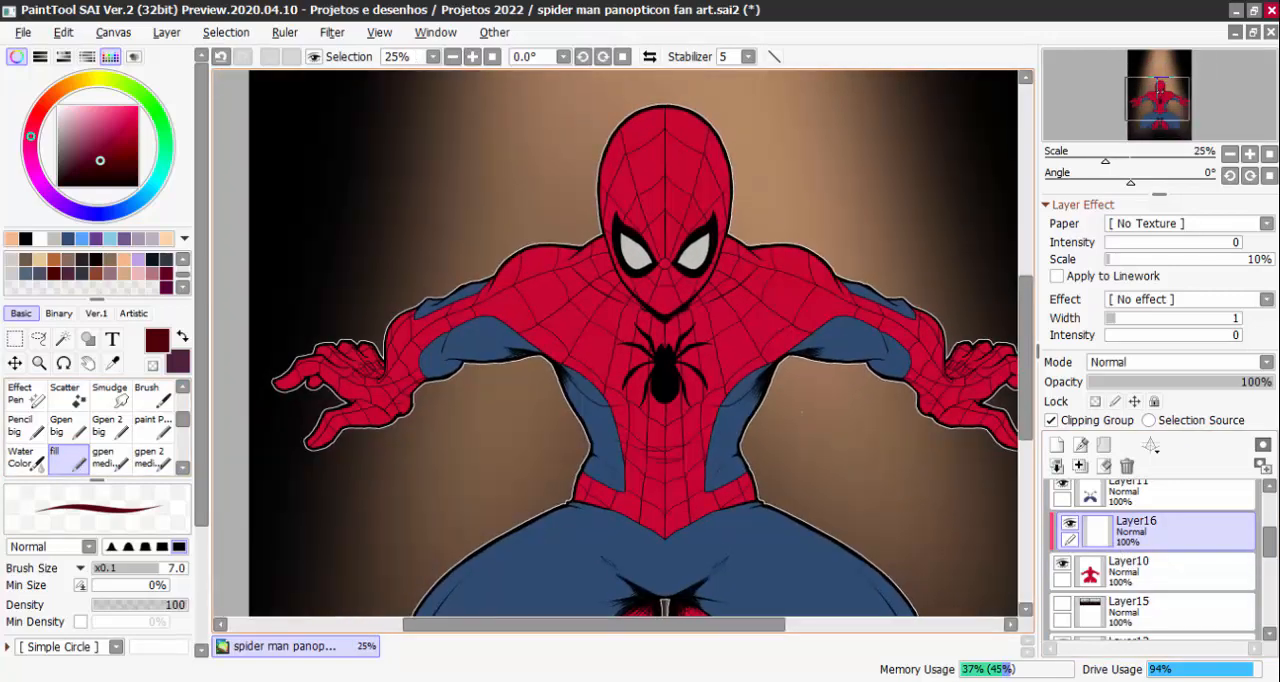
{"action": "scroll", "coordinate": [837, 470], "scroll_direction": "down", "scroll_amount": 2}
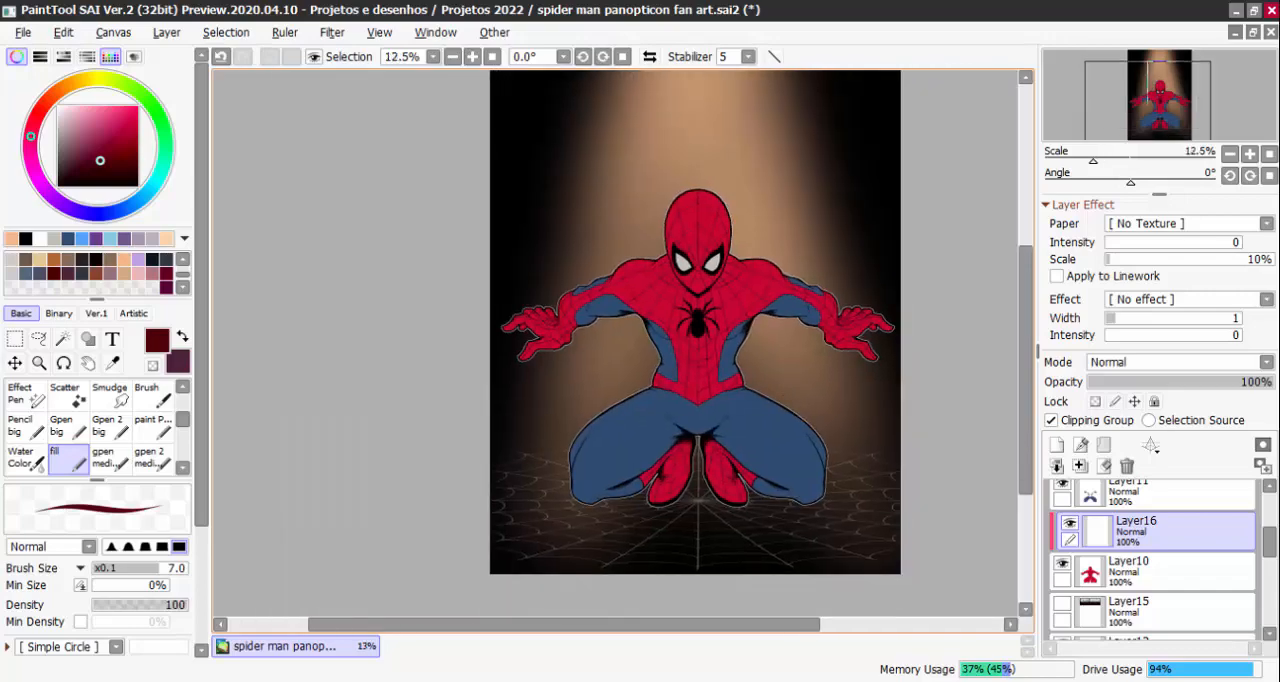
{"action": "scroll", "coordinate": [780, 312], "scroll_direction": "up", "scroll_amount": 2}
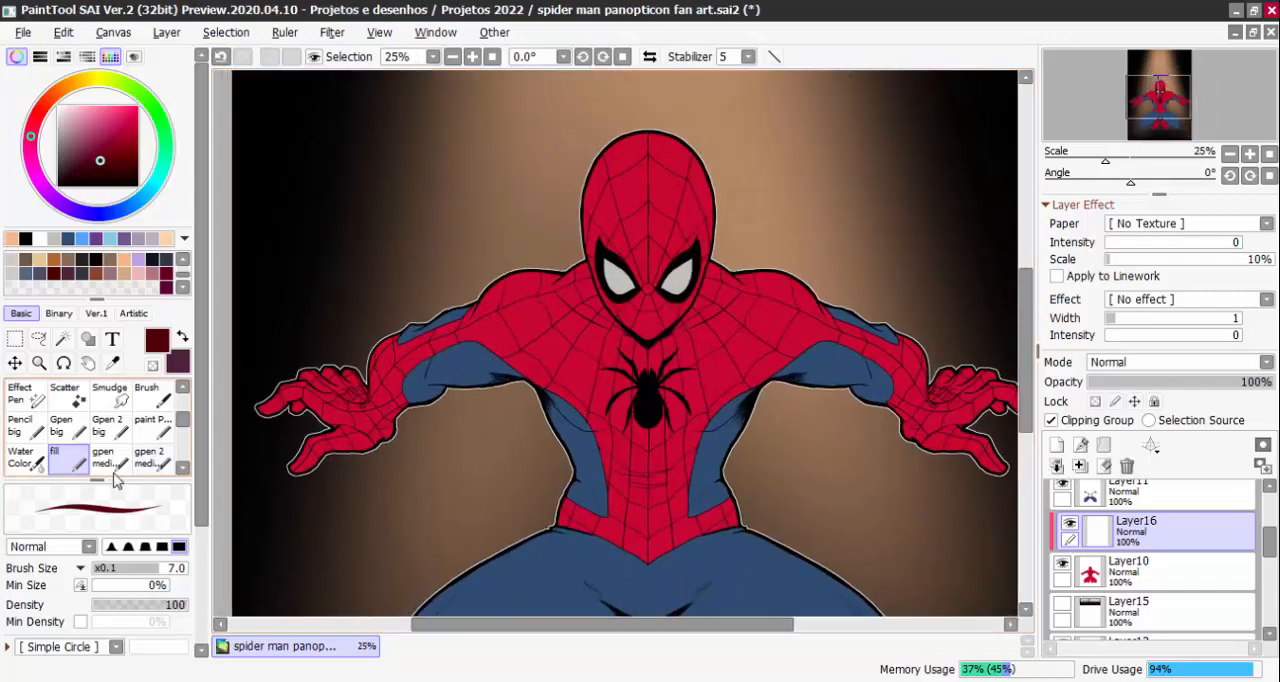
{"action": "scroll", "coordinate": [450, 440], "scroll_direction": "up", "scroll_amount": 1}
{"action": "scroll", "coordinate": [450, 440], "scroll_direction": "down", "scroll_amount": 1}
{"action": "left_click_drag", "start_coordinate": [449, 443], "coordinate": [449, 385]}
{"action": "scroll", "coordinate": [449, 385], "scroll_direction": "down", "scroll_amount": 1}
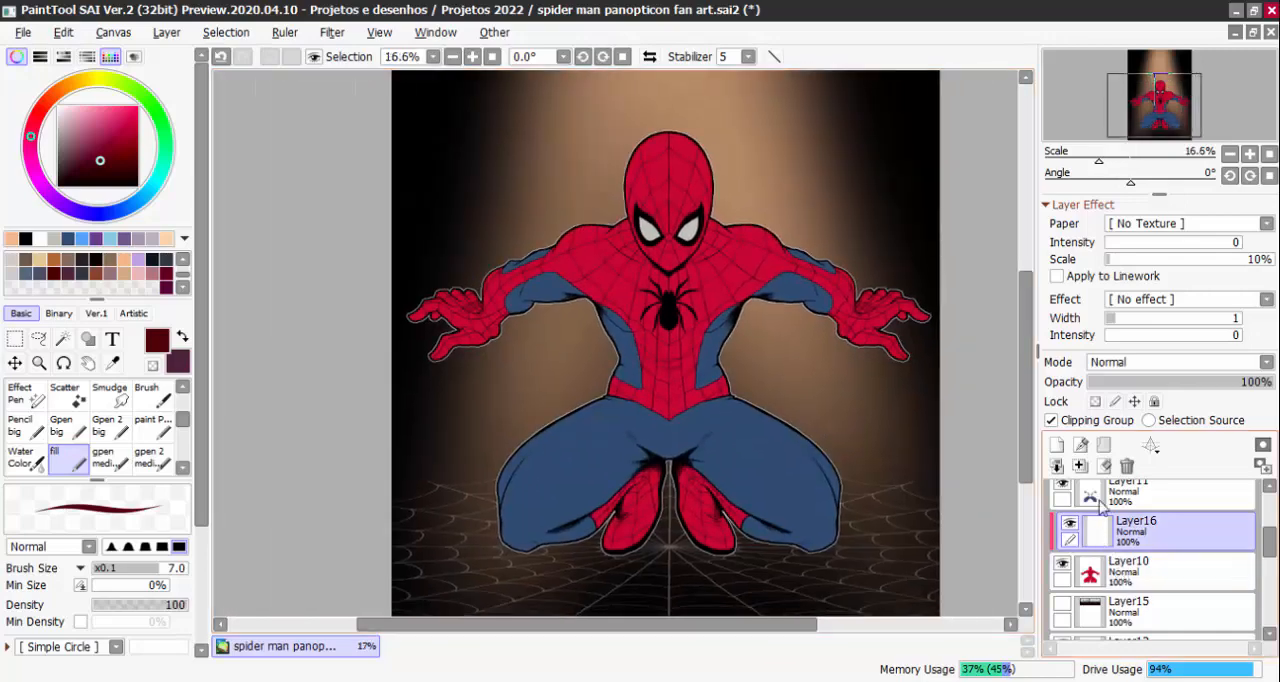
Set Layer16's blending mode to Multiply and store the current dark red in an empty swatch
{"action": "left_click", "coordinate": [1146, 363]}
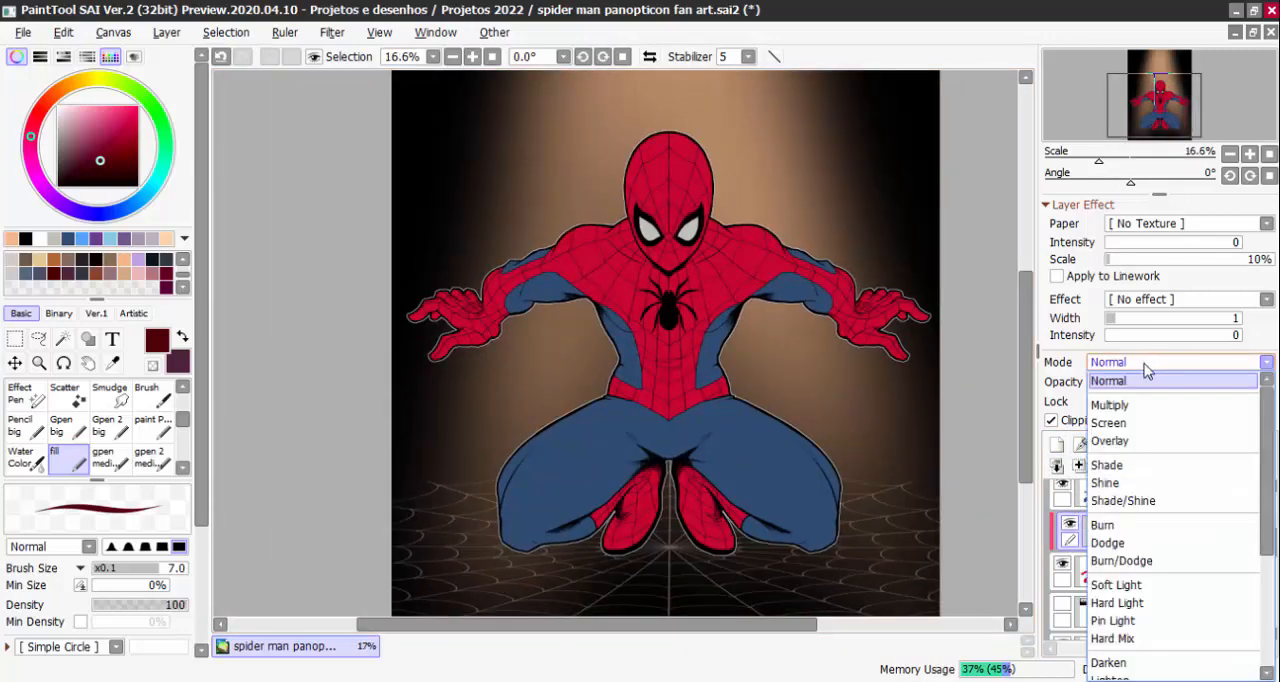
{"action": "left_click", "coordinate": [1143, 406]}
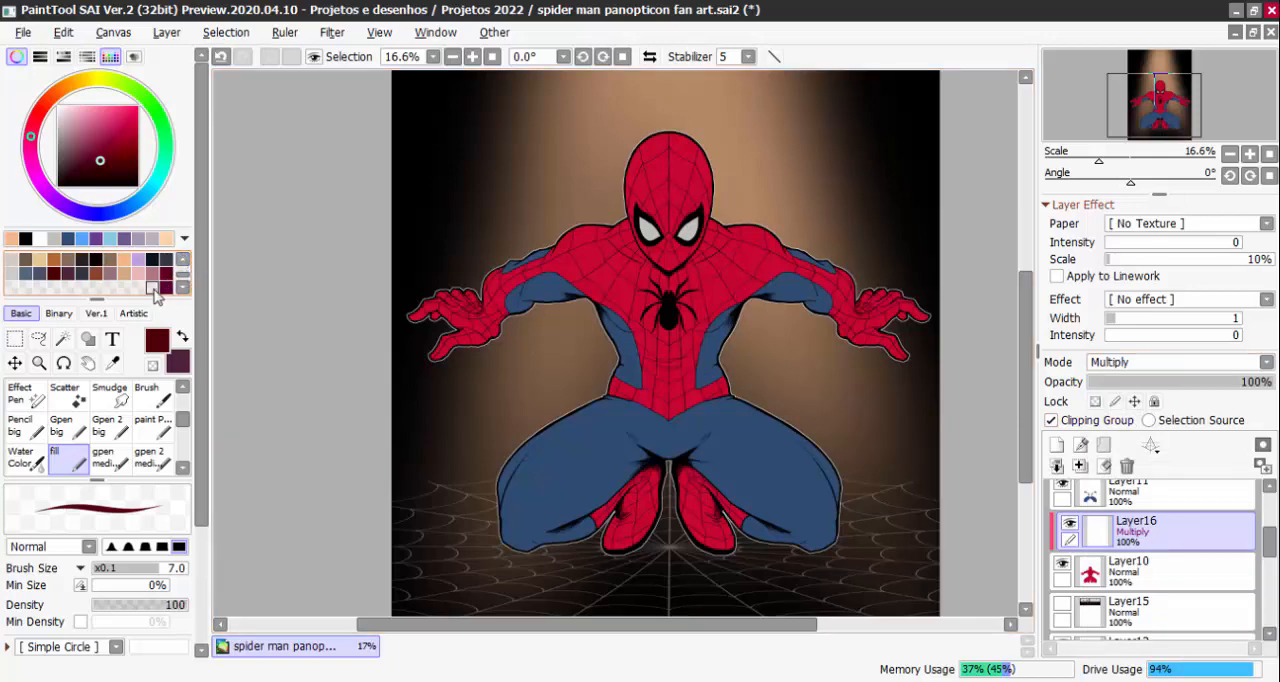
{"action": "right_click", "coordinate": [155, 297]}
{"action": "left_click", "coordinate": [195, 329]}
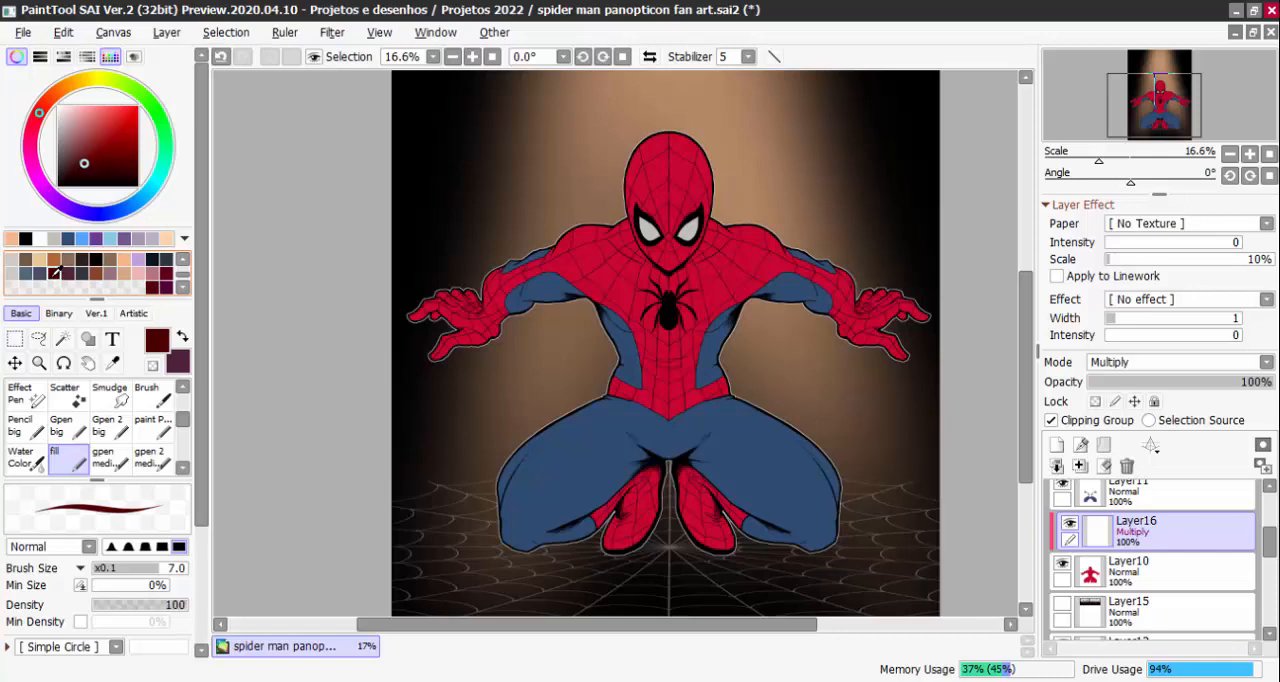
Cover the whole figure with a darker brownish red on Layer16 using the fill brush at size 1282, and compare it with the layer hidden
{"action": "scroll", "coordinate": [792, 418], "scroll_direction": "down", "scroll_amount": 1}
{"action": "left_click_drag", "start_coordinate": [792, 418], "coordinate": [867, 418]}
{"action": "mouse_move", "coordinate": [730, 240]}
{"action": "left_mouse_down"}
{"action": "mouse_move", "coordinate": [555, 357]}
{"action": "mouse_move", "coordinate": [821, 268]}
{"action": "mouse_move", "coordinate": [712, 510]}
{"action": "mouse_move", "coordinate": [793, 452]}
{"action": "mouse_move", "coordinate": [934, 284]}
{"action": "mouse_move", "coordinate": [934, 543]}
{"action": "left_mouse_up"}
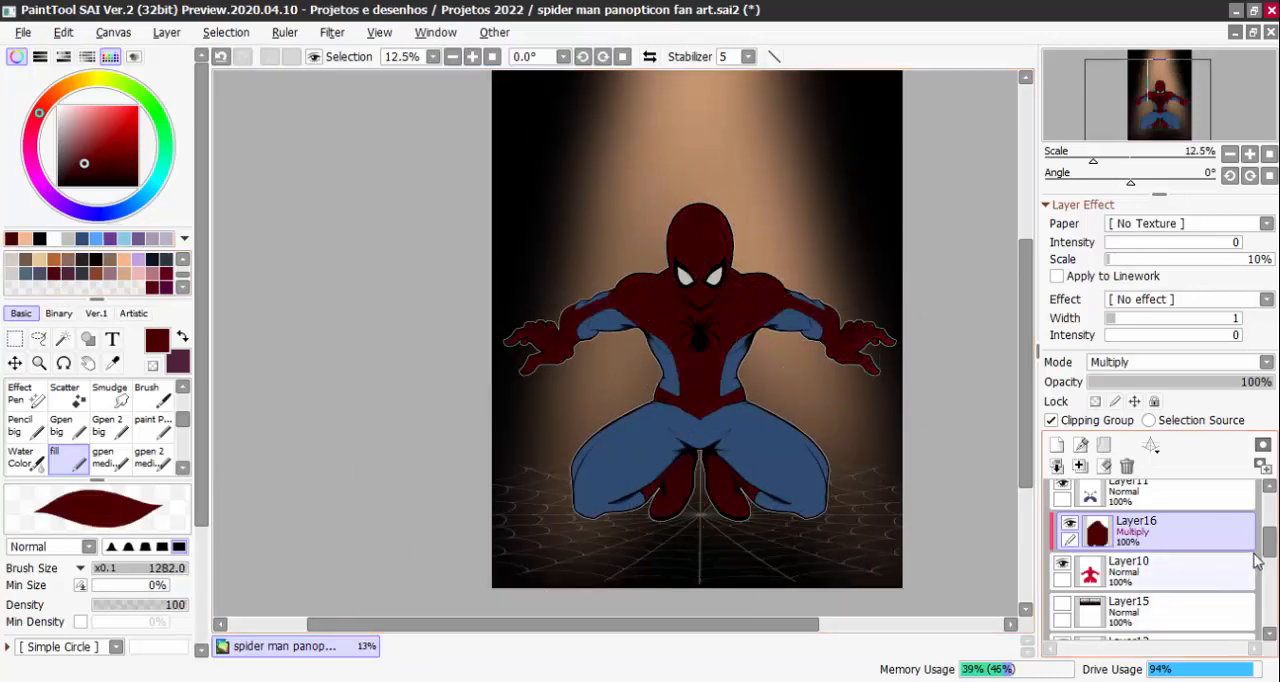
{"action": "left_click", "coordinate": [1069, 524]}
{"action": "left_click", "coordinate": [1069, 524]}
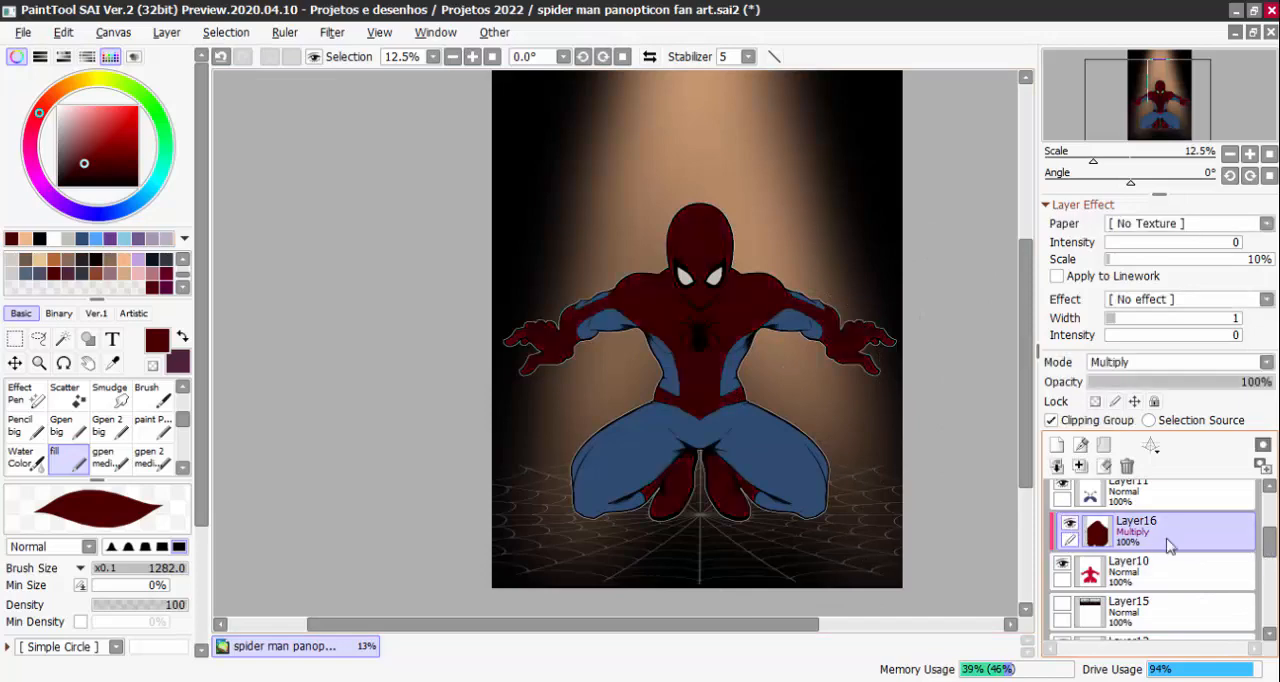
Move Layer16 above Layer12 and add a layer folder directly beneath it with clipping turned off
{"action": "left_click_drag", "start_coordinate": [1269, 543], "coordinate": [1269, 532]}
{"action": "left_click_drag", "start_coordinate": [1188, 592], "coordinate": [1182, 502]}
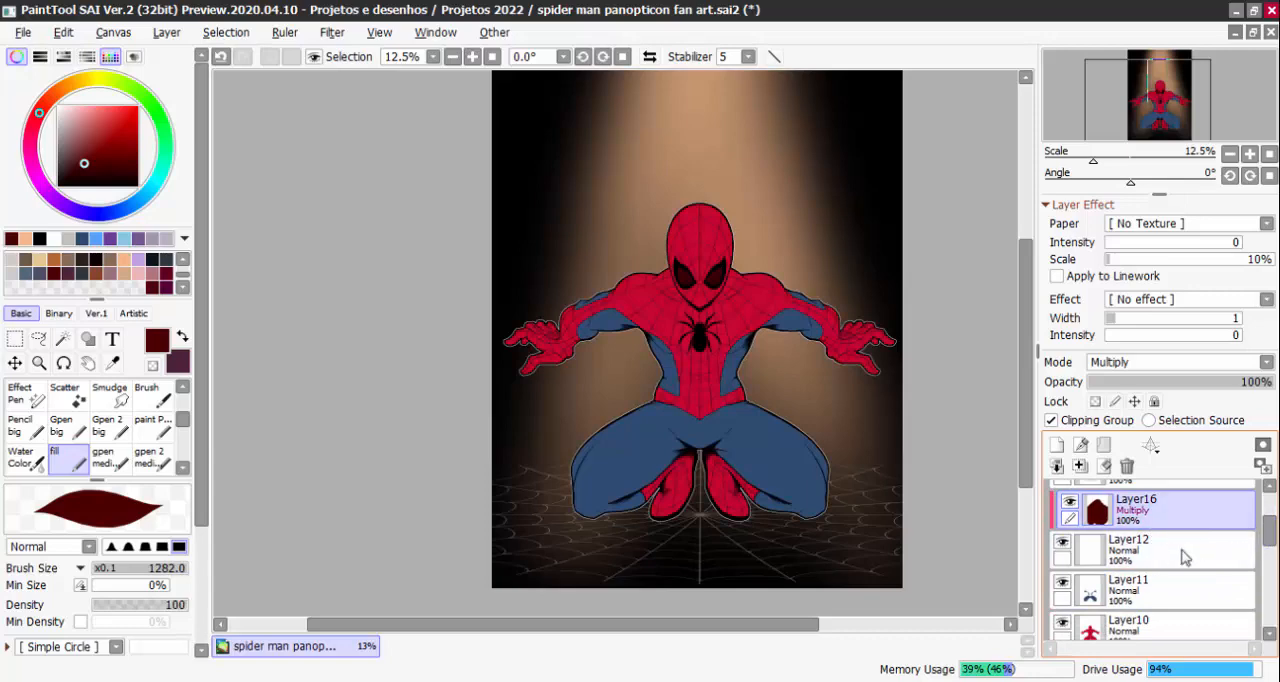
{"action": "left_click", "coordinate": [1183, 555]}
{"action": "left_click", "coordinate": [1104, 445]}
{"action": "left_click_drag", "start_coordinate": [1155, 580], "coordinate": [1203, 565]}
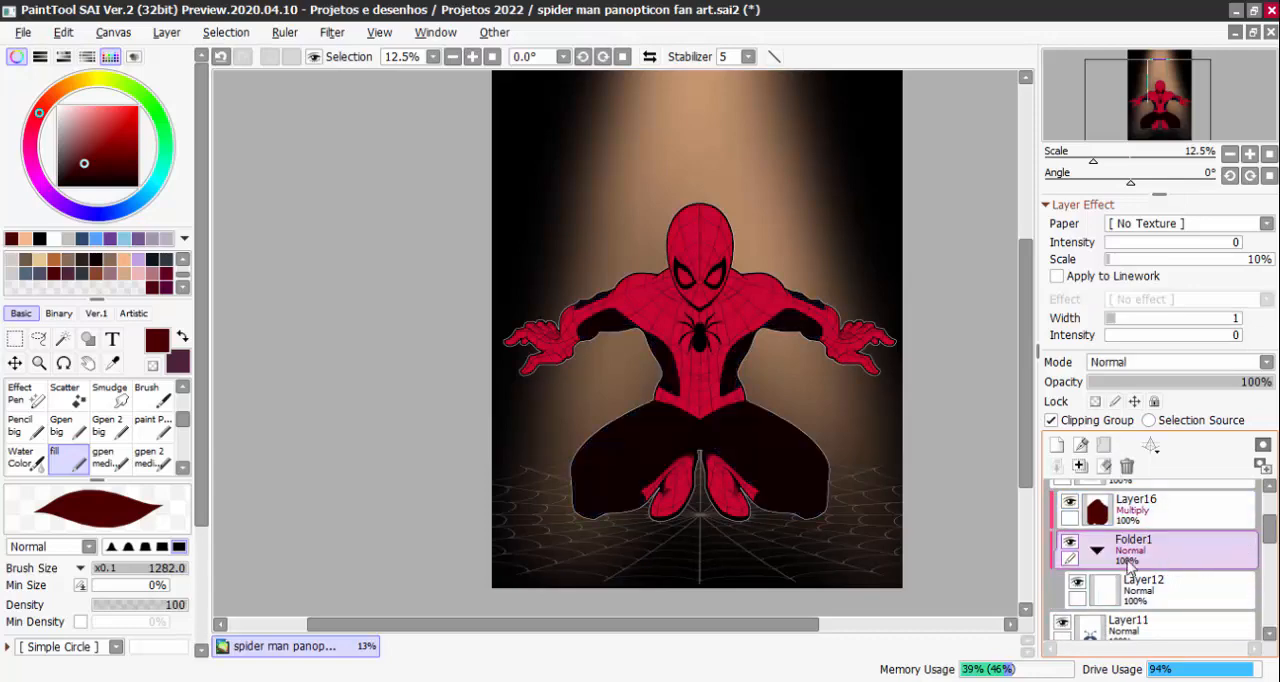
{"action": "left_click", "coordinate": [1051, 420]}
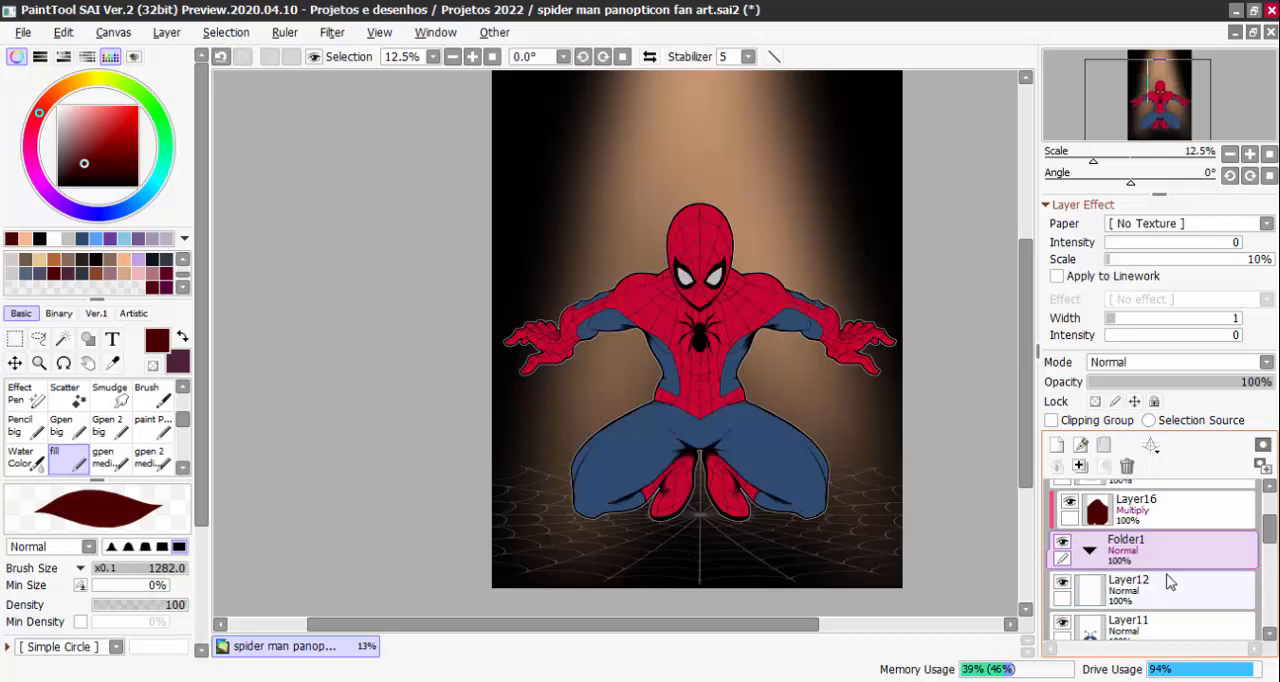
Move Layer12, Layer11 and Layer10 into the new folder and collapse it
{"action": "mouse_move", "coordinate": [1170, 582]}
{"action": "left_mouse_down"}
{"action": "mouse_move", "coordinate": [1158, 594]}
{"action": "mouse_move", "coordinate": [1171, 571]}
{"action": "mouse_move", "coordinate": [1206, 569]}
{"action": "mouse_move", "coordinate": [1175, 565]}
{"action": "left_mouse_up"}
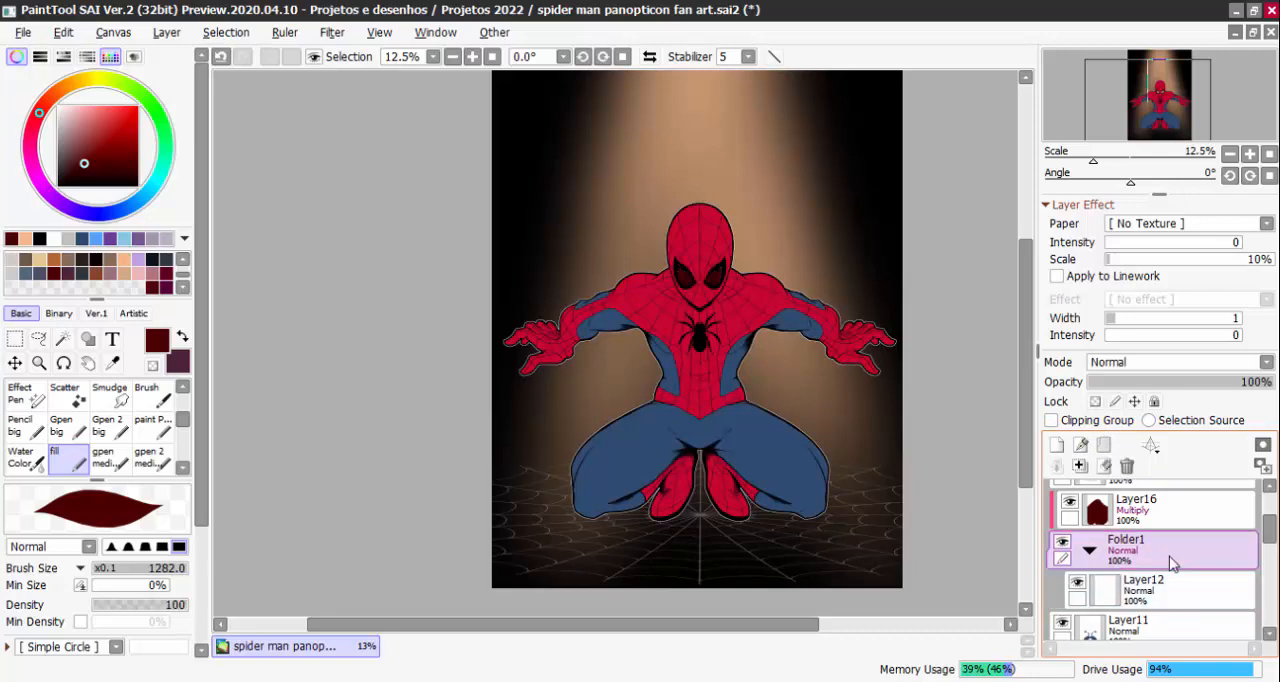
{"action": "left_click_drag", "start_coordinate": [1268, 534], "coordinate": [1268, 546]}
{"action": "left_click_drag", "start_coordinate": [1166, 567], "coordinate": [1170, 542]}
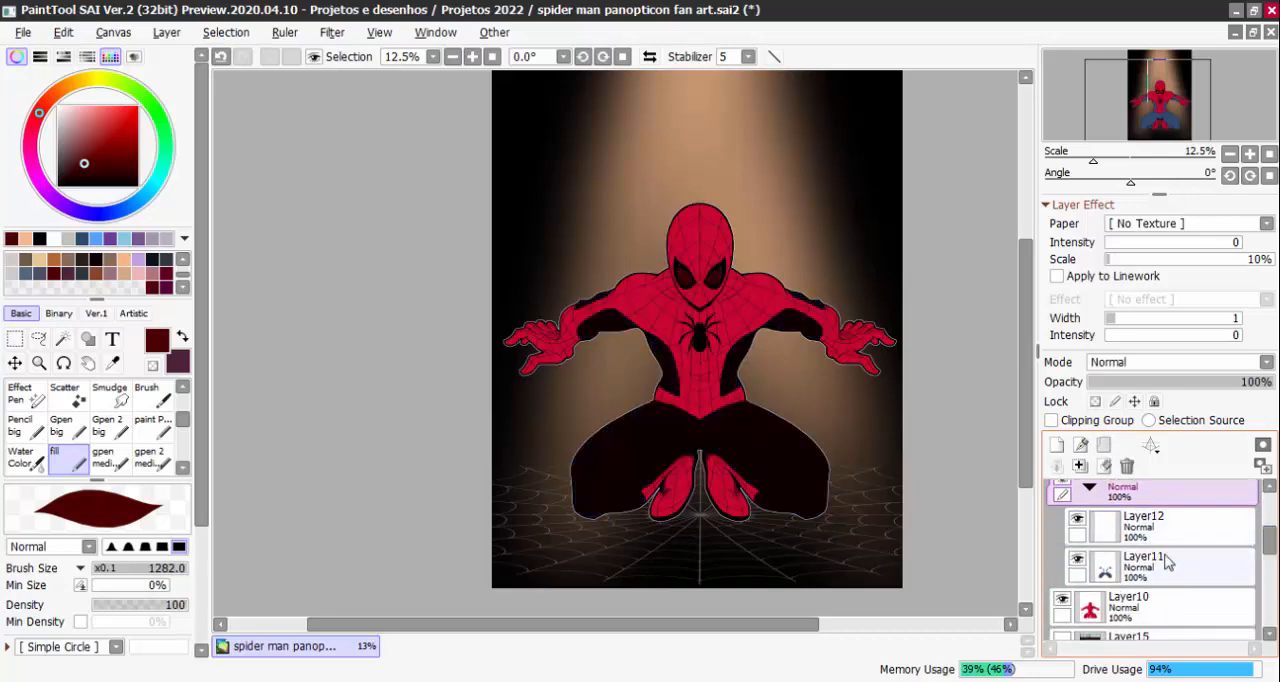
{"action": "left_click_drag", "start_coordinate": [1155, 599], "coordinate": [1161, 581]}
{"action": "left_click_drag", "start_coordinate": [1269, 546], "coordinate": [1268, 536]}
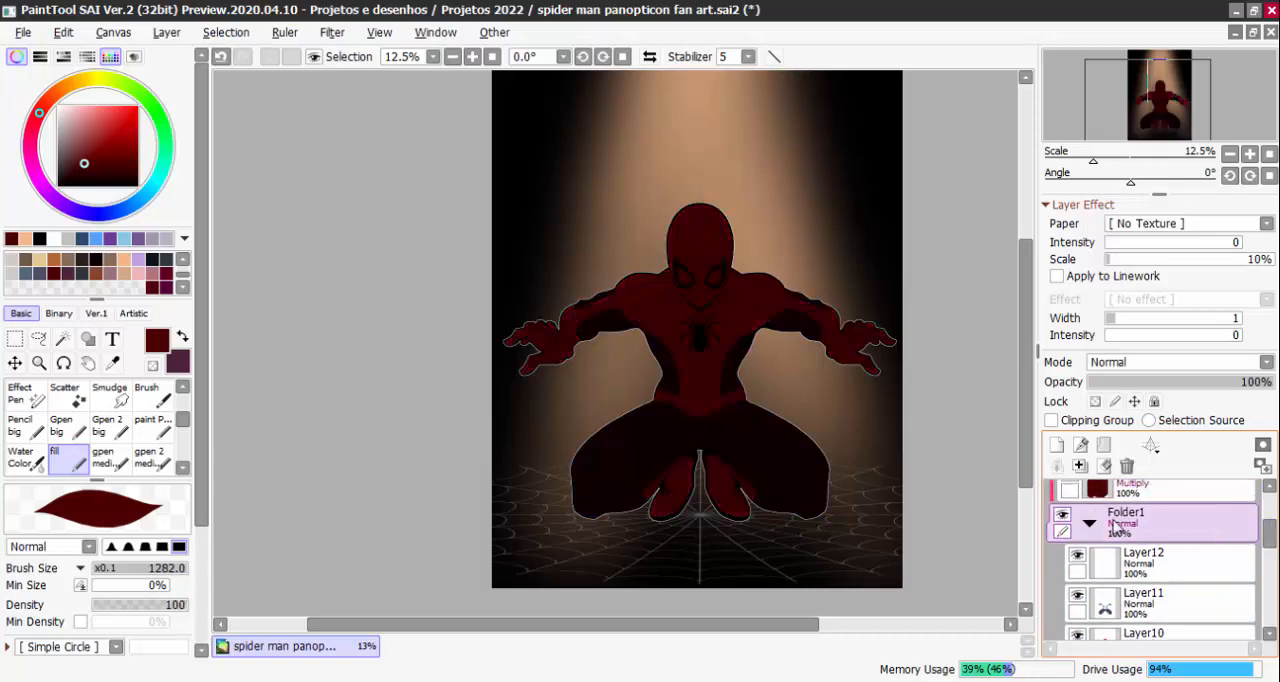
{"action": "left_click", "coordinate": [1092, 524]}
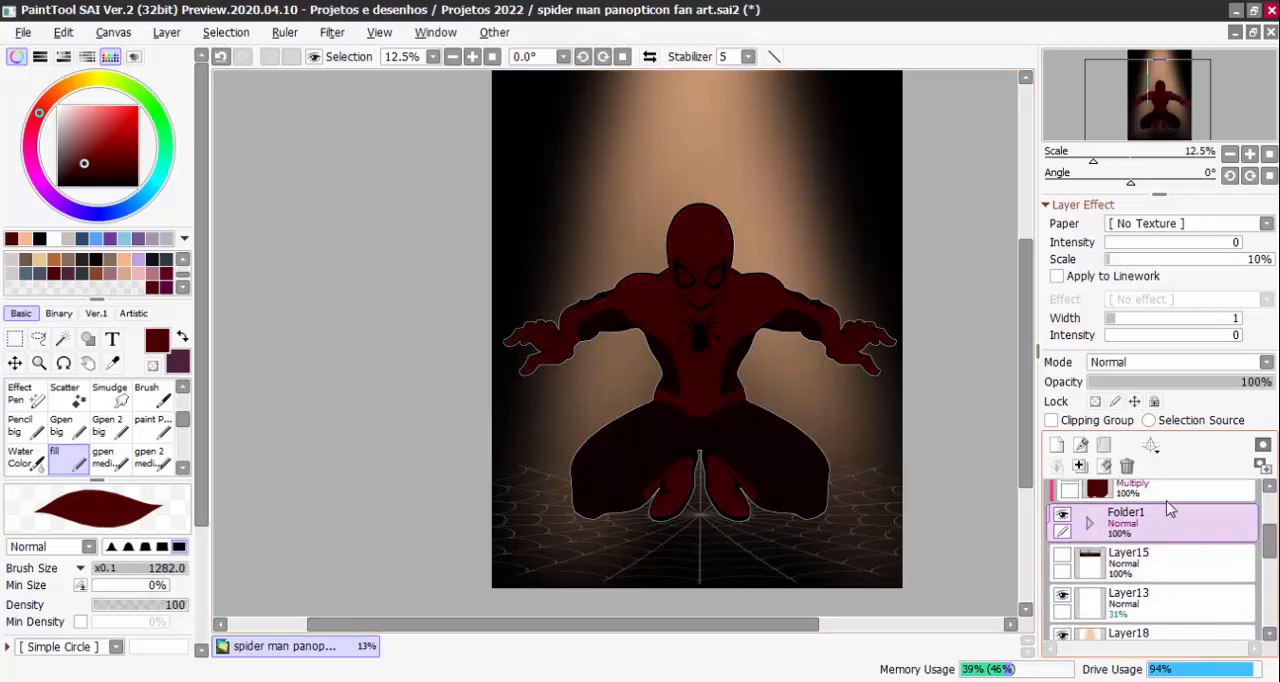
Reduce Layer16's opacity to 23%, trying Burn as its blending mode before returning to Multiply
{"action": "scroll", "coordinate": [1140, 525], "scroll_direction": "up", "scroll_amount": 1}
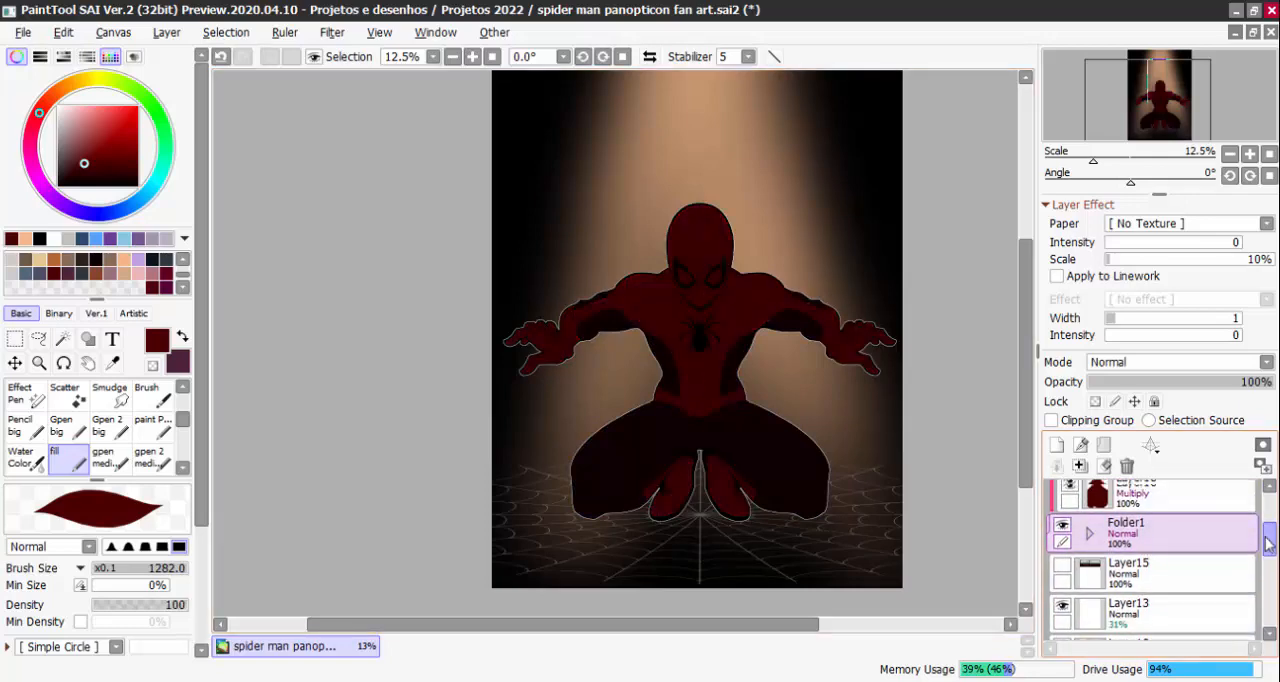
{"action": "left_click", "coordinate": [1158, 382]}
{"action": "left_click_drag", "start_coordinate": [1170, 384], "coordinate": [1274, 384]}
{"action": "left_click", "coordinate": [1148, 510]}
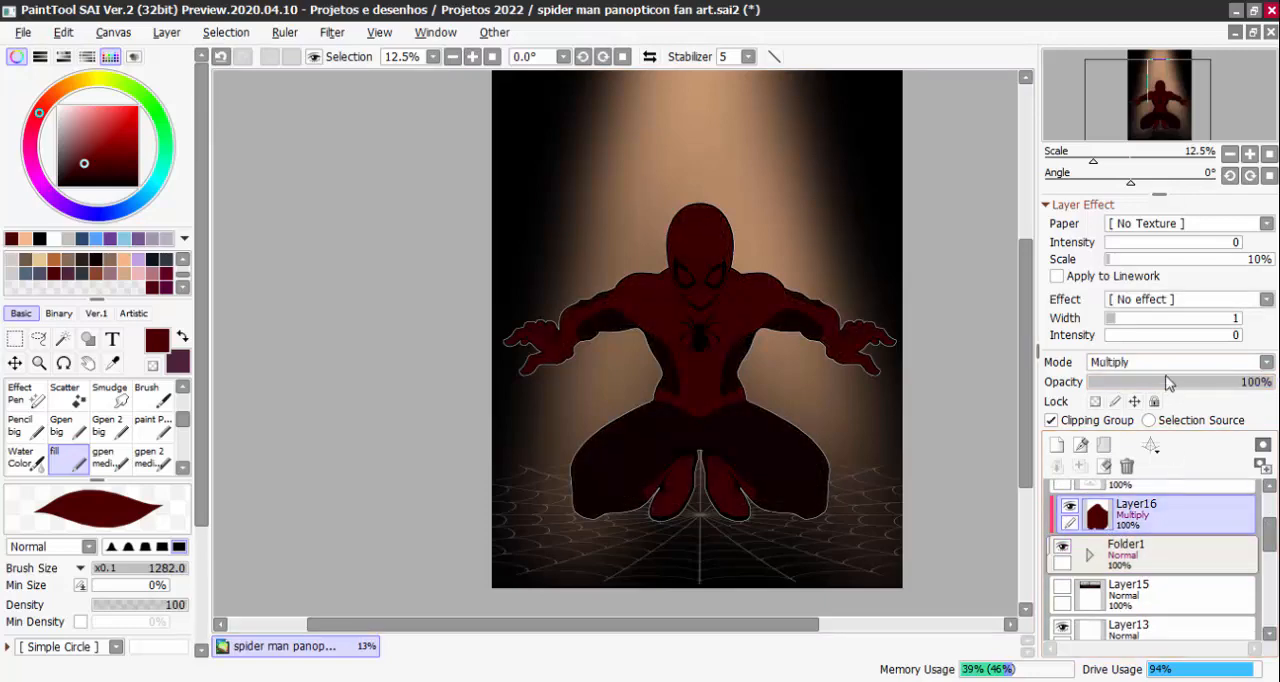
{"action": "left_click_drag", "start_coordinate": [1163, 382], "coordinate": [1145, 384]}
{"action": "left_click", "coordinate": [1155, 363]}
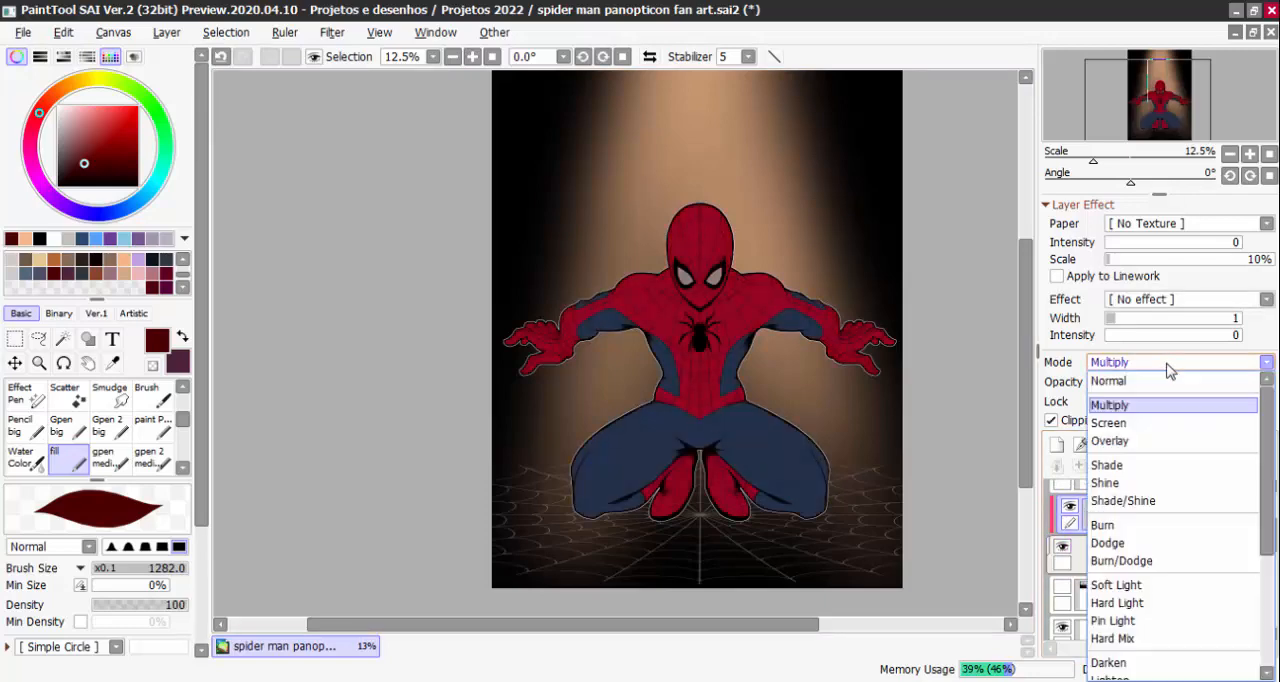
{"action": "left_click", "coordinate": [1110, 525]}
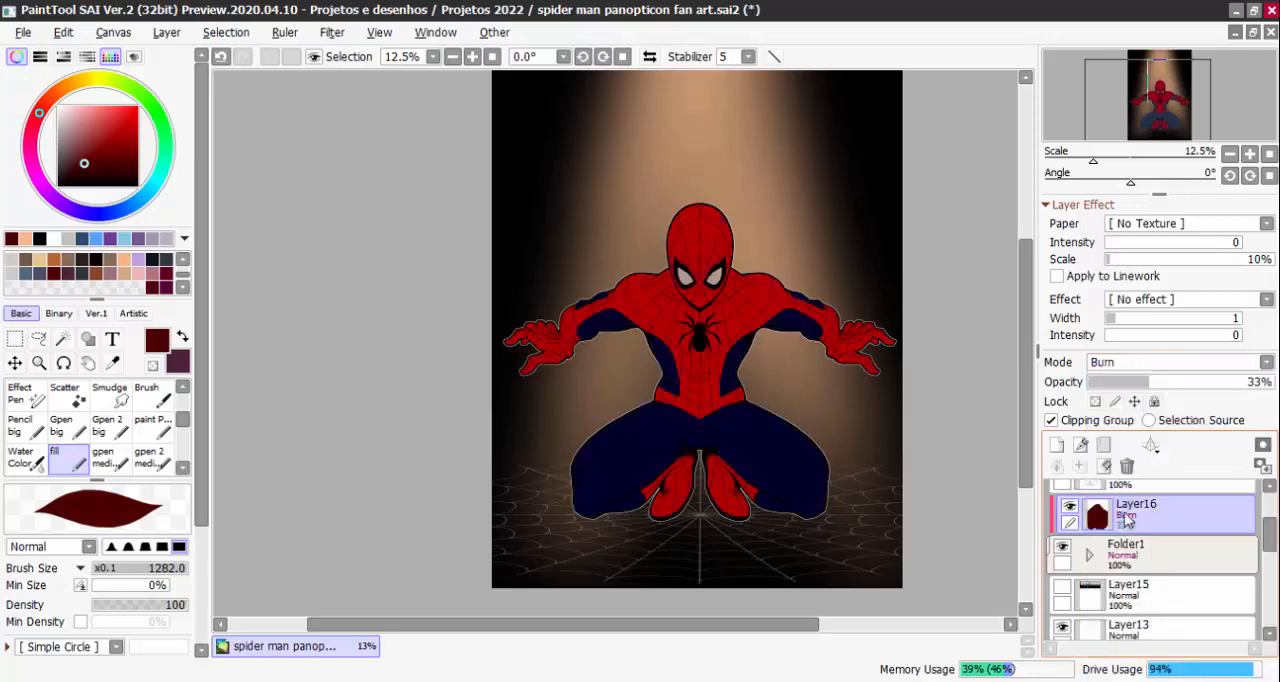
{"action": "mouse_move", "coordinate": [1151, 382]}
{"action": "left_mouse_down"}
{"action": "mouse_move", "coordinate": [1128, 384]}
{"action": "mouse_move", "coordinate": [1163, 384]}
{"action": "mouse_move", "coordinate": [1129, 390]}
{"action": "left_mouse_up"}
{"action": "left_click", "coordinate": [1138, 364]}
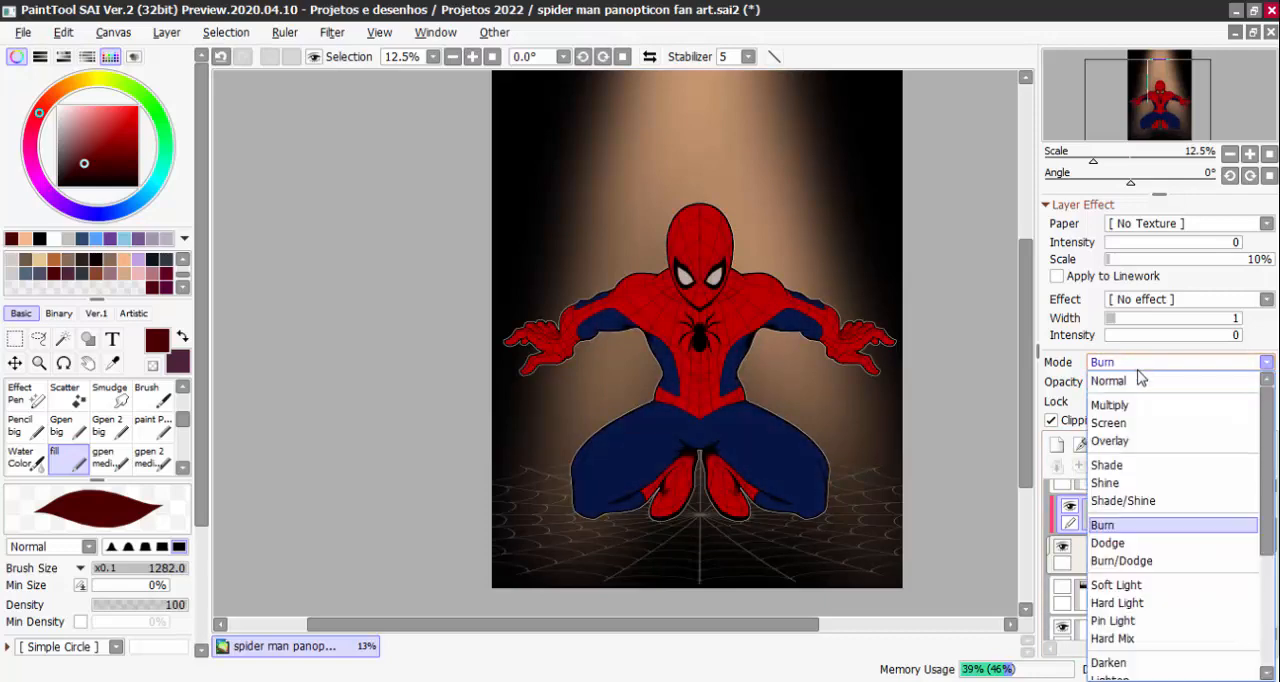
{"action": "left_click", "coordinate": [1135, 405]}
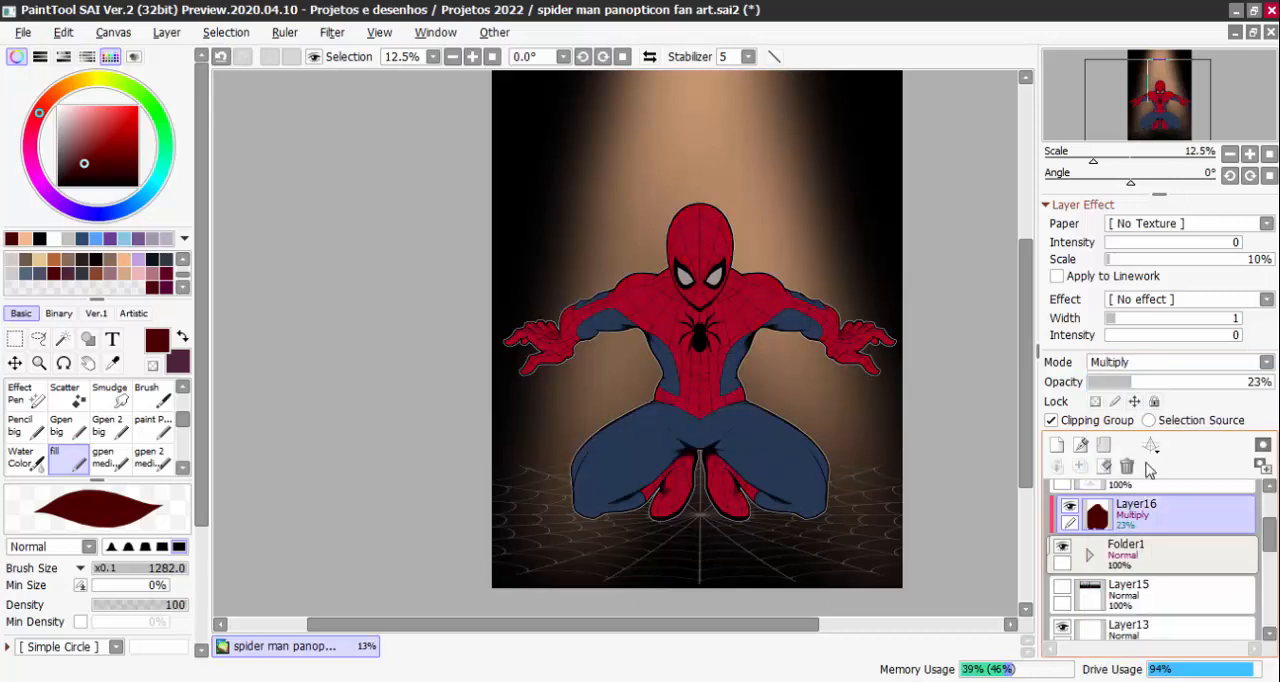
Try Darken as Layer16's blending mode, and set it back to Multiply
{"action": "left_click", "coordinate": [1146, 364]}
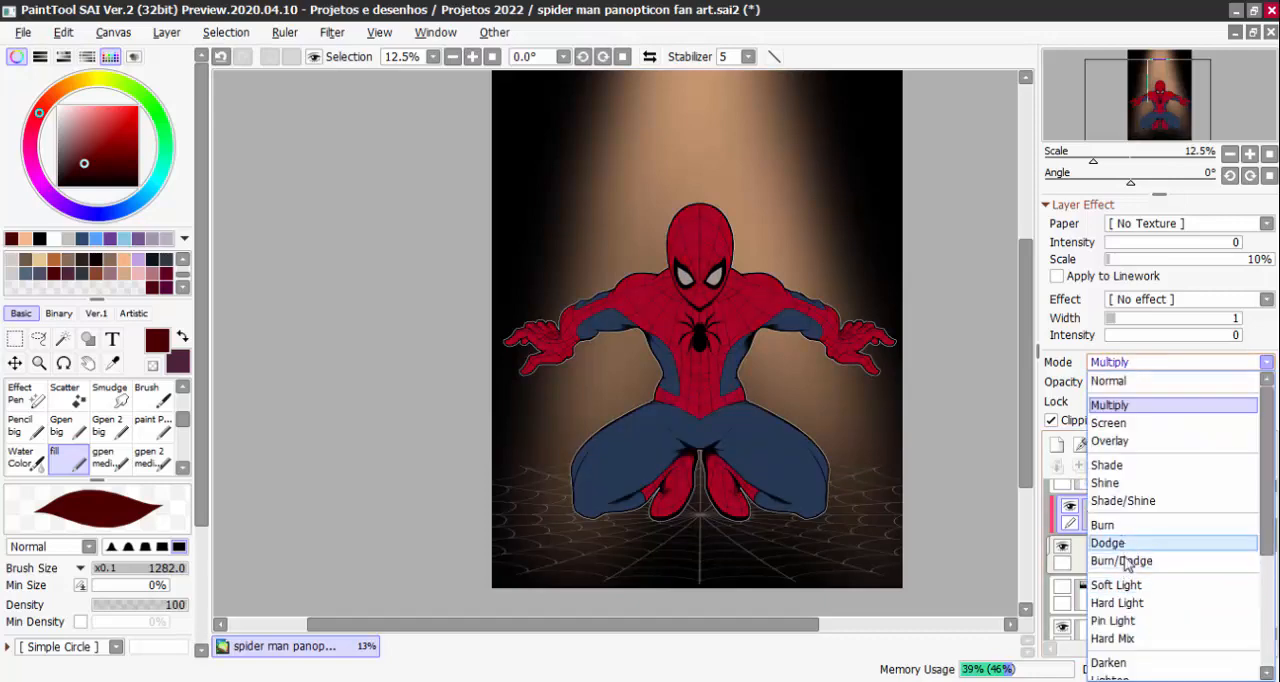
{"action": "left_click", "coordinate": [1124, 660]}
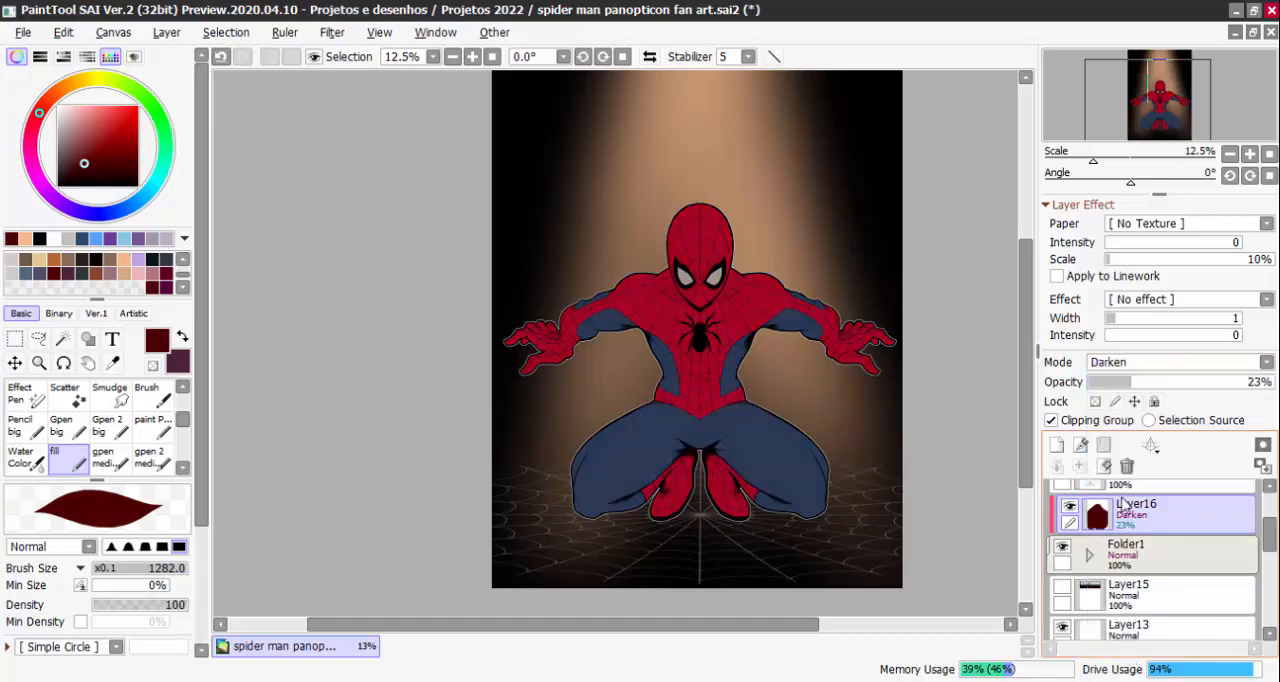
{"action": "left_click", "coordinate": [1120, 362]}
{"action": "left_click", "coordinate": [1132, 404]}
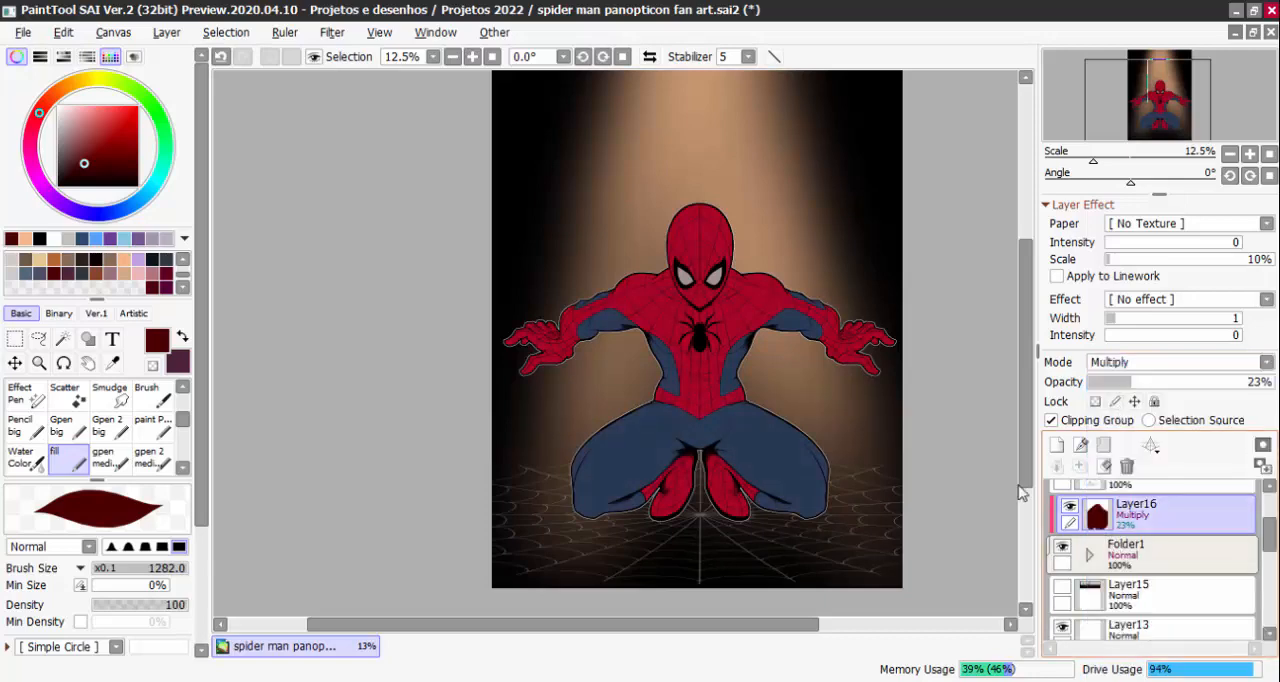
Expand the figure's folder and add a new clipping layer directly above Layer10, the red suit layer
{"action": "scroll", "coordinate": [735, 218], "scroll_direction": "up", "scroll_amount": 3}
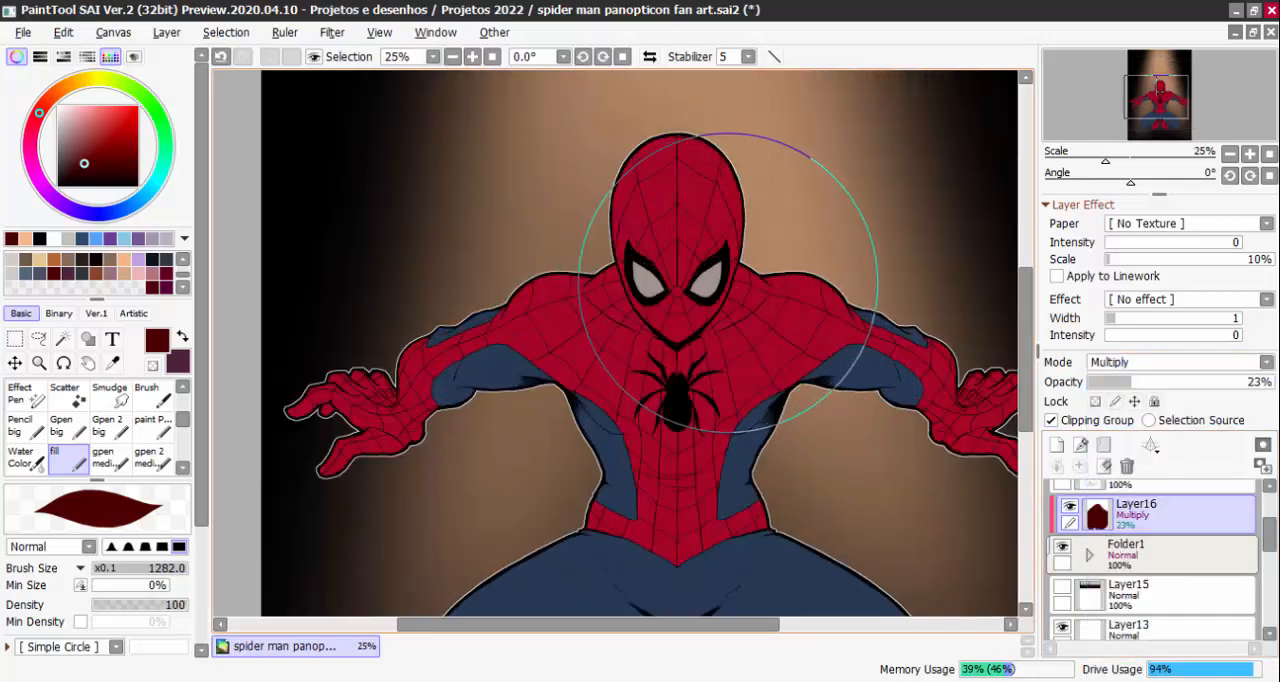
{"action": "left_click", "coordinate": [1090, 555]}
{"action": "scroll", "coordinate": [1120, 560], "scroll_direction": "down", "scroll_amount": 2}
{"action": "left_click", "coordinate": [1145, 612]}
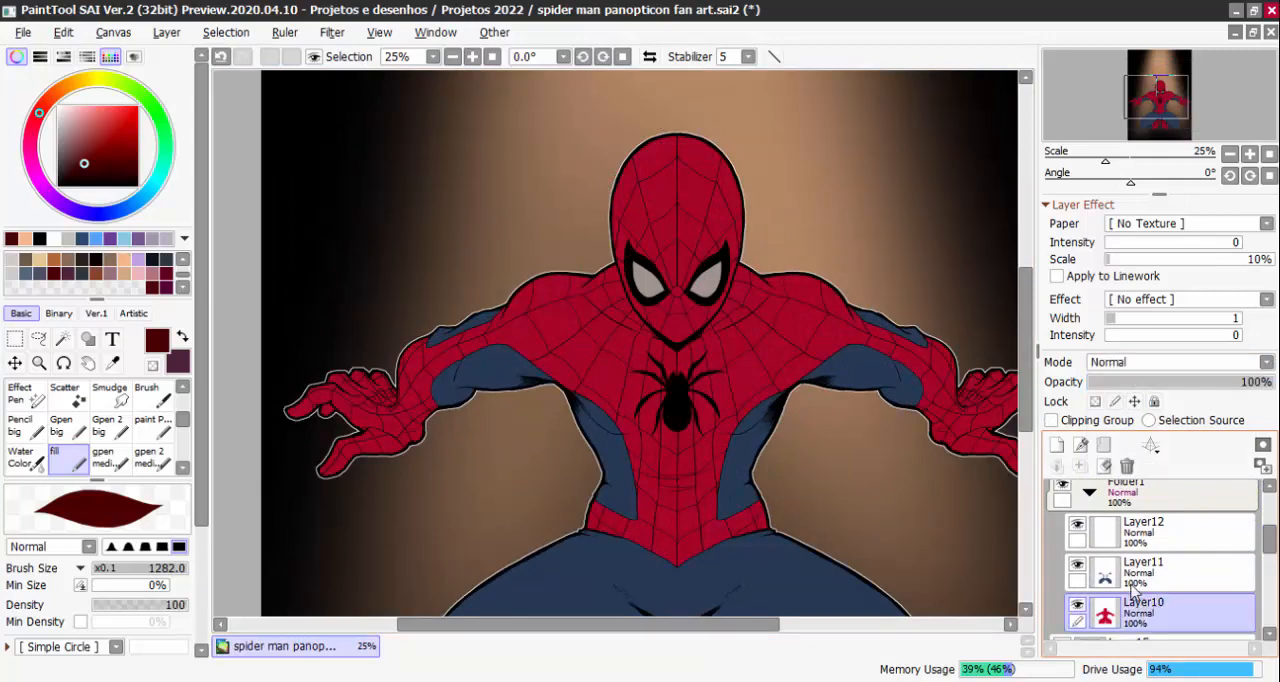
{"action": "left_click", "coordinate": [1057, 445]}
{"action": "left_click", "coordinate": [1051, 420]}
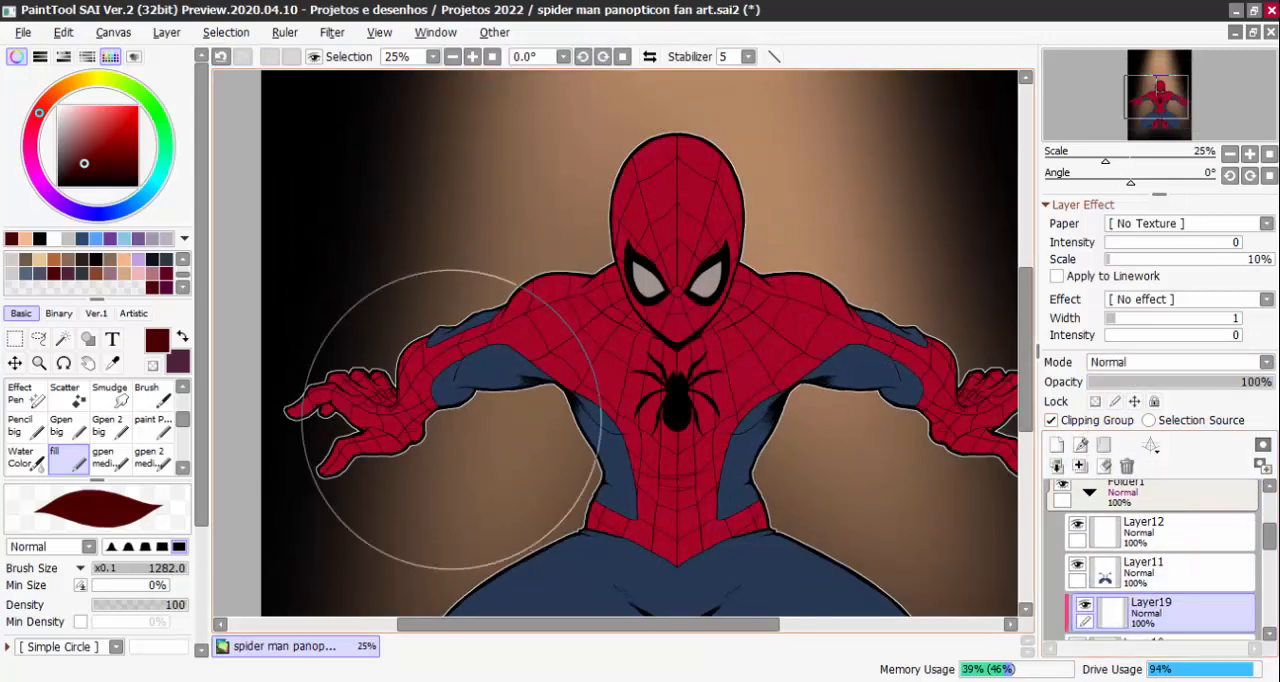
Paint dark red shadow over the mask's lower half and both sides, leaving the forehead lit, using the fill brush at about size 105
{"action": "scroll", "coordinate": [580, 200], "scroll_direction": "up", "scroll_amount": 1}
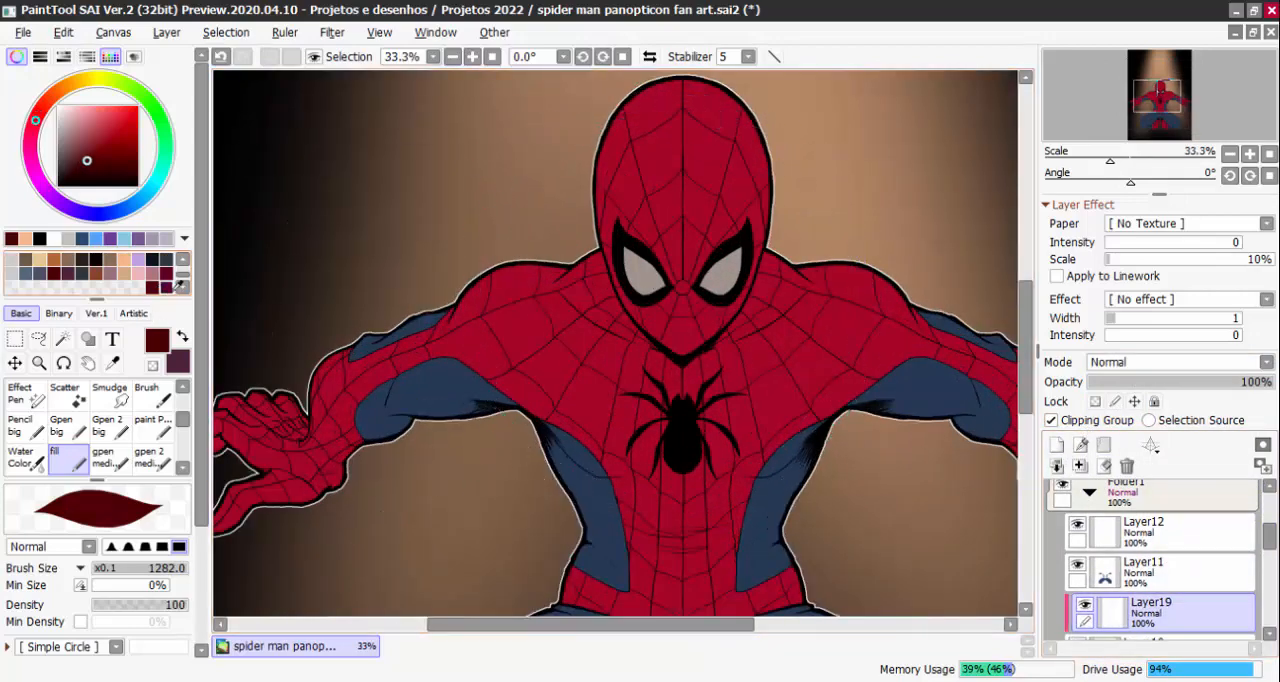
{"action": "left_click_drag", "start_coordinate": [657, 293], "coordinate": [585, 291], "text": "ctrl+alt"}
{"action": "mouse_move", "coordinate": [602, 172]}
{"action": "left_mouse_down"}
{"action": "mouse_move", "coordinate": [656, 340]}
{"action": "mouse_move", "coordinate": [628, 291]}
{"action": "left_mouse_up"}
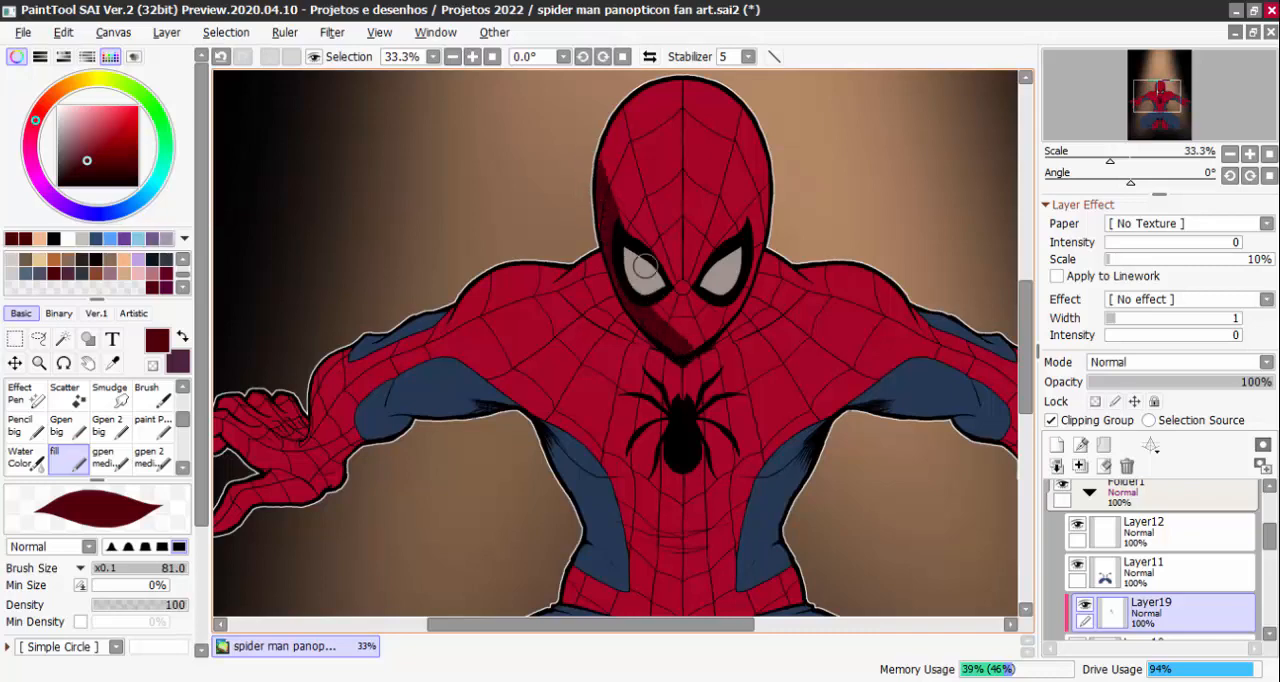
{"action": "left_click_drag", "start_coordinate": [596, 159], "coordinate": [699, 257]}
{"action": "left_click_drag", "start_coordinate": [677, 271], "coordinate": [697, 271], "text": "ctrl+alt"}
{"action": "mouse_move", "coordinate": [698, 262]}
{"action": "left_mouse_down"}
{"action": "mouse_move", "coordinate": [643, 272]}
{"action": "mouse_move", "coordinate": [670, 296]}
{"action": "mouse_move", "coordinate": [705, 280]}
{"action": "mouse_move", "coordinate": [675, 283]}
{"action": "mouse_move", "coordinate": [696, 325]}
{"action": "mouse_move", "coordinate": [753, 229]}
{"action": "mouse_move", "coordinate": [716, 266]}
{"action": "left_mouse_up"}
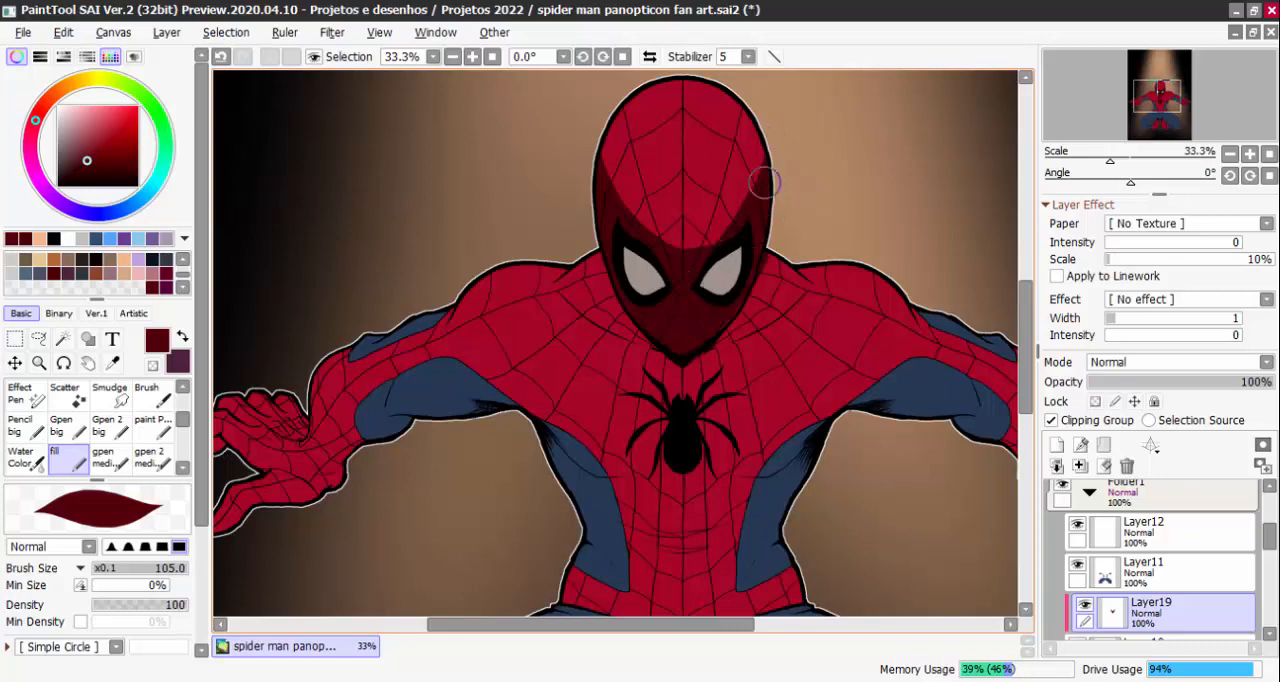
{"action": "left_click_drag", "start_coordinate": [764, 182], "coordinate": [652, 280]}
{"action": "left_click_drag", "start_coordinate": [733, 238], "coordinate": [762, 102]}
Paint dark red shadow over the left-hand glove, the underside of that arm, the chest and the torso
{"action": "scroll", "coordinate": [756, 120], "scroll_direction": "down", "scroll_amount": 1}
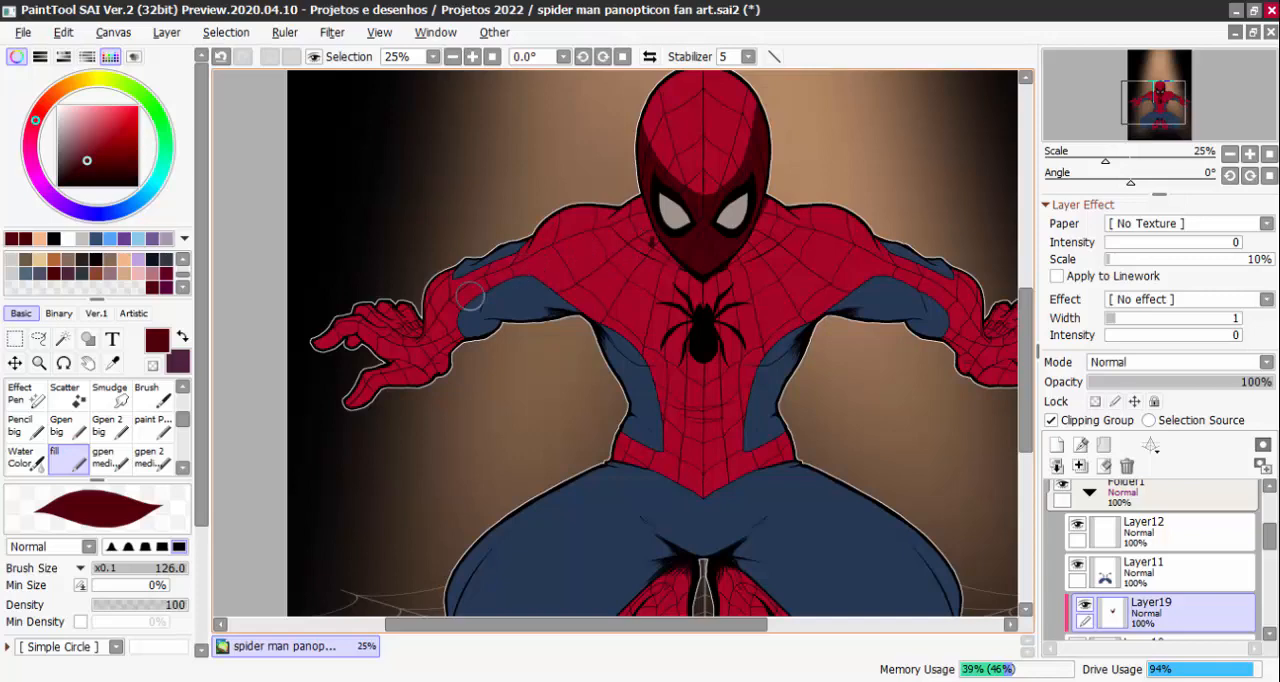
{"action": "mouse_move", "coordinate": [427, 352]}
{"action": "left_mouse_down"}
{"action": "mouse_move", "coordinate": [420, 392]}
{"action": "mouse_move", "coordinate": [358, 406]}
{"action": "mouse_move", "coordinate": [392, 361]}
{"action": "mouse_move", "coordinate": [350, 342]}
{"action": "mouse_move", "coordinate": [431, 352]}
{"action": "mouse_move", "coordinate": [421, 361]}
{"action": "mouse_move", "coordinate": [471, 311]}
{"action": "mouse_move", "coordinate": [452, 342]}
{"action": "left_mouse_up"}
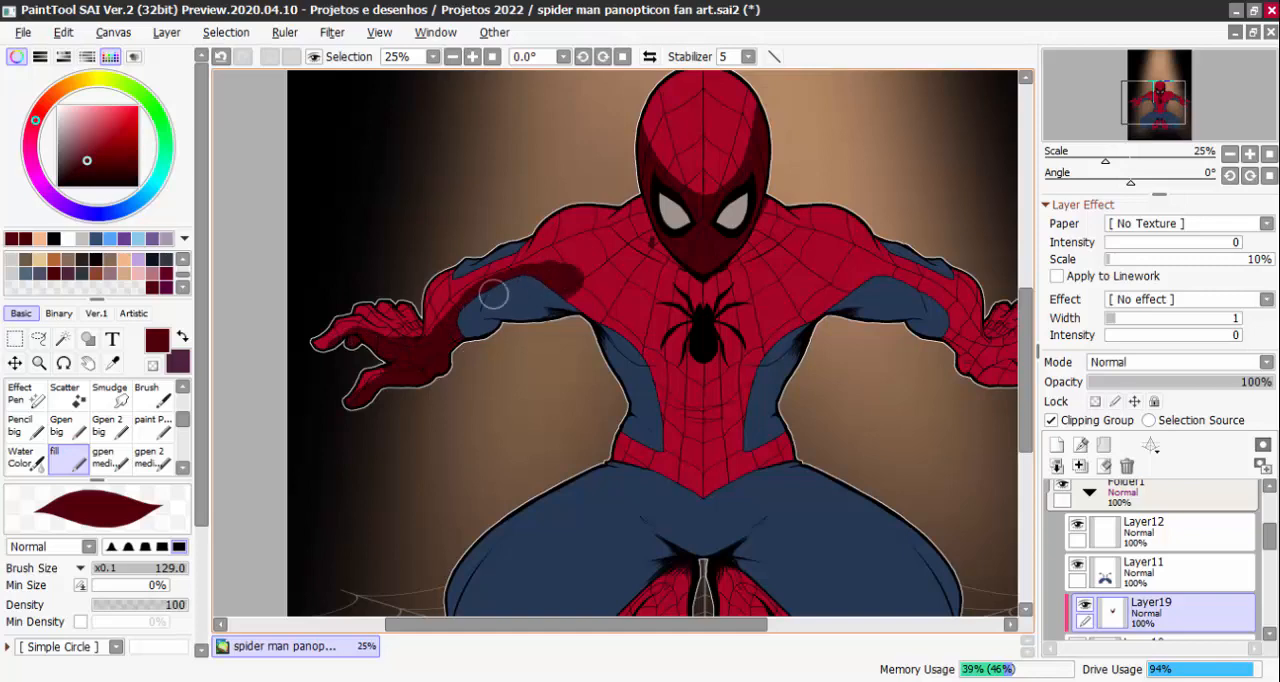
{"action": "mouse_move", "coordinate": [493, 294]}
{"action": "left_mouse_down"}
{"action": "mouse_move", "coordinate": [605, 300]}
{"action": "mouse_move", "coordinate": [660, 232]}
{"action": "mouse_move", "coordinate": [690, 300]}
{"action": "mouse_move", "coordinate": [650, 345]}
{"action": "mouse_move", "coordinate": [660, 375]}
{"action": "mouse_move", "coordinate": [692, 319]}
{"action": "mouse_move", "coordinate": [684, 402]}
{"action": "left_mouse_up"}
{"action": "scroll", "coordinate": [683, 334], "scroll_direction": "down", "scroll_amount": 1}
{"action": "left_click_drag", "start_coordinate": [683, 334], "coordinate": [711, 334]}
{"action": "left_click_drag", "start_coordinate": [669, 367], "coordinate": [635, 438]}
{"action": "mouse_move", "coordinate": [688, 311]}
{"action": "left_mouse_down"}
{"action": "mouse_move", "coordinate": [719, 268]}
{"action": "mouse_move", "coordinate": [720, 341]}
{"action": "mouse_move", "coordinate": [707, 291]}
{"action": "mouse_move", "coordinate": [728, 278]}
{"action": "mouse_move", "coordinate": [728, 226]}
{"action": "left_mouse_up"}
Trim the shadow's edge at the shoulder beside the mask with transparent colour at brush size 54
{"action": "key", "text": "minus"}
{"action": "scroll", "coordinate": [737, 245], "scroll_direction": "up", "scroll_amount": 2}
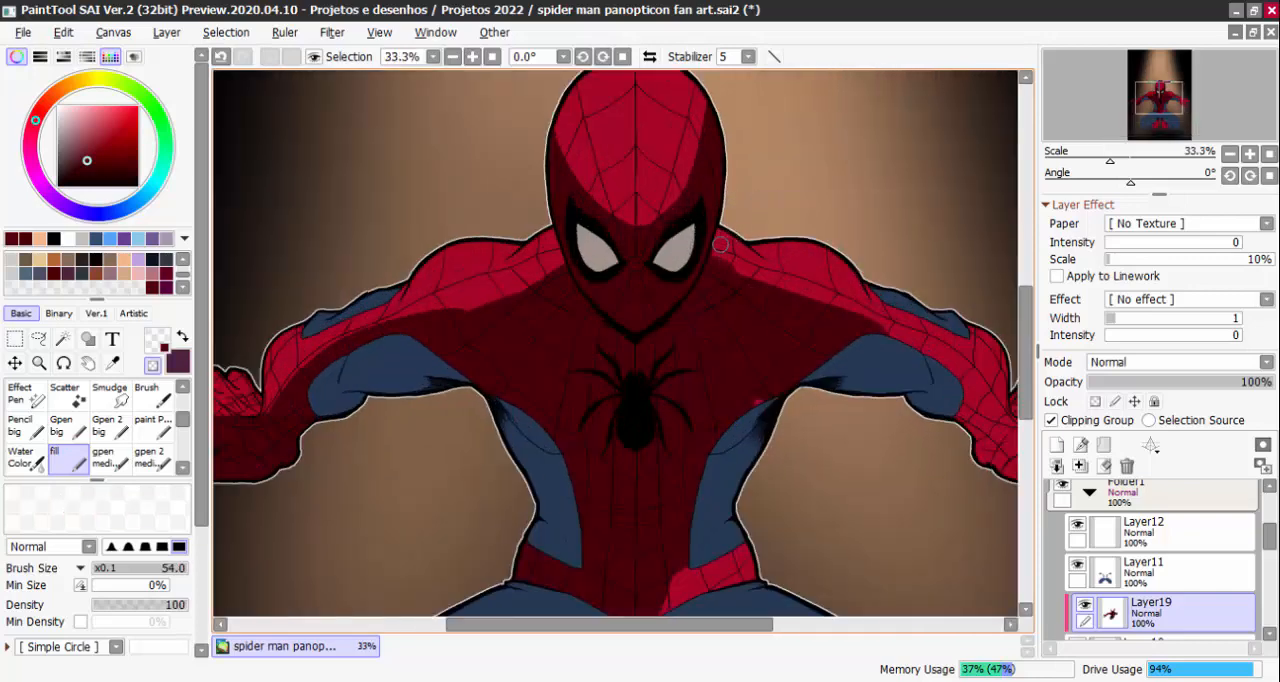
{"action": "key", "text": "minus"}
Paint dark red shadow along the underside of the right-hand arm and glove with the fill brush at size 131
{"action": "scroll", "coordinate": [872, 361], "scroll_direction": "down", "scroll_amount": 2}
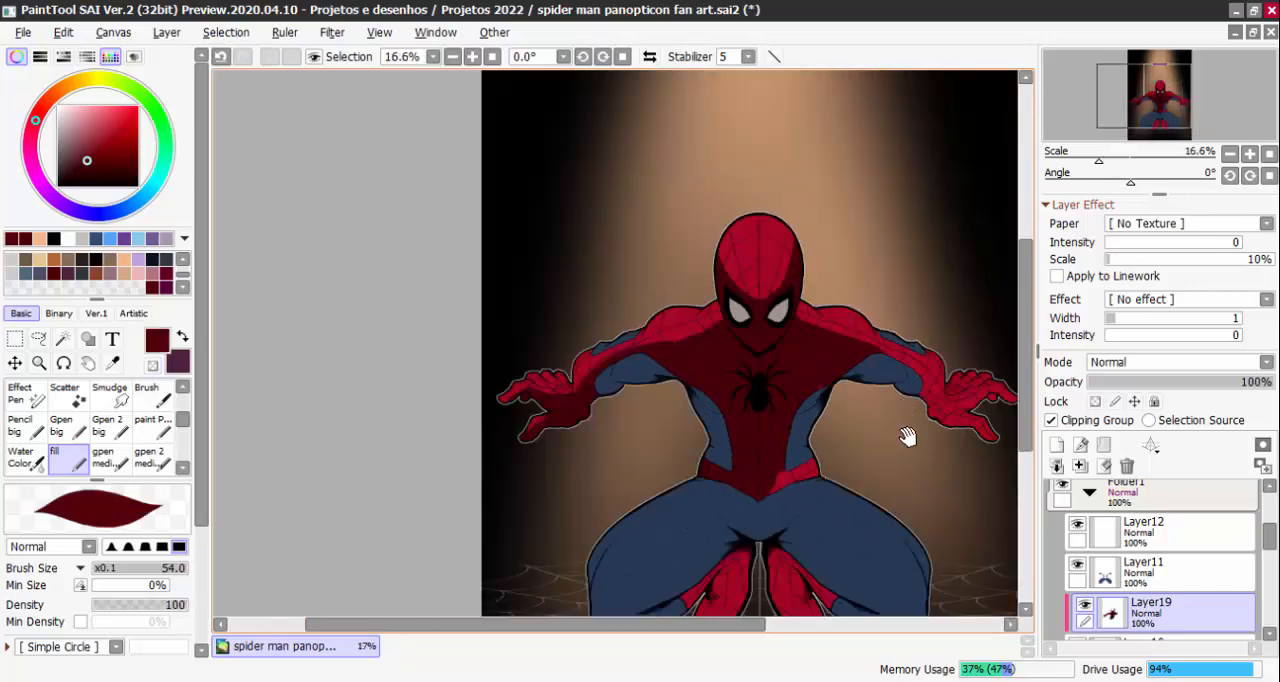
{"action": "left_click_drag", "start_coordinate": [908, 437], "coordinate": [854, 424]}
{"action": "scroll", "coordinate": [854, 424], "scroll_direction": "up", "scroll_amount": 1}
{"action": "mouse_move", "coordinate": [812, 336]}
{"action": "left_mouse_down"}
{"action": "mouse_move", "coordinate": [877, 352]}
{"action": "mouse_move", "coordinate": [887, 378]}
{"action": "mouse_move", "coordinate": [882, 356]}
{"action": "mouse_move", "coordinate": [919, 384]}
{"action": "mouse_move", "coordinate": [962, 375]}
{"action": "left_mouse_up"}
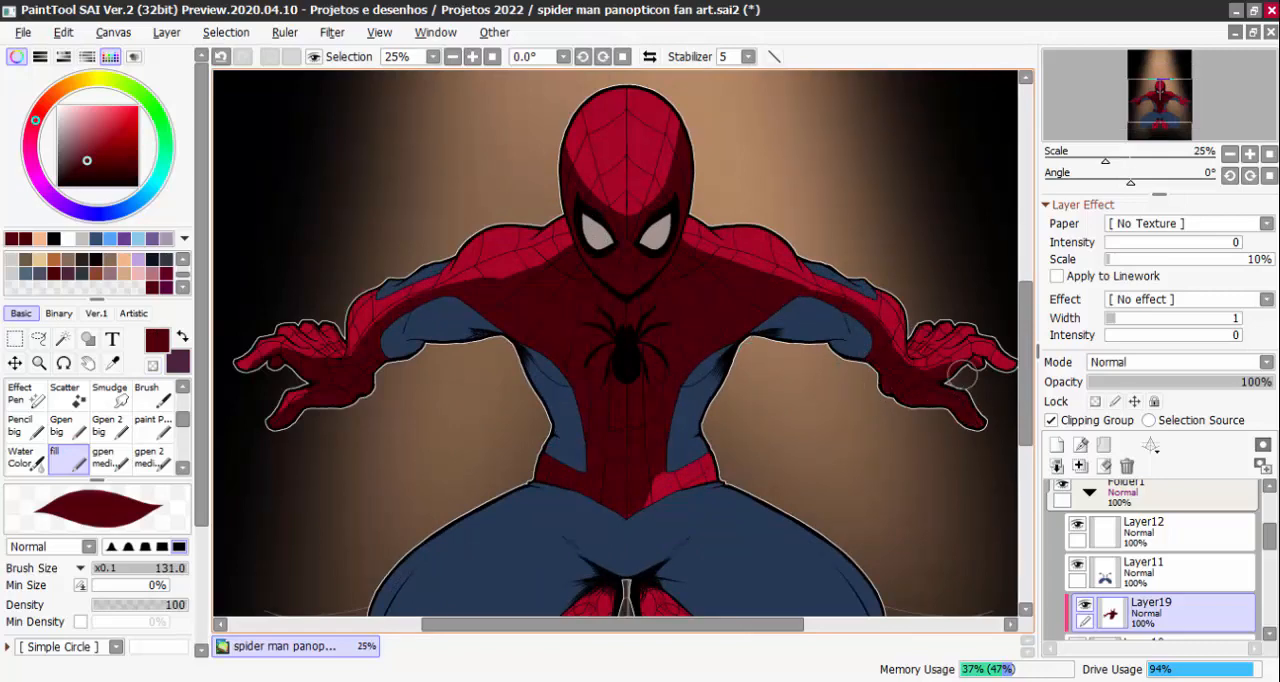
Shade the remaining bright part of the belt and cover both red boots in dark red, enlarging the brush to size 250 for the boots
{"action": "scroll", "coordinate": [891, 446], "scroll_direction": "down", "scroll_amount": 1}
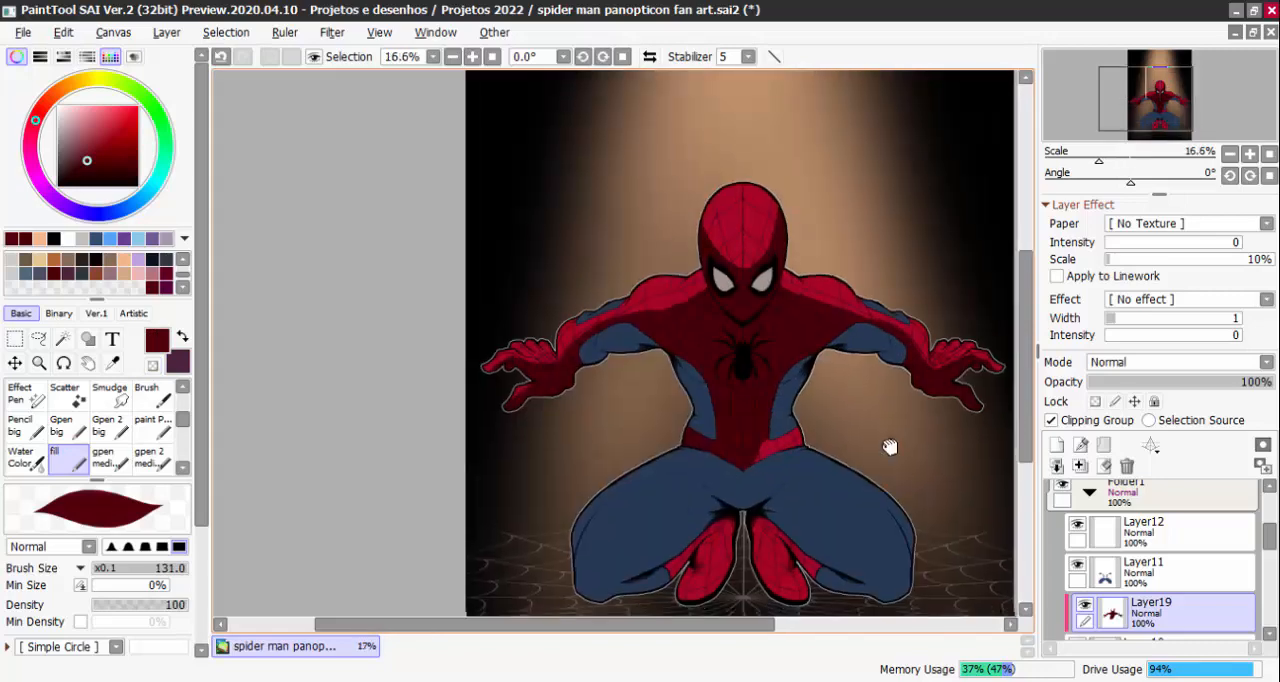
{"action": "scroll", "coordinate": [686, 334], "scroll_direction": "up", "scroll_amount": 1}
{"action": "scroll", "coordinate": [763, 307], "scroll_direction": "down", "scroll_amount": 1}
{"action": "scroll", "coordinate": [755, 334], "scroll_direction": "up", "scroll_amount": 1}
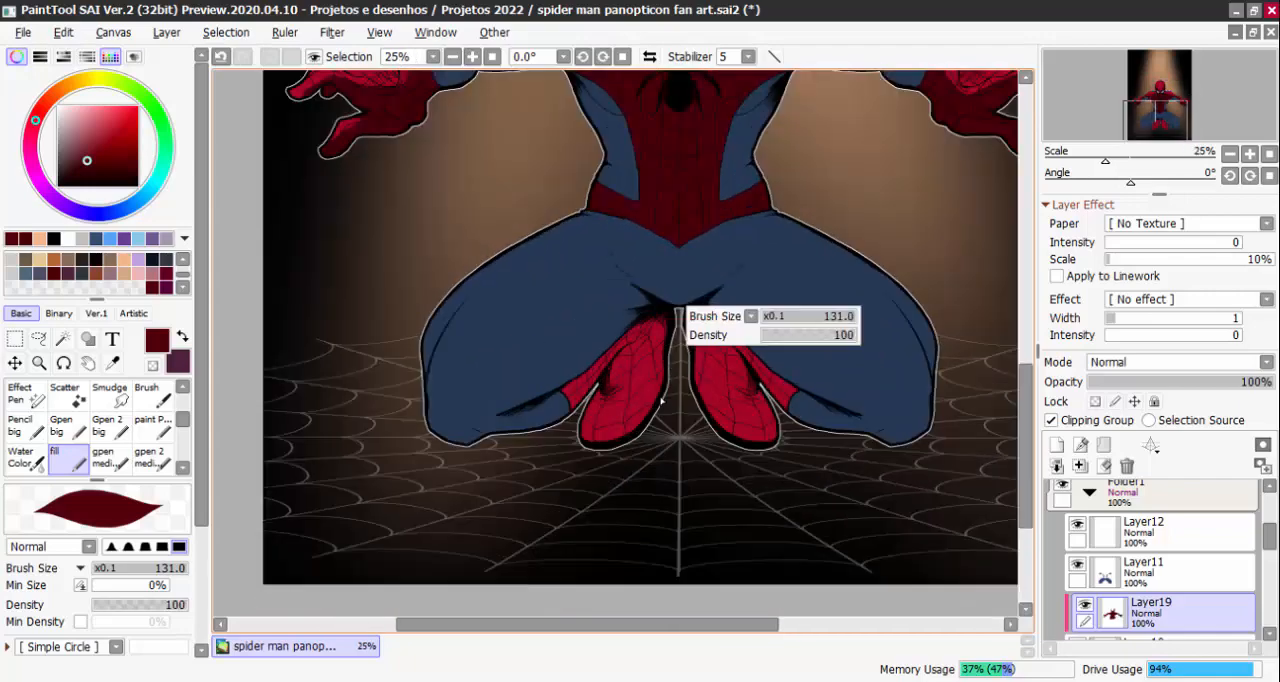
{"action": "left_click_drag", "start_coordinate": [628, 398], "coordinate": [656, 396]}
{"action": "mouse_move", "coordinate": [627, 396]}
{"action": "left_mouse_down"}
{"action": "mouse_move", "coordinate": [559, 427]}
{"action": "mouse_move", "coordinate": [634, 421]}
{"action": "mouse_move", "coordinate": [740, 338]}
{"action": "mouse_move", "coordinate": [768, 409]}
{"action": "mouse_move", "coordinate": [690, 327]}
{"action": "left_mouse_up"}
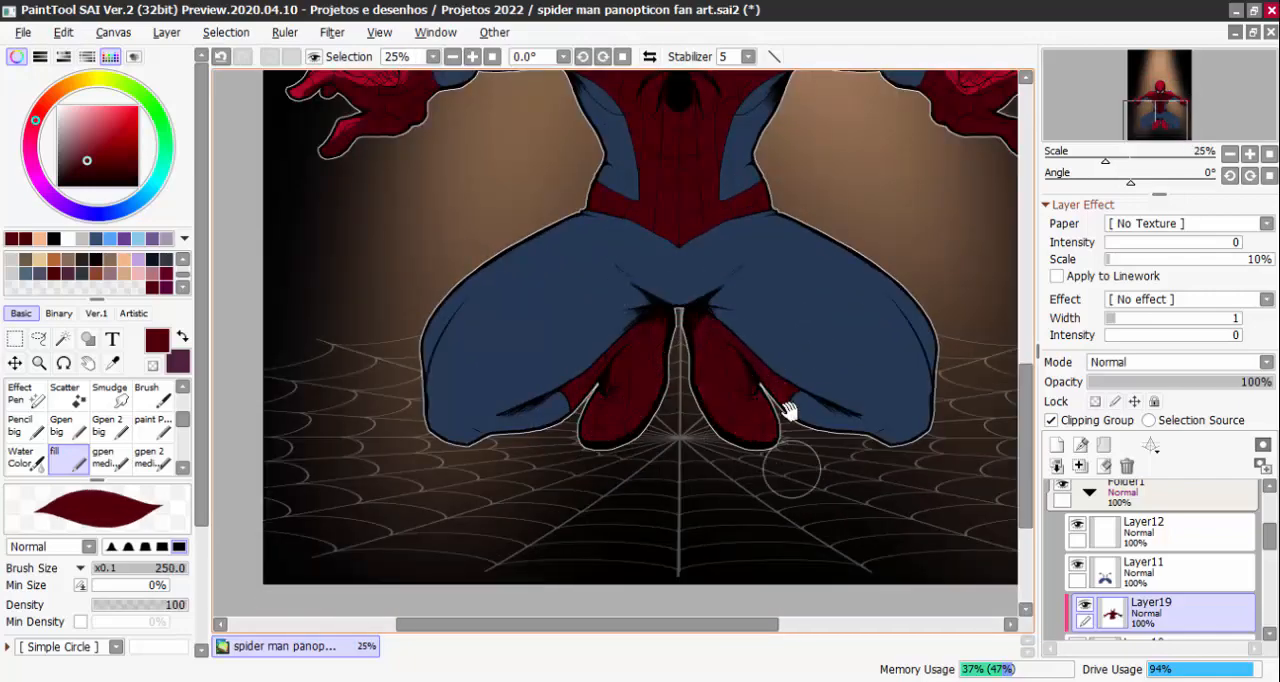
Paint a pointed dark red shadow below the collarbone line on the left-hand shoulder at brush size 25
{"action": "left_click_drag", "start_coordinate": [778, 206], "coordinate": [783, 426]}
{"action": "scroll", "coordinate": [765, 422], "scroll_direction": "up", "scroll_amount": 1}
{"action": "left_click_drag", "start_coordinate": [789, 294], "coordinate": [795, 393]}
{"action": "scroll", "coordinate": [551, 251], "scroll_direction": "up", "scroll_amount": 1}
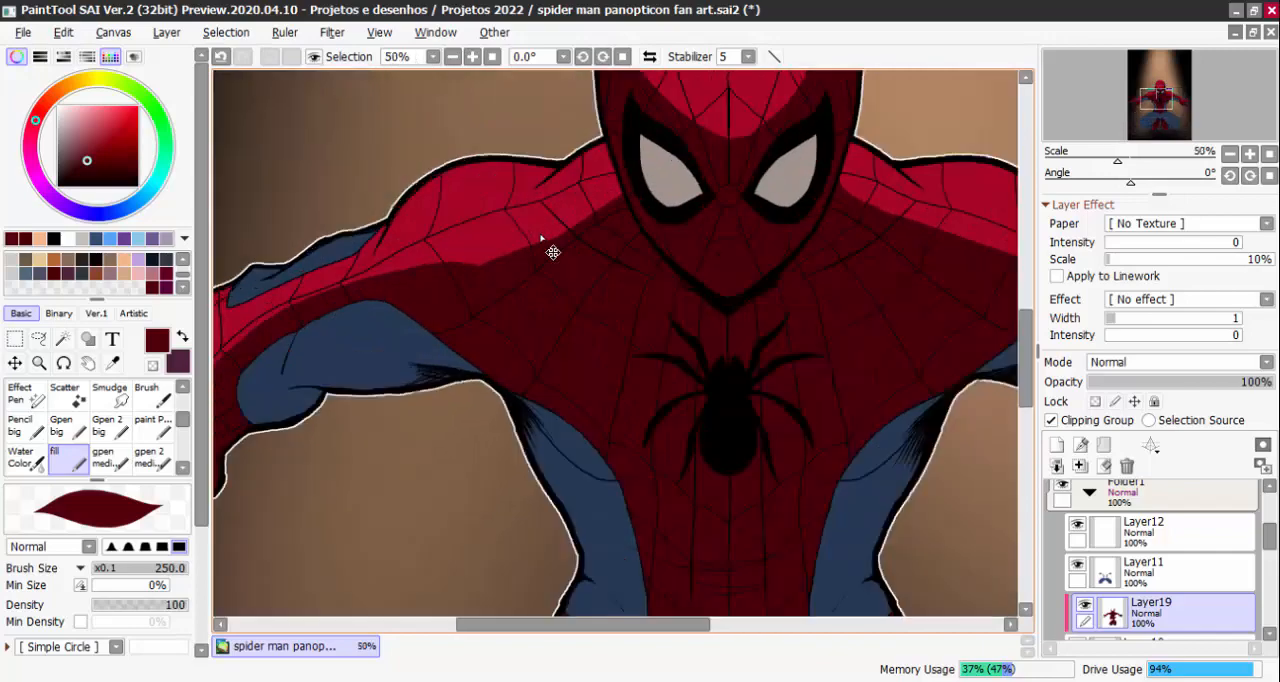
{"action": "mouse_move", "coordinate": [499, 283]}
{"action": "left_mouse_down"}
{"action": "mouse_move", "coordinate": [580, 223]}
{"action": "mouse_move", "coordinate": [595, 271]}
{"action": "mouse_move", "coordinate": [616, 276]}
{"action": "left_mouse_up"}
{"action": "scroll", "coordinate": [530, 275], "scroll_direction": "down", "scroll_amount": 1}
{"action": "scroll", "coordinate": [506, 268], "scroll_direction": "up", "scroll_amount": 1}
{"action": "scroll", "coordinate": [591, 217], "scroll_direction": "up", "scroll_amount": 1}
{"action": "left_click_drag", "start_coordinate": [572, 255], "coordinate": [586, 268]}
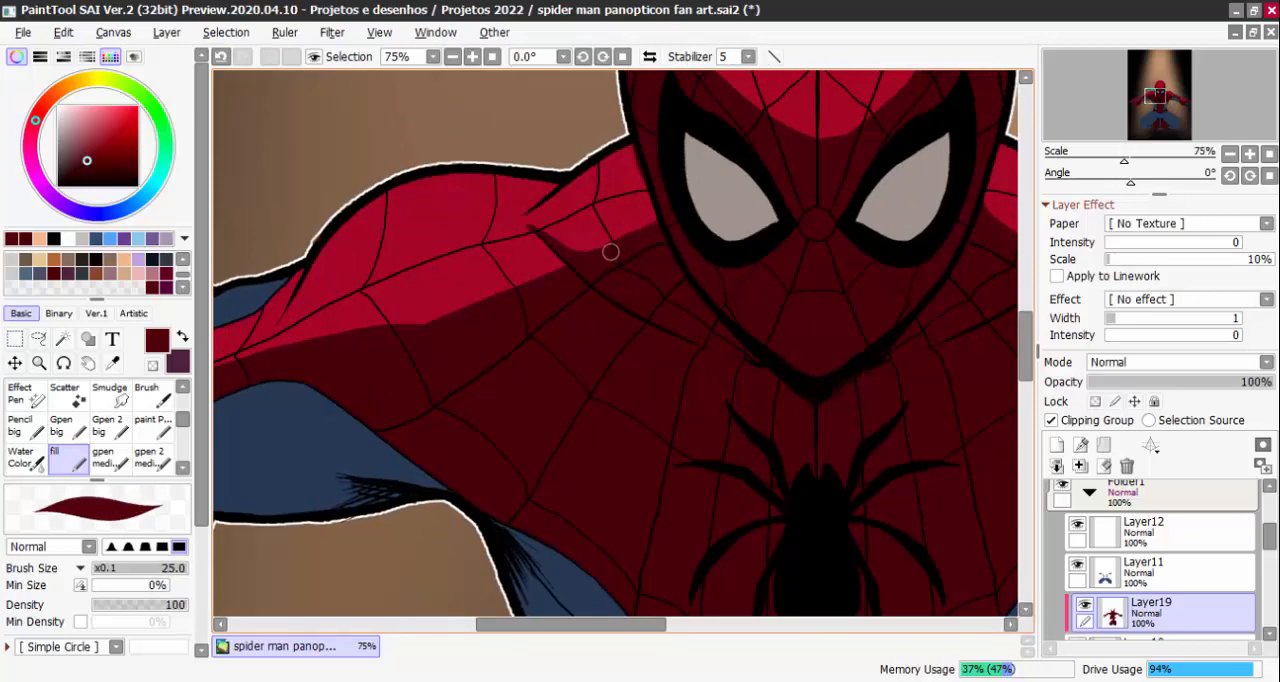
Clean up the shadow edges on the shoulders beside the mask, alternating transparent colour and dark red at brush size 25
{"action": "key", "text": "e"}
{"action": "left_click_drag", "start_coordinate": [1003, 266], "coordinate": [840, 329]}
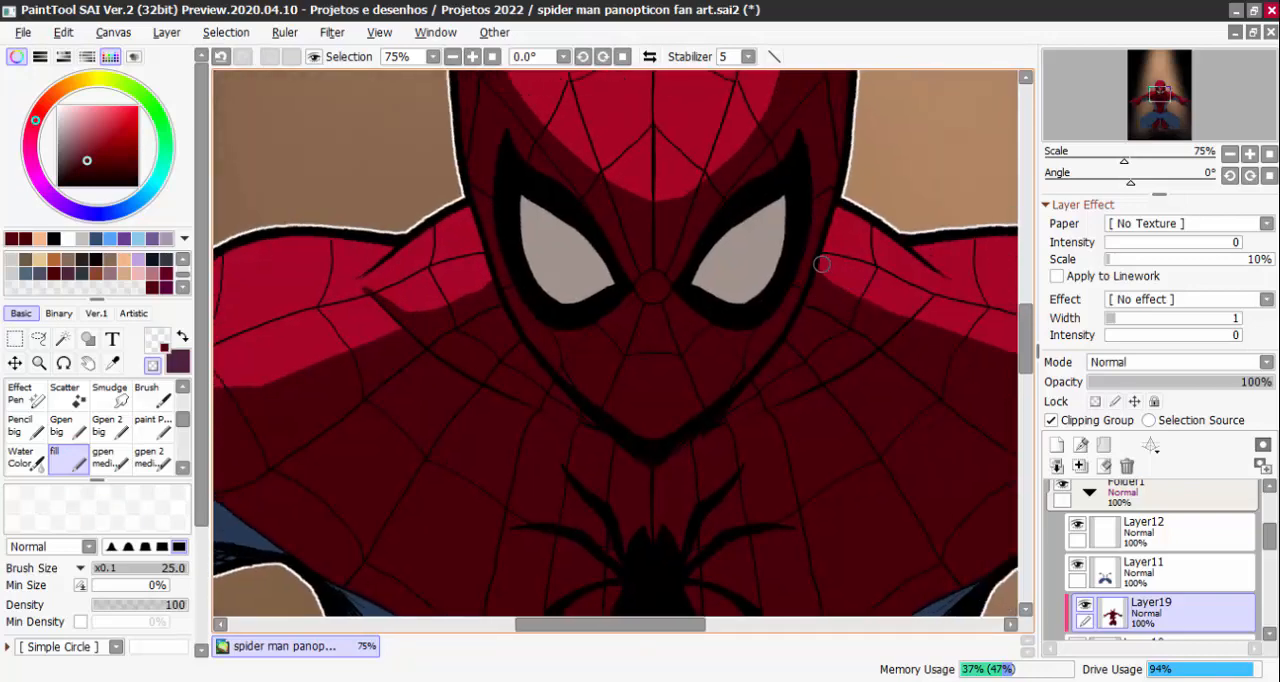
{"action": "key", "text": "e"}
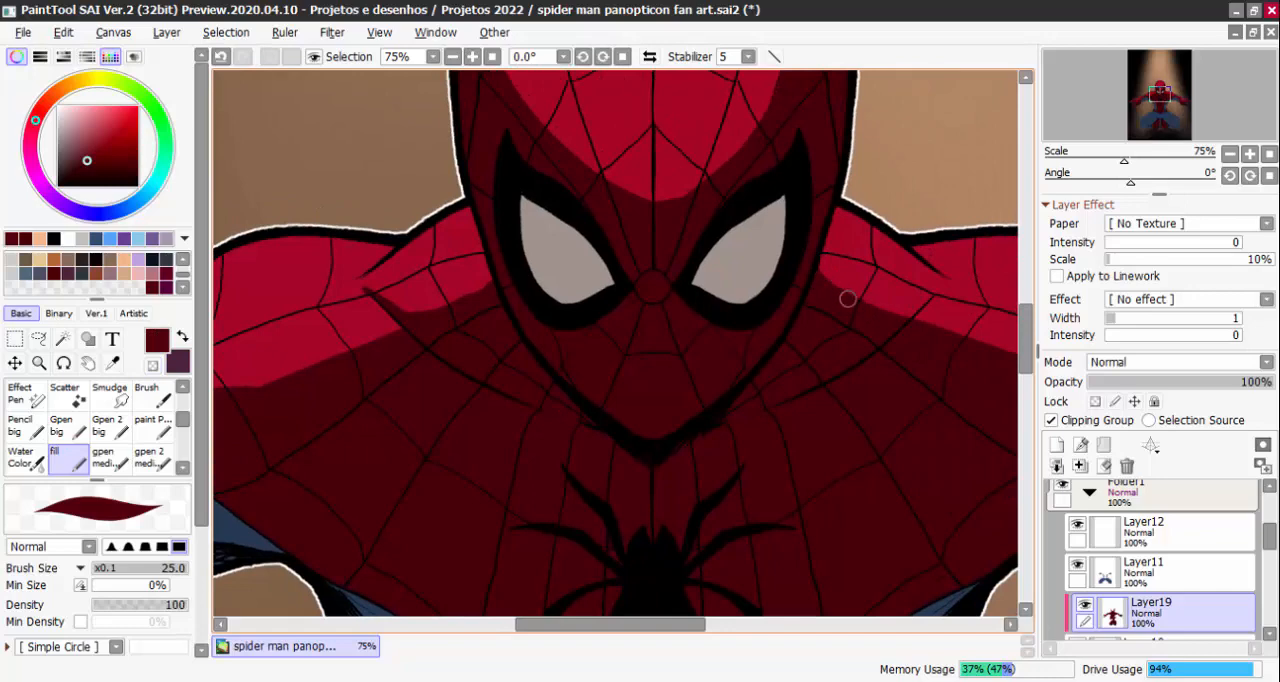
{"action": "key", "text": "minus"}
{"action": "key", "text": "minus"}
{"action": "key", "text": "minus"}
{"action": "key", "text": "minus"}
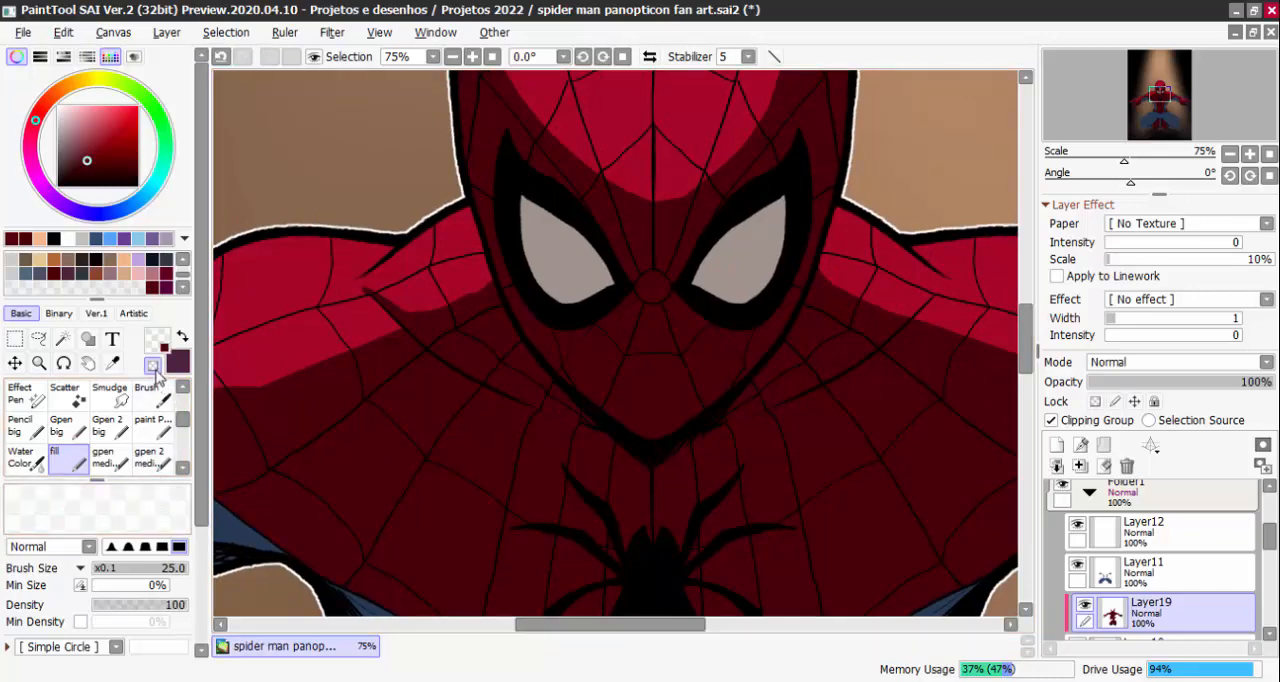
{"action": "left_click", "coordinate": [153, 365]}
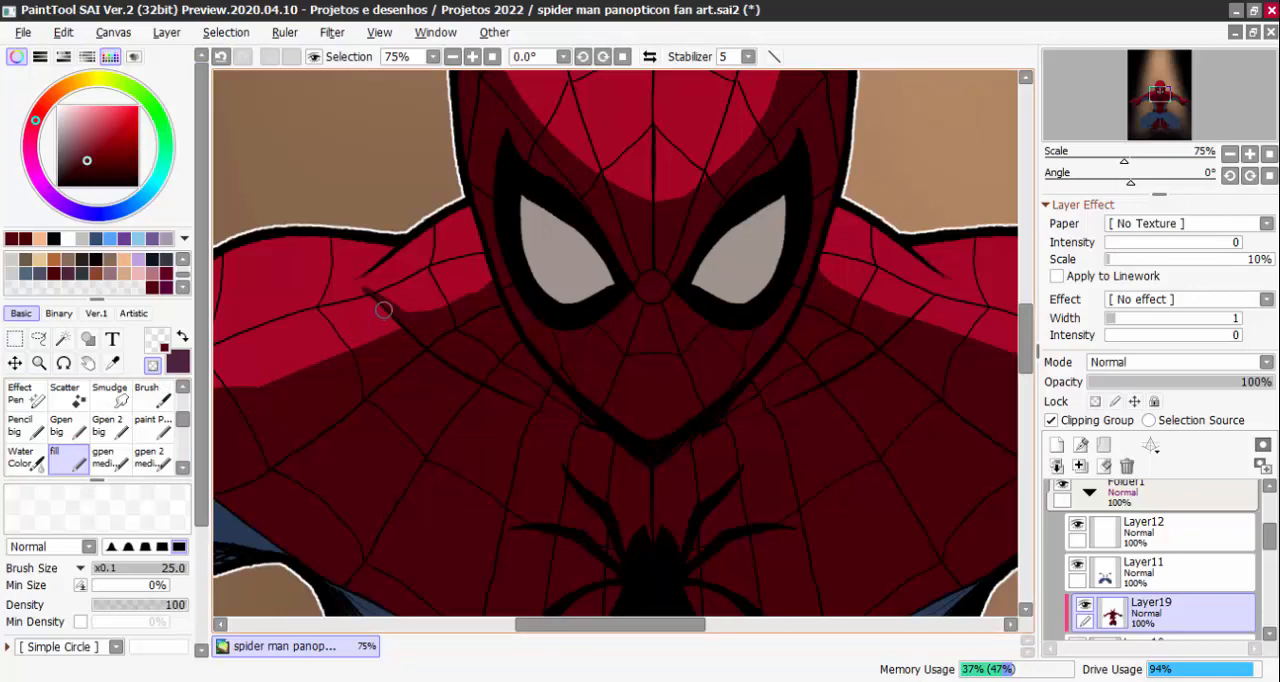
{"action": "left_click", "coordinate": [155, 369]}
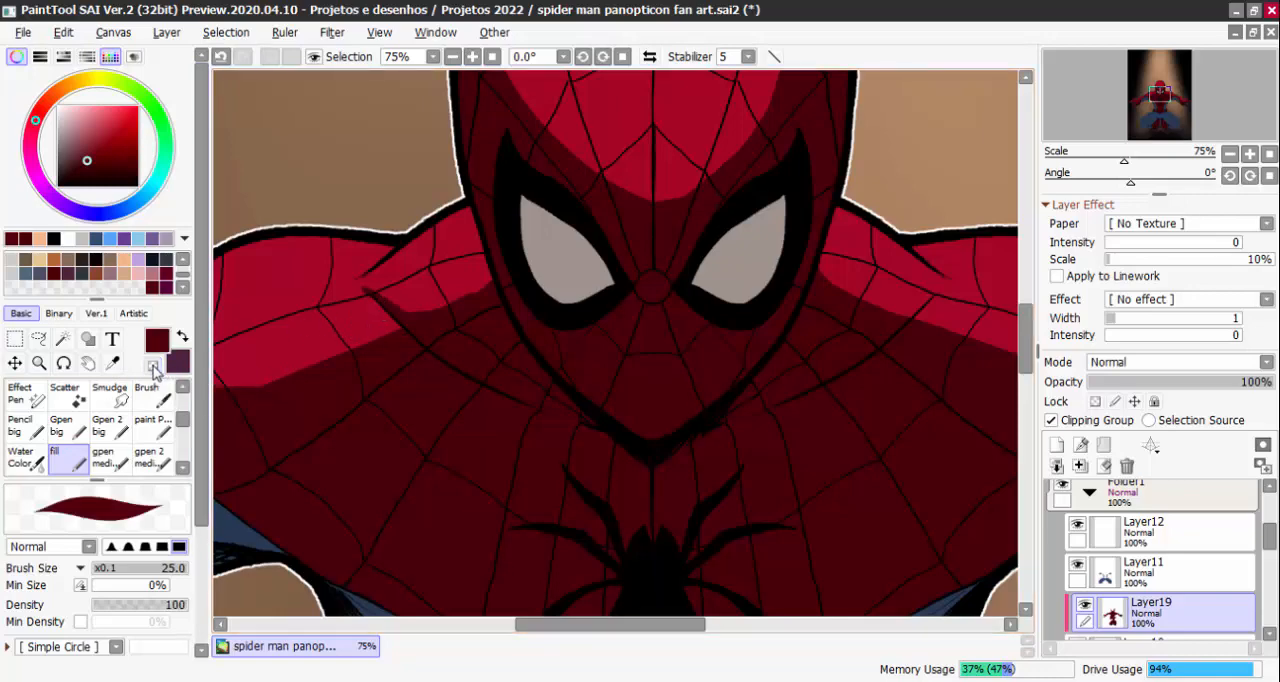
{"action": "left_click", "coordinate": [154, 370]}
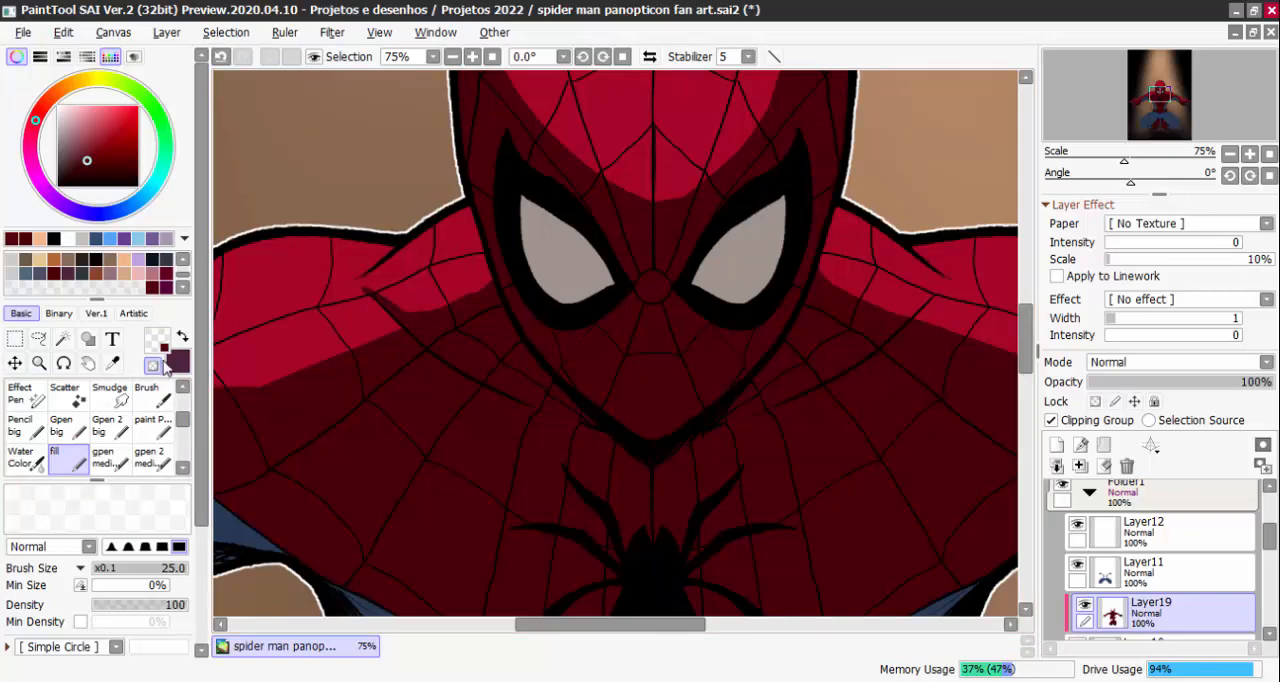
Add a matching pointed dark red shadow below the collarbone line on the right-hand shoulder
{"action": "left_click_drag", "start_coordinate": [940, 307], "coordinate": [780, 309]}
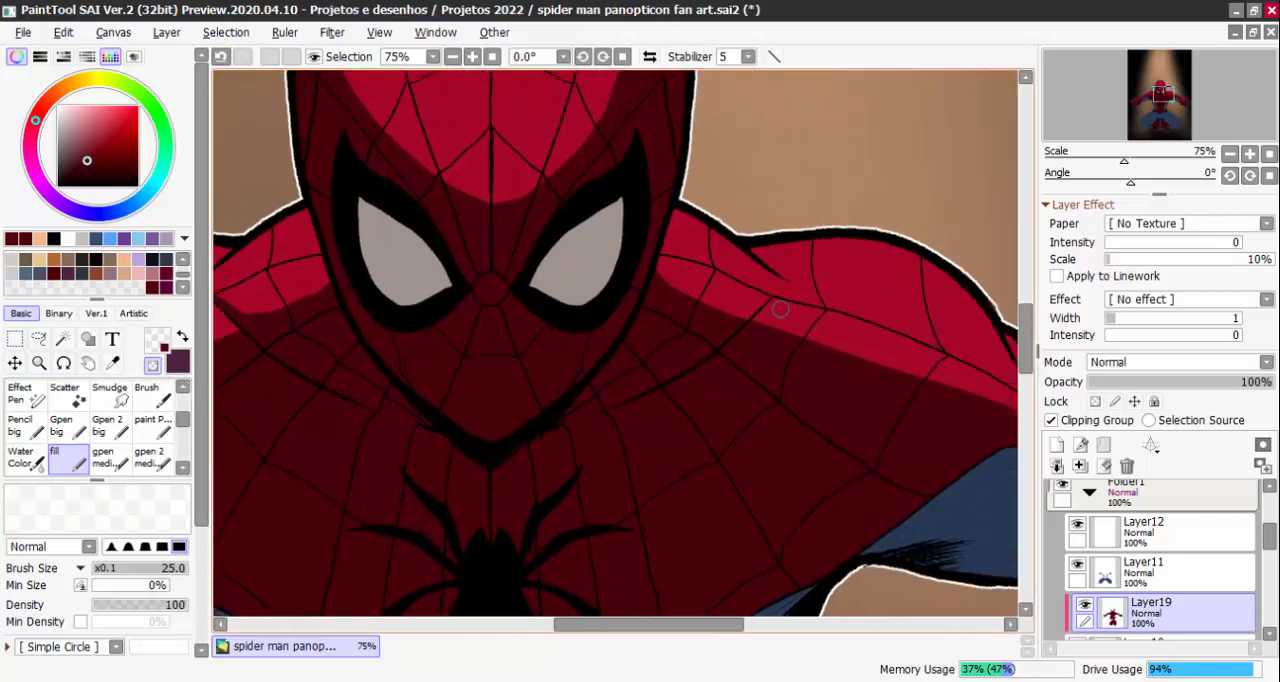
{"action": "key", "text": "minus"}
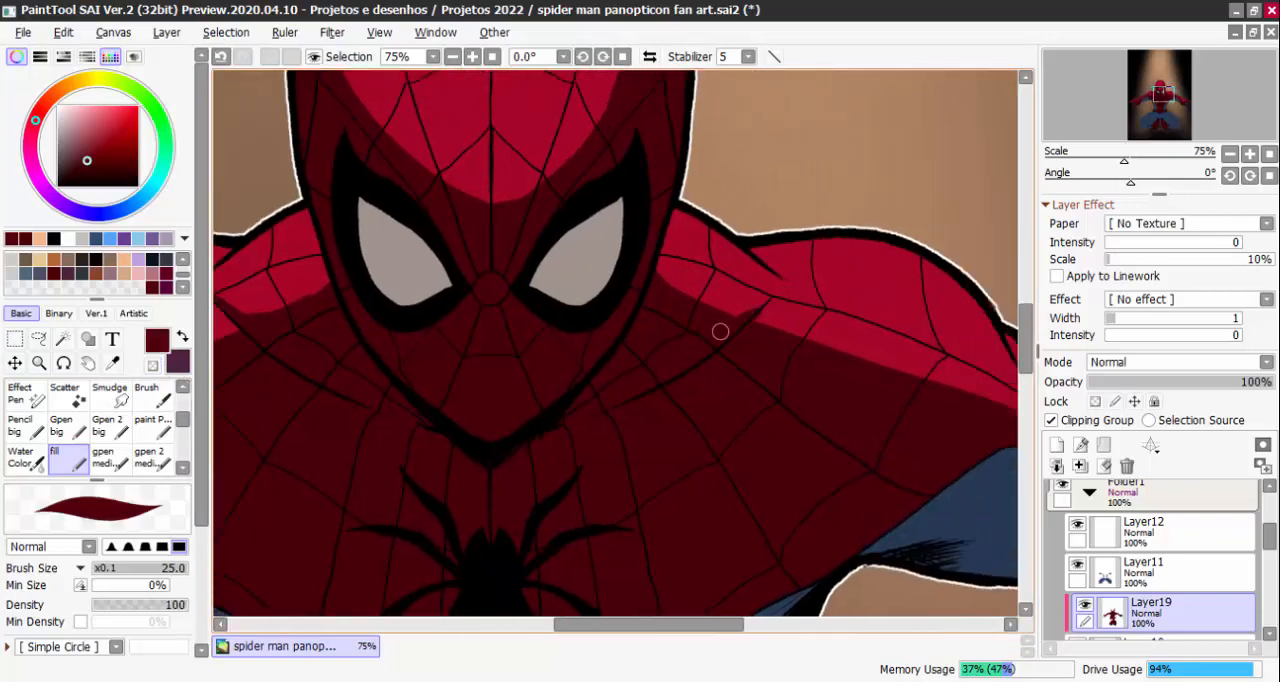
{"action": "scroll", "coordinate": [762, 302], "scroll_direction": "down", "scroll_amount": 5}
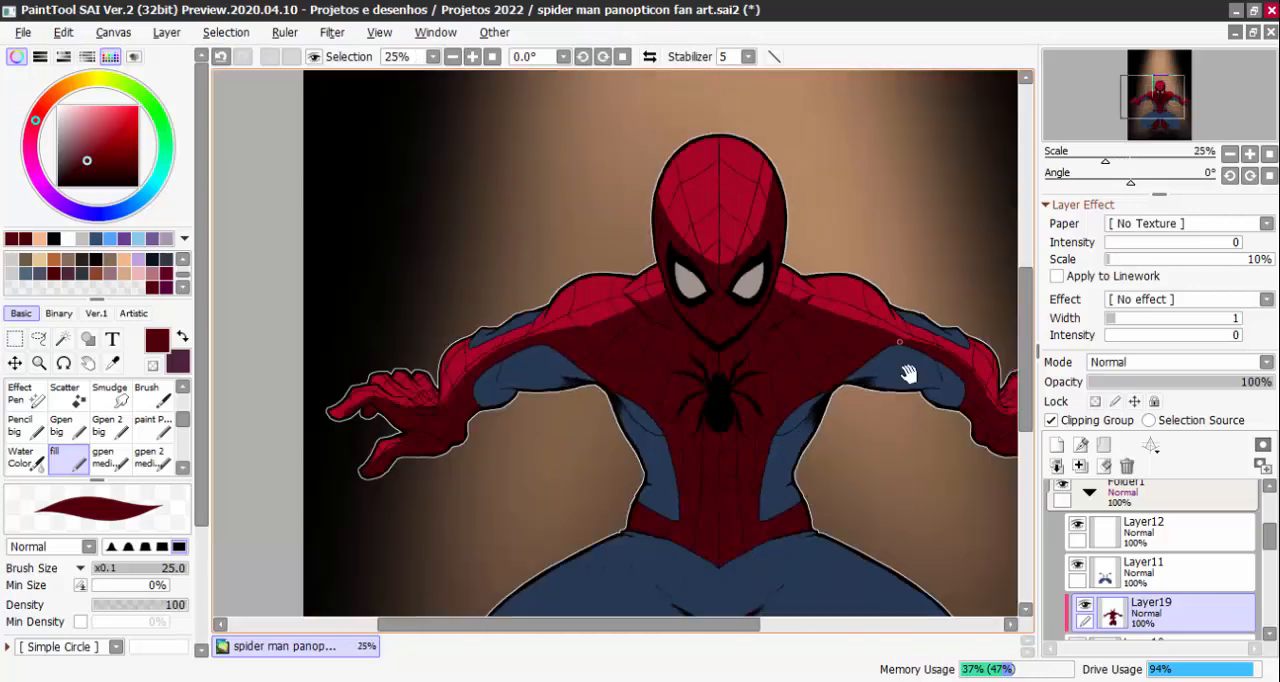
Paint a dark red shadow in the crease between the left-hand shoulder and upper arm and trim its edge with transparent colour
{"action": "scroll", "coordinate": [757, 292], "scroll_direction": "up", "scroll_amount": 4}
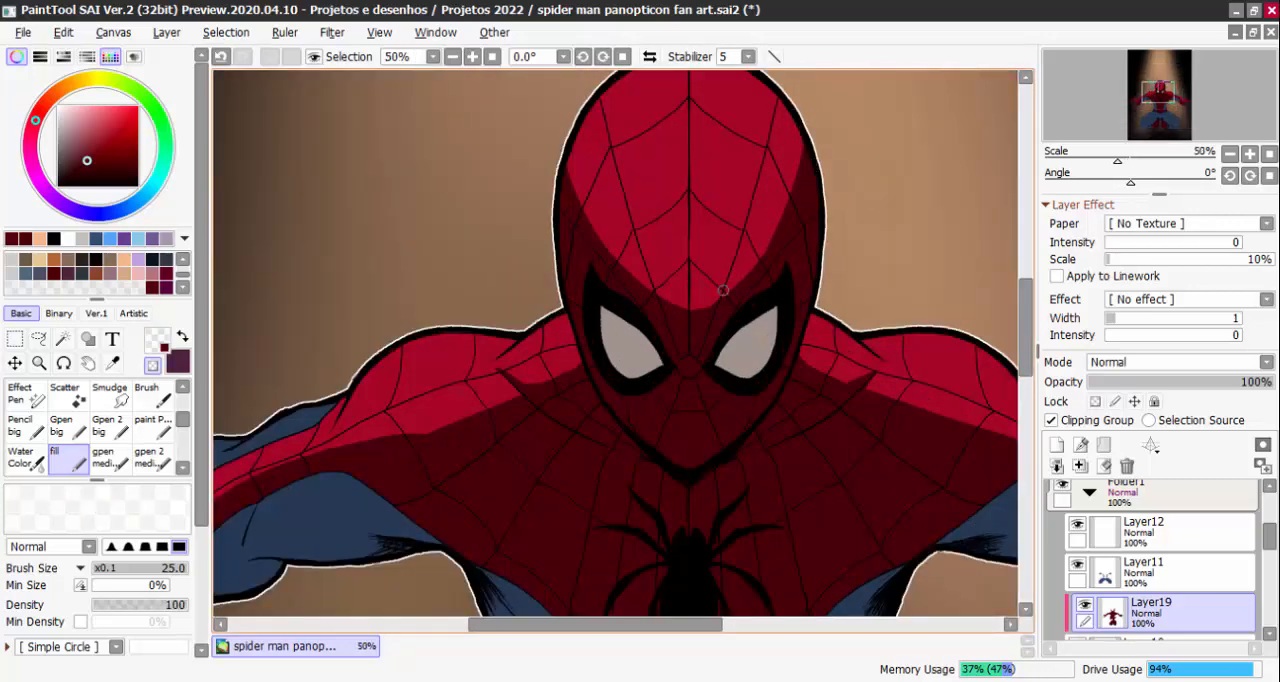
{"action": "scroll", "coordinate": [731, 296], "scroll_direction": "up", "scroll_amount": 1}
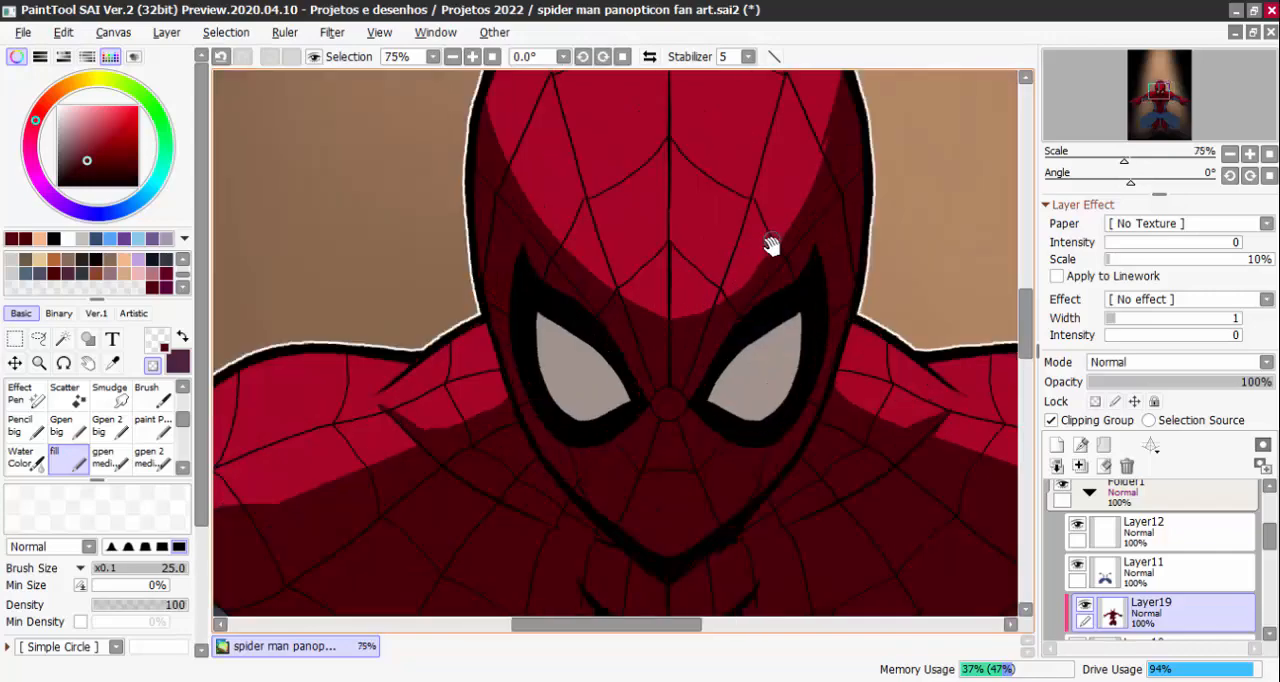
{"action": "mouse_move", "coordinate": [770, 245]}
{"action": "left_mouse_down"}
{"action": "mouse_move", "coordinate": [677, 350]}
{"action": "mouse_move", "coordinate": [750, 270]}
{"action": "mouse_move", "coordinate": [677, 275]}
{"action": "left_mouse_up"}
{"action": "scroll", "coordinate": [747, 175], "scroll_direction": "down", "scroll_amount": 1}
{"action": "scroll", "coordinate": [757, 189], "scroll_direction": "down", "scroll_amount": 1}
{"action": "scroll", "coordinate": [545, 292], "scroll_direction": "up", "scroll_amount": 1}
{"action": "scroll", "coordinate": [552, 252], "scroll_direction": "up", "scroll_amount": 1}
{"action": "key", "text": "minus"}
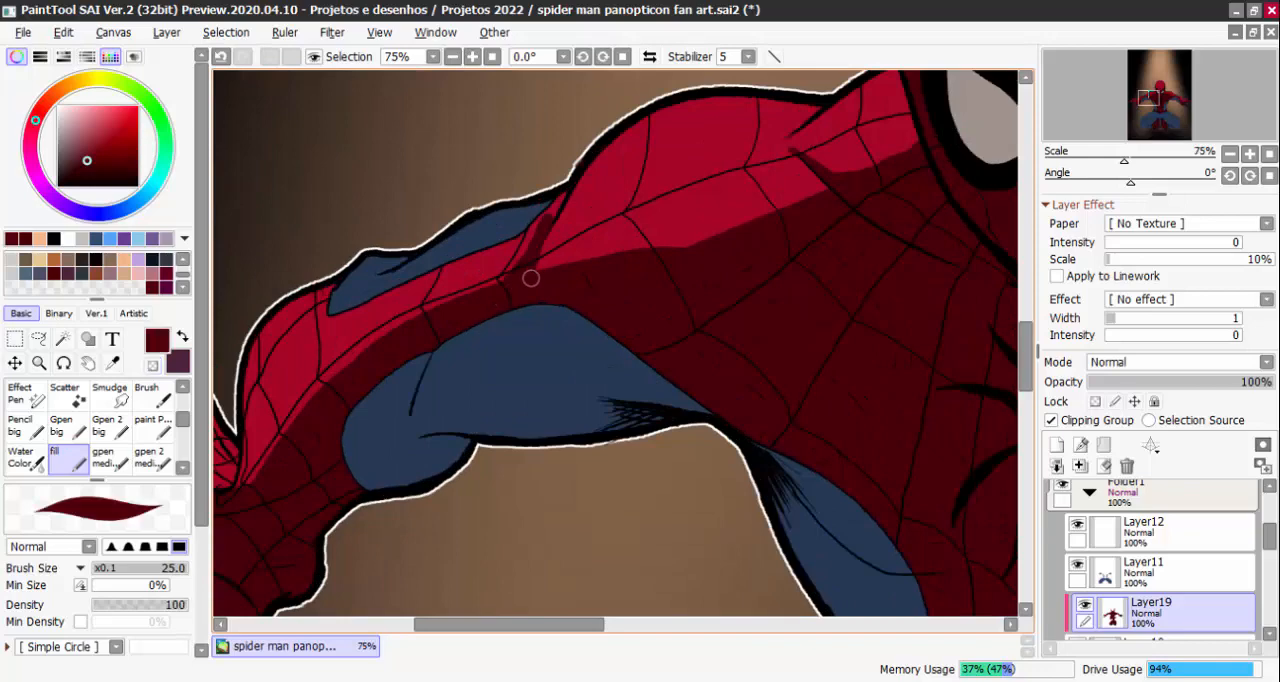
{"action": "key", "text": "minus"}
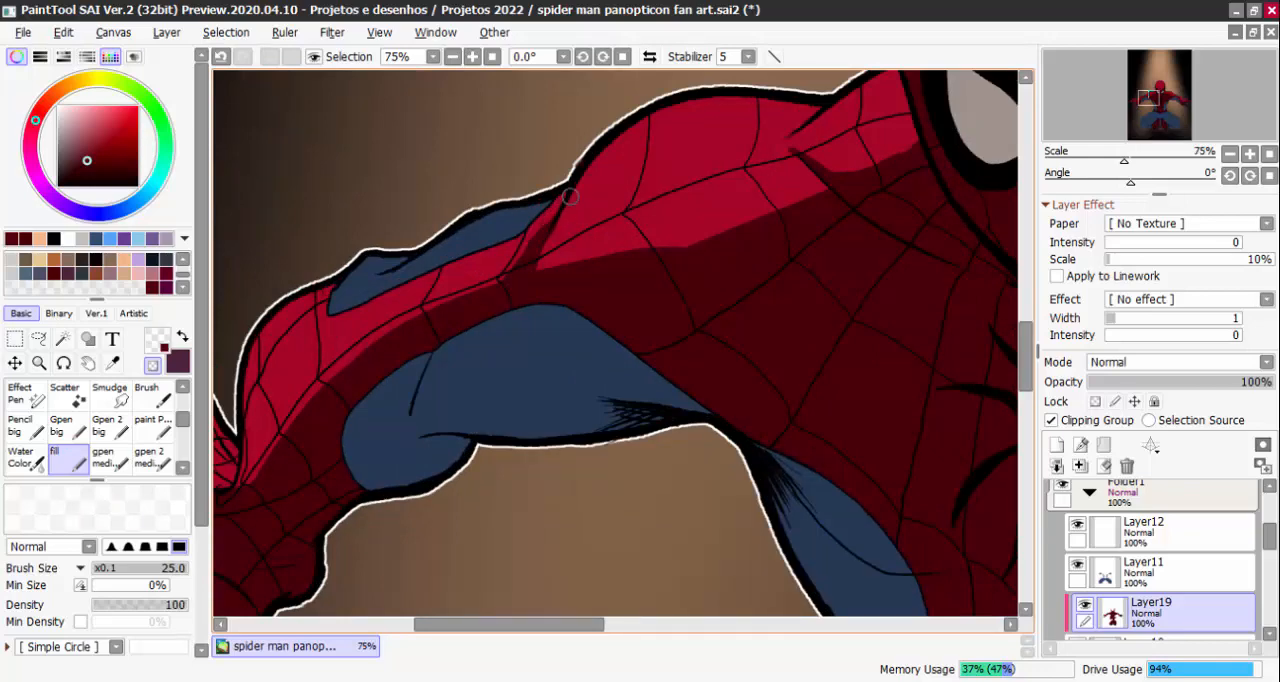
Shade the palm creases of the left-hand glove in dark red at brush size 29
{"action": "scroll", "coordinate": [722, 400], "scroll_direction": "down", "scroll_amount": 1}
{"action": "mouse_move", "coordinate": [728, 404]}
{"action": "left_mouse_down"}
{"action": "mouse_move", "coordinate": [849, 337]}
{"action": "mouse_move", "coordinate": [866, 292]}
{"action": "left_mouse_up"}
{"action": "scroll", "coordinate": [652, 314], "scroll_direction": "up", "scroll_amount": 1}
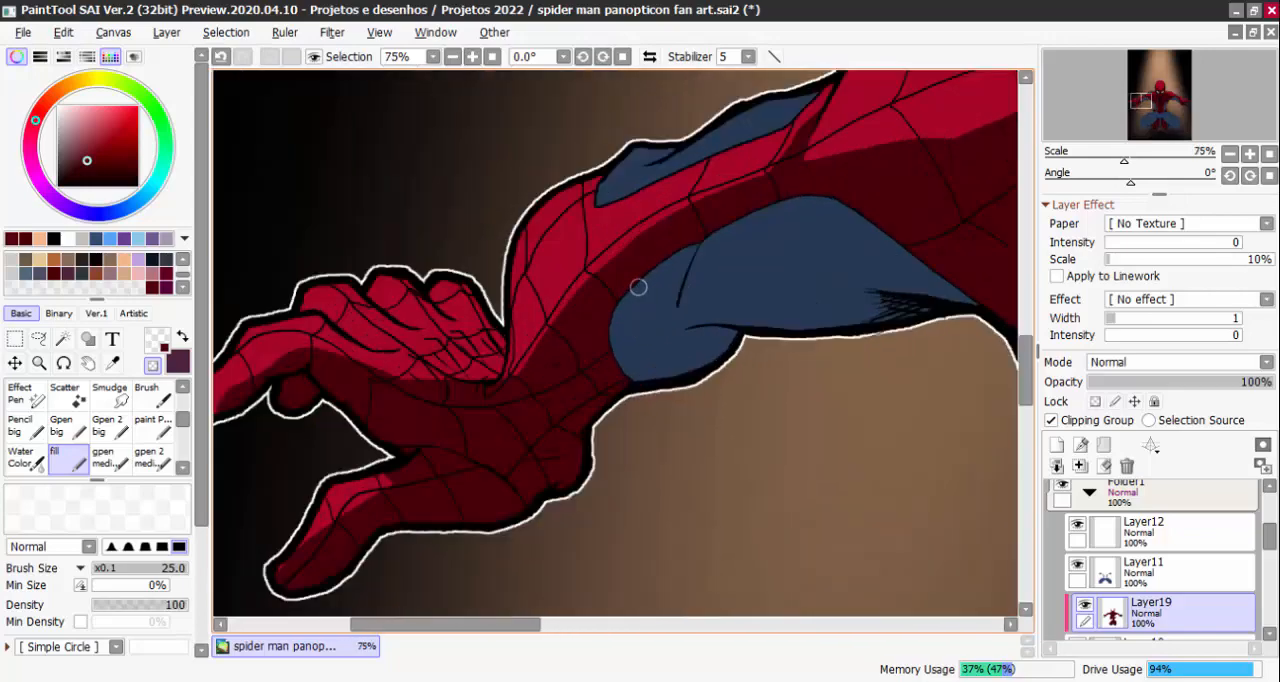
{"action": "key", "text": "minus"}
{"action": "mouse_move", "coordinate": [572, 347]}
{"action": "left_mouse_down"}
{"action": "mouse_move", "coordinate": [606, 311]}
{"action": "mouse_move", "coordinate": [735, 306]}
{"action": "left_mouse_up"}
{"action": "scroll", "coordinate": [600, 300], "scroll_direction": "up", "scroll_amount": 1}
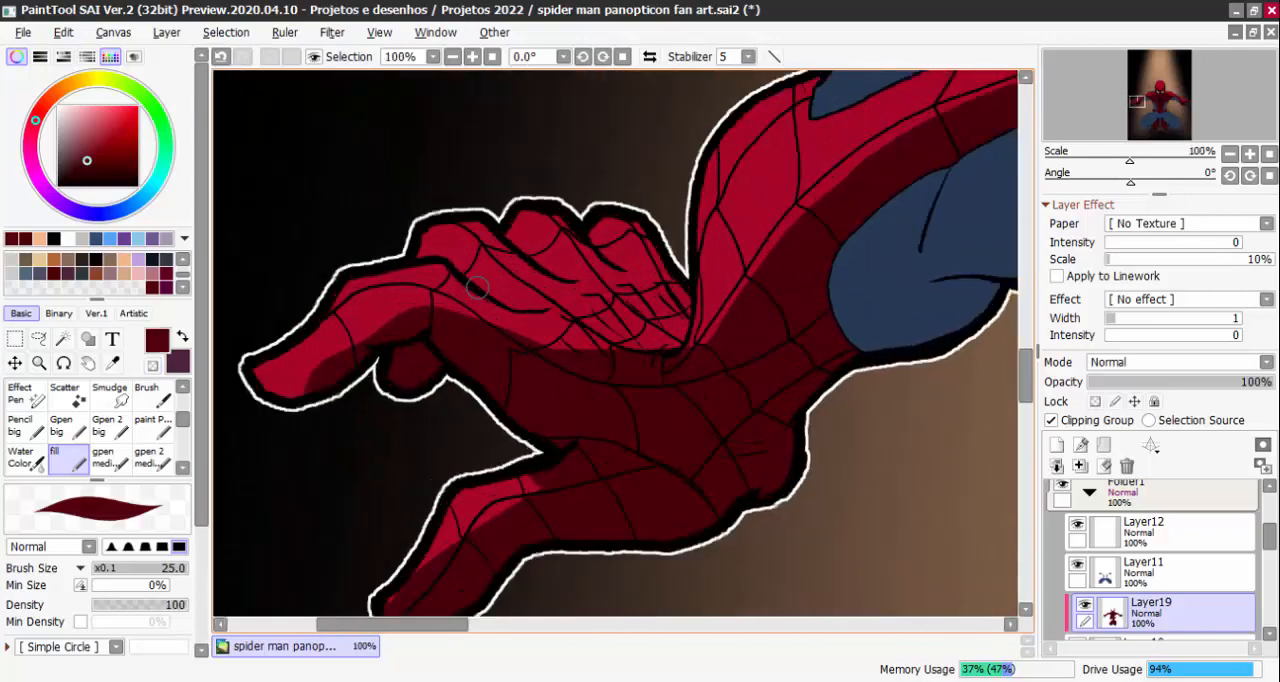
{"action": "key", "text": "minus"}
{"action": "key", "text": "minus"}
{"action": "mouse_move", "coordinate": [321, 365]}
{"action": "left_mouse_down"}
{"action": "mouse_move", "coordinate": [301, 398]}
{"action": "mouse_move", "coordinate": [256, 398]}
{"action": "mouse_move", "coordinate": [325, 366]}
{"action": "left_mouse_up"}
{"action": "mouse_move", "coordinate": [264, 393]}
{"action": "left_mouse_down"}
{"action": "mouse_move", "coordinate": [384, 335]}
{"action": "mouse_move", "coordinate": [363, 356]}
{"action": "mouse_move", "coordinate": [348, 358]}
{"action": "mouse_move", "coordinate": [410, 317]}
{"action": "left_mouse_up"}
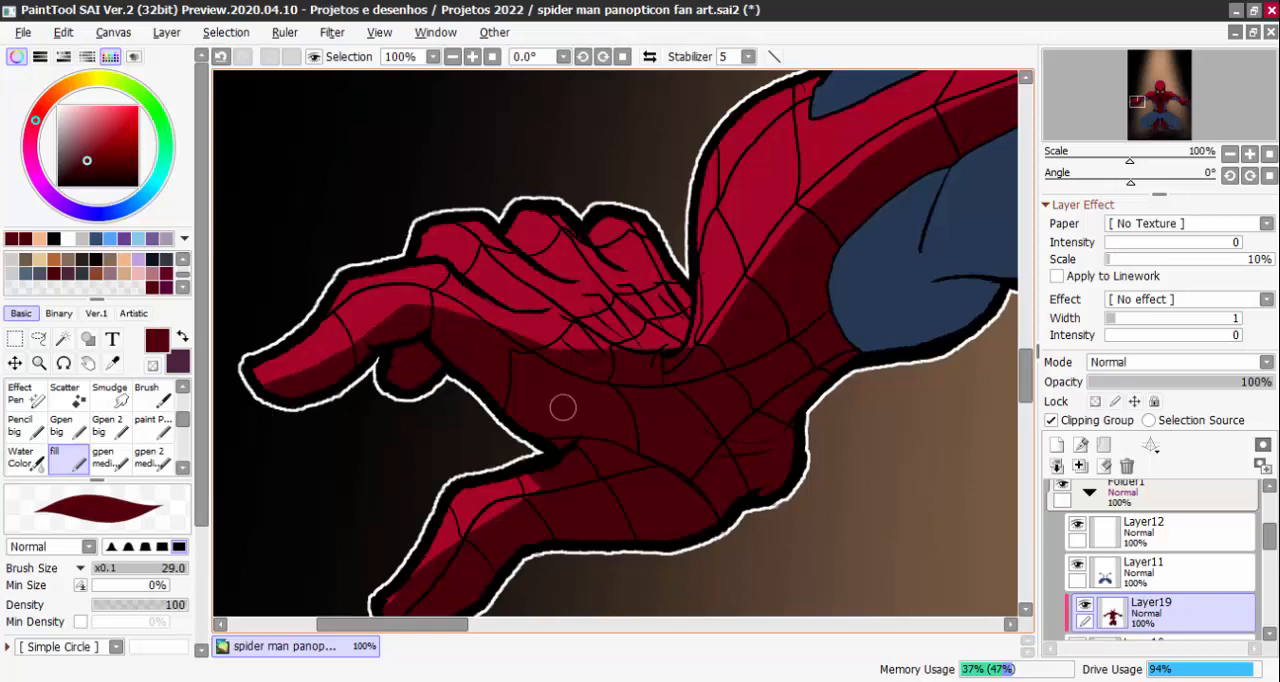
{"action": "left_click_drag", "start_coordinate": [559, 326], "coordinate": [607, 369]}
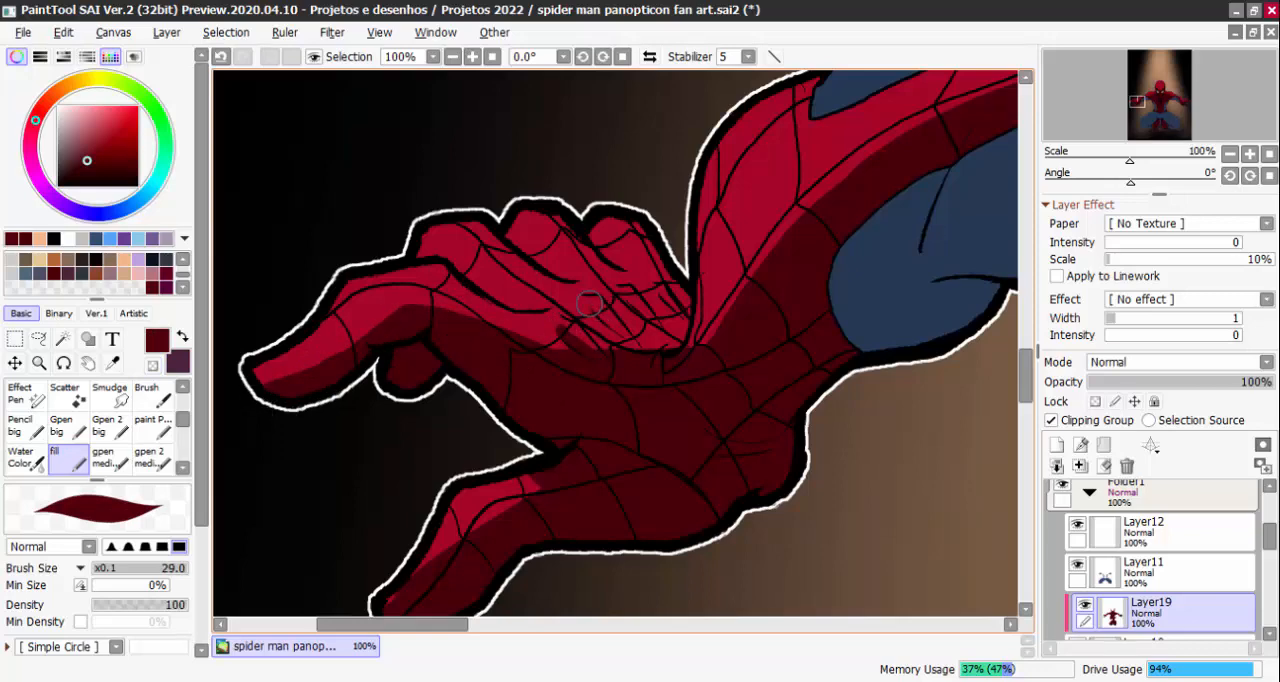
{"action": "left_click_drag", "start_coordinate": [589, 303], "coordinate": [682, 350]}
{"action": "left_click_drag", "start_coordinate": [579, 471], "coordinate": [626, 329]}
Remove shadow along the upper edge of the left-hand glove's thumb with transparent colour to bring out the bright red
{"action": "key", "text": "minus"}
{"action": "left_click_drag", "start_coordinate": [484, 418], "coordinate": [420, 484]}
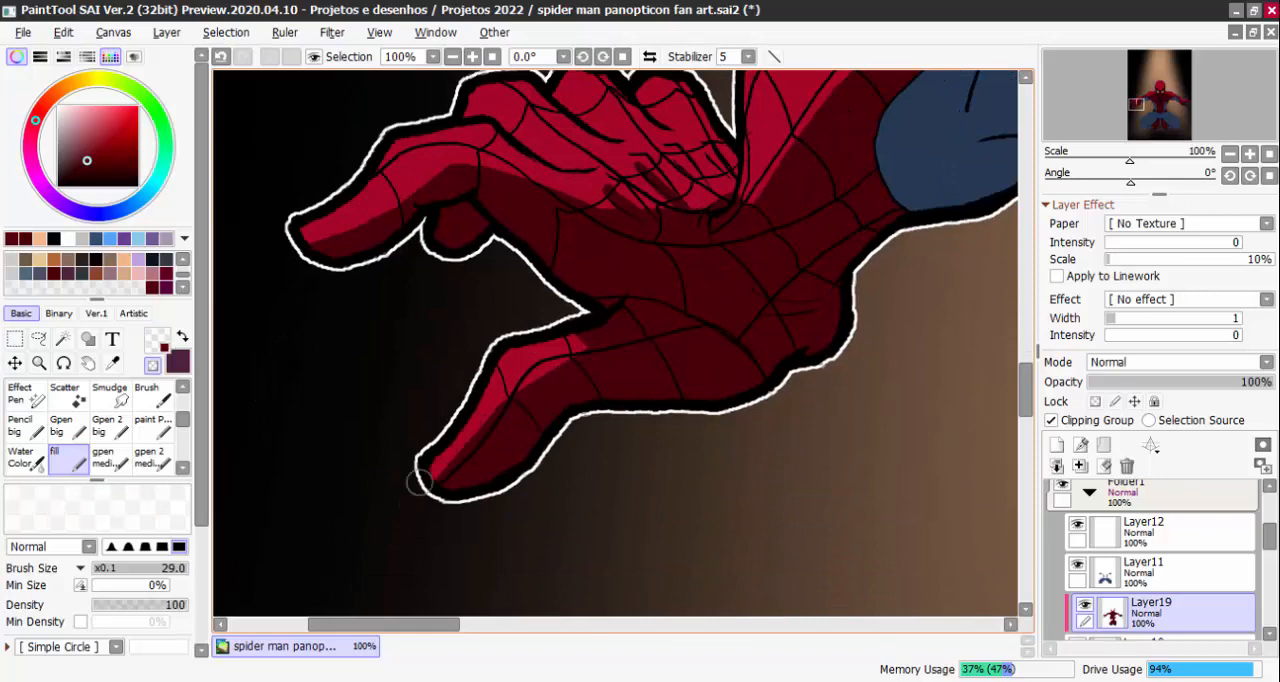
{"action": "left_click_drag", "start_coordinate": [470, 442], "coordinate": [512, 396]}
{"action": "left_click_drag", "start_coordinate": [592, 337], "coordinate": [623, 312]}
{"action": "left_click_drag", "start_coordinate": [657, 271], "coordinate": [611, 470]}
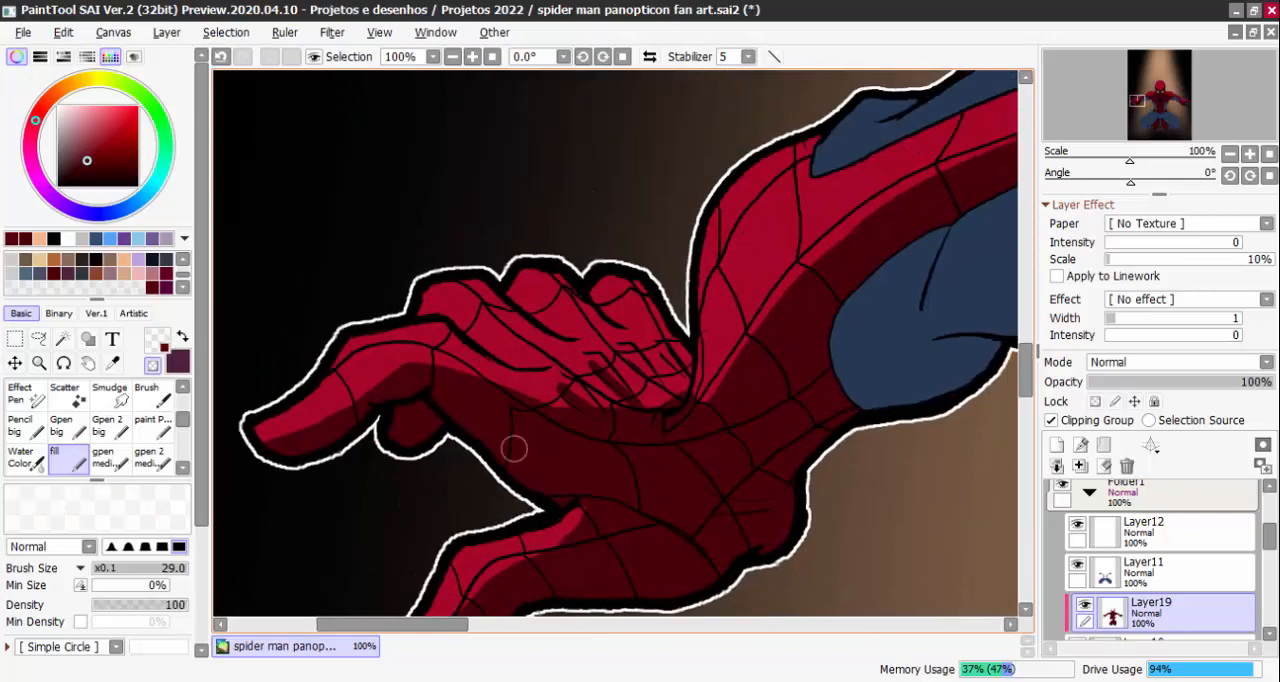
Paint dark red shadows along the undersides of the left-hand glove's upper fingers
{"action": "key", "text": "minus"}
{"action": "mouse_move", "coordinate": [429, 300]}
{"action": "left_mouse_down"}
{"action": "mouse_move", "coordinate": [531, 363]}
{"action": "mouse_move", "coordinate": [566, 318]}
{"action": "mouse_move", "coordinate": [508, 290]}
{"action": "left_mouse_up"}
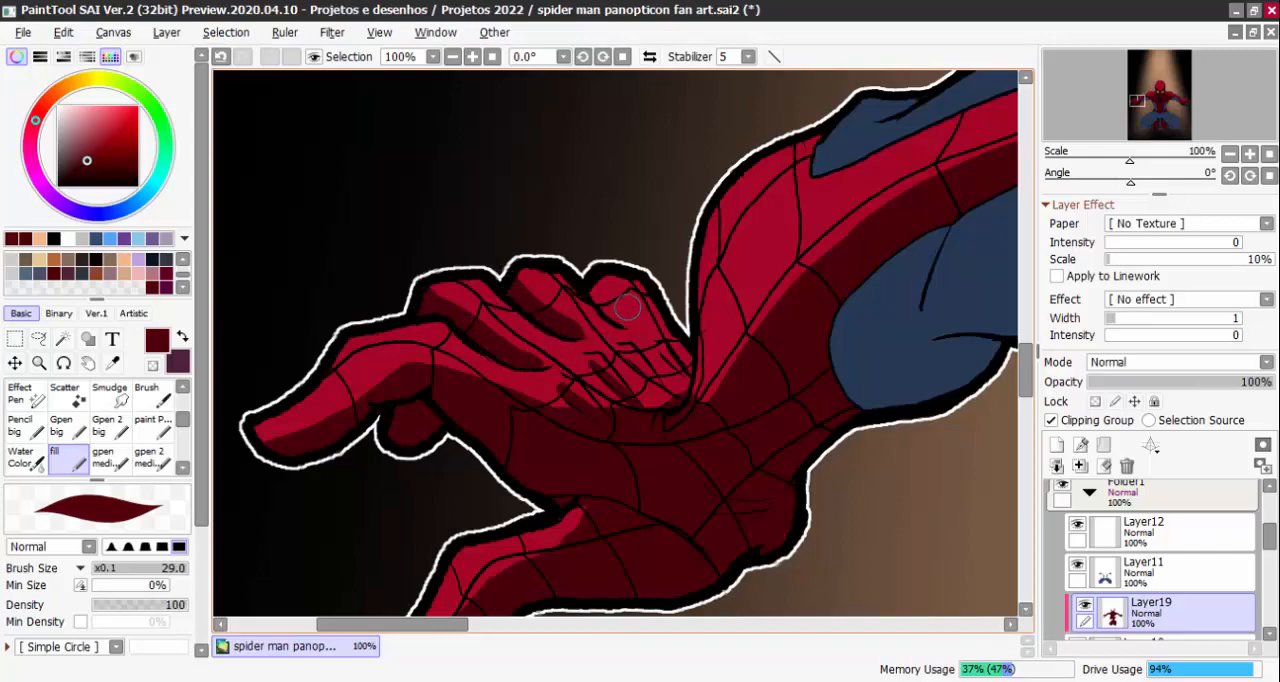
{"action": "scroll", "coordinate": [900, 286], "scroll_direction": "down", "scroll_amount": 6}
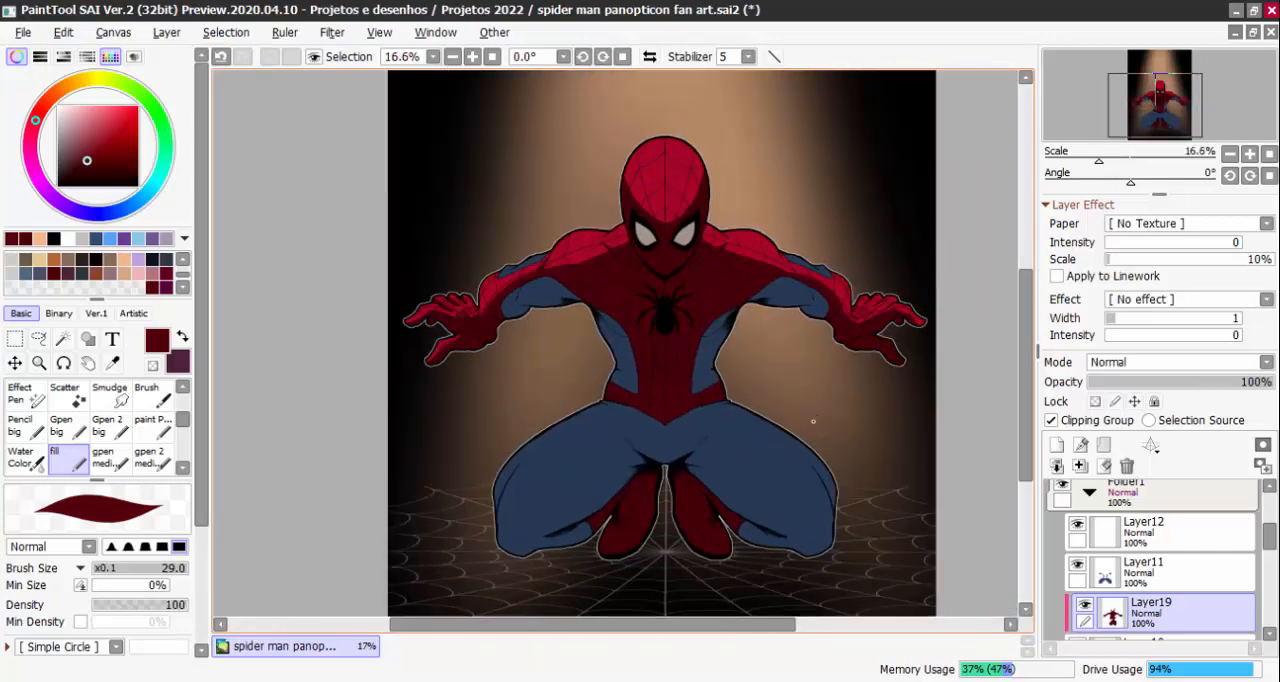
Paint dark red shadows along the fingers and palm creases of the right-hand glove at brush size 29
{"action": "scroll", "coordinate": [885, 353], "scroll_direction": "up", "scroll_amount": 5}
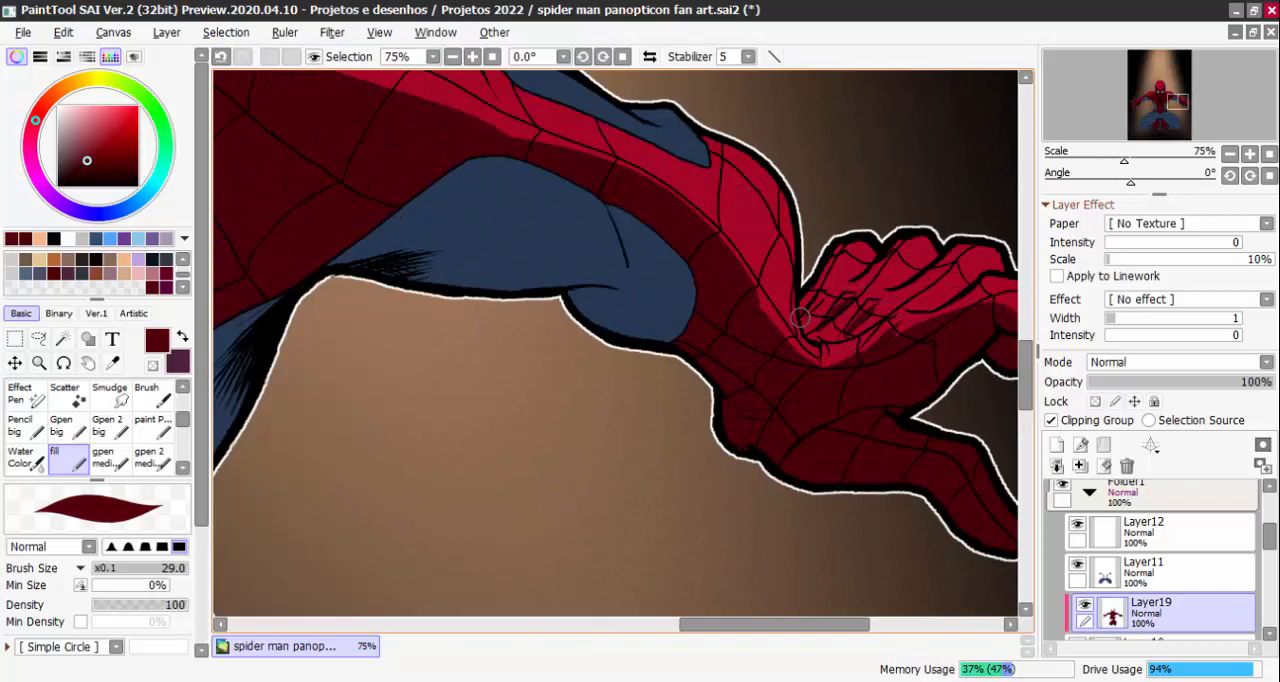
{"action": "mouse_move", "coordinate": [838, 283]}
{"action": "left_mouse_down"}
{"action": "mouse_move", "coordinate": [890, 237]}
{"action": "mouse_move", "coordinate": [916, 268]}
{"action": "mouse_move", "coordinate": [938, 242]}
{"action": "left_mouse_up"}
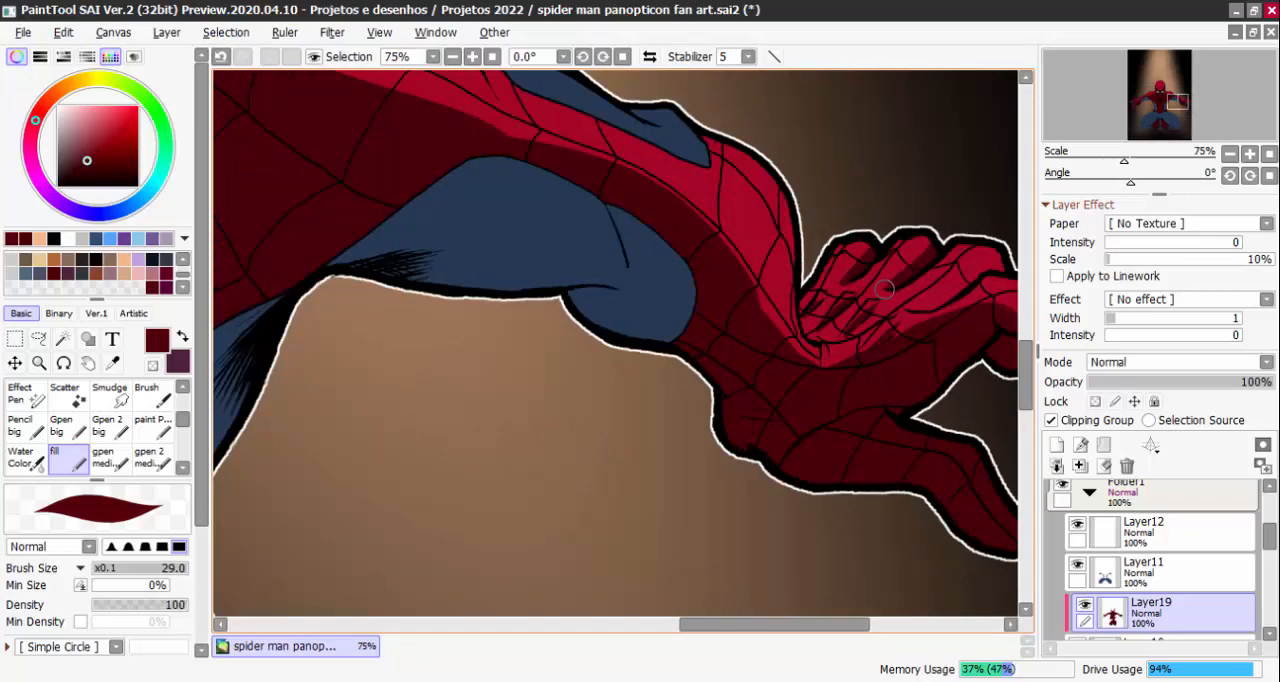
{"action": "left_click_drag", "start_coordinate": [926, 305], "coordinate": [984, 265]}
{"action": "scroll", "coordinate": [1000, 334], "scroll_direction": "down", "scroll_amount": 1}
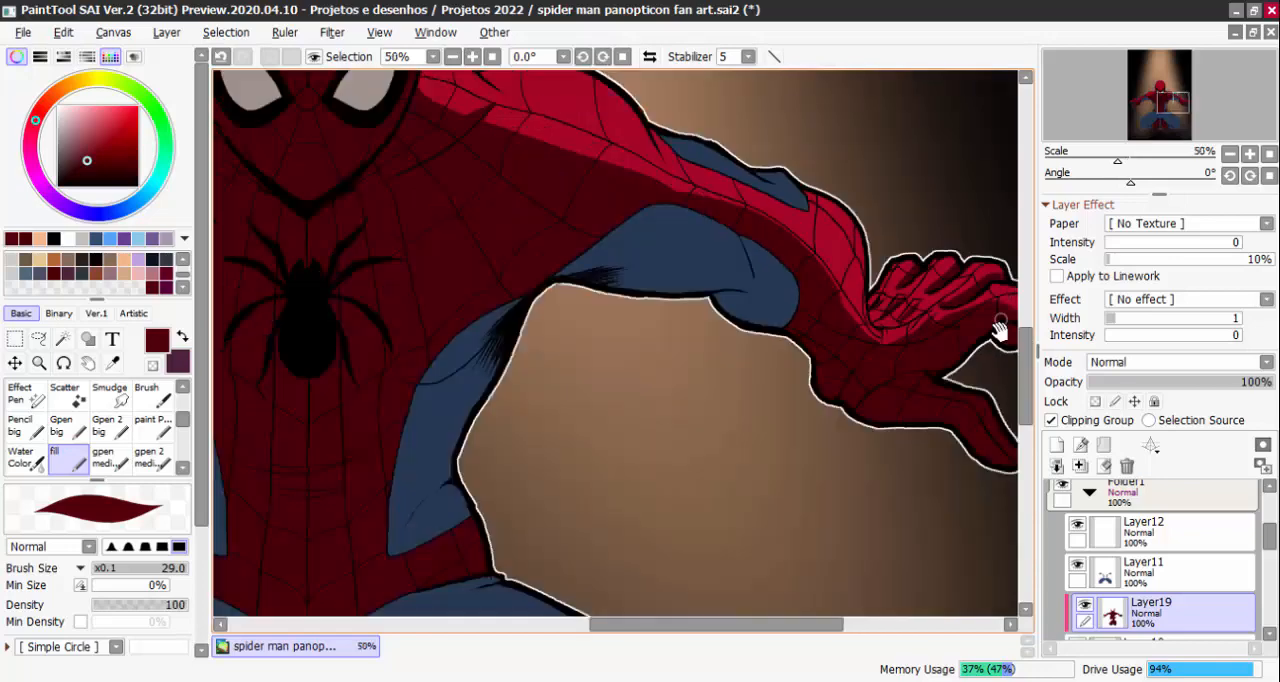
Refine the shadow on the right-hand glove's outstretched index finger with transparent colour and dark red
{"action": "left_click_drag", "start_coordinate": [1000, 334], "coordinate": [864, 331]}
{"action": "scroll", "coordinate": [864, 331], "scroll_direction": "up", "scroll_amount": 1}
{"action": "key", "text": "minus"}
{"action": "mouse_move", "coordinate": [772, 329]}
{"action": "left_mouse_down"}
{"action": "mouse_move", "coordinate": [857, 292]}
{"action": "mouse_move", "coordinate": [776, 327]}
{"action": "mouse_move", "coordinate": [874, 296]}
{"action": "mouse_move", "coordinate": [943, 316]}
{"action": "mouse_move", "coordinate": [873, 310]}
{"action": "mouse_move", "coordinate": [929, 327]}
{"action": "mouse_move", "coordinate": [973, 378]}
{"action": "left_mouse_up"}
{"action": "key", "text": "minus"}
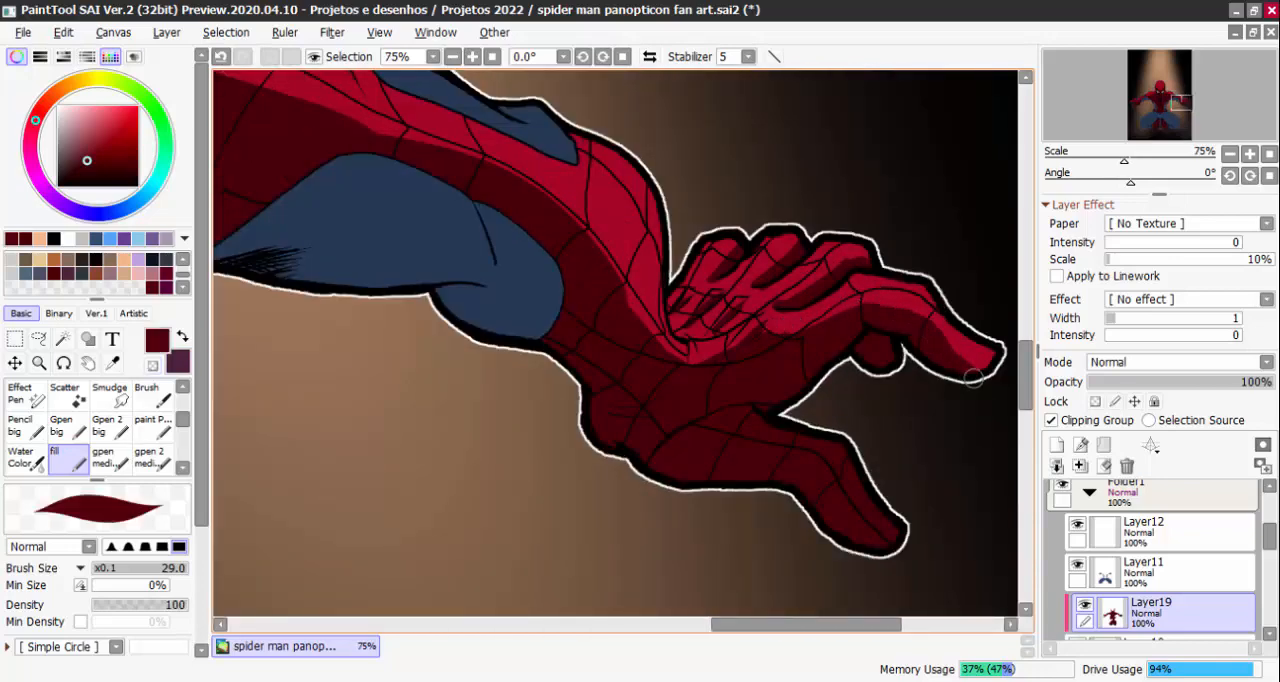
Remove shadow along the upper edge of the right-hand glove's thumb with transparent colour, enlarging the brush to size 45
{"action": "key", "text": "minus"}
{"action": "mouse_move", "coordinate": [814, 423]}
{"action": "left_mouse_down"}
{"action": "mouse_move", "coordinate": [830, 423]}
{"action": "mouse_move", "coordinate": [803, 437]}
{"action": "mouse_move", "coordinate": [824, 441]}
{"action": "mouse_move", "coordinate": [856, 486]}
{"action": "left_mouse_up"}
{"action": "scroll", "coordinate": [860, 452], "scroll_direction": "down", "scroll_amount": 4}
{"action": "scroll", "coordinate": [851, 465], "scroll_direction": "up", "scroll_amount": 5}
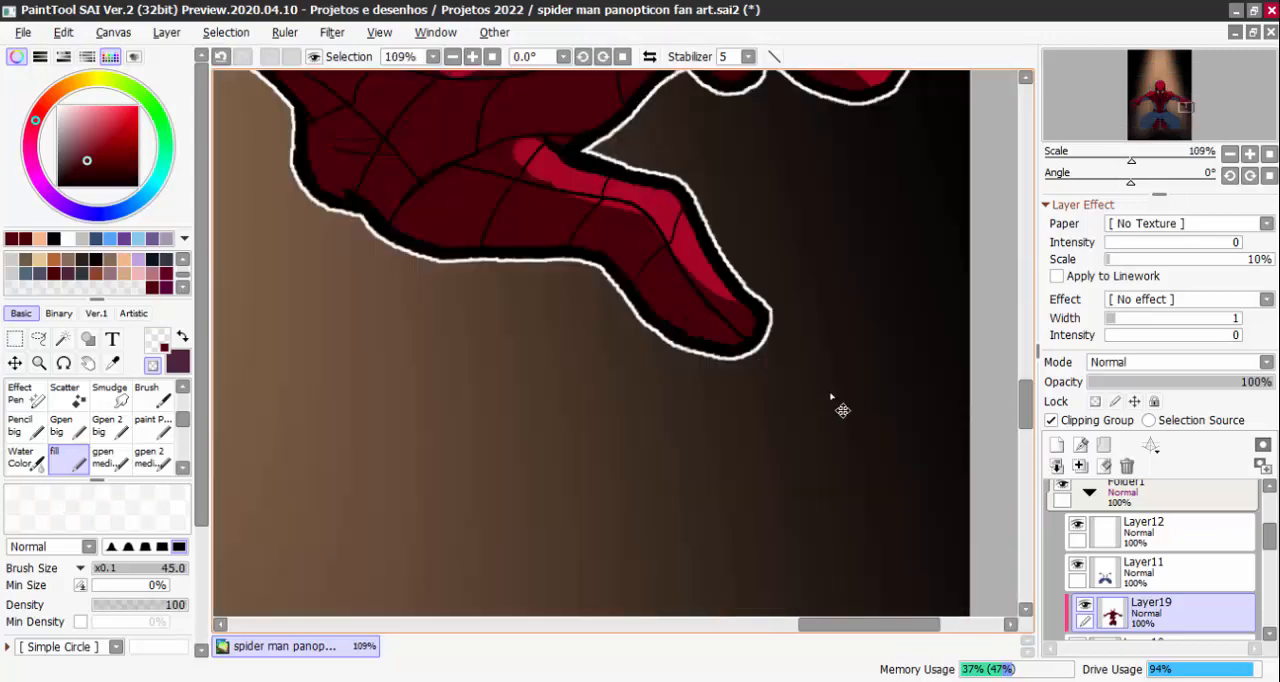
{"action": "left_click_drag", "start_coordinate": [833, 394], "coordinate": [819, 361]}
Paint purple shadows on the left-hand boot's ankle, outer side and inner upper edge at brush size 69
{"action": "scroll", "coordinate": [819, 361], "scroll_direction": "down", "scroll_amount": 2}
{"action": "scroll", "coordinate": [754, 431], "scroll_direction": "down", "scroll_amount": 3}
{"action": "scroll", "coordinate": [663, 434], "scroll_direction": "up", "scroll_amount": 2}
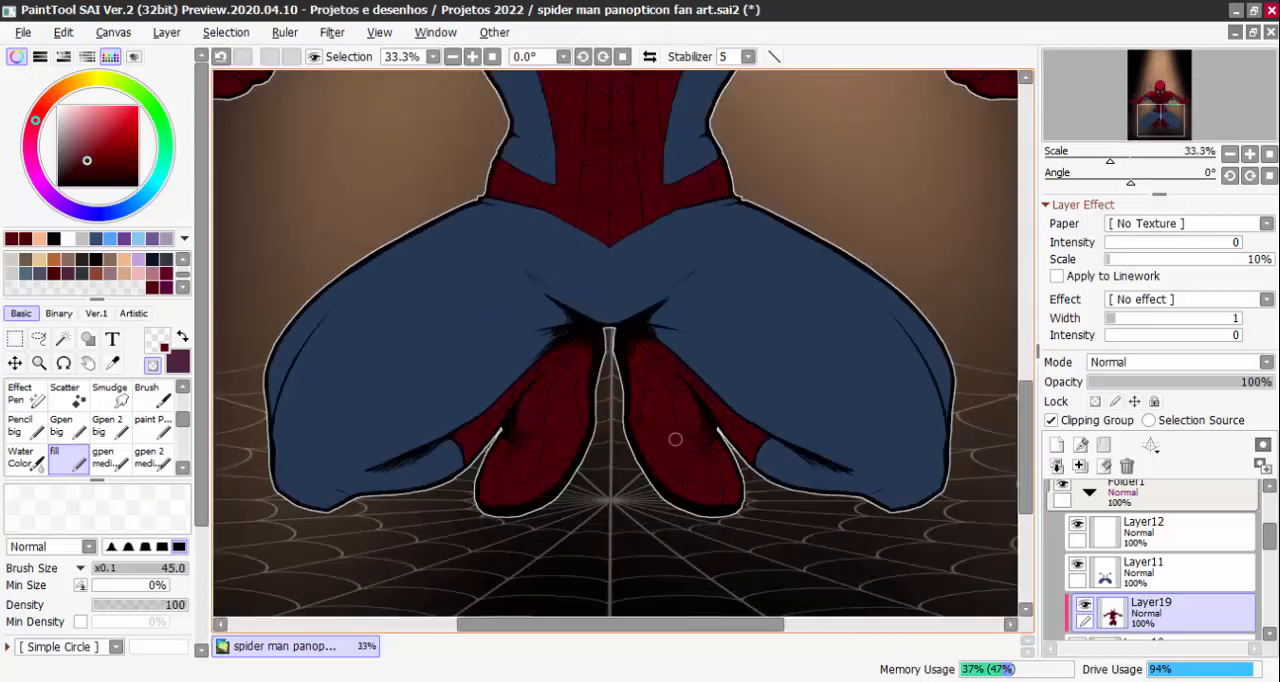
{"action": "scroll", "coordinate": [648, 459], "scroll_direction": "down", "scroll_amount": 2}
{"action": "scroll", "coordinate": [593, 461], "scroll_direction": "up", "scroll_amount": 2}
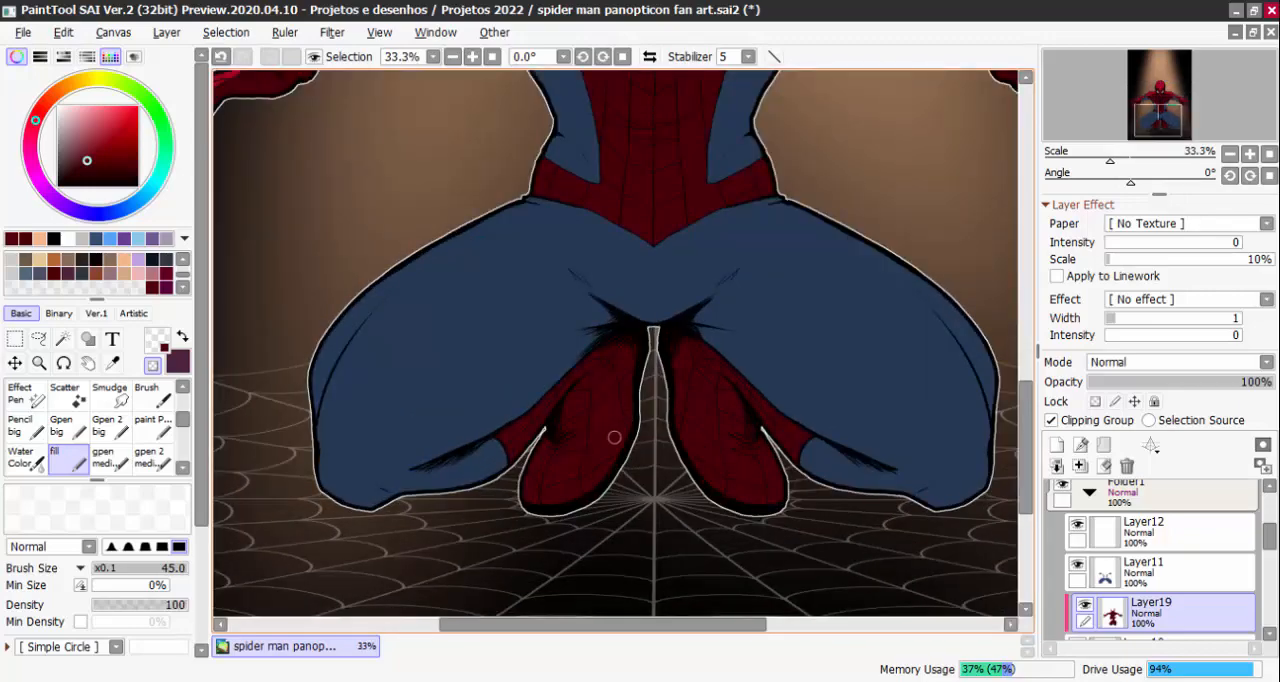
{"action": "left_click", "coordinate": [728, 455], "text": "alt"}
{"action": "left_click", "coordinate": [157, 340]}
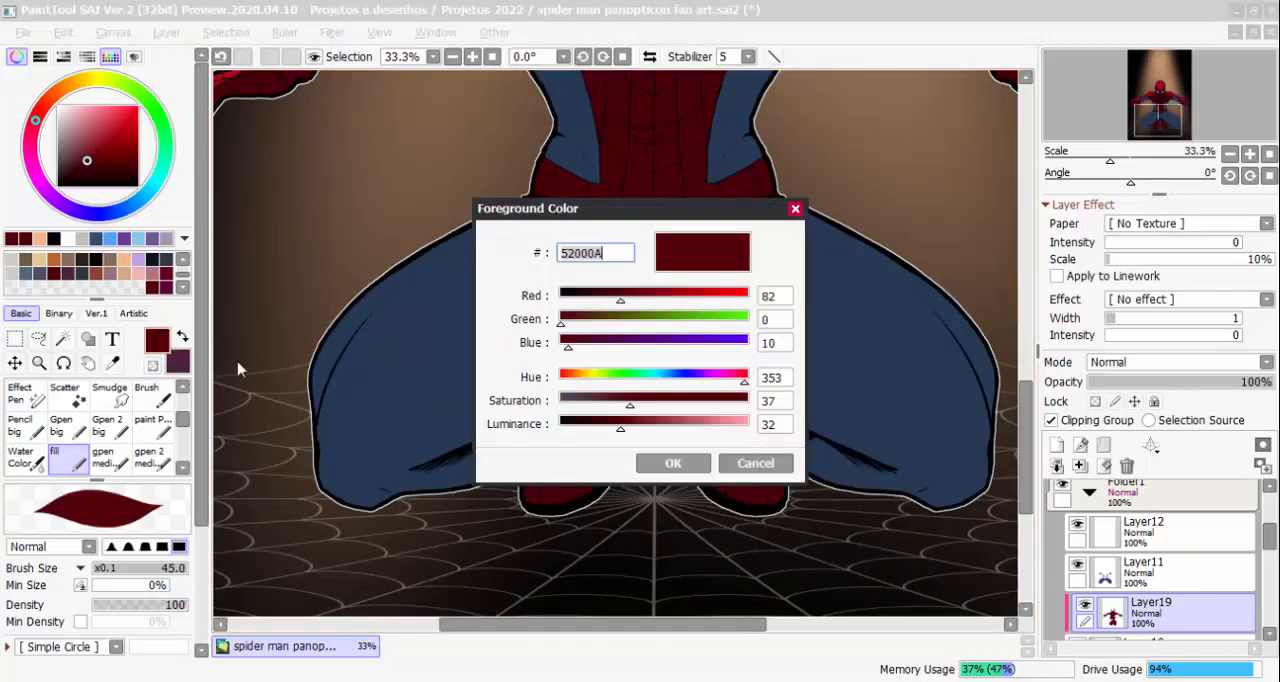
{"action": "left_click", "coordinate": [769, 467]}
{"action": "key", "text": "x"}
{"action": "scroll", "coordinate": [531, 455], "scroll_direction": "up", "scroll_amount": 1}
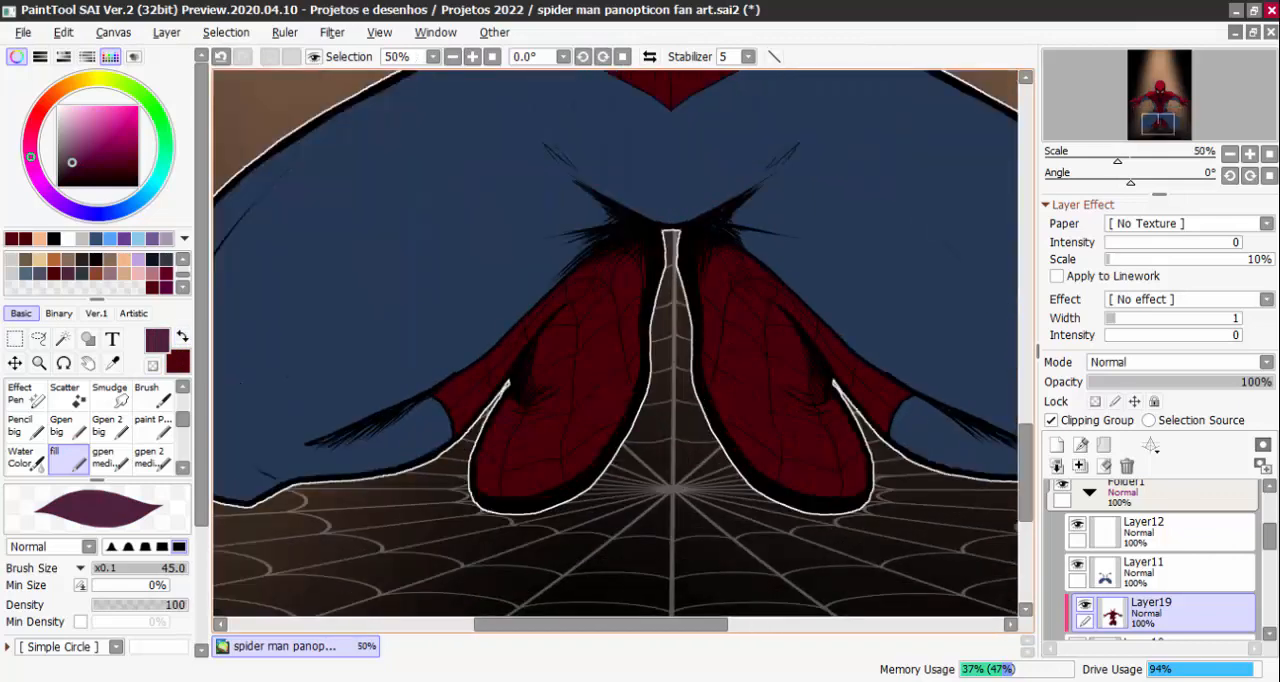
{"action": "mouse_move", "coordinate": [531, 455]}
{"action": "left_mouse_down"}
{"action": "mouse_move", "coordinate": [506, 409]}
{"action": "mouse_move", "coordinate": [490, 477]}
{"action": "mouse_move", "coordinate": [514, 398]}
{"action": "mouse_move", "coordinate": [521, 486]}
{"action": "mouse_move", "coordinate": [519, 426]}
{"action": "mouse_move", "coordinate": [530, 400]}
{"action": "mouse_move", "coordinate": [541, 410]}
{"action": "mouse_move", "coordinate": [530, 381]}
{"action": "left_mouse_up"}
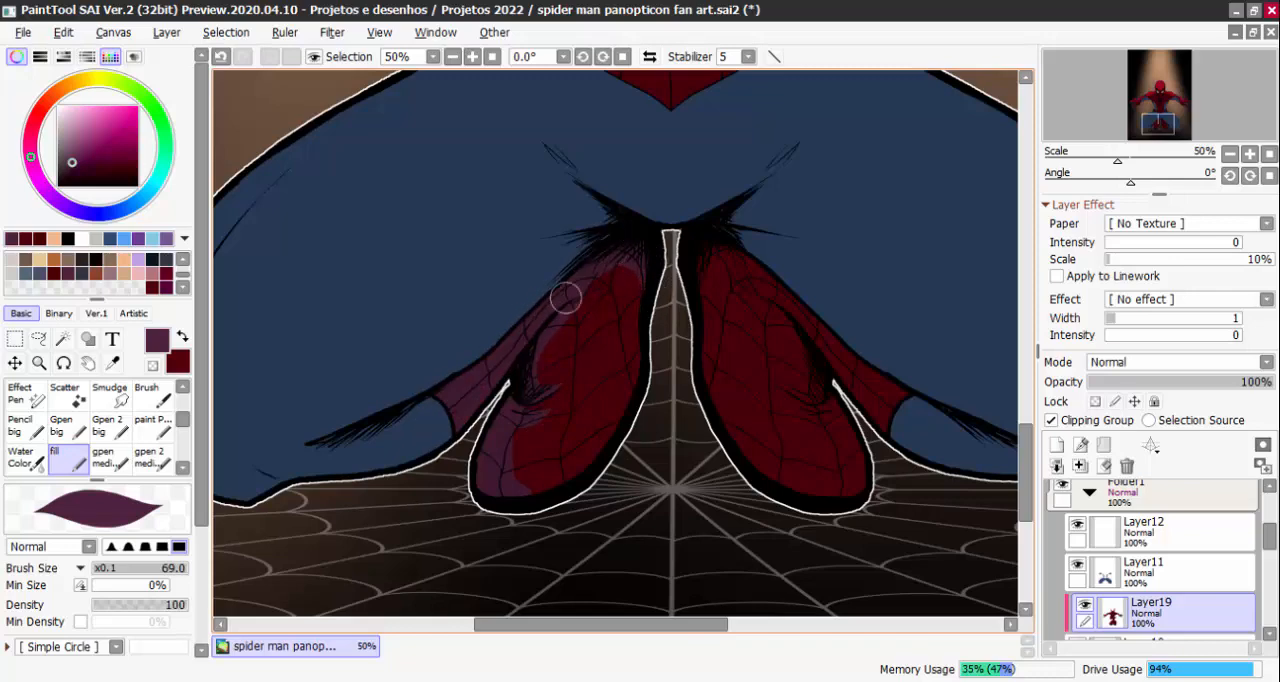
{"action": "mouse_move", "coordinate": [580, 287]}
{"action": "left_mouse_down"}
{"action": "mouse_move", "coordinate": [643, 266]}
{"action": "mouse_move", "coordinate": [659, 325]}
{"action": "left_mouse_up"}
{"action": "left_click_drag", "start_coordinate": [642, 281], "coordinate": [655, 352]}
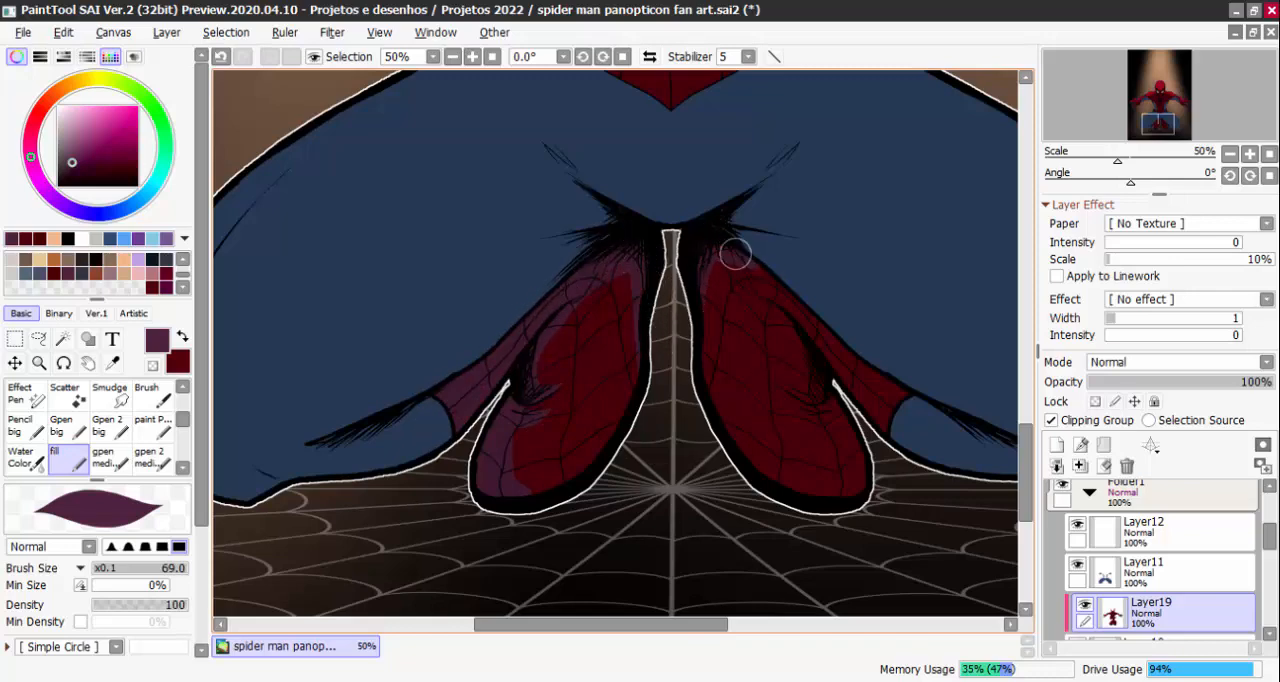
Paint matching purple shadows on the right-hand boot's ankle, inner fold and outer toe edge
{"action": "mouse_move", "coordinate": [918, 385]}
{"action": "left_mouse_down"}
{"action": "mouse_move", "coordinate": [811, 336]}
{"action": "mouse_move", "coordinate": [884, 392]}
{"action": "mouse_move", "coordinate": [867, 374]}
{"action": "mouse_move", "coordinate": [845, 377]}
{"action": "mouse_move", "coordinate": [830, 336]}
{"action": "left_mouse_up"}
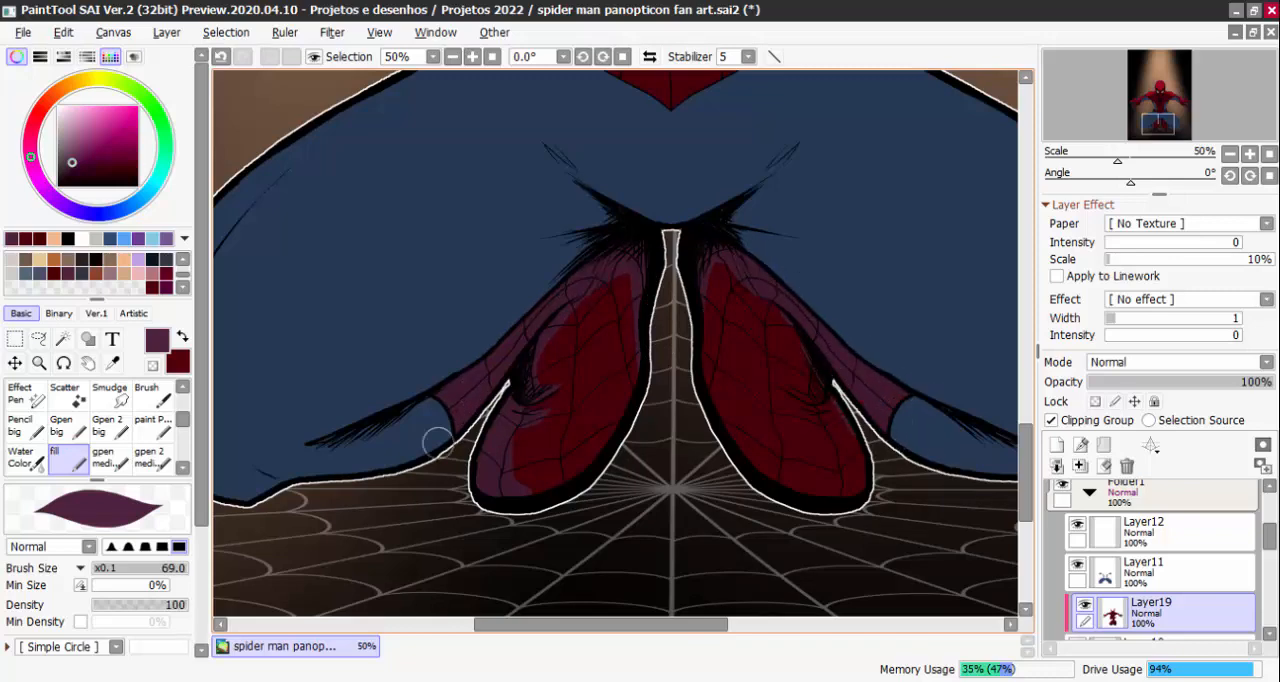
{"action": "mouse_move", "coordinate": [773, 297]}
{"action": "left_mouse_down"}
{"action": "mouse_move", "coordinate": [806, 352]}
{"action": "mouse_move", "coordinate": [804, 382]}
{"action": "mouse_move", "coordinate": [826, 398]}
{"action": "left_mouse_up"}
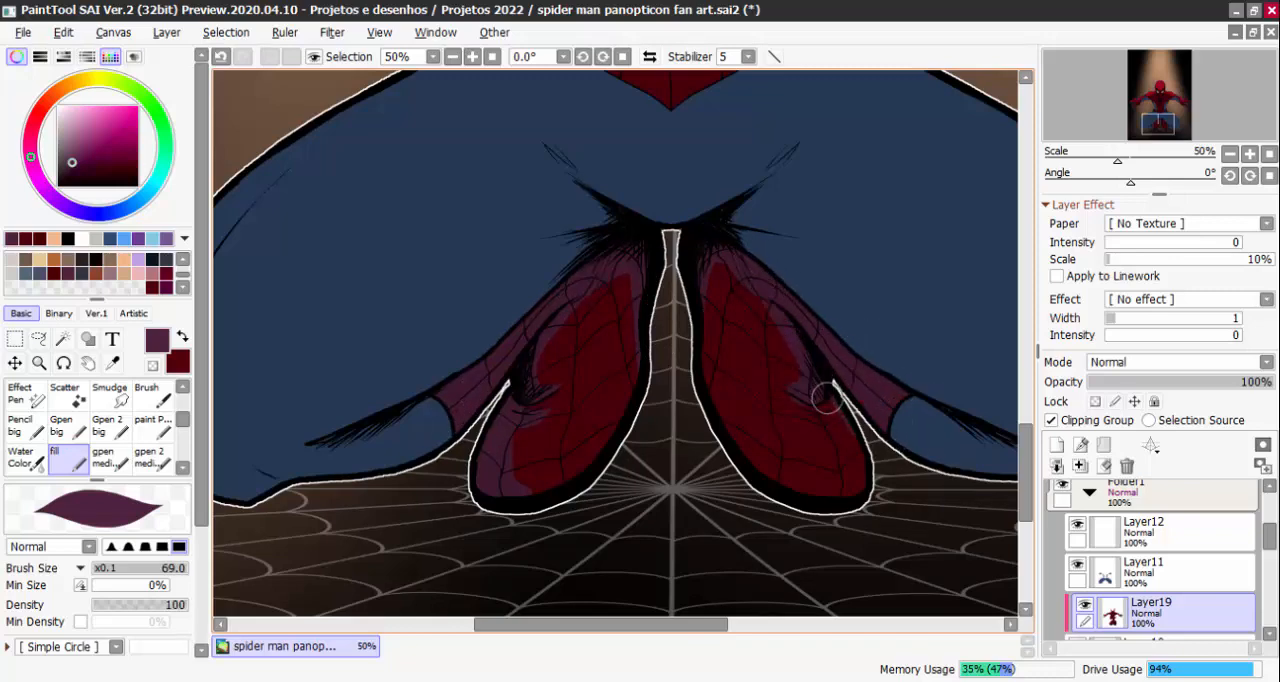
{"action": "mouse_move", "coordinate": [771, 355]}
{"action": "left_mouse_down"}
{"action": "mouse_move", "coordinate": [837, 409]}
{"action": "mouse_move", "coordinate": [867, 467]}
{"action": "left_mouse_up"}
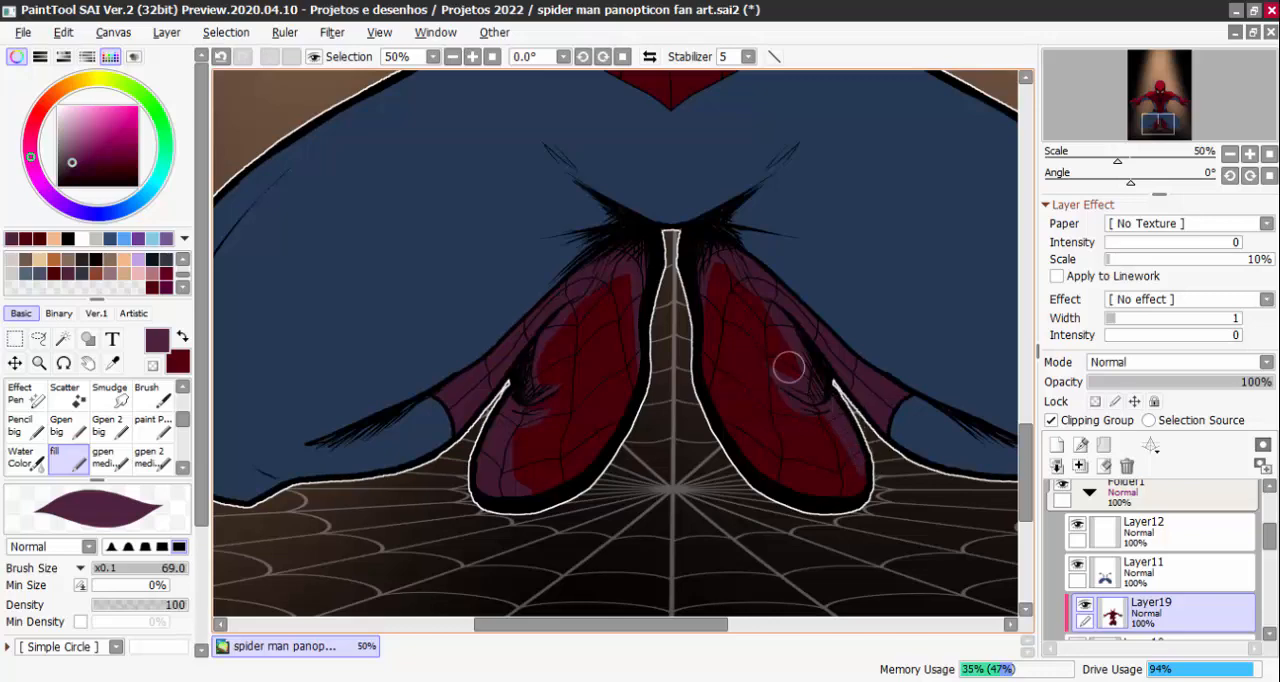
{"action": "key", "text": "x"}
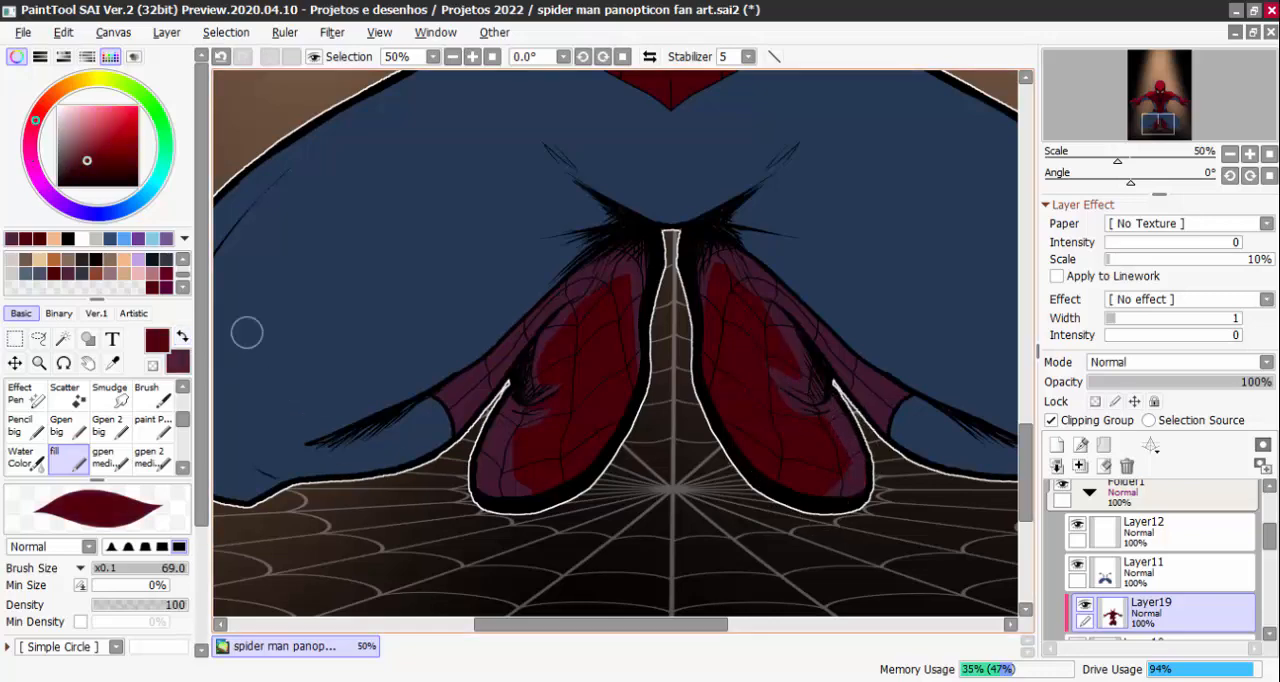
{"action": "scroll", "coordinate": [870, 410], "scroll_direction": "up", "scroll_amount": 1}
{"action": "key", "text": "ctrl+w"}
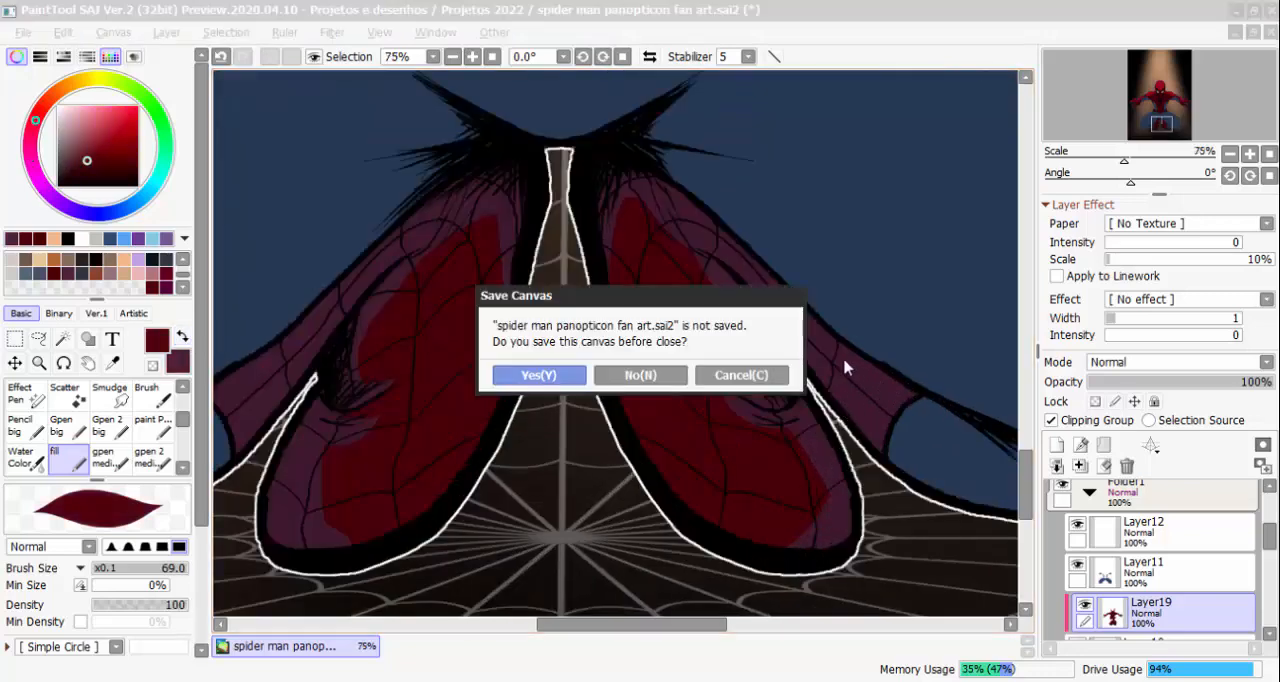
{"action": "left_click", "coordinate": [737, 374]}
{"action": "key", "text": "minus"}
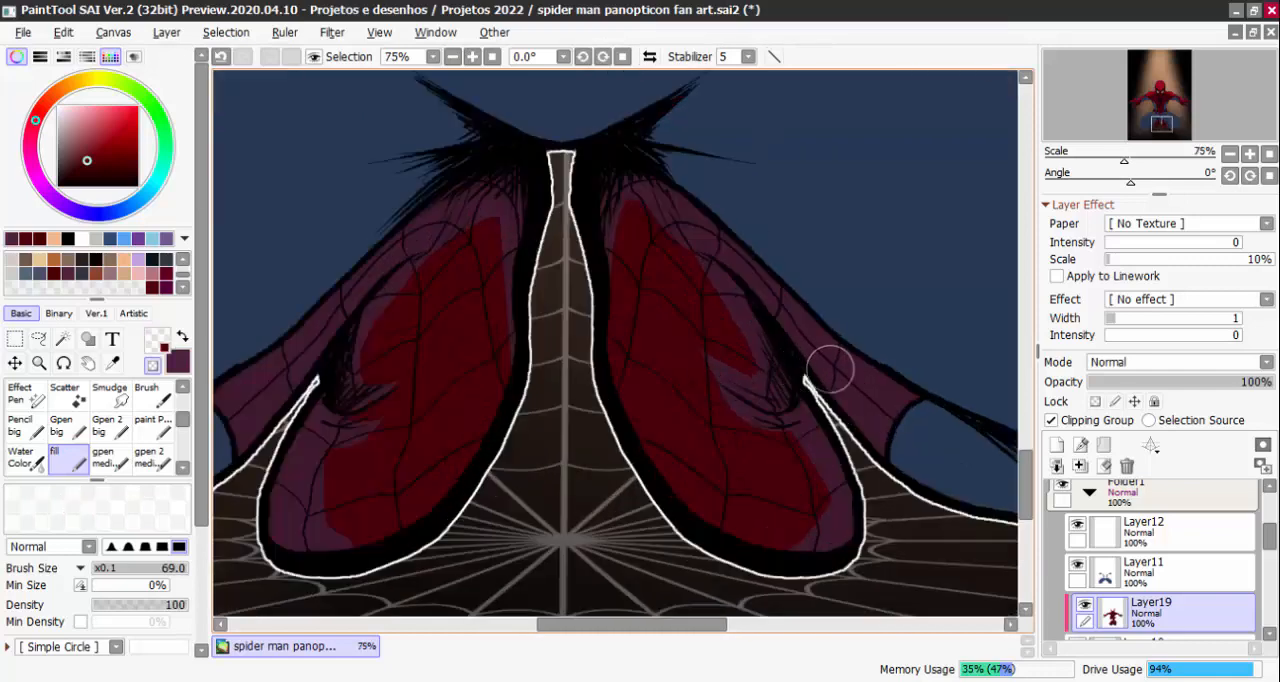
{"action": "left_click_drag", "start_coordinate": [801, 327], "coordinate": [885, 410]}
{"action": "key", "text": "ctrl+z"}
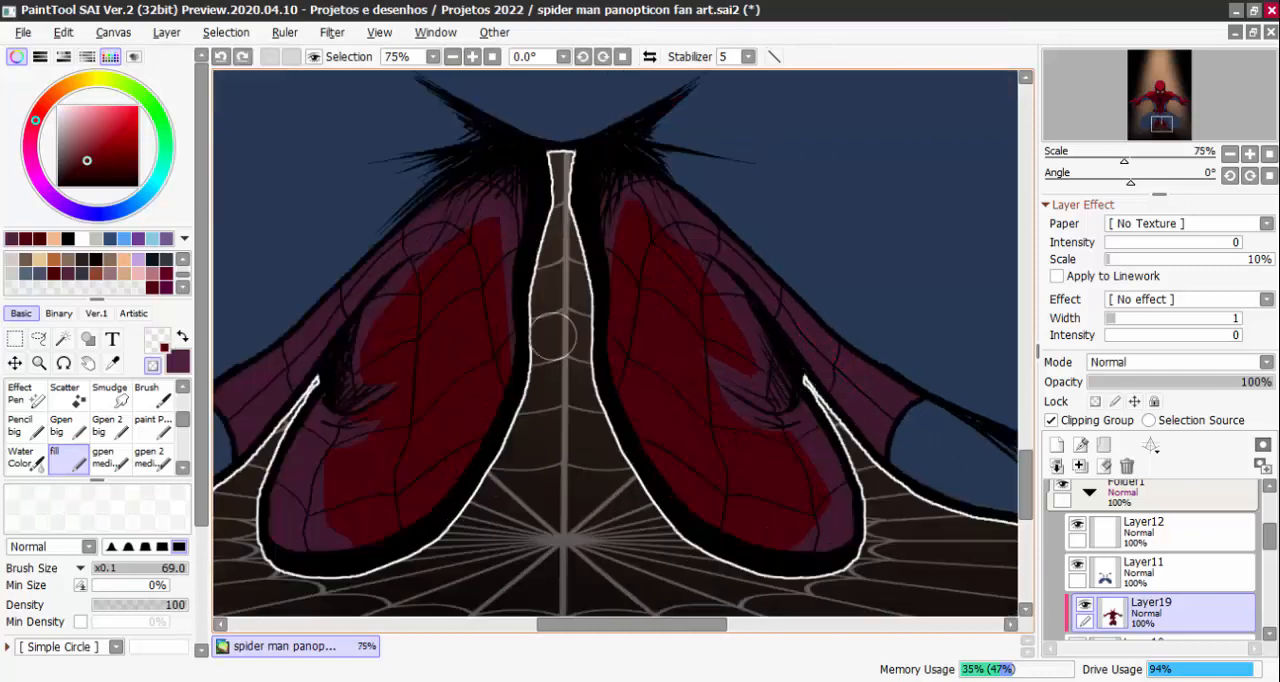
Paint a thin dark red streak along the purple ankle shadow of the right-hand boot
{"action": "left_click", "coordinate": [698, 376], "text": "alt"}
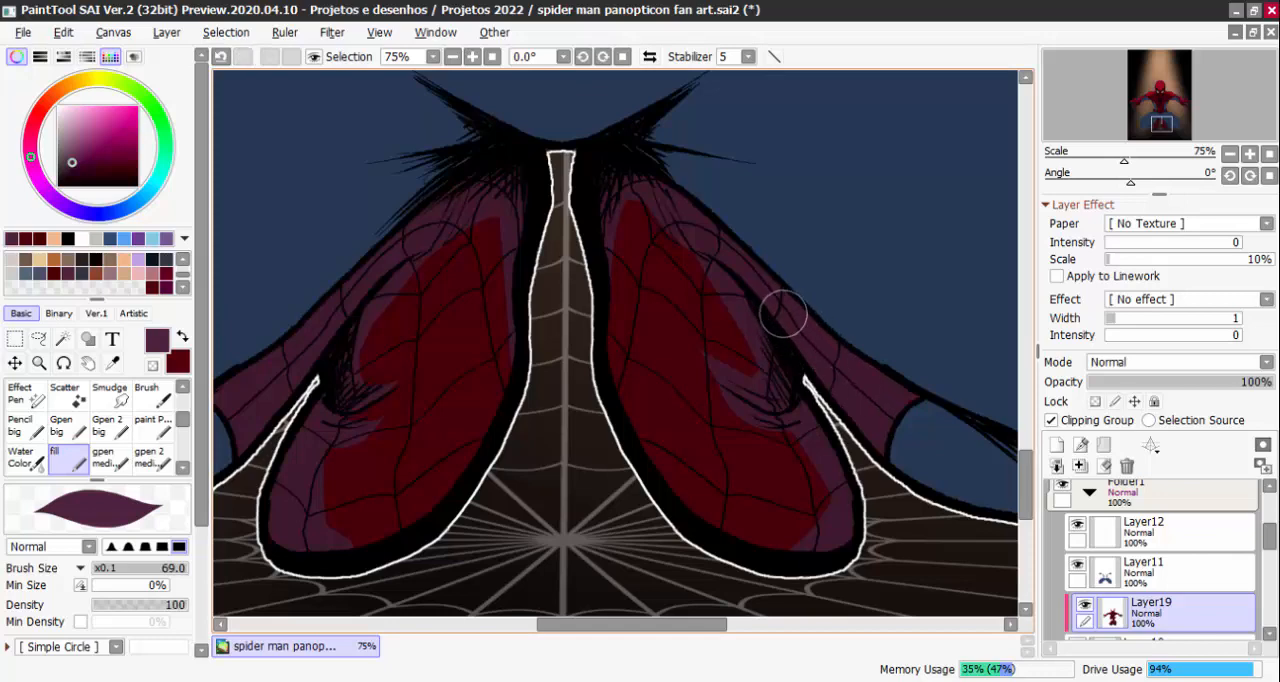
{"action": "left_click", "coordinate": [801, 338], "text": "alt"}
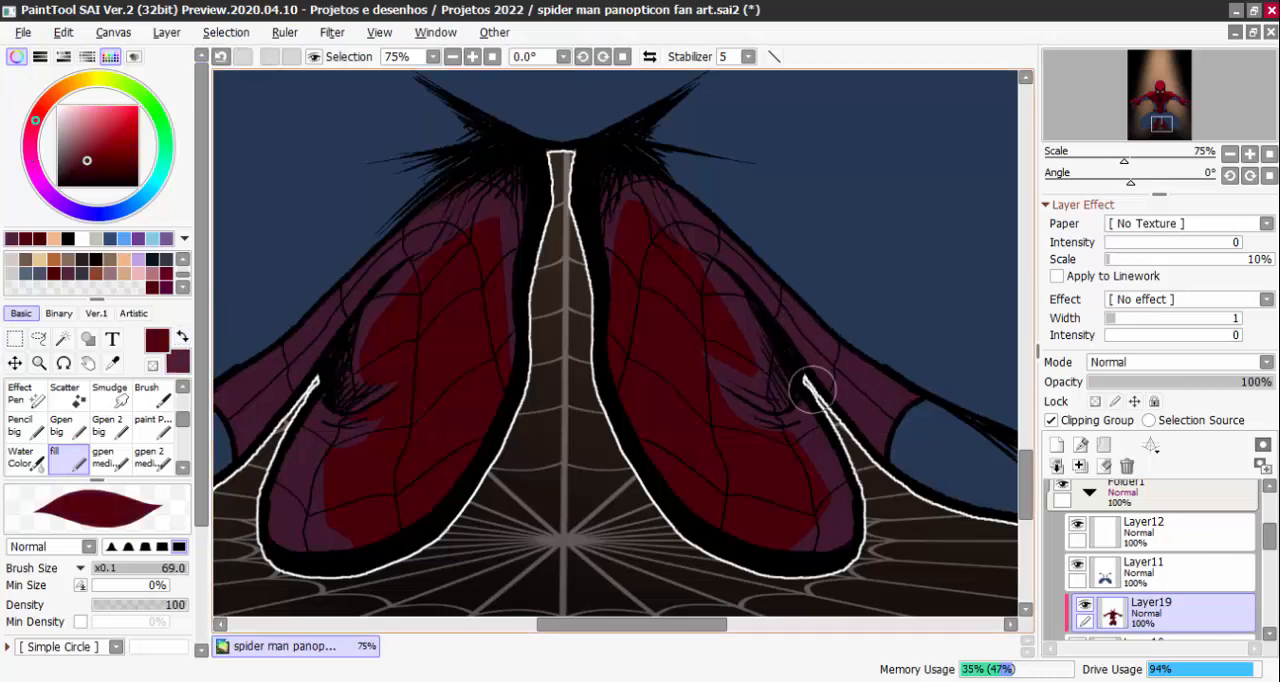
{"action": "mouse_move", "coordinate": [801, 338]}
{"action": "left_mouse_down"}
{"action": "mouse_move", "coordinate": [877, 400]}
{"action": "mouse_move", "coordinate": [862, 386]}
{"action": "left_mouse_up"}
{"action": "key", "text": "ctrl+z"}
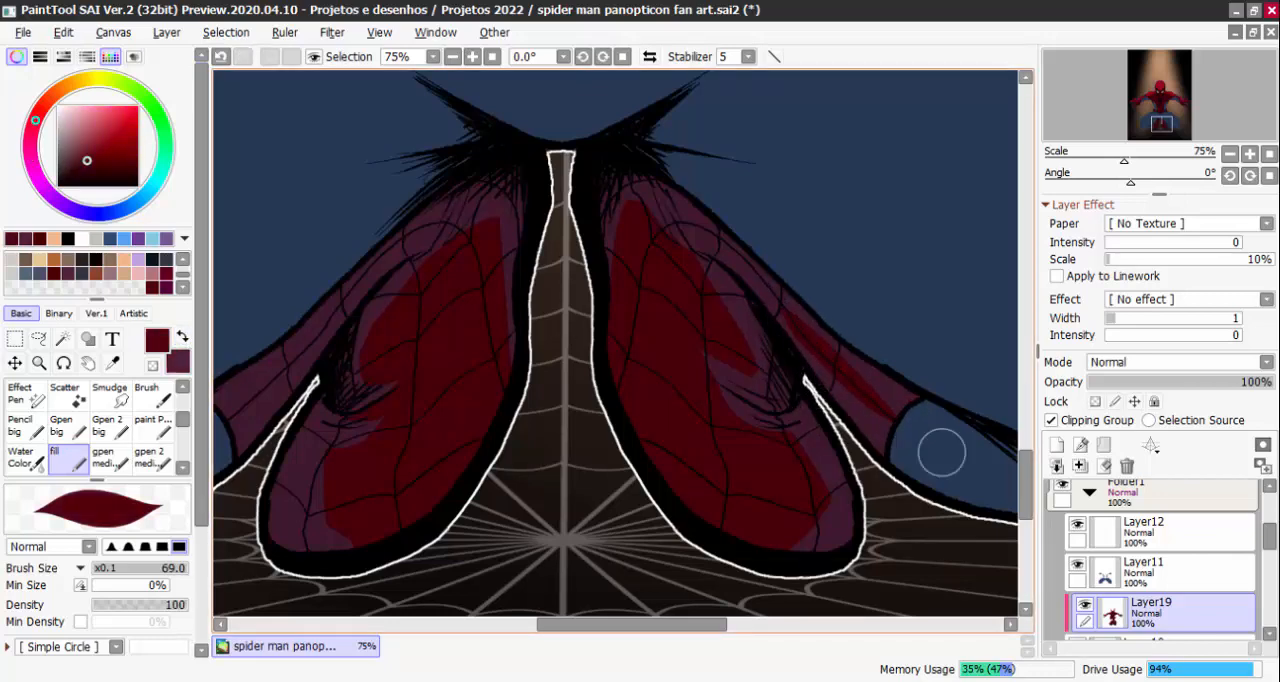
Paint a purple shadow along the mask's lower edge, from both cheeks to the chin, at brush size 39
{"action": "scroll", "coordinate": [394, 251], "scroll_direction": "down", "scroll_amount": 6}
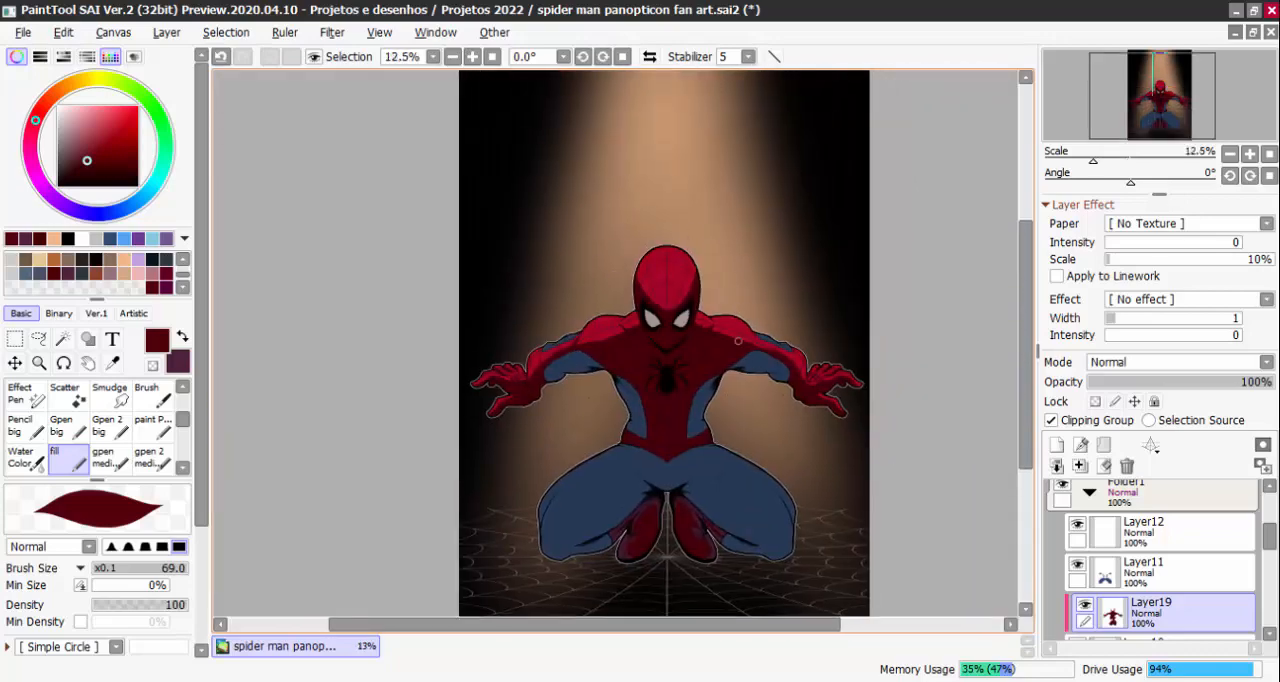
{"action": "scroll", "coordinate": [738, 341], "scroll_direction": "up", "scroll_amount": 4}
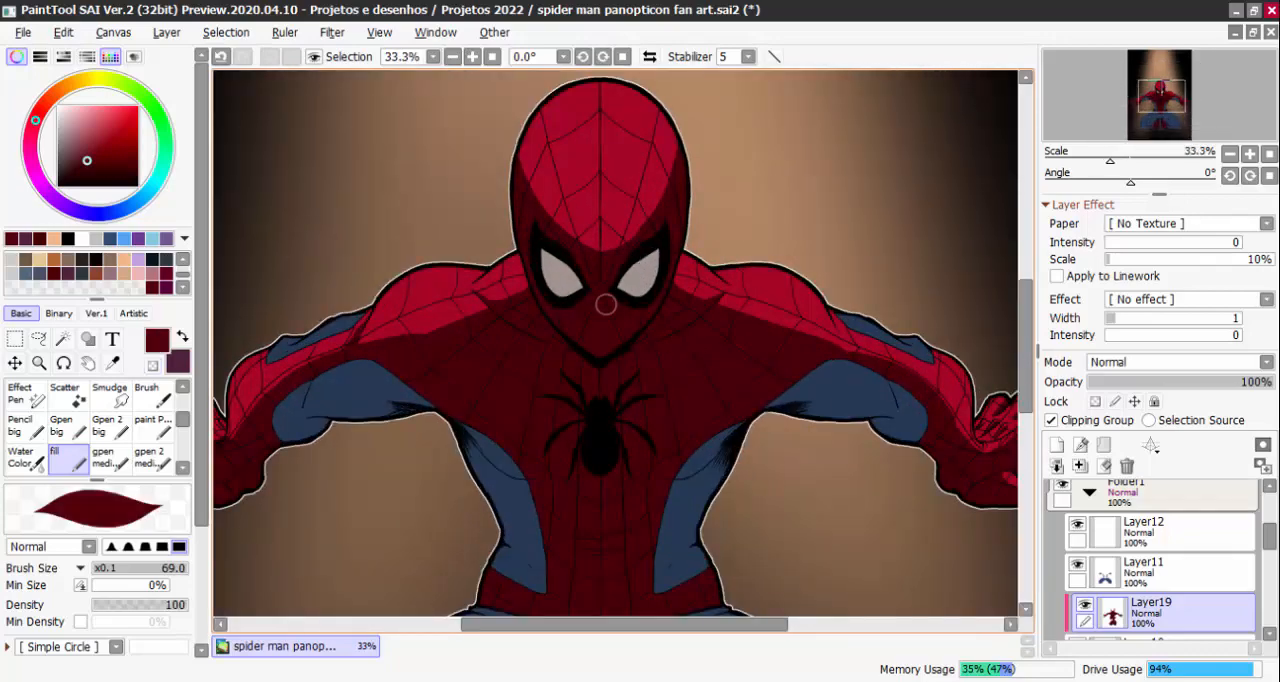
{"action": "scroll", "coordinate": [606, 304], "scroll_direction": "up", "scroll_amount": 3}
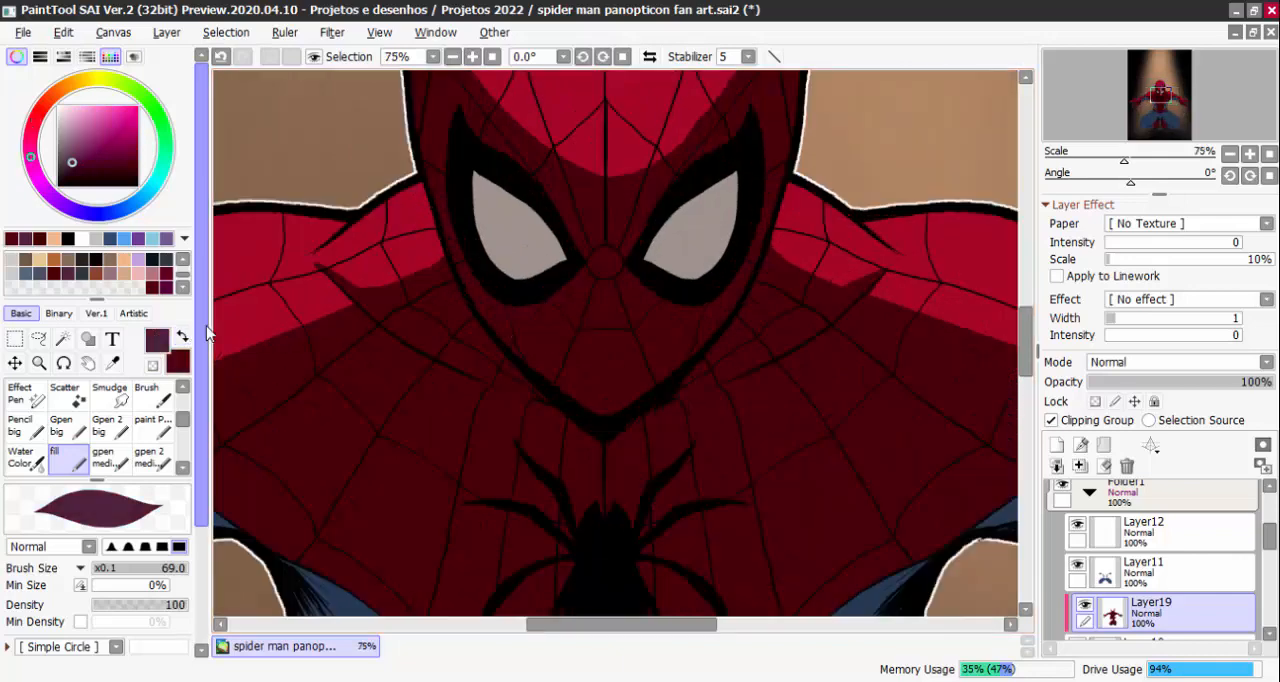
{"action": "scroll", "coordinate": [605, 330], "scroll_direction": "up", "scroll_amount": 1}
{"action": "left_click_drag", "start_coordinate": [600, 435], "coordinate": [575, 432]}
{"action": "left_click_drag", "start_coordinate": [466, 334], "coordinate": [440, 290]}
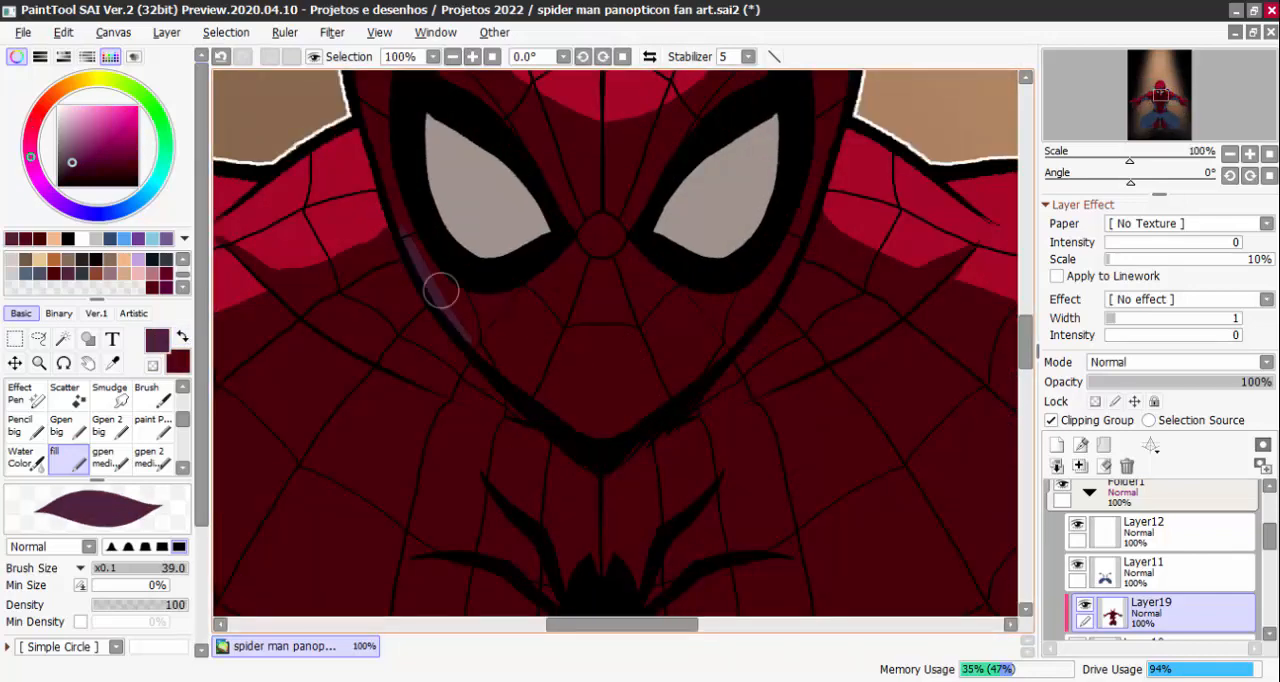
{"action": "mouse_move", "coordinate": [386, 192]}
{"action": "left_mouse_down"}
{"action": "mouse_move", "coordinate": [447, 314]}
{"action": "mouse_move", "coordinate": [545, 404]}
{"action": "mouse_move", "coordinate": [474, 345]}
{"action": "mouse_move", "coordinate": [576, 427]}
{"action": "mouse_move", "coordinate": [625, 433]}
{"action": "mouse_move", "coordinate": [591, 436]}
{"action": "mouse_move", "coordinate": [588, 425]}
{"action": "mouse_move", "coordinate": [682, 388]}
{"action": "mouse_move", "coordinate": [765, 274]}
{"action": "mouse_move", "coordinate": [756, 295]}
{"action": "mouse_move", "coordinate": [743, 263]}
{"action": "left_mouse_up"}
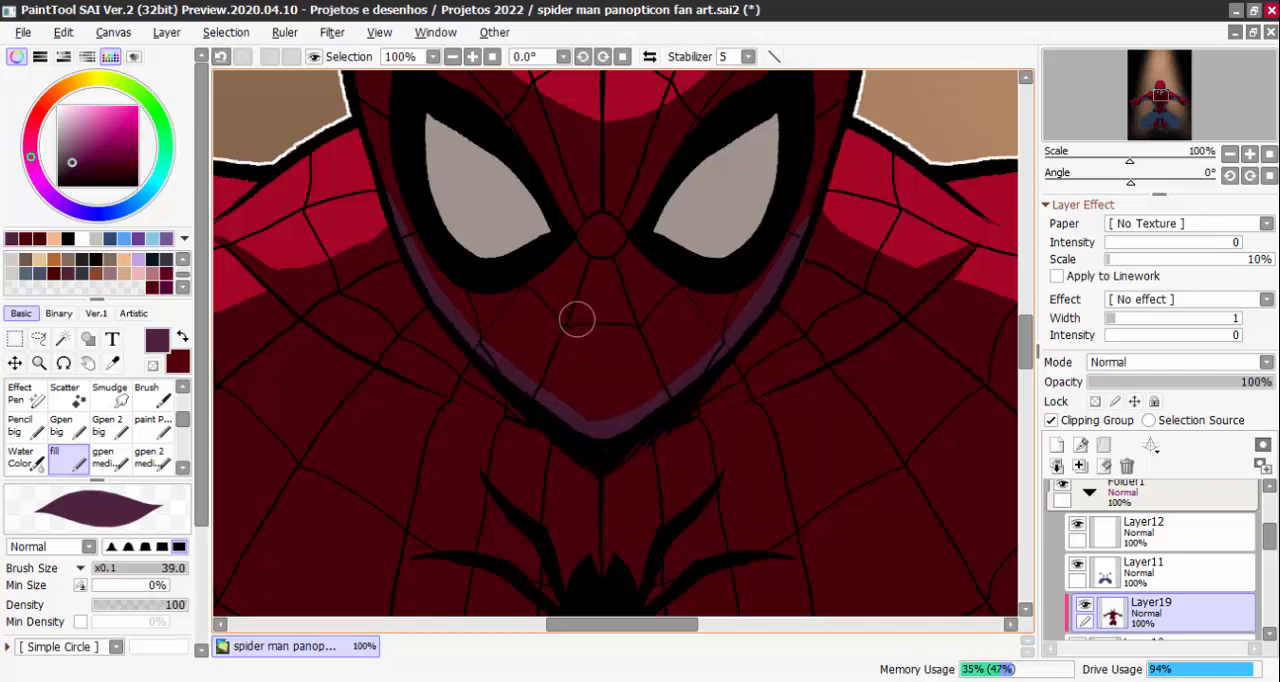
Undo the last purple stroke and repaint a small purple shadow on the mask's nose area below the eyes
{"action": "key", "text": "ctrl+z"}
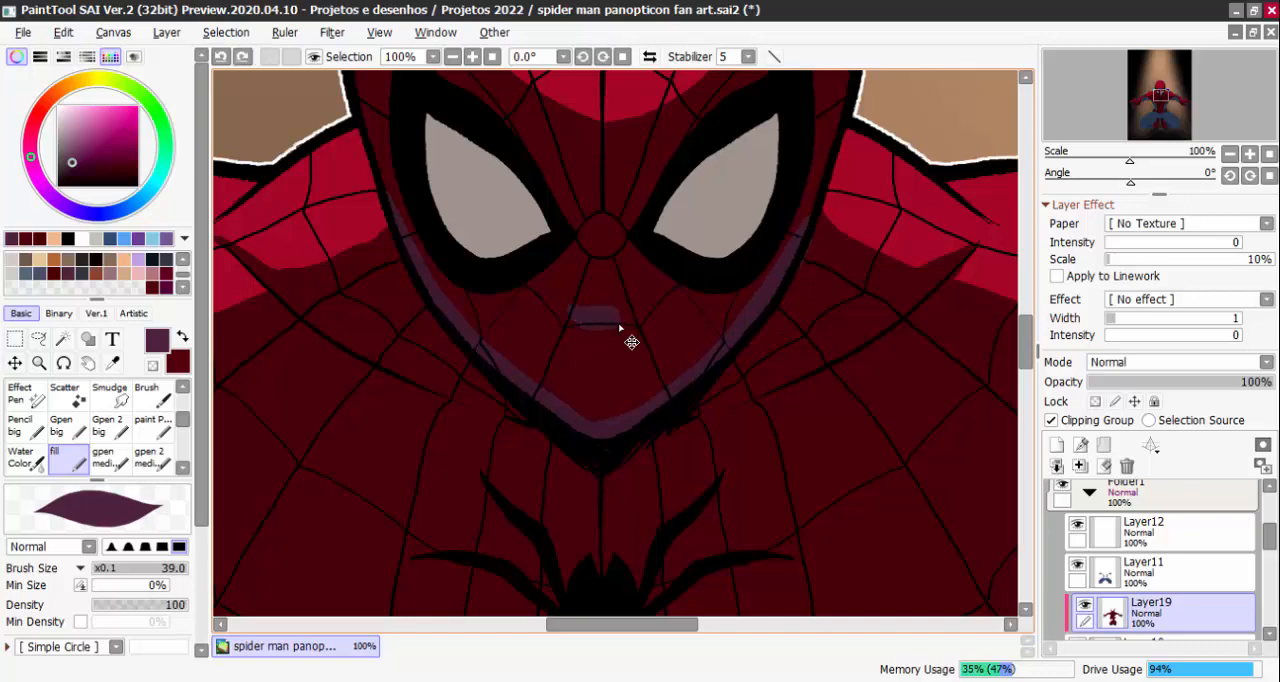
{"action": "left_click_drag", "start_coordinate": [581, 297], "coordinate": [601, 300]}
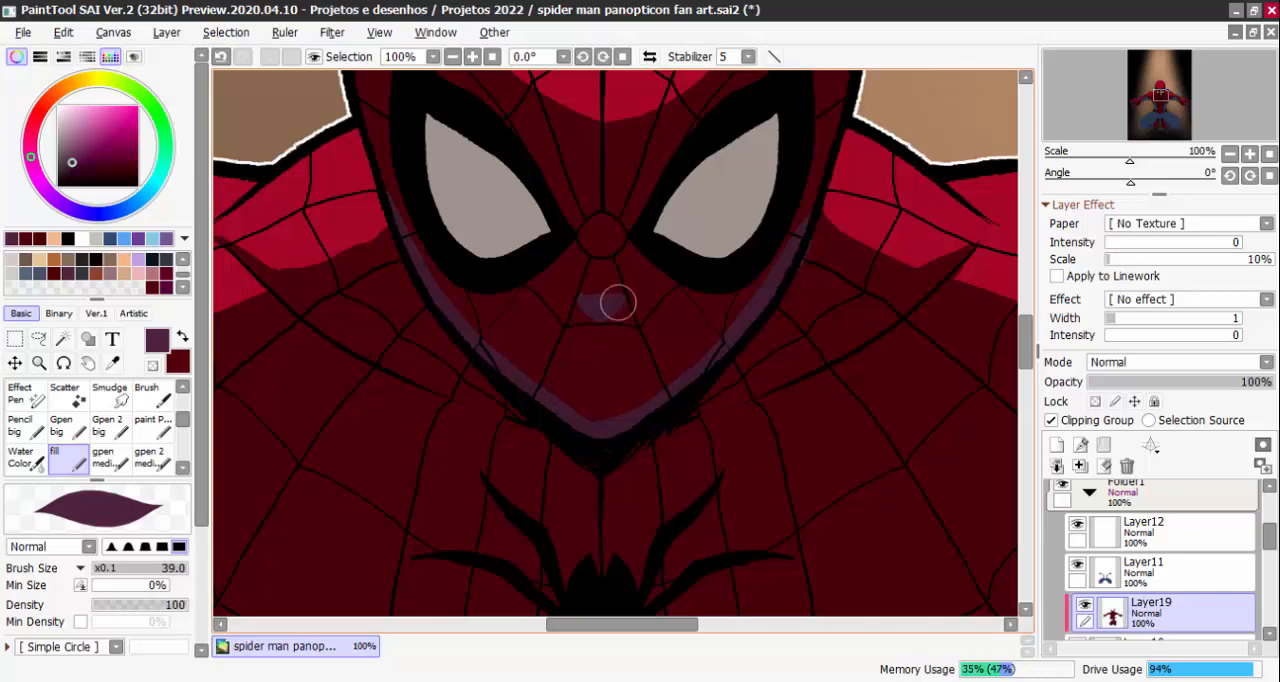
Paint purple shadows on both sides of the neck just below the mask's jawline at brush size 39
{"action": "scroll", "coordinate": [617, 302], "scroll_direction": "down", "scroll_amount": 5}
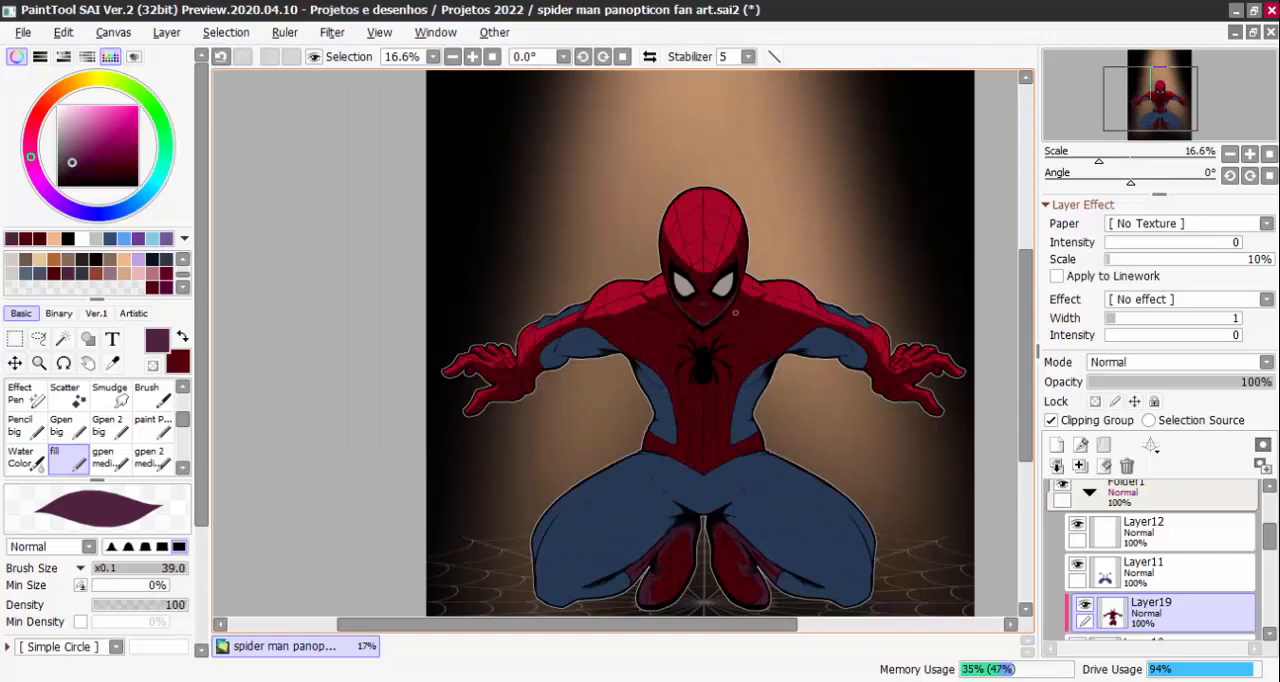
{"action": "scroll", "coordinate": [735, 313], "scroll_direction": "up", "scroll_amount": 3}
{"action": "scroll", "coordinate": [794, 380], "scroll_direction": "down", "scroll_amount": 3}
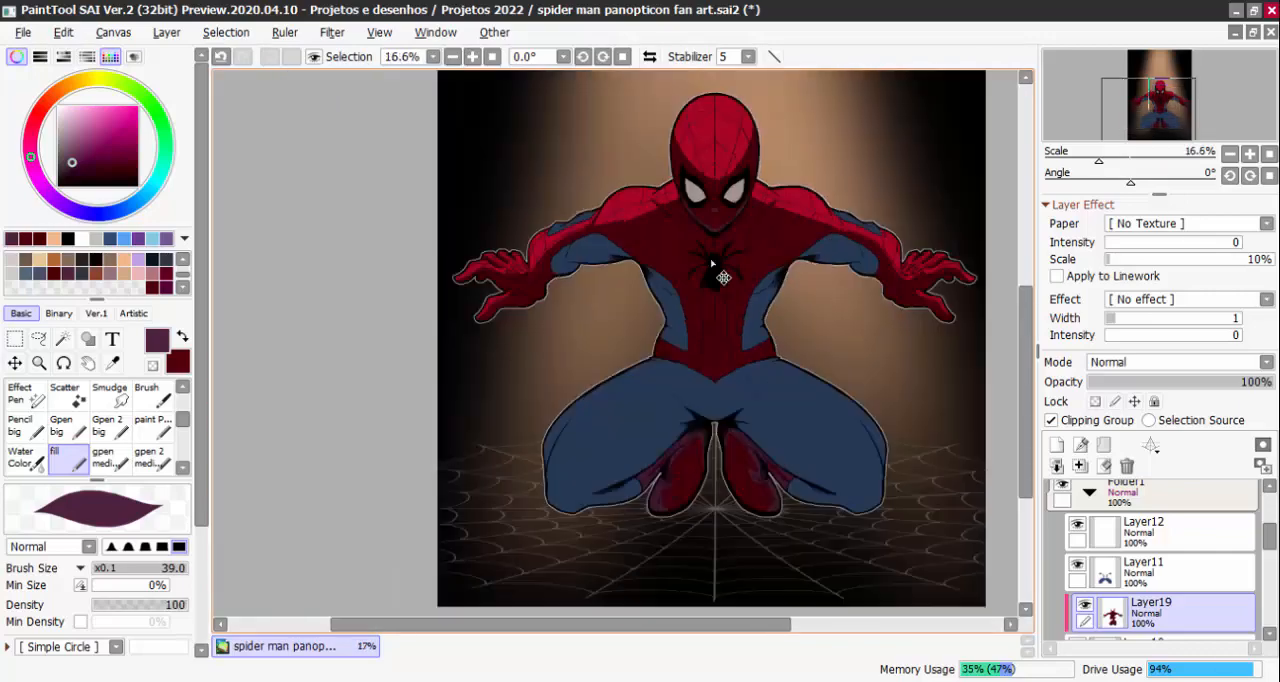
{"action": "scroll", "coordinate": [711, 263], "scroll_direction": "down", "scroll_amount": 1}
{"action": "scroll", "coordinate": [731, 214], "scroll_direction": "up", "scroll_amount": 3}
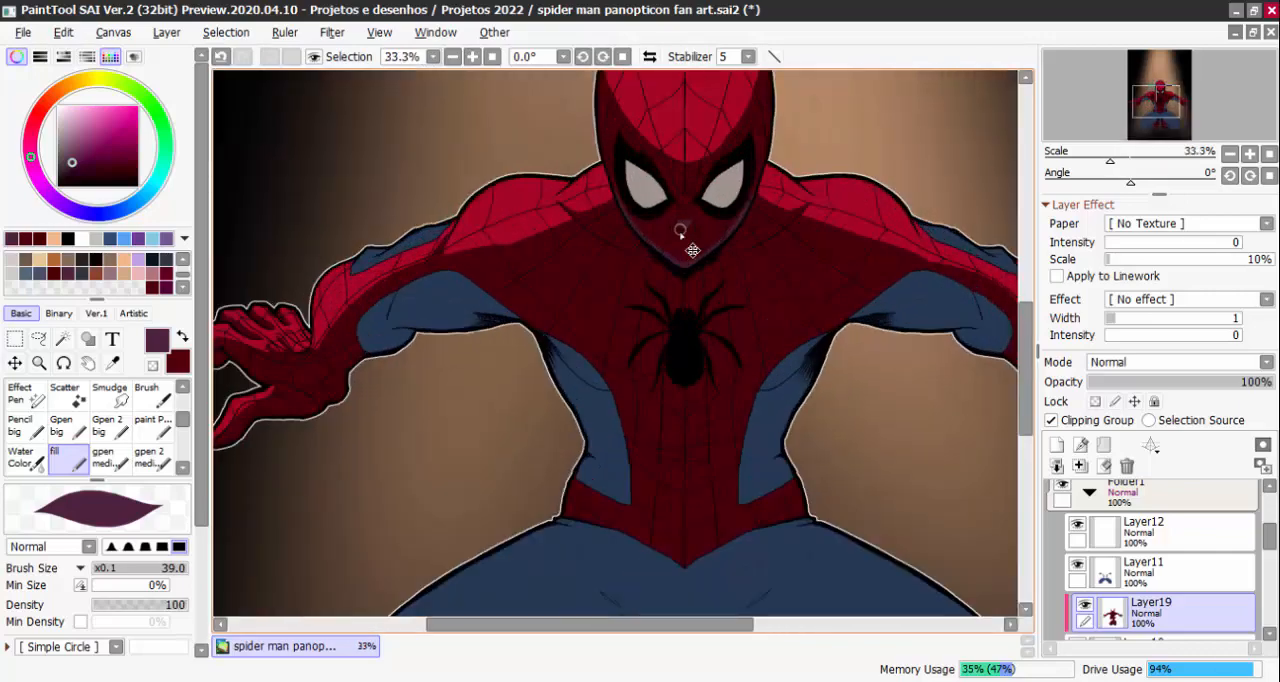
{"action": "scroll", "coordinate": [700, 250], "scroll_direction": "up", "scroll_amount": 4}
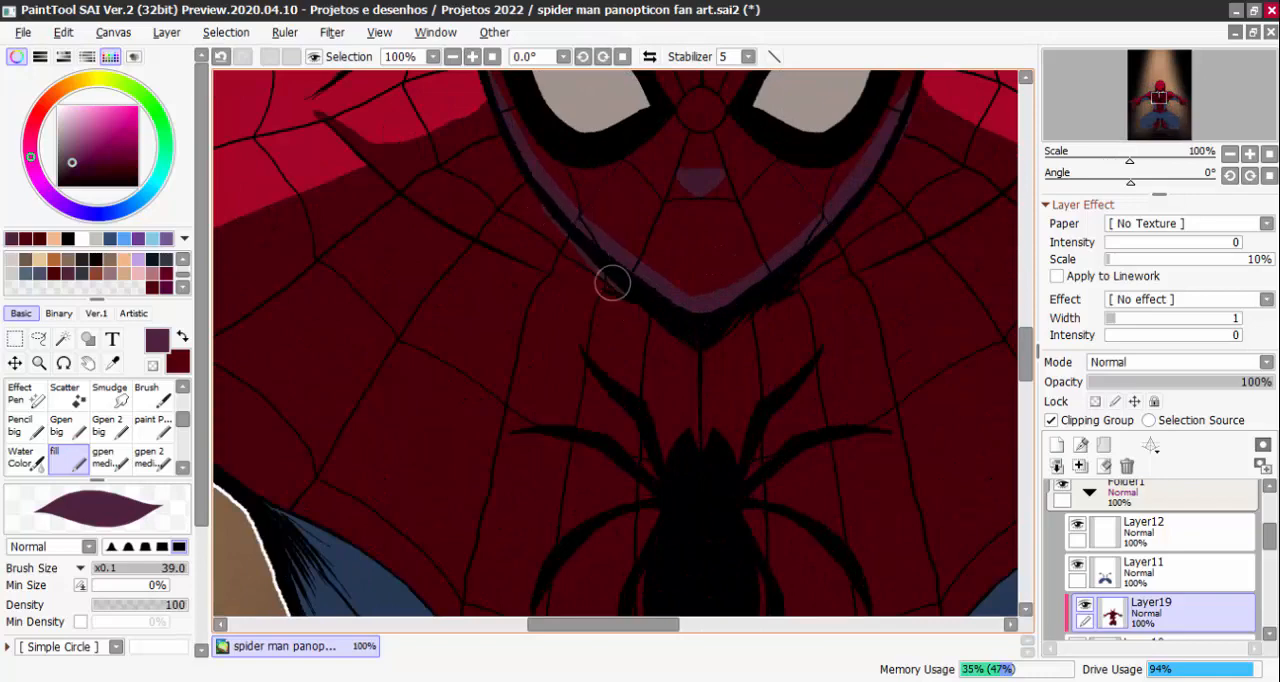
{"action": "mouse_move", "coordinate": [612, 288]}
{"action": "left_mouse_down"}
{"action": "mouse_move", "coordinate": [545, 268]}
{"action": "mouse_move", "coordinate": [624, 292]}
{"action": "mouse_move", "coordinate": [486, 240]}
{"action": "left_mouse_up"}
{"action": "mouse_move", "coordinate": [569, 275]}
{"action": "left_mouse_down"}
{"action": "mouse_move", "coordinate": [451, 227]}
{"action": "mouse_move", "coordinate": [598, 271]}
{"action": "mouse_move", "coordinate": [536, 258]}
{"action": "mouse_move", "coordinate": [561, 256]}
{"action": "mouse_move", "coordinate": [534, 197]}
{"action": "left_mouse_up"}
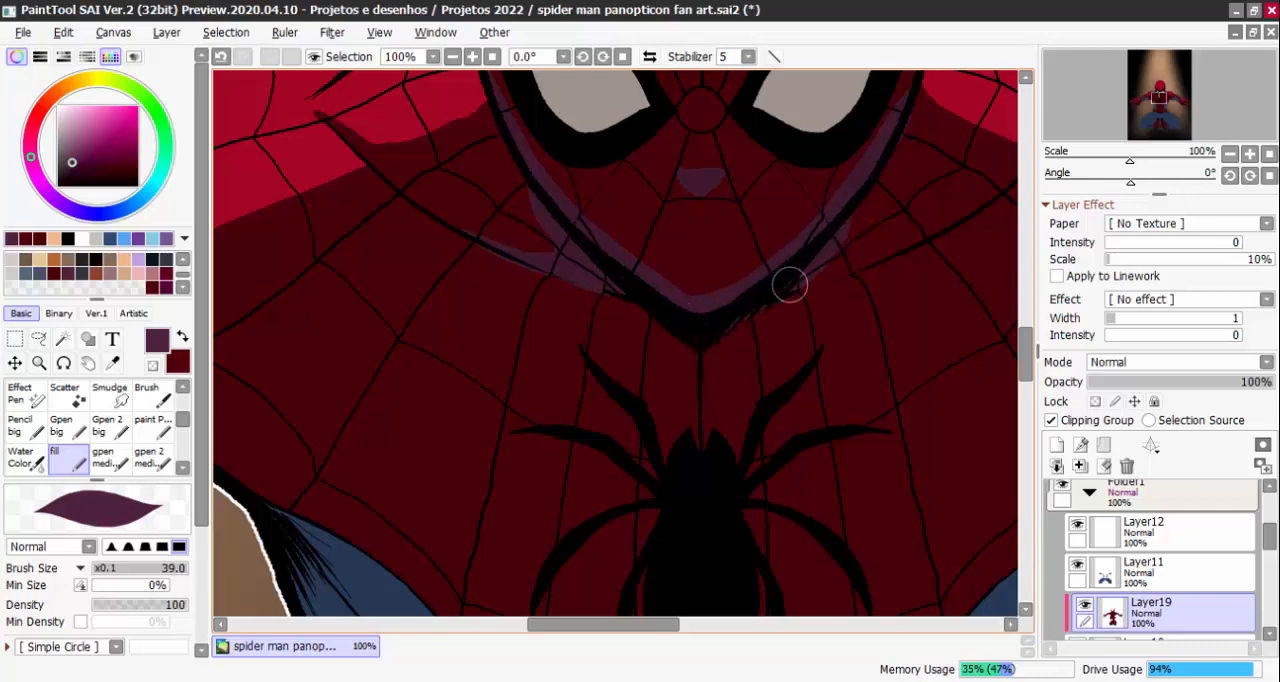
{"action": "mouse_move", "coordinate": [789, 285]}
{"action": "left_mouse_down"}
{"action": "mouse_move", "coordinate": [863, 260]}
{"action": "mouse_move", "coordinate": [809, 277]}
{"action": "mouse_move", "coordinate": [834, 266]}
{"action": "mouse_move", "coordinate": [866, 196]}
{"action": "mouse_move", "coordinate": [837, 266]}
{"action": "mouse_move", "coordinate": [903, 229]}
{"action": "mouse_move", "coordinate": [845, 248]}
{"action": "left_mouse_up"}
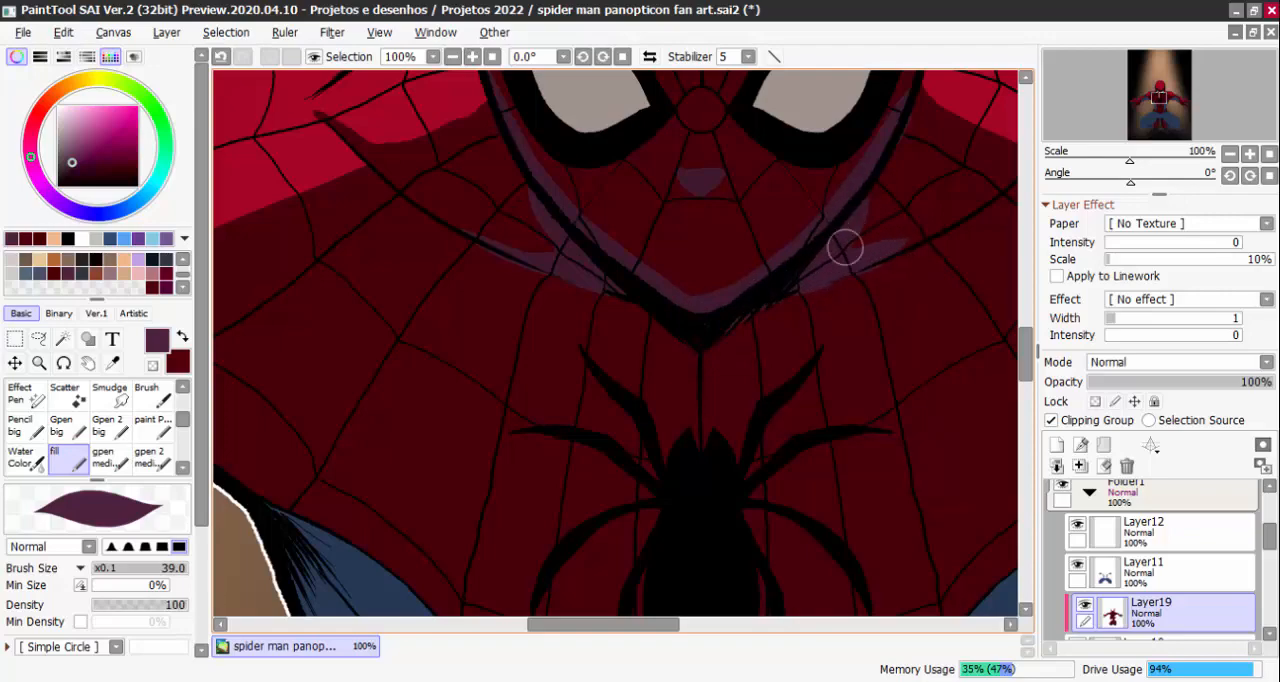
Paint a purple shadow along the underside of the left-hand forearm and wrist
{"action": "scroll", "coordinate": [845, 248], "scroll_direction": "down", "scroll_amount": 3}
{"action": "scroll", "coordinate": [880, 330], "scroll_direction": "up", "scroll_amount": 1}
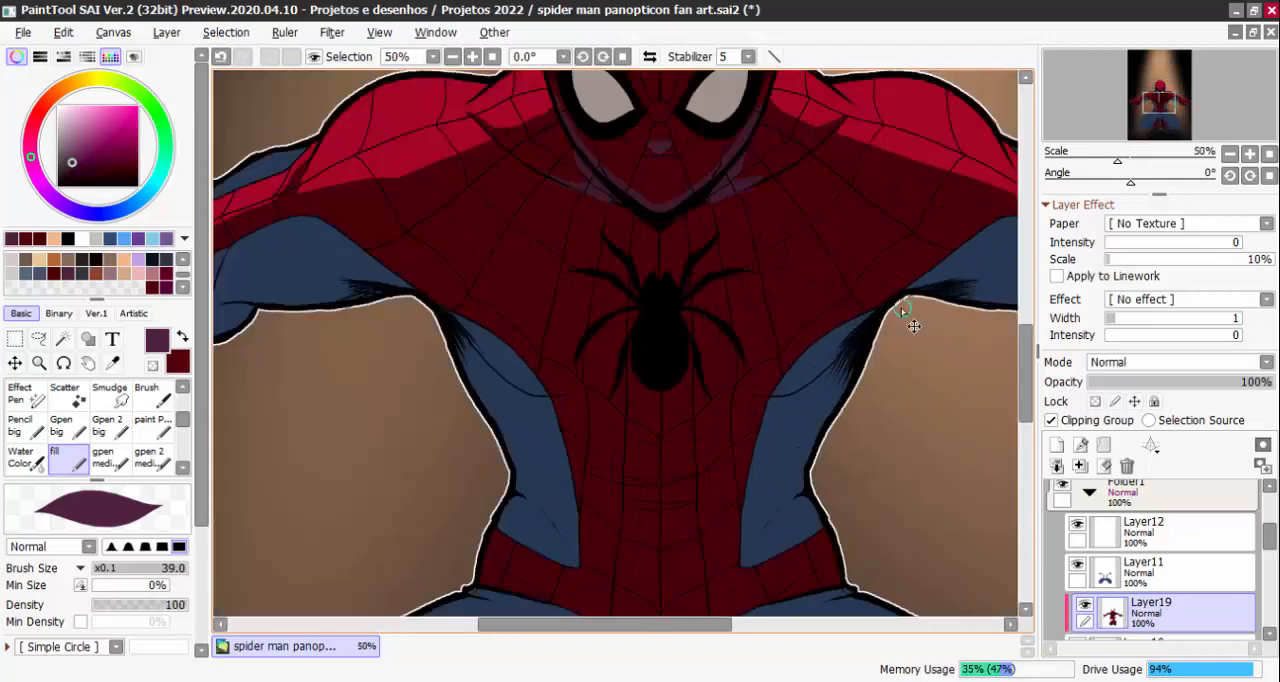
{"action": "scroll", "coordinate": [897, 371], "scroll_direction": "down", "scroll_amount": 1}
{"action": "scroll", "coordinate": [623, 300], "scroll_direction": "up", "scroll_amount": 2}
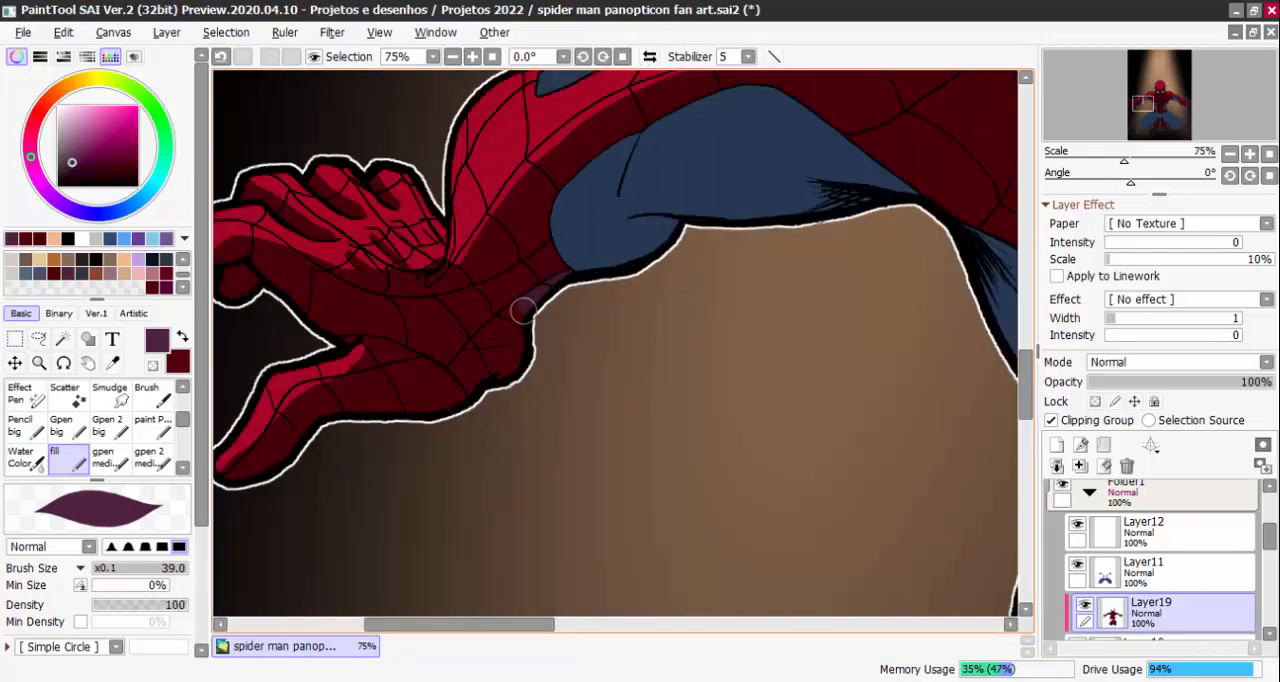
{"action": "scroll", "coordinate": [710, 357], "scroll_direction": "down", "scroll_amount": 2}
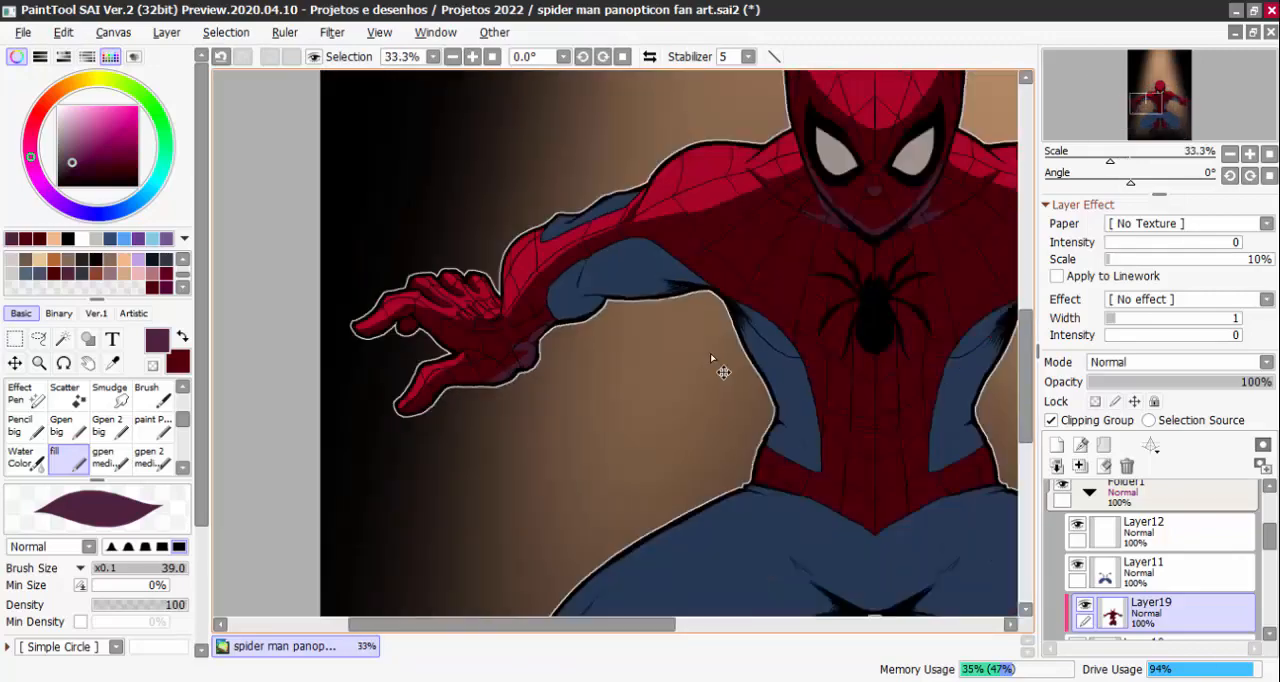
Paint a matching purple shadow along the underside of the right-hand forearm and wrist
{"action": "scroll", "coordinate": [711, 356], "scroll_direction": "down", "scroll_amount": 1}
{"action": "scroll", "coordinate": [827, 333], "scroll_direction": "up", "scroll_amount": 2}
{"action": "left_click_drag", "start_coordinate": [803, 343], "coordinate": [842, 387]}
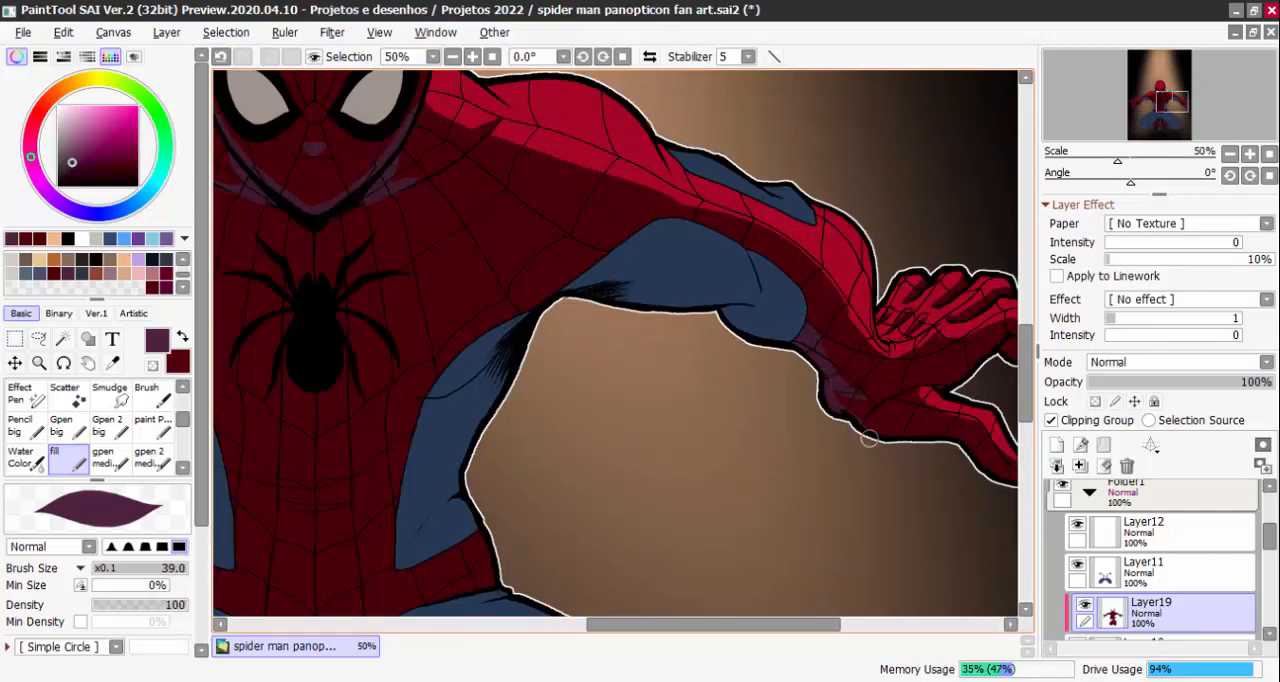
{"action": "scroll", "coordinate": [850, 432], "scroll_direction": "down", "scroll_amount": 3}
{"action": "scroll", "coordinate": [826, 449], "scroll_direction": "up", "scroll_amount": 6}
Paint thin purple fold shadows across the abdomen and a small streak at the right-hand torso edge beside the spider emblem
{"action": "scroll", "coordinate": [750, 320], "scroll_direction": "down", "scroll_amount": 4}
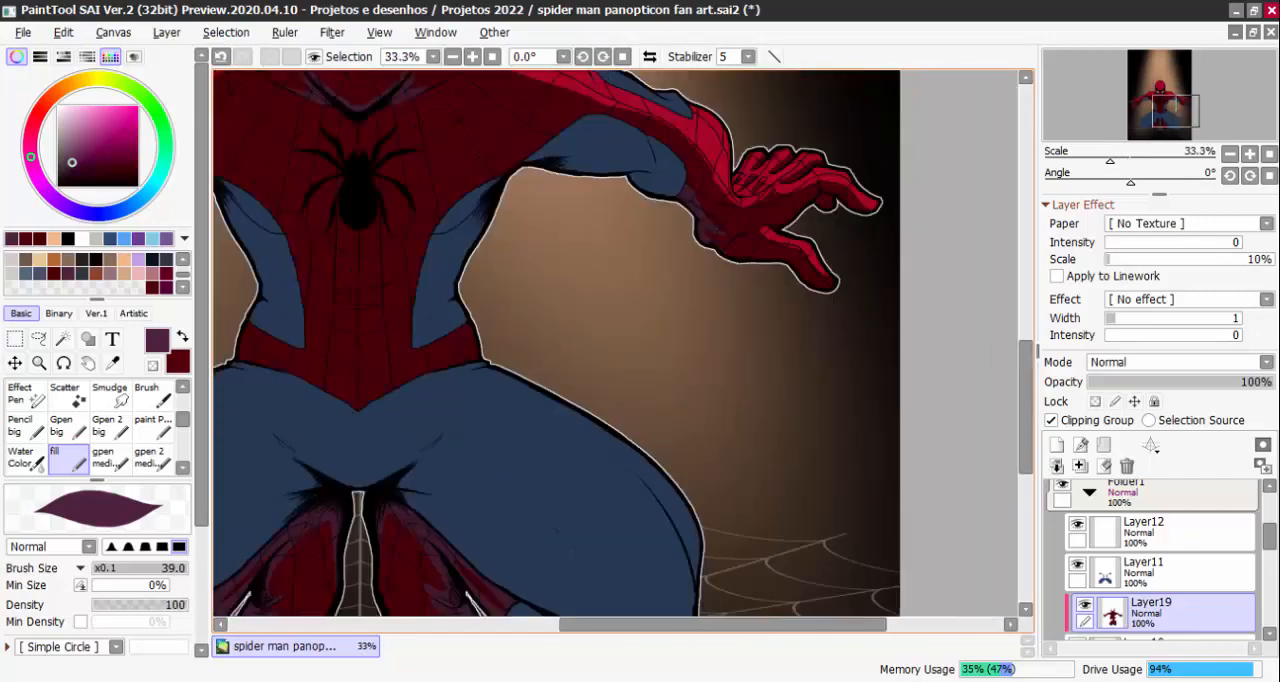
{"action": "scroll", "coordinate": [723, 331], "scroll_direction": "down", "scroll_amount": 1}
{"action": "scroll", "coordinate": [608, 340], "scroll_direction": "up", "scroll_amount": 4}
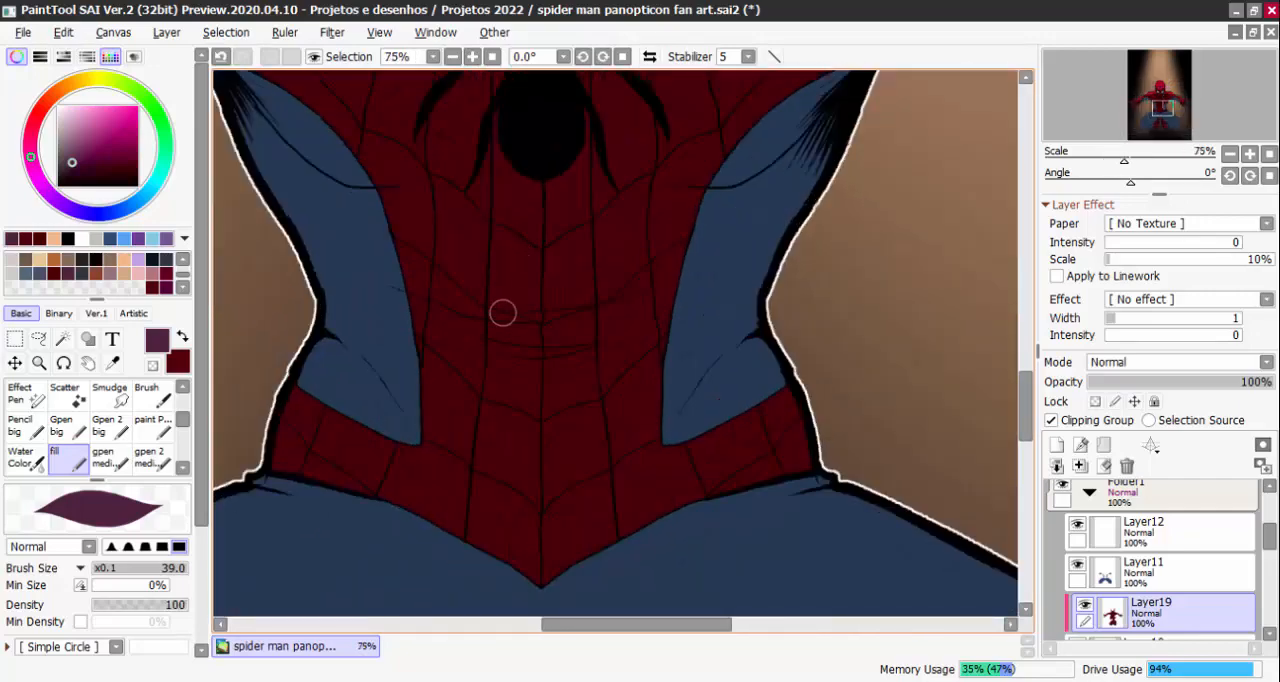
{"action": "left_click_drag", "start_coordinate": [472, 317], "coordinate": [600, 317]}
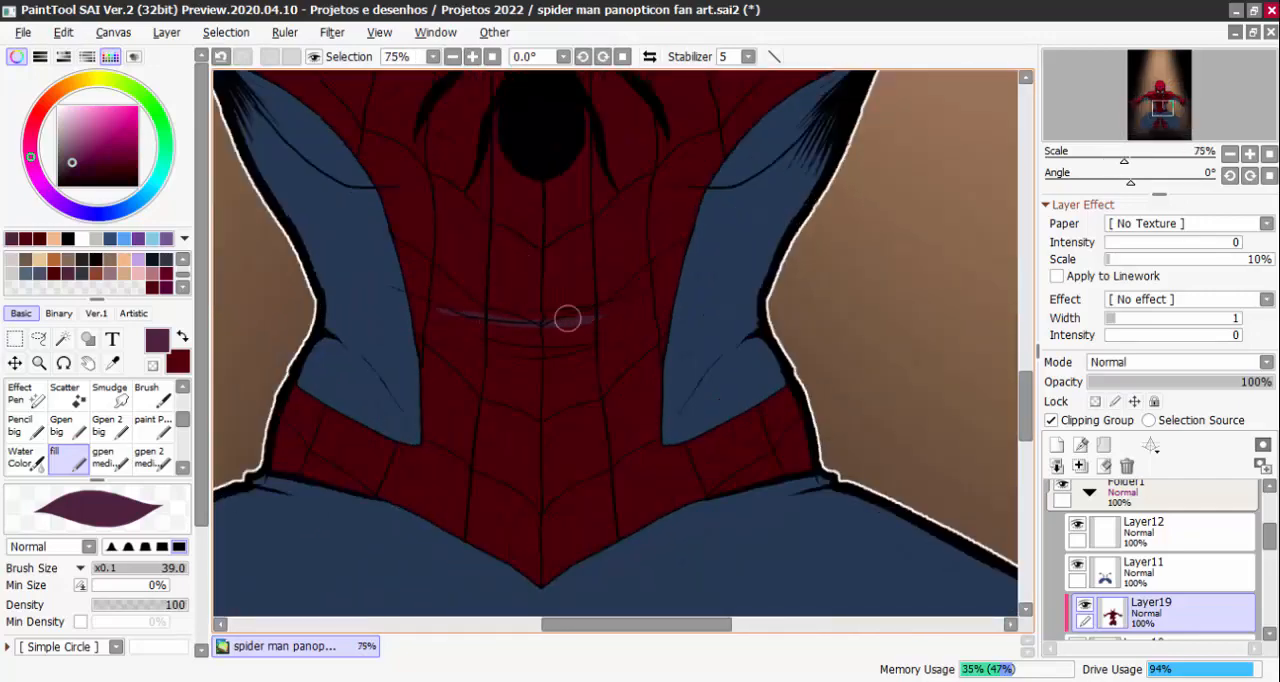
{"action": "left_click_drag", "start_coordinate": [451, 332], "coordinate": [541, 350]}
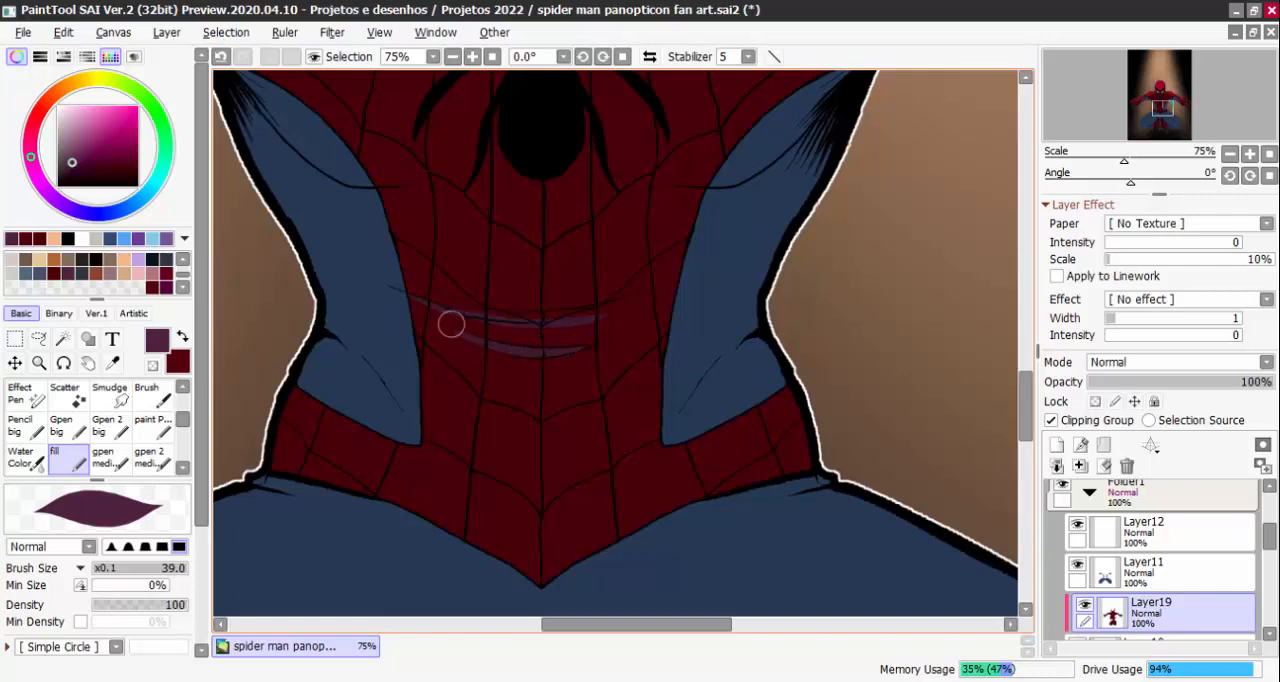
{"action": "scroll", "coordinate": [646, 271], "scroll_direction": "down", "scroll_amount": 2}
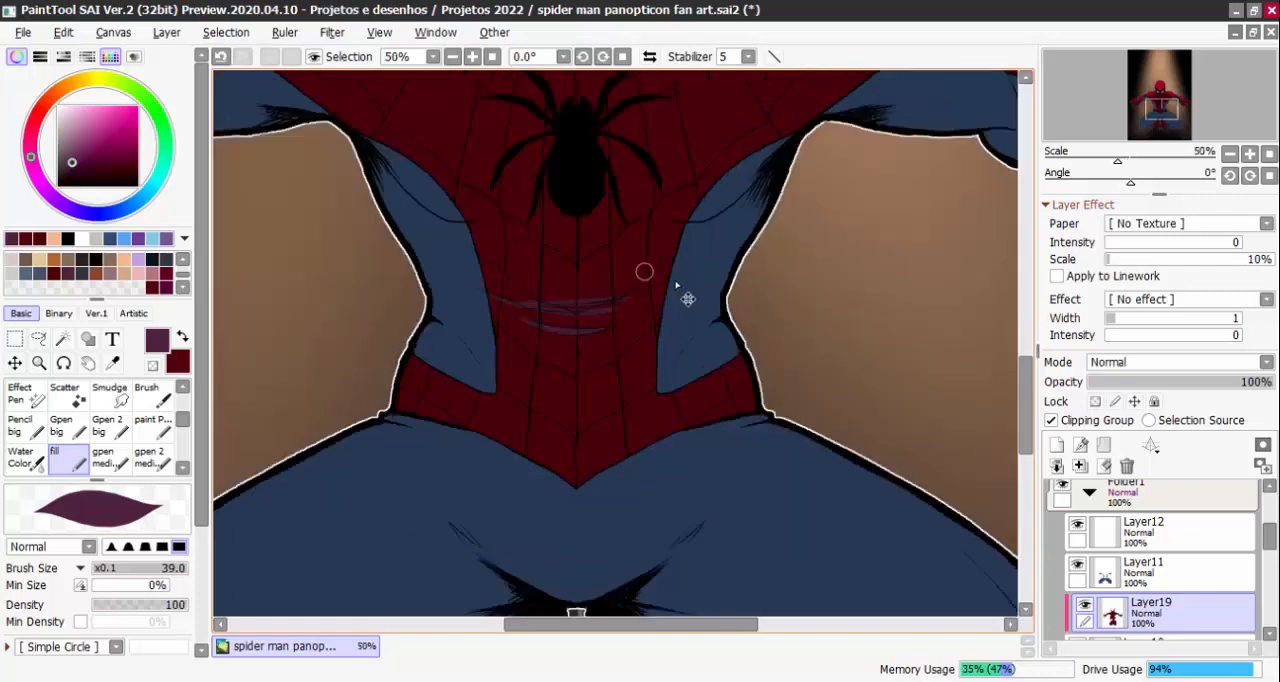
{"action": "scroll", "coordinate": [652, 258], "scroll_direction": "up", "scroll_amount": 2}
{"action": "left_click_drag", "start_coordinate": [674, 258], "coordinate": [616, 262]}
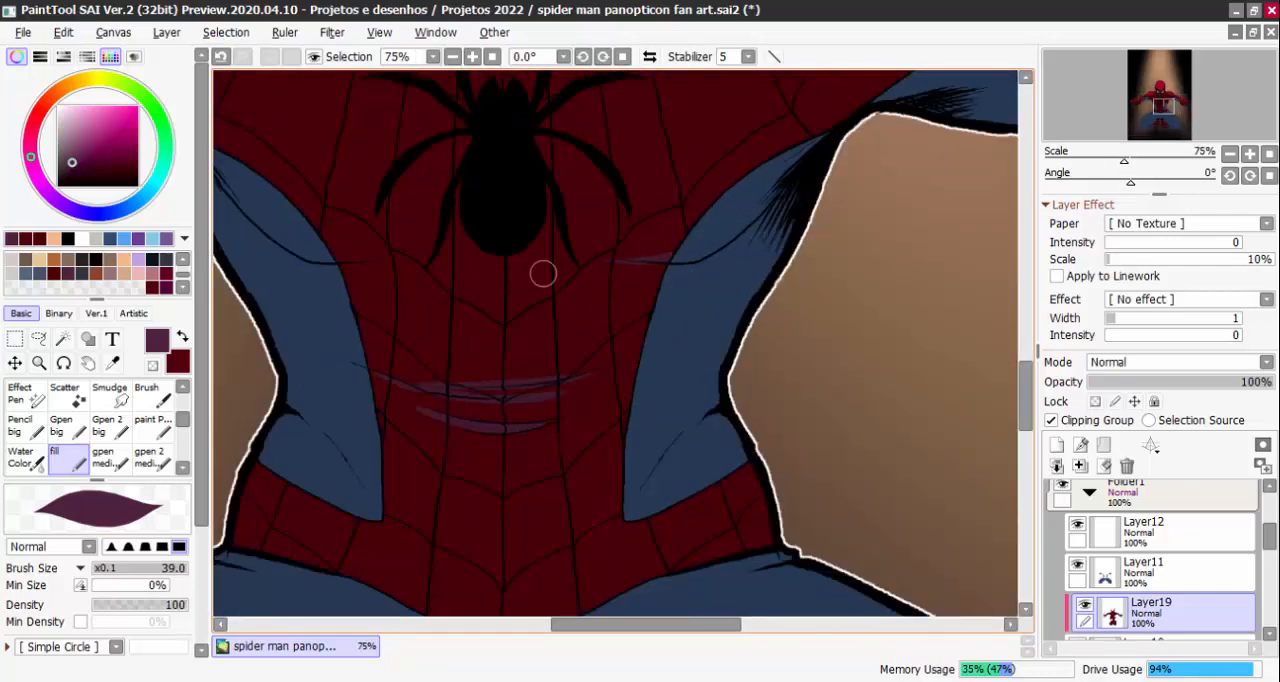
Toggle Layer19's visibility to compare the whole figure with and without the painted shadows
{"action": "scroll", "coordinate": [817, 322], "scroll_direction": "down", "scroll_amount": 6}
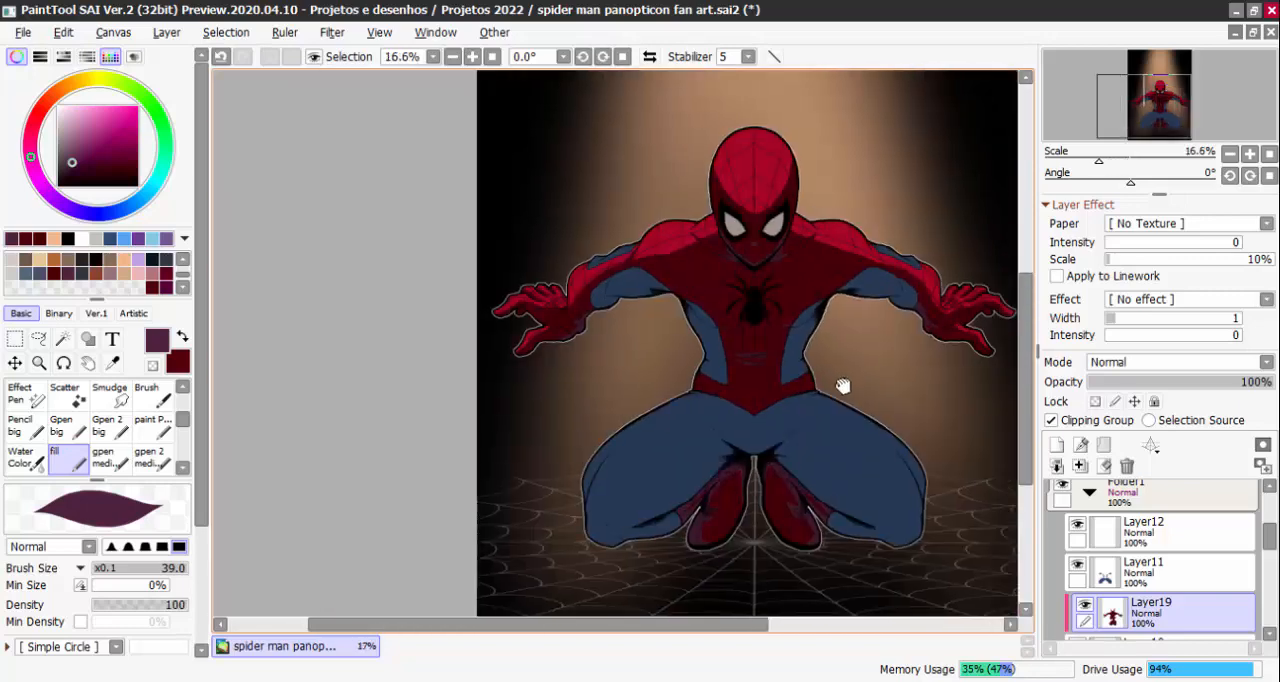
{"action": "left_click", "coordinate": [1085, 605]}
{"action": "left_click", "coordinate": [1085, 605]}
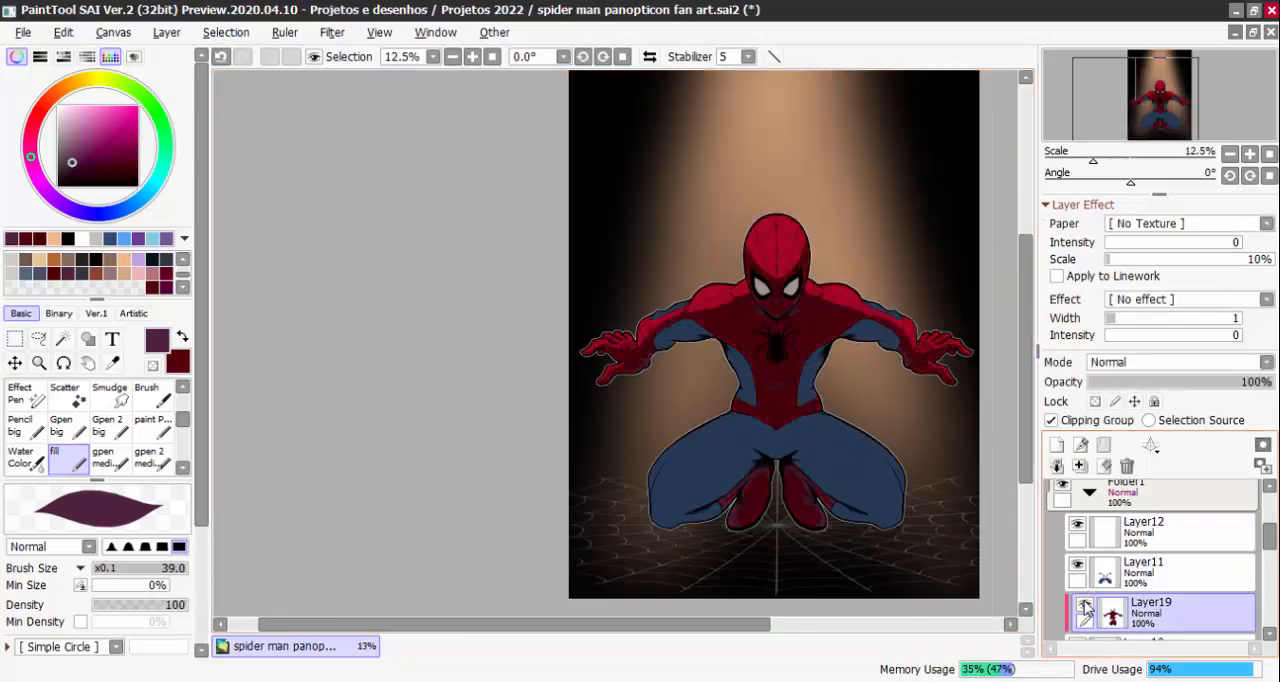
{"action": "left_click", "coordinate": [1085, 605]}
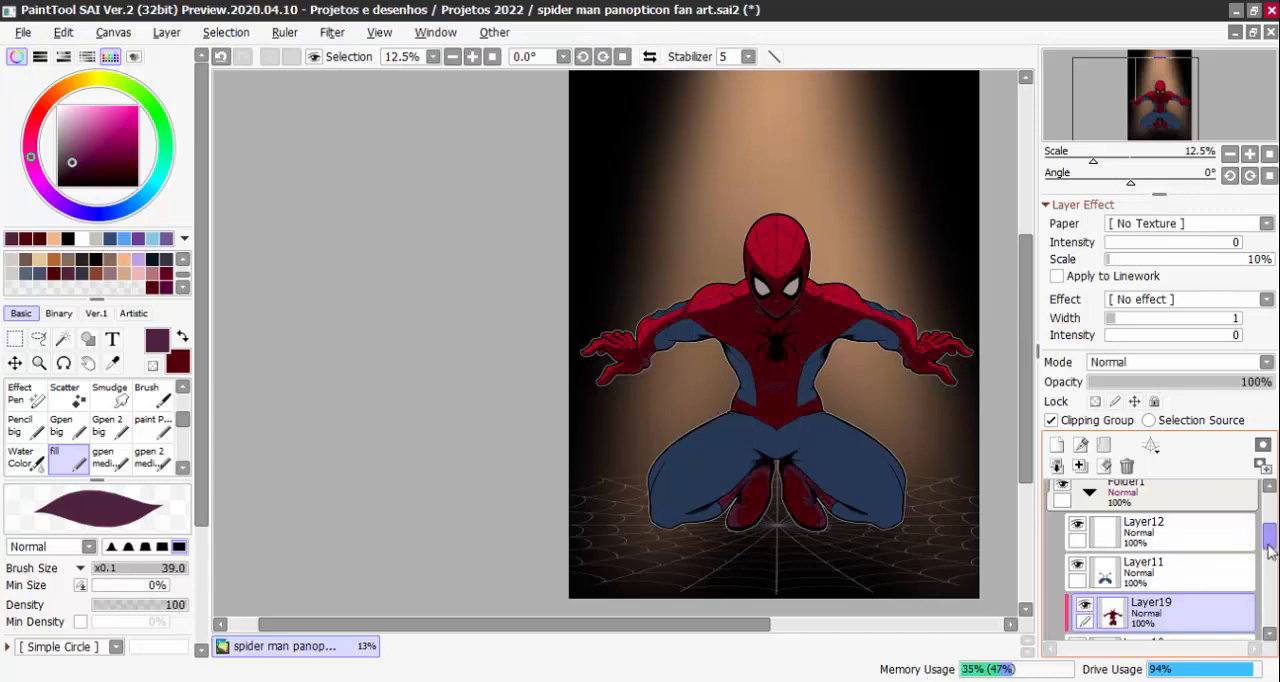
Toggle the Multiply layer Layer16 repeatedly to compare the figure with and without its darkening
{"action": "scroll", "coordinate": [1086, 600], "scroll_direction": "up", "scroll_amount": 2}
{"action": "left_click", "coordinate": [1069, 522]}
{"action": "left_click", "coordinate": [1070, 522]}
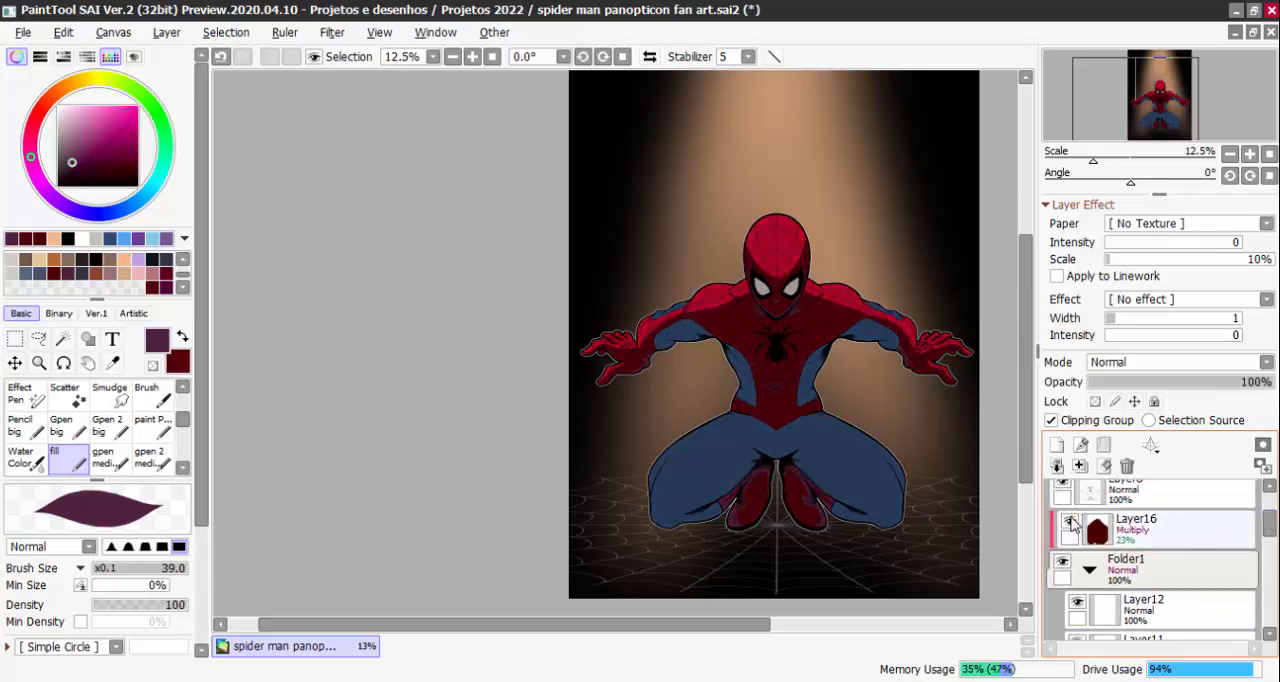
{"action": "left_click", "coordinate": [1070, 522]}
{"action": "left_click", "coordinate": [1070, 522]}
{"action": "left_click", "coordinate": [1070, 522]}
{"action": "left_click", "coordinate": [1070, 522]}
{"action": "left_click", "coordinate": [1070, 522]}
{"action": "scroll", "coordinate": [1077, 530], "scroll_direction": "right", "scroll_amount": 2}
{"action": "key", "text": "Page_Up"}
{"action": "left_click", "coordinate": [1068, 521]}
{"action": "left_click", "coordinate": [1068, 521]}
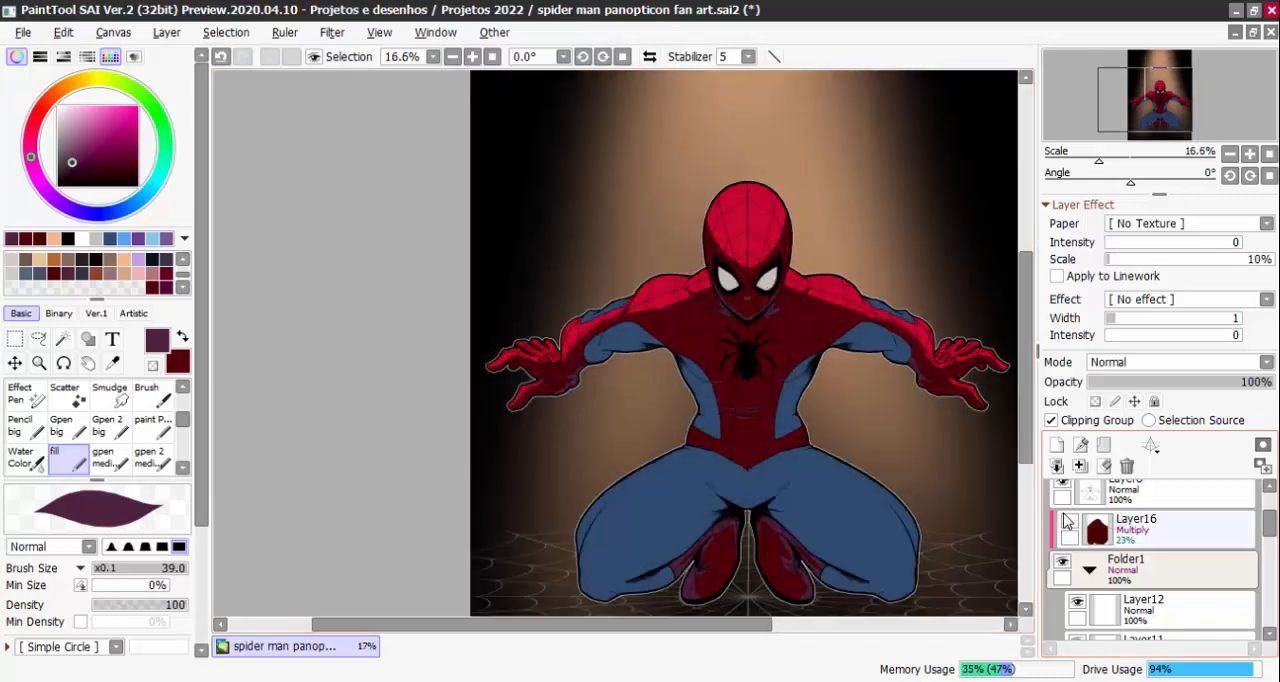
{"action": "left_click", "coordinate": [1146, 541]}
{"action": "left_click", "coordinate": [1070, 522]}
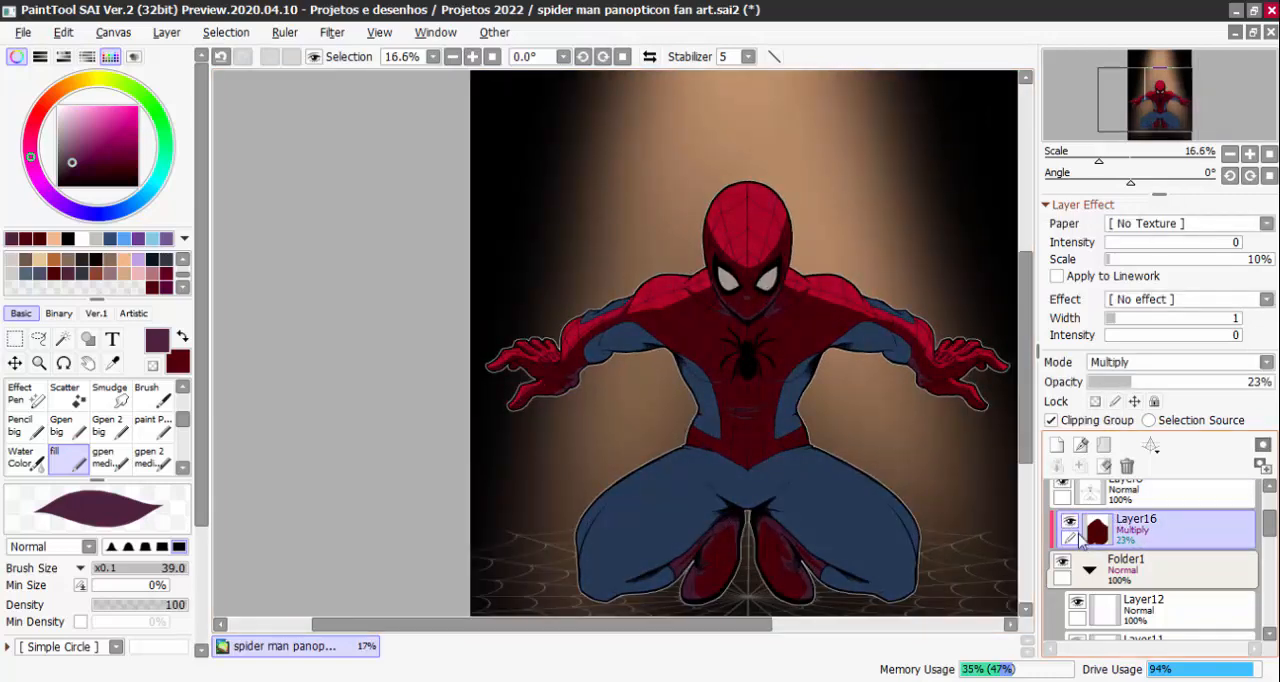
{"action": "left_click", "coordinate": [1070, 524]}
{"action": "left_click", "coordinate": [1070, 524]}
{"action": "left_click", "coordinate": [1068, 523]}
{"action": "left_click_drag", "start_coordinate": [848, 426], "coordinate": [780, 405]}
{"action": "left_click", "coordinate": [1069, 523]}
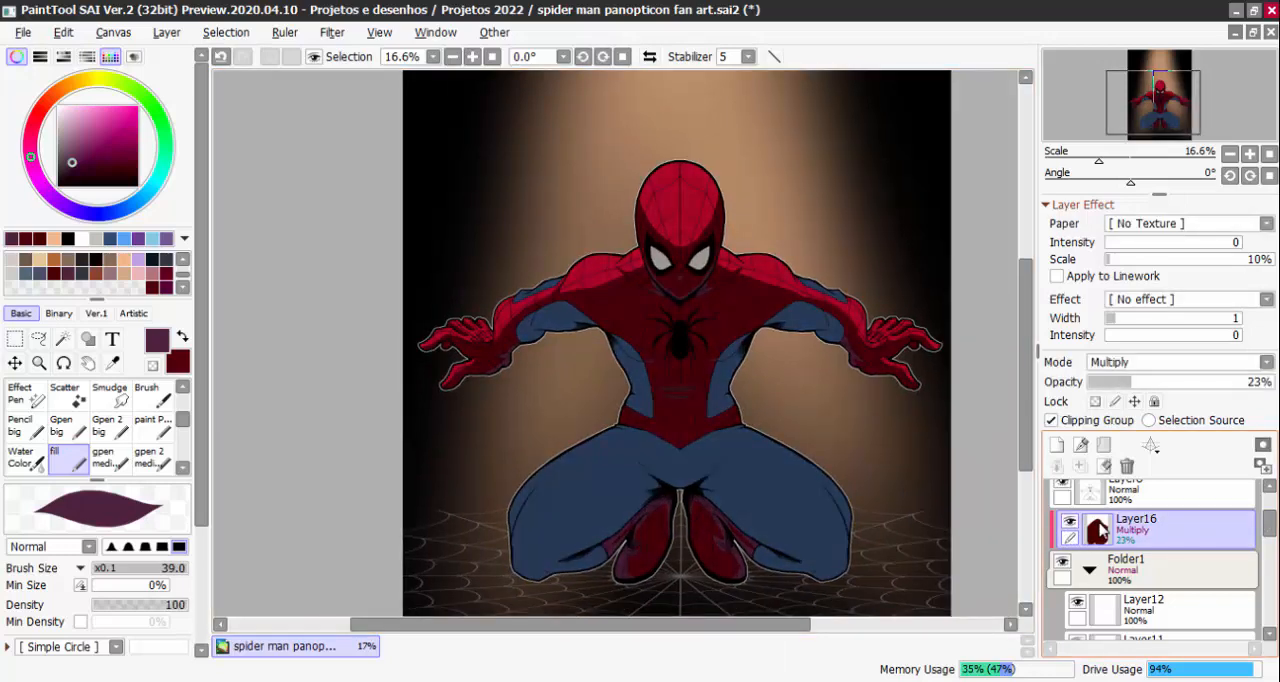
Hide the background layers Layer18 and Layer14
{"action": "left_click_drag", "start_coordinate": [860, 440], "coordinate": [798, 426]}
{"action": "left_click_drag", "start_coordinate": [1267, 535], "coordinate": [1267, 570]}
{"action": "left_click", "coordinate": [1062, 578]}
{"action": "left_click", "coordinate": [1062, 618]}
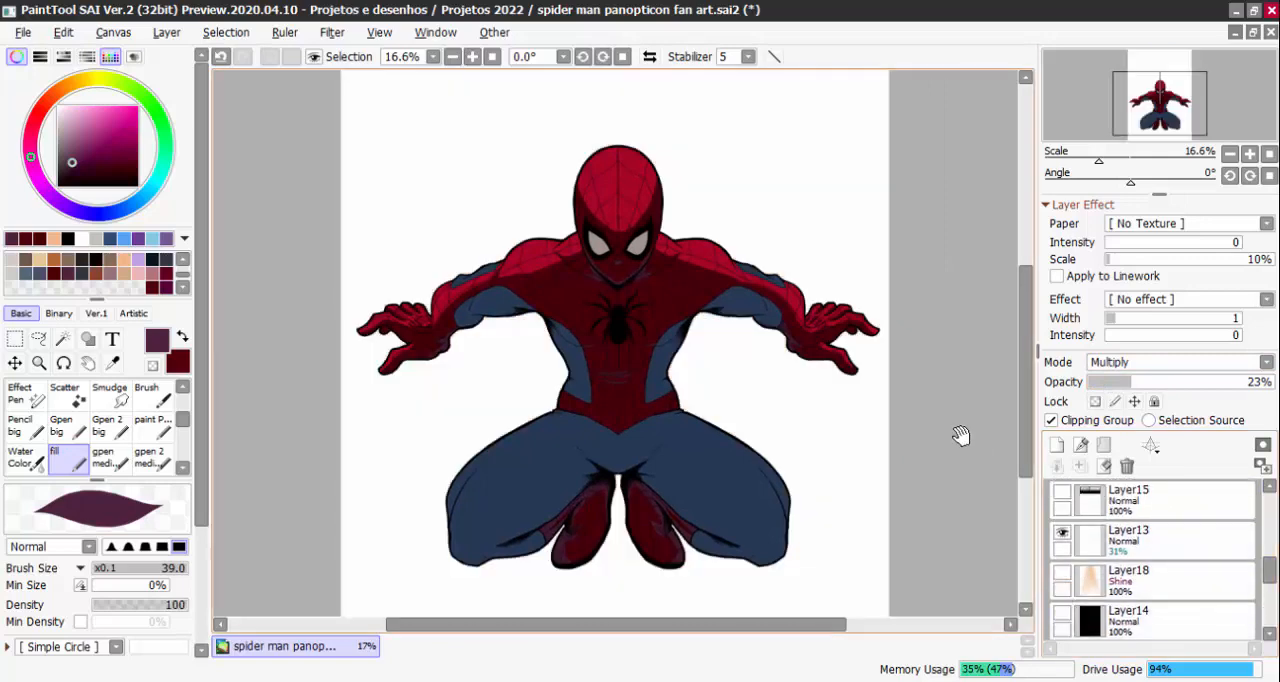
{"action": "left_click_drag", "start_coordinate": [960, 435], "coordinate": [970, 465]}
Hide Layer16 and add a new layer above it as part of the clipping group
{"action": "scroll", "coordinate": [1192, 538], "scroll_direction": "up", "scroll_amount": 5}
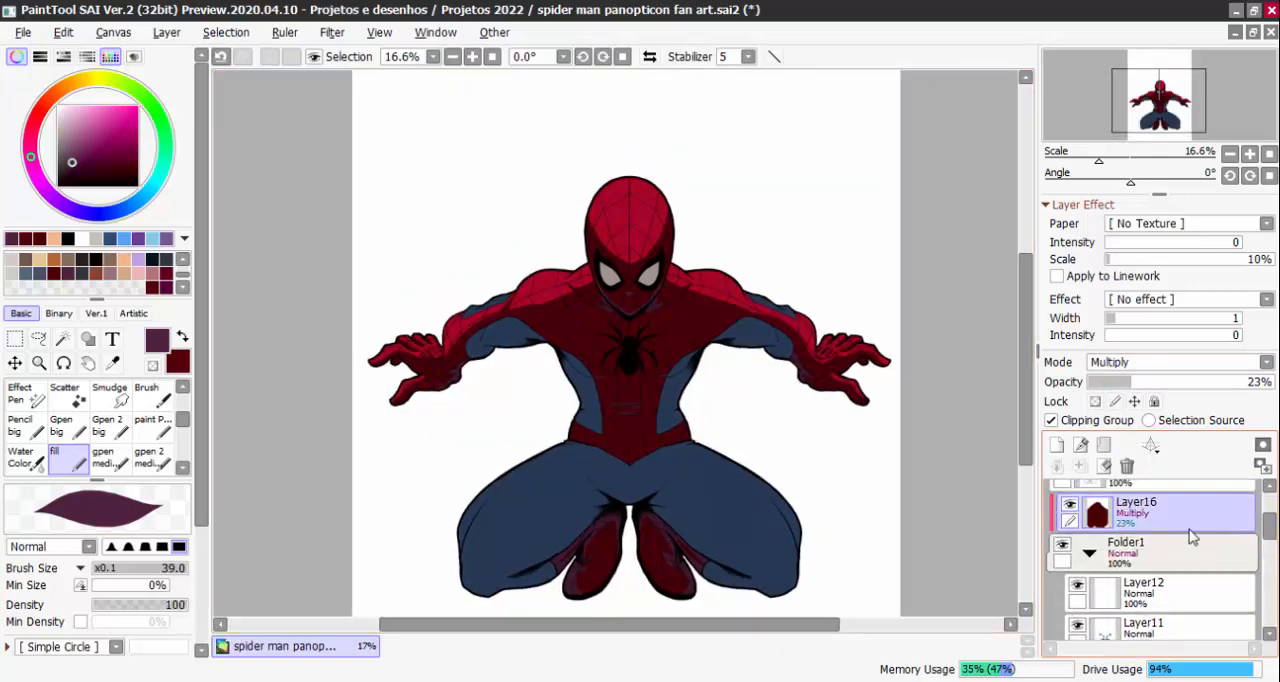
{"action": "left_click", "coordinate": [1071, 506]}
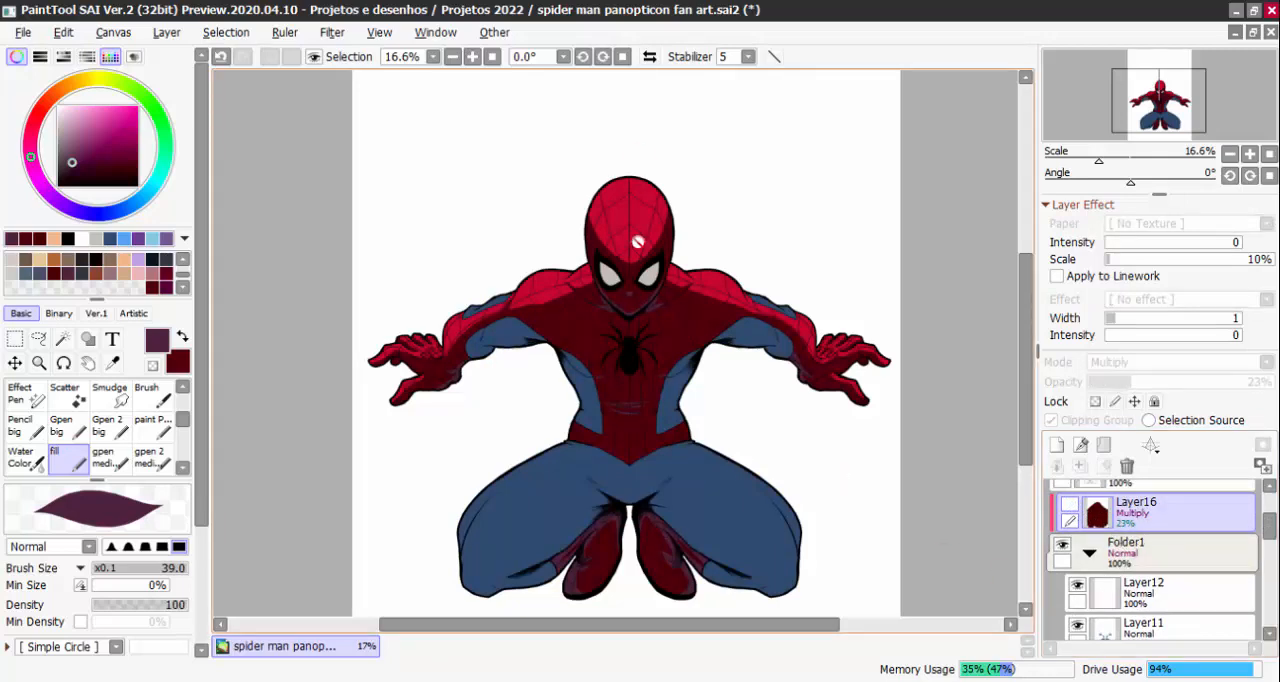
{"action": "left_click", "coordinate": [1134, 551]}
{"action": "left_click", "coordinate": [1137, 522]}
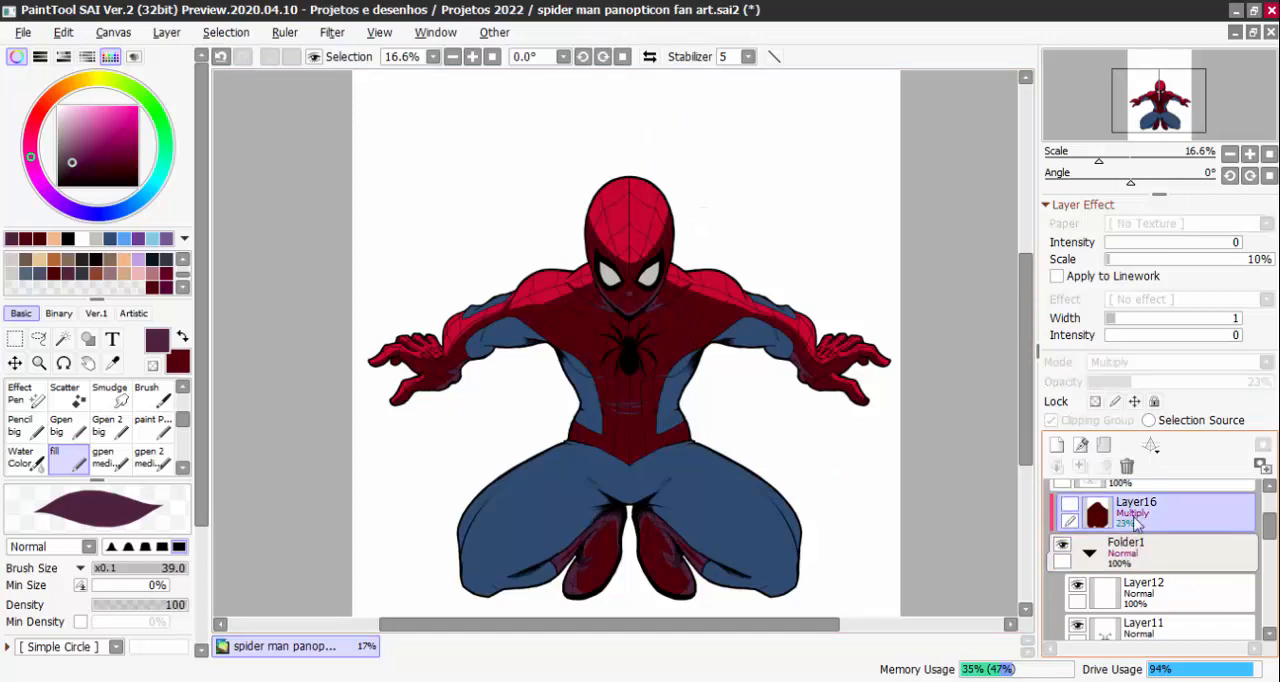
{"action": "left_click", "coordinate": [1057, 446]}
{"action": "left_click", "coordinate": [1052, 420]}
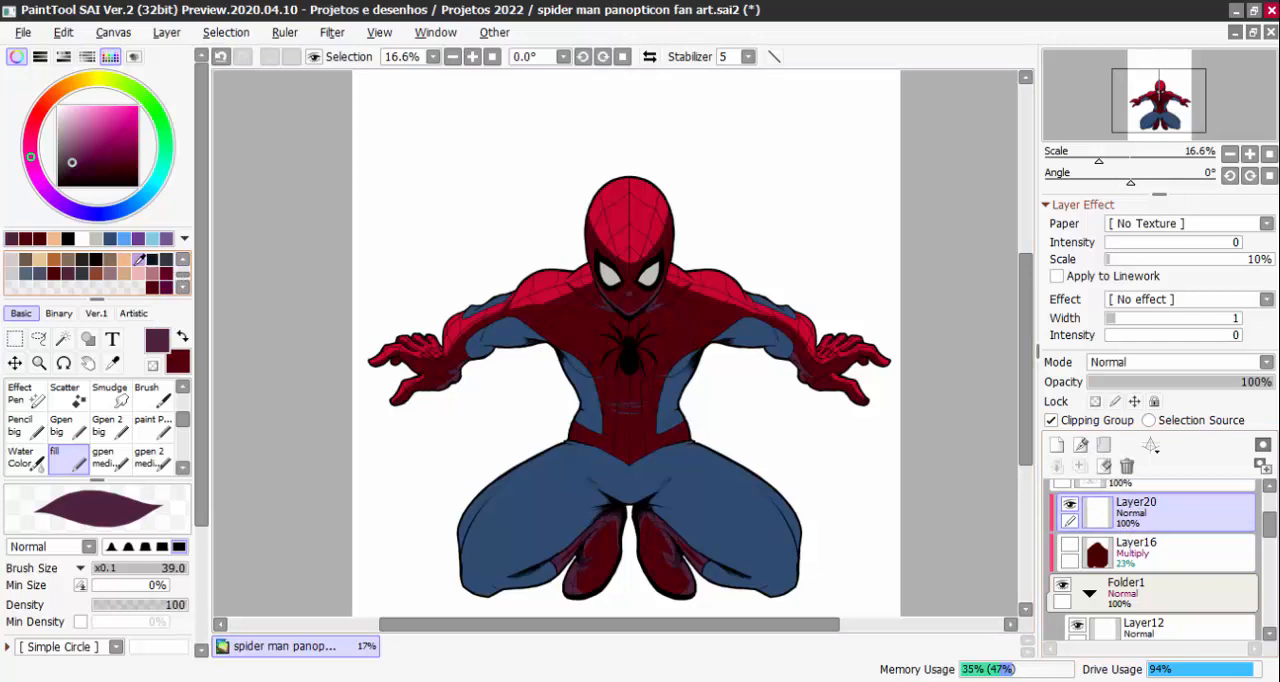
Choose a light peach orange and fill the new clipped layer with it
{"action": "left_click", "coordinate": [56, 258]}
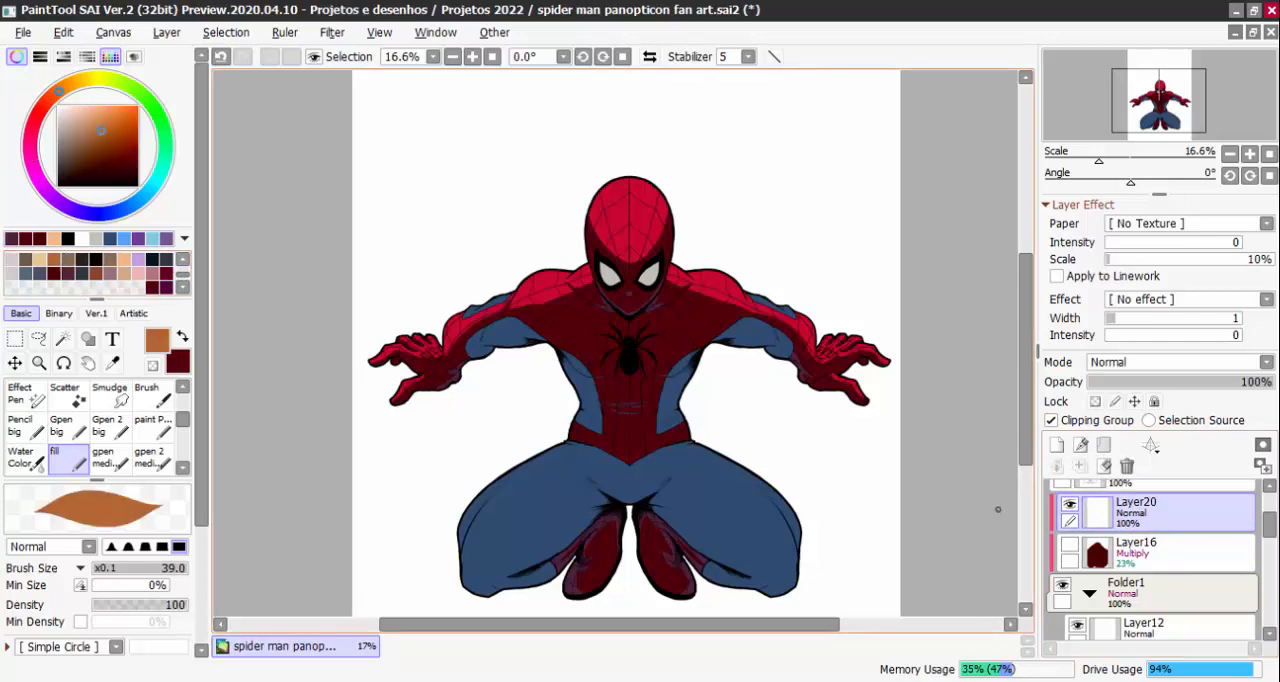
{"action": "left_click", "coordinate": [88, 105]}
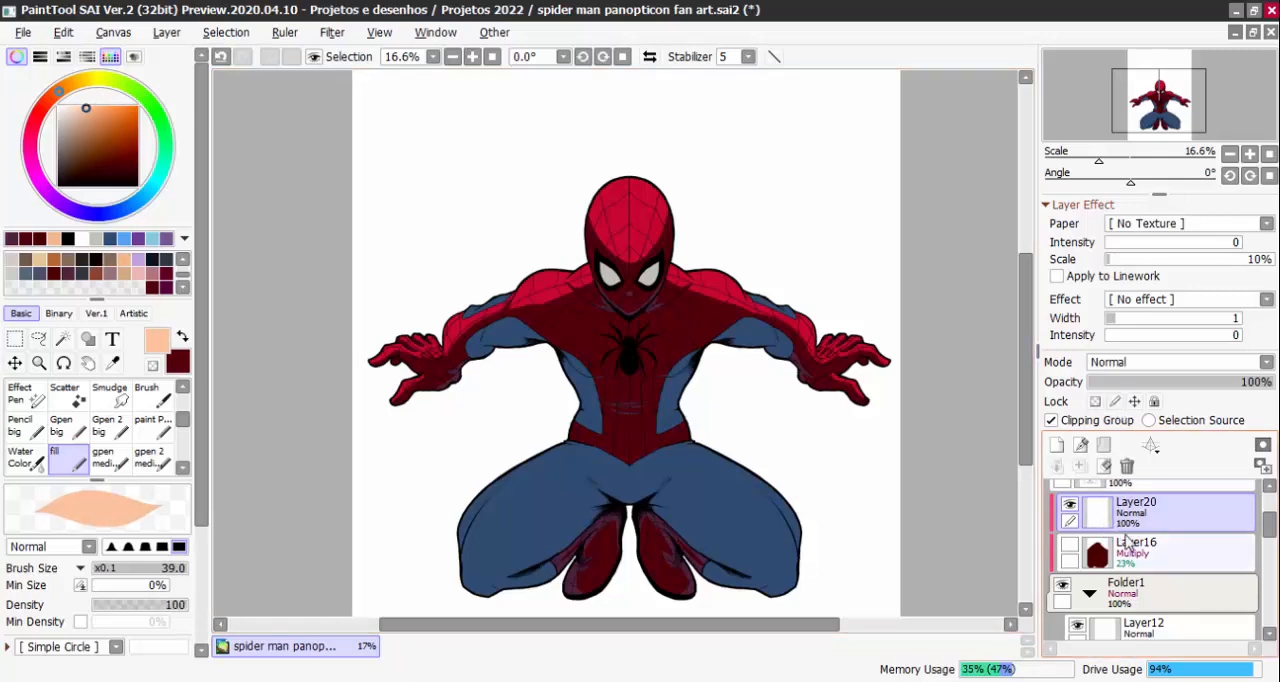
{"action": "left_click", "coordinate": [166, 32]}
{"action": "left_click", "coordinate": [209, 306]}
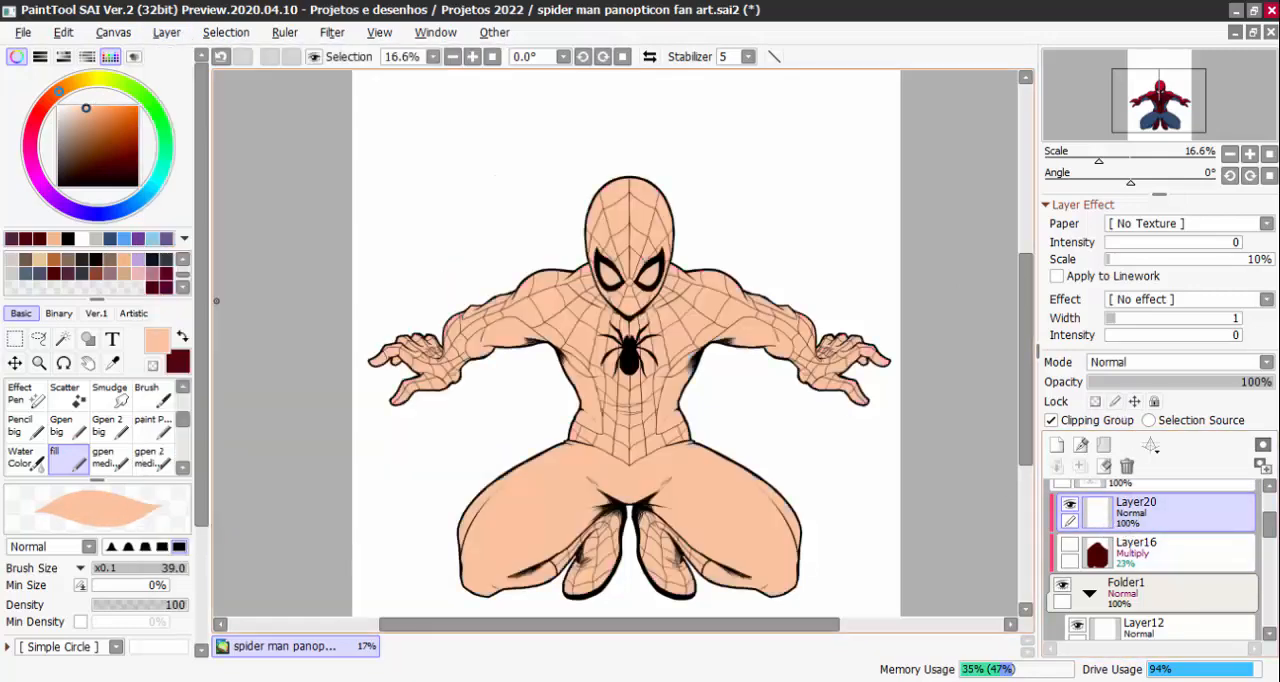
Try the Overlay and Shine blending modes on the peach layer at reduced opacity
{"action": "left_click", "coordinate": [1180, 362]}
{"action": "left_click", "coordinate": [1122, 446]}
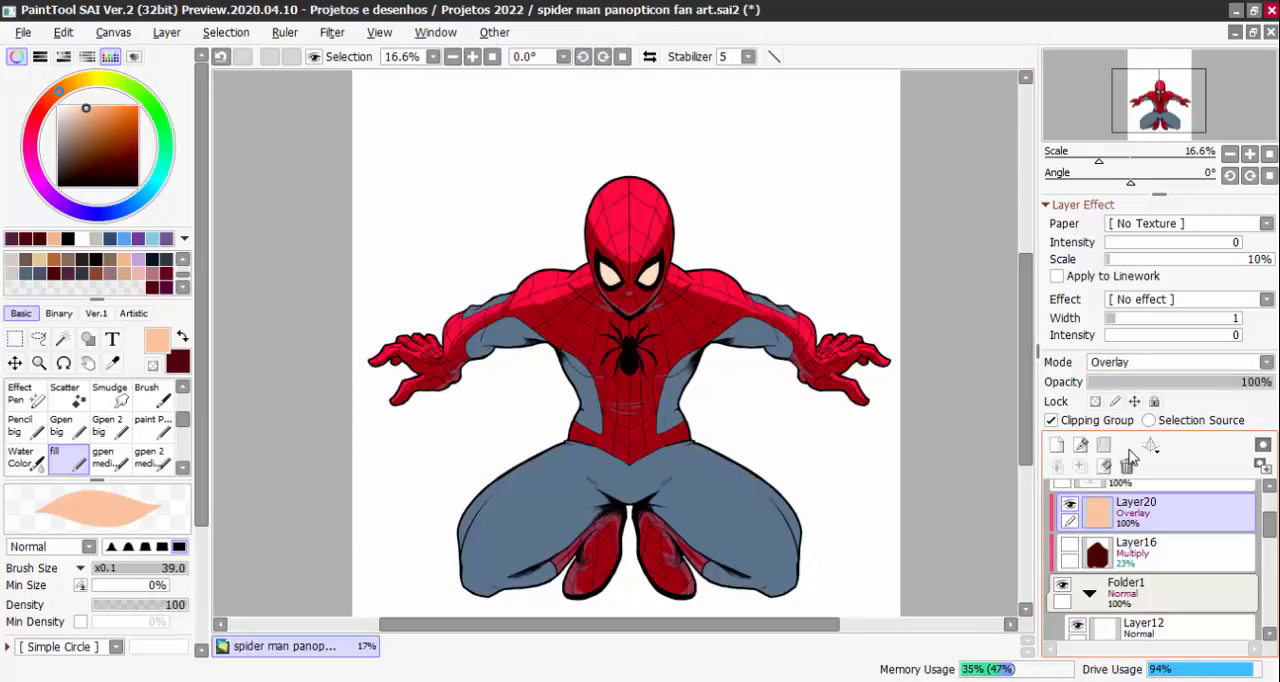
{"action": "left_click", "coordinate": [1150, 383]}
{"action": "left_click", "coordinate": [1160, 362]}
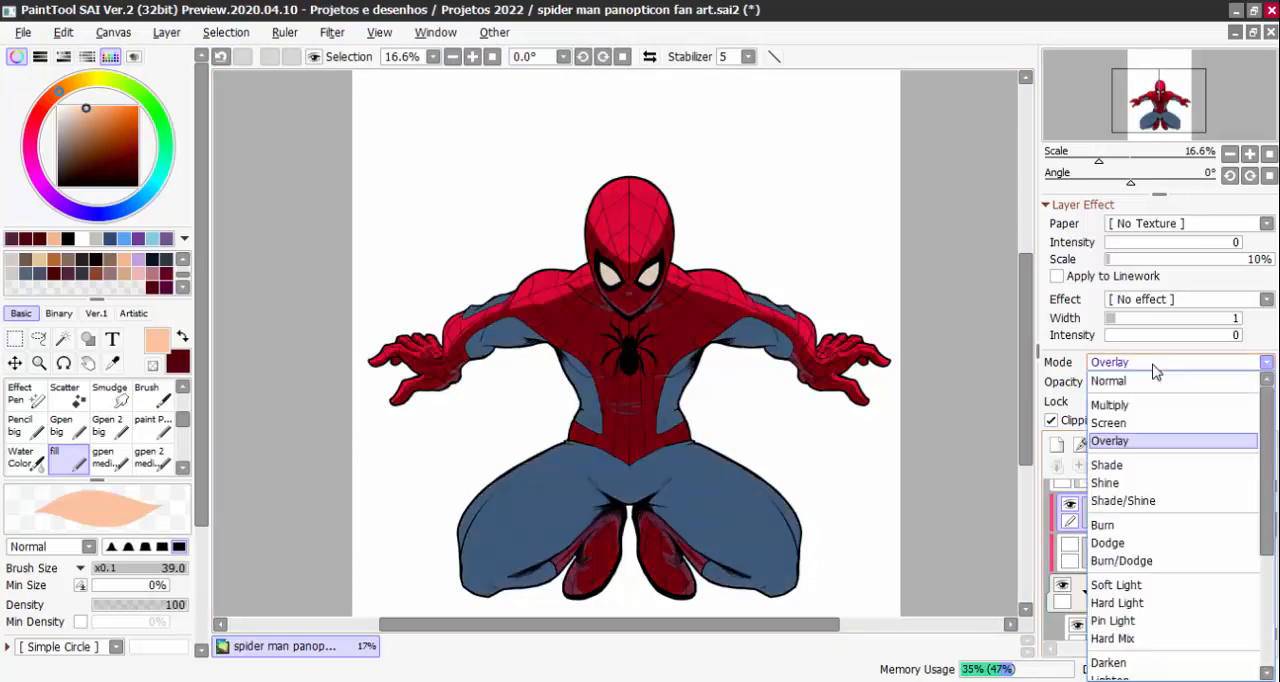
{"action": "left_click", "coordinate": [1127, 484]}
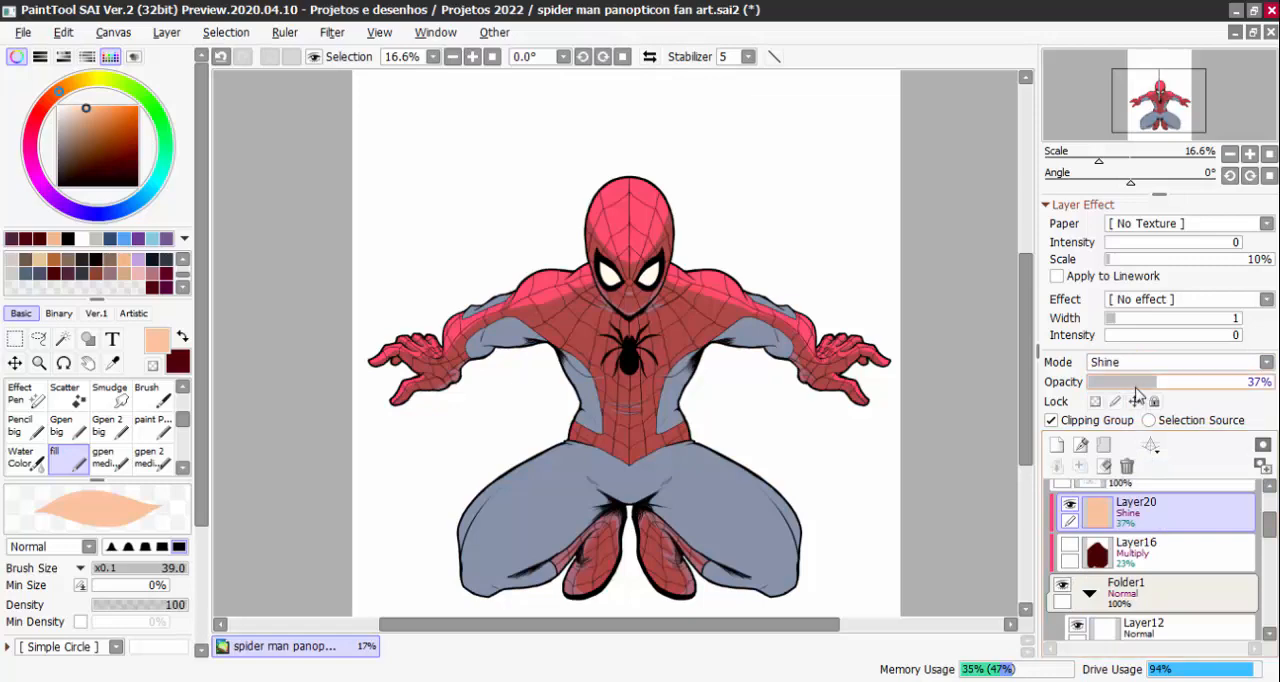
Set the peach layer to Dodge blending at 21% opacity
{"action": "left_click", "coordinate": [1125, 382]}
{"action": "left_click", "coordinate": [1137, 362]}
{"action": "left_click", "coordinate": [1130, 543]}
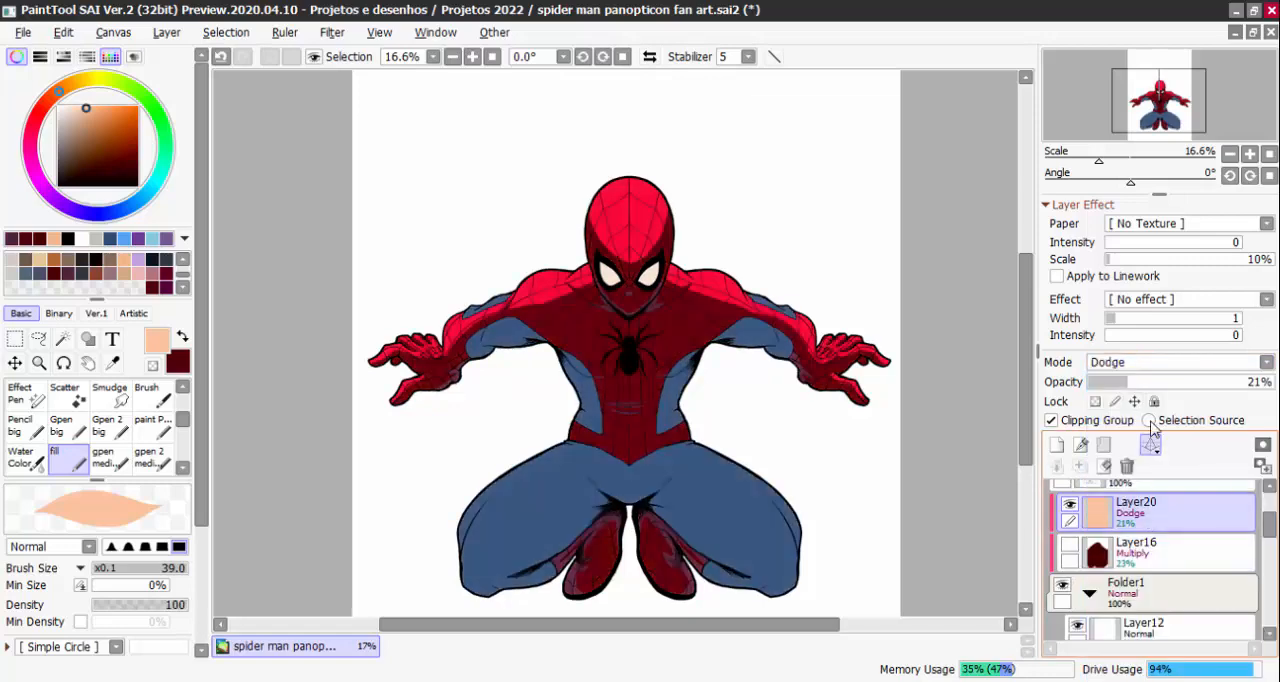
Raise the peach layer's Dodge opacity to 41%, then try Burn blending at 42% on it
{"action": "mouse_move", "coordinate": [1150, 383]}
{"action": "left_mouse_down"}
{"action": "mouse_move", "coordinate": [1192, 383]}
{"action": "mouse_move", "coordinate": [1166, 395]}
{"action": "left_mouse_up"}
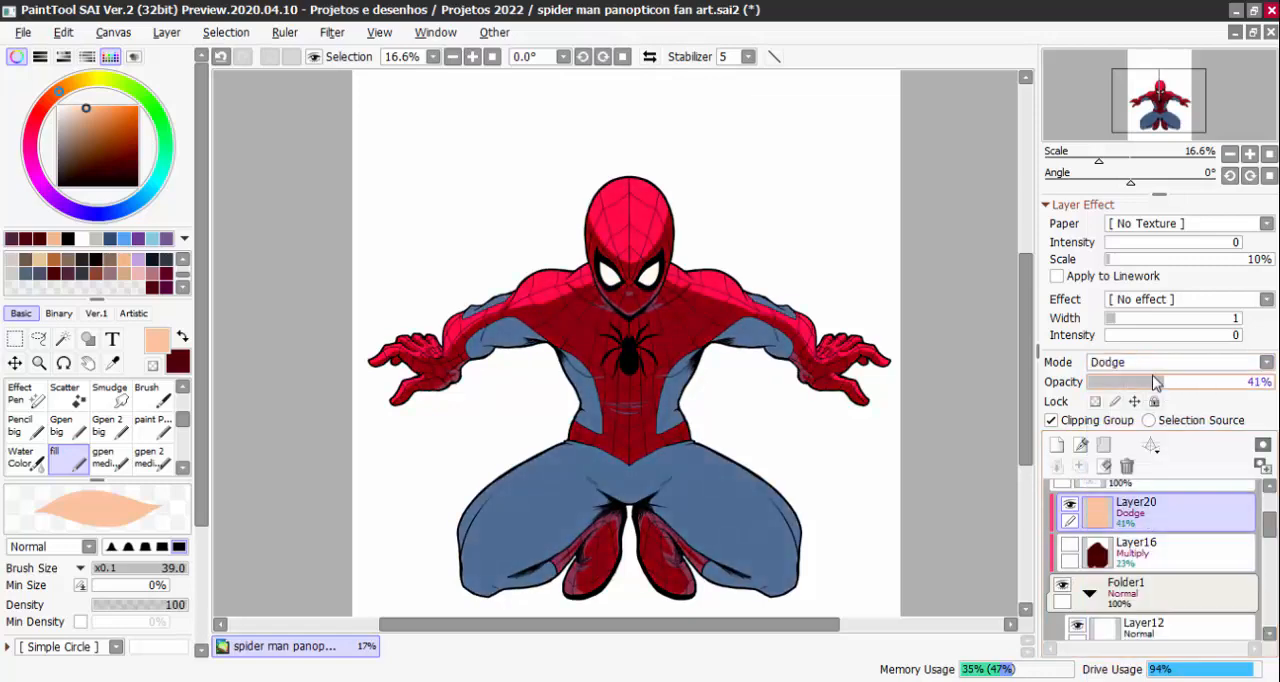
{"action": "left_click", "coordinate": [1157, 362]}
{"action": "left_click", "coordinate": [1130, 522]}
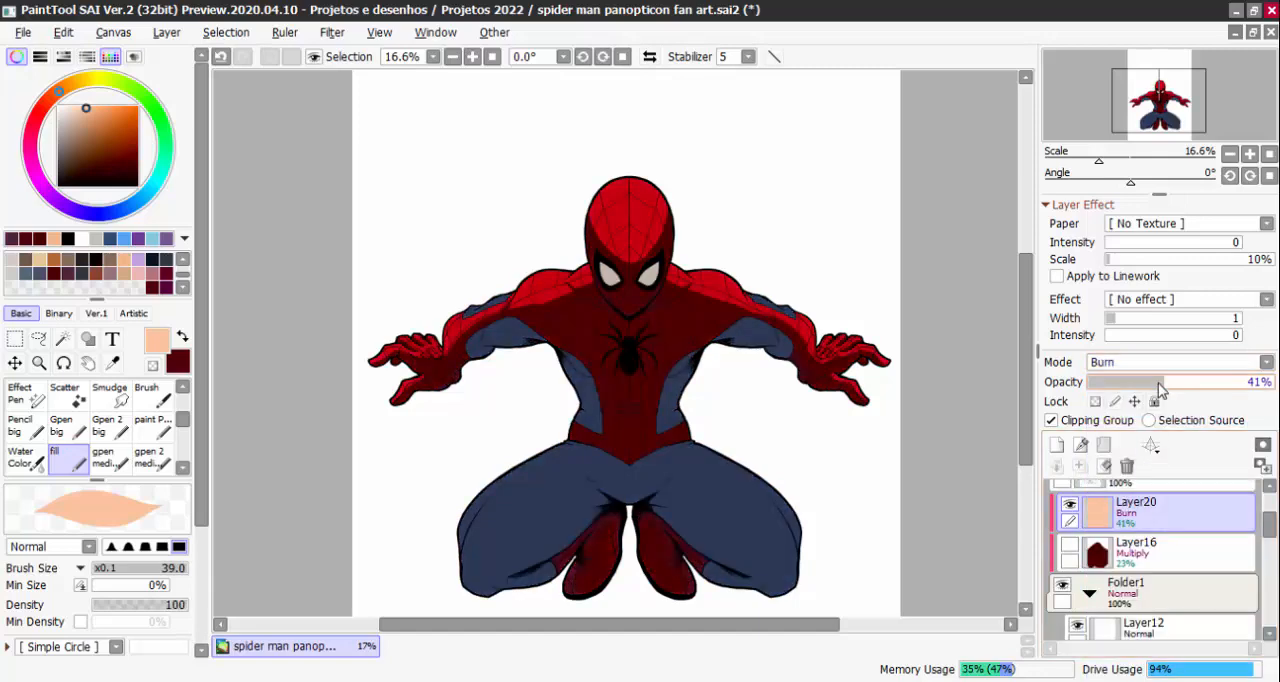
{"action": "mouse_move", "coordinate": [1138, 393]}
{"action": "left_mouse_down"}
{"action": "mouse_move", "coordinate": [1240, 406]}
{"action": "mouse_move", "coordinate": [1165, 410]}
{"action": "left_mouse_up"}
{"action": "scroll", "coordinate": [697, 340], "scroll_direction": "up", "scroll_amount": 3}
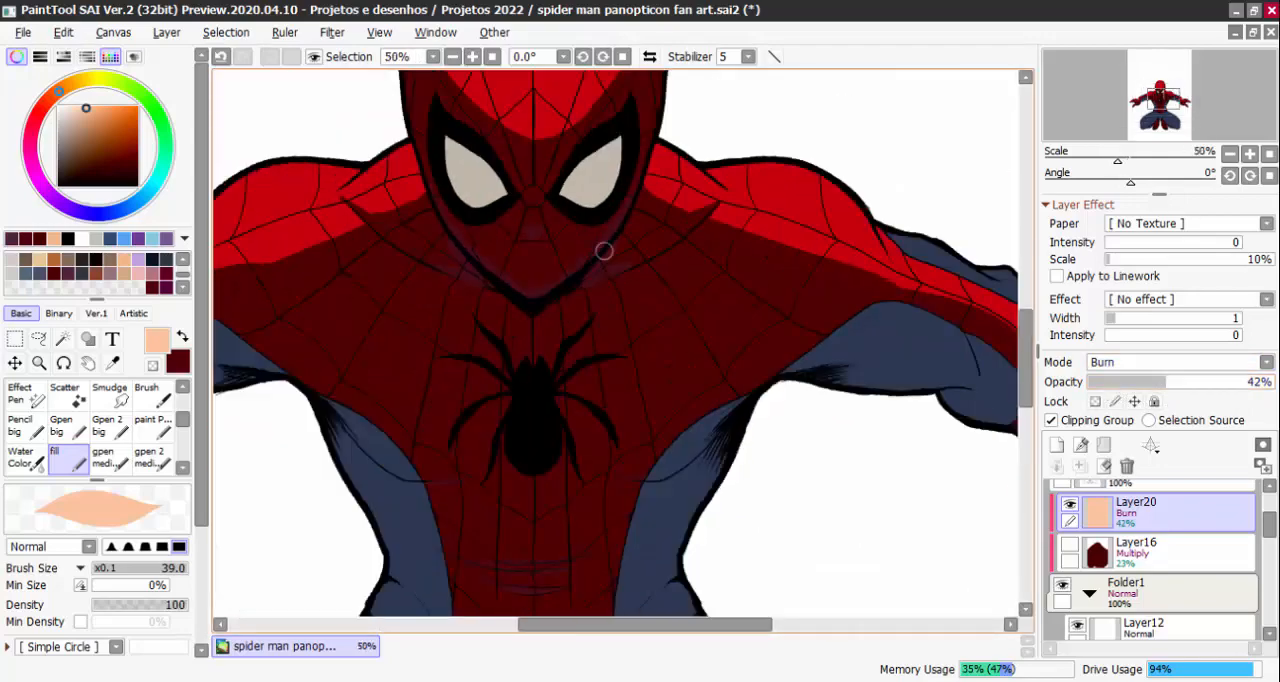
{"action": "scroll", "coordinate": [603, 251], "scroll_direction": "down", "scroll_amount": 3}
{"action": "scroll", "coordinate": [923, 248], "scroll_direction": "down", "scroll_amount": 2}
{"action": "scroll", "coordinate": [769, 252], "scroll_direction": "up", "scroll_amount": 5}
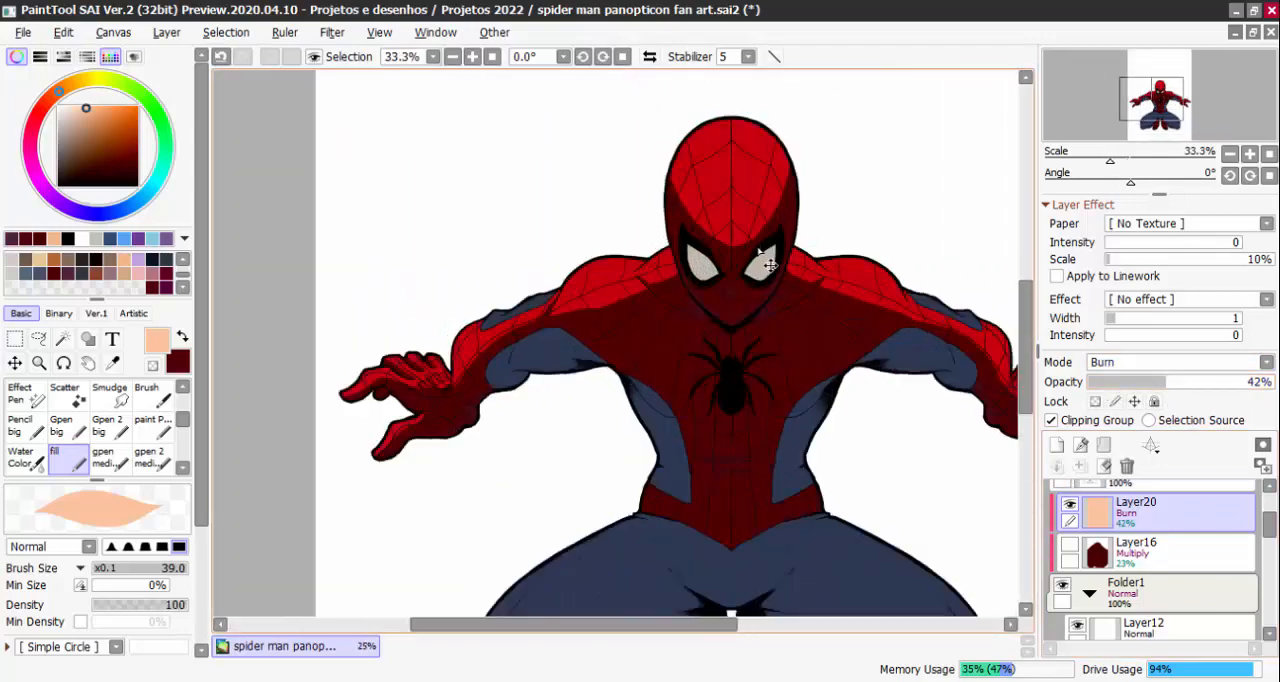
{"action": "scroll", "coordinate": [779, 212], "scroll_direction": "down", "scroll_amount": 3}
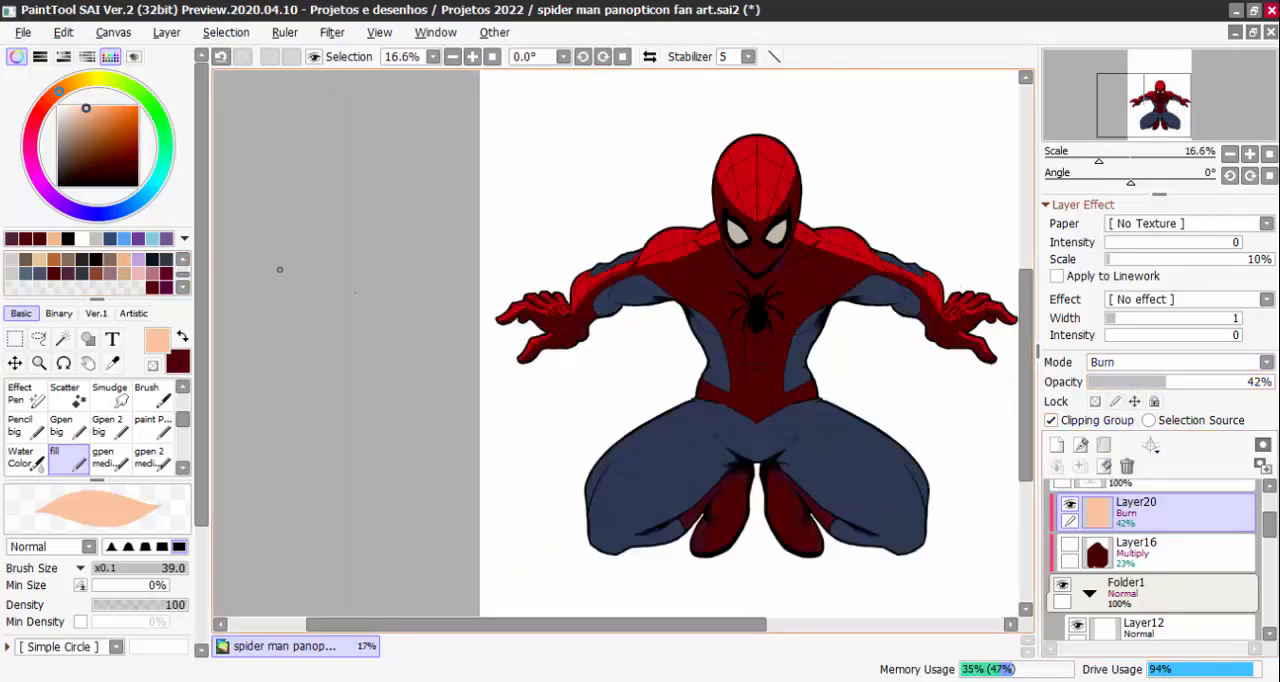
Toggle the peach layer's visibility repeatedly to compare the figure with and without its Burn effect
{"action": "left_click", "coordinate": [1070, 505]}
{"action": "left_click", "coordinate": [1070, 505]}
{"action": "left_click", "coordinate": [1071, 507]}
{"action": "left_click", "coordinate": [1071, 507]}
{"action": "left_click", "coordinate": [1071, 507]}
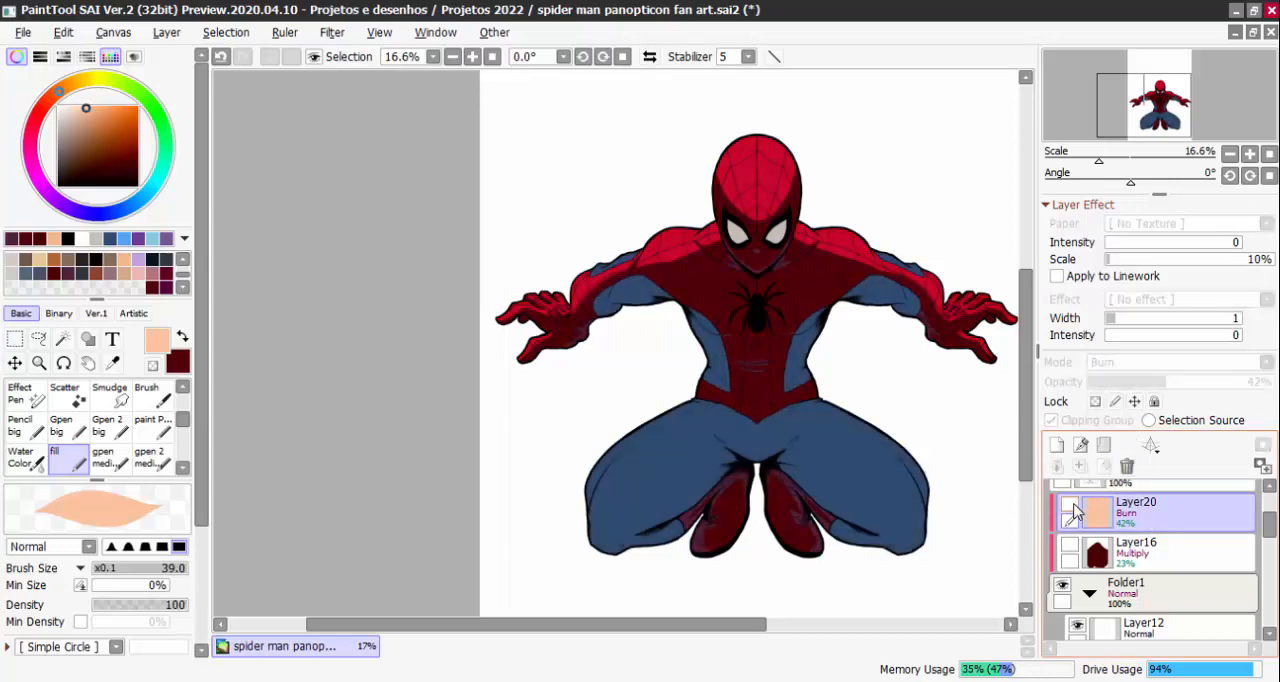
{"action": "left_click", "coordinate": [1071, 507]}
{"action": "left_click", "coordinate": [1071, 507]}
{"action": "scroll", "coordinate": [835, 240], "scroll_direction": "up", "scroll_amount": 2}
{"action": "left_click", "coordinate": [1070, 505]}
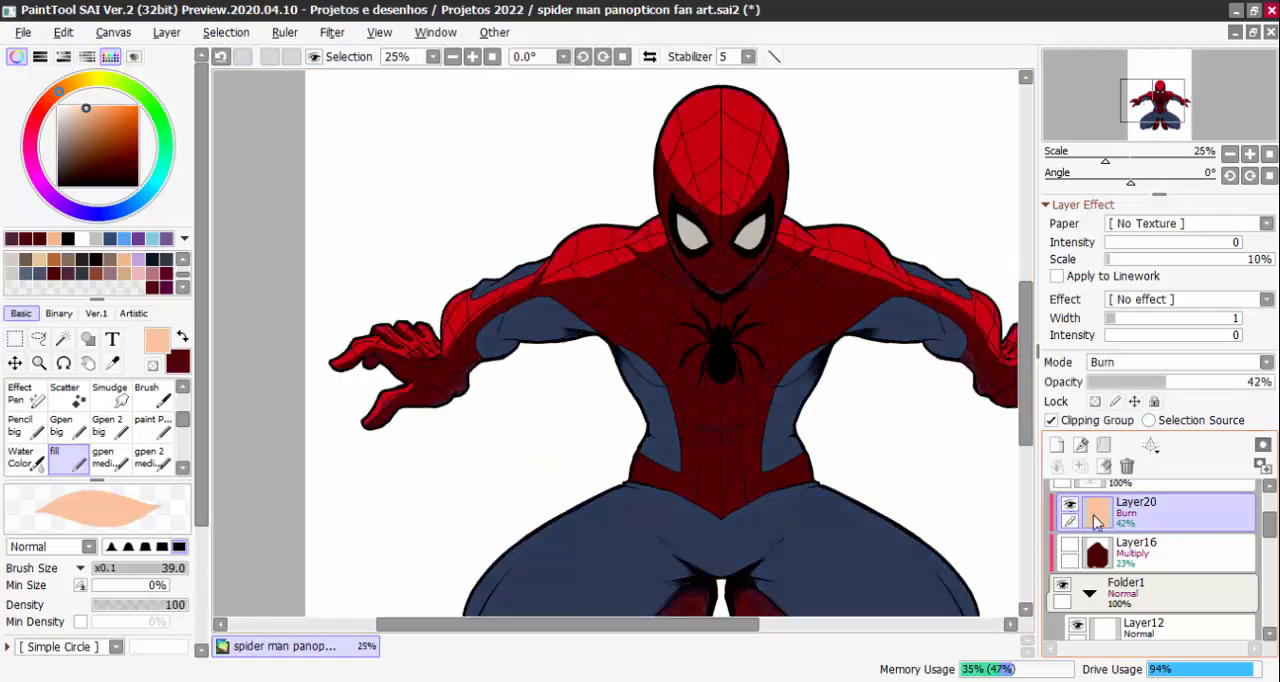
Try the Screen, Shine and Overlay blending modes on the peach layer
{"action": "left_click", "coordinate": [1130, 362]}
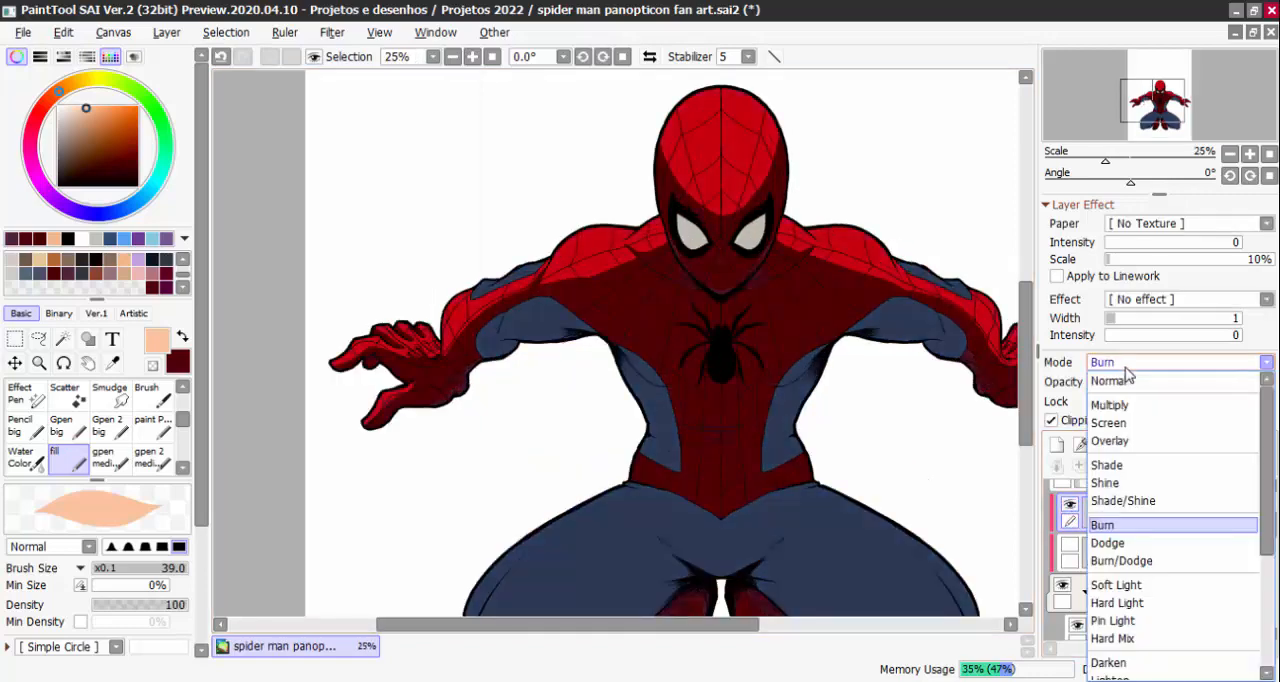
{"action": "left_click", "coordinate": [1124, 428]}
{"action": "left_click", "coordinate": [1130, 362]}
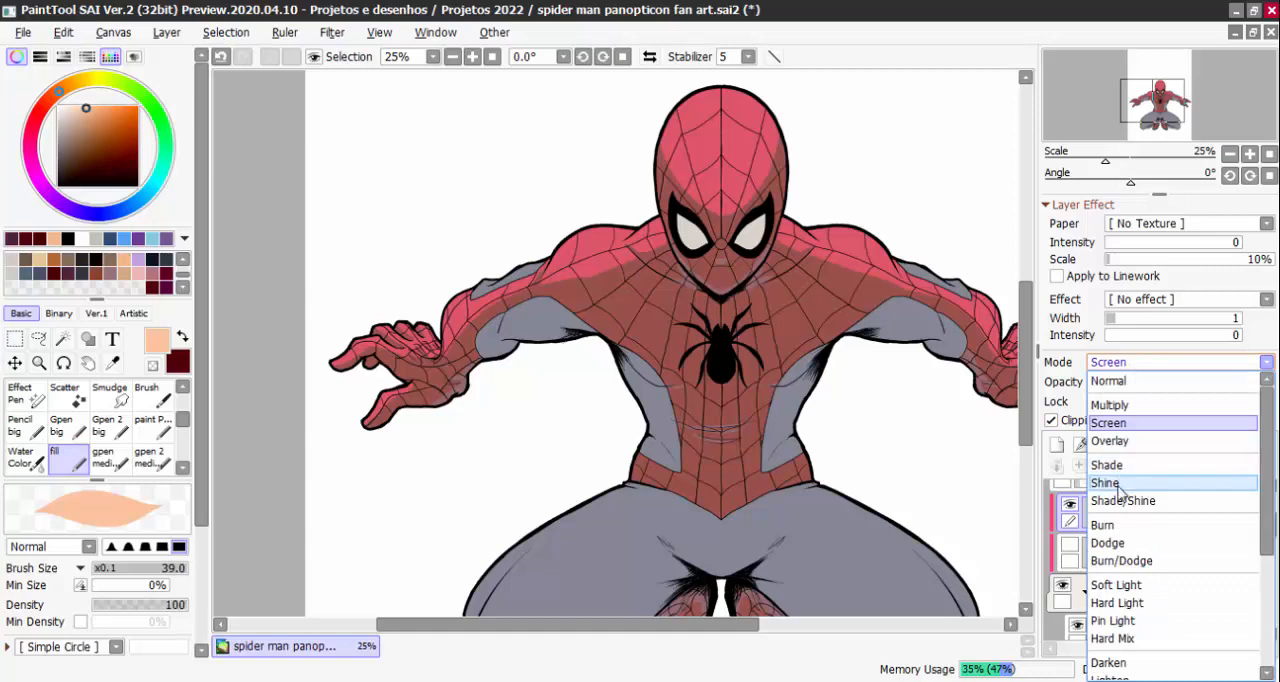
{"action": "left_click", "coordinate": [1122, 483]}
{"action": "left_click", "coordinate": [1124, 370]}
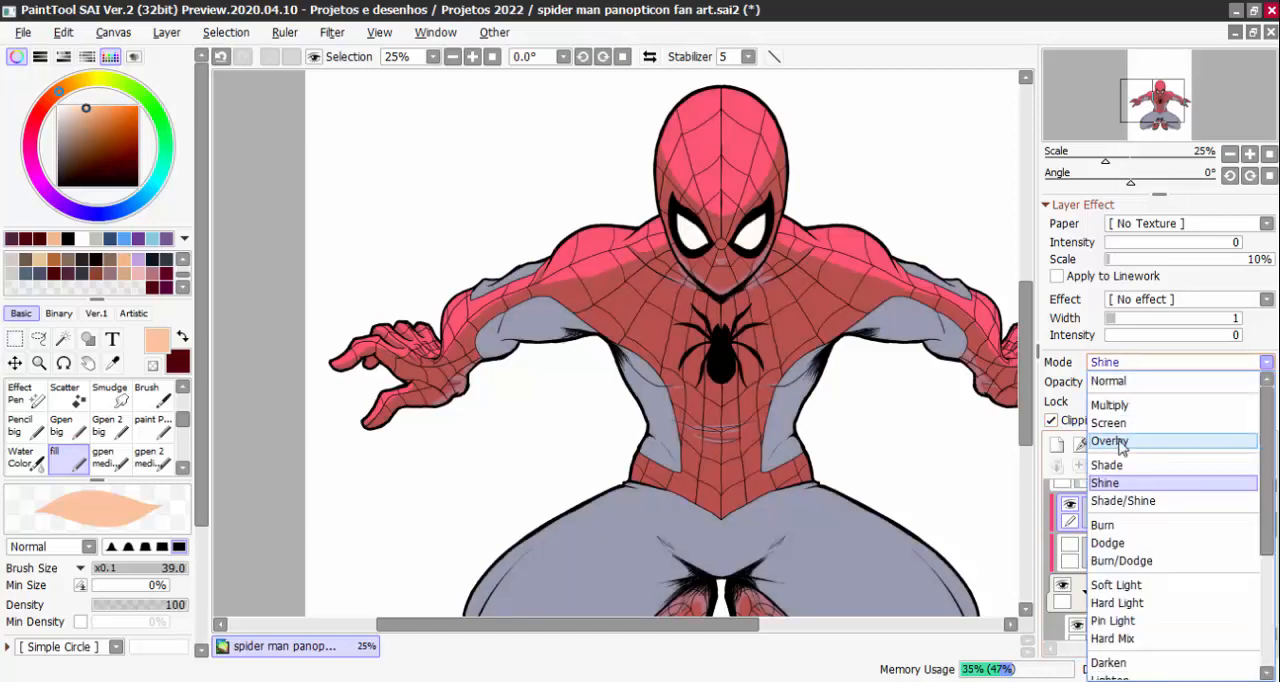
{"action": "left_click", "coordinate": [1110, 443]}
{"action": "key", "text": "Page_Up"}
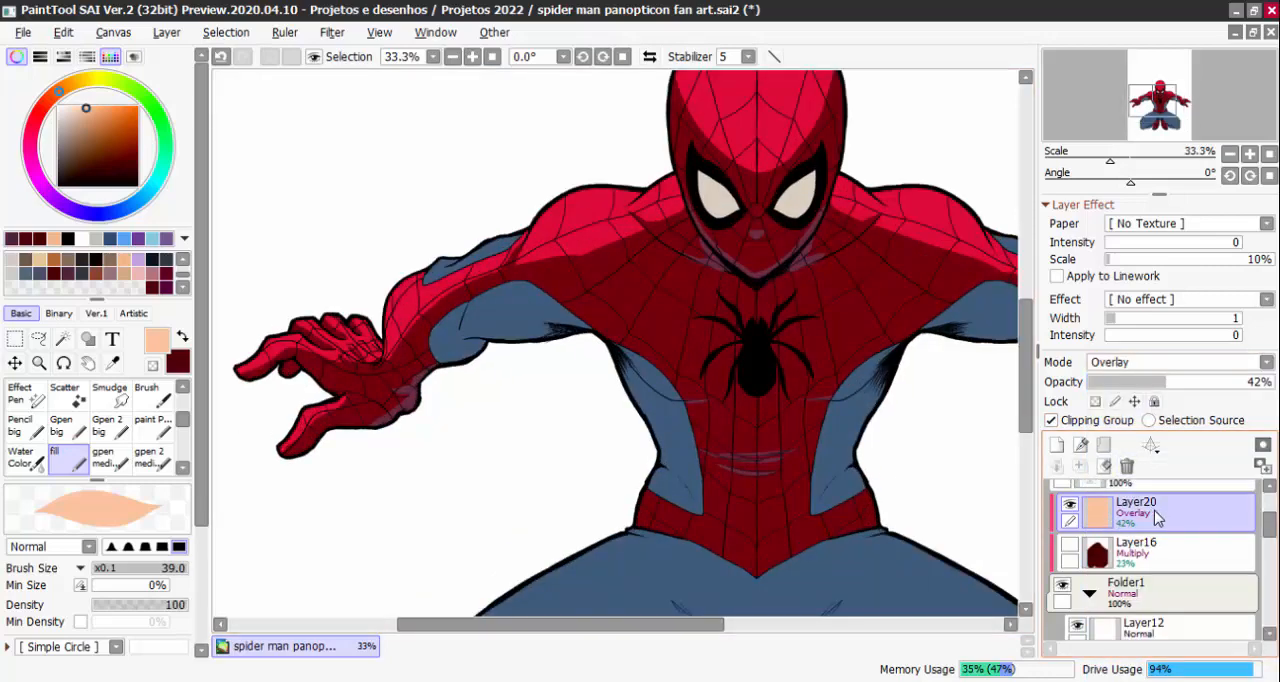
Raise the peach layer to 100% opacity, then try Dodge blending on it, reduced to 29%
{"action": "left_click_drag", "start_coordinate": [1147, 384], "coordinate": [1272, 383]}
{"action": "left_click", "coordinate": [1146, 362]}
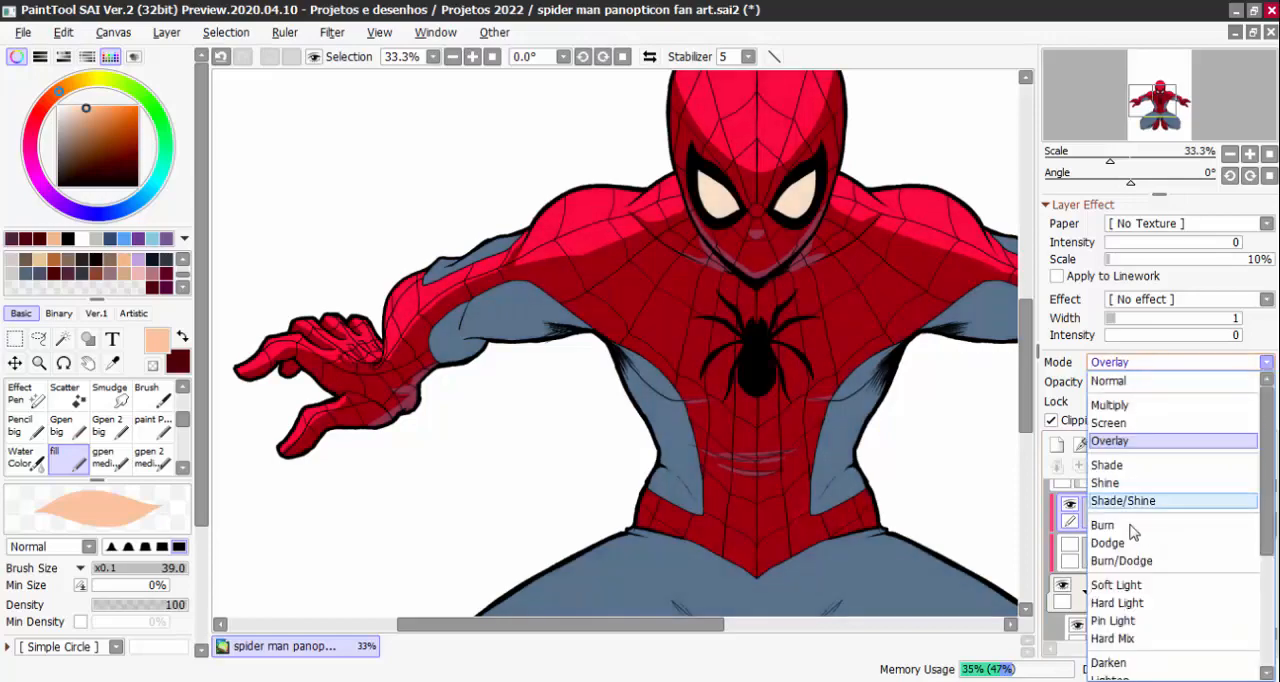
{"action": "left_click", "coordinate": [1130, 537]}
{"action": "key", "text": "Page_Down"}
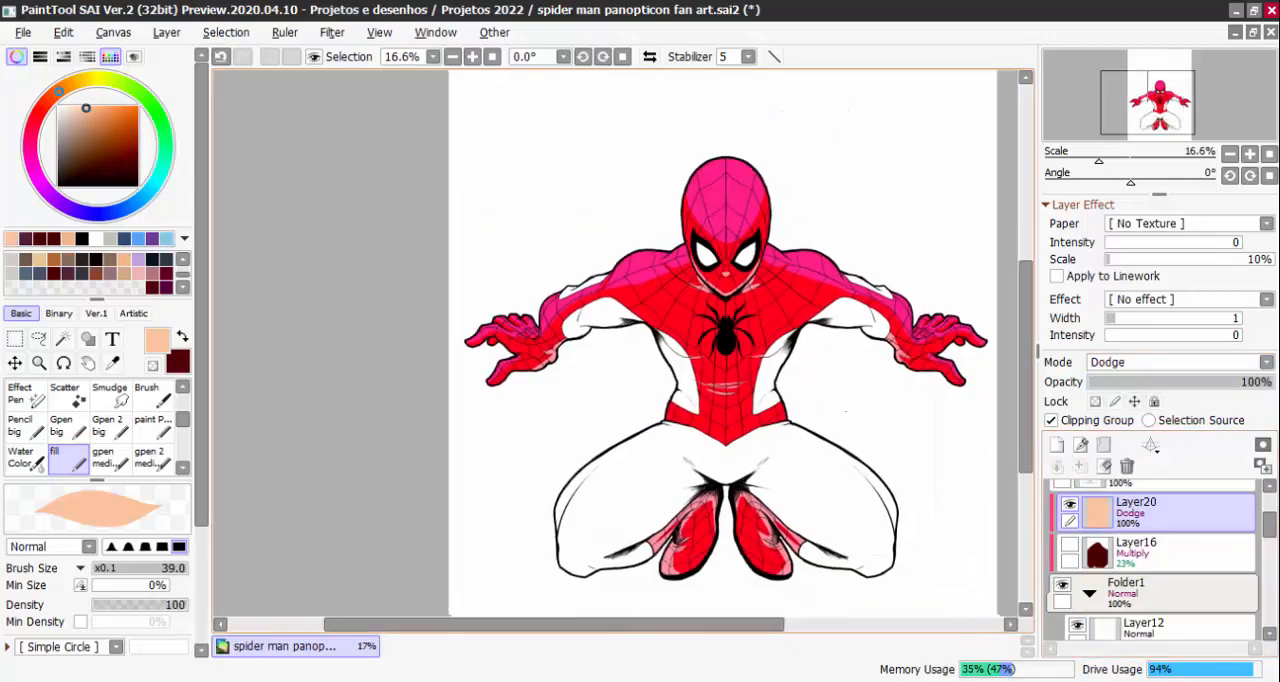
{"action": "left_click_drag", "start_coordinate": [1158, 385], "coordinate": [1158, 388]}
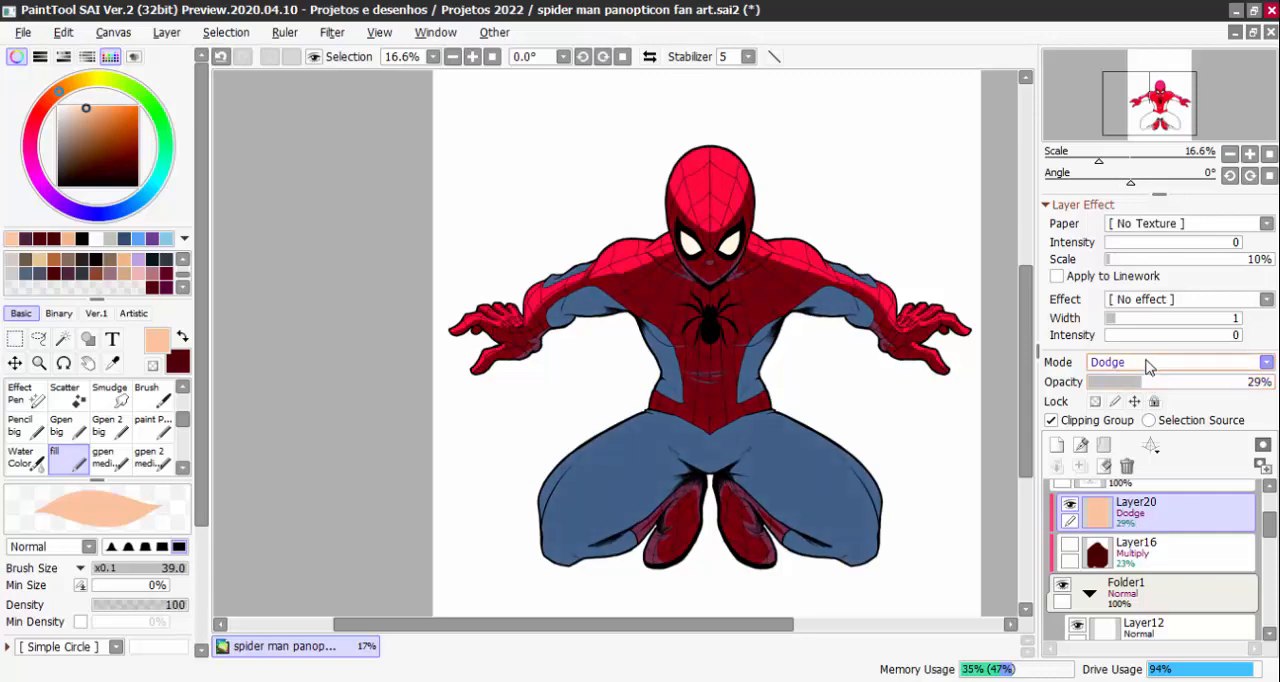
Switch the peach layer back to Overlay, try it at 100% opacity and reduce it to 55%
{"action": "left_click", "coordinate": [1146, 362]}
{"action": "left_click", "coordinate": [1128, 449]}
{"action": "left_click_drag", "start_coordinate": [1147, 384], "coordinate": [1277, 391]}
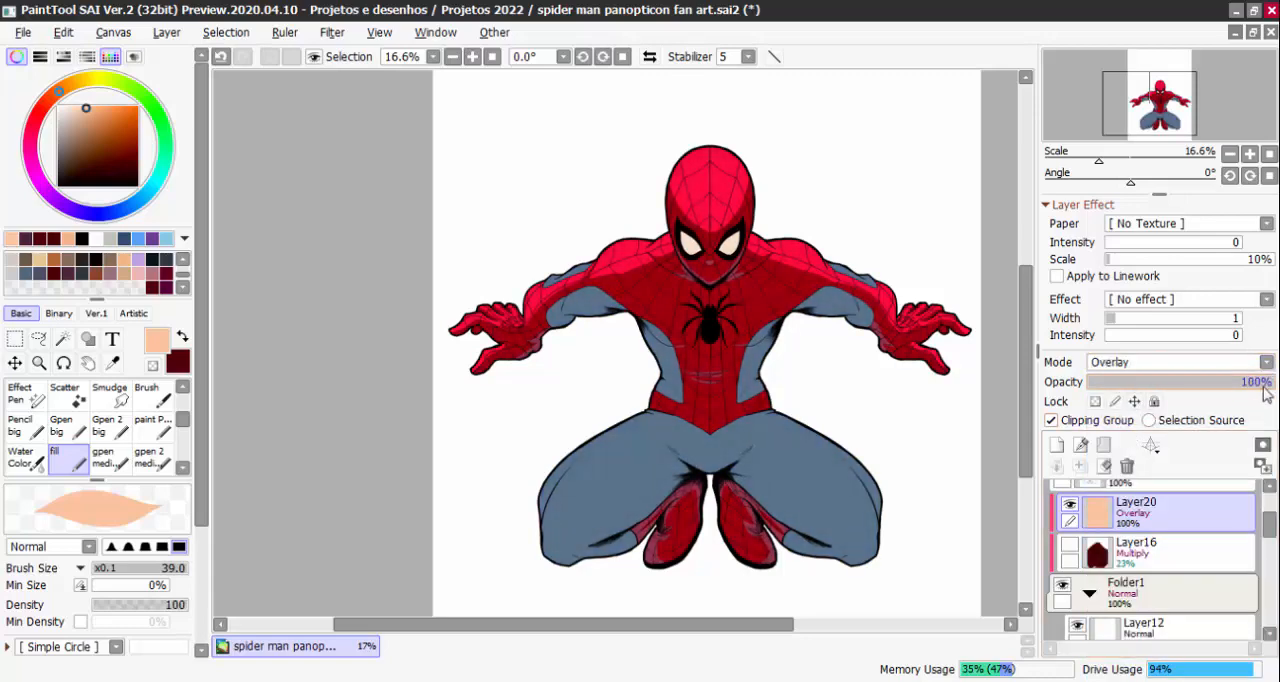
{"action": "left_click", "coordinate": [1199, 383]}
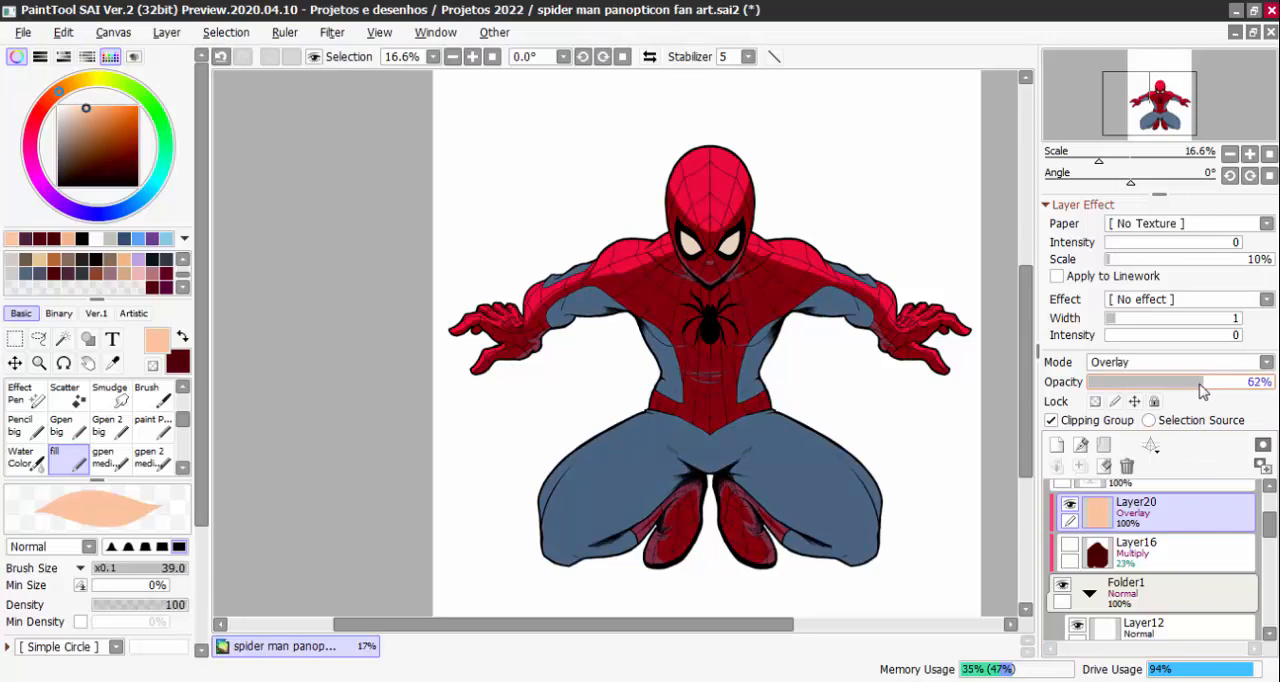
Show Layer16 instead of the peach layer and turn on the black Layer14 background to compare the colours
{"action": "left_click", "coordinate": [1069, 504]}
{"action": "left_click", "coordinate": [1070, 544]}
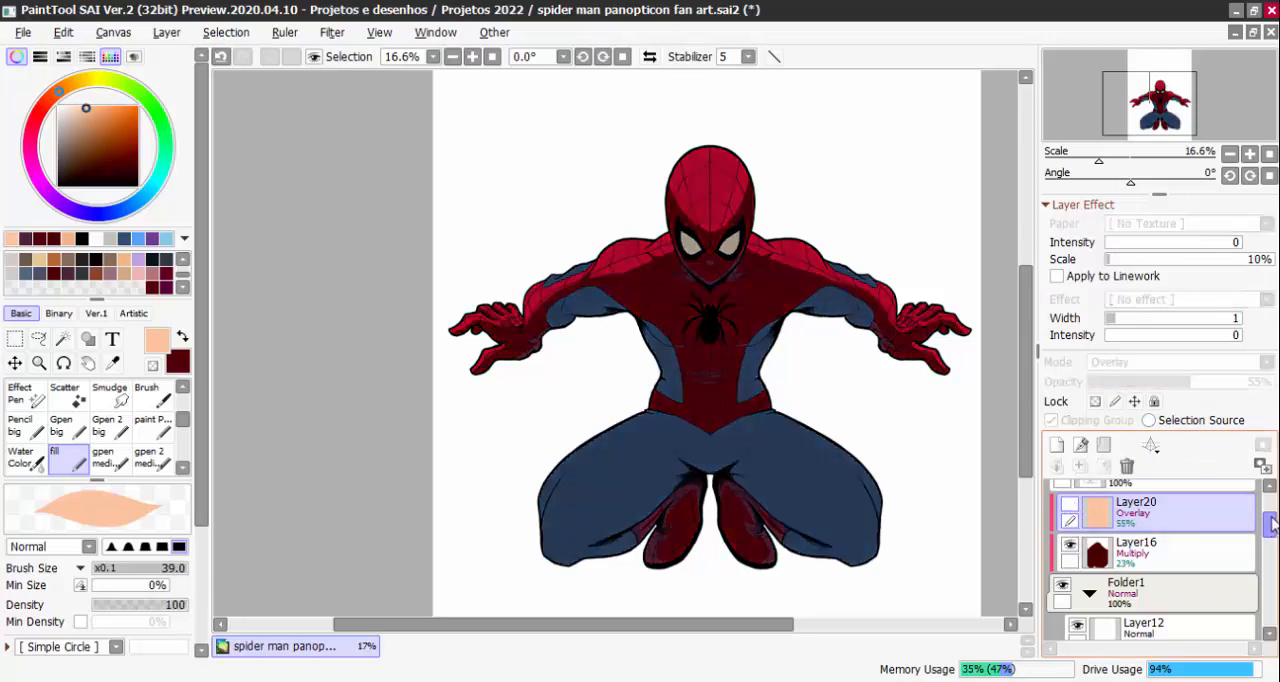
{"action": "left_click_drag", "start_coordinate": [1268, 517], "coordinate": [1268, 574]}
{"action": "left_click", "coordinate": [1200, 506]}
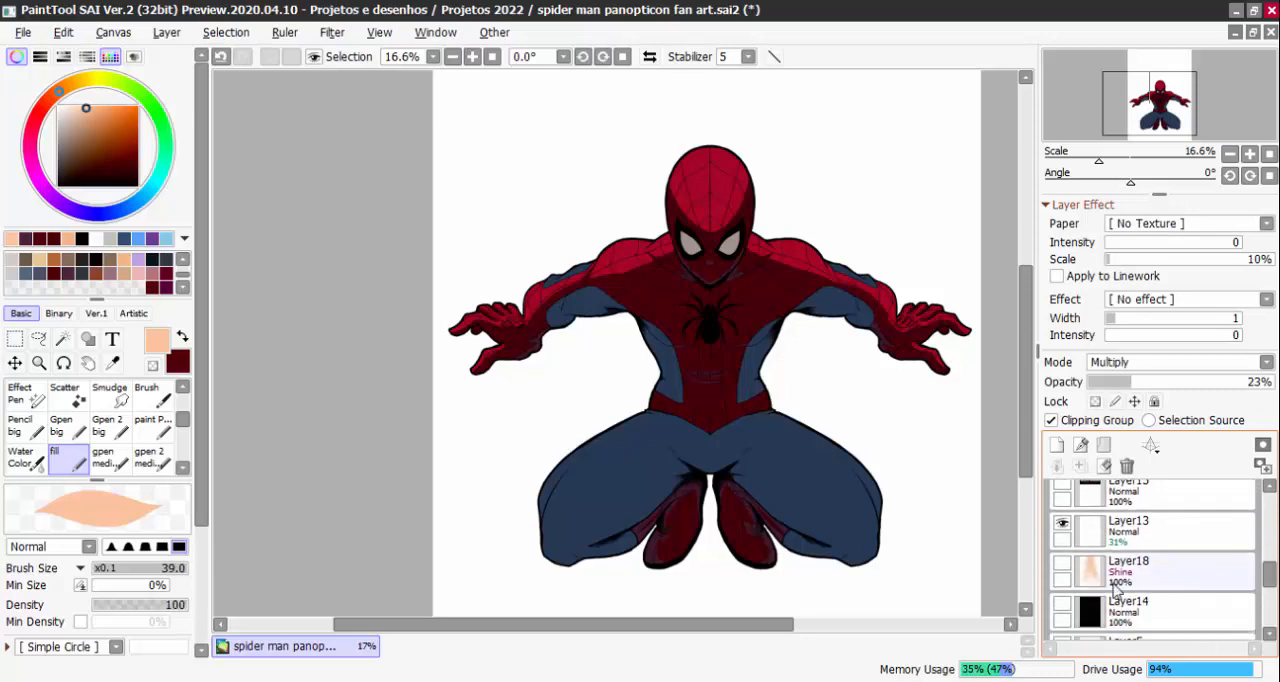
{"action": "left_click", "coordinate": [1062, 606]}
{"action": "scroll", "coordinate": [1253, 555], "scroll_direction": "up", "scroll_amount": 4}
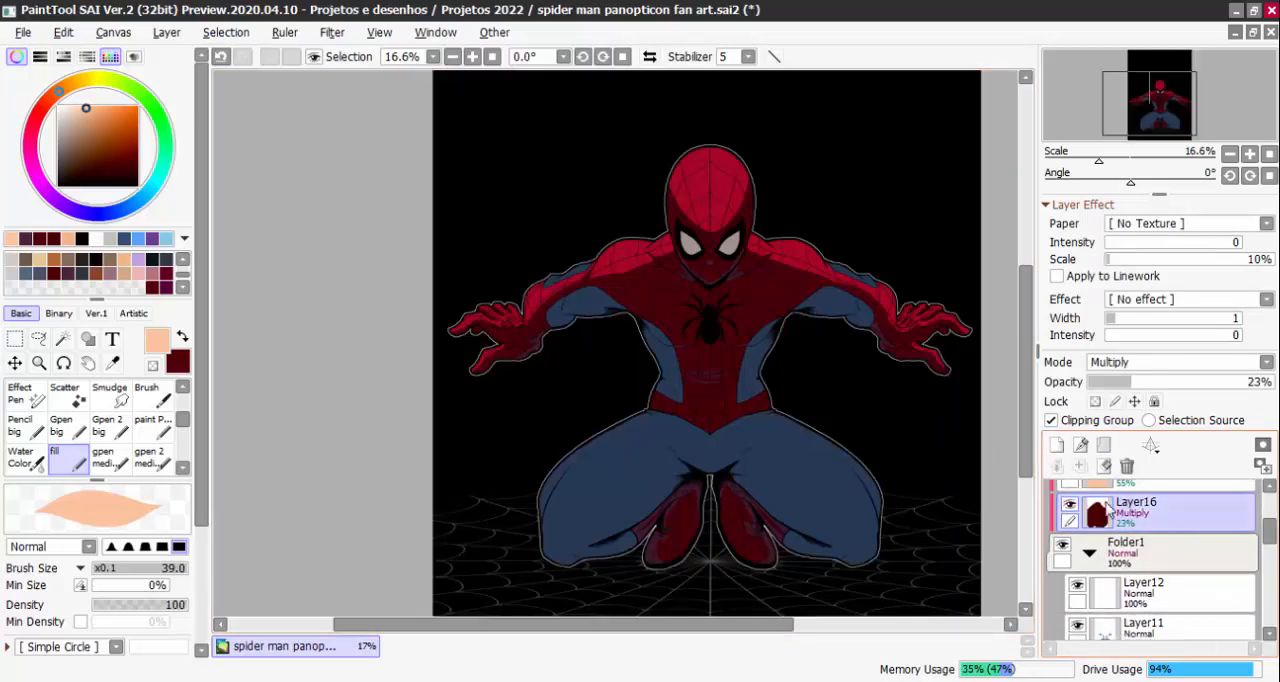
Hide Layer16 and show the peach Layer20 again to compare it against the black background
{"action": "left_click", "coordinate": [1069, 505]}
{"action": "left_click_drag", "start_coordinate": [1274, 537], "coordinate": [1273, 530]}
{"action": "left_click", "coordinate": [1112, 512]}
{"action": "left_click", "coordinate": [1070, 505]}
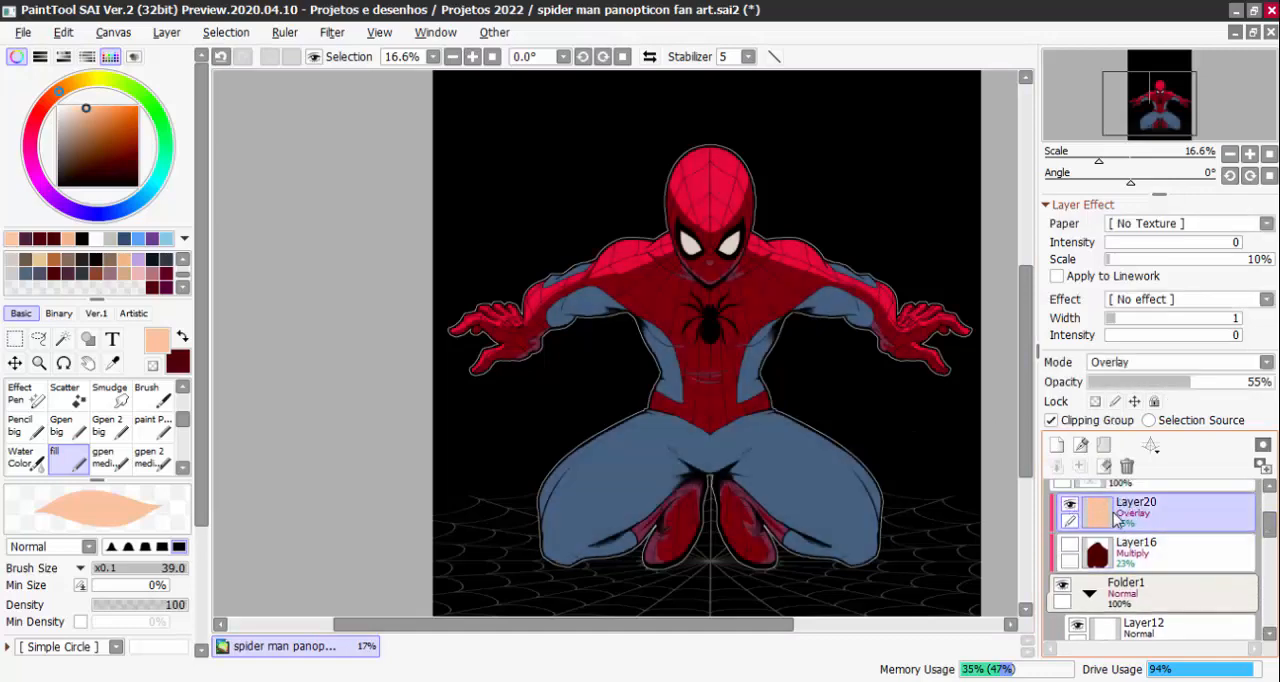
Choose the light blue swatch and fill Layer20 with it
{"action": "left_click", "coordinate": [138, 239]}
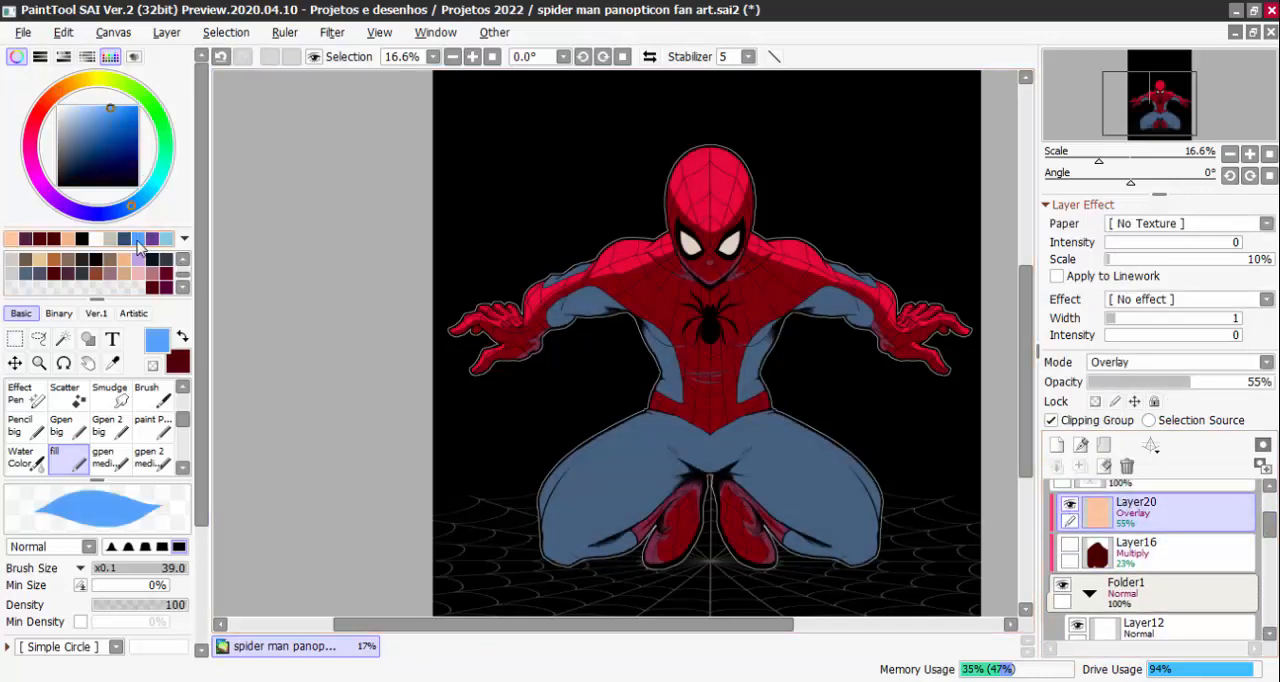
{"action": "left_click", "coordinate": [167, 33]}
{"action": "left_click", "coordinate": [219, 312]}
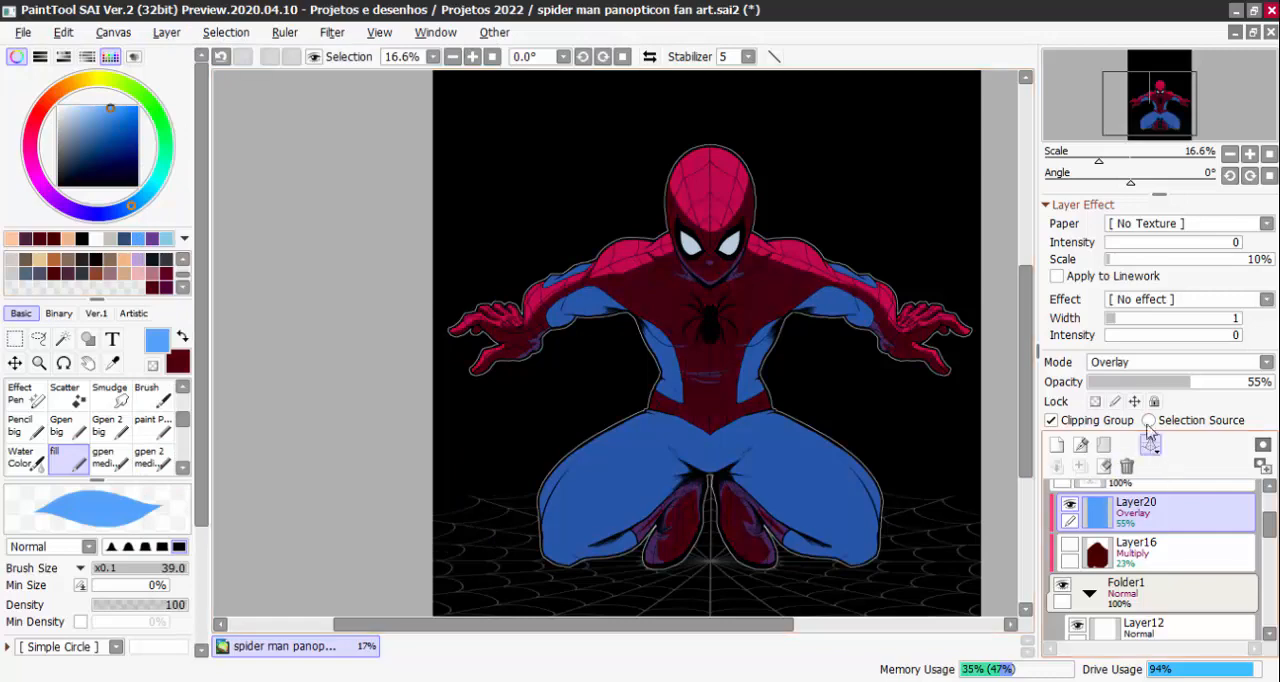
Try Multiply blending at 35% opacity on the blue layer and inspect the figure
{"action": "left_click", "coordinate": [1165, 364]}
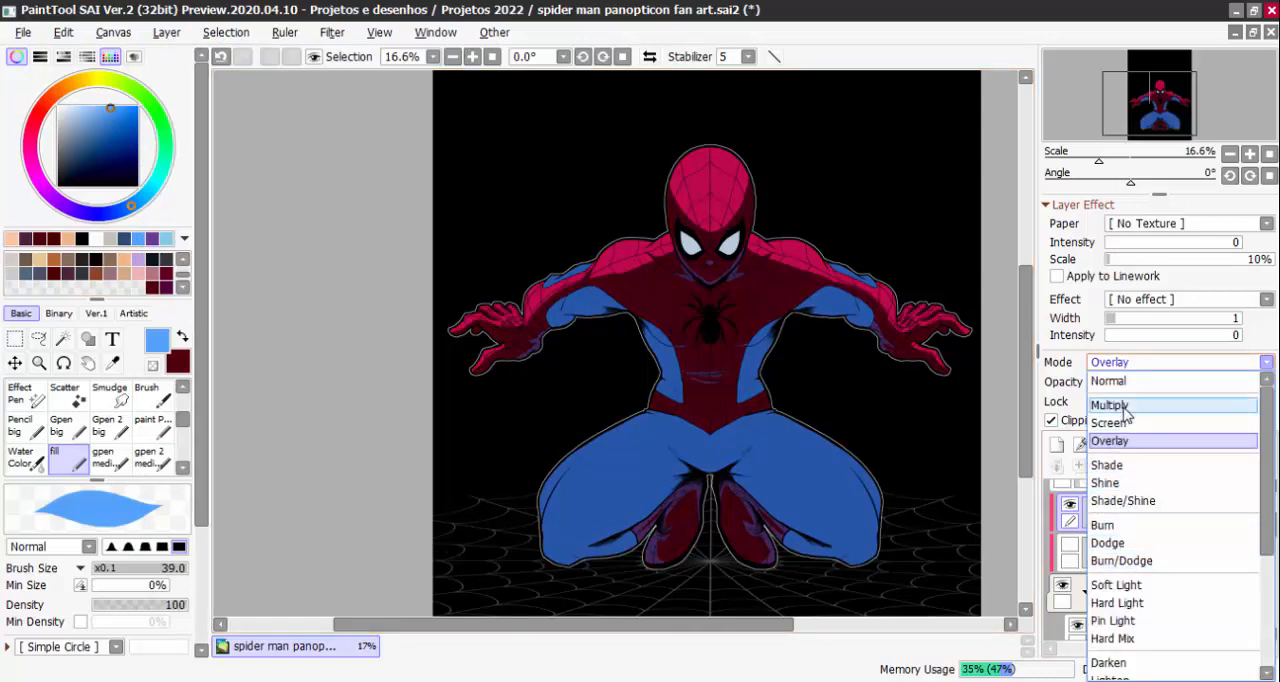
{"action": "left_click", "coordinate": [1156, 404]}
{"action": "left_click_drag", "start_coordinate": [1154, 388], "coordinate": [1152, 388]}
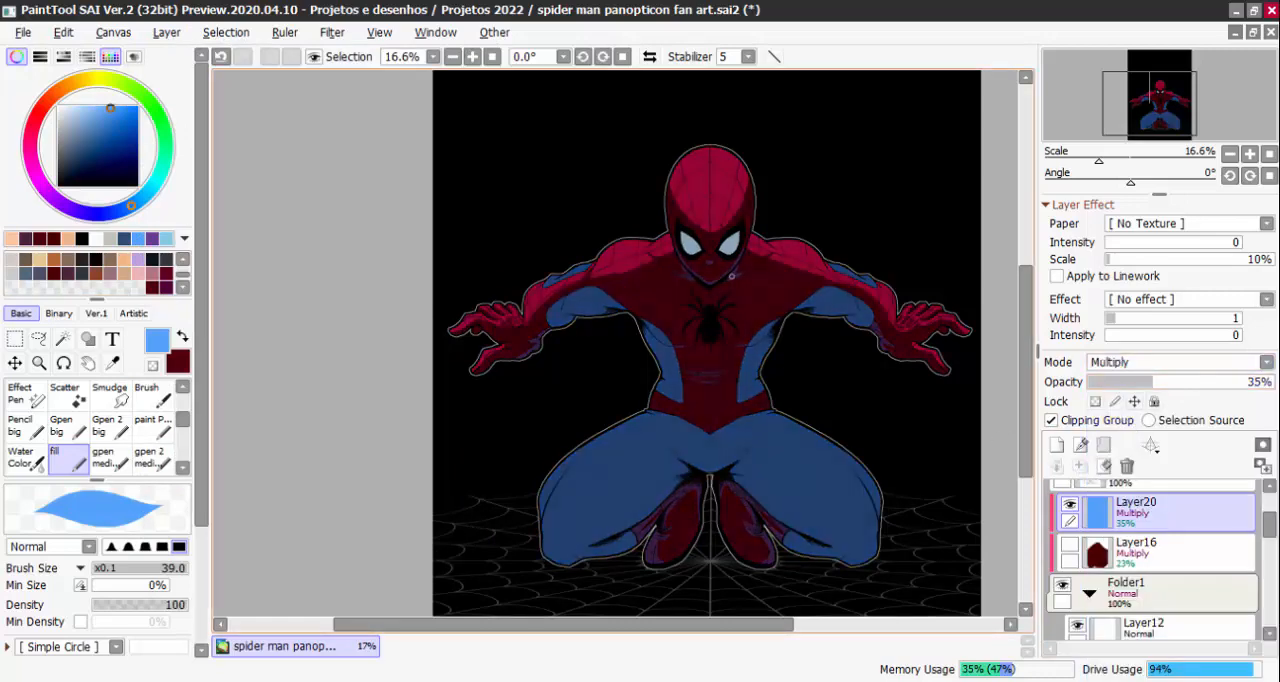
{"action": "scroll", "coordinate": [927, 361], "scroll_direction": "up", "scroll_amount": 2}
{"action": "scroll", "coordinate": [1118, 415], "scroll_direction": "down", "scroll_amount": 2}
Try Overlay blending on the blue layer and raise its opacity to 65%
{"action": "left_click", "coordinate": [1150, 363]}
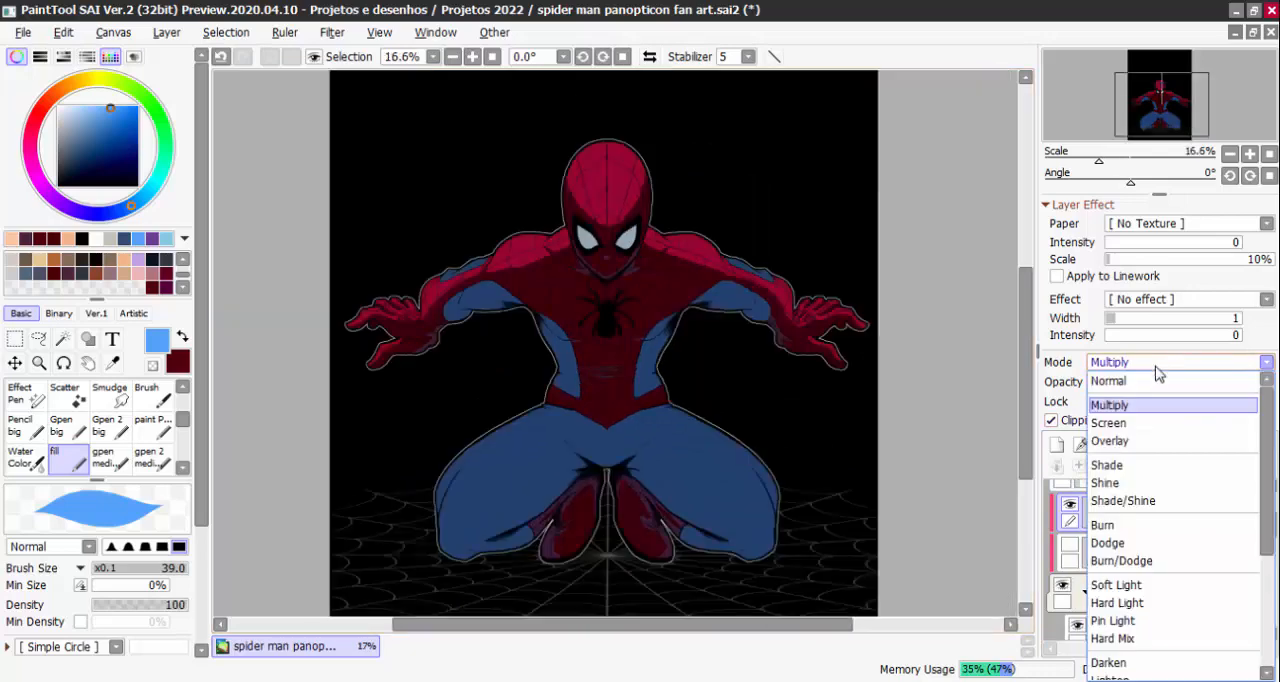
{"action": "left_click", "coordinate": [1177, 443]}
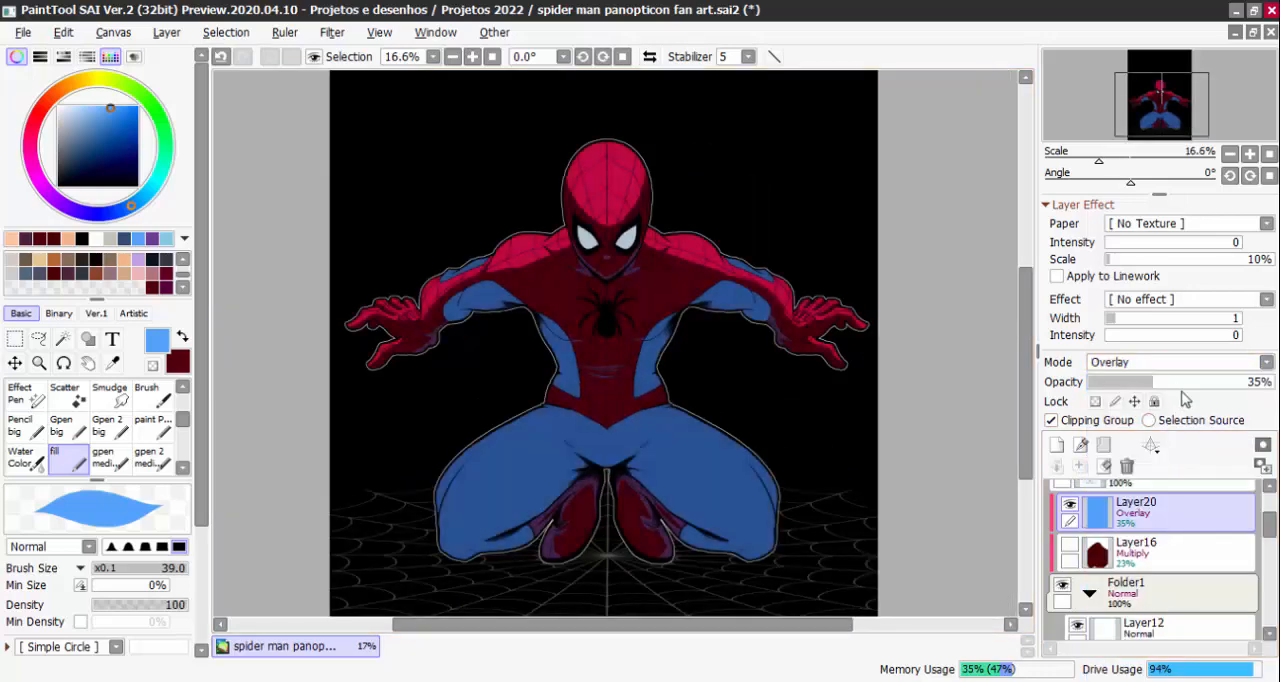
{"action": "left_click_drag", "start_coordinate": [1154, 383], "coordinate": [1208, 390]}
Hide the black Layer14 background and return to the blue Layer20 in the layer stack
{"action": "scroll", "coordinate": [1110, 580], "scroll_direction": "down", "scroll_amount": 3}
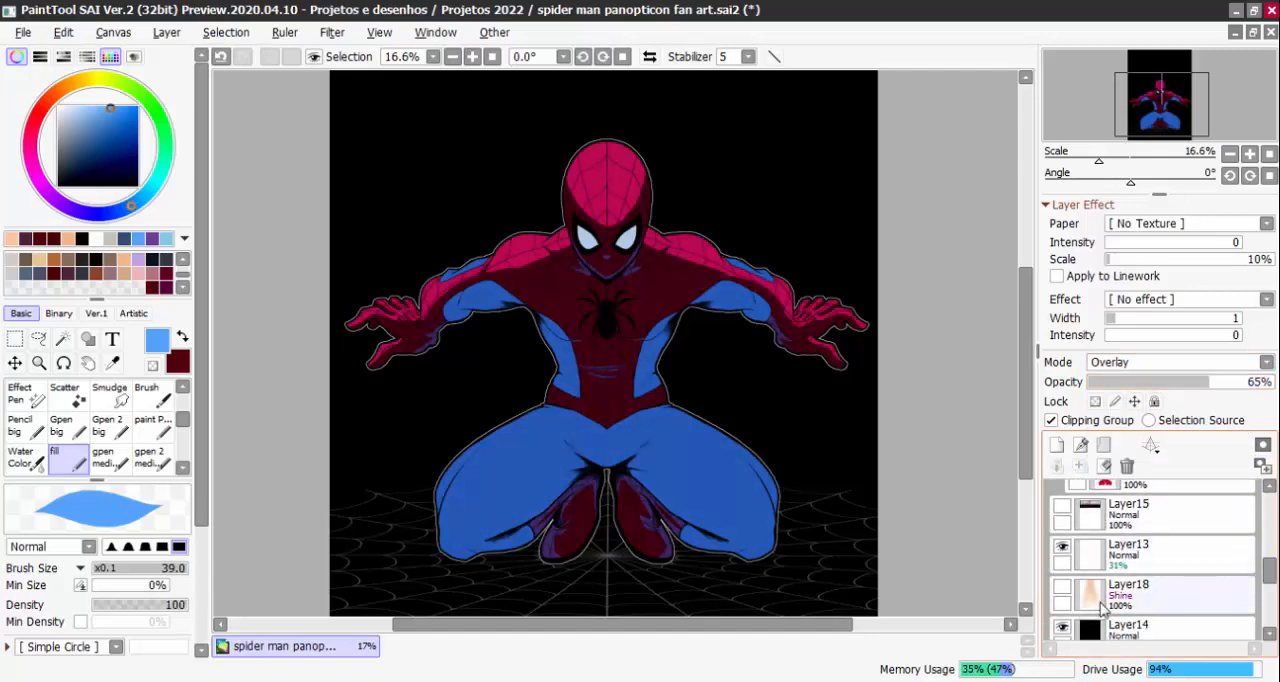
{"action": "left_click", "coordinate": [1062, 628]}
{"action": "scroll", "coordinate": [1200, 560], "scroll_direction": "up", "scroll_amount": 4}
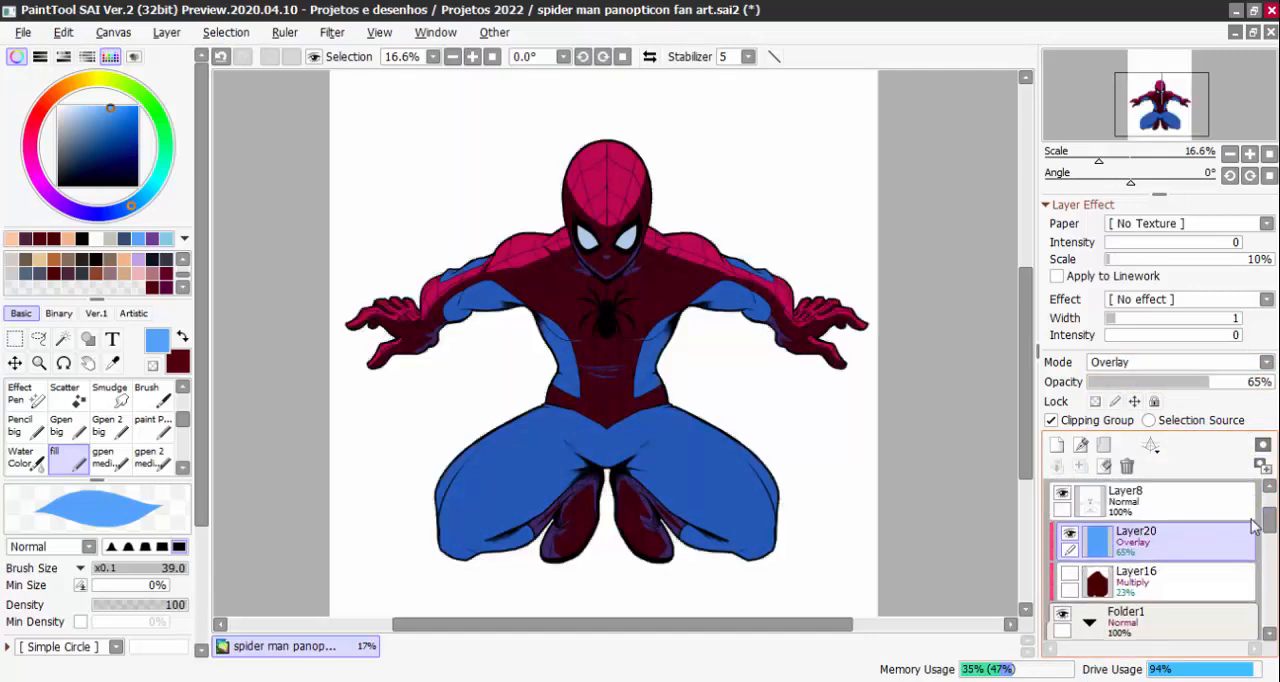
Try Dodge blending on the blue layer and lower its opacity to 44%
{"action": "left_click", "coordinate": [1145, 363]}
{"action": "left_click", "coordinate": [1120, 538]}
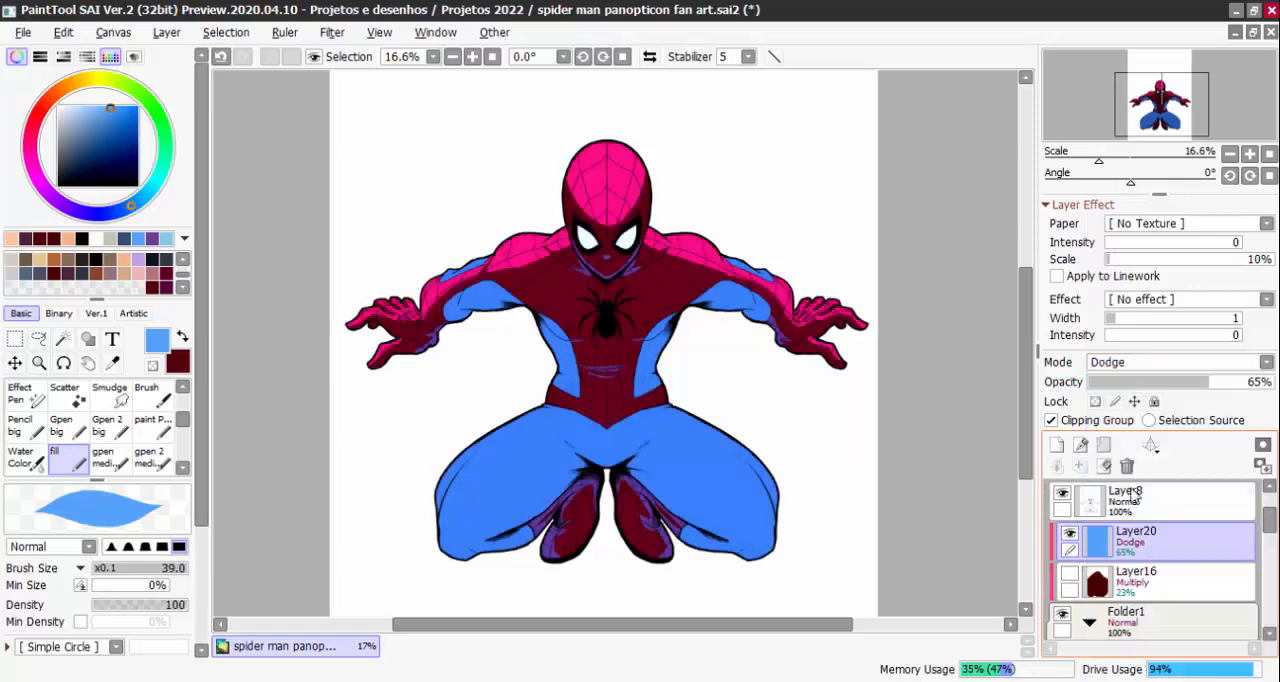
{"action": "left_click", "coordinate": [1185, 393]}
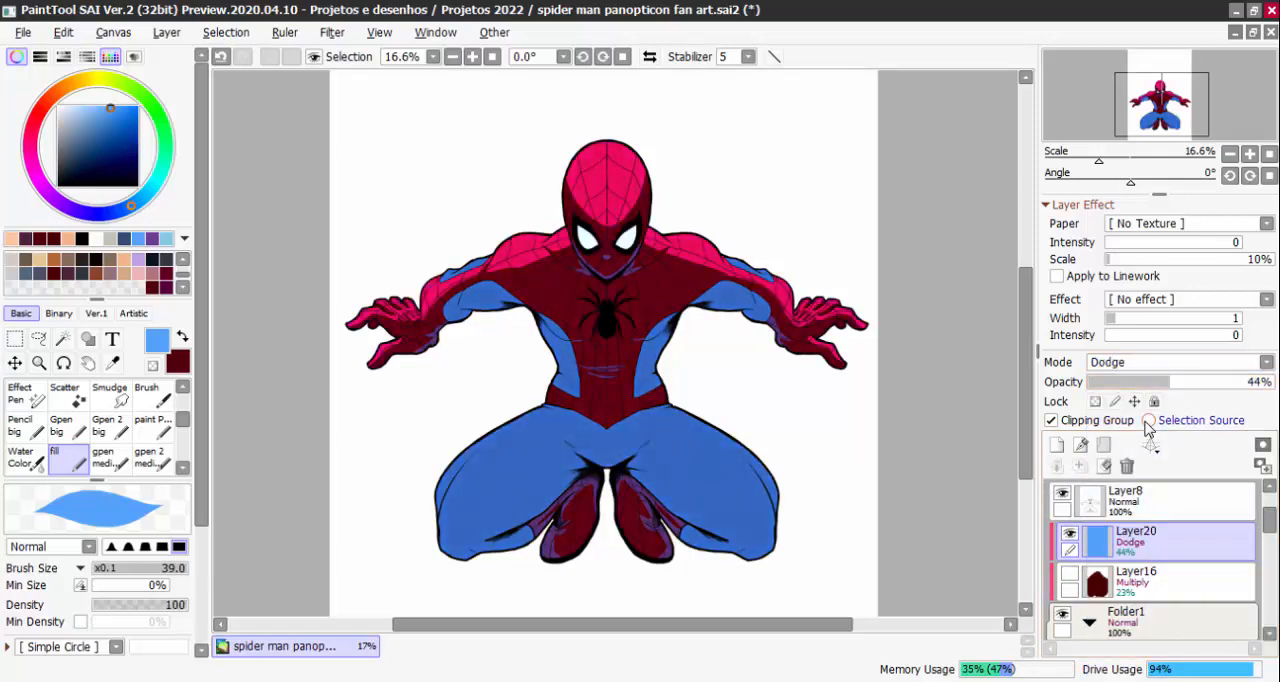
Set the blue layer to Screen blending at 10% opacity
{"action": "left_click", "coordinate": [1155, 365]}
{"action": "left_click", "coordinate": [1110, 423]}
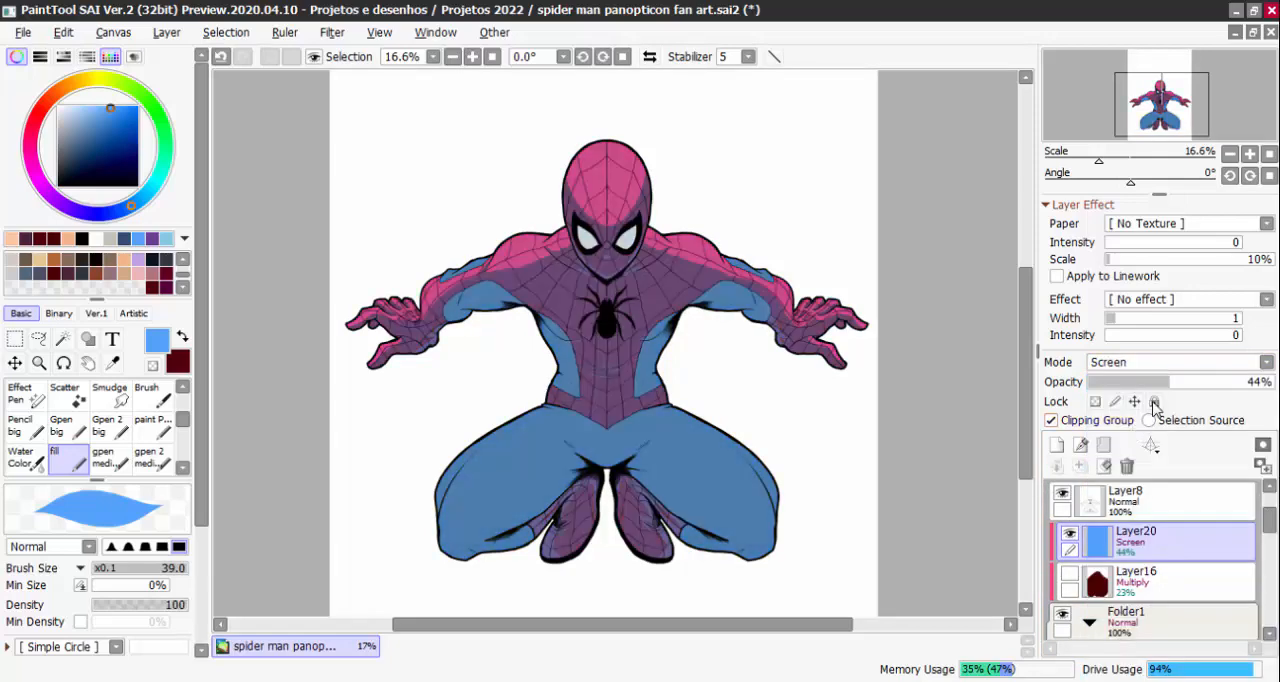
{"action": "left_click_drag", "start_coordinate": [1168, 391], "coordinate": [1115, 380]}
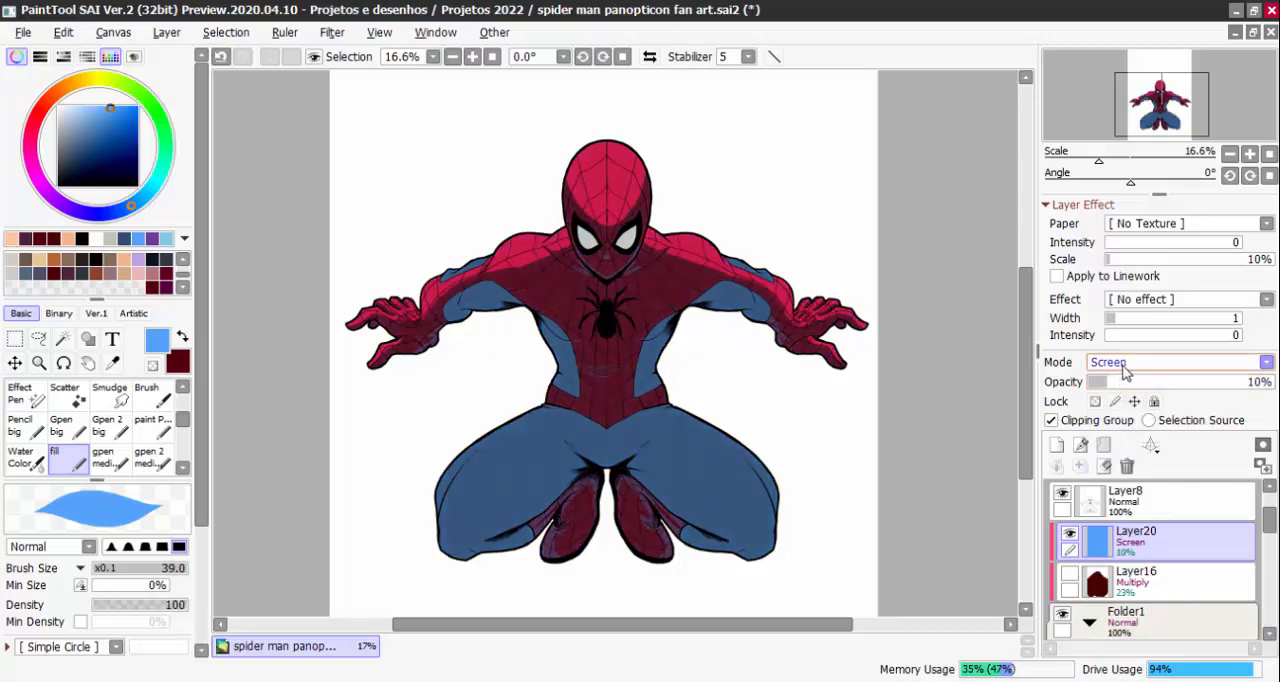
Try Hard Light blending on the blue Layer20 and raise its opacity to 25%
{"action": "left_click", "coordinate": [1125, 366]}
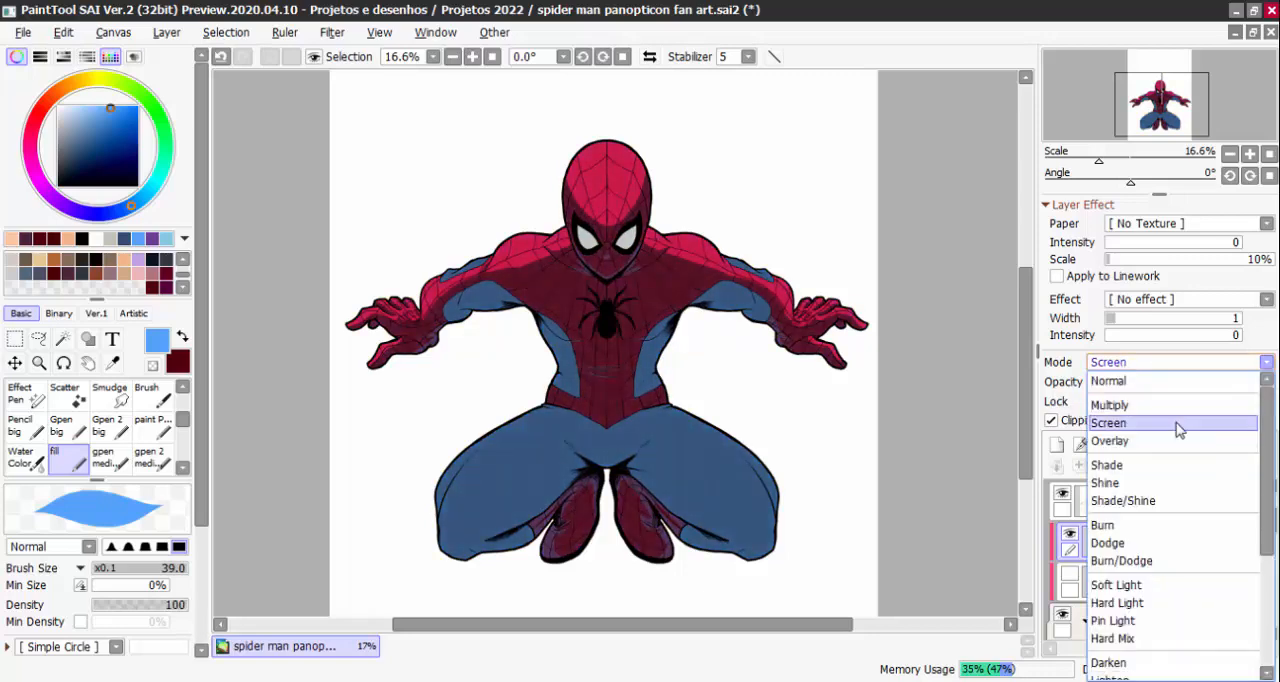
{"action": "mouse_move", "coordinate": [1265, 418]}
{"action": "left_mouse_down"}
{"action": "mouse_move", "coordinate": [1255, 434]}
{"action": "mouse_move", "coordinate": [1250, 413]}
{"action": "left_mouse_up"}
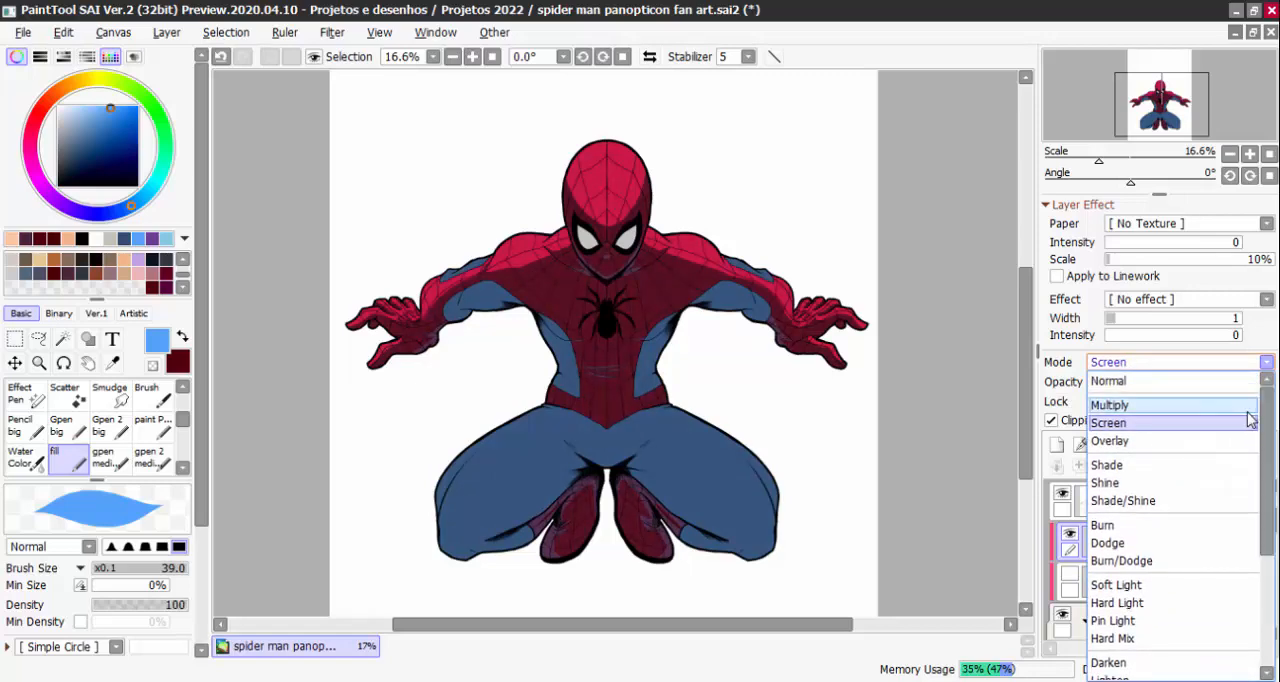
{"action": "scroll", "coordinate": [1247, 505], "scroll_direction": "down", "scroll_amount": 5}
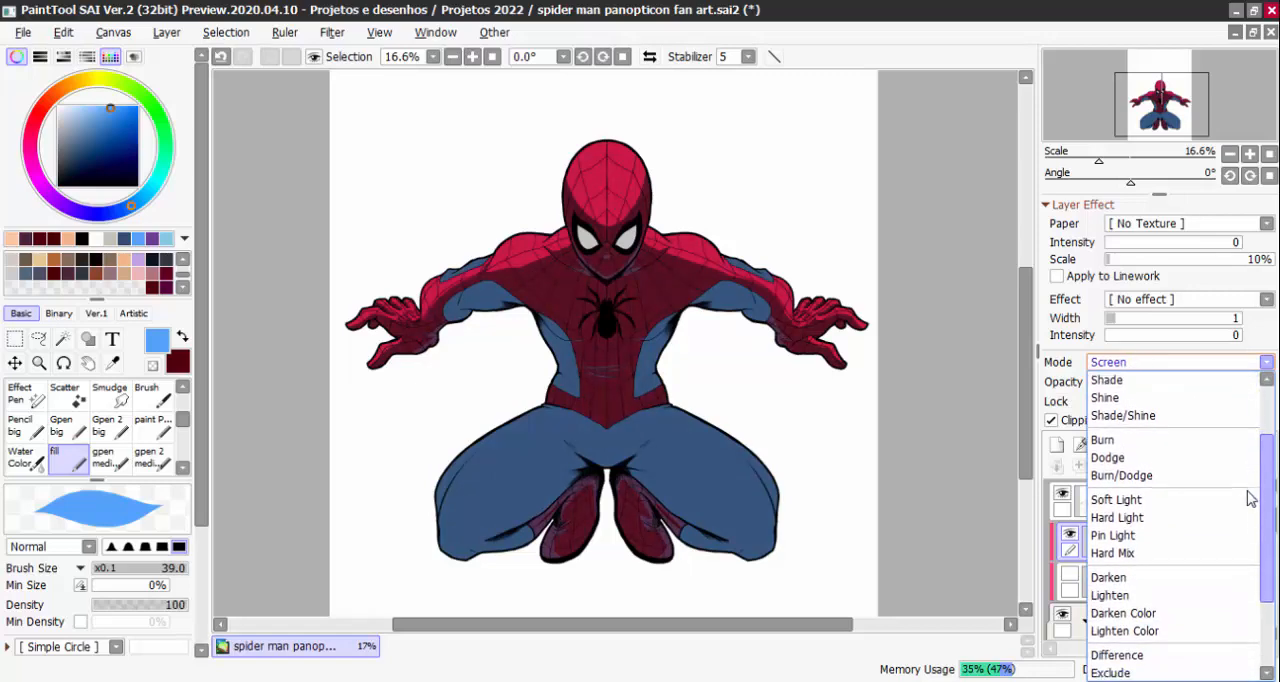
{"action": "scroll", "coordinate": [1247, 515], "scroll_direction": "down", "scroll_amount": 1}
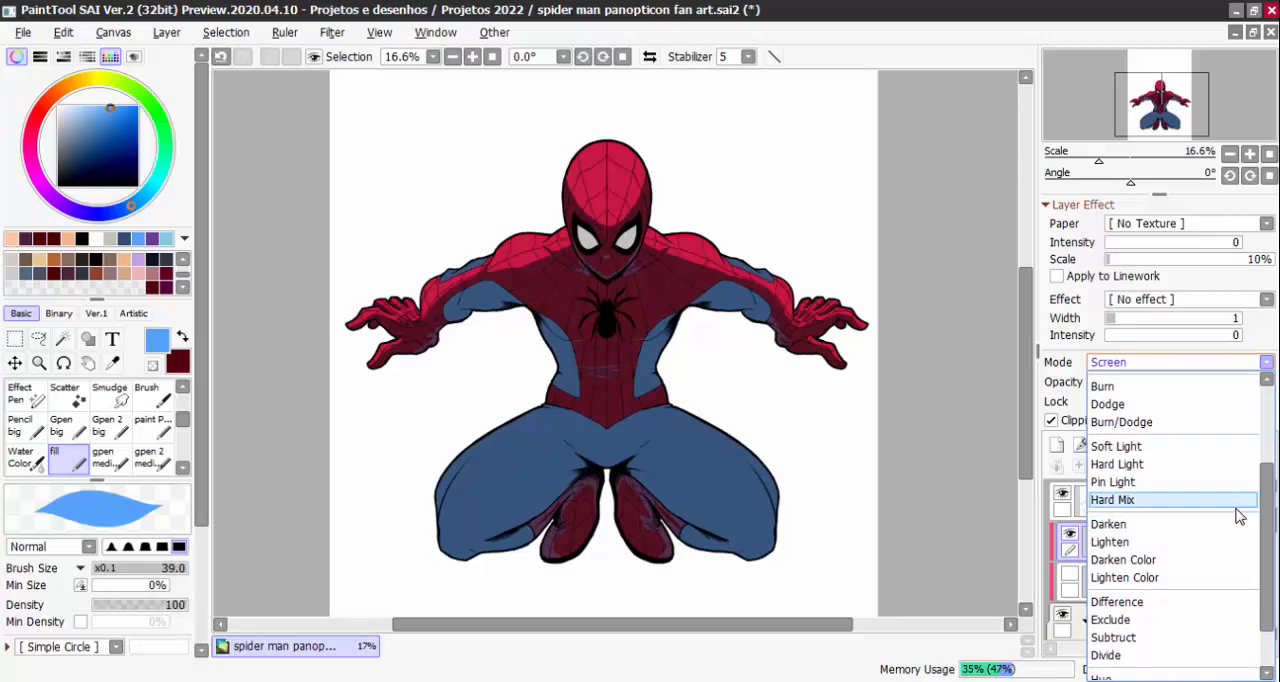
{"action": "left_click", "coordinate": [1140, 464]}
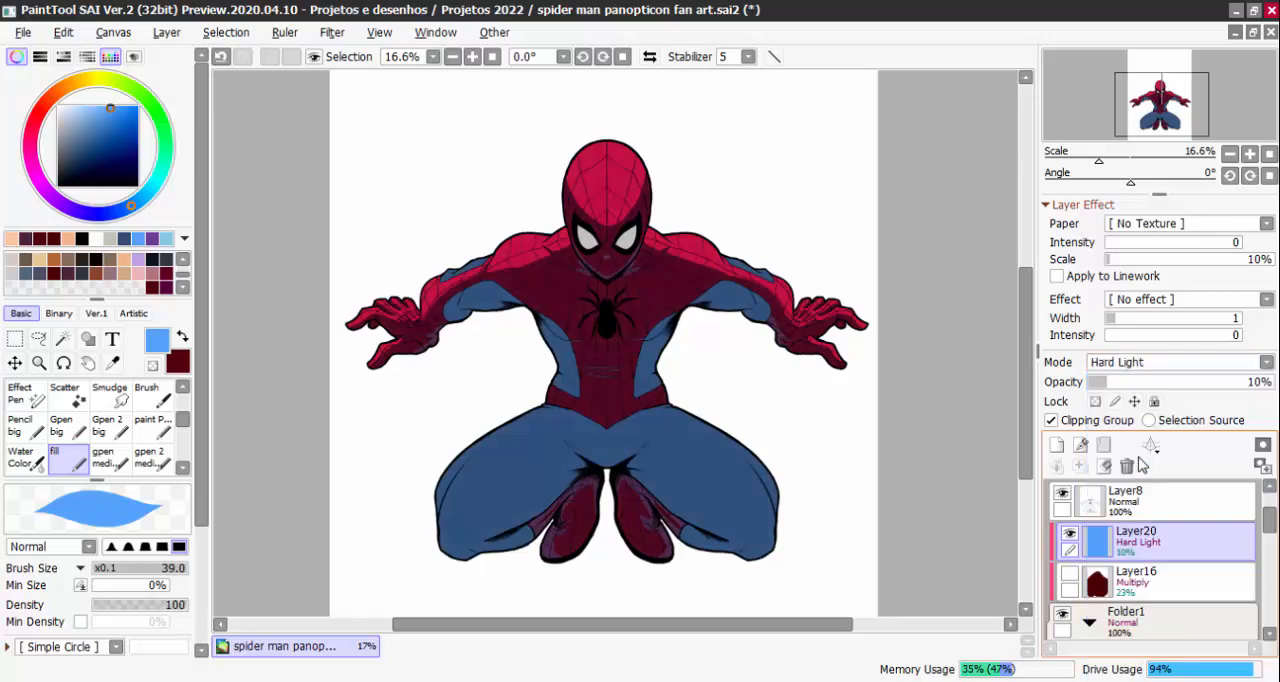
{"action": "left_click_drag", "start_coordinate": [1090, 390], "coordinate": [1132, 390]}
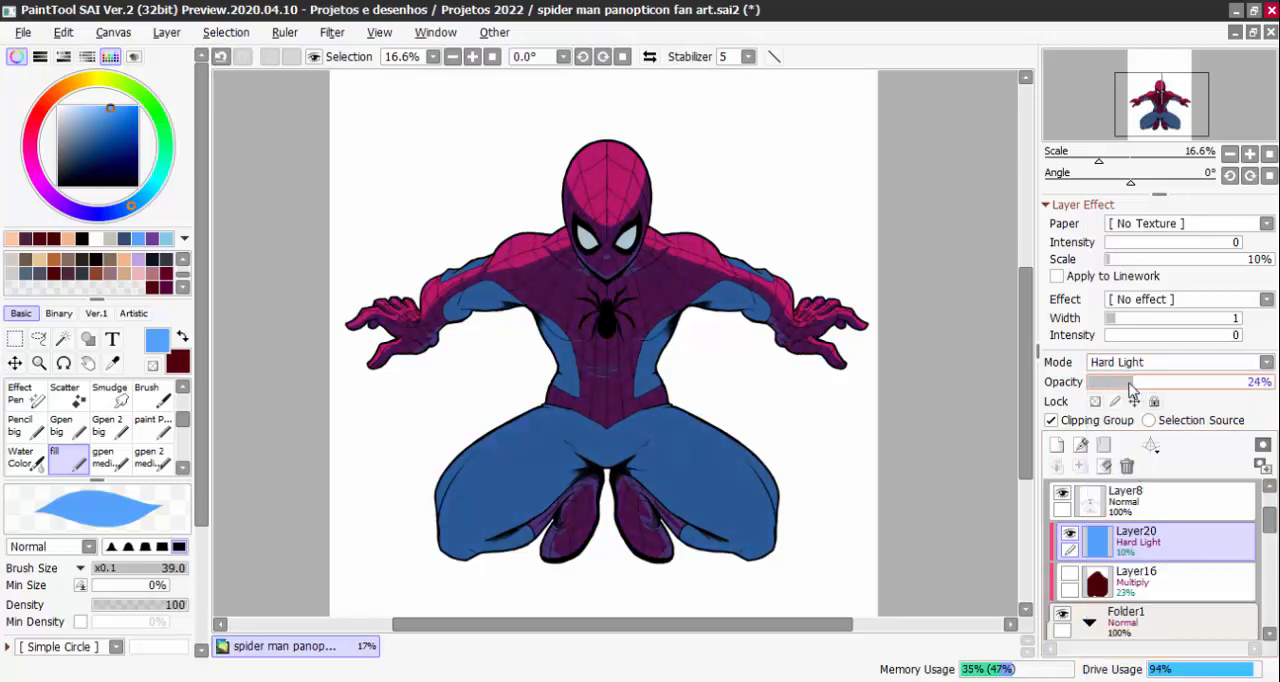
{"action": "scroll", "coordinate": [690, 300], "scroll_direction": "up", "scroll_amount": 3}
{"action": "scroll", "coordinate": [600, 220], "scroll_direction": "down", "scroll_amount": 3}
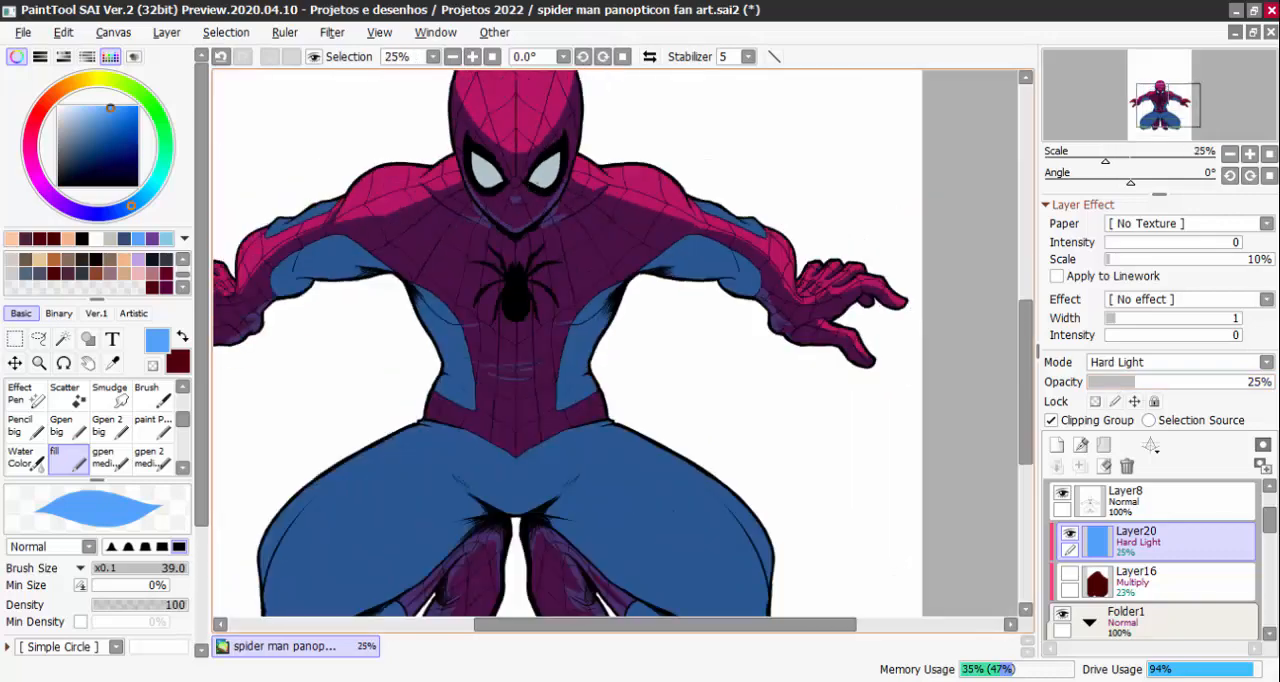
{"action": "left_click_drag", "start_coordinate": [700, 270], "coordinate": [790, 340]}
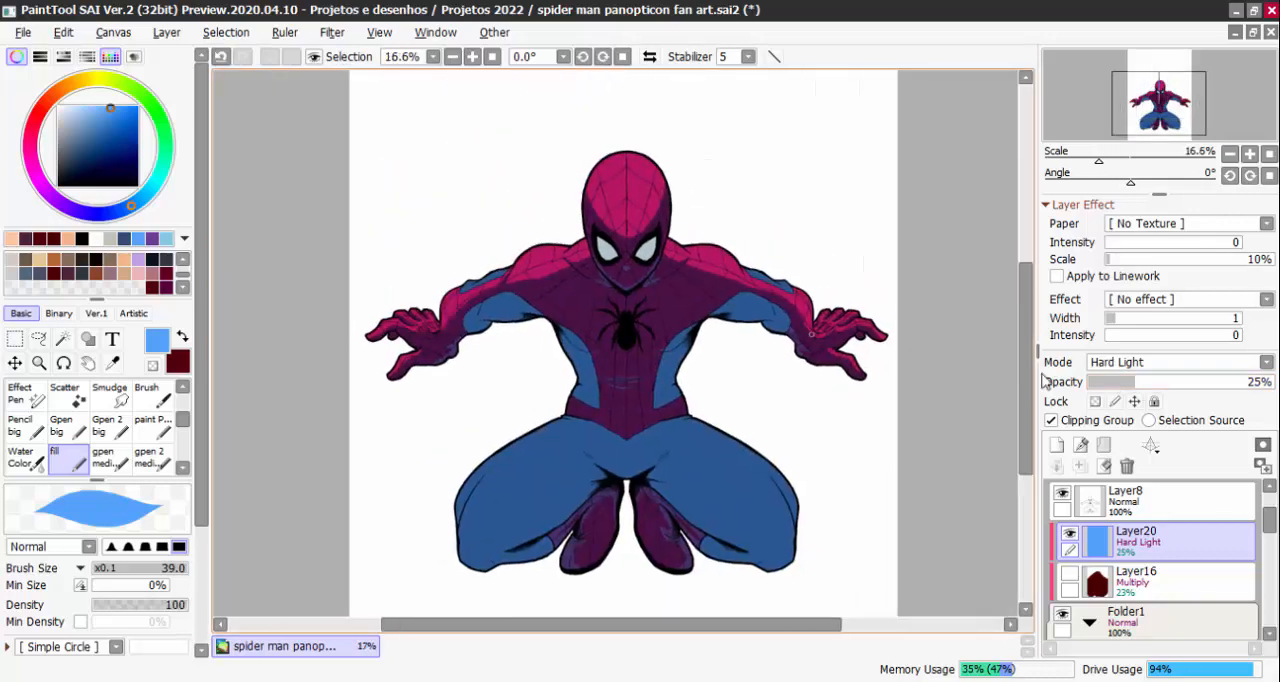
{"action": "left_click", "coordinate": [1167, 364]}
{"action": "left_click", "coordinate": [1179, 363]}
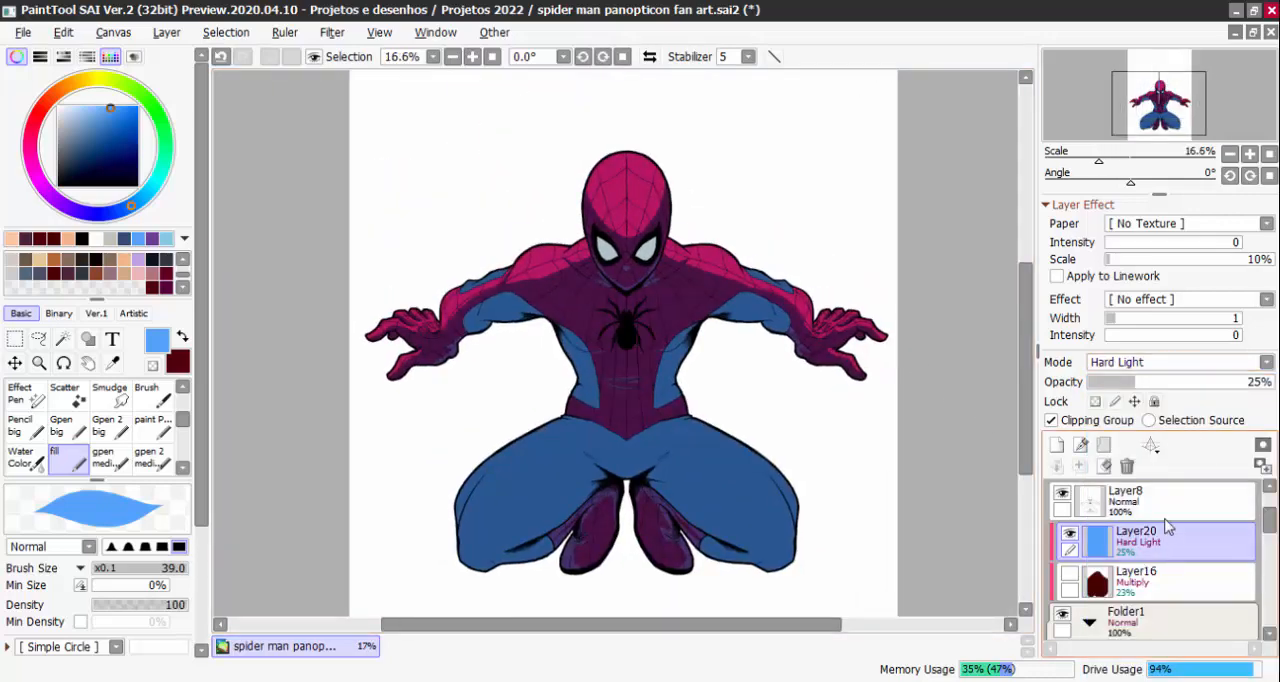
Delete the blue Layer20 and make the dark red Layer16 visible
{"action": "left_click", "coordinate": [1127, 466]}
{"action": "left_click_drag", "start_coordinate": [1264, 532], "coordinate": [1236, 534]}
Try Burn blending on the dark red Layer16
{"action": "left_click", "coordinate": [1150, 363]}
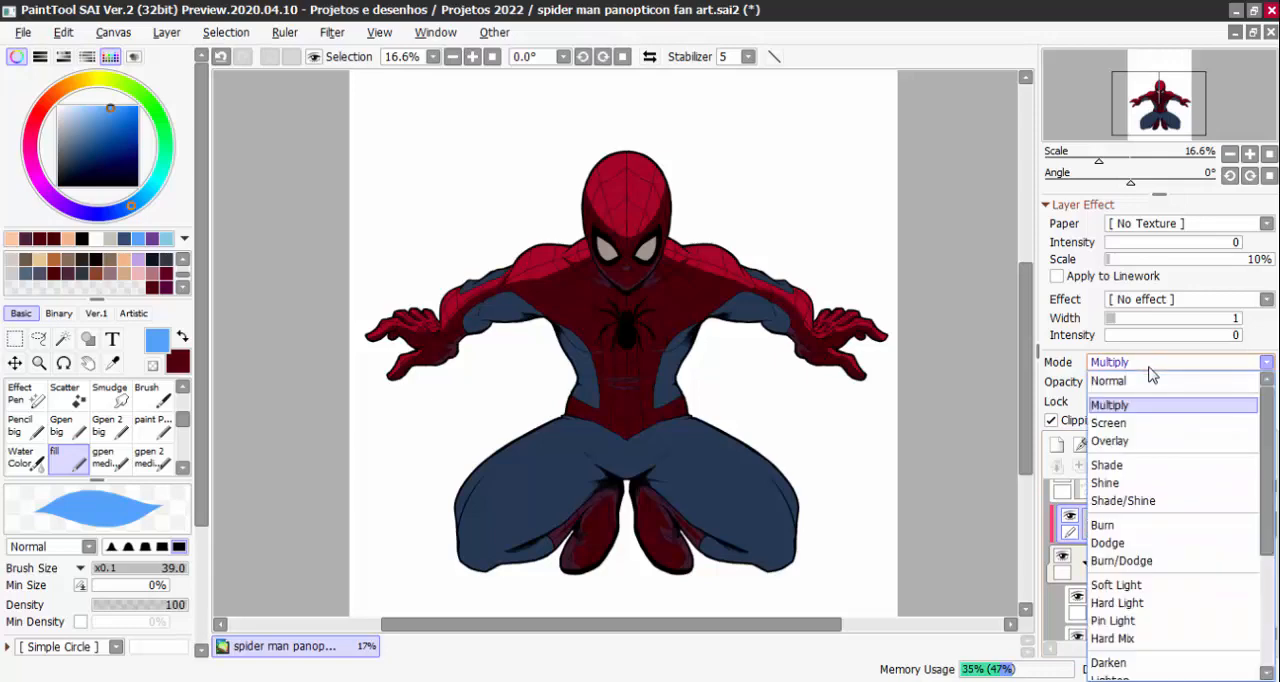
{"action": "left_click", "coordinate": [1148, 363]}
{"action": "left_click", "coordinate": [1138, 363]}
{"action": "left_click", "coordinate": [1128, 527]}
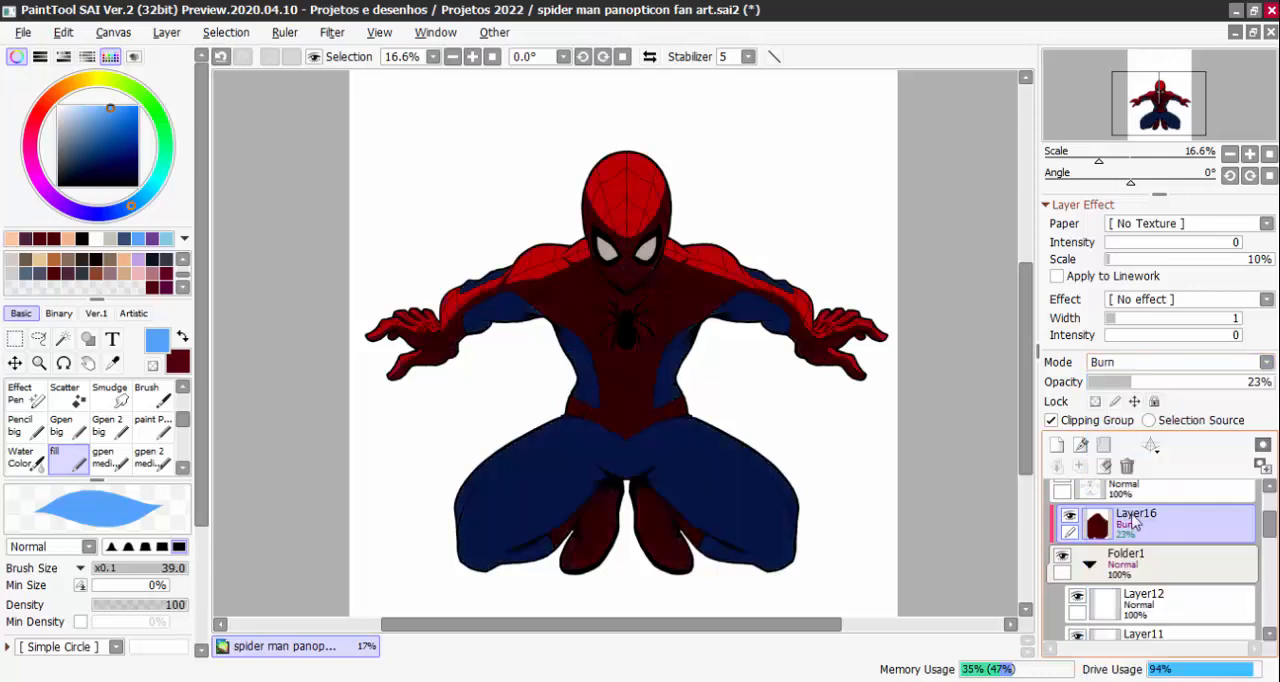
Raise the dark red Layer16's opacity to 32% and set its blending to Multiply
{"action": "mouse_move", "coordinate": [1132, 384]}
{"action": "left_mouse_down"}
{"action": "mouse_move", "coordinate": [1115, 385]}
{"action": "mouse_move", "coordinate": [1150, 388]}
{"action": "left_mouse_up"}
{"action": "left_click", "coordinate": [1120, 363]}
{"action": "left_click", "coordinate": [1110, 405]}
Show the black Layer14 background and return to Layer16 in the layer stack
{"action": "left_click_drag", "start_coordinate": [1267, 522], "coordinate": [1268, 574]}
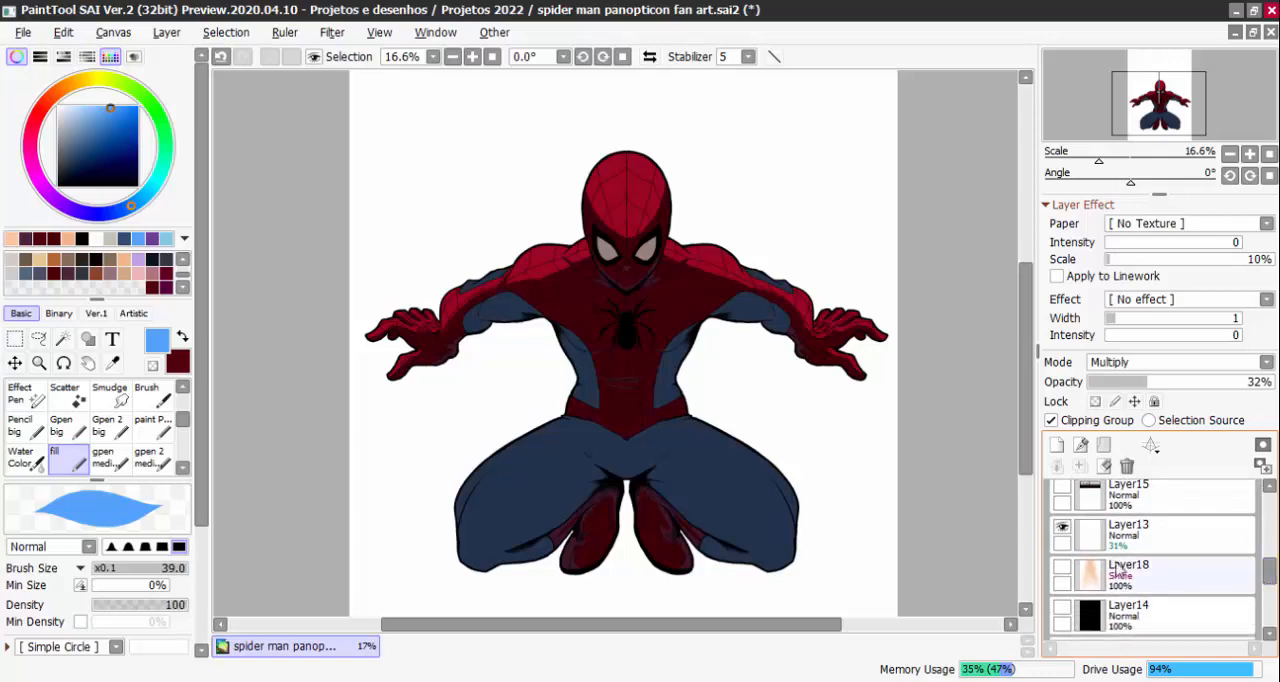
{"action": "left_click", "coordinate": [1064, 609]}
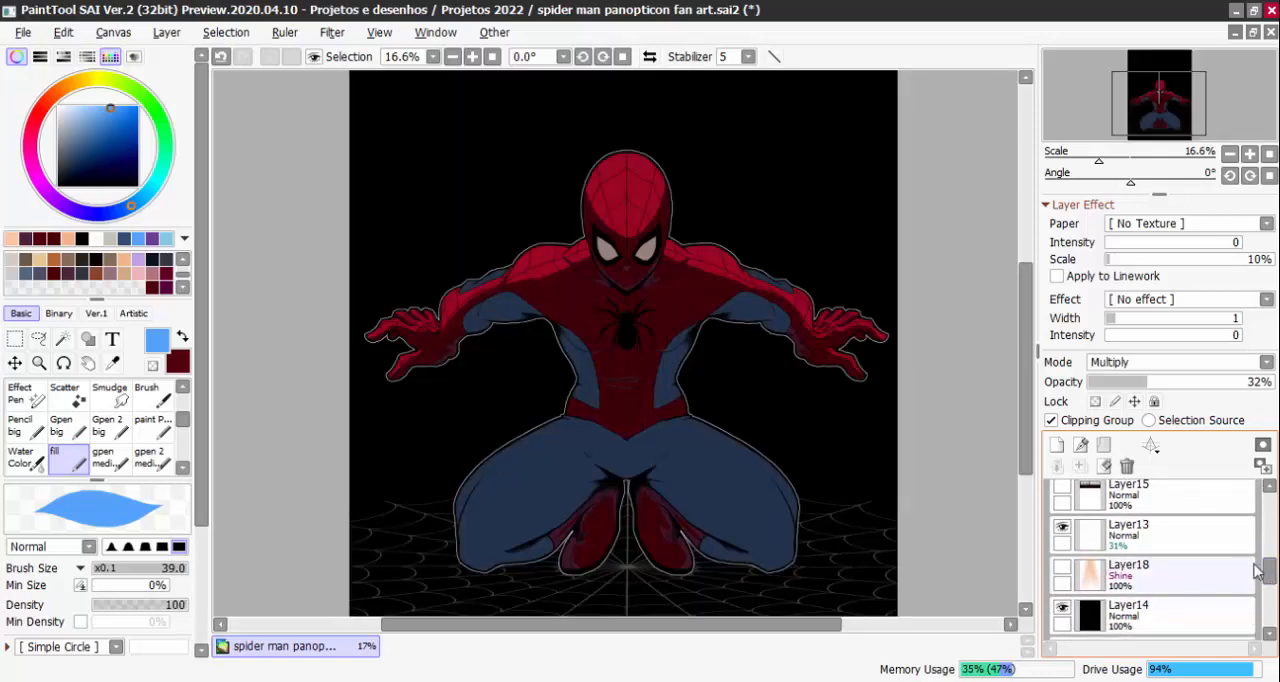
{"action": "left_click_drag", "start_coordinate": [1266, 572], "coordinate": [1270, 522]}
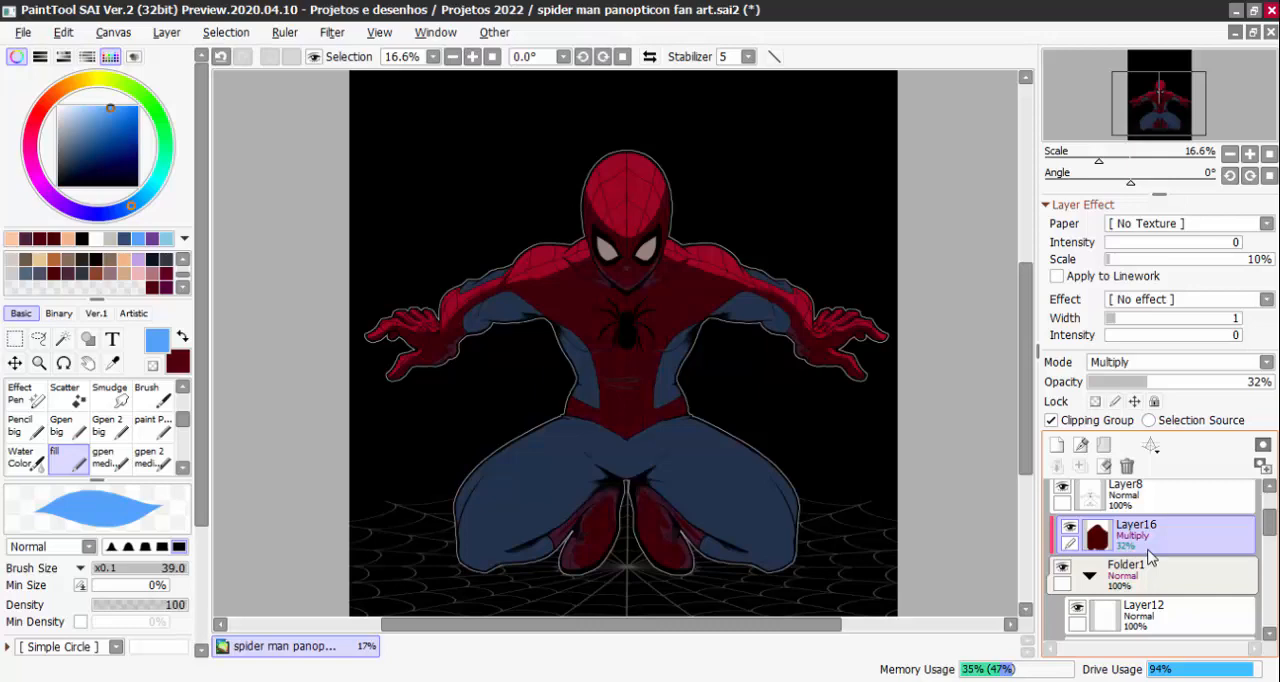
Examine the multiplied shading on the figure's head, torso and legs against the black background
{"action": "key", "text": "ctrl+plus"}
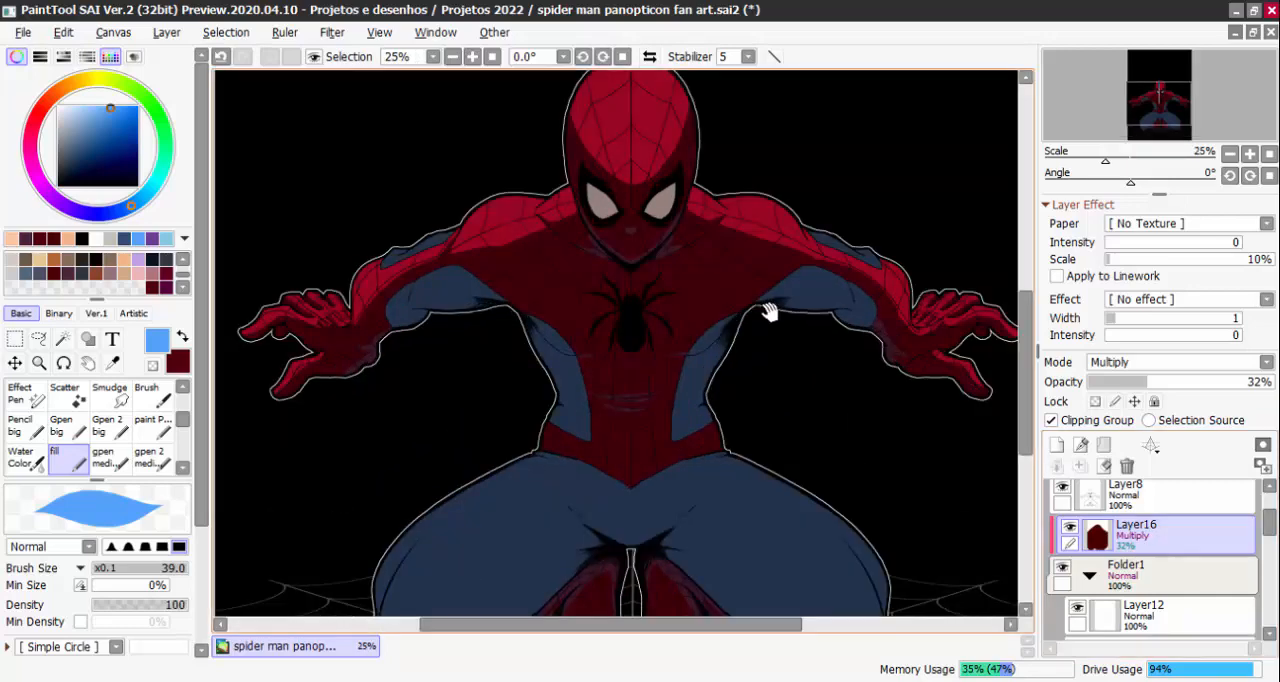
{"action": "left_click_drag", "start_coordinate": [766, 311], "coordinate": [797, 380]}
{"action": "key", "text": "ctrl+plus"}
{"action": "key", "text": "ctrl+plus"}
{"action": "key", "text": "ctrl+minus"}
{"action": "key", "text": "ctrl+minus"}
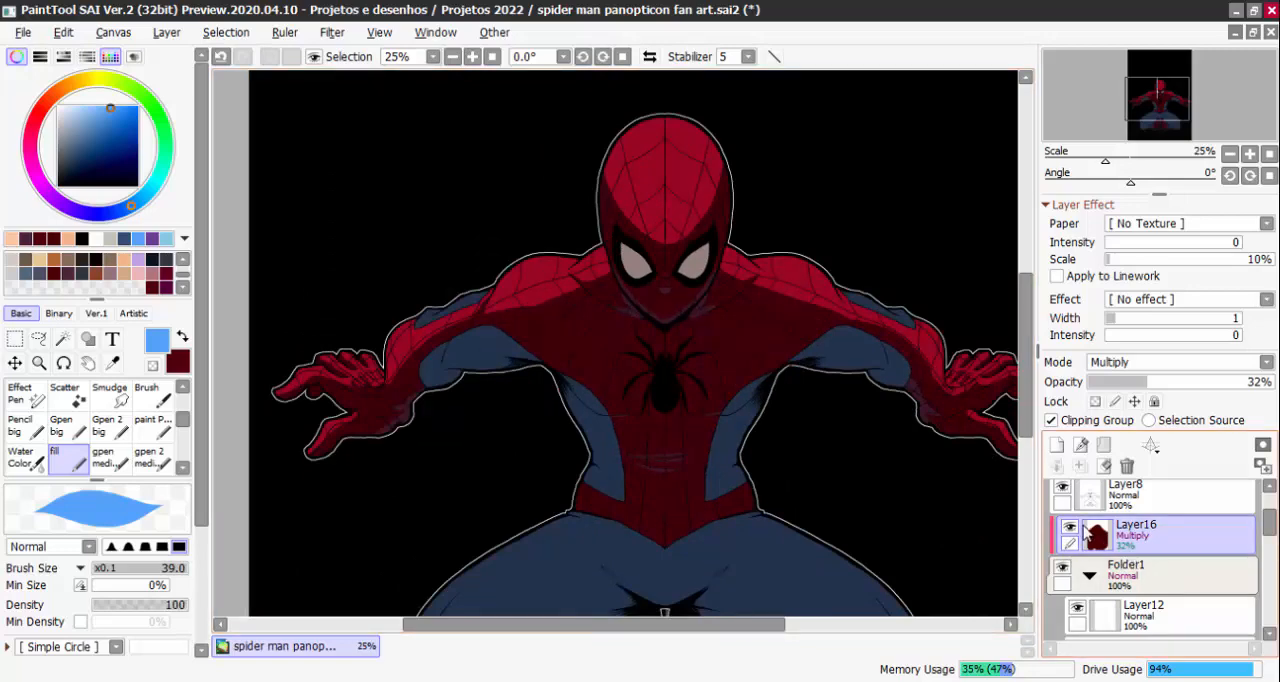
{"action": "left_click_drag", "start_coordinate": [956, 499], "coordinate": [889, 437]}
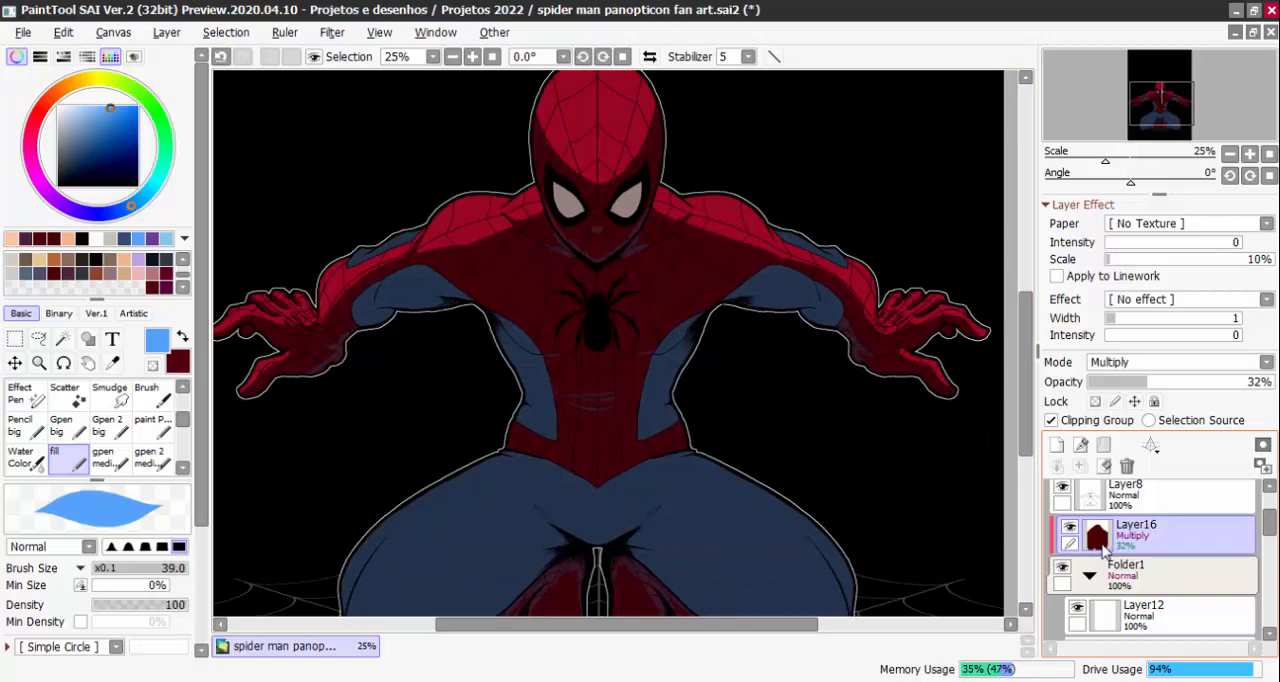
{"action": "left_click_drag", "start_coordinate": [906, 497], "coordinate": [896, 442]}
{"action": "scroll", "coordinate": [896, 445], "scroll_direction": "down", "scroll_amount": 1}
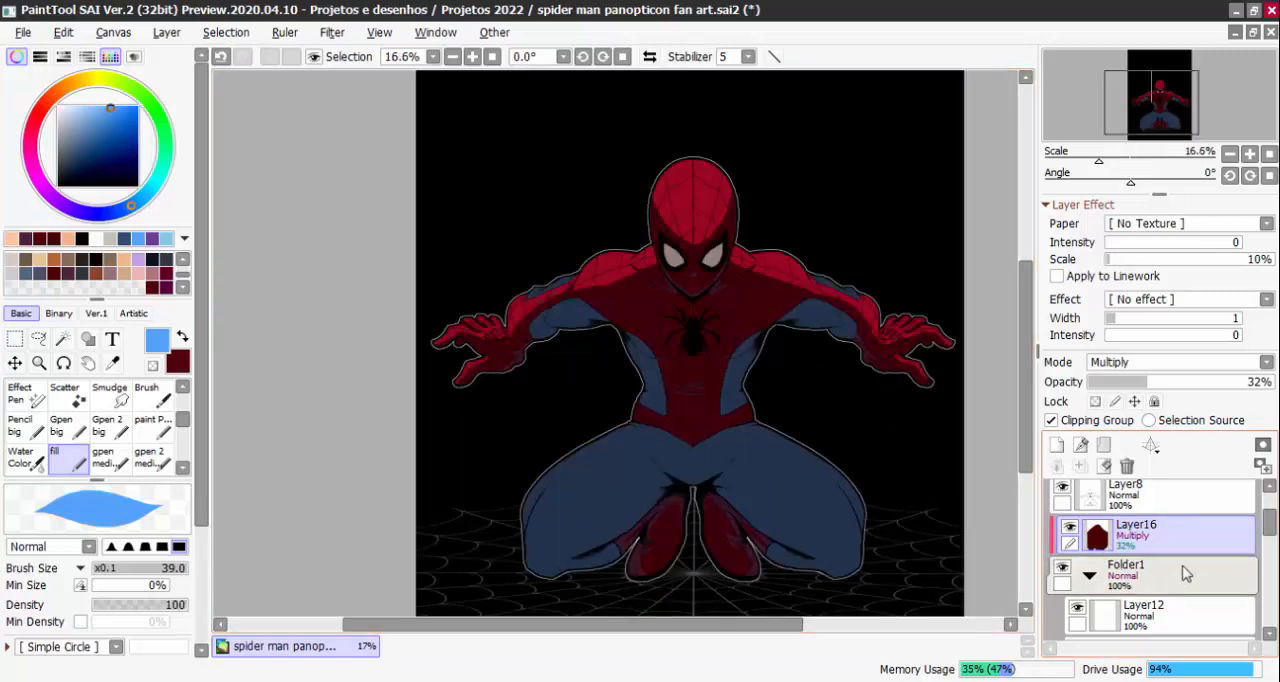
{"action": "left_click_drag", "start_coordinate": [1270, 530], "coordinate": [1268, 540]}
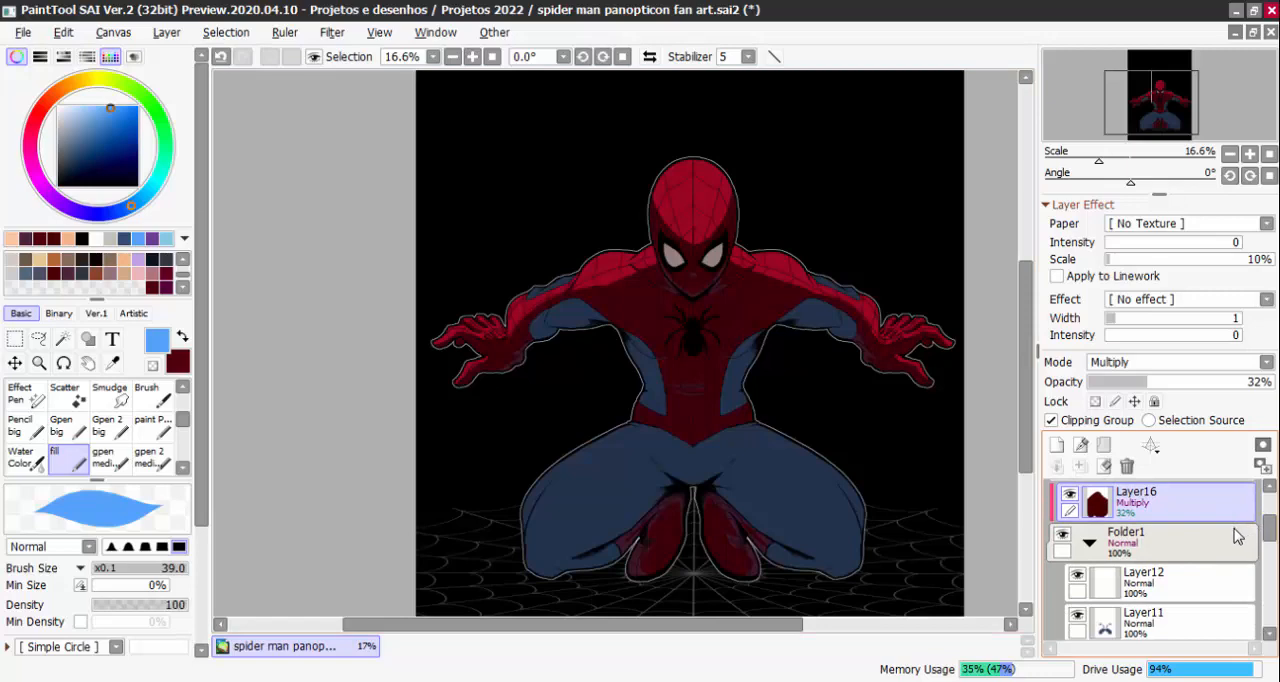
Try Screen blending on Layer16, then restore Multiply
{"action": "left_click", "coordinate": [1150, 362]}
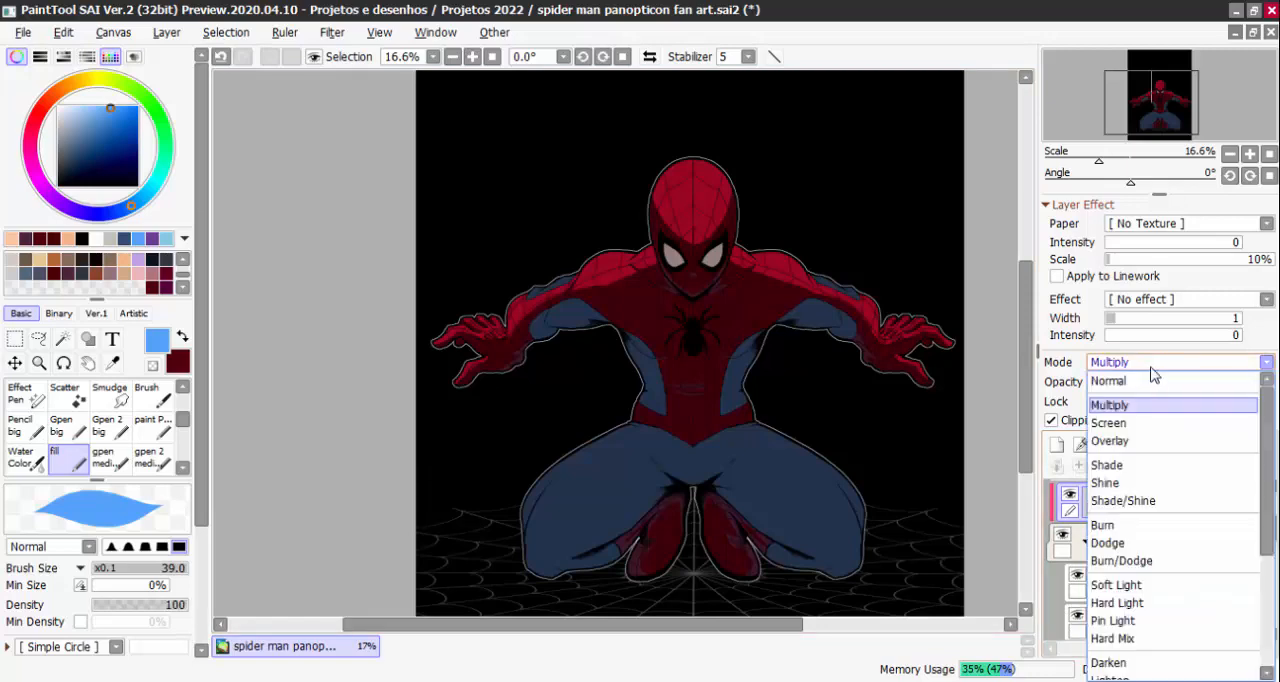
{"action": "left_click", "coordinate": [1133, 423]}
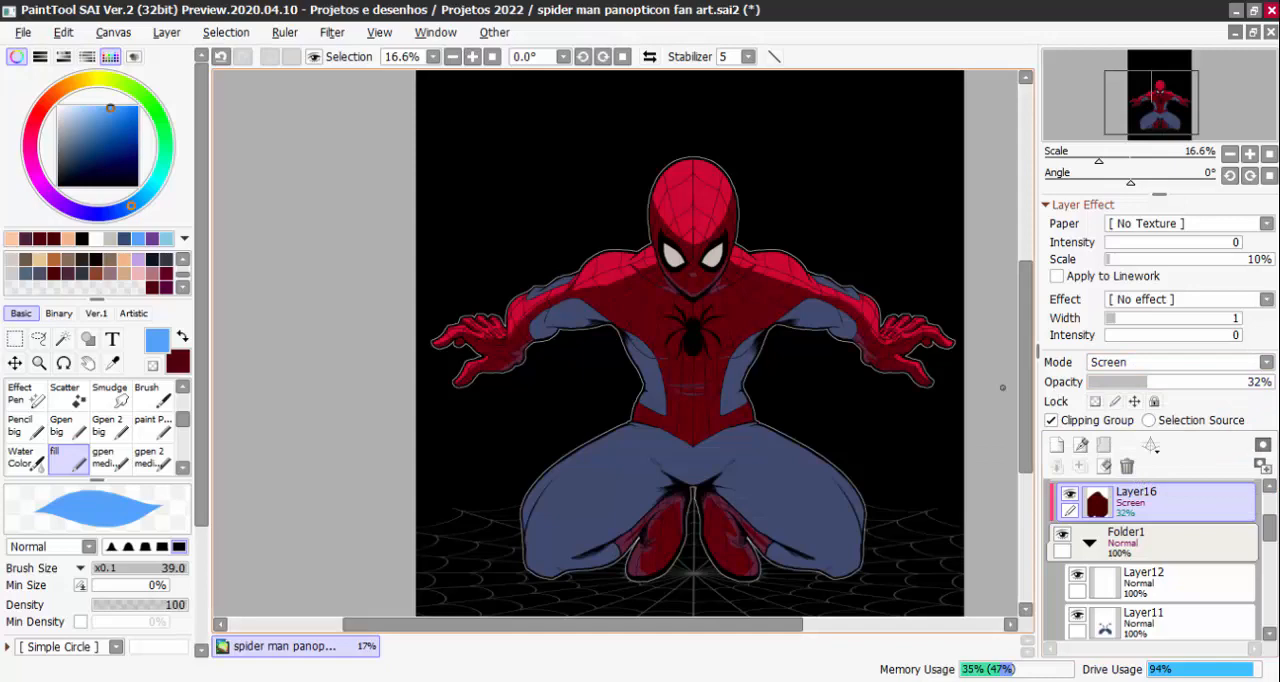
{"action": "left_click", "coordinate": [1140, 362]}
{"action": "left_click", "coordinate": [1135, 397]}
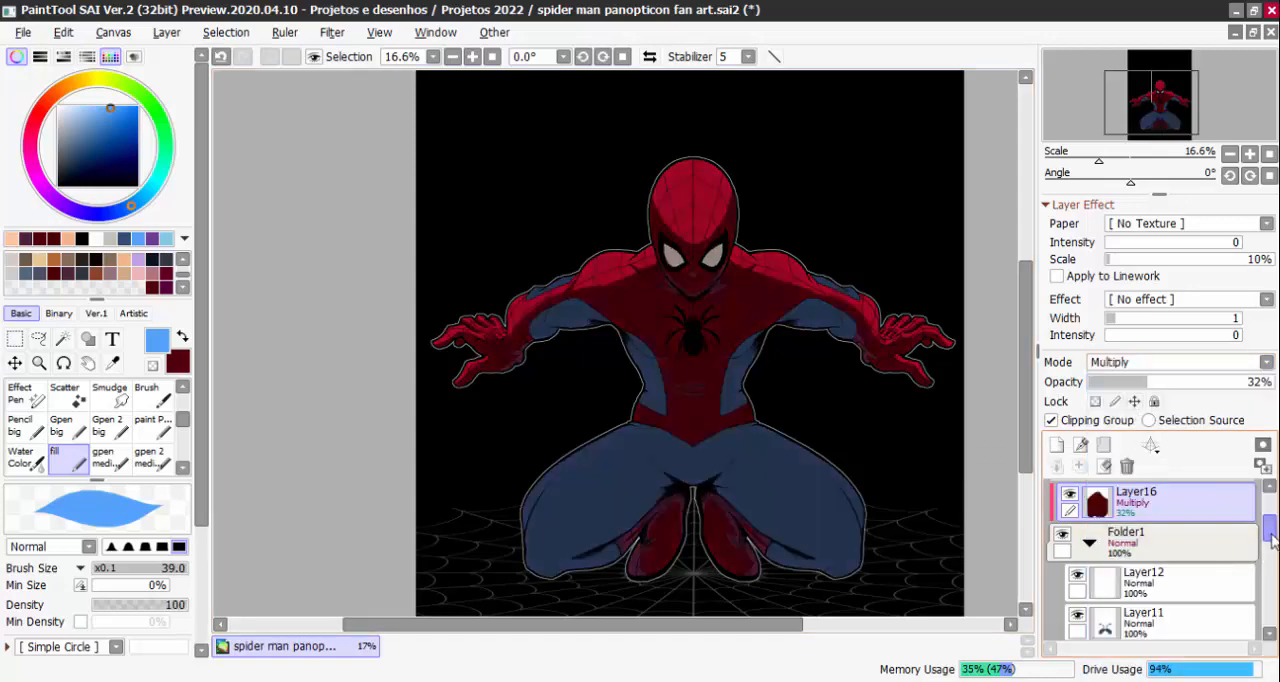
Add a new layer above Layer11 and clip it to the blue suit areas
{"action": "left_click_drag", "start_coordinate": [1272, 538], "coordinate": [1248, 565]}
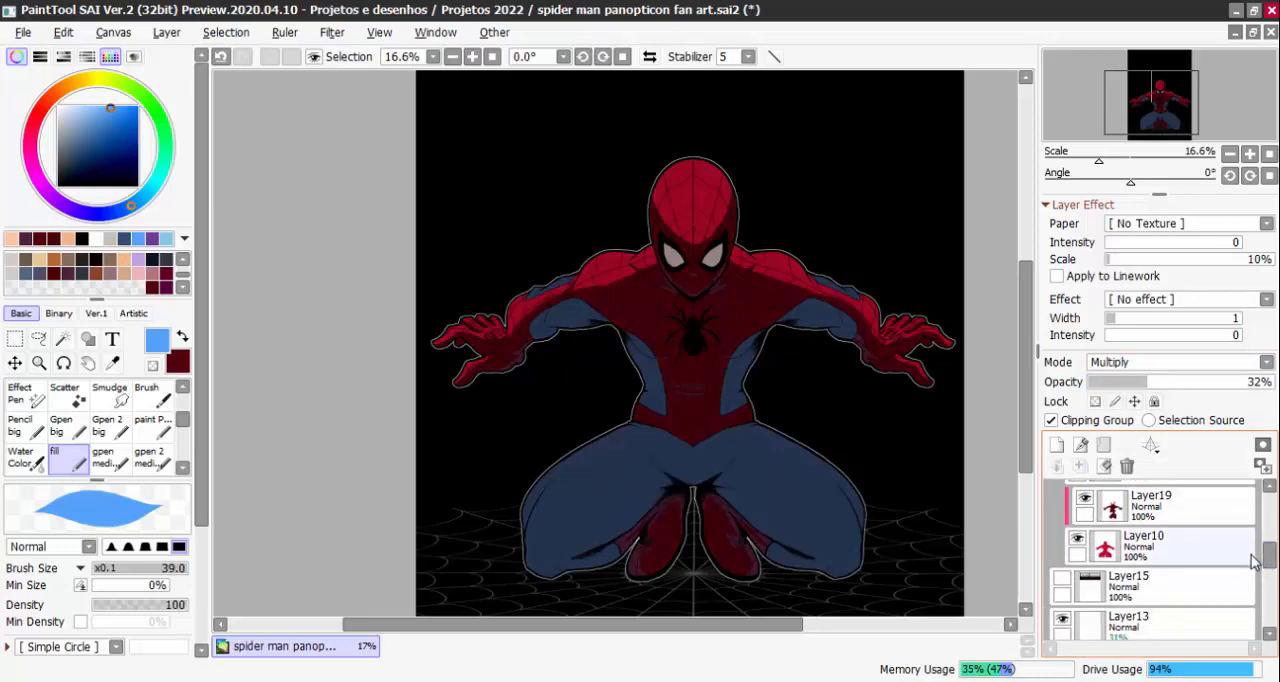
{"action": "scroll", "coordinate": [1190, 557], "scroll_direction": "up", "scroll_amount": 1}
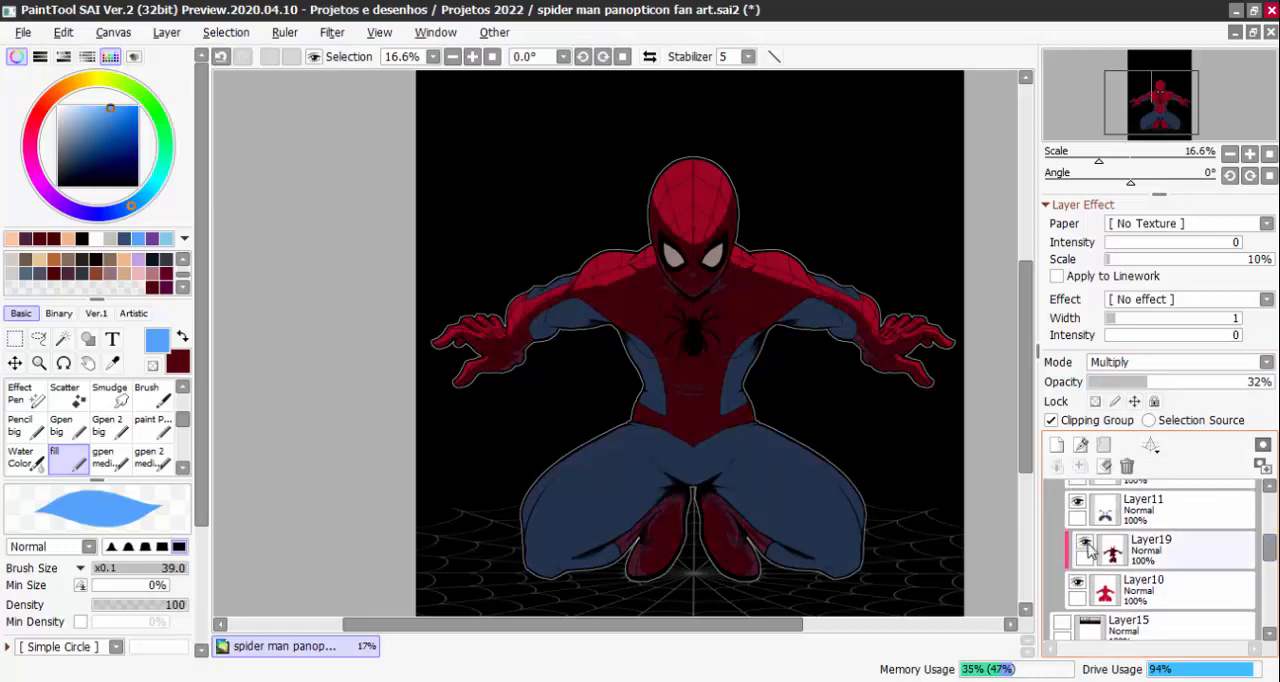
{"action": "left_click", "coordinate": [1125, 515]}
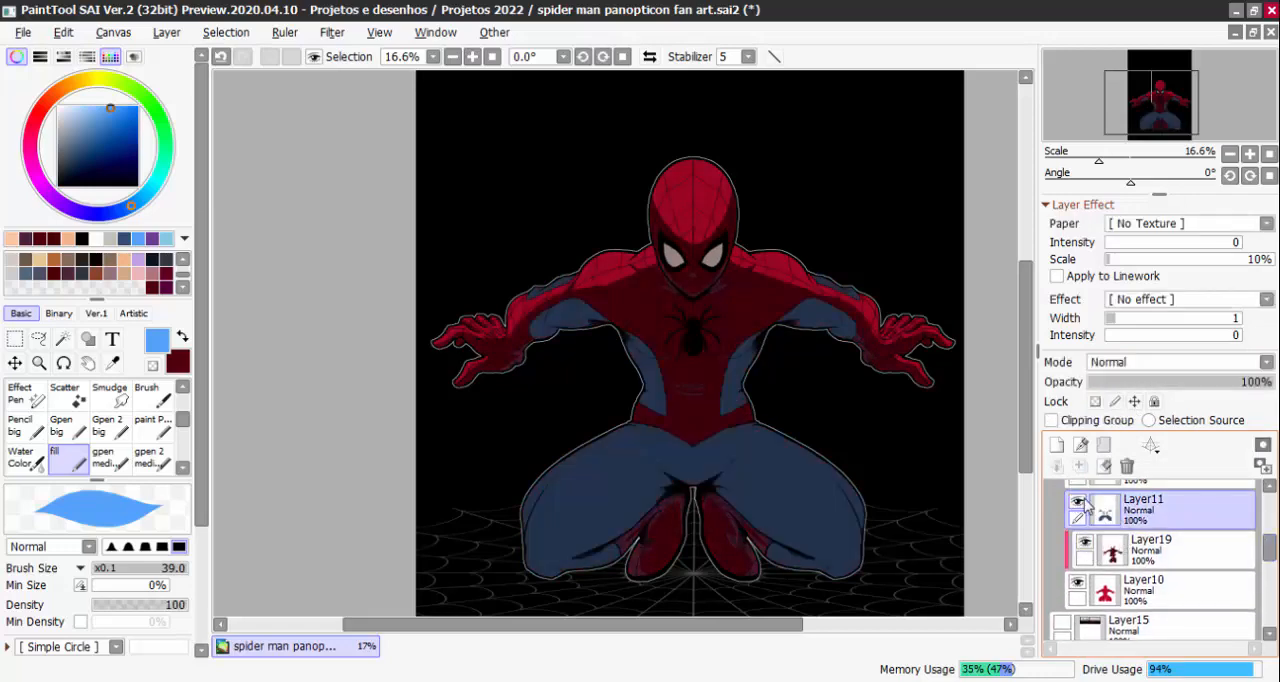
{"action": "left_click", "coordinate": [1080, 444]}
{"action": "left_click", "coordinate": [1055, 420]}
Sample the suit's blue with Layer16 temporarily hidden, and show Layer16 again
{"action": "scroll", "coordinate": [770, 425], "scroll_direction": "up", "scroll_amount": 2}
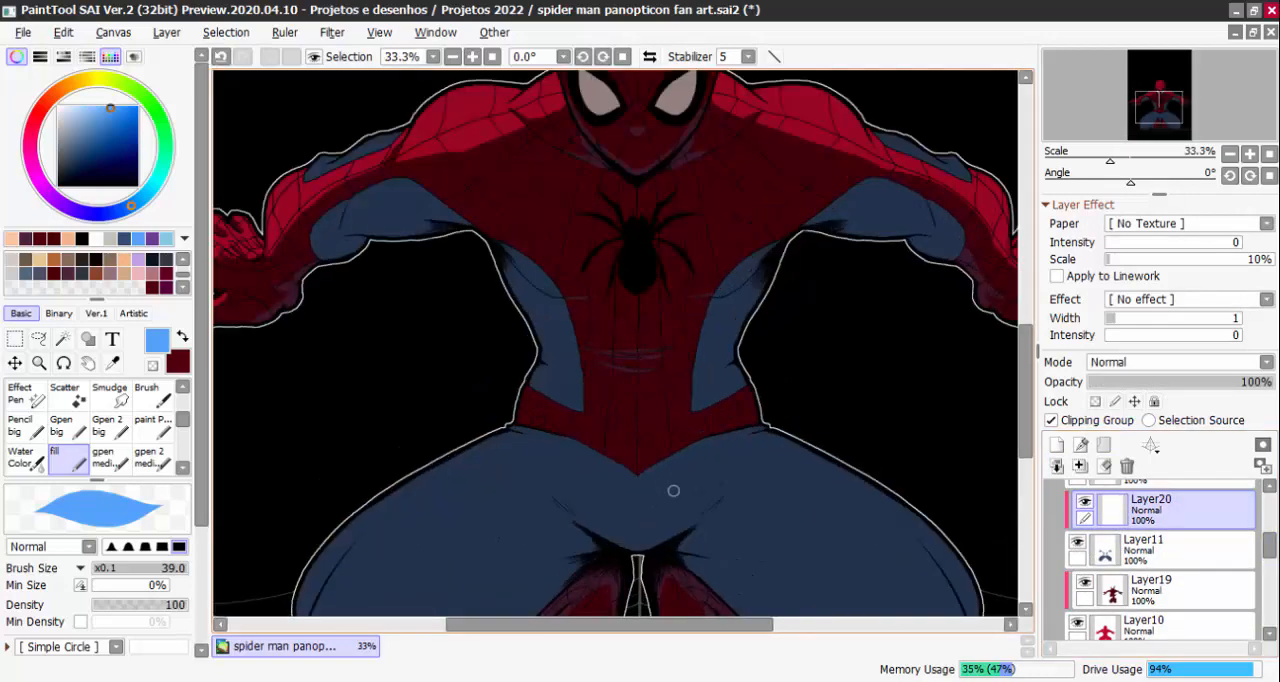
{"action": "left_click", "coordinate": [517, 458], "text": "alt"}
{"action": "scroll", "coordinate": [1062, 560], "scroll_direction": "up", "scroll_amount": 3}
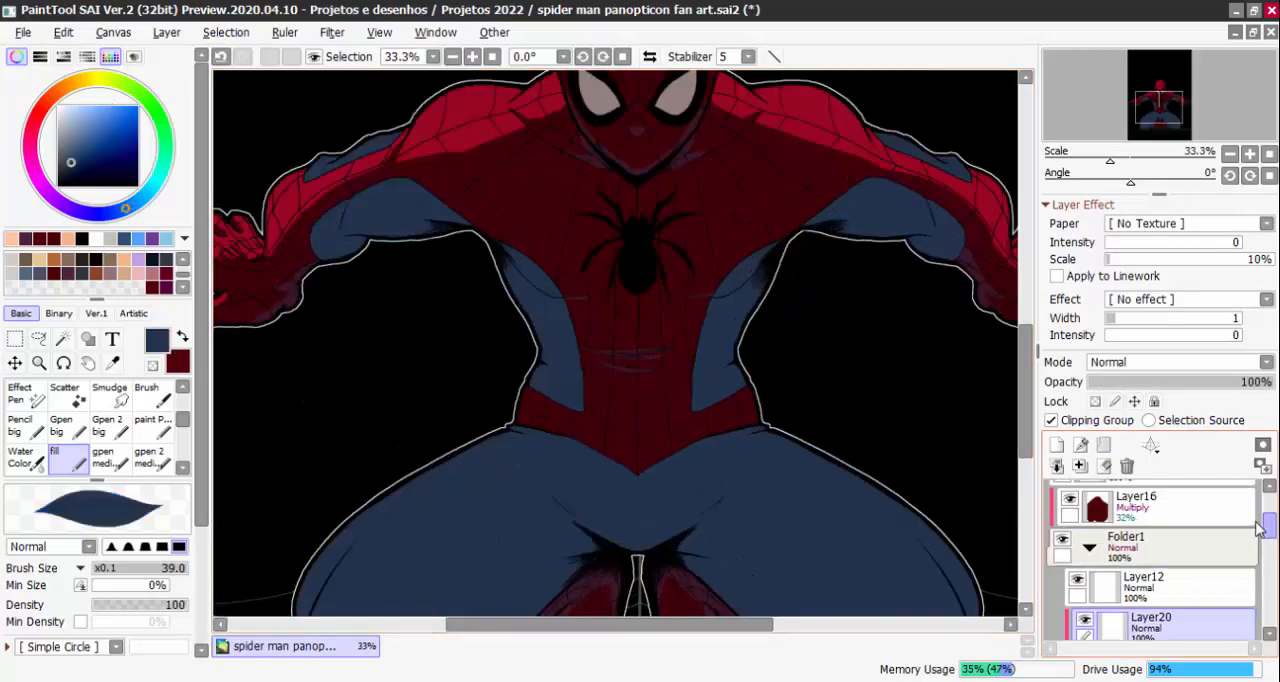
{"action": "left_click", "coordinate": [1069, 527]}
{"action": "left_click", "coordinate": [177, 360]}
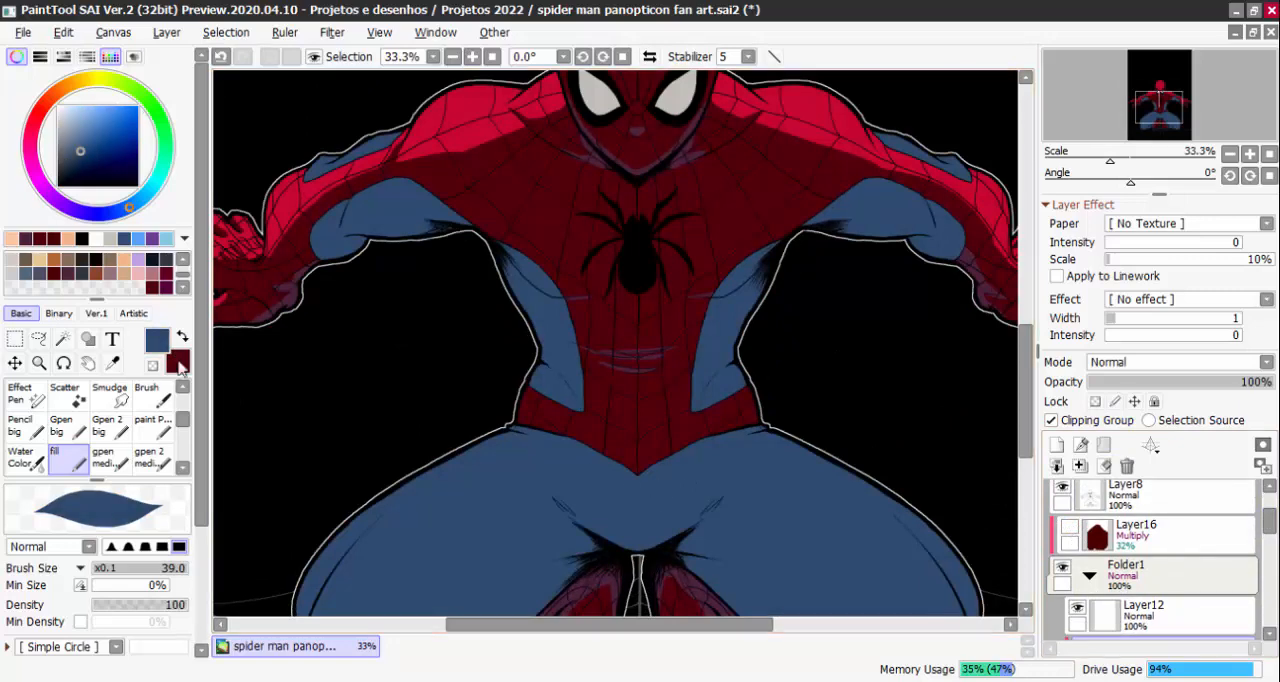
{"action": "left_click", "coordinate": [701, 511], "text": "alt"}
{"action": "left_click", "coordinate": [1069, 527]}
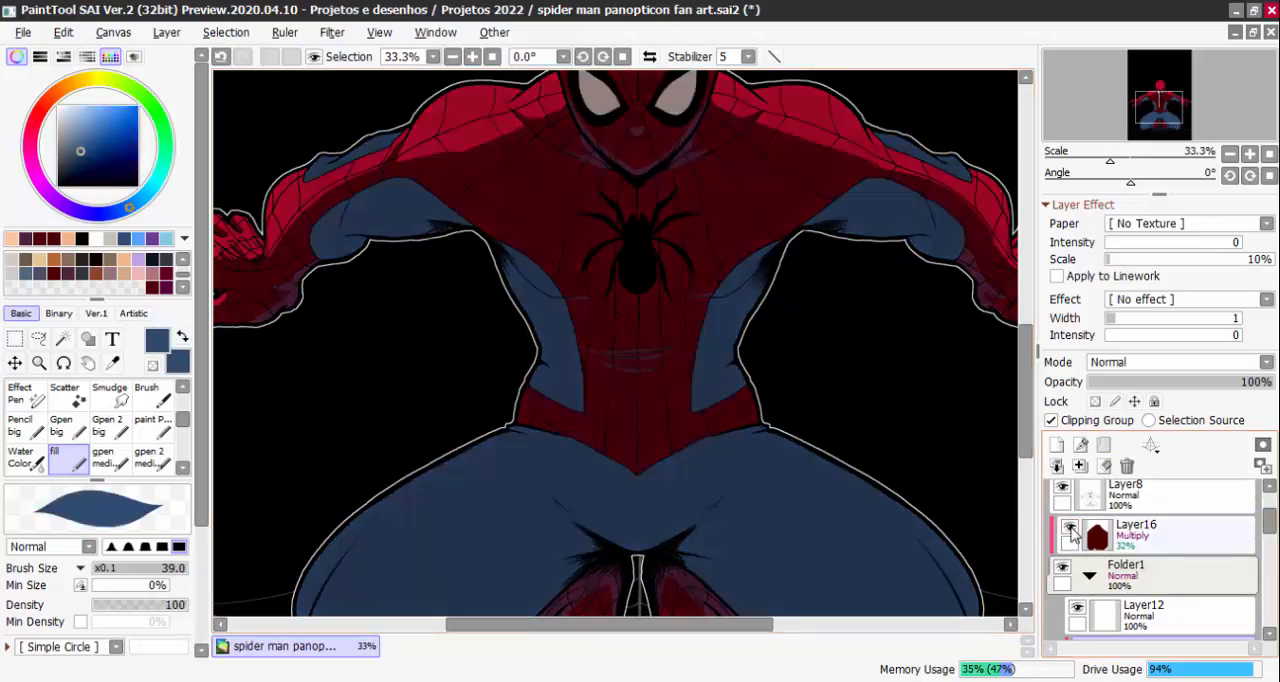
Mix a very dark navy as the main colour and a dark purple as the secondary colour
{"action": "left_click_drag", "start_coordinate": [84, 150], "coordinate": [88, 165]}
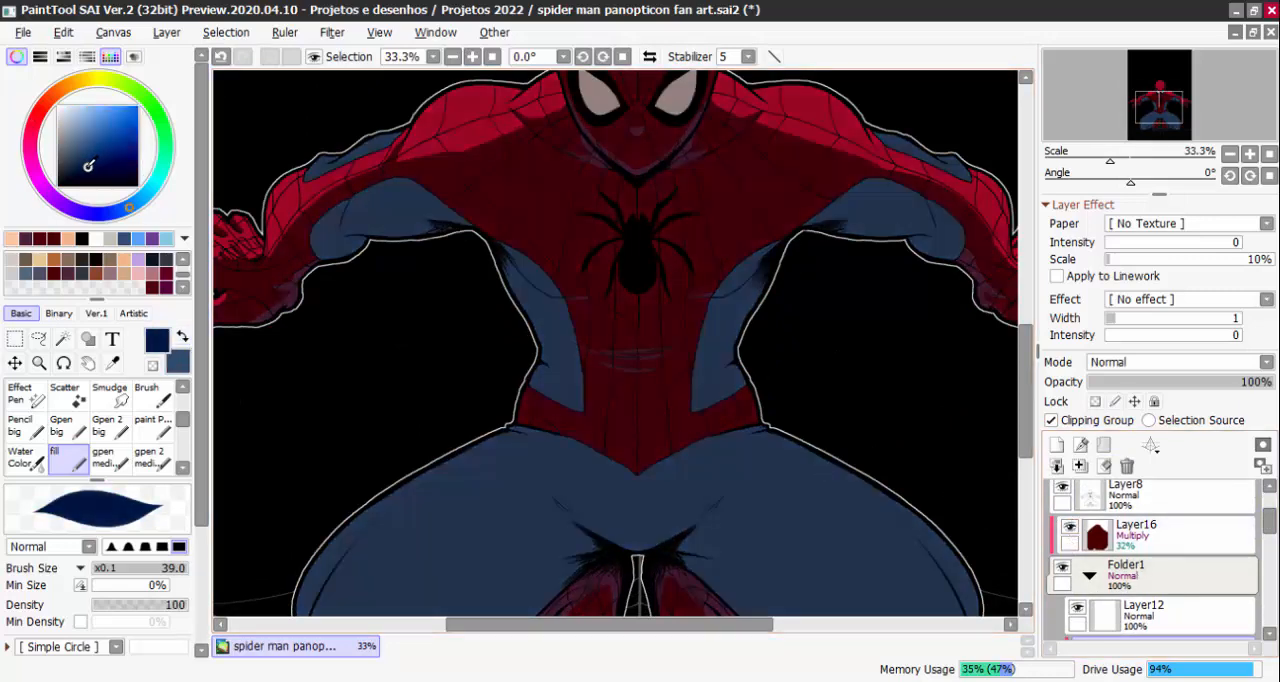
{"action": "left_click_drag", "start_coordinate": [127, 210], "coordinate": [104, 214]}
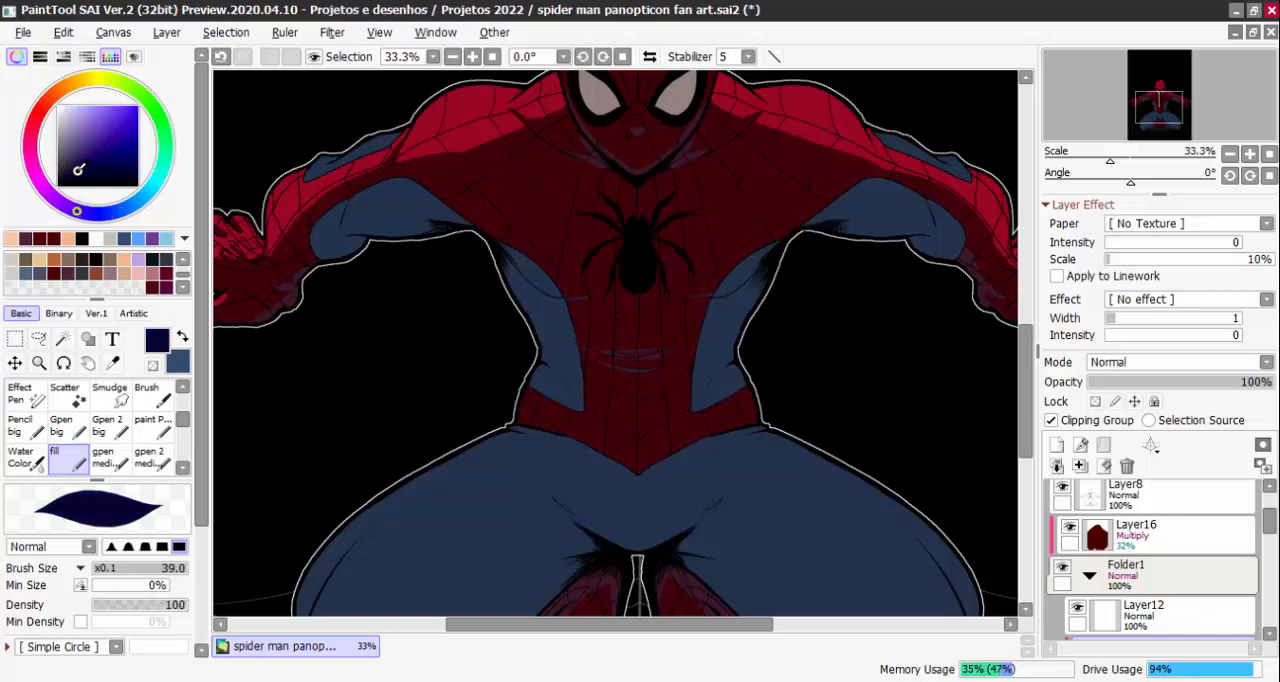
{"action": "left_click", "coordinate": [182, 338]}
{"action": "left_click_drag", "start_coordinate": [80, 154], "coordinate": [68, 168]}
{"action": "mouse_move", "coordinate": [113, 218]}
{"action": "left_mouse_down"}
{"action": "mouse_move", "coordinate": [55, 198]}
{"action": "mouse_move", "coordinate": [66, 173]}
{"action": "left_mouse_up"}
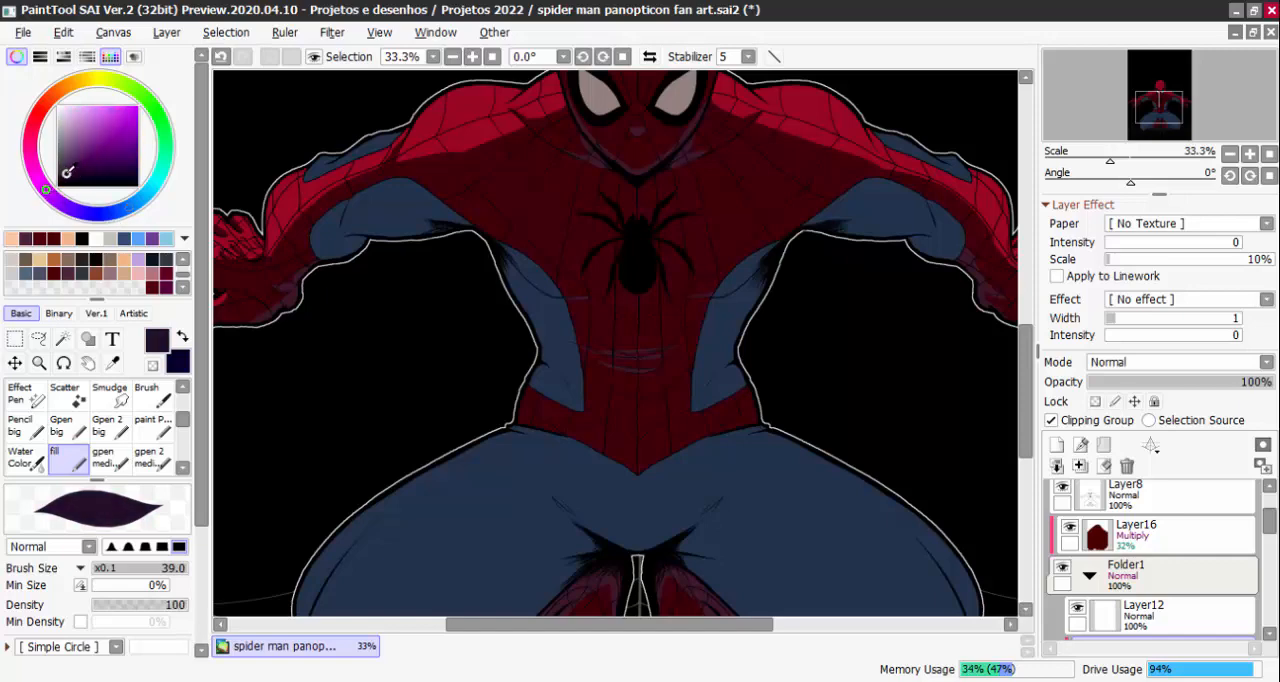
{"action": "left_click", "coordinate": [184, 334]}
Paint dark navy over the blue underarms and both sides of the torso on Layer20 with a 143 brush
{"action": "scroll", "coordinate": [485, 403], "scroll_direction": "down", "scroll_amount": 2}
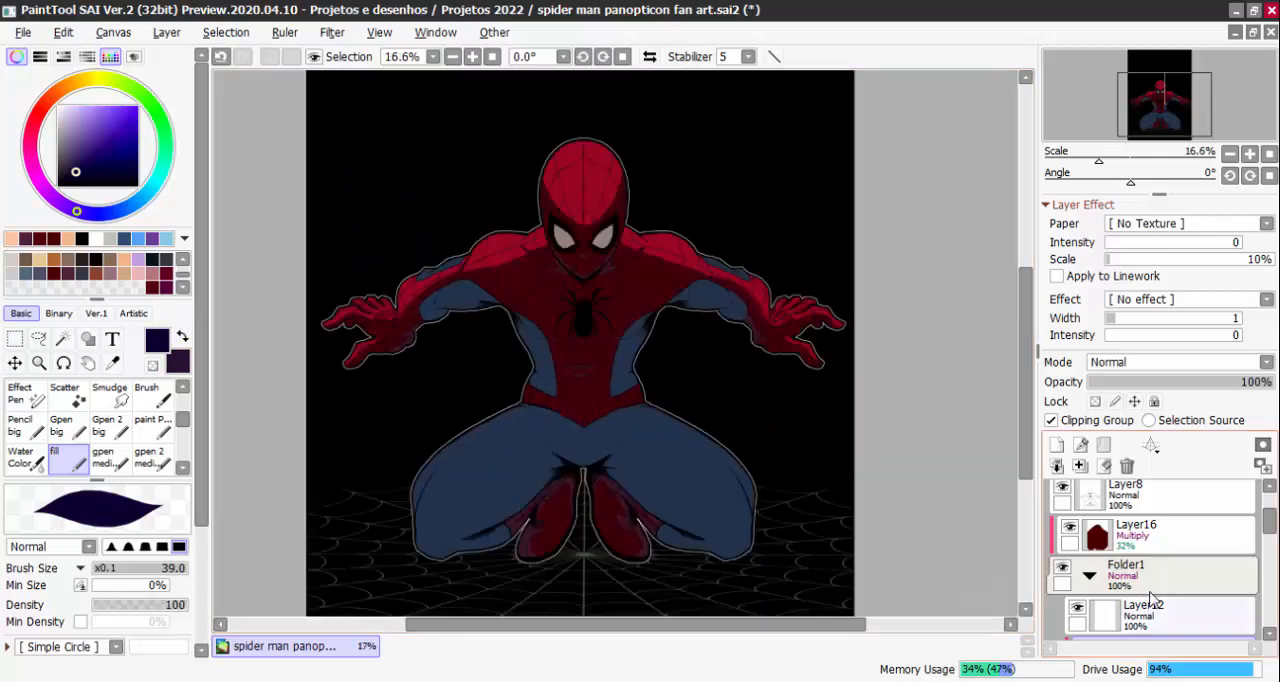
{"action": "left_click_drag", "start_coordinate": [1267, 529], "coordinate": [1267, 545]}
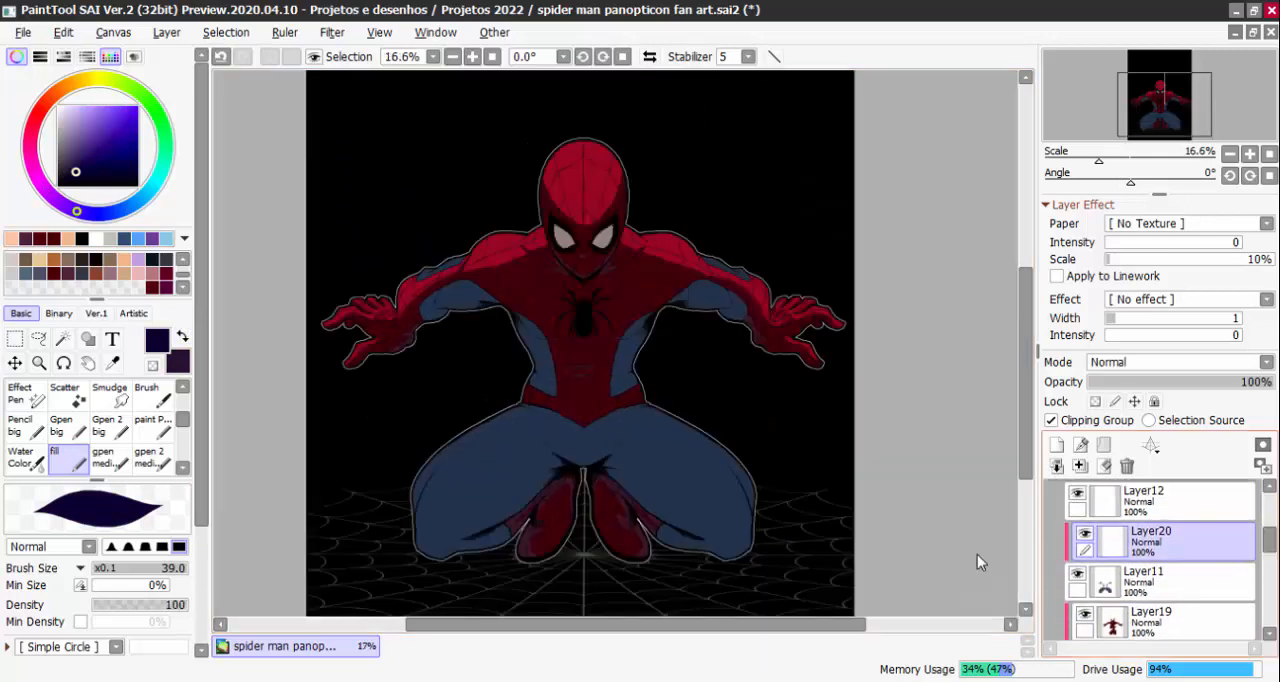
{"action": "scroll", "coordinate": [495, 303], "scroll_direction": "up", "scroll_amount": 1}
{"action": "scroll", "coordinate": [495, 303], "scroll_direction": "up", "scroll_amount": 1}
{"action": "left_click_drag", "start_coordinate": [463, 309], "coordinate": [486, 309]}
{"action": "mouse_move", "coordinate": [412, 331]}
{"action": "left_mouse_down"}
{"action": "mouse_move", "coordinate": [351, 340]}
{"action": "mouse_move", "coordinate": [317, 325]}
{"action": "left_mouse_up"}
{"action": "mouse_move", "coordinate": [441, 409]}
{"action": "left_mouse_down"}
{"action": "mouse_move", "coordinate": [523, 365]}
{"action": "mouse_move", "coordinate": [540, 520]}
{"action": "left_mouse_up"}
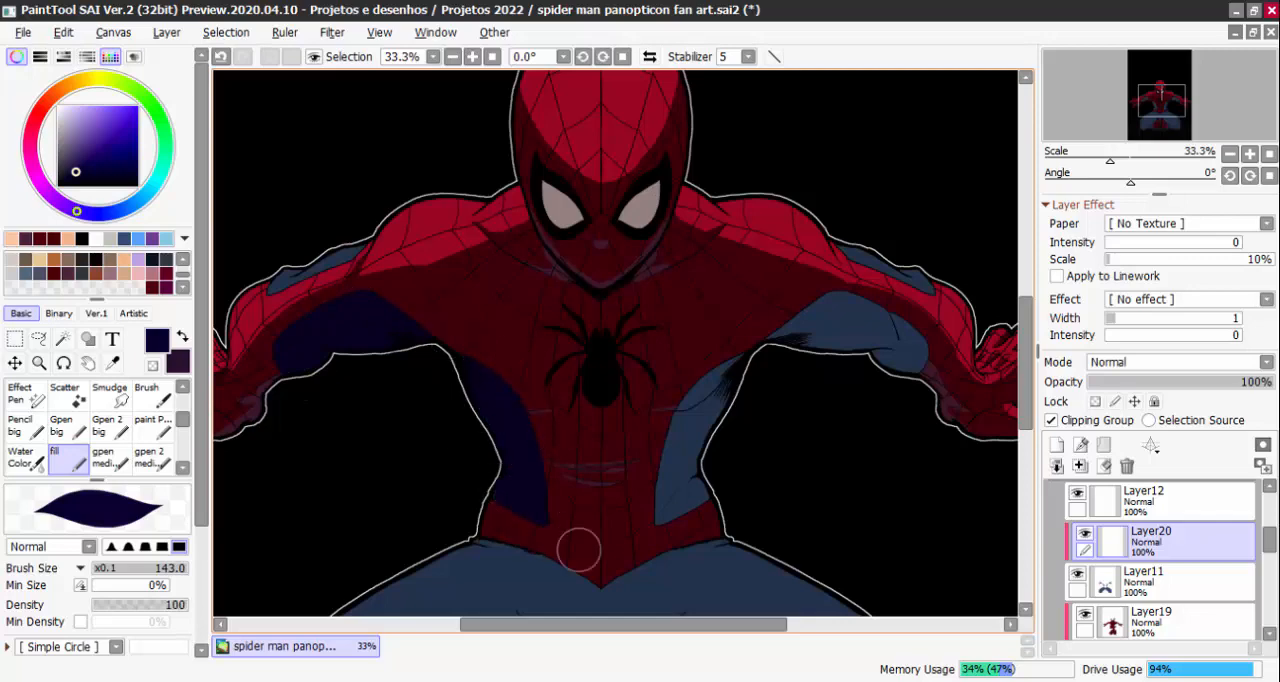
{"action": "mouse_move", "coordinate": [690, 372]}
{"action": "left_mouse_down"}
{"action": "mouse_move", "coordinate": [680, 451]}
{"action": "mouse_move", "coordinate": [695, 500]}
{"action": "left_mouse_up"}
{"action": "mouse_move", "coordinate": [827, 331]}
{"action": "left_mouse_down"}
{"action": "mouse_move", "coordinate": [879, 317]}
{"action": "mouse_move", "coordinate": [910, 358]}
{"action": "left_mouse_up"}
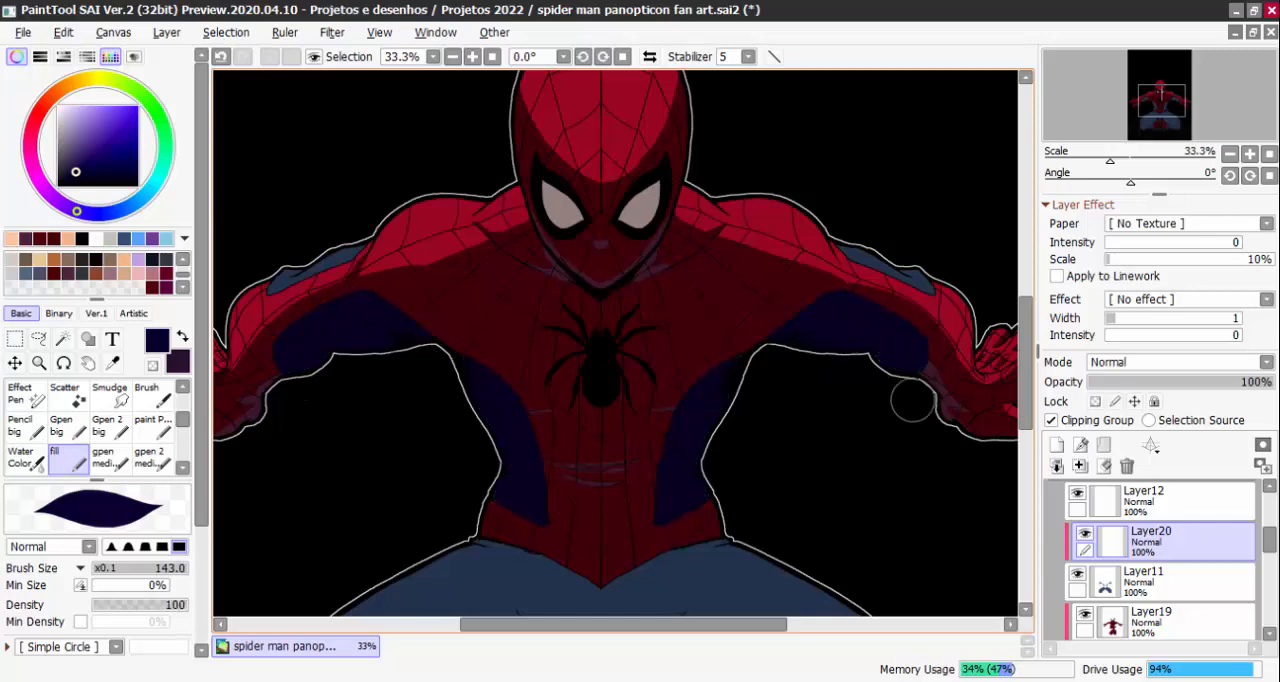
{"action": "left_click_drag", "start_coordinate": [938, 455], "coordinate": [969, 208]}
Cover both legs with dark navy, using a brush size up to 280 and leaving a lighter blue strip along each outer thigh
{"action": "scroll", "coordinate": [592, 313], "scroll_direction": "down", "scroll_amount": 1}
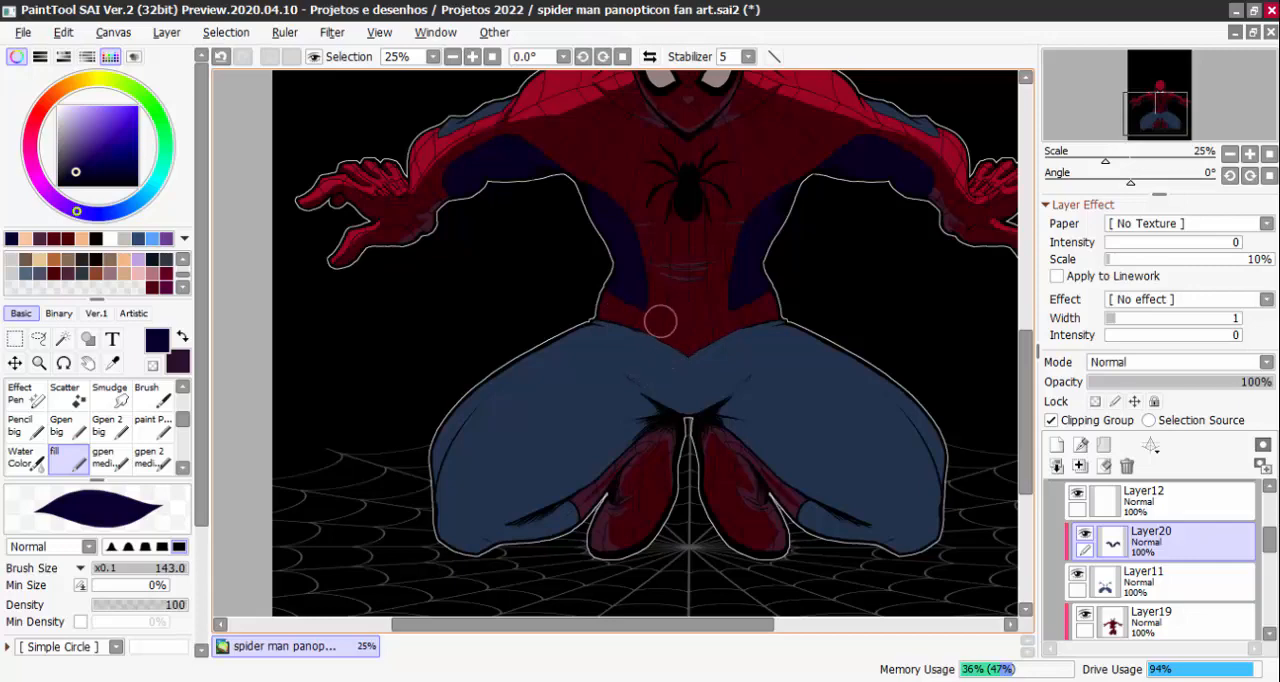
{"action": "mouse_move", "coordinate": [660, 322]}
{"action": "left_mouse_down"}
{"action": "mouse_move", "coordinate": [629, 422]}
{"action": "mouse_move", "coordinate": [595, 467]}
{"action": "mouse_move", "coordinate": [550, 488]}
{"action": "mouse_move", "coordinate": [656, 366]}
{"action": "mouse_move", "coordinate": [639, 358]}
{"action": "mouse_move", "coordinate": [641, 428]}
{"action": "mouse_move", "coordinate": [667, 441]}
{"action": "mouse_move", "coordinate": [647, 377]}
{"action": "mouse_move", "coordinate": [578, 422]}
{"action": "mouse_move", "coordinate": [640, 324]}
{"action": "mouse_move", "coordinate": [697, 306]}
{"action": "mouse_move", "coordinate": [735, 382]}
{"action": "mouse_move", "coordinate": [757, 319]}
{"action": "mouse_move", "coordinate": [833, 509]}
{"action": "mouse_move", "coordinate": [791, 430]}
{"action": "mouse_move", "coordinate": [814, 420]}
{"action": "mouse_move", "coordinate": [790, 373]}
{"action": "mouse_move", "coordinate": [873, 473]}
{"action": "mouse_move", "coordinate": [889, 531]}
{"action": "mouse_move", "coordinate": [782, 381]}
{"action": "mouse_move", "coordinate": [910, 563]}
{"action": "left_mouse_up"}
{"action": "scroll", "coordinate": [631, 364], "scroll_direction": "up", "scroll_amount": 1}
{"action": "key", "text": "minus"}
{"action": "left_click_drag", "start_coordinate": [591, 360], "coordinate": [620, 344]}
{"action": "key", "text": "minus"}
{"action": "scroll", "coordinate": [913, 419], "scroll_direction": "down", "scroll_amount": 1}
{"action": "scroll", "coordinate": [866, 399], "scroll_direction": "up", "scroll_amount": 1}
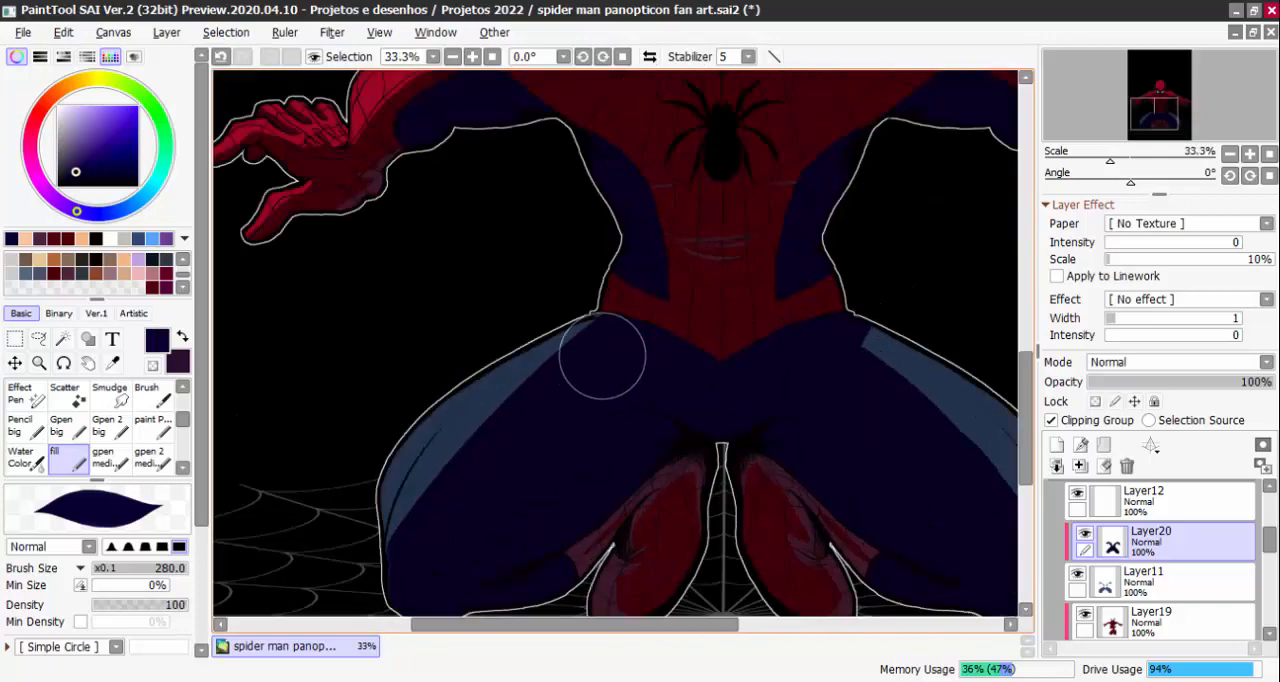
Refine the navy shadow's edge along the outer thigh on the viewer's left, keeping the canvas open
{"action": "scroll", "coordinate": [900, 380], "scroll_direction": "down", "scroll_amount": 3}
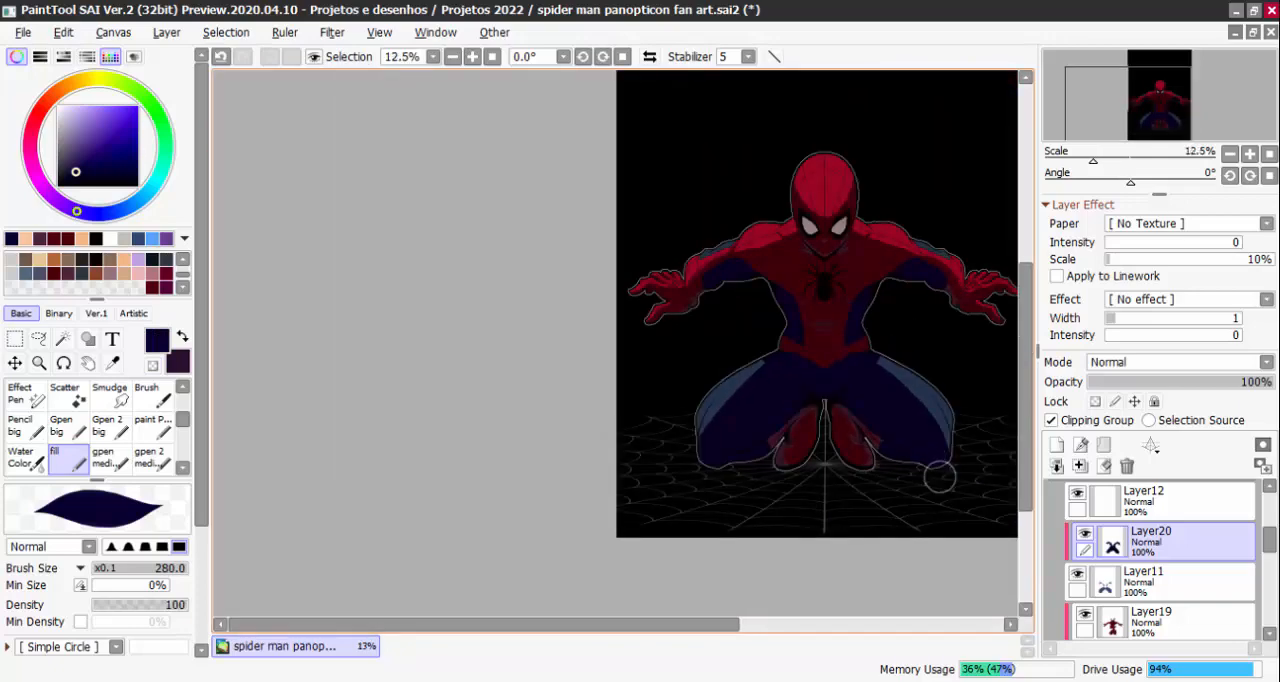
{"action": "scroll", "coordinate": [708, 351], "scroll_direction": "up", "scroll_amount": 3}
{"action": "key", "text": "minus"}
{"action": "scroll", "coordinate": [794, 297], "scroll_direction": "down", "scroll_amount": 2}
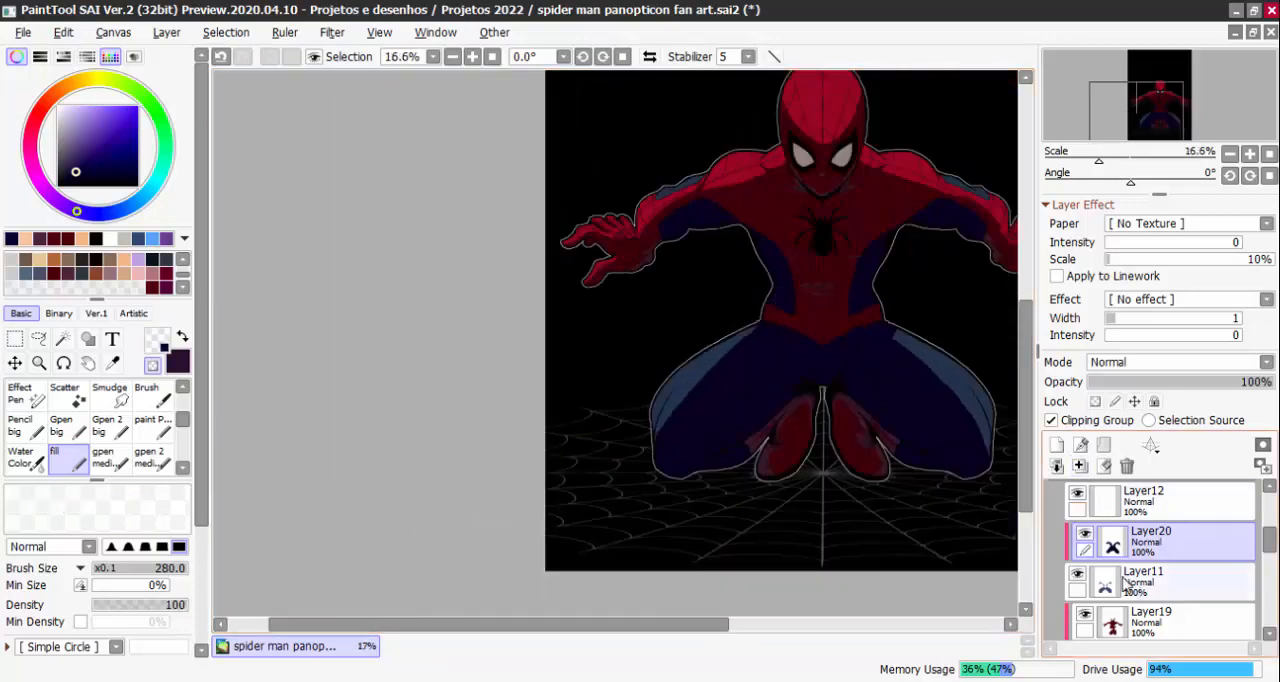
{"action": "scroll", "coordinate": [825, 333], "scroll_direction": "up", "scroll_amount": 1}
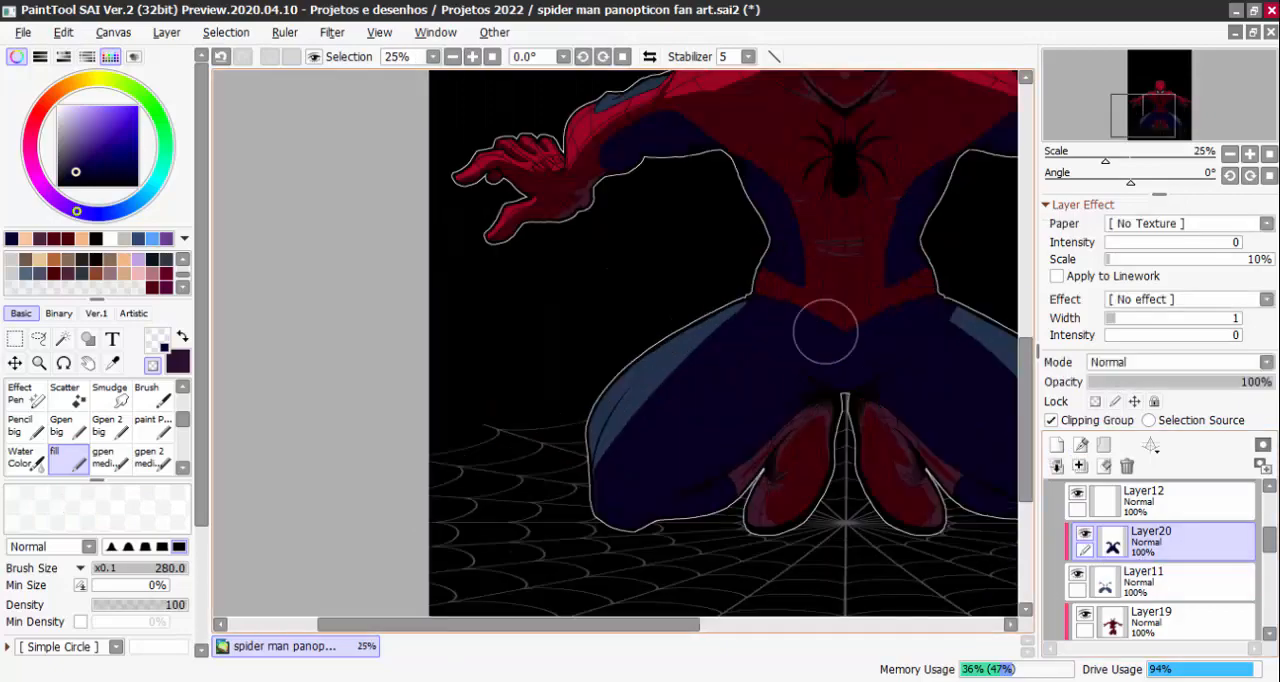
{"action": "scroll", "coordinate": [825, 333], "scroll_direction": "up", "scroll_amount": 5}
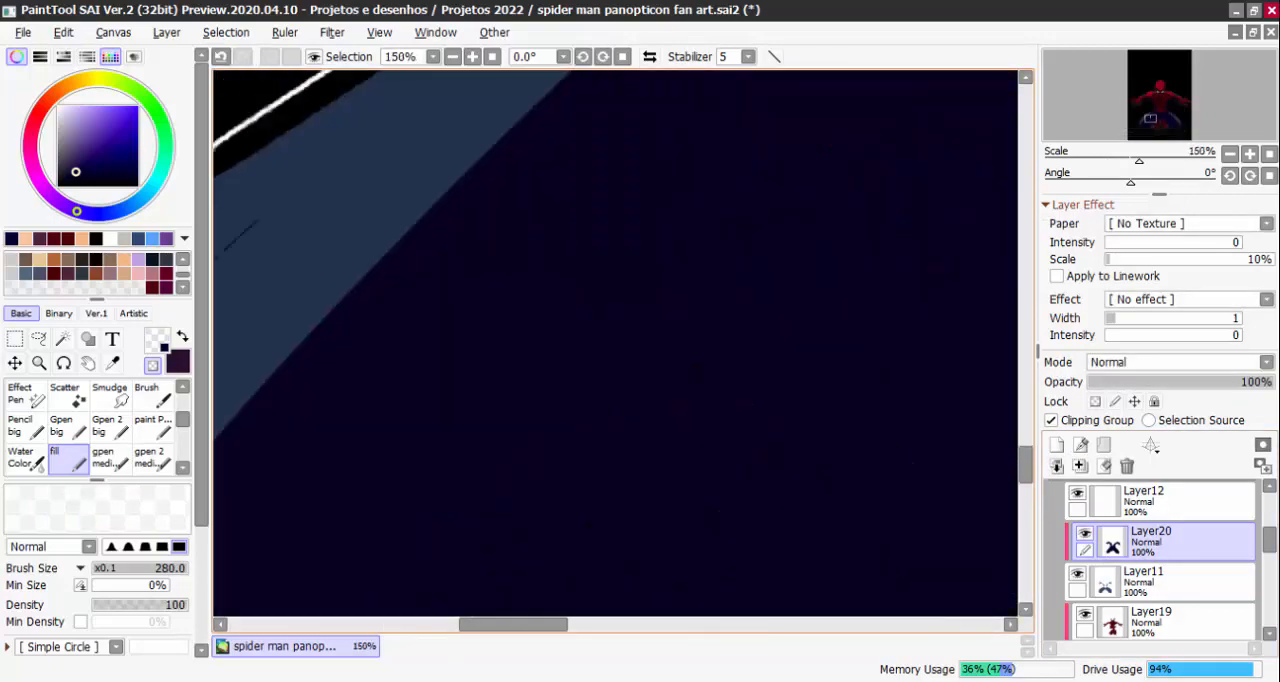
{"action": "scroll", "coordinate": [666, 374], "scroll_direction": "down", "scroll_amount": 4}
{"action": "key", "text": "minus"}
{"action": "left_click_drag", "start_coordinate": [651, 374], "coordinate": [682, 310]}
{"action": "key", "text": "ctrl+w"}
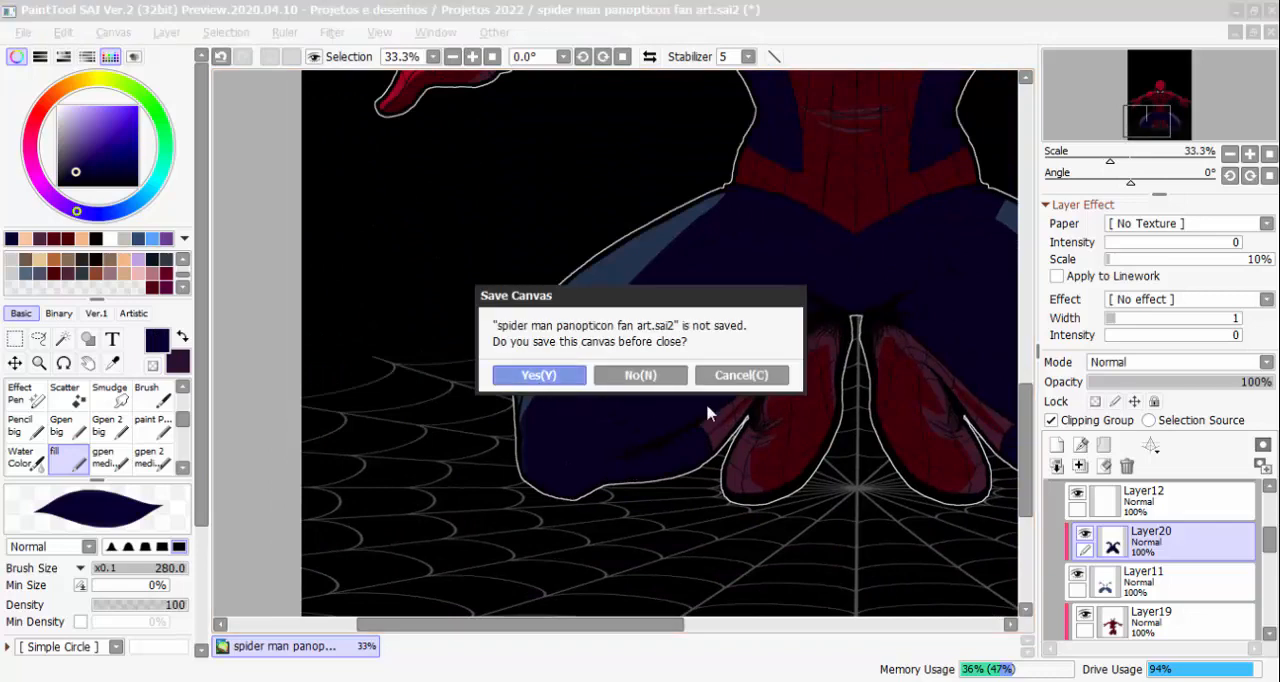
{"action": "left_click", "coordinate": [748, 376]}
Paint a tapered navy fold through the lighter blue strip of the viewer's-left thigh with a 38 brush
{"action": "scroll", "coordinate": [571, 368], "scroll_direction": "up", "scroll_amount": 1}
{"action": "key", "text": "bracketleft"}
{"action": "key", "text": "bracketleft"}
{"action": "key", "text": "bracketleft"}
{"action": "key", "text": "bracketleft"}
{"action": "key", "text": "bracketleft"}
{"action": "key", "text": "bracketleft"}
{"action": "key", "text": "bracketleft"}
{"action": "key", "text": "bracketleft"}
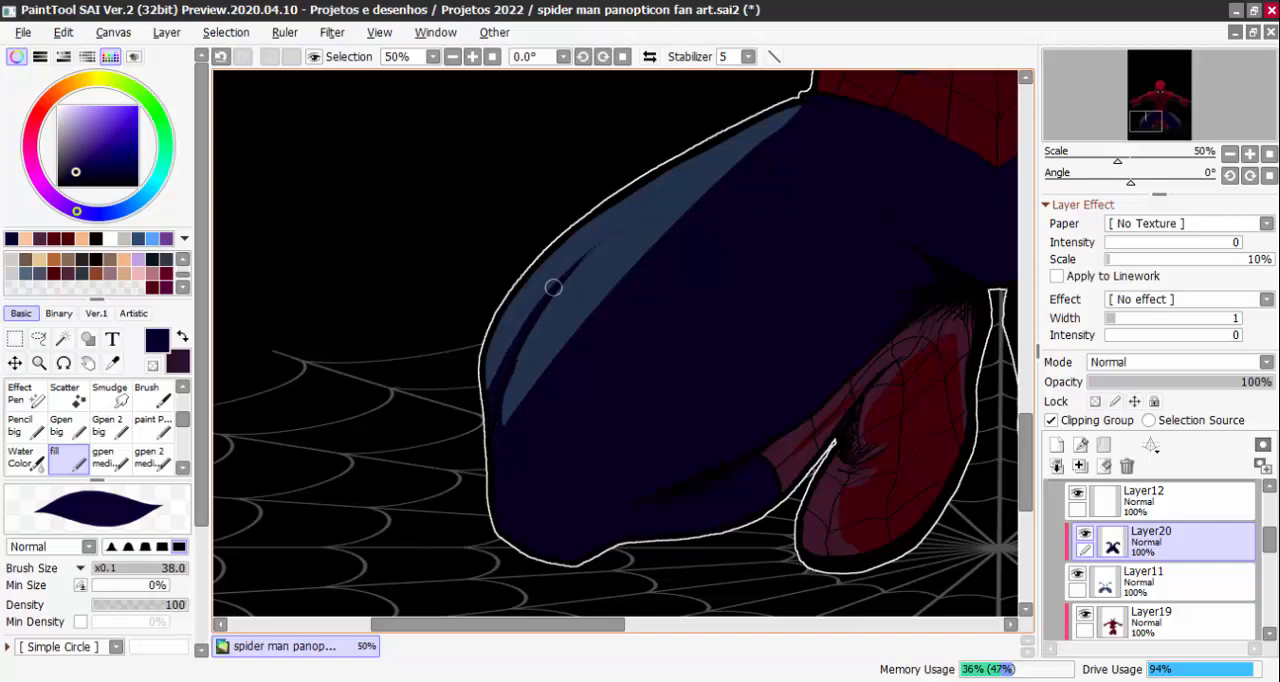
{"action": "left_click_drag", "start_coordinate": [553, 287], "coordinate": [600, 241]}
Paint a matching tapered navy fold through the lighter blue strip of the viewer's-right thigh
{"action": "key", "text": "minus"}
{"action": "scroll", "coordinate": [904, 262], "scroll_direction": "down", "scroll_amount": 1}
{"action": "mouse_move", "coordinate": [994, 377]}
{"action": "left_mouse_down"}
{"action": "mouse_move", "coordinate": [671, 451]}
{"action": "mouse_move", "coordinate": [485, 445]}
{"action": "left_mouse_up"}
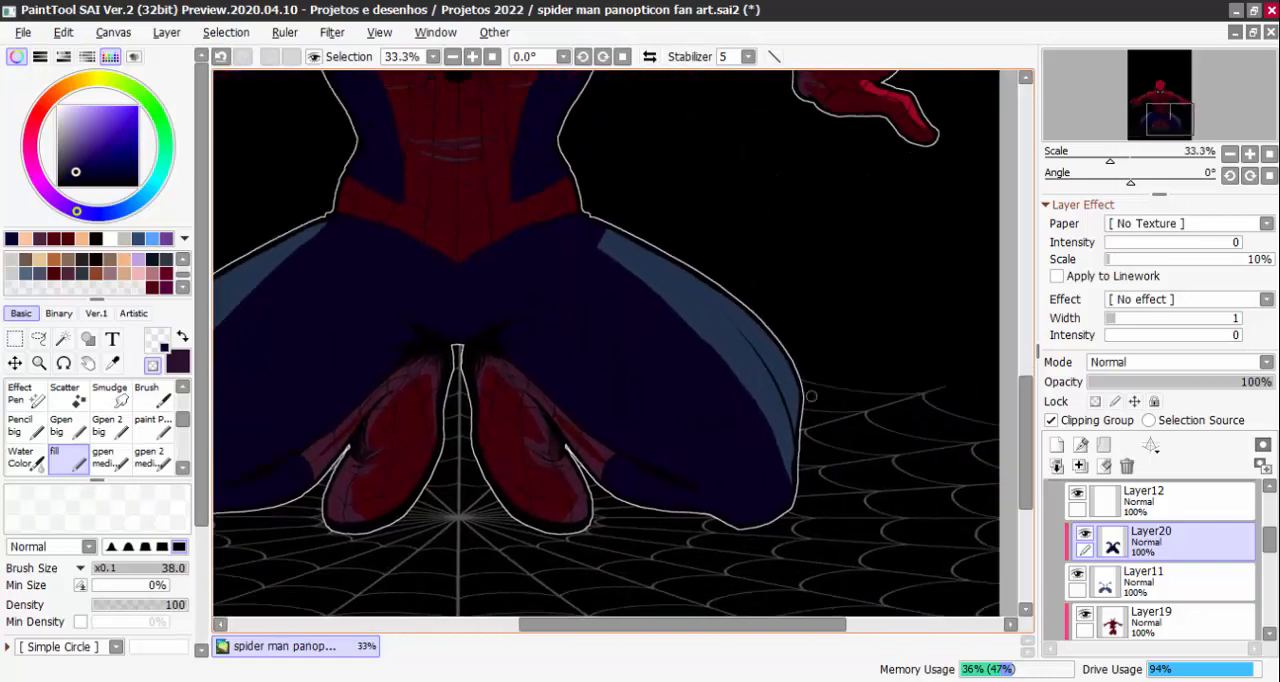
{"action": "scroll", "coordinate": [811, 396], "scroll_direction": "up", "scroll_amount": 1}
{"action": "left_click", "coordinate": [782, 490], "text": "alt"}
{"action": "left_click_drag", "start_coordinate": [782, 490], "coordinate": [761, 462]}
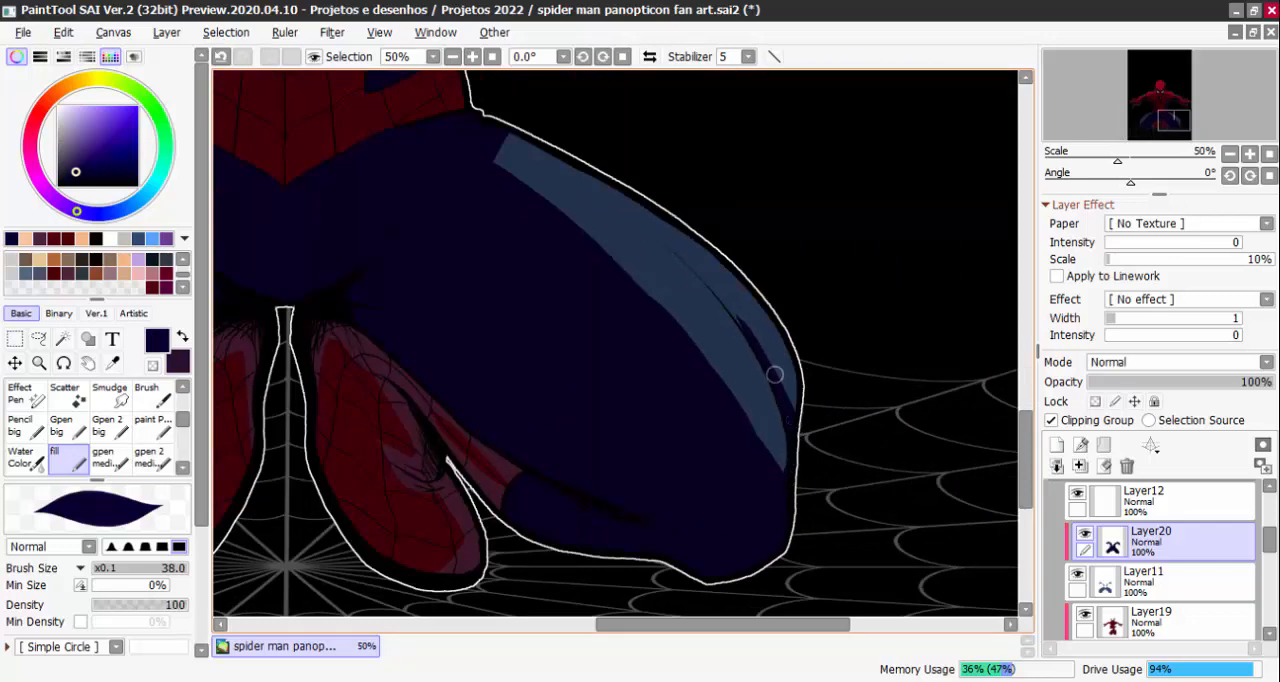
{"action": "scroll", "coordinate": [687, 261], "scroll_direction": "down", "scroll_amount": 2}
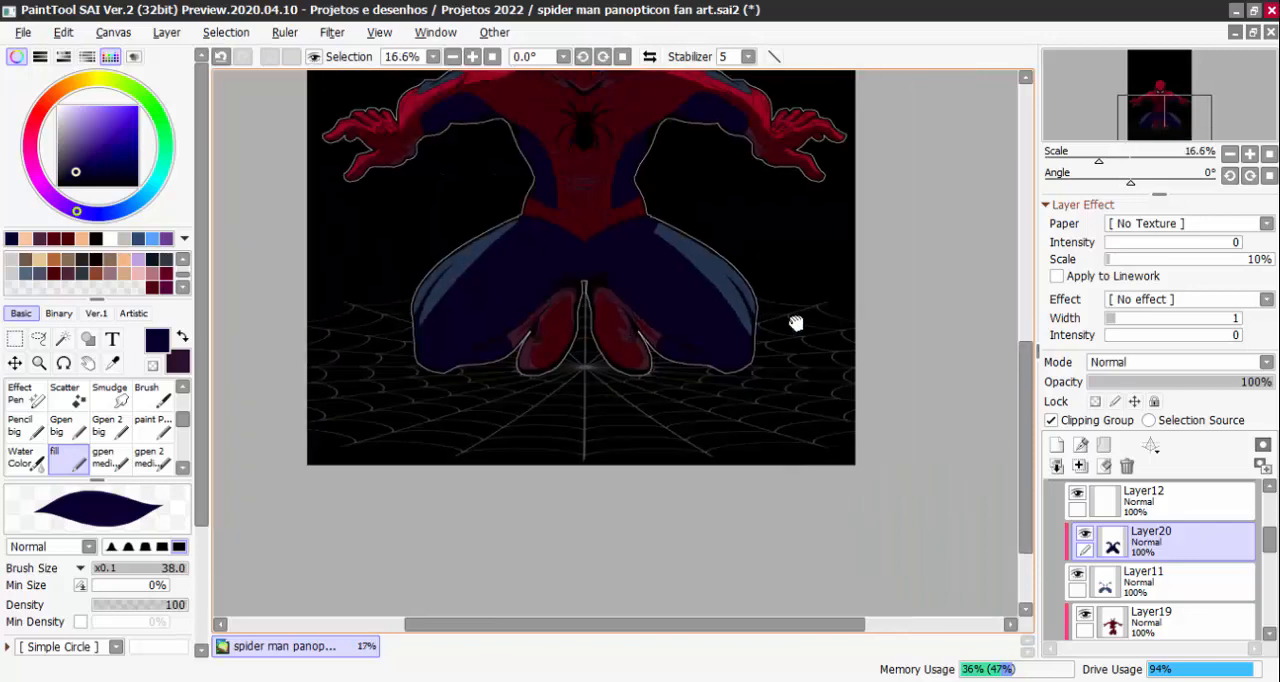
Swap to dark purple and paint reflected light around the crotch folds and inner thighs with a 63 brush
{"action": "scroll", "coordinate": [606, 271], "scroll_direction": "up", "scroll_amount": 1}
{"action": "left_click", "coordinate": [183, 338]}
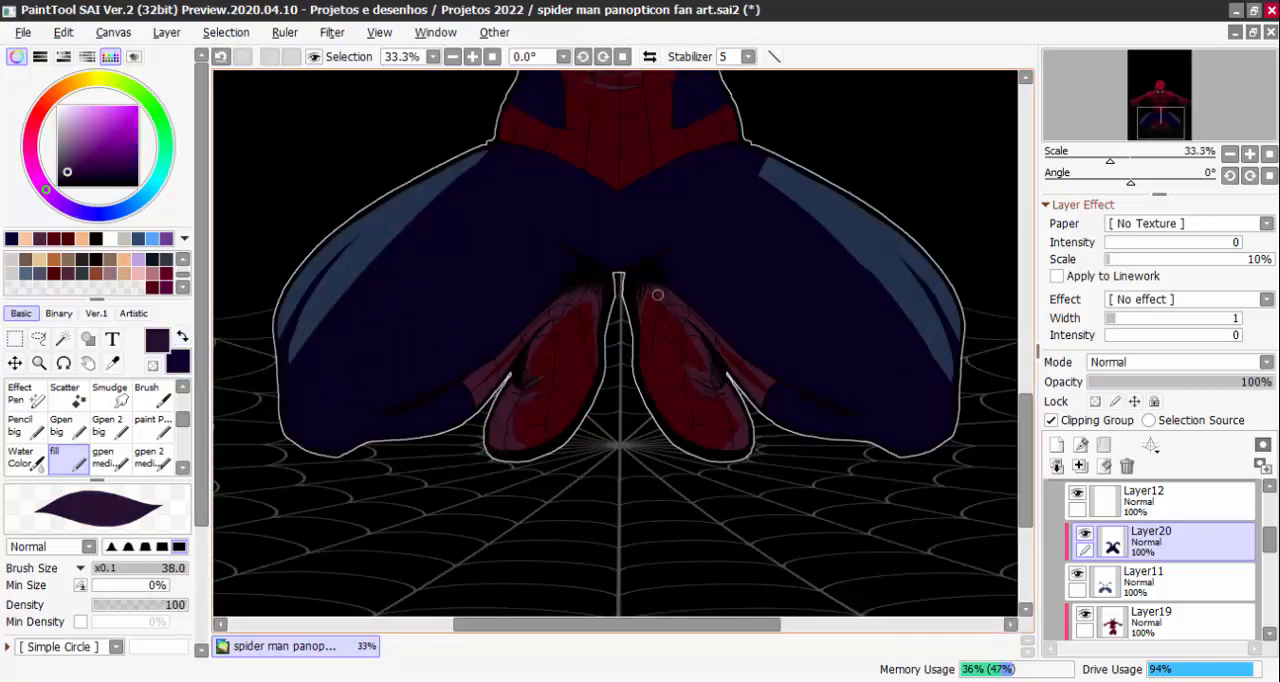
{"action": "scroll", "coordinate": [598, 256], "scroll_direction": "up", "scroll_amount": 1}
{"action": "left_click_drag", "start_coordinate": [591, 280], "coordinate": [574, 256]}
{"action": "mouse_move", "coordinate": [505, 204]}
{"action": "left_mouse_down"}
{"action": "mouse_move", "coordinate": [602, 270]}
{"action": "mouse_move", "coordinate": [489, 191]}
{"action": "mouse_move", "coordinate": [656, 256]}
{"action": "left_mouse_up"}
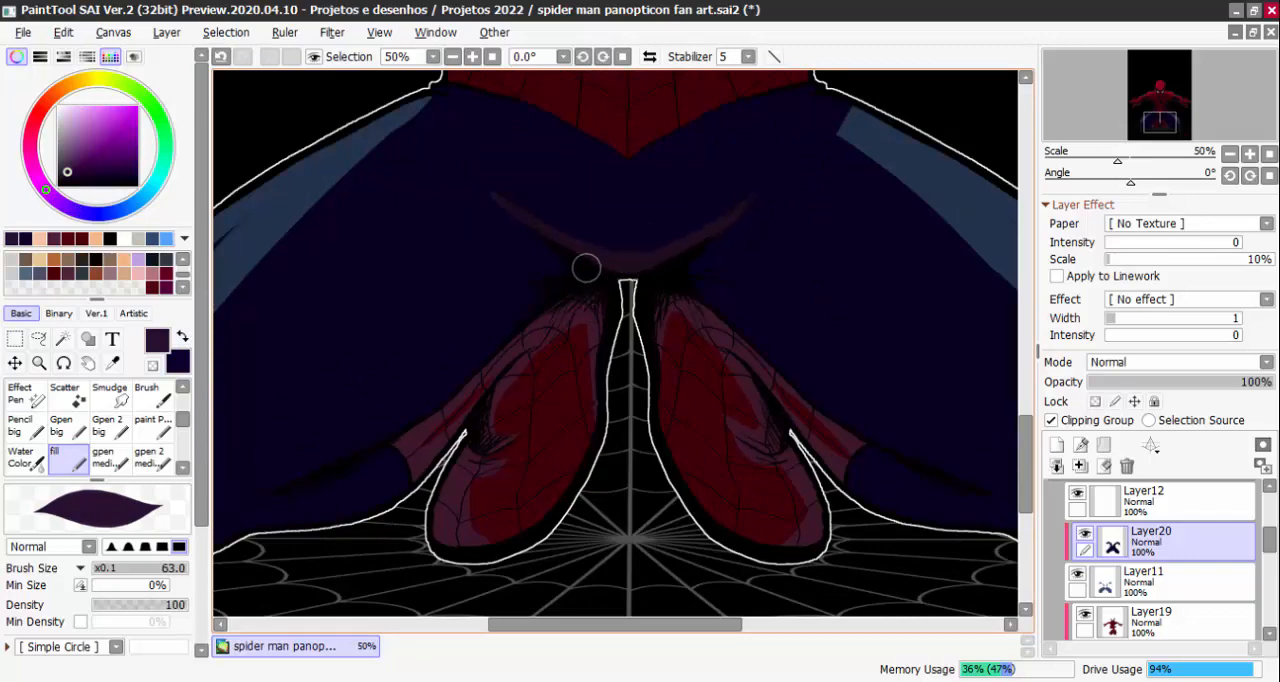
{"action": "left_click_drag", "start_coordinate": [548, 293], "coordinate": [402, 418]}
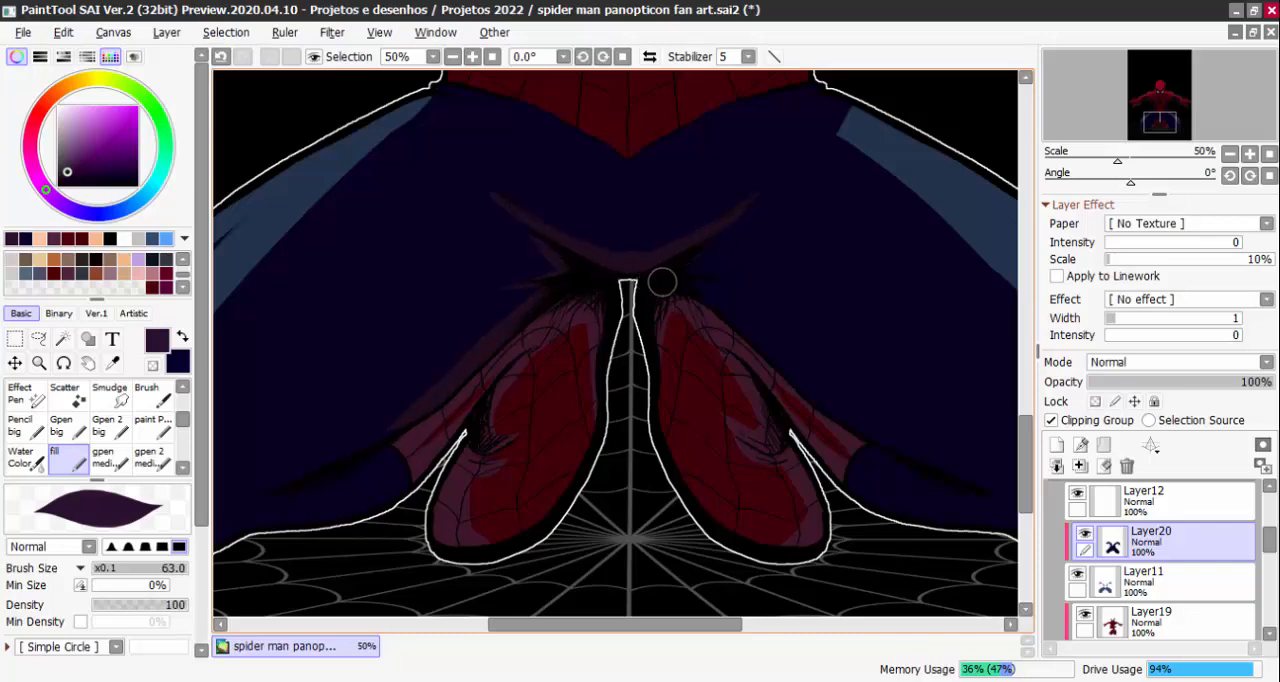
{"action": "left_click_drag", "start_coordinate": [672, 268], "coordinate": [766, 291]}
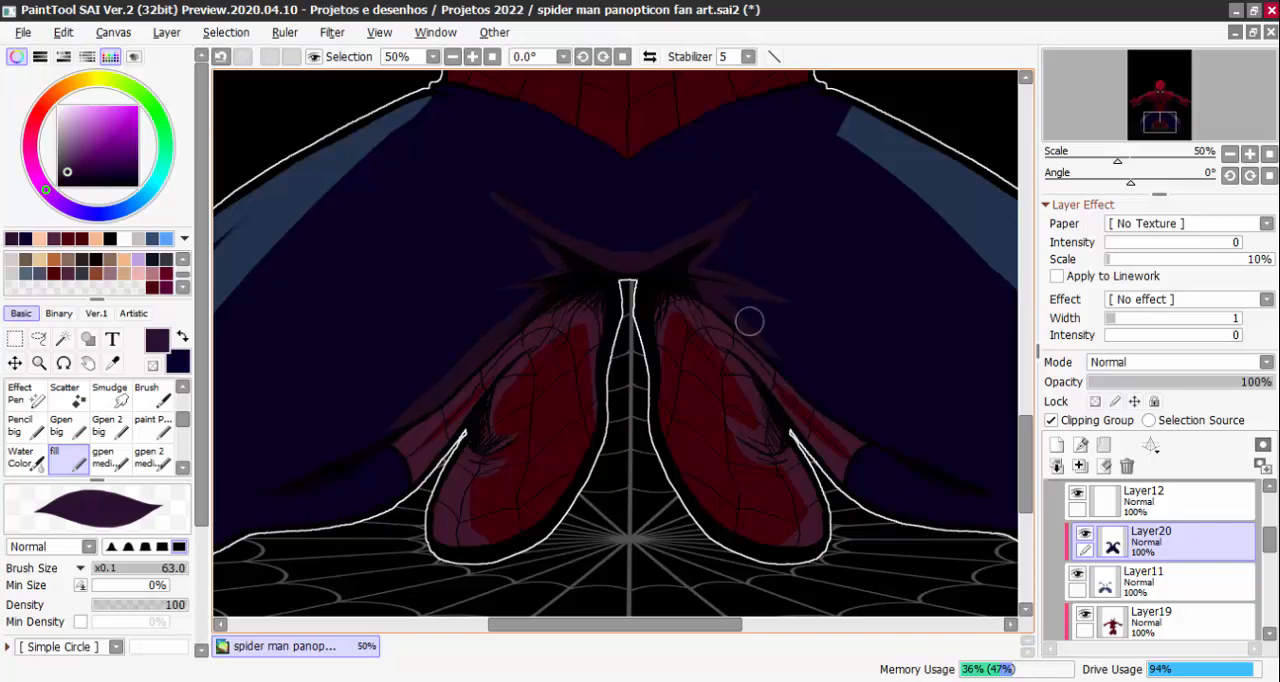
Paint dark purple reflected light along the thigh's underside and over the calf on the viewer's right
{"action": "left_click_drag", "start_coordinate": [955, 466], "coordinate": [766, 374]}
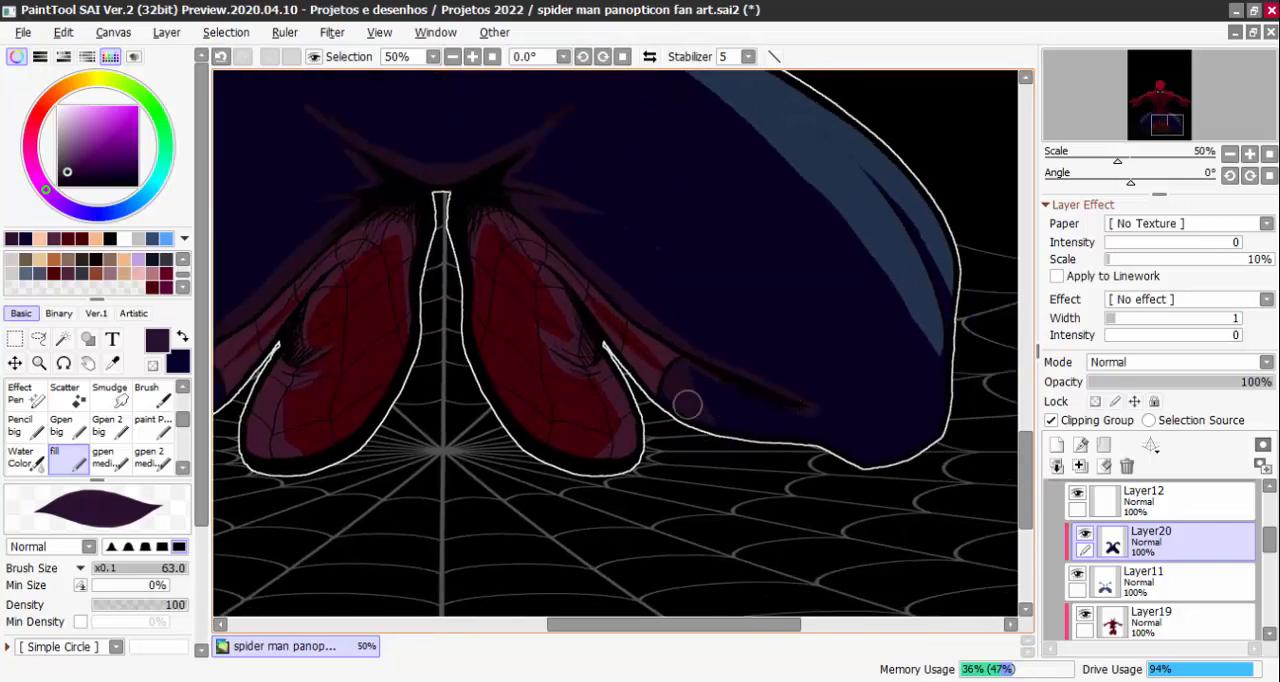
{"action": "left_click_drag", "start_coordinate": [688, 404], "coordinate": [654, 386]}
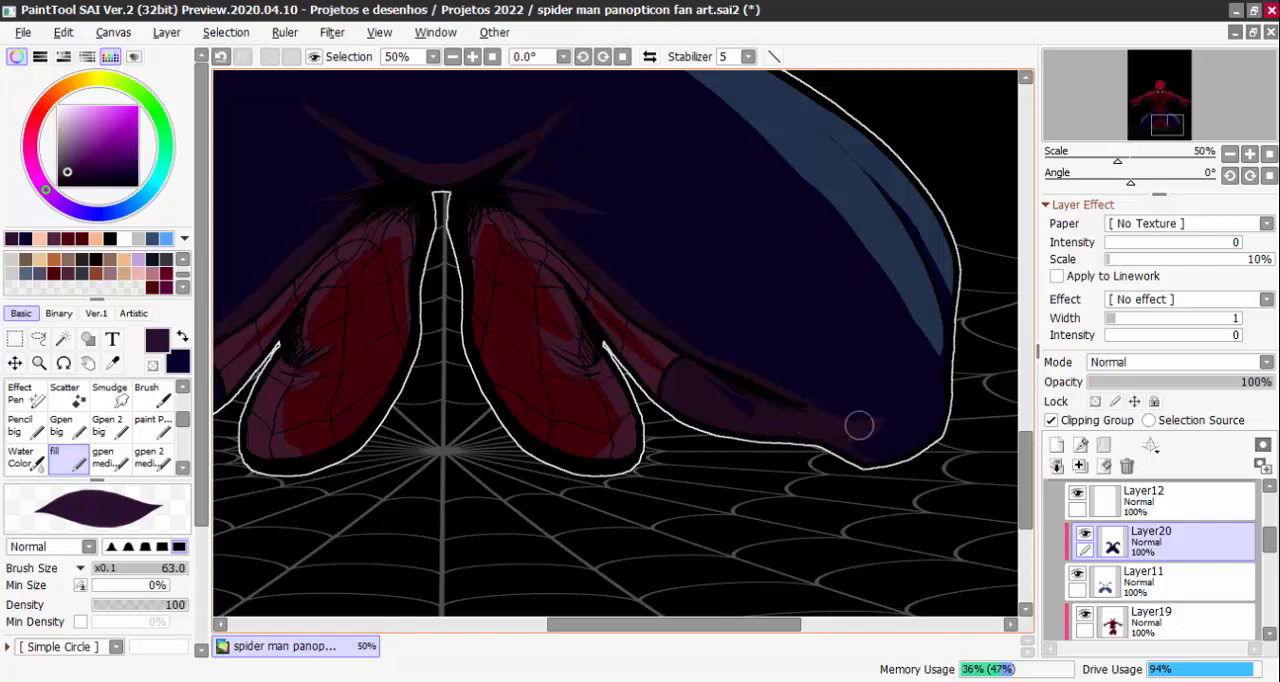
{"action": "scroll", "coordinate": [859, 425], "scroll_direction": "down", "scroll_amount": 3}
Paint dark purple along the underside of the viewer's-left leg and trim its edge near the knee with navy
{"action": "scroll", "coordinate": [646, 350], "scroll_direction": "up", "scroll_amount": 3}
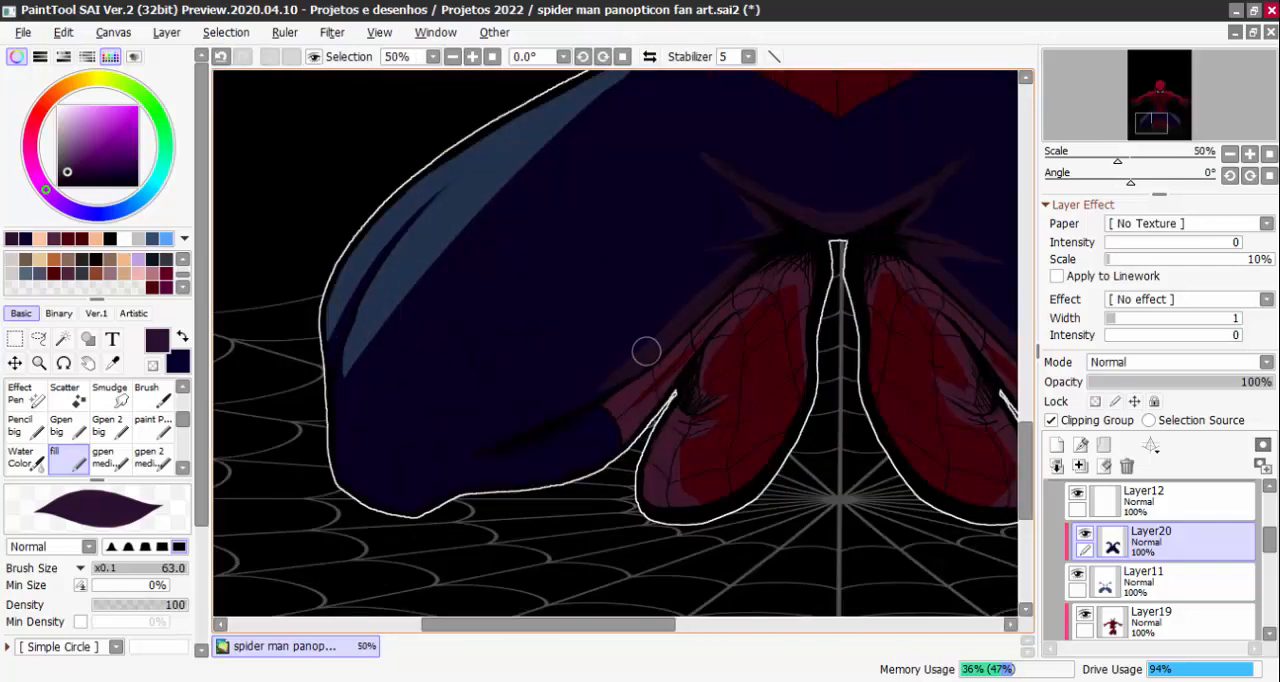
{"action": "mouse_move", "coordinate": [646, 350]}
{"action": "left_mouse_down"}
{"action": "mouse_move", "coordinate": [537, 421]}
{"action": "mouse_move", "coordinate": [597, 393]}
{"action": "mouse_move", "coordinate": [449, 437]}
{"action": "mouse_move", "coordinate": [553, 429]}
{"action": "mouse_move", "coordinate": [509, 444]}
{"action": "mouse_move", "coordinate": [588, 395]}
{"action": "left_mouse_up"}
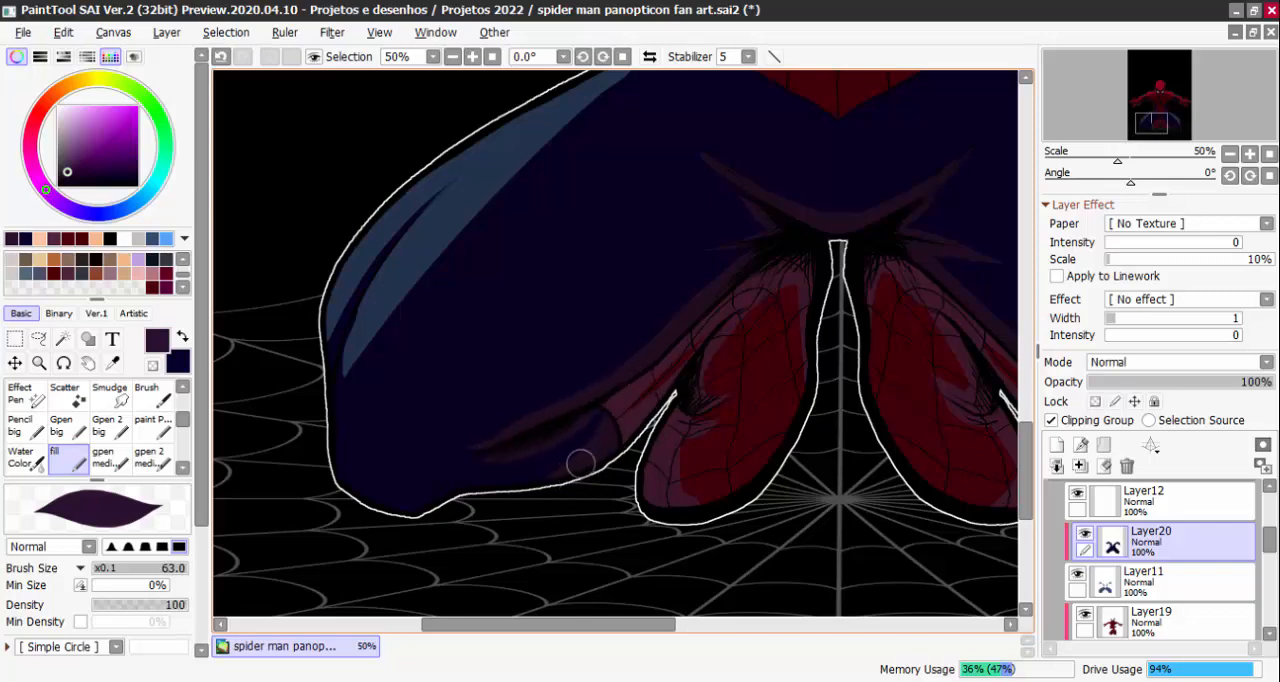
{"action": "mouse_move", "coordinate": [581, 463]}
{"action": "left_mouse_down"}
{"action": "mouse_move", "coordinate": [494, 485]}
{"action": "mouse_move", "coordinate": [438, 485]}
{"action": "left_mouse_up"}
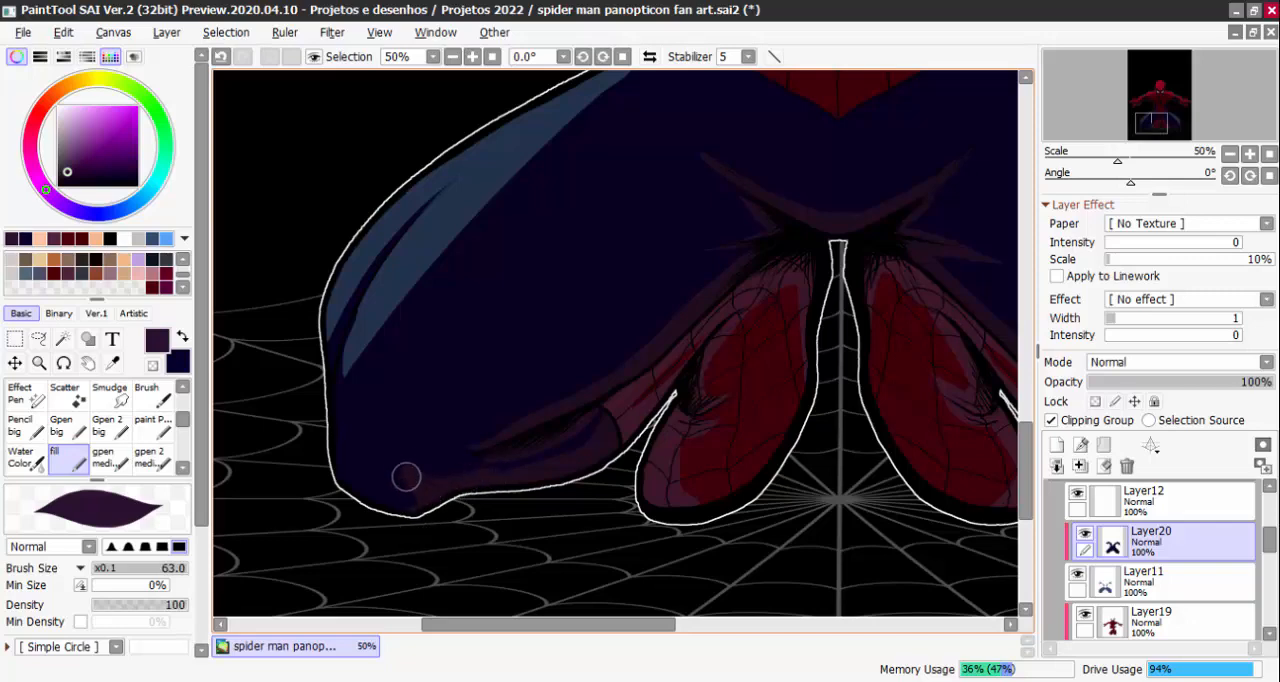
{"action": "key", "text": "x"}
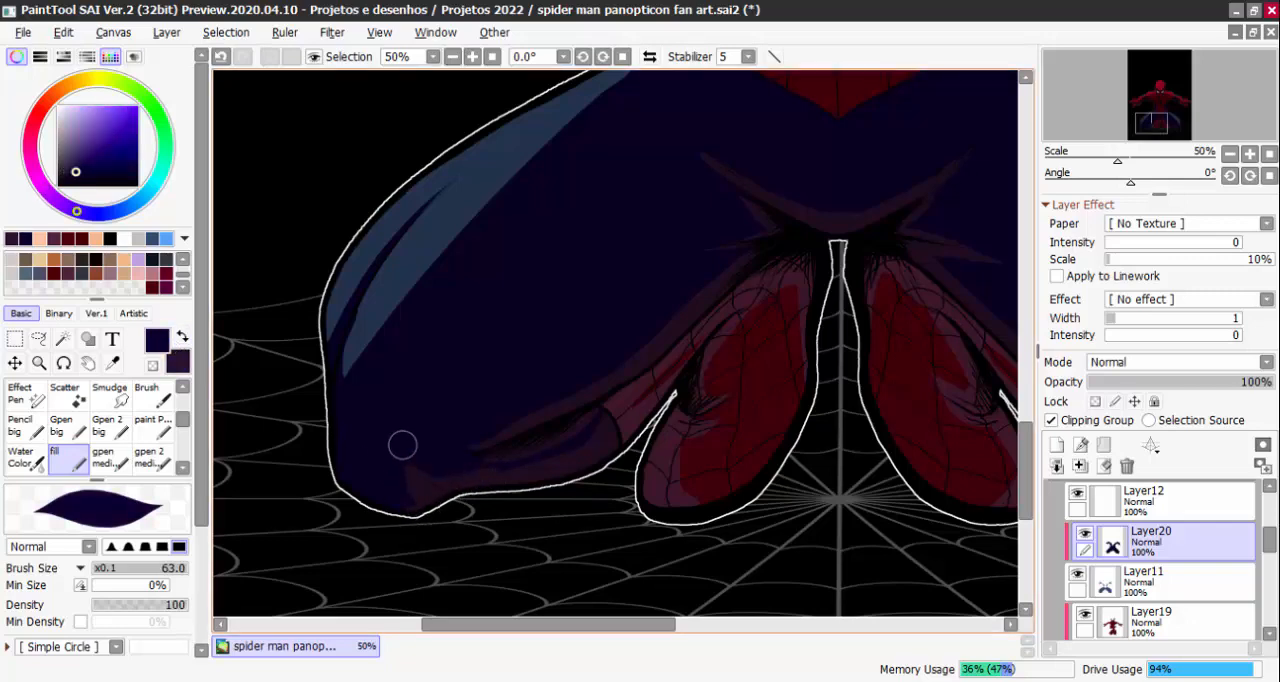
Fill the remaining navy patch on the viewer's-left calf with dark purple
{"action": "scroll", "coordinate": [477, 434], "scroll_direction": "down", "scroll_amount": 3}
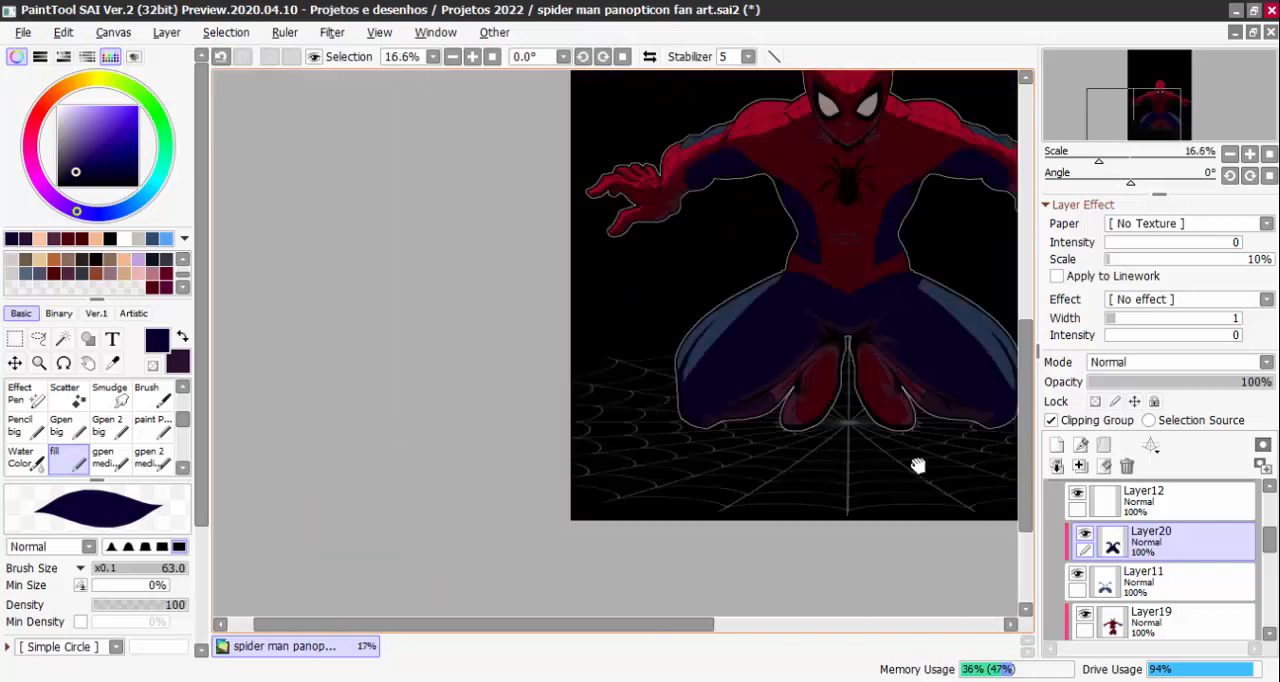
{"action": "scroll", "coordinate": [839, 489], "scroll_direction": "up", "scroll_amount": 2}
{"action": "key", "text": "x"}
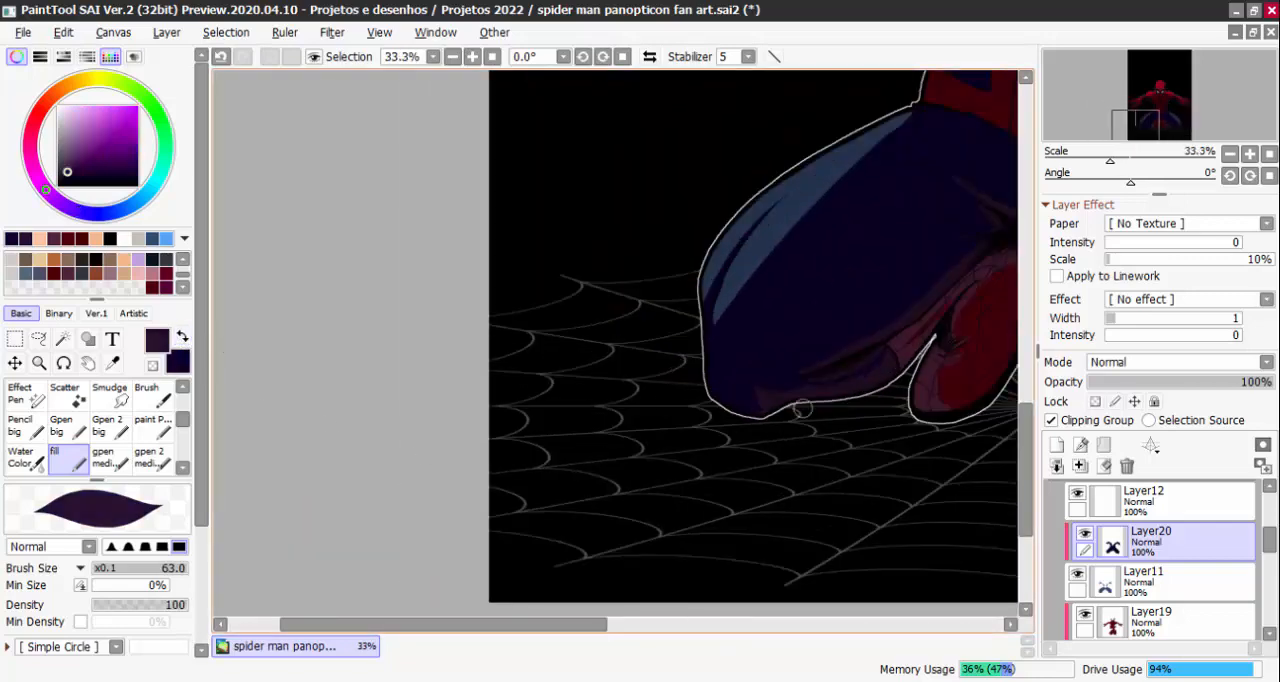
{"action": "scroll", "coordinate": [830, 388], "scroll_direction": "up", "scroll_amount": 1}
{"action": "key", "text": "ctrl+z"}
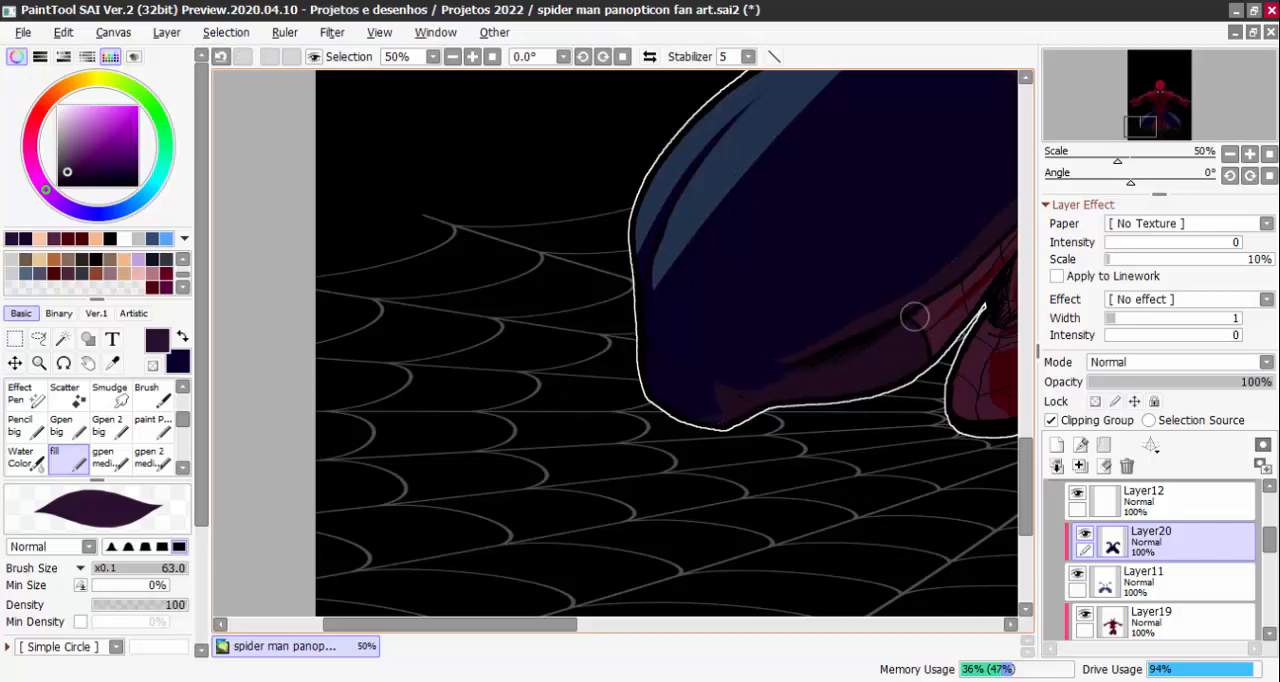
Paint dark purple folds below the armpit on the viewer's right and creases on both sides of the waist
{"action": "scroll", "coordinate": [654, 437], "scroll_direction": "down", "scroll_amount": 2}
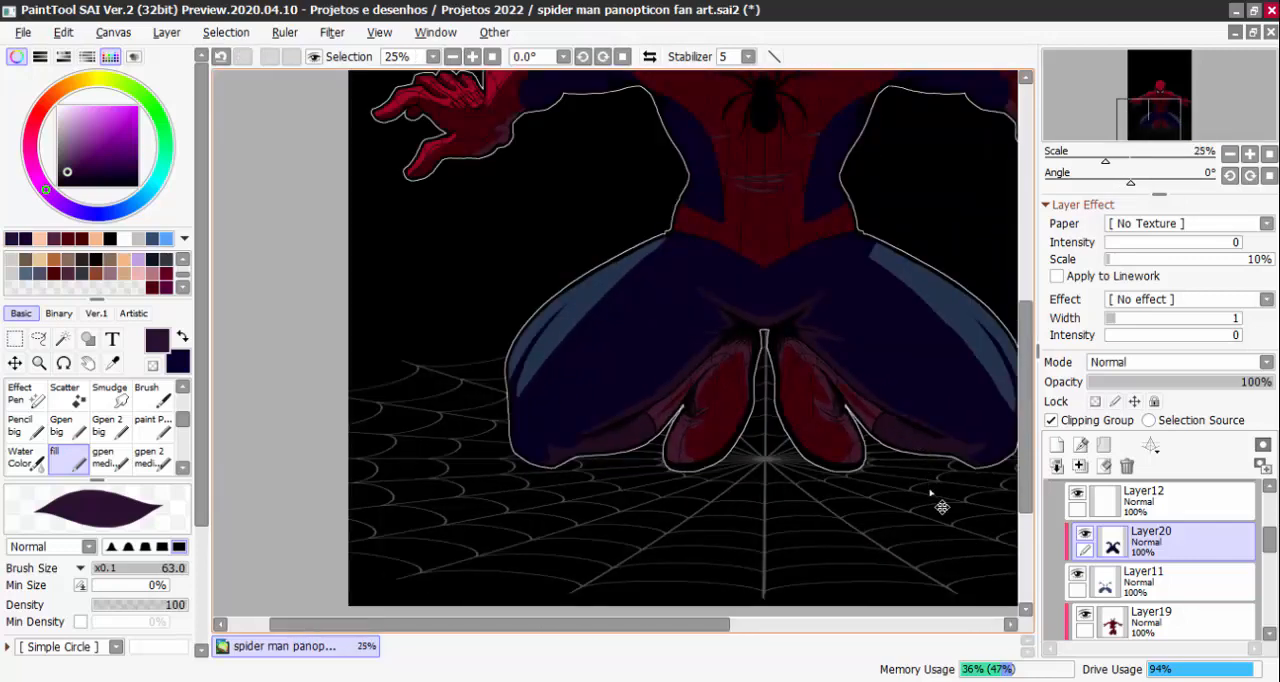
{"action": "scroll", "coordinate": [937, 494], "scroll_direction": "down", "scroll_amount": 3}
{"action": "scroll", "coordinate": [811, 472], "scroll_direction": "up", "scroll_amount": 1}
{"action": "scroll", "coordinate": [811, 472], "scroll_direction": "up", "scroll_amount": 5}
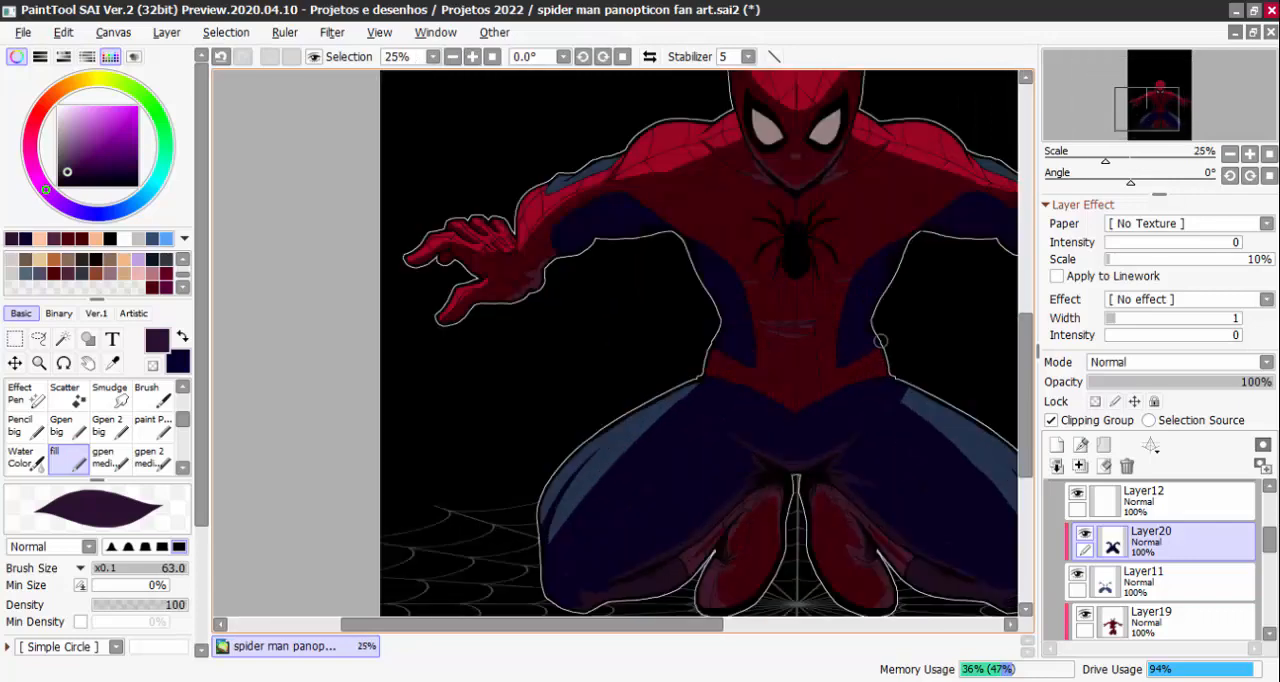
{"action": "mouse_move", "coordinate": [765, 322]}
{"action": "left_mouse_down"}
{"action": "mouse_move", "coordinate": [890, 240]}
{"action": "mouse_move", "coordinate": [756, 318]}
{"action": "mouse_move", "coordinate": [849, 271]}
{"action": "mouse_move", "coordinate": [811, 302]}
{"action": "mouse_move", "coordinate": [746, 328]}
{"action": "mouse_move", "coordinate": [784, 318]}
{"action": "mouse_move", "coordinate": [722, 323]}
{"action": "mouse_move", "coordinate": [818, 287]}
{"action": "mouse_move", "coordinate": [757, 305]}
{"action": "left_mouse_up"}
{"action": "mouse_move", "coordinate": [896, 210]}
{"action": "left_mouse_down"}
{"action": "mouse_move", "coordinate": [842, 293]}
{"action": "mouse_move", "coordinate": [794, 432]}
{"action": "mouse_move", "coordinate": [800, 464]}
{"action": "mouse_move", "coordinate": [806, 452]}
{"action": "mouse_move", "coordinate": [775, 492]}
{"action": "left_mouse_up"}
{"action": "mouse_move", "coordinate": [820, 425]}
{"action": "left_mouse_down"}
{"action": "mouse_move", "coordinate": [783, 483]}
{"action": "mouse_move", "coordinate": [722, 532]}
{"action": "left_mouse_up"}
{"action": "left_click_drag", "start_coordinate": [383, 454], "coordinate": [420, 495]}
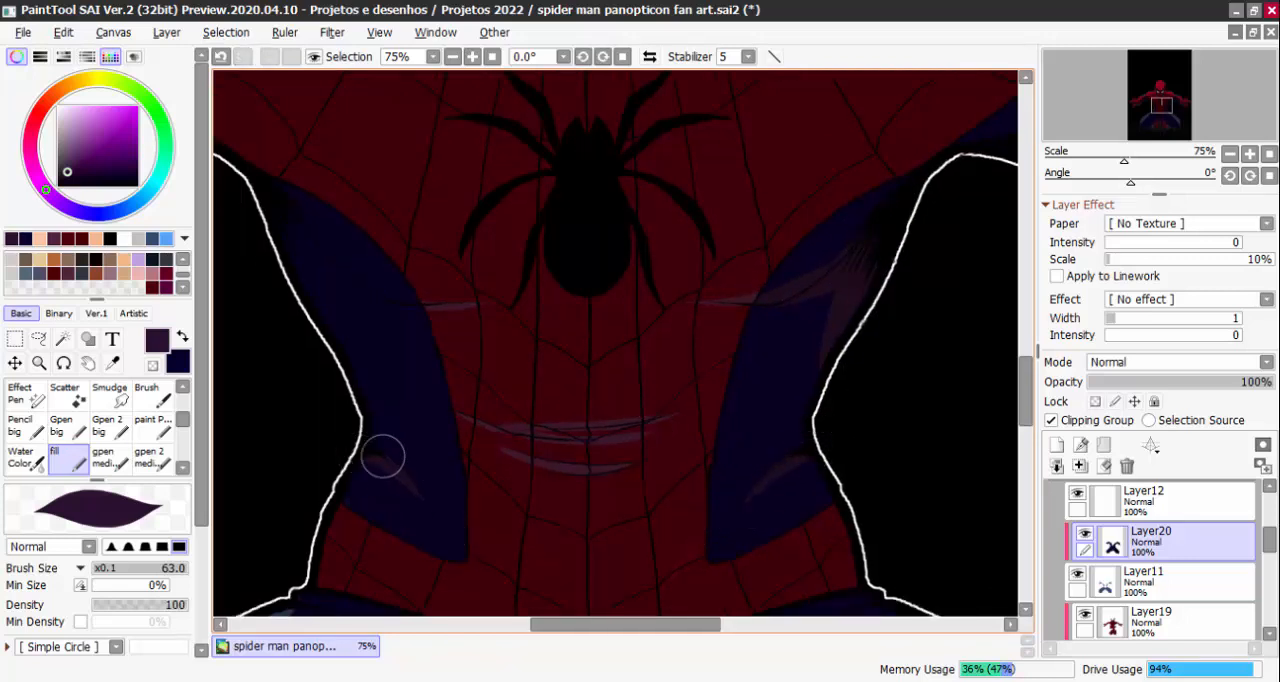
{"action": "left_click_drag", "start_coordinate": [364, 435], "coordinate": [386, 454]}
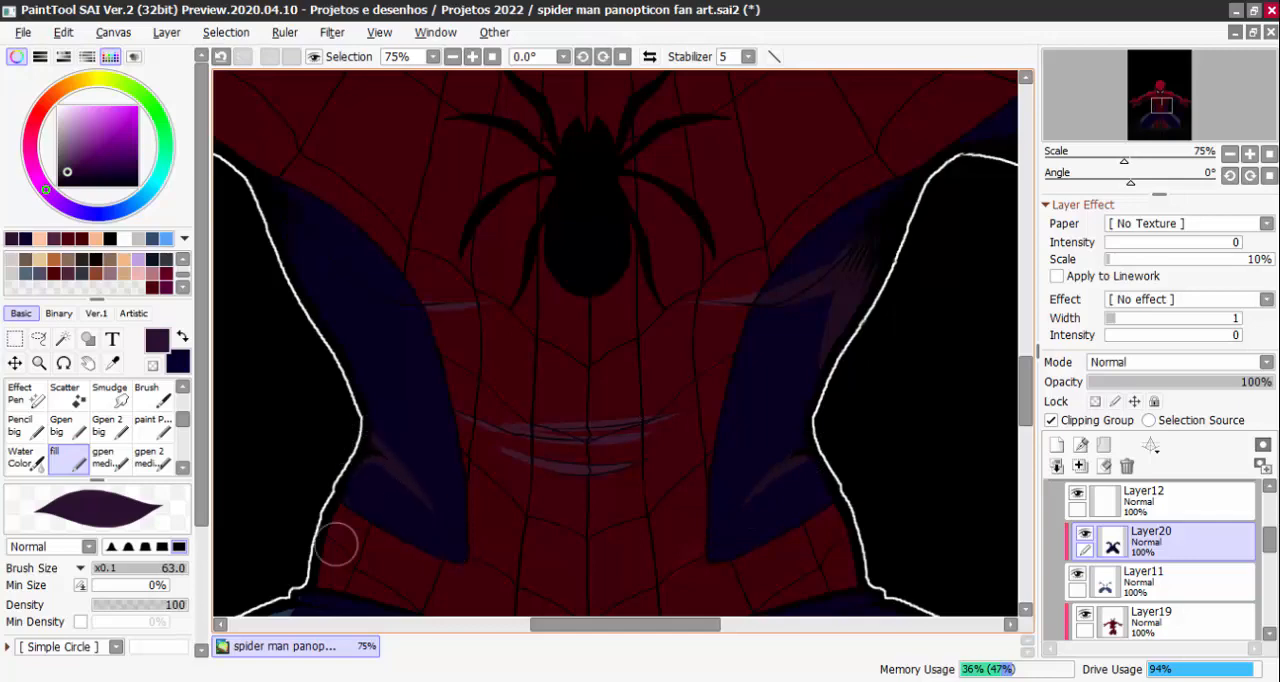
Paint dark purple reflected light and folds below the armpit on the viewer's left side of the torso
{"action": "left_click_drag", "start_coordinate": [782, 390], "coordinate": [820, 480]}
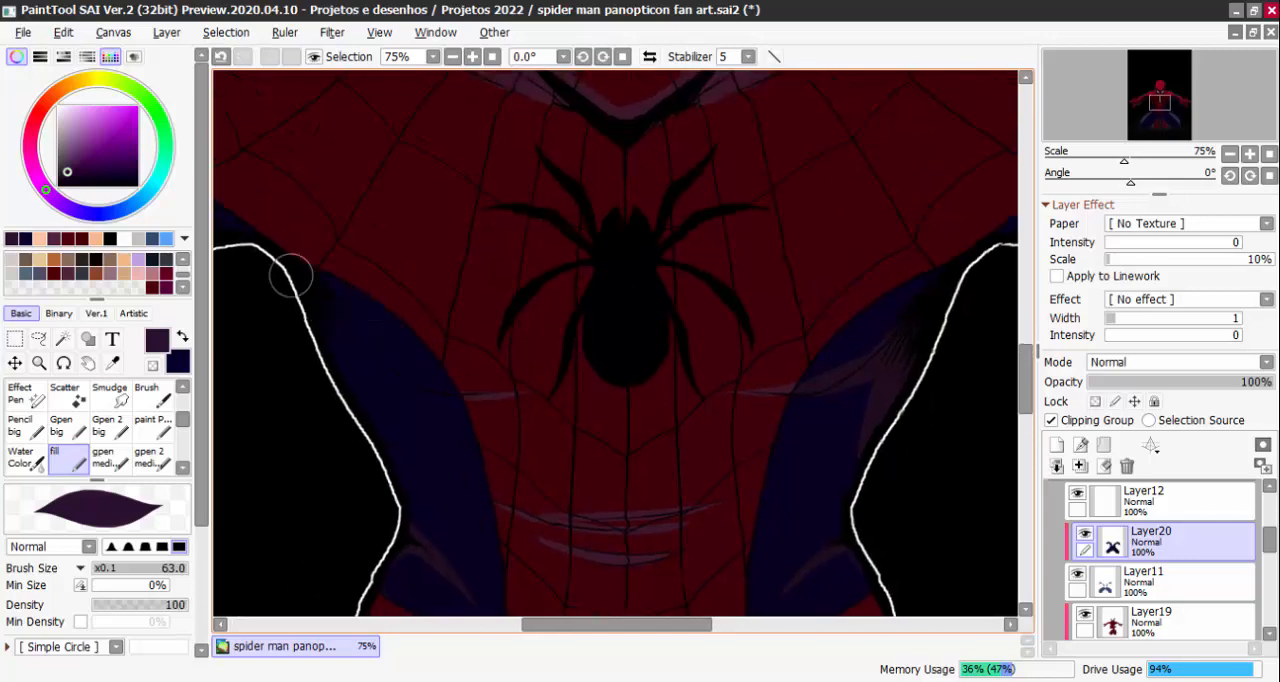
{"action": "left_click_drag", "start_coordinate": [296, 285], "coordinate": [351, 377]}
{"action": "left_click_drag", "start_coordinate": [318, 306], "coordinate": [355, 348]}
{"action": "left_click_drag", "start_coordinate": [314, 285], "coordinate": [443, 391]}
{"action": "left_click_drag", "start_coordinate": [343, 329], "coordinate": [487, 397]}
{"action": "scroll", "coordinate": [410, 492], "scroll_direction": "down", "scroll_amount": 4}
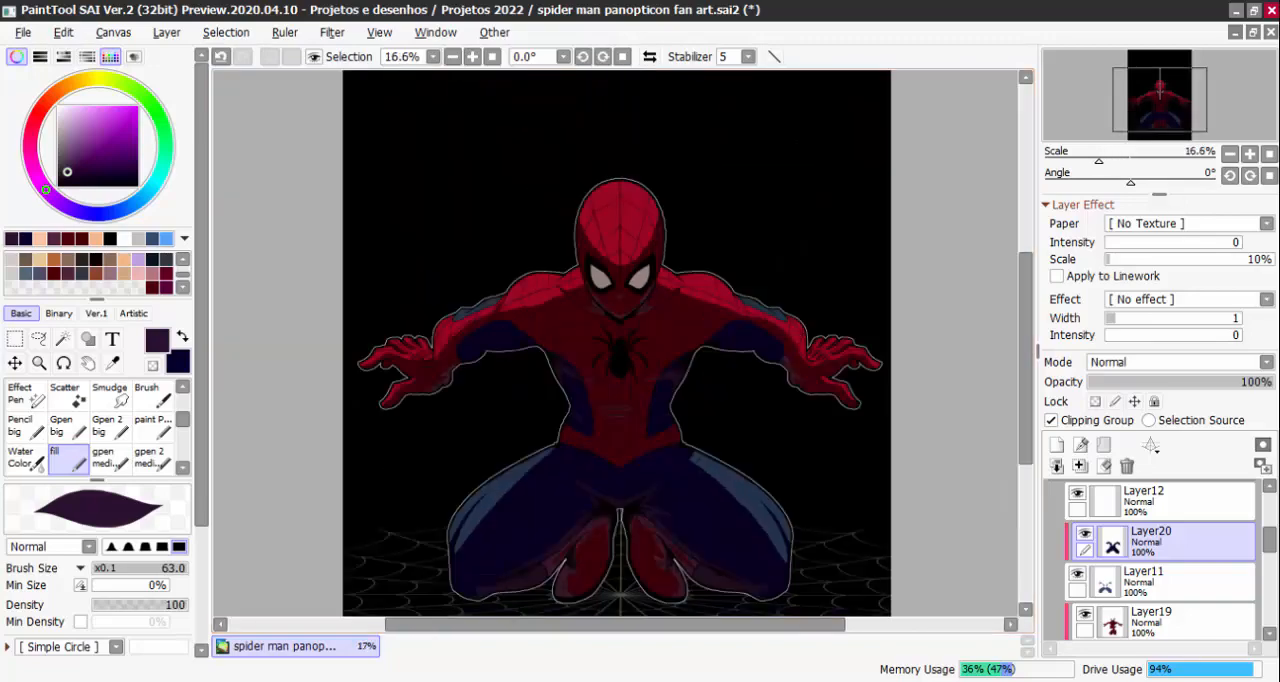
Paint dark purple reflected light along the underside of the viewer's-left upper arm and erase a short streak at its tip
{"action": "scroll", "coordinate": [536, 348], "scroll_direction": "up", "scroll_amount": 5}
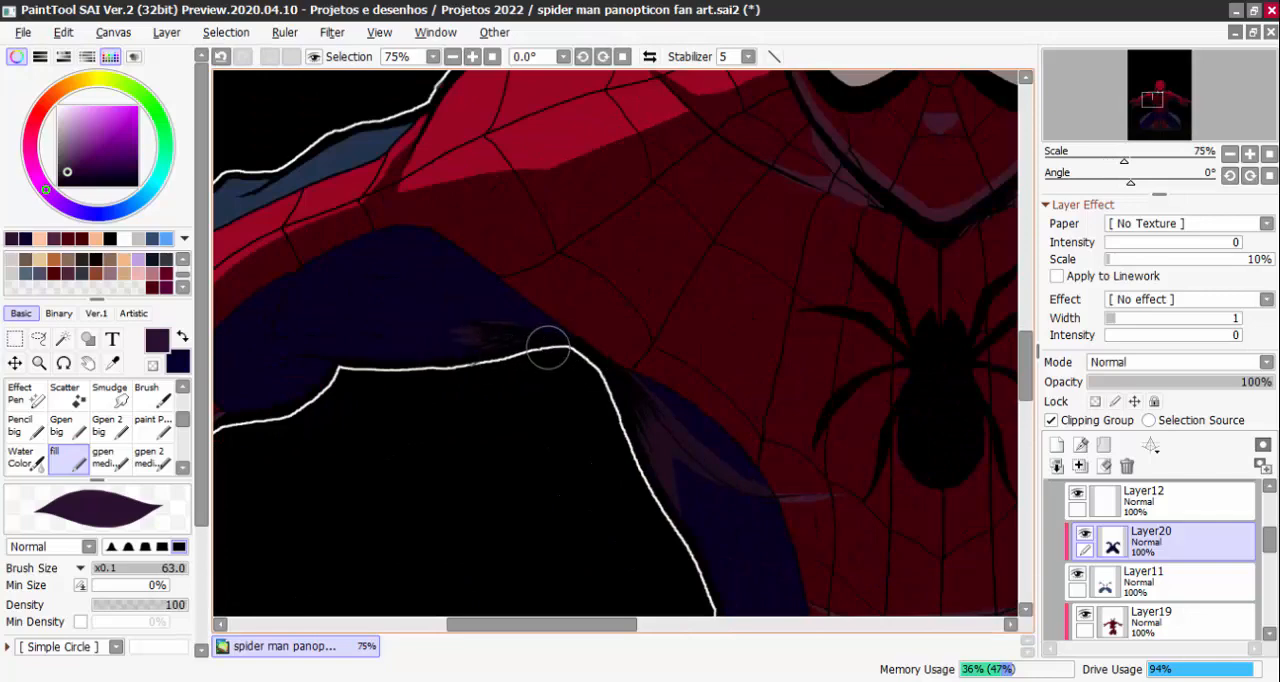
{"action": "mouse_move", "coordinate": [548, 348]}
{"action": "left_mouse_down"}
{"action": "mouse_move", "coordinate": [360, 304]}
{"action": "mouse_move", "coordinate": [527, 350]}
{"action": "mouse_move", "coordinate": [404, 326]}
{"action": "left_mouse_up"}
{"action": "left_click_drag", "start_coordinate": [507, 344], "coordinate": [352, 365]}
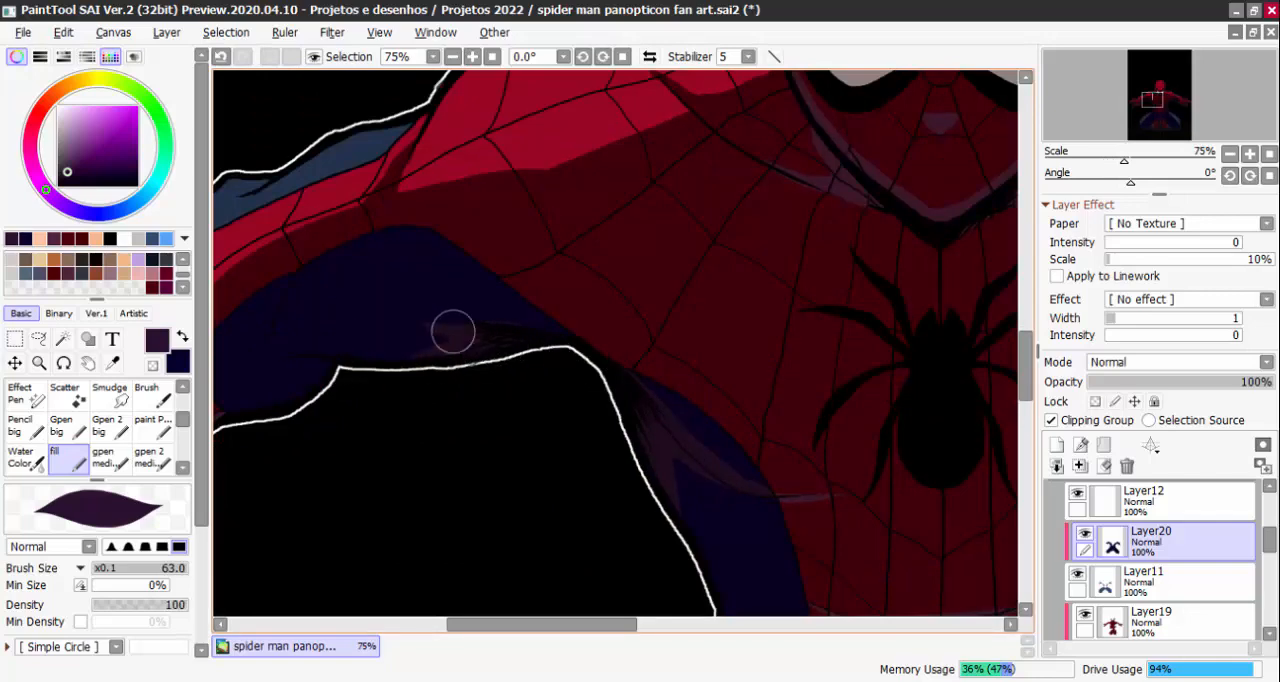
{"action": "key", "text": "e"}
{"action": "left_click_drag", "start_coordinate": [402, 314], "coordinate": [433, 336]}
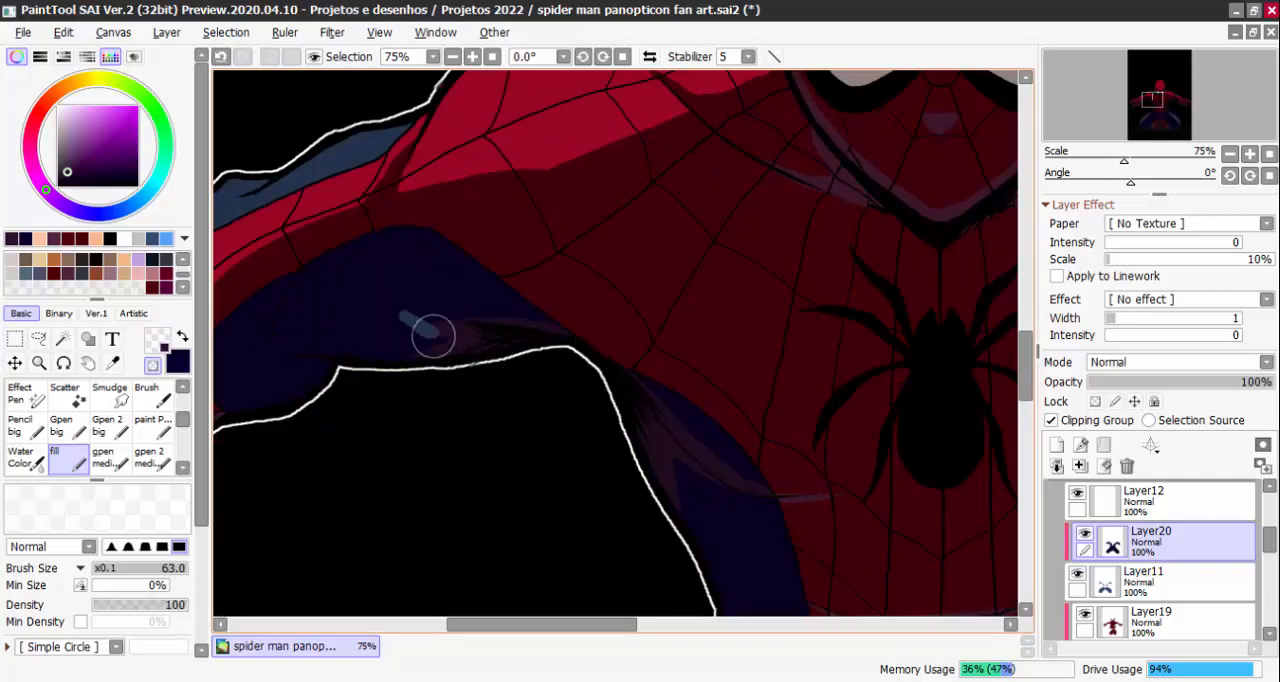
{"action": "key", "text": "e"}
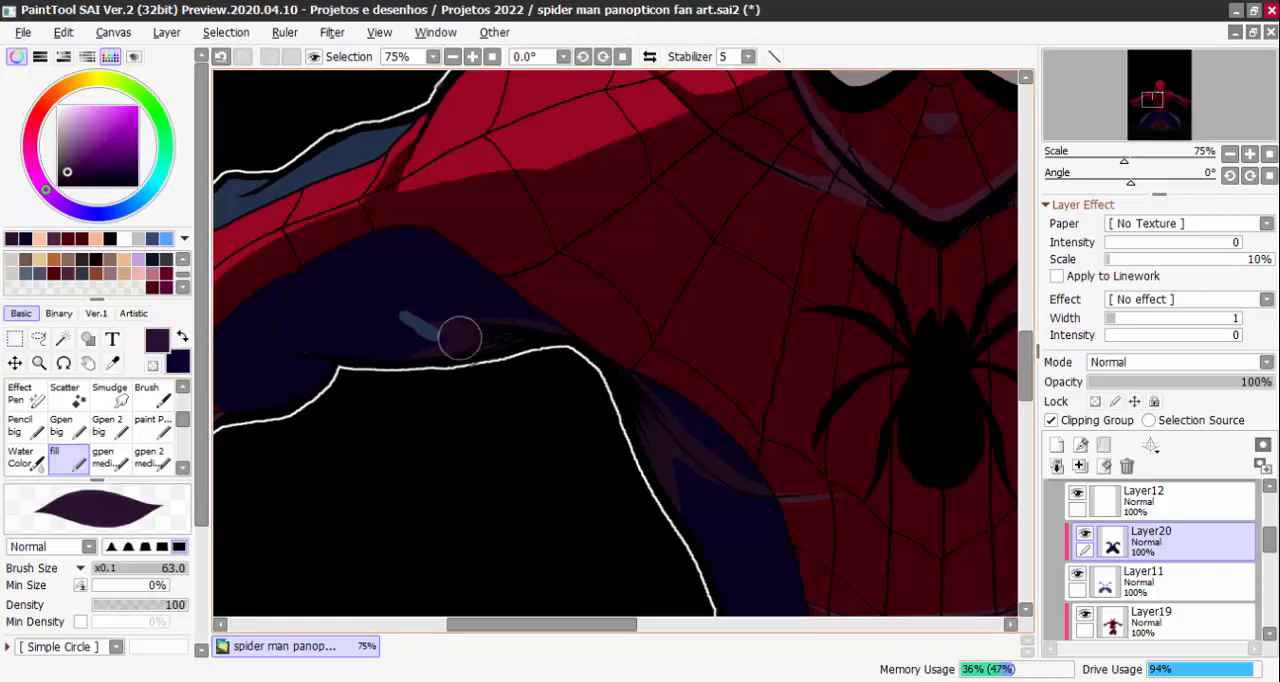
Cover the erased streak on the viewer's-left arm with navy and shade the area around its elbow in dark purple
{"action": "left_click", "coordinate": [183, 339]}
{"action": "mouse_move", "coordinate": [428, 322]}
{"action": "left_mouse_down"}
{"action": "mouse_move", "coordinate": [434, 372]}
{"action": "mouse_move", "coordinate": [496, 347]}
{"action": "mouse_move", "coordinate": [623, 395]}
{"action": "left_mouse_up"}
{"action": "left_click", "coordinate": [183, 338]}
{"action": "key", "text": "ctrl+z"}
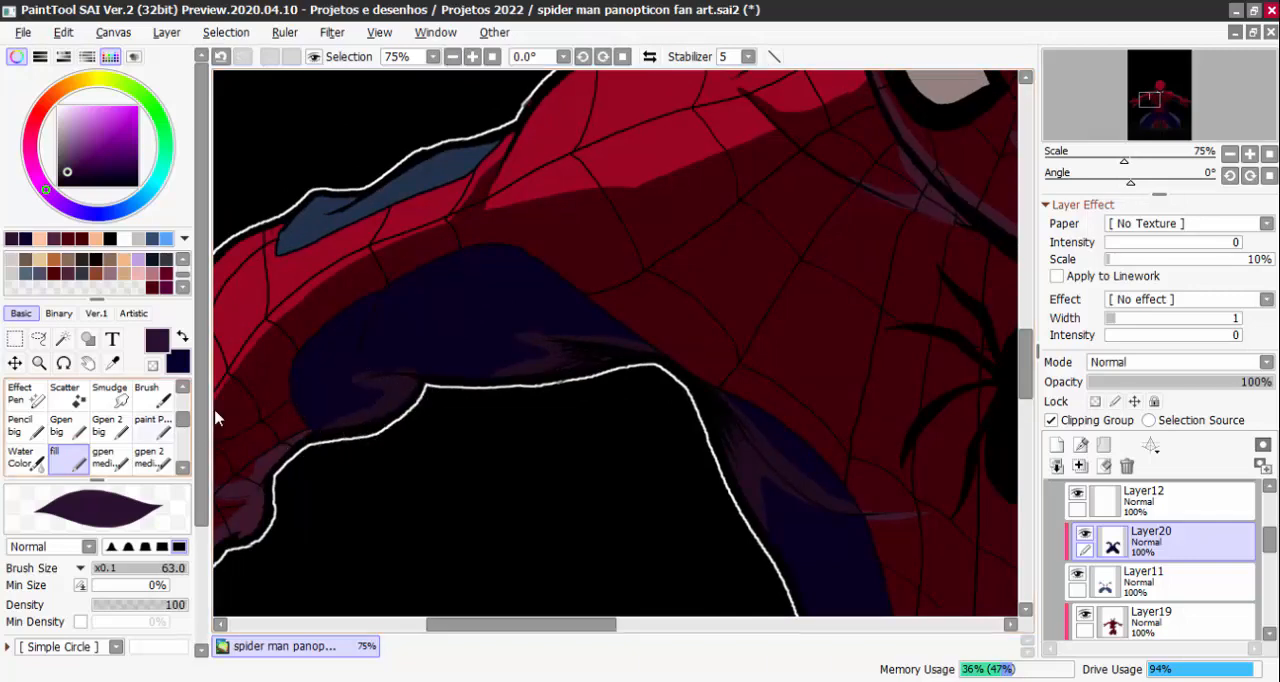
{"action": "left_click", "coordinate": [352, 390], "text": "alt"}
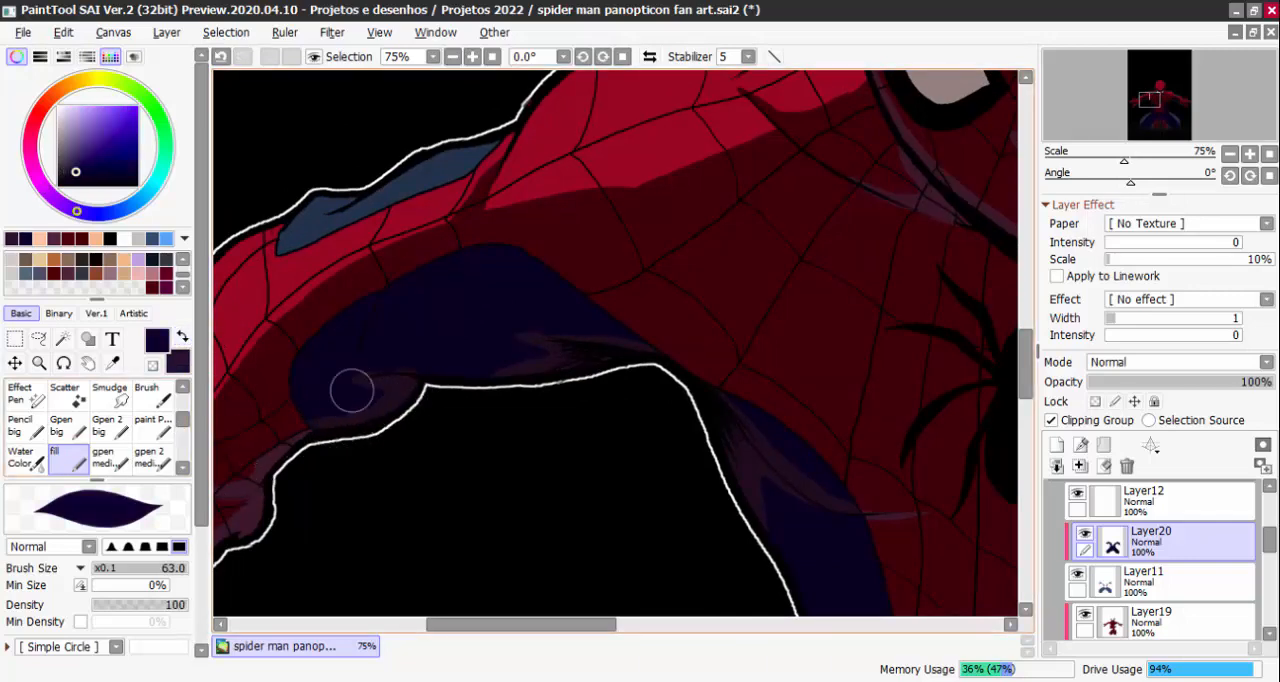
{"action": "scroll", "coordinate": [417, 360], "scroll_direction": "down", "scroll_amount": 5}
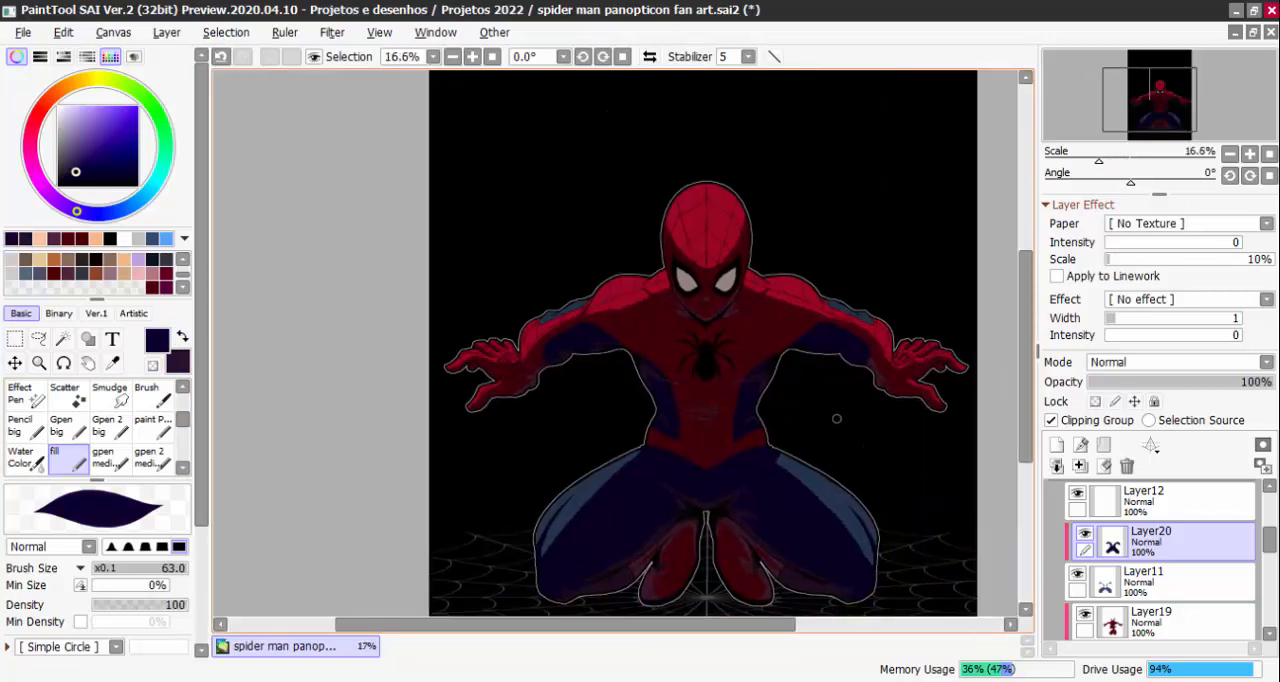
Paint dark purple reflected light along the underside of the viewer's-right arm from the armpit past the elbow
{"action": "scroll", "coordinate": [883, 461], "scroll_direction": "up", "scroll_amount": 5}
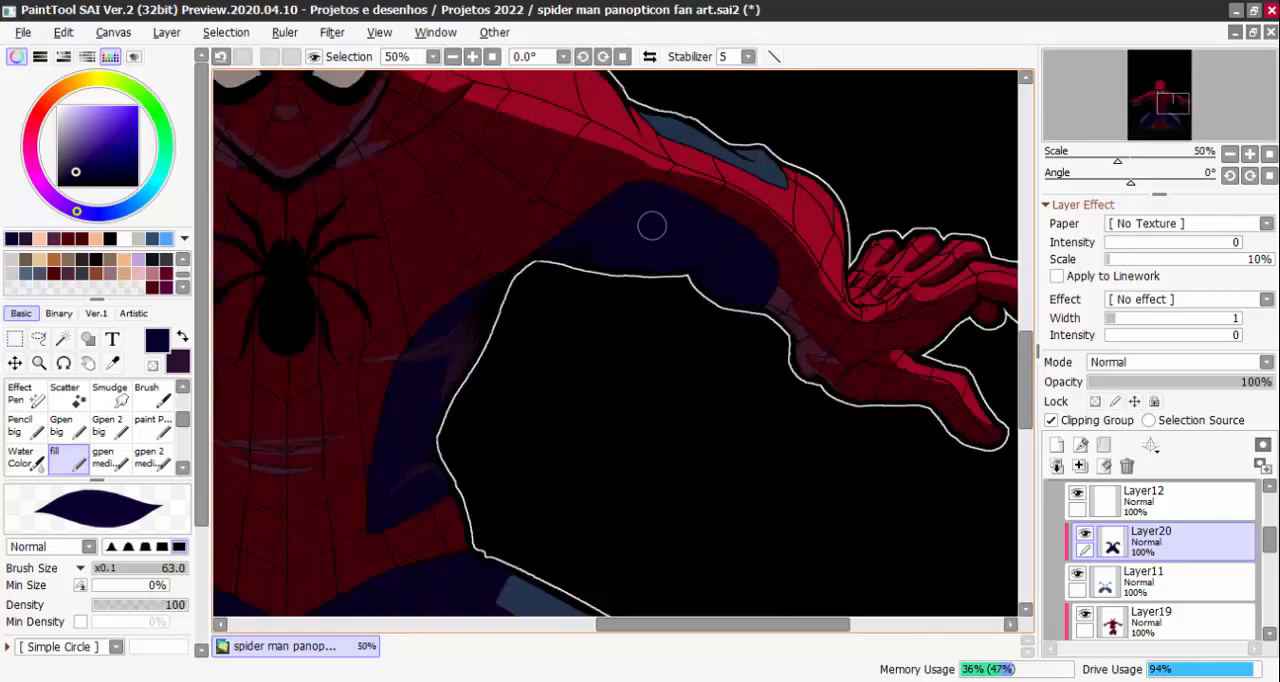
{"action": "left_click", "coordinate": [183, 337]}
{"action": "mouse_move", "coordinate": [614, 249]}
{"action": "left_mouse_down"}
{"action": "mouse_move", "coordinate": [564, 254]}
{"action": "mouse_move", "coordinate": [650, 239]}
{"action": "left_mouse_up"}
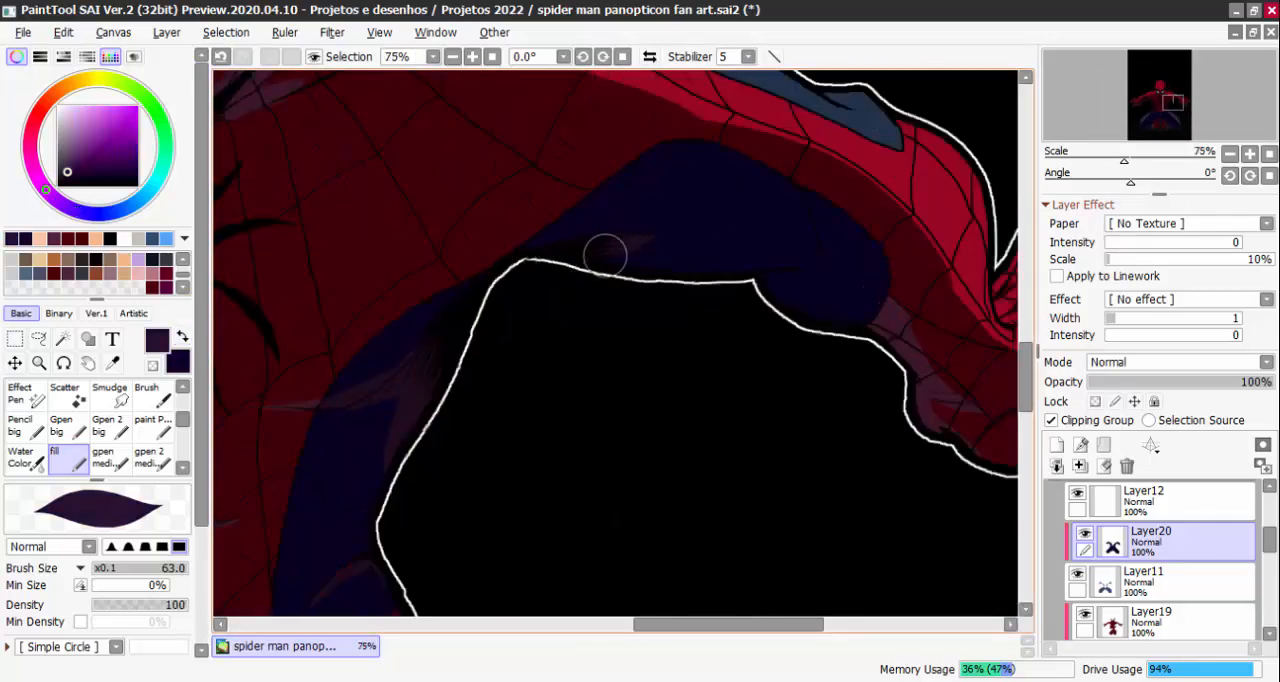
{"action": "left_click_drag", "start_coordinate": [559, 257], "coordinate": [685, 227]}
{"action": "mouse_move", "coordinate": [577, 250]}
{"action": "left_mouse_down"}
{"action": "mouse_move", "coordinate": [697, 271]}
{"action": "mouse_move", "coordinate": [703, 237]}
{"action": "left_mouse_up"}
{"action": "mouse_move", "coordinate": [626, 266]}
{"action": "left_mouse_down"}
{"action": "mouse_move", "coordinate": [794, 275]}
{"action": "mouse_move", "coordinate": [777, 270]}
{"action": "mouse_move", "coordinate": [808, 255]}
{"action": "mouse_move", "coordinate": [807, 270]}
{"action": "mouse_move", "coordinate": [774, 268]}
{"action": "mouse_move", "coordinate": [812, 277]}
{"action": "left_mouse_up"}
{"action": "key", "text": "ctrl+z"}
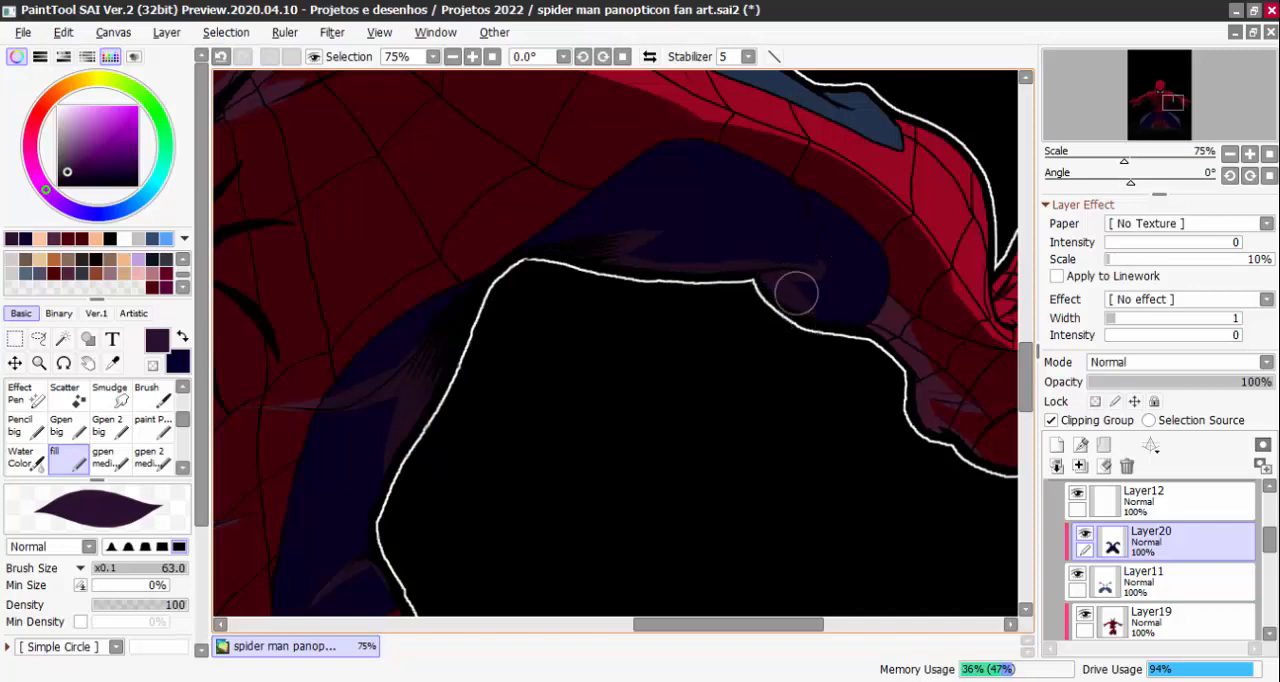
{"action": "left_click_drag", "start_coordinate": [795, 289], "coordinate": [886, 330]}
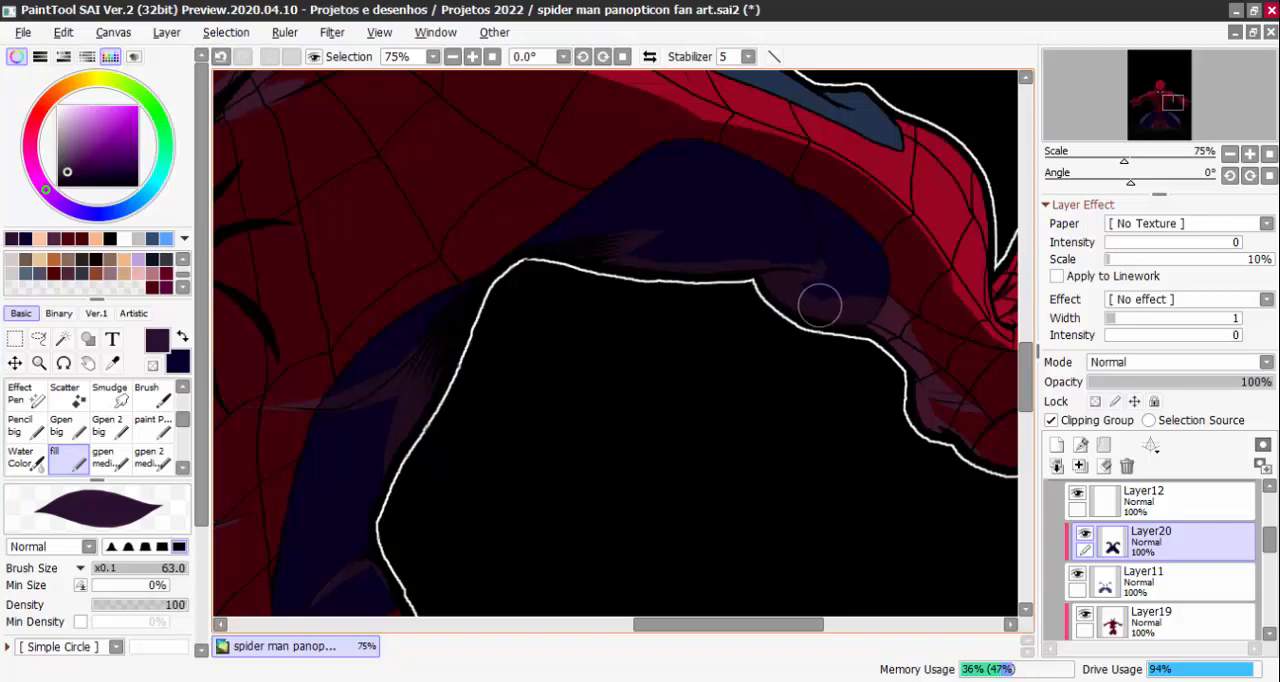
{"action": "left_click", "coordinate": [183, 337]}
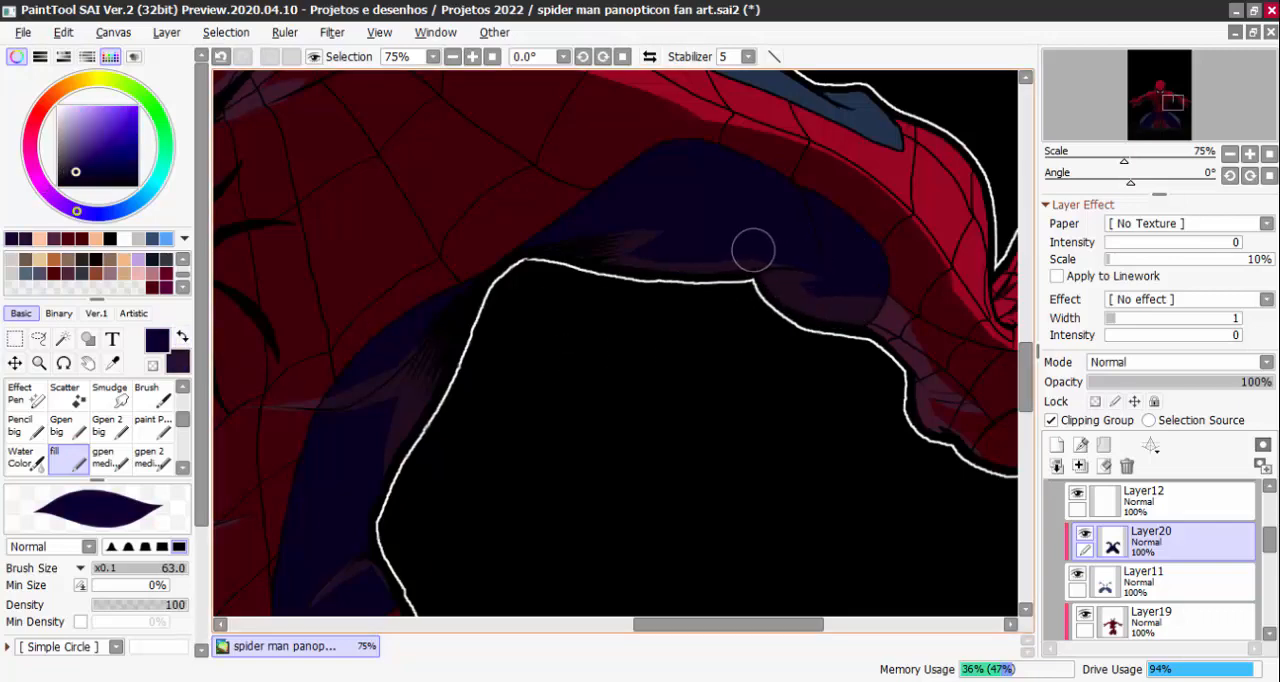
{"action": "scroll", "coordinate": [752, 250], "scroll_direction": "down", "scroll_amount": 4}
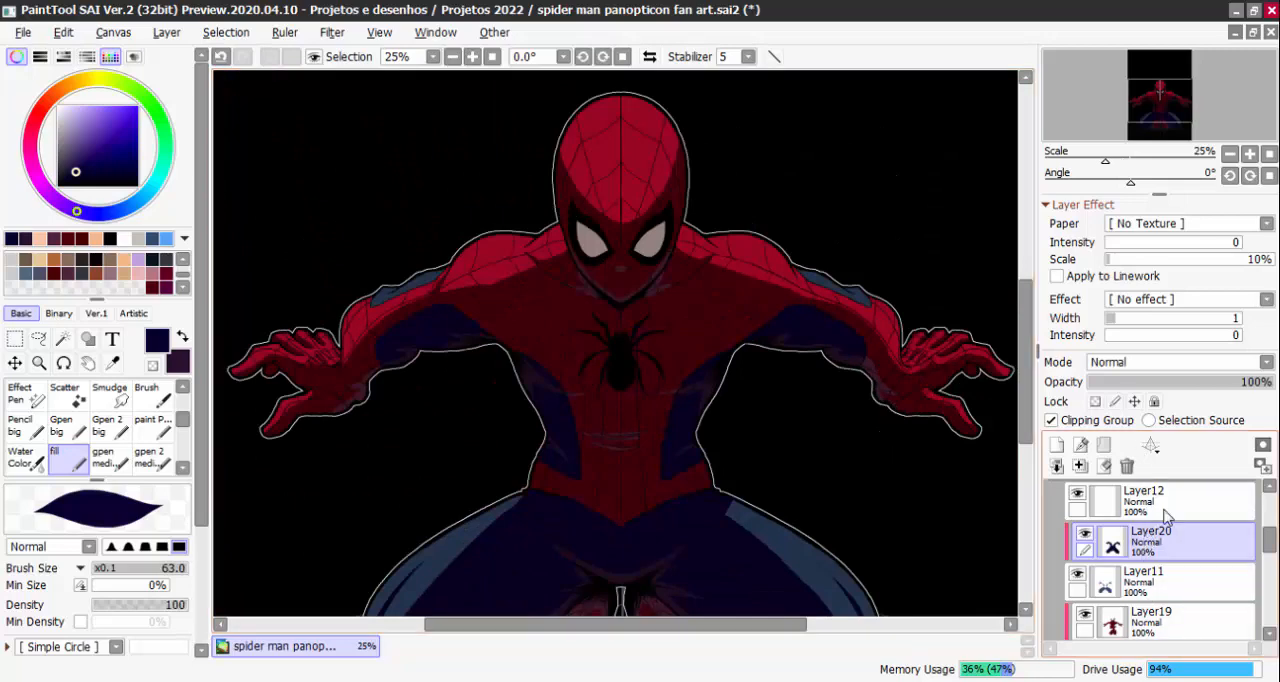
Add a symmetric ruler above Layer20 and make Layer20 the active layer again
{"action": "left_click_drag", "start_coordinate": [1267, 548], "coordinate": [1267, 514]}
{"action": "scroll", "coordinate": [1229, 516], "scroll_direction": "down", "scroll_amount": 3}
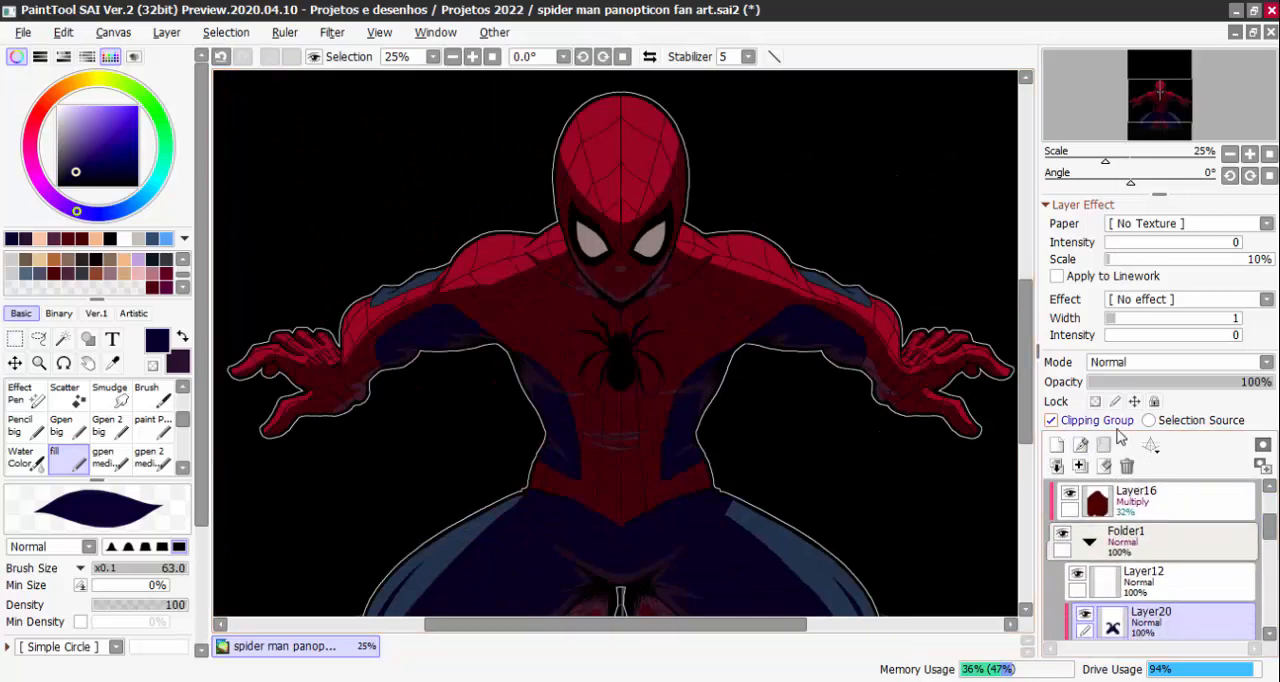
{"action": "left_click", "coordinate": [1150, 444]}
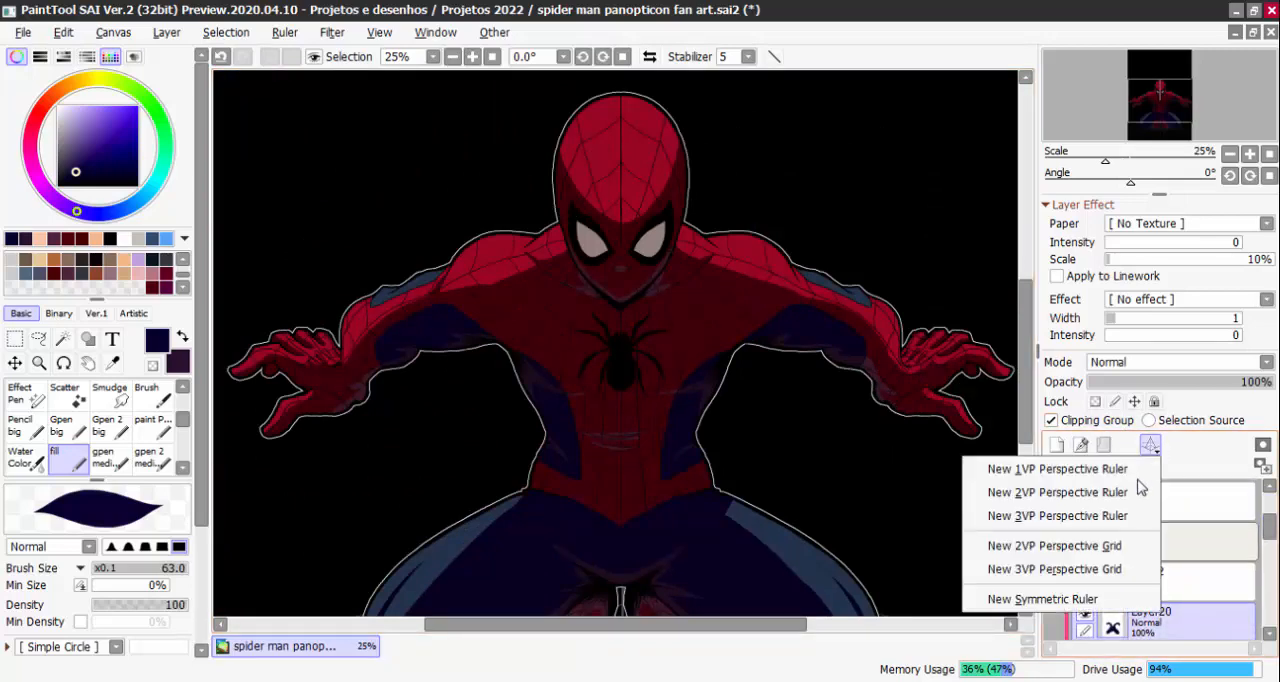
{"action": "left_click", "coordinate": [1105, 597]}
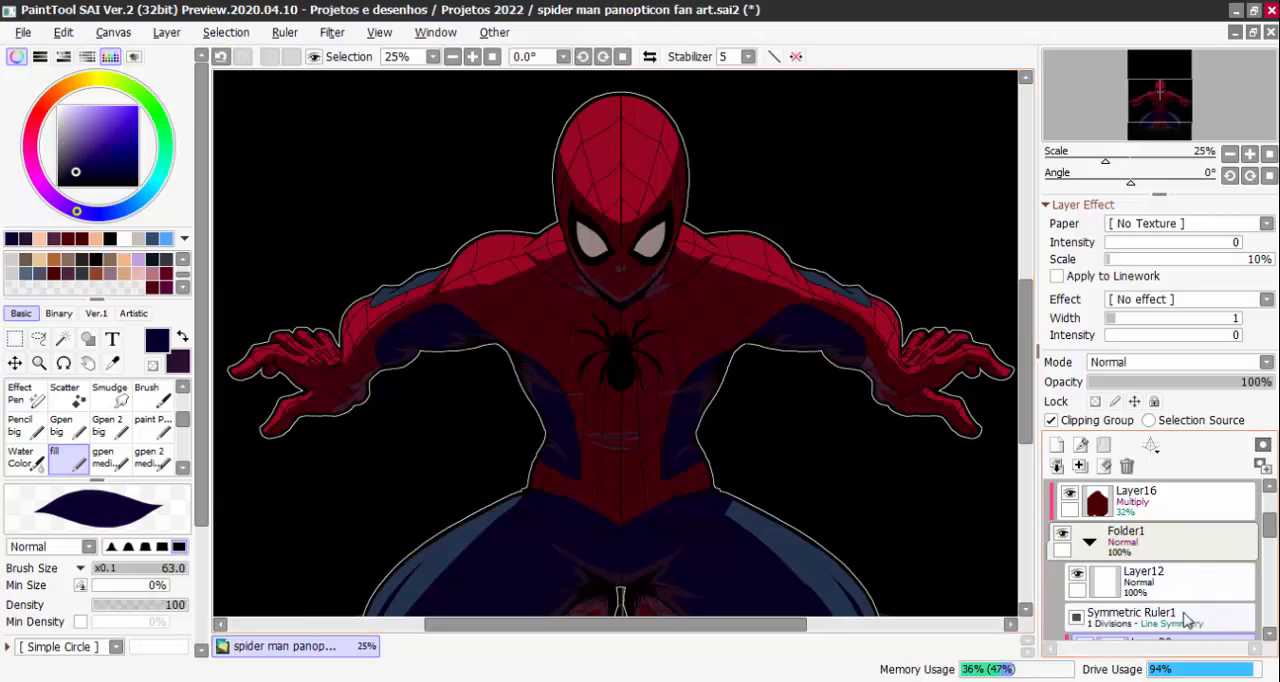
{"action": "scroll", "coordinate": [1150, 560], "scroll_direction": "down", "scroll_amount": 2}
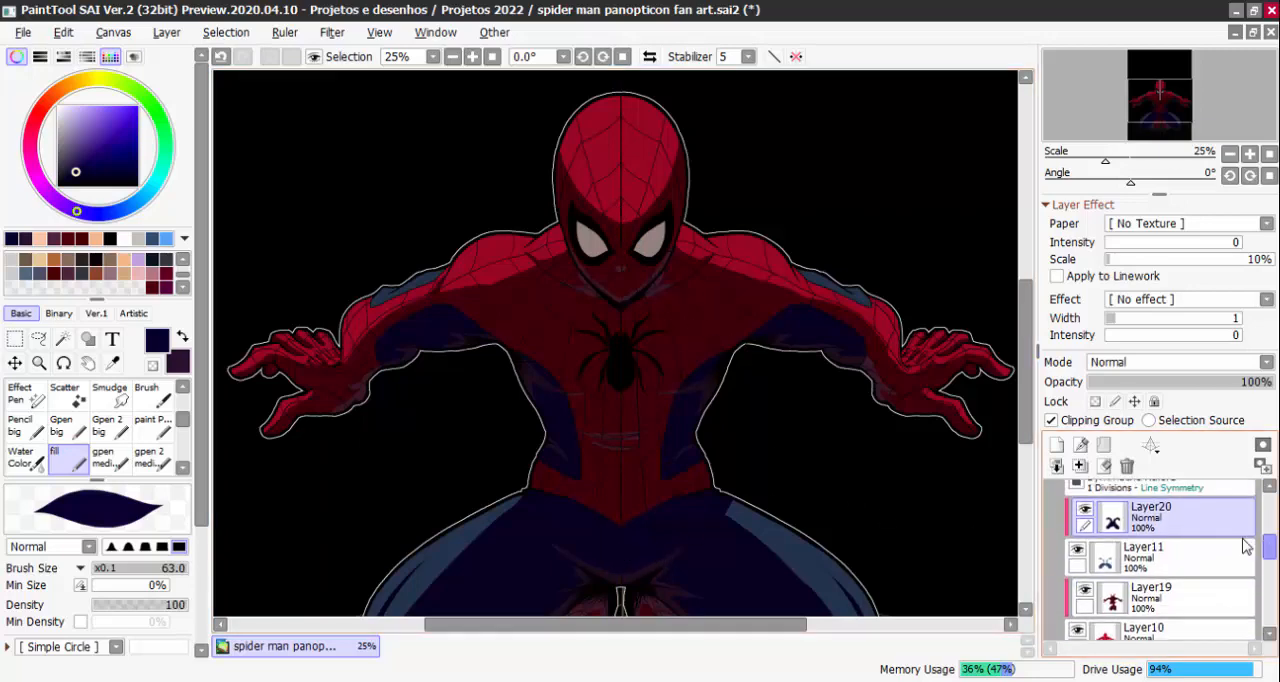
{"action": "left_click", "coordinate": [1145, 557]}
{"action": "left_click", "coordinate": [1155, 522]}
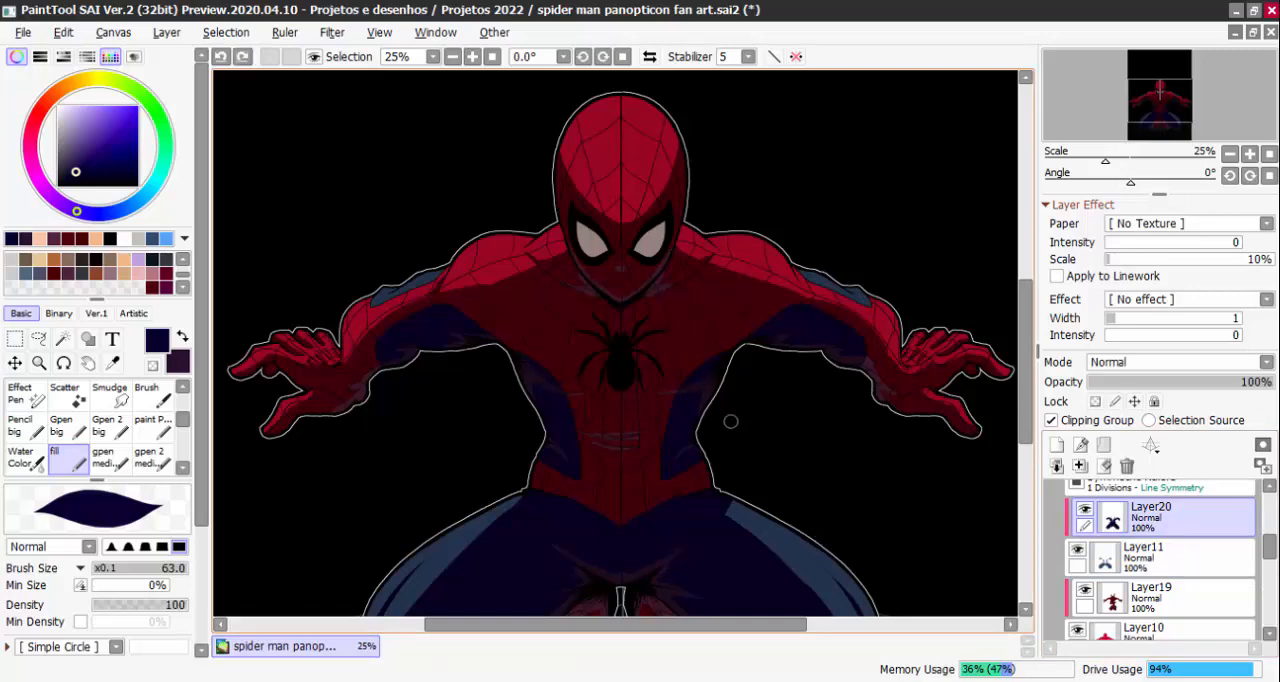
Paint a thin symmetric dark purple crease across the pelvis, just below the point of the red belt
{"action": "key", "text": "x"}
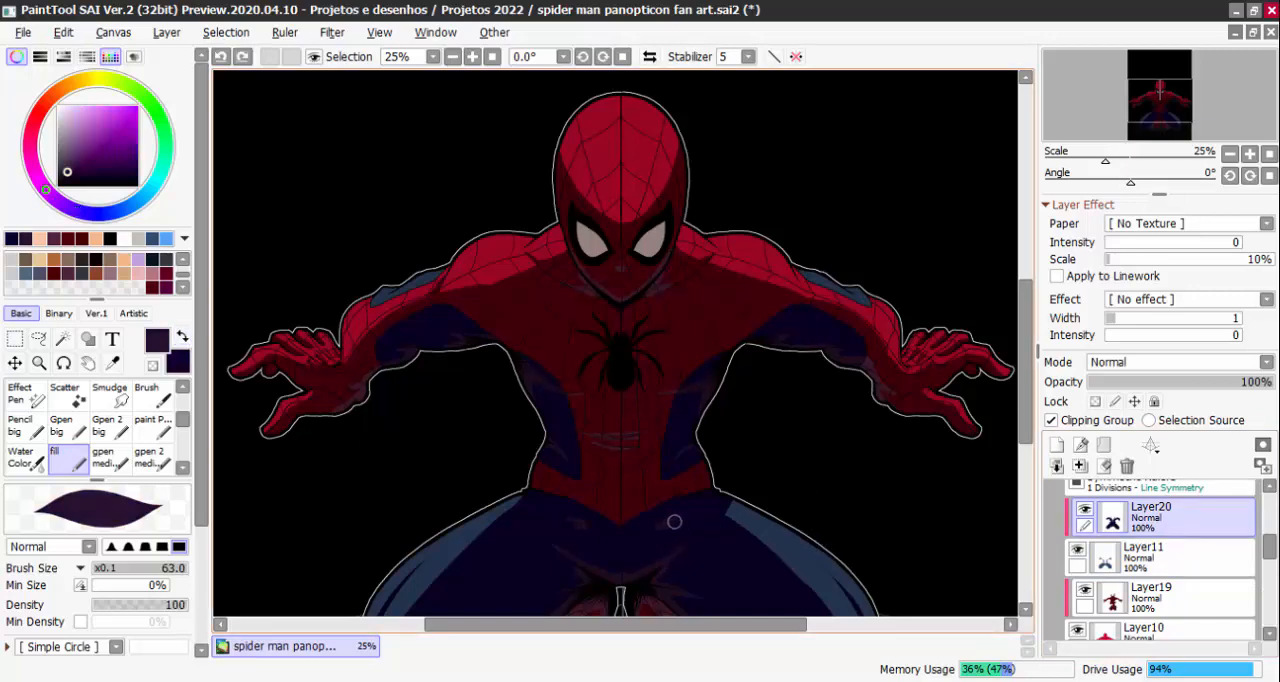
{"action": "key", "text": "ctrl+z"}
{"action": "left_click_drag", "start_coordinate": [778, 498], "coordinate": [859, 318]}
{"action": "scroll", "coordinate": [708, 376], "scroll_direction": "up", "scroll_amount": 1}
{"action": "scroll", "coordinate": [708, 376], "scroll_direction": "up", "scroll_amount": 3}
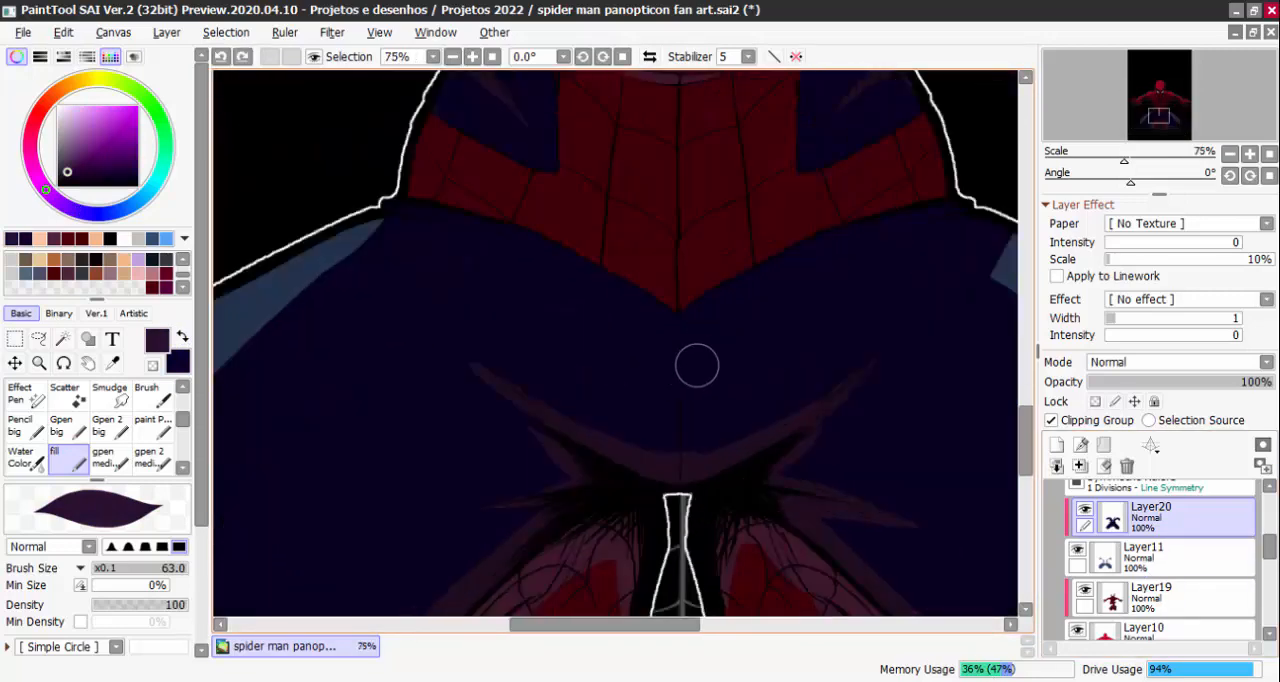
{"action": "left_click_drag", "start_coordinate": [630, 362], "coordinate": [714, 369]}
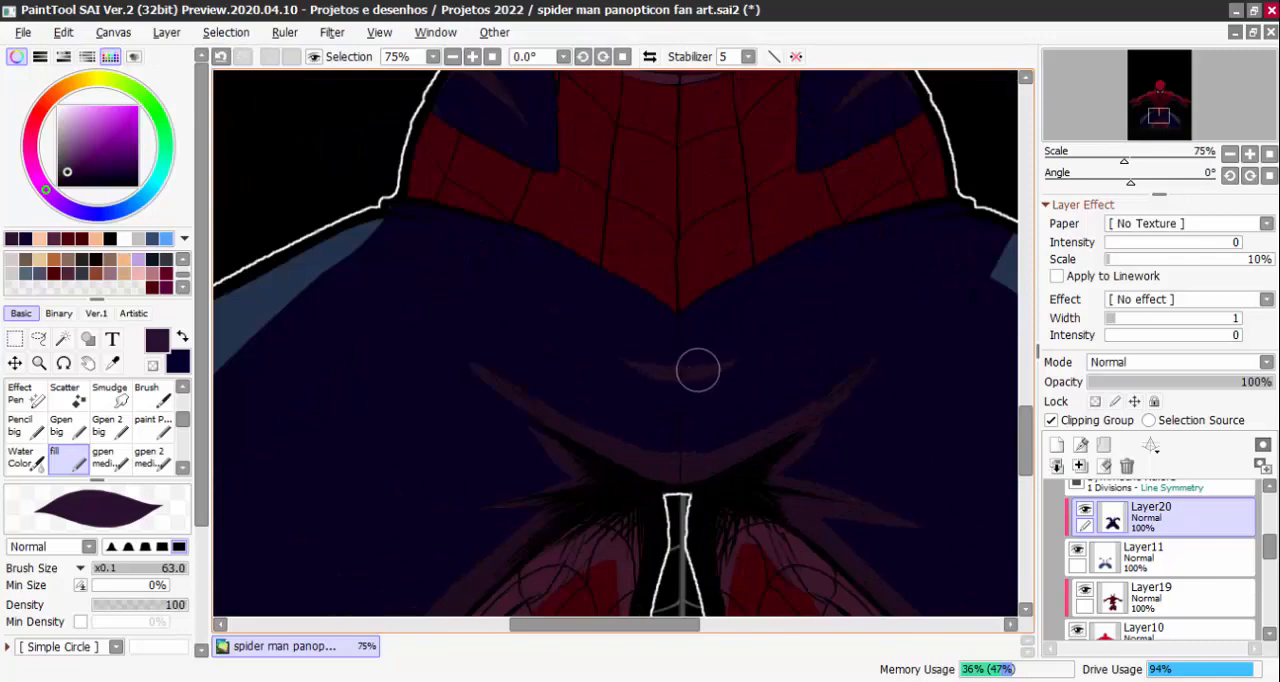
{"action": "scroll", "coordinate": [697, 371], "scroll_direction": "down", "scroll_amount": 5}
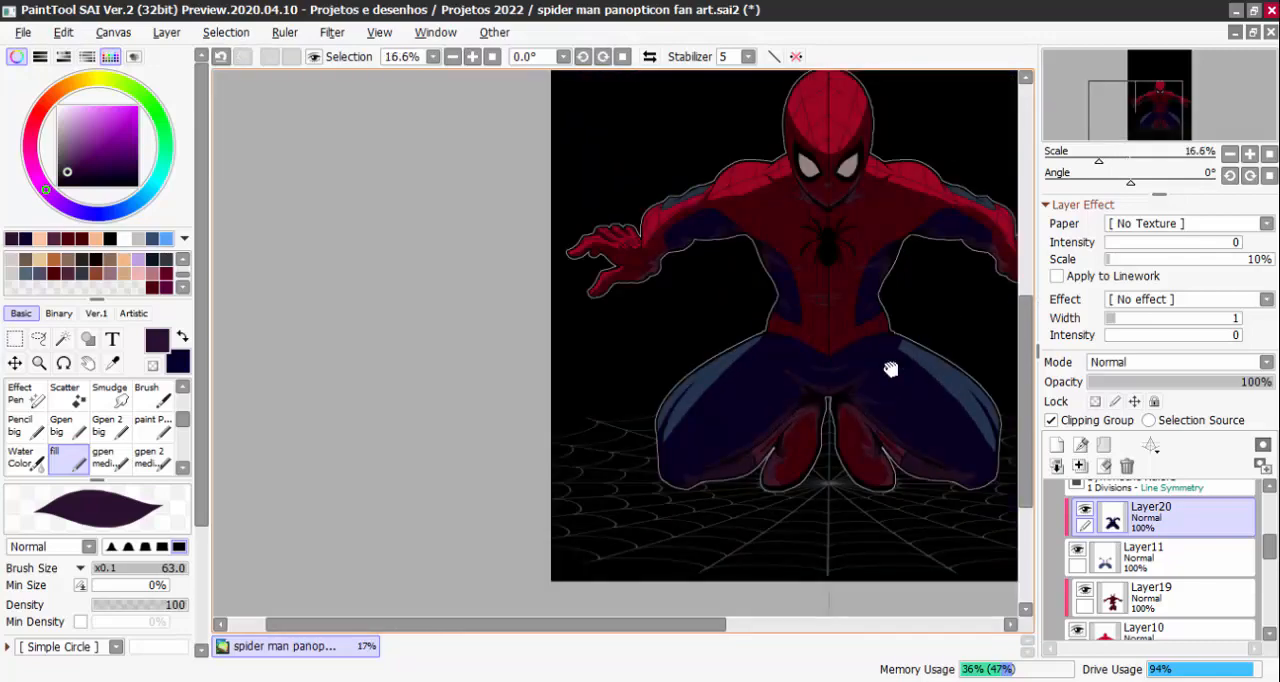
Paint mirrored dark purple folds curving up from the underside of both thighs near the knees, with brush size 83
{"action": "left_click_drag", "start_coordinate": [890, 369], "coordinate": [839, 396]}
{"action": "scroll", "coordinate": [882, 368], "scroll_direction": "up", "scroll_amount": 1}
{"action": "left_click_drag", "start_coordinate": [902, 348], "coordinate": [983, 257]}
{"action": "scroll", "coordinate": [531, 492], "scroll_direction": "up", "scroll_amount": 1}
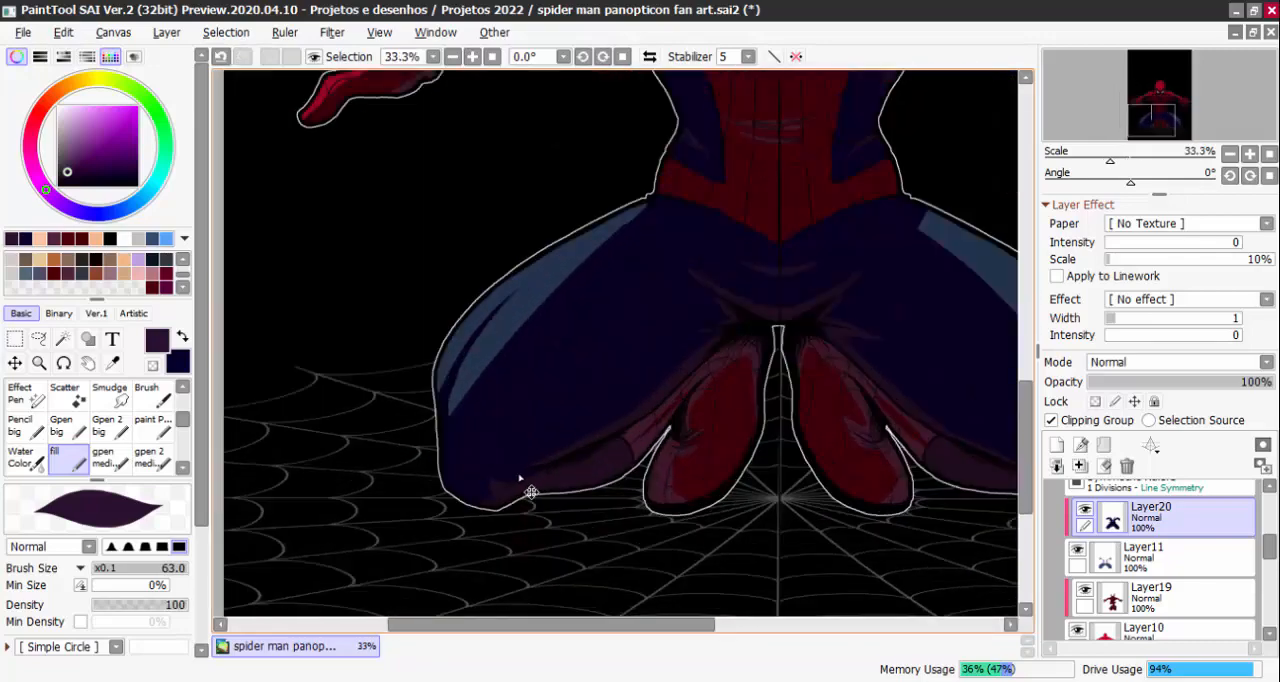
{"action": "scroll", "coordinate": [531, 492], "scroll_direction": "up", "scroll_amount": 1}
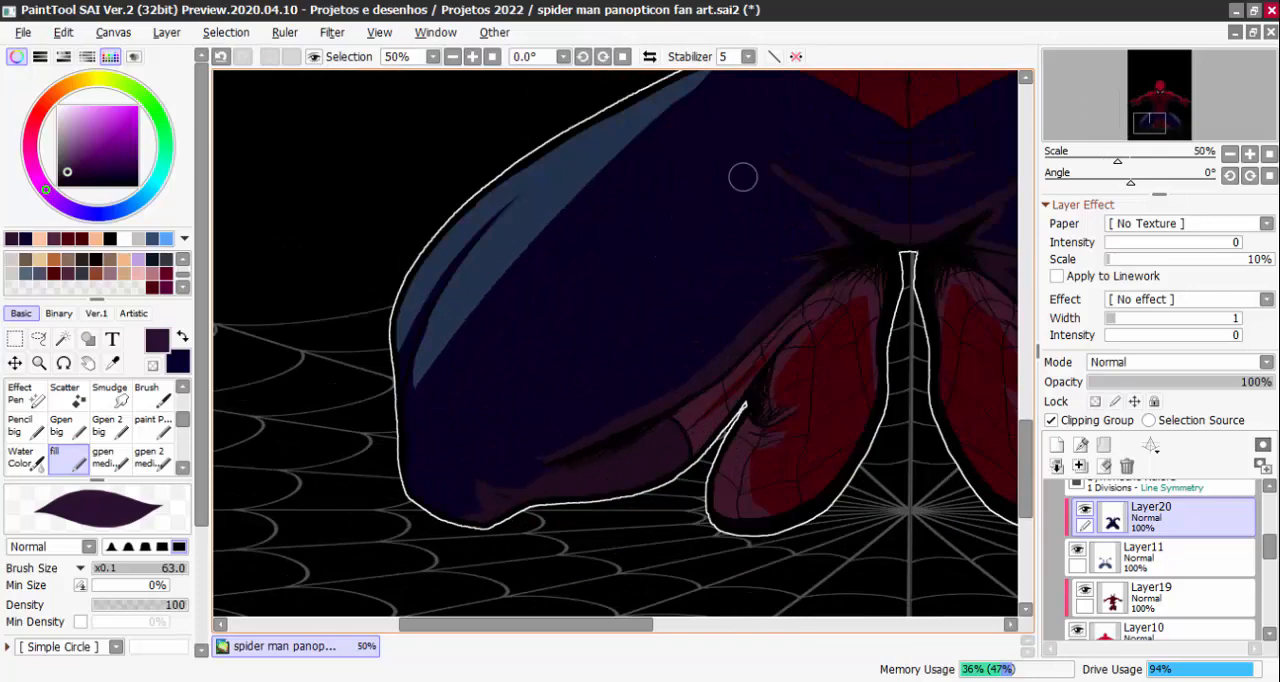
{"action": "key", "text": "ctrl+z"}
{"action": "left_click_drag", "start_coordinate": [521, 380], "coordinate": [533, 379]}
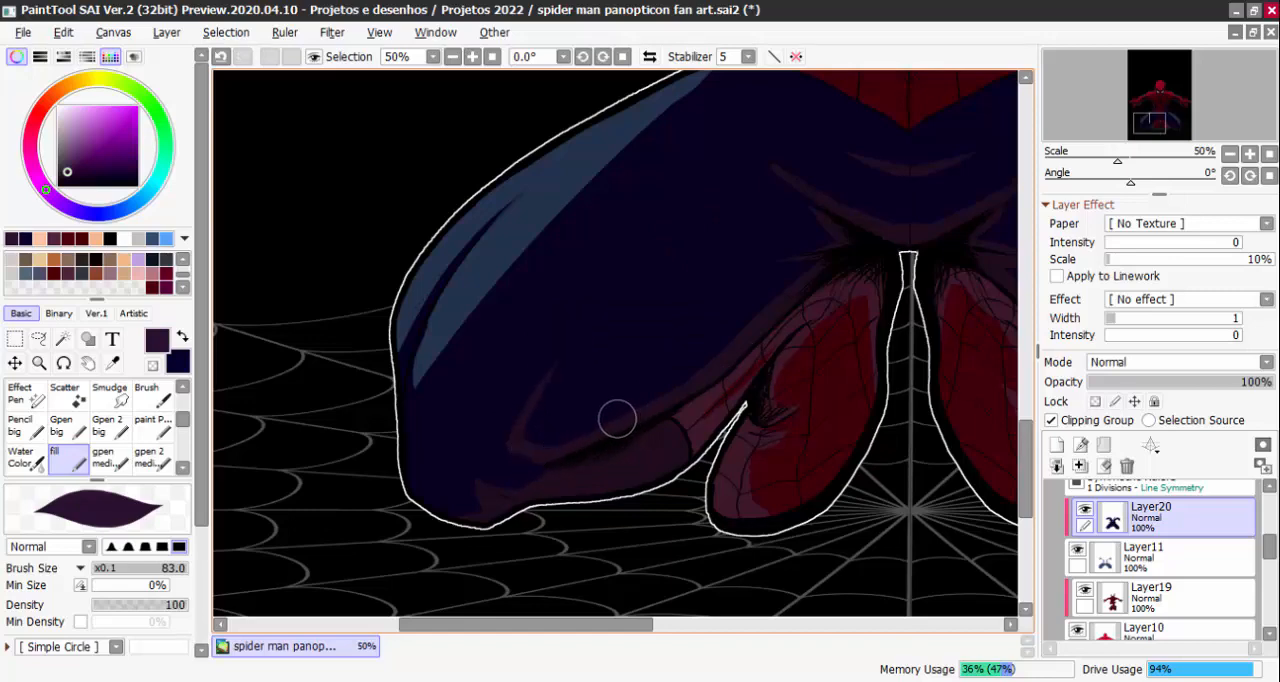
{"action": "scroll", "coordinate": [518, 432], "scroll_direction": "down", "scroll_amount": 4}
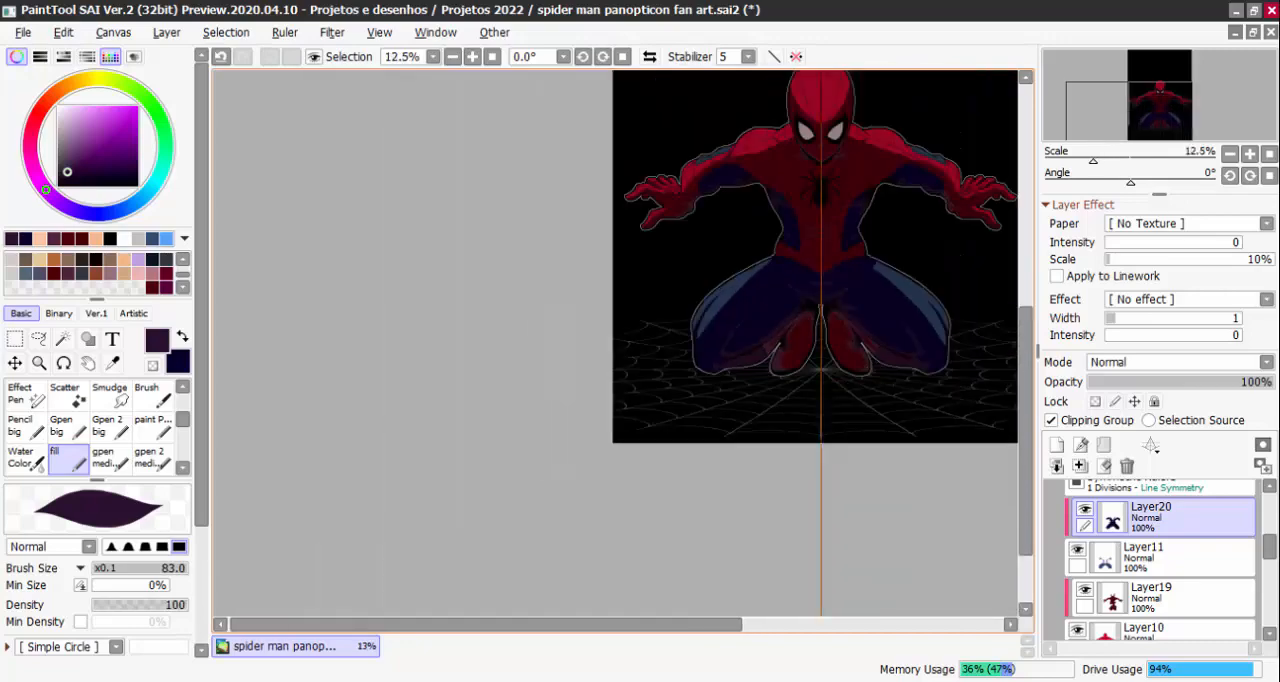
{"action": "left_click_drag", "start_coordinate": [910, 452], "coordinate": [787, 534]}
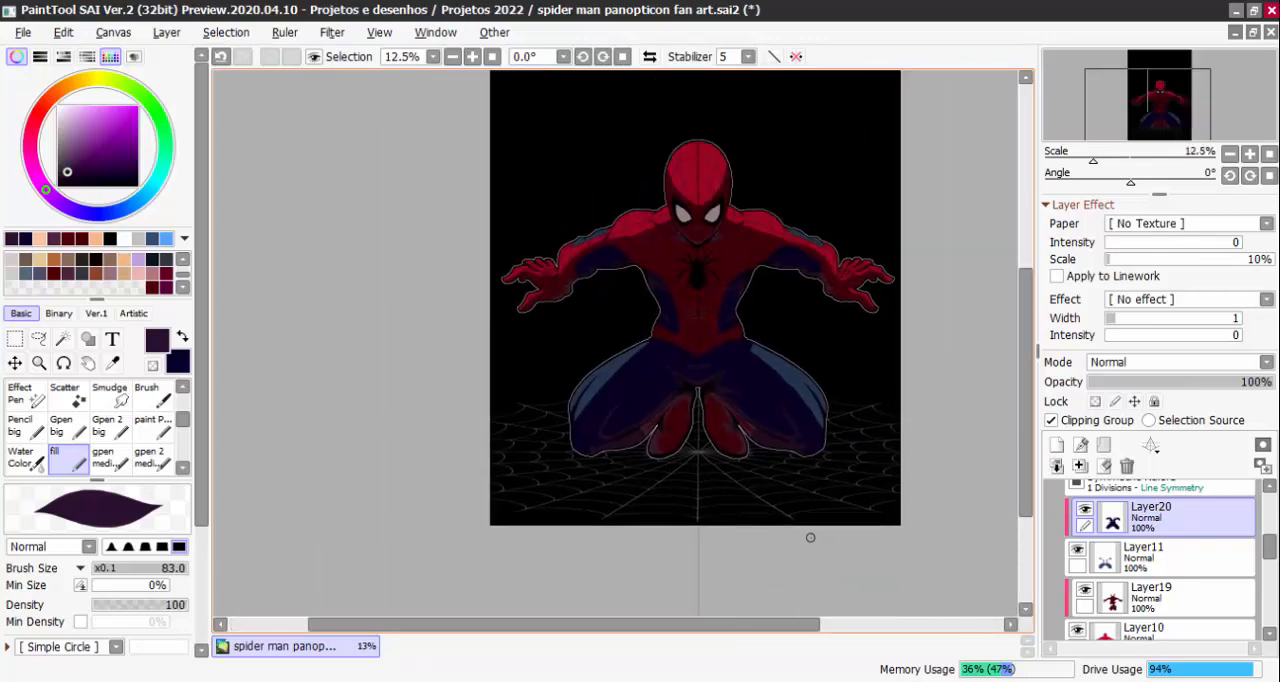
Extend the curved dark purple folds near both knees further up the thighs
{"action": "scroll", "coordinate": [810, 537], "scroll_direction": "up", "scroll_amount": 2}
{"action": "scroll", "coordinate": [366, 391], "scroll_direction": "up", "scroll_amount": 2}
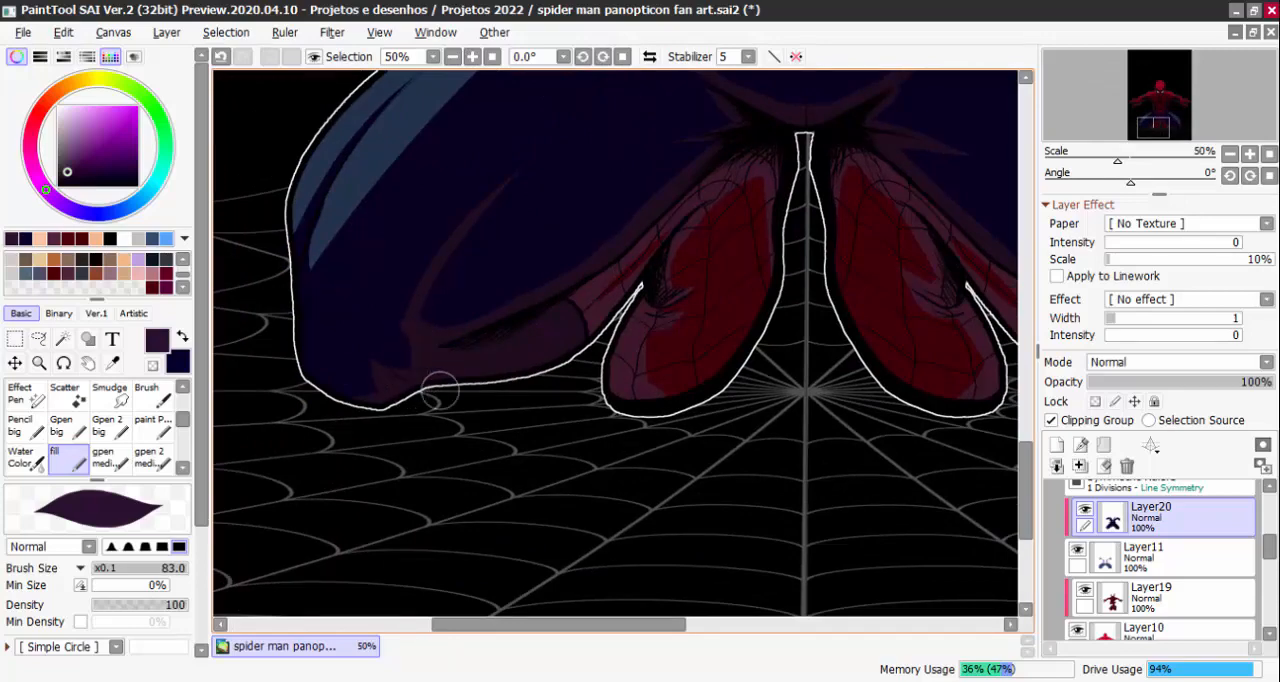
{"action": "left_click_drag", "start_coordinate": [910, 433], "coordinate": [741, 438]}
{"action": "scroll", "coordinate": [827, 451], "scroll_direction": "down", "scroll_amount": 2}
{"action": "scroll", "coordinate": [946, 432], "scroll_direction": "down", "scroll_amount": 2}
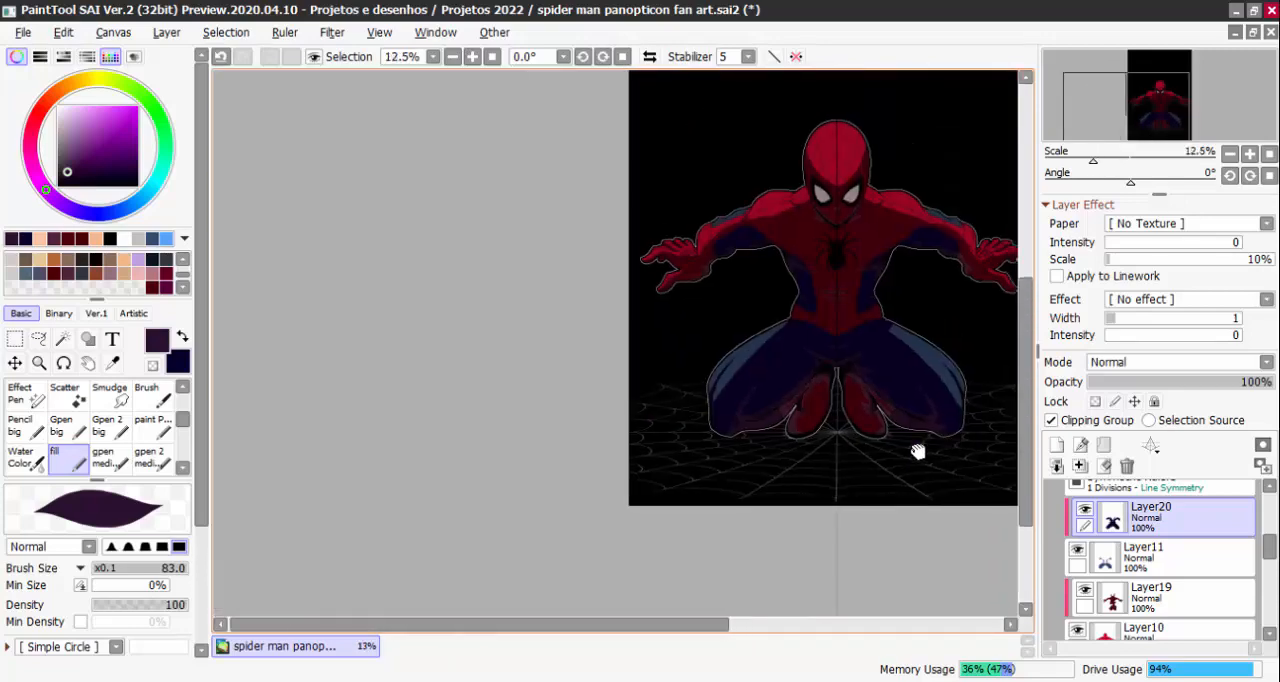
{"action": "left_click_drag", "start_coordinate": [917, 452], "coordinate": [832, 455]}
Paint a small pointed dark purple crease above the elbow shading on both arms
{"action": "scroll", "coordinate": [846, 342], "scroll_direction": "up", "scroll_amount": 2}
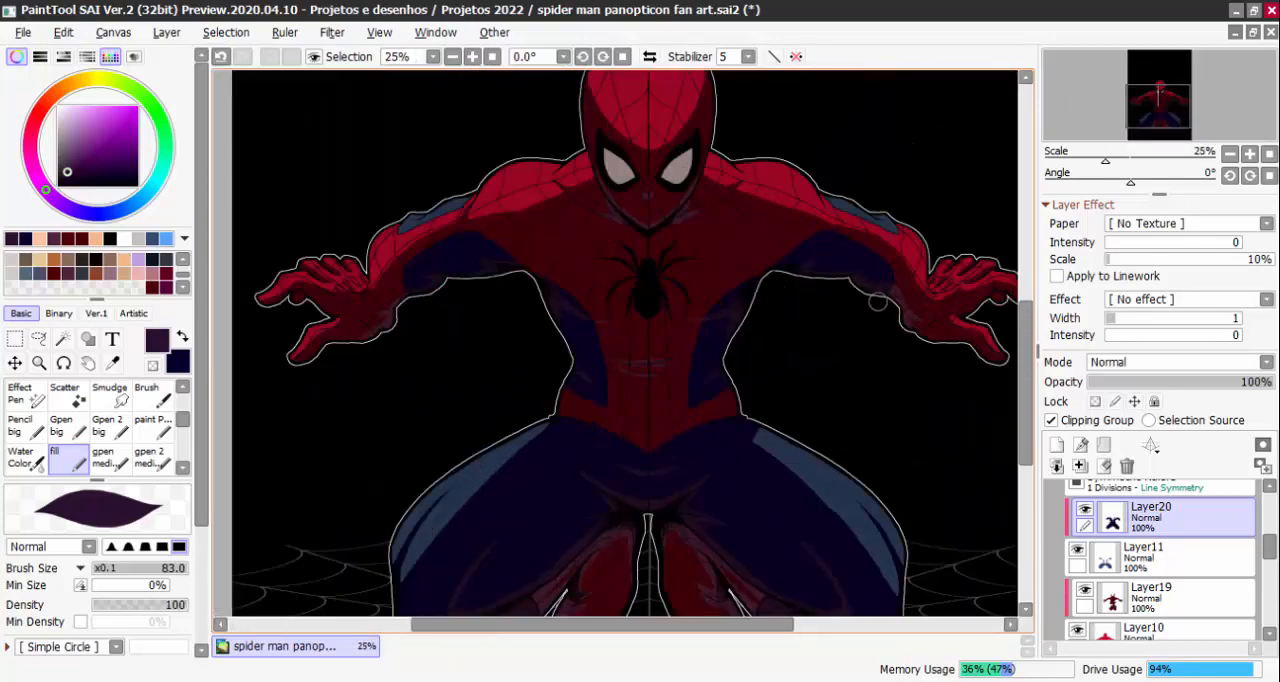
{"action": "scroll", "coordinate": [877, 302], "scroll_direction": "up", "scroll_amount": 2}
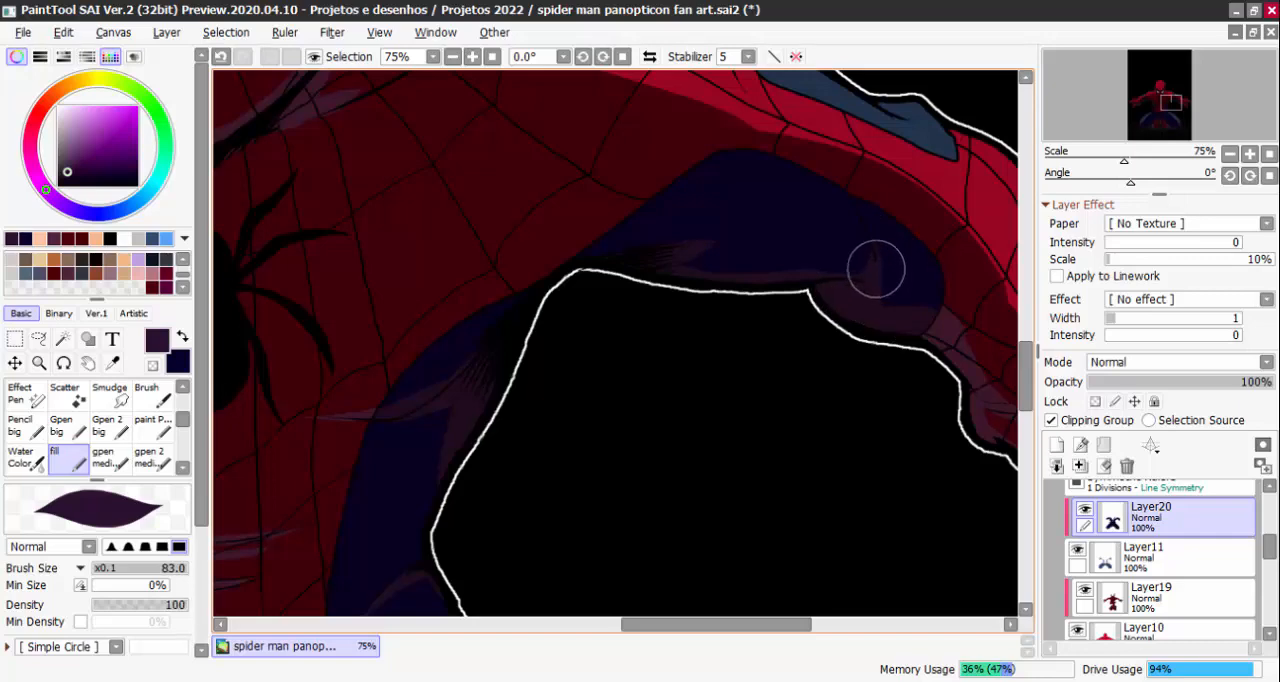
{"action": "scroll", "coordinate": [876, 269], "scroll_direction": "down", "scroll_amount": 4}
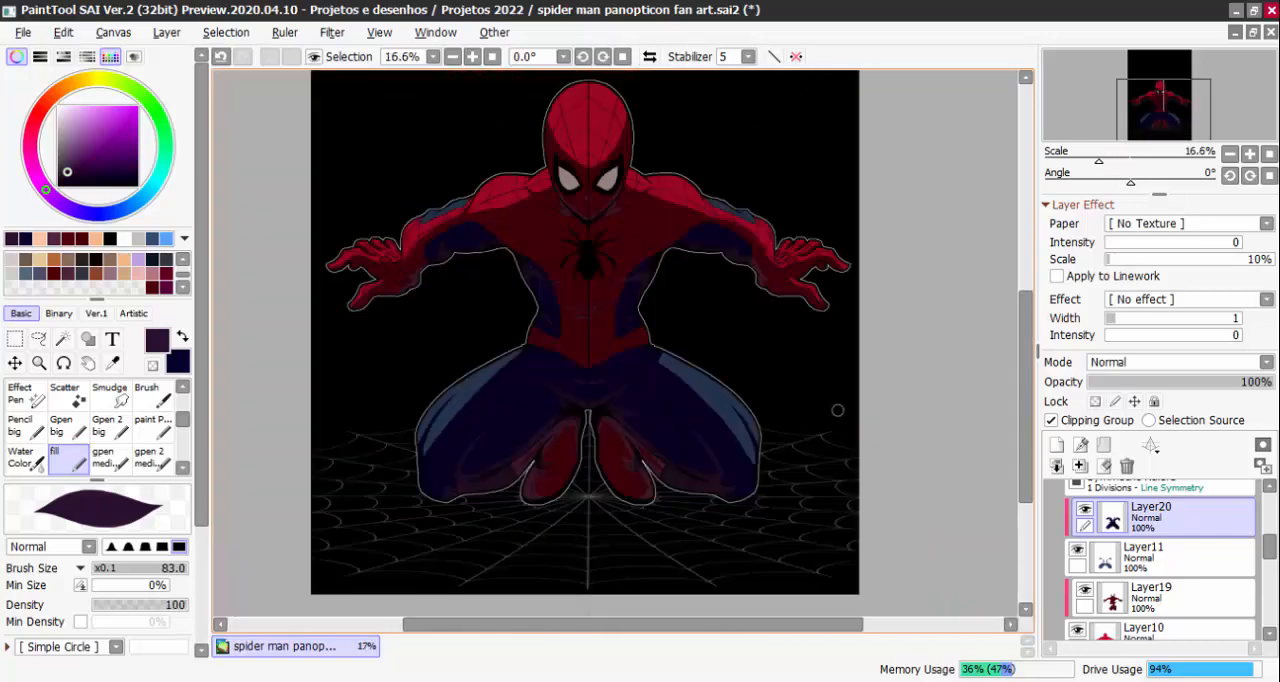
{"action": "left_click_drag", "start_coordinate": [808, 347], "coordinate": [832, 345]}
{"action": "scroll", "coordinate": [866, 375], "scroll_direction": "down", "scroll_amount": 1}
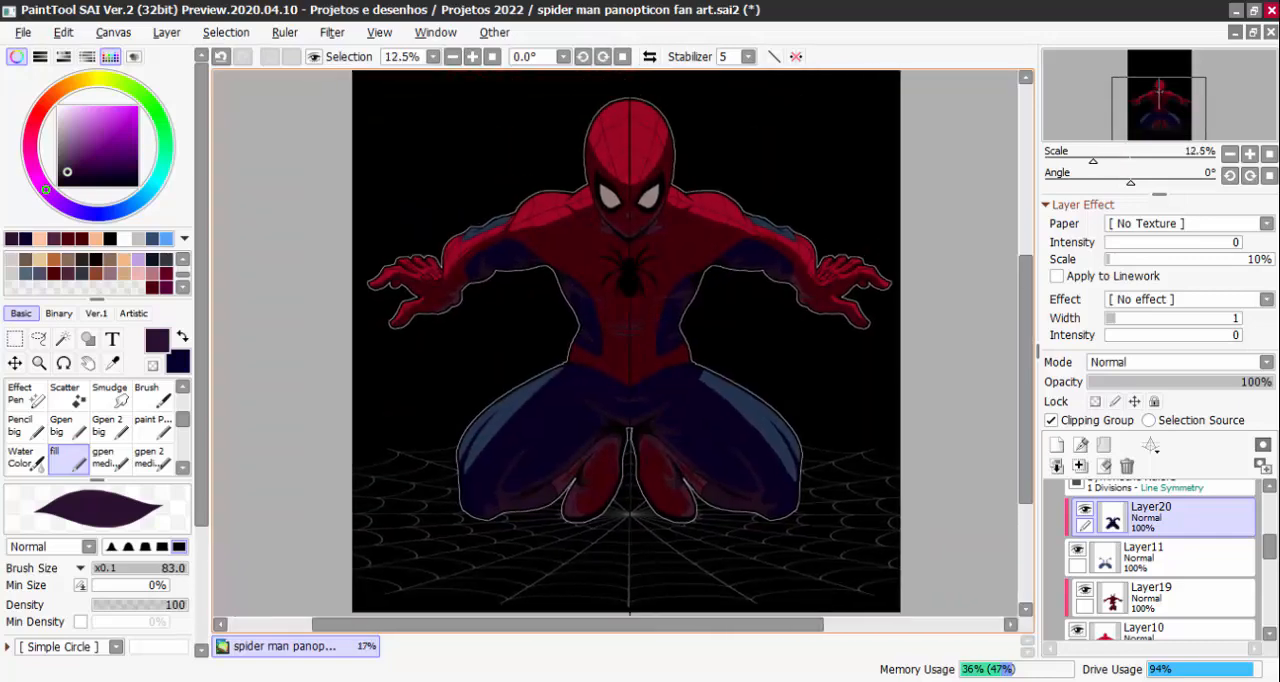
Compare the figure with and without the blue suit shading on Layer20, leaving the layer visible
{"action": "left_click", "coordinate": [1085, 511]}
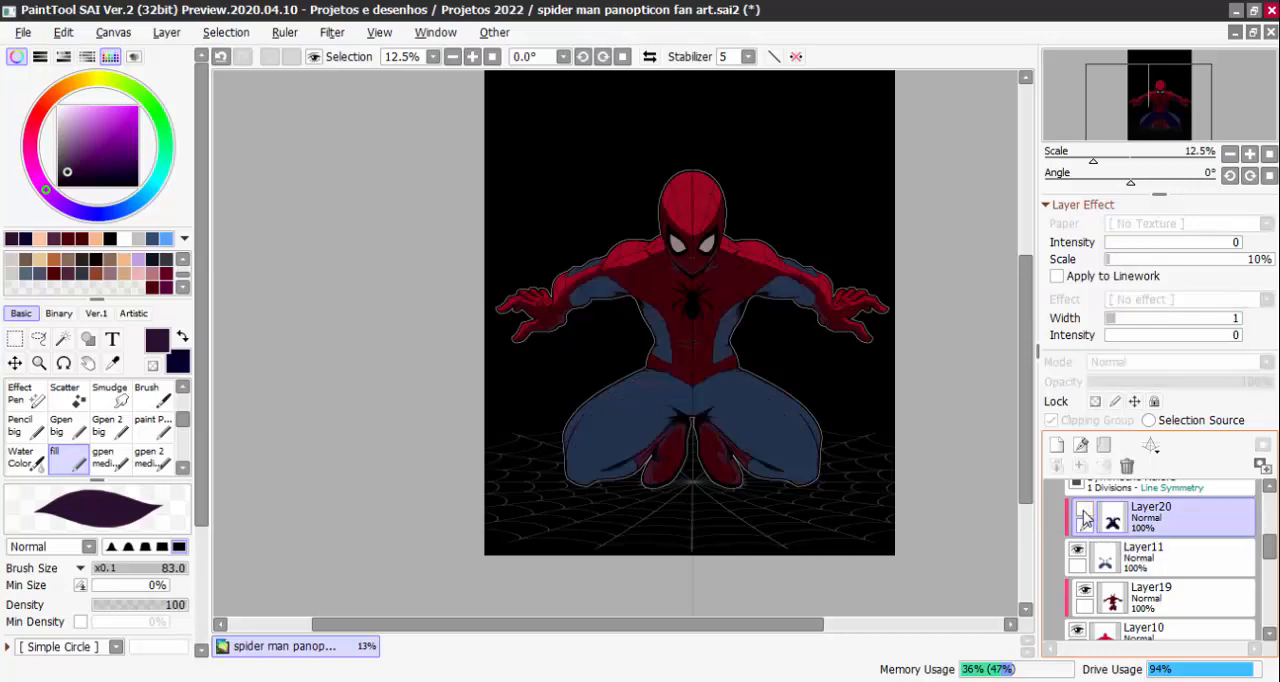
{"action": "left_click", "coordinate": [1085, 511]}
{"action": "scroll", "coordinate": [699, 244], "scroll_direction": "up", "scroll_amount": 3}
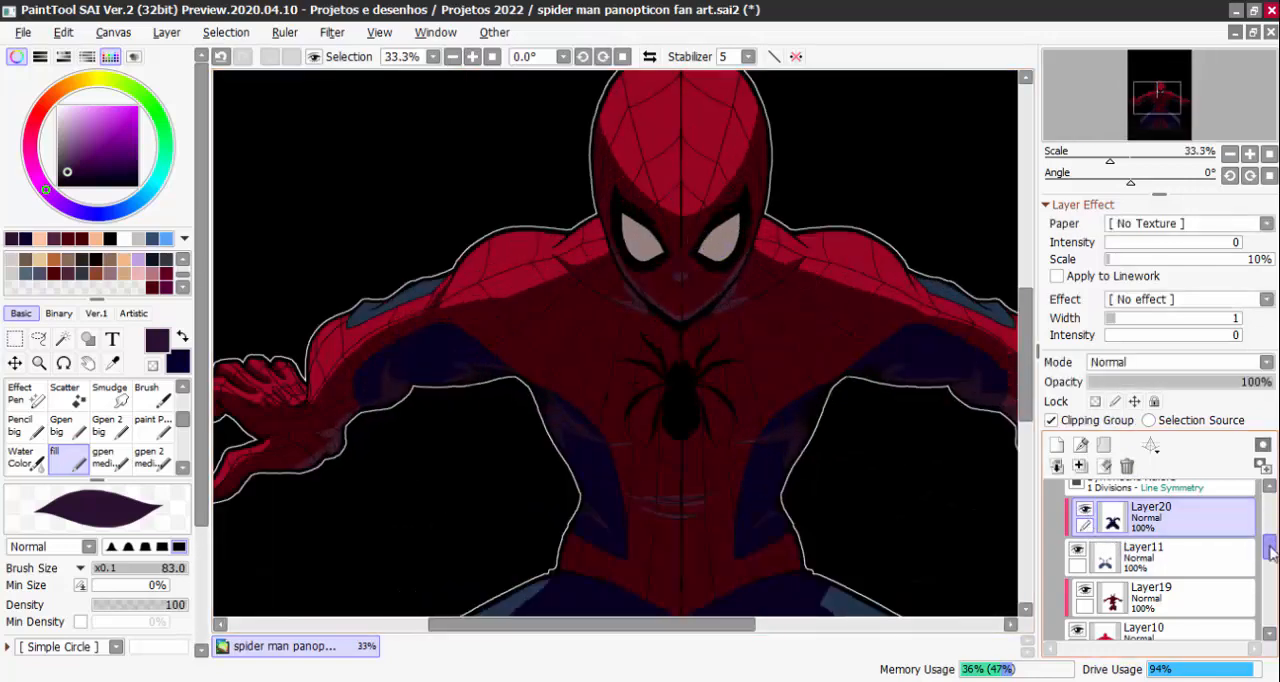
Add a new layer above Layer12 inside Folder1 and make it a clipping group
{"action": "left_click_drag", "start_coordinate": [1270, 552], "coordinate": [1270, 528]}
{"action": "left_click", "coordinate": [1095, 556]}
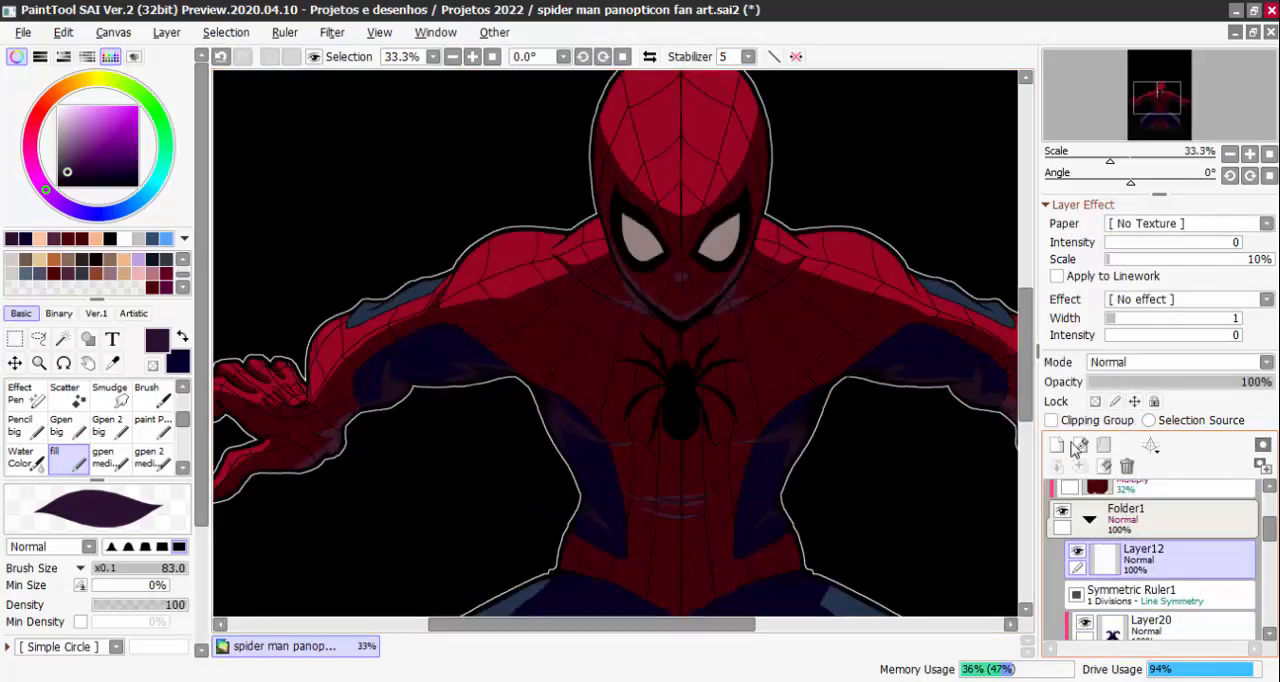
{"action": "left_click", "coordinate": [1073, 447]}
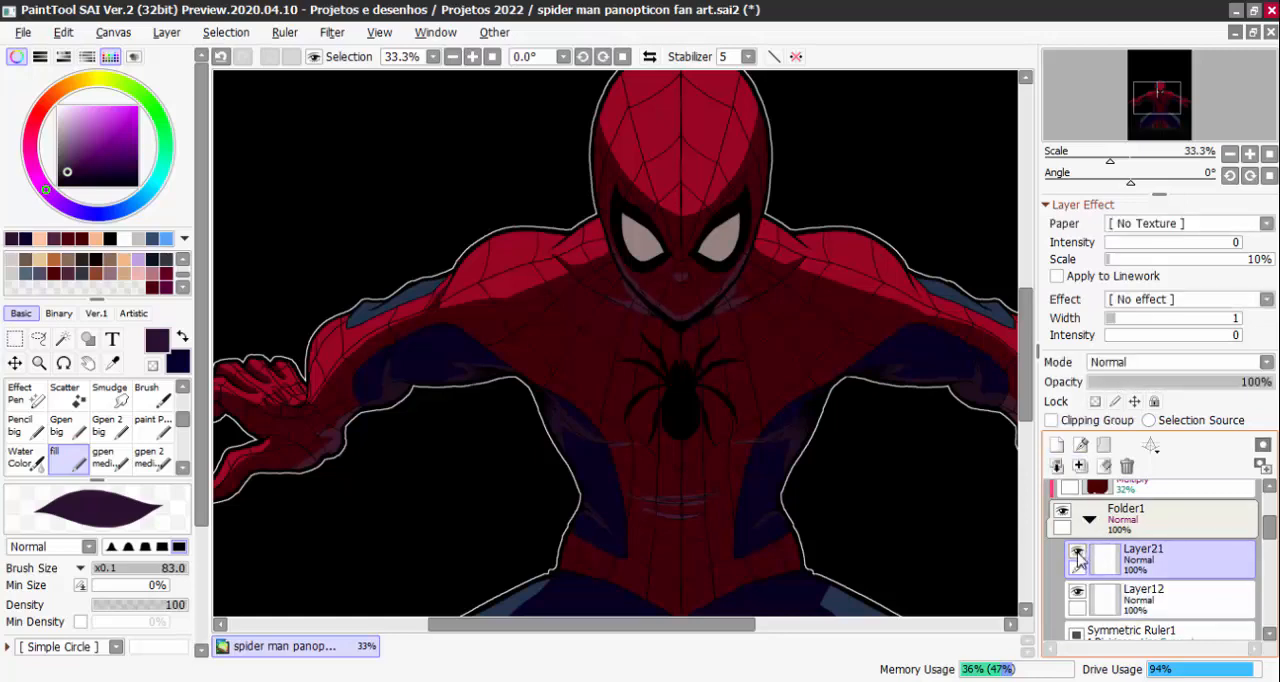
{"action": "left_click", "coordinate": [1052, 420]}
Mix a dark reddish brown based on the eye colour and paint mirrored jagged streaks across both eye lenses
{"action": "scroll", "coordinate": [700, 238], "scroll_direction": "up", "scroll_amount": 2}
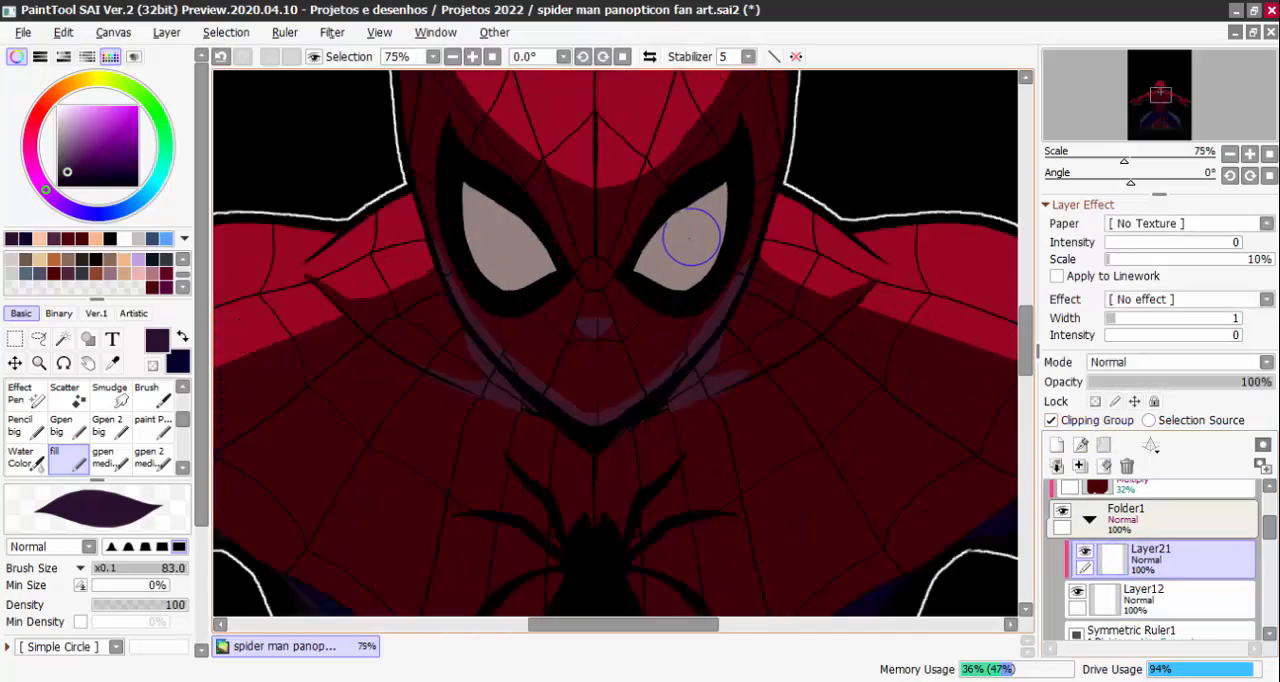
{"action": "right_click", "coordinate": [690, 237]}
{"action": "left_click_drag", "start_coordinate": [73, 148], "coordinate": [70, 165]}
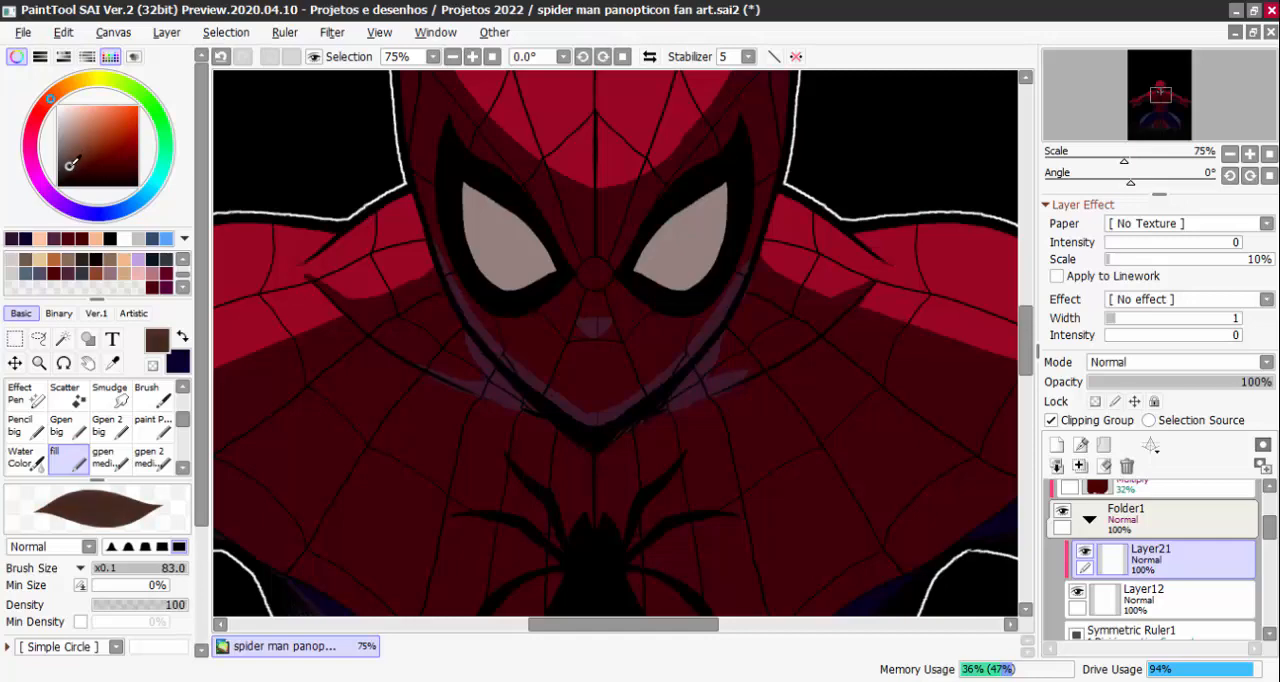
{"action": "left_click", "coordinate": [40, 116]}
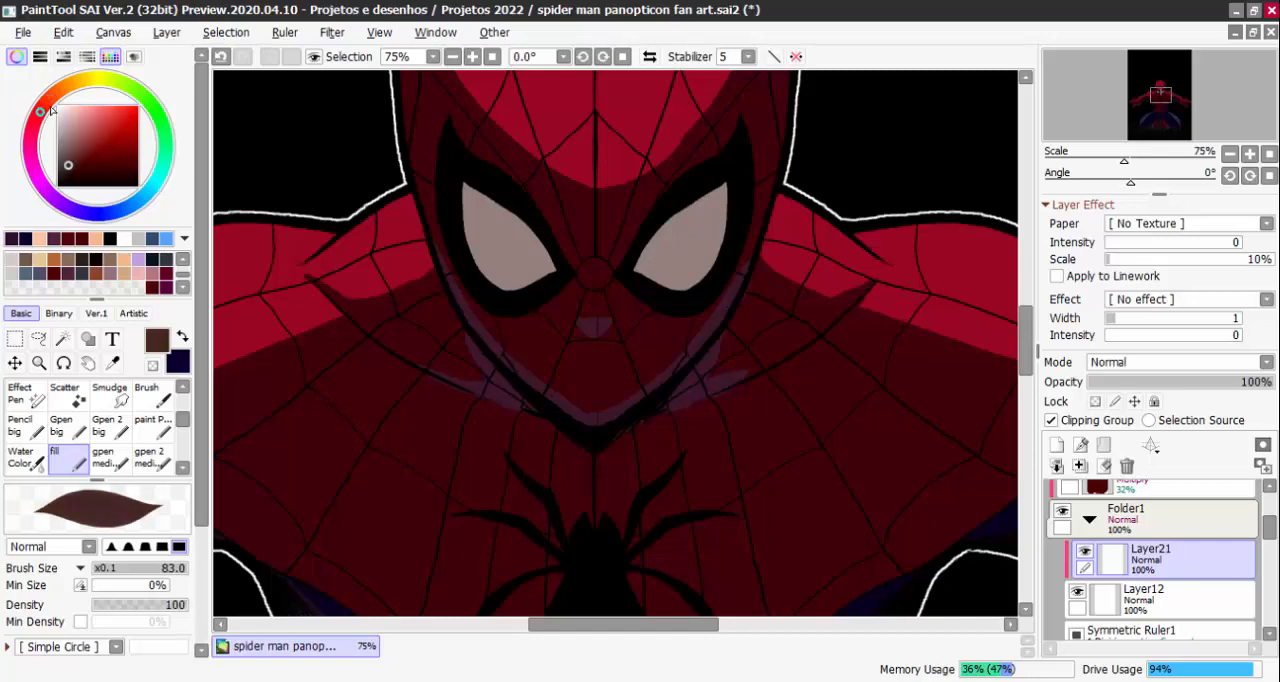
{"action": "scroll", "coordinate": [760, 280], "scroll_direction": "up", "scroll_amount": 1}
{"action": "mouse_move", "coordinate": [598, 292]}
{"action": "left_mouse_down"}
{"action": "mouse_move", "coordinate": [653, 206]}
{"action": "mouse_move", "coordinate": [601, 287]}
{"action": "mouse_move", "coordinate": [625, 257]}
{"action": "left_mouse_up"}
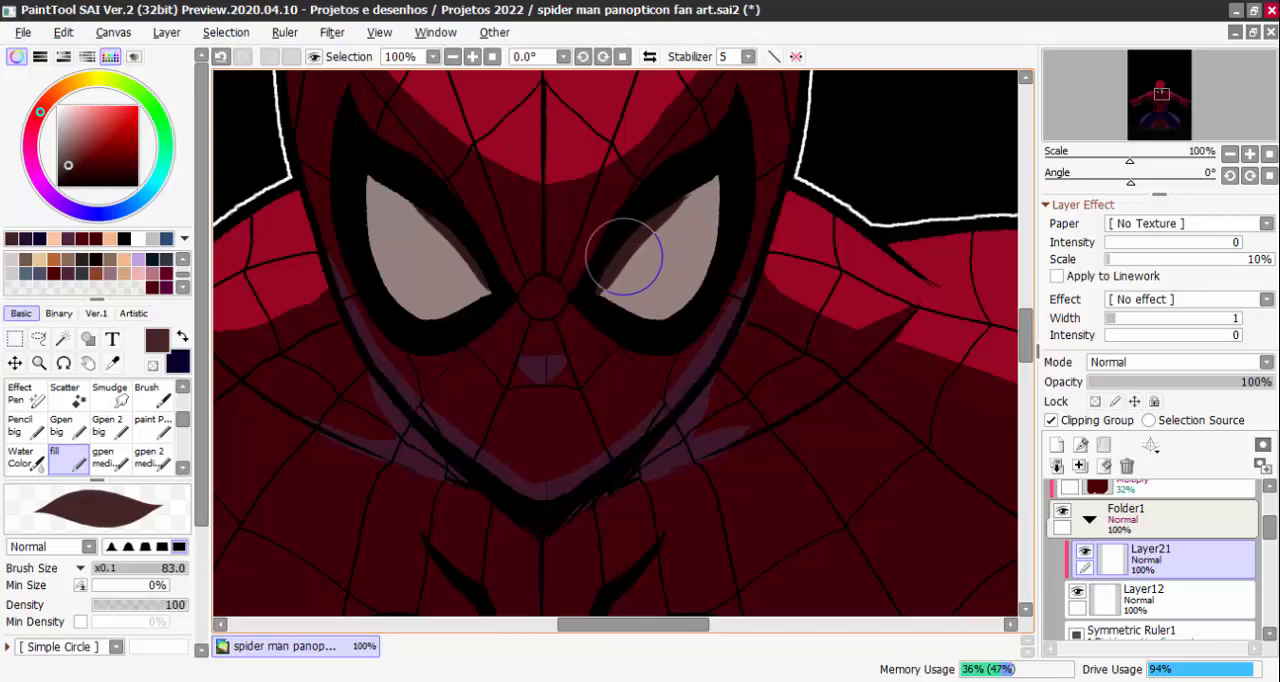
{"action": "mouse_move", "coordinate": [591, 297]}
{"action": "left_mouse_down"}
{"action": "mouse_move", "coordinate": [705, 176]}
{"action": "mouse_move", "coordinate": [640, 234]}
{"action": "mouse_move", "coordinate": [669, 303]}
{"action": "mouse_move", "coordinate": [657, 349]}
{"action": "mouse_move", "coordinate": [657, 264]}
{"action": "left_mouse_up"}
{"action": "left_click_drag", "start_coordinate": [695, 329], "coordinate": [678, 206]}
{"action": "scroll", "coordinate": [692, 135], "scroll_direction": "down", "scroll_amount": 5}
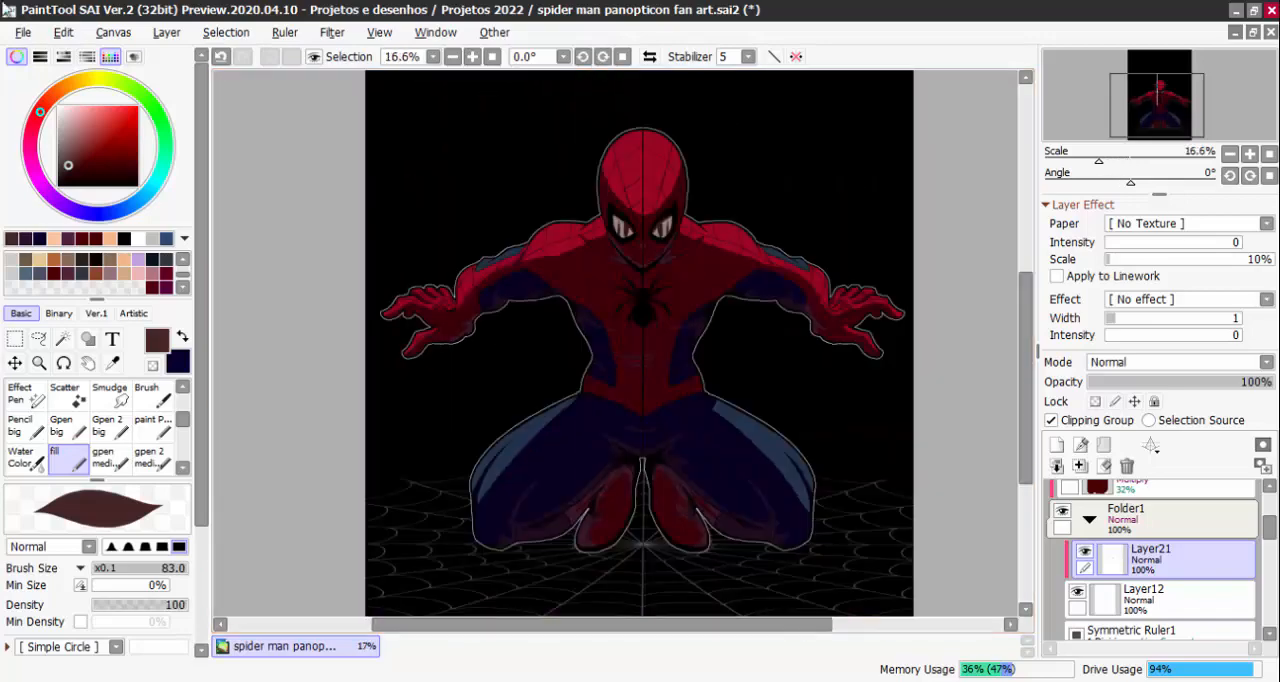
Examine the shaded eye lenses up close and against the whole figure
{"action": "scroll", "coordinate": [737, 257], "scroll_direction": "down", "scroll_amount": 1}
{"action": "scroll", "coordinate": [732, 265], "scroll_direction": "up", "scroll_amount": 5}
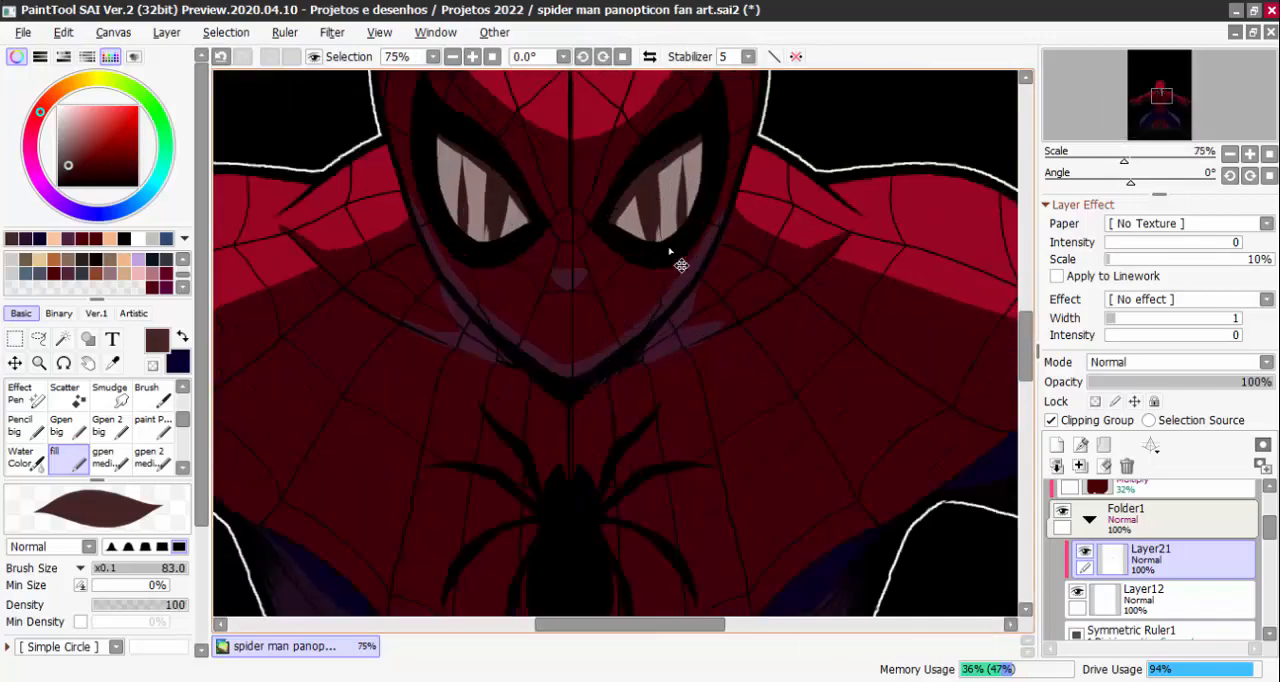
{"action": "scroll", "coordinate": [690, 258], "scroll_direction": "down", "scroll_amount": 4}
{"action": "scroll", "coordinate": [788, 243], "scroll_direction": "down", "scroll_amount": 1}
{"action": "scroll", "coordinate": [877, 371], "scroll_direction": "up", "scroll_amount": 1}
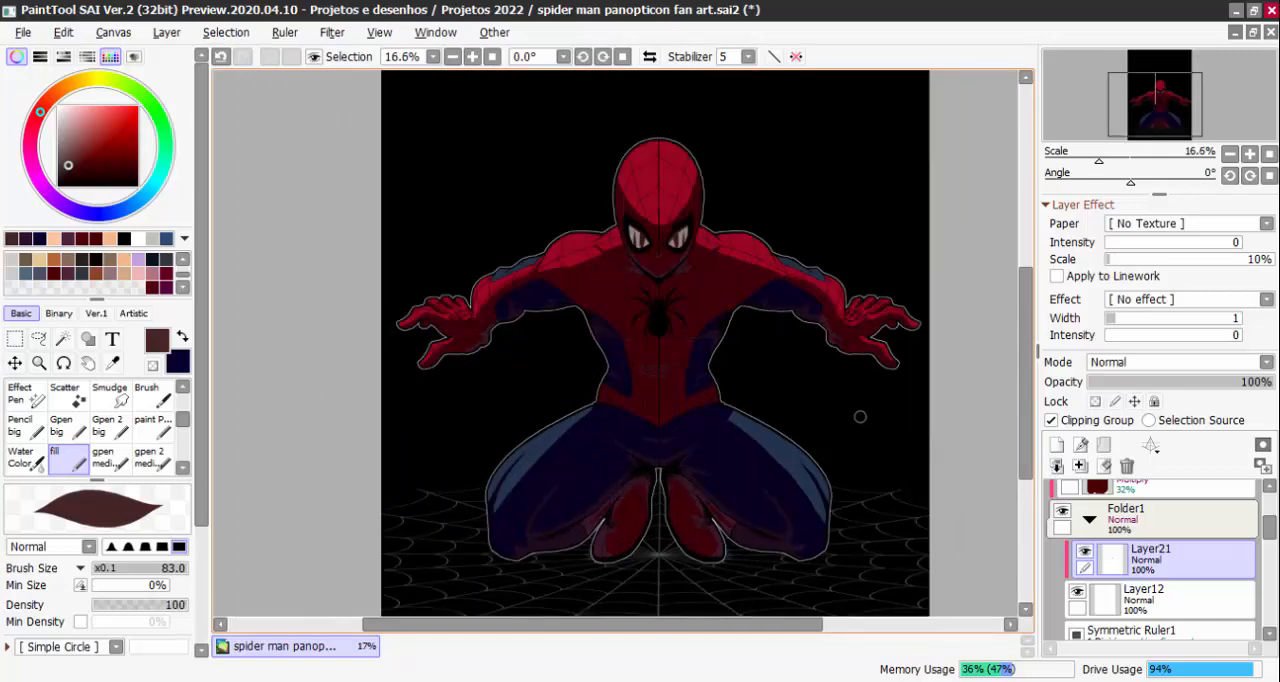
{"action": "scroll", "coordinate": [860, 416], "scroll_direction": "down", "scroll_amount": 2}
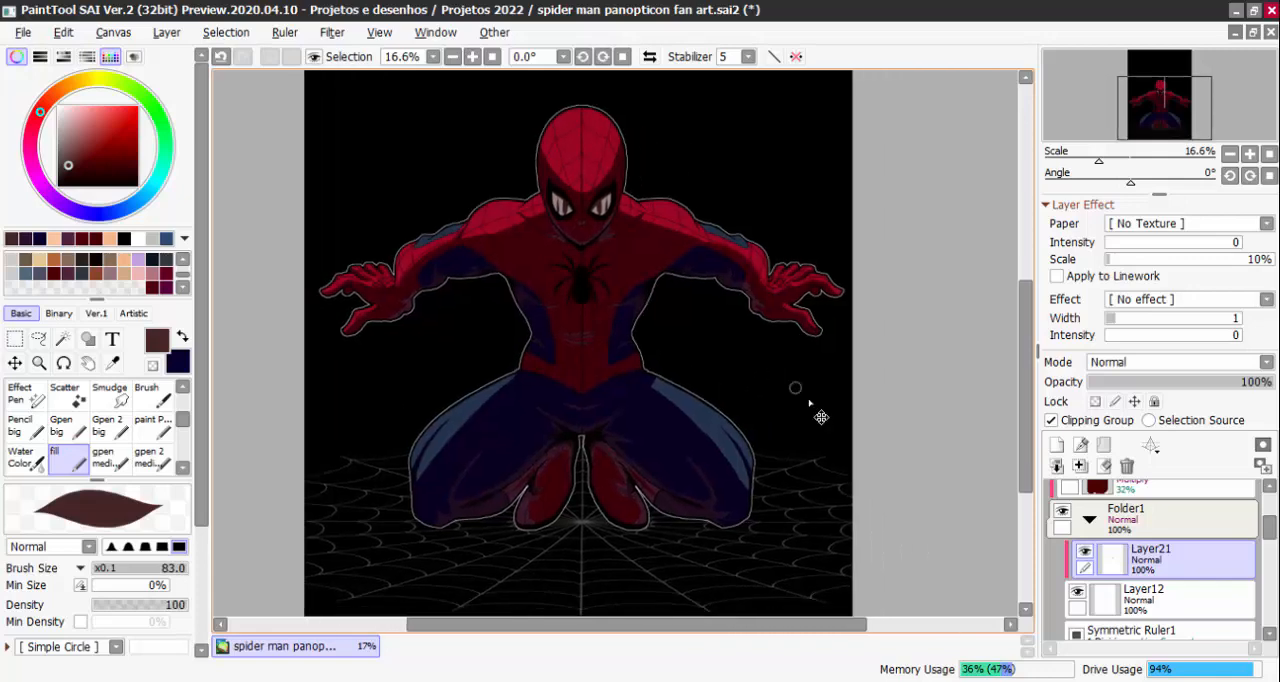
{"action": "scroll", "coordinate": [775, 374], "scroll_direction": "up", "scroll_amount": 2}
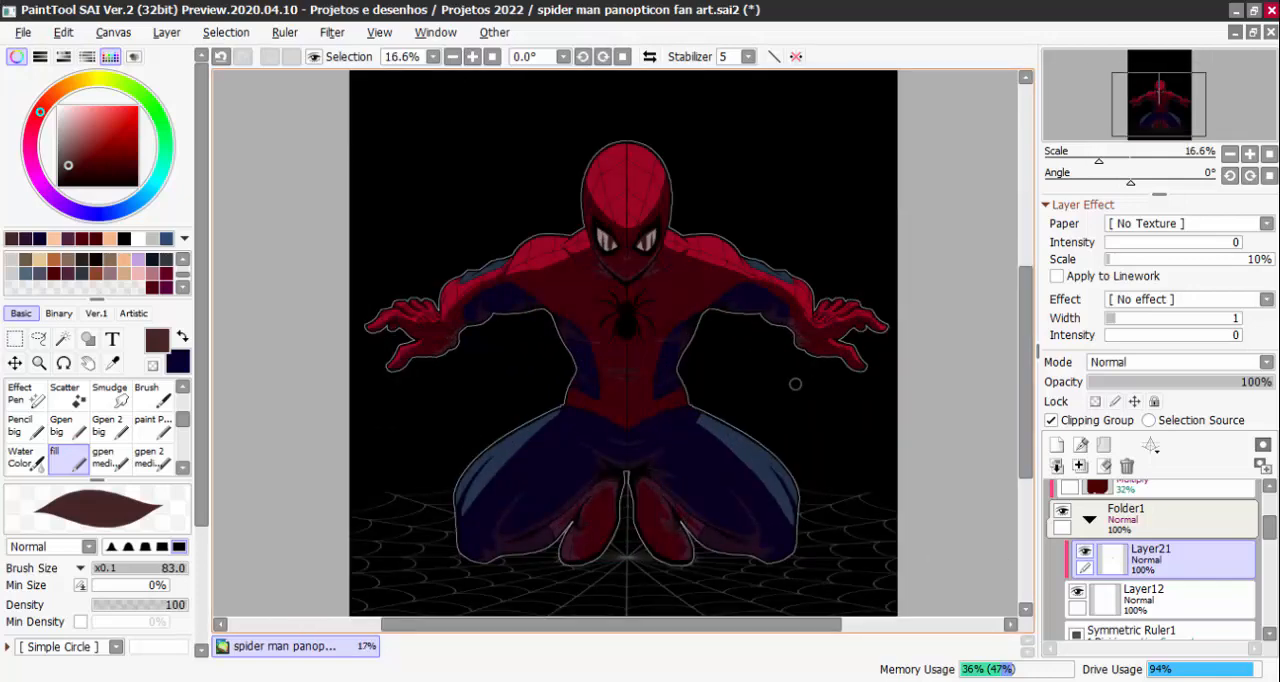
{"action": "scroll", "coordinate": [1150, 540], "scroll_direction": "up", "scroll_amount": 1}
Collapse Folder1, check the effect of the Multiply layer Layer16 above it, and set that layer's opacity to 46%
{"action": "left_click", "coordinate": [1089, 555]}
{"action": "left_click", "coordinate": [1062, 547]}
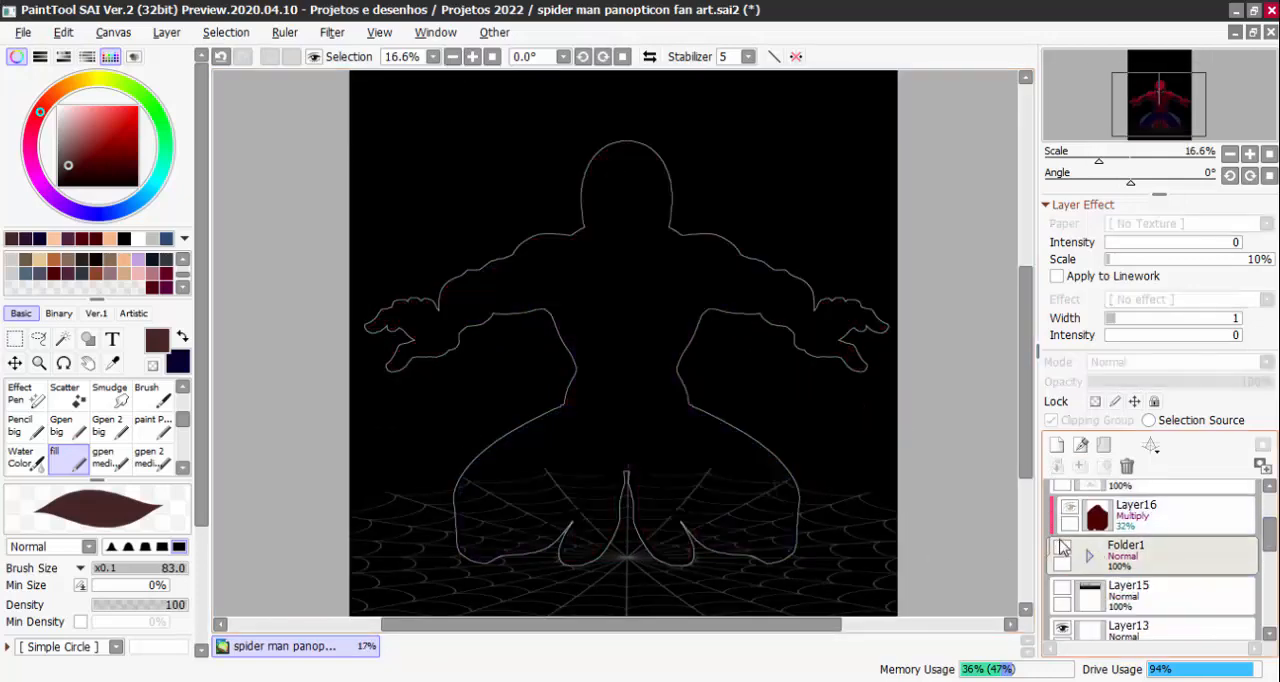
{"action": "left_click", "coordinate": [1060, 543]}
{"action": "left_click", "coordinate": [1072, 504]}
{"action": "left_click", "coordinate": [1073, 503]}
{"action": "left_click", "coordinate": [1073, 503]}
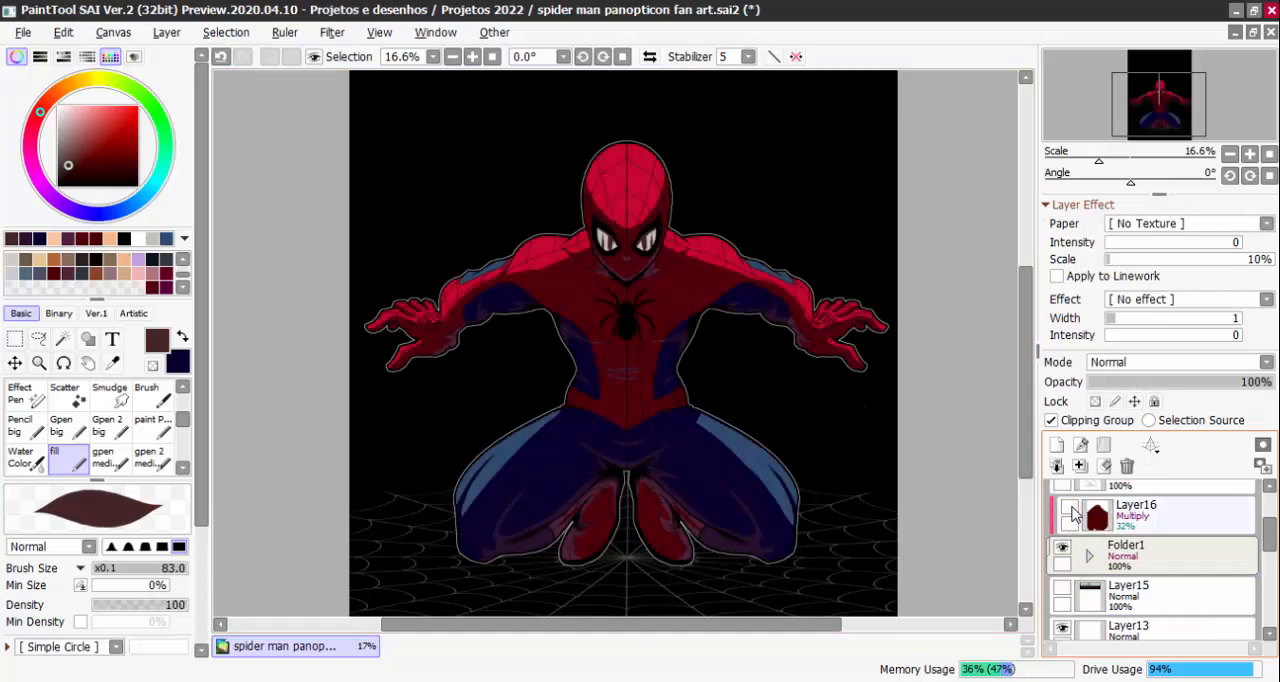
{"action": "left_click", "coordinate": [1072, 510]}
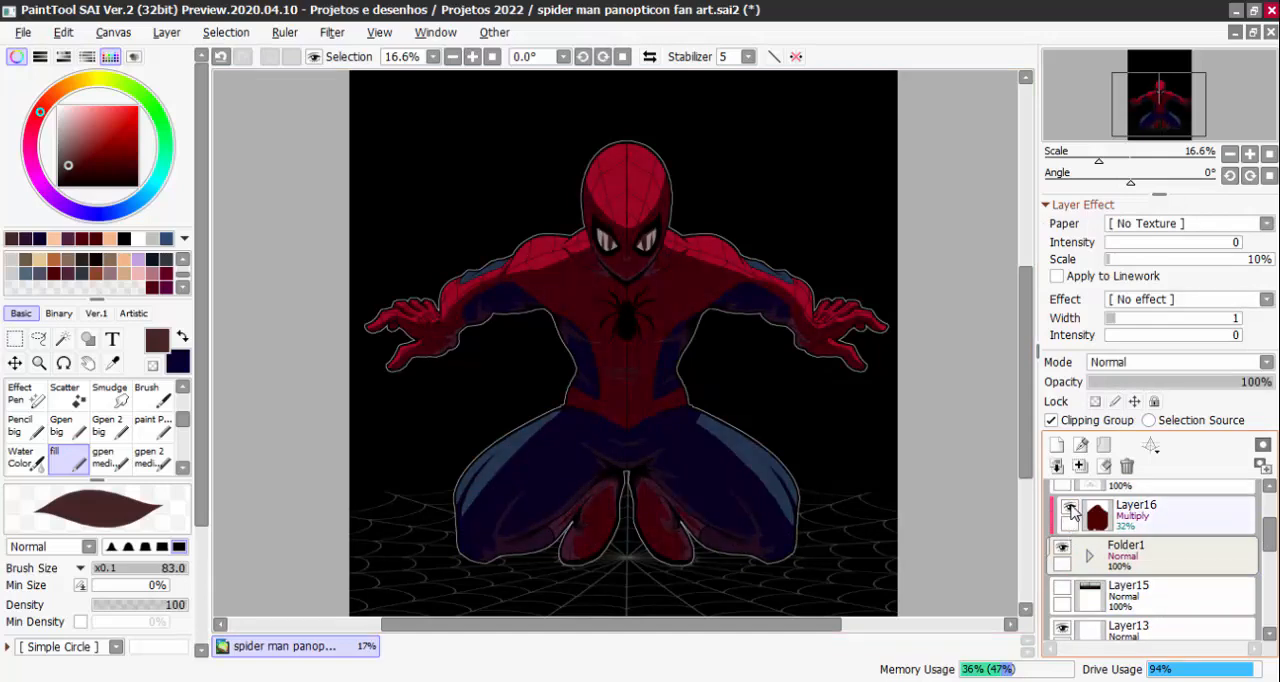
{"action": "left_click", "coordinate": [1135, 522]}
{"action": "left_click_drag", "start_coordinate": [1183, 397], "coordinate": [1172, 398]}
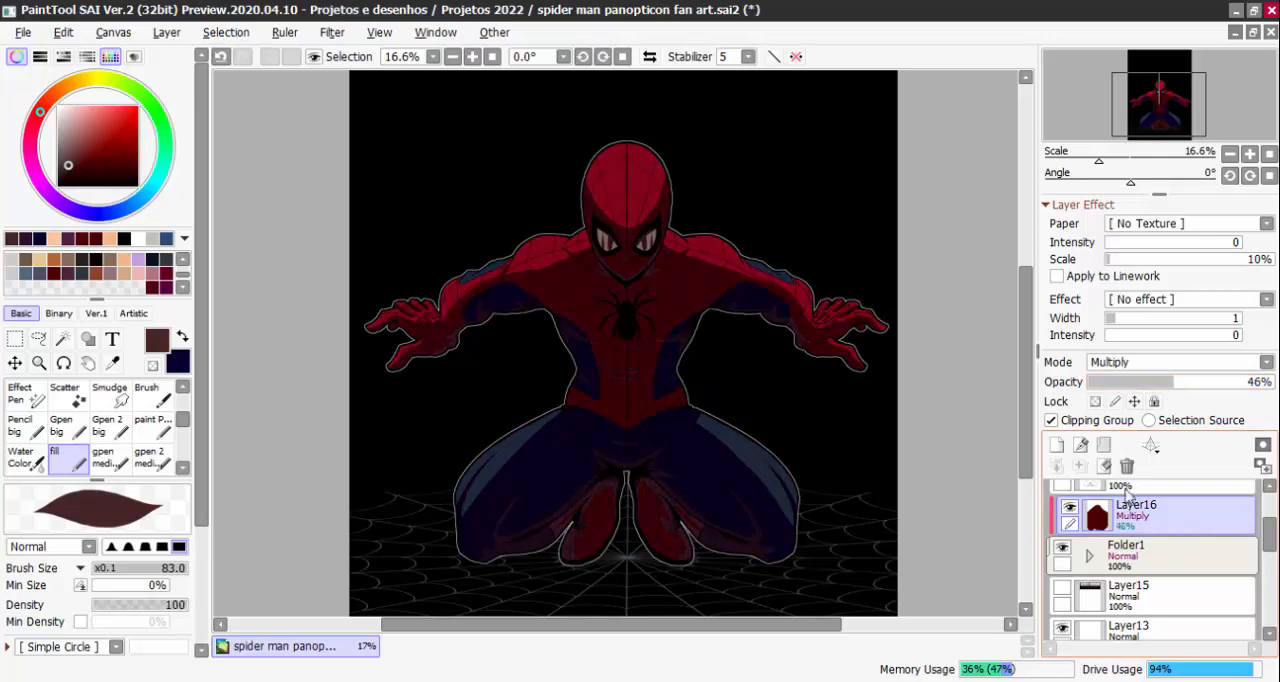
Add a new clipped layer above Layer16 and set its blending mode to Dodge
{"action": "left_click", "coordinate": [1056, 446]}
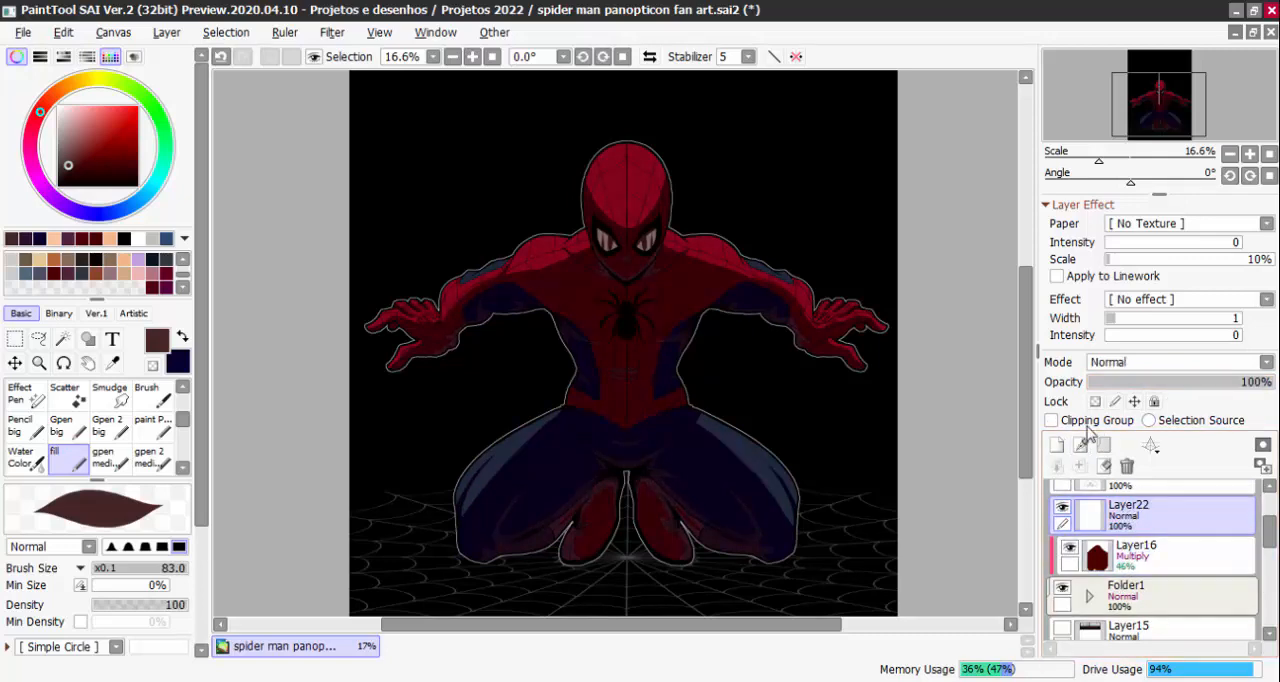
{"action": "scroll", "coordinate": [705, 342], "scroll_direction": "right", "scroll_amount": 1}
{"action": "left_click_drag", "start_coordinate": [702, 342], "coordinate": [731, 382]}
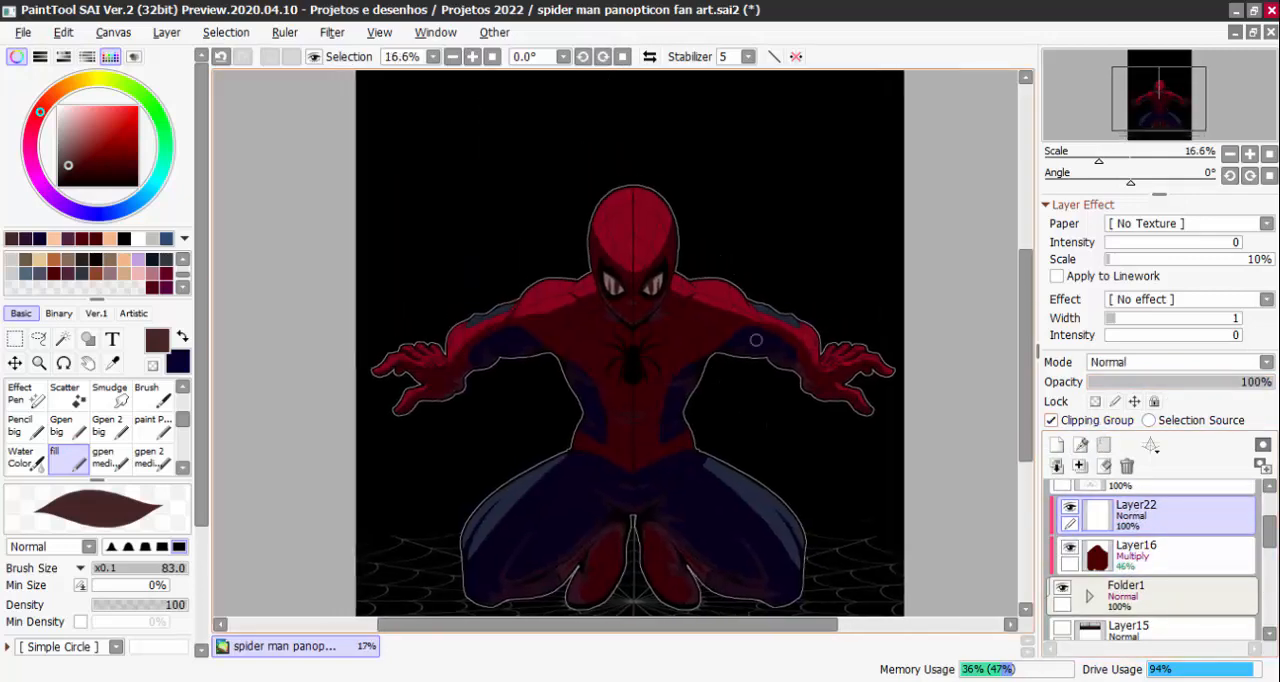
{"action": "left_click", "coordinate": [1140, 364]}
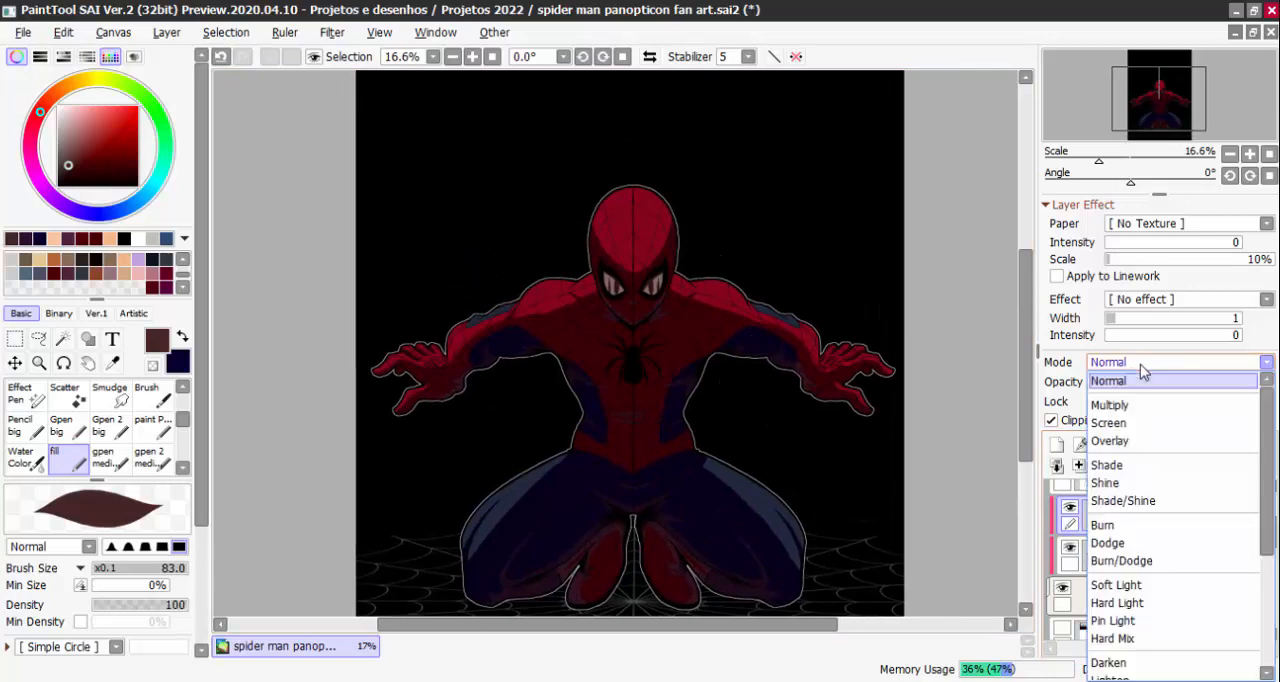
{"action": "left_click", "coordinate": [1138, 543]}
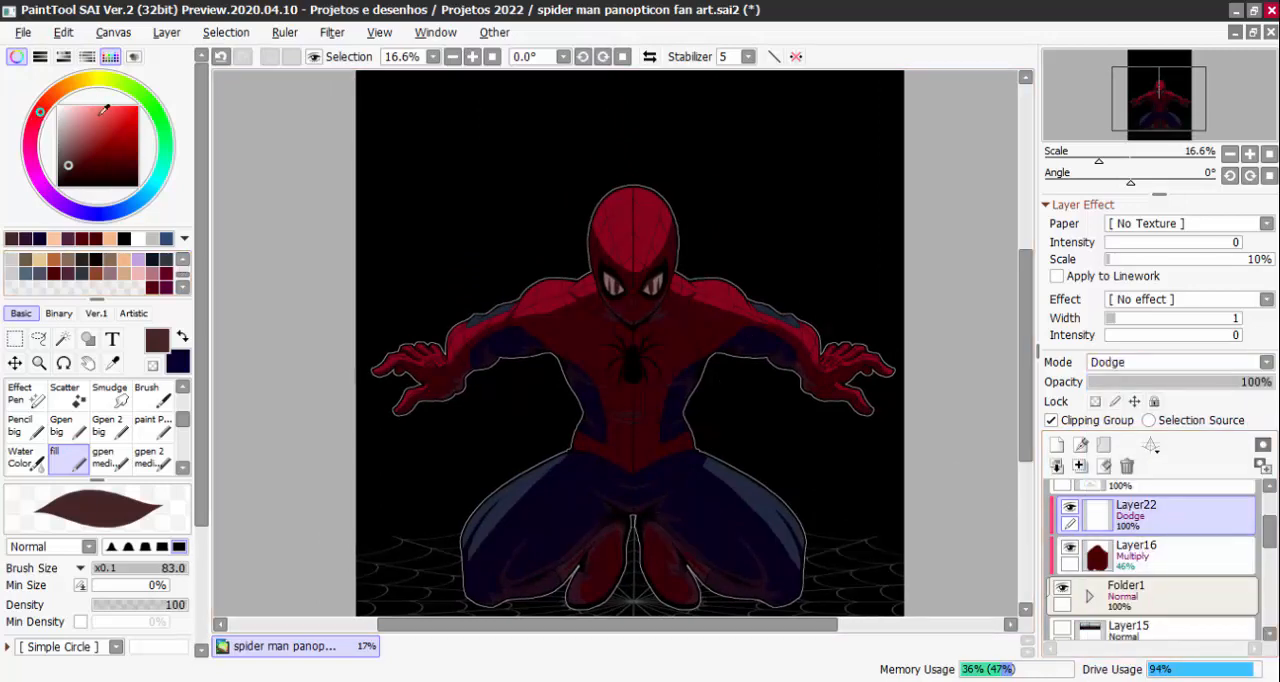
Airbrush a light pink glow on the Dodge layer over the top of the head, the shoulders and both arms
{"action": "left_click_drag", "start_coordinate": [102, 110], "coordinate": [84, 106]}
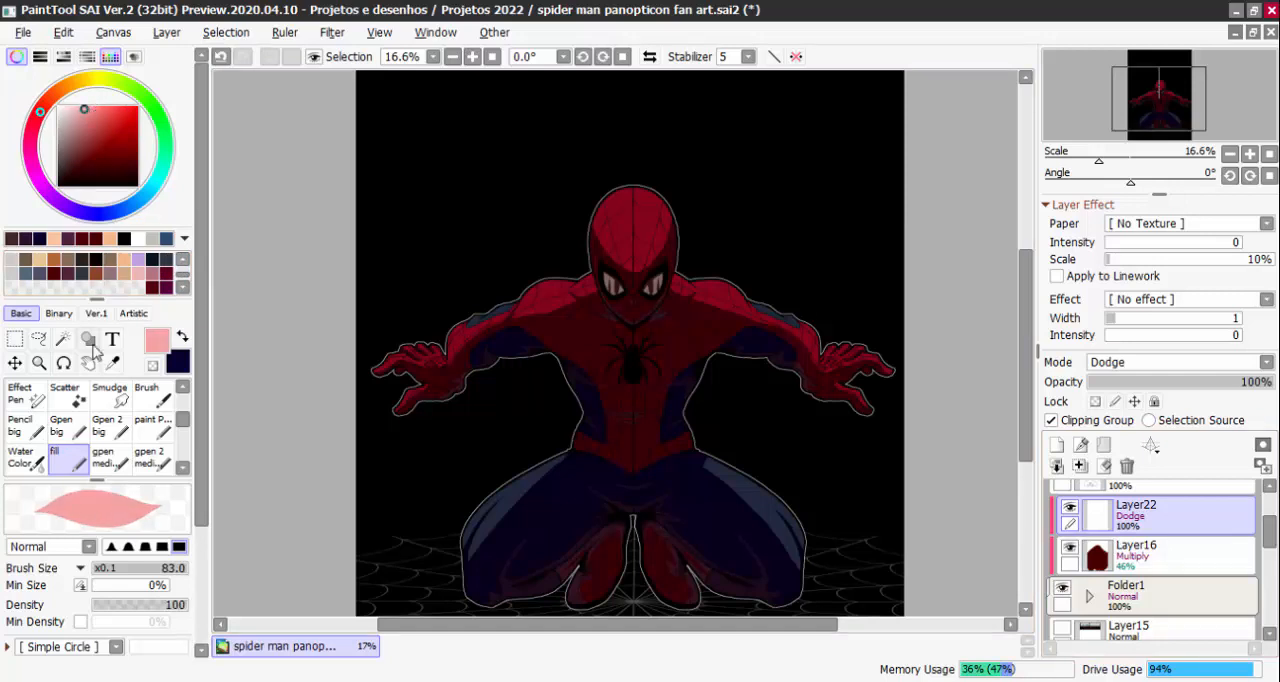
{"action": "scroll", "coordinate": [185, 428], "scroll_direction": "up", "scroll_amount": 5}
{"action": "left_click", "coordinate": [68, 395]}
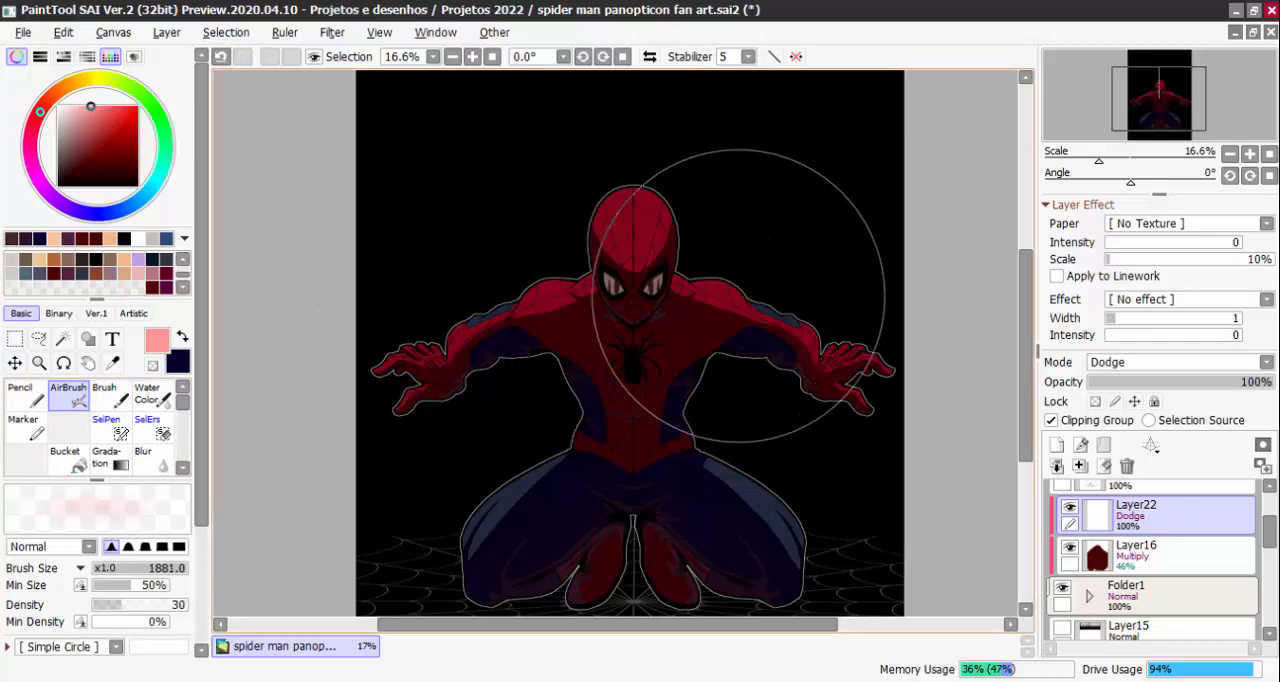
{"action": "left_click_drag", "start_coordinate": [738, 296], "coordinate": [694, 308]}
{"action": "mouse_move", "coordinate": [605, 183]}
{"action": "left_mouse_down"}
{"action": "mouse_move", "coordinate": [678, 200]}
{"action": "mouse_move", "coordinate": [643, 241]}
{"action": "left_mouse_up"}
{"action": "mouse_move", "coordinate": [676, 322]}
{"action": "left_mouse_down"}
{"action": "mouse_move", "coordinate": [656, 326]}
{"action": "mouse_move", "coordinate": [688, 322]}
{"action": "mouse_move", "coordinate": [616, 309]}
{"action": "left_mouse_up"}
{"action": "mouse_move", "coordinate": [538, 298]}
{"action": "left_mouse_down"}
{"action": "mouse_move", "coordinate": [477, 327]}
{"action": "mouse_move", "coordinate": [539, 318]}
{"action": "mouse_move", "coordinate": [503, 310]}
{"action": "left_mouse_up"}
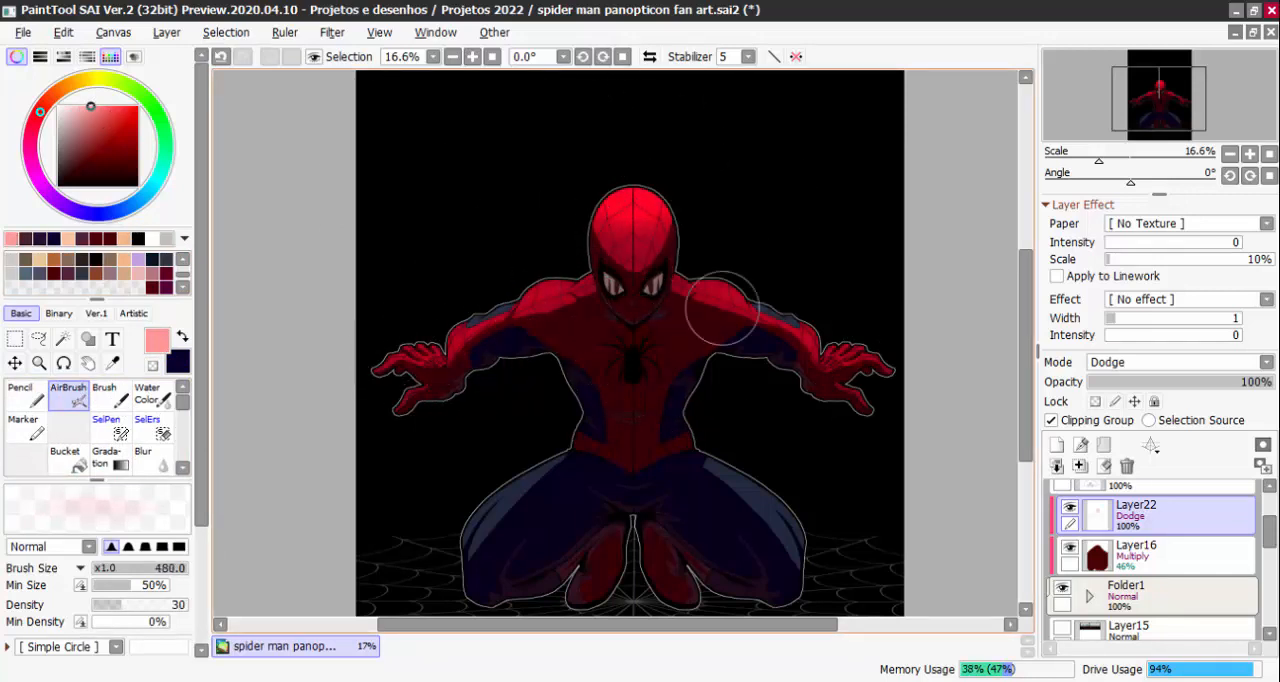
{"action": "left_click_drag", "start_coordinate": [728, 378], "coordinate": [760, 378]}
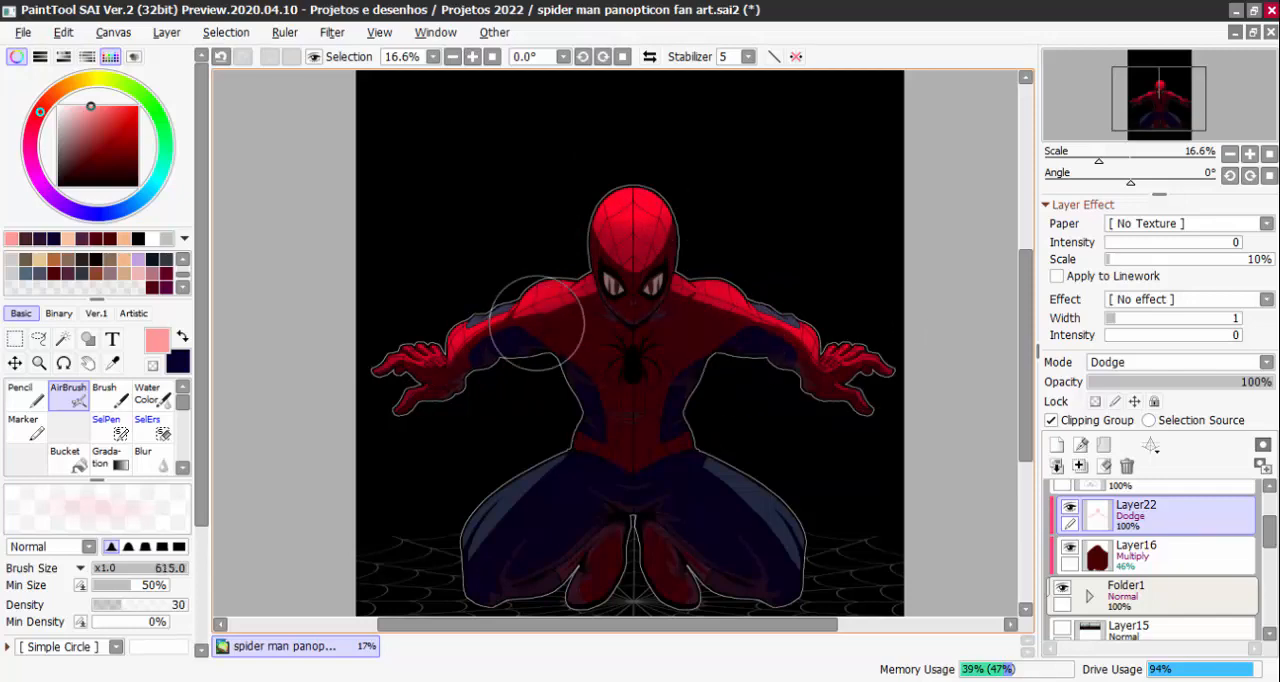
Brighten the small lit areas between the neck and the shoulders with a small airbrush
{"action": "scroll", "coordinate": [457, 400], "scroll_direction": "up", "scroll_amount": 2}
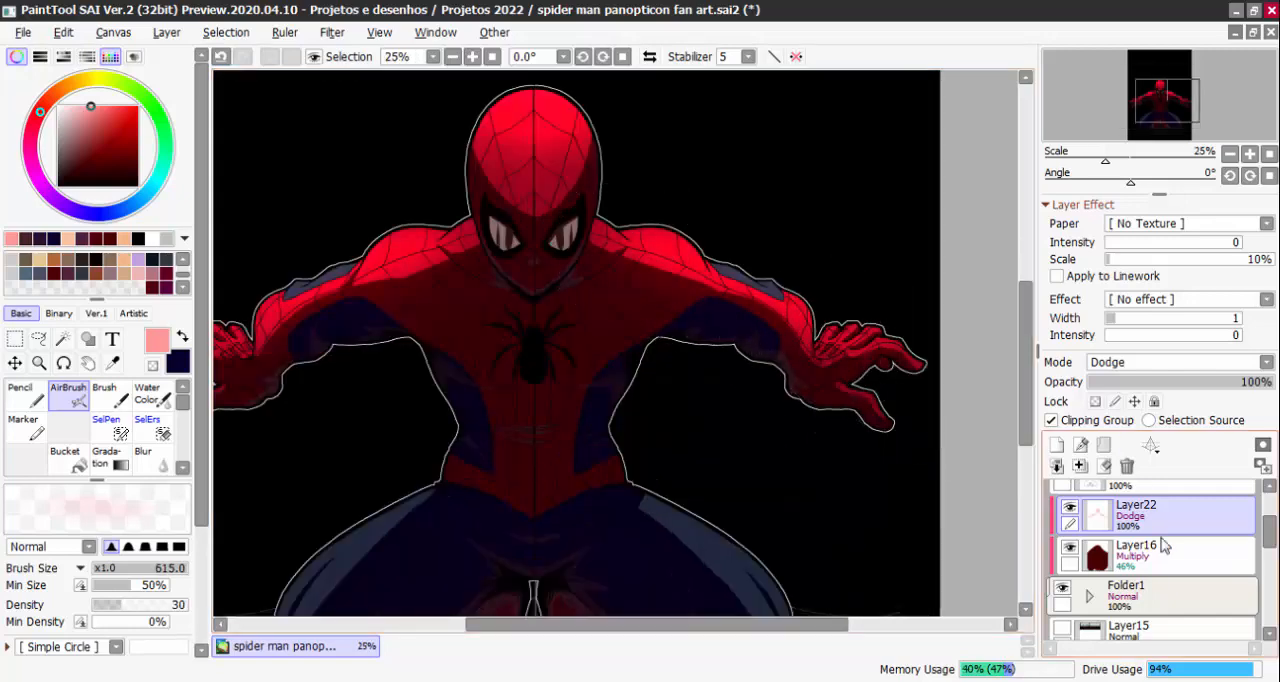
{"action": "scroll", "coordinate": [408, 240], "scroll_direction": "up", "scroll_amount": 1}
{"action": "scroll", "coordinate": [408, 240], "scroll_direction": "up", "scroll_amount": 3}
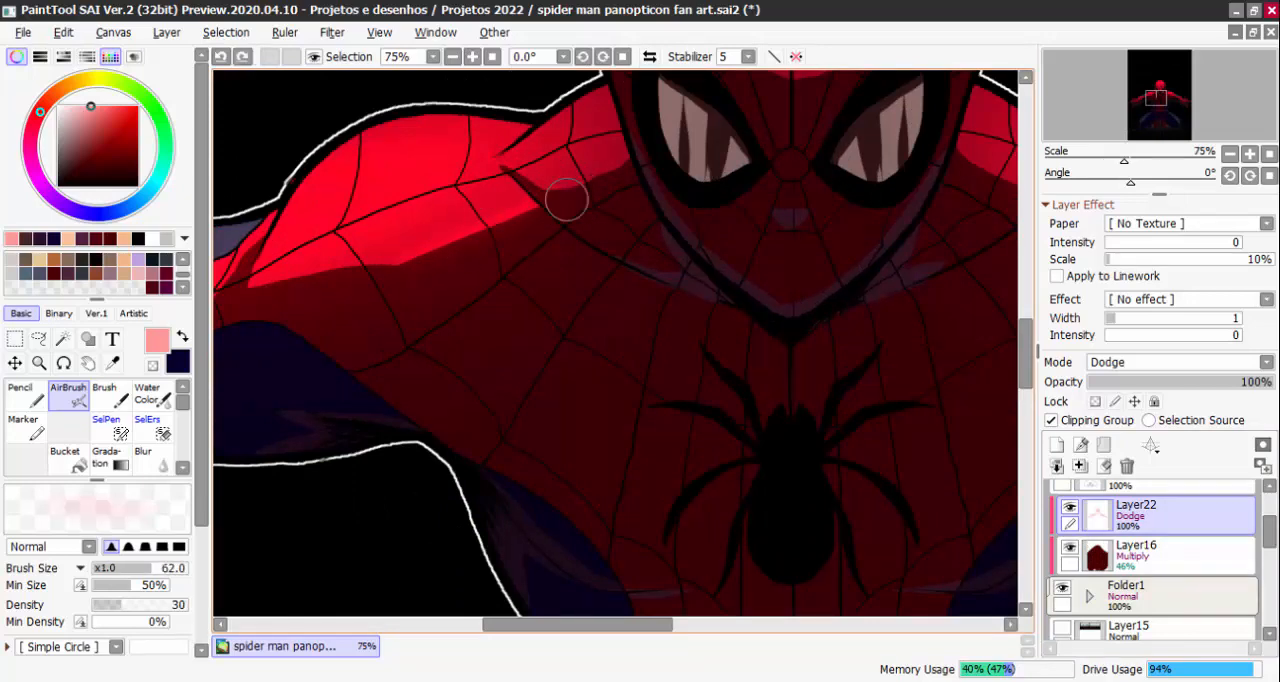
{"action": "left_click_drag", "start_coordinate": [566, 200], "coordinate": [590, 200]}
{"action": "scroll", "coordinate": [357, 266], "scroll_direction": "down", "scroll_amount": 2}
Reselect the Dodge layer Layer22 and airbrush light pink highlights along the outer thighs with brush size 402
{"action": "left_click", "coordinate": [1140, 570]}
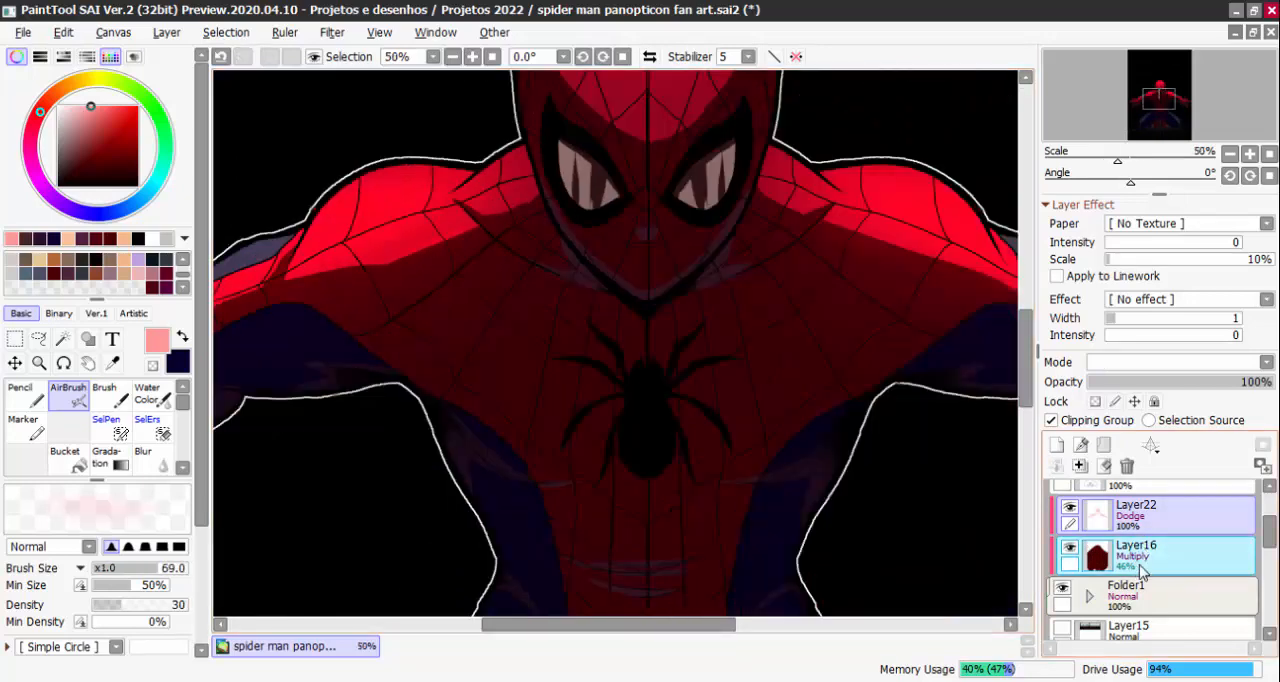
{"action": "key", "text": "Page_Down"}
{"action": "left_click", "coordinate": [1069, 547]}
{"action": "left_click", "coordinate": [1069, 547]}
{"action": "key", "text": "Page_Down"}
{"action": "key", "text": "Page_Down"}
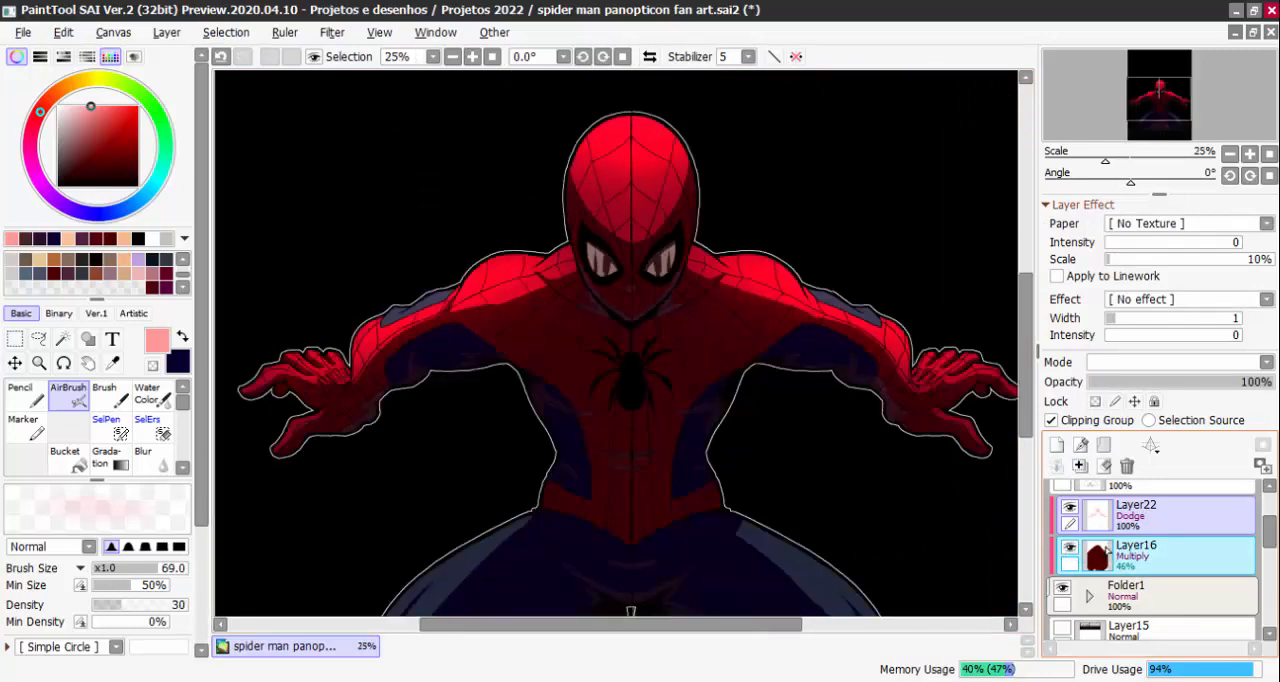
{"action": "left_click", "coordinate": [1120, 525]}
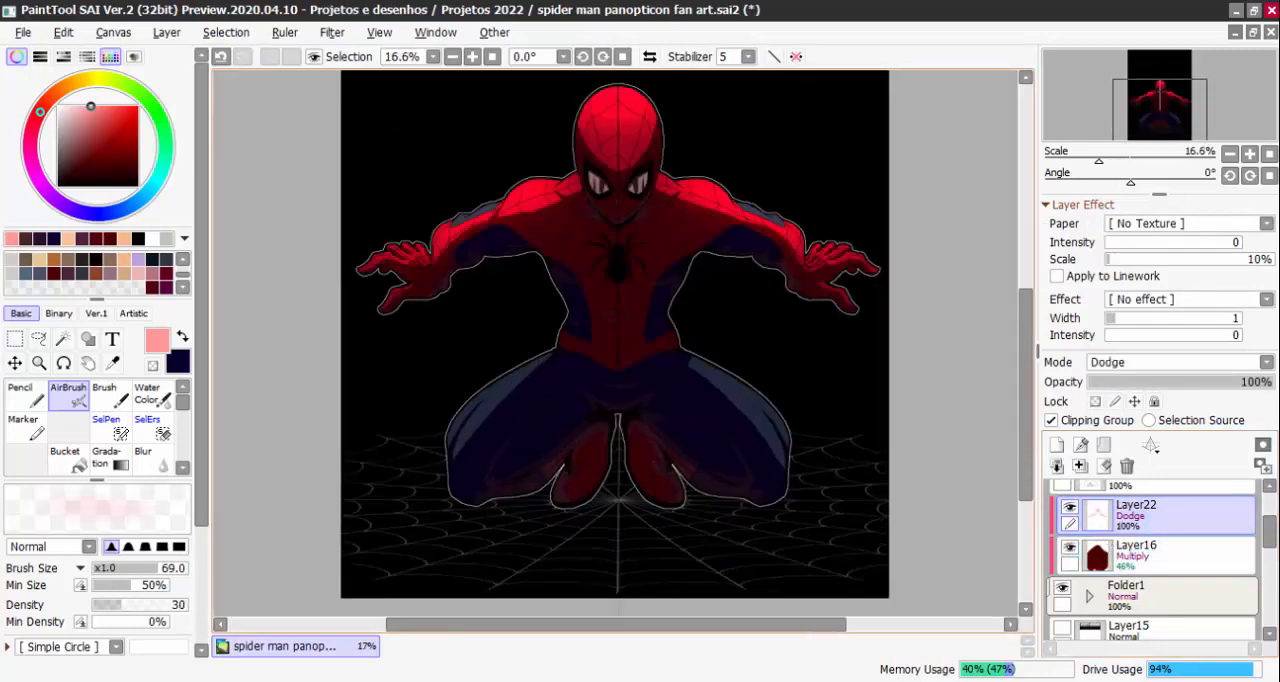
{"action": "key", "text": "Page_Up"}
{"action": "mouse_move", "coordinate": [728, 426]}
{"action": "left_mouse_down"}
{"action": "mouse_move", "coordinate": [800, 426]}
{"action": "mouse_move", "coordinate": [803, 457]}
{"action": "mouse_move", "coordinate": [815, 457]}
{"action": "left_mouse_up"}
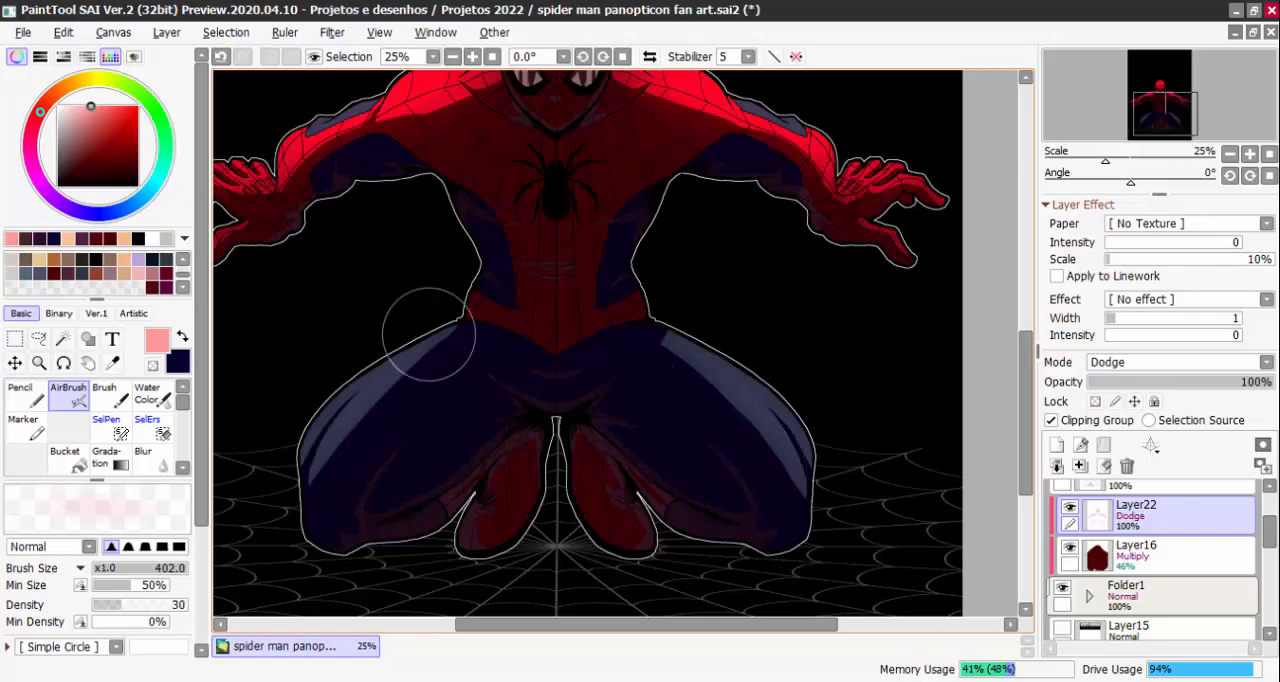
{"action": "left_click_drag", "start_coordinate": [420, 349], "coordinate": [369, 375]}
Expand Folder1 and delete Symmetric Ruler1 from it
{"action": "key", "text": "Page_Down"}
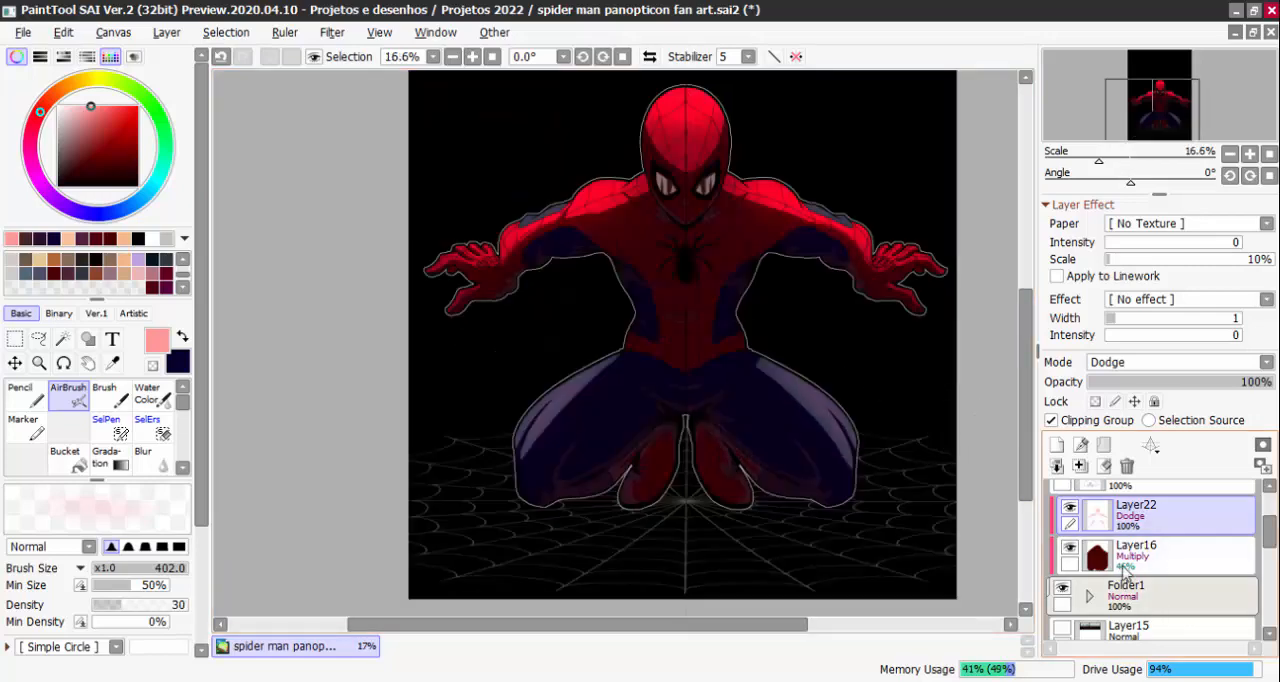
{"action": "left_click_drag", "start_coordinate": [1267, 534], "coordinate": [1250, 557]}
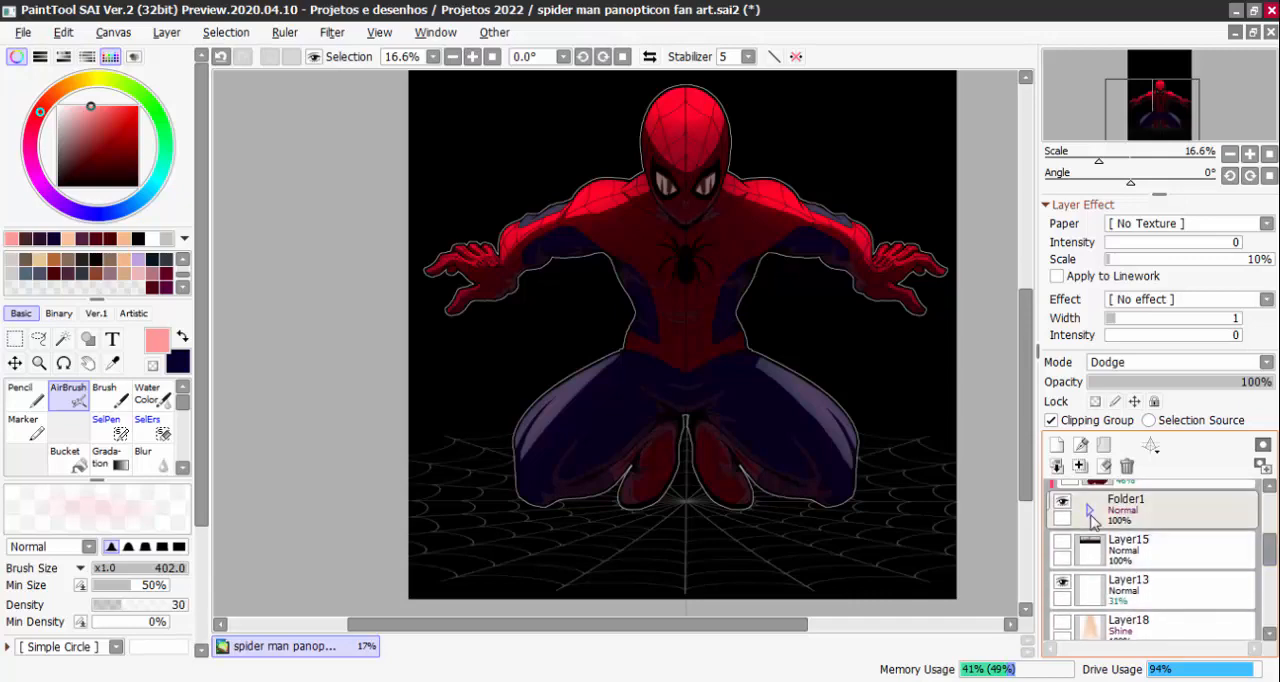
{"action": "left_click", "coordinate": [1089, 512]}
{"action": "left_click", "coordinate": [1078, 627]}
{"action": "left_click", "coordinate": [1205, 626]}
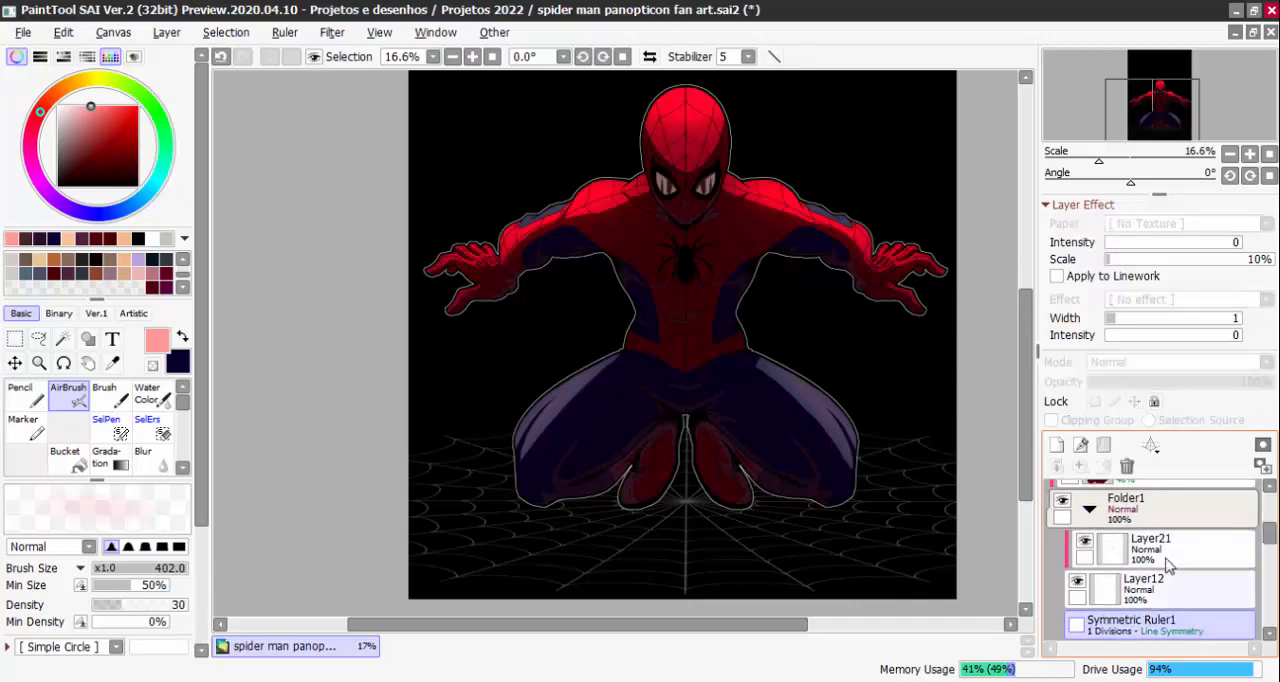
{"action": "left_click", "coordinate": [1127, 466]}
Collapse Folder1 and make the Dodge layer Layer22 active
{"action": "left_click_drag", "start_coordinate": [1268, 545], "coordinate": [1264, 531]}
{"action": "left_click", "coordinate": [1089, 590]}
{"action": "left_click", "coordinate": [1160, 530]}
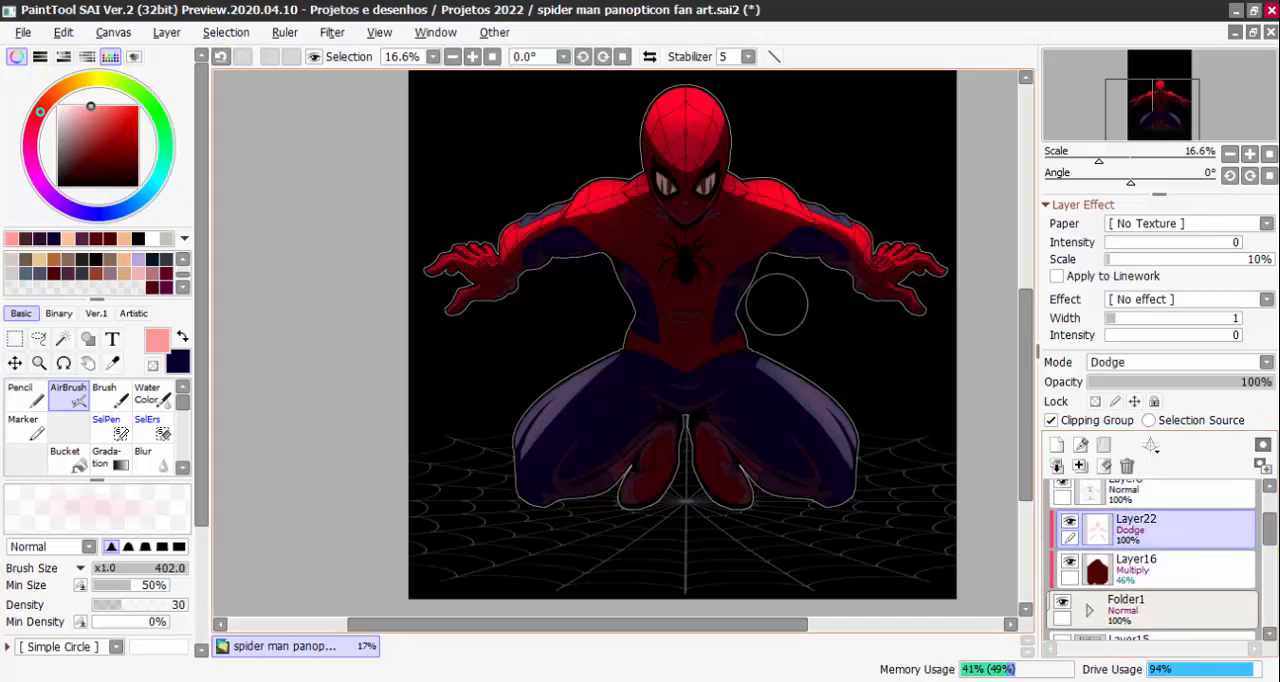
Inspect the figure and compare it with the Dodge layer Layer22 hidden and shown
{"action": "scroll", "coordinate": [775, 335], "scroll_direction": "up", "scroll_amount": 1}
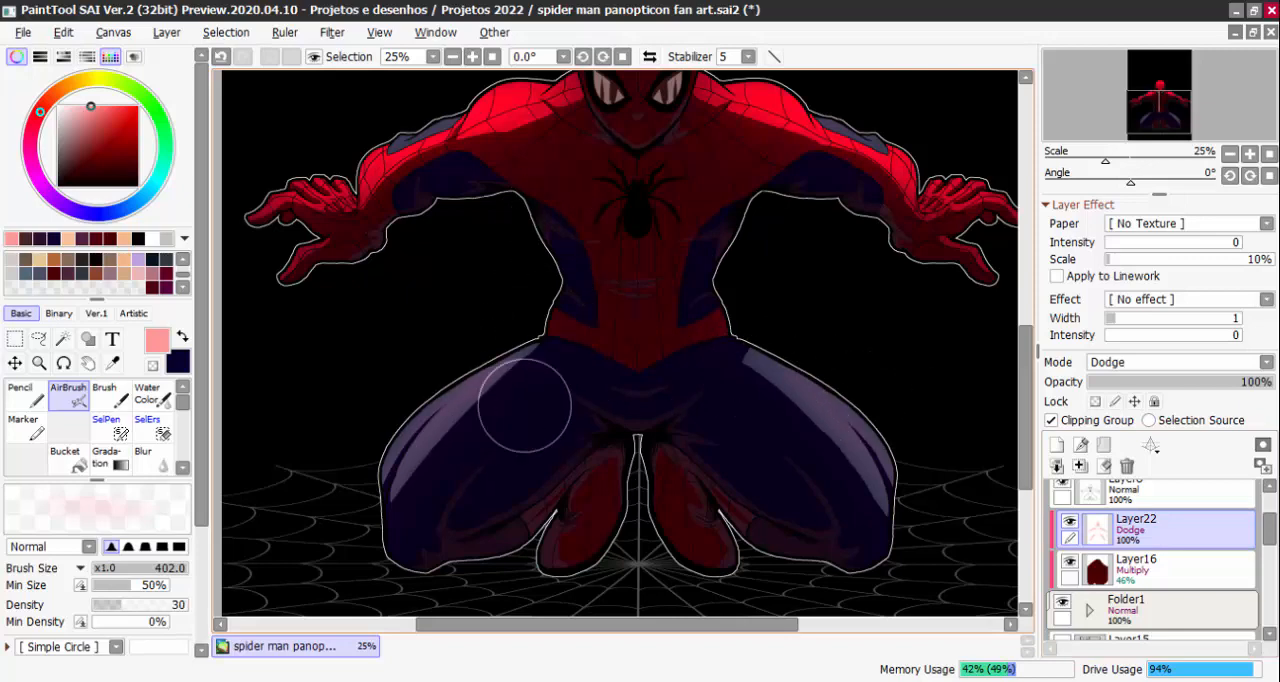
{"action": "left_click_drag", "start_coordinate": [524, 406], "coordinate": [552, 482]}
{"action": "mouse_move", "coordinate": [727, 342]}
{"action": "left_mouse_down"}
{"action": "mouse_move", "coordinate": [743, 380]}
{"action": "mouse_move", "coordinate": [715, 481]}
{"action": "left_mouse_up"}
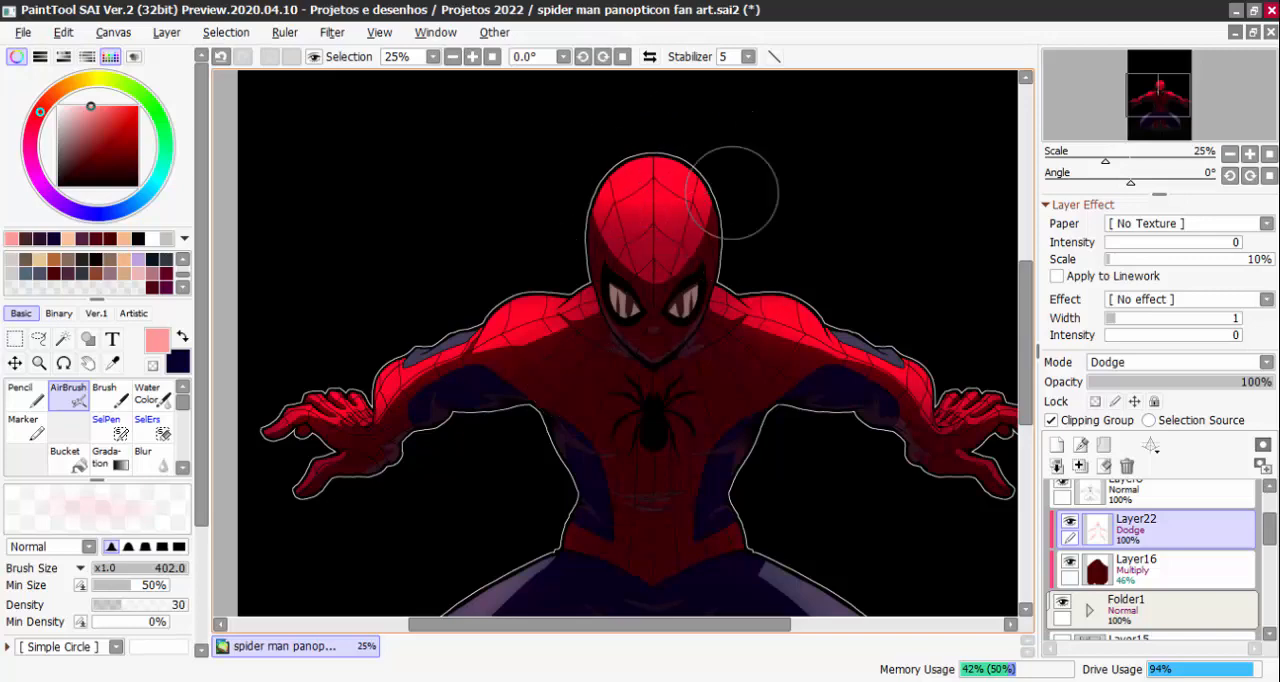
{"action": "scroll", "coordinate": [668, 275], "scroll_direction": "down", "scroll_amount": 4}
{"action": "scroll", "coordinate": [668, 275], "scroll_direction": "up", "scroll_amount": 2}
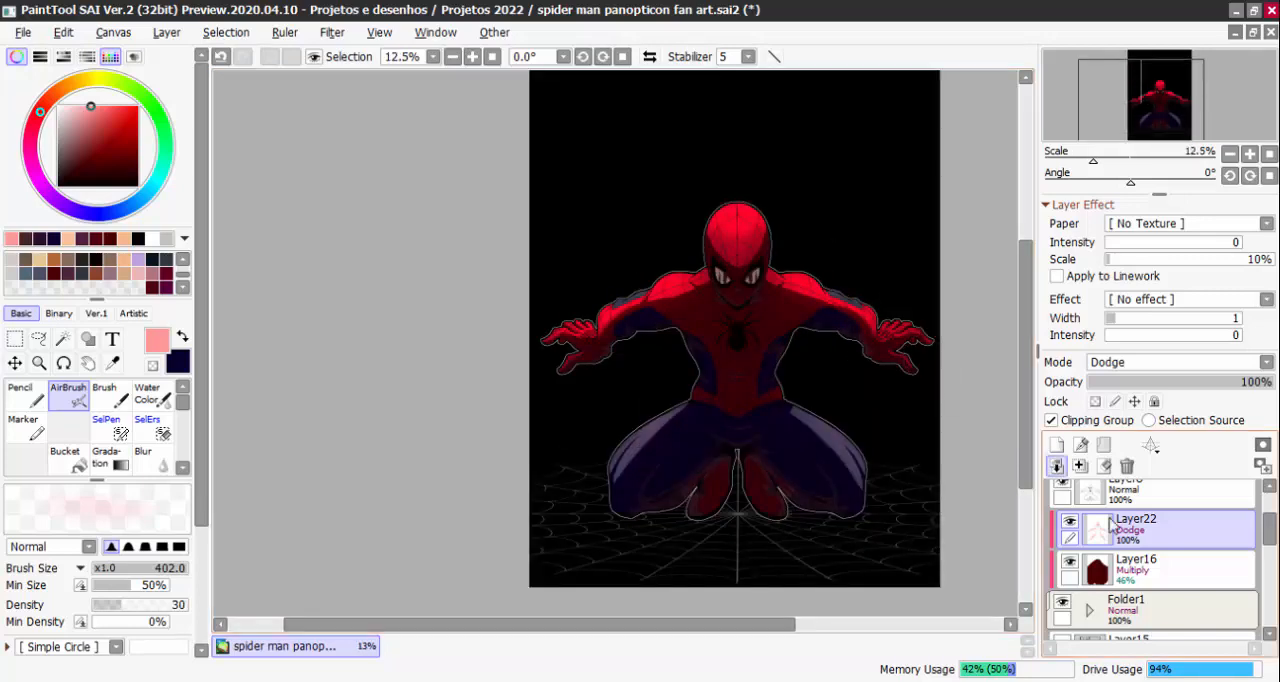
{"action": "left_click", "coordinate": [1070, 523]}
{"action": "left_click", "coordinate": [1070, 523]}
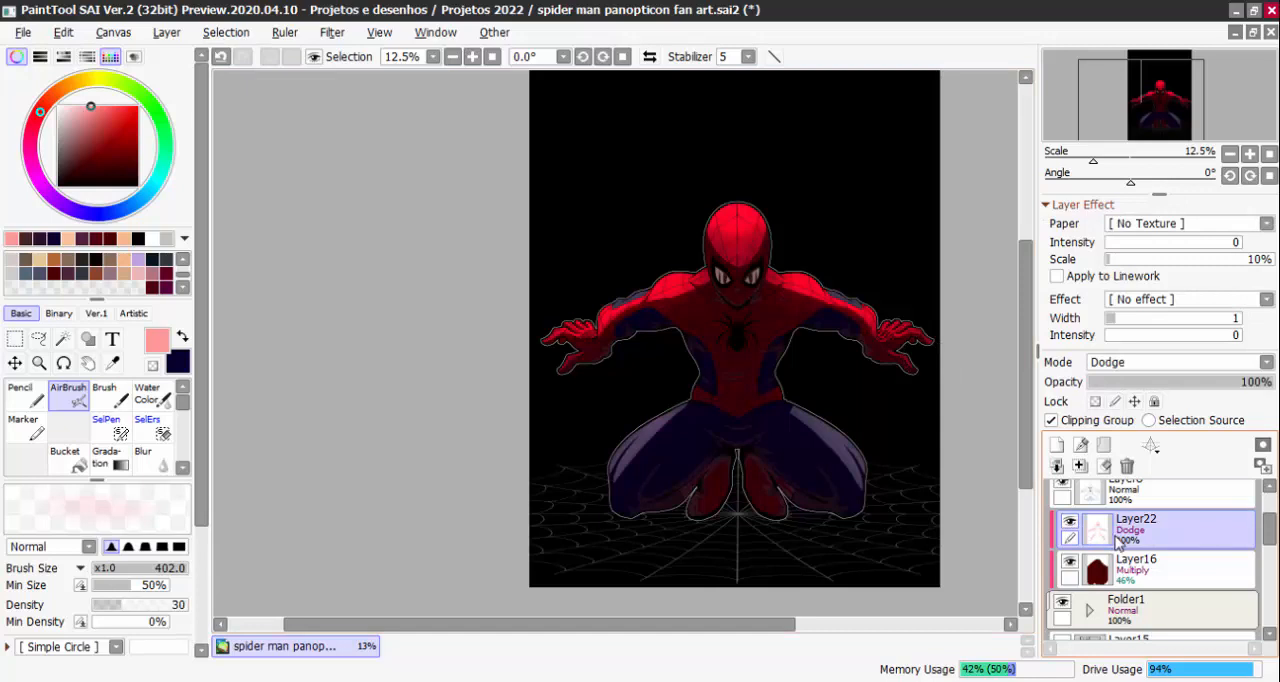
Swap the primary and secondary colours and change the primary colour to a medium blue
{"action": "left_click", "coordinate": [182, 337]}
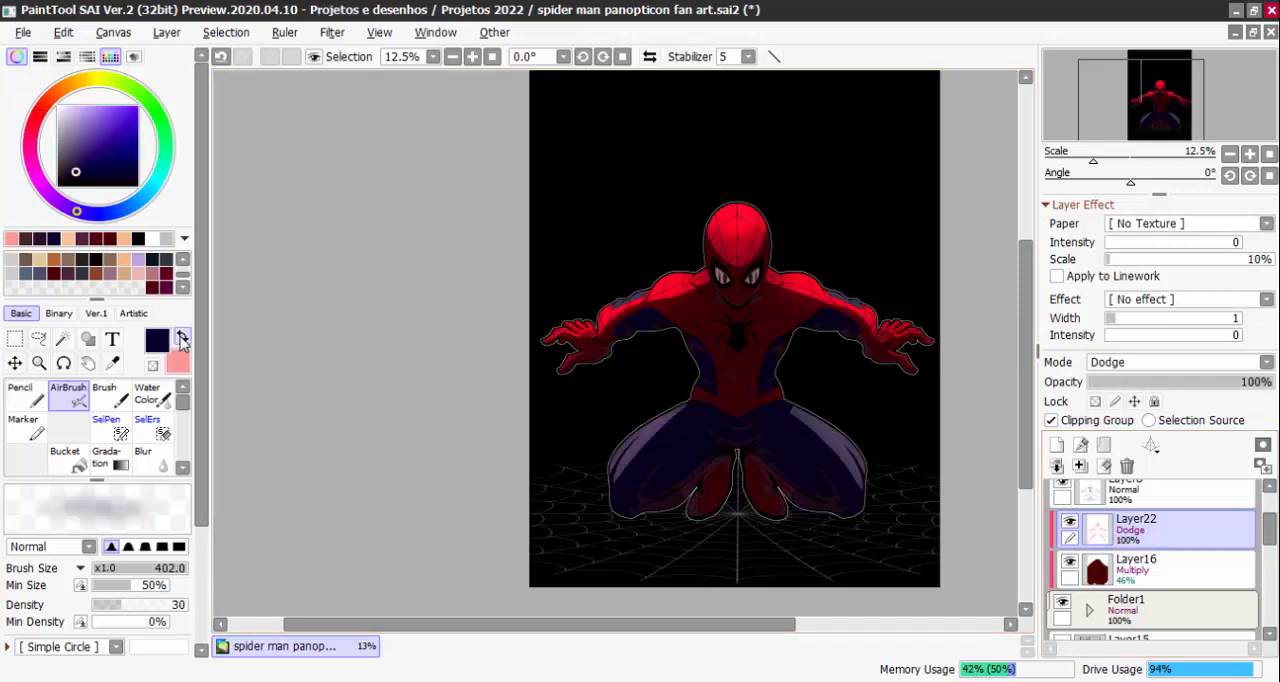
{"action": "left_click", "coordinate": [136, 205]}
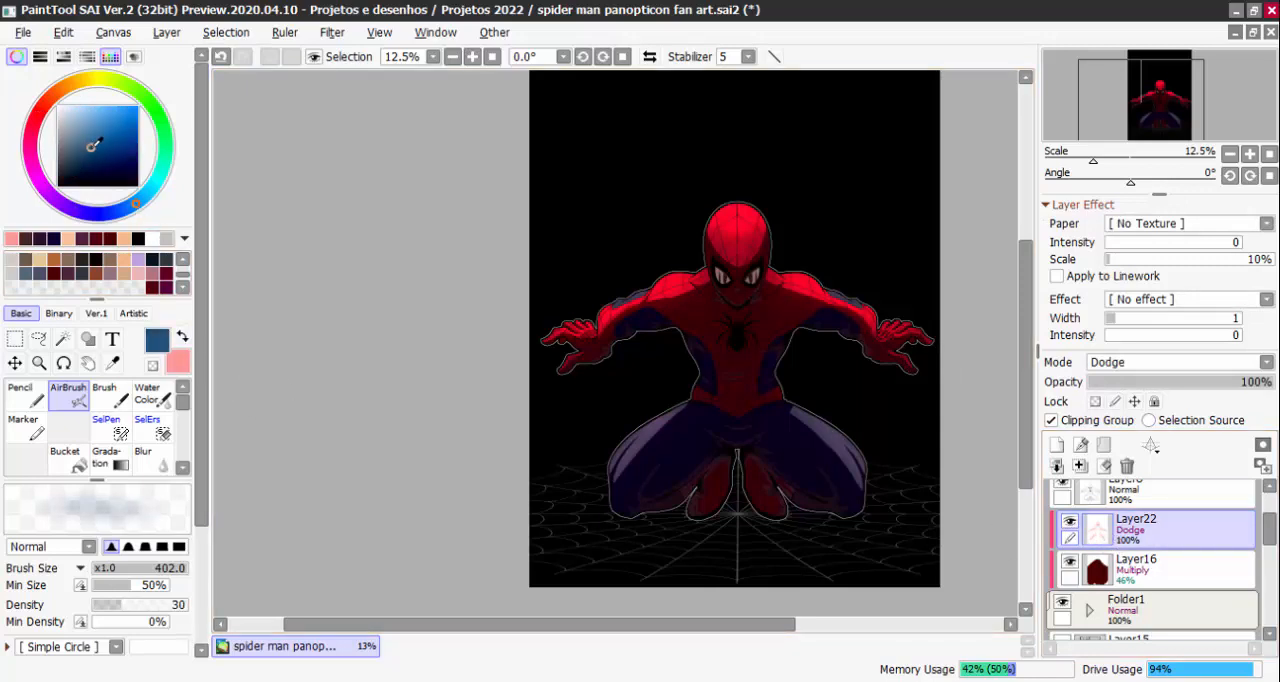
{"action": "scroll", "coordinate": [826, 437], "scroll_direction": "up", "scroll_amount": 2}
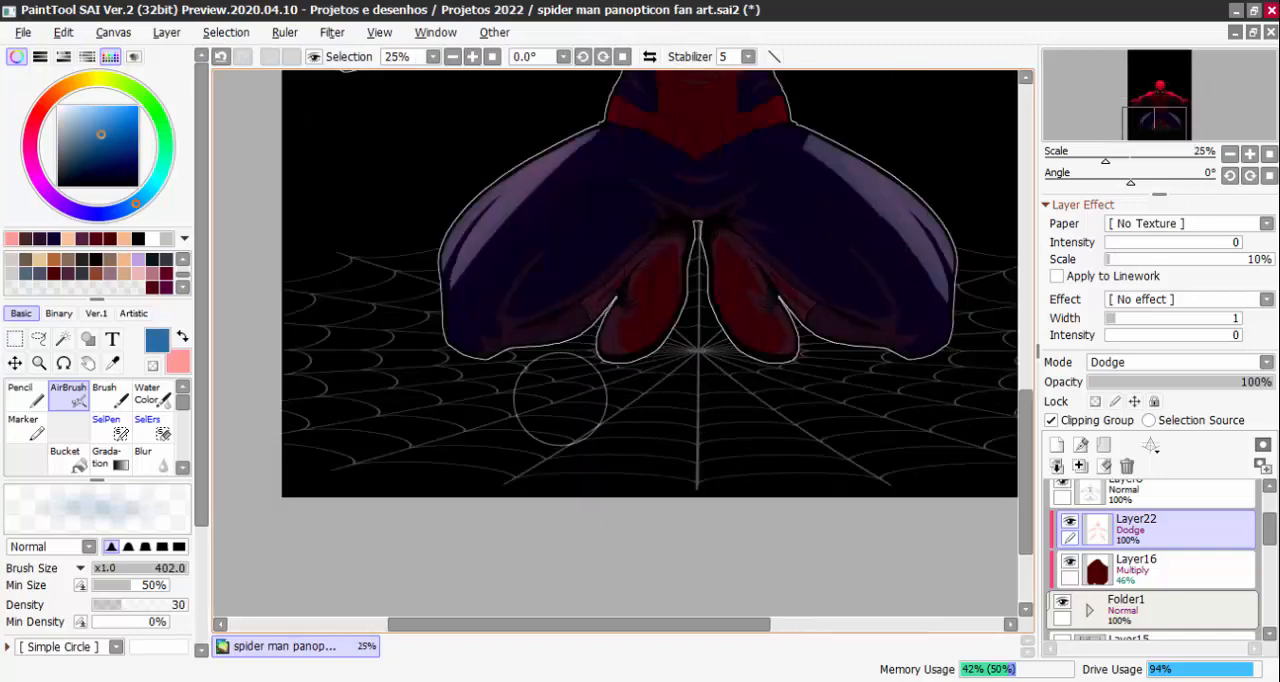
Try airbrushing a medium blue glow over the feet and lower legs on Layer22
{"action": "left_click_drag", "start_coordinate": [560, 399], "coordinate": [660, 315]}
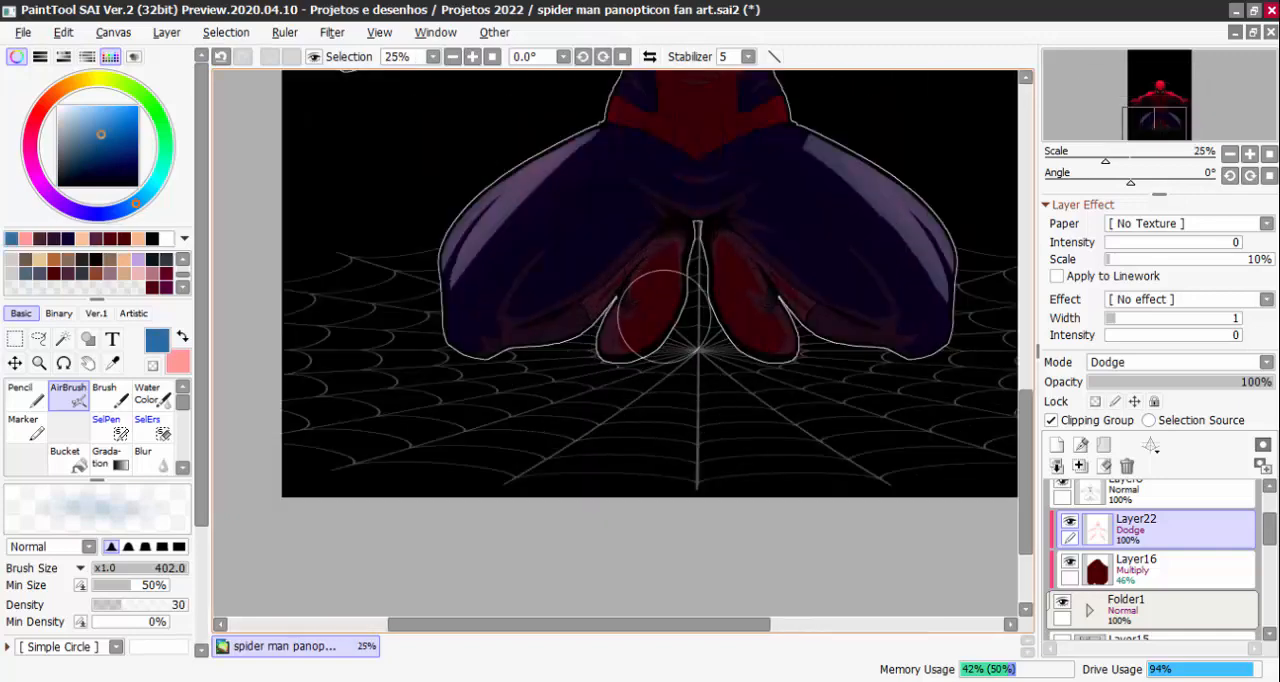
{"action": "left_click", "coordinate": [1070, 523]}
{"action": "left_click", "coordinate": [1069, 524]}
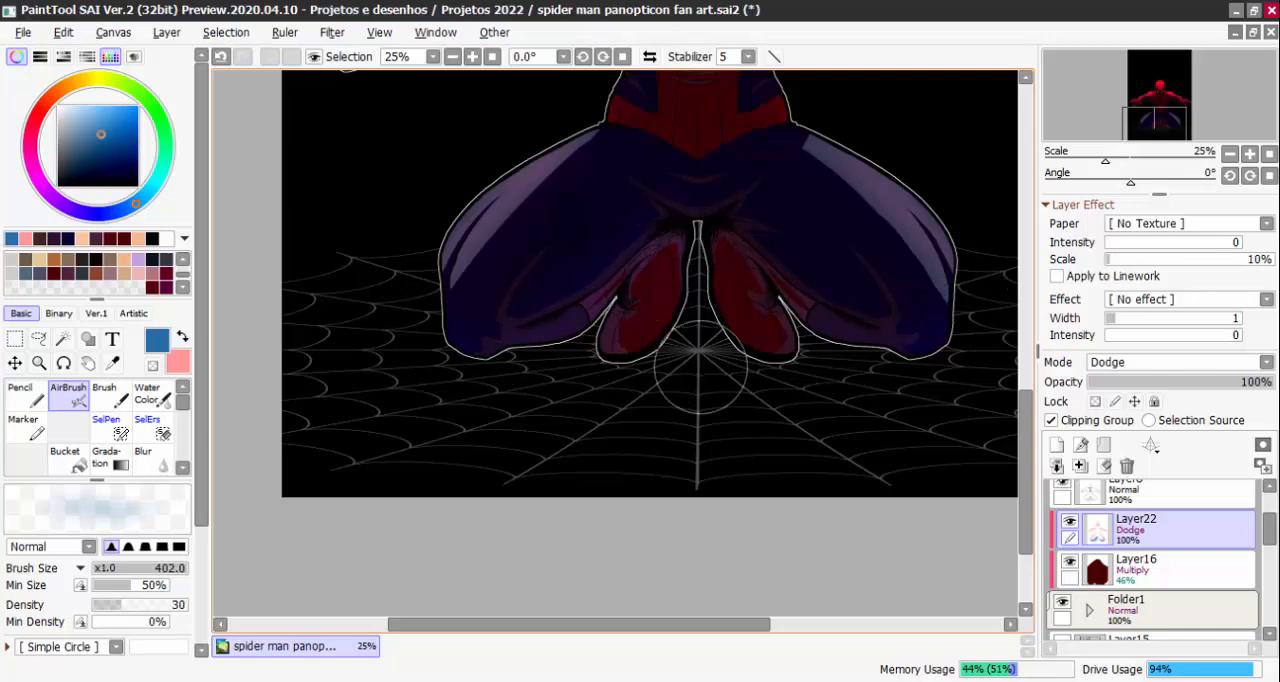
{"action": "scroll", "coordinate": [752, 393], "scroll_direction": "down", "scroll_amount": 3}
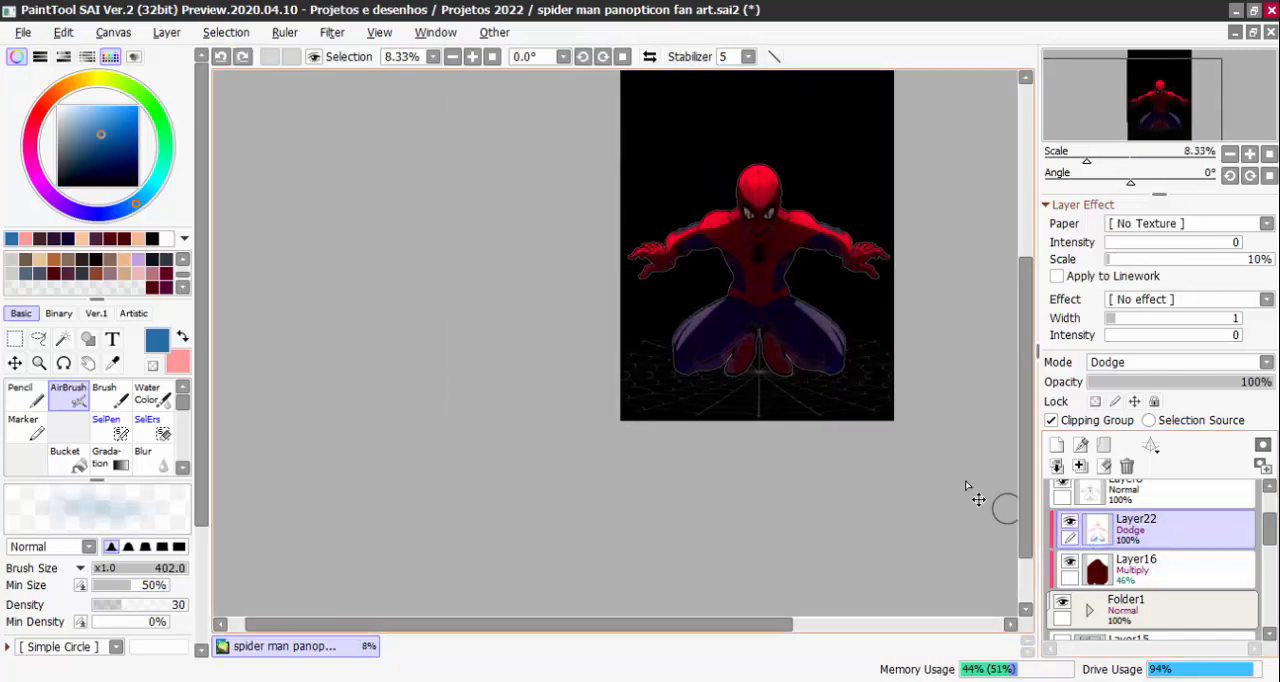
{"action": "scroll", "coordinate": [994, 505], "scroll_direction": "up", "scroll_amount": 2}
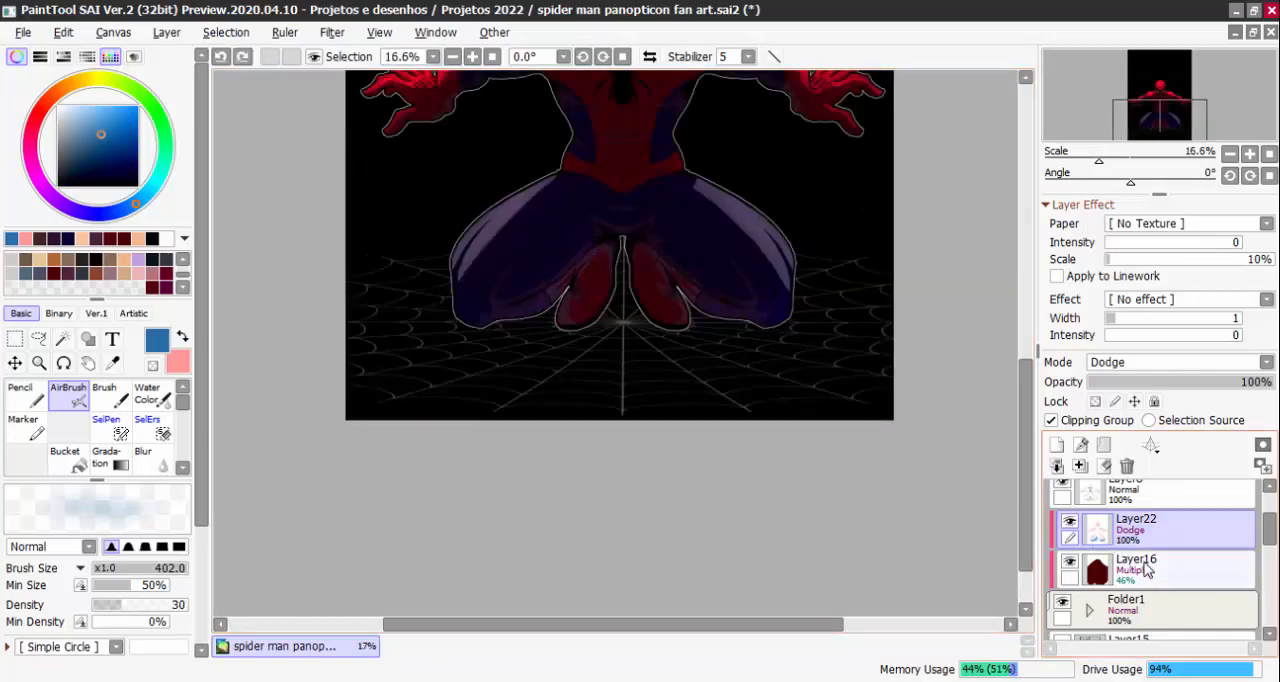
Try a light blue airbrush glow around the feet on Layer22
{"action": "left_click", "coordinate": [87, 106]}
{"action": "scroll", "coordinate": [592, 304], "scroll_direction": "up", "scroll_amount": 2}
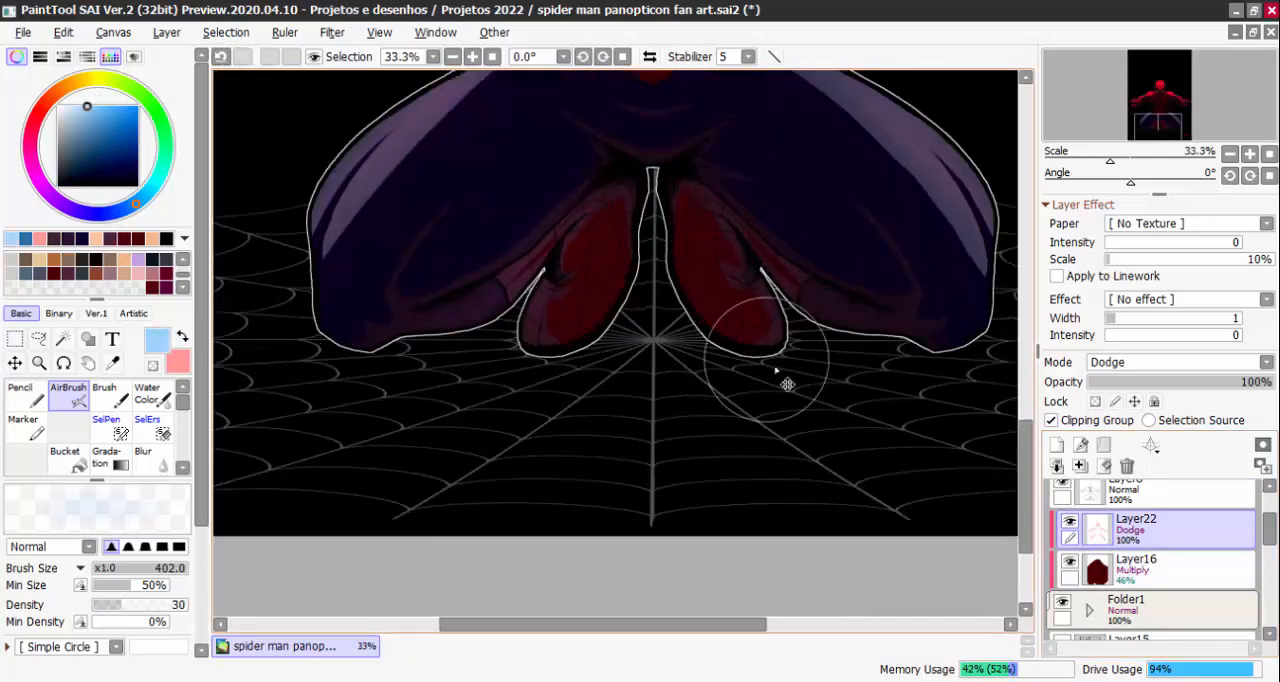
{"action": "scroll", "coordinate": [884, 440], "scroll_direction": "down", "scroll_amount": 1}
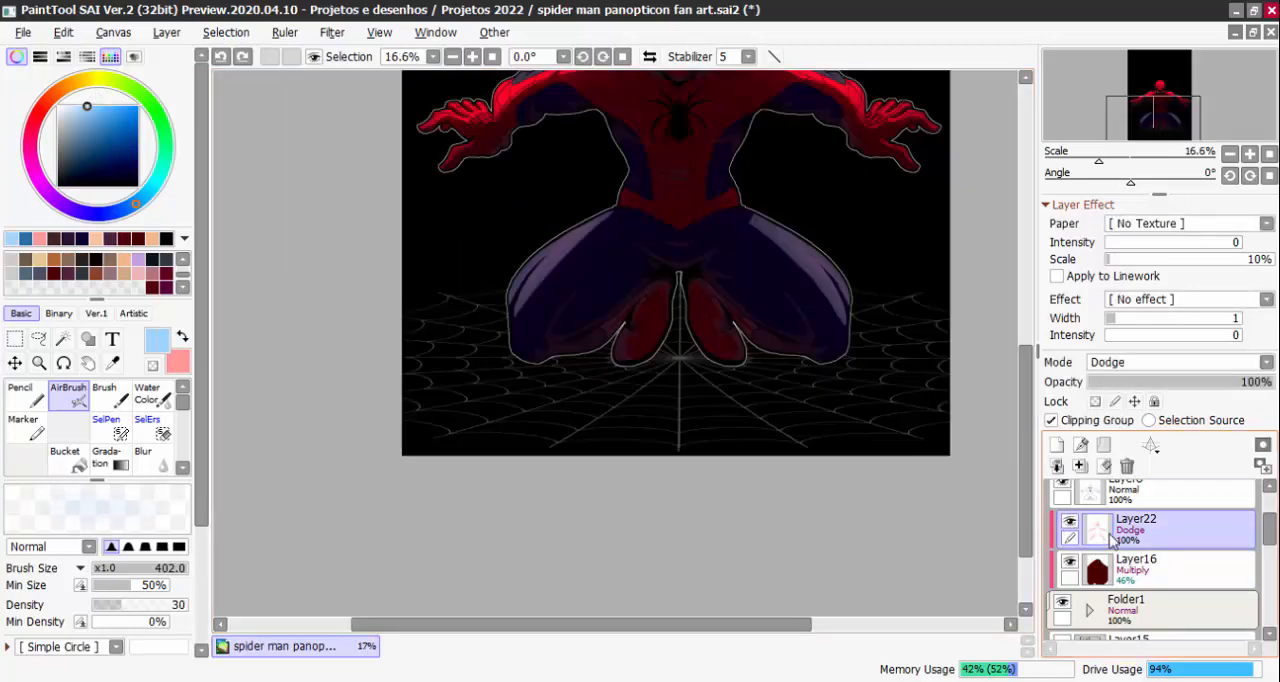
Add a new layer above Layer22, clip it to the group and set its blending mode to Shine
{"action": "left_click", "coordinate": [1057, 445]}
{"action": "left_click", "coordinate": [1098, 422]}
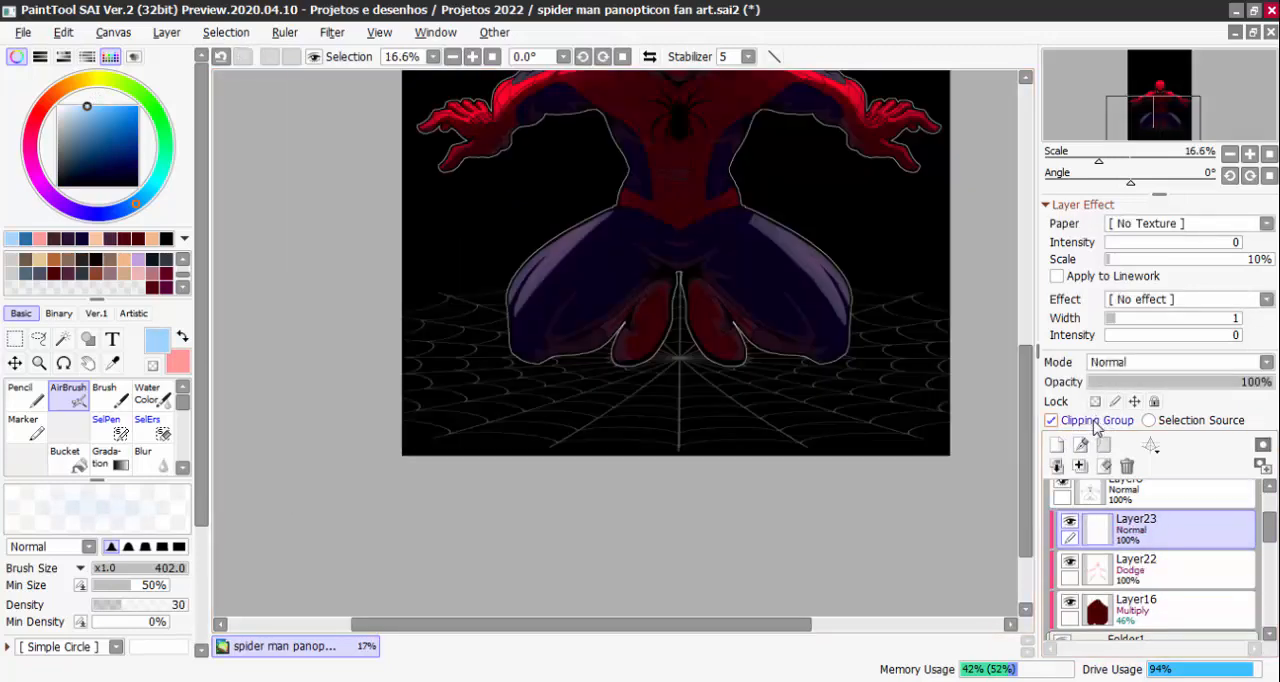
{"action": "left_click", "coordinate": [1112, 362]}
{"action": "left_click", "coordinate": [1120, 545]}
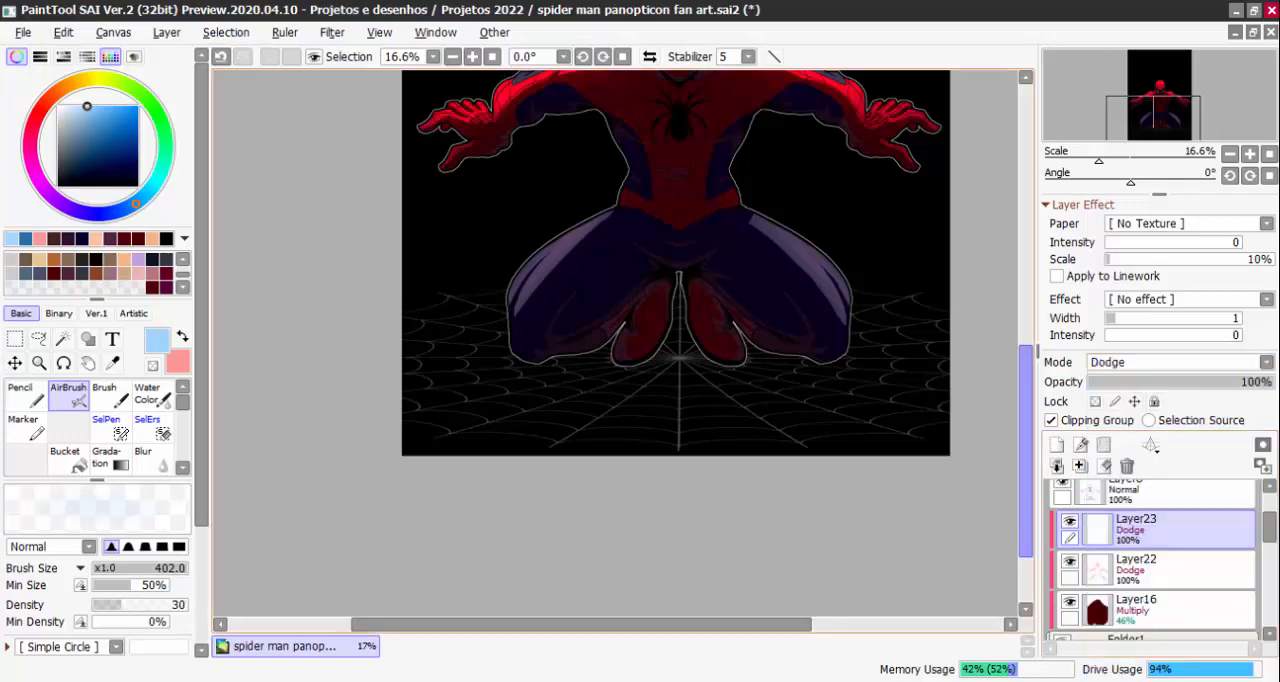
{"action": "scroll", "coordinate": [543, 294], "scroll_direction": "up", "scroll_amount": 2}
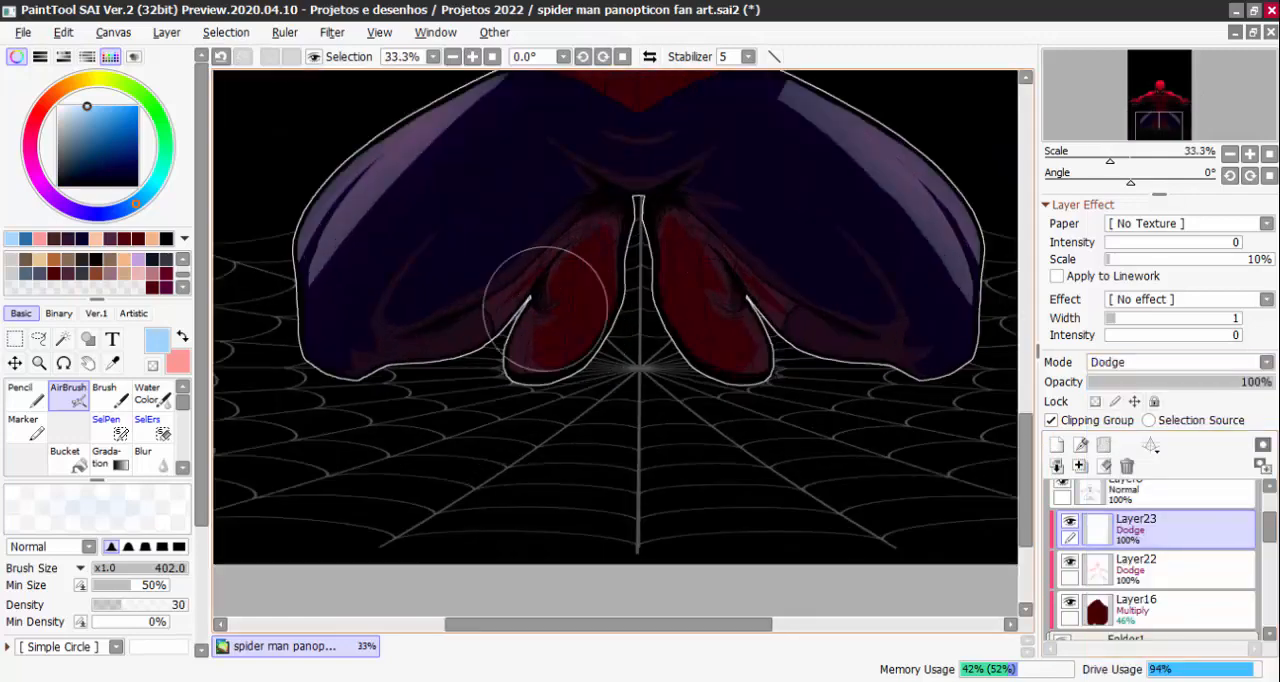
{"action": "left_click", "coordinate": [1160, 362]}
{"action": "left_click", "coordinate": [1110, 482]}
Airbrush light blue over both feet and lower legs on the Shine layer Layer23
{"action": "left_click_drag", "start_coordinate": [626, 314], "coordinate": [558, 416]}
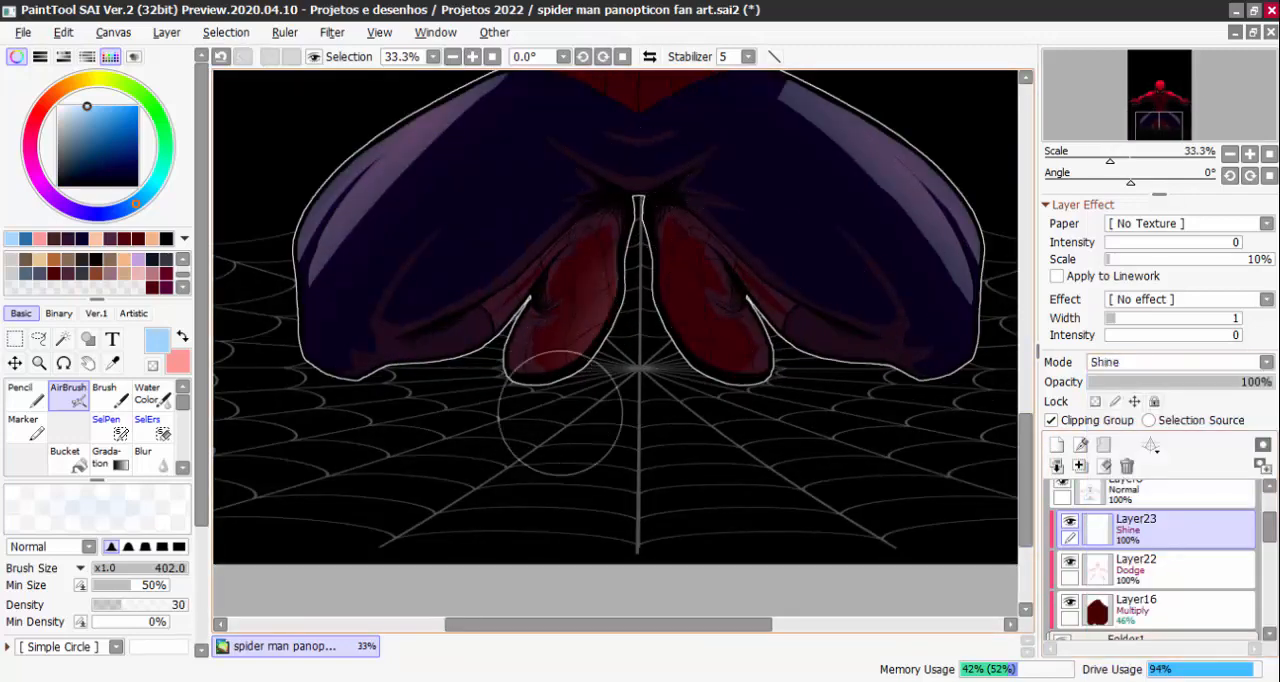
{"action": "left_click_drag", "start_coordinate": [308, 374], "coordinate": [570, 258]}
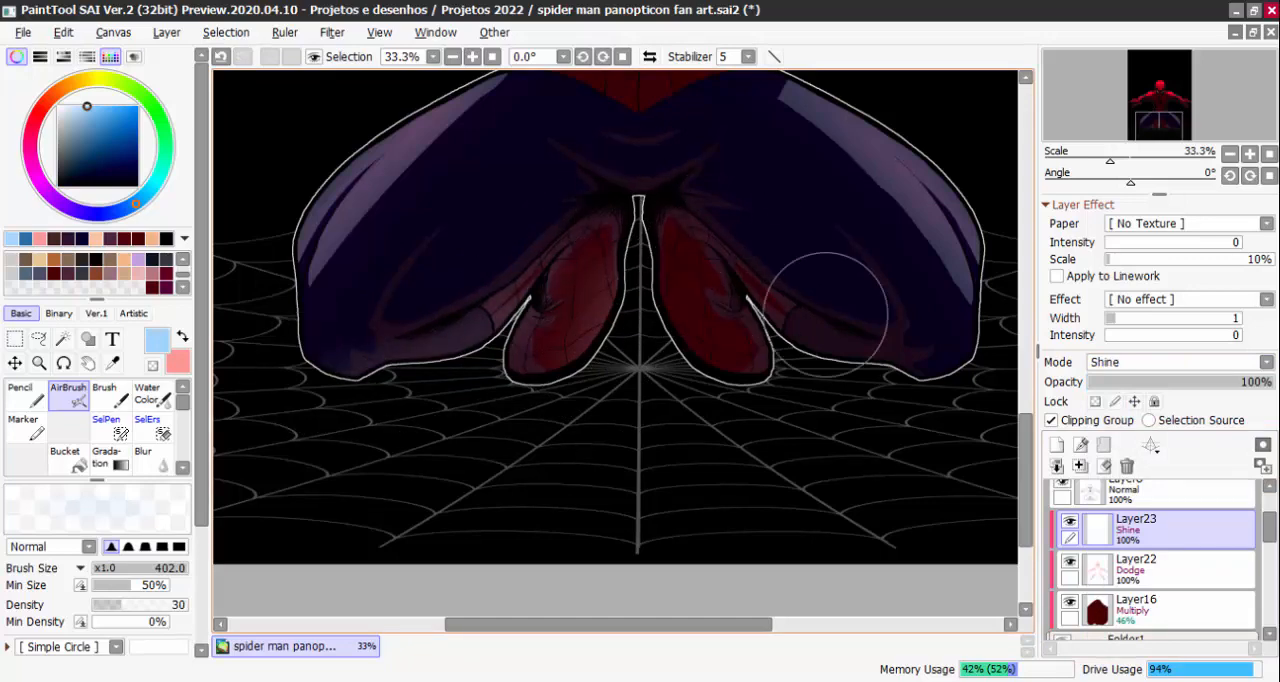
{"action": "left_click_drag", "start_coordinate": [658, 272], "coordinate": [708, 383]}
{"action": "mouse_move", "coordinate": [736, 248]}
{"action": "left_mouse_down"}
{"action": "mouse_move", "coordinate": [920, 374]}
{"action": "mouse_move", "coordinate": [1009, 358]}
{"action": "left_mouse_up"}
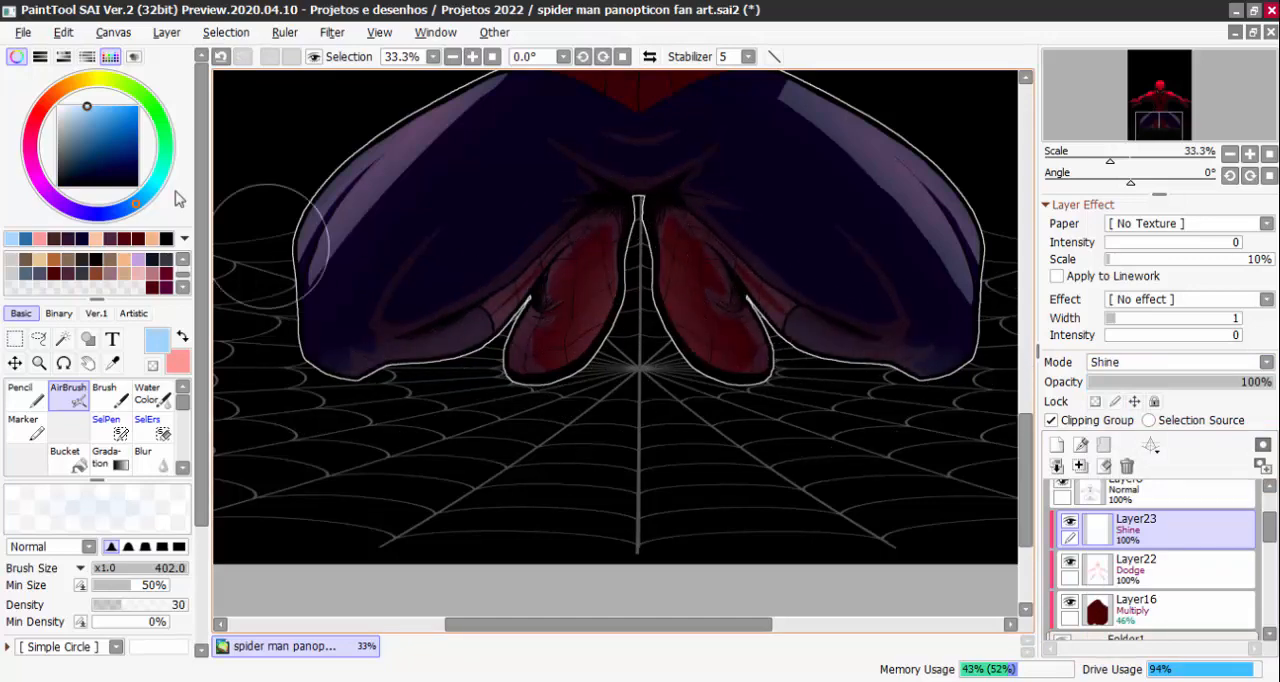
Clear Layer23 and airbrush a medium blue glow over the feet and lower legs instead
{"action": "left_click", "coordinate": [101, 134]}
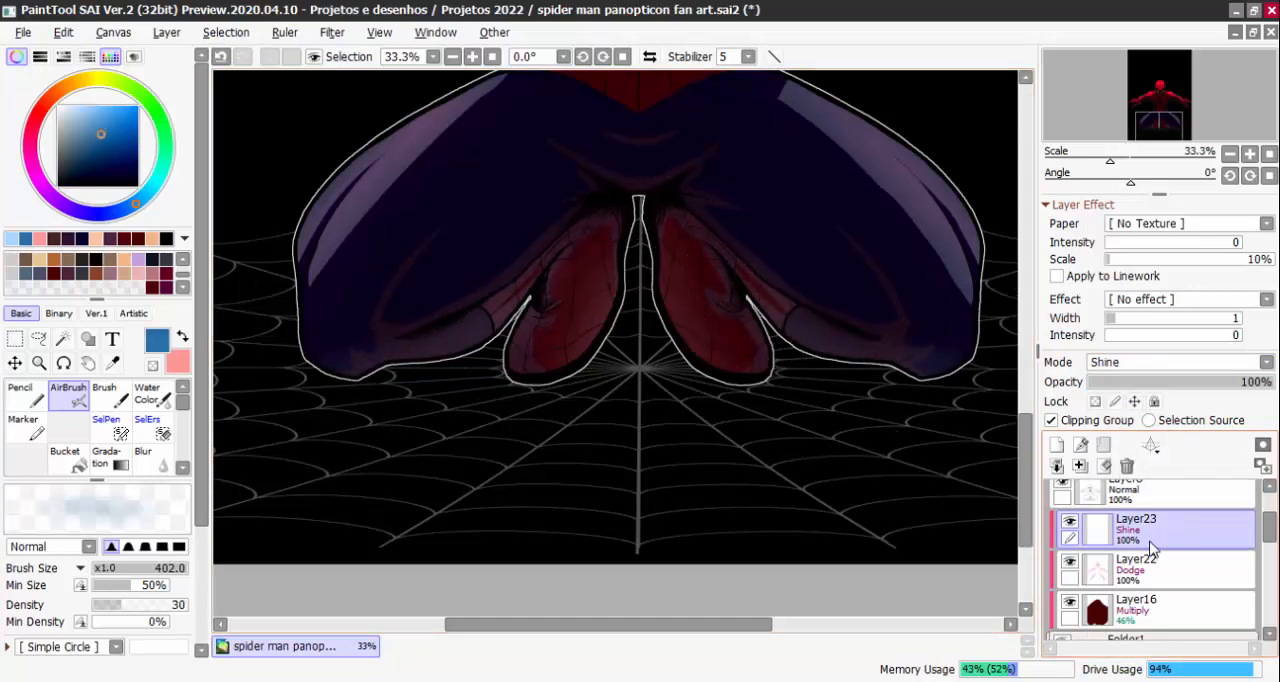
{"action": "key", "text": "Delete"}
{"action": "left_click_drag", "start_coordinate": [516, 305], "coordinate": [307, 352]}
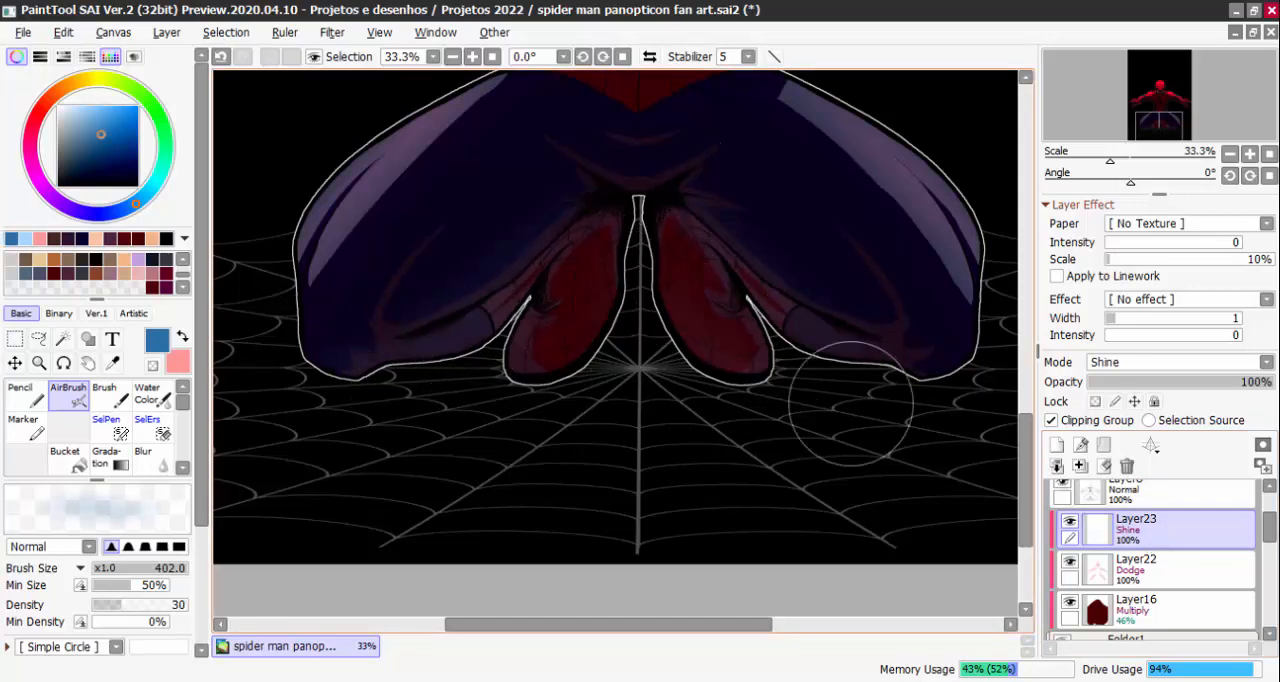
{"action": "scroll", "coordinate": [962, 272], "scroll_direction": "down", "scroll_amount": 2}
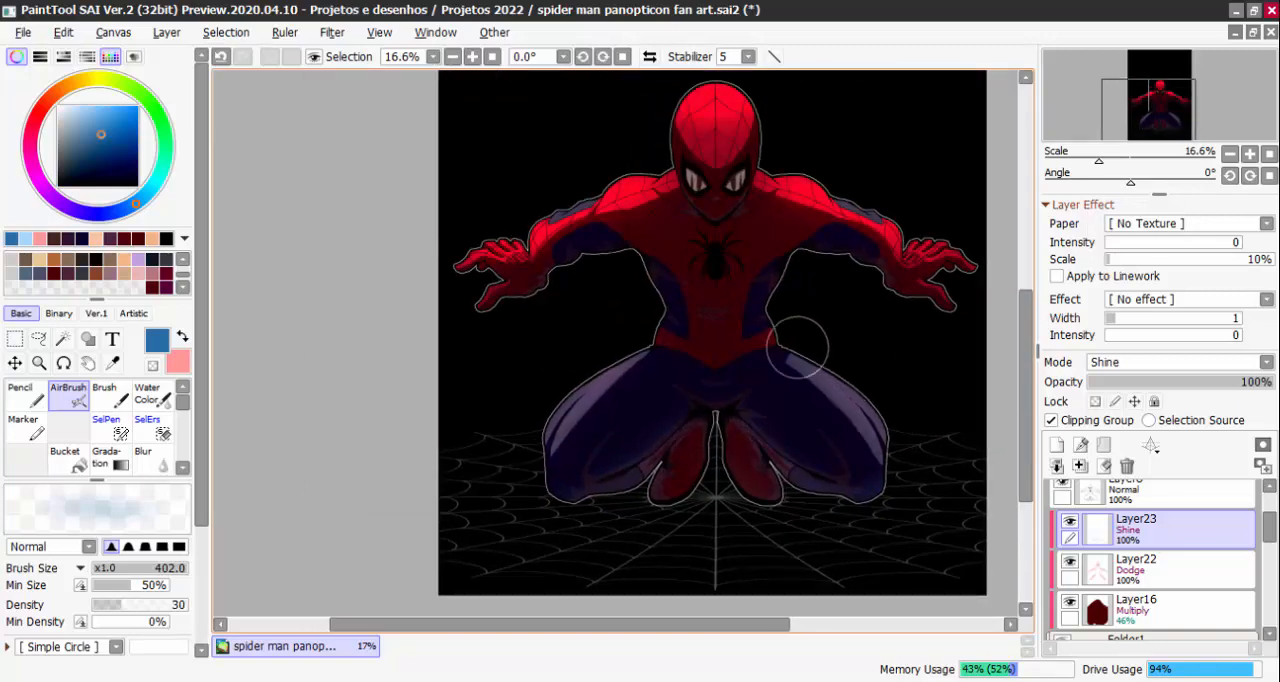
{"action": "scroll", "coordinate": [838, 339], "scroll_direction": "down", "scroll_amount": 2}
{"action": "scroll", "coordinate": [686, 171], "scroll_direction": "up", "scroll_amount": 3}
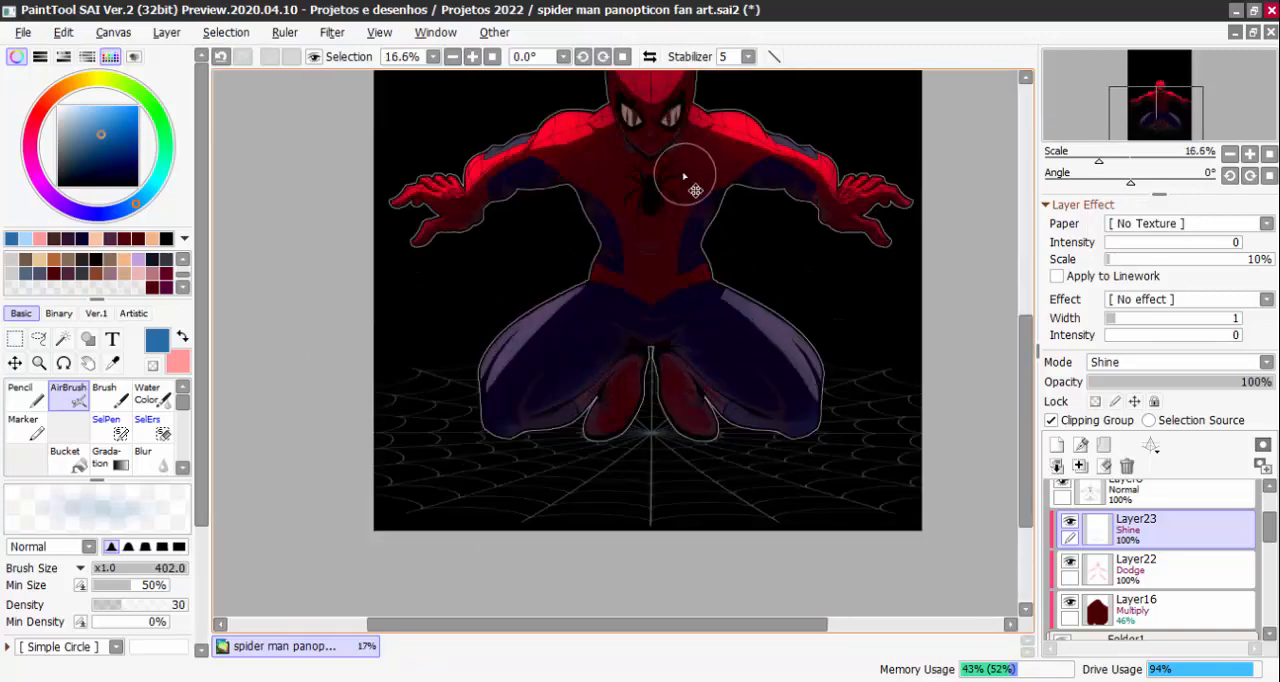
{"action": "scroll", "coordinate": [880, 277], "scroll_direction": "down", "scroll_amount": 2}
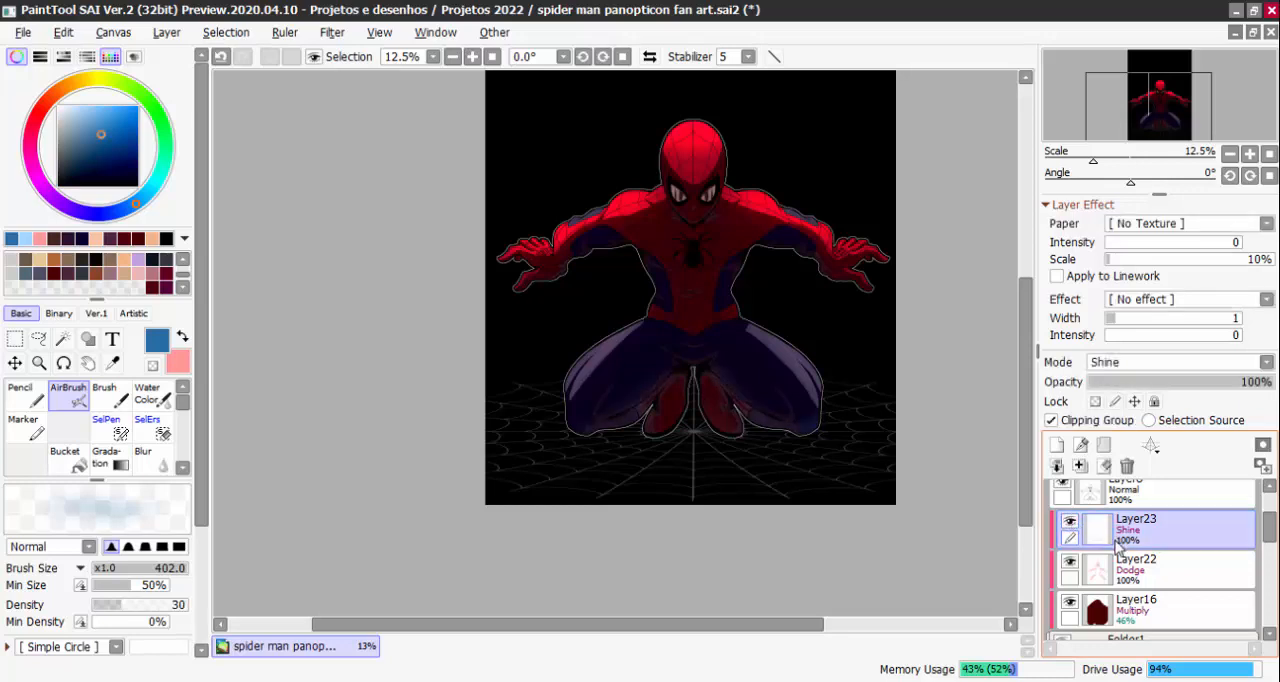
Switch back to the light pink colour and select the hard fill brush, size 83
{"action": "left_click", "coordinate": [182, 337]}
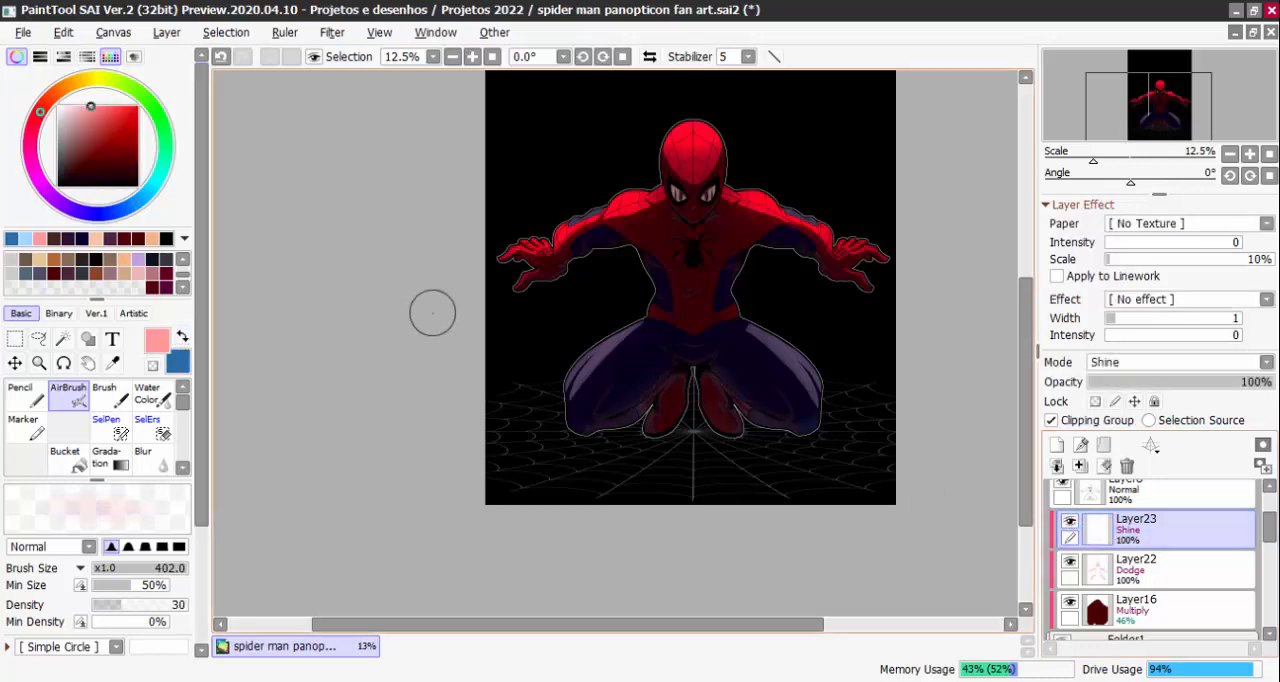
{"action": "left_click", "coordinate": [183, 467]}
{"action": "left_click", "coordinate": [183, 467]}
{"action": "left_click", "coordinate": [183, 467]}
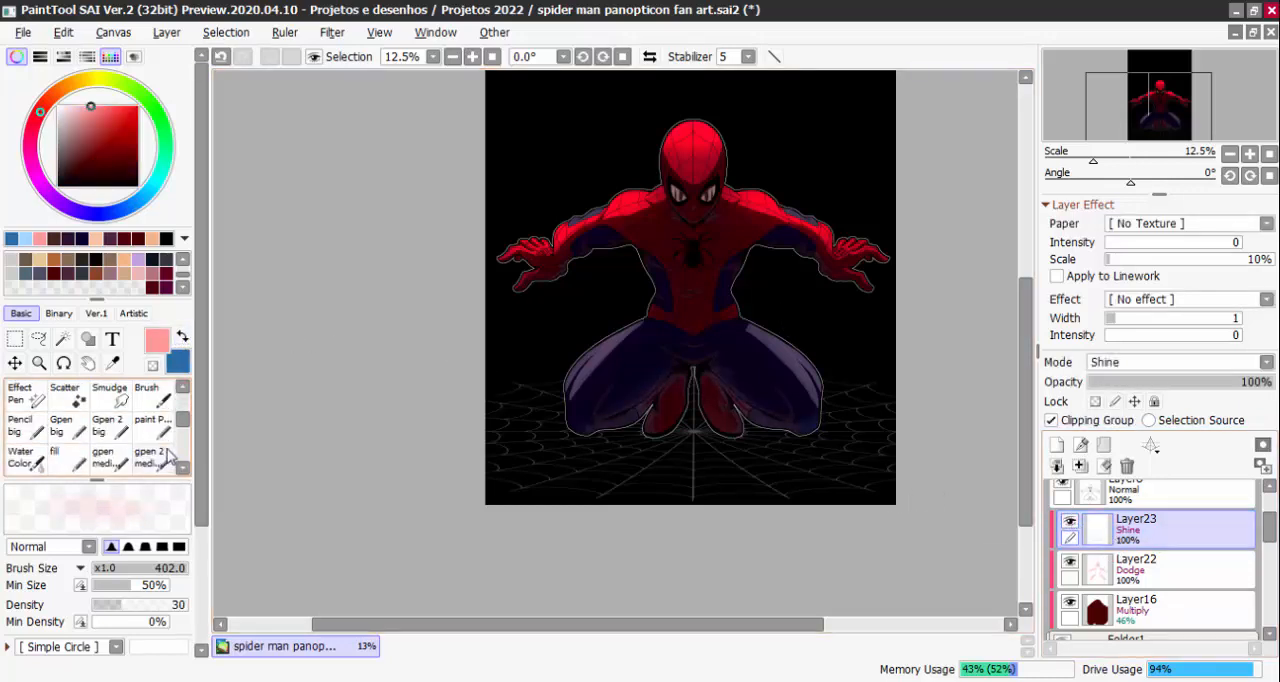
{"action": "left_click", "coordinate": [182, 466]}
{"action": "left_click", "coordinate": [68, 428]}
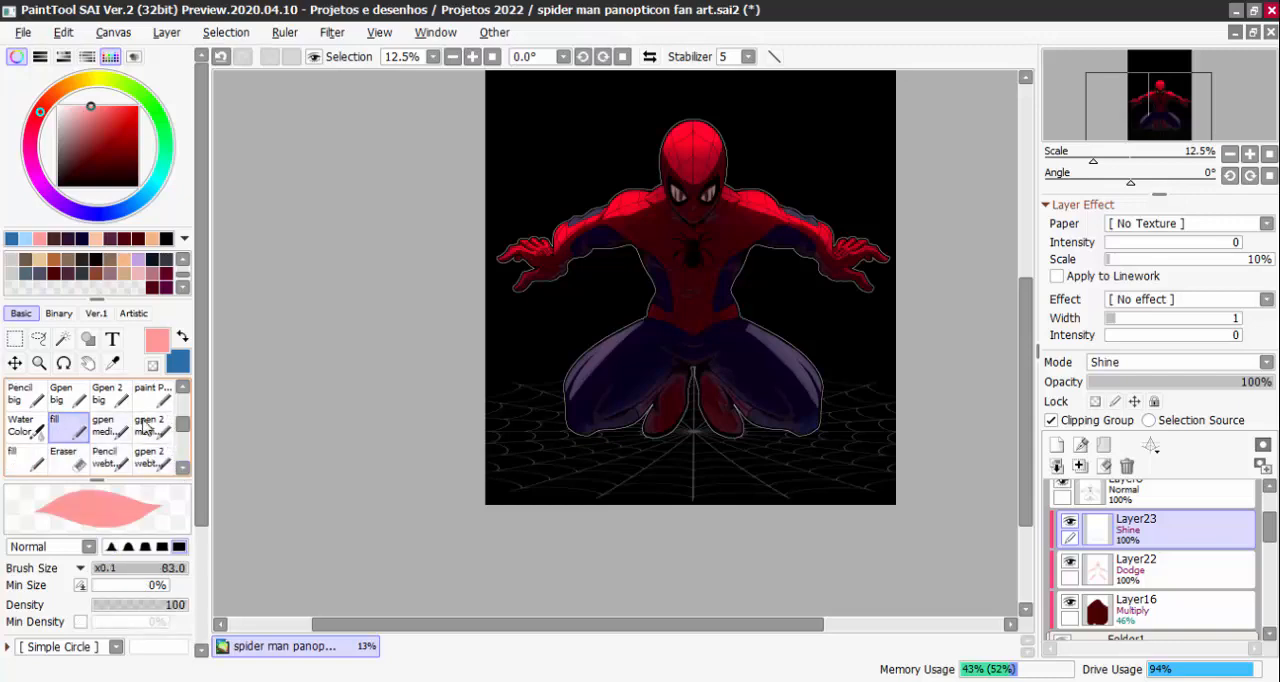
Compare the figure with the Shine layer Layer23 hidden and shown, from the head down to the legs
{"action": "scroll", "coordinate": [783, 342], "scroll_direction": "up", "scroll_amount": 1}
{"action": "scroll", "coordinate": [665, 200], "scroll_direction": "up", "scroll_amount": 2}
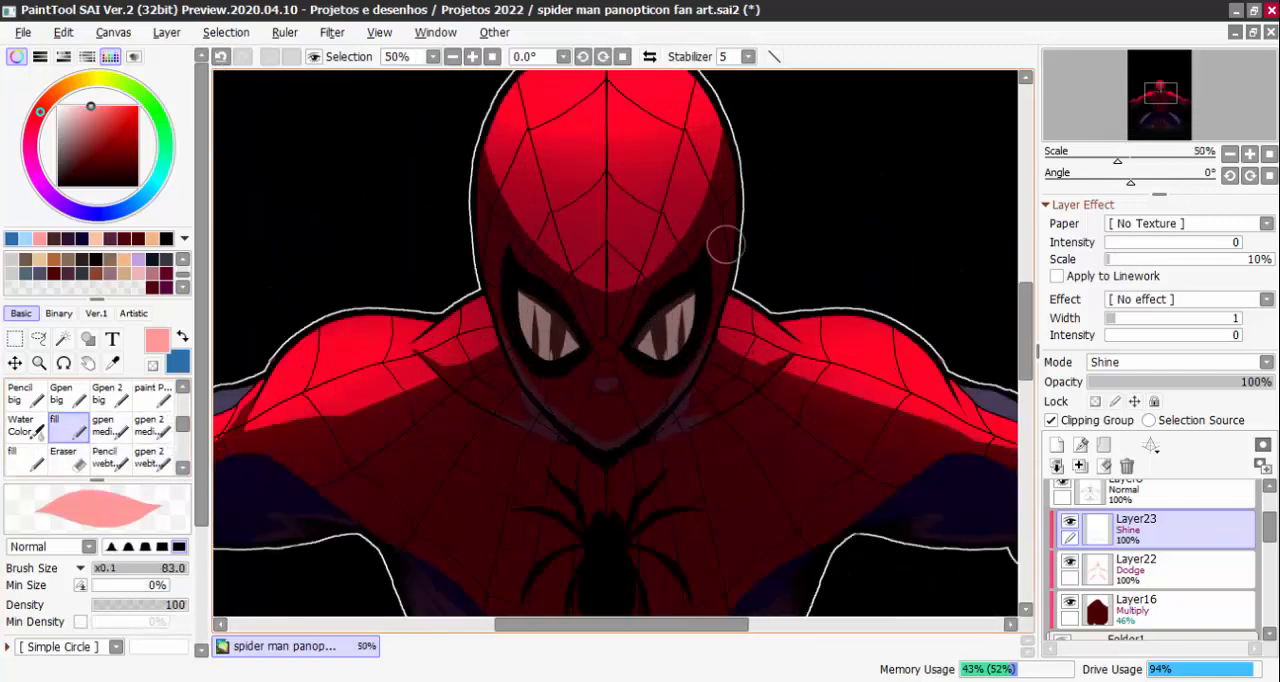
{"action": "left_click", "coordinate": [1070, 521]}
{"action": "left_click", "coordinate": [1070, 521]}
{"action": "key", "text": "Page_Down"}
{"action": "key", "text": "Page_Down"}
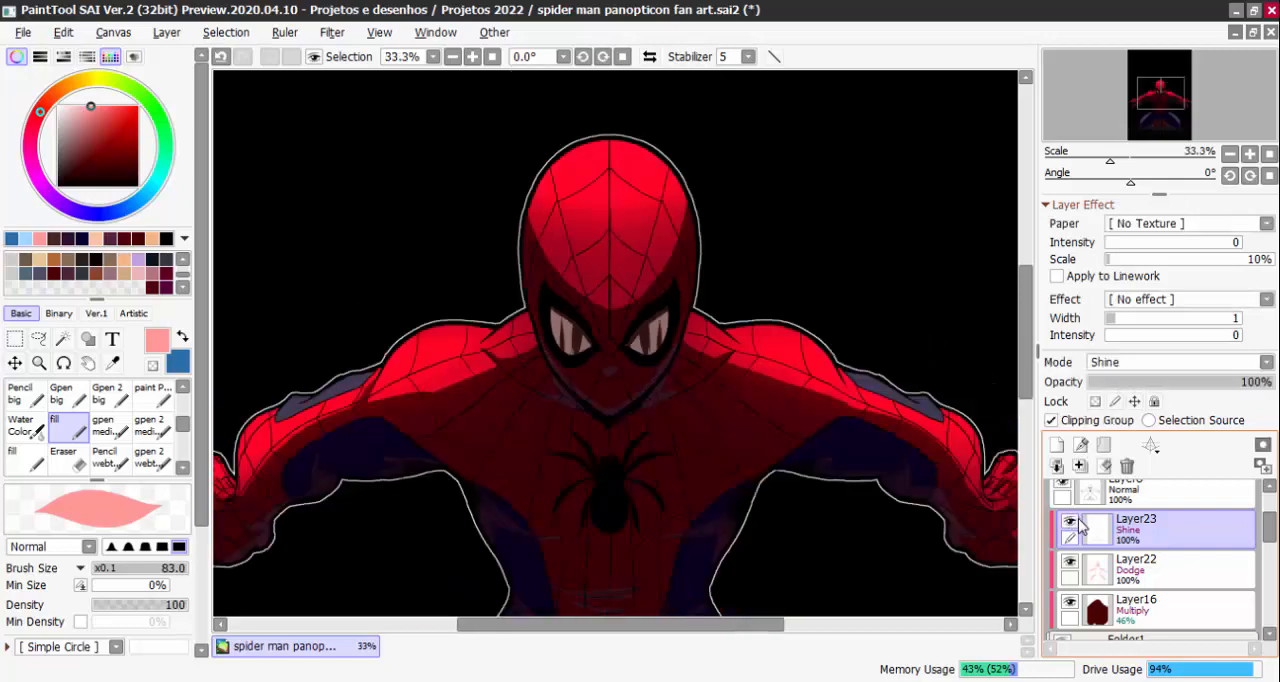
{"action": "left_click", "coordinate": [1072, 521]}
{"action": "left_click", "coordinate": [1072, 521]}
{"action": "left_click", "coordinate": [1070, 523]}
{"action": "left_click", "coordinate": [1070, 523]}
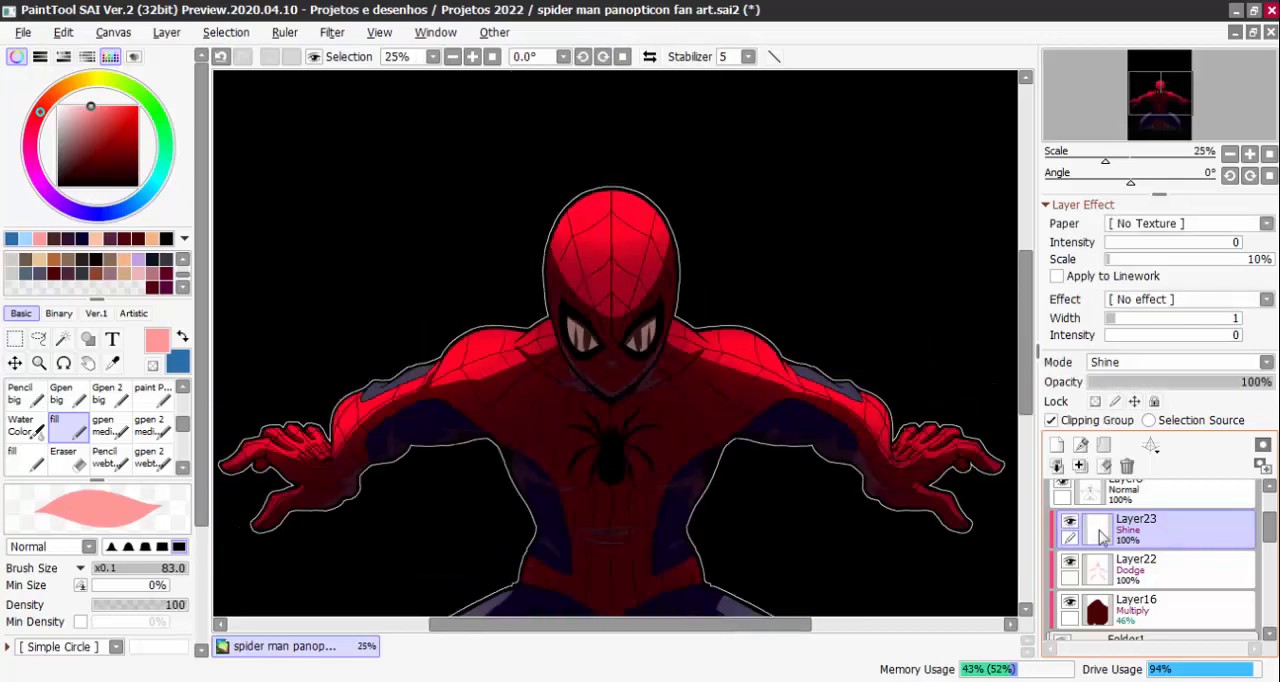
{"action": "key", "text": "Page_Down"}
{"action": "left_click", "coordinate": [1070, 523]}
{"action": "left_click", "coordinate": [1070, 523]}
{"action": "left_click_drag", "start_coordinate": [698, 611], "coordinate": [695, 502]}
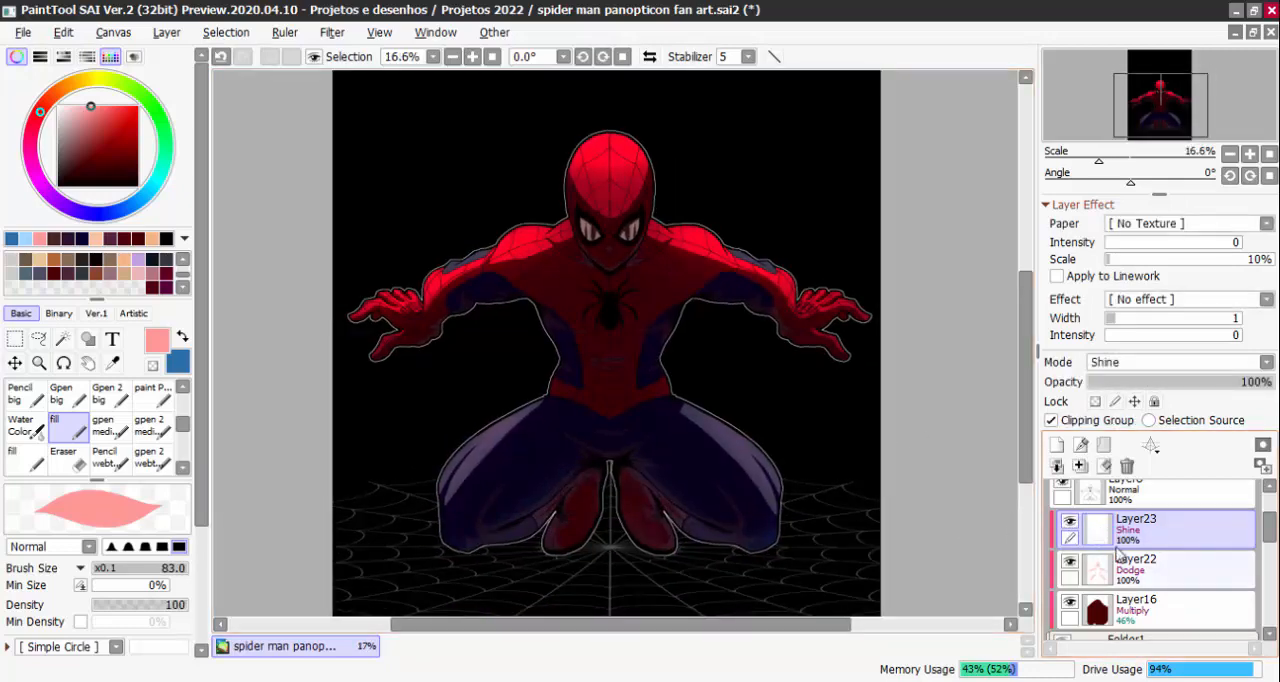
Add another clipped layer above Layer23 and set its blending mode to Shine
{"action": "left_click", "coordinate": [1057, 446]}
{"action": "left_click", "coordinate": [1086, 428]}
{"action": "left_click", "coordinate": [1130, 362]}
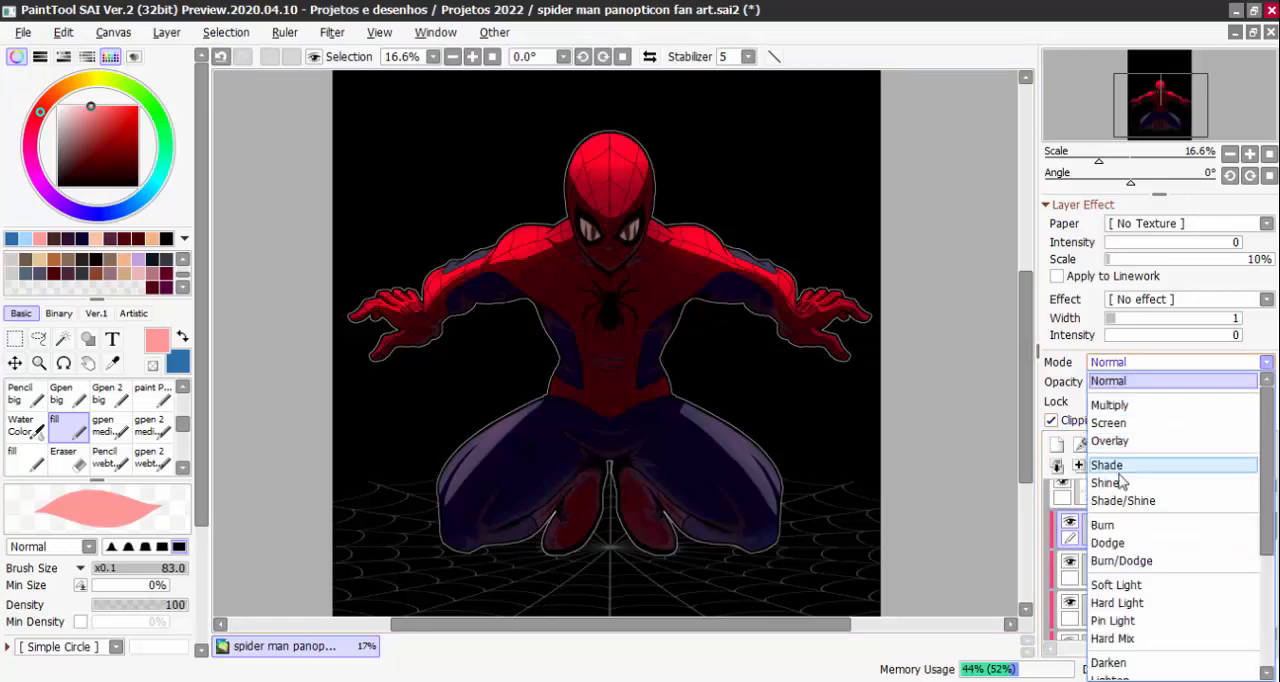
{"action": "left_click", "coordinate": [1105, 483]}
Paint a light pink rim highlight along the upper edge of the head on Layer24, redoing the uneven strokes
{"action": "scroll", "coordinate": [622, 143], "scroll_direction": "up", "scroll_amount": 4}
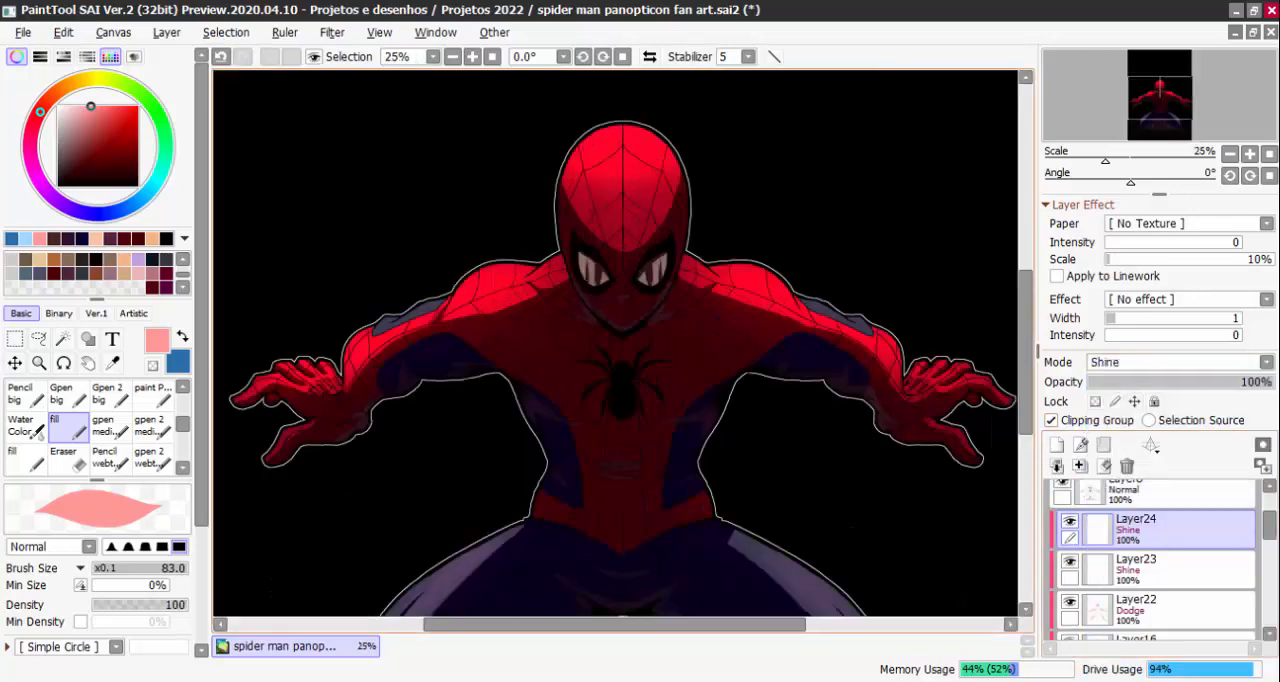
{"action": "mouse_move", "coordinate": [663, 105]}
{"action": "left_mouse_down"}
{"action": "mouse_move", "coordinate": [529, 196]}
{"action": "mouse_move", "coordinate": [620, 115]}
{"action": "mouse_move", "coordinate": [565, 145]}
{"action": "left_mouse_up"}
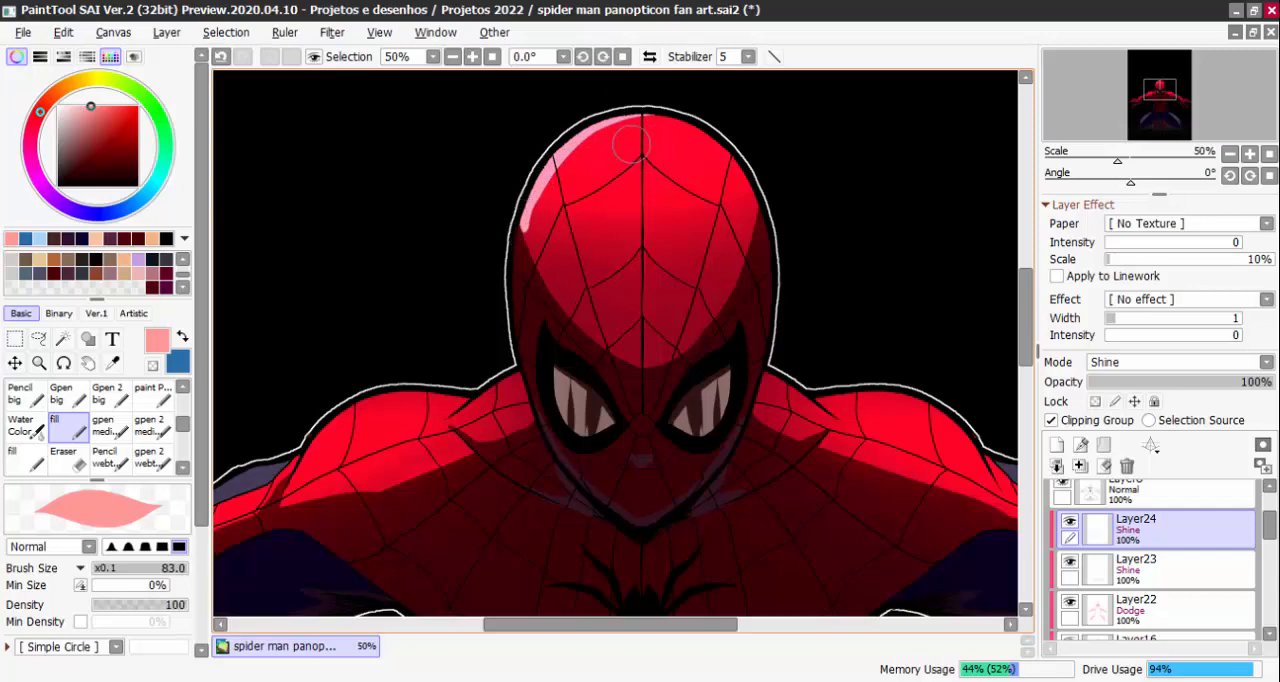
{"action": "left_click_drag", "start_coordinate": [619, 114], "coordinate": [718, 140]}
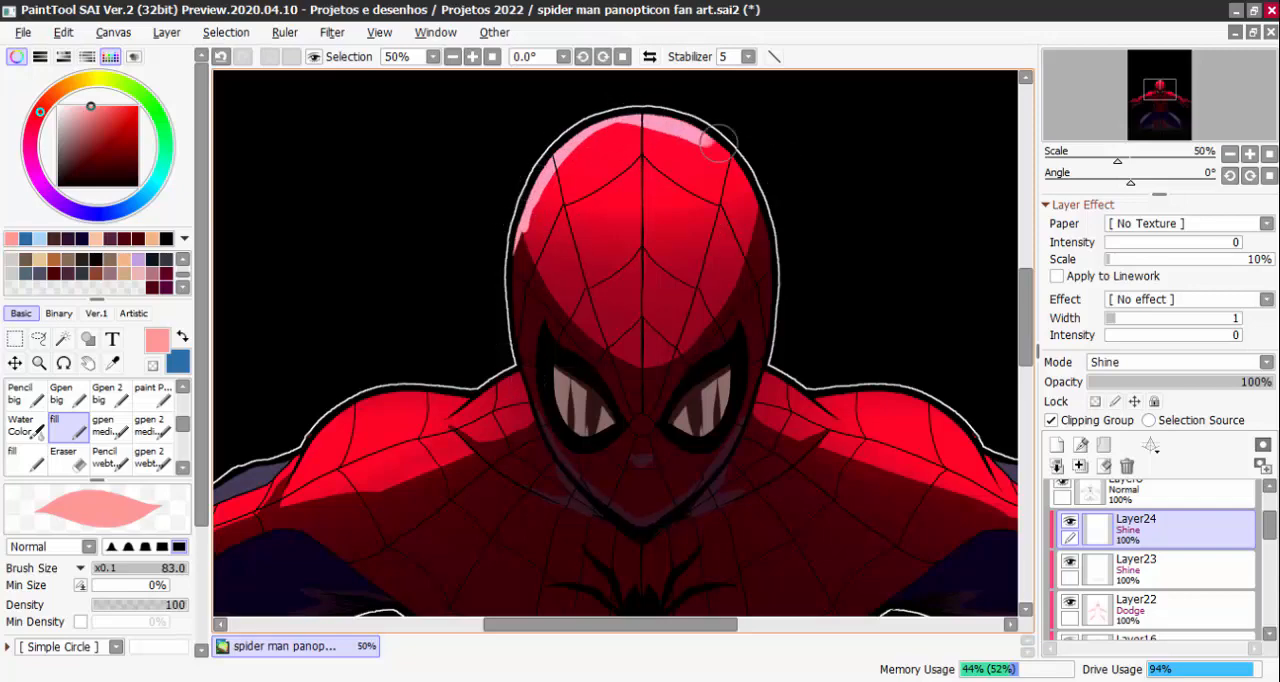
{"action": "key", "text": "ctrl+z"}
{"action": "key", "text": "ctrl+z"}
{"action": "left_click_drag", "start_coordinate": [625, 108], "coordinate": [683, 113]}
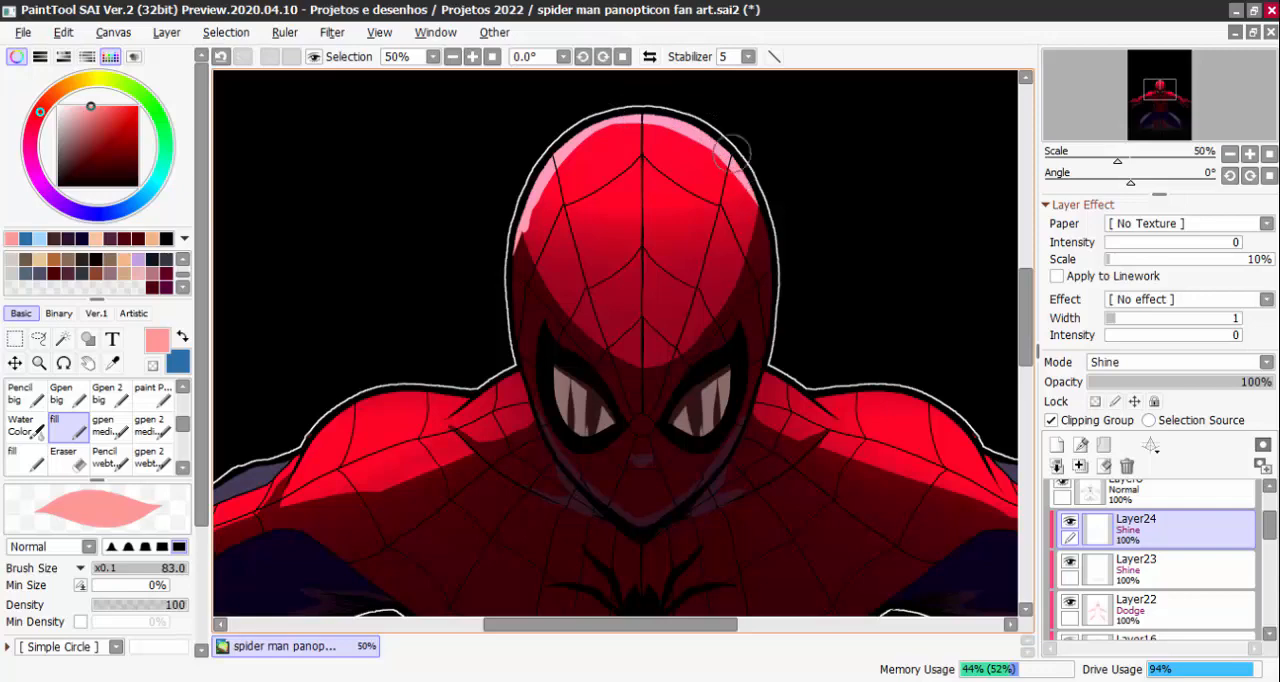
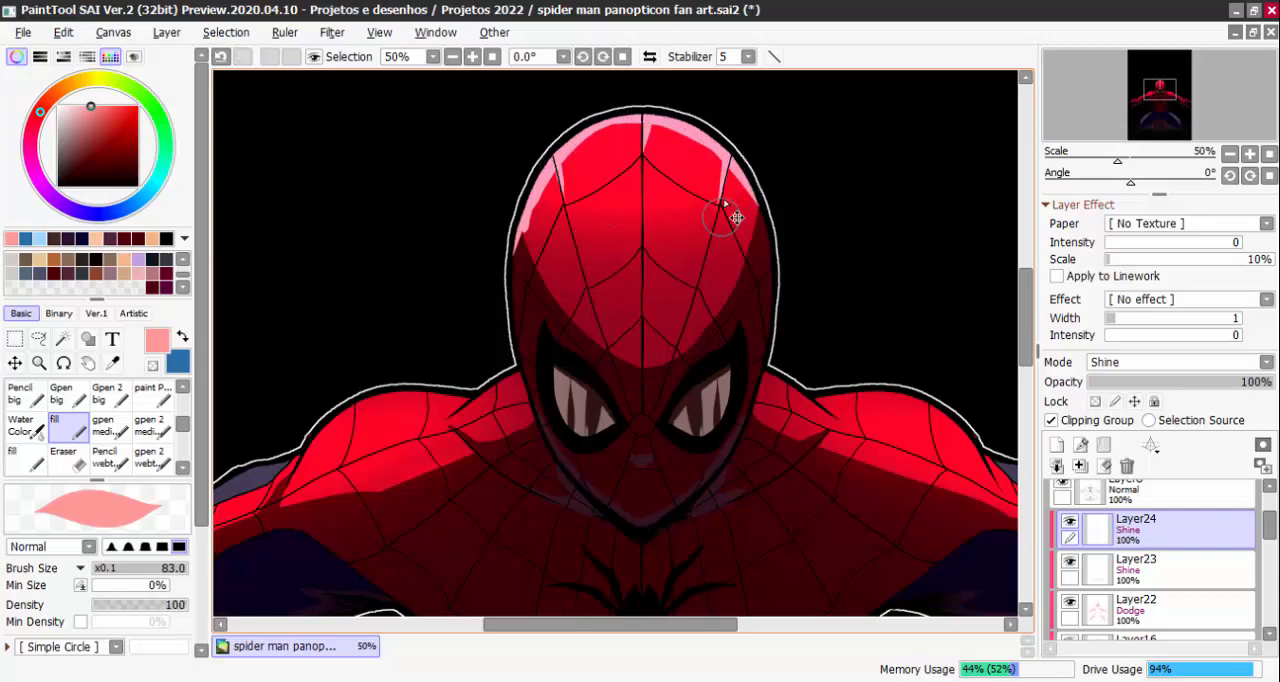
Paint a light pink rim highlight on Layer24 along the left-hand side of the neck and the shoulder beside it
{"action": "scroll", "coordinate": [736, 217], "scroll_direction": "down", "scroll_amount": 4}
{"action": "scroll", "coordinate": [615, 328], "scroll_direction": "up", "scroll_amount": 3}
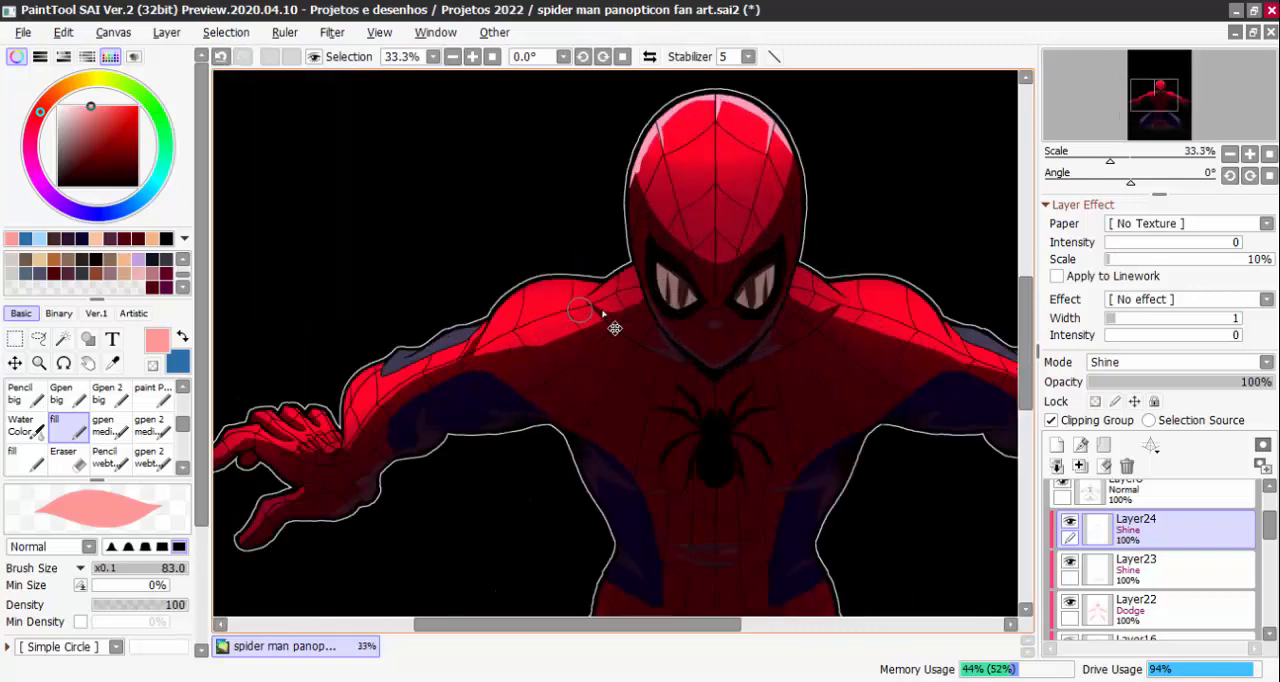
{"action": "scroll", "coordinate": [608, 291], "scroll_direction": "up", "scroll_amount": 2}
{"action": "left_click_drag", "start_coordinate": [662, 243], "coordinate": [589, 295]}
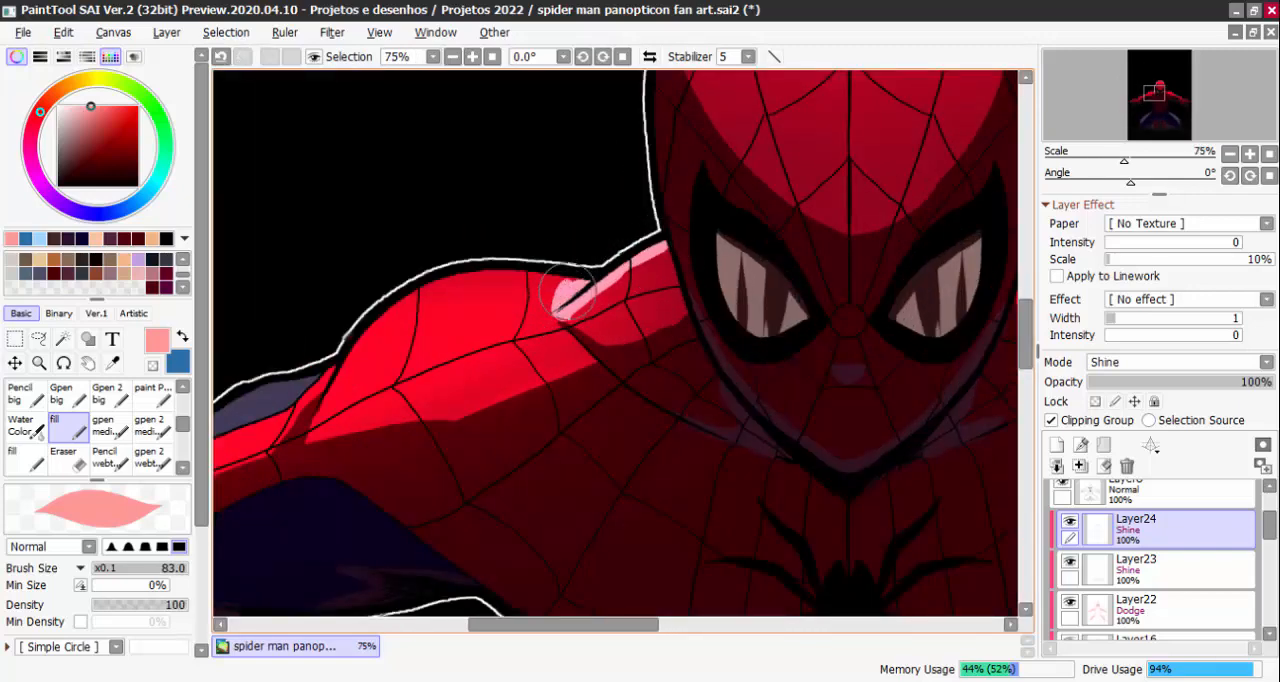
{"action": "mouse_move", "coordinate": [520, 276]}
{"action": "left_mouse_down"}
{"action": "mouse_move", "coordinate": [457, 277]}
{"action": "mouse_move", "coordinate": [565, 287]}
{"action": "mouse_move", "coordinate": [450, 292]}
{"action": "mouse_move", "coordinate": [484, 270]}
{"action": "mouse_move", "coordinate": [402, 302]}
{"action": "left_mouse_up"}
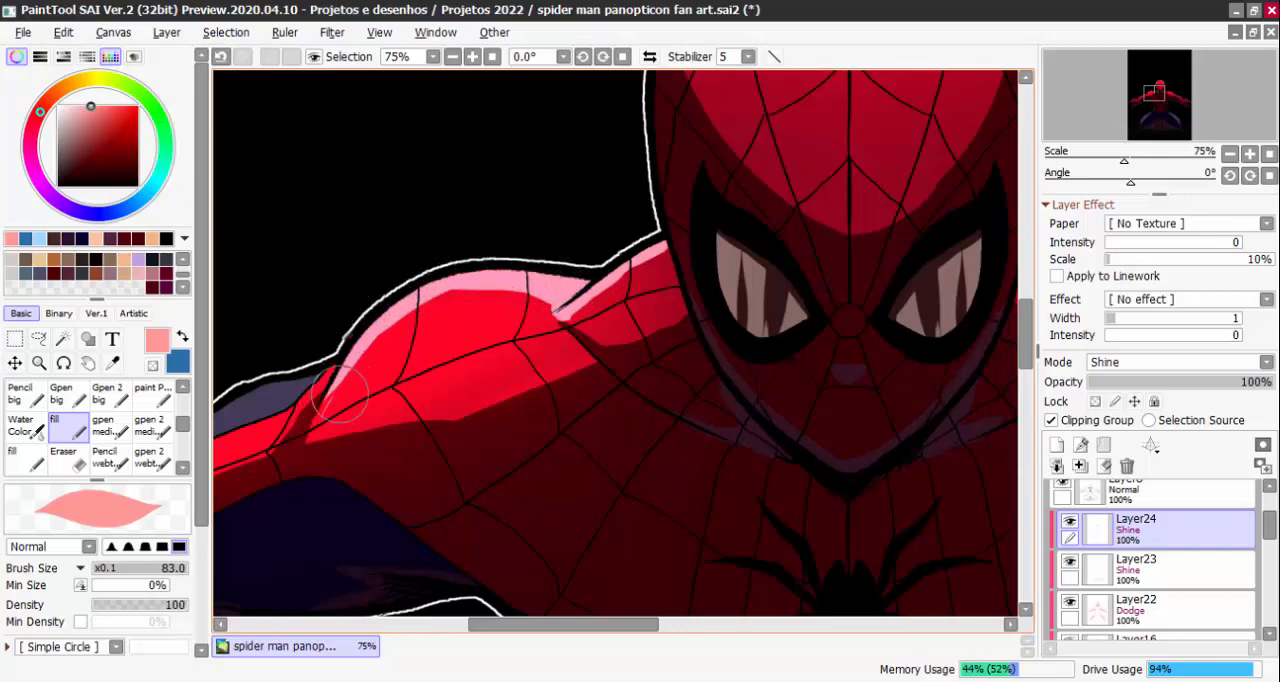
Paint a matching light pink rim along the right-hand side of the neck and the upper edge of that shoulder
{"action": "scroll", "coordinate": [420, 380], "scroll_direction": "down", "scroll_amount": 2}
{"action": "scroll", "coordinate": [723, 366], "scroll_direction": "down", "scroll_amount": 1}
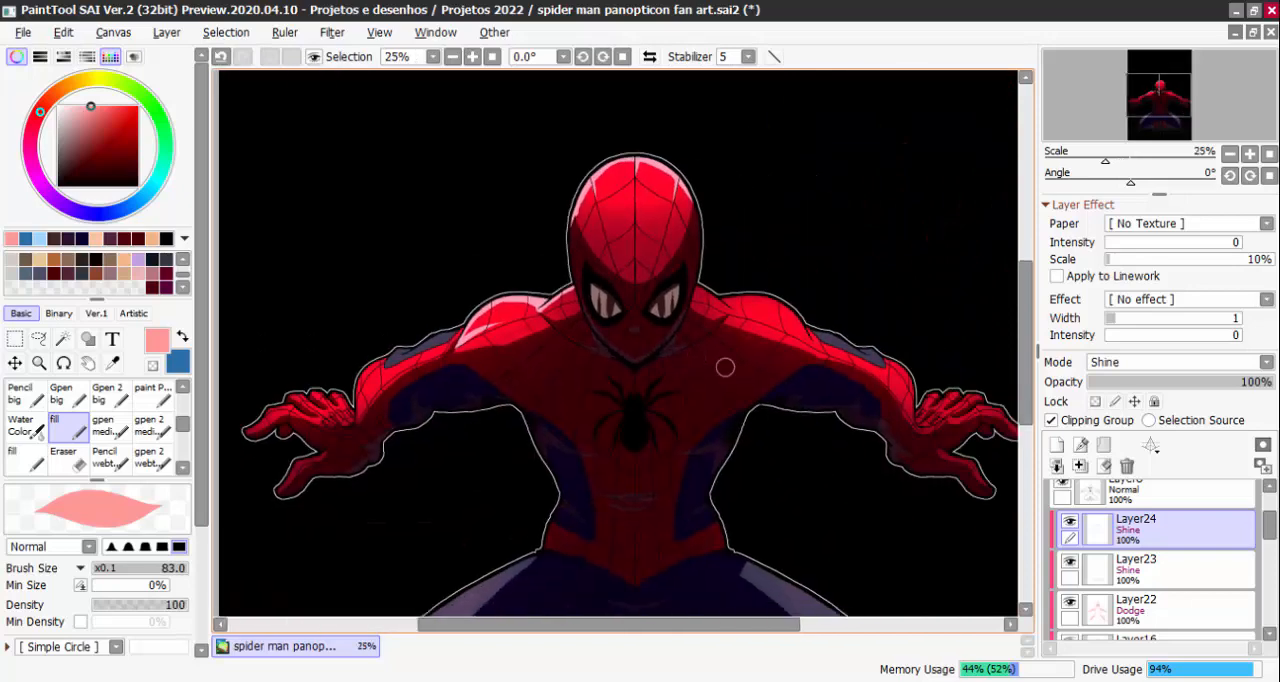
{"action": "scroll", "coordinate": [725, 255], "scroll_direction": "up", "scroll_amount": 2}
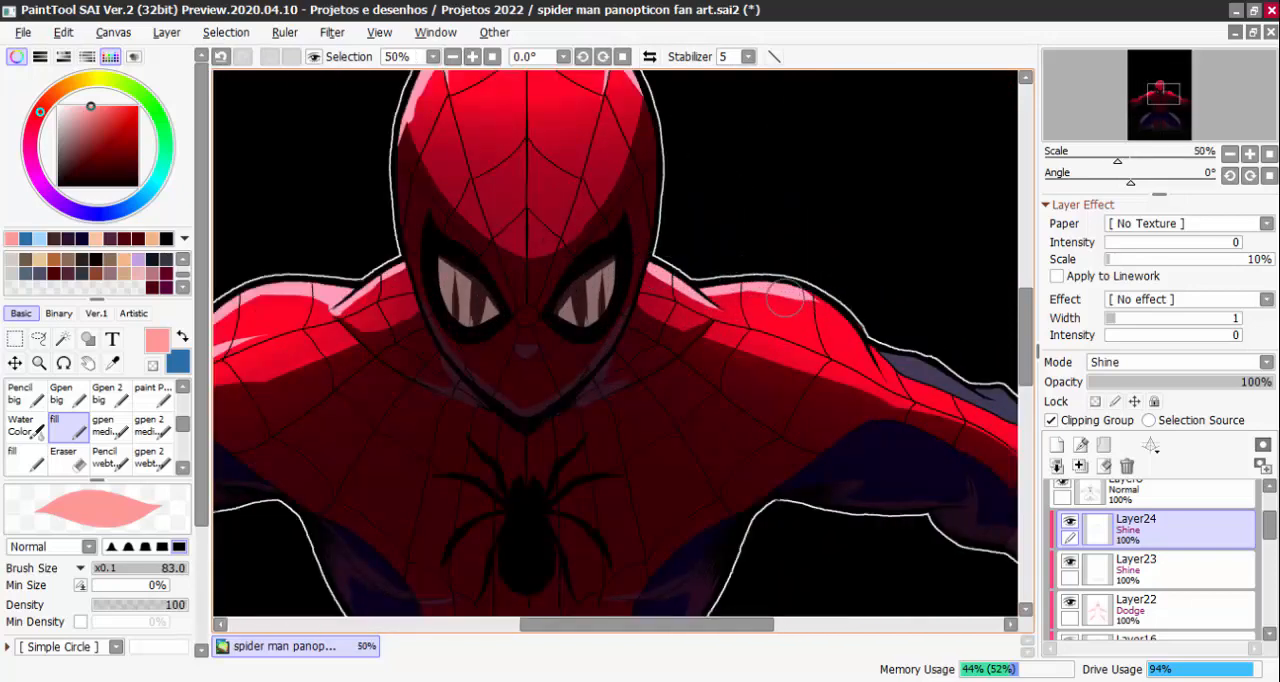
{"action": "scroll", "coordinate": [806, 292], "scroll_direction": "down", "scroll_amount": 3}
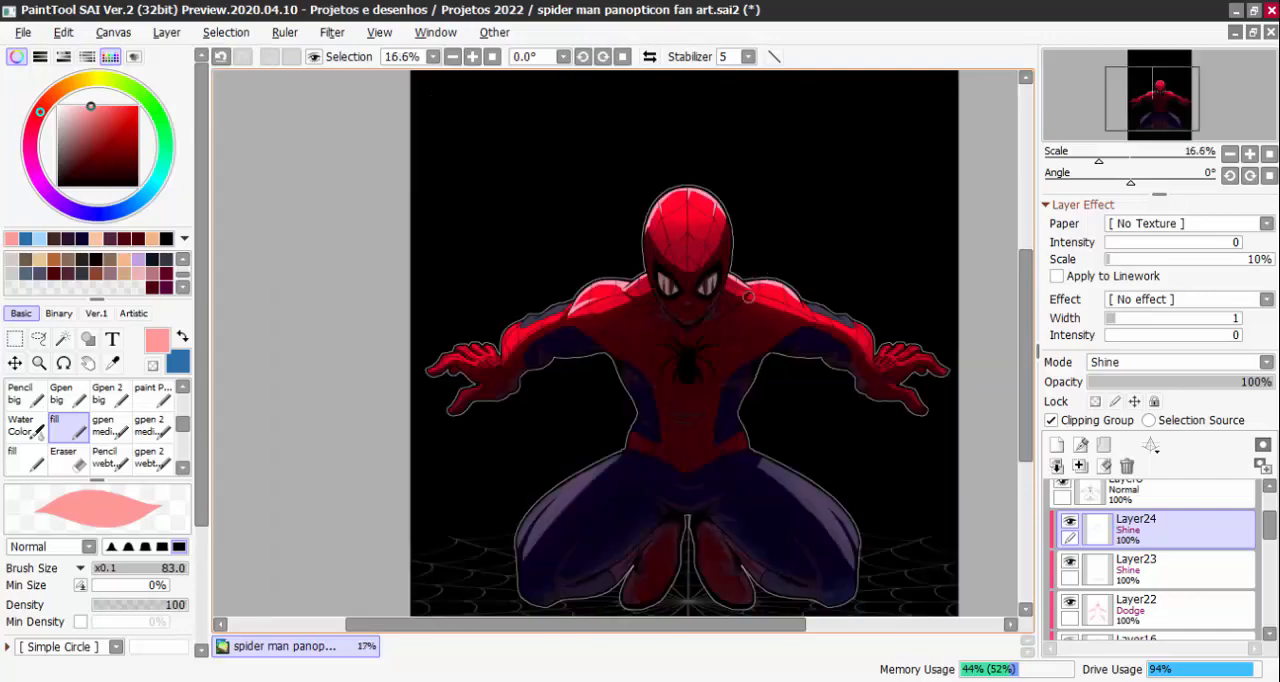
Continue the light pink rim along the left-hand arm, over its blue panel and forearm, and highlight the fingers
{"action": "scroll", "coordinate": [593, 316], "scroll_direction": "up", "scroll_amount": 5}
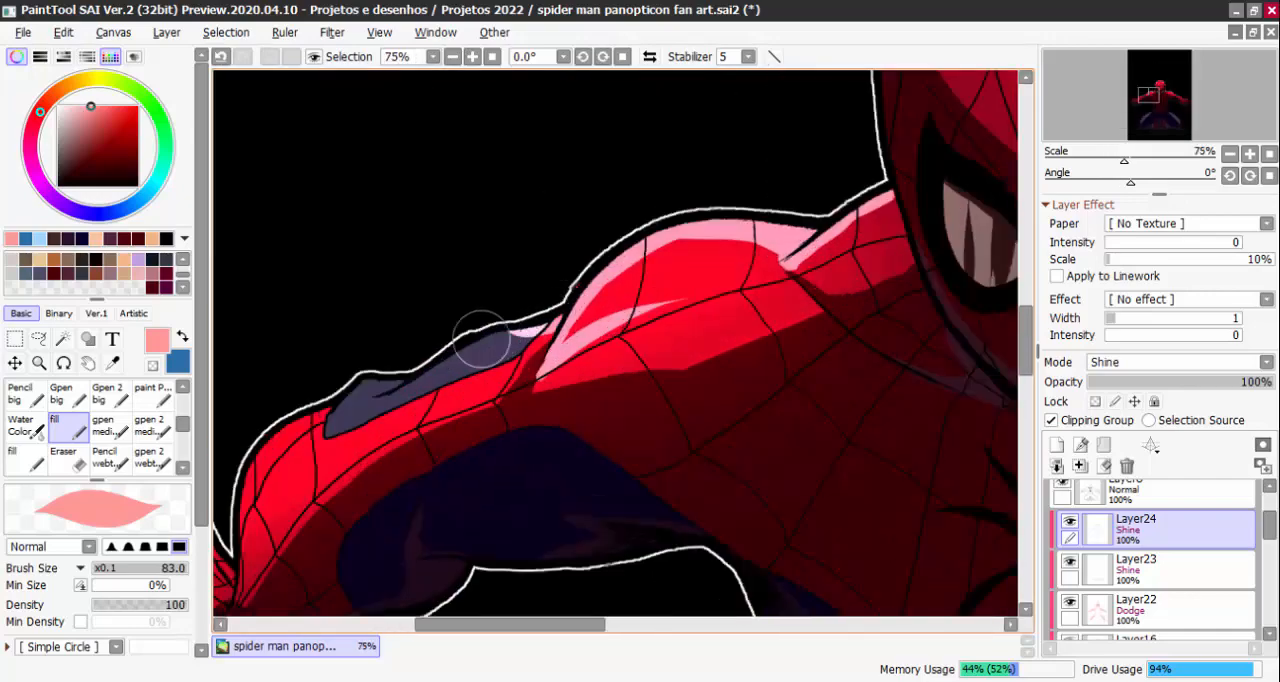
{"action": "mouse_move", "coordinate": [496, 338]}
{"action": "left_mouse_down"}
{"action": "mouse_move", "coordinate": [415, 385]}
{"action": "mouse_move", "coordinate": [378, 380]}
{"action": "mouse_move", "coordinate": [322, 417]}
{"action": "mouse_move", "coordinate": [497, 282]}
{"action": "left_mouse_up"}
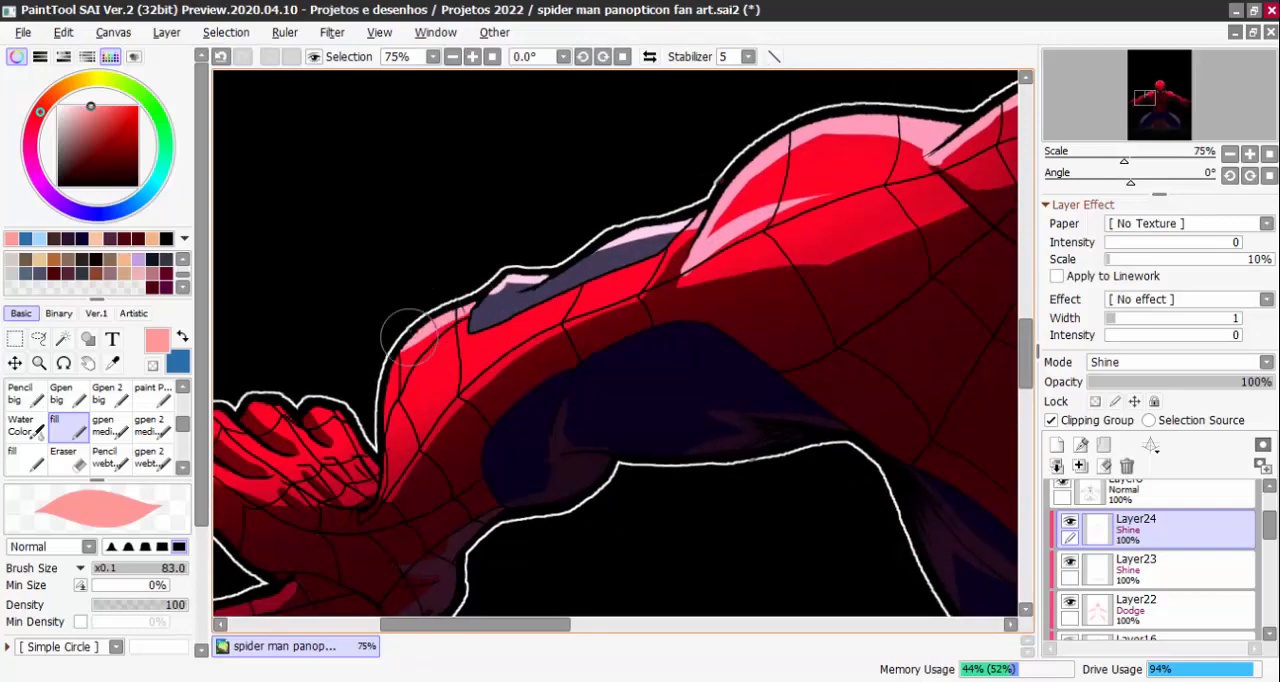
{"action": "scroll", "coordinate": [410, 390], "scroll_direction": "down", "scroll_amount": 5}
{"action": "scroll", "coordinate": [570, 377], "scroll_direction": "up", "scroll_amount": 3}
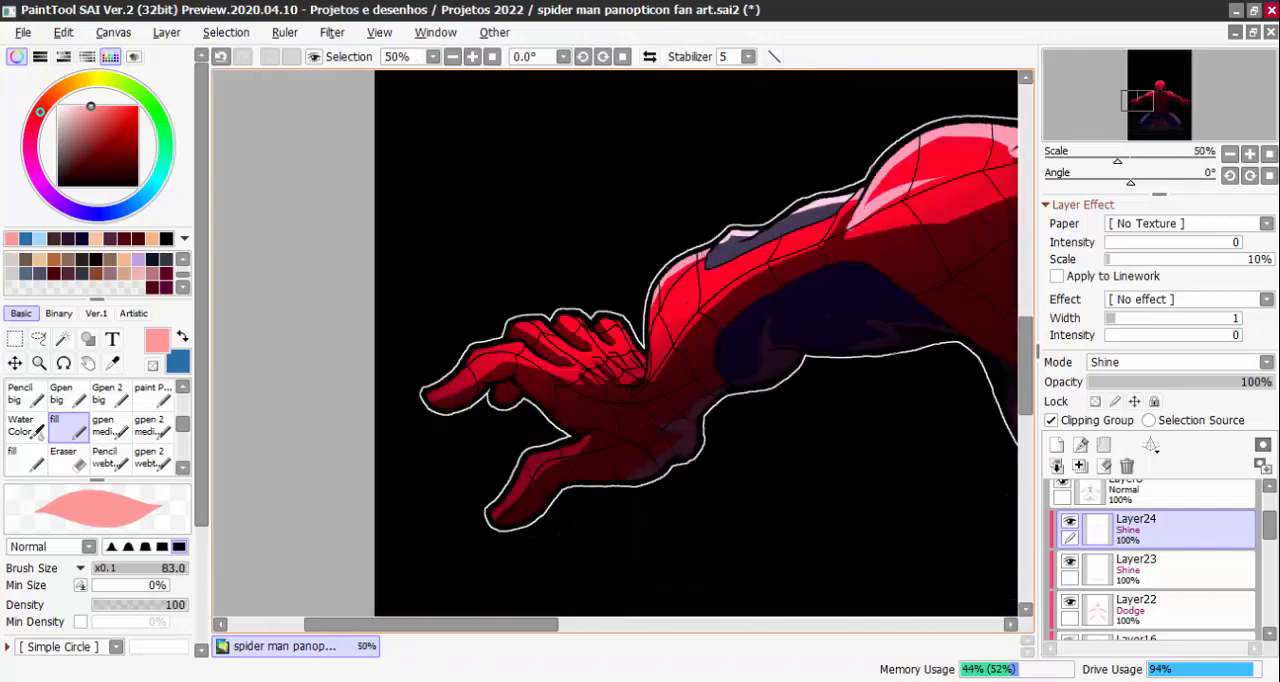
{"action": "scroll", "coordinate": [849, 440], "scroll_direction": "down", "scroll_amount": 3}
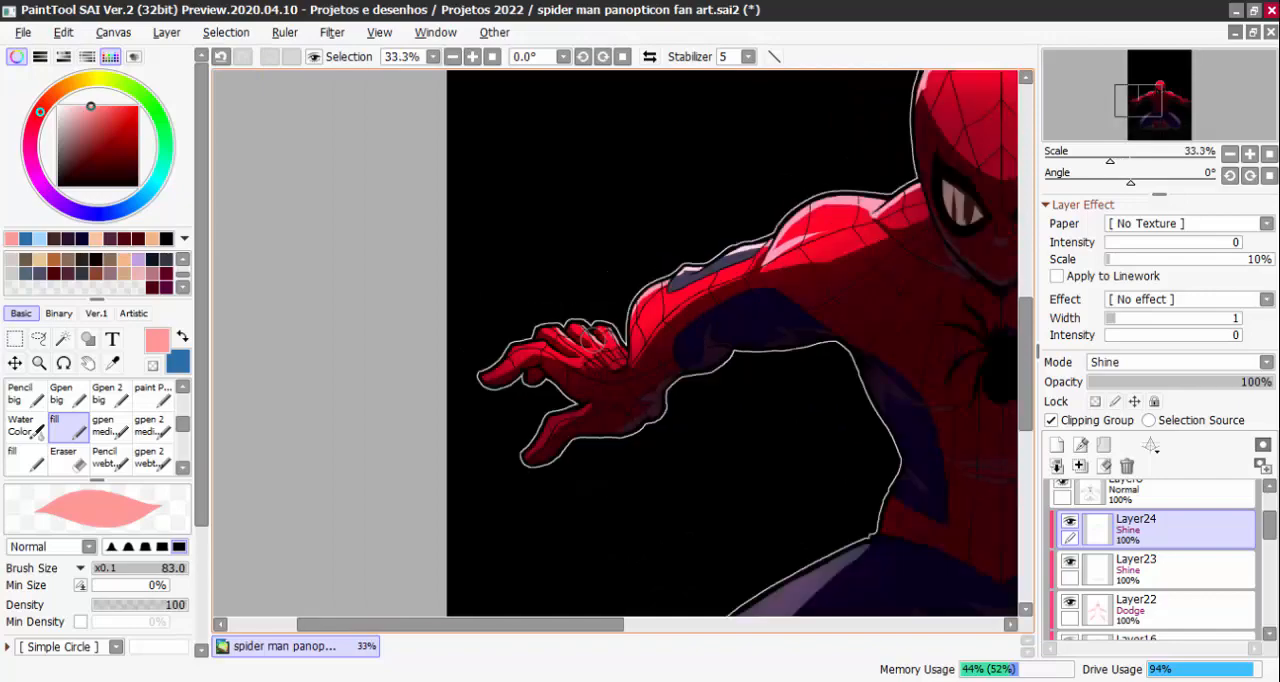
{"action": "scroll", "coordinate": [859, 328], "scroll_direction": "up", "scroll_amount": 1}
Extend the rim down the outer edge of the right-hand shoulder and add a thin highlight streak along its web line
{"action": "scroll", "coordinate": [859, 328], "scroll_direction": "up", "scroll_amount": 2}
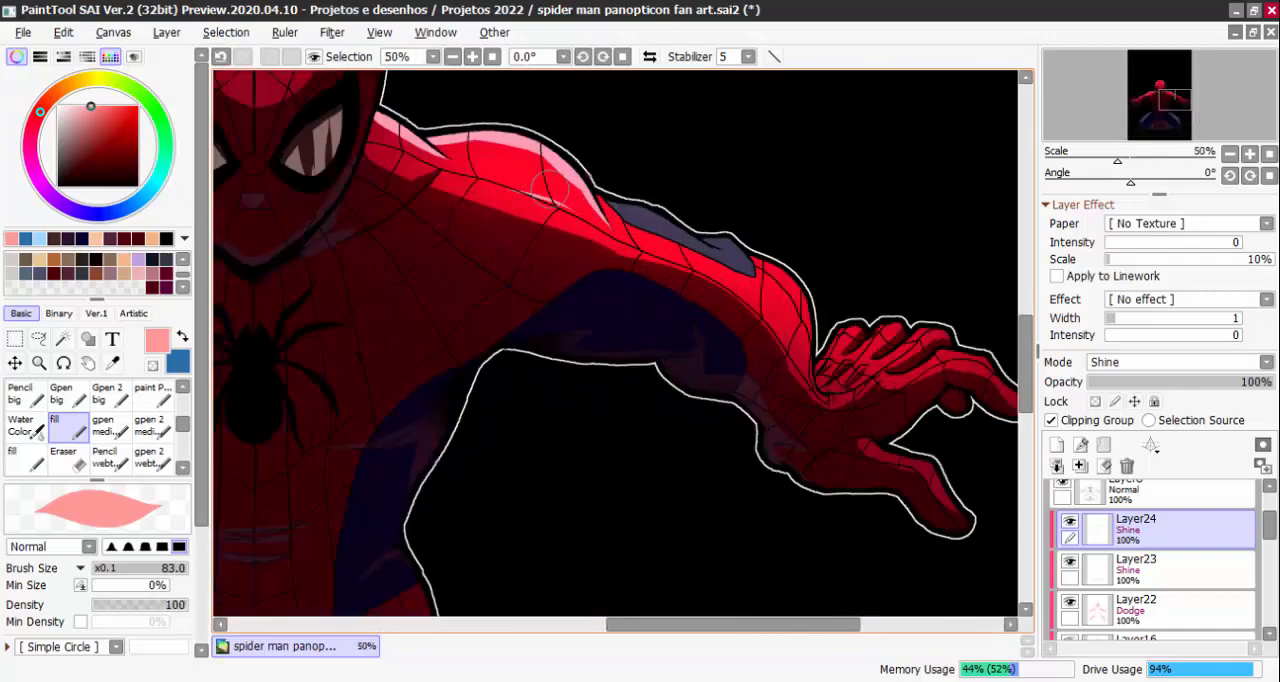
{"action": "scroll", "coordinate": [585, 228], "scroll_direction": "down", "scroll_amount": 4}
{"action": "scroll", "coordinate": [486, 271], "scroll_direction": "down", "scroll_amount": 2}
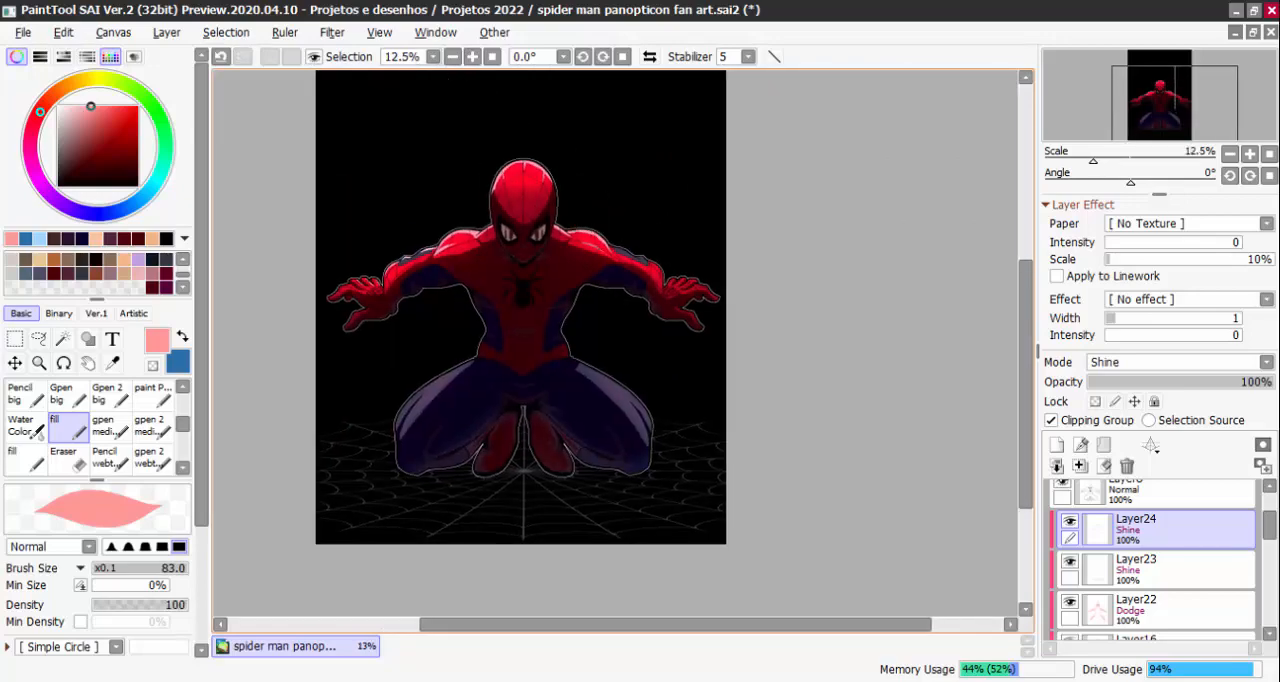
{"action": "scroll", "coordinate": [579, 184], "scroll_direction": "up", "scroll_amount": 3}
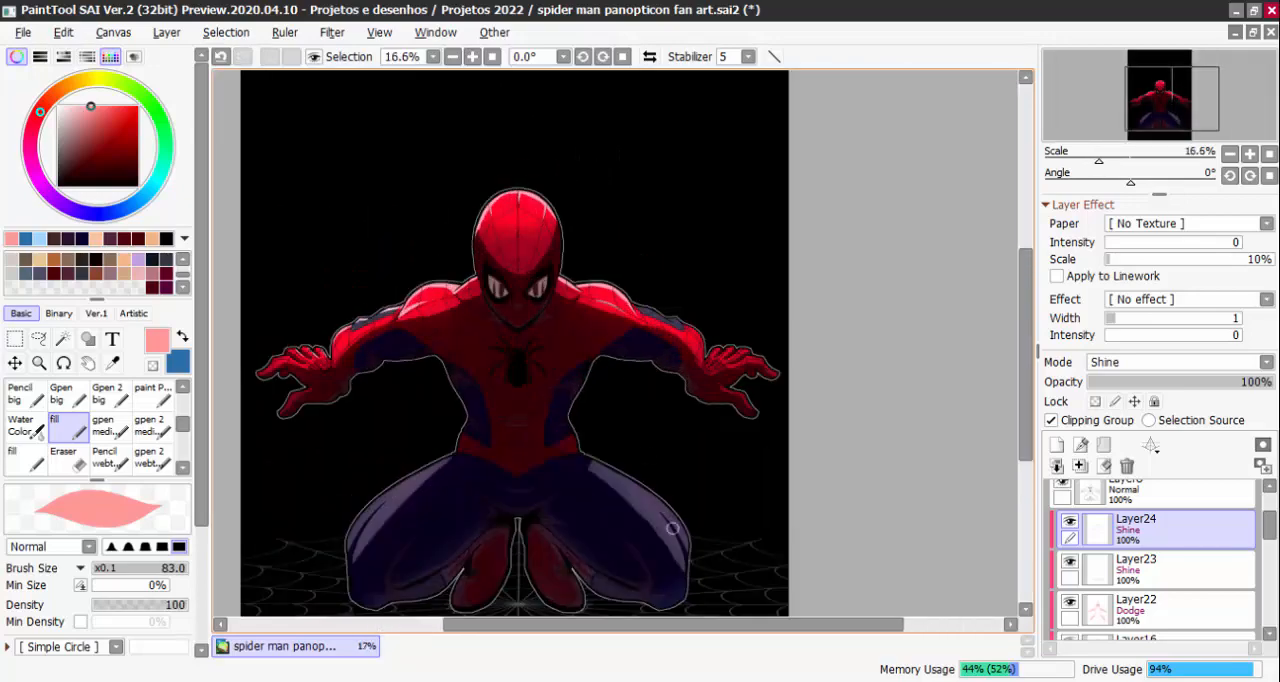
{"action": "scroll", "coordinate": [590, 270], "scroll_direction": "up", "scroll_amount": 4}
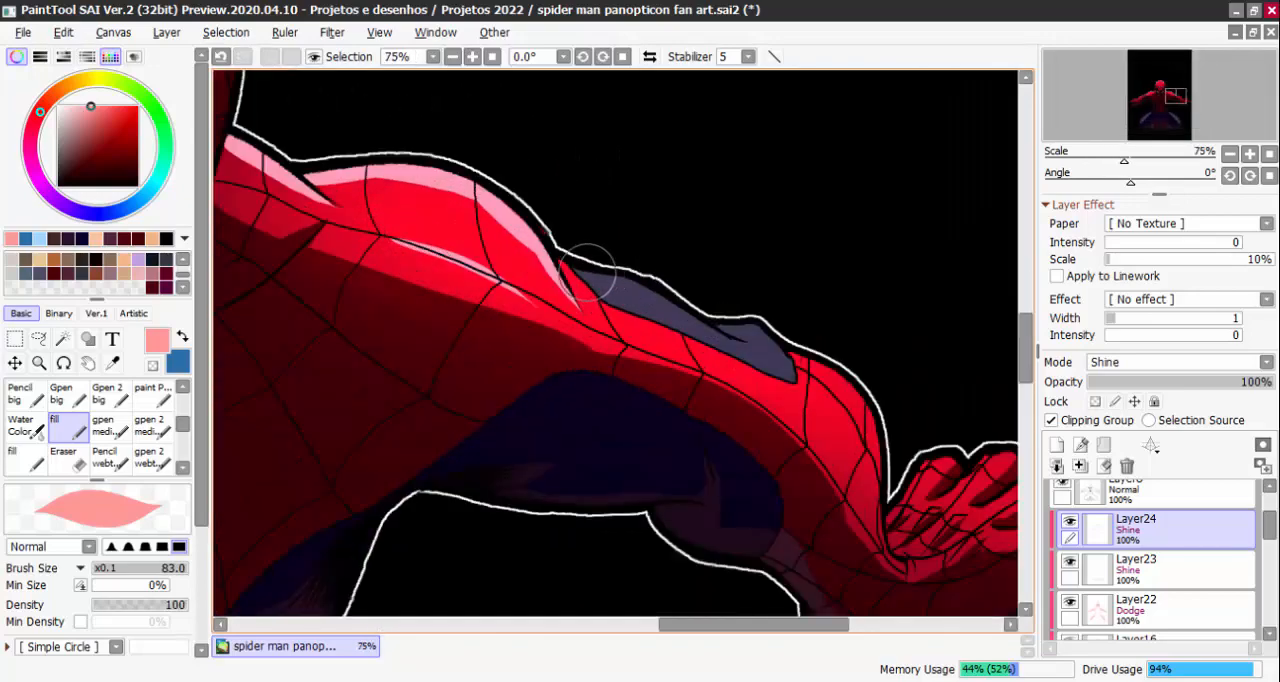
Paint the pink rim along the right-hand arm's blue panel and upper forearm, redoing the uneven stroke
{"action": "left_click_drag", "start_coordinate": [600, 270], "coordinate": [667, 295]}
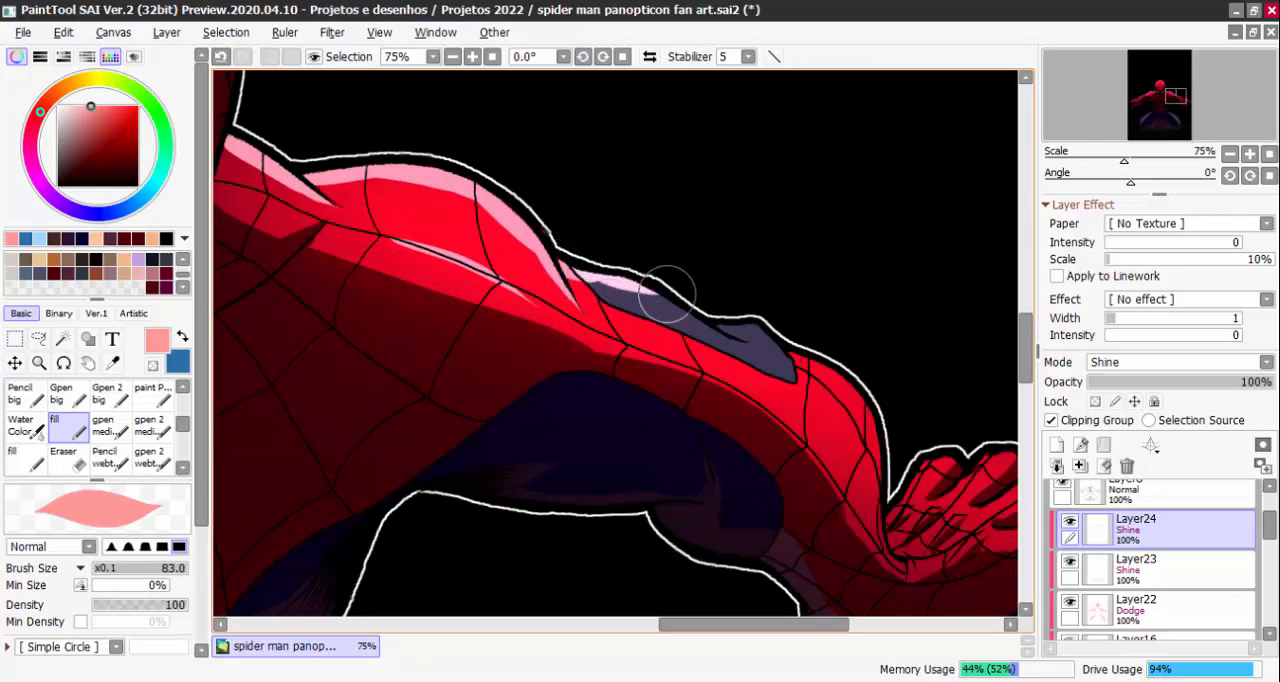
{"action": "mouse_move", "coordinate": [590, 270]}
{"action": "left_mouse_down"}
{"action": "mouse_move", "coordinate": [668, 298]}
{"action": "mouse_move", "coordinate": [748, 346]}
{"action": "mouse_move", "coordinate": [758, 325]}
{"action": "mouse_move", "coordinate": [712, 316]}
{"action": "mouse_move", "coordinate": [747, 329]}
{"action": "left_mouse_up"}
{"action": "key", "text": "ctrl+z"}
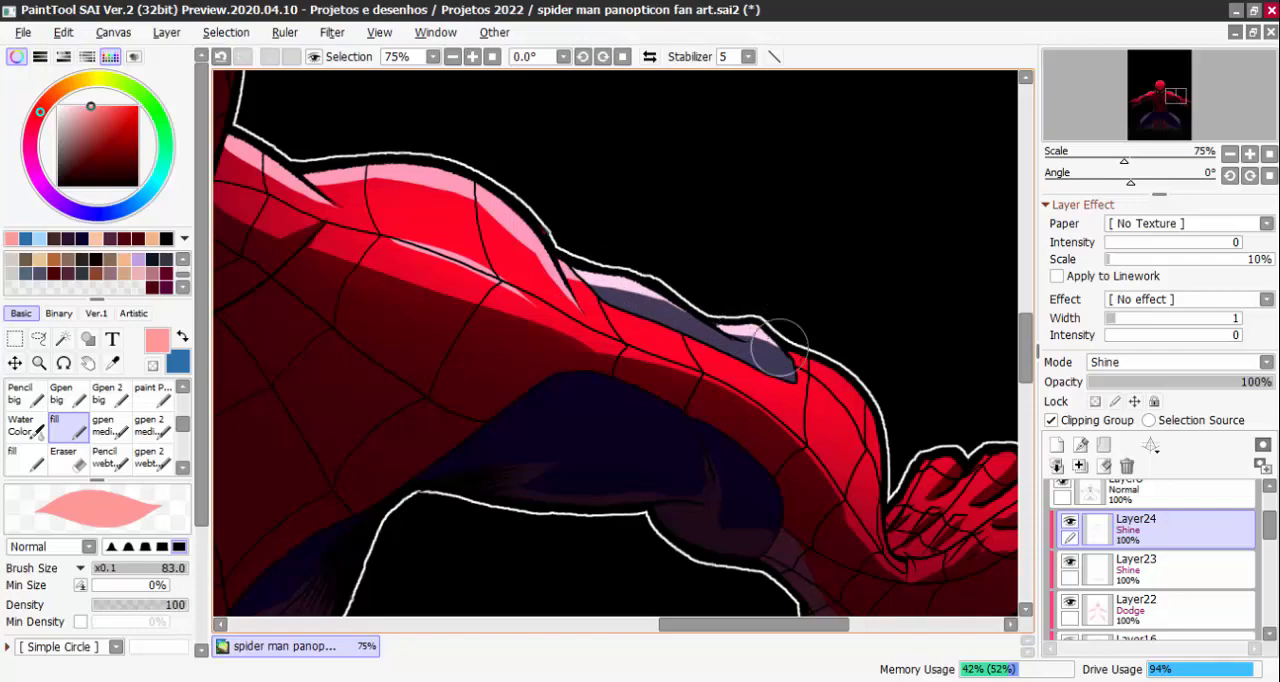
{"action": "scroll", "coordinate": [840, 377], "scroll_direction": "down", "scroll_amount": 3}
{"action": "scroll", "coordinate": [742, 271], "scroll_direction": "up", "scroll_amount": 2}
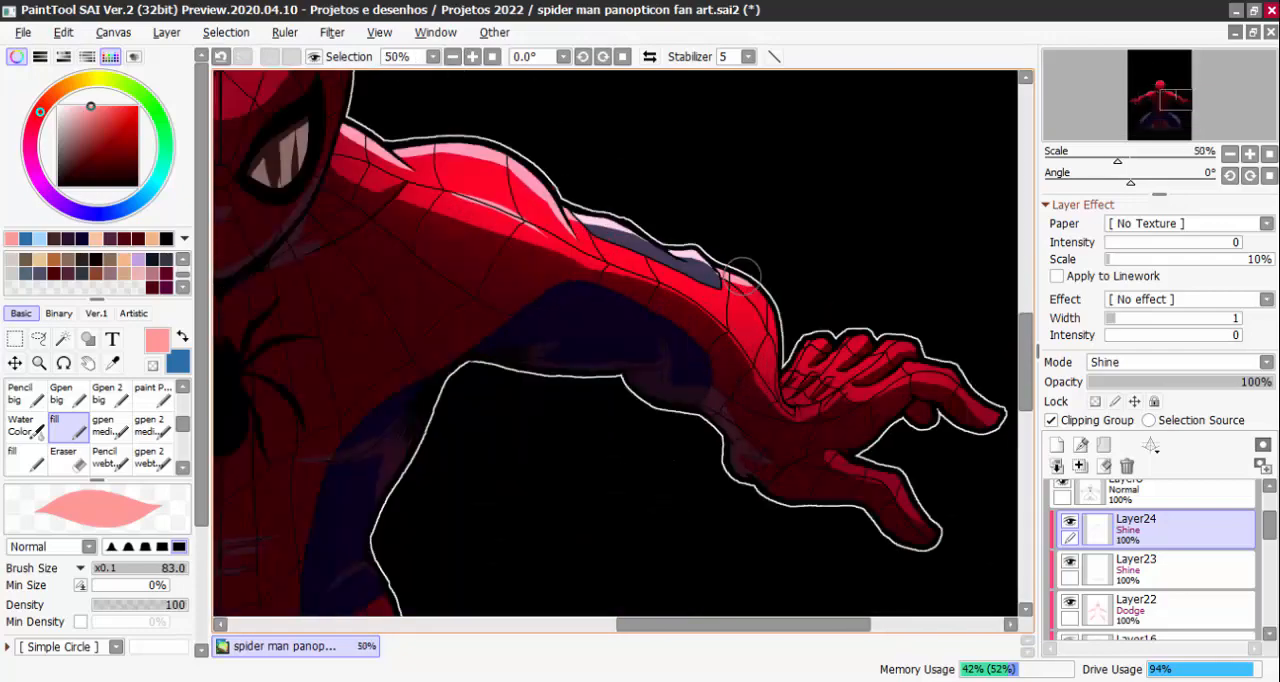
{"action": "scroll", "coordinate": [732, 267], "scroll_direction": "up", "scroll_amount": 2}
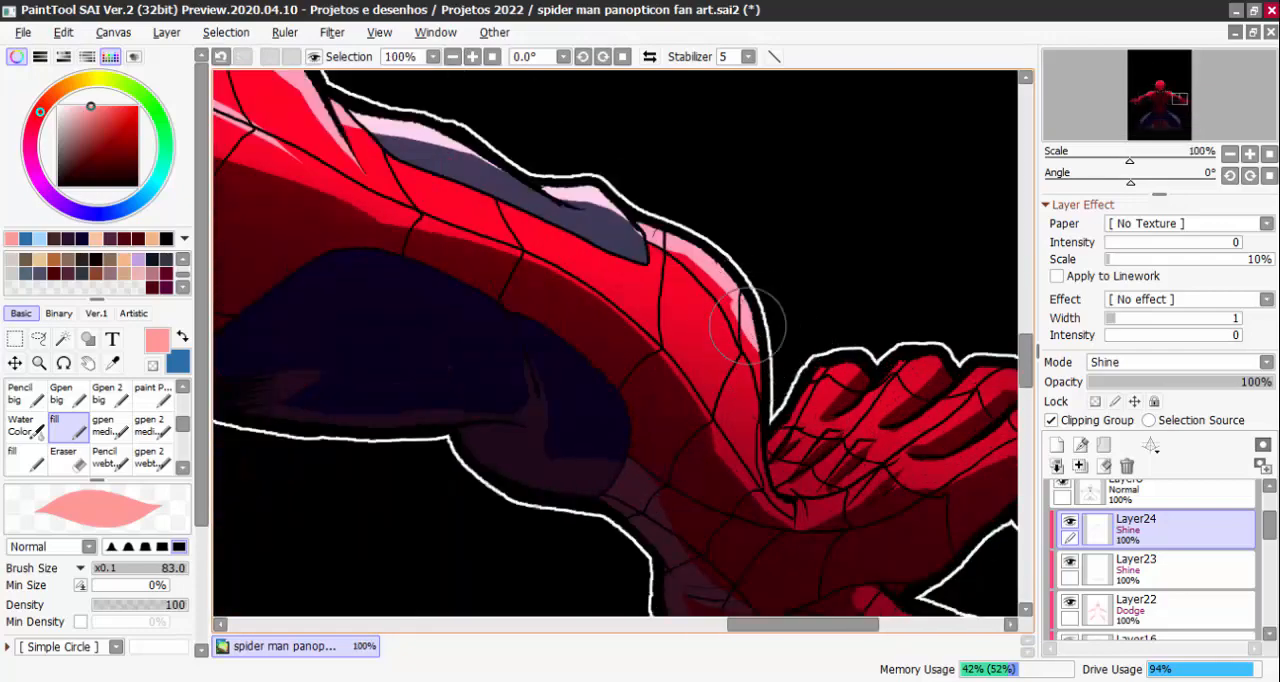
Carry the pink rim down to the right-hand wrist and highlight the upper edges of the fingers
{"action": "left_click_drag", "start_coordinate": [748, 300], "coordinate": [778, 370]}
{"action": "mouse_move", "coordinate": [800, 412]}
{"action": "left_mouse_down"}
{"action": "mouse_move", "coordinate": [785, 400]}
{"action": "mouse_move", "coordinate": [835, 365]}
{"action": "mouse_move", "coordinate": [914, 380]}
{"action": "mouse_move", "coordinate": [866, 400]}
{"action": "mouse_move", "coordinate": [846, 371]}
{"action": "left_mouse_up"}
{"action": "left_click_drag", "start_coordinate": [914, 341], "coordinate": [830, 404]}
{"action": "scroll", "coordinate": [951, 346], "scroll_direction": "down", "scroll_amount": 1}
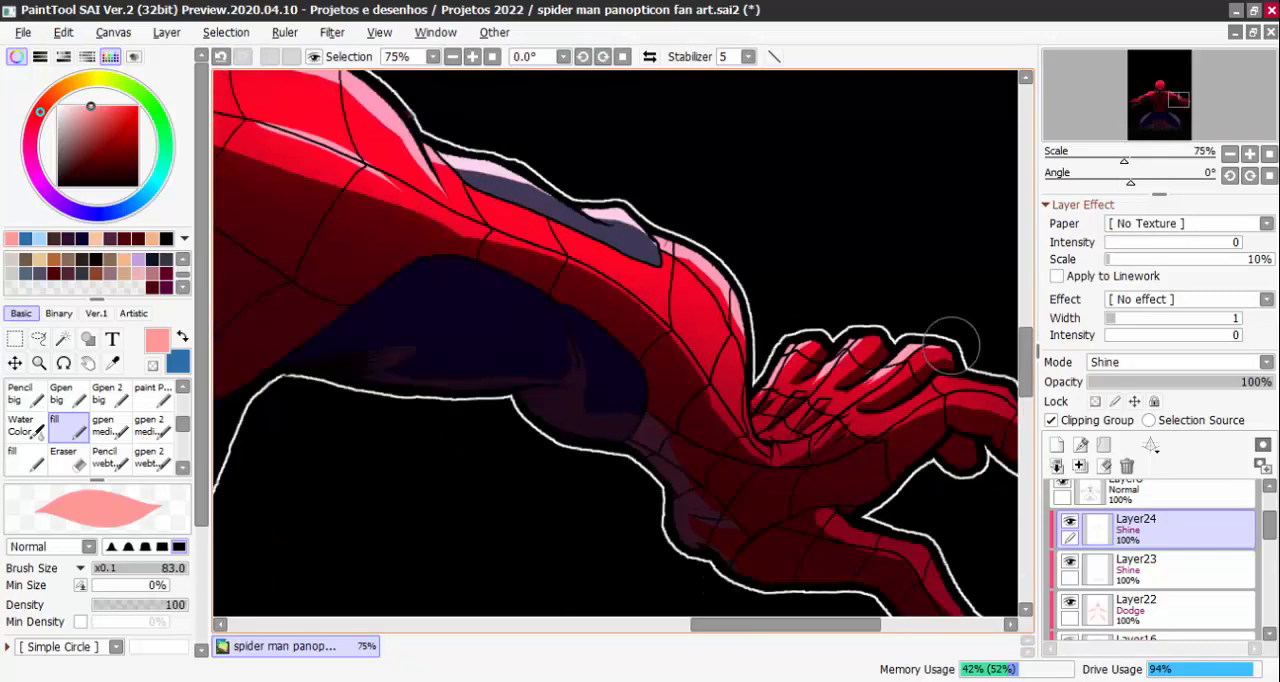
{"action": "scroll", "coordinate": [951, 346], "scroll_direction": "down", "scroll_amount": 4}
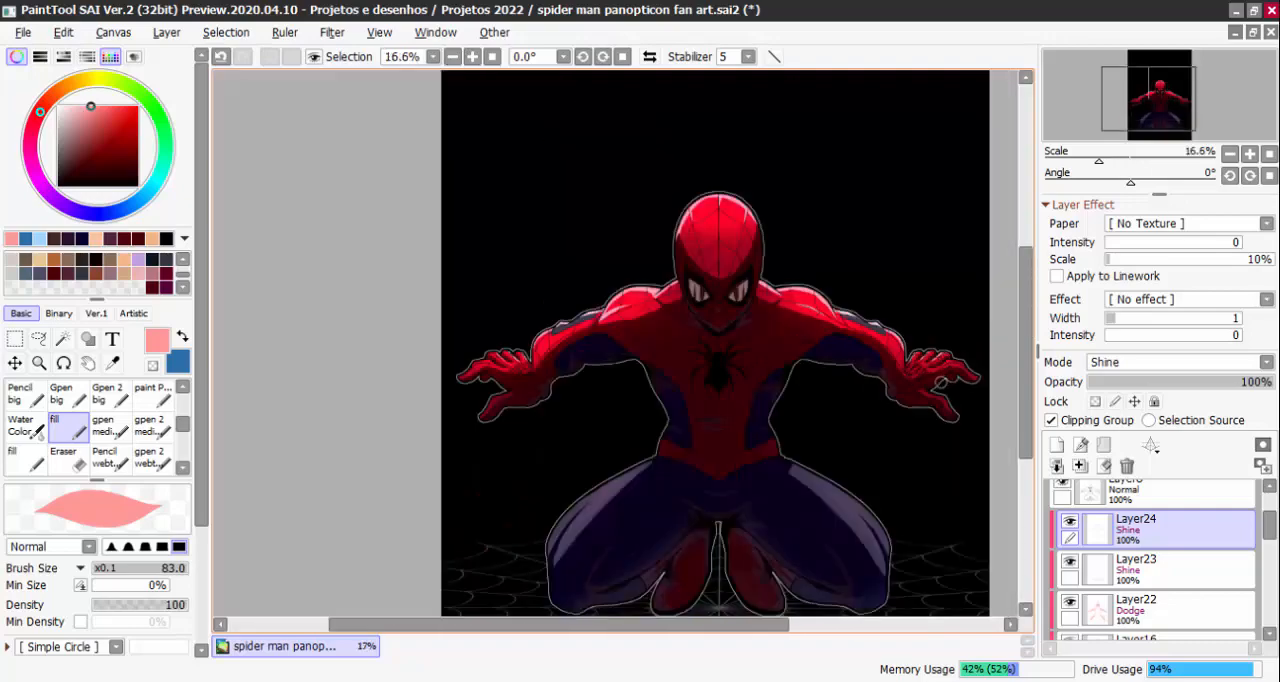
Trim the lower end of the rim highlight on the head's left-hand side with the transparent colour, then return to light pink
{"action": "scroll", "coordinate": [745, 240], "scroll_direction": "up", "scroll_amount": 2}
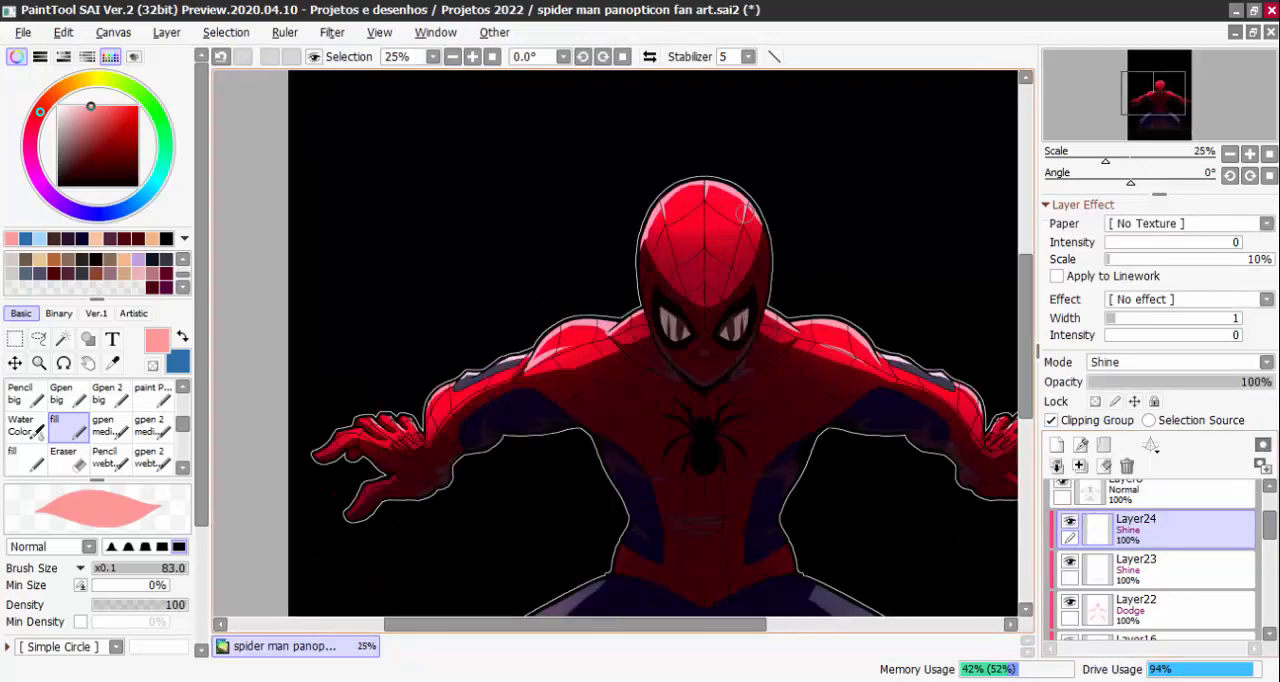
{"action": "scroll", "coordinate": [612, 215], "scroll_direction": "up", "scroll_amount": 2}
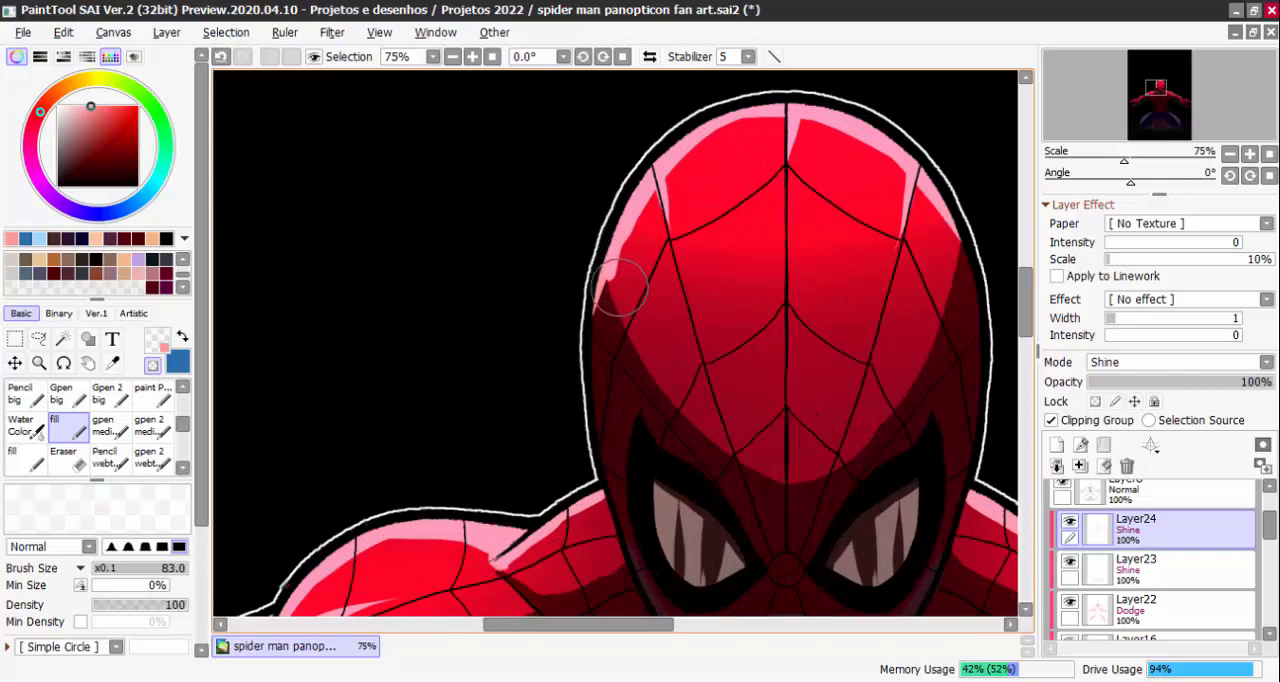
{"action": "key", "text": "e"}
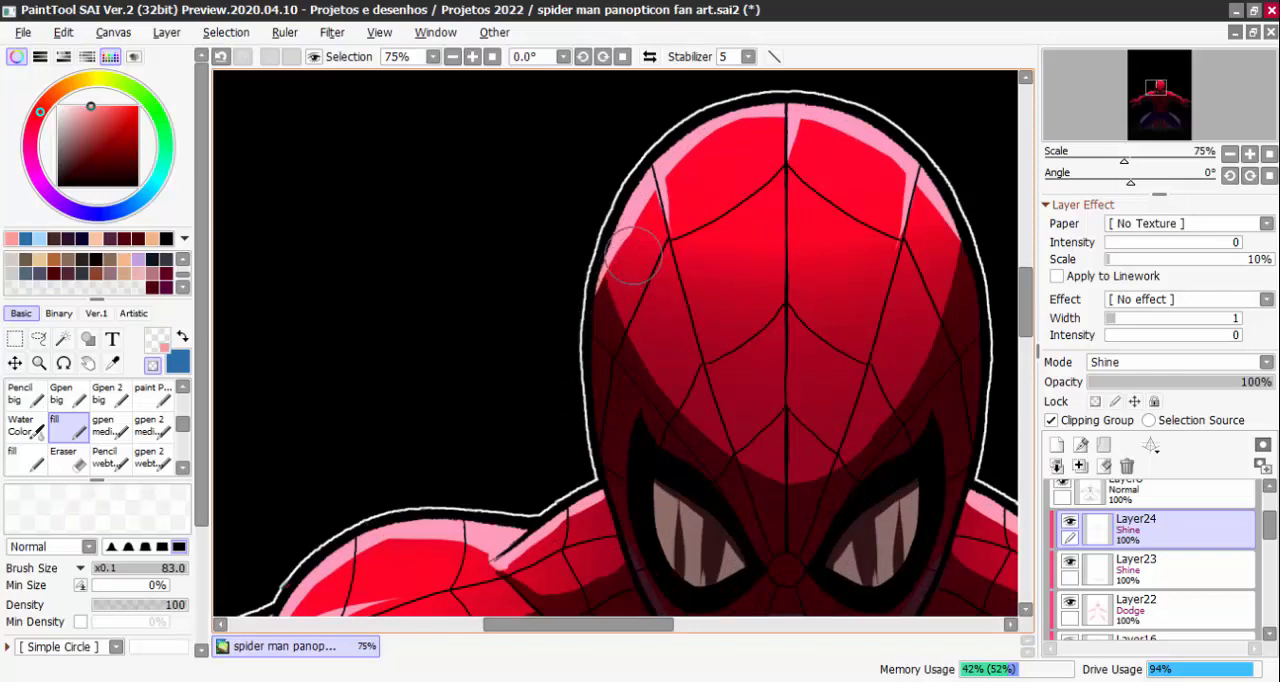
{"action": "key", "text": "e"}
{"action": "scroll", "coordinate": [829, 243], "scroll_direction": "down", "scroll_amount": 4}
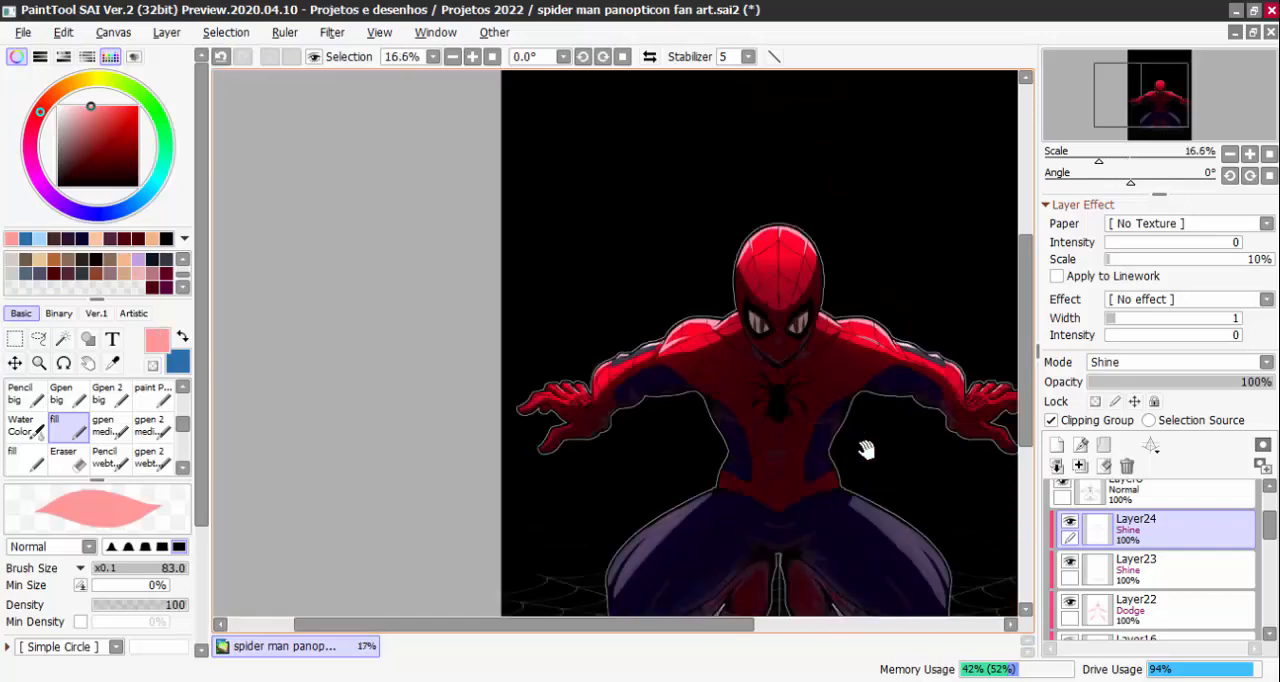
Switch to the AirBrush at size 147 and add a soft light pink glow over the upper part of the head
{"action": "left_click_drag", "start_coordinate": [866, 450], "coordinate": [810, 339]}
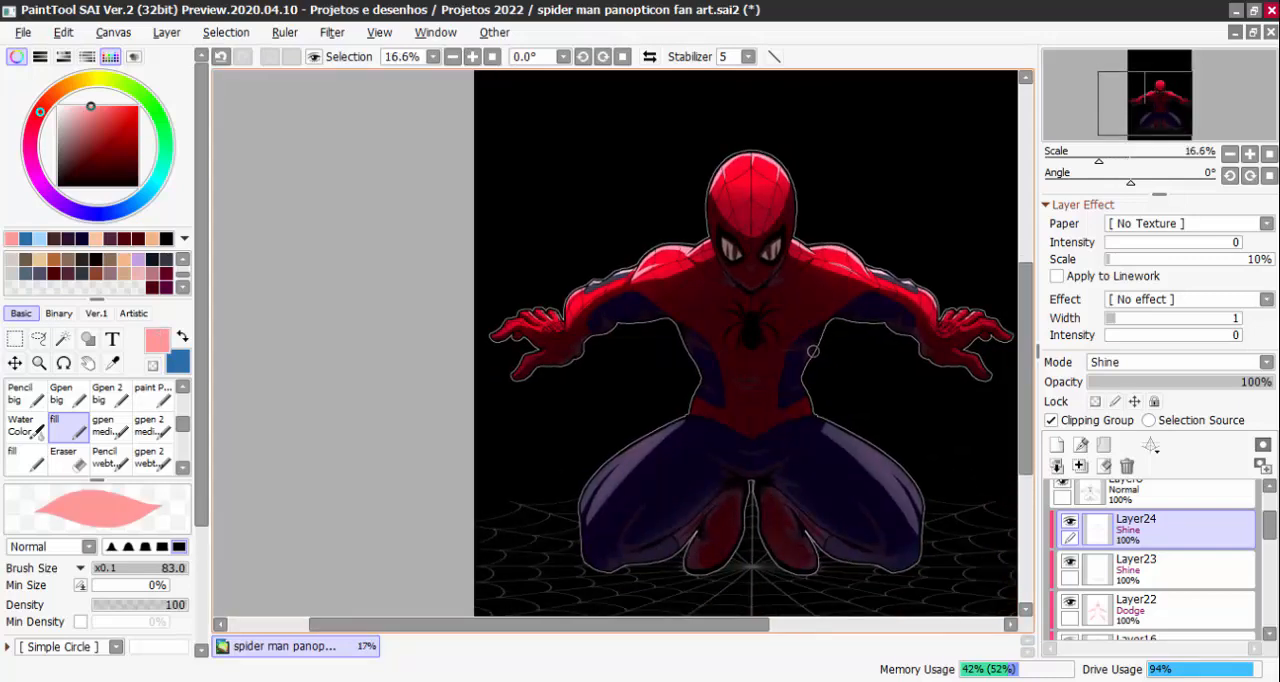
{"action": "scroll", "coordinate": [813, 351], "scroll_direction": "up", "scroll_amount": 1}
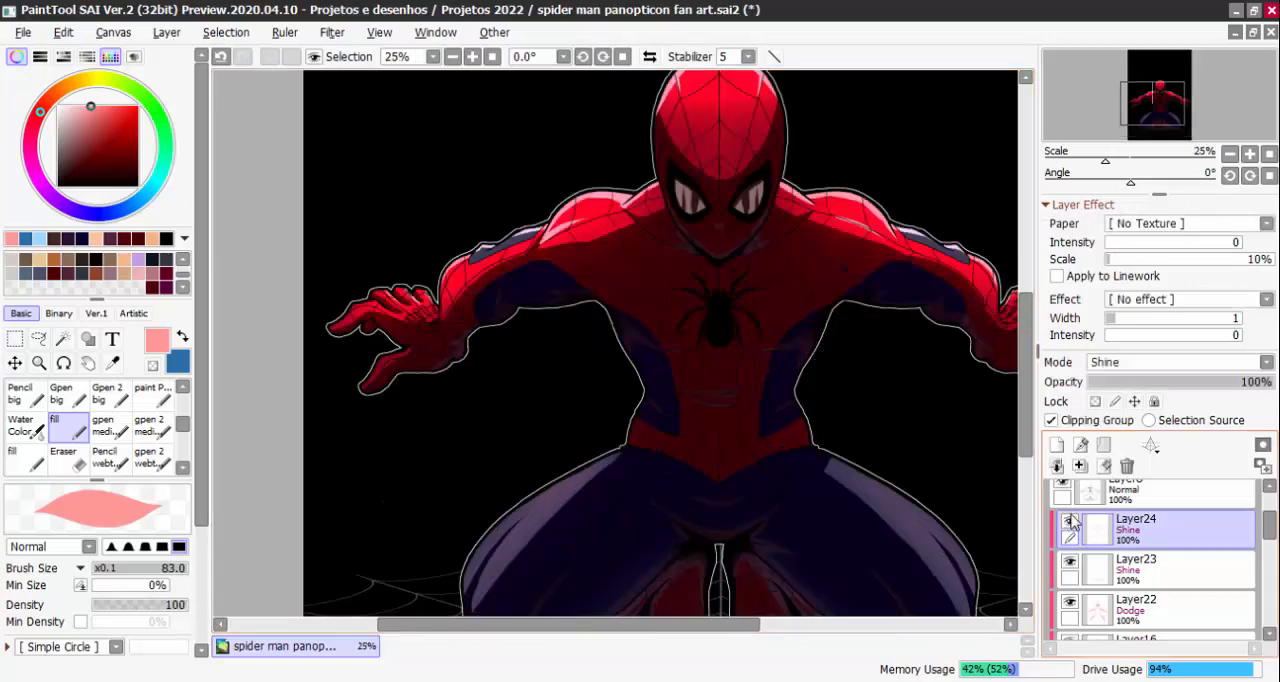
{"action": "left_click_drag", "start_coordinate": [184, 424], "coordinate": [184, 396]}
{"action": "left_click", "coordinate": [77, 402]}
{"action": "mouse_move", "coordinate": [806, 368]}
{"action": "left_mouse_down"}
{"action": "mouse_move", "coordinate": [814, 403]}
{"action": "mouse_move", "coordinate": [796, 508]}
{"action": "left_mouse_up"}
{"action": "scroll", "coordinate": [685, 230], "scroll_direction": "up", "scroll_amount": 1}
{"action": "left_click_drag", "start_coordinate": [685, 230], "coordinate": [642, 265]}
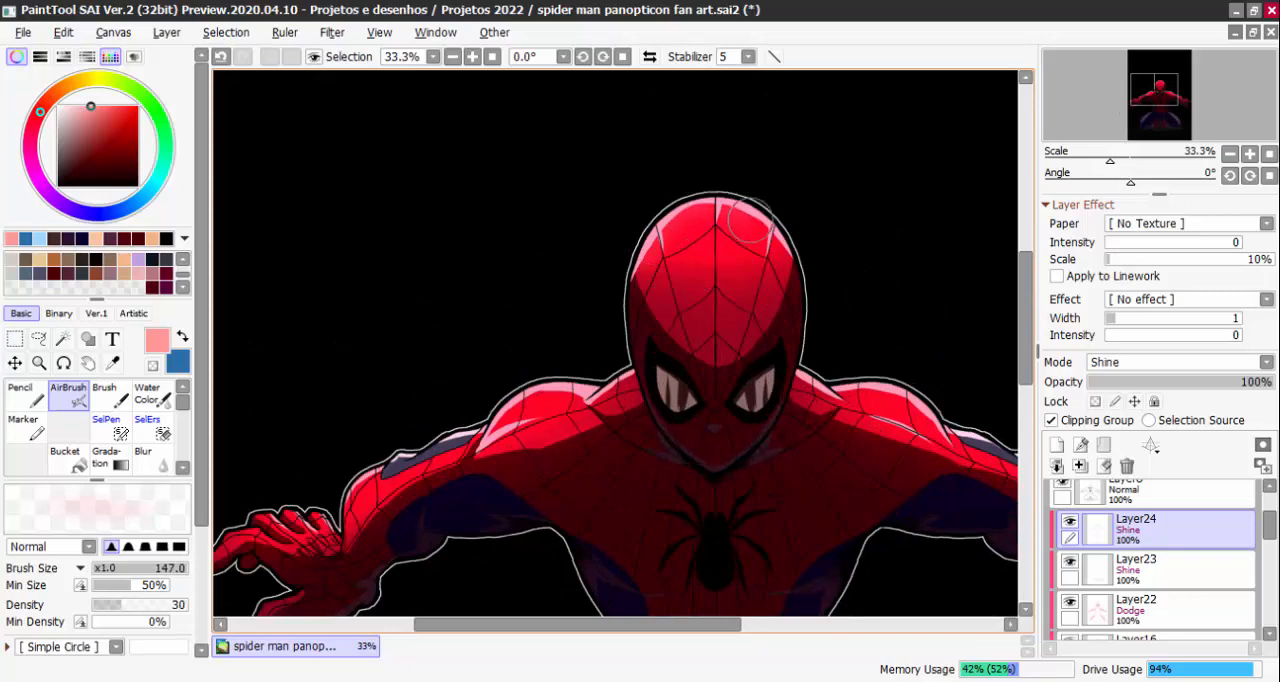
Airbrush a soft light pink glow over the shoulders and upper arms, enlarging the brush to 205
{"action": "left_click_drag", "start_coordinate": [875, 339], "coordinate": [795, 262]}
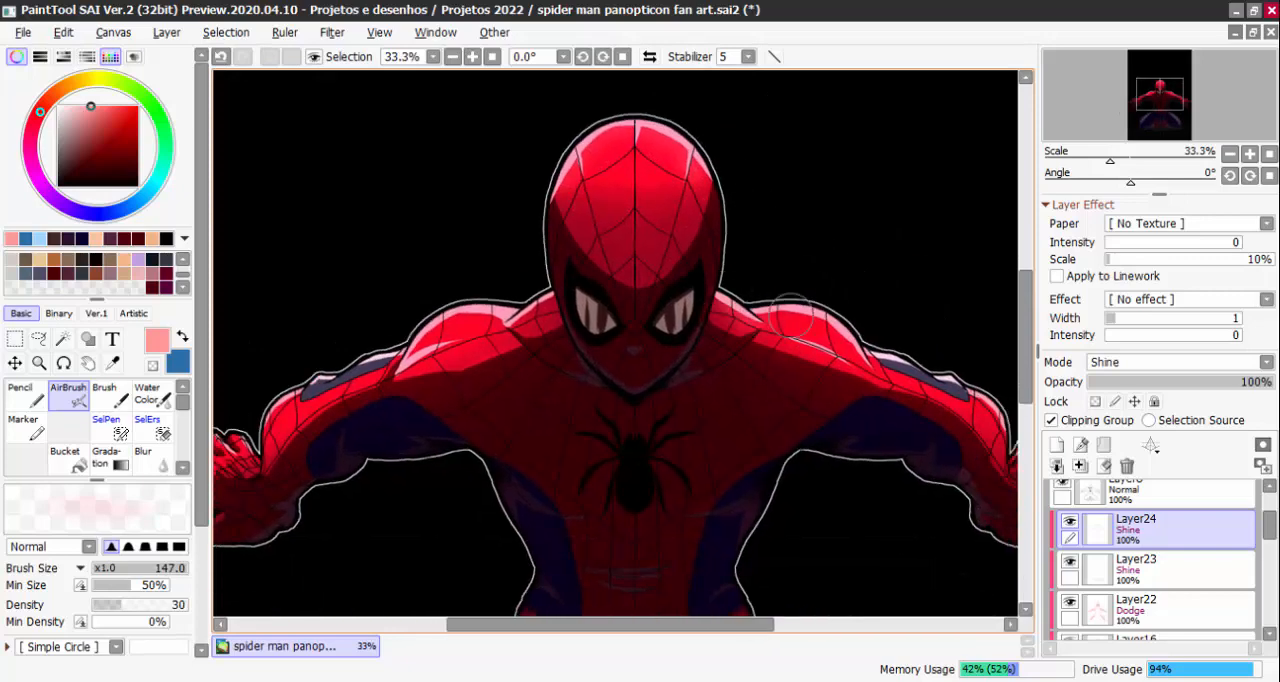
{"action": "mouse_move", "coordinate": [980, 369]}
{"action": "left_mouse_down"}
{"action": "mouse_move", "coordinate": [762, 280]}
{"action": "mouse_move", "coordinate": [940, 323]}
{"action": "left_mouse_up"}
{"action": "left_click_drag", "start_coordinate": [484, 251], "coordinate": [482, 267]}
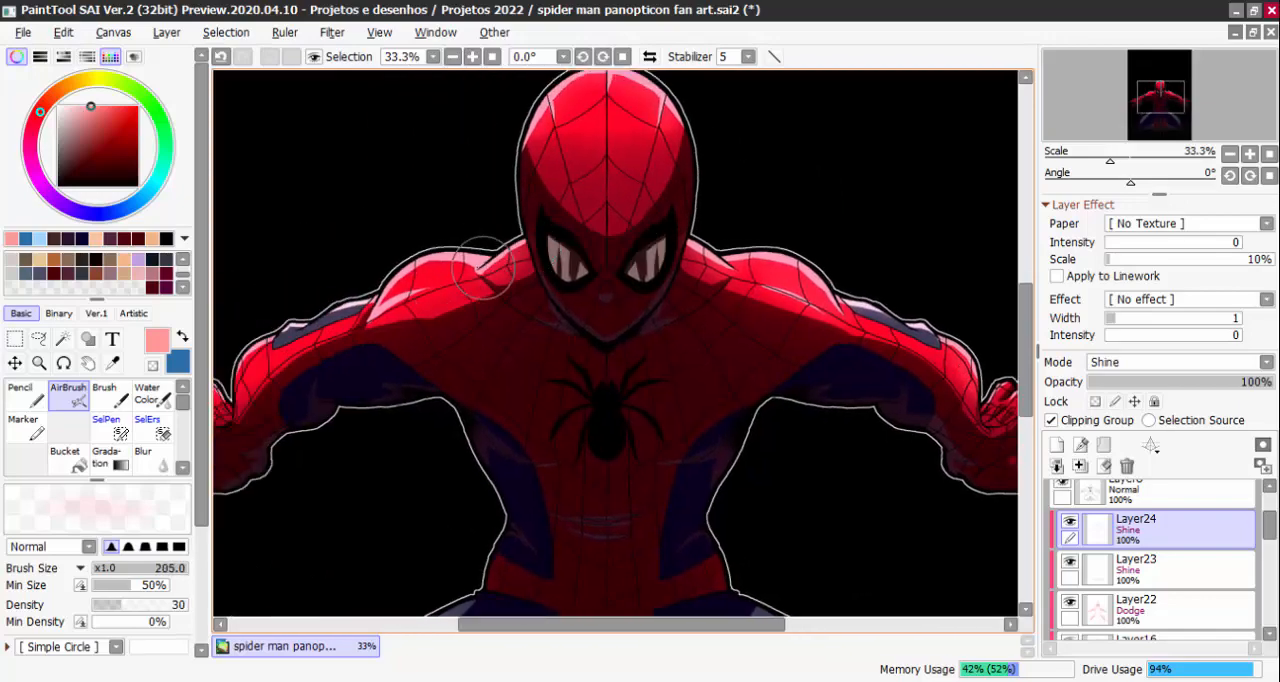
{"action": "left_click_drag", "start_coordinate": [392, 305], "coordinate": [465, 272]}
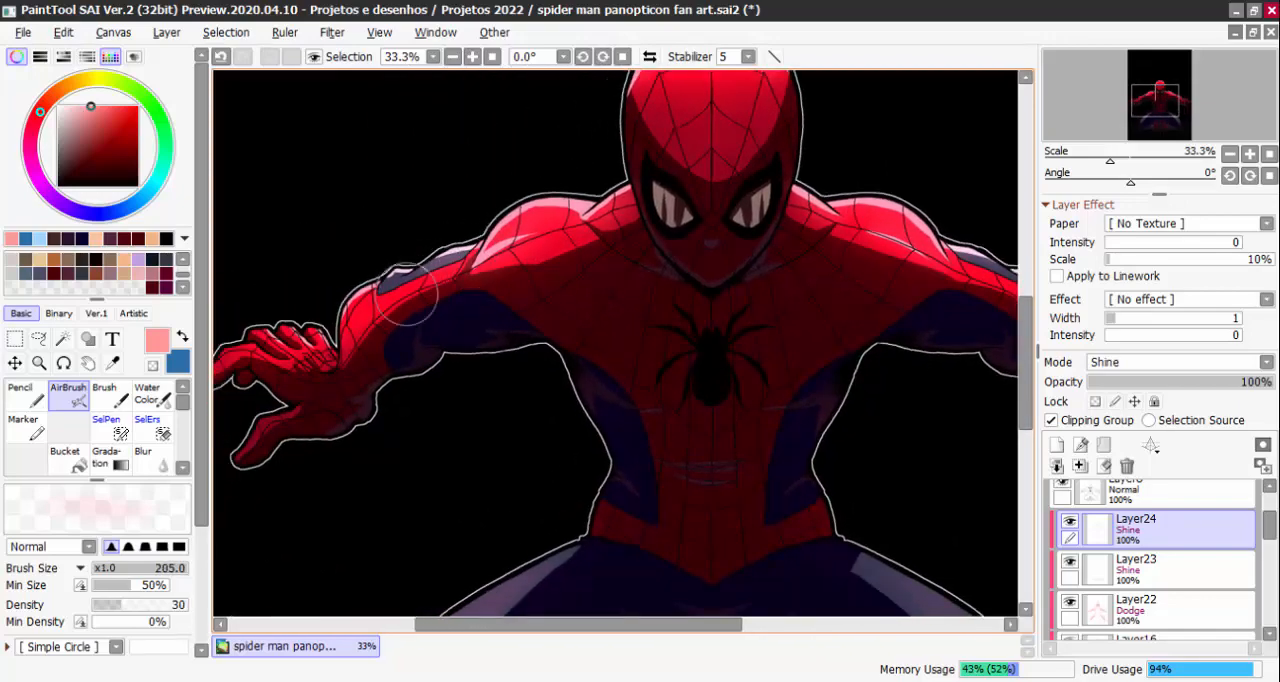
Compare the whole figure with the Shine layer Layer24 hidden and shown
{"action": "scroll", "coordinate": [330, 340], "scroll_direction": "down", "scroll_amount": 3}
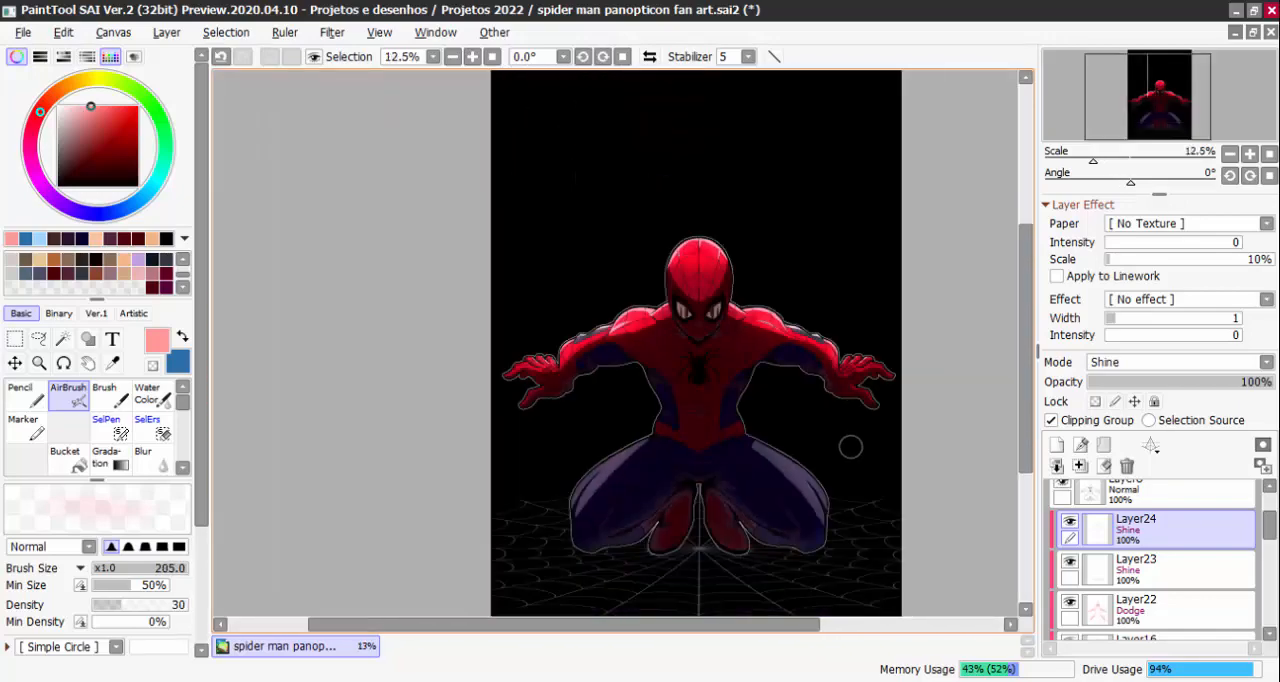
{"action": "left_click", "coordinate": [1070, 522]}
{"action": "left_click", "coordinate": [1072, 524]}
{"action": "key", "text": "Page_Down"}
{"action": "left_click", "coordinate": [1072, 524]}
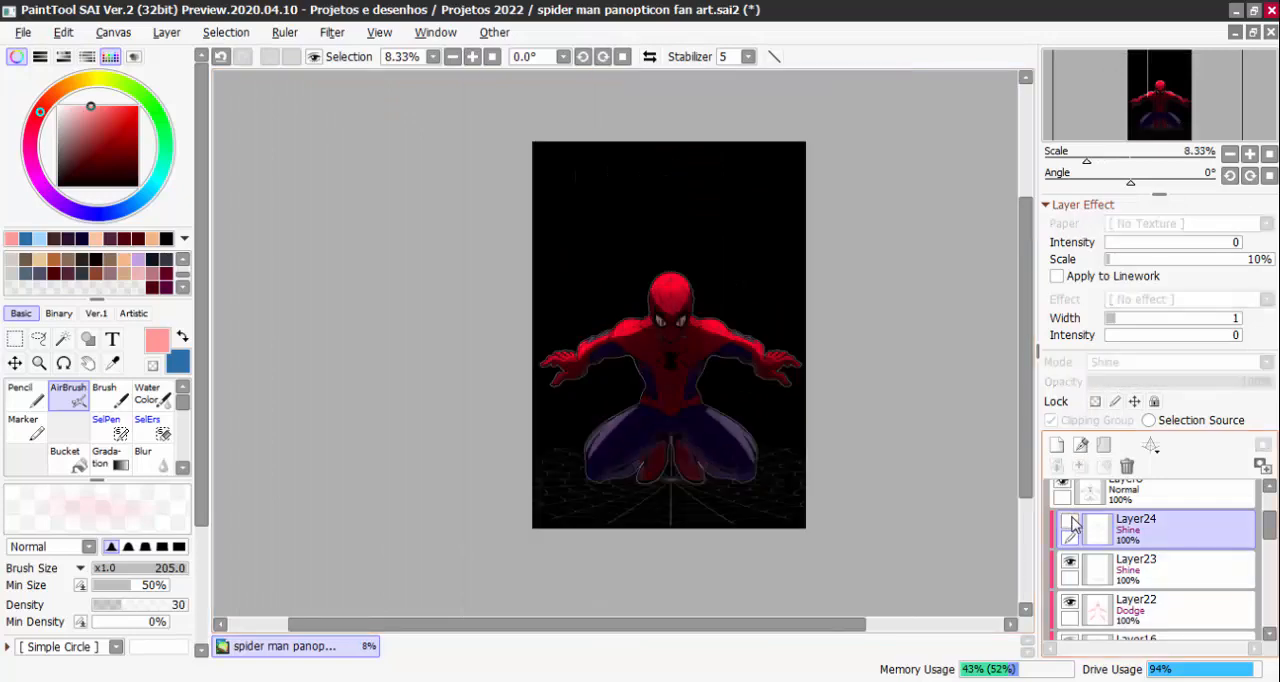
{"action": "left_click", "coordinate": [1072, 524]}
{"action": "scroll", "coordinate": [692, 318], "scroll_direction": "up", "scroll_amount": 3}
{"action": "scroll", "coordinate": [650, 266], "scroll_direction": "up", "scroll_amount": 2}
{"action": "scroll", "coordinate": [737, 337], "scroll_direction": "down", "scroll_amount": 2}
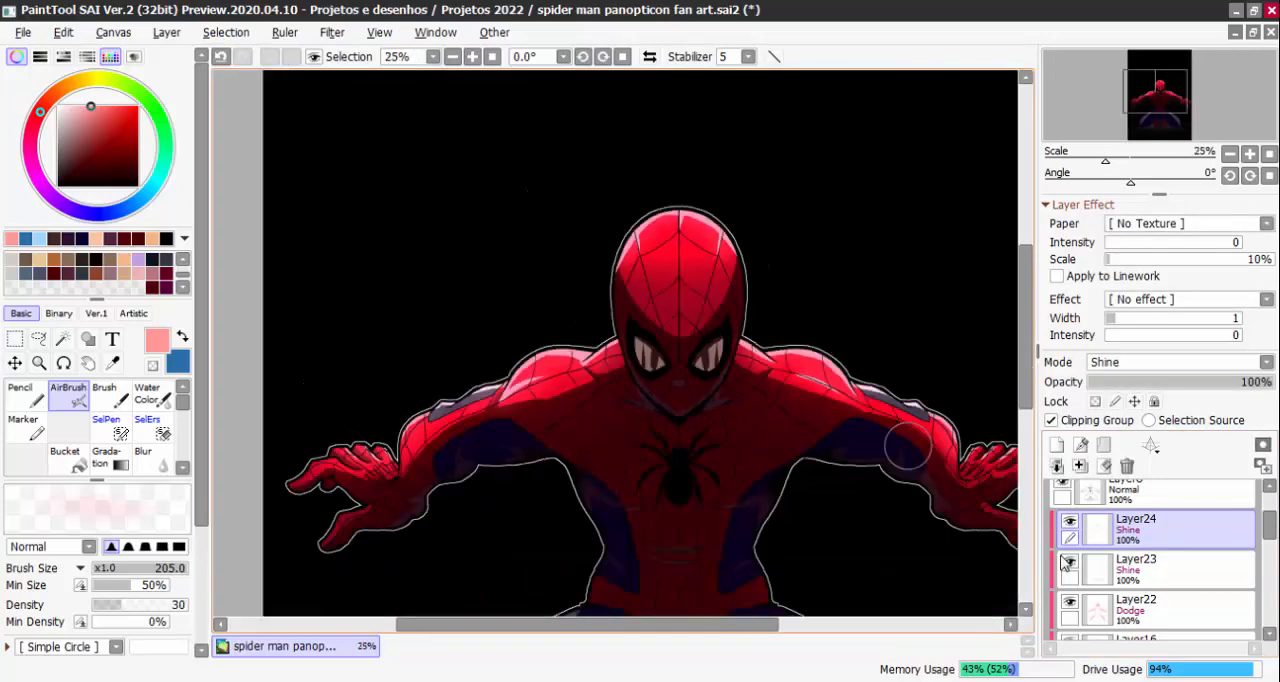
Lock Layer24's opacity and recolour the pink rim highlights on the head, shoulders and arms with the fill brush, trying red and coral
{"action": "left_click", "coordinate": [111, 116]}
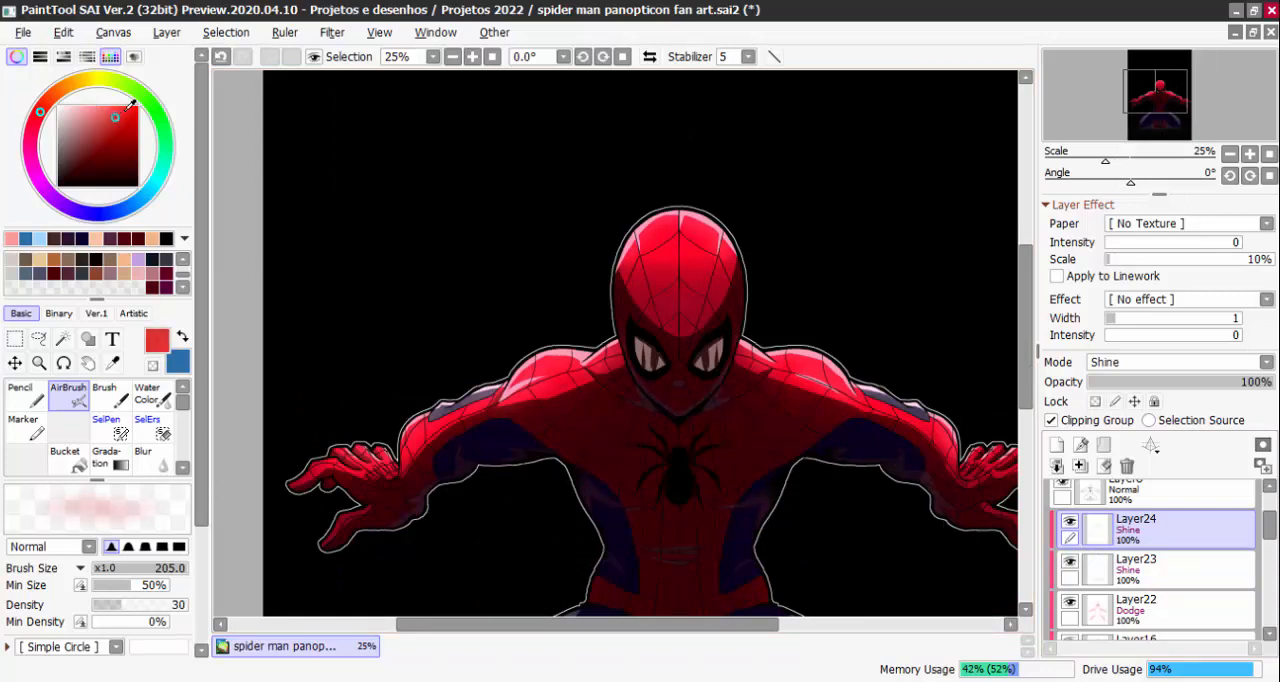
{"action": "scroll", "coordinate": [127, 463], "scroll_direction": "down", "scroll_amount": 3}
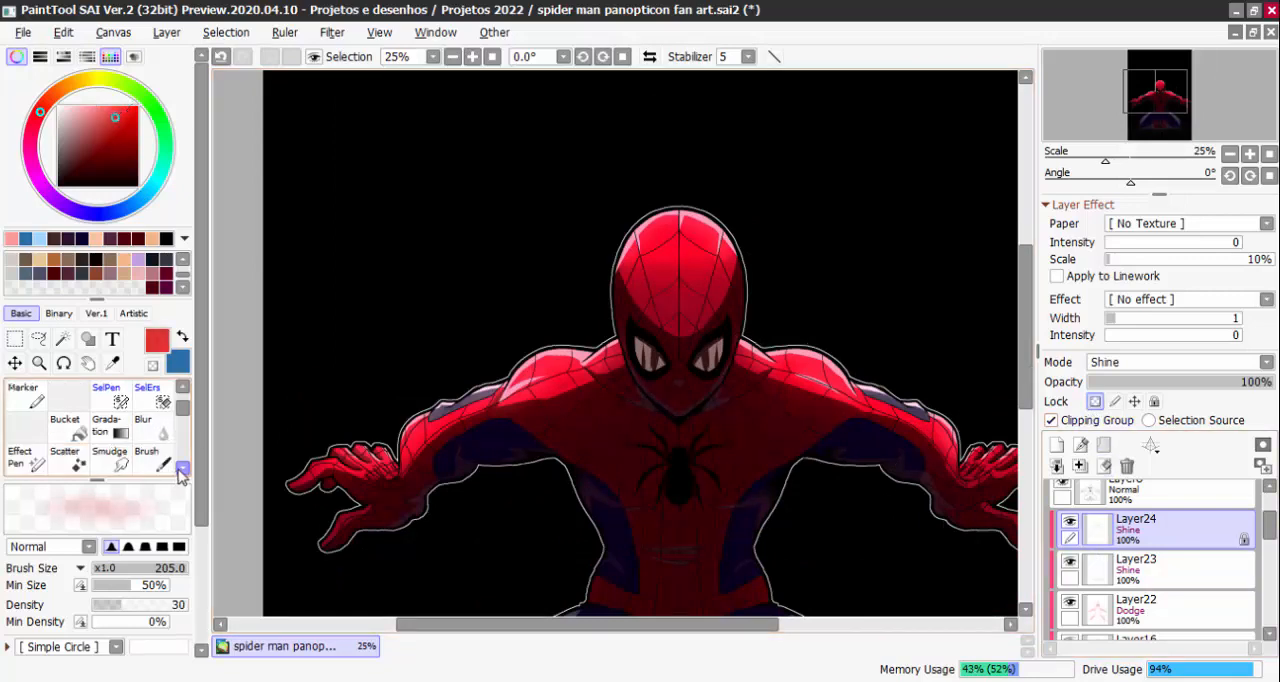
{"action": "left_click", "coordinate": [66, 460]}
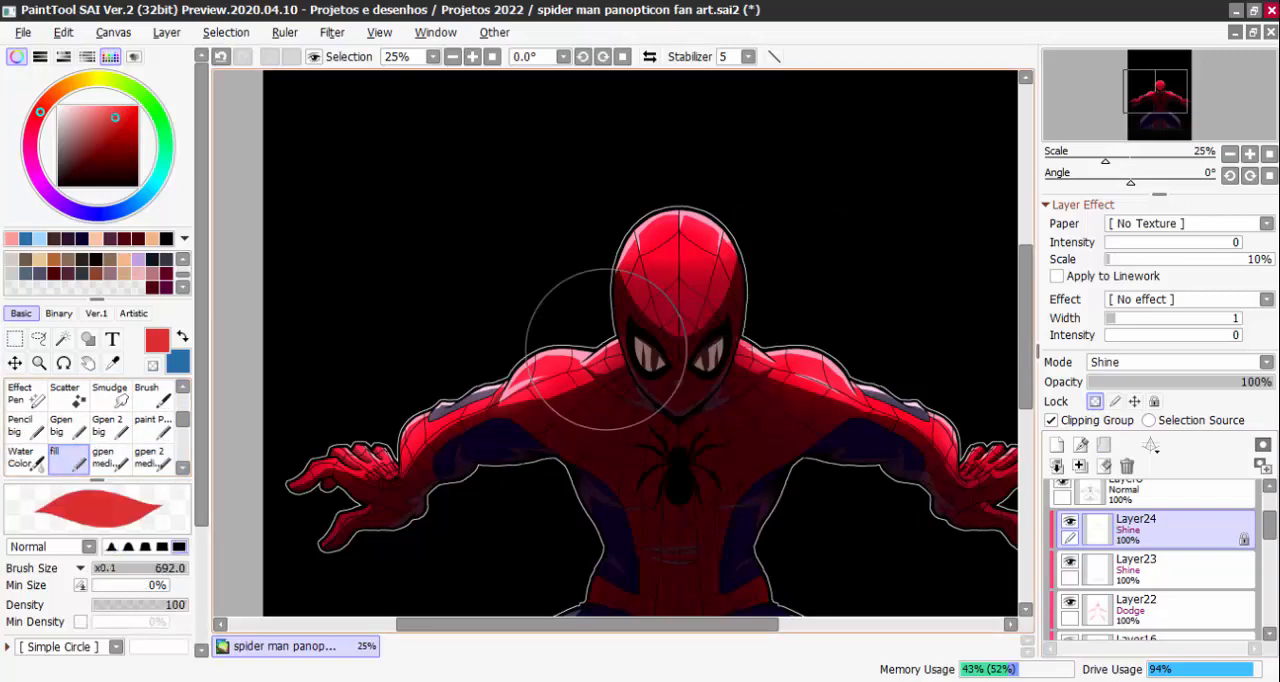
{"action": "mouse_move", "coordinate": [703, 291]}
{"action": "left_mouse_down"}
{"action": "mouse_move", "coordinate": [844, 468]}
{"action": "mouse_move", "coordinate": [899, 475]}
{"action": "mouse_move", "coordinate": [897, 411]}
{"action": "mouse_move", "coordinate": [808, 505]}
{"action": "left_mouse_up"}
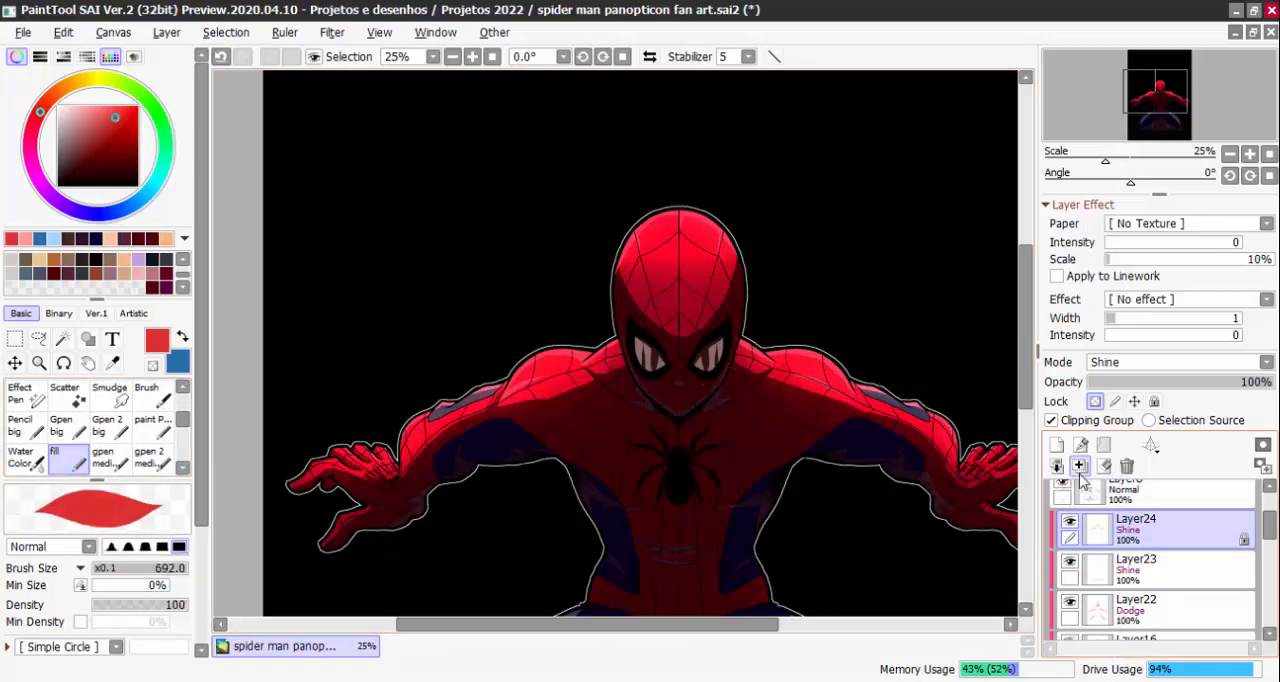
{"action": "left_click", "coordinate": [95, 113]}
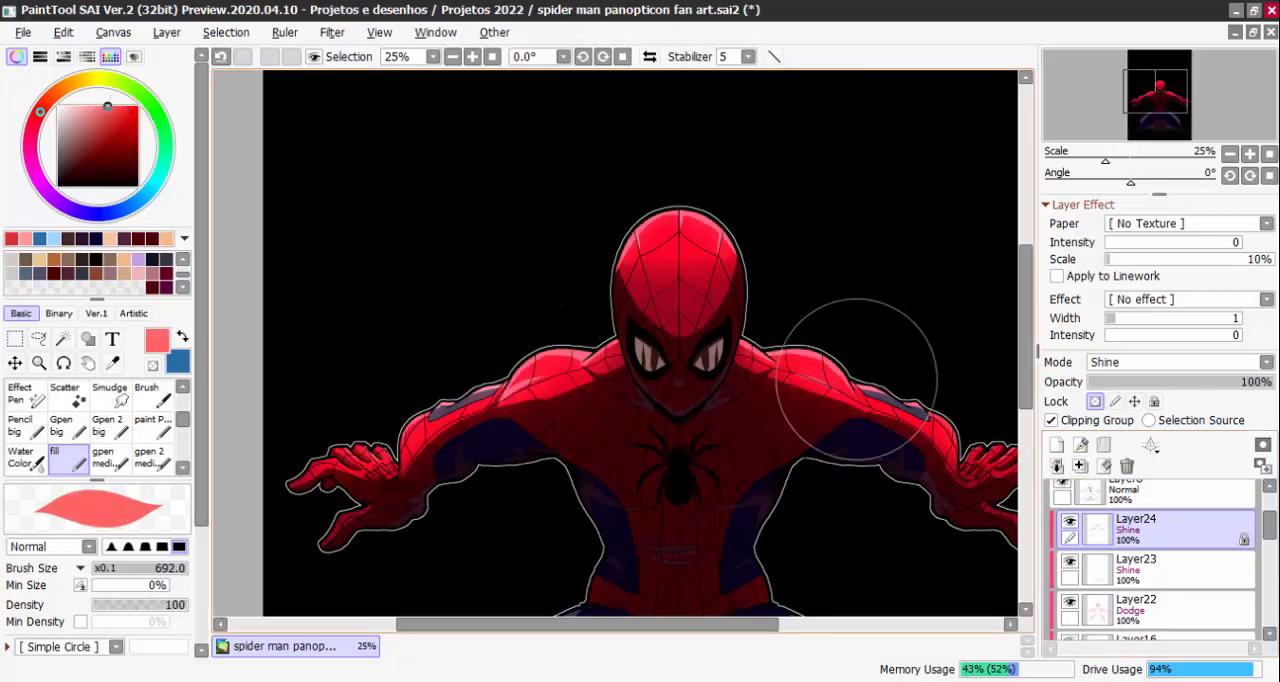
Recolour the upper-body rim highlights in a slightly muted orange, and unlock the opacity of Layer24
{"action": "left_click", "coordinate": [55, 96]}
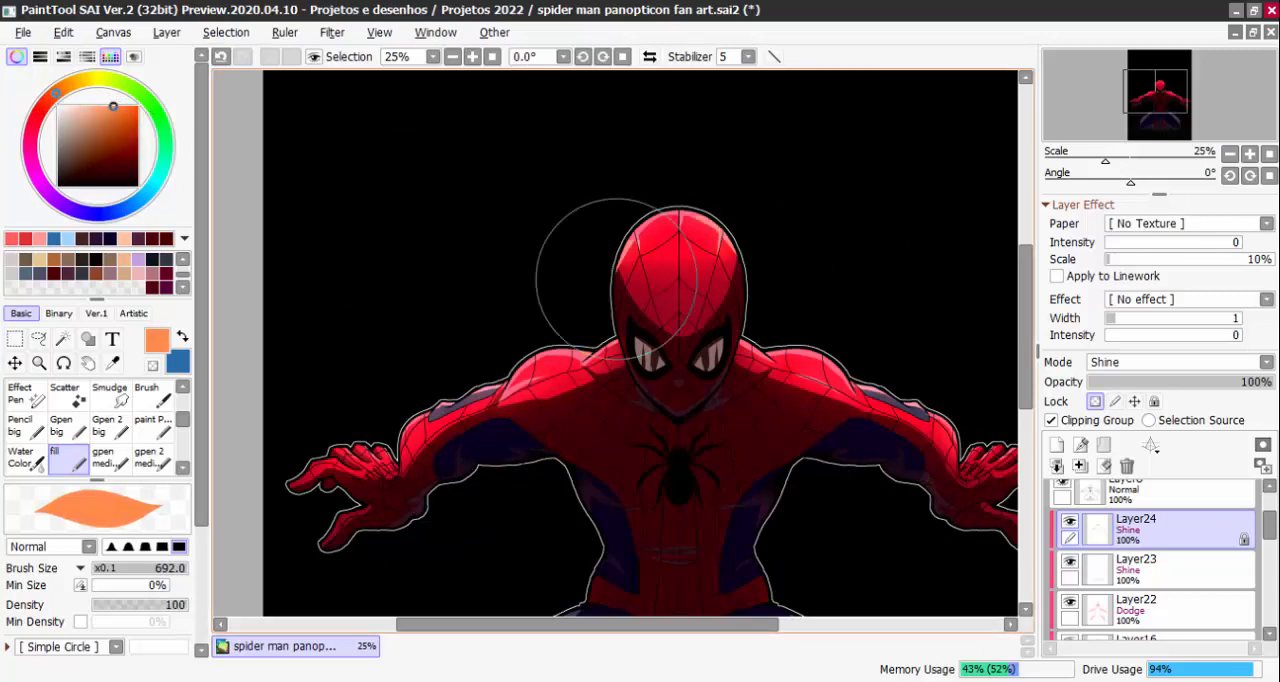
{"action": "scroll", "coordinate": [944, 467], "scroll_direction": "down", "scroll_amount": 1}
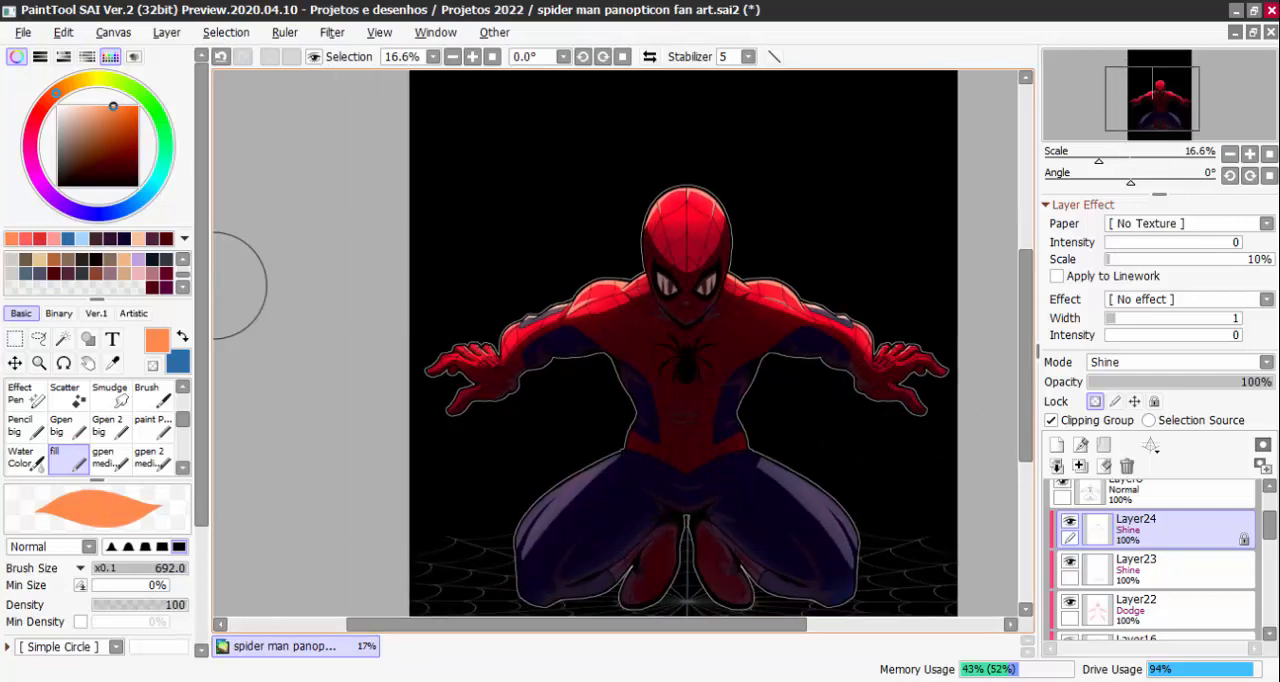
{"action": "scroll", "coordinate": [745, 325], "scroll_direction": "up", "scroll_amount": 1}
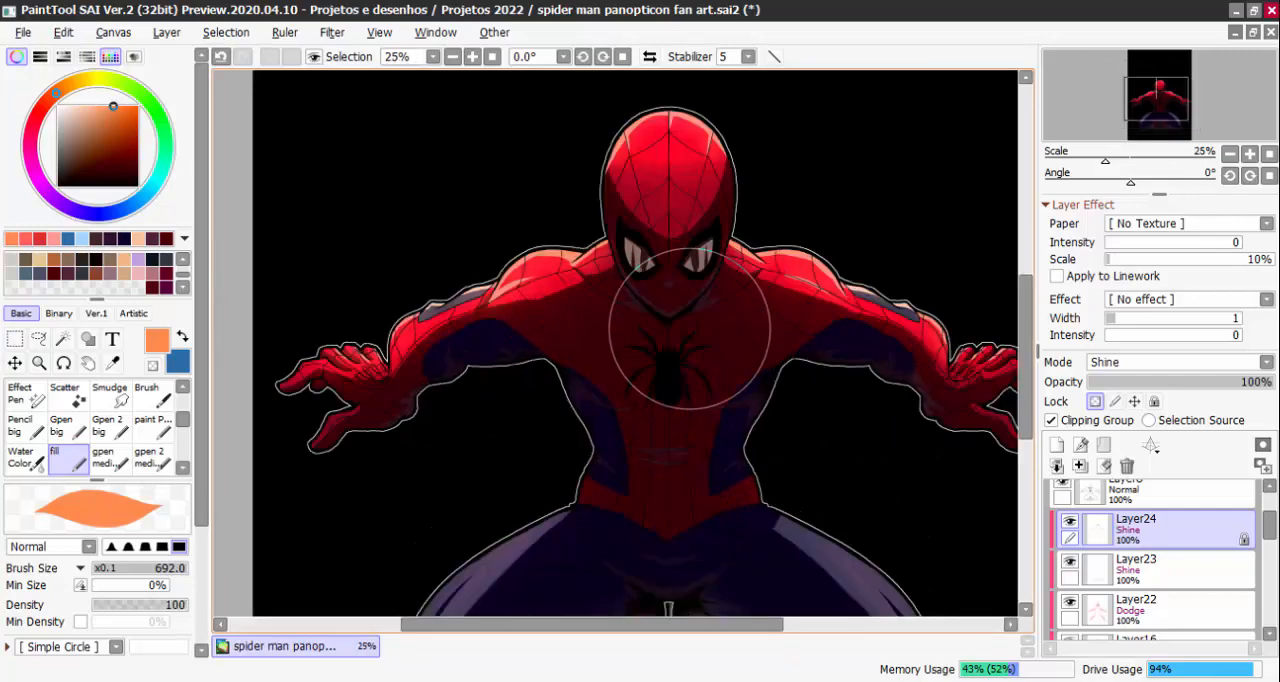
{"action": "left_click", "coordinate": [110, 112]}
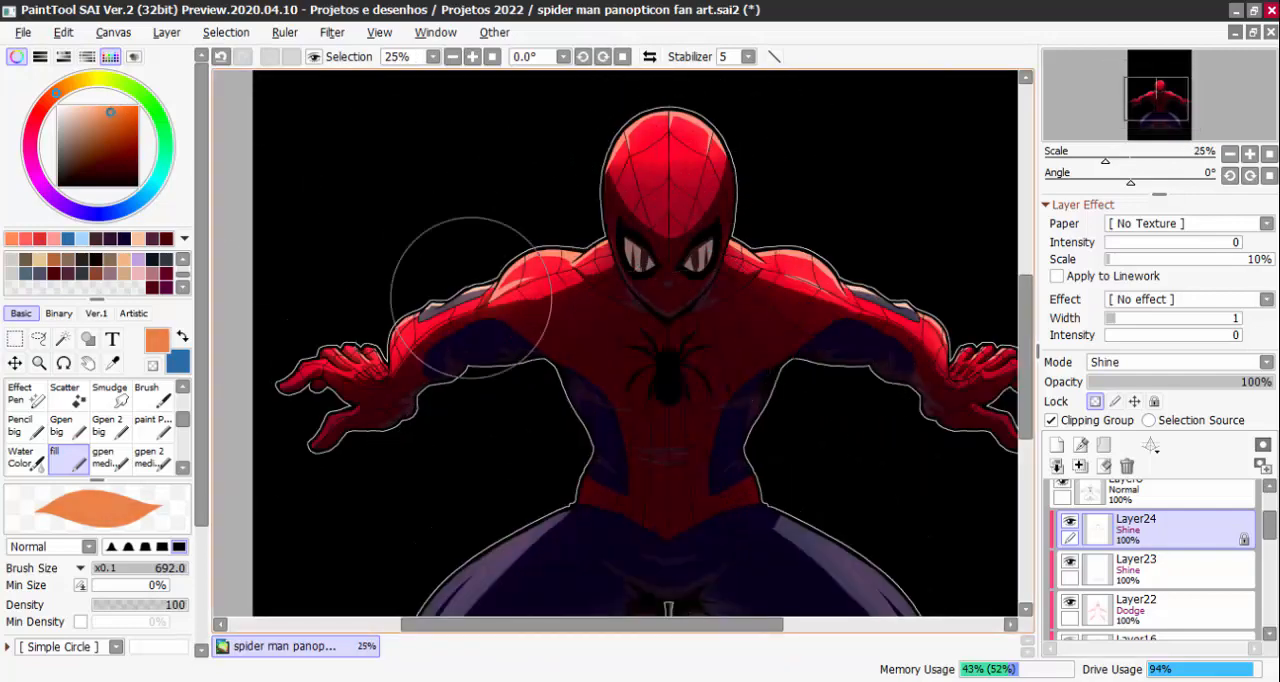
{"action": "scroll", "coordinate": [950, 390], "scroll_direction": "down", "scroll_amount": 2}
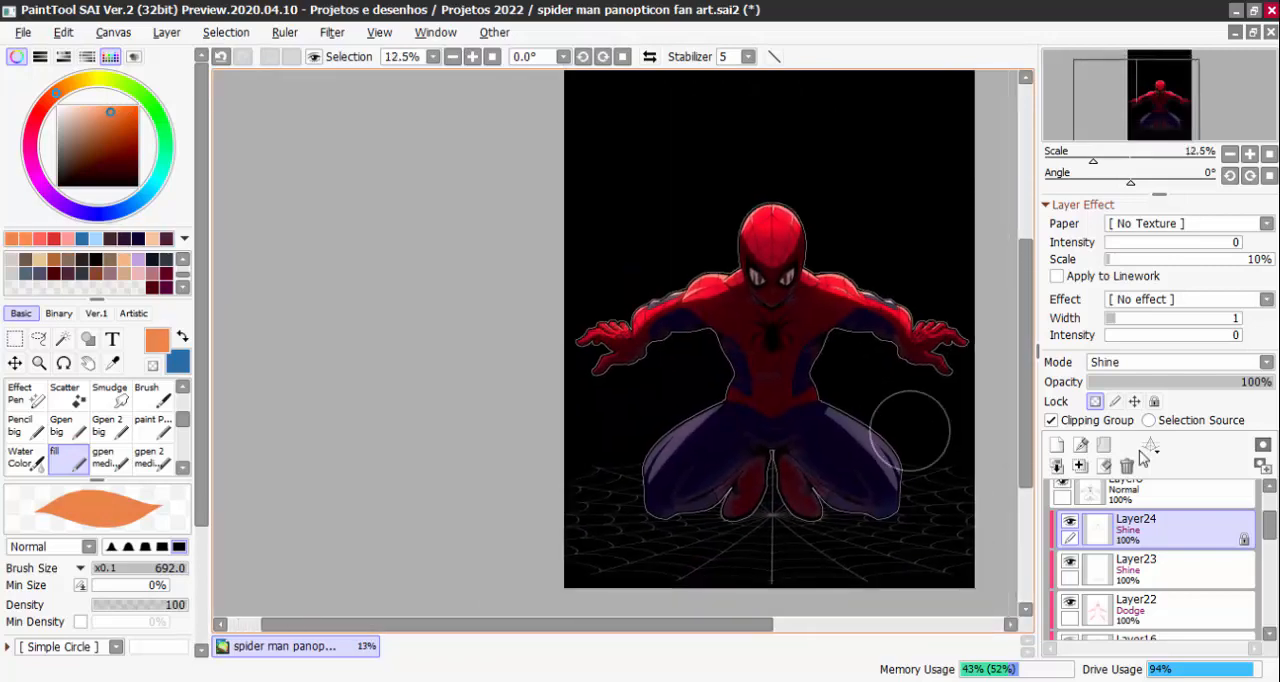
{"action": "left_click", "coordinate": [1097, 402]}
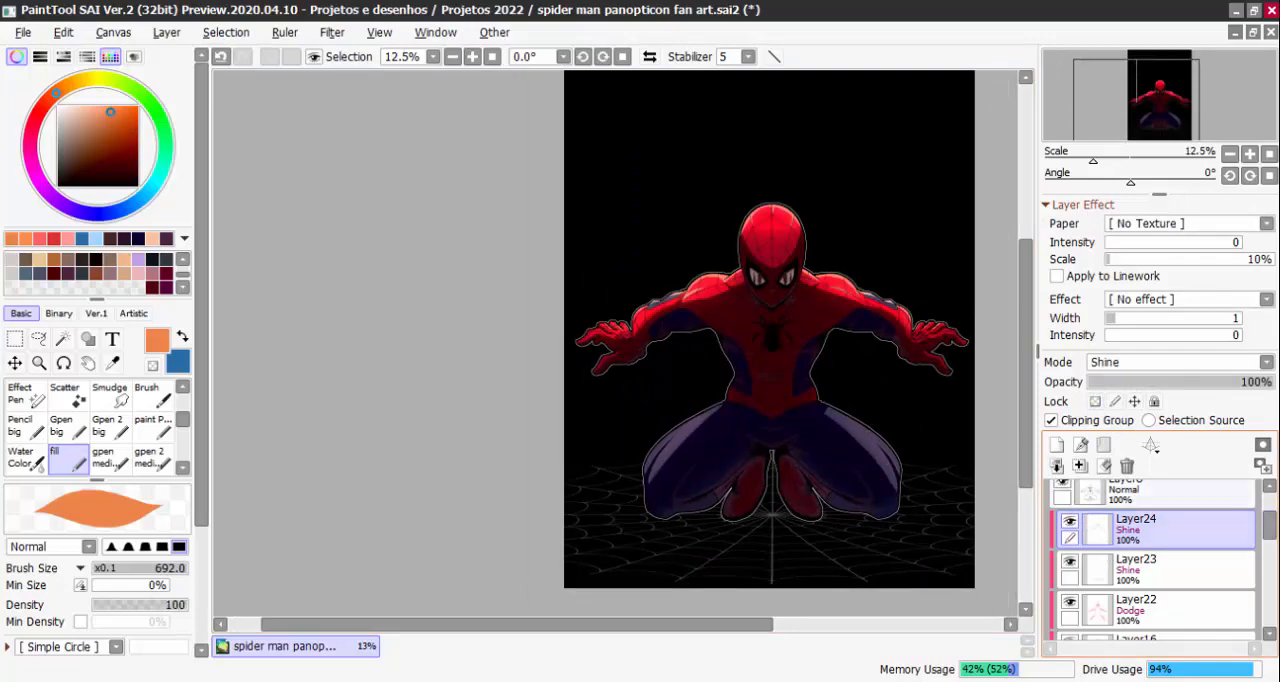
Compare the head and shoulders with the orange highlights of Layer24 hidden and shown
{"action": "scroll", "coordinate": [523, 277], "scroll_direction": "up", "scroll_amount": 4}
{"action": "left_click", "coordinate": [1070, 522]}
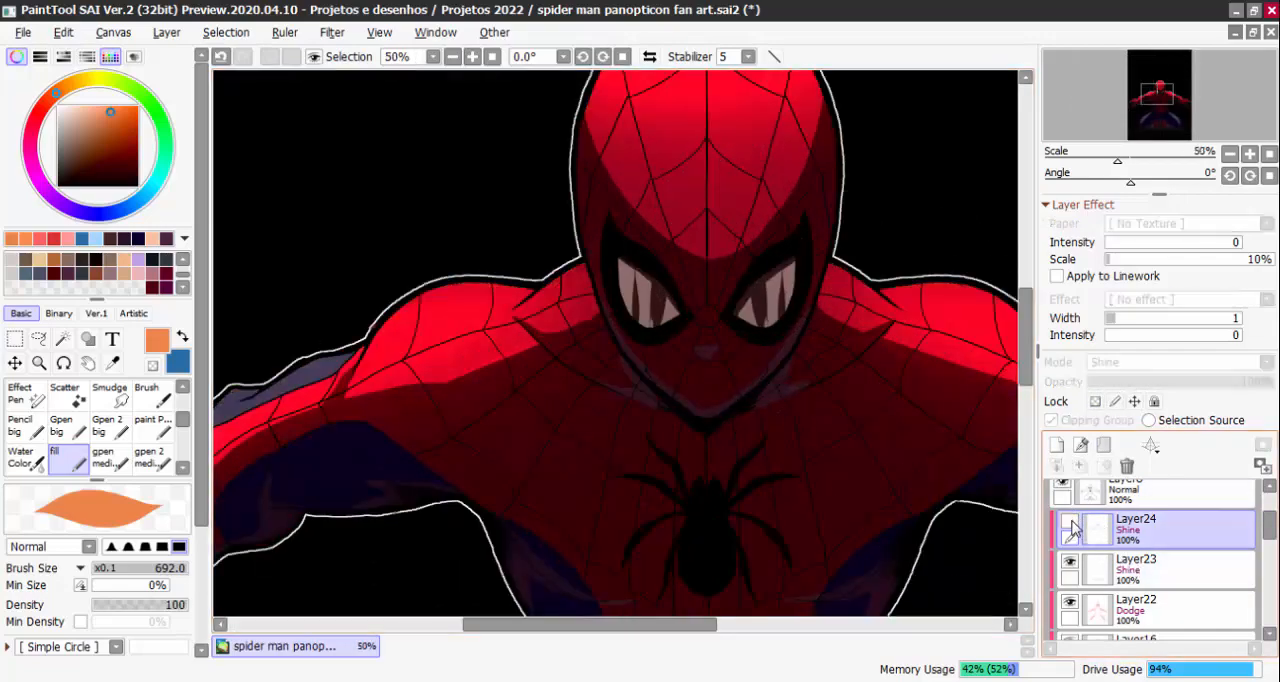
{"action": "left_click", "coordinate": [1070, 522]}
{"action": "key", "text": "minus"}
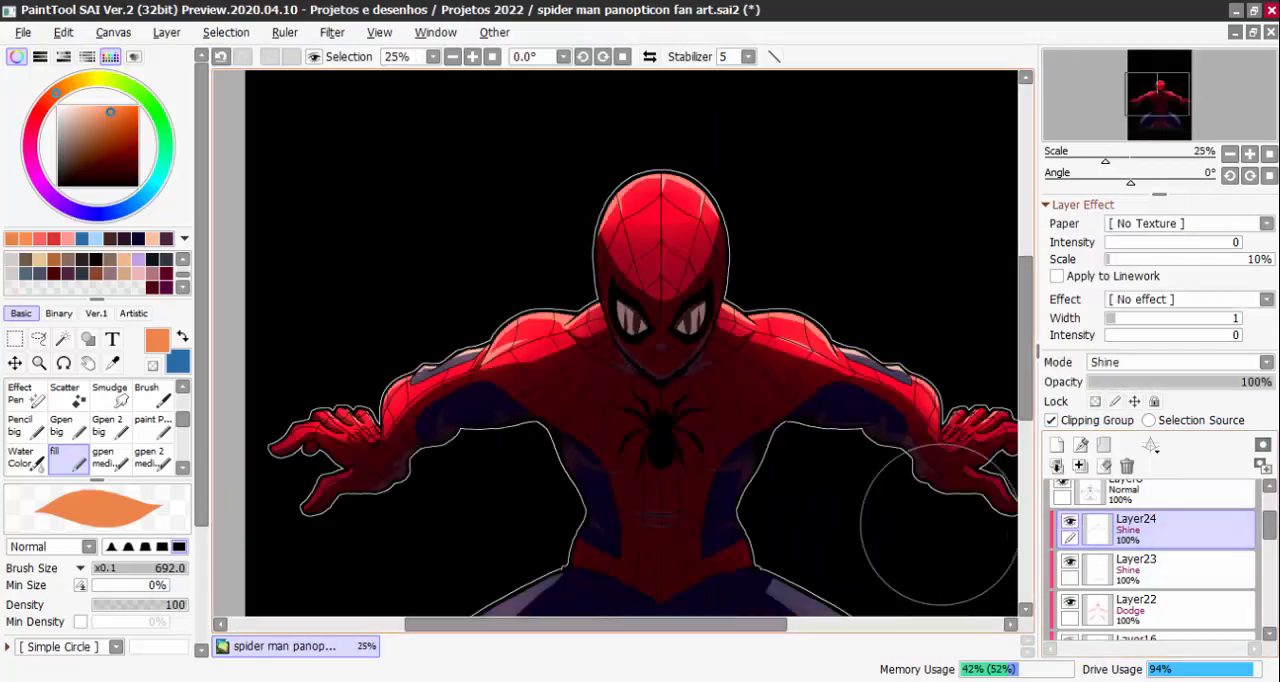
Switch to a lighter blue and paint a rim highlight along the right-hand foot's edge with the fill brush at size 24
{"action": "left_click", "coordinate": [182, 337]}
{"action": "left_click", "coordinate": [96, 120]}
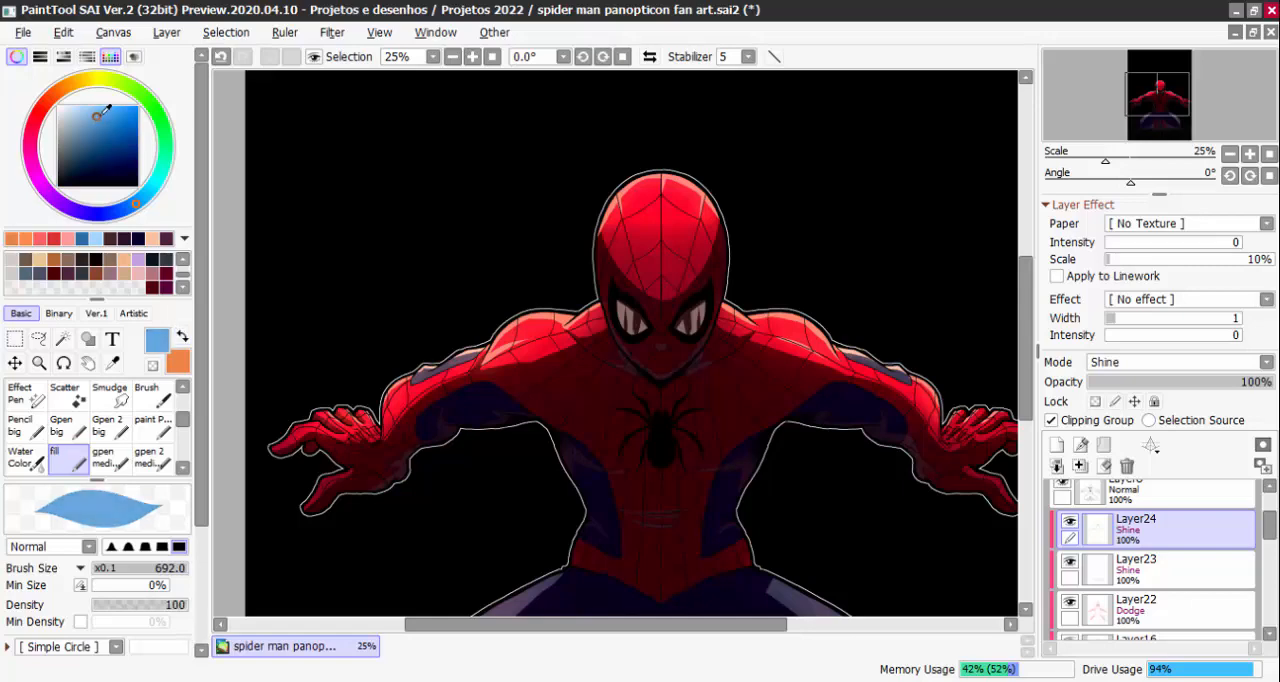
{"action": "mouse_move", "coordinate": [834, 606]}
{"action": "left_mouse_down"}
{"action": "mouse_move", "coordinate": [805, 383]}
{"action": "mouse_move", "coordinate": [843, 203]}
{"action": "left_mouse_up"}
{"action": "scroll", "coordinate": [800, 350], "scroll_direction": "up", "scroll_amount": 3}
{"action": "mouse_move", "coordinate": [839, 362]}
{"action": "left_mouse_down"}
{"action": "mouse_move", "coordinate": [760, 362]}
{"action": "mouse_move", "coordinate": [846, 362]}
{"action": "left_mouse_up"}
{"action": "mouse_move", "coordinate": [841, 306]}
{"action": "left_mouse_down"}
{"action": "mouse_move", "coordinate": [826, 362]}
{"action": "mouse_move", "coordinate": [745, 362]}
{"action": "left_mouse_up"}
{"action": "key", "text": "ctrl+z"}
{"action": "left_click_drag", "start_coordinate": [824, 278], "coordinate": [796, 220]}
{"action": "left_click_drag", "start_coordinate": [771, 180], "coordinate": [754, 274]}
{"action": "left_click_drag", "start_coordinate": [861, 262], "coordinate": [758, 291]}
Extend the light blue rim highlight along the underside of the right-hand lower leg to the knee, forking it at the end
{"action": "mouse_move", "coordinate": [683, 257]}
{"action": "left_mouse_down"}
{"action": "mouse_move", "coordinate": [782, 357]}
{"action": "mouse_move", "coordinate": [733, 330]}
{"action": "mouse_move", "coordinate": [800, 388]}
{"action": "left_mouse_up"}
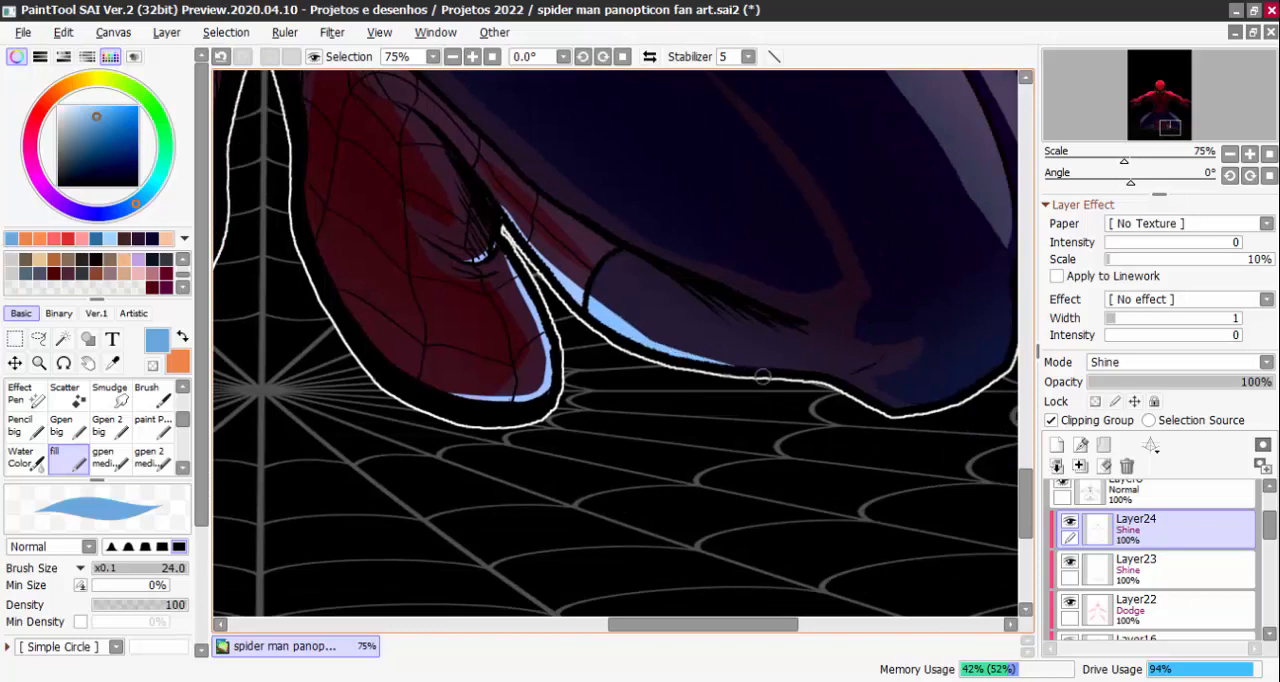
{"action": "left_click_drag", "start_coordinate": [640, 344], "coordinate": [816, 369]}
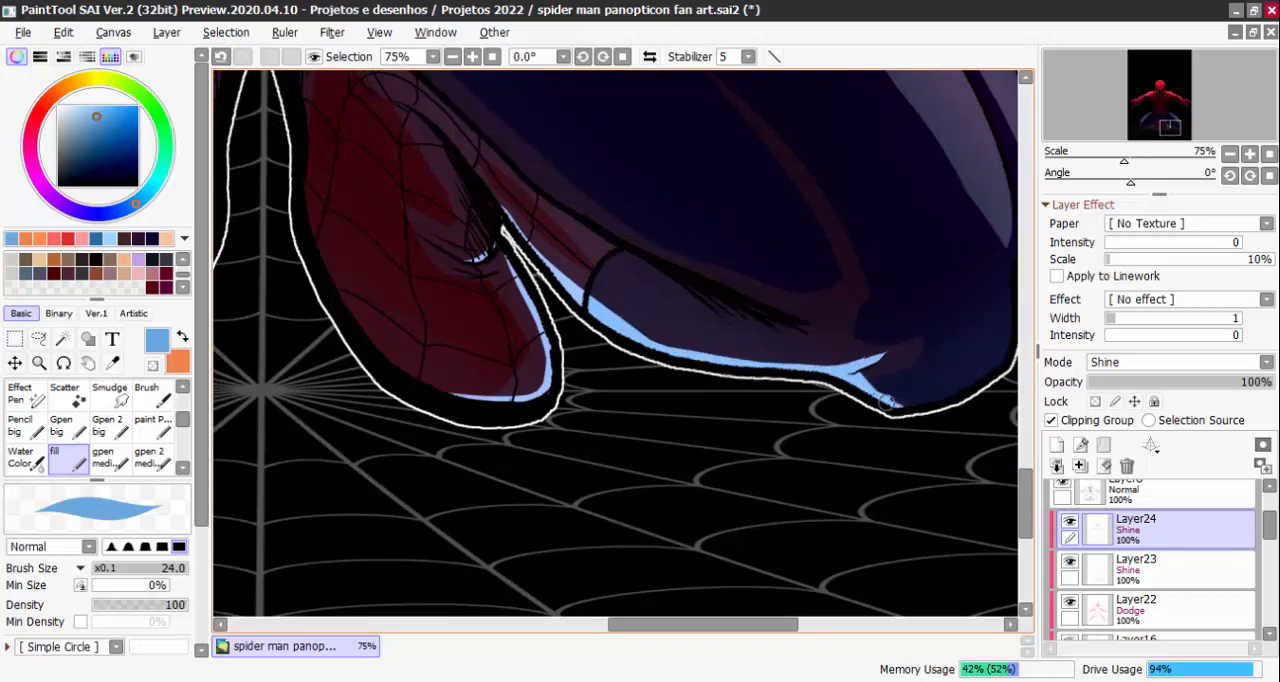
{"action": "scroll", "coordinate": [958, 390], "scroll_direction": "down", "scroll_amount": 2}
{"action": "scroll", "coordinate": [978, 360], "scroll_direction": "down", "scroll_amount": 3}
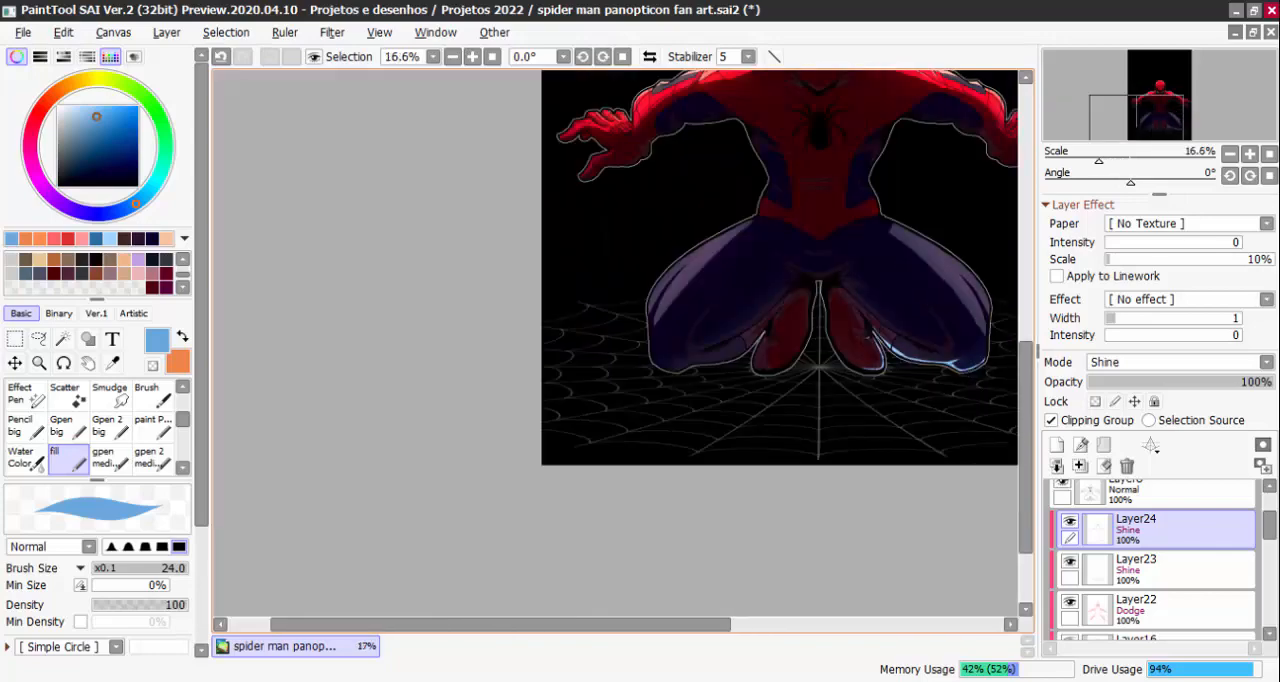
Paint a matching light blue rim highlight along the underside of the left-hand lower leg, enlarging the fill brush to 31
{"action": "scroll", "coordinate": [703, 365], "scroll_direction": "up", "scroll_amount": 3}
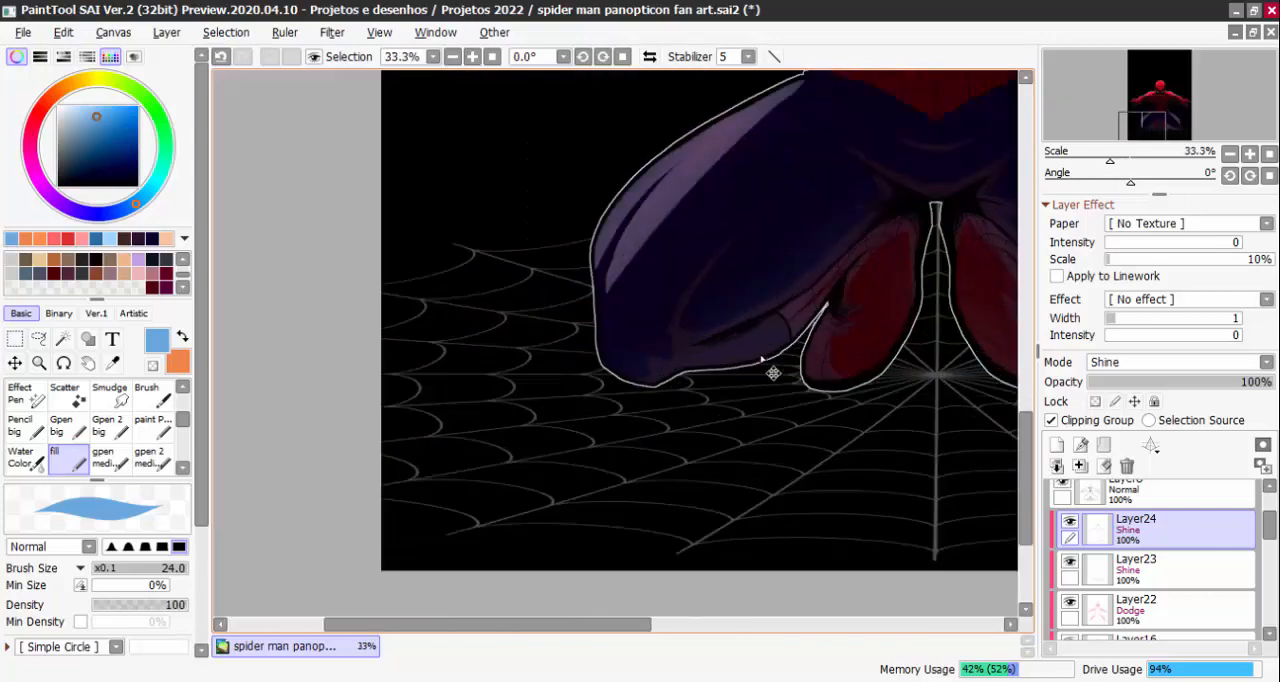
{"action": "mouse_move", "coordinate": [836, 293]}
{"action": "left_mouse_down"}
{"action": "mouse_move", "coordinate": [818, 293]}
{"action": "mouse_move", "coordinate": [835, 293]}
{"action": "left_mouse_up"}
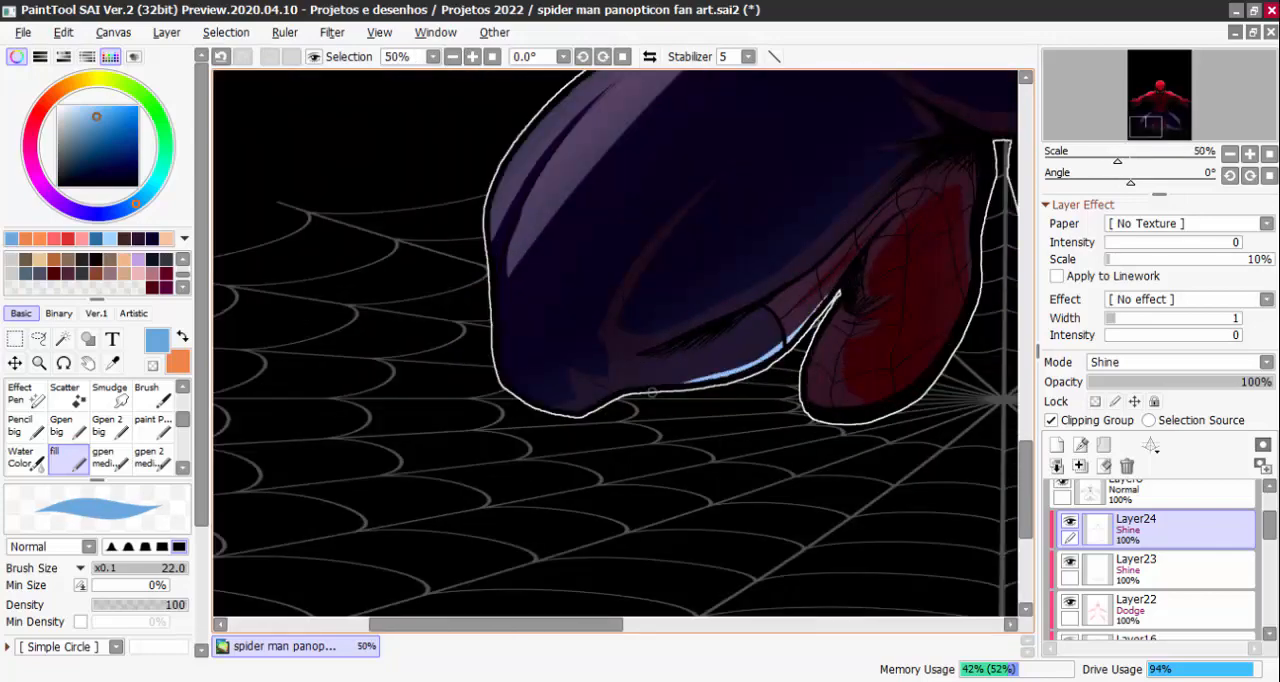
{"action": "scroll", "coordinate": [710, 385], "scroll_direction": "up", "scroll_amount": 1}
{"action": "mouse_move", "coordinate": [625, 402]}
{"action": "left_mouse_down"}
{"action": "mouse_move", "coordinate": [696, 378]}
{"action": "mouse_move", "coordinate": [590, 388]}
{"action": "left_mouse_up"}
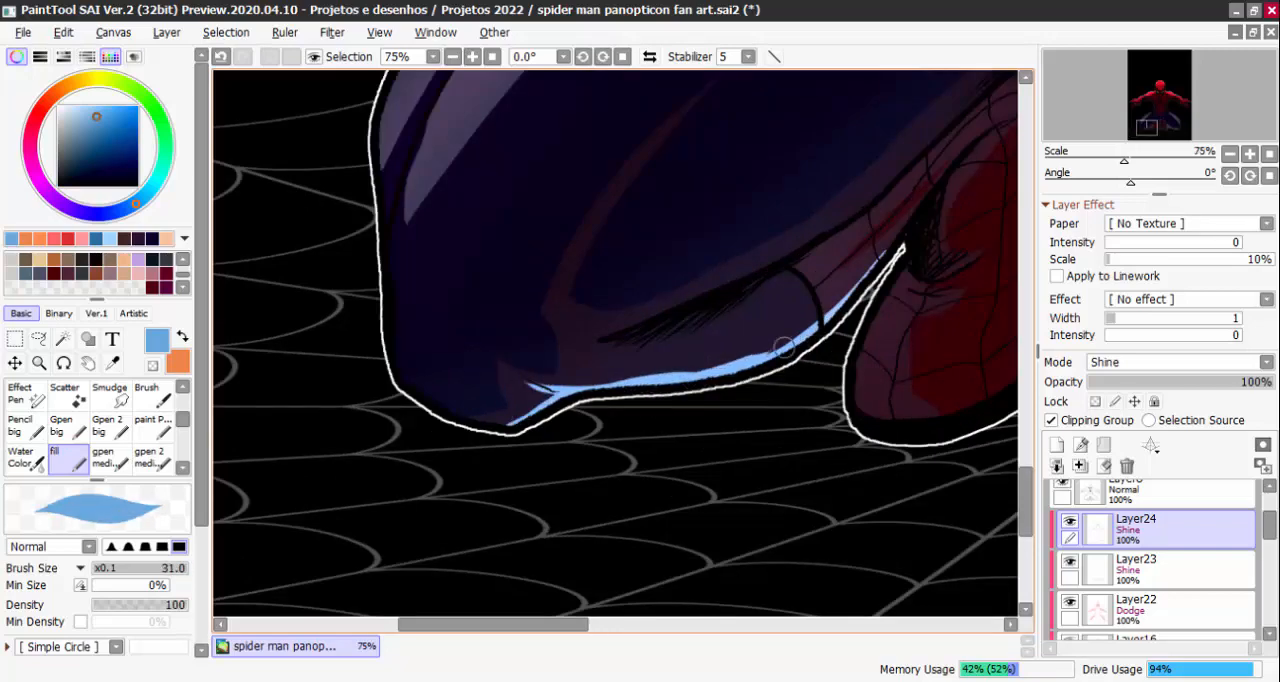
Paint light blue rim highlights along the left-hand foot's outer edge and beneath the left-hand knee
{"action": "mouse_move", "coordinate": [926, 268]}
{"action": "left_mouse_down"}
{"action": "mouse_move", "coordinate": [793, 331]}
{"action": "mouse_move", "coordinate": [727, 477]}
{"action": "left_mouse_up"}
{"action": "scroll", "coordinate": [840, 485], "scroll_direction": "down", "scroll_amount": 3}
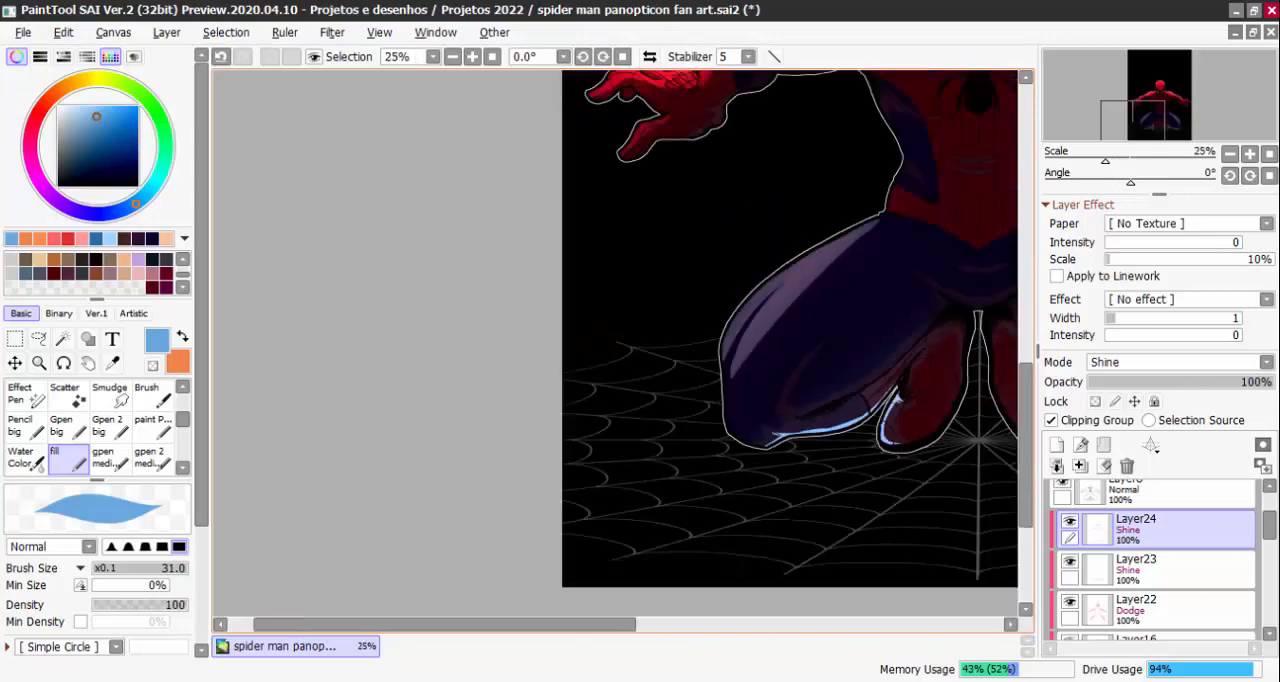
{"action": "left_click_drag", "start_coordinate": [922, 511], "coordinate": [851, 472]}
{"action": "key", "text": "ctrl+z"}
{"action": "left_click_drag", "start_coordinate": [930, 490], "coordinate": [708, 442]}
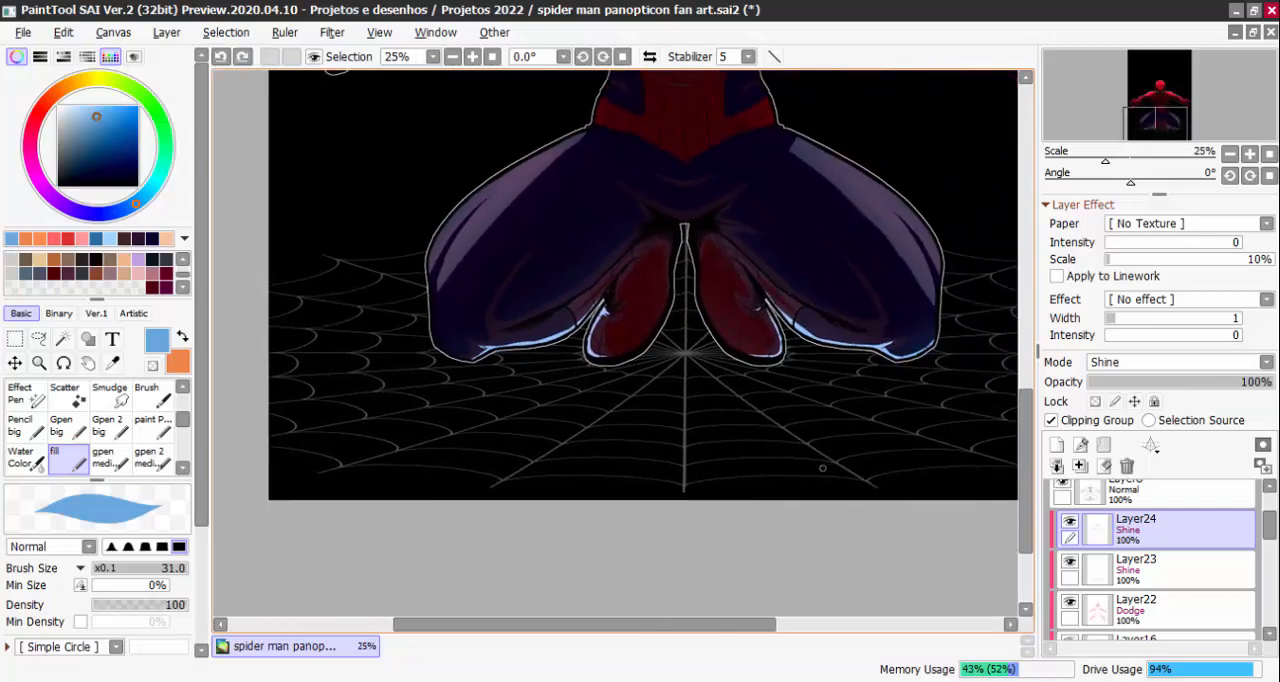
{"action": "scroll", "coordinate": [475, 360], "scroll_direction": "up", "scroll_amount": 3}
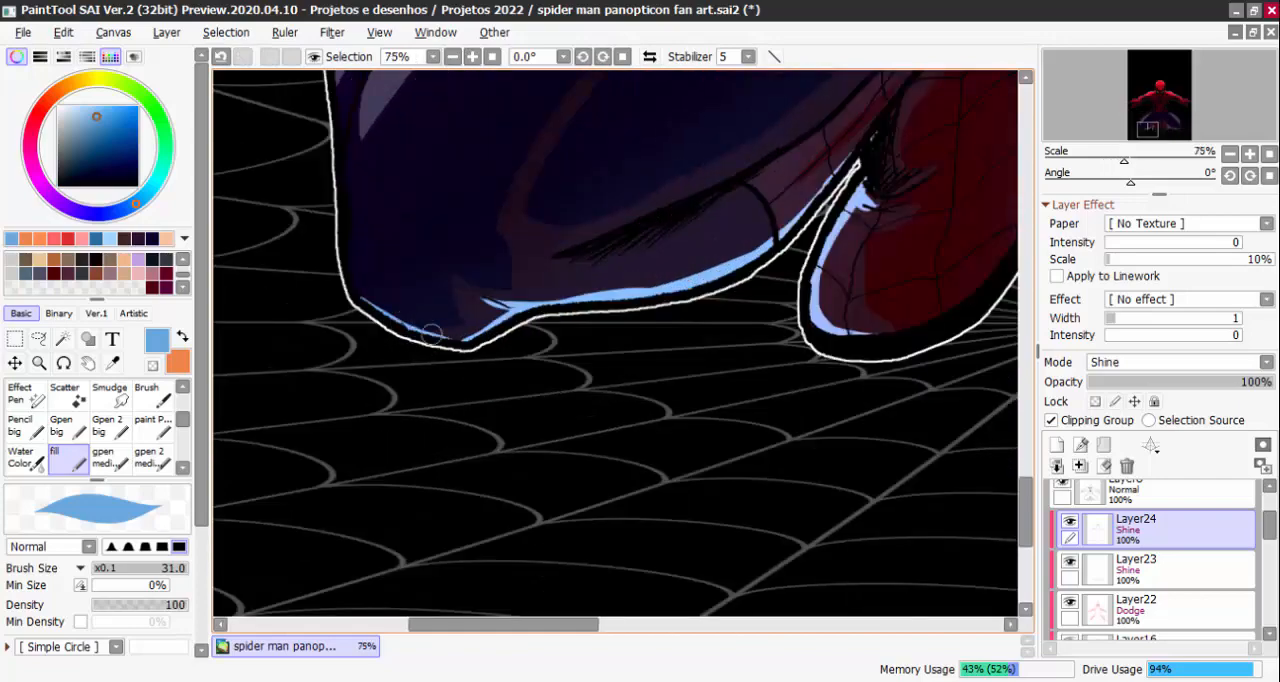
Switch to the AirBrush at size 160 and add a soft light blue glow over the lower legs and feet
{"action": "scroll", "coordinate": [68, 425], "scroll_direction": "up", "scroll_amount": 3}
{"action": "left_click", "coordinate": [68, 397]}
{"action": "scroll", "coordinate": [620, 368], "scroll_direction": "down", "scroll_amount": 2}
{"action": "key", "text": "bracketleft"}
{"action": "key", "text": "bracketleft"}
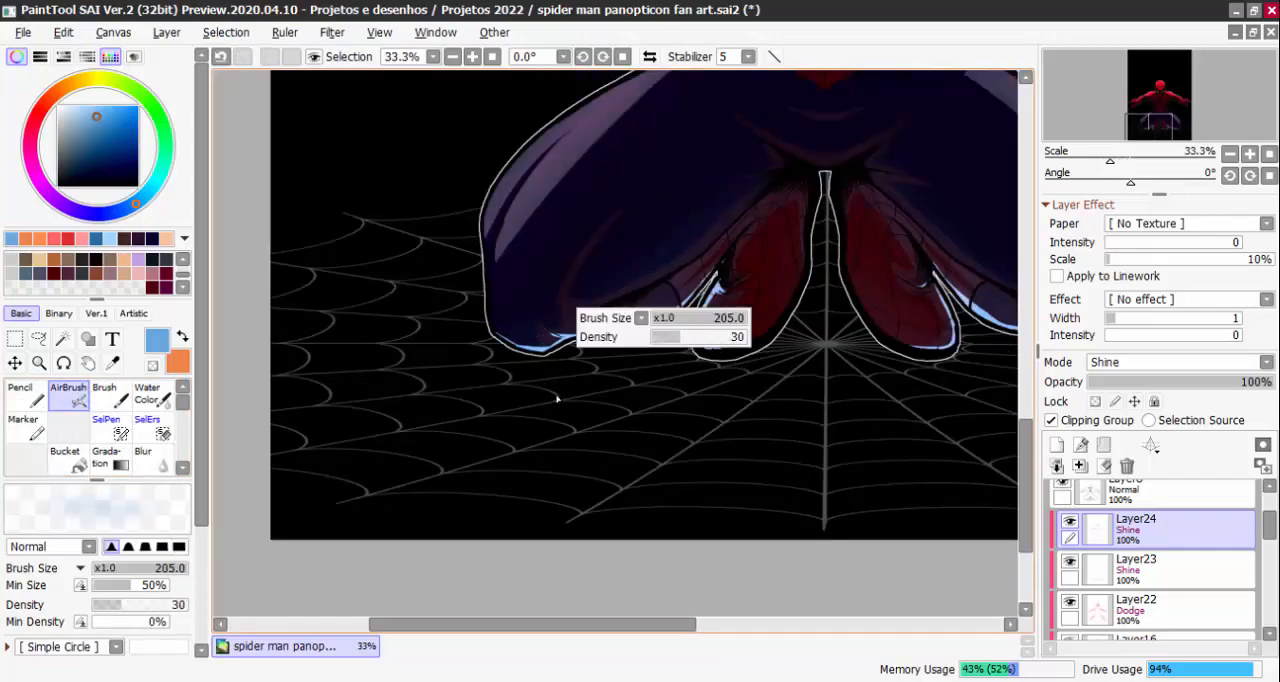
{"action": "key", "text": "ctrl+z"}
{"action": "left_click_drag", "start_coordinate": [514, 342], "coordinate": [589, 334]}
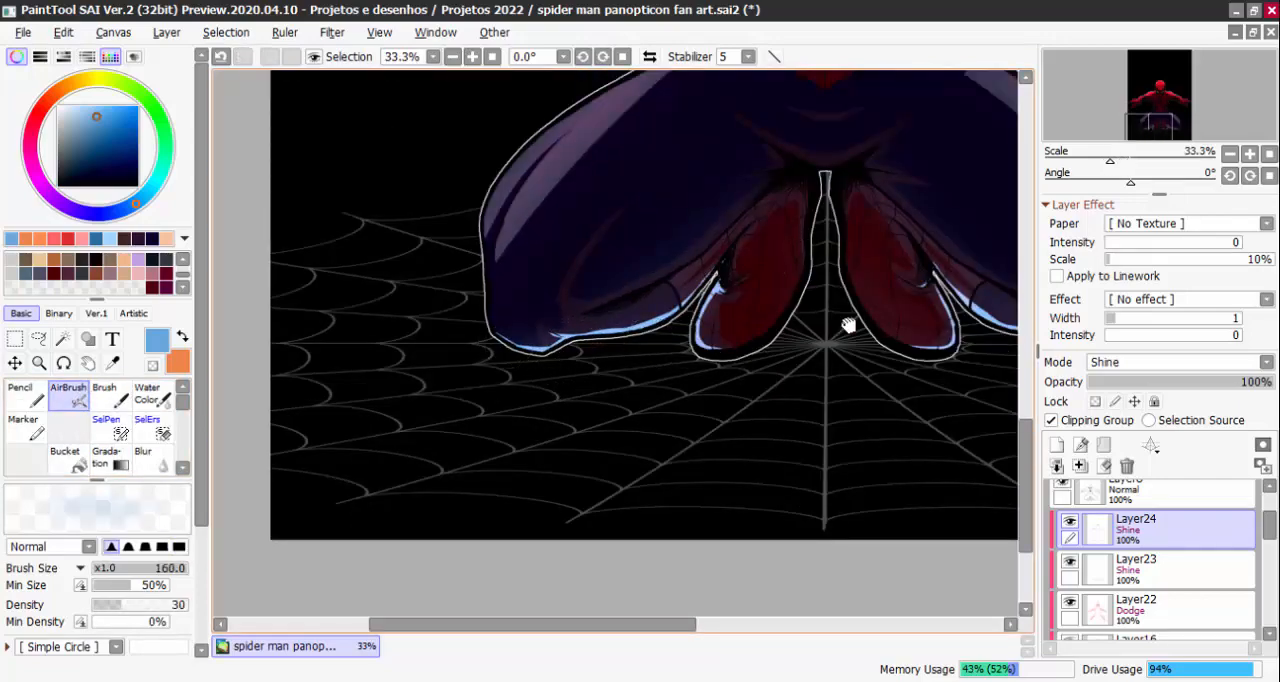
{"action": "left_click_drag", "start_coordinate": [848, 325], "coordinate": [668, 370]}
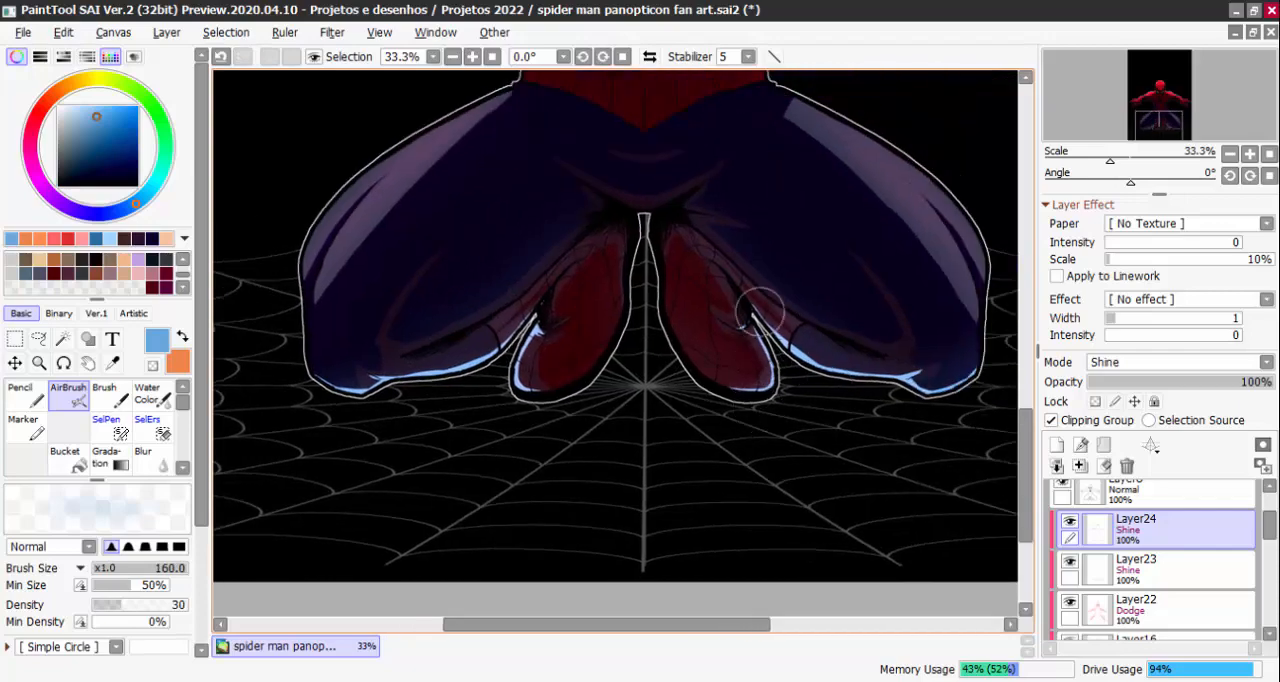
Check the whole figure with the orange and blue lighting of Layer24 hidden and shown
{"action": "scroll", "coordinate": [922, 397], "scroll_direction": "down", "scroll_amount": 4}
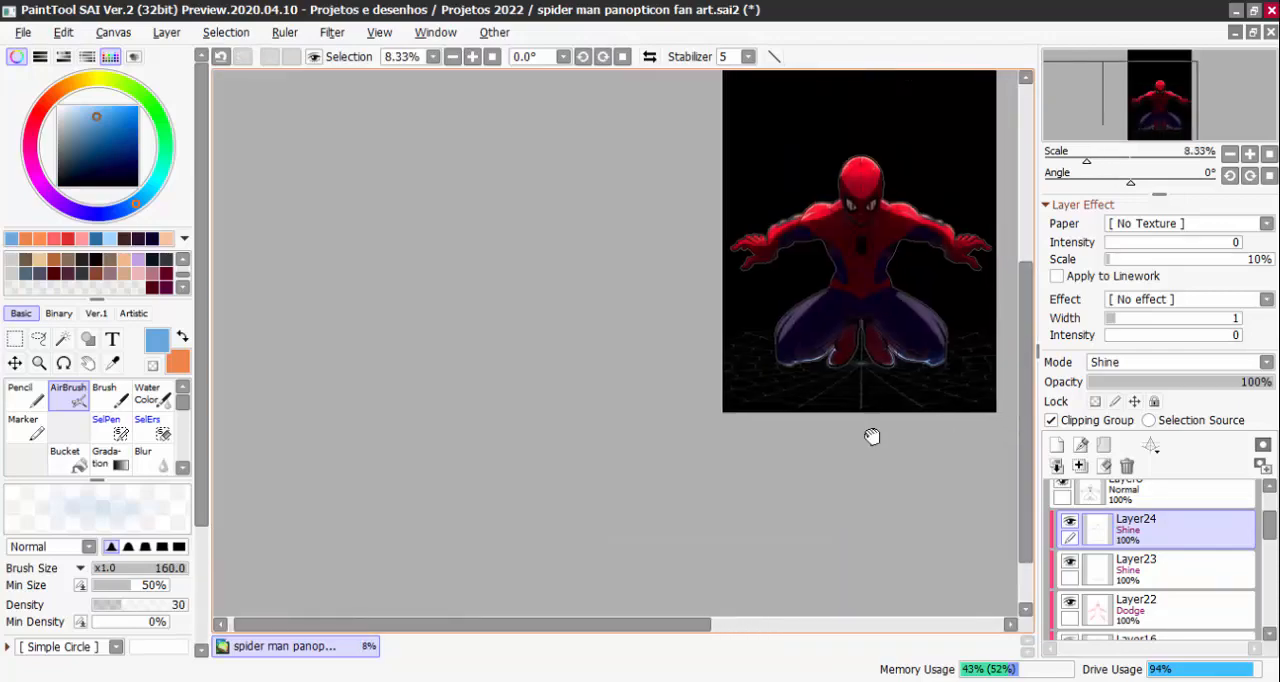
{"action": "left_click", "coordinate": [1067, 527]}
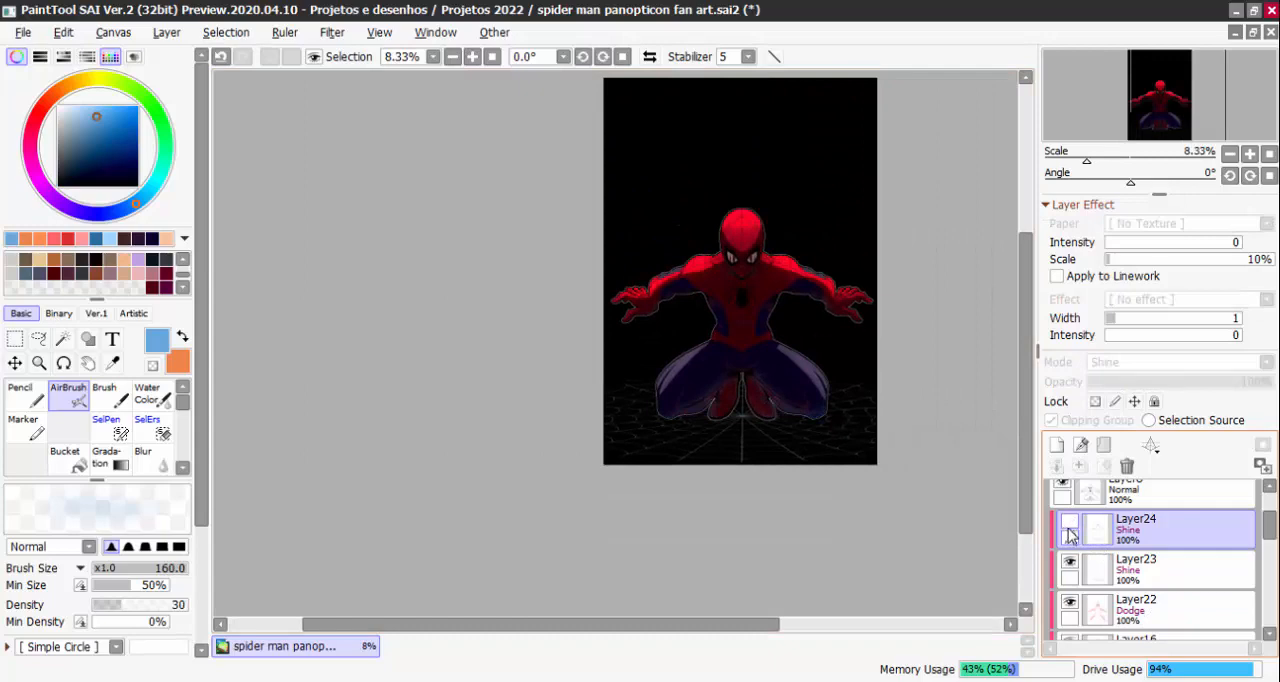
{"action": "left_click", "coordinate": [1069, 528]}
On the Shine layer Layer23, paint an orange rim highlight along the left-hand thigh's upper edge with the fill brush
{"action": "left_click", "coordinate": [1112, 584]}
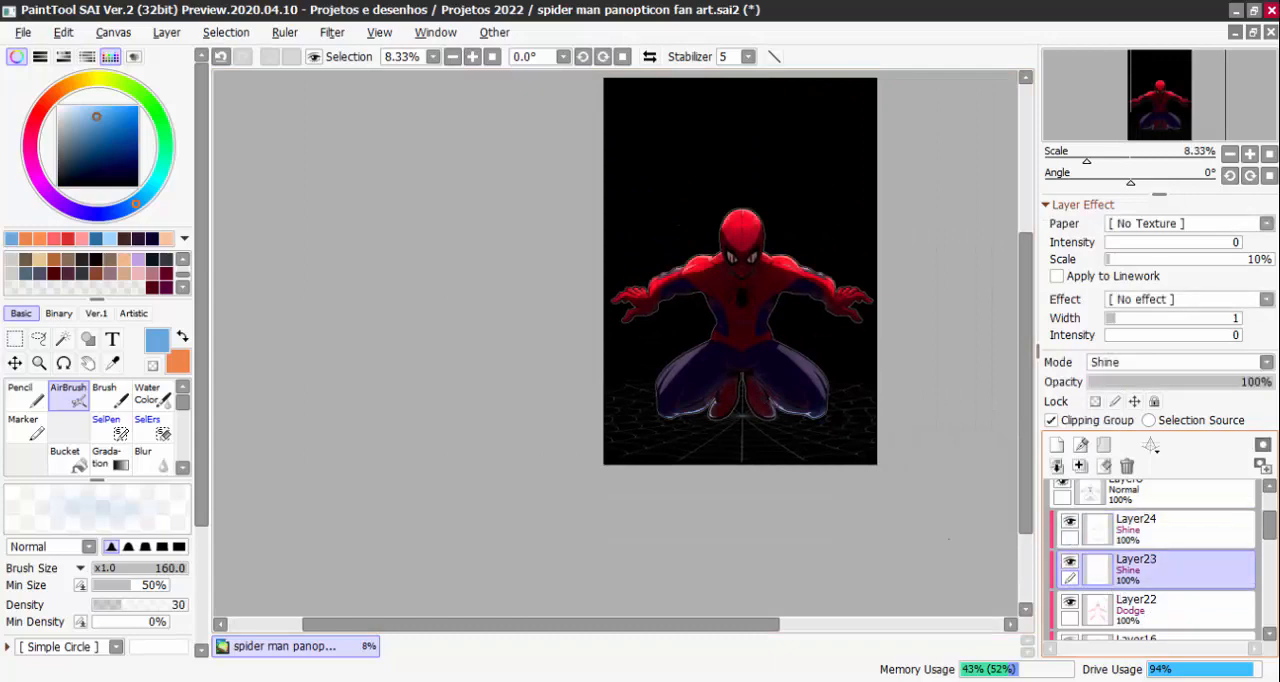
{"action": "left_click", "coordinate": [182, 336]}
{"action": "left_click", "coordinate": [182, 466]}
{"action": "left_click", "coordinate": [182, 466]}
{"action": "left_click", "coordinate": [68, 457]}
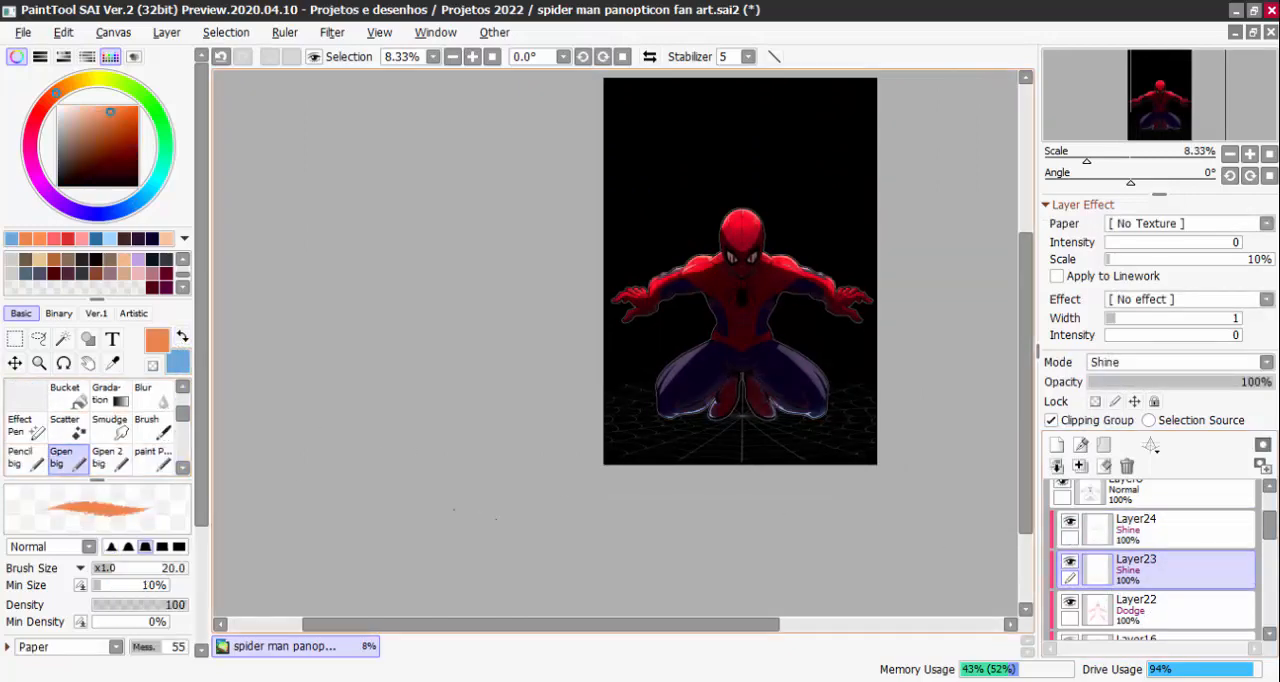
{"action": "left_click", "coordinate": [181, 470]}
{"action": "left_click", "coordinate": [68, 457]}
{"action": "scroll", "coordinate": [711, 279], "scroll_direction": "up", "scroll_amount": 5}
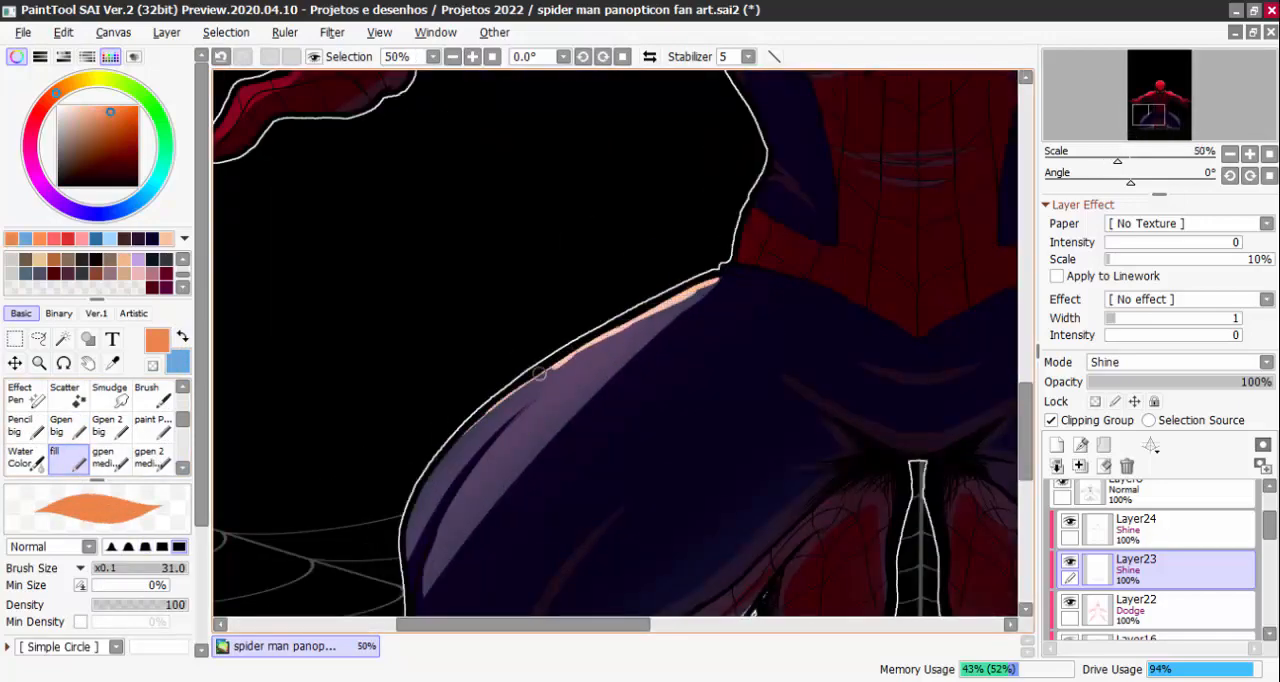
{"action": "left_click_drag", "start_coordinate": [539, 372], "coordinate": [408, 560]}
{"action": "scroll", "coordinate": [908, 343], "scroll_direction": "down", "scroll_amount": 4}
{"action": "scroll", "coordinate": [811, 340], "scroll_direction": "up", "scroll_amount": 2}
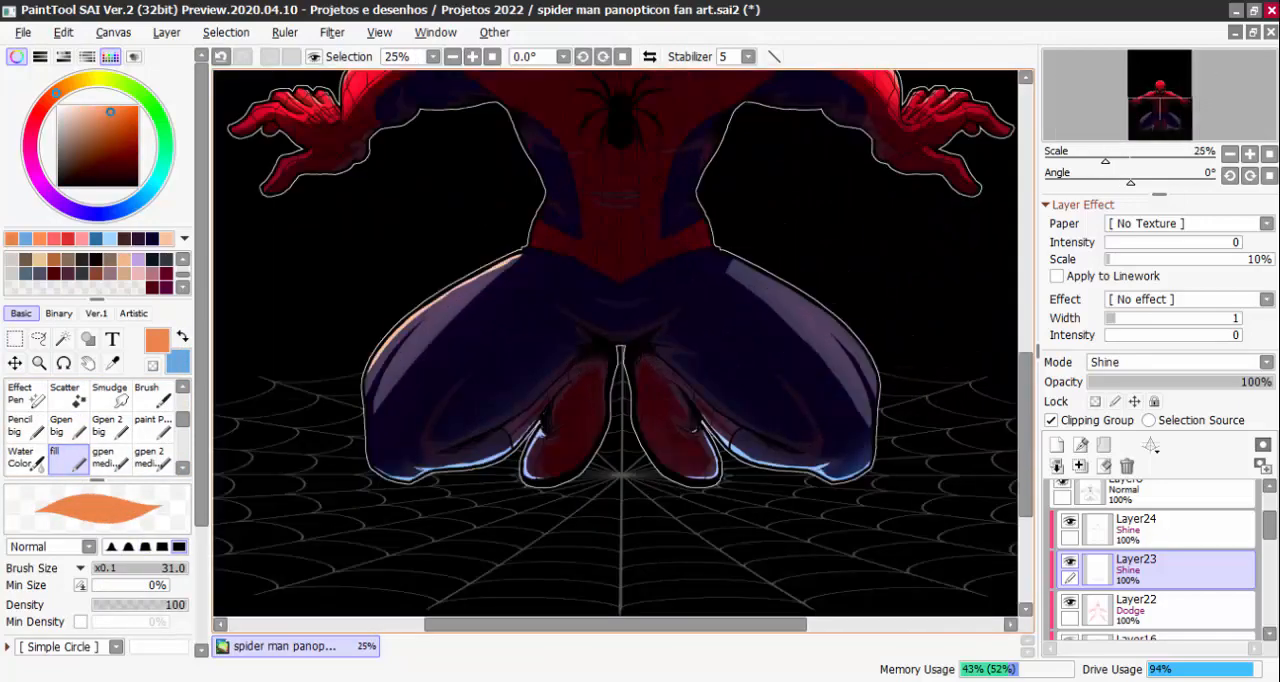
Paint a matching orange rim highlight along the upper edge of the right-hand thigh
{"action": "scroll", "coordinate": [740, 262], "scroll_direction": "up", "scroll_amount": 1}
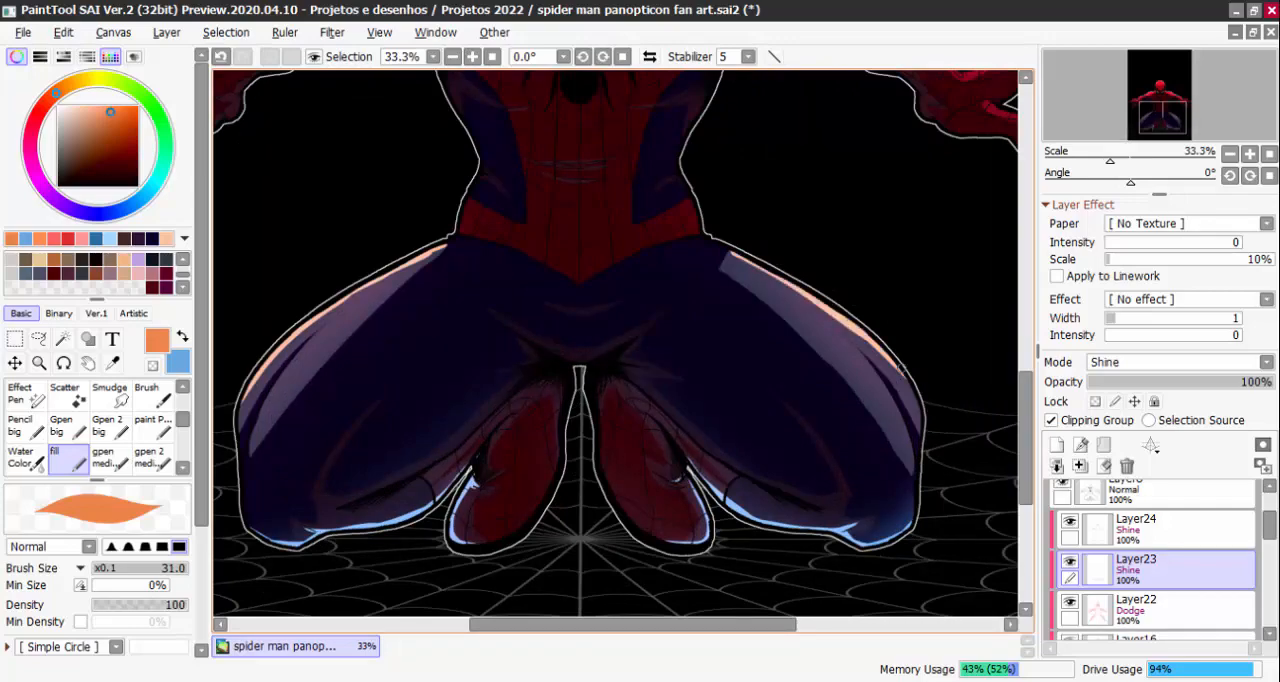
{"action": "scroll", "coordinate": [915, 440], "scroll_direction": "down", "scroll_amount": 2}
{"action": "scroll", "coordinate": [880, 373], "scroll_direction": "up", "scroll_amount": 1}
{"action": "scroll", "coordinate": [892, 398], "scroll_direction": "down", "scroll_amount": 1}
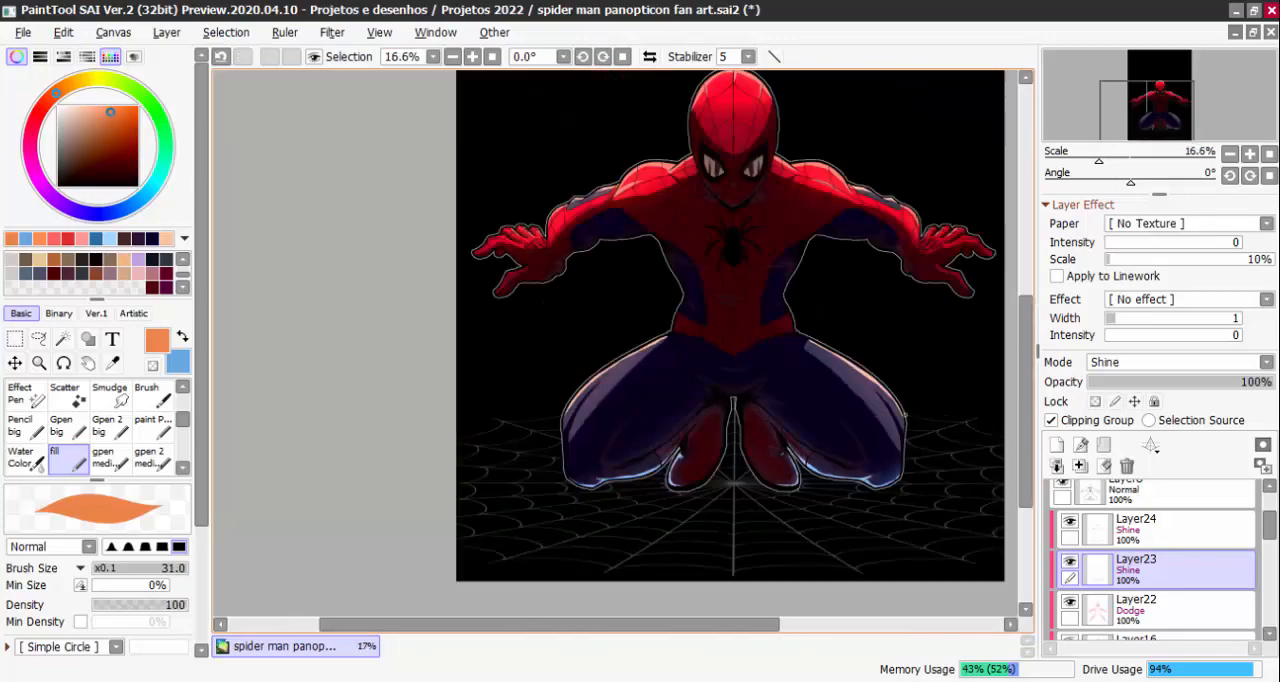
{"action": "scroll", "coordinate": [893, 467], "scroll_direction": "down", "scroll_amount": 2}
{"action": "scroll", "coordinate": [760, 300], "scroll_direction": "up", "scroll_amount": 5}
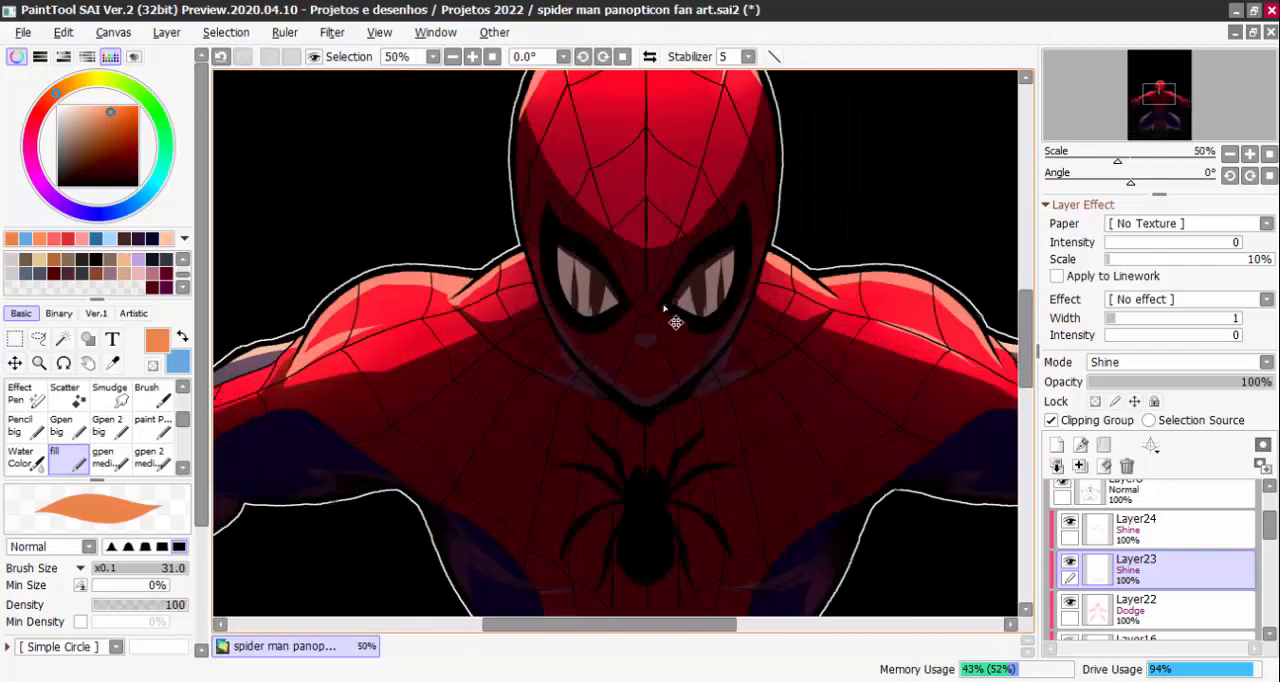
Compare the whole figure with the rim lighting of Layer24 and the thigh highlights of Layer23 hidden and shown
{"action": "scroll", "coordinate": [760, 300], "scroll_direction": "down", "scroll_amount": 1}
{"action": "scroll", "coordinate": [743, 250], "scroll_direction": "down", "scroll_amount": 3}
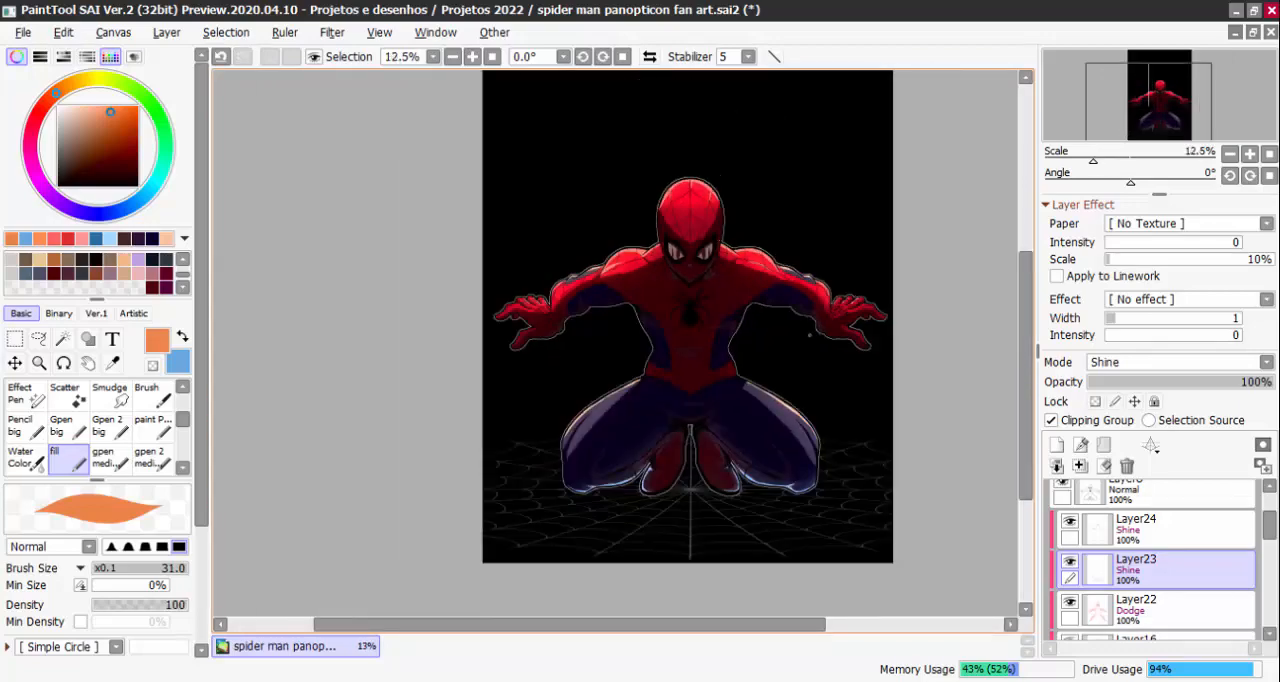
{"action": "scroll", "coordinate": [815, 350], "scroll_direction": "up", "scroll_amount": 1}
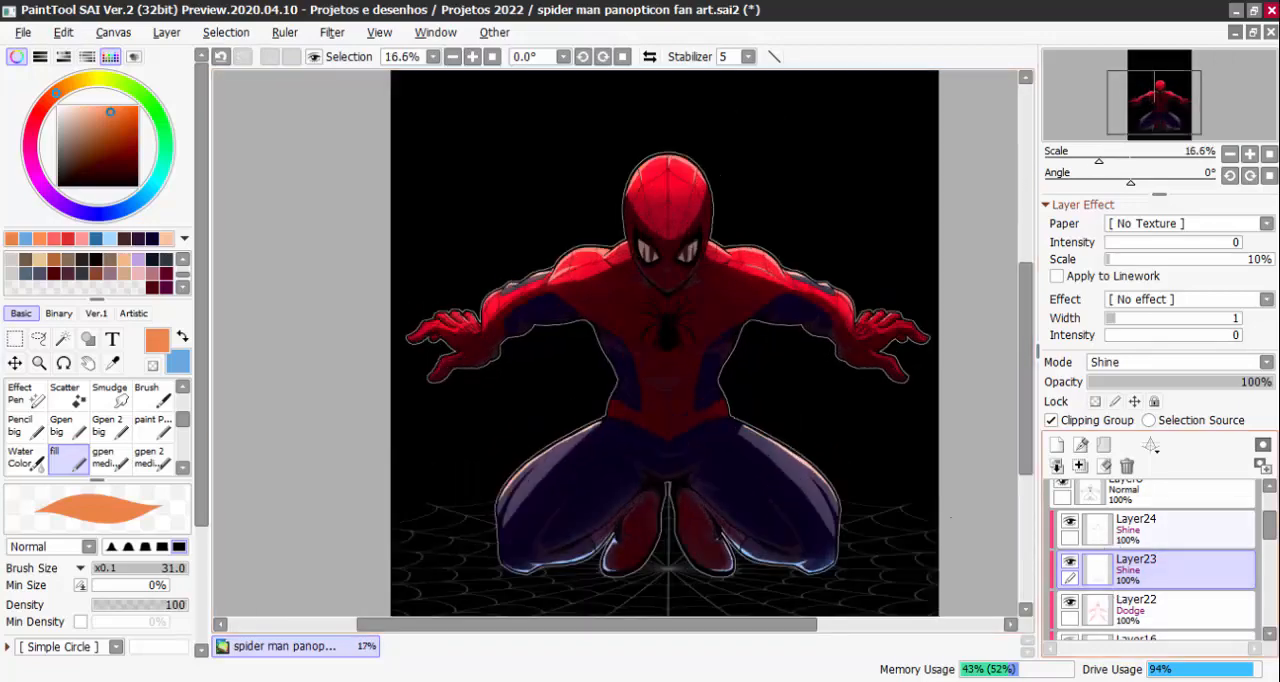
{"action": "key", "text": "x"}
{"action": "left_click", "coordinate": [1068, 525]}
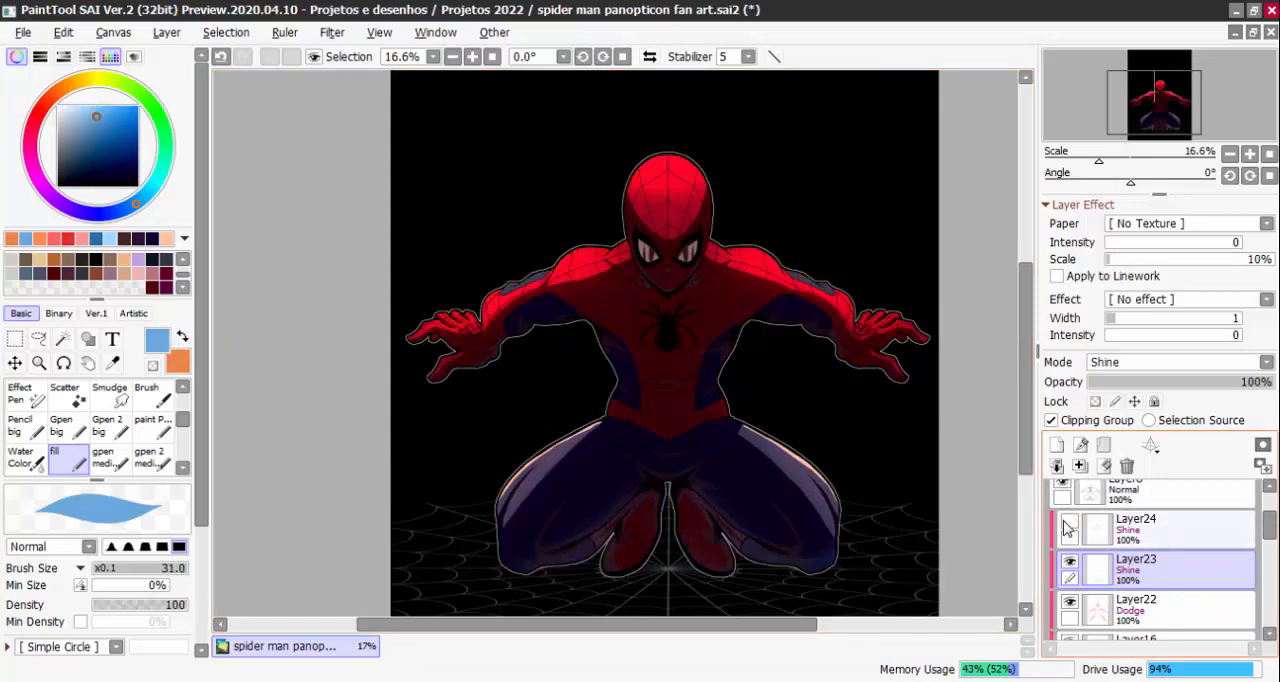
{"action": "left_click", "coordinate": [1068, 527]}
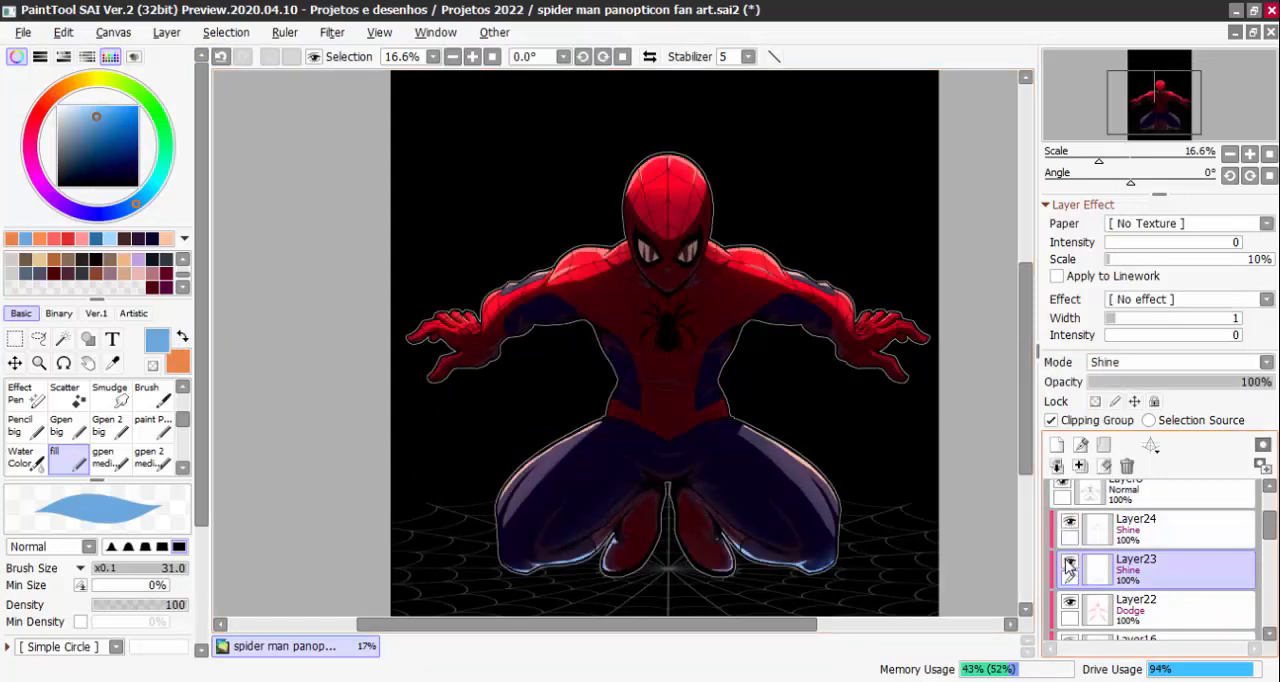
{"action": "left_click", "coordinate": [1069, 566]}
{"action": "left_click", "coordinate": [1069, 566]}
Merge the Shine layer Layer24 down into Layer23 and keep the merged layer visible
{"action": "left_click", "coordinate": [1160, 530]}
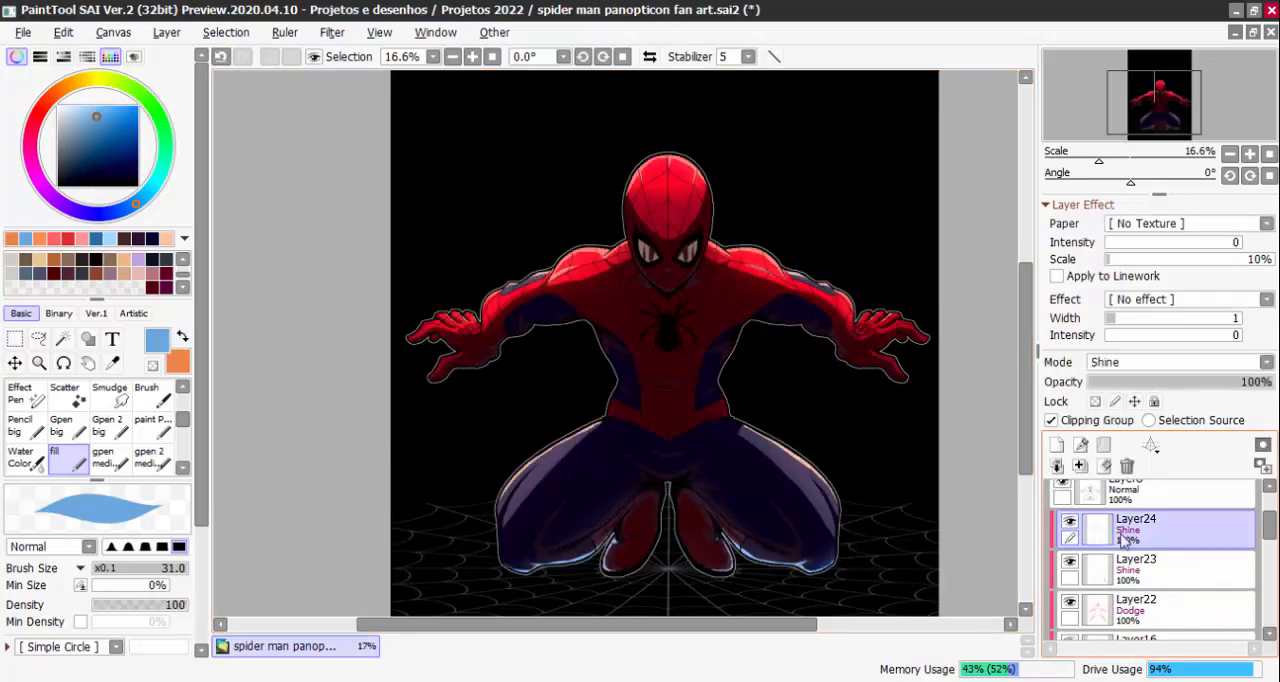
{"action": "left_click", "coordinate": [1080, 468]}
{"action": "left_click", "coordinate": [1069, 524]}
{"action": "left_click", "coordinate": [1069, 524]}
Paint light blue Shine rim highlights along the underside of the left-hand hand, wrist and forearm on Layer23
{"action": "scroll", "coordinate": [499, 379], "scroll_direction": "up", "scroll_amount": 3}
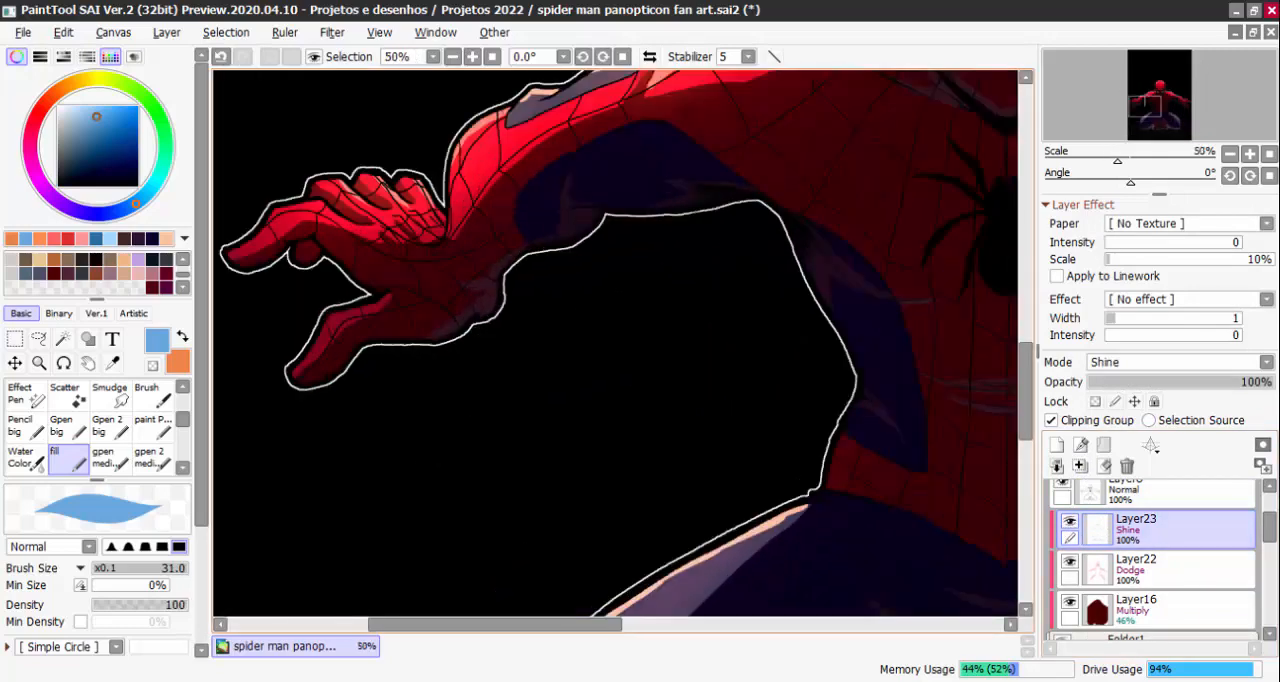
{"action": "scroll", "coordinate": [468, 320], "scroll_direction": "up", "scroll_amount": 1}
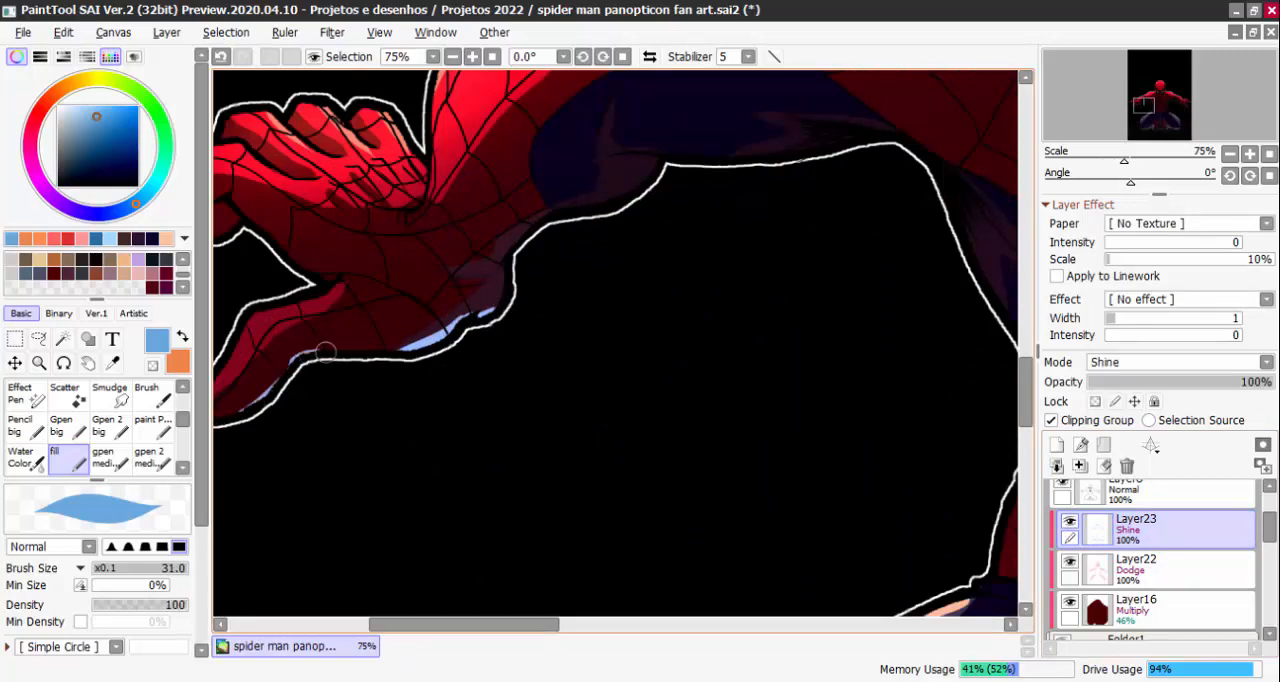
{"action": "left_click_drag", "start_coordinate": [326, 352], "coordinate": [400, 350]}
{"action": "left_click_drag", "start_coordinate": [711, 305], "coordinate": [687, 332]}
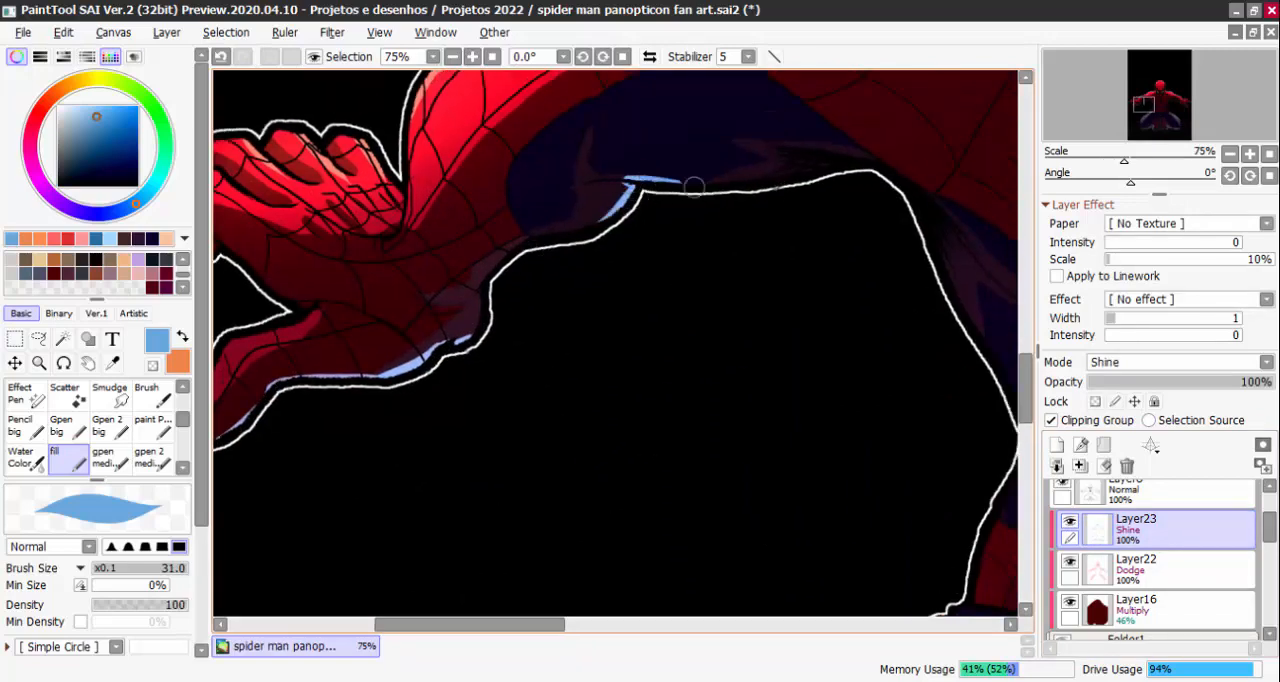
{"action": "left_click_drag", "start_coordinate": [630, 193], "coordinate": [576, 232]}
Paint matching light blue rim highlights along the underside of the right-hand forearm, wrist and hand
{"action": "scroll", "coordinate": [697, 254], "scroll_direction": "down", "scroll_amount": 4}
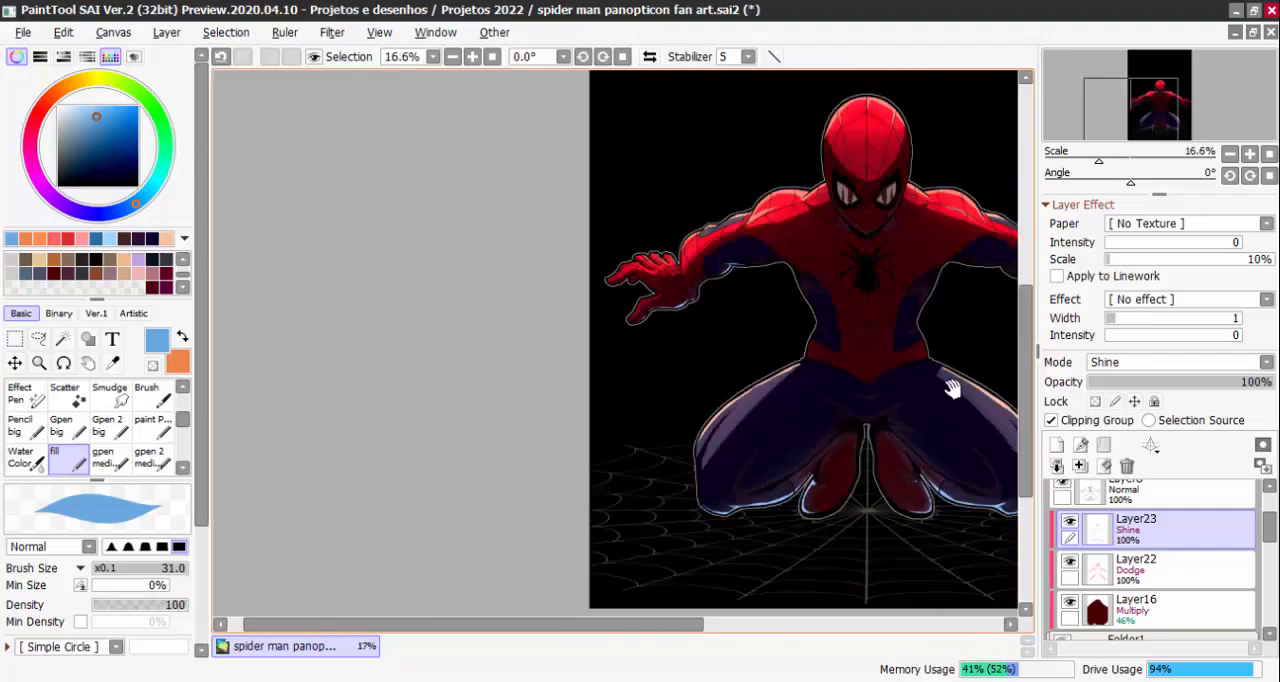
{"action": "left_click_drag", "start_coordinate": [951, 386], "coordinate": [740, 396]}
{"action": "scroll", "coordinate": [789, 225], "scroll_direction": "up", "scroll_amount": 4}
{"action": "scroll", "coordinate": [750, 216], "scroll_direction": "down", "scroll_amount": 1}
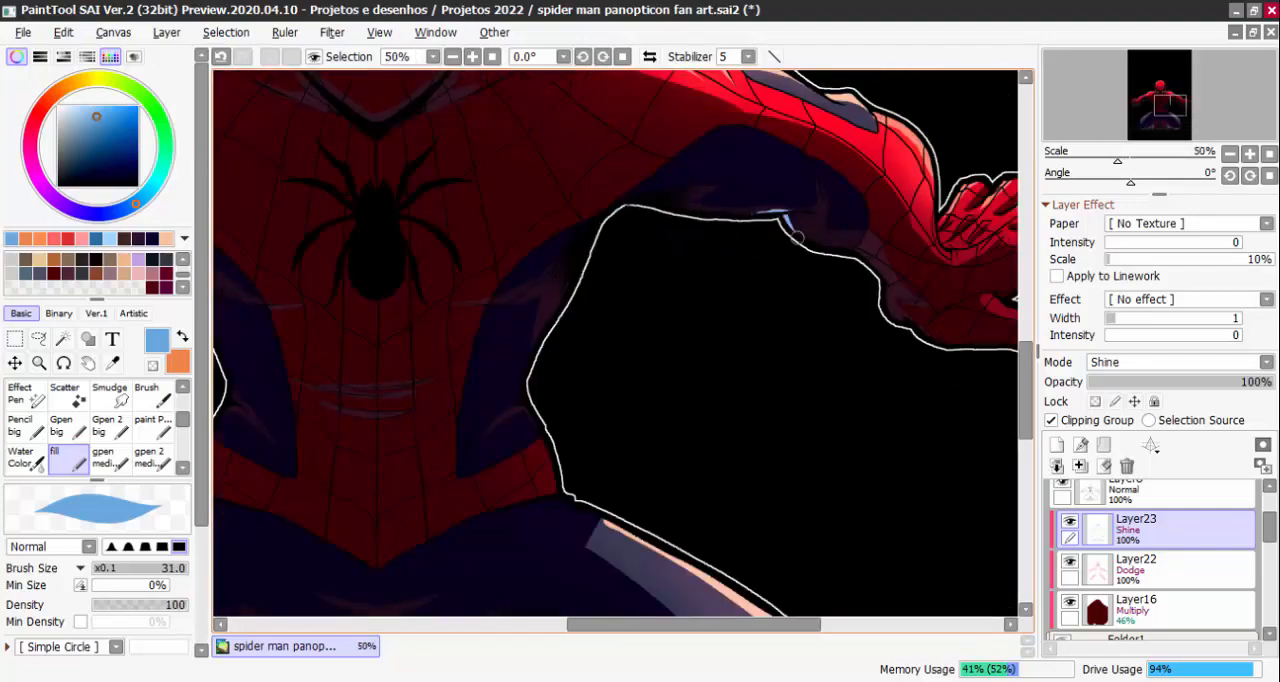
{"action": "left_click_drag", "start_coordinate": [824, 255], "coordinate": [679, 168]}
{"action": "scroll", "coordinate": [747, 216], "scroll_direction": "up", "scroll_amount": 1}
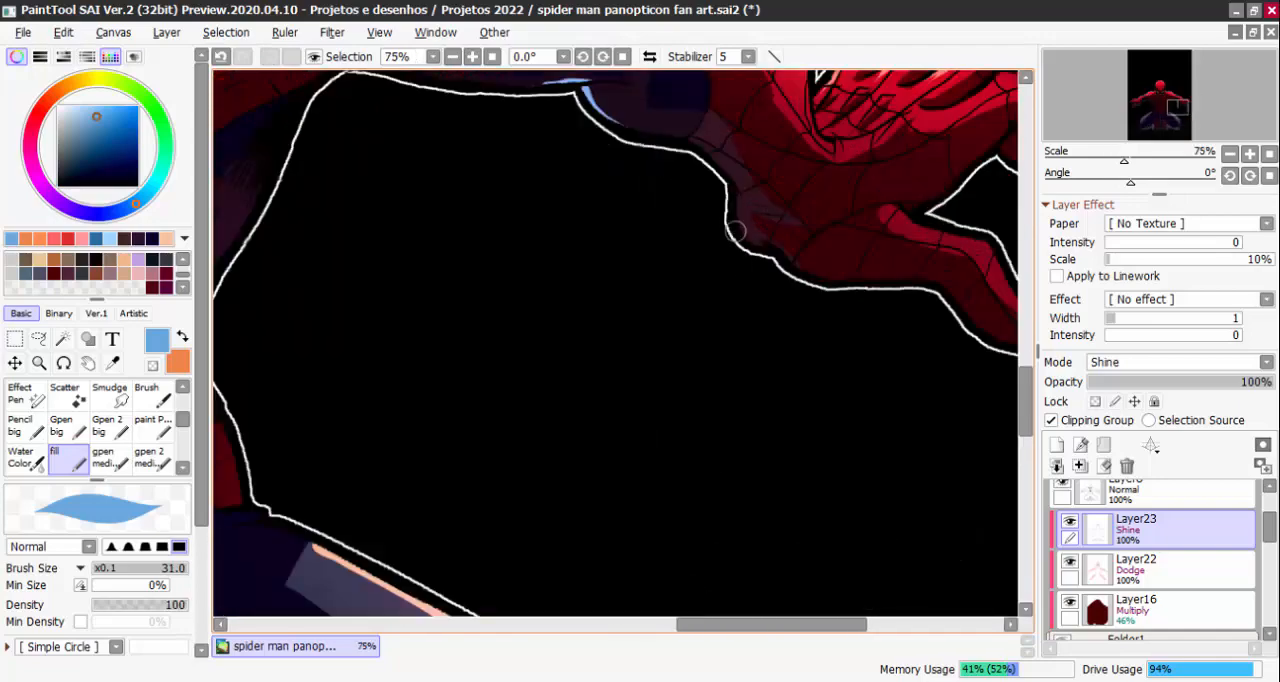
{"action": "scroll", "coordinate": [785, 255], "scroll_direction": "down", "scroll_amount": 2}
{"action": "scroll", "coordinate": [785, 255], "scroll_direction": "down", "scroll_amount": 1}
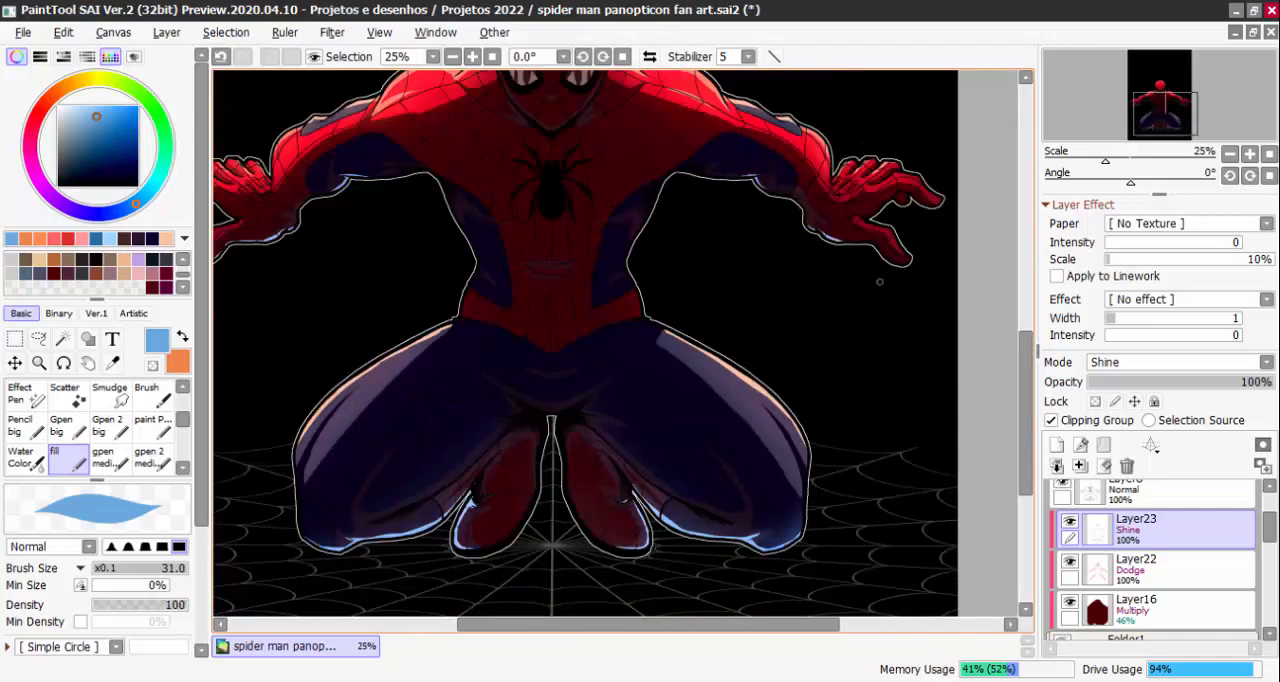
{"action": "scroll", "coordinate": [838, 268], "scroll_direction": "up", "scroll_amount": 2}
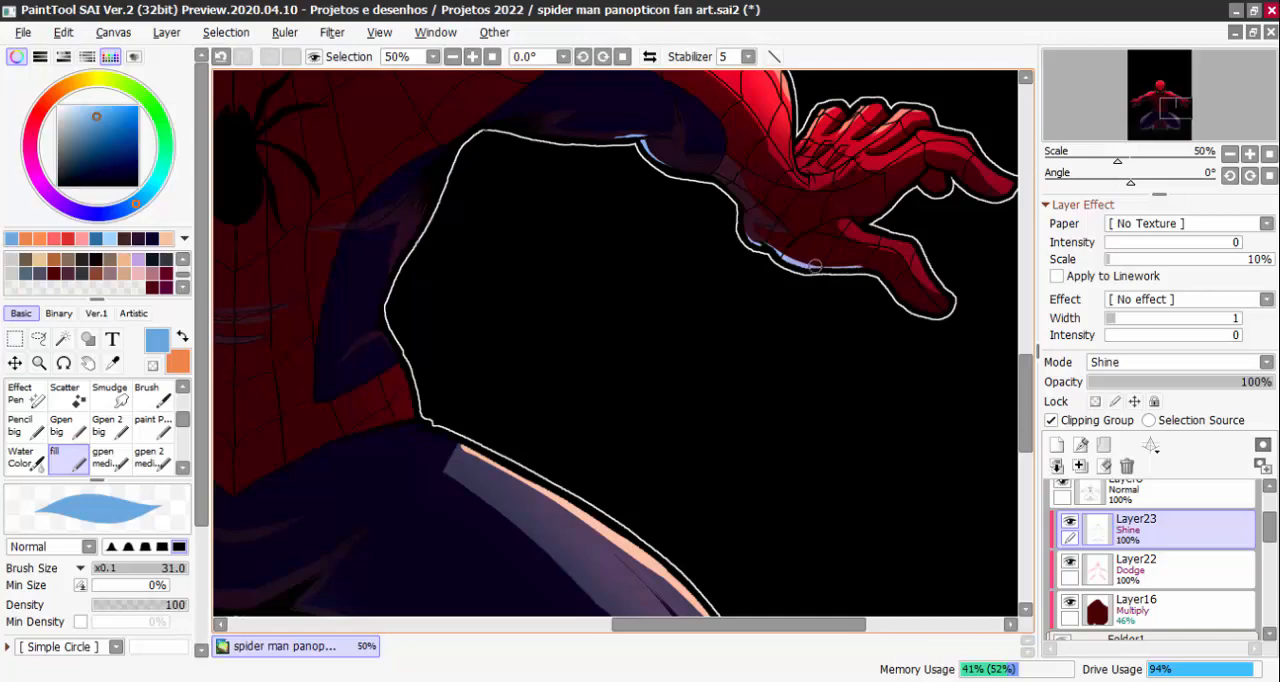
{"action": "scroll", "coordinate": [950, 332], "scroll_direction": "down", "scroll_amount": 4}
Check the whole figure with the merged rim lighting of Layer23 hidden and shown
{"action": "scroll", "coordinate": [762, 248], "scroll_direction": "up", "scroll_amount": 2}
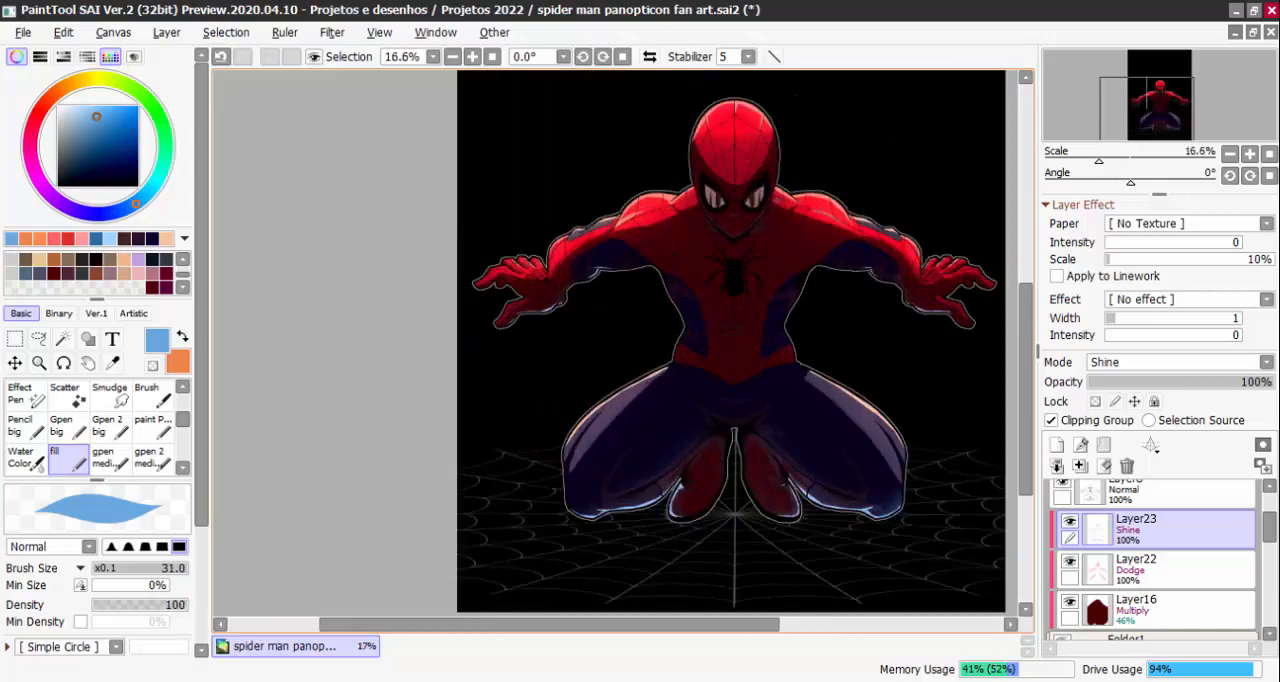
{"action": "scroll", "coordinate": [762, 249], "scroll_direction": "down", "scroll_amount": 2}
{"action": "scroll", "coordinate": [864, 347], "scroll_direction": "up", "scroll_amount": 7}
{"action": "scroll", "coordinate": [737, 229], "scroll_direction": "down", "scroll_amount": 5}
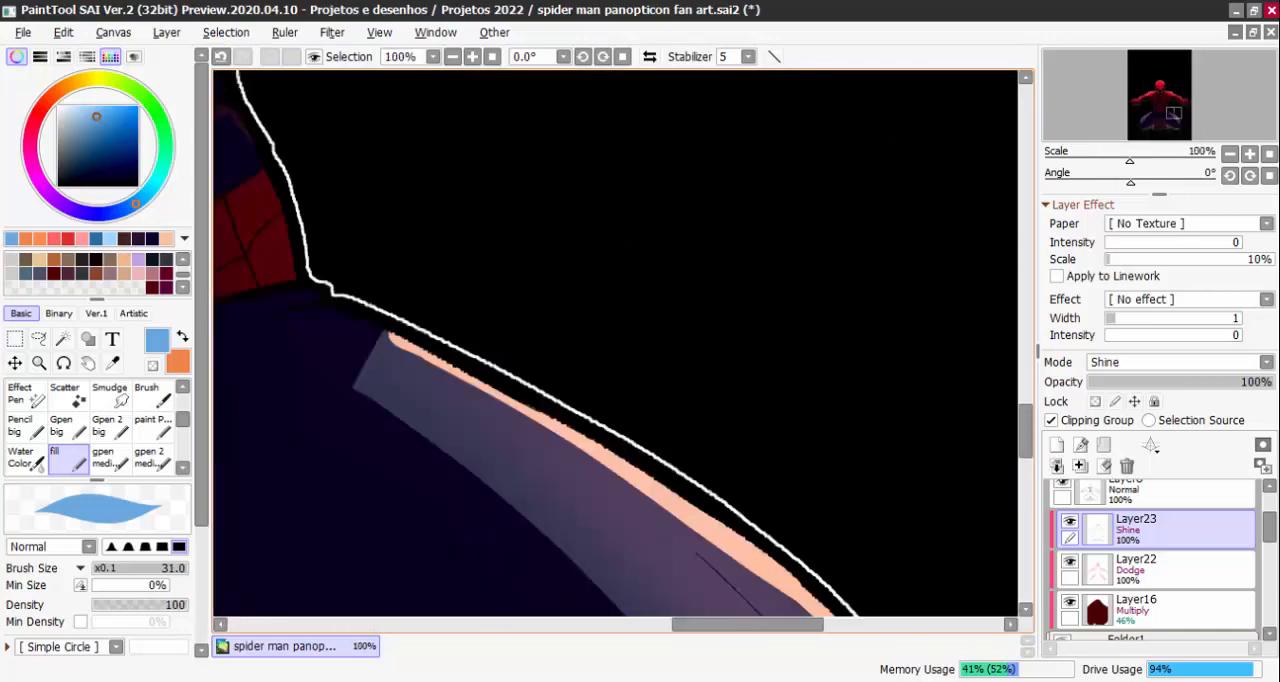
{"action": "scroll", "coordinate": [746, 280], "scroll_direction": "down", "scroll_amount": 2}
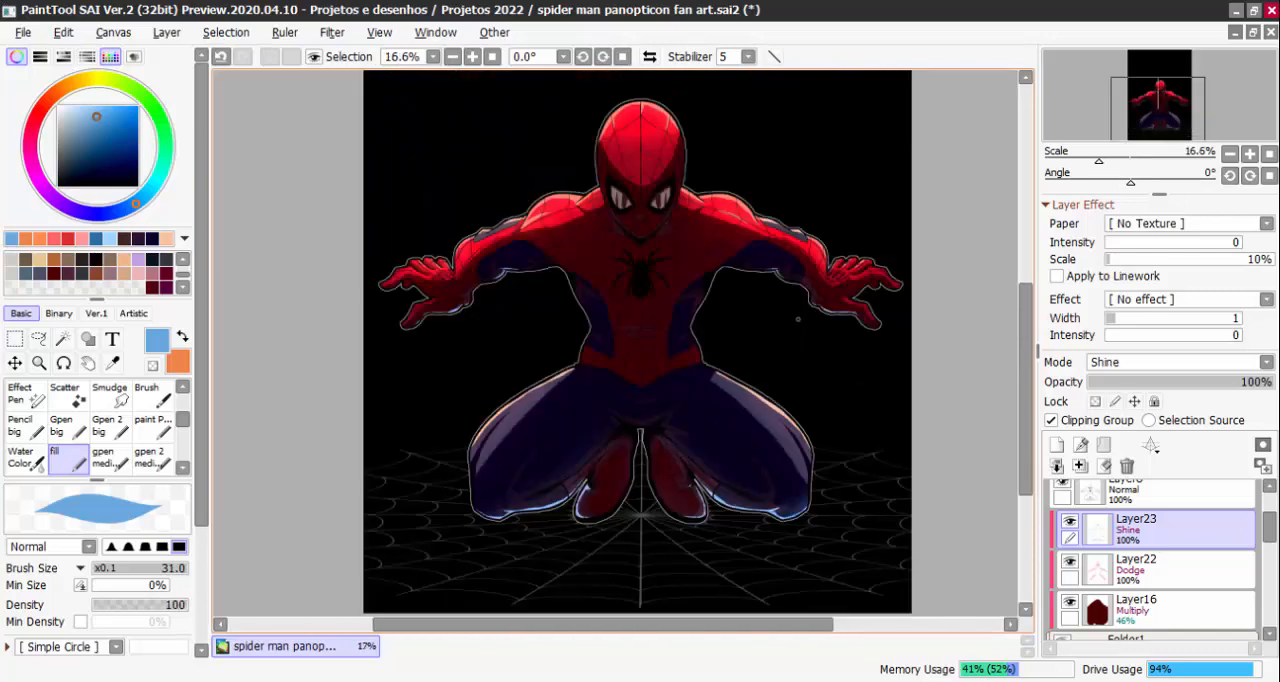
{"action": "left_click", "coordinate": [1070, 522]}
{"action": "left_click", "coordinate": [1070, 522]}
{"action": "left_click_drag", "start_coordinate": [826, 335], "coordinate": [820, 393]}
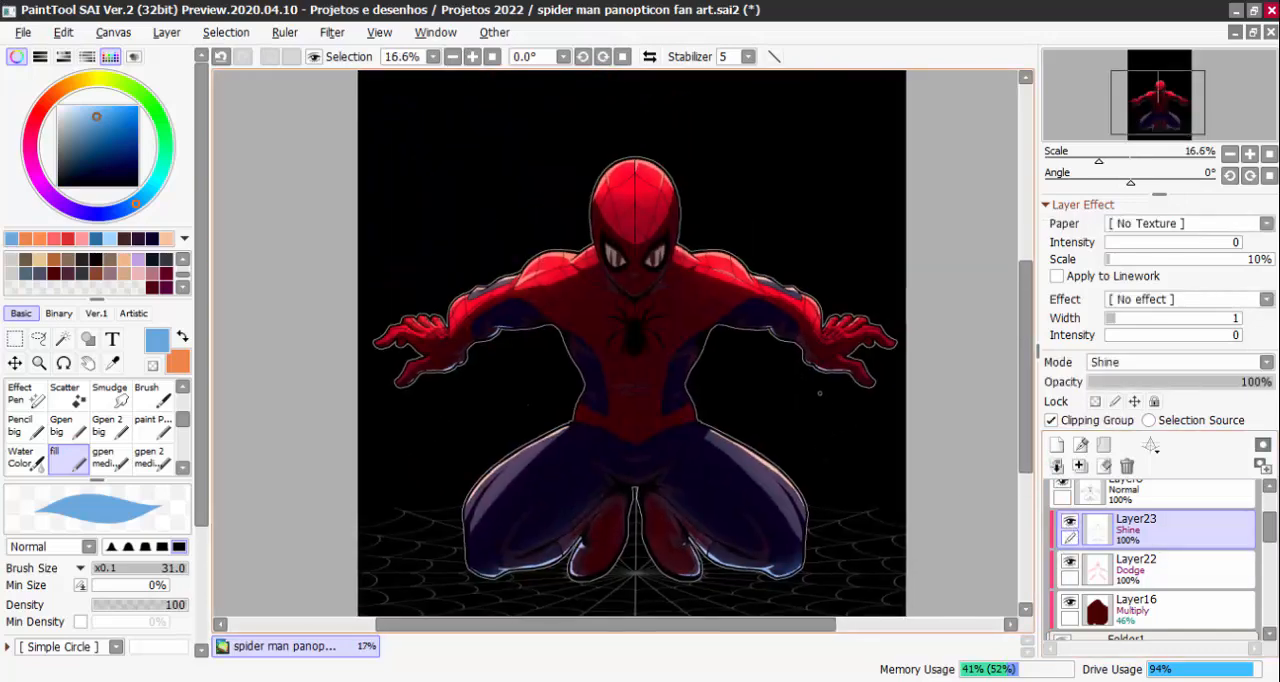
{"action": "scroll", "coordinate": [820, 393], "scroll_direction": "down", "scroll_amount": 1}
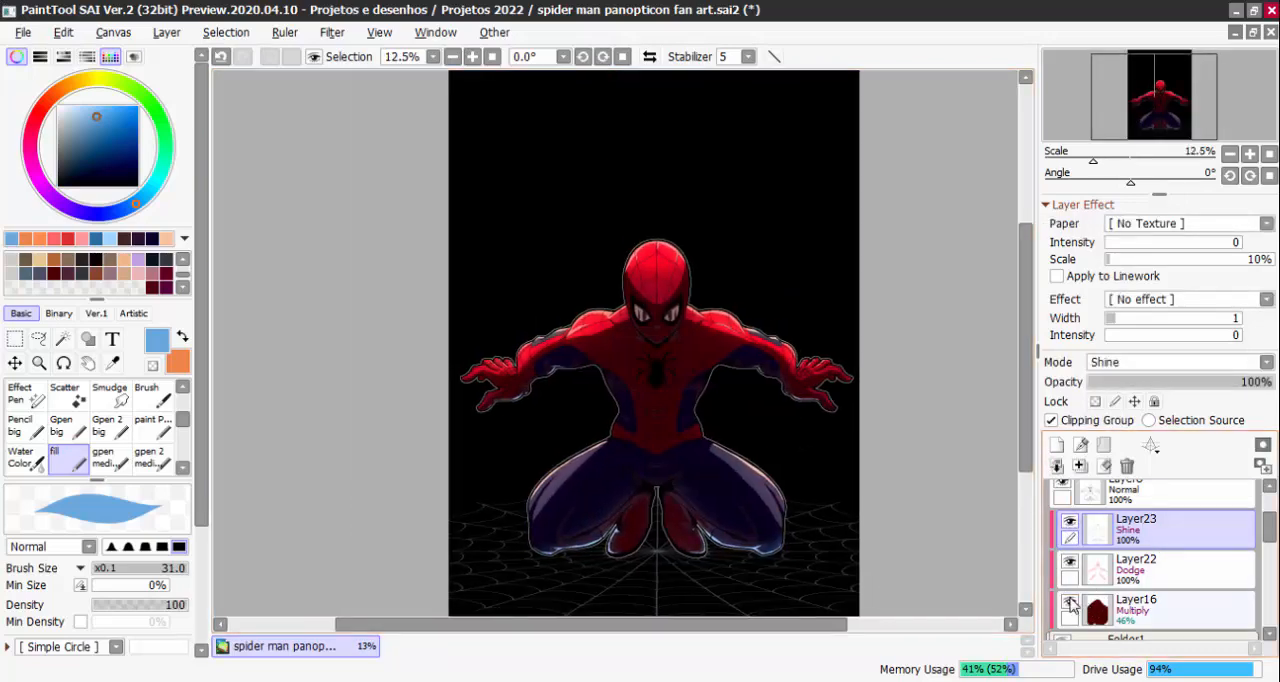
Review the figure with the Multiply shading of Layer16 and the black background Layer14 hidden, and show both layers again
{"action": "left_click", "coordinate": [1070, 603]}
{"action": "left_click", "coordinate": [1070, 603]}
{"action": "left_click", "coordinate": [1070, 603]}
{"action": "scroll", "coordinate": [706, 424], "scroll_direction": "up", "scroll_amount": 1}
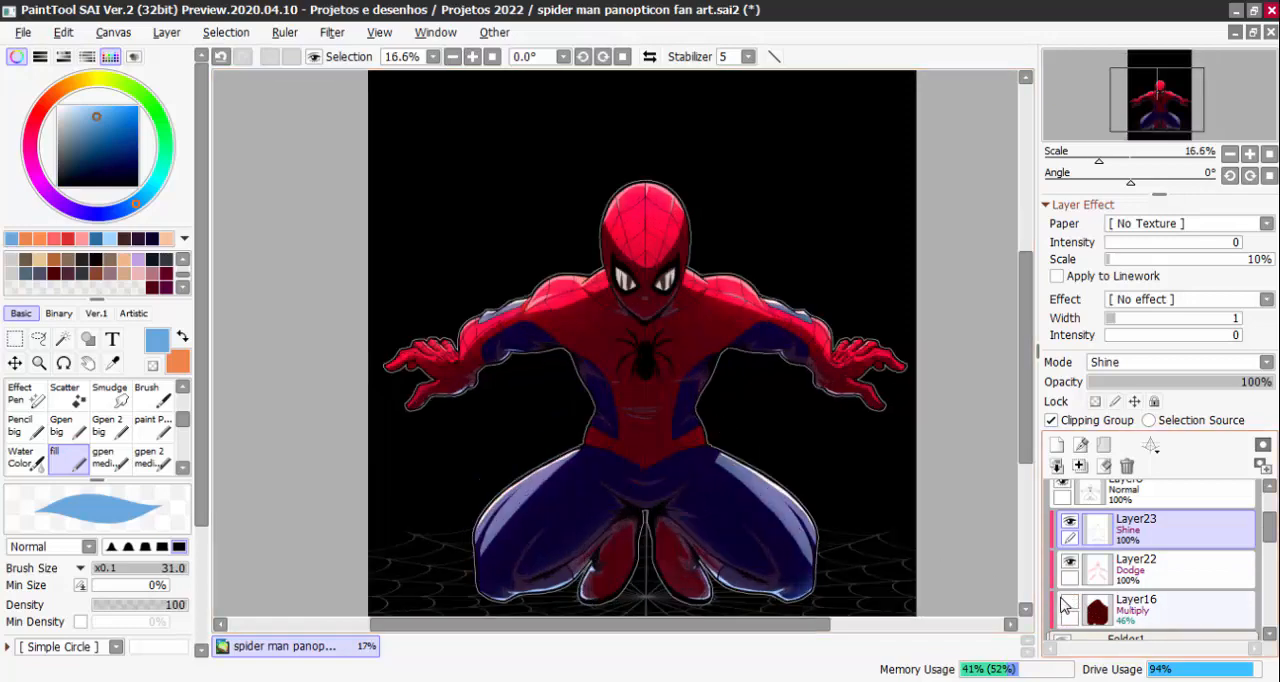
{"action": "left_click_drag", "start_coordinate": [820, 477], "coordinate": [775, 405]}
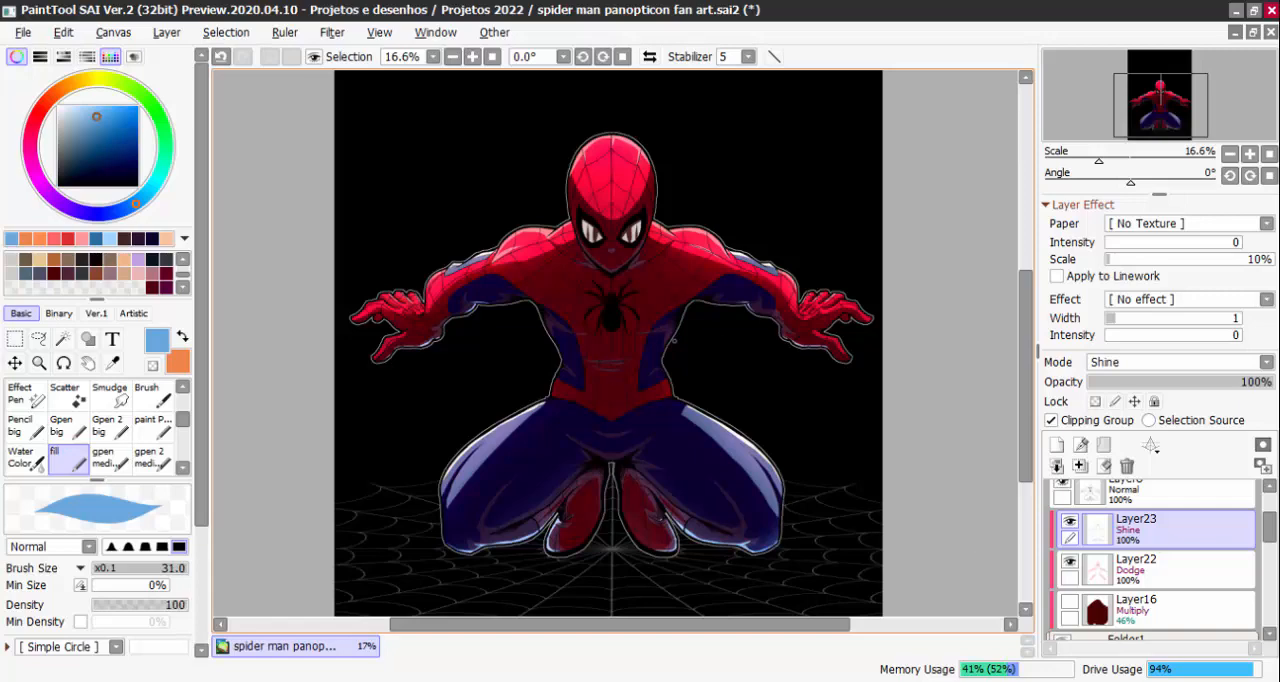
{"action": "scroll", "coordinate": [1272, 537], "scroll_direction": "down", "scroll_amount": 3}
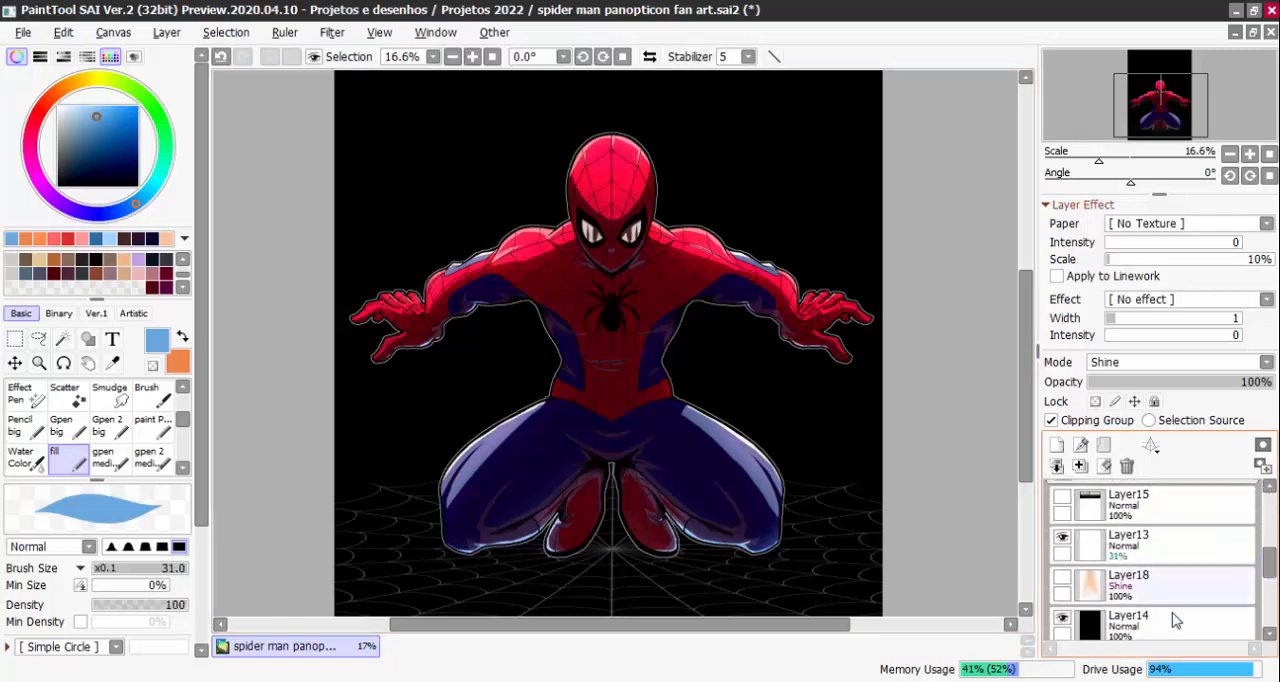
{"action": "left_click", "coordinate": [1062, 622]}
{"action": "scroll", "coordinate": [799, 412], "scroll_direction": "down", "scroll_amount": 1}
{"action": "scroll", "coordinate": [827, 477], "scroll_direction": "down", "scroll_amount": 1}
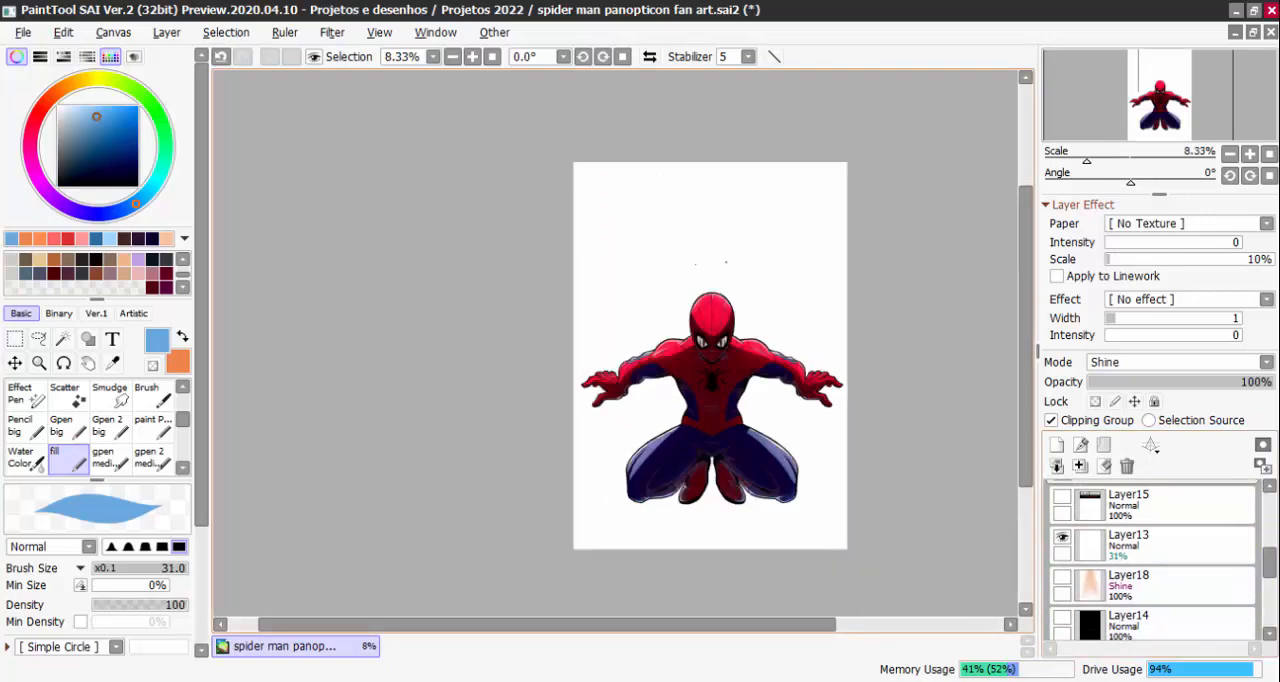
{"action": "scroll", "coordinate": [818, 455], "scroll_direction": "up", "scroll_amount": 2}
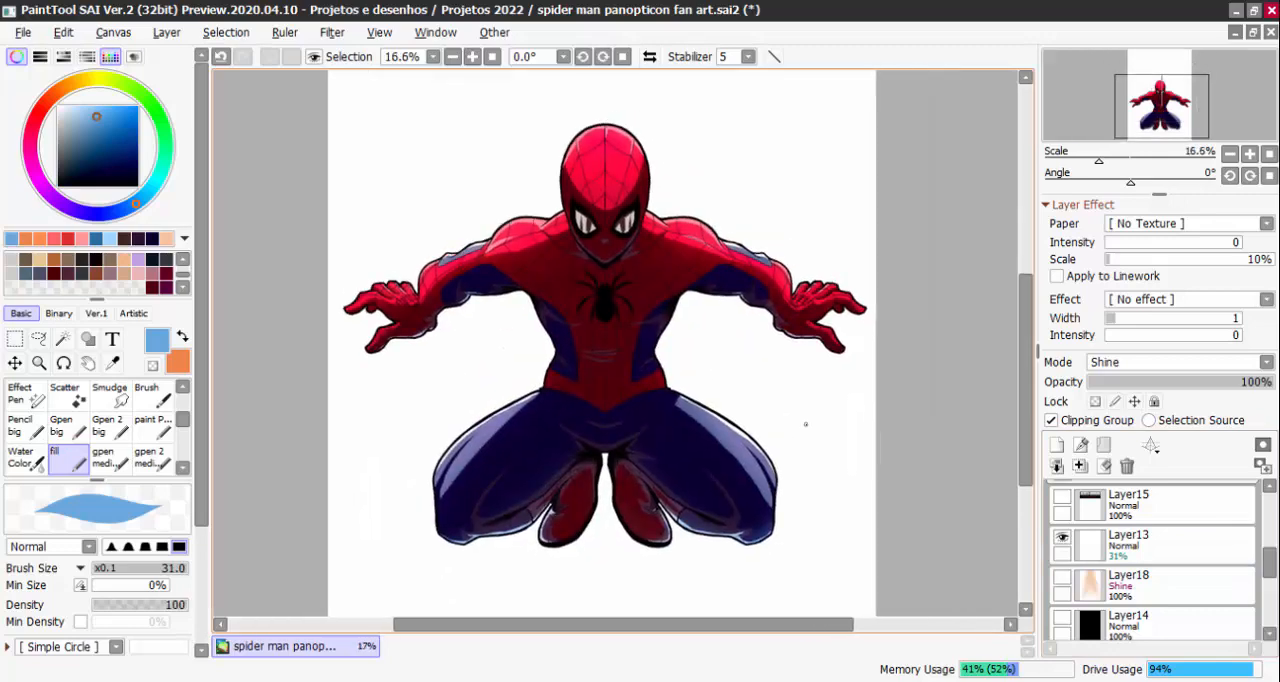
{"action": "scroll", "coordinate": [1234, 567], "scroll_direction": "up", "scroll_amount": 2}
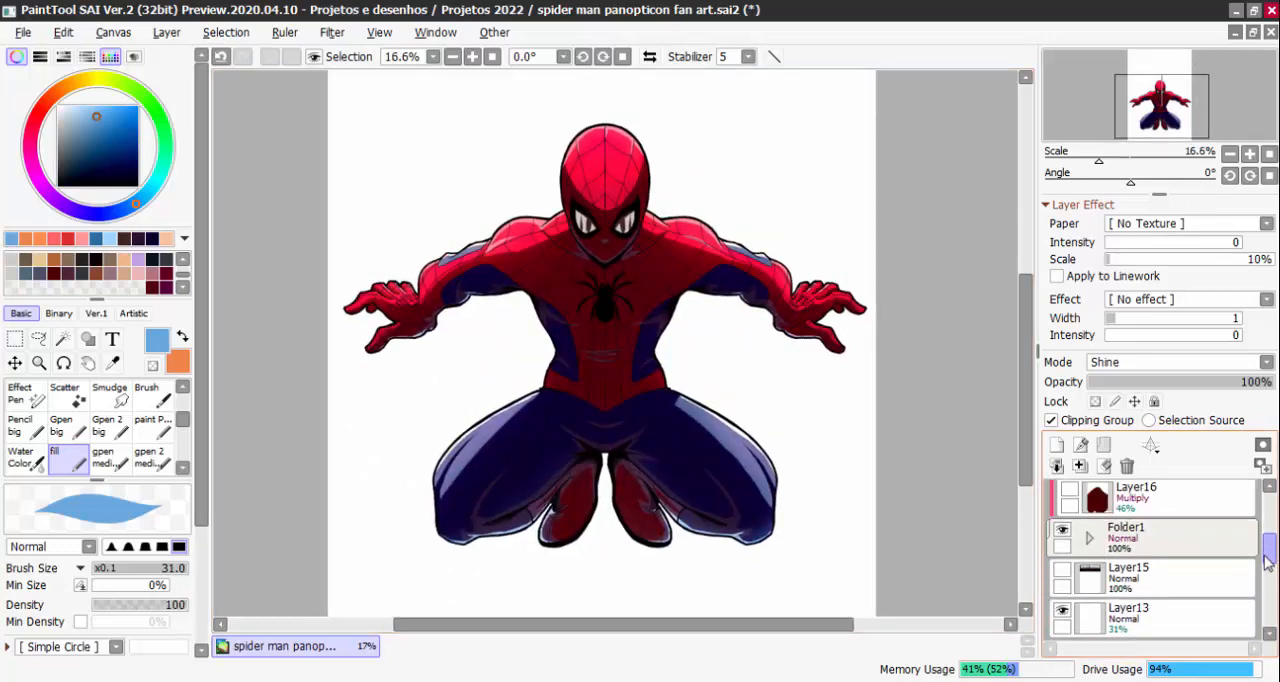
{"action": "left_click", "coordinate": [1066, 500]}
{"action": "scroll", "coordinate": [1064, 560], "scroll_direction": "down", "scroll_amount": 3}
{"action": "left_click", "coordinate": [1062, 582]}
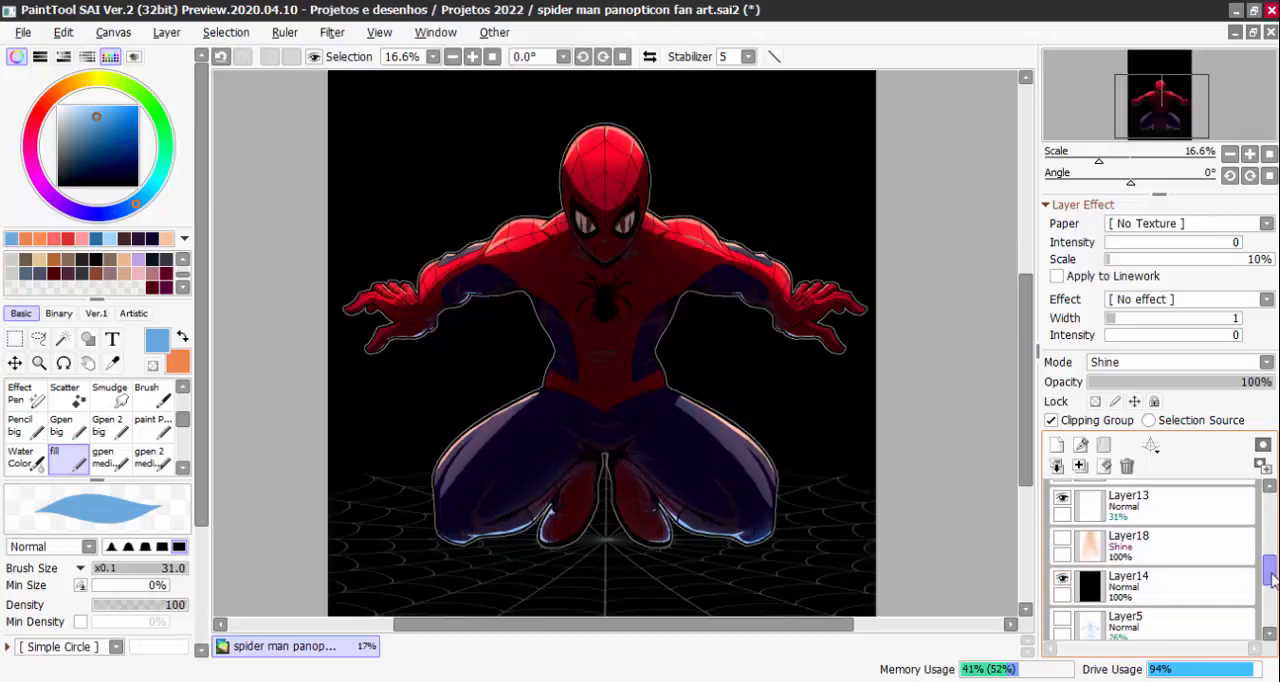
Recolour the Multiply shading on Layer16 light blue with the fill brush at size 1462 and set the layer's opacity to 56%
{"action": "left_click_drag", "start_coordinate": [1274, 580], "coordinate": [1270, 527]}
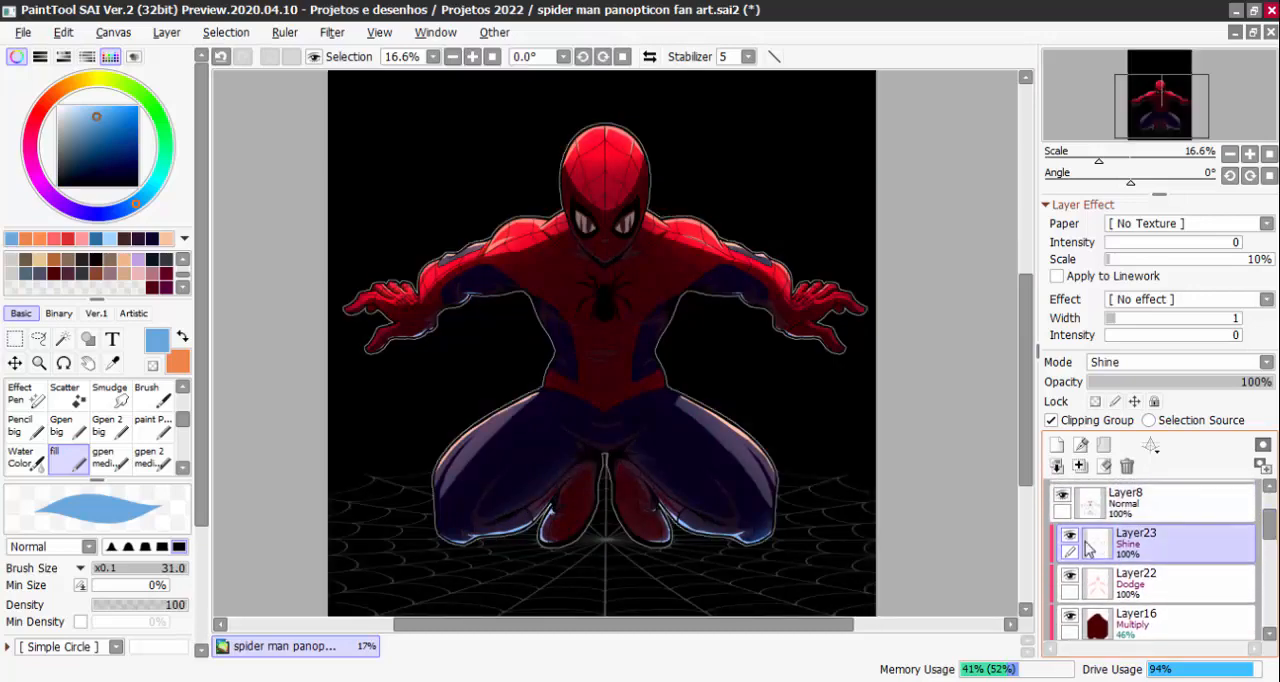
{"action": "left_click", "coordinate": [1100, 622]}
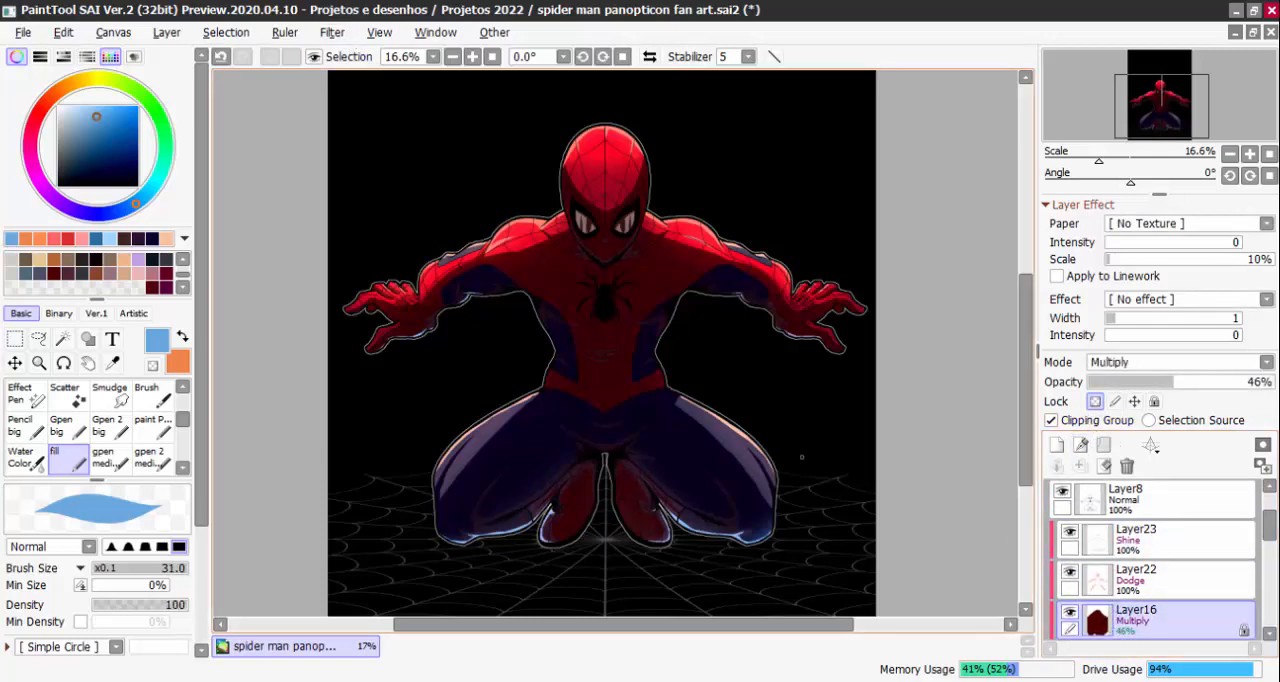
{"action": "mouse_move", "coordinate": [767, 217]}
{"action": "left_mouse_down"}
{"action": "mouse_move", "coordinate": [546, 281]}
{"action": "mouse_move", "coordinate": [508, 219]}
{"action": "mouse_move", "coordinate": [488, 291]}
{"action": "mouse_move", "coordinate": [728, 235]}
{"action": "mouse_move", "coordinate": [654, 405]}
{"action": "mouse_move", "coordinate": [719, 438]}
{"action": "mouse_move", "coordinate": [869, 313]}
{"action": "mouse_move", "coordinate": [774, 530]}
{"action": "left_mouse_up"}
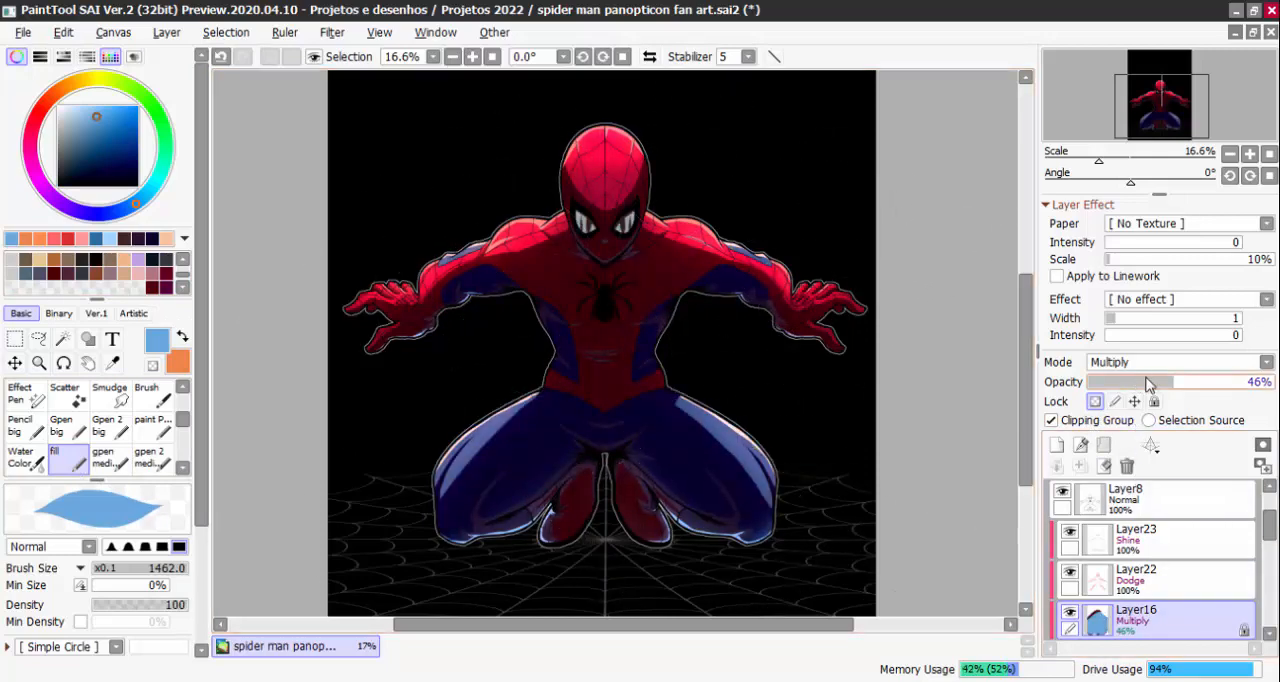
{"action": "left_click_drag", "start_coordinate": [1196, 396], "coordinate": [1198, 396]}
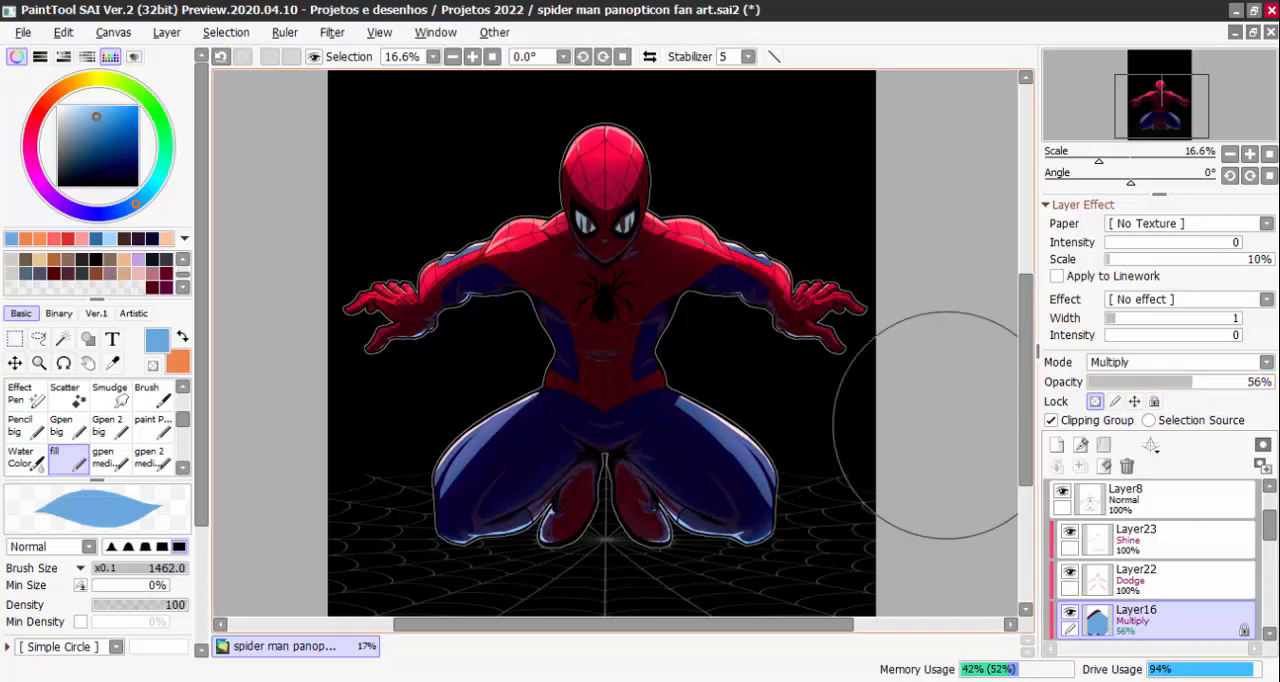
Repaint the shading on Layer16 pink and try teal as the brush colour
{"action": "left_click_drag", "start_coordinate": [140, 193], "coordinate": [31, 155]}
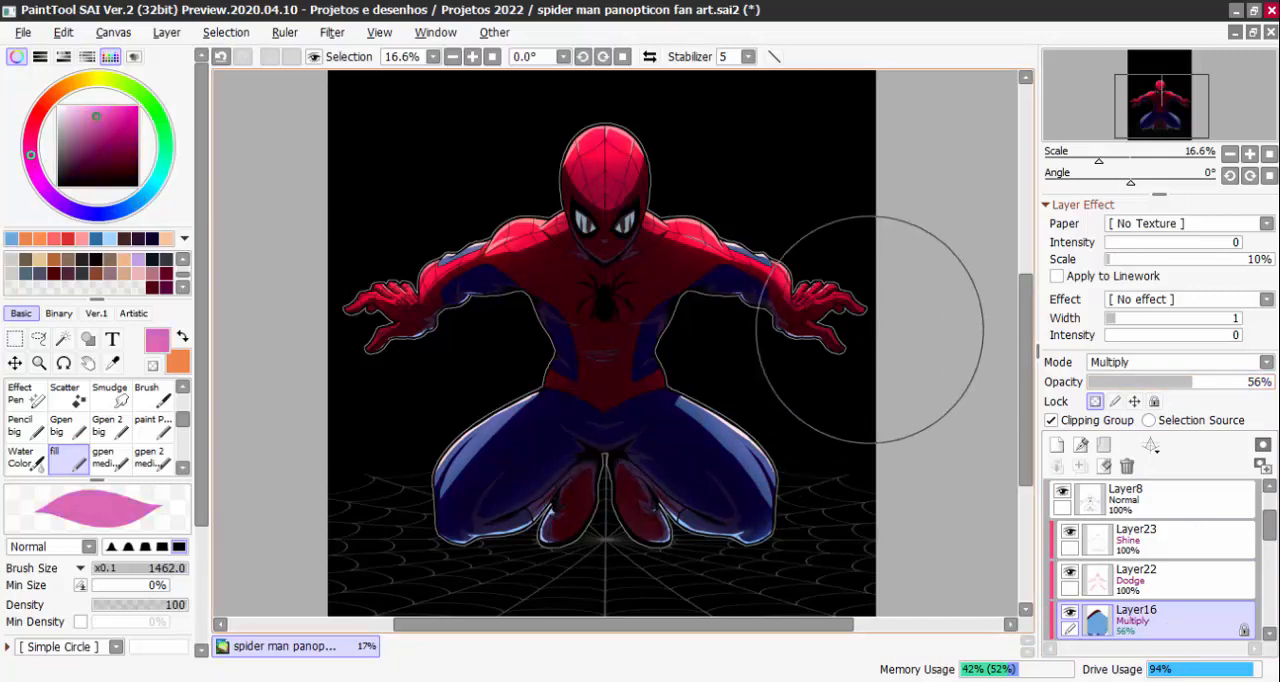
{"action": "mouse_move", "coordinate": [653, 201]}
{"action": "left_mouse_down"}
{"action": "mouse_move", "coordinate": [735, 322]}
{"action": "mouse_move", "coordinate": [771, 614]}
{"action": "mouse_move", "coordinate": [775, 598]}
{"action": "left_mouse_up"}
{"action": "left_click", "coordinate": [150, 196]}
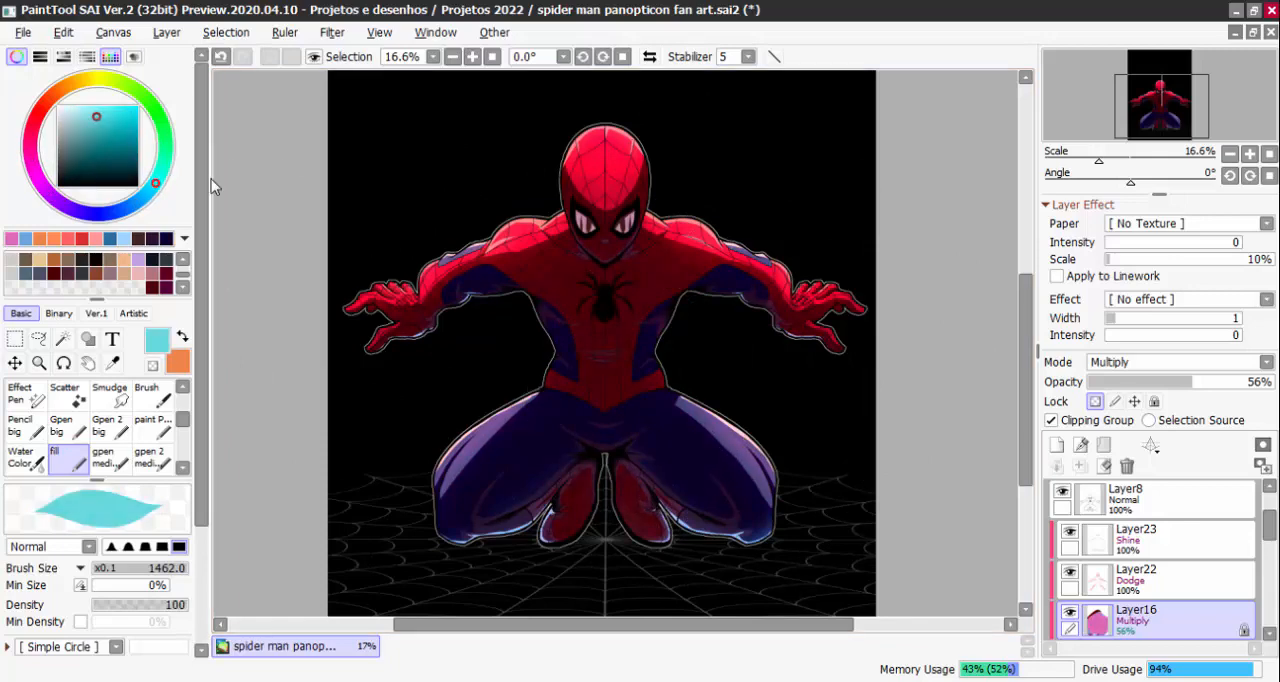
Repaint the shading on Layer16 green and set the layer's opacity to 51%
{"action": "left_click", "coordinate": [164, 130]}
{"action": "mouse_move", "coordinate": [612, 146]}
{"action": "left_mouse_down"}
{"action": "mouse_move", "coordinate": [335, 421]}
{"action": "mouse_move", "coordinate": [695, 212]}
{"action": "mouse_move", "coordinate": [747, 292]}
{"action": "mouse_move", "coordinate": [858, 382]}
{"action": "mouse_move", "coordinate": [972, 314]}
{"action": "mouse_move", "coordinate": [773, 207]}
{"action": "left_mouse_up"}
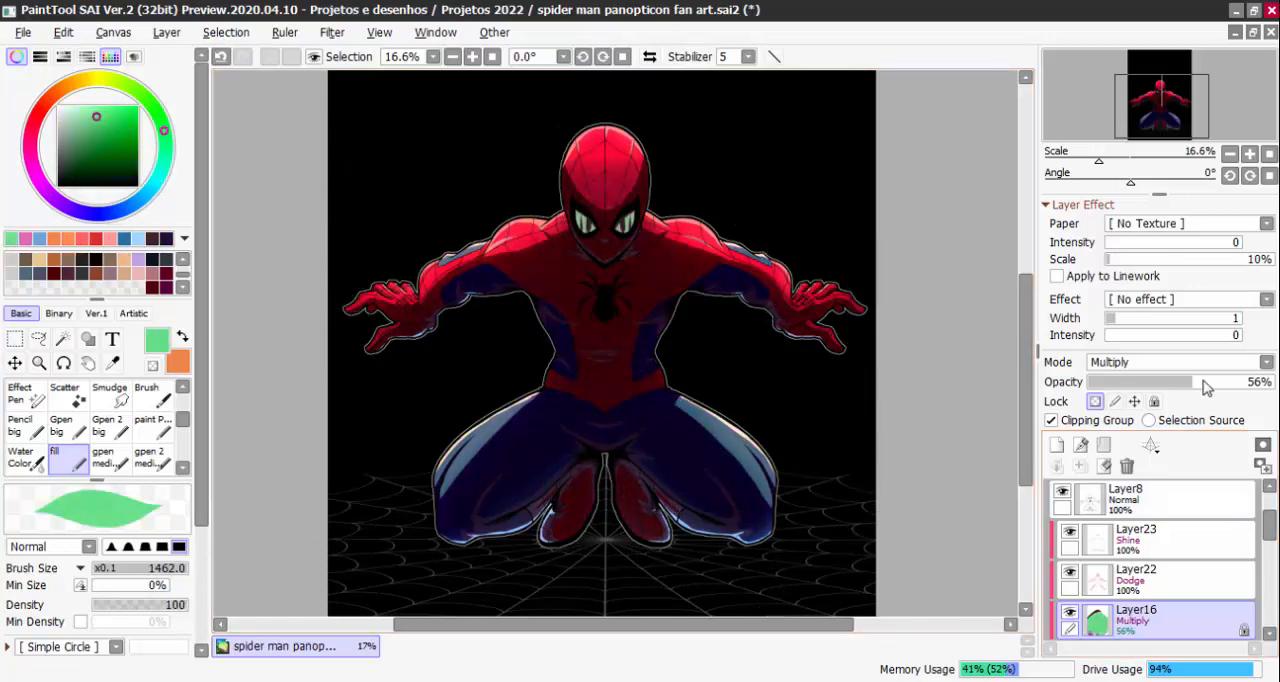
{"action": "mouse_move", "coordinate": [1195, 382]}
{"action": "left_mouse_down"}
{"action": "mouse_move", "coordinate": [1235, 396]}
{"action": "mouse_move", "coordinate": [1189, 495]}
{"action": "left_mouse_up"}
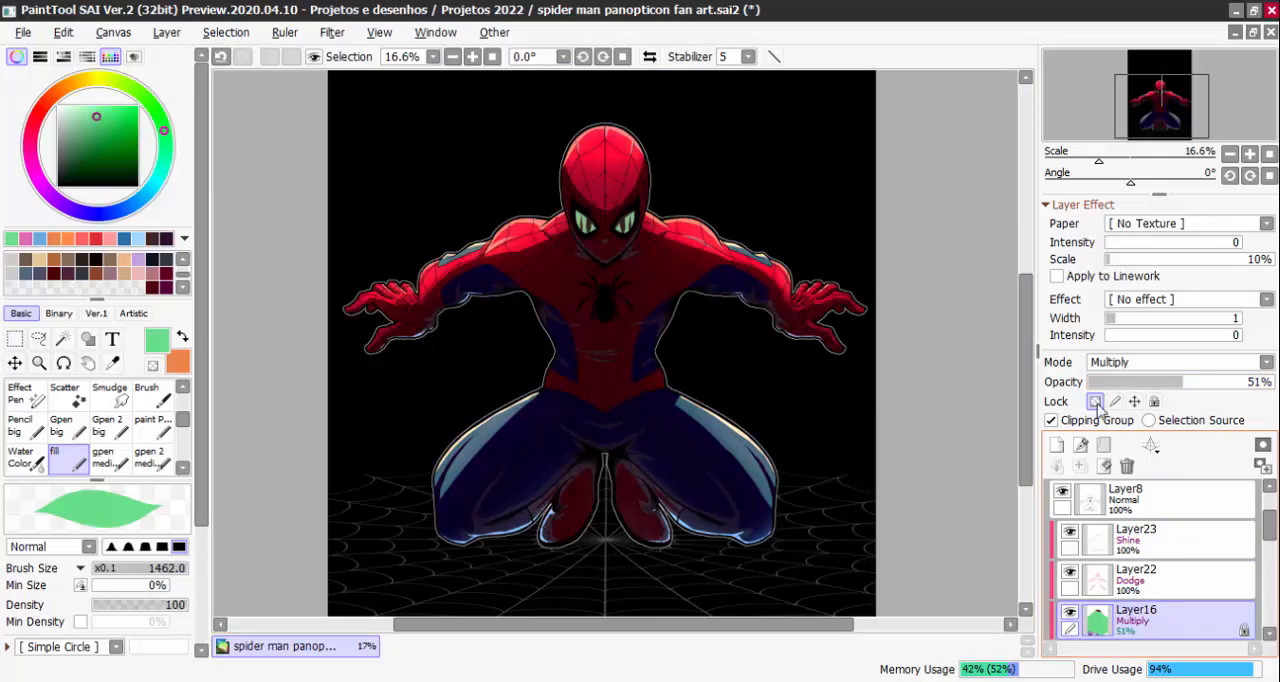
Unlock the transparency of Layer16 and fill the entire layer with the green
{"action": "scroll", "coordinate": [690, 295], "scroll_direction": "down", "scroll_amount": 1}
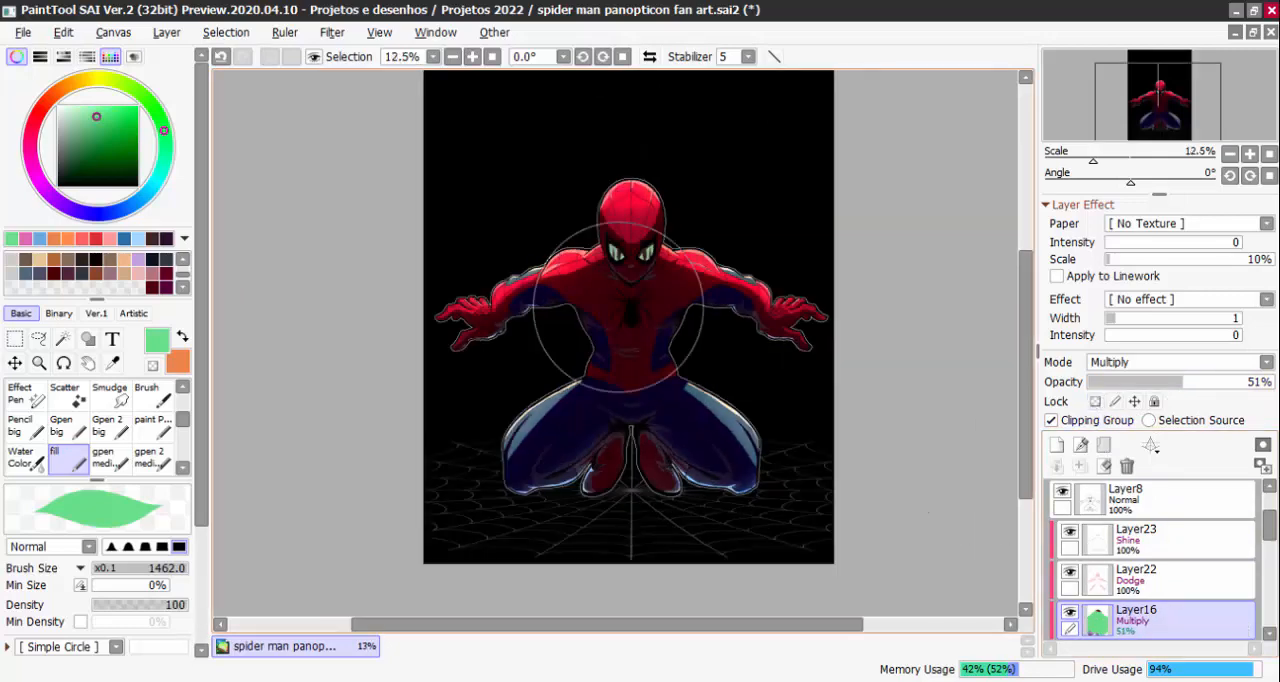
{"action": "left_click", "coordinate": [170, 33]}
{"action": "left_click", "coordinate": [200, 312]}
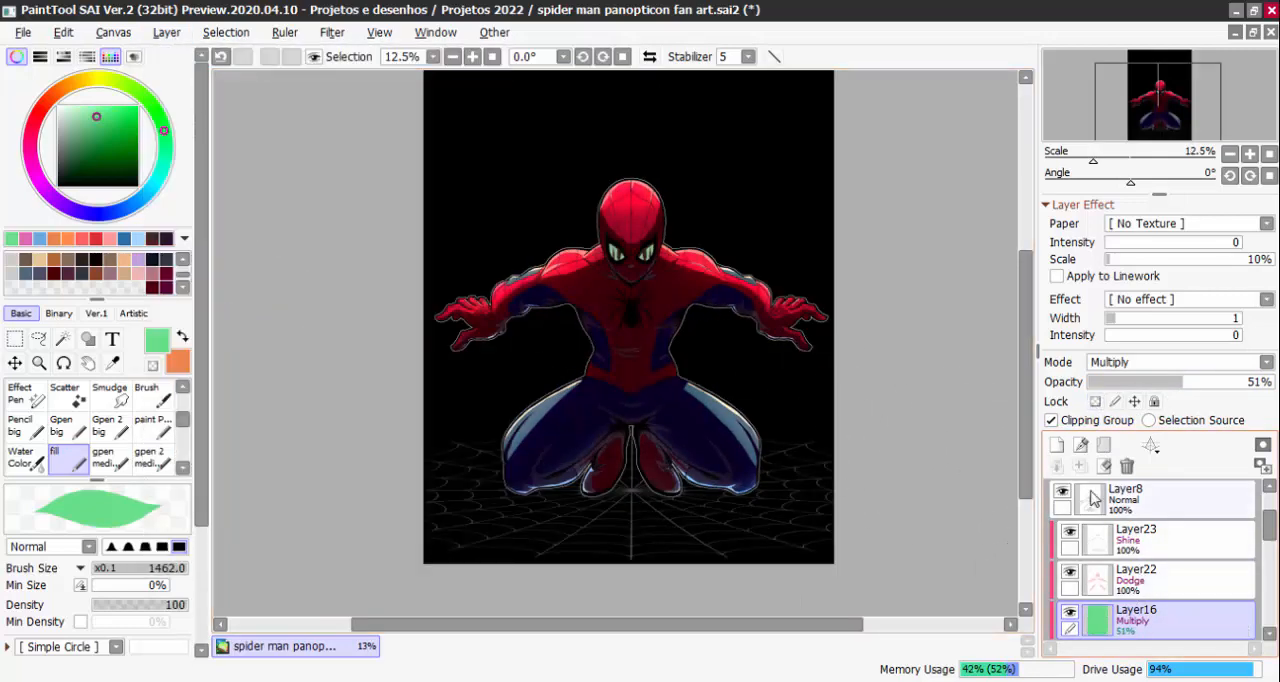
Fill the whole of Layer16 with the dark maroon swatch
{"action": "left_click", "coordinate": [152, 287]}
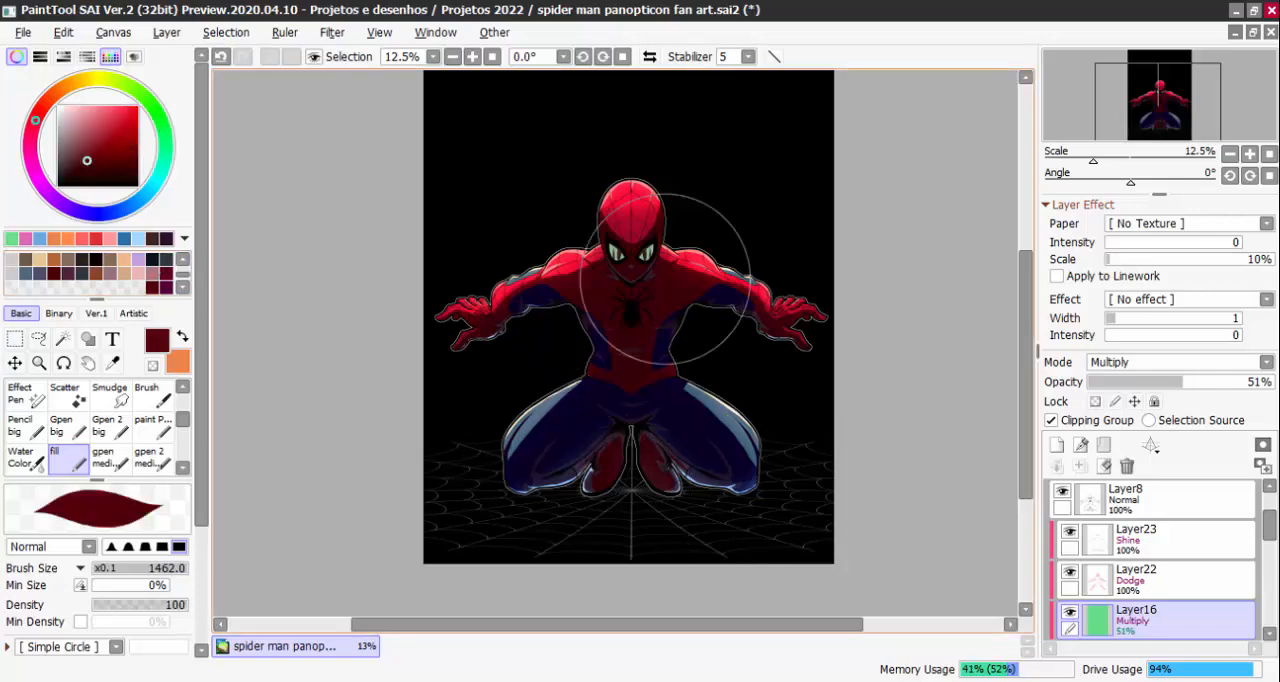
{"action": "left_click", "coordinate": [172, 34]}
{"action": "left_click", "coordinate": [240, 311]}
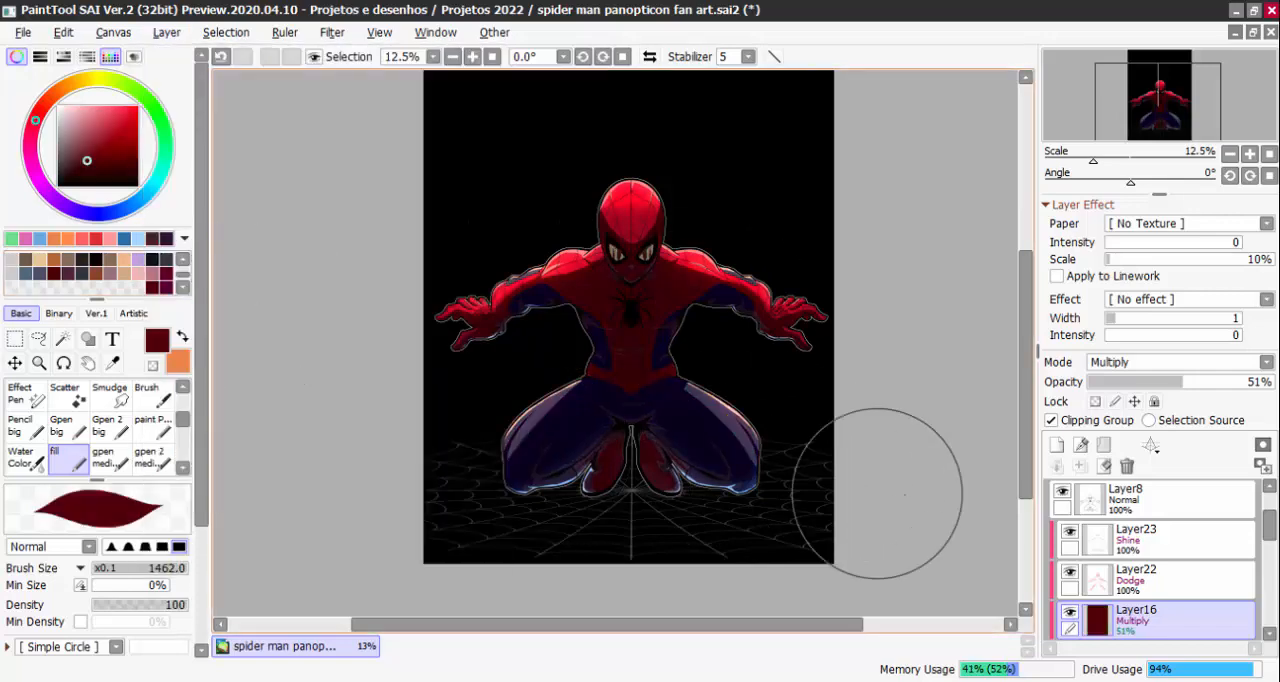
Set Layer16's opacity to 36% and its blending mode to Overlay
{"action": "left_click", "coordinate": [1196, 382]}
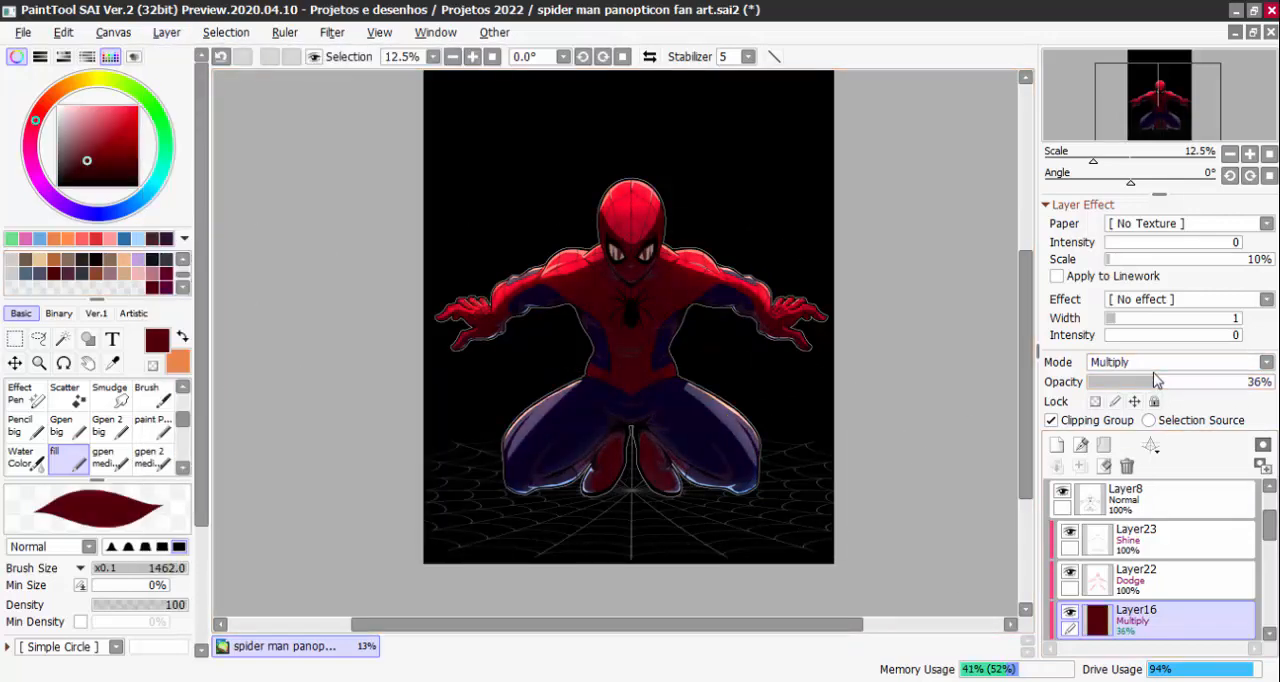
{"action": "left_click", "coordinate": [1157, 362]}
{"action": "left_click", "coordinate": [1135, 441]}
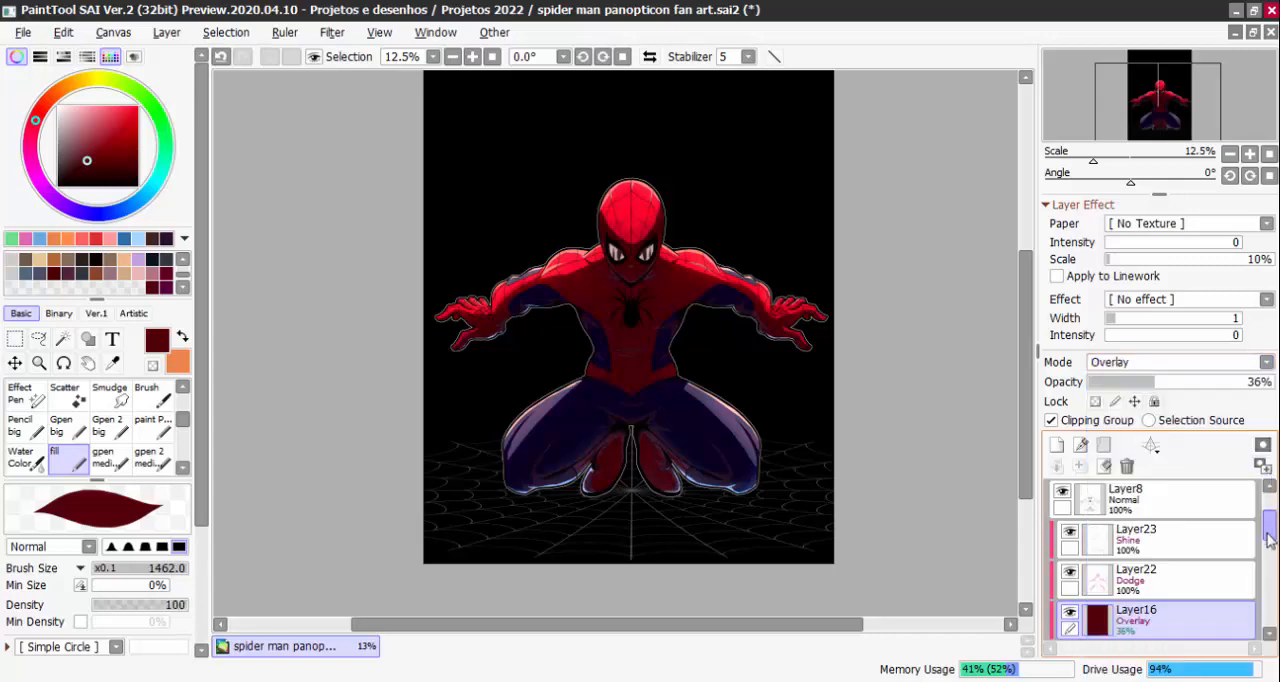
Hide the black background on Layer14
{"action": "scroll", "coordinate": [1265, 545], "scroll_direction": "down", "scroll_amount": 5}
{"action": "left_click", "coordinate": [1062, 545]}
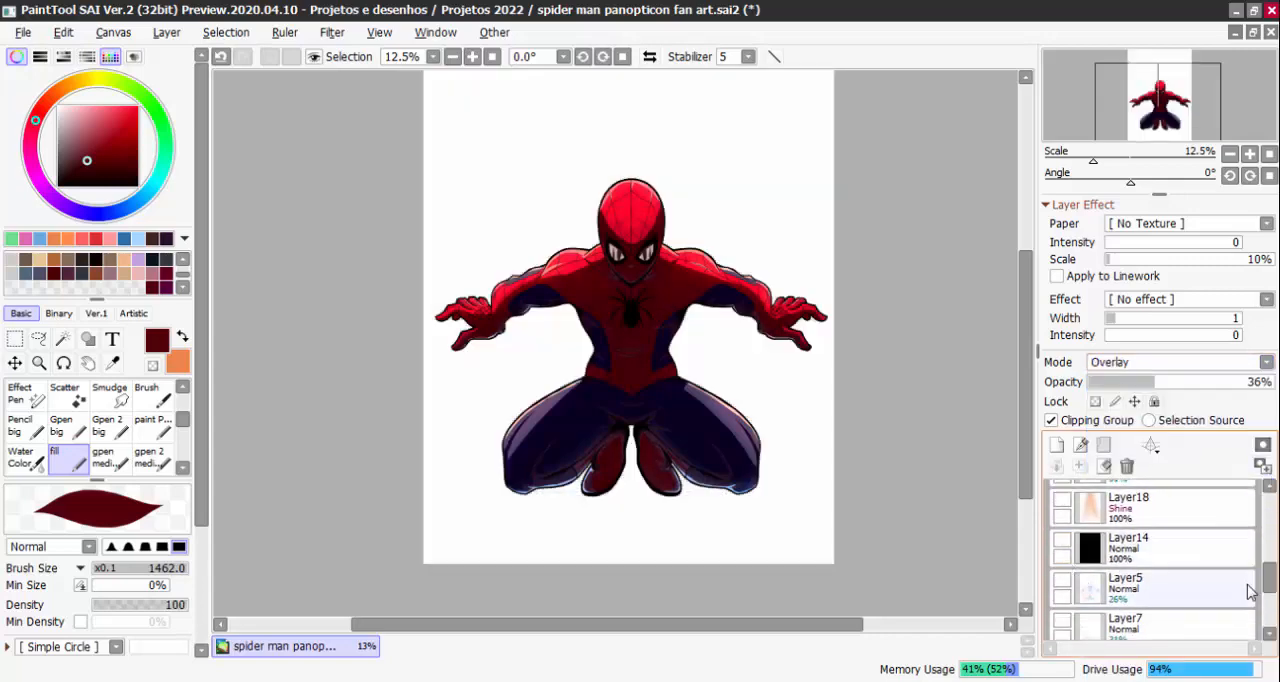
{"action": "scroll", "coordinate": [1250, 592], "scroll_direction": "up", "scroll_amount": 5}
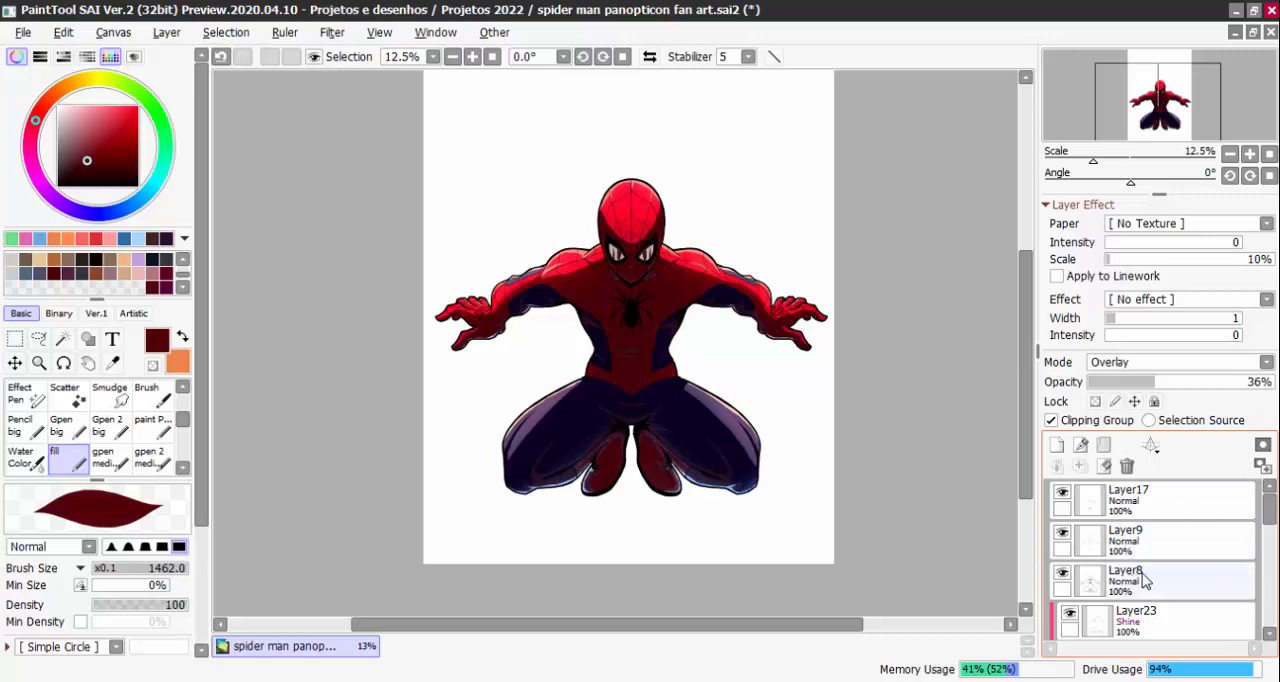
{"action": "scroll", "coordinate": [1200, 562], "scroll_direction": "down", "scroll_amount": 3}
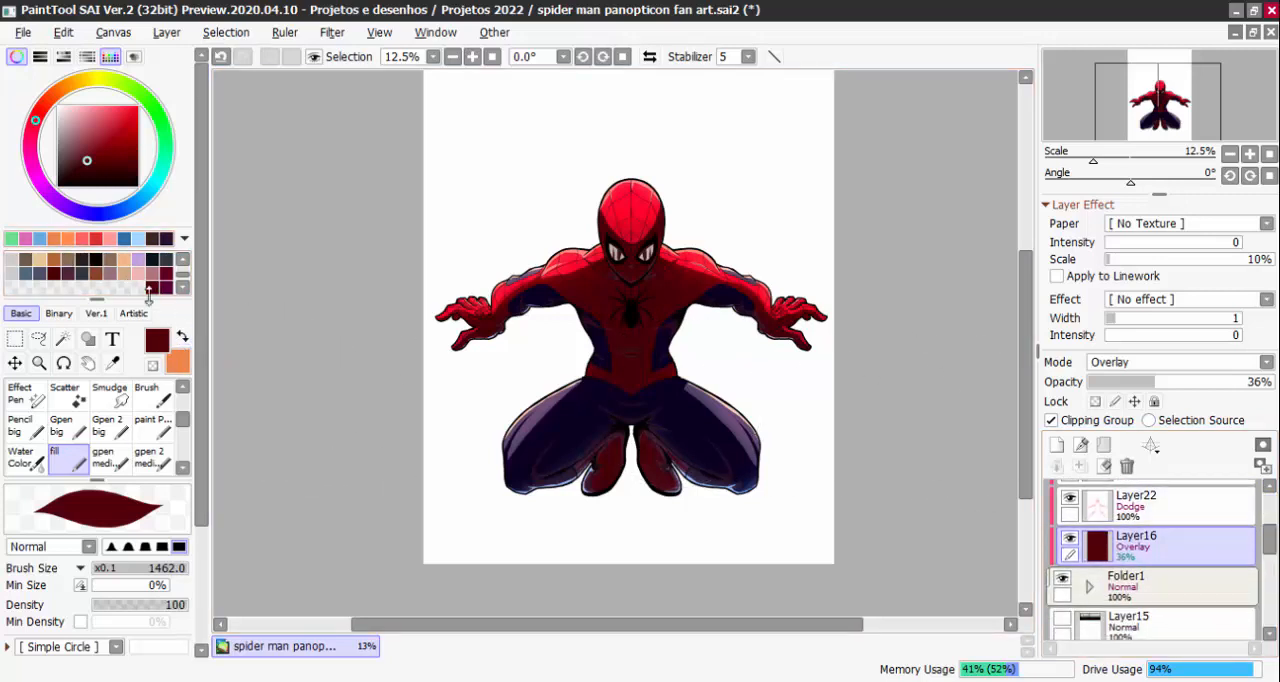
Choose a lighter pinkish red and fill the whole of Layer16 with it
{"action": "left_click_drag", "start_coordinate": [113, 131], "coordinate": [104, 116]}
{"action": "left_click", "coordinate": [166, 32]}
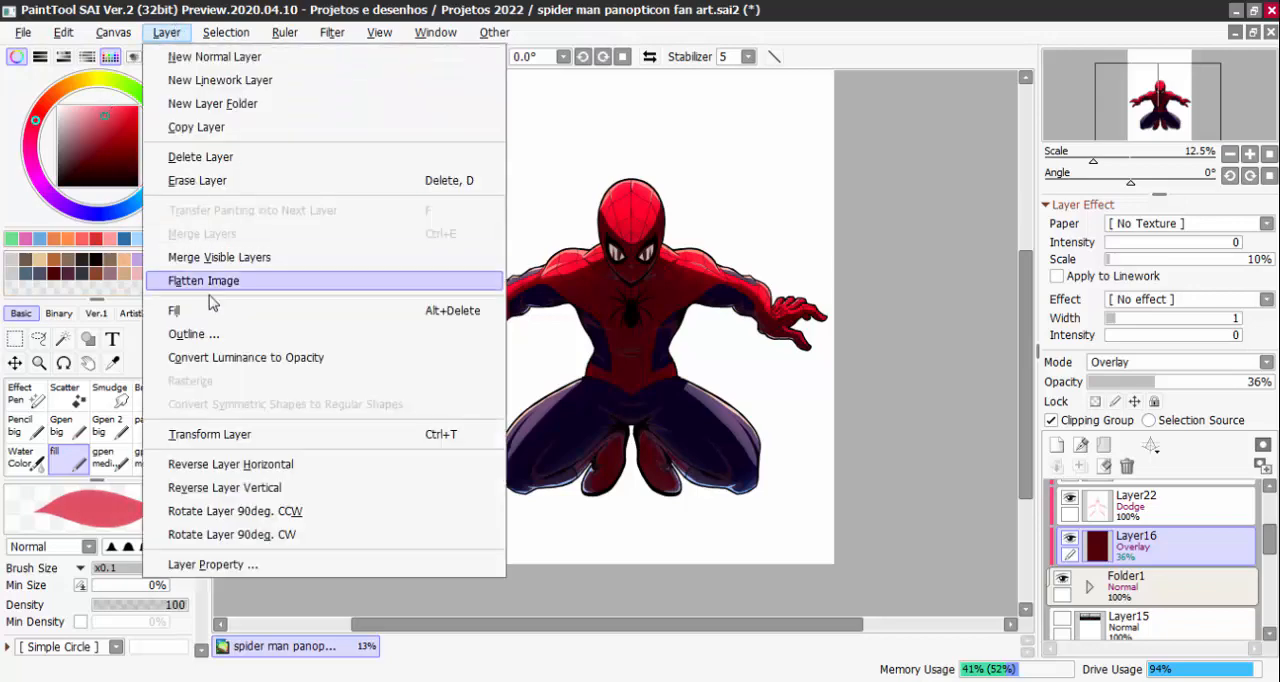
{"action": "left_click", "coordinate": [300, 333]}
{"action": "left_click", "coordinate": [1010, 277]}
{"action": "left_click", "coordinate": [166, 32]}
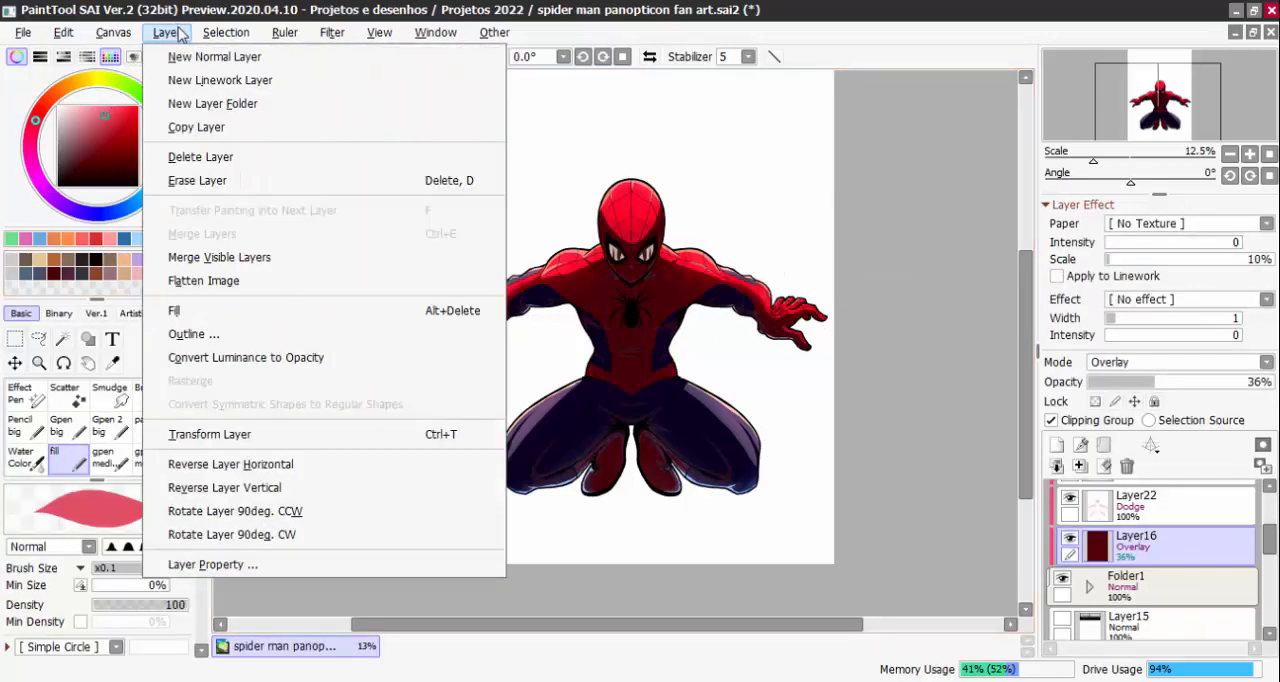
{"action": "left_click", "coordinate": [221, 313]}
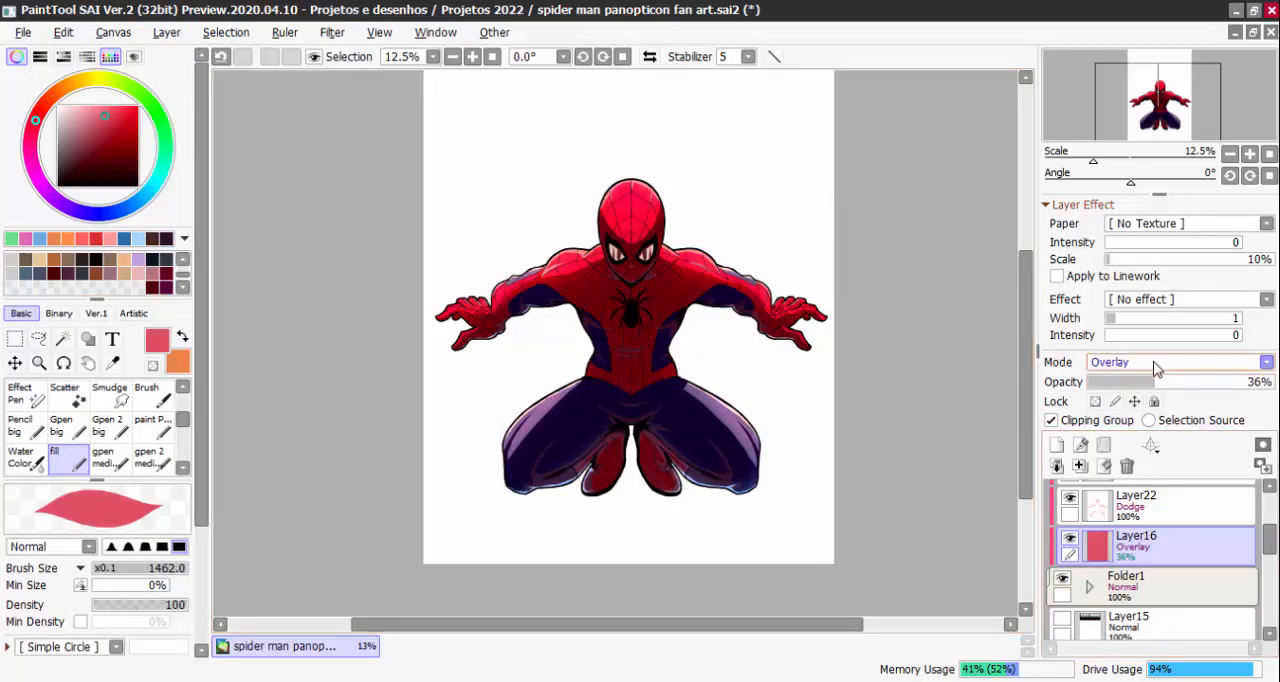
Shift the brush colour to light blue and fill the whole of Layer16 with it
{"action": "left_click", "coordinate": [153, 186]}
{"action": "left_click_drag", "start_coordinate": [140, 205], "coordinate": [145, 194]}
{"action": "left_click", "coordinate": [166, 32]}
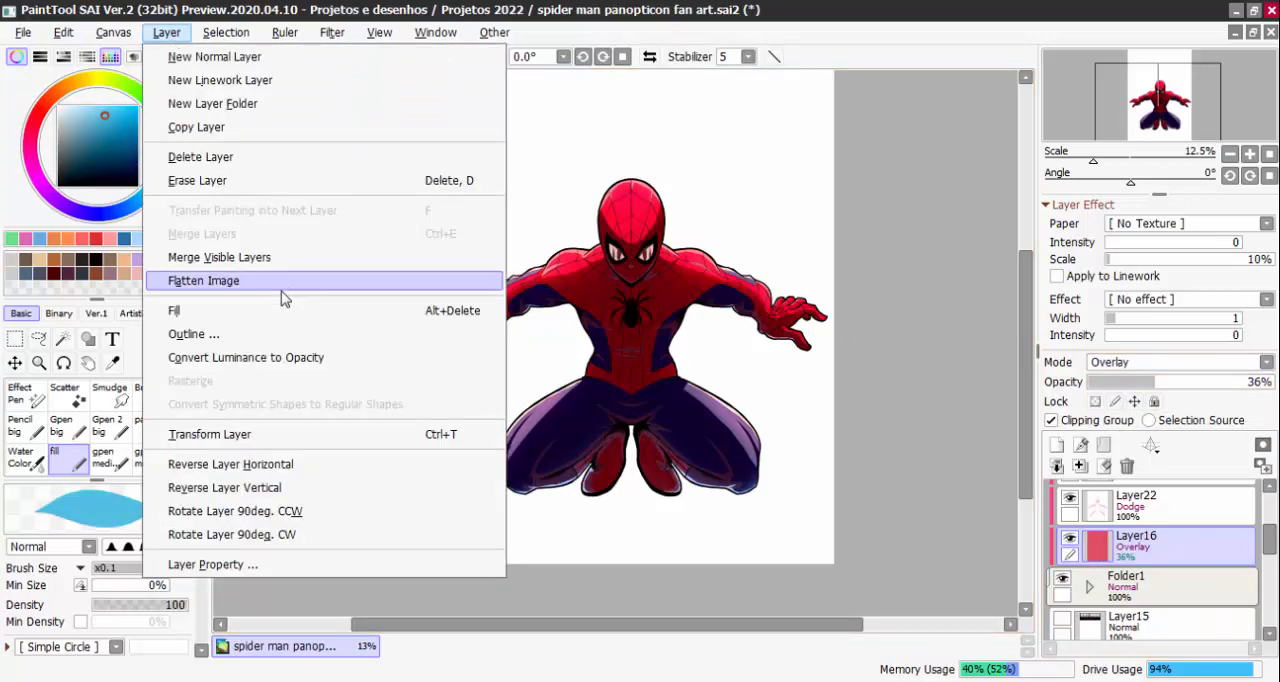
{"action": "left_click", "coordinate": [200, 308]}
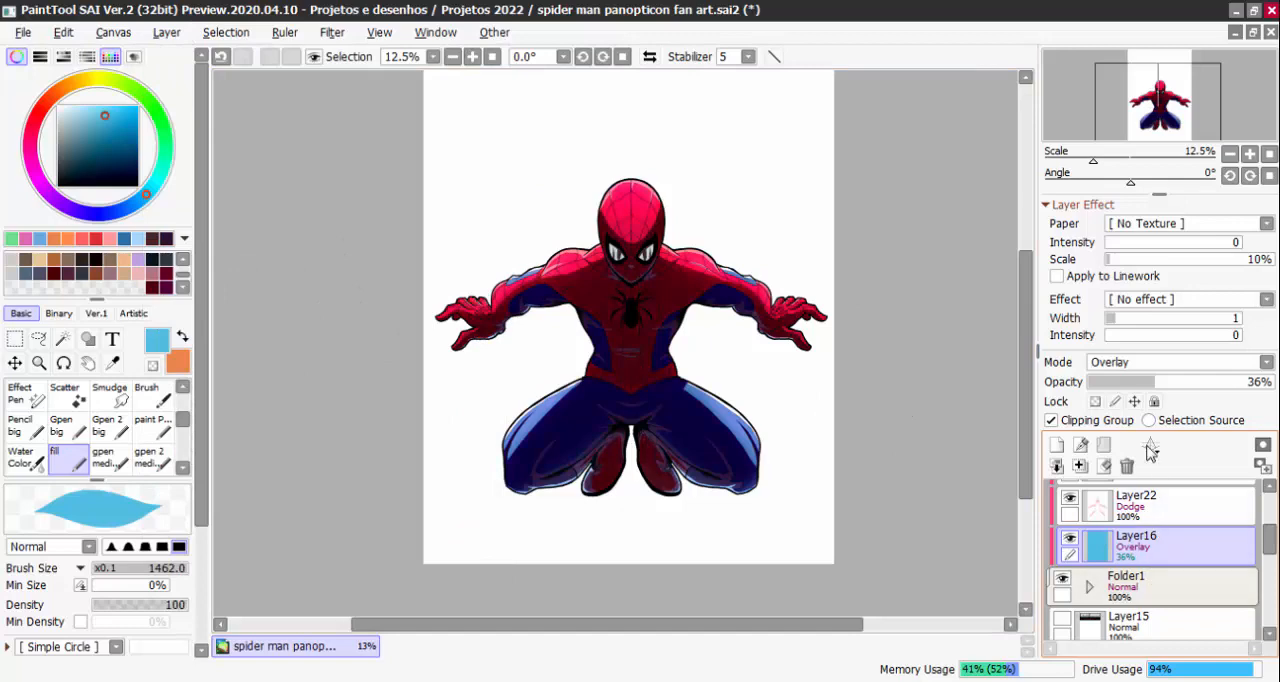
Try Layer16 in Shine mode at 52% opacity and in Dodge mode at 33% opacity
{"action": "mouse_move", "coordinate": [1172, 390]}
{"action": "left_mouse_down"}
{"action": "mouse_move", "coordinate": [1204, 384]}
{"action": "mouse_move", "coordinate": [1183, 383]}
{"action": "left_mouse_up"}
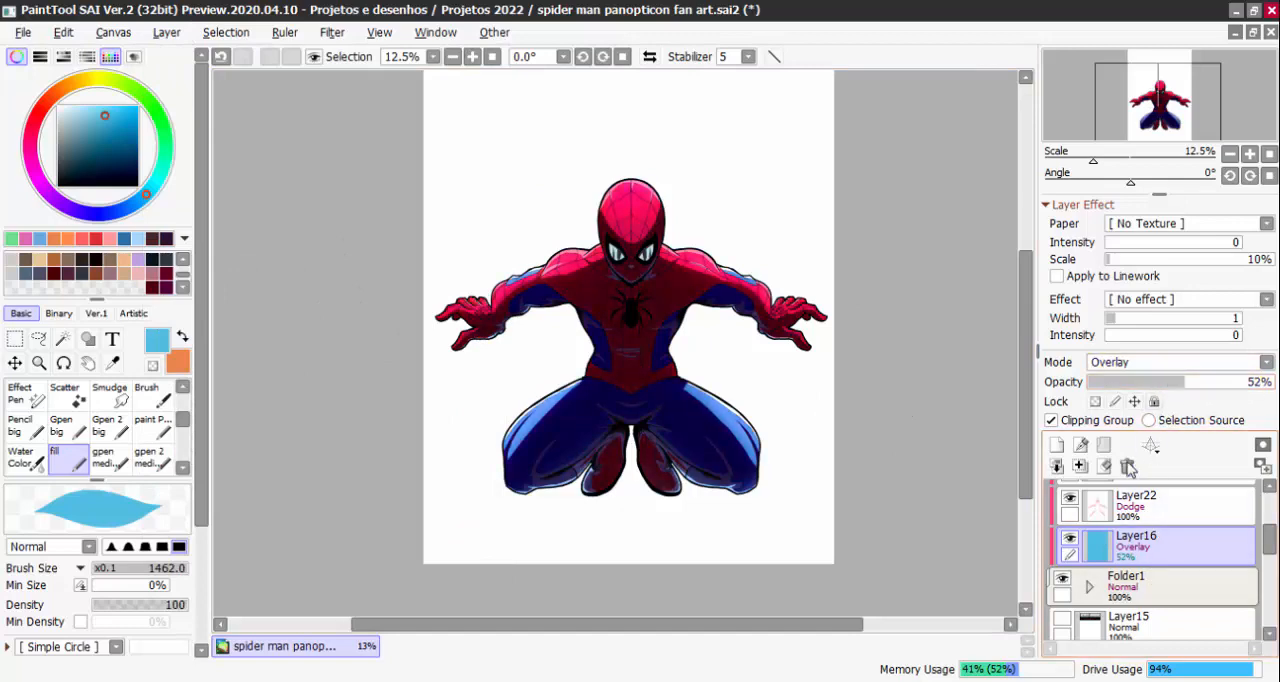
{"action": "left_click", "coordinate": [1180, 362]}
{"action": "left_click", "coordinate": [1126, 478]}
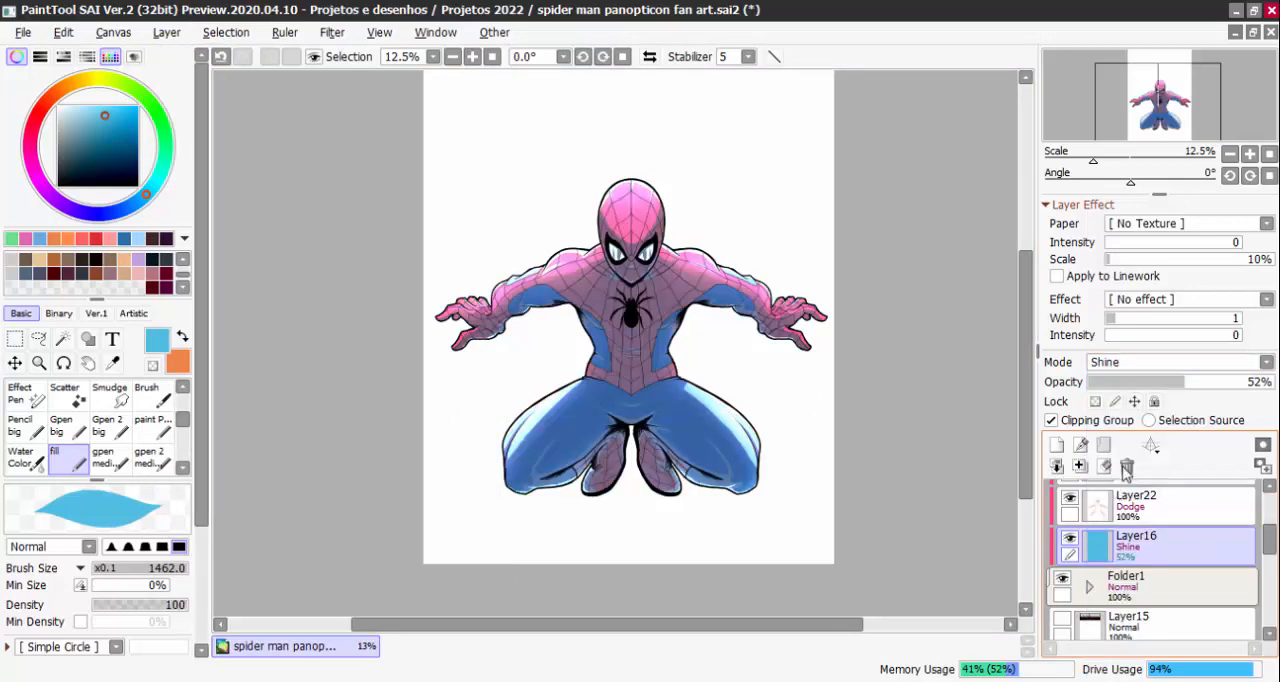
{"action": "mouse_move", "coordinate": [1172, 386]}
{"action": "left_mouse_down"}
{"action": "mouse_move", "coordinate": [1114, 386]}
{"action": "mouse_move", "coordinate": [1174, 390]}
{"action": "mouse_move", "coordinate": [1148, 386]}
{"action": "left_mouse_up"}
{"action": "left_click", "coordinate": [1137, 363]}
{"action": "left_click", "coordinate": [1132, 540]}
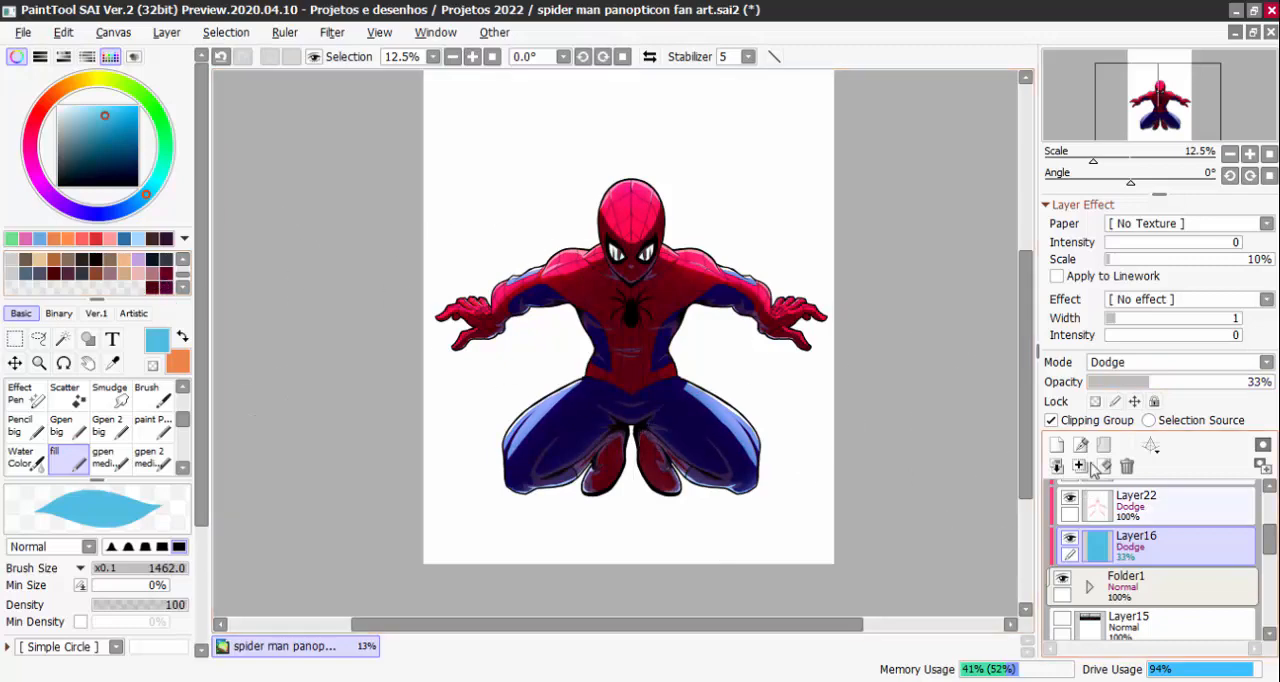
Set Layer16's blending mode to Hard Light with 17% opacity
{"action": "left_click", "coordinate": [1152, 363]}
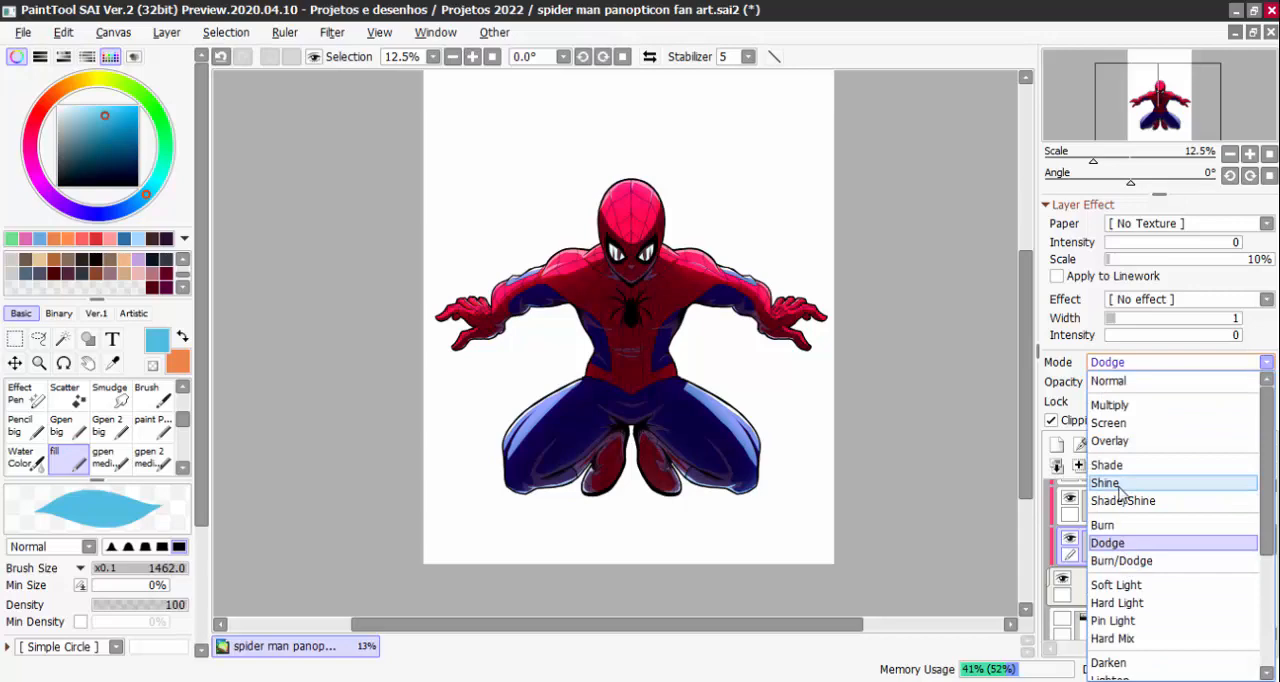
{"action": "left_click", "coordinate": [1128, 603]}
{"action": "left_click_drag", "start_coordinate": [1152, 382], "coordinate": [1117, 392]}
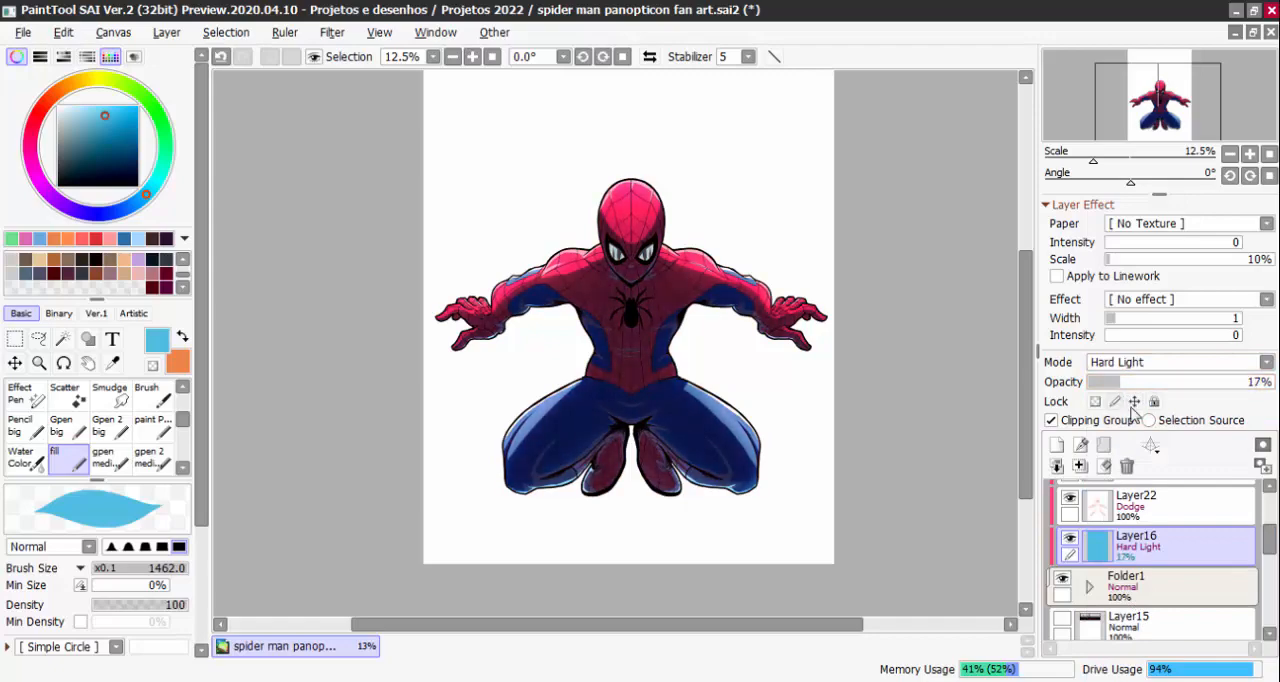
{"action": "scroll", "coordinate": [690, 311], "scroll_direction": "up", "scroll_amount": 1}
{"action": "scroll", "coordinate": [632, 210], "scroll_direction": "down", "scroll_amount": 3}
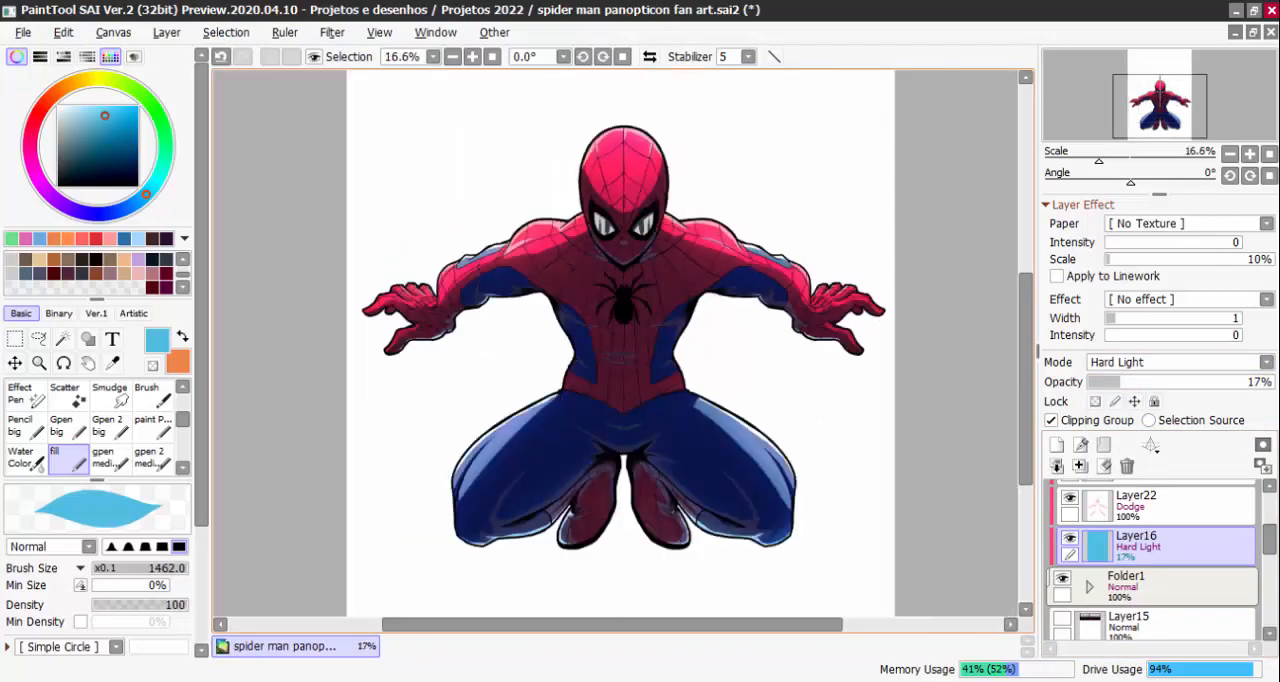
Pick dark maroon as the brush colour and show the black background on Layer14 again
{"action": "left_click", "coordinate": [160, 283]}
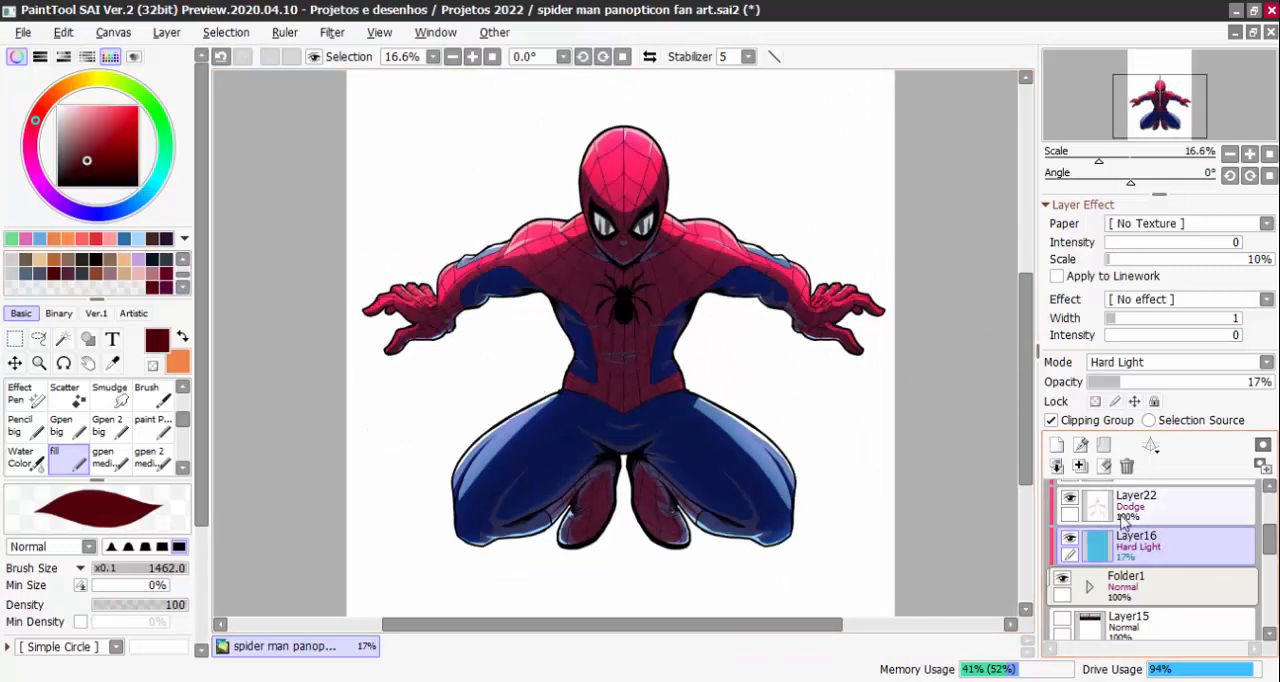
{"action": "scroll", "coordinate": [1262, 510], "scroll_direction": "down", "scroll_amount": 4}
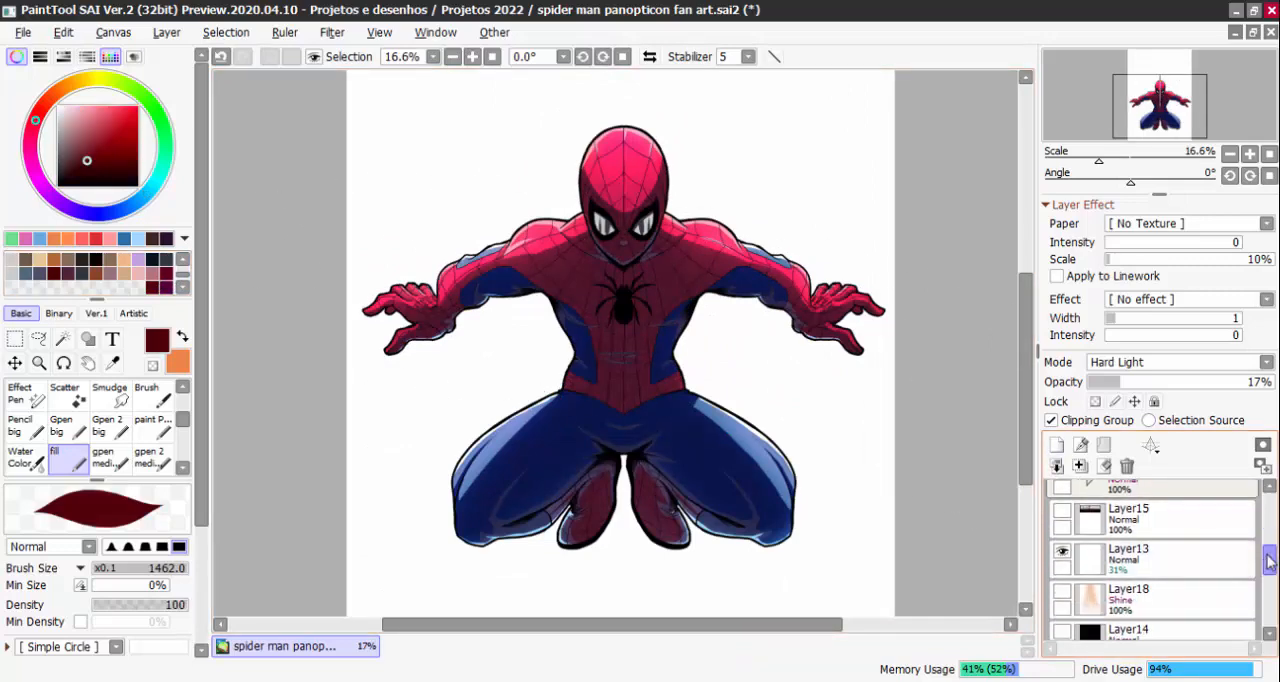
{"action": "left_click", "coordinate": [1063, 604]}
{"action": "key", "text": "Page_Down"}
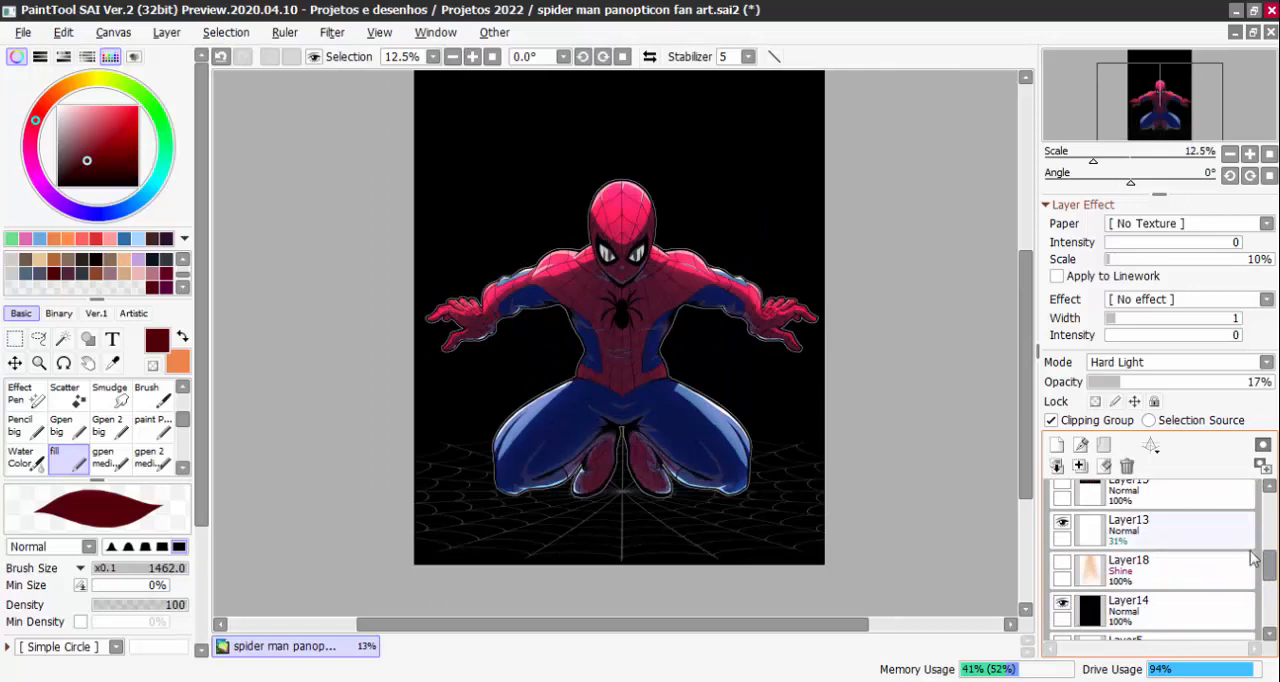
{"action": "left_click_drag", "start_coordinate": [1268, 566], "coordinate": [1268, 559]}
{"action": "scroll", "coordinate": [692, 332], "scroll_direction": "up", "scroll_amount": 1}
{"action": "left_click_drag", "start_coordinate": [706, 334], "coordinate": [735, 381]}
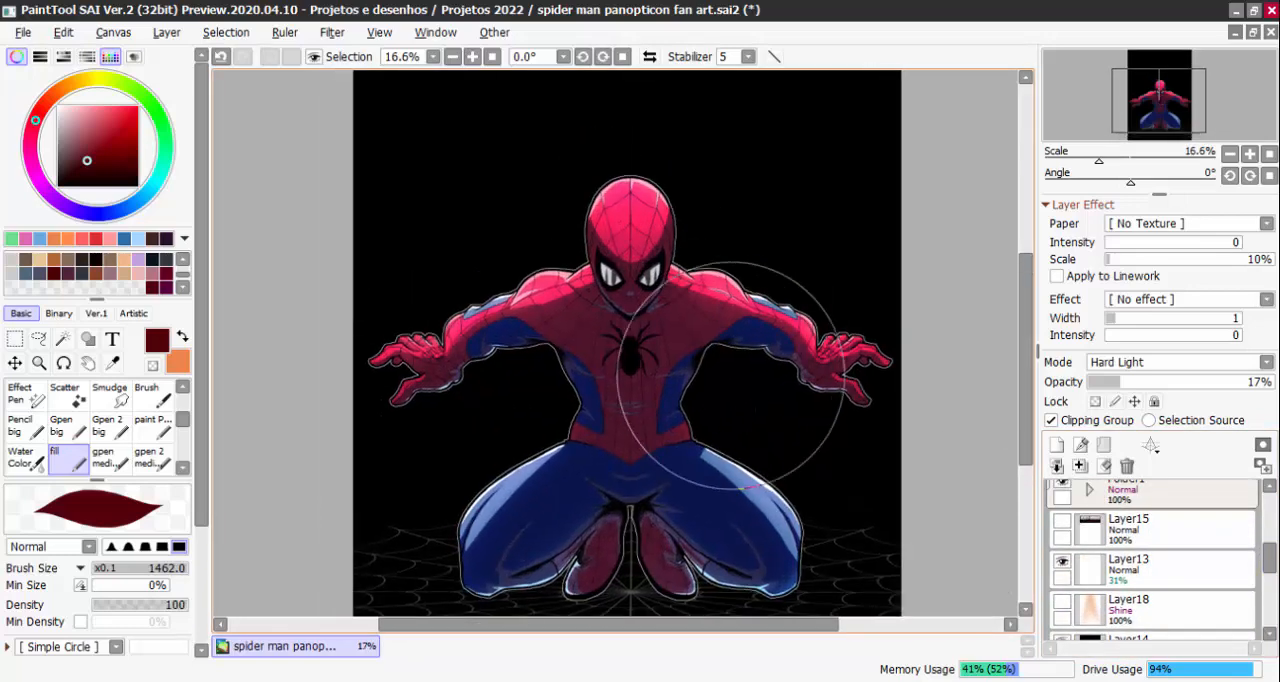
Change Layer16's blending mode to Multiply with 36% opacity
{"action": "left_click_drag", "start_coordinate": [1268, 566], "coordinate": [1268, 536]}
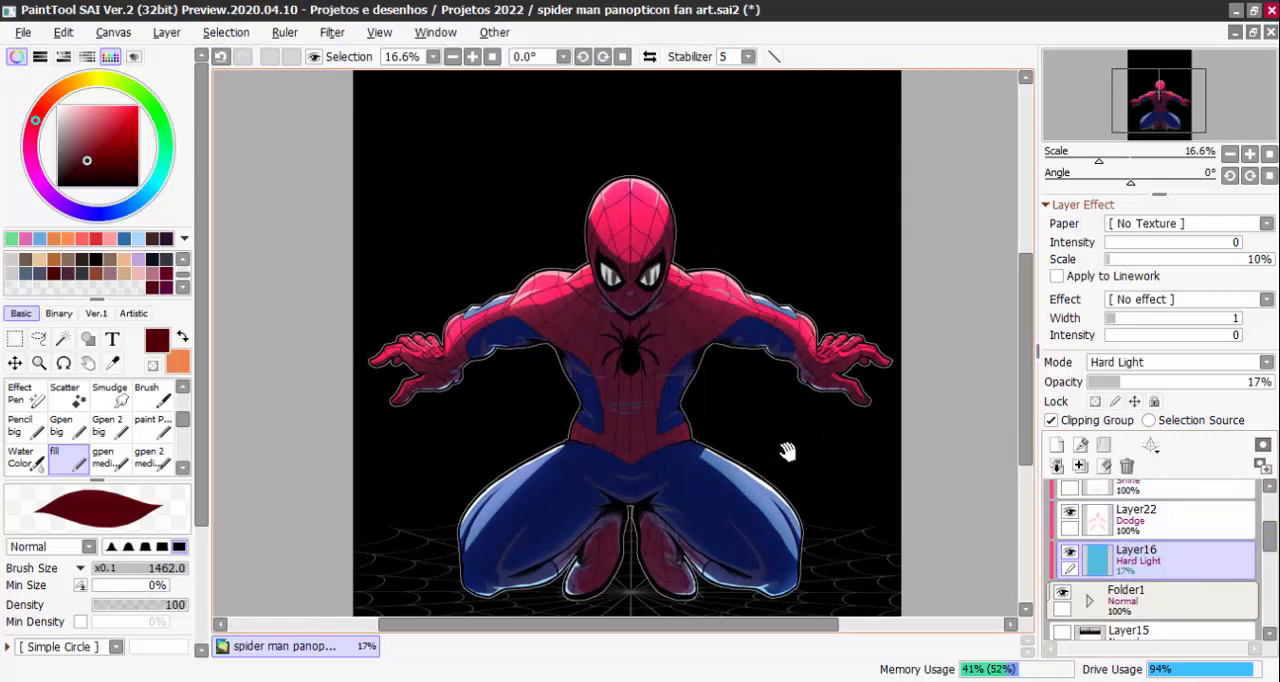
{"action": "scroll", "coordinate": [783, 448], "scroll_direction": "down", "scroll_amount": 1}
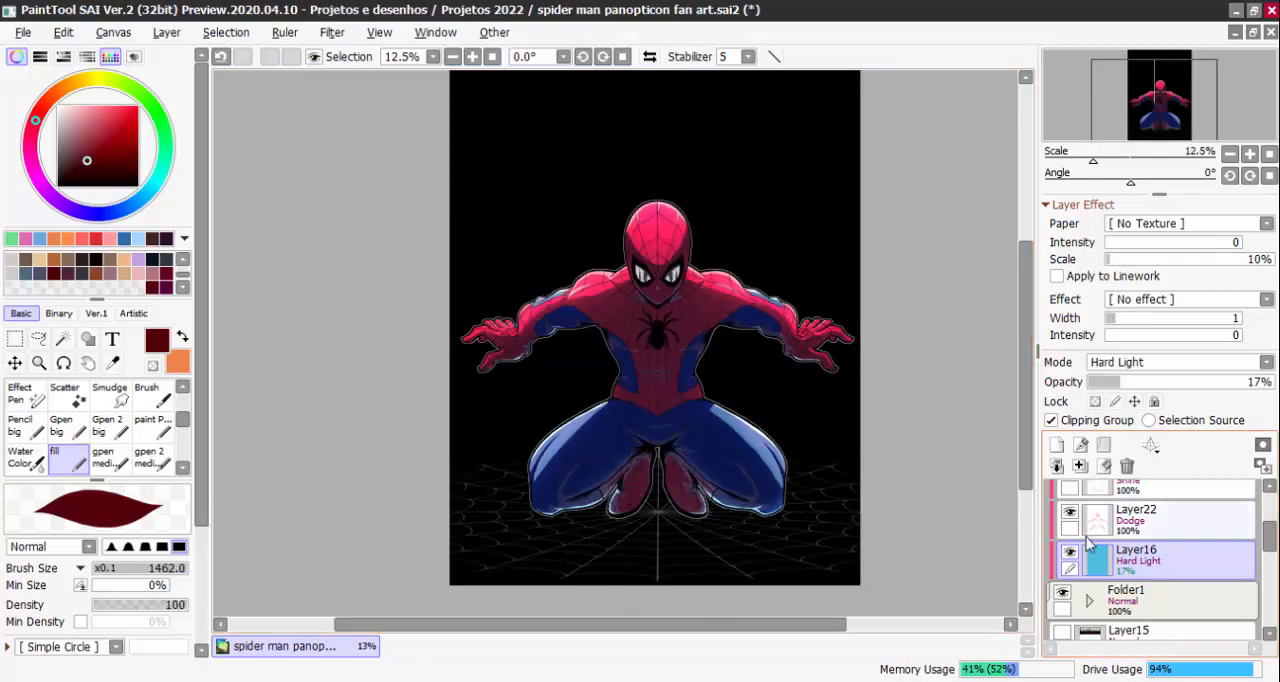
{"action": "scroll", "coordinate": [677, 493], "scroll_direction": "up", "scroll_amount": 1}
{"action": "left_click", "coordinate": [1148, 365]}
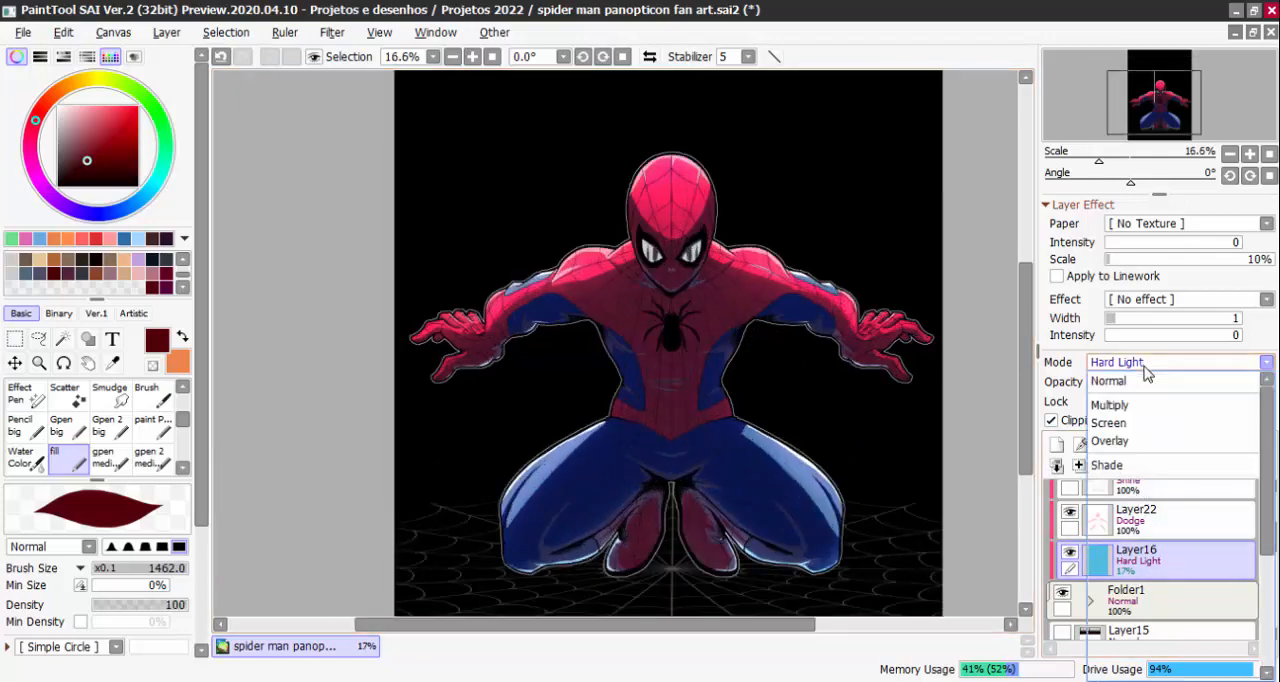
{"action": "left_click", "coordinate": [1148, 405]}
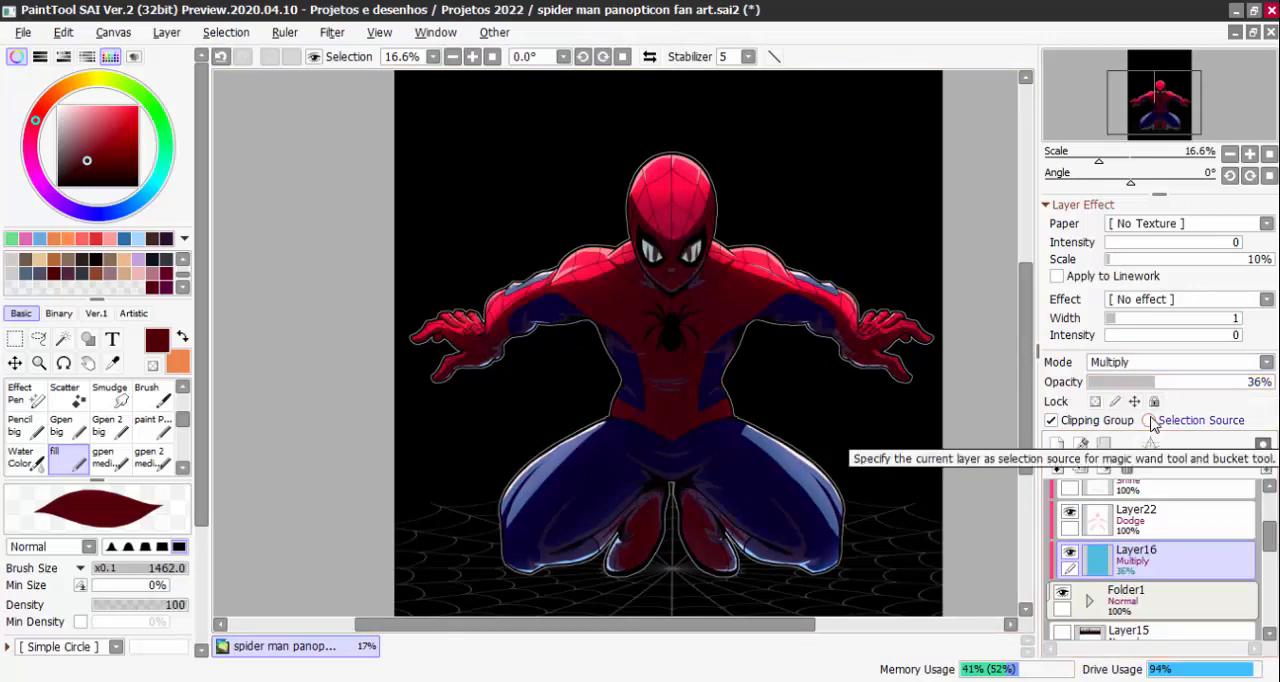
Try Burn mode on Layer16, raise the opacity to 100% and return the mode to Multiply
{"action": "left_click", "coordinate": [1150, 363]}
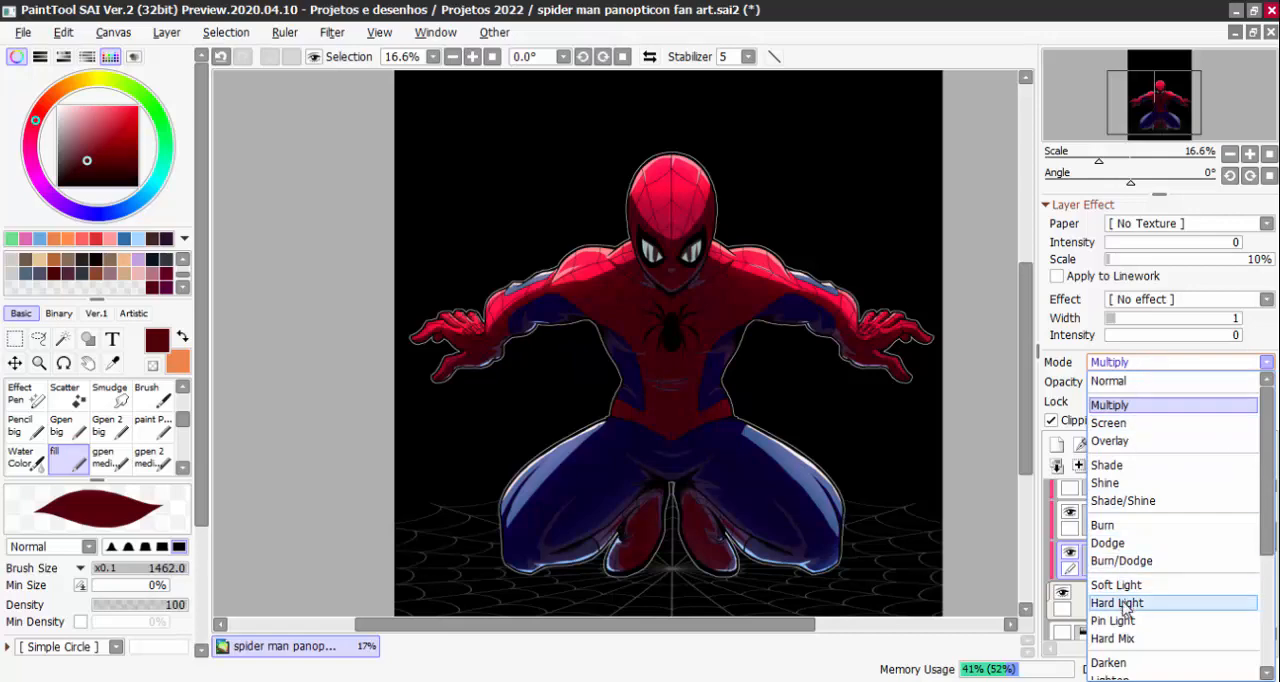
{"action": "left_click", "coordinate": [1112, 525]}
{"action": "mouse_move", "coordinate": [1155, 386]}
{"action": "left_mouse_down"}
{"action": "mouse_move", "coordinate": [1119, 386]}
{"action": "mouse_move", "coordinate": [1277, 386]}
{"action": "left_mouse_up"}
{"action": "left_click", "coordinate": [1133, 363]}
{"action": "left_click", "coordinate": [1130, 405]}
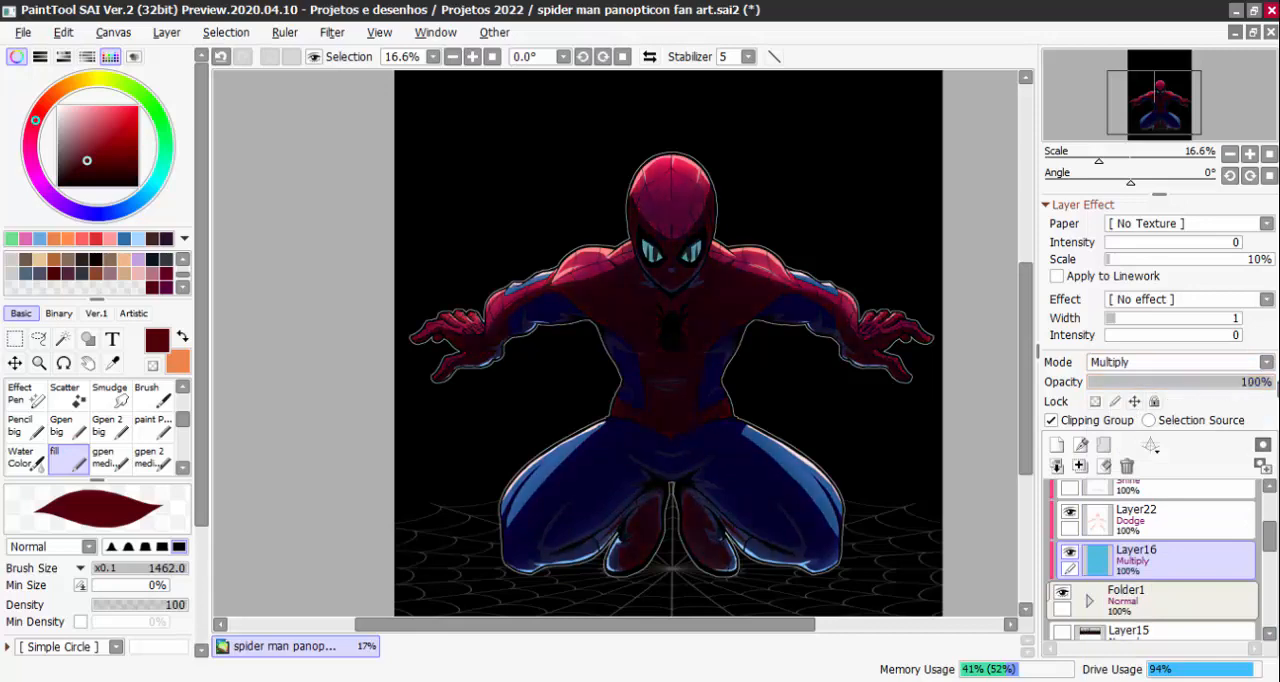
Lower Layer16's opacity to 58%
{"action": "scroll", "coordinate": [754, 374], "scroll_direction": "down", "scroll_amount": 2}
{"action": "scroll", "coordinate": [754, 374], "scroll_direction": "up", "scroll_amount": 2}
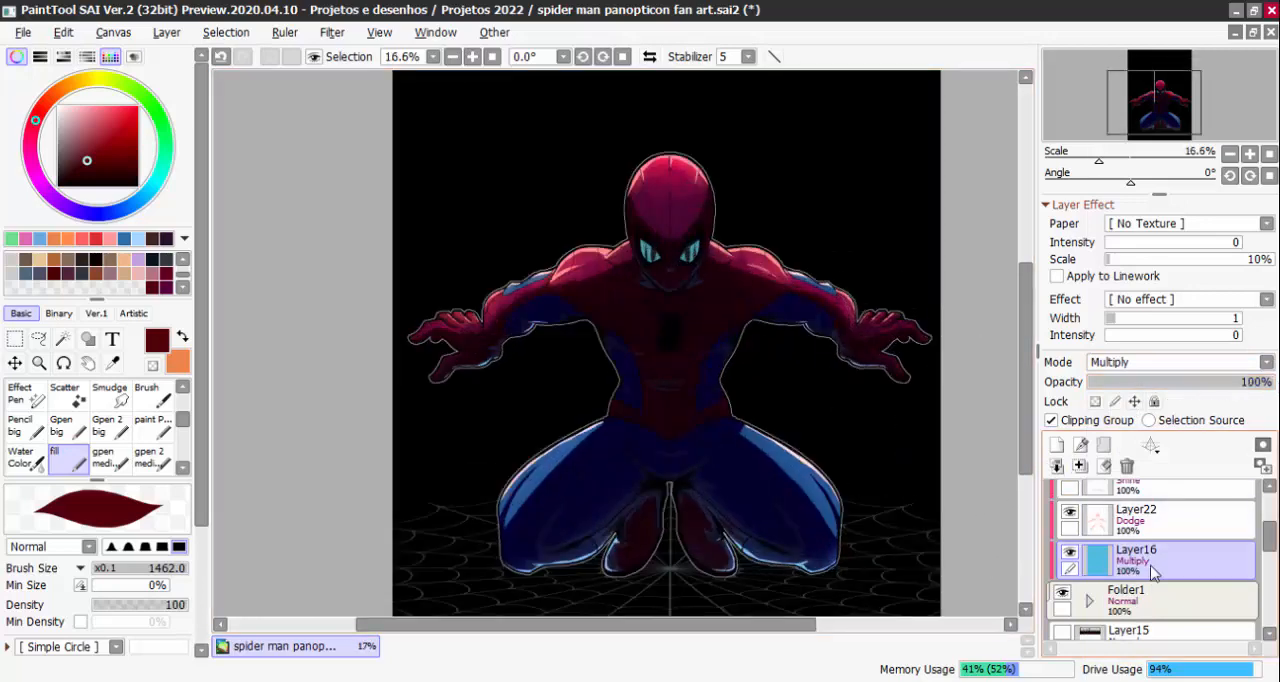
{"action": "left_click_drag", "start_coordinate": [1232, 393], "coordinate": [1208, 391]}
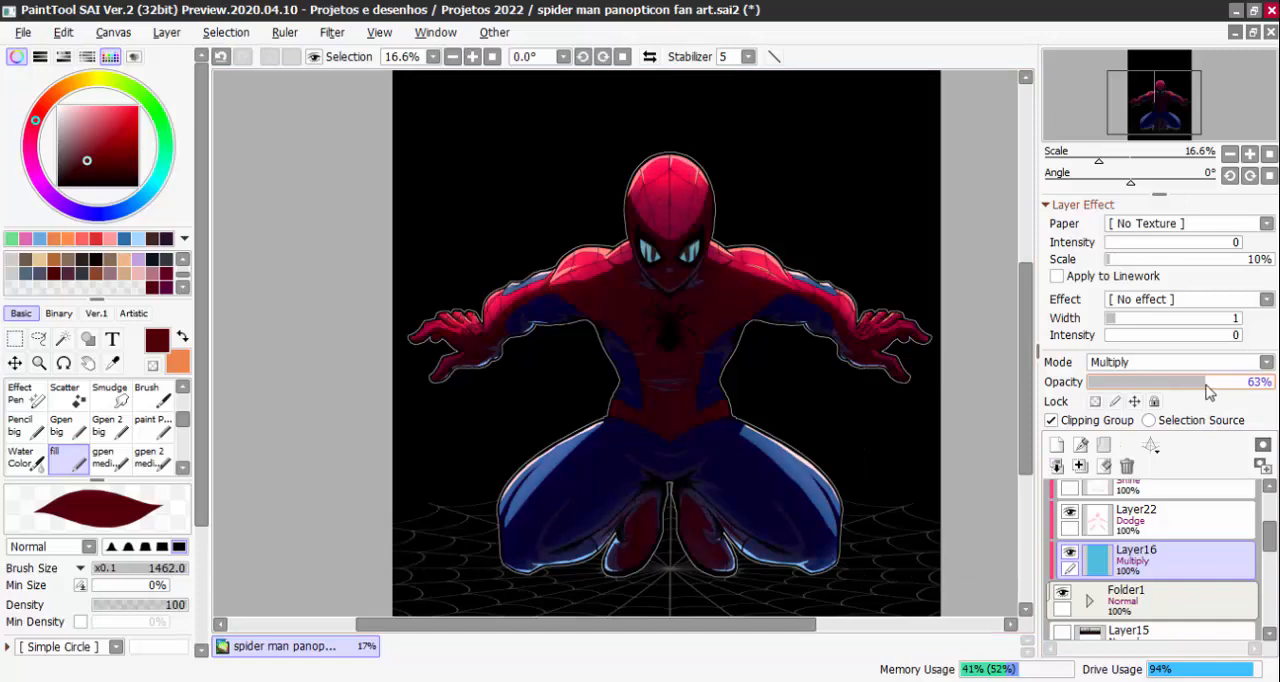
{"action": "scroll", "coordinate": [806, 514], "scroll_direction": "up", "scroll_amount": 1}
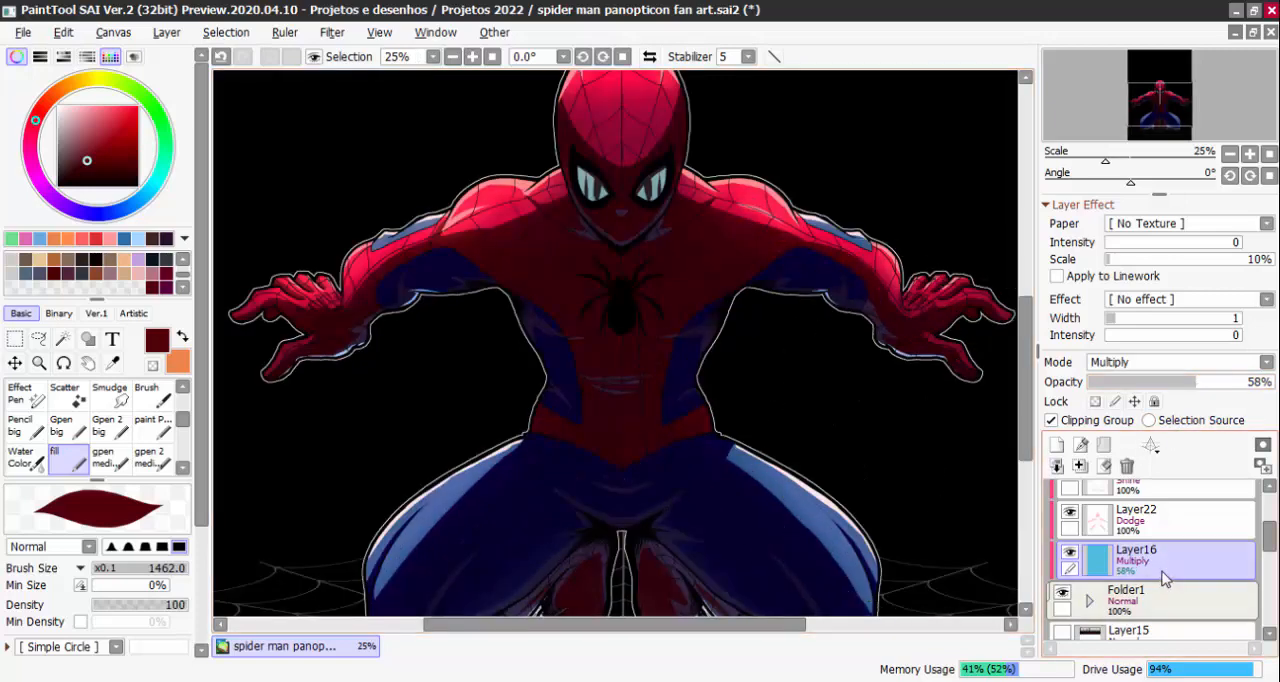
Switch Layer16's blending mode to Normal and hide the layer
{"action": "left_click", "coordinate": [1120, 364]}
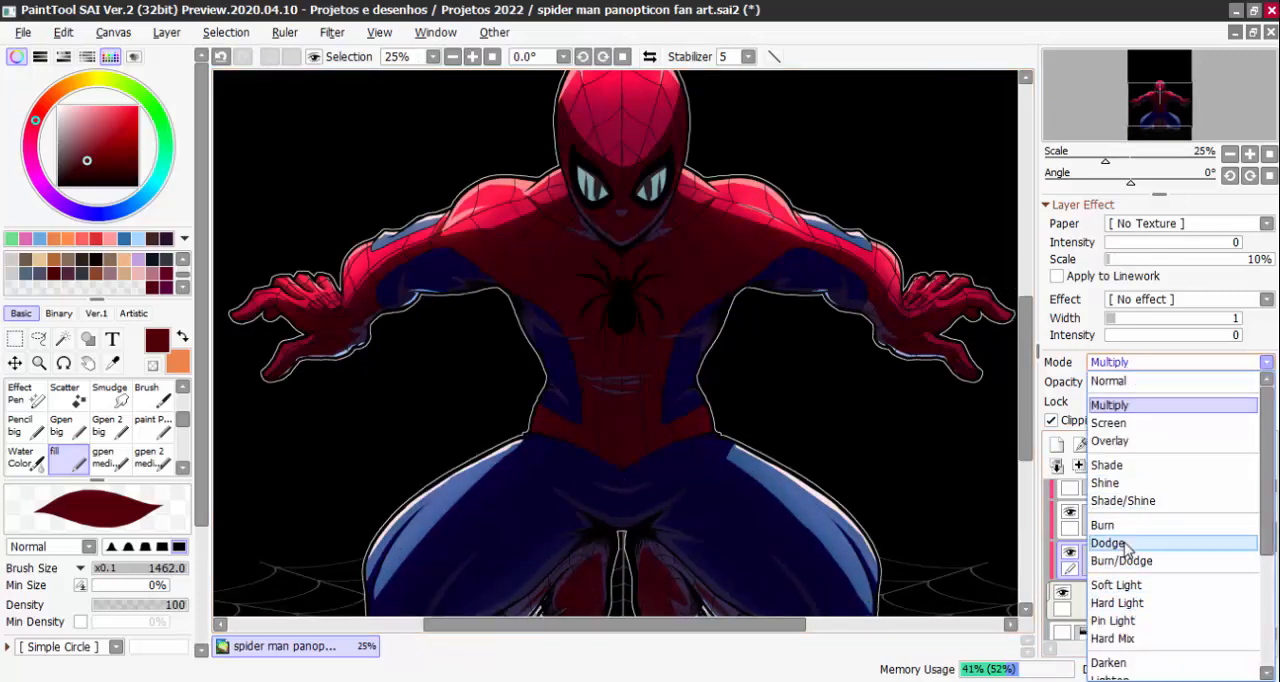
{"action": "left_click", "coordinate": [1155, 383]}
{"action": "left_click", "coordinate": [1070, 553]}
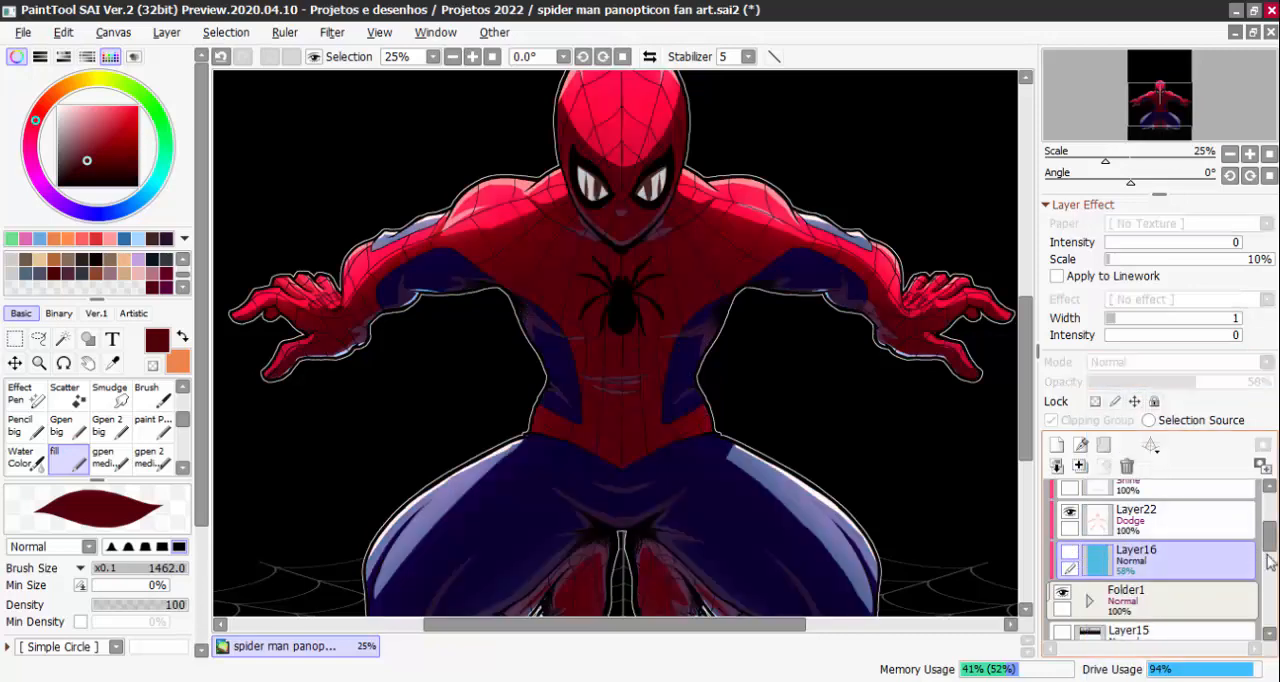
Hide the black background on Layer14 and make it the active layer
{"action": "scroll", "coordinate": [1262, 560], "scroll_direction": "down", "scroll_amount": 3}
{"action": "scroll", "coordinate": [1262, 566], "scroll_direction": "down", "scroll_amount": 2}
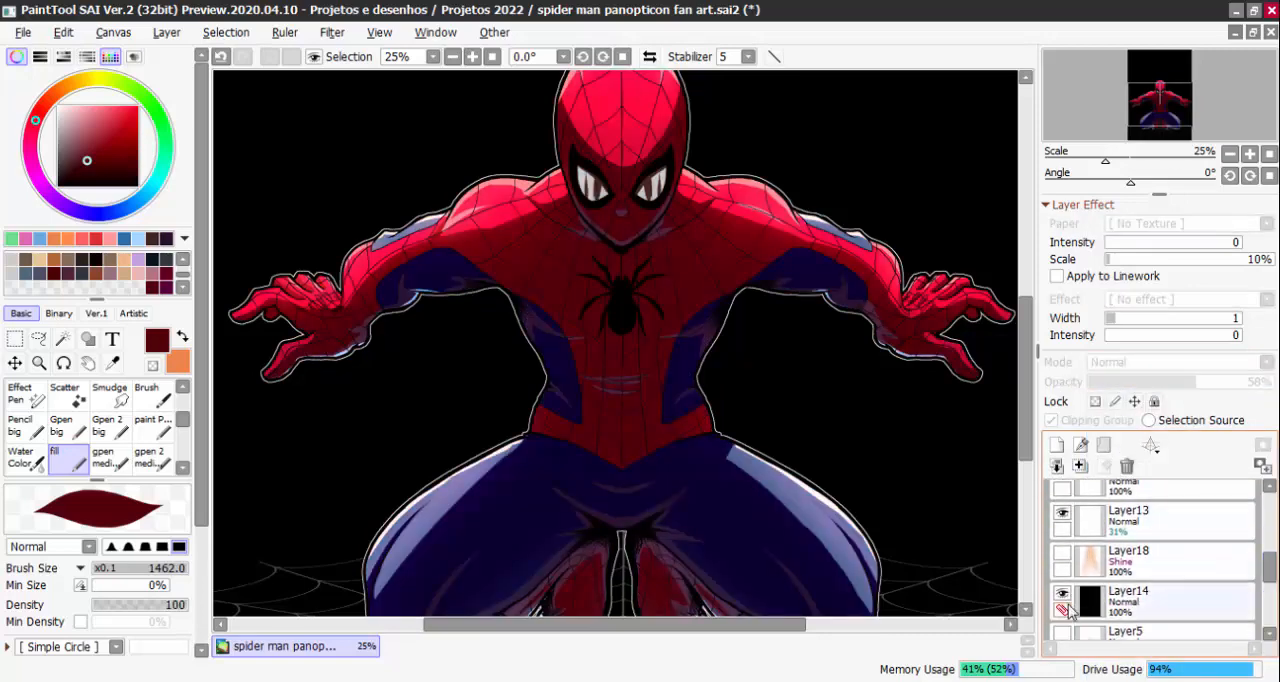
{"action": "left_click", "coordinate": [1063, 596]}
{"action": "left_click", "coordinate": [1070, 612]}
{"action": "scroll", "coordinate": [890, 490], "scroll_direction": "down", "scroll_amount": 1}
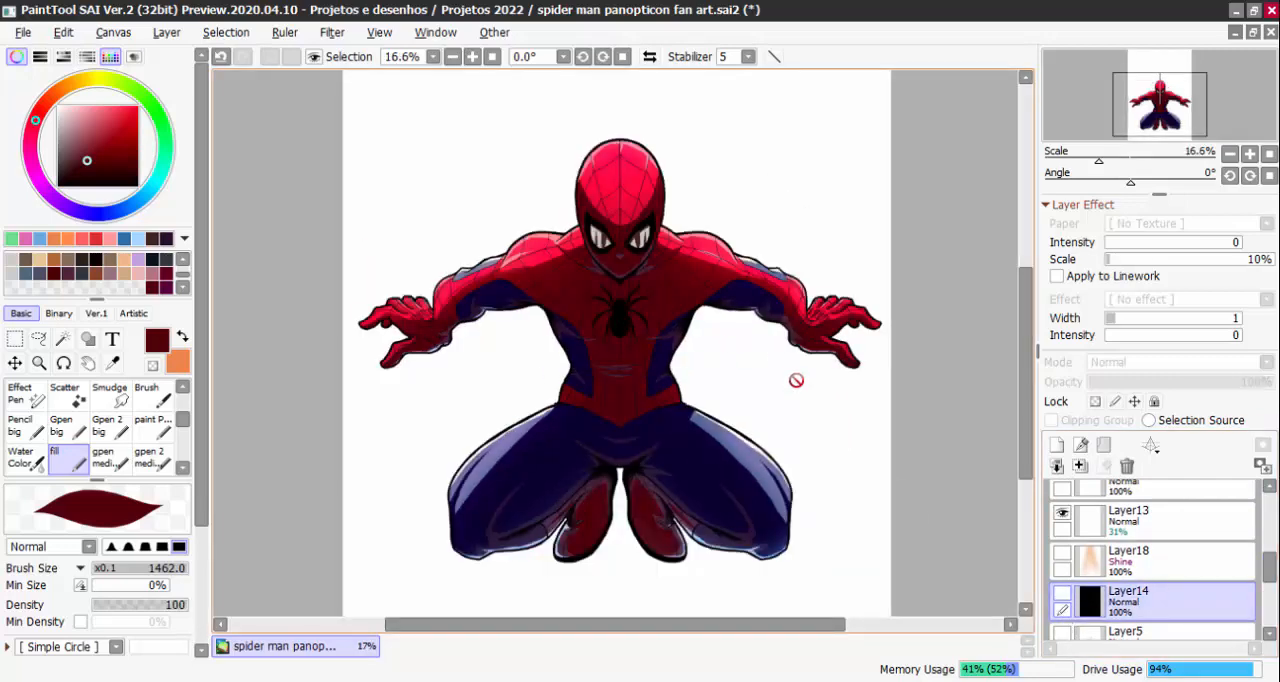
Make Layer16 the active layer and show it again
{"action": "left_click_drag", "start_coordinate": [1269, 568], "coordinate": [1269, 534]}
{"action": "left_click_drag", "start_coordinate": [839, 374], "coordinate": [849, 399]}
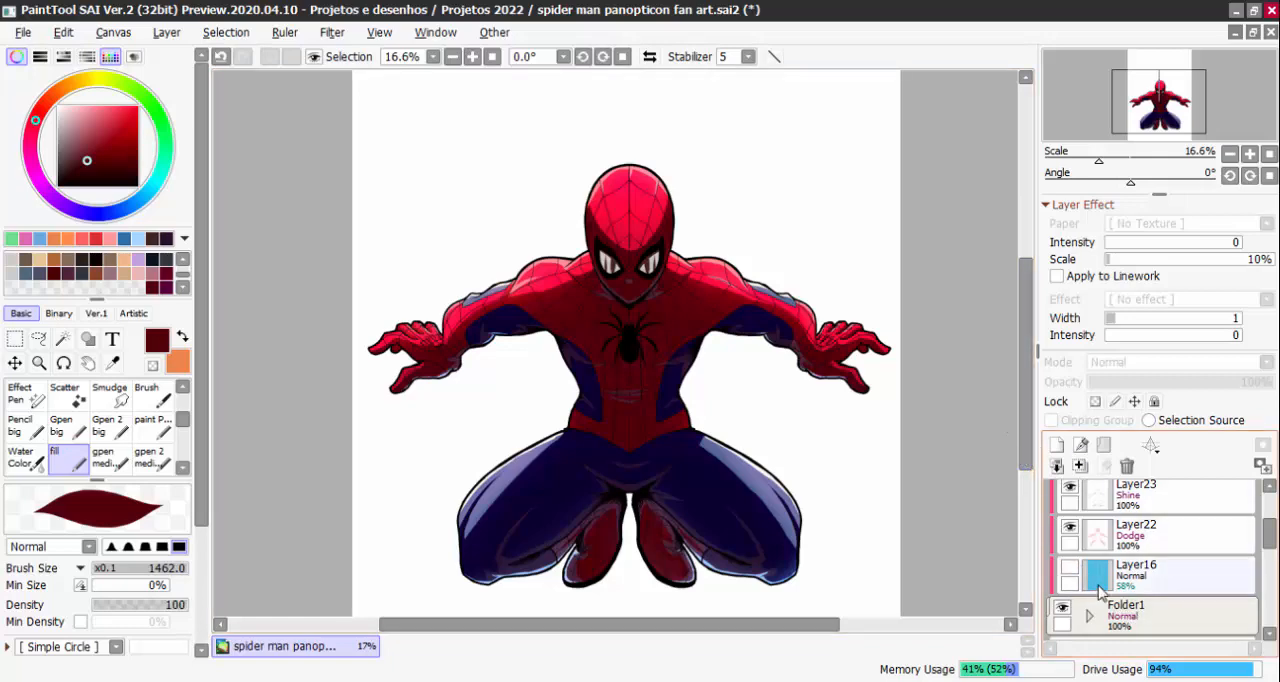
{"action": "left_click", "coordinate": [1140, 576]}
{"action": "left_click", "coordinate": [1070, 566]}
Try Overlay and Shine blending modes on Layer16, lowering the opacity to about 15% in Shine
{"action": "left_click", "coordinate": [1135, 364]}
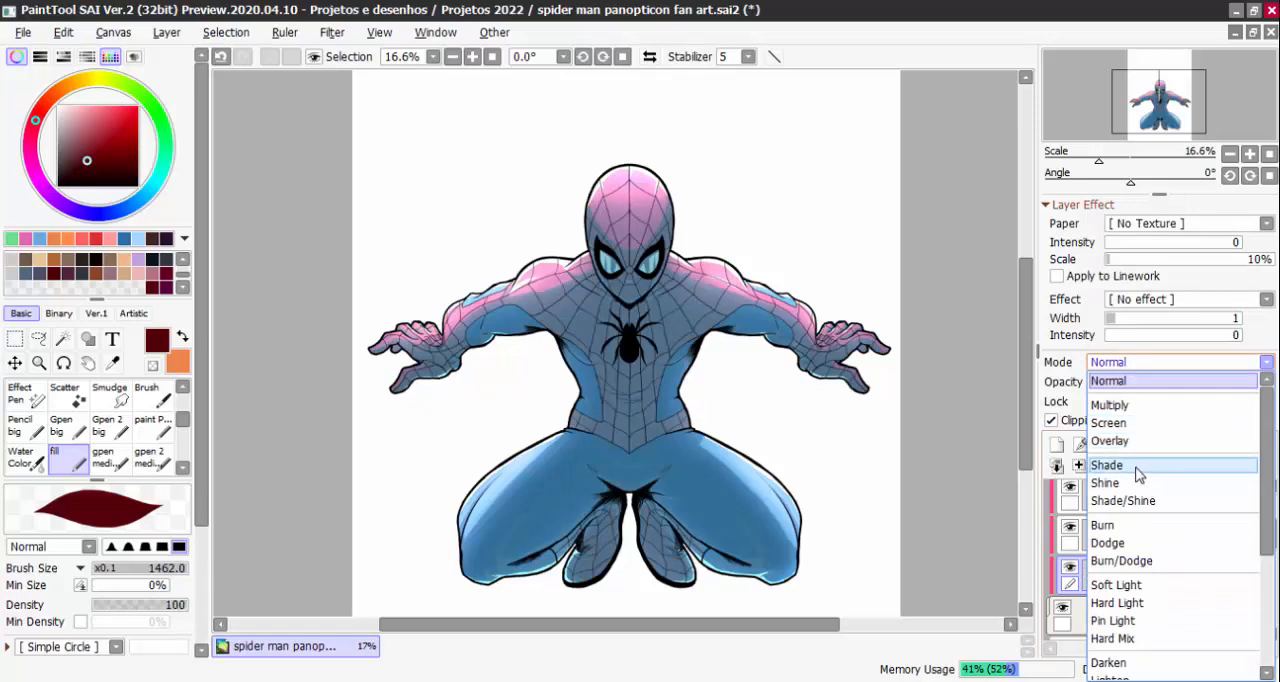
{"action": "left_click", "coordinate": [1112, 441]}
{"action": "left_click", "coordinate": [1180, 362]}
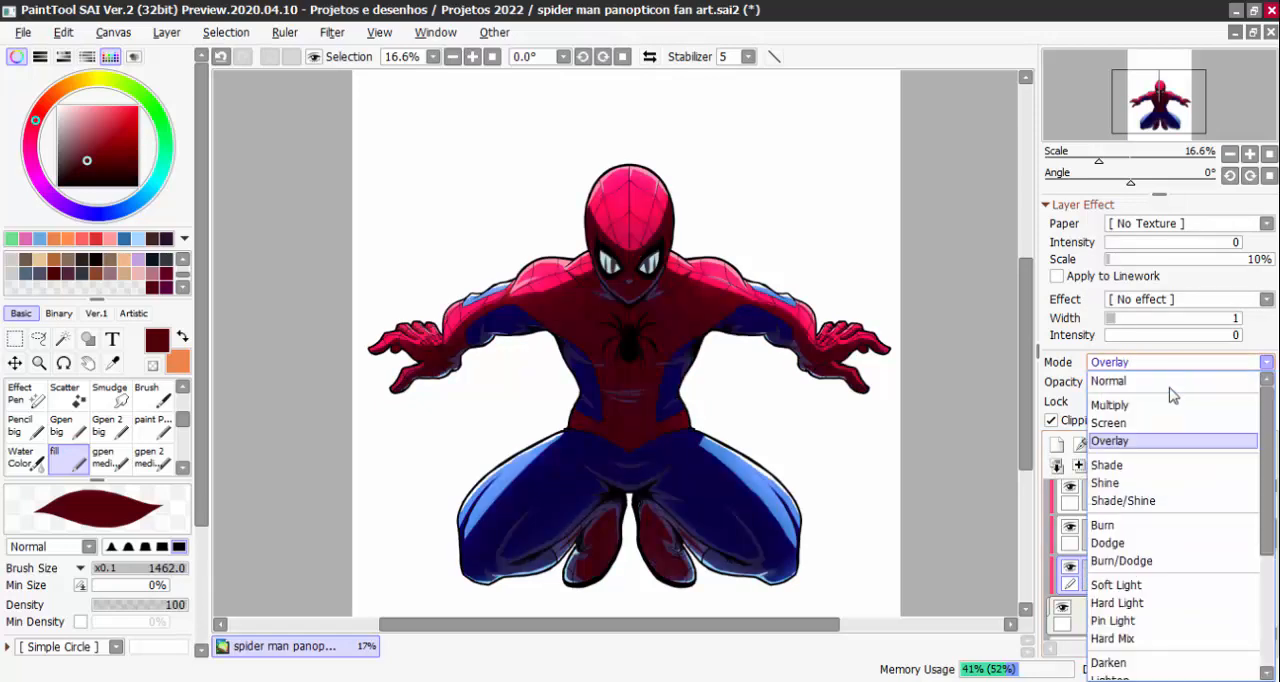
{"action": "left_click", "coordinate": [1131, 485]}
{"action": "left_click", "coordinate": [1127, 383]}
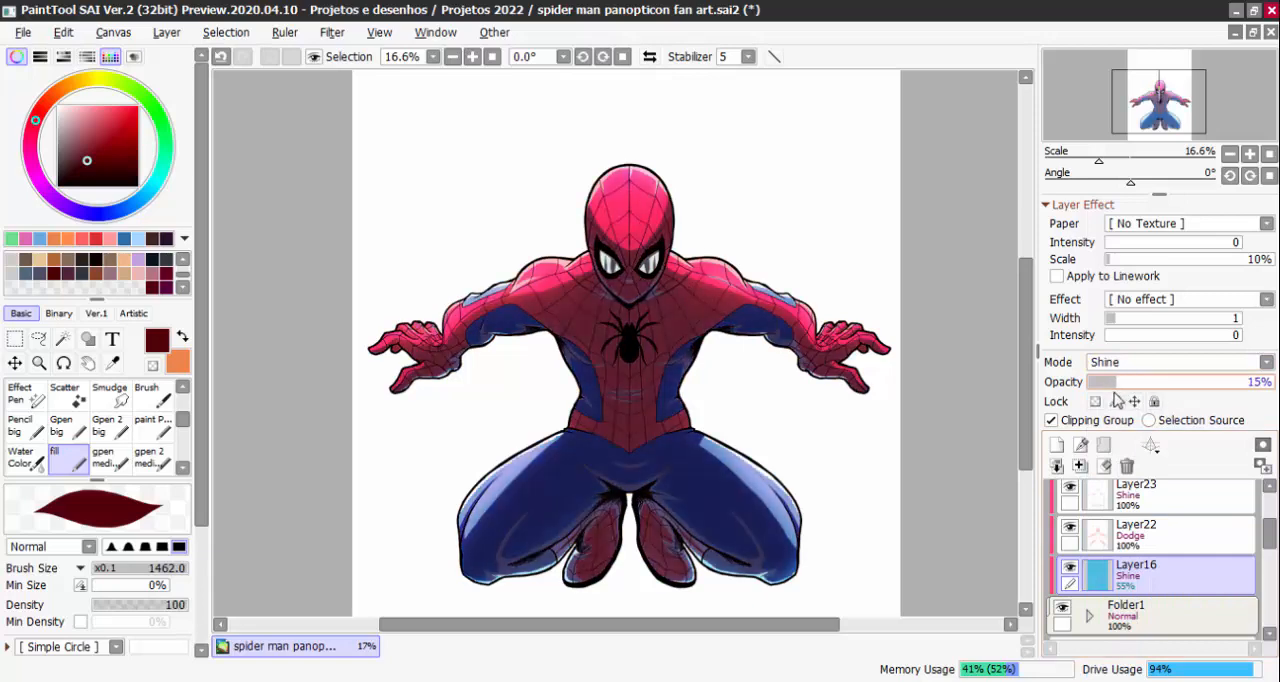
Try Dodge mode on Layer16 with adjusted opacity, and Soft Light mode at 61% opacity
{"action": "left_click", "coordinate": [1122, 364]}
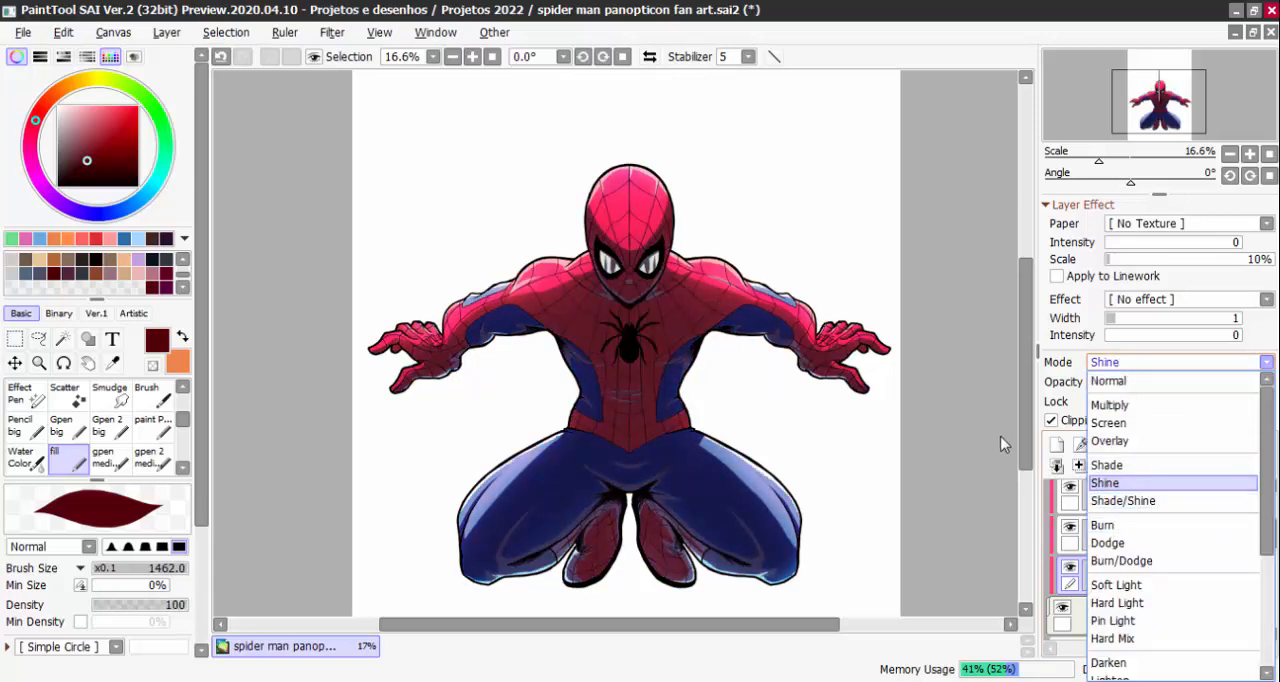
{"action": "left_click", "coordinate": [1107, 542]}
{"action": "left_click_drag", "start_coordinate": [1140, 382], "coordinate": [1174, 386]}
{"action": "left_click", "coordinate": [1160, 362]}
{"action": "left_click", "coordinate": [1130, 585]}
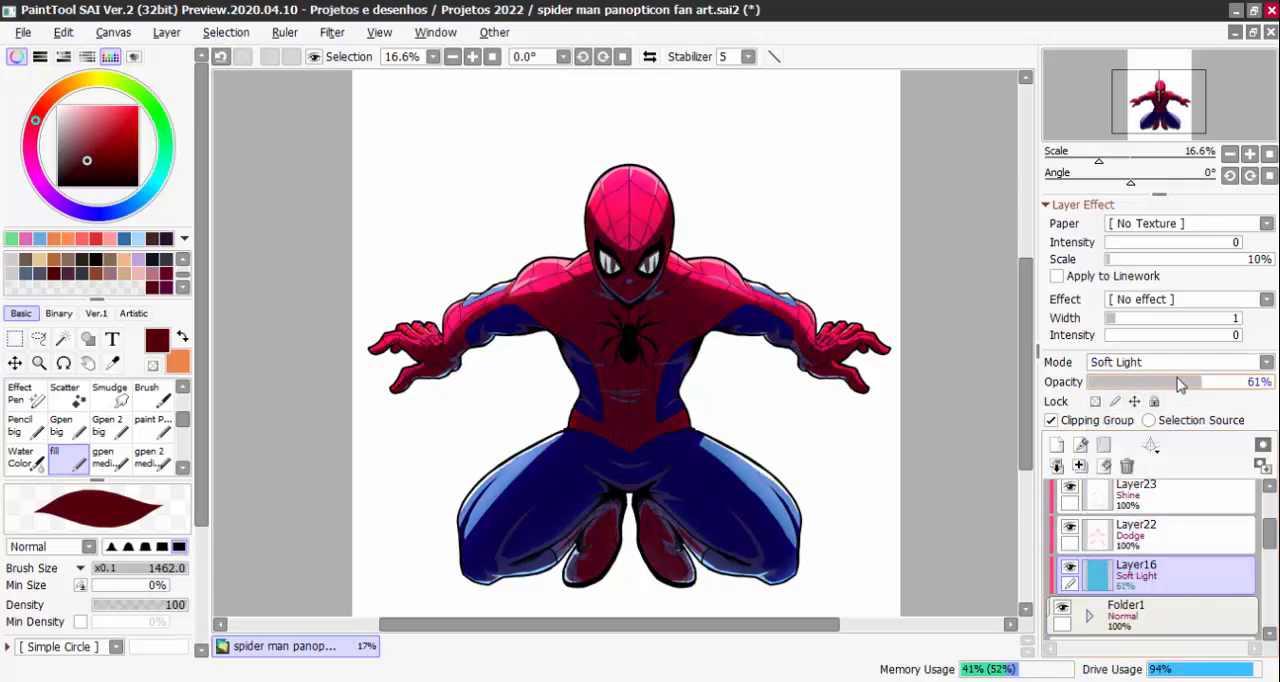
Try Hard Light mode on Layer16 at about 25% opacity, and Pin Light mode with a slightly adjusted opacity
{"action": "left_click", "coordinate": [1160, 362]}
{"action": "left_click", "coordinate": [1130, 602]}
{"action": "left_click_drag", "start_coordinate": [1165, 383], "coordinate": [1135, 390]}
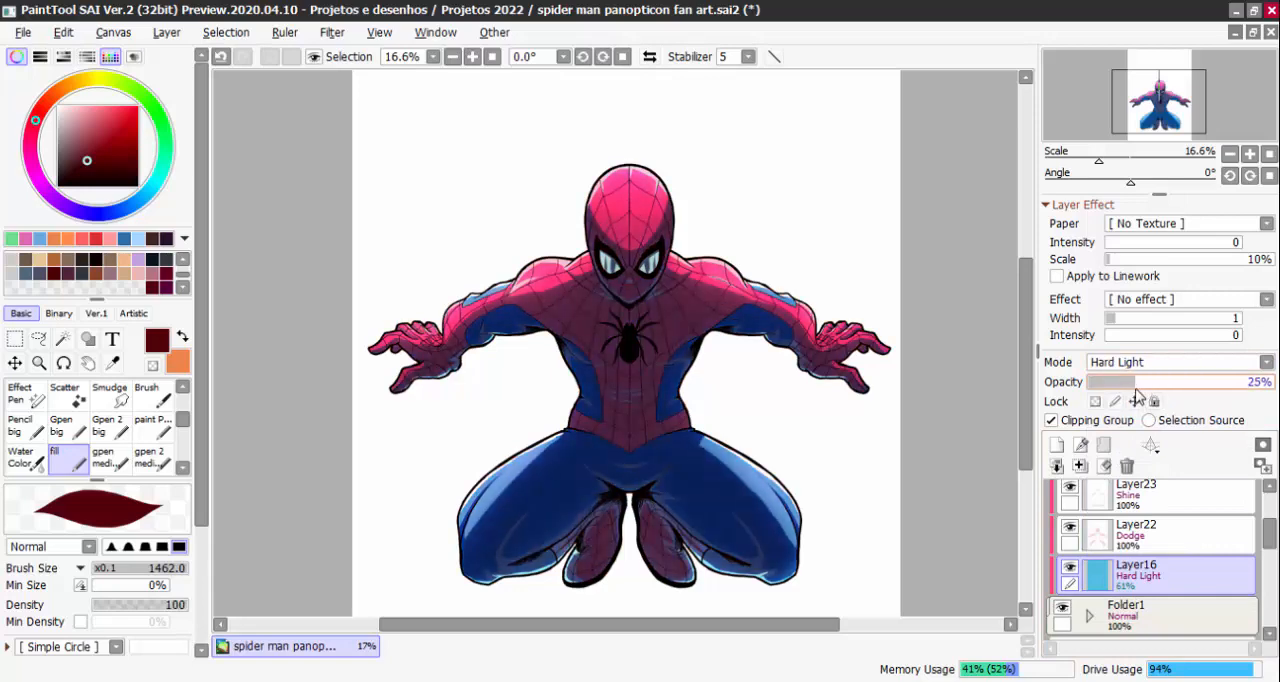
{"action": "left_click", "coordinate": [1158, 362]}
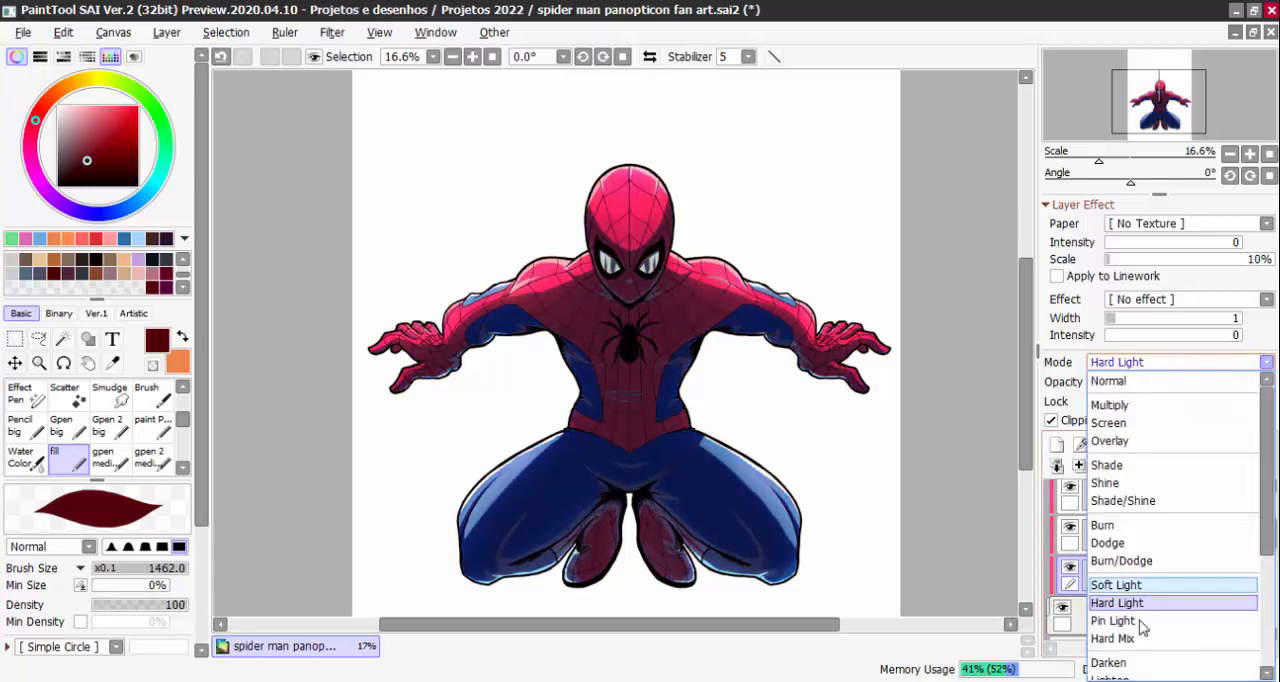
{"action": "left_click", "coordinate": [1130, 620]}
{"action": "mouse_move", "coordinate": [1138, 380]}
{"action": "left_mouse_down"}
{"action": "mouse_move", "coordinate": [1152, 386]}
{"action": "mouse_move", "coordinate": [1129, 387]}
{"action": "left_mouse_up"}
Set Layer16's blending mode to Multiply and show the black background on Layer14 again
{"action": "left_click", "coordinate": [1139, 364]}
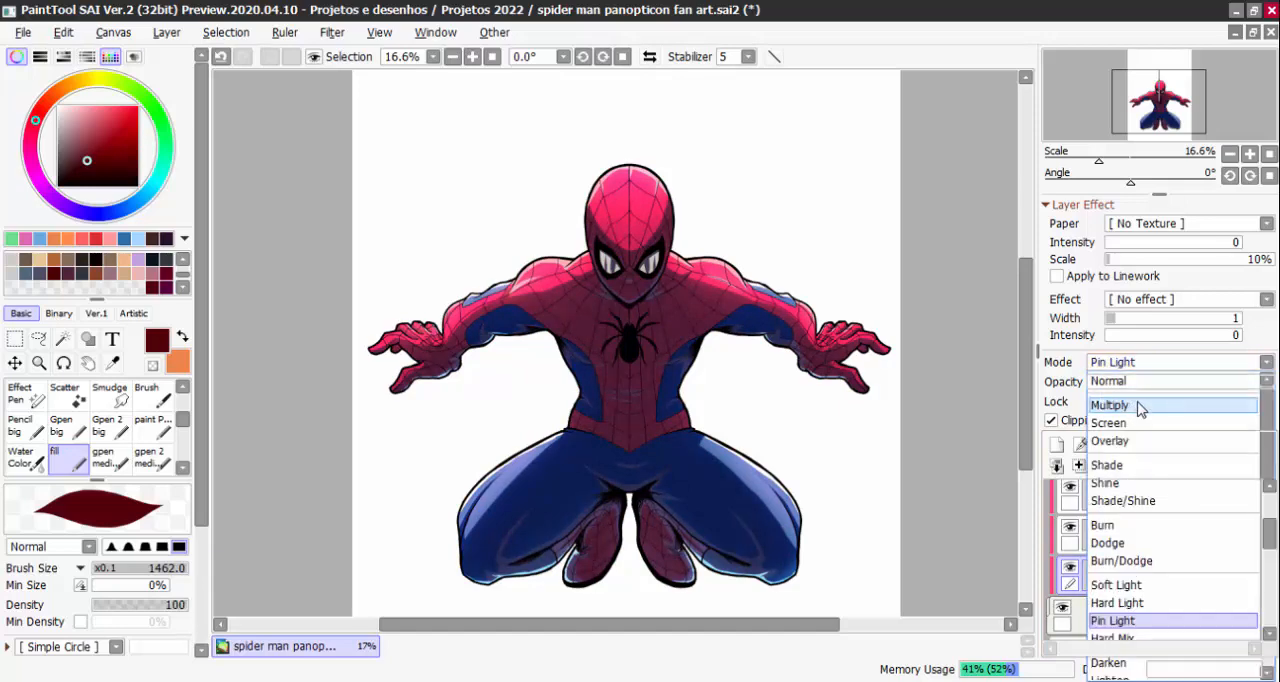
{"action": "left_click", "coordinate": [1140, 404]}
{"action": "mouse_move", "coordinate": [1267, 537]}
{"action": "left_mouse_down"}
{"action": "mouse_move", "coordinate": [1269, 576]}
{"action": "mouse_move", "coordinate": [1269, 526]}
{"action": "mouse_move", "coordinate": [1269, 538]}
{"action": "left_mouse_up"}
{"action": "left_click", "coordinate": [1064, 552]}
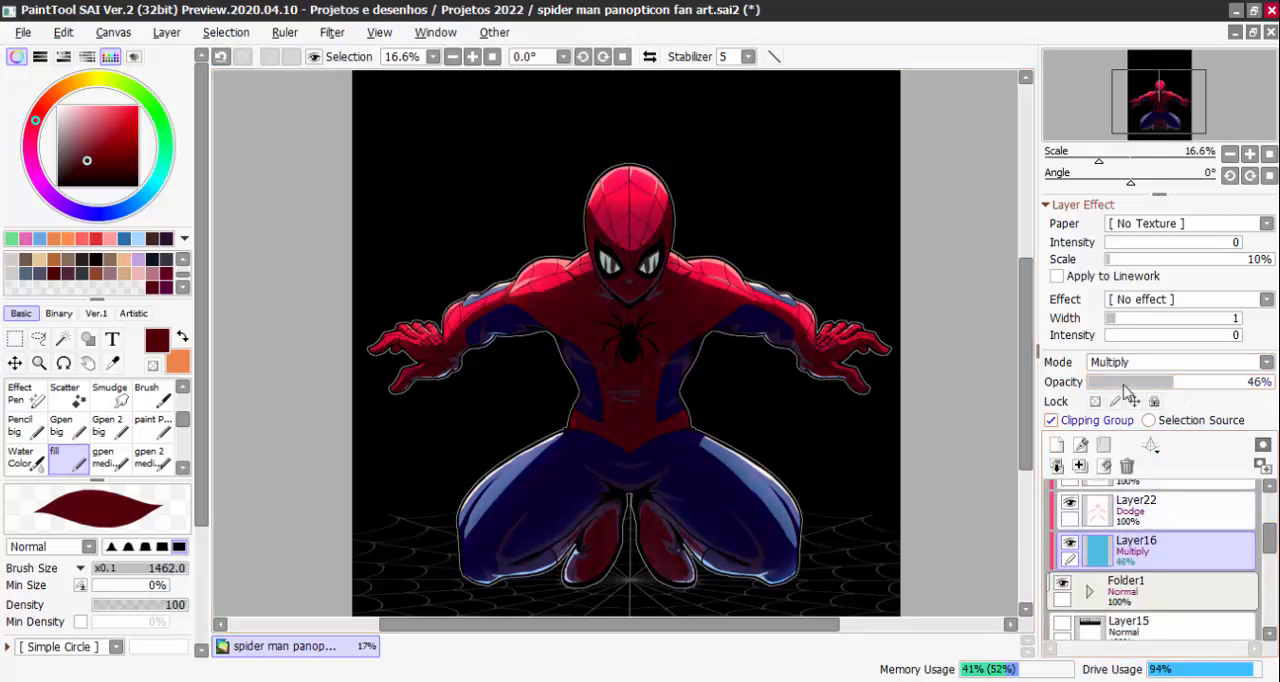
Try Darken mode on Layer16 with a raised opacity, and Burn mode at 100% and about 26% opacity
{"action": "left_click", "coordinate": [1150, 362]}
{"action": "left_click", "coordinate": [1120, 664]}
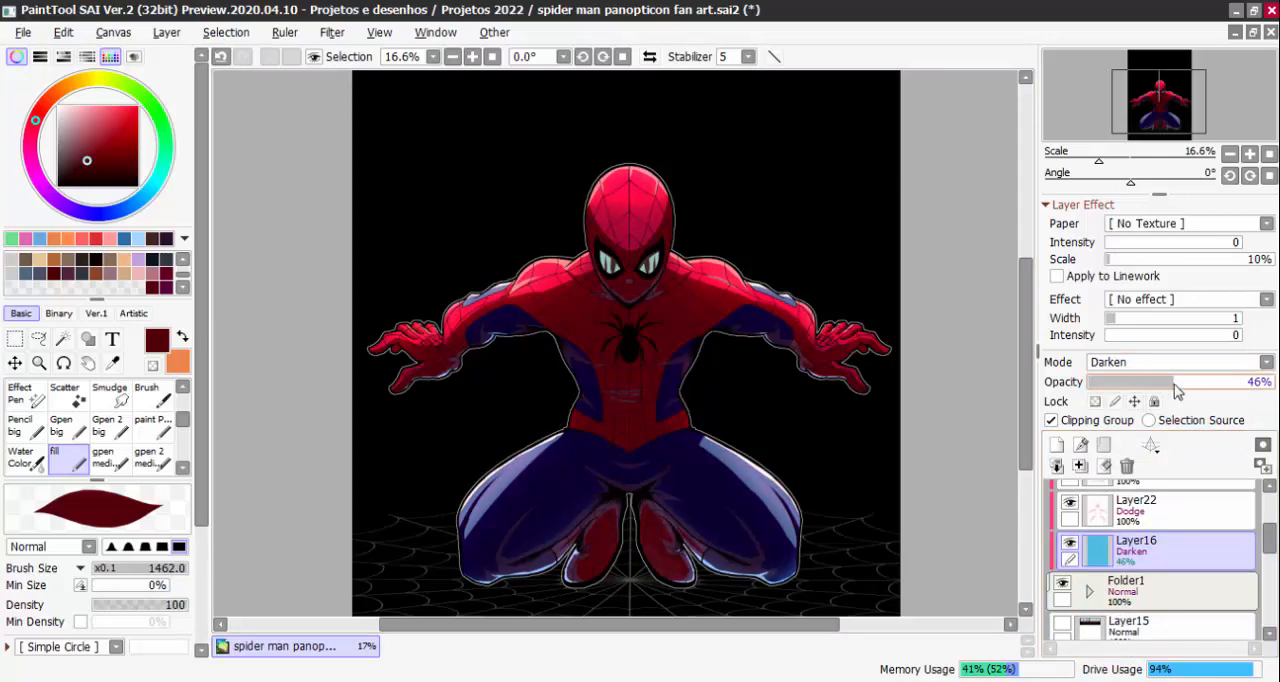
{"action": "left_click_drag", "start_coordinate": [1176, 390], "coordinate": [1230, 398]}
{"action": "left_click", "coordinate": [1186, 365]}
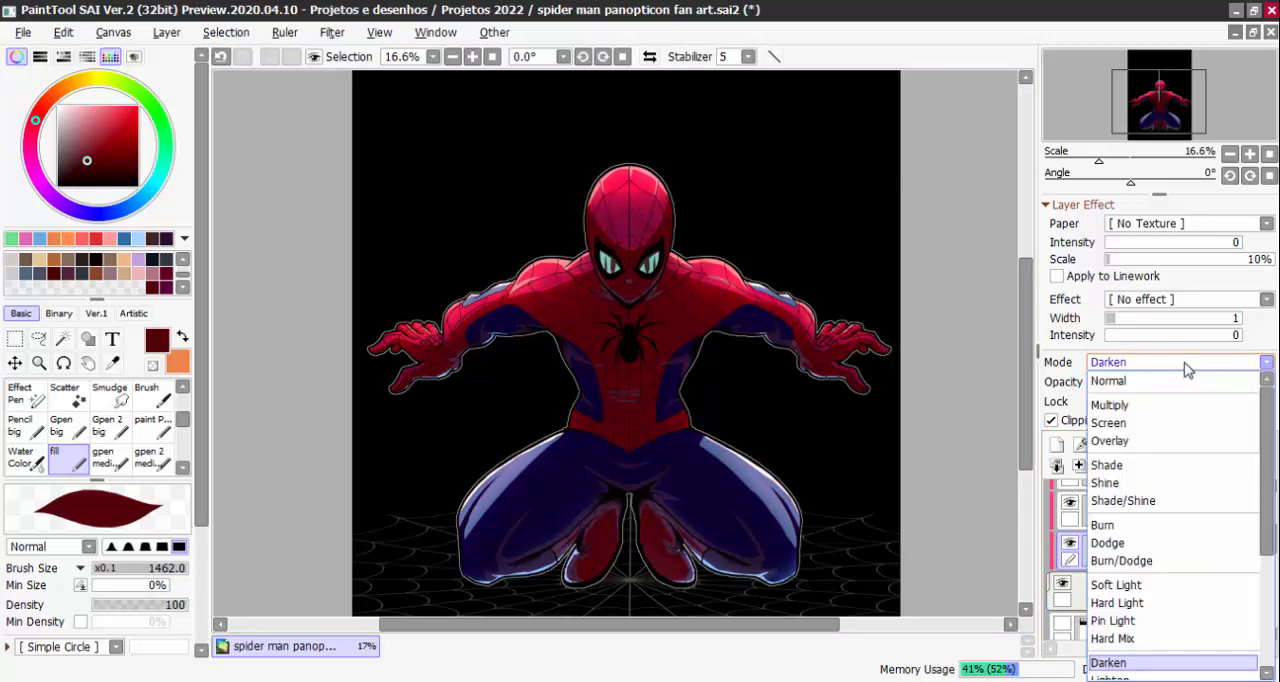
{"action": "left_click", "coordinate": [1126, 526]}
{"action": "mouse_move", "coordinate": [1163, 382]}
{"action": "left_mouse_down"}
{"action": "mouse_move", "coordinate": [1147, 393]}
{"action": "mouse_move", "coordinate": [1275, 404]}
{"action": "left_mouse_up"}
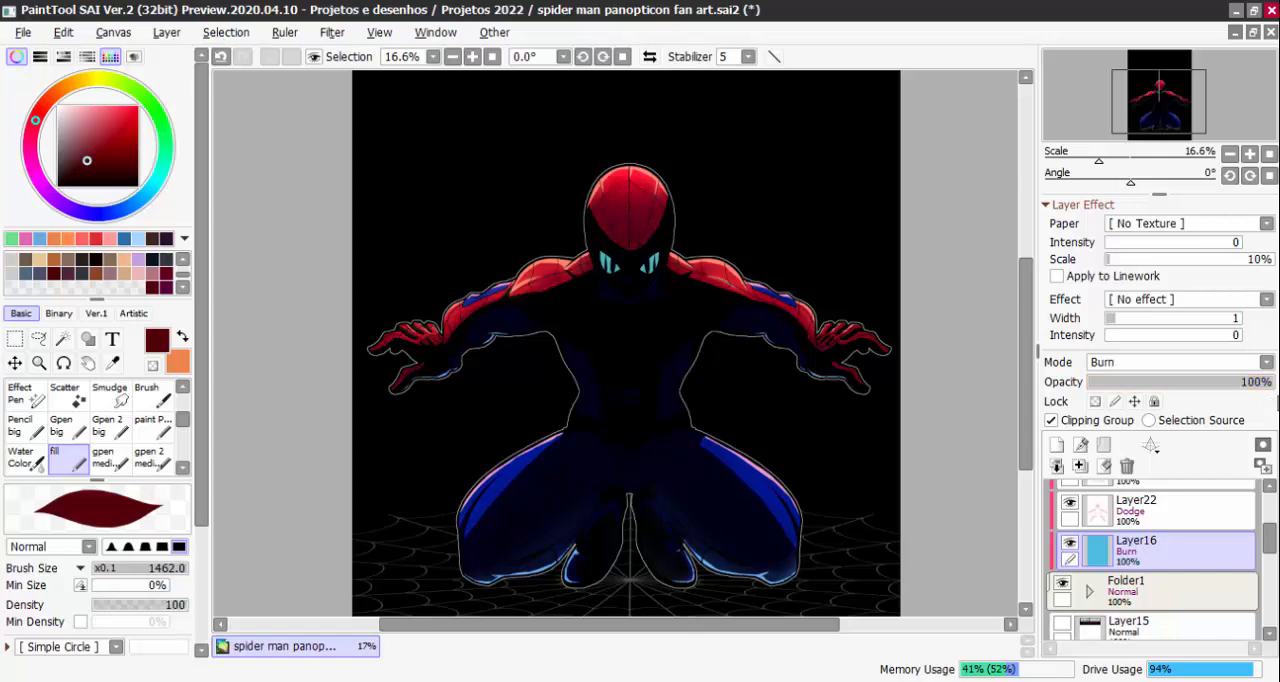
{"action": "left_click_drag", "start_coordinate": [1107, 396], "coordinate": [1154, 388]}
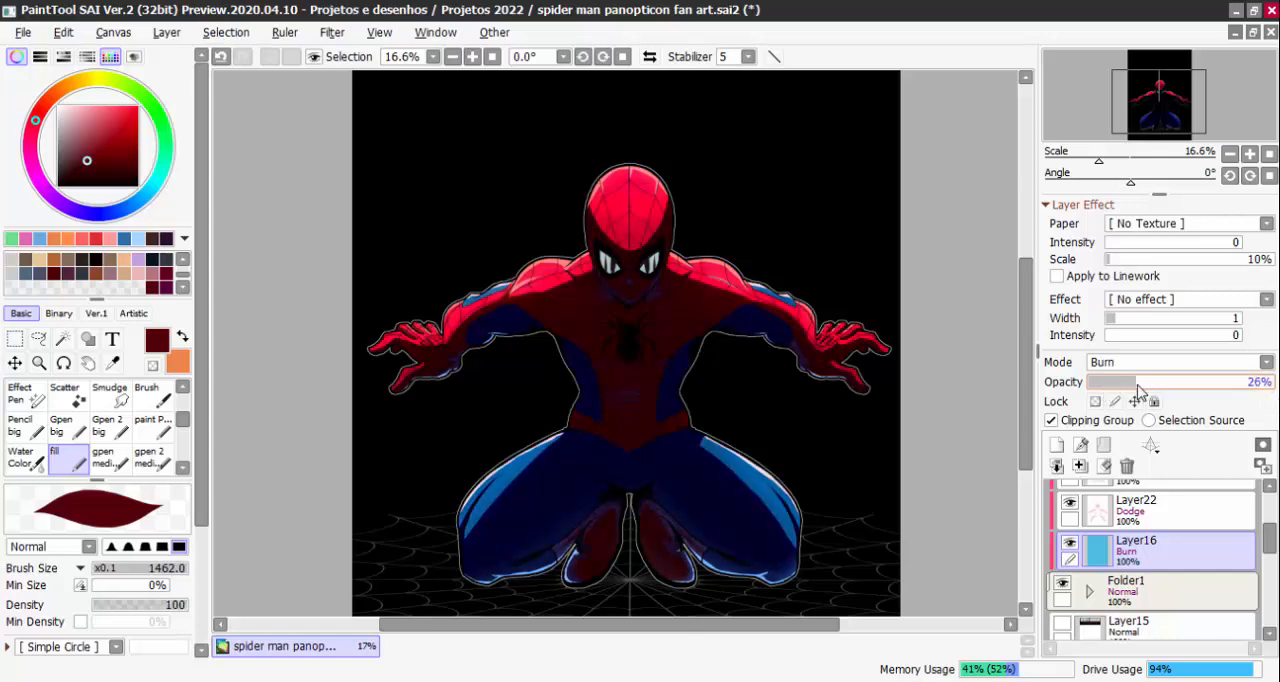
Return Layer16 to Multiply mode and fill it with the bright red swatch at 20% opacity
{"action": "left_click", "coordinate": [1140, 362]}
{"action": "left_click", "coordinate": [1134, 401]}
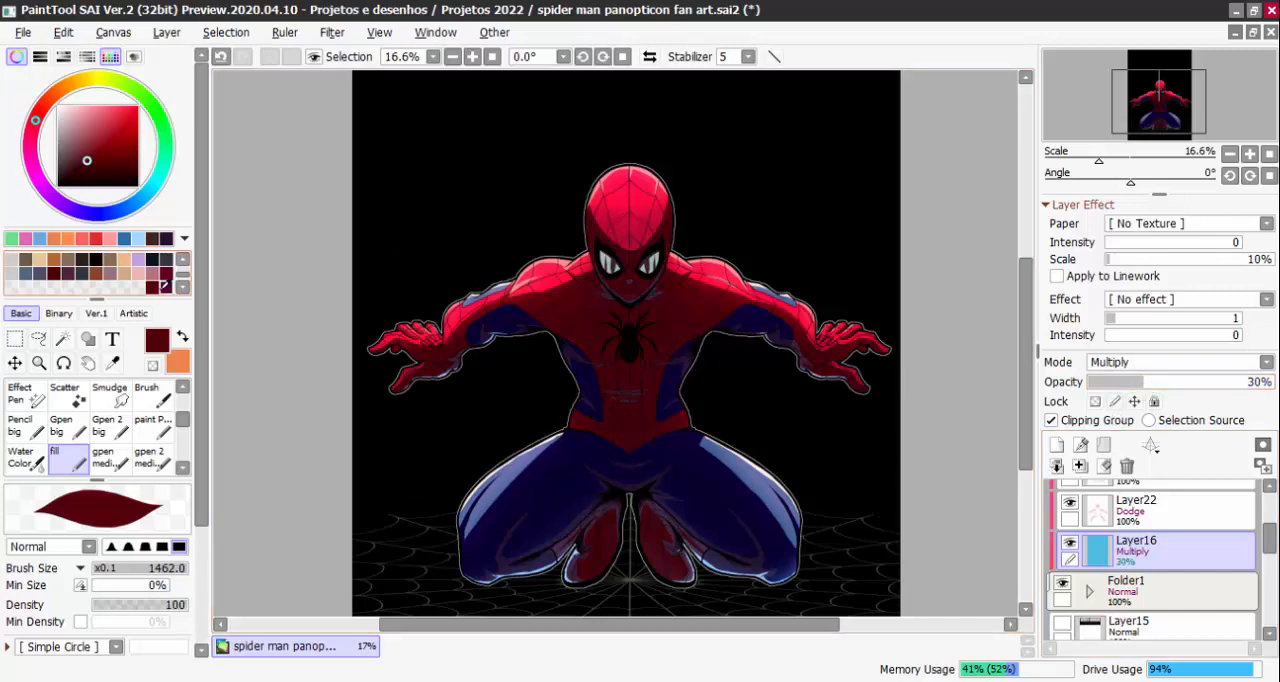
{"action": "left_click", "coordinate": [152, 261]}
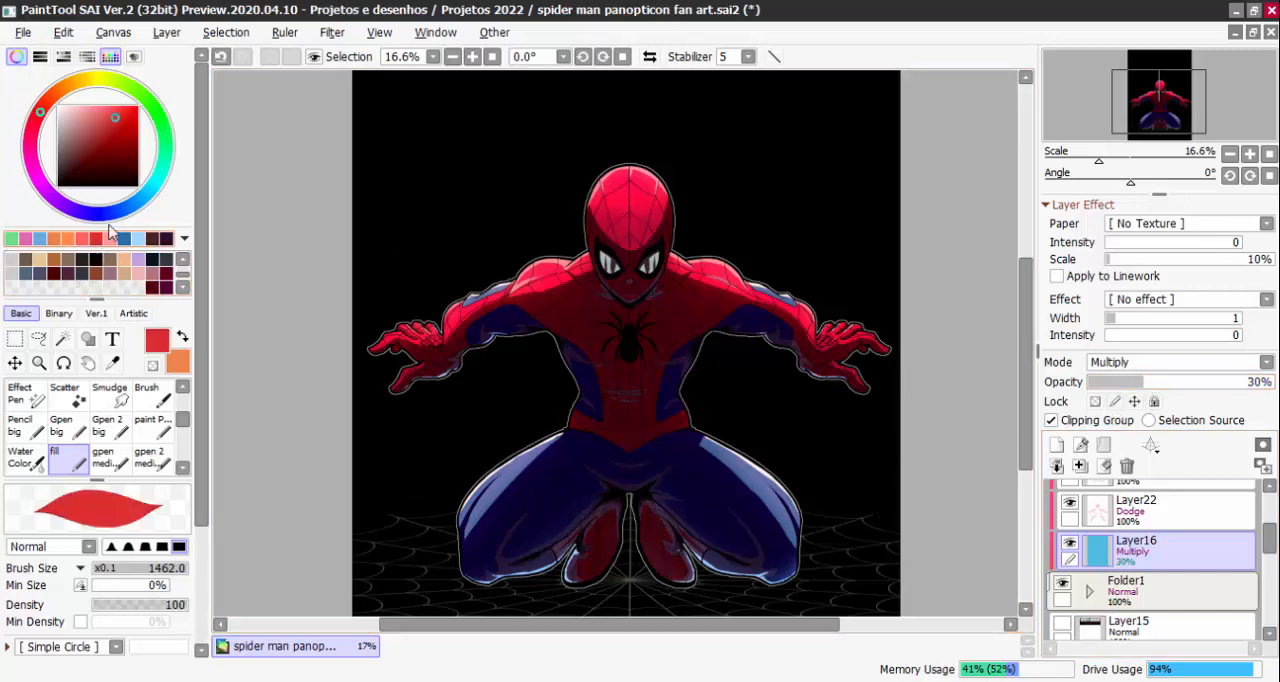
{"action": "left_click", "coordinate": [166, 32]}
{"action": "left_click", "coordinate": [242, 308]}
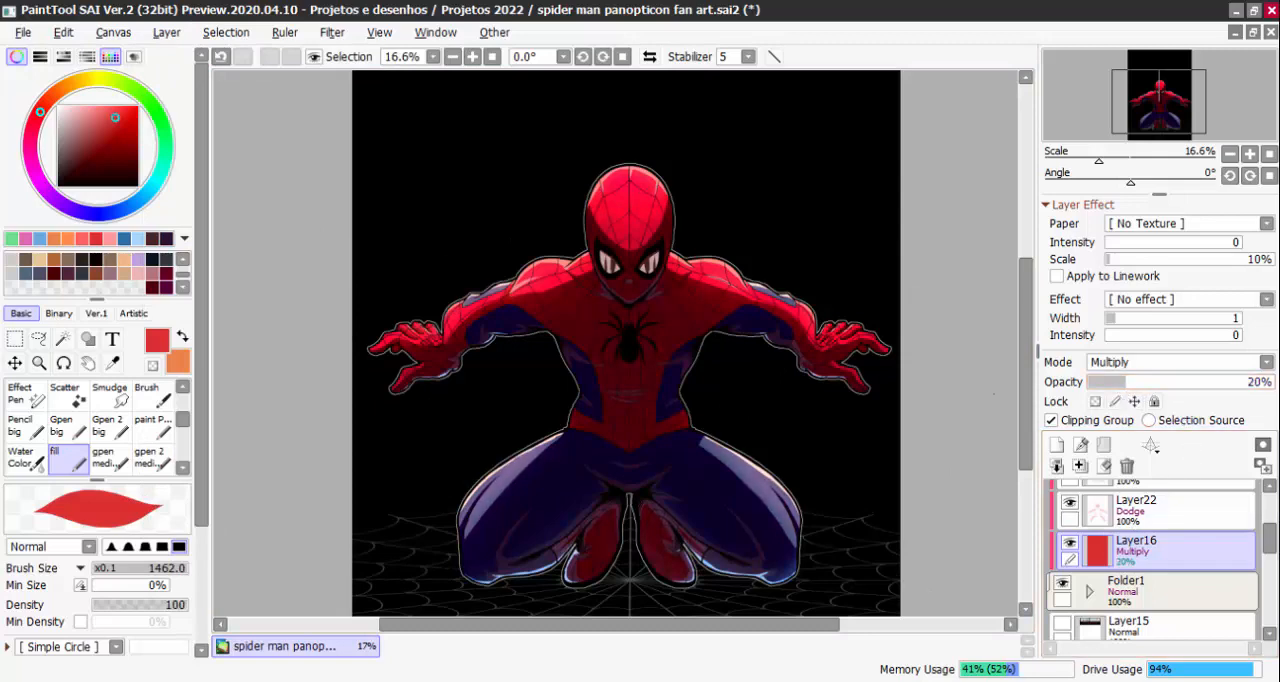
Fill Layer16 with a darker red and raise its opacity to 29%
{"action": "left_click", "coordinate": [109, 150]}
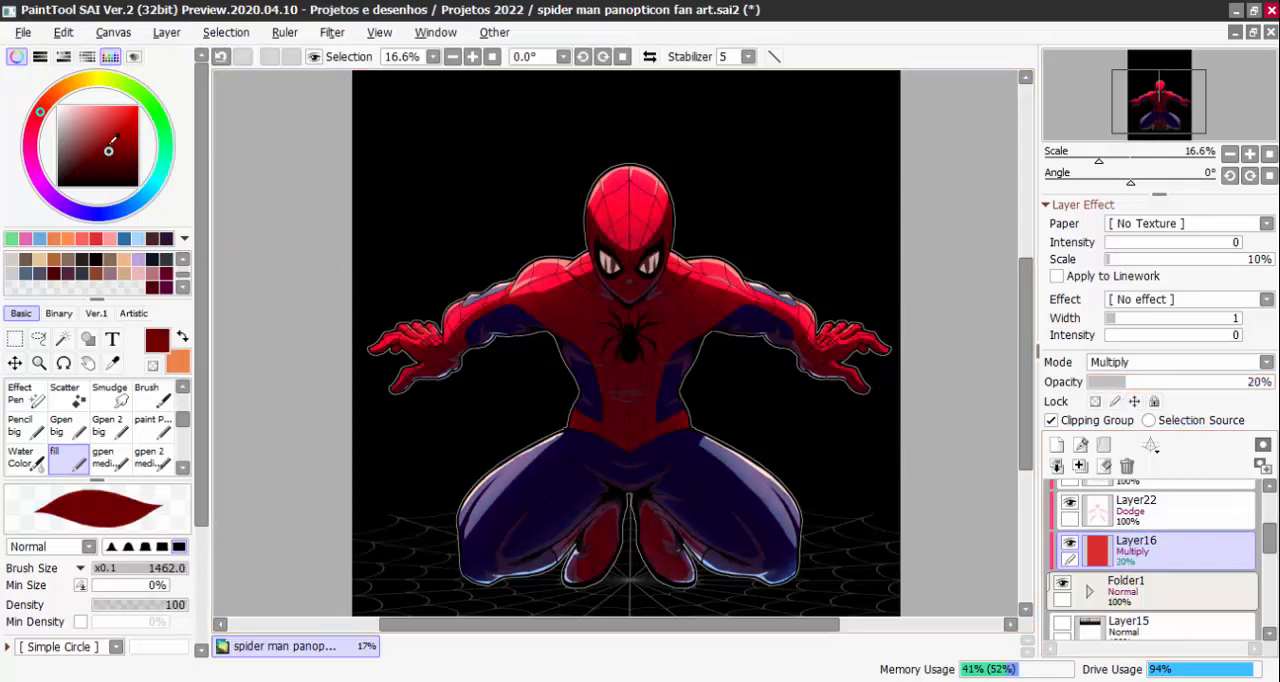
{"action": "left_click", "coordinate": [168, 33]}
{"action": "left_click", "coordinate": [229, 308]}
{"action": "mouse_move", "coordinate": [1126, 382]}
{"action": "left_mouse_down"}
{"action": "mouse_move", "coordinate": [1170, 388]}
{"action": "mouse_move", "coordinate": [1140, 395]}
{"action": "left_mouse_up"}
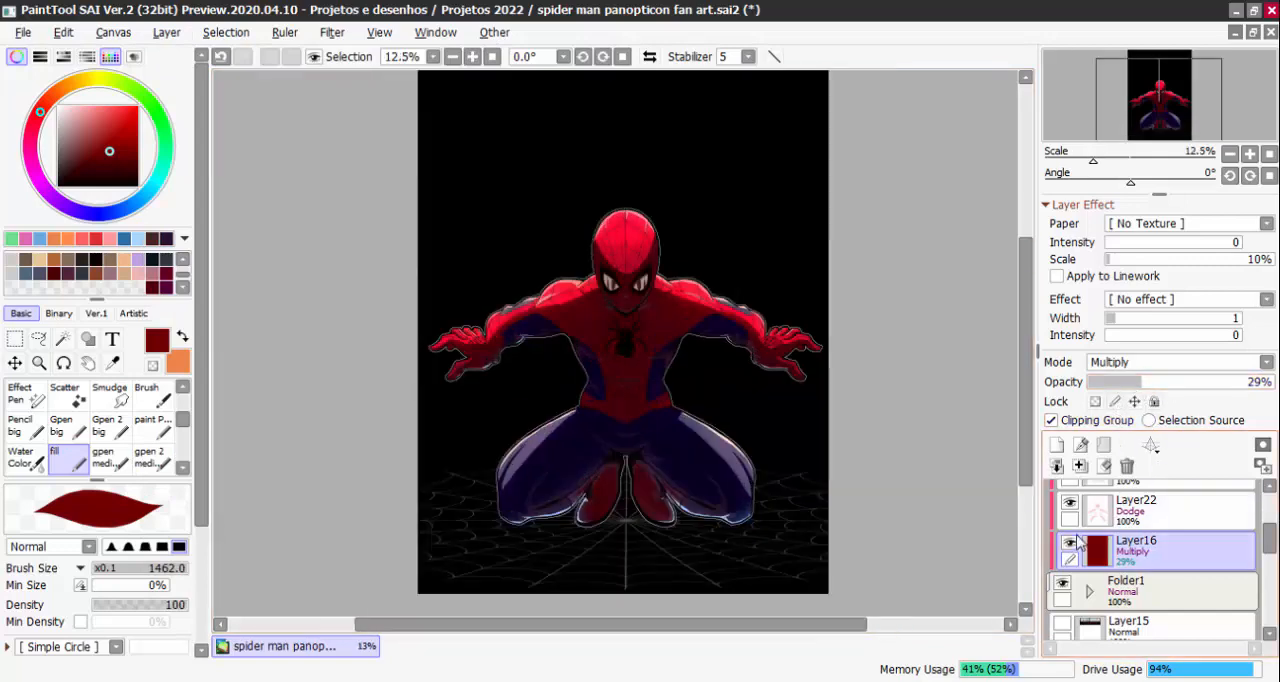
Toggle Layer16's visibility repeatedly to compare the artwork with and without the dark red tint
{"action": "left_click", "coordinate": [1068, 548]}
{"action": "left_click", "coordinate": [1068, 548]}
{"action": "left_click", "coordinate": [1068, 548]}
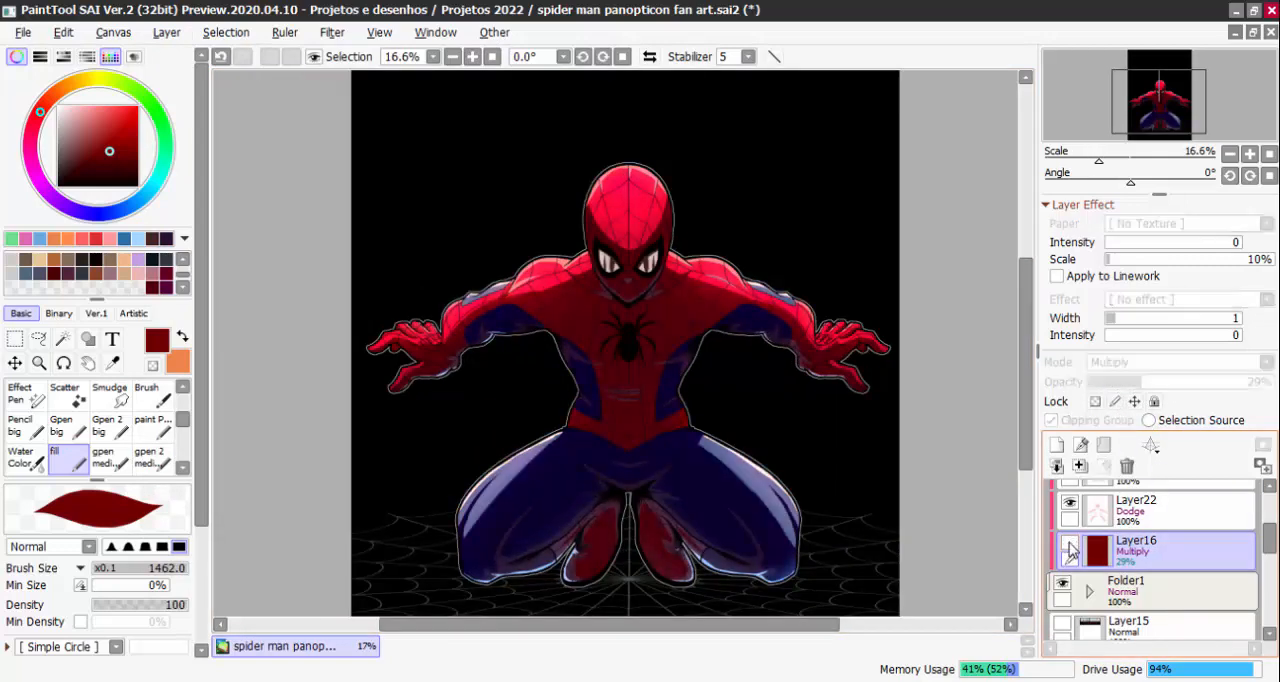
{"action": "left_click", "coordinate": [1069, 548]}
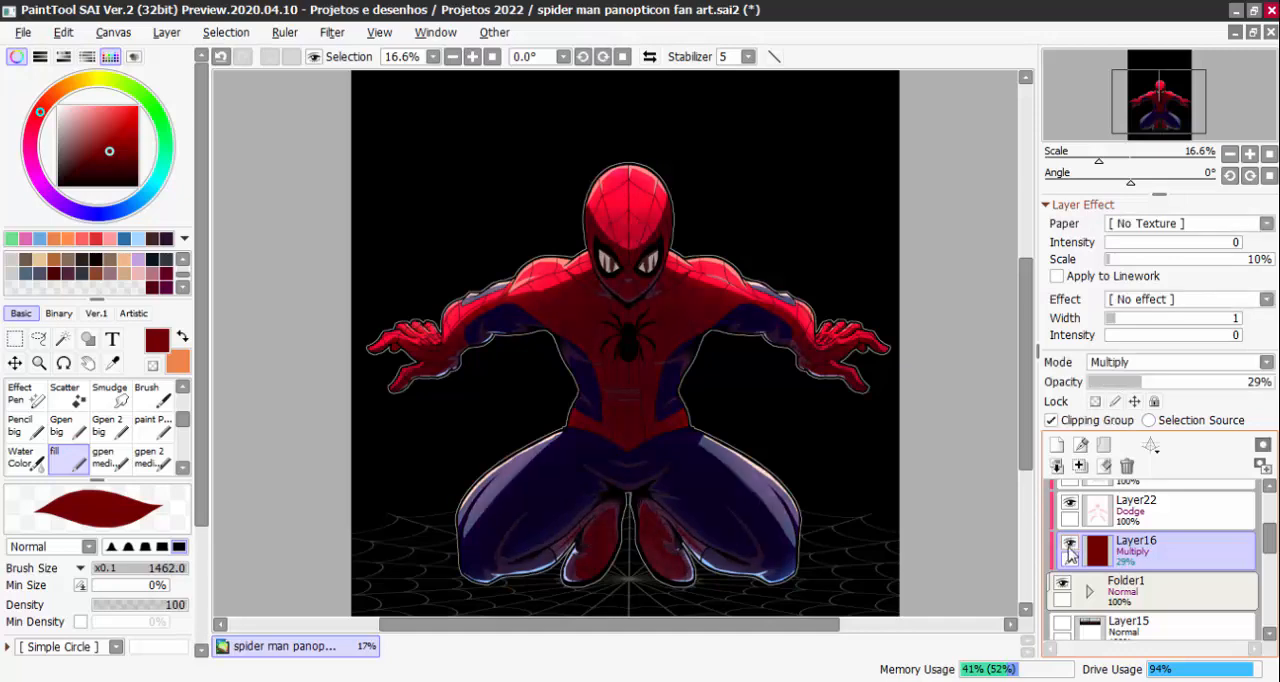
{"action": "left_click", "coordinate": [1068, 548]}
{"action": "left_click", "coordinate": [1068, 548]}
{"action": "left_click", "coordinate": [1068, 548]}
{"action": "left_click", "coordinate": [1068, 548]}
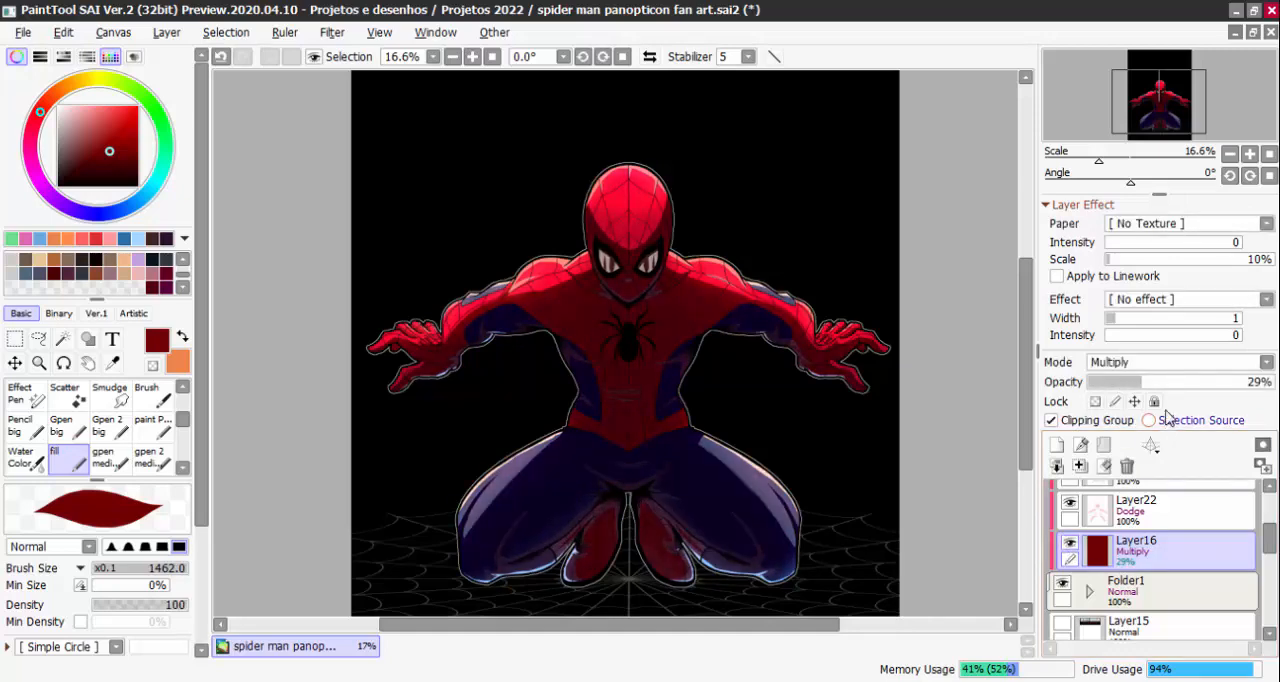
Raise Layer16's opacity to 41% and fill the layer with the dark maroon colour
{"action": "left_click", "coordinate": [1166, 386]}
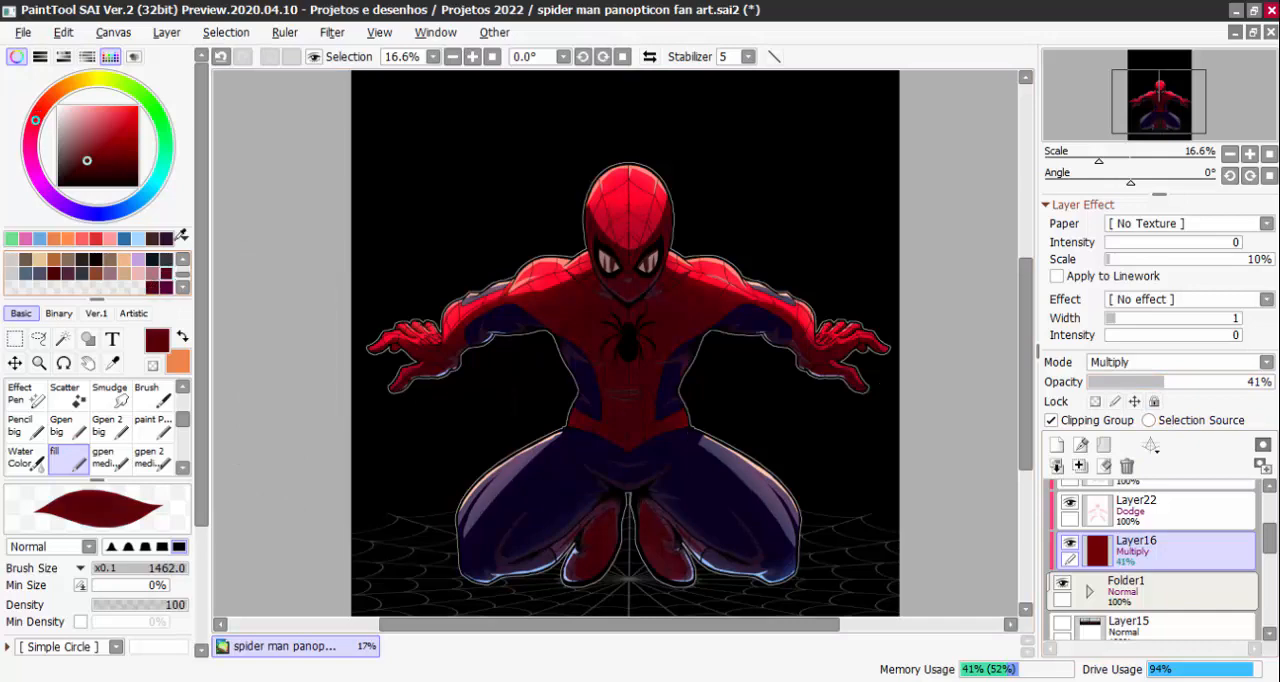
{"action": "left_click", "coordinate": [166, 32]}
{"action": "left_click", "coordinate": [175, 308]}
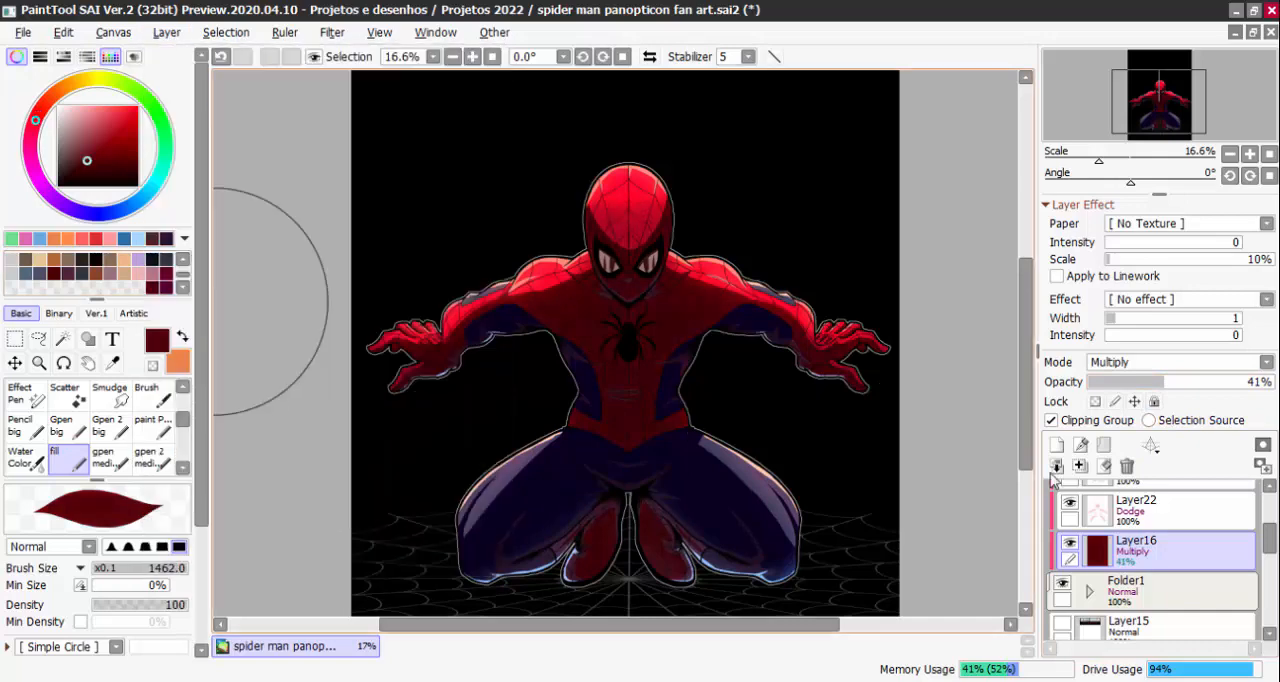
Compare the figure with and without the maroon tint, examining it both as a whole and close up
{"action": "left_click", "coordinate": [1070, 546]}
{"action": "left_click", "coordinate": [1070, 546]}
{"action": "key", "text": "ctrl+minus"}
{"action": "left_click", "coordinate": [1070, 546]}
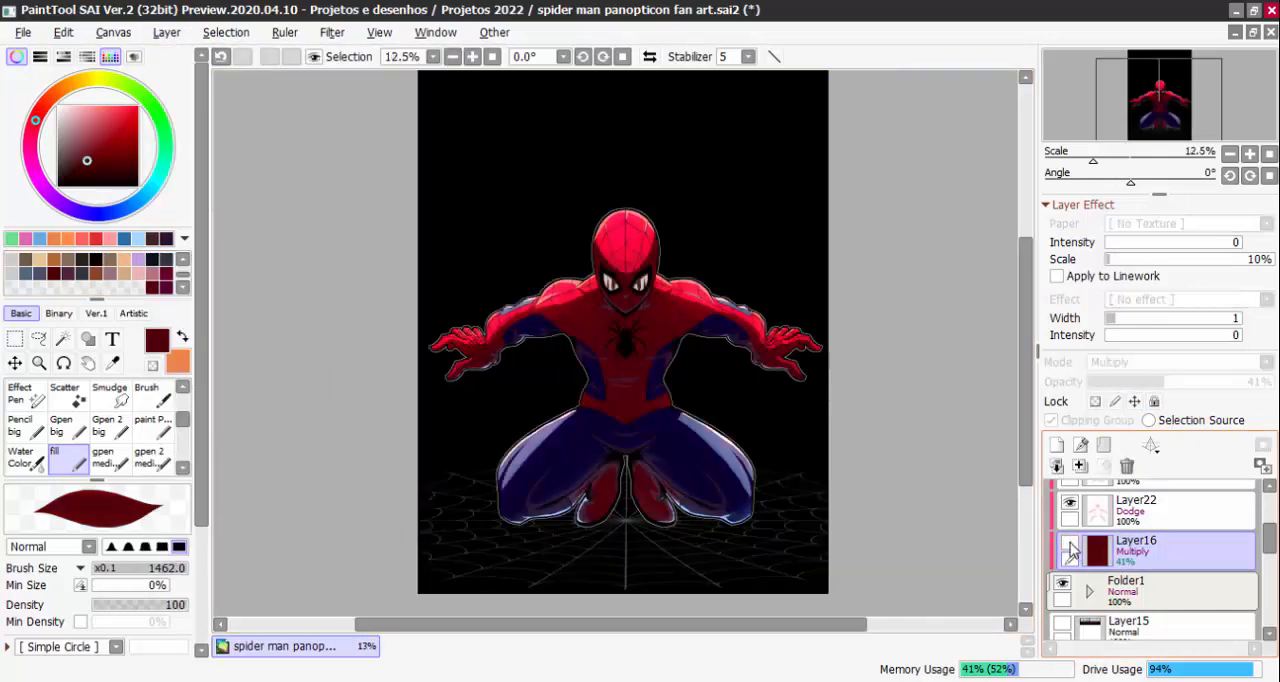
{"action": "left_click", "coordinate": [1070, 546]}
{"action": "scroll", "coordinate": [917, 444], "scroll_direction": "down", "scroll_amount": 1}
{"action": "scroll", "coordinate": [757, 390], "scroll_direction": "up", "scroll_amount": 1}
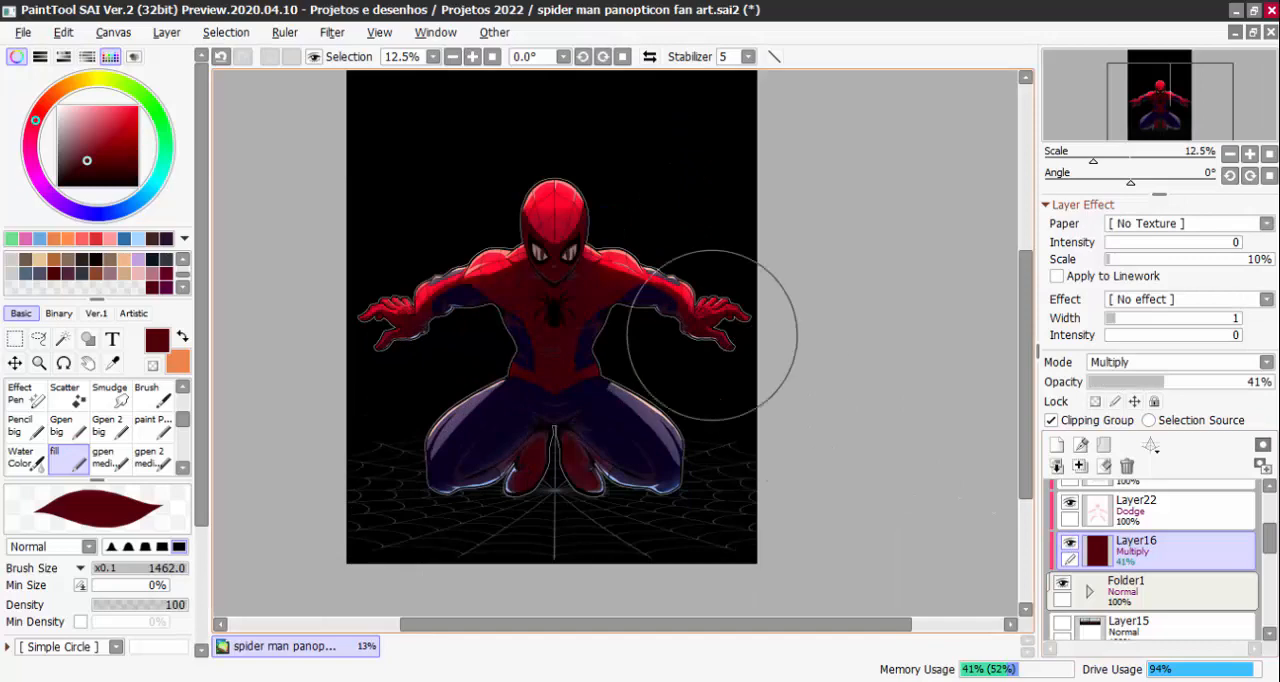
{"action": "scroll", "coordinate": [712, 335], "scroll_direction": "up", "scroll_amount": 4}
{"action": "scroll", "coordinate": [712, 404], "scroll_direction": "down", "scroll_amount": 1}
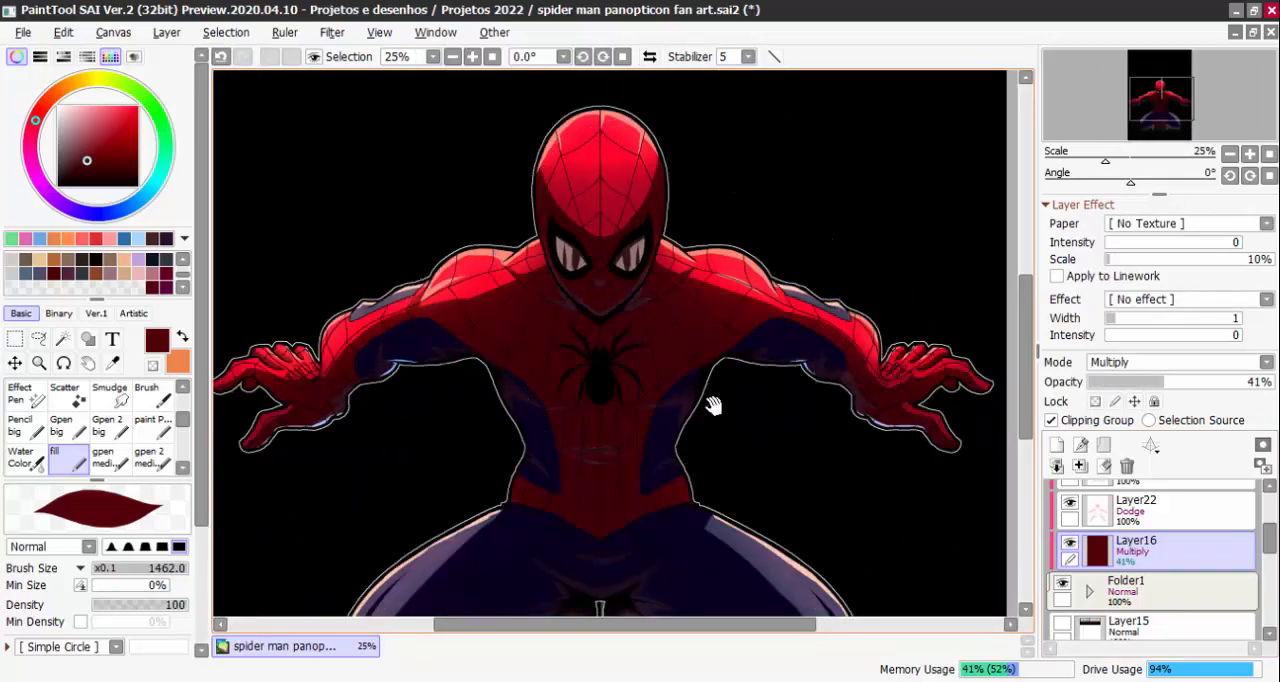
{"action": "scroll", "coordinate": [712, 404], "scroll_direction": "down", "scroll_amount": 1}
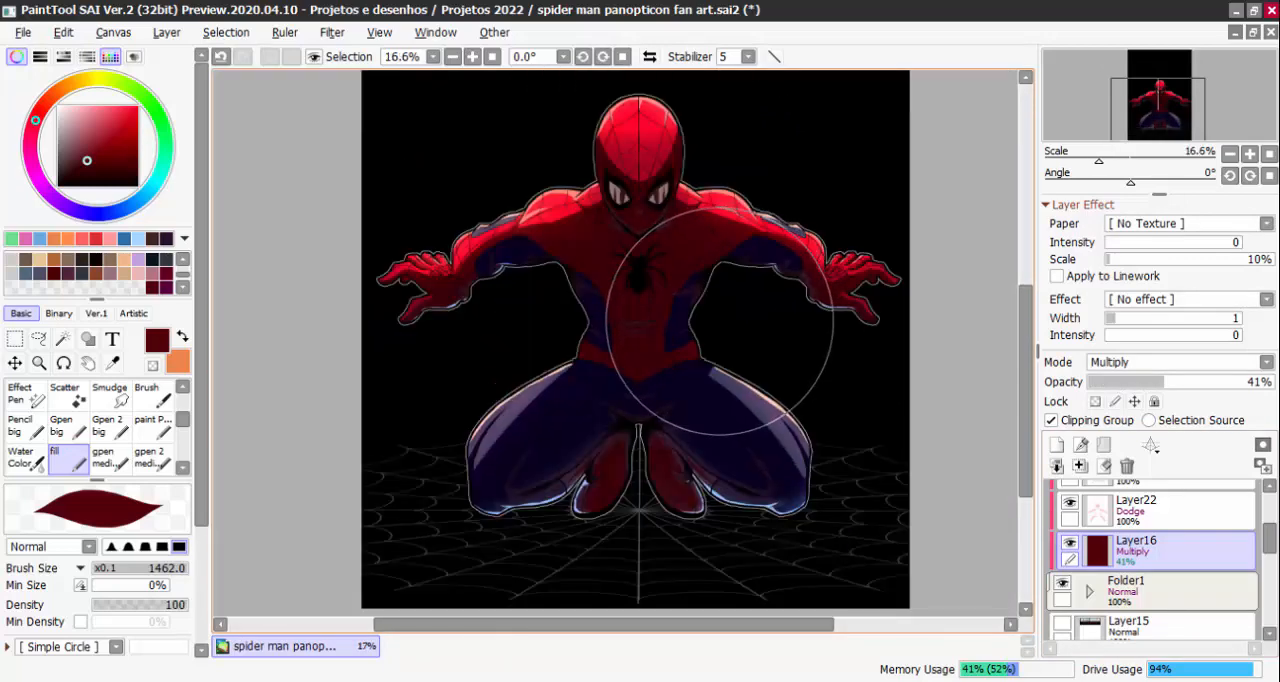
Make Layer19 active in the folder and set the fill brush to transparent colour at size 40
{"action": "mouse_move", "coordinate": [1270, 540]}
{"action": "left_mouse_down"}
{"action": "mouse_move", "coordinate": [1269, 569]}
{"action": "mouse_move", "coordinate": [1268, 554]}
{"action": "left_mouse_up"}
{"action": "left_click", "coordinate": [1089, 518]}
{"action": "scroll", "coordinate": [1115, 560], "scroll_direction": "down", "scroll_amount": 3}
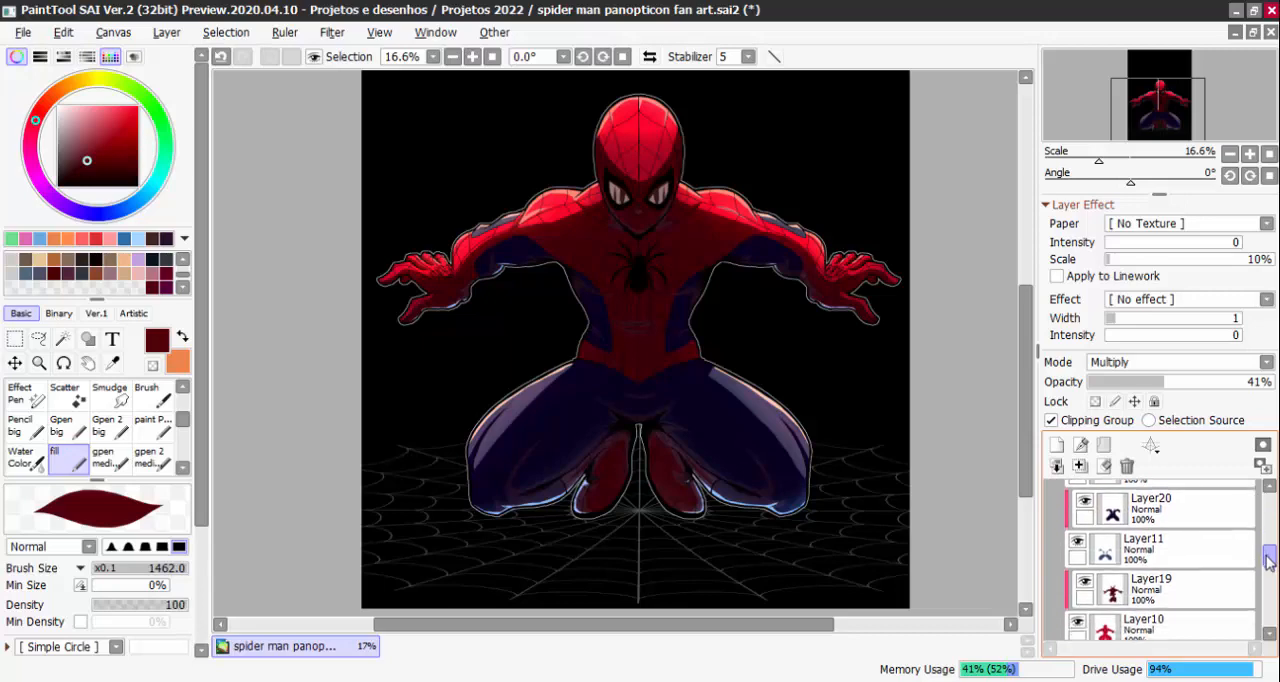
{"action": "left_click", "coordinate": [1117, 563]}
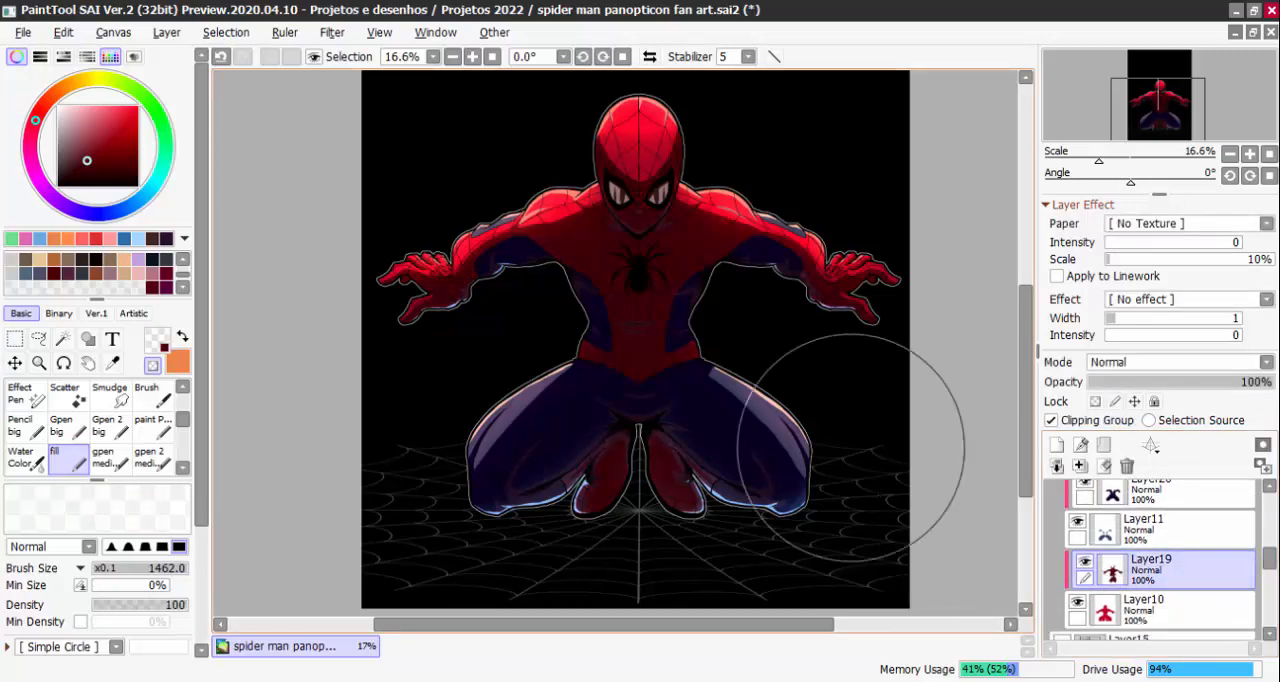
{"action": "scroll", "coordinate": [689, 259], "scroll_direction": "up", "scroll_amount": 2}
{"action": "scroll", "coordinate": [689, 259], "scroll_direction": "up", "scroll_amount": 2}
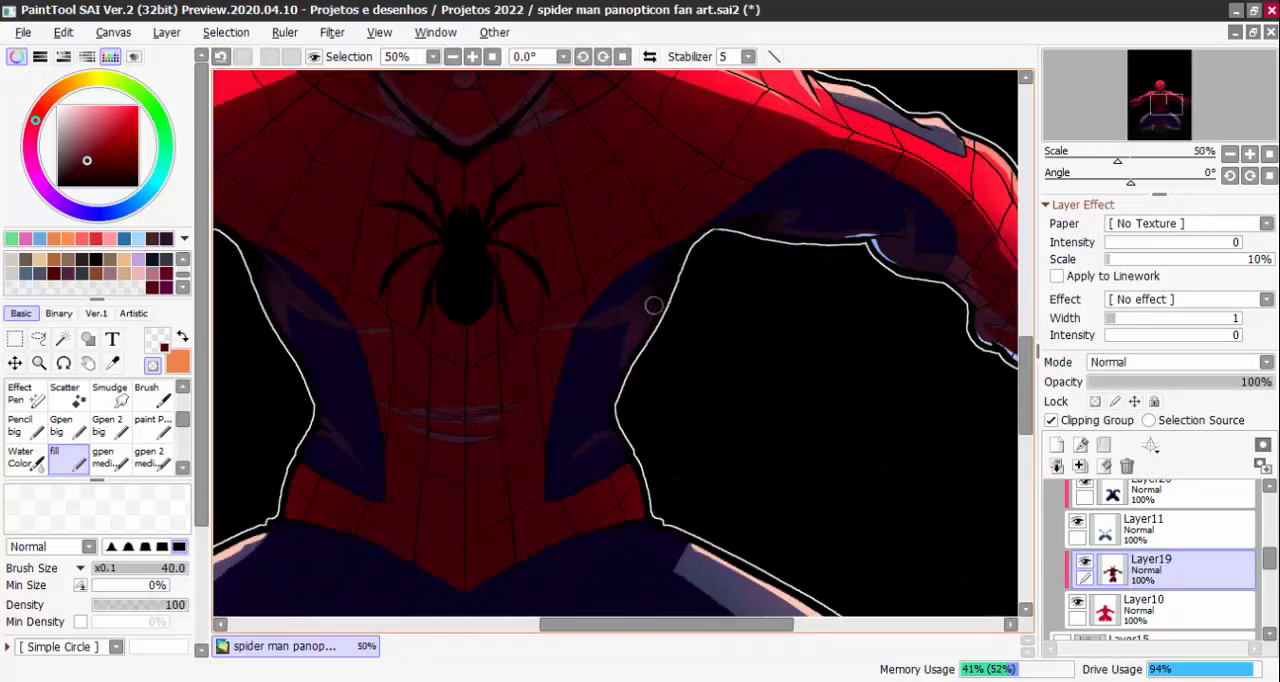
{"action": "scroll", "coordinate": [1170, 600], "scroll_direction": "up", "scroll_amount": 1}
Erase part of Layer20's shading along the edge of the torso's blue side panel near the waist
{"action": "left_click", "coordinate": [1150, 500]}
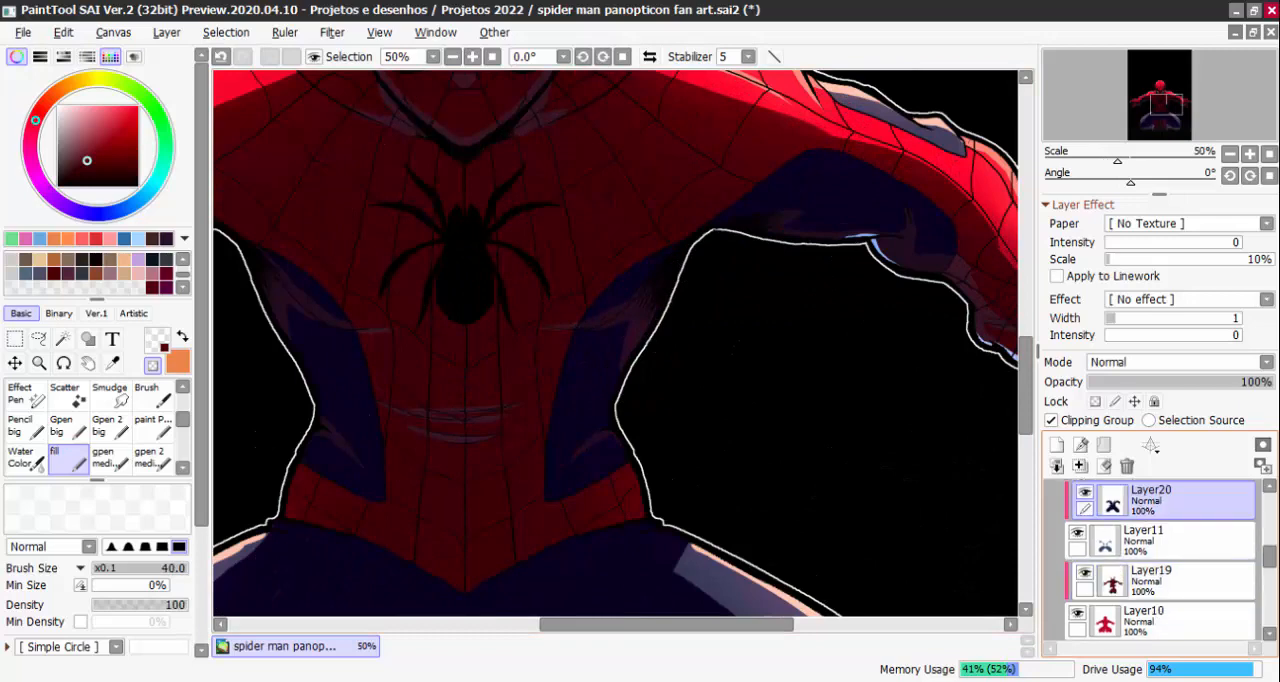
{"action": "scroll", "coordinate": [655, 298], "scroll_direction": "up", "scroll_amount": 2}
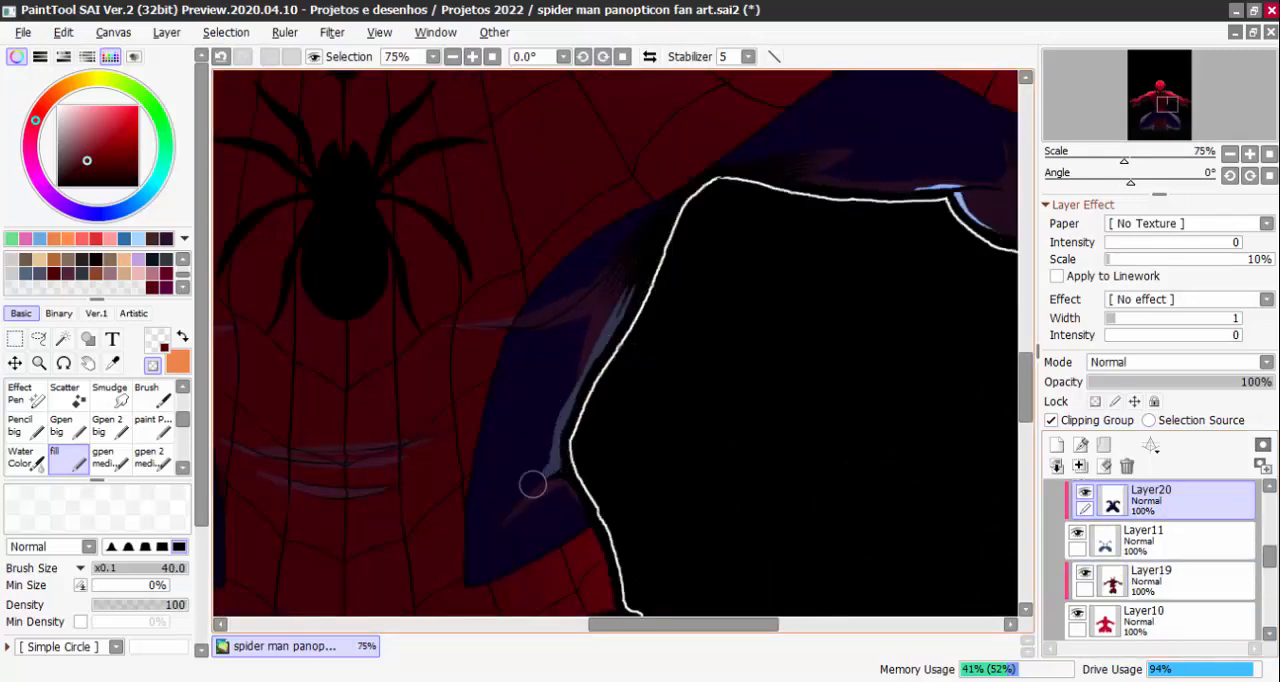
{"action": "scroll", "coordinate": [553, 468], "scroll_direction": "down", "scroll_amount": 4}
{"action": "scroll", "coordinate": [612, 425], "scroll_direction": "up", "scroll_amount": 2}
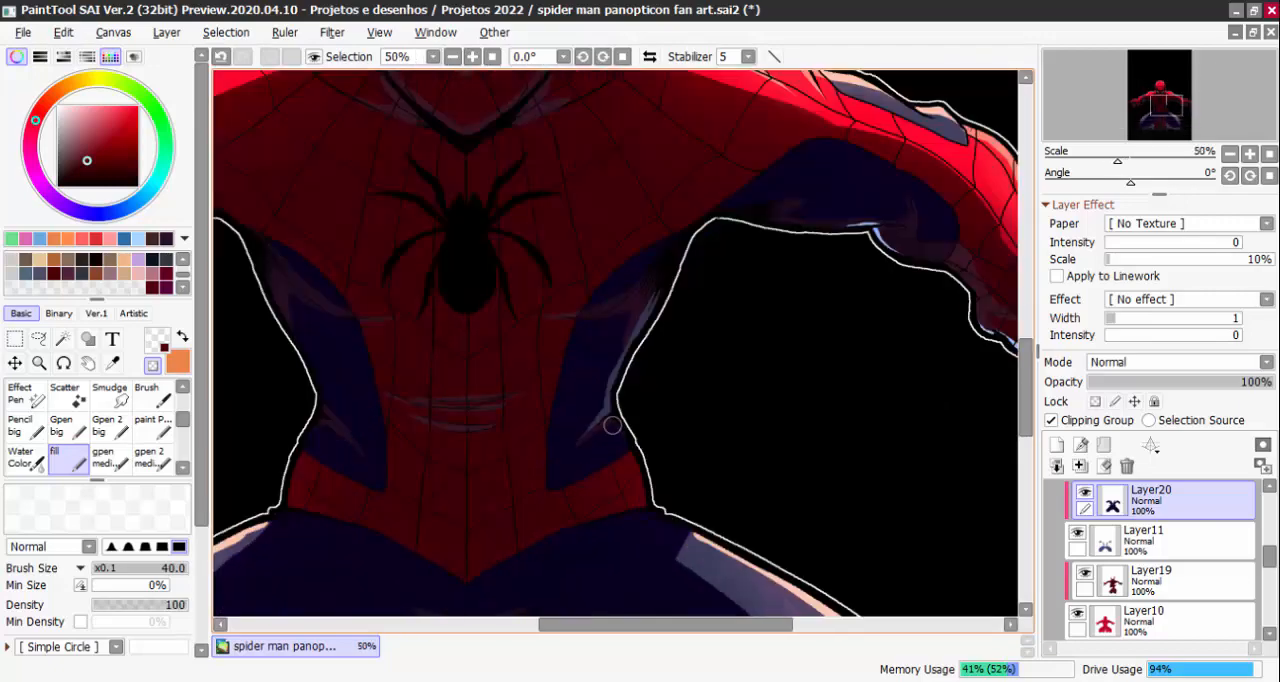
{"action": "scroll", "coordinate": [646, 480], "scroll_direction": "down", "scroll_amount": 3}
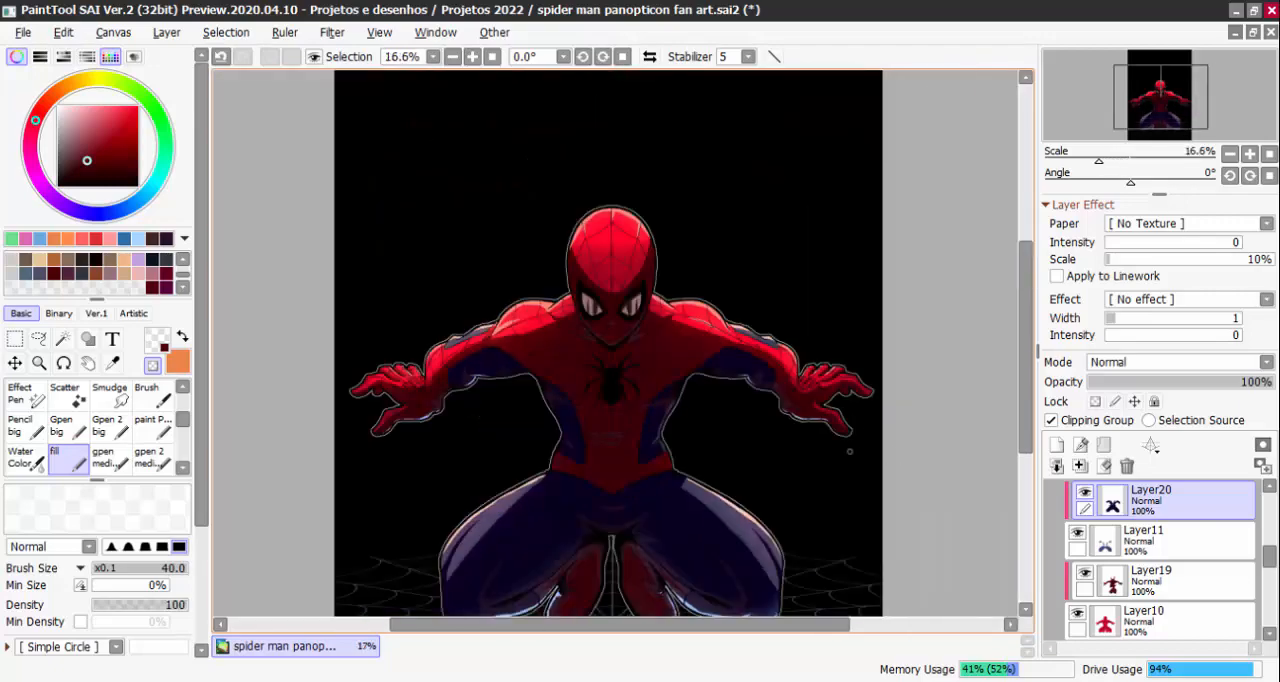
Erase Layer19's shading at both outer ends of the red belt around the waist
{"action": "scroll", "coordinate": [849, 448], "scroll_direction": "up", "scroll_amount": 3}
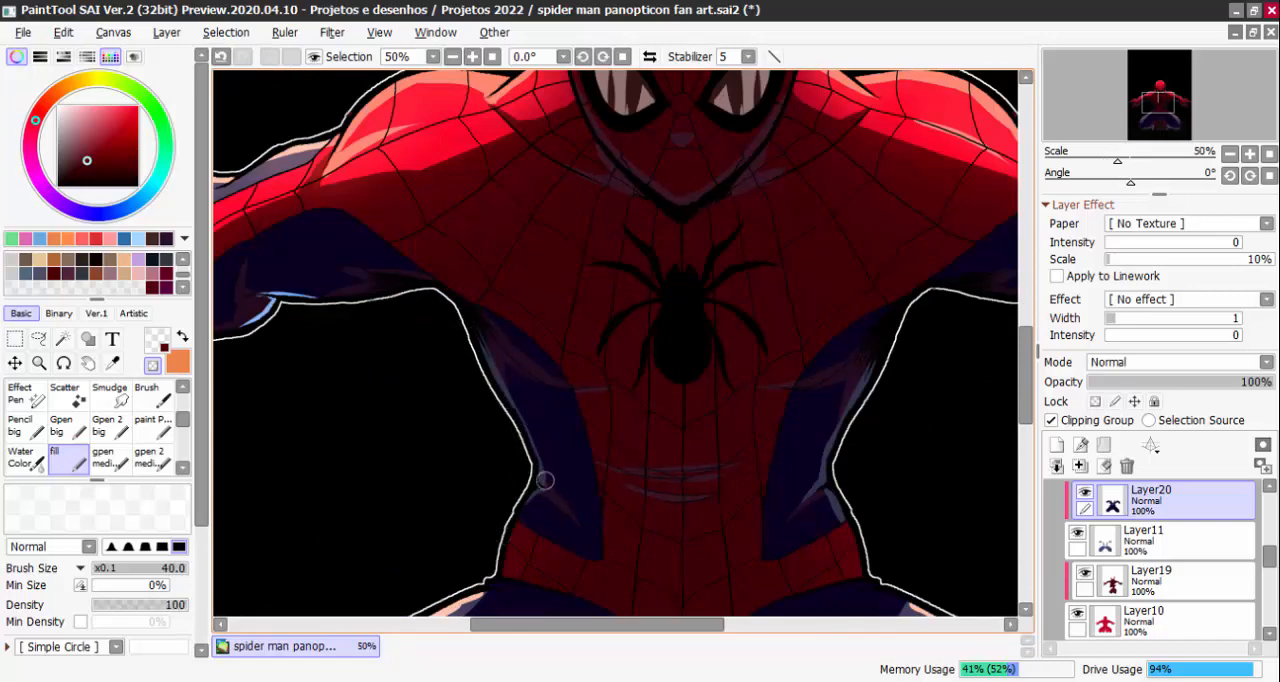
{"action": "scroll", "coordinate": [595, 534], "scroll_direction": "down", "scroll_amount": 4}
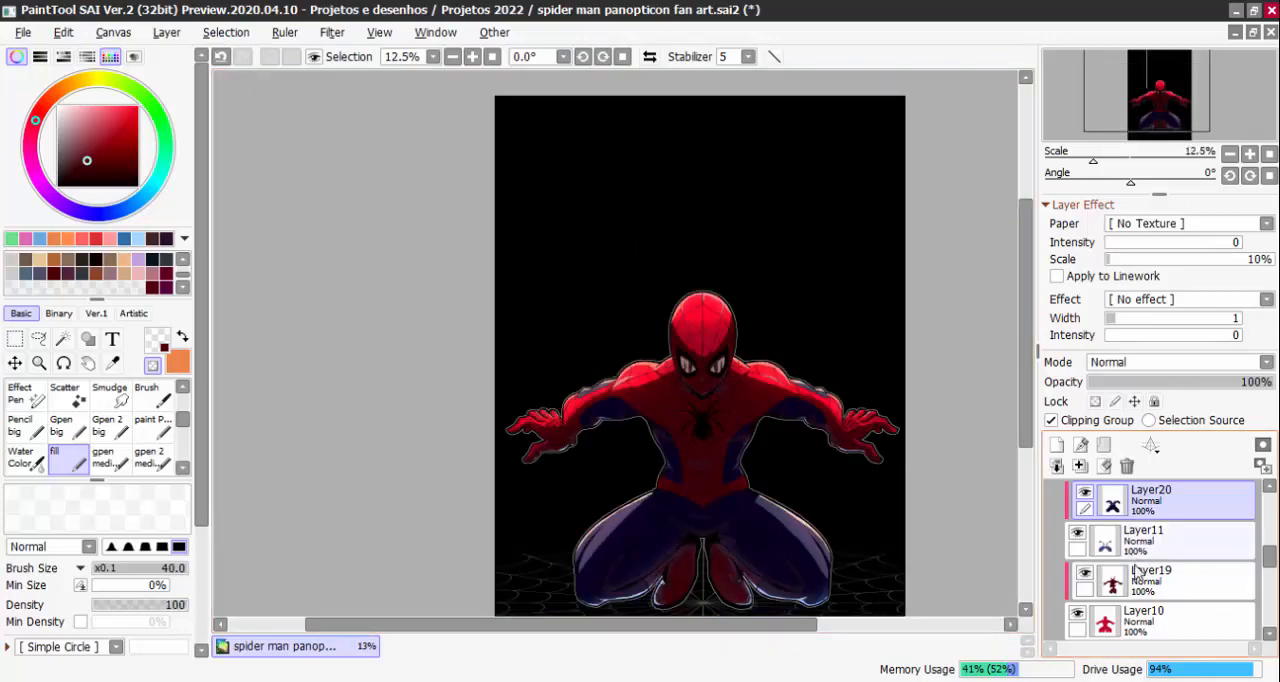
{"action": "left_click", "coordinate": [1093, 580]}
{"action": "scroll", "coordinate": [676, 440], "scroll_direction": "up", "scroll_amount": 4}
{"action": "left_click_drag", "start_coordinate": [917, 471], "coordinate": [793, 298]}
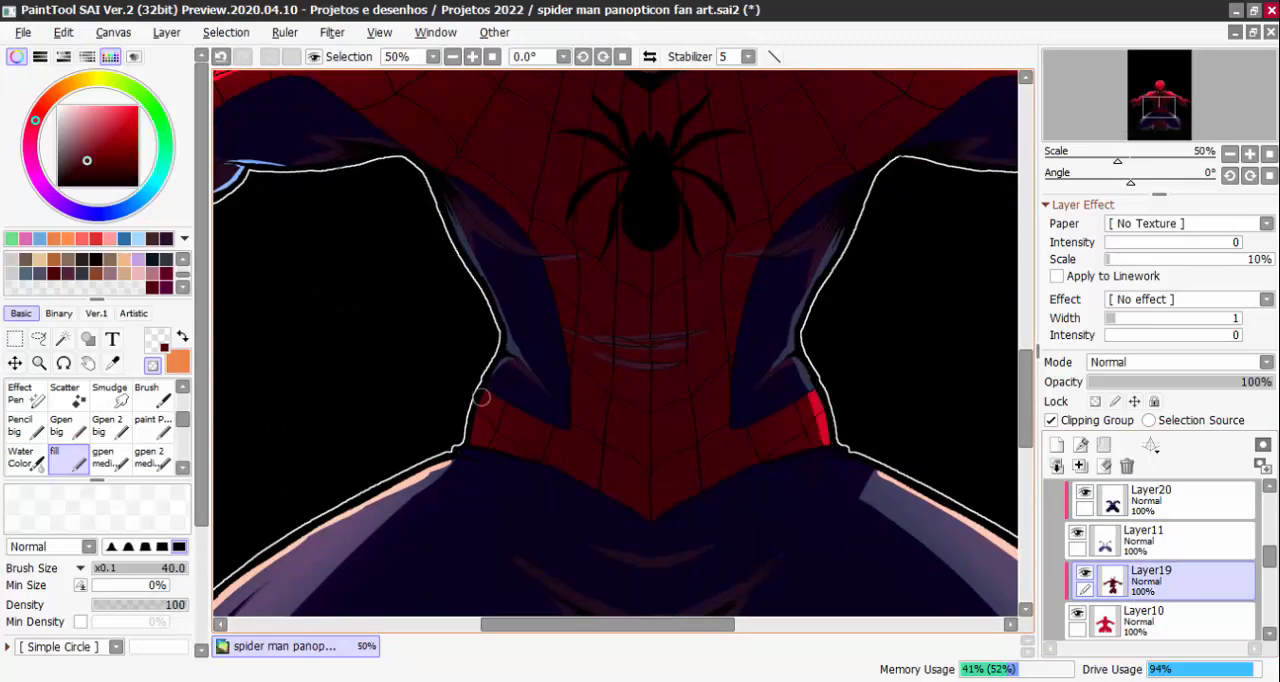
{"action": "scroll", "coordinate": [470, 440], "scroll_direction": "down", "scroll_amount": 2}
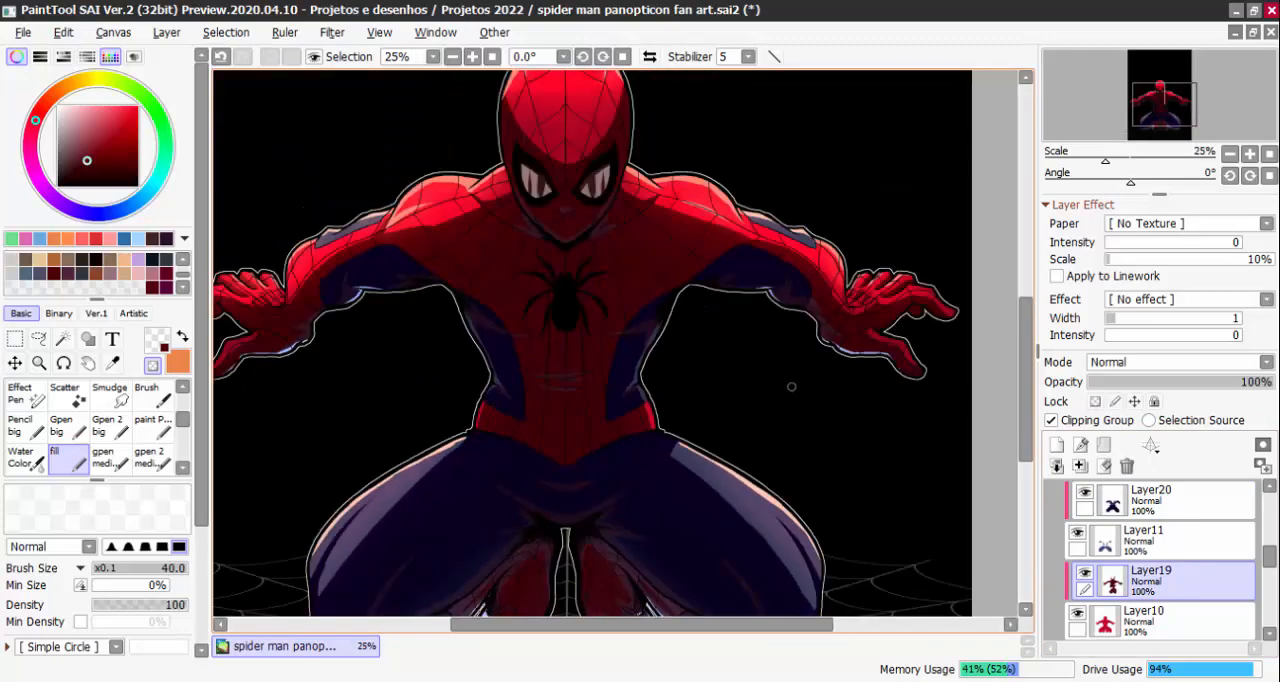
{"action": "scroll", "coordinate": [484, 372], "scroll_direction": "up", "scroll_amount": 3}
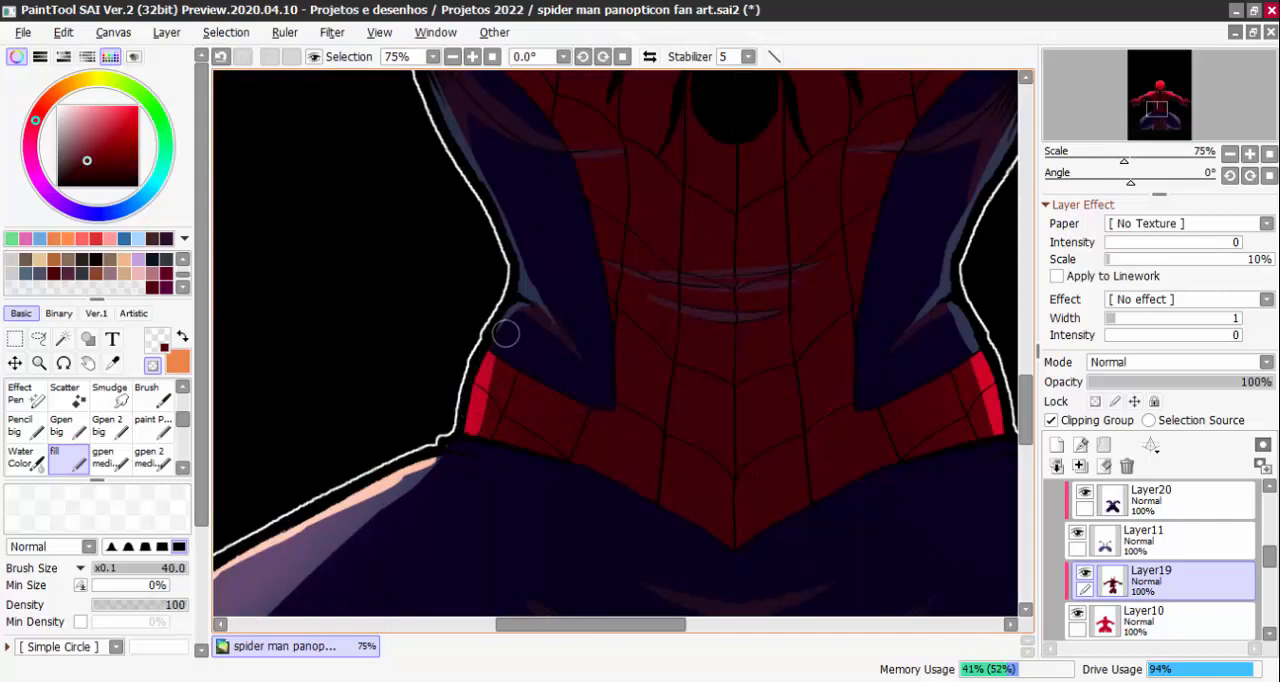
Erase part of Layer20's shading on the opposite blue side panel, along its outer edge just above the belt
{"action": "scroll", "coordinate": [522, 341], "scroll_direction": "down", "scroll_amount": 3}
{"action": "left_click", "coordinate": [1142, 507]}
{"action": "scroll", "coordinate": [531, 366], "scroll_direction": "up", "scroll_amount": 3}
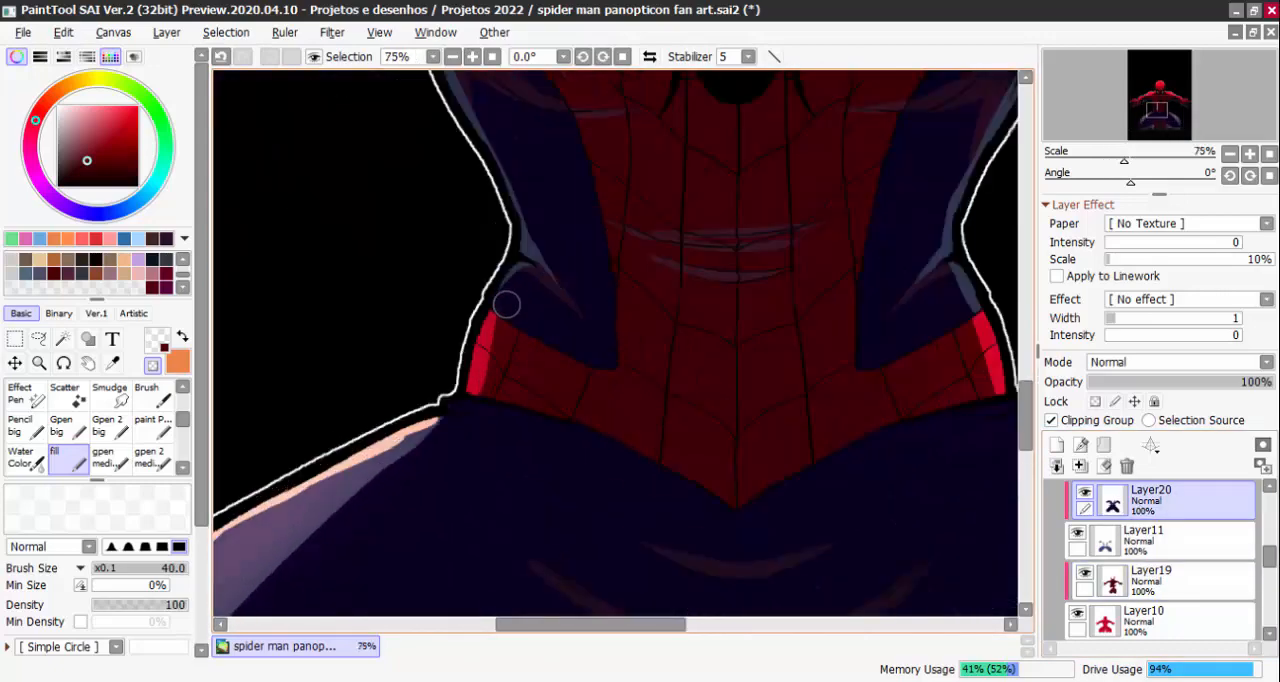
{"action": "scroll", "coordinate": [487, 341], "scroll_direction": "down", "scroll_amount": 5}
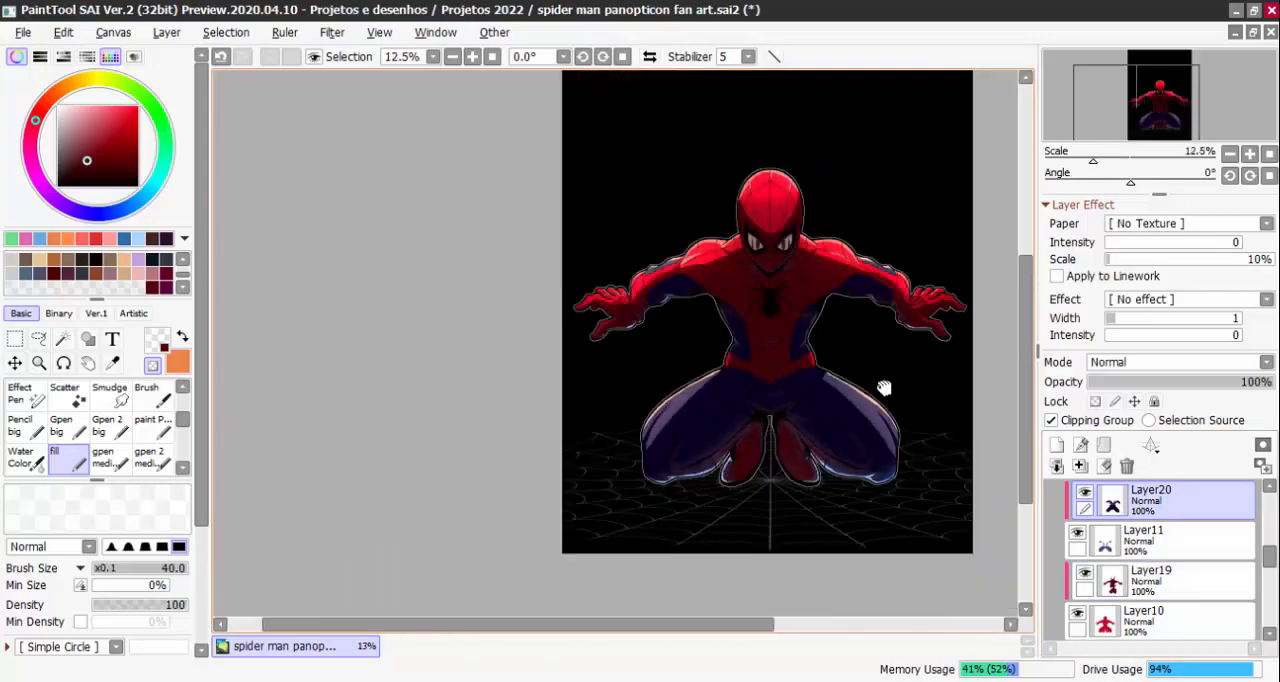
{"action": "scroll", "coordinate": [818, 374], "scroll_direction": "up", "scroll_amount": 2}
{"action": "scroll", "coordinate": [860, 374], "scroll_direction": "down", "scroll_amount": 1}
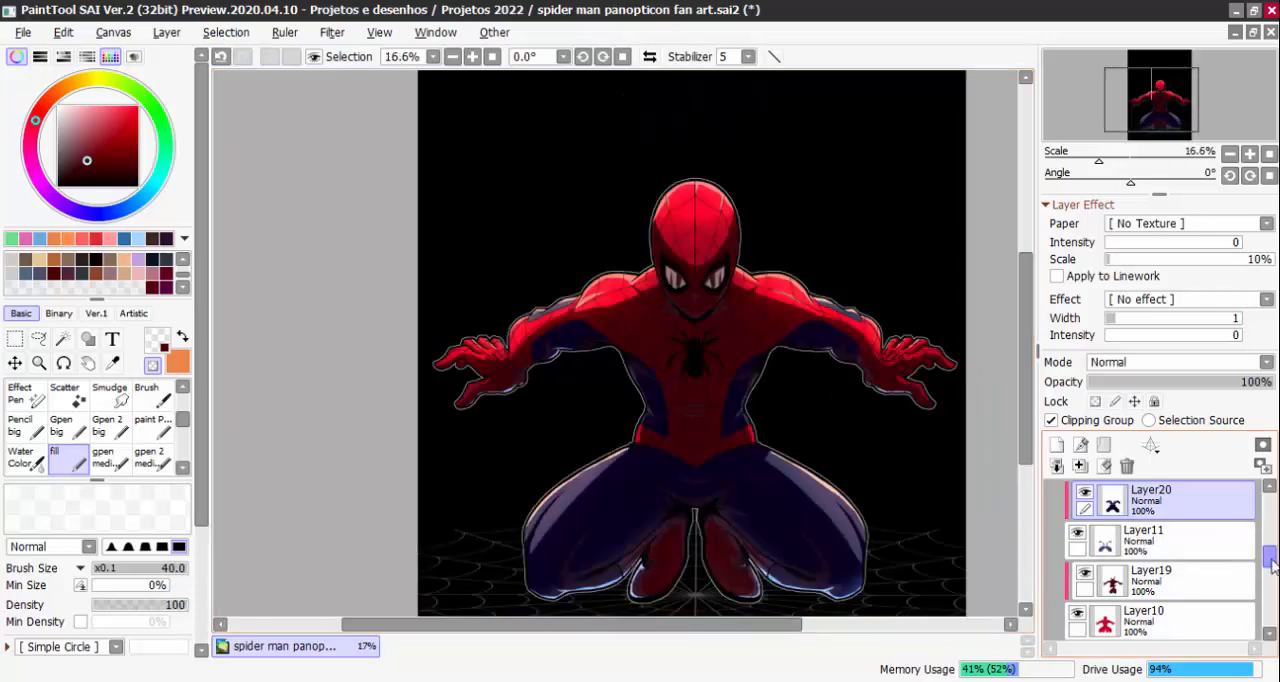
Compare the figure with and without Layer23's Shine highlights, leaving the layer active and visible
{"action": "left_click_drag", "start_coordinate": [1271, 558], "coordinate": [1267, 517]}
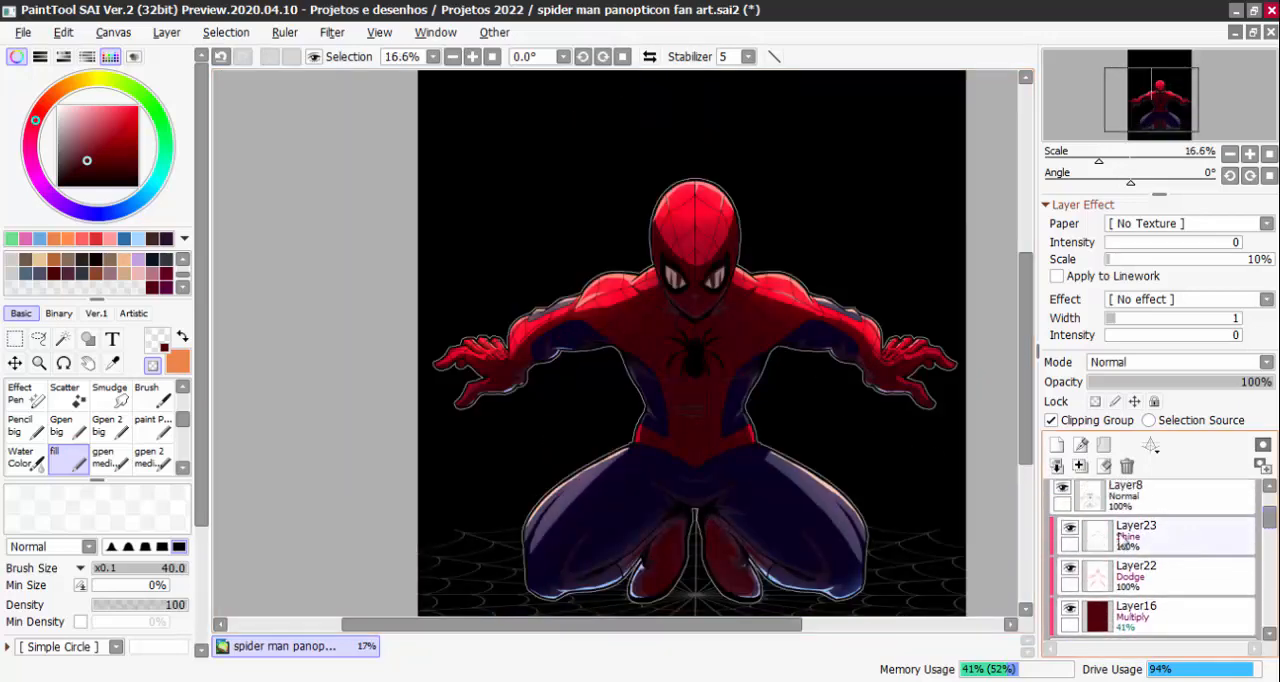
{"action": "left_click", "coordinate": [1069, 528]}
{"action": "left_click", "coordinate": [1069, 528]}
{"action": "left_click", "coordinate": [1069, 528]}
{"action": "left_click", "coordinate": [1069, 528]}
{"action": "left_click", "coordinate": [1069, 529]}
{"action": "left_click", "coordinate": [1069, 529]}
{"action": "scroll", "coordinate": [840, 268], "scroll_direction": "up", "scroll_amount": 3}
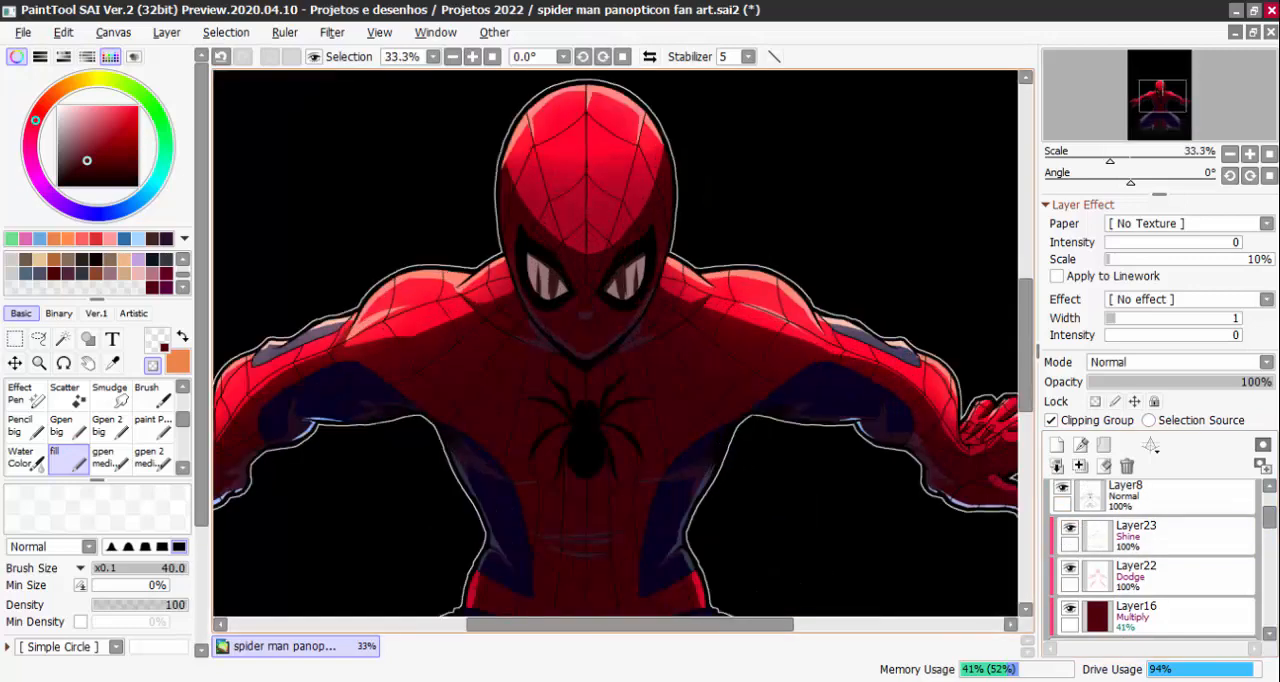
{"action": "left_click", "coordinate": [1116, 530]}
{"action": "scroll", "coordinate": [1118, 533], "scroll_direction": "down", "scroll_amount": 1}
{"action": "left_click", "coordinate": [1076, 532]}
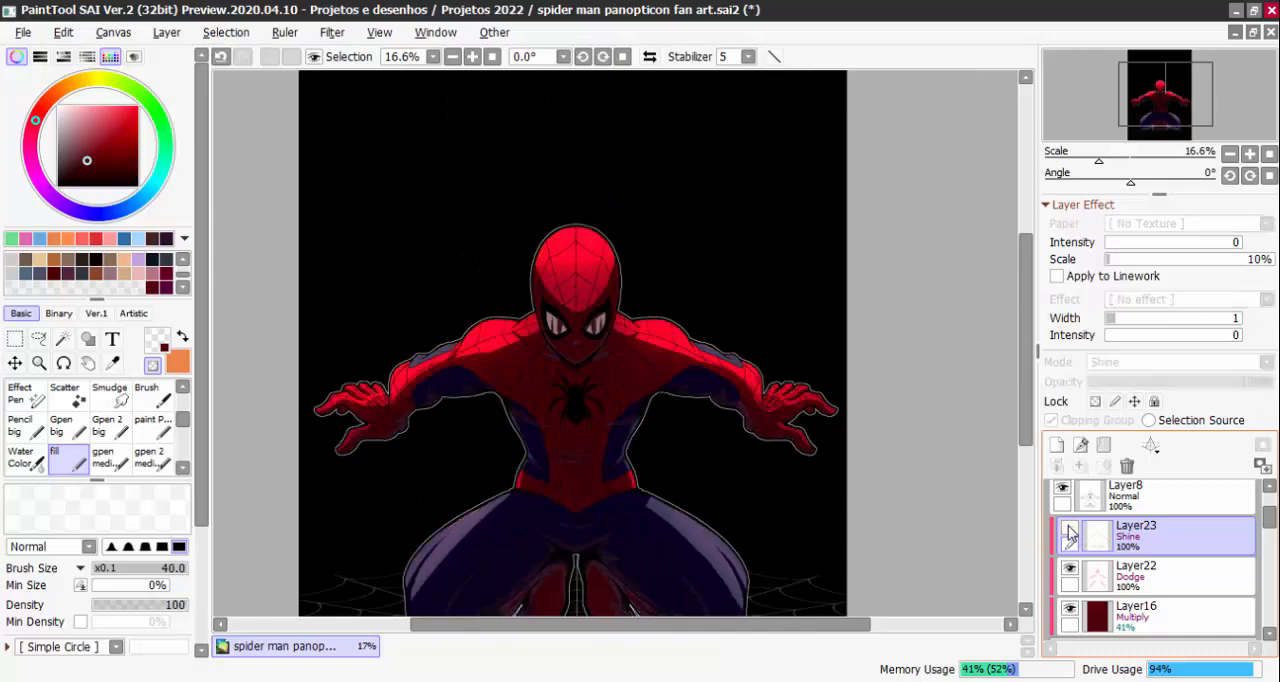
{"action": "left_click", "coordinate": [1076, 532]}
{"action": "scroll", "coordinate": [571, 275], "scroll_direction": "up", "scroll_amount": 1}
Try a Gaussian Blur with radius 3.3 on Layer23's Shine highlights
{"action": "left_click", "coordinate": [350, 34]}
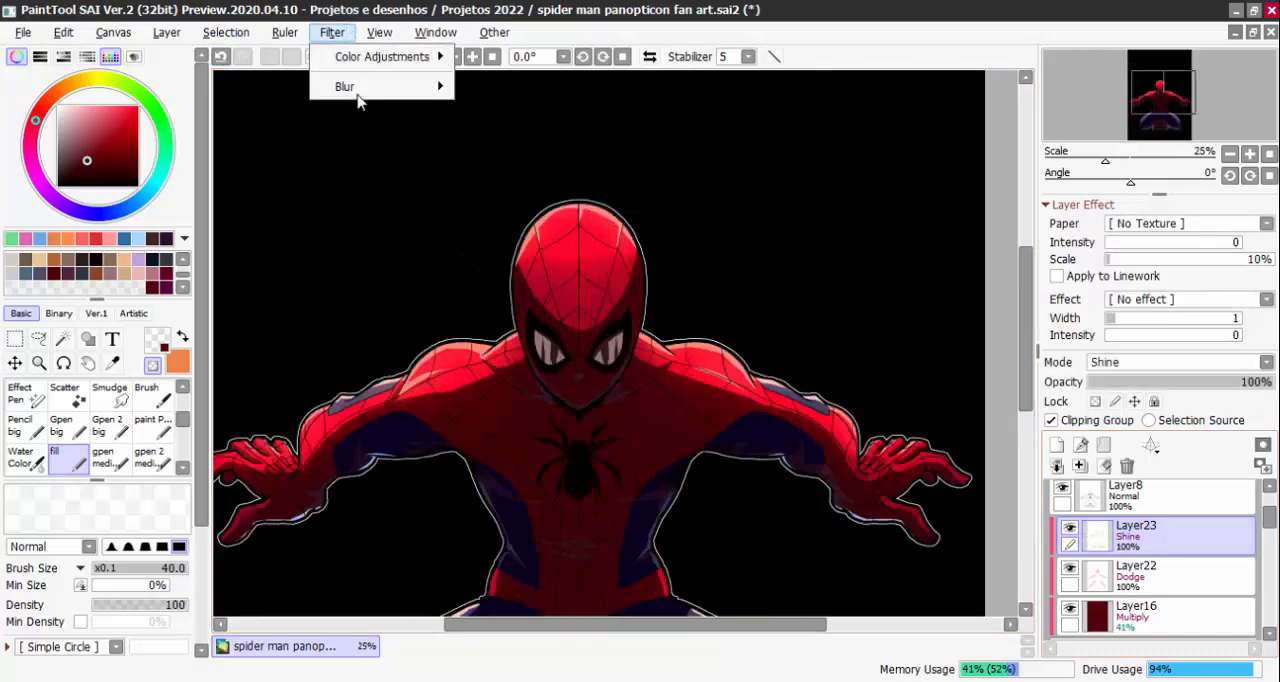
{"action": "left_click", "coordinate": [511, 94]}
{"action": "left_click", "coordinate": [332, 32]}
{"action": "mouse_move", "coordinate": [440, 86]}
{"action": "left_click", "coordinate": [530, 92]}
{"action": "scroll", "coordinate": [604, 232], "scroll_direction": "up", "scroll_amount": 1}
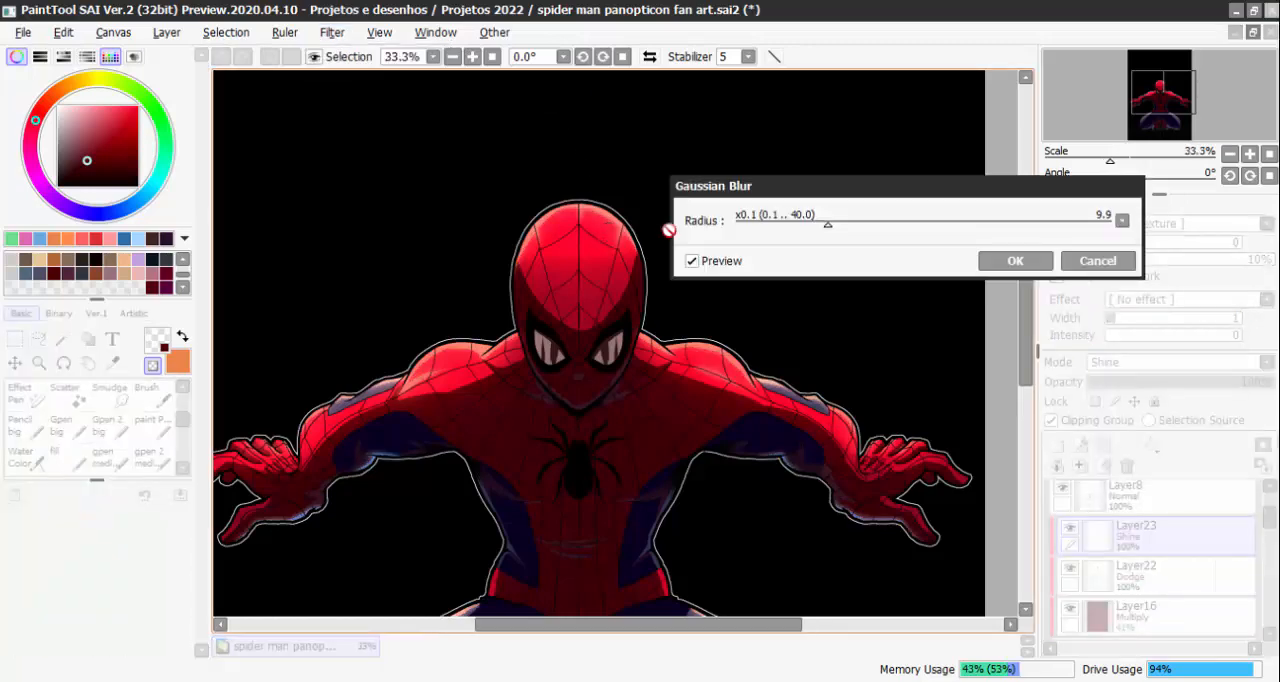
{"action": "scroll", "coordinate": [814, 323], "scroll_direction": "up", "scroll_amount": 1}
{"action": "left_click", "coordinate": [826, 228]}
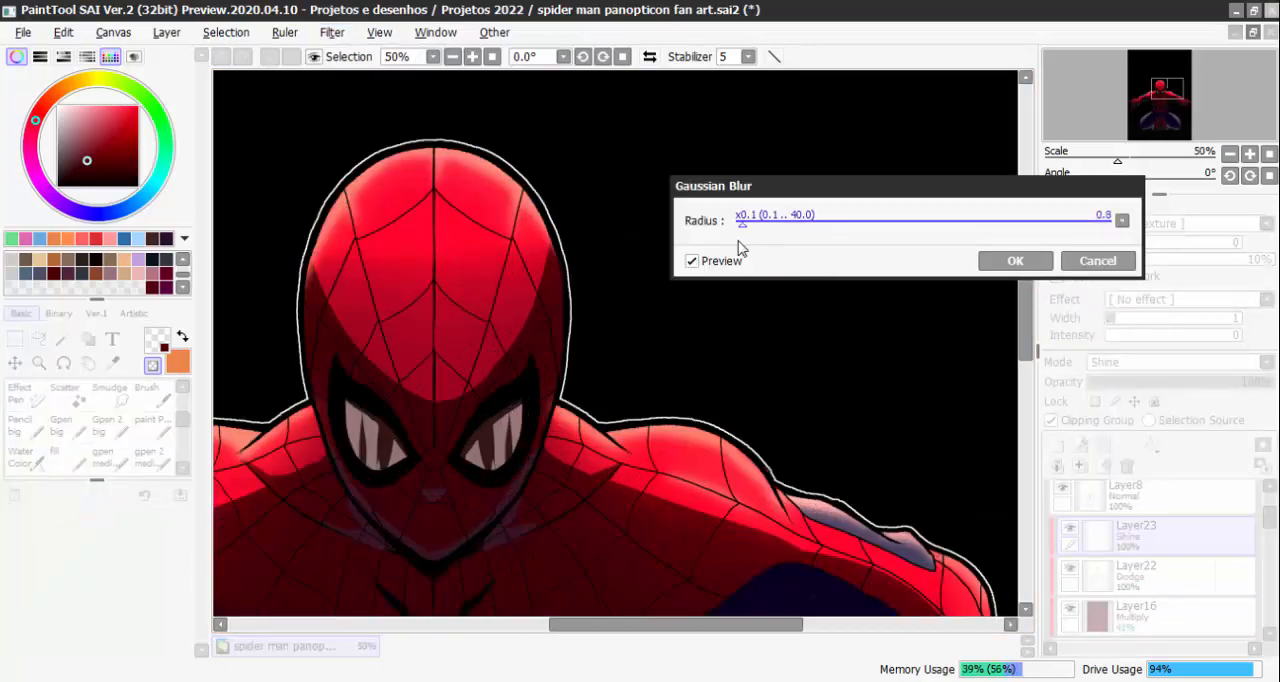
{"action": "left_click_drag", "start_coordinate": [733, 241], "coordinate": [738, 235]}
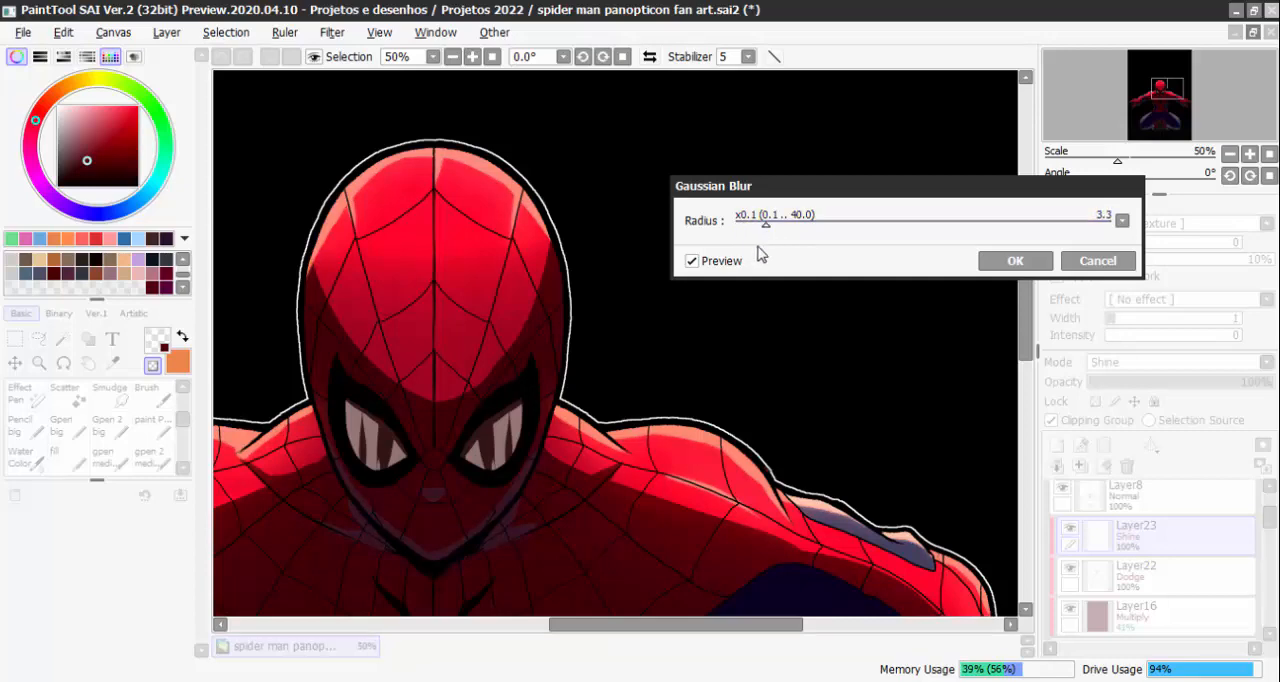
{"action": "left_click_drag", "start_coordinate": [789, 441], "coordinate": [949, 303]}
{"action": "scroll", "coordinate": [910, 329], "scroll_direction": "up", "scroll_amount": 1}
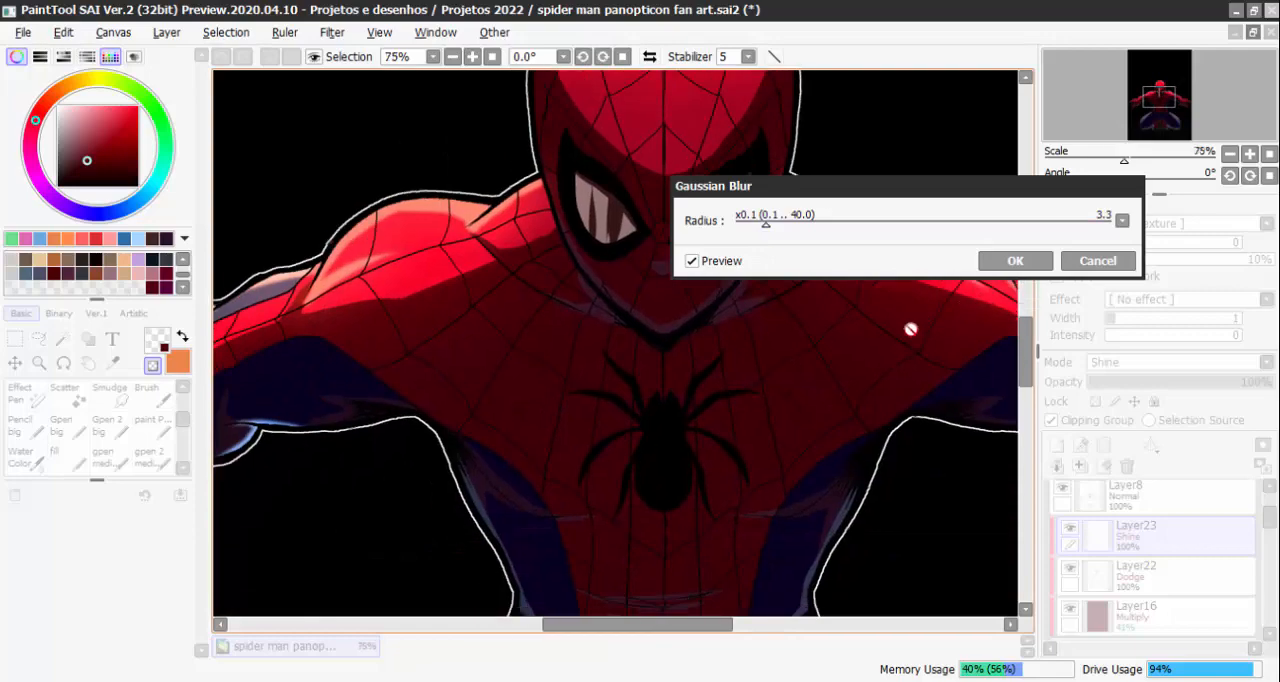
{"action": "left_click", "coordinate": [1015, 264]}
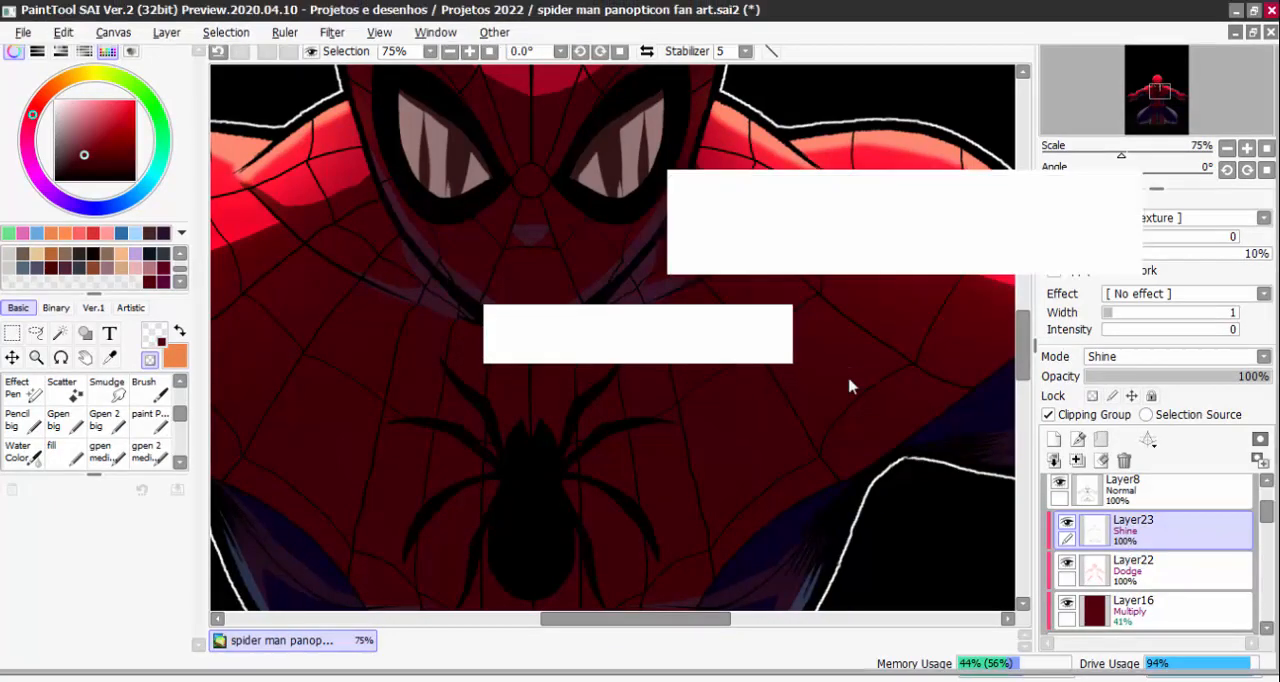
Examine the blurred highlights on the mask close up and undo the Gaussian Blur on Layer23
{"action": "scroll", "coordinate": [849, 377], "scroll_direction": "down", "scroll_amount": 2}
{"action": "left_click_drag", "start_coordinate": [857, 417], "coordinate": [853, 515]}
{"action": "scroll", "coordinate": [790, 245], "scroll_direction": "up", "scroll_amount": 2}
{"action": "scroll", "coordinate": [686, 114], "scroll_direction": "up", "scroll_amount": 2}
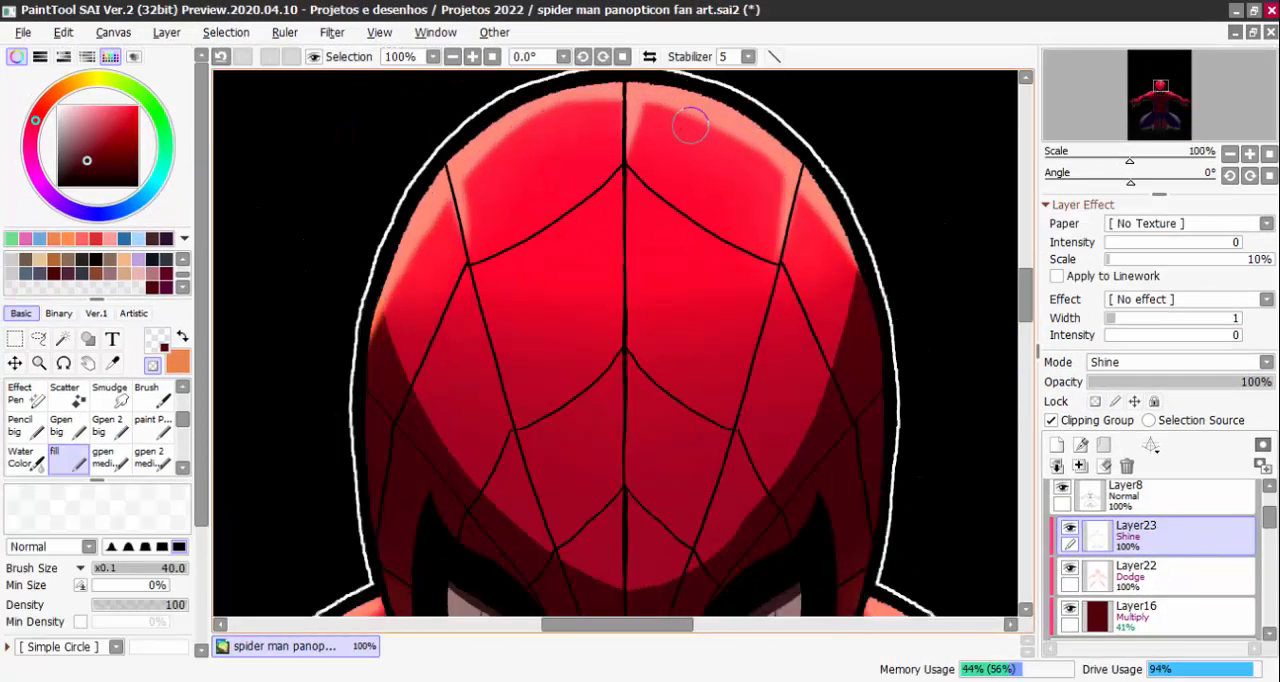
{"action": "scroll", "coordinate": [674, 129], "scroll_direction": "down", "scroll_amount": 2}
{"action": "scroll", "coordinate": [663, 120], "scroll_direction": "up", "scroll_amount": 3}
{"action": "scroll", "coordinate": [642, 128], "scroll_direction": "down", "scroll_amount": 5}
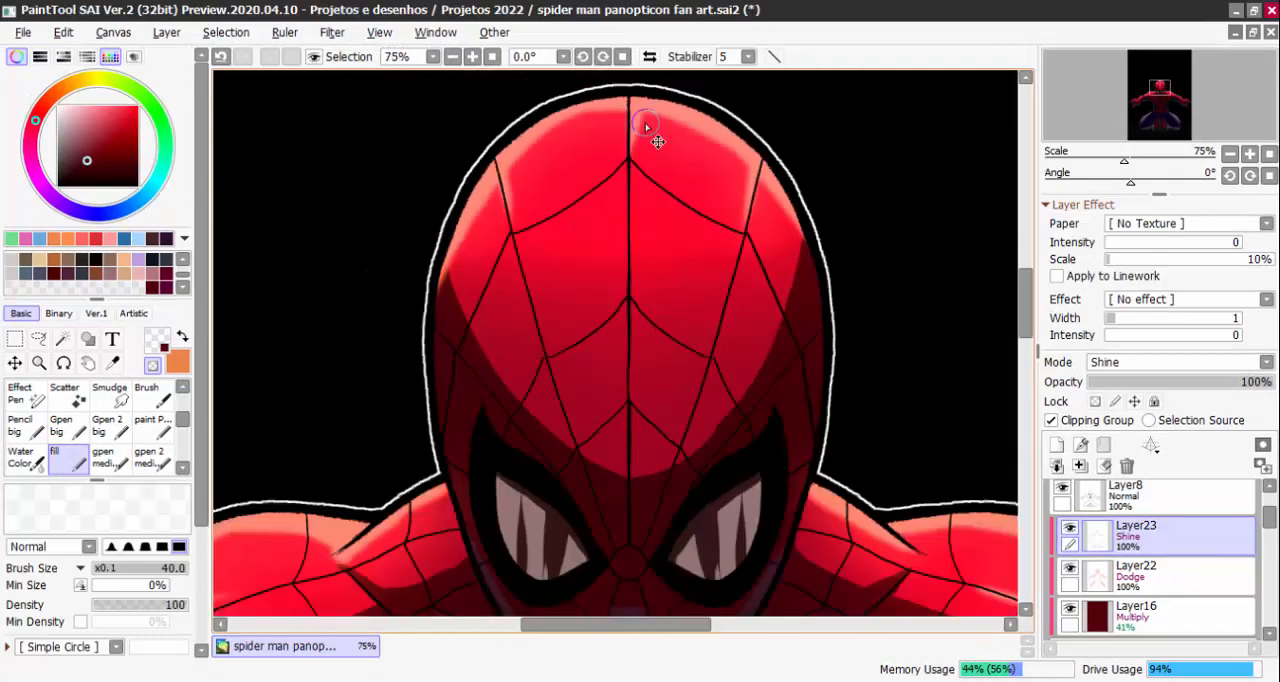
{"action": "scroll", "coordinate": [633, 168], "scroll_direction": "up", "scroll_amount": 2}
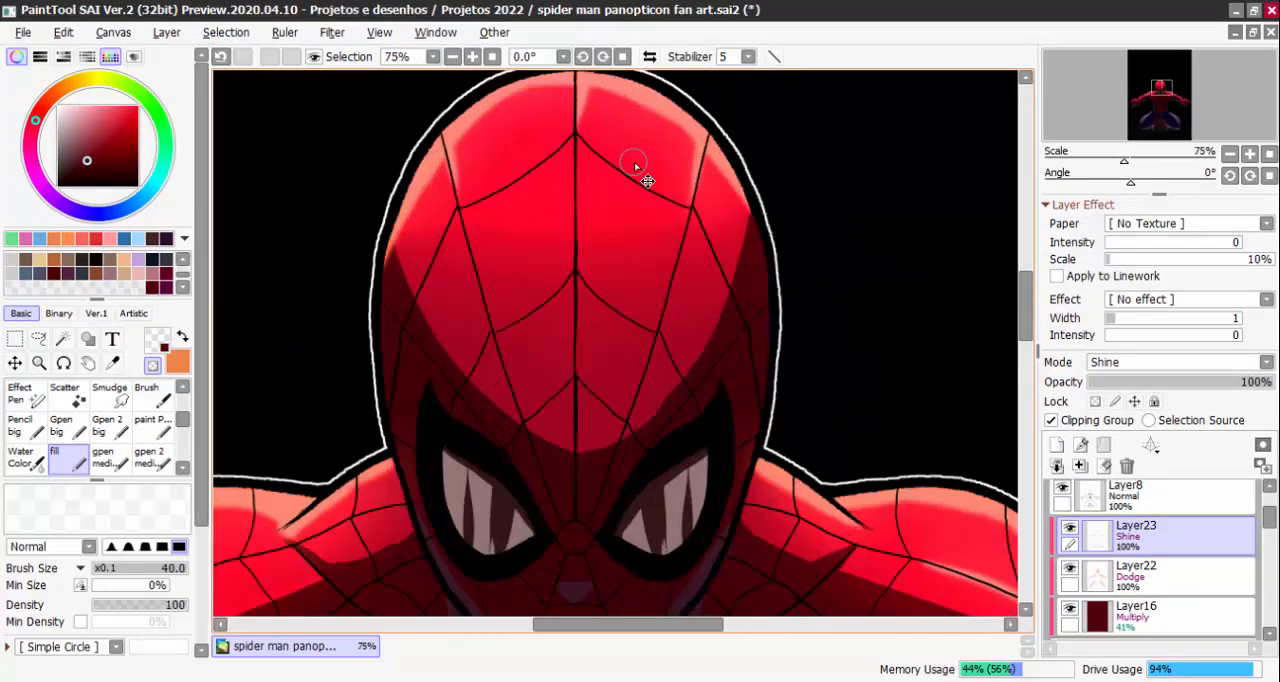
{"action": "key", "text": "ctrl+z"}
Compare the unblurred Shine highlights of Layer23 on and off, close up and on the whole figure
{"action": "scroll", "coordinate": [640, 170], "scroll_direction": "down", "scroll_amount": 3}
{"action": "scroll", "coordinate": [640, 260], "scroll_direction": "up", "scroll_amount": 1}
{"action": "left_click", "coordinate": [1069, 531]}
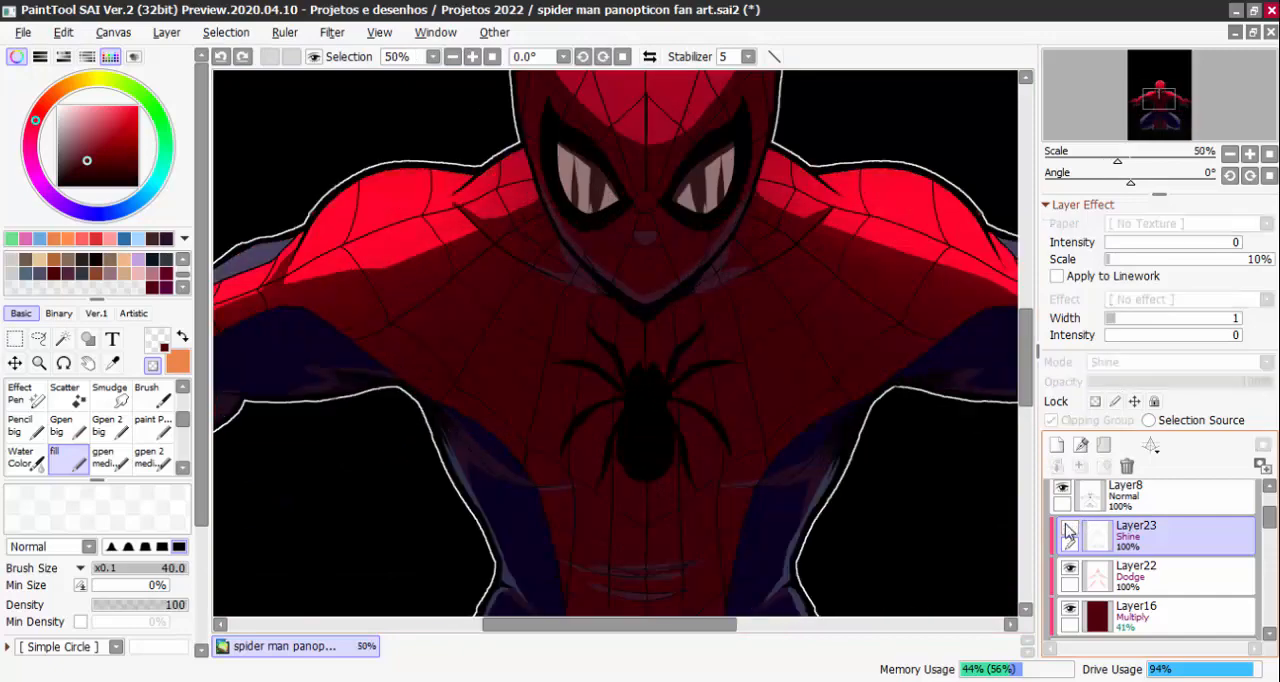
{"action": "left_click", "coordinate": [1069, 531]}
{"action": "left_click", "coordinate": [1069, 531]}
{"action": "left_click", "coordinate": [1069, 530]}
{"action": "key", "text": "Page_Down"}
{"action": "key", "text": "Page_Down"}
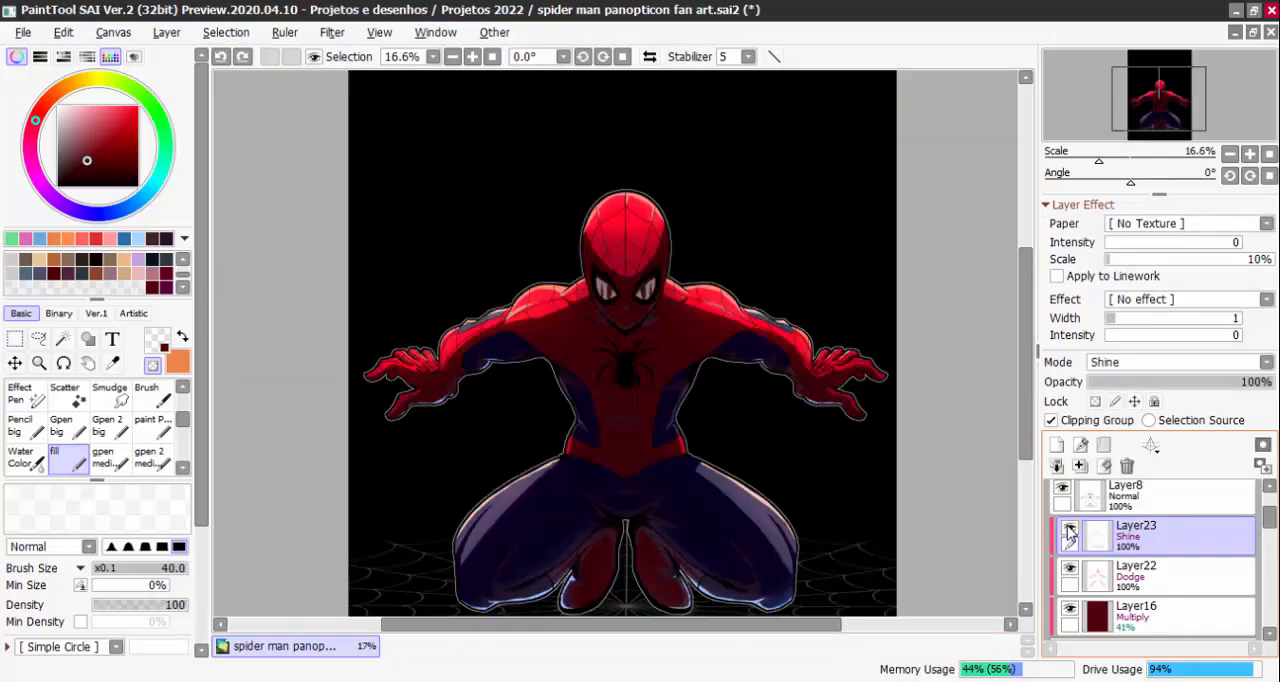
Check the Shine and Dodge effects on the figure, and leave Layer23, Layer22 and the Multiply Layer16 hidden
{"action": "left_click", "coordinate": [1069, 530]}
{"action": "left_click", "coordinate": [1072, 569]}
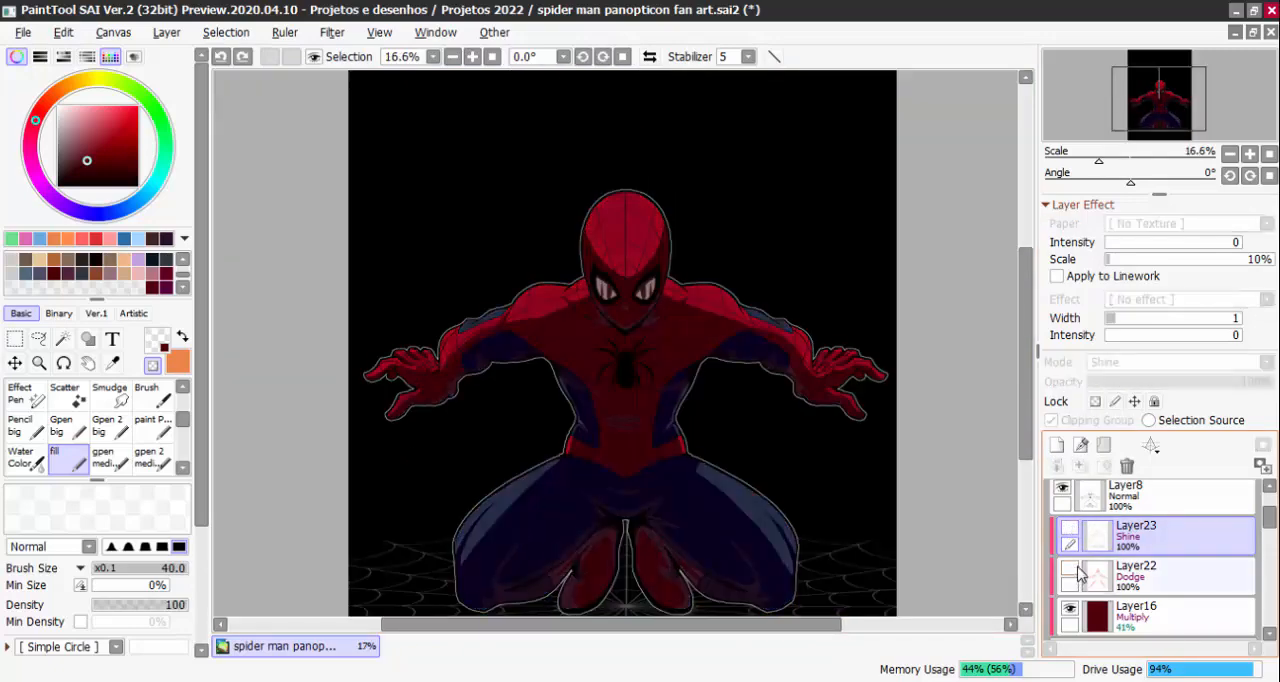
{"action": "left_click", "coordinate": [1071, 569]}
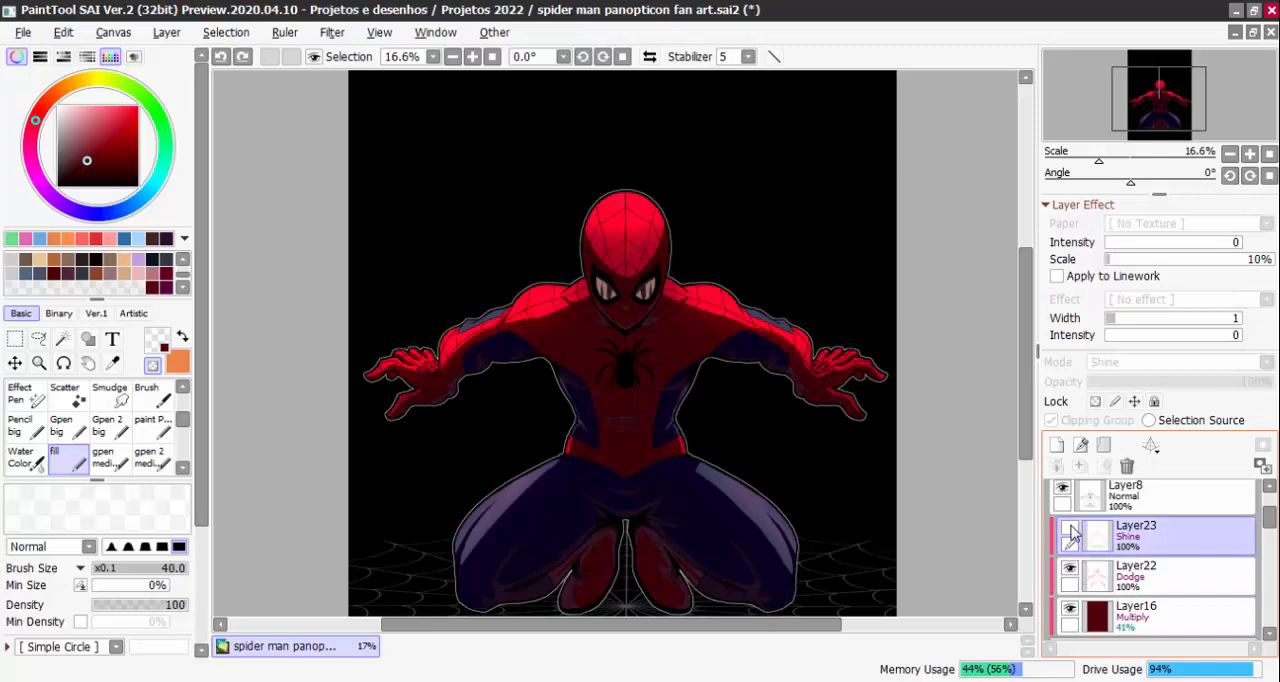
{"action": "left_click", "coordinate": [1069, 531]}
{"action": "left_click", "coordinate": [1069, 531]}
{"action": "left_click", "coordinate": [1071, 569]}
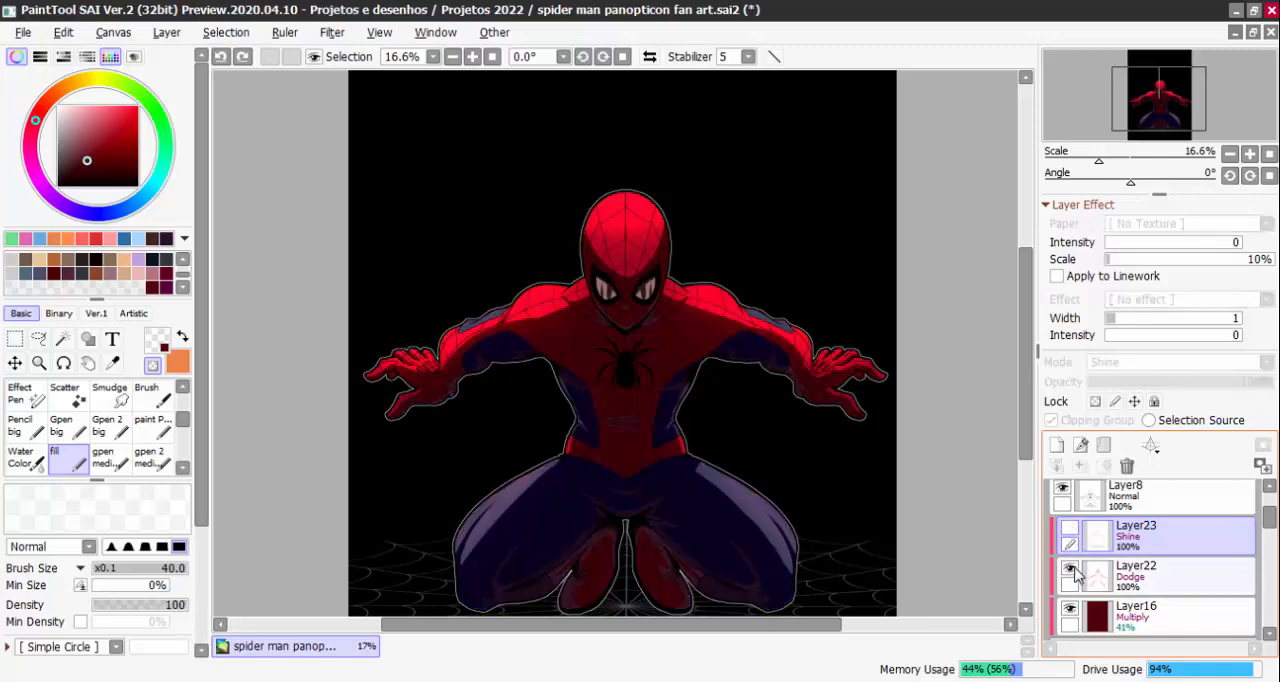
{"action": "left_click", "coordinate": [1071, 609]}
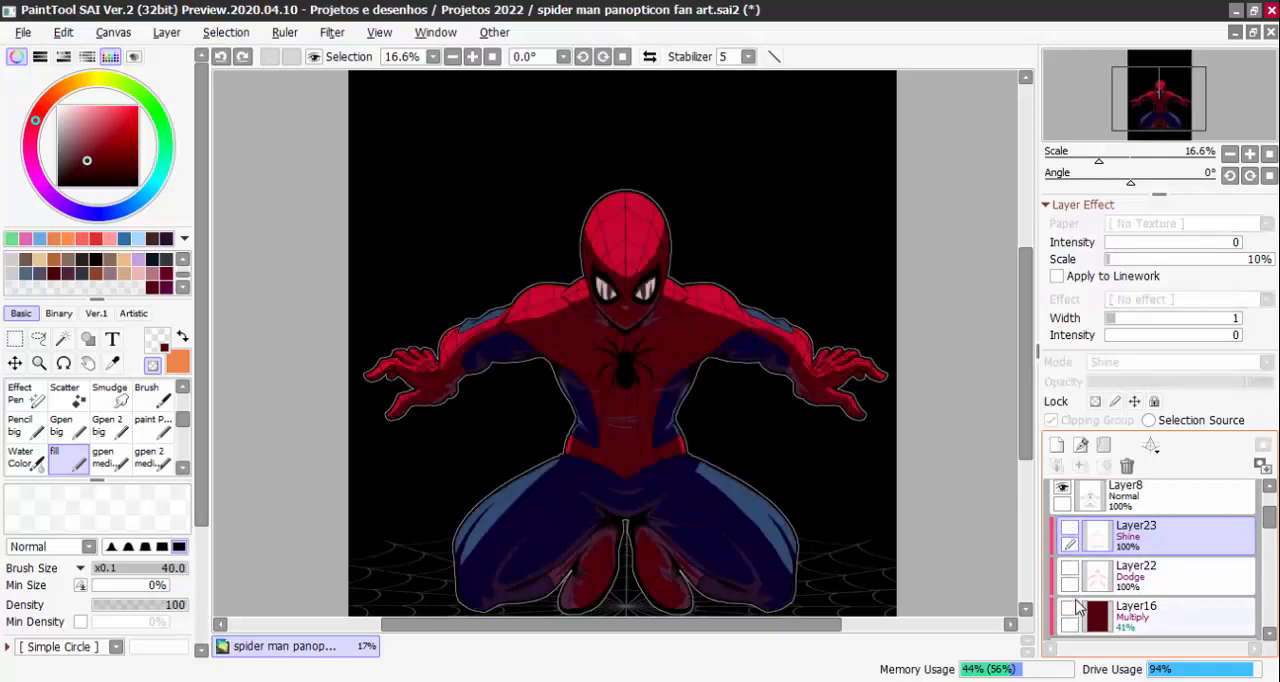
Add an inside outline of width 2 in a very dark maroon to the shading on Layer19
{"action": "scroll", "coordinate": [650, 350], "scroll_direction": "down", "scroll_amount": 2}
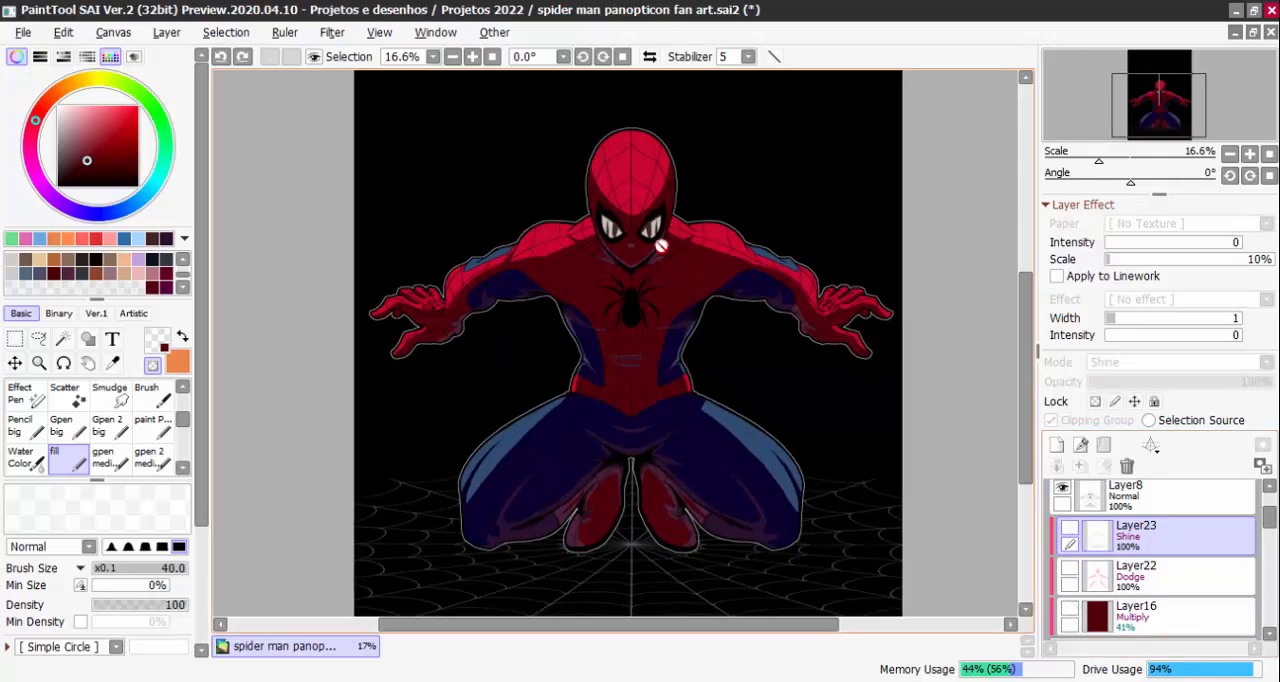
{"action": "scroll", "coordinate": [1260, 565], "scroll_direction": "down", "scroll_amount": 5}
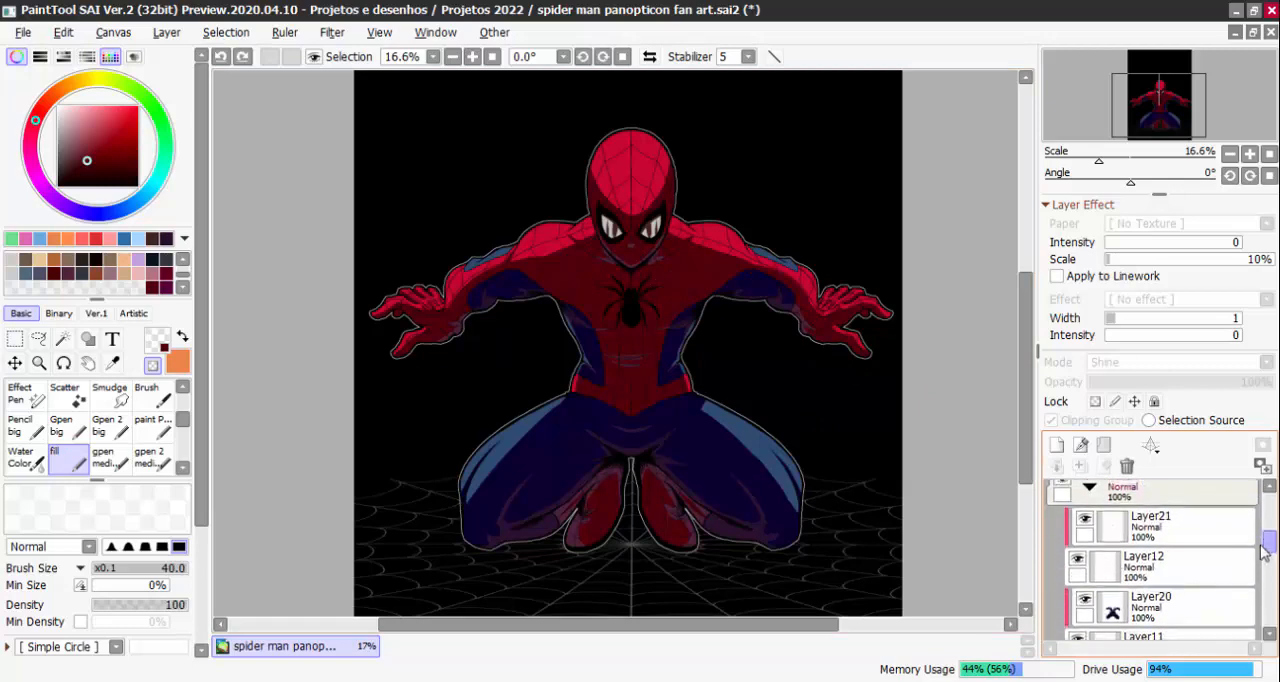
{"action": "scroll", "coordinate": [1260, 565], "scroll_direction": "down", "scroll_amount": 2}
{"action": "left_click", "coordinate": [1200, 572]}
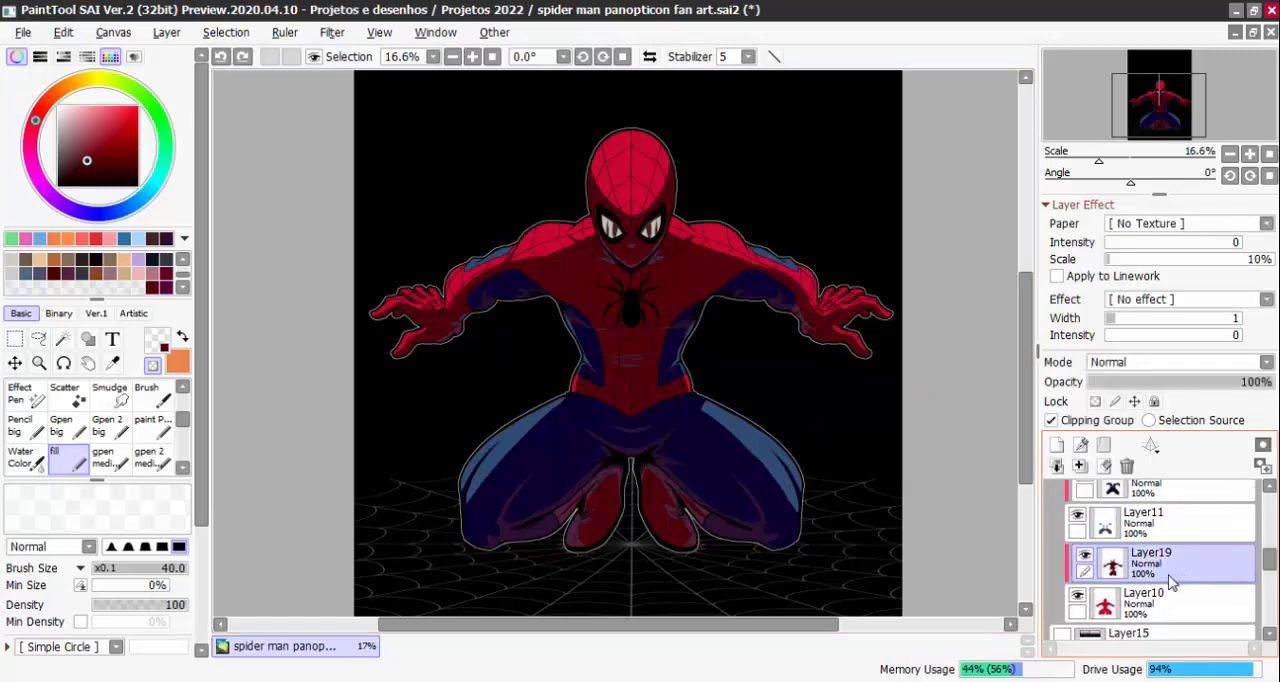
{"action": "scroll", "coordinate": [665, 238], "scroll_direction": "up", "scroll_amount": 2}
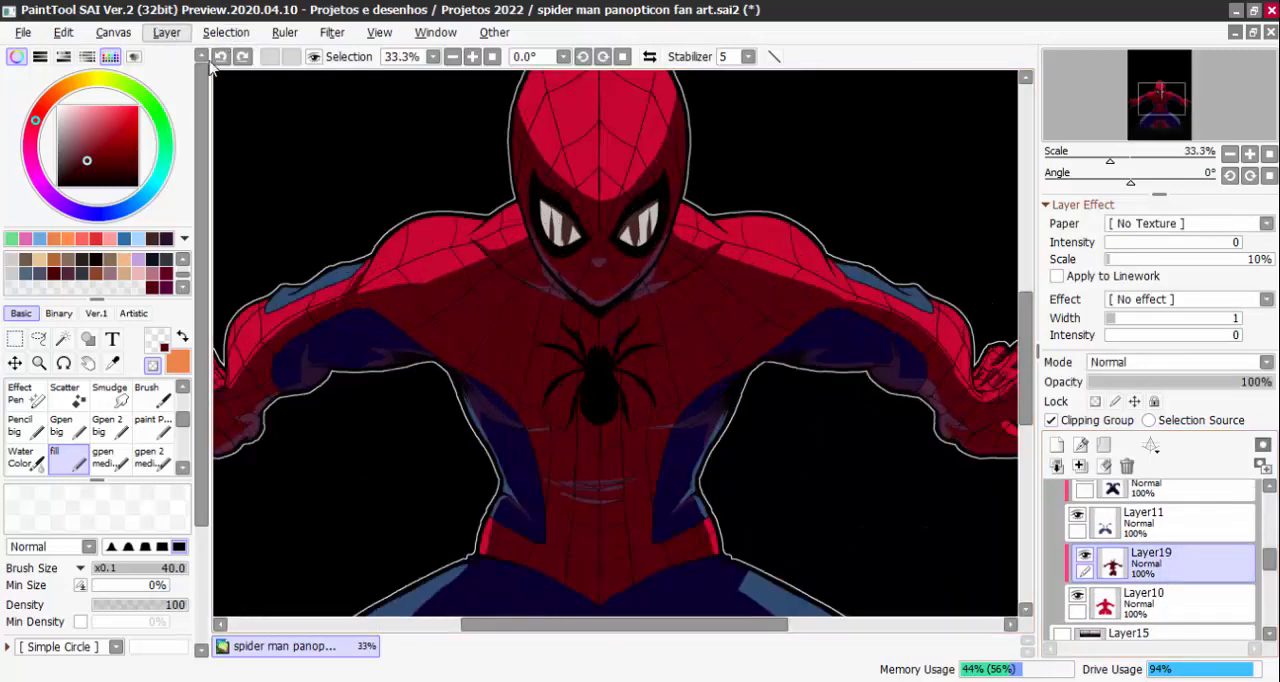
{"action": "left_click", "coordinate": [102, 172]}
{"action": "left_click", "coordinate": [166, 32]}
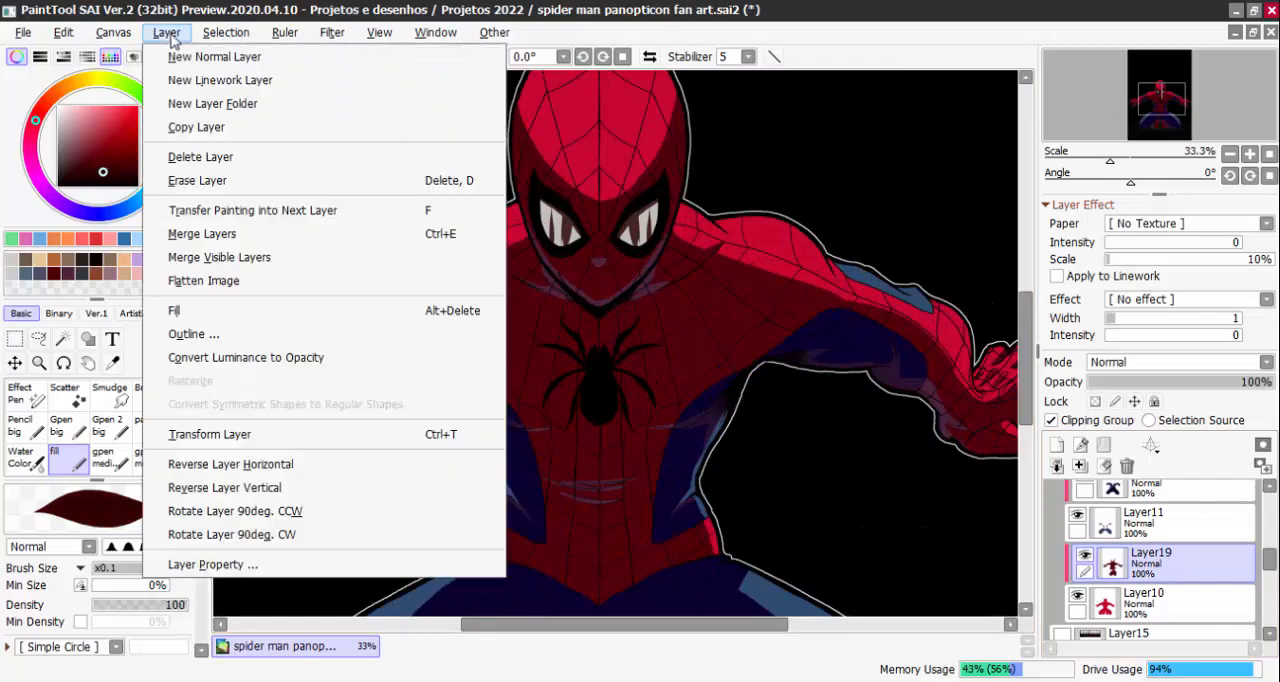
{"action": "left_click", "coordinate": [300, 329]}
{"action": "scroll", "coordinate": [630, 297], "scroll_direction": "up", "scroll_amount": 4}
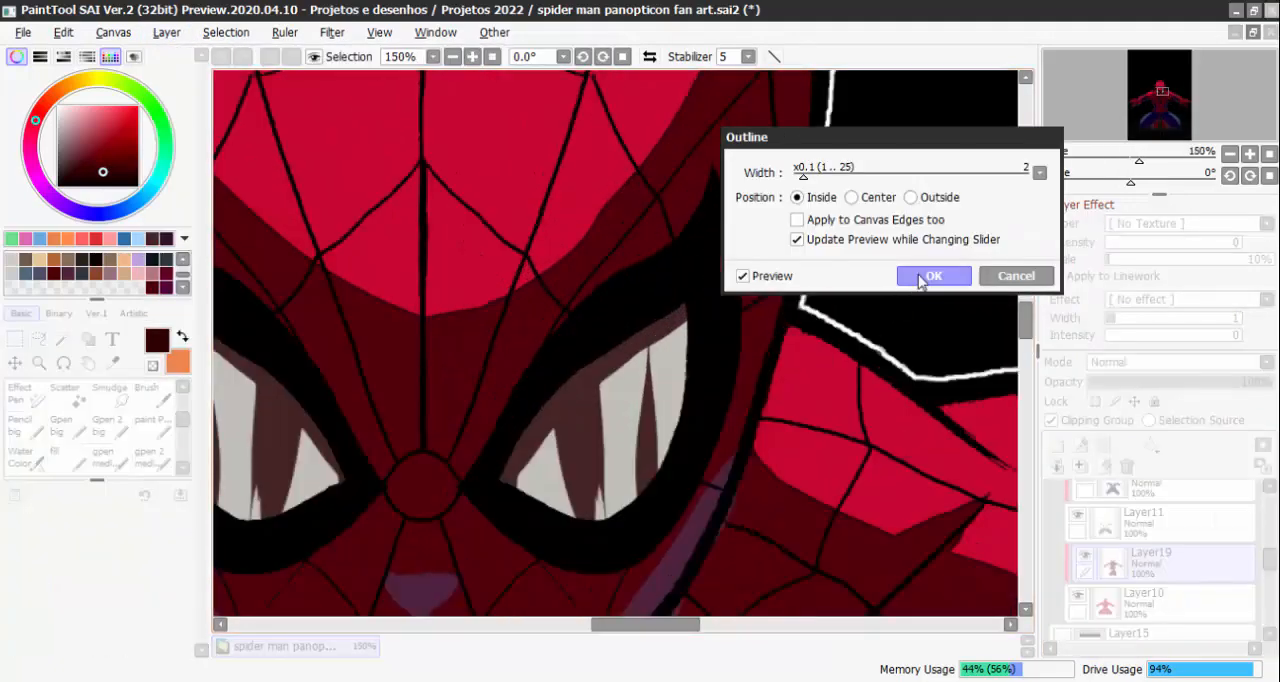
{"action": "left_click", "coordinate": [929, 276]}
{"action": "scroll", "coordinate": [914, 277], "scroll_direction": "down", "scroll_amount": 3}
Make Layer20 active and choose a very dark navy as the drawing colour
{"action": "left_click", "coordinate": [1209, 495]}
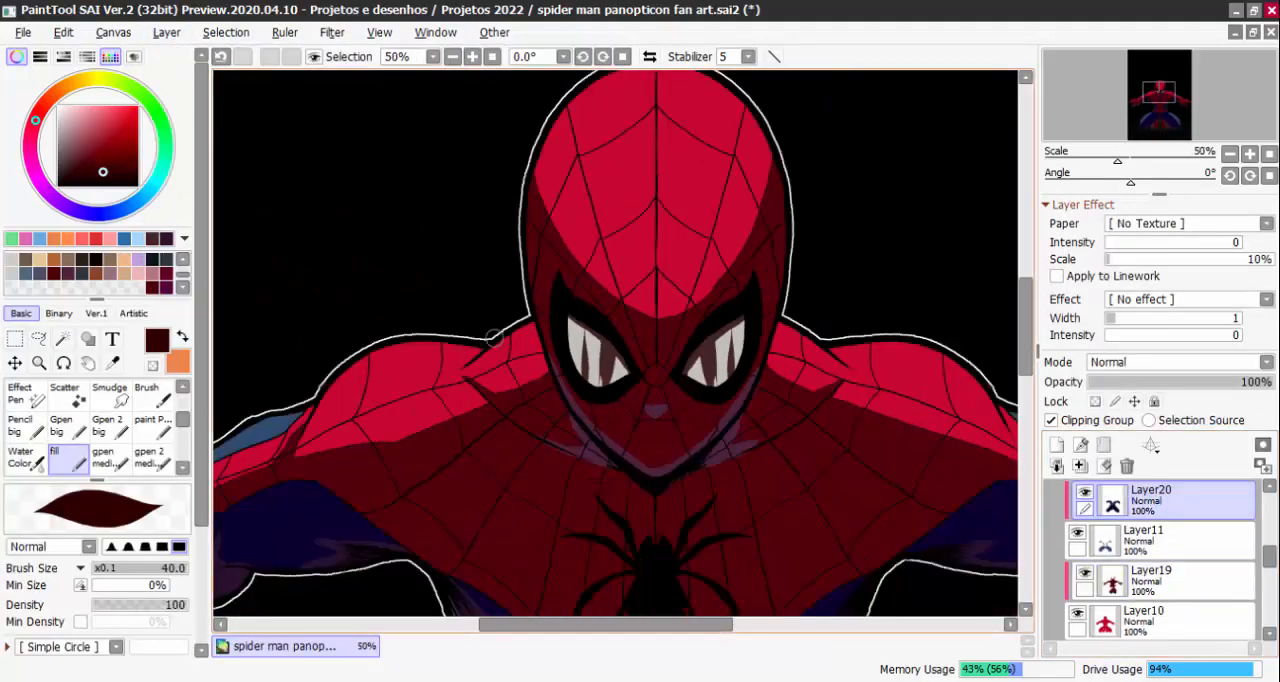
{"action": "left_click", "coordinate": [130, 205]}
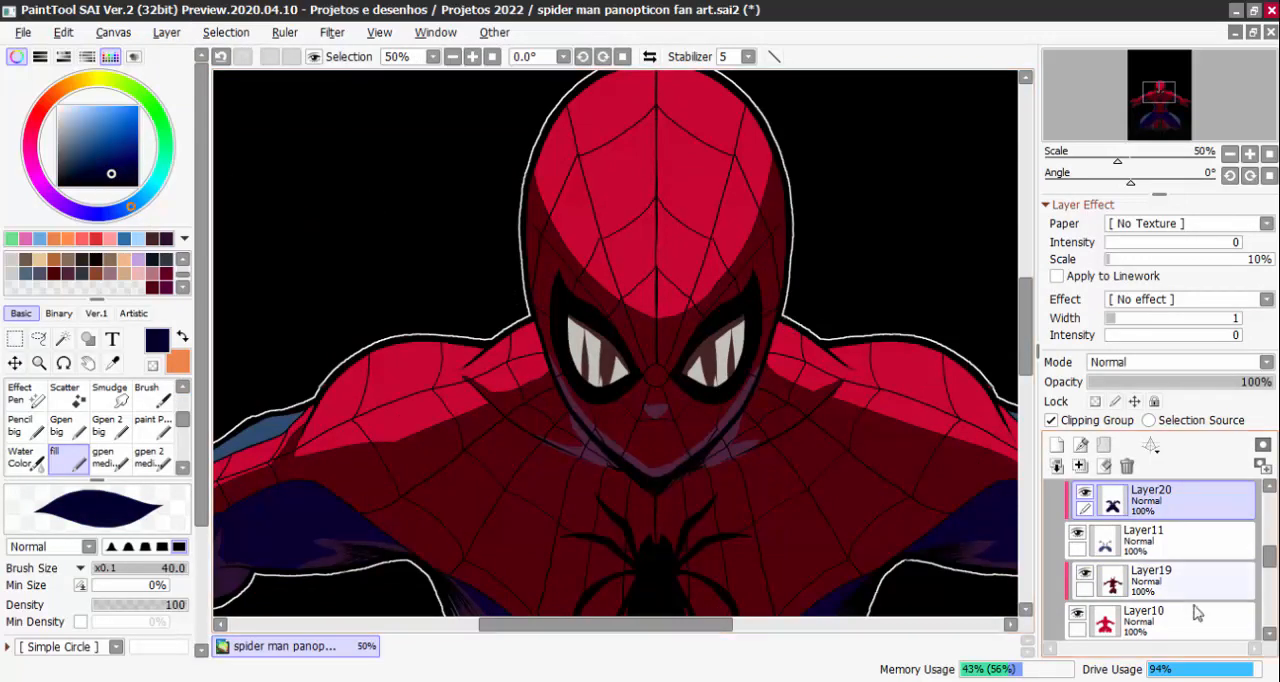
{"action": "left_click", "coordinate": [166, 32]}
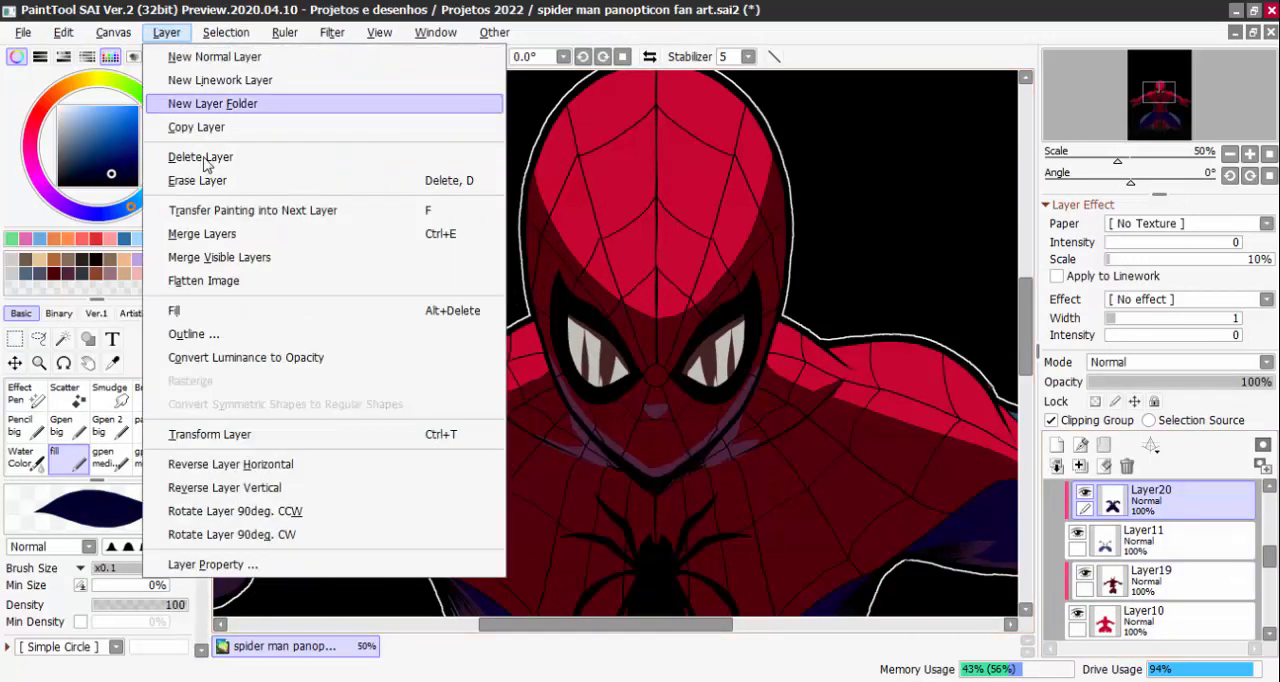
{"action": "left_click", "coordinate": [240, 311]}
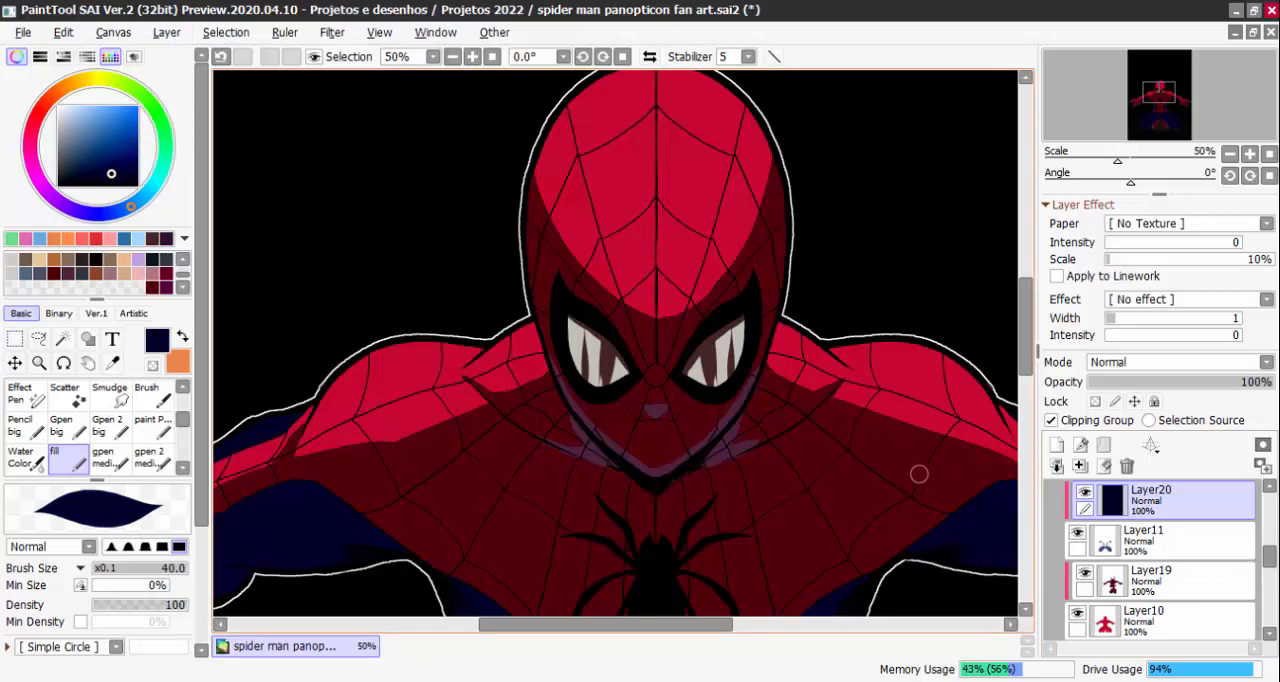
{"action": "left_click", "coordinate": [221, 57]}
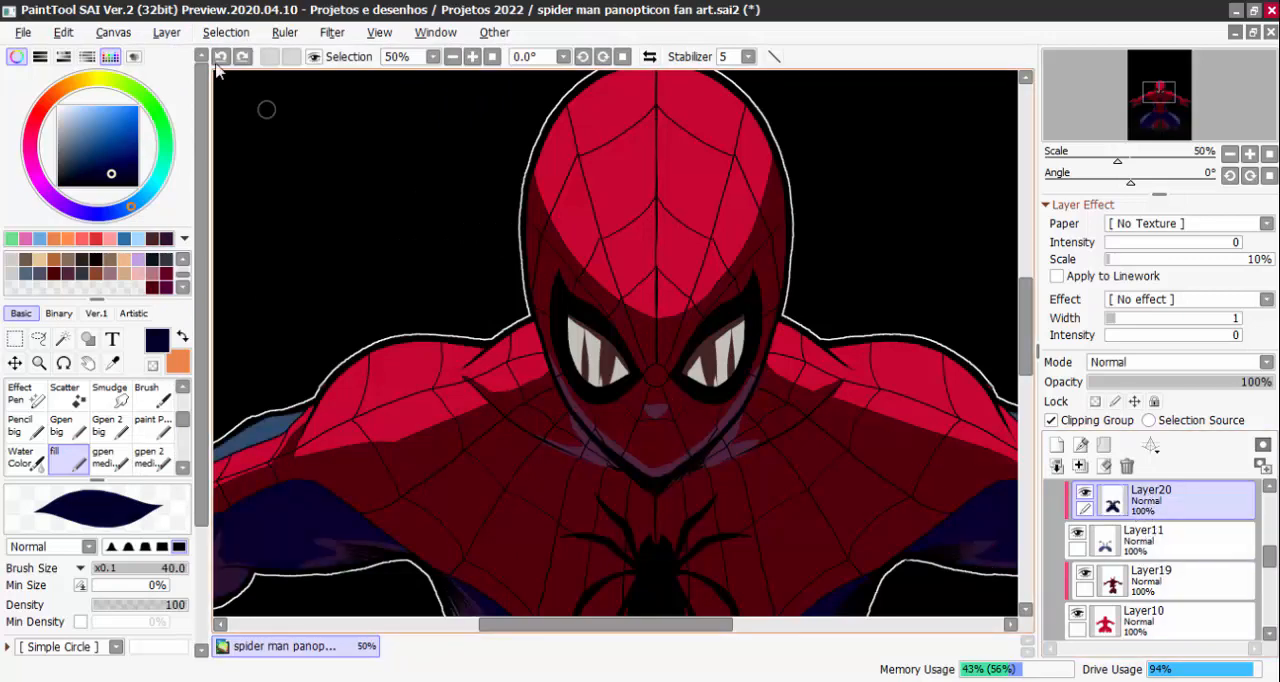
Add an inside outline of width 2 in very dark navy to the blue suit shading on Layer20
{"action": "left_click", "coordinate": [166, 32]}
{"action": "left_click", "coordinate": [250, 333]}
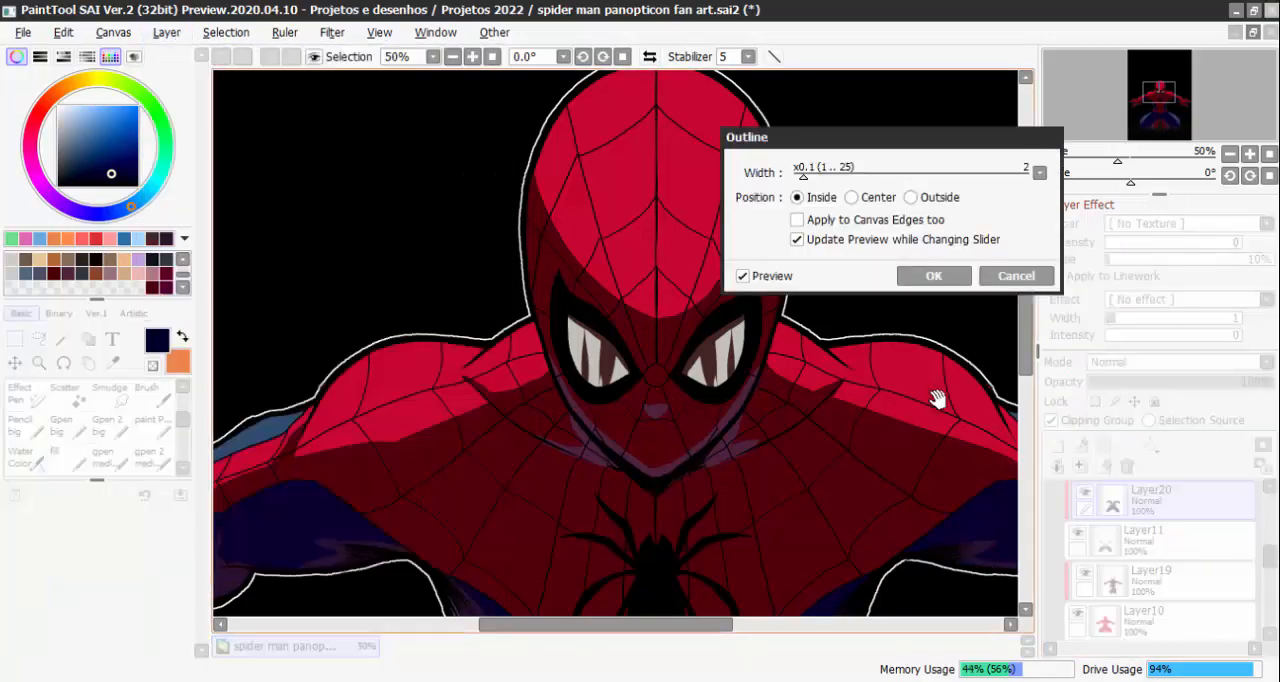
{"action": "left_click", "coordinate": [933, 277]}
Check the blue shading's edges close up and outline Layer20 again in a darker, almost black navy
{"action": "scroll", "coordinate": [957, 471], "scroll_direction": "up", "scroll_amount": 4}
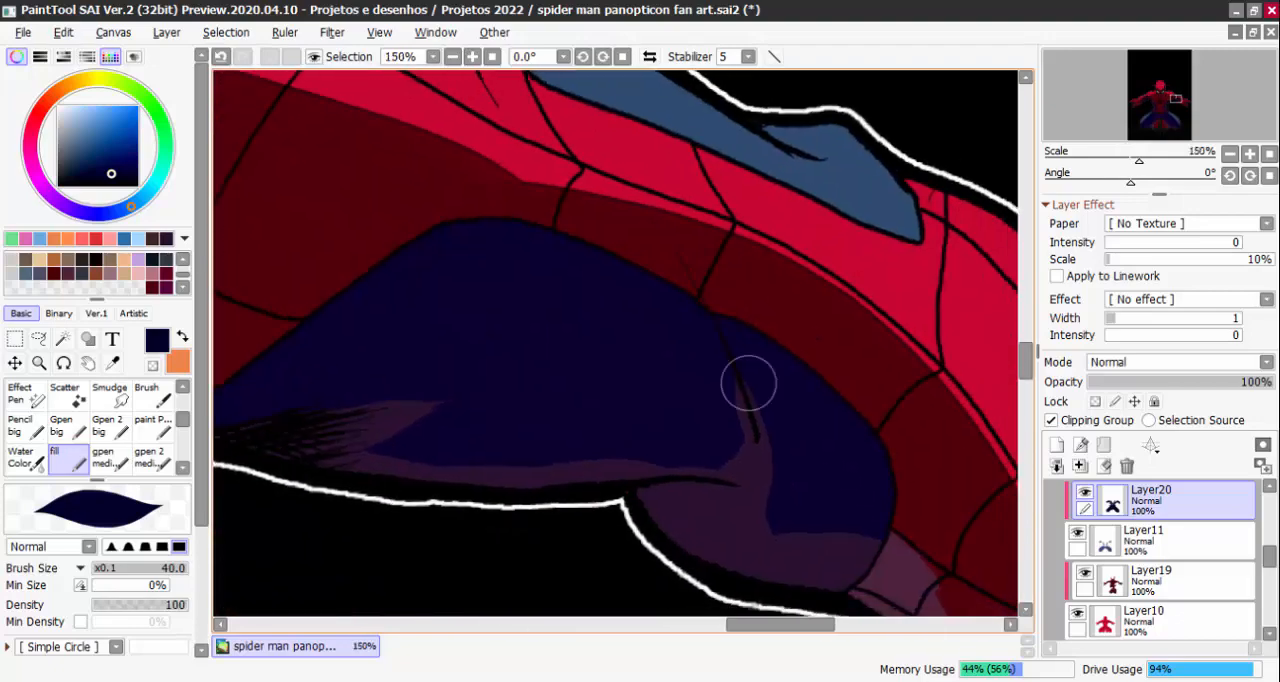
{"action": "scroll", "coordinate": [748, 383], "scroll_direction": "down", "scroll_amount": 3}
{"action": "scroll", "coordinate": [680, 429], "scroll_direction": "up", "scroll_amount": 4}
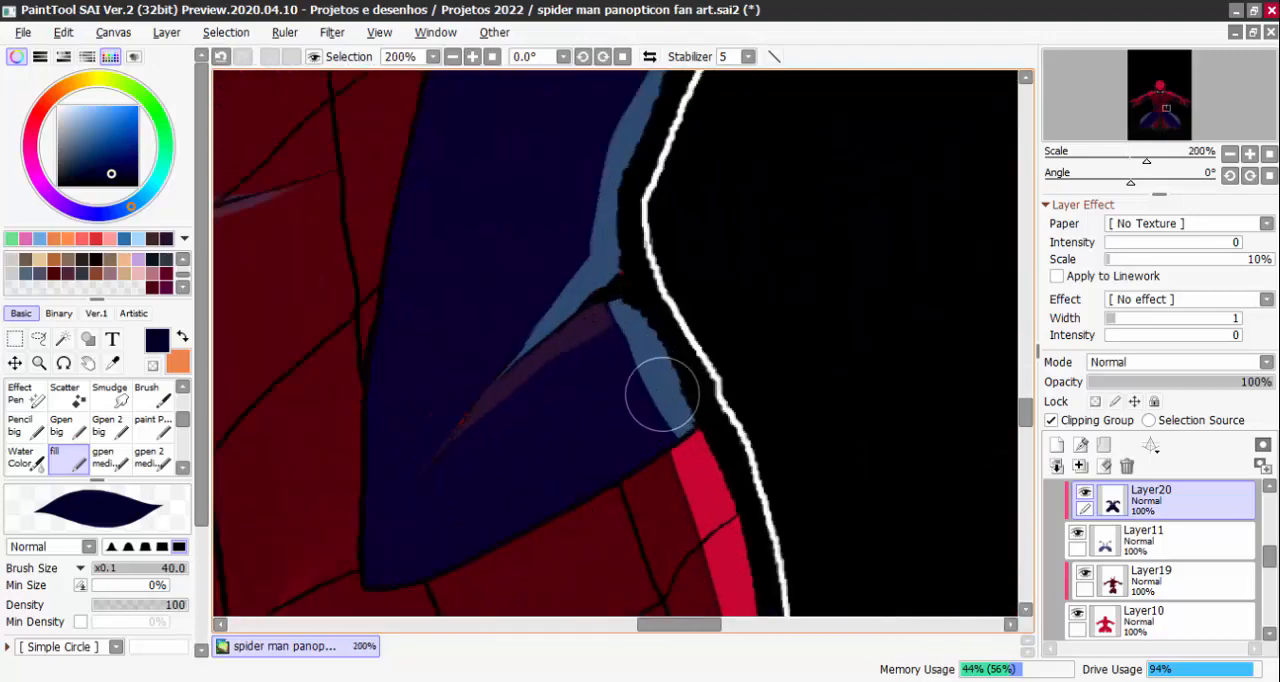
{"action": "scroll", "coordinate": [614, 314], "scroll_direction": "down", "scroll_amount": 3}
{"action": "scroll", "coordinate": [616, 416], "scroll_direction": "up", "scroll_amount": 3}
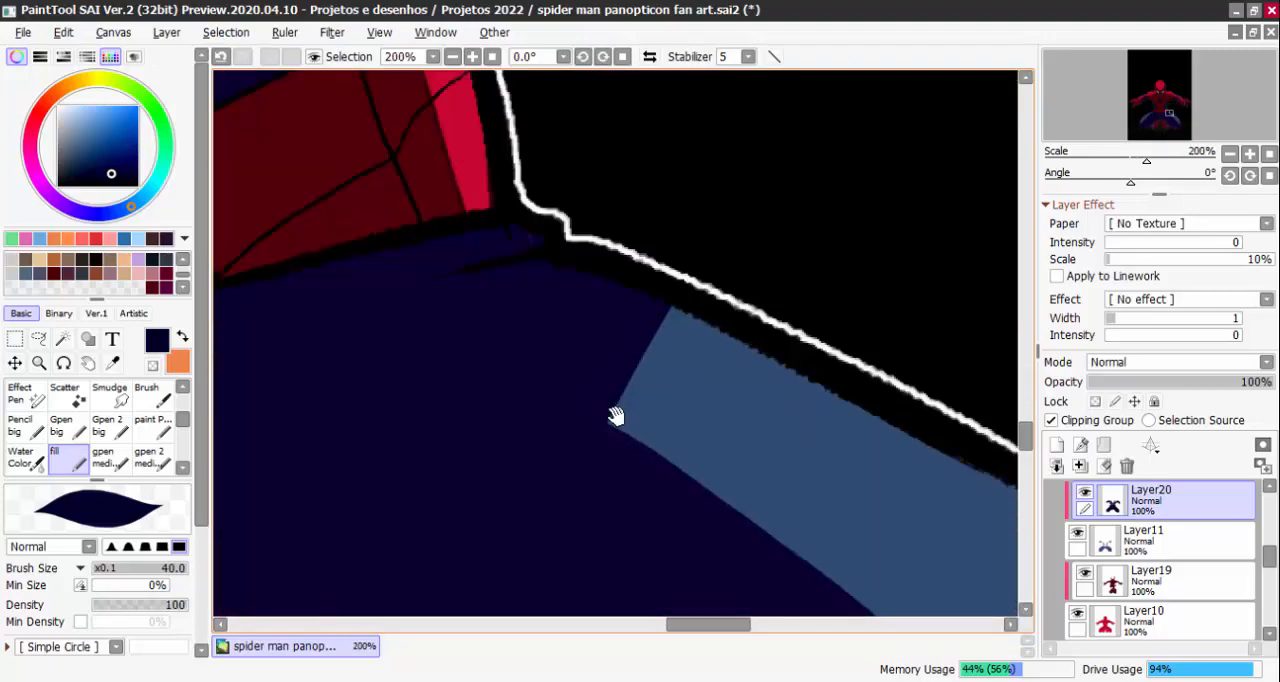
{"action": "scroll", "coordinate": [616, 416], "scroll_direction": "down", "scroll_amount": 3}
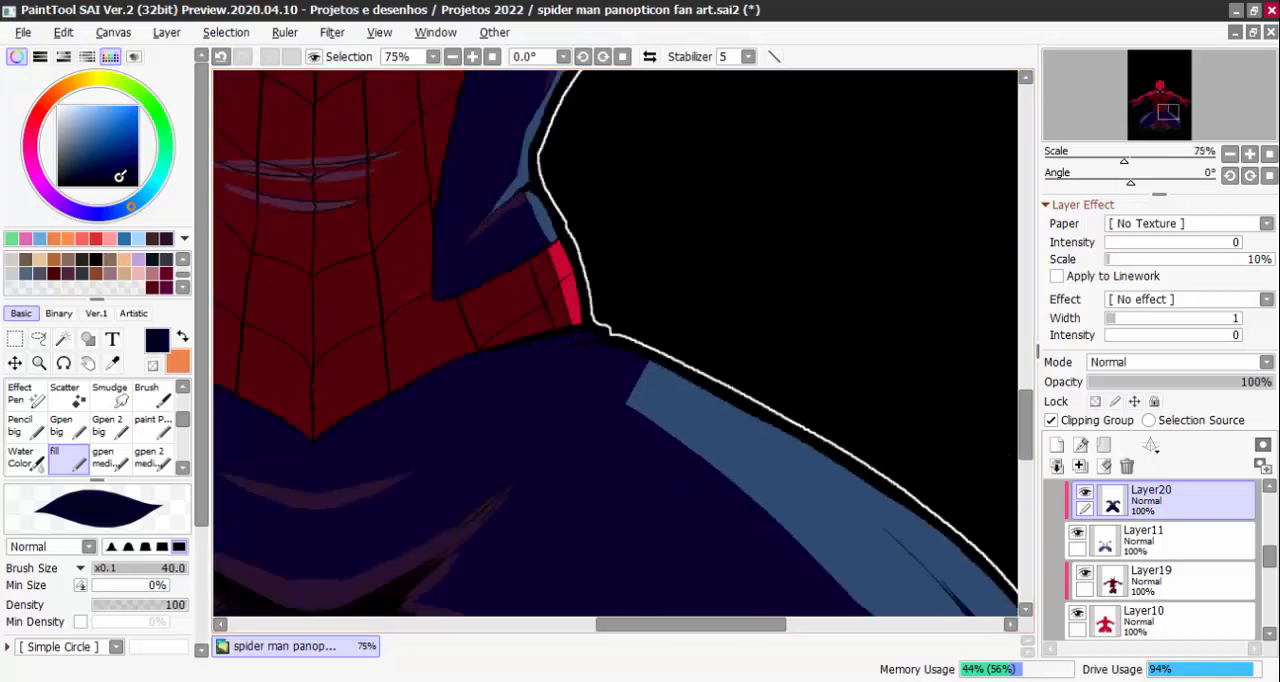
{"action": "scroll", "coordinate": [692, 433], "scroll_direction": "up", "scroll_amount": 2}
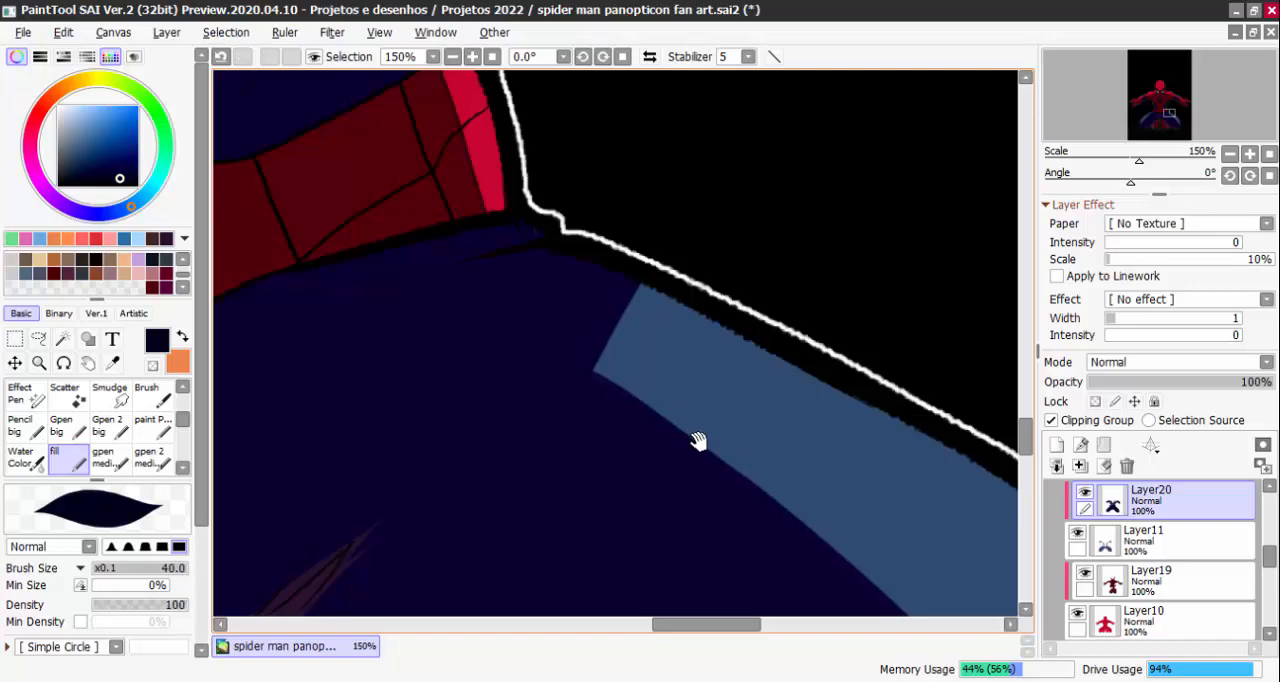
{"action": "left_click", "coordinate": [166, 32]}
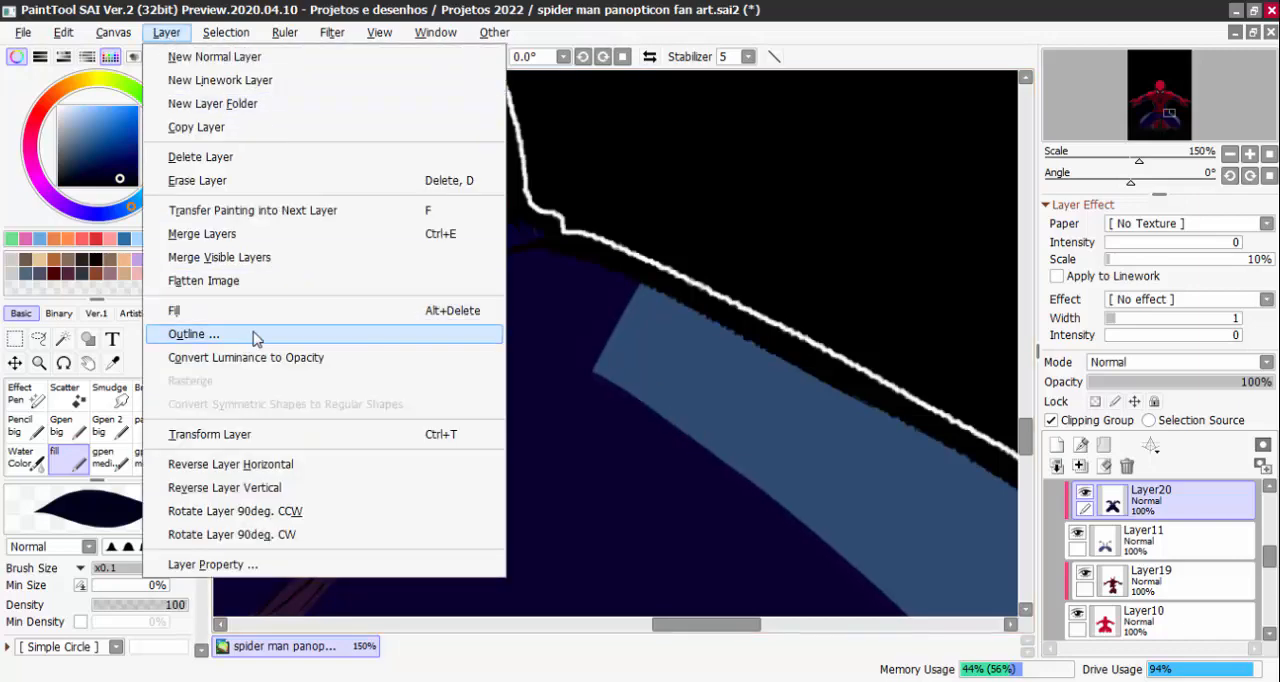
{"action": "left_click", "coordinate": [175, 331]}
{"action": "left_click", "coordinate": [933, 275]}
{"action": "scroll", "coordinate": [905, 290], "scroll_direction": "down", "scroll_amount": 6}
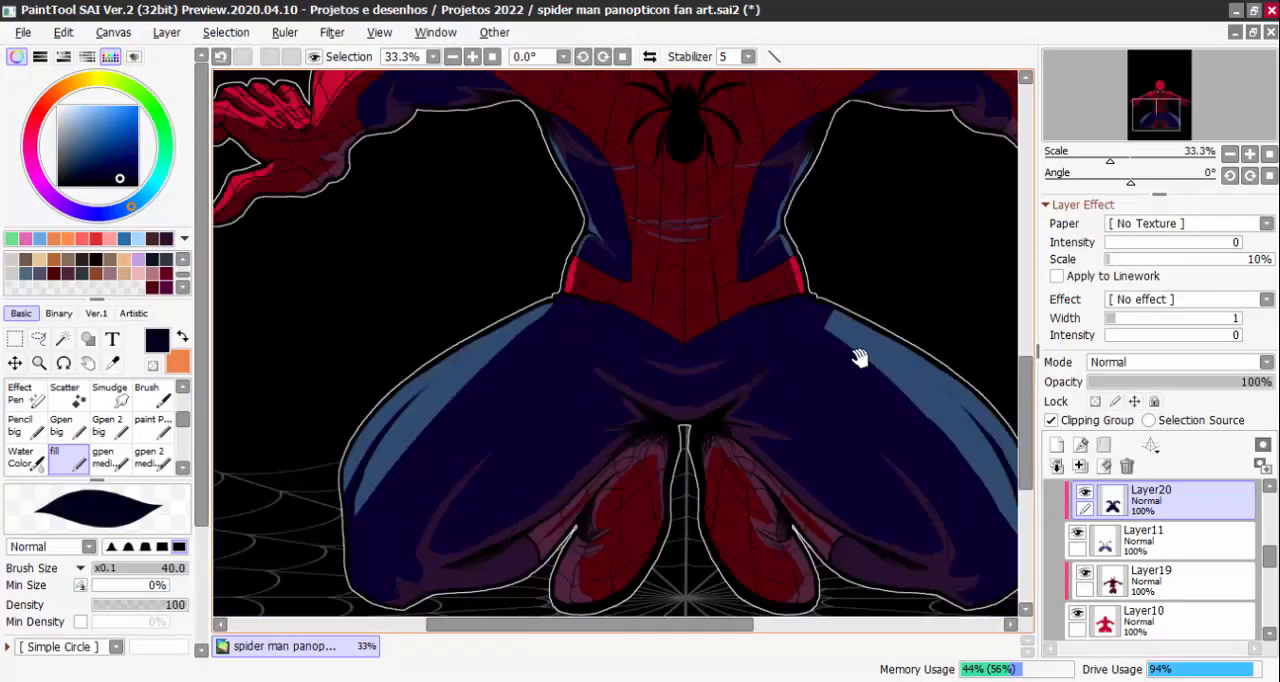
{"action": "scroll", "coordinate": [765, 240], "scroll_direction": "up", "scroll_amount": 3}
{"action": "scroll", "coordinate": [757, 214], "scroll_direction": "down", "scroll_amount": 1}
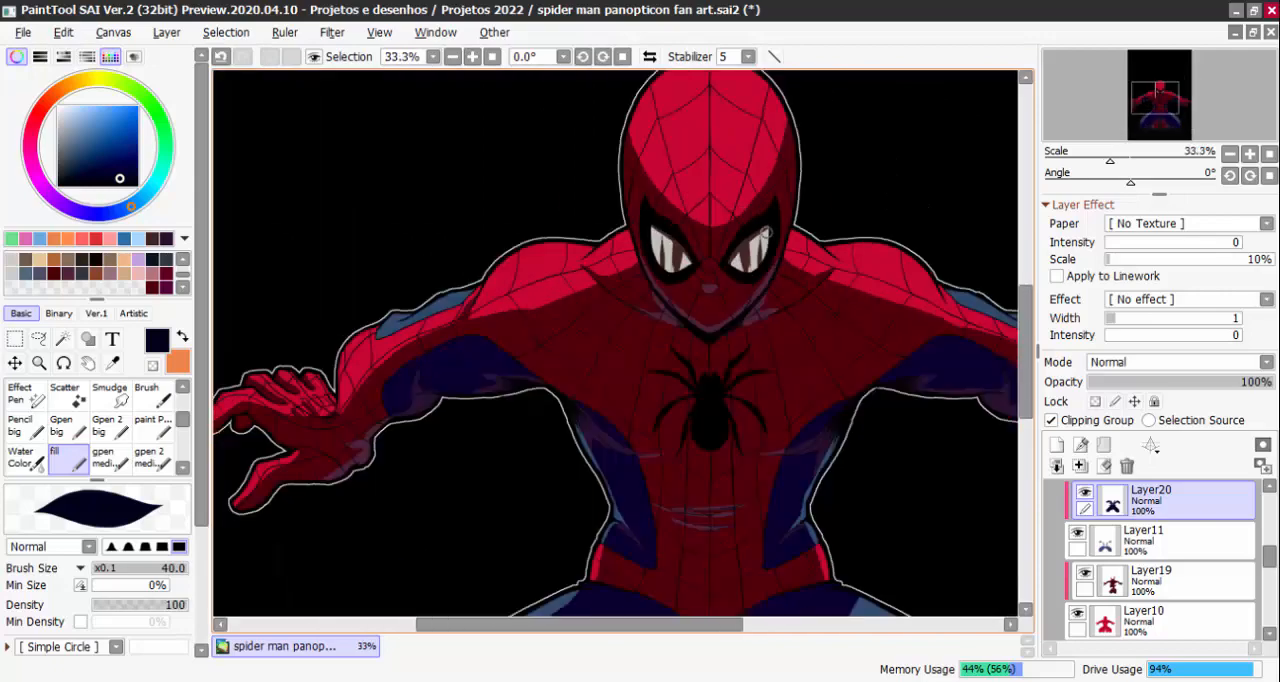
Collapse Folder1 and show the Multiply Layer16 over the whole figure
{"action": "scroll", "coordinate": [1140, 598], "scroll_direction": "up", "scroll_amount": 5}
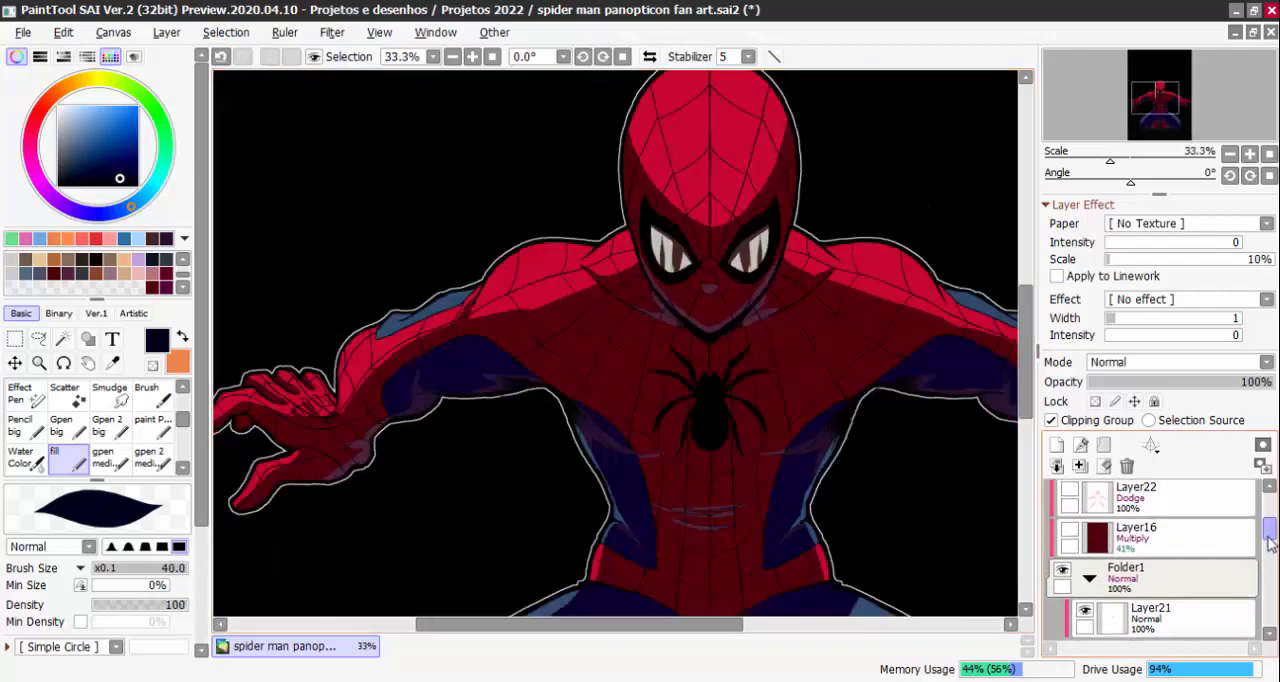
{"action": "left_click", "coordinate": [1089, 611]}
{"action": "key", "text": "Page_Down"}
{"action": "key", "text": "Page_Down"}
{"action": "left_click", "coordinate": [1070, 563]}
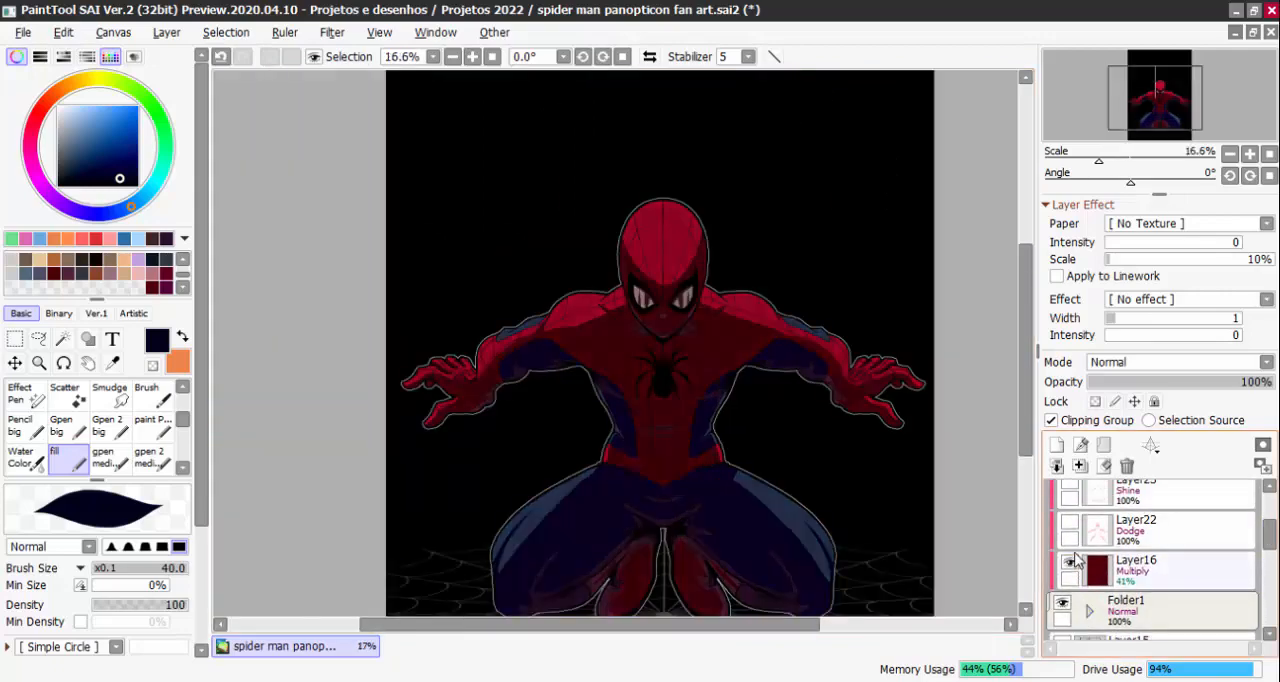
{"action": "left_click_drag", "start_coordinate": [959, 521], "coordinate": [906, 462]}
{"action": "left_click", "coordinate": [1122, 580]}
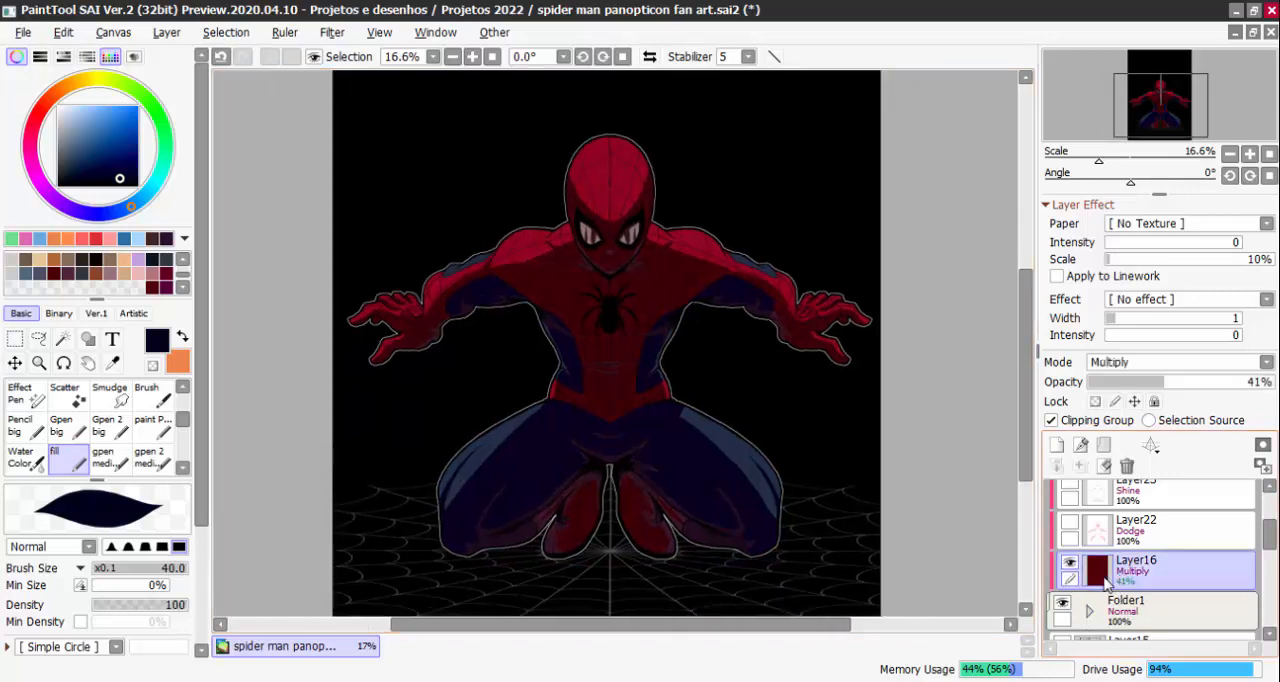
Turn the Dodge Layer22 and the Shine Layer23 back on
{"action": "left_click", "coordinate": [1069, 524]}
{"action": "left_click", "coordinate": [1127, 540]}
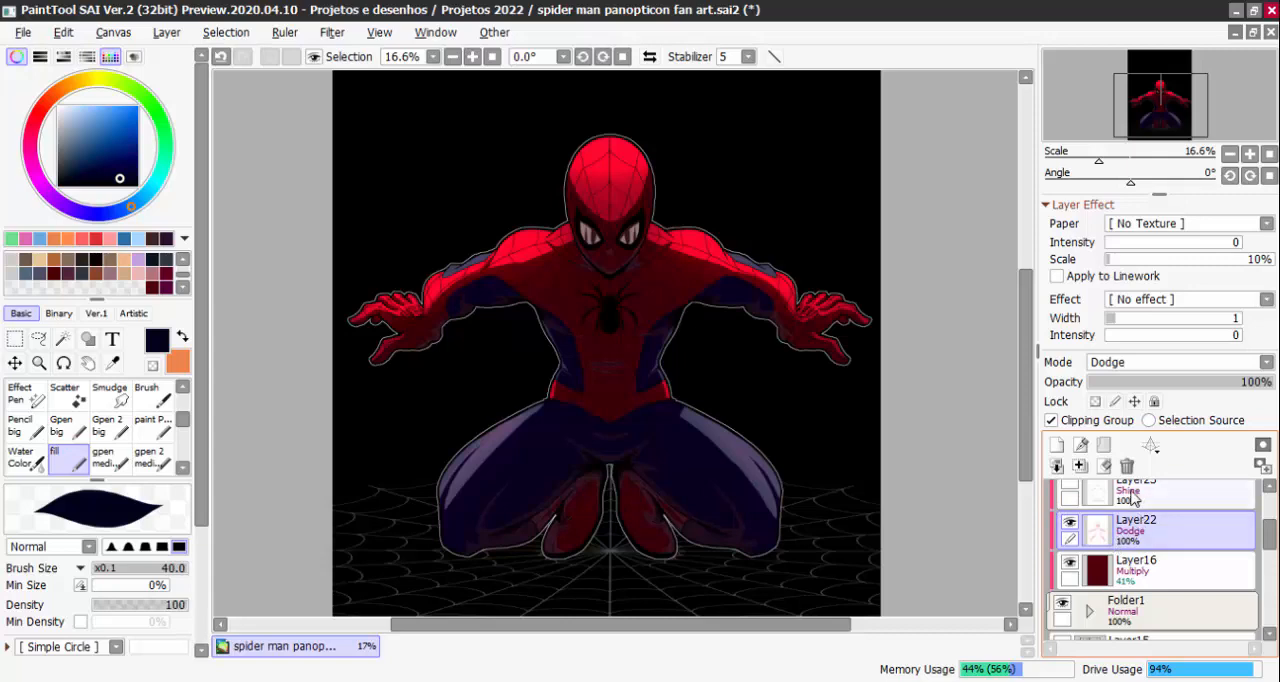
{"action": "scroll", "coordinate": [1266, 540], "scroll_direction": "up", "scroll_amount": 1}
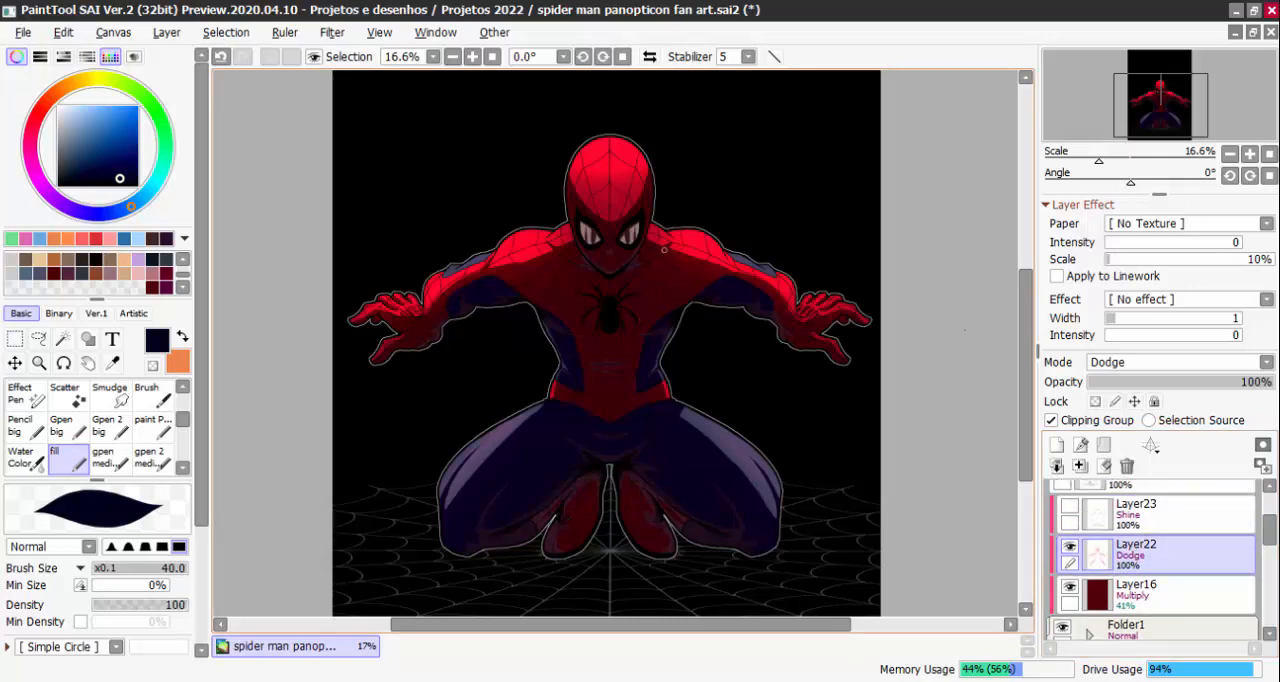
{"action": "left_click", "coordinate": [1069, 506]}
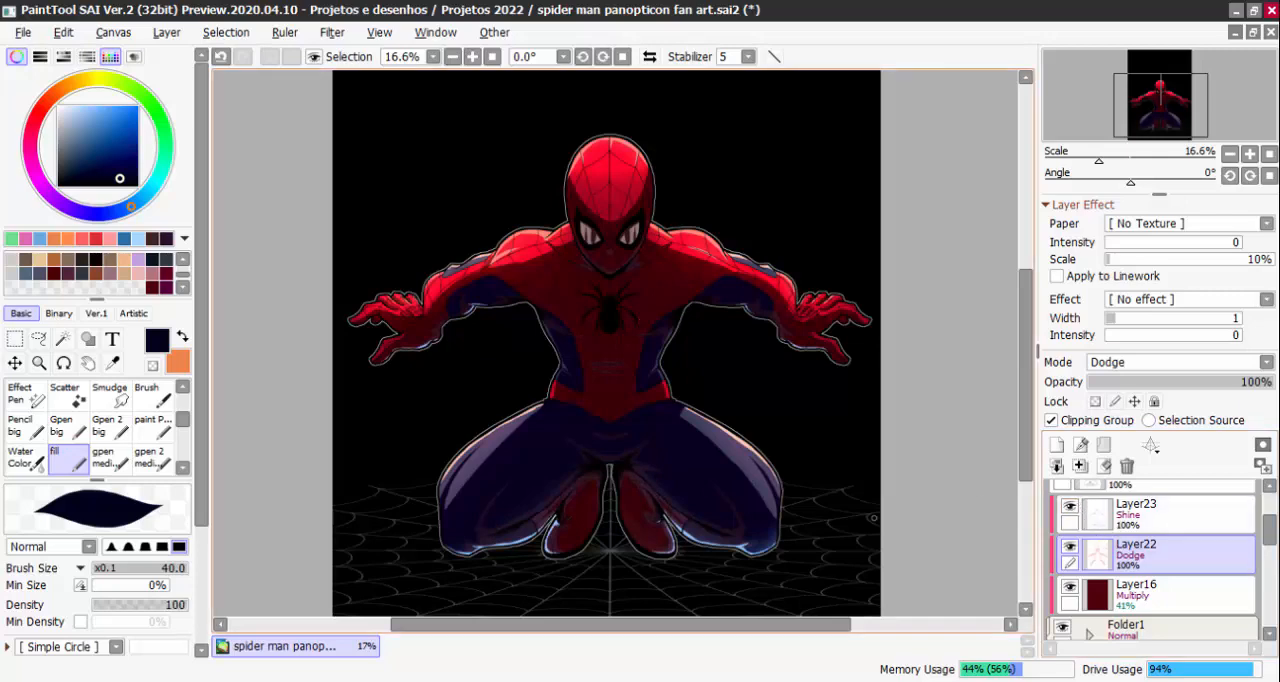
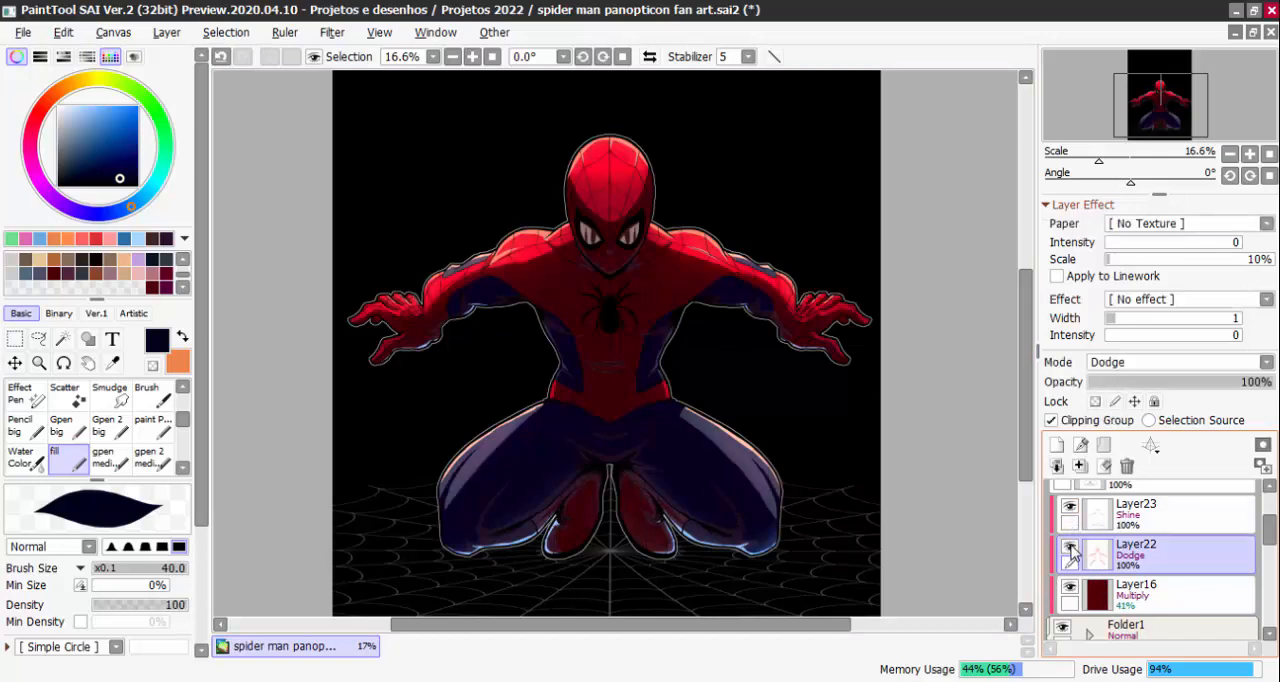
Compare the whole figure with and without the Dodge Layer22 and the Shine Layer23
{"action": "left_click", "coordinate": [1071, 547]}
{"action": "left_click", "coordinate": [1071, 547]}
{"action": "key", "text": "Page_Down"}
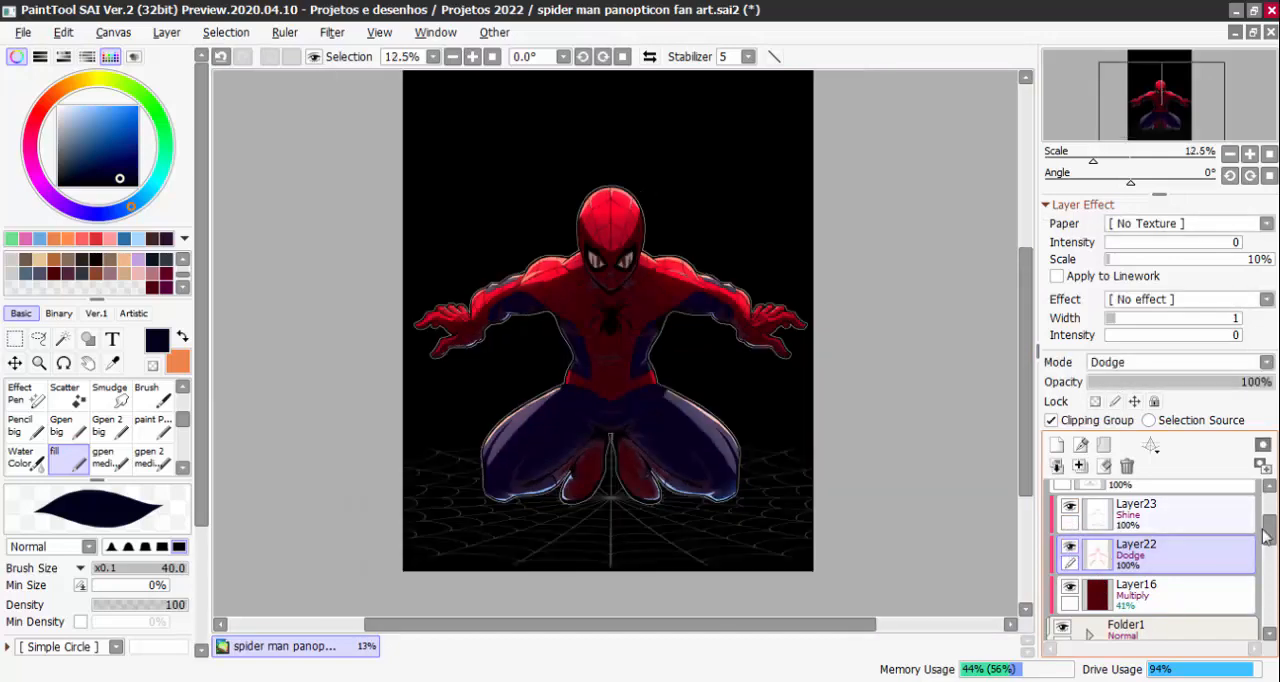
{"action": "left_click", "coordinate": [1070, 512]}
{"action": "left_click", "coordinate": [1070, 512]}
{"action": "left_click", "coordinate": [1070, 512]}
{"action": "left_click", "coordinate": [1070, 512]}
{"action": "key", "text": "Page_Up"}
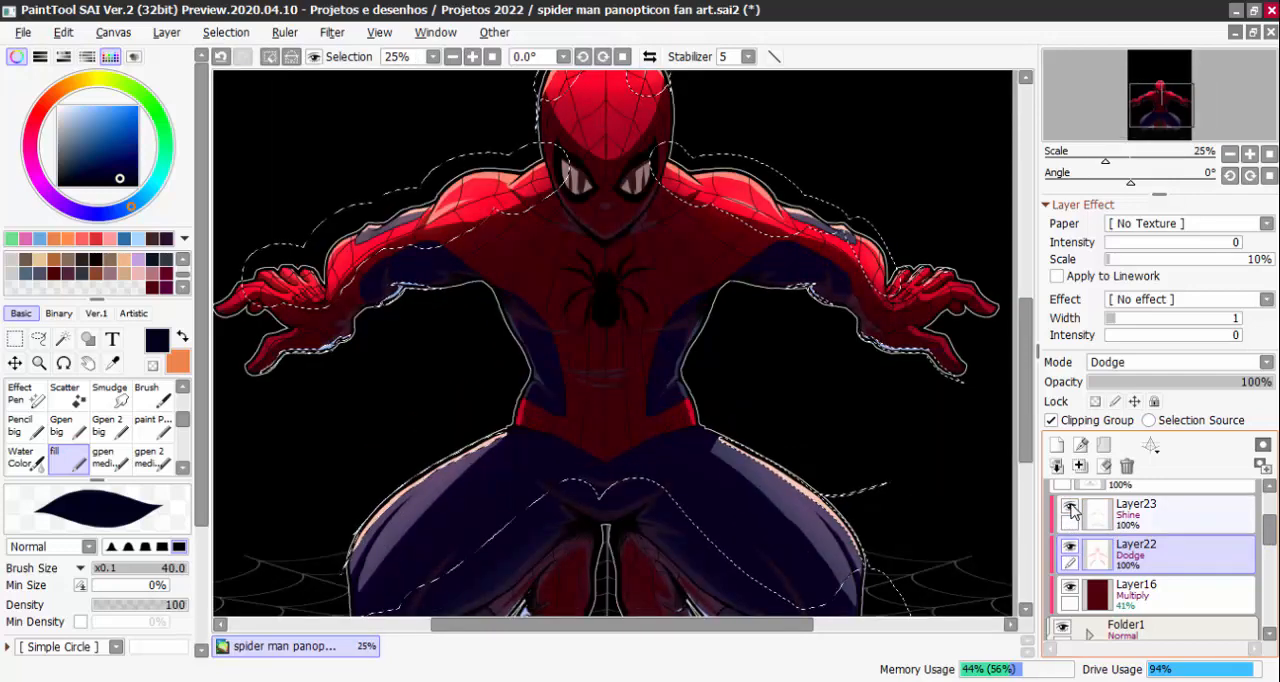
{"action": "left_click", "coordinate": [1071, 512]}
{"action": "left_click", "coordinate": [1071, 512]}
Duplicate the Shine Layer23 and compare the figure with and without the copy
{"action": "left_click", "coordinate": [1140, 512]}
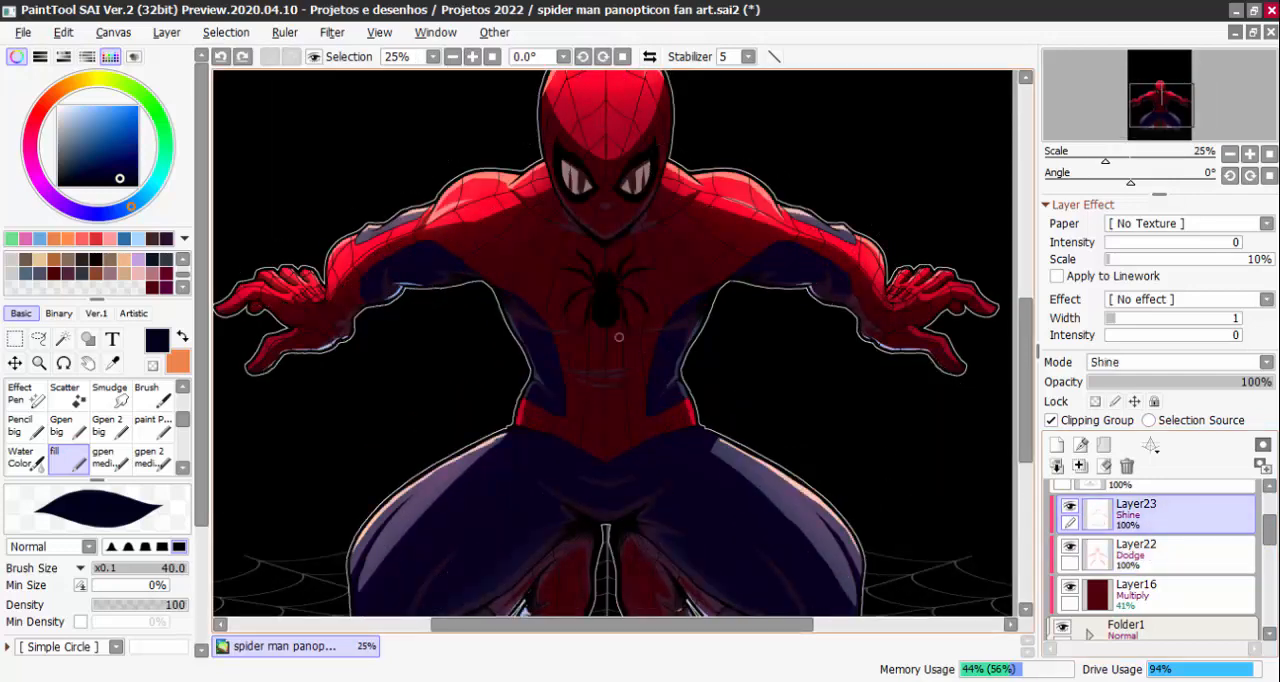
{"action": "left_click", "coordinate": [166, 32]}
{"action": "left_click", "coordinate": [197, 128]}
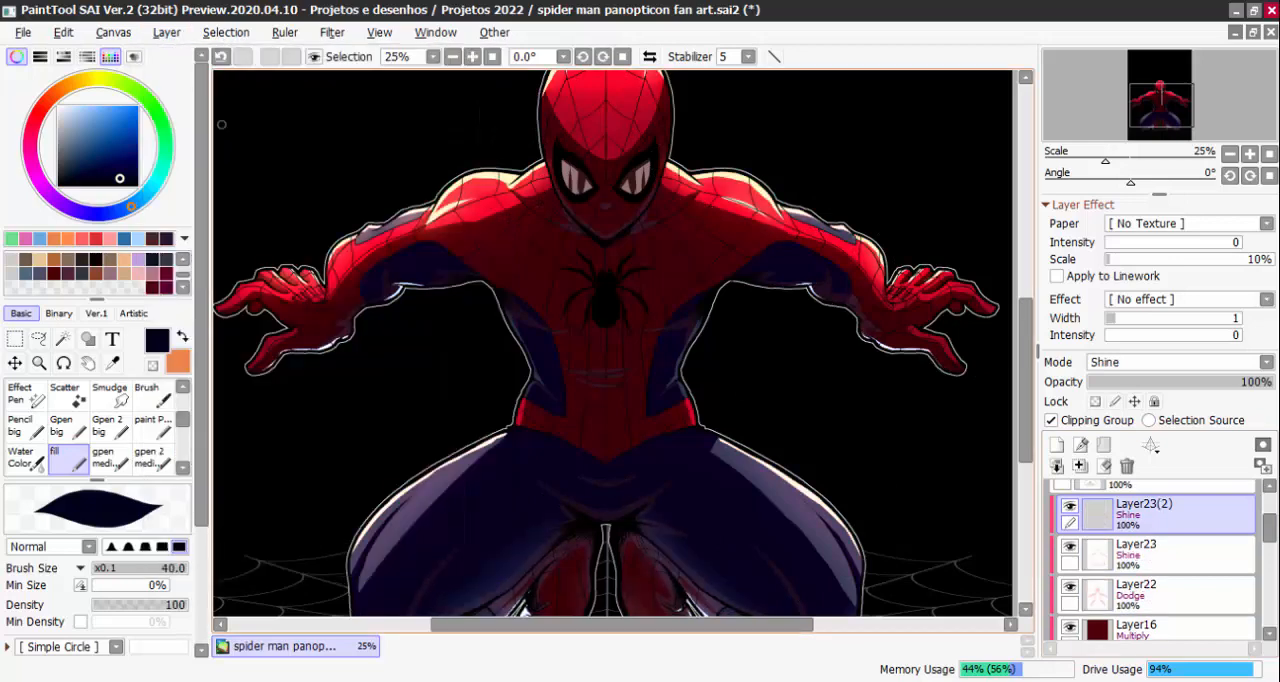
{"action": "left_click_drag", "start_coordinate": [991, 537], "coordinate": [990, 591]}
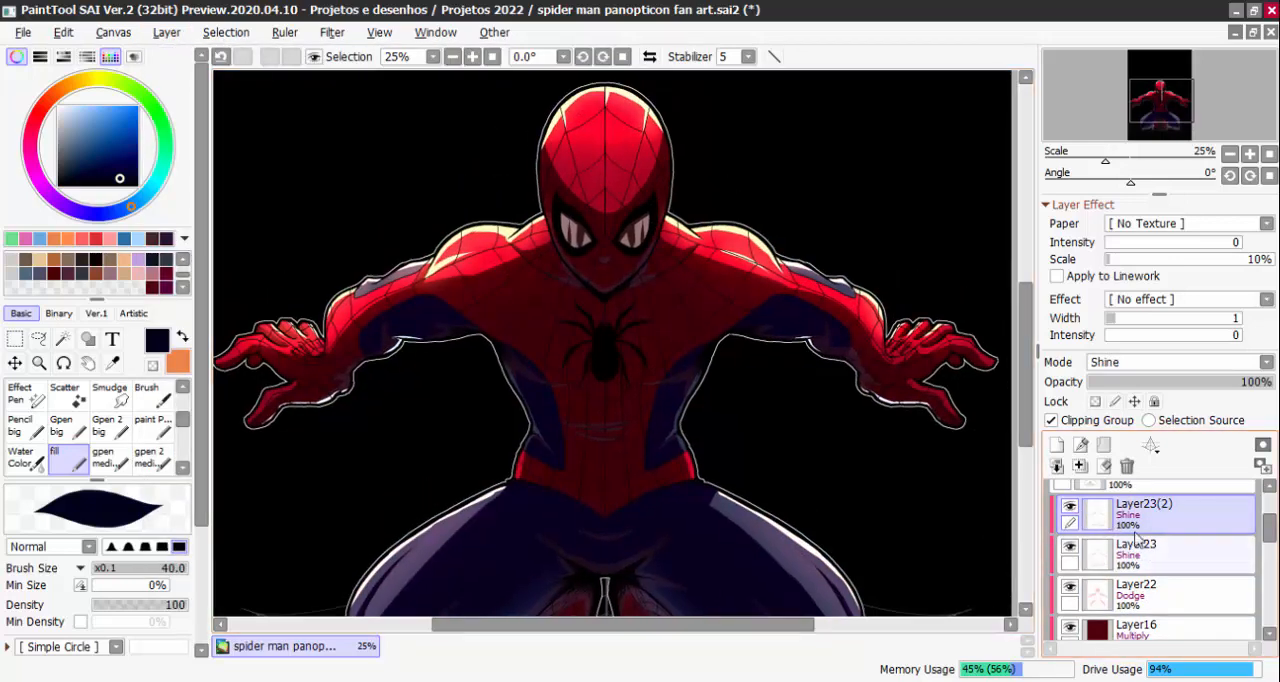
{"action": "left_click", "coordinate": [1069, 507]}
{"action": "left_click", "coordinate": [1069, 507]}
{"action": "left_click", "coordinate": [1069, 507]}
{"action": "left_click", "coordinate": [1069, 509]}
{"action": "left_click", "coordinate": [1069, 509]}
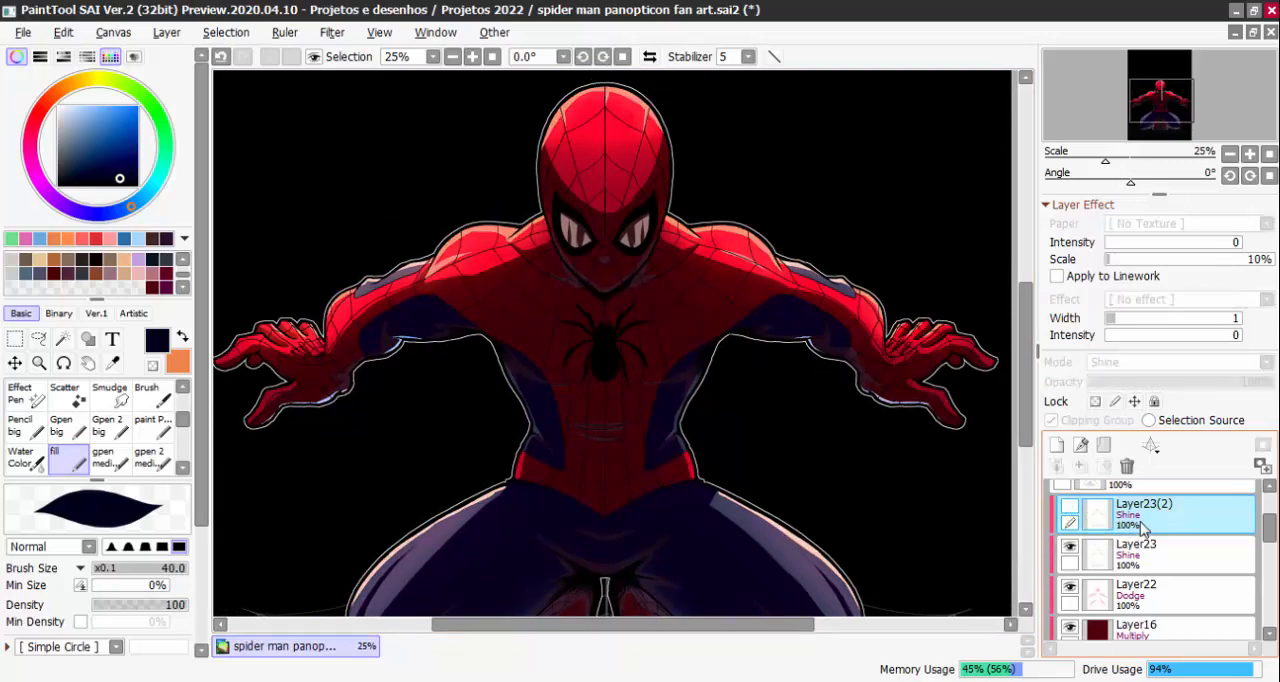
{"action": "left_click", "coordinate": [166, 32]}
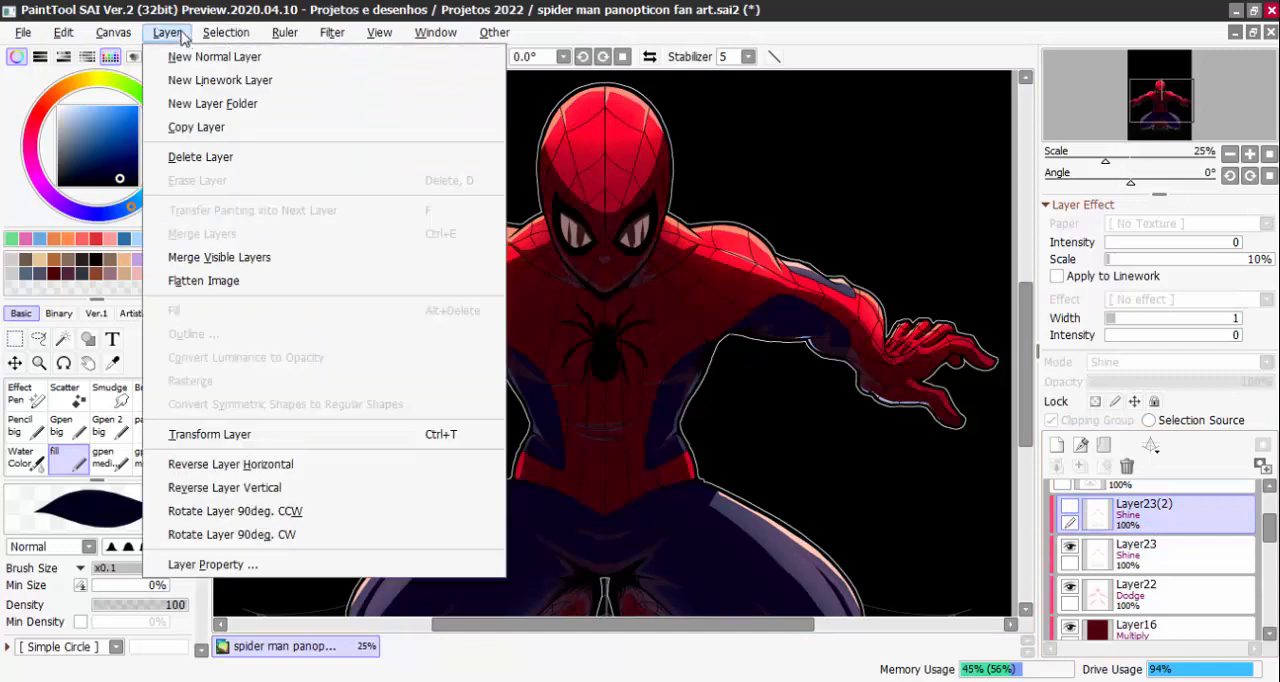
{"action": "mouse_move", "coordinate": [376, 96]}
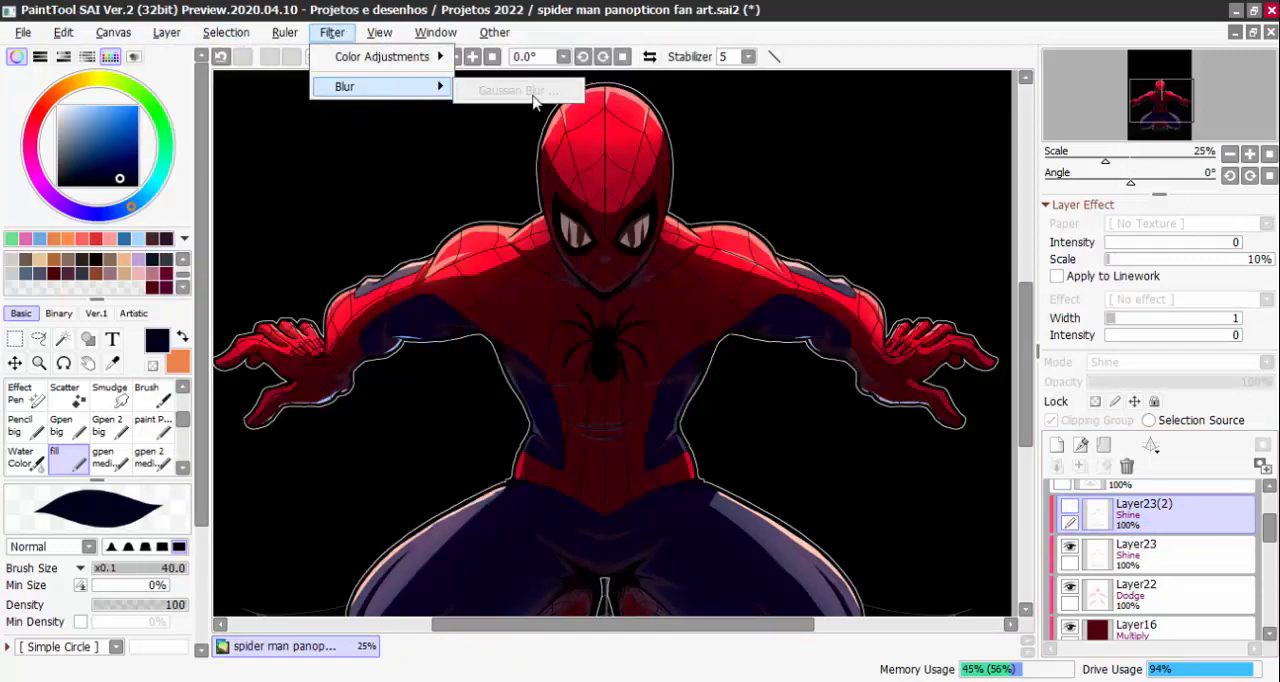
{"action": "left_click", "coordinate": [592, 250]}
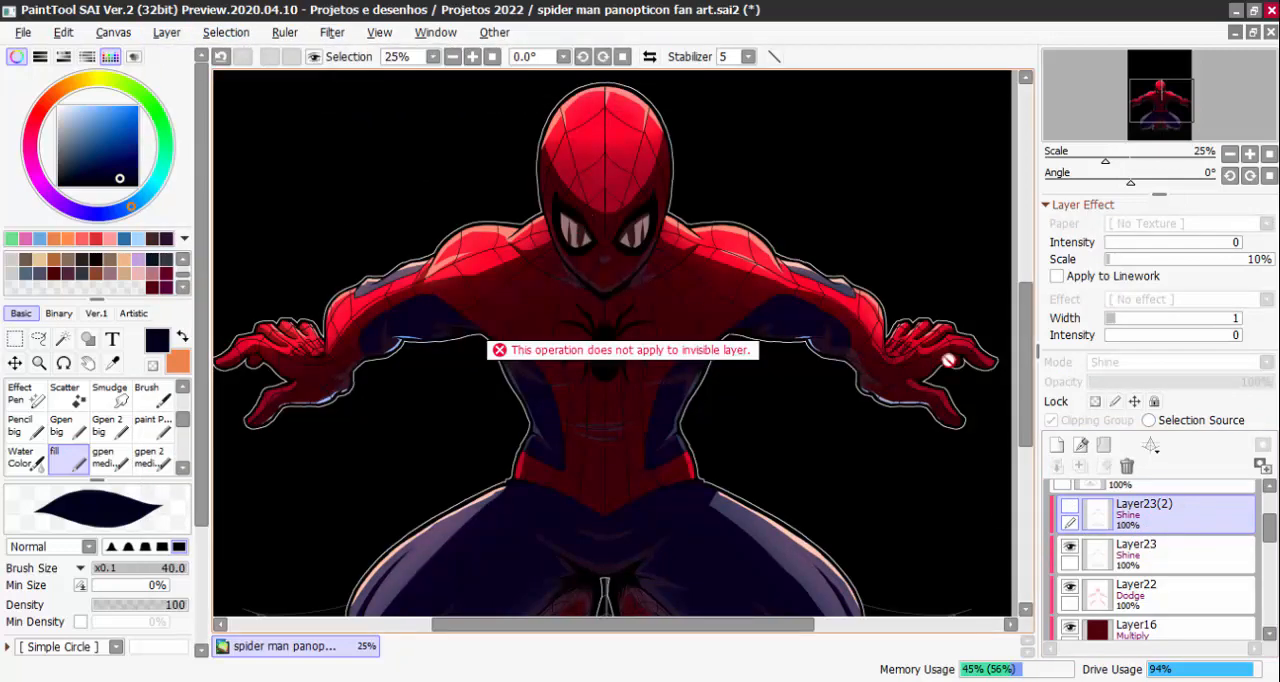
Show the duplicated Shine layer again and apply a Gaussian Blur with a radius of about 14.8
{"action": "left_click", "coordinate": [1070, 507]}
{"action": "left_click", "coordinate": [332, 32]}
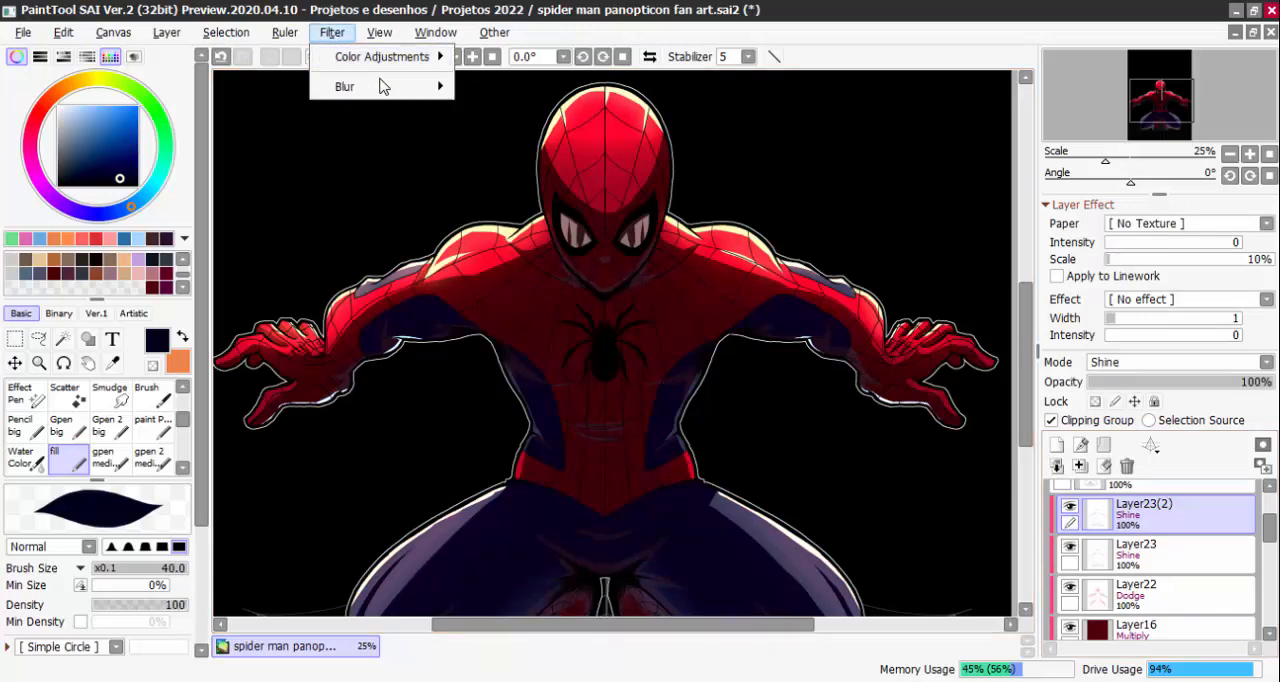
{"action": "mouse_move", "coordinate": [380, 87]}
{"action": "left_click", "coordinate": [510, 89]}
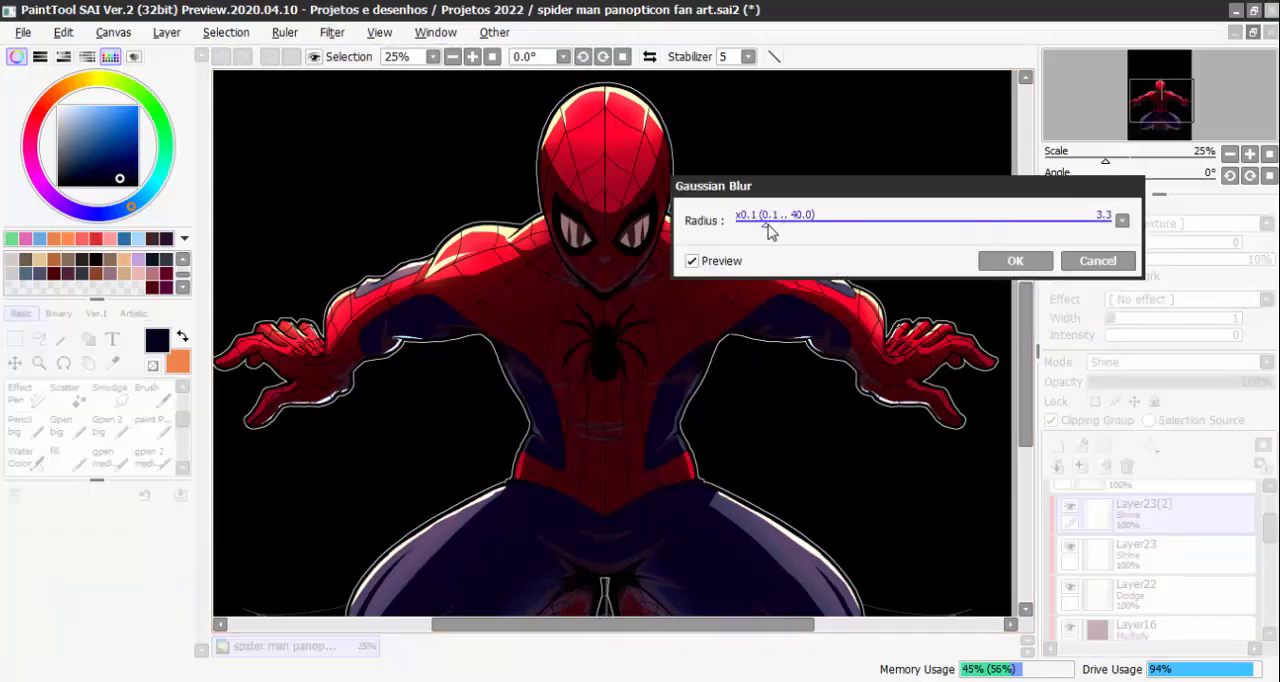
{"action": "left_click_drag", "start_coordinate": [868, 222], "coordinate": [866, 224]}
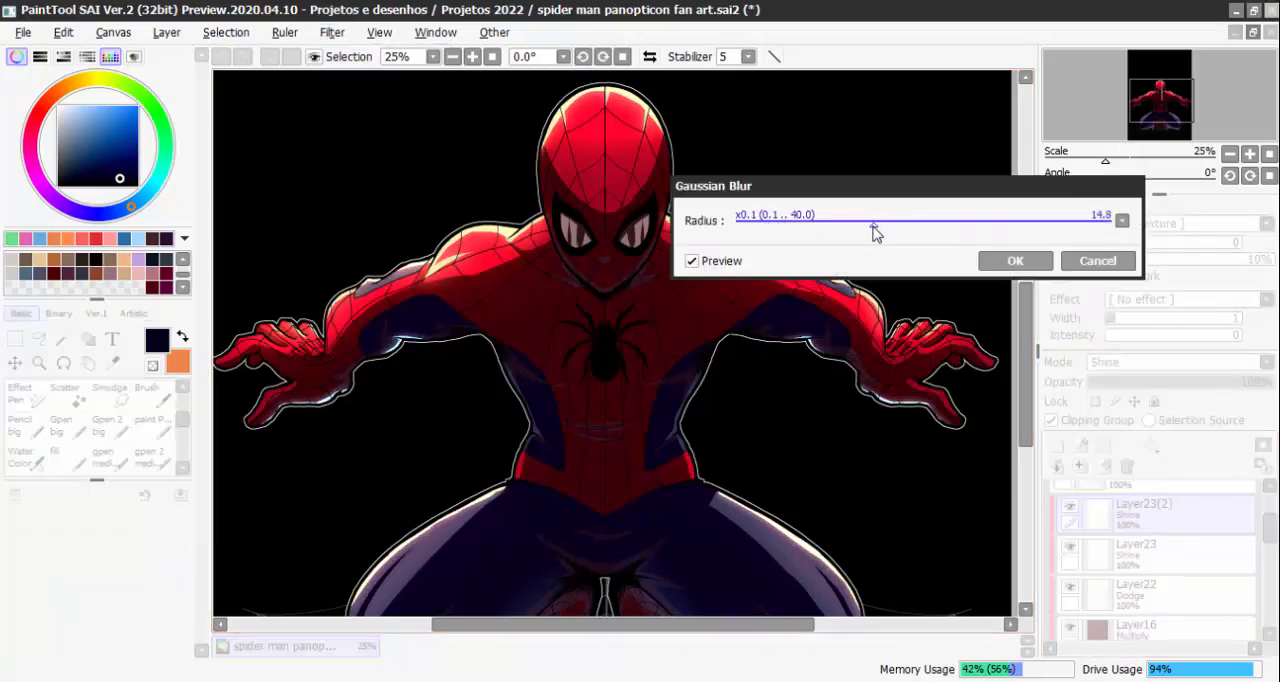
{"action": "left_click", "coordinate": [1015, 260]}
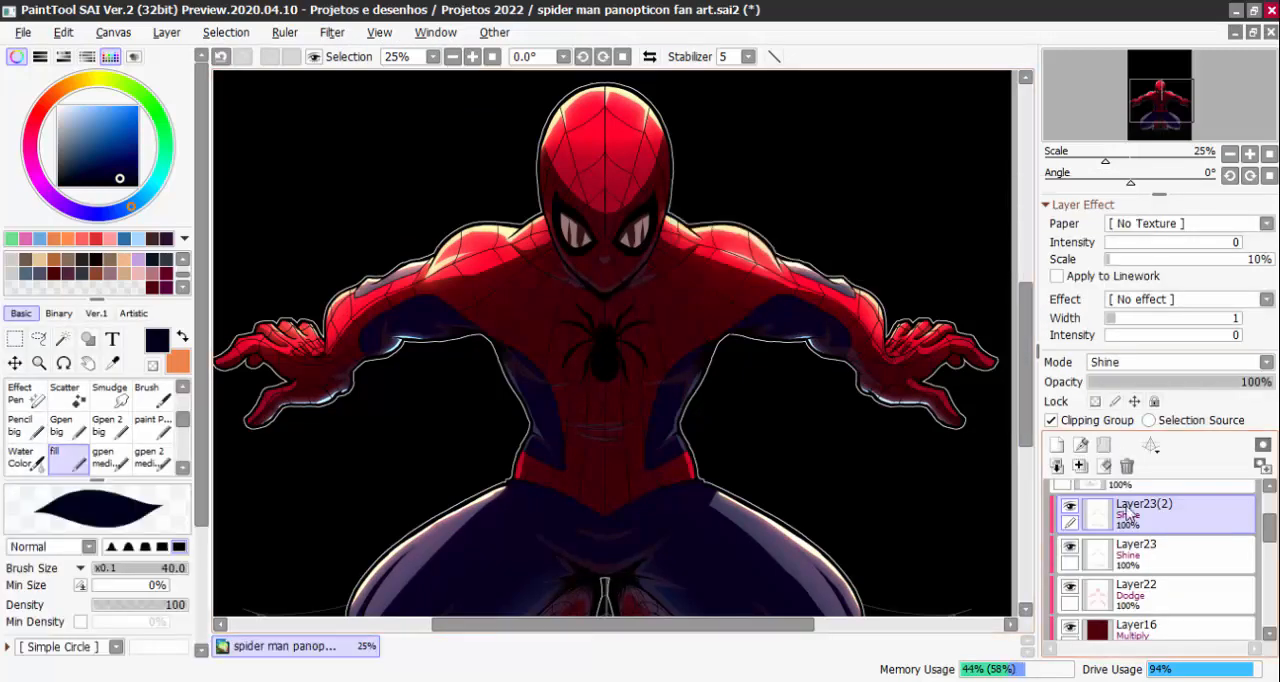
Keep the blurred Layer23(2) directly above Layer23 and set its opacity to 59%
{"action": "left_click_drag", "start_coordinate": [1131, 515], "coordinate": [1131, 513]}
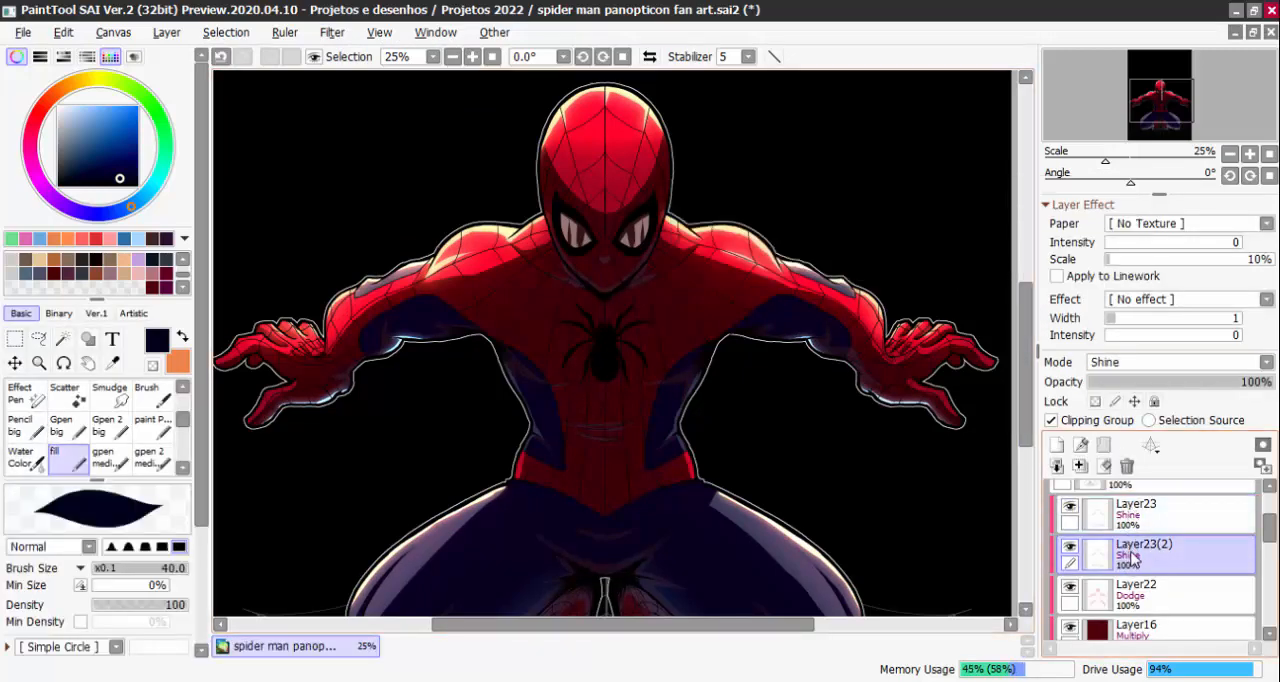
{"action": "left_click_drag", "start_coordinate": [1100, 558], "coordinate": [1120, 510]}
{"action": "left_click", "coordinate": [1155, 382]}
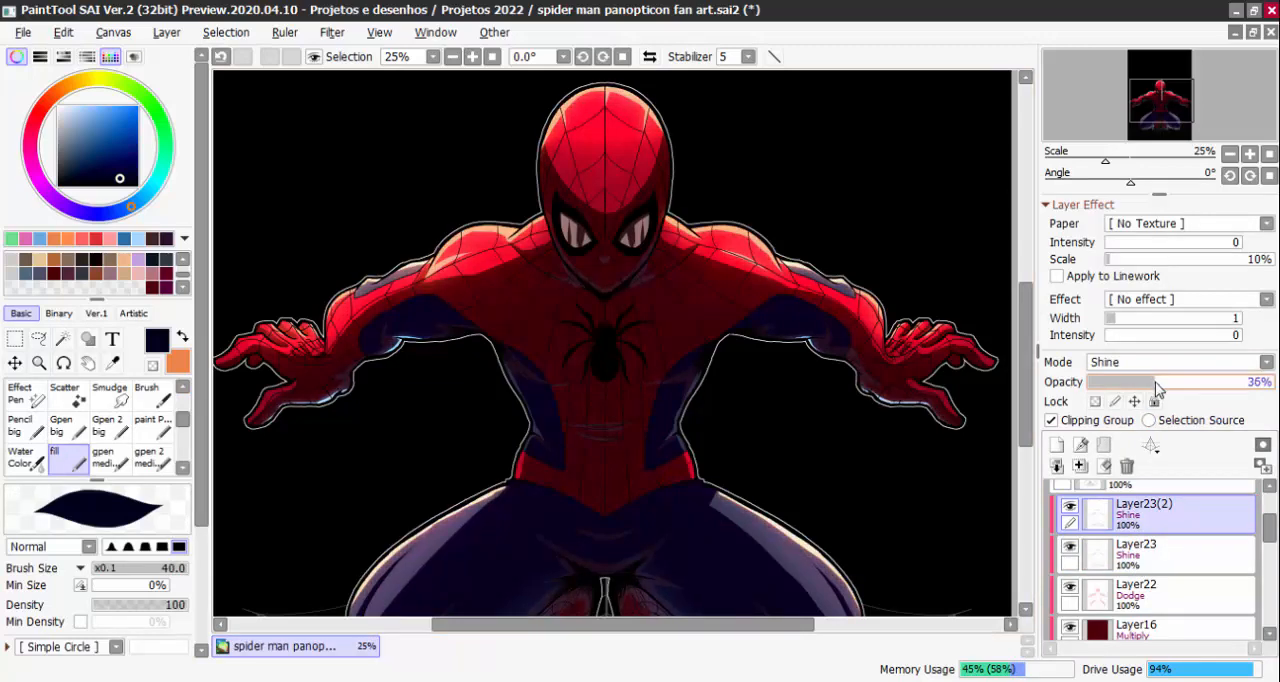
{"action": "left_click_drag", "start_coordinate": [1138, 390], "coordinate": [1197, 384]}
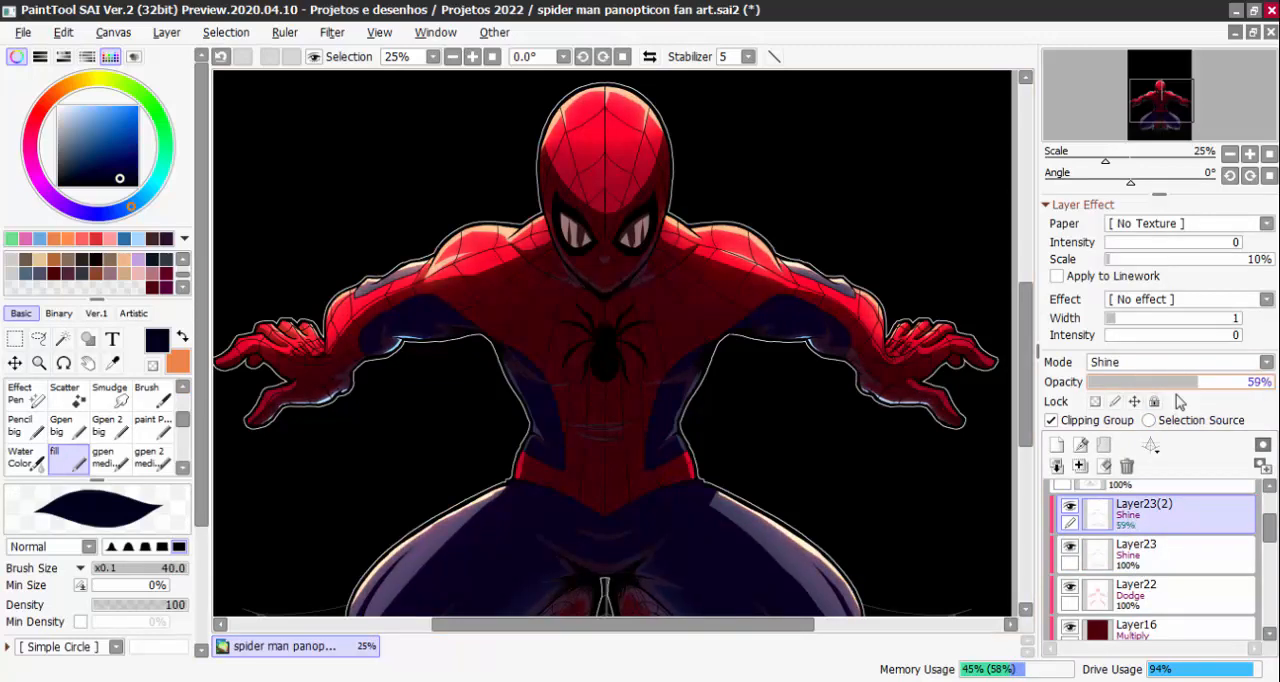
Examine the glow on the legs, head and shoulders, toggling Layer23(2) and Layer23 for comparison, and leave Layer23(2) hidden
{"action": "key", "text": "ctrl+minus"}
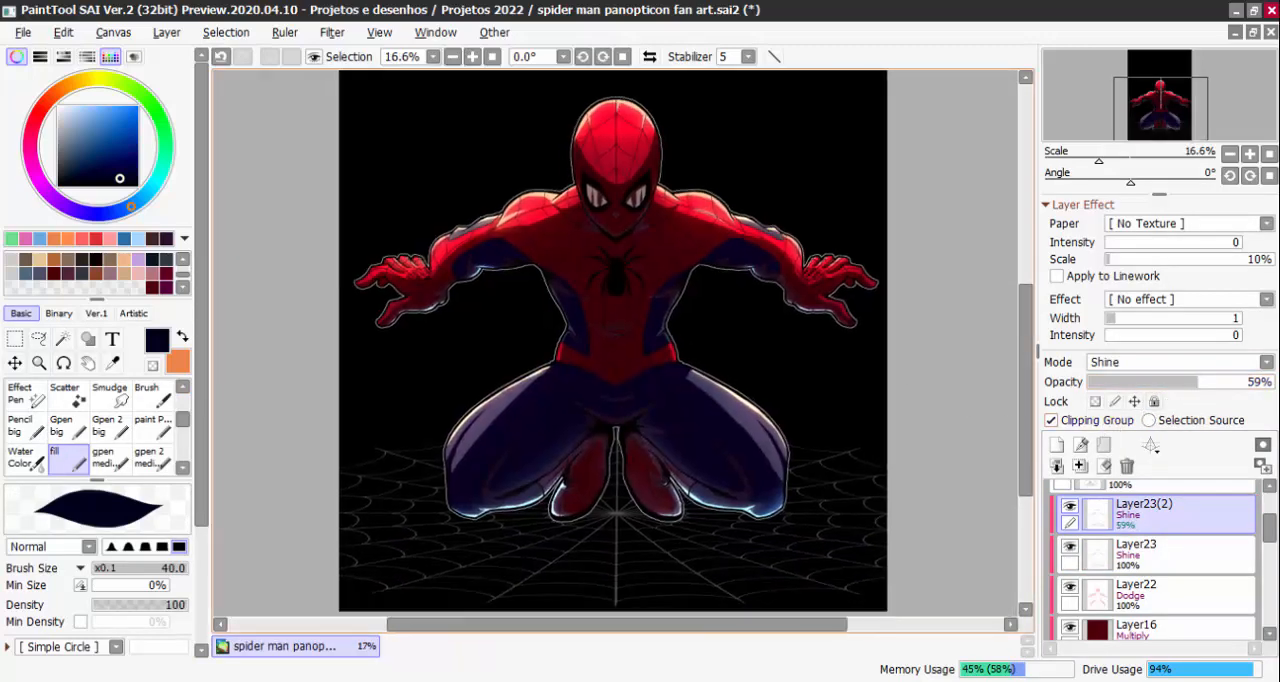
{"action": "scroll", "coordinate": [797, 551], "scroll_direction": "up", "scroll_amount": 5}
{"action": "scroll", "coordinate": [757, 500], "scroll_direction": "down", "scroll_amount": 6}
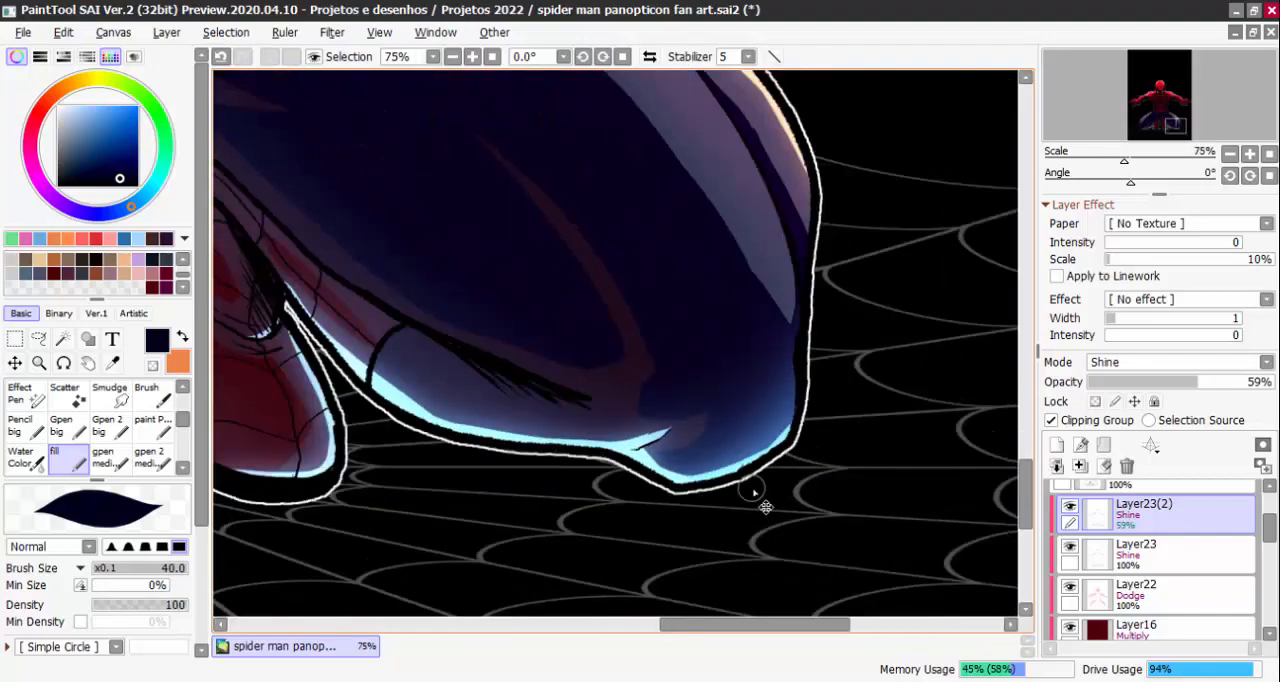
{"action": "scroll", "coordinate": [726, 360], "scroll_direction": "up", "scroll_amount": 1}
{"action": "scroll", "coordinate": [660, 285], "scroll_direction": "up", "scroll_amount": 3}
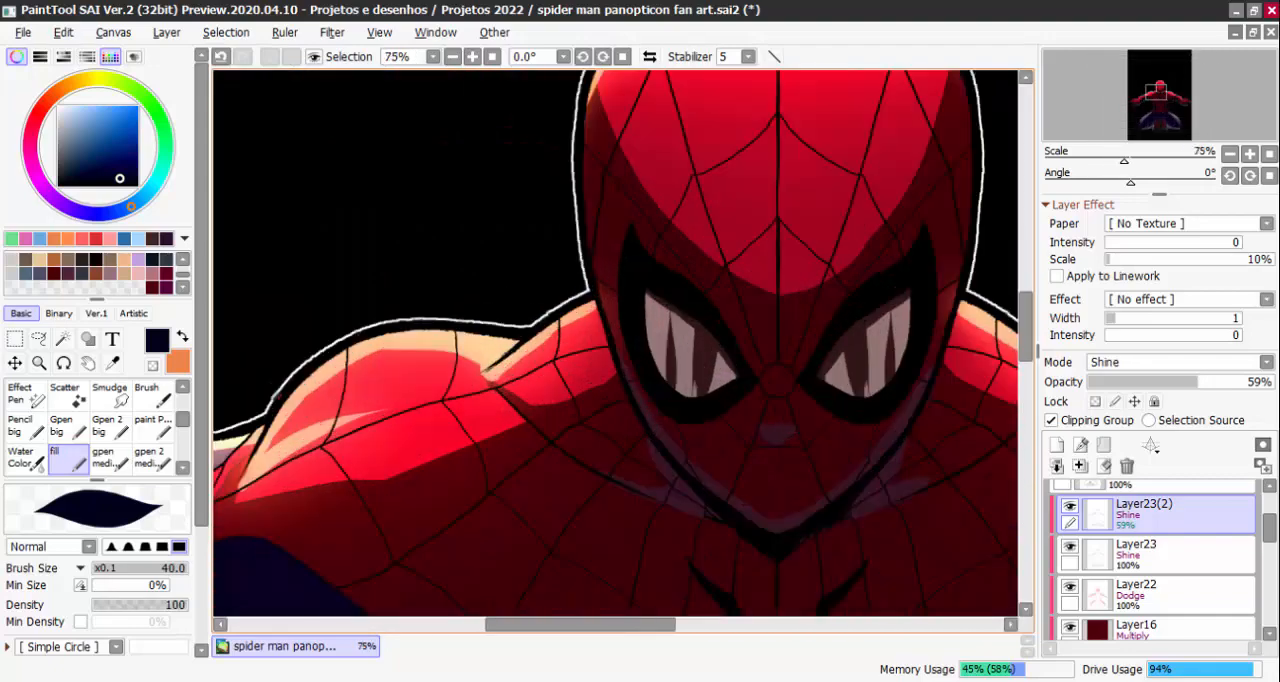
{"action": "left_click", "coordinate": [1070, 506]}
{"action": "key", "text": "Page_Down"}
{"action": "key", "text": "Page_Down"}
{"action": "key", "text": "Page_Down"}
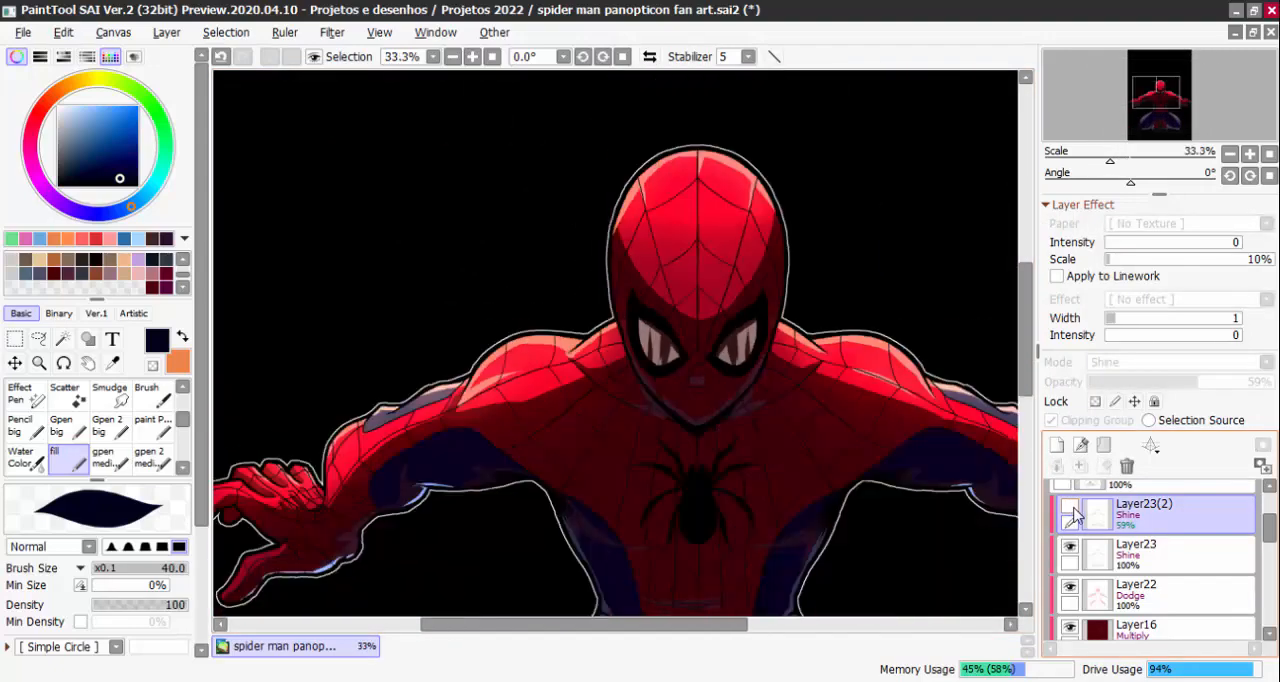
{"action": "left_click", "coordinate": [1072, 508]}
{"action": "left_click", "coordinate": [1072, 508]}
{"action": "left_click", "coordinate": [1070, 547]}
{"action": "left_click", "coordinate": [1070, 547]}
Set Layer23 to Normal mode and pick up its orange highlight colour at the shoulder
{"action": "left_click", "coordinate": [1140, 552]}
{"action": "left_click", "coordinate": [1178, 362]}
{"action": "left_click", "coordinate": [1130, 380]}
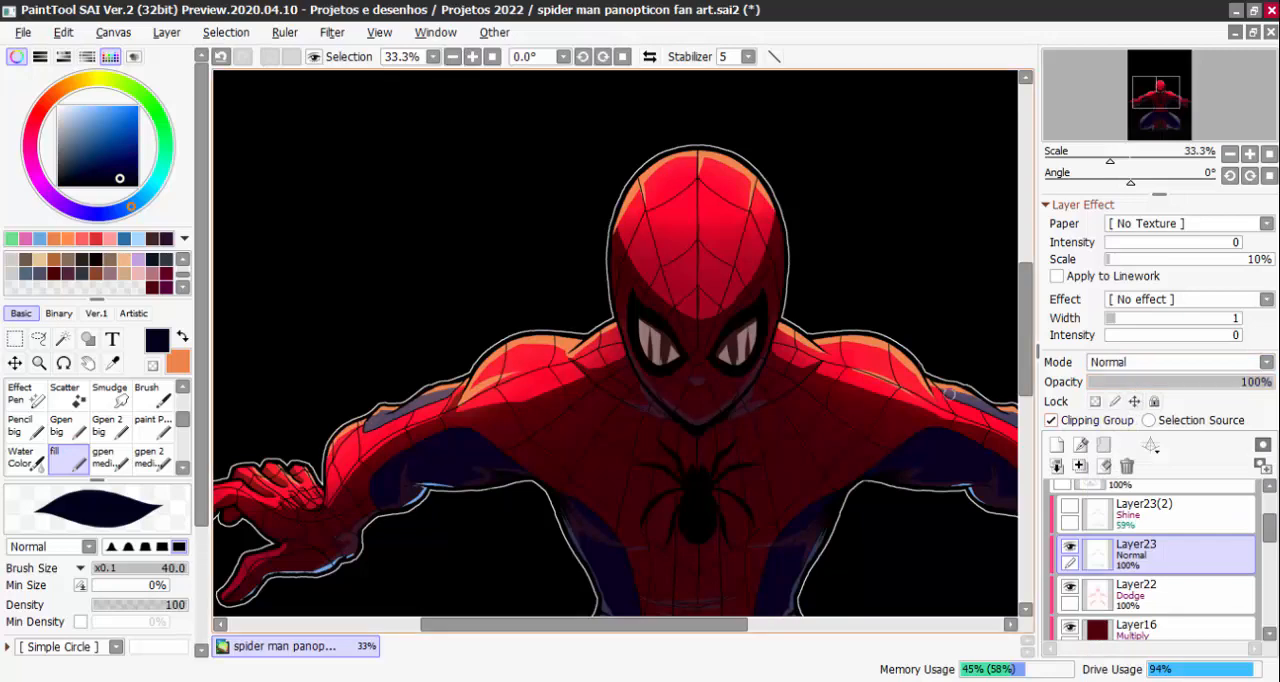
{"action": "scroll", "coordinate": [606, 336], "scroll_direction": "up", "scroll_amount": 2}
{"action": "scroll", "coordinate": [497, 358], "scroll_direction": "up", "scroll_amount": 1}
{"action": "key", "text": "x"}
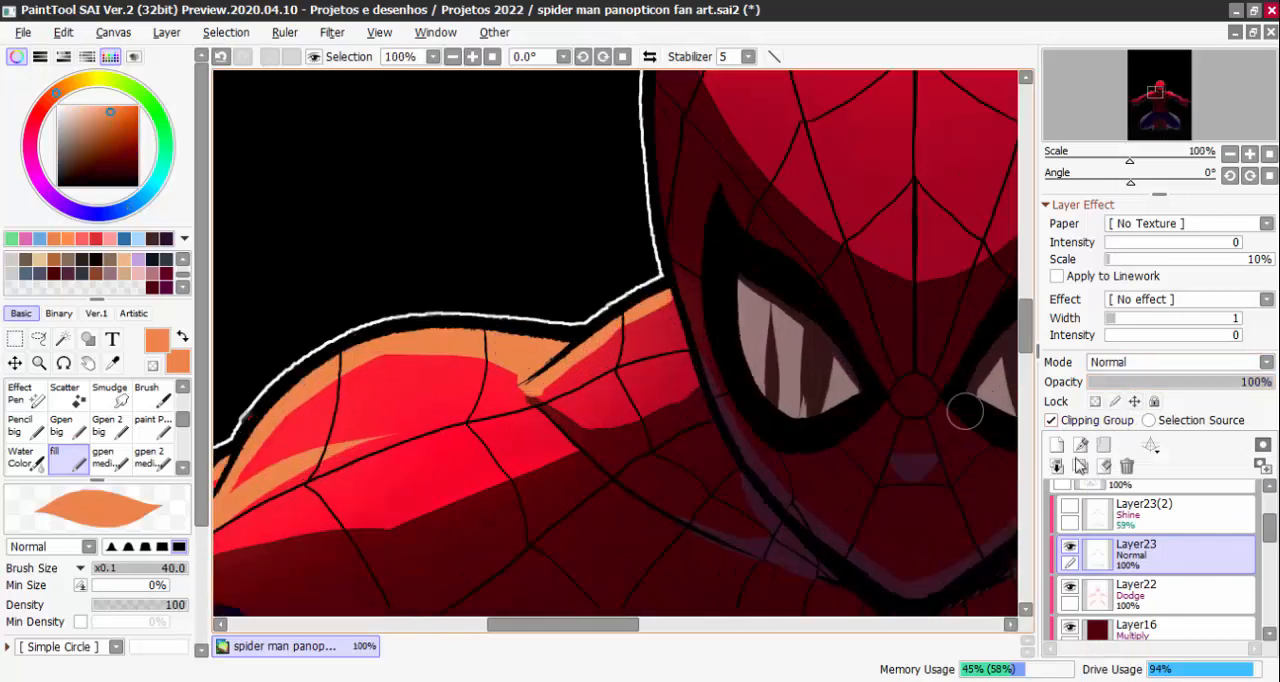
Preview the blurred Layer23(2) by itself in Normal mode, return it to Shine and show only Layer23 again
{"action": "left_click", "coordinate": [1070, 547]}
{"action": "left_click", "coordinate": [1069, 507]}
{"action": "left_click", "coordinate": [1118, 522]}
{"action": "left_click", "coordinate": [1118, 362]}
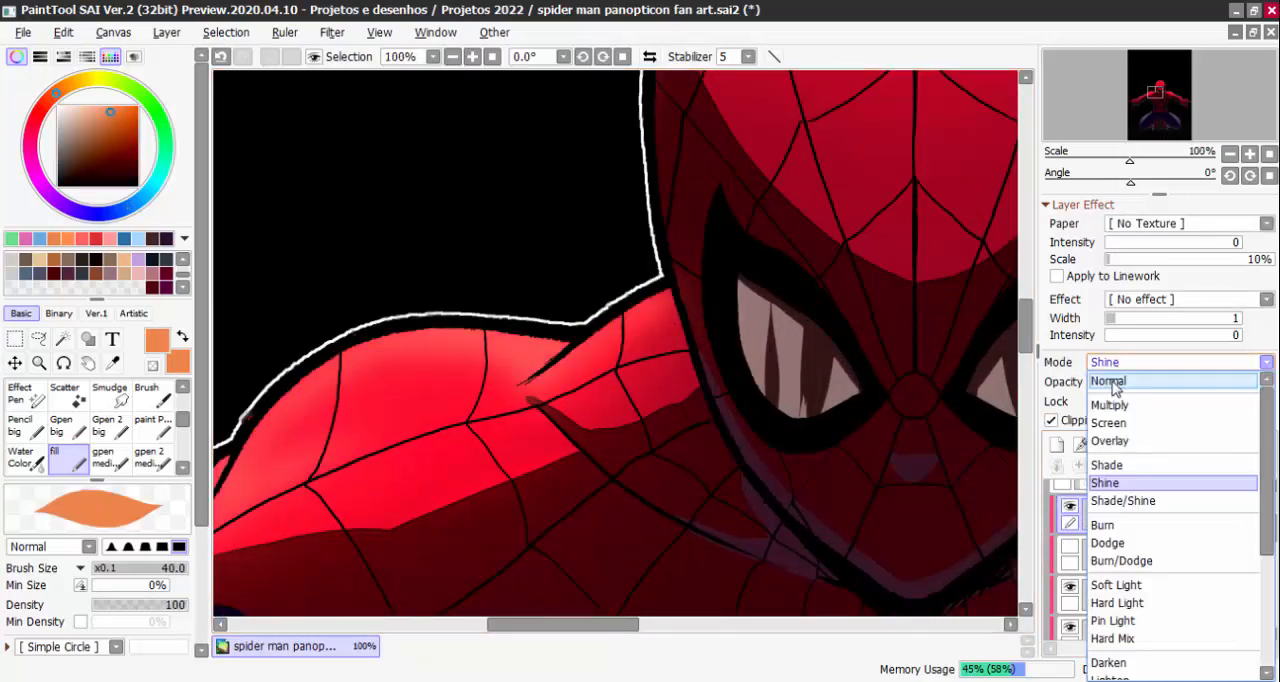
{"action": "left_click", "coordinate": [1120, 382]}
{"action": "left_click", "coordinate": [1118, 362]}
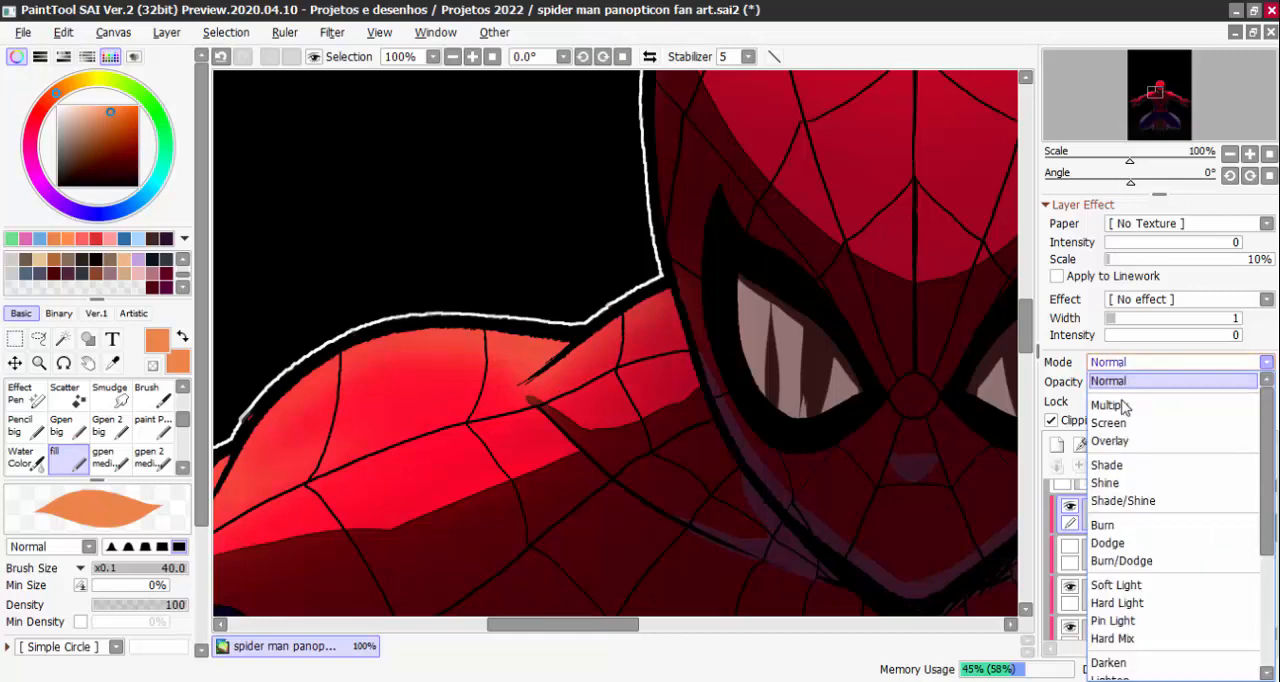
{"action": "left_click", "coordinate": [1113, 487]}
{"action": "left_click", "coordinate": [1070, 508]}
{"action": "left_click", "coordinate": [1070, 547]}
{"action": "key", "text": "Page_Down"}
{"action": "key", "text": "Page_Down"}
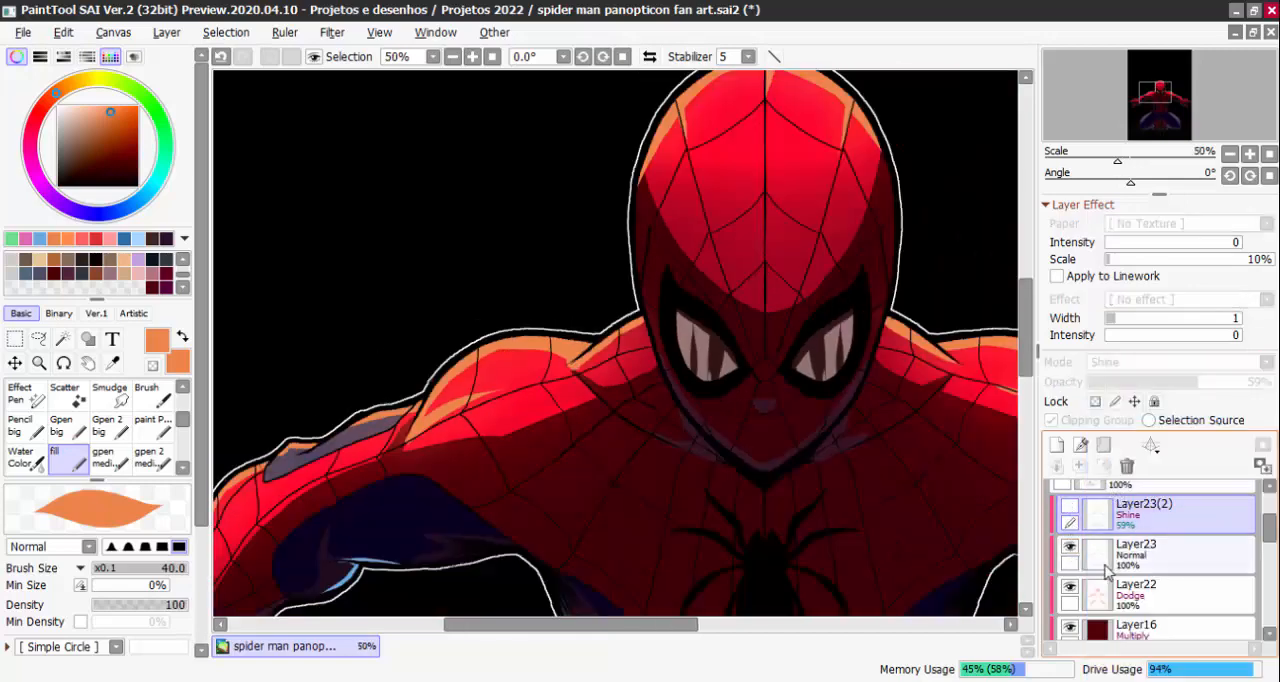
Check the flat orange highlights across the figure and set Layer23's blending mode back to Shine
{"action": "left_click", "coordinate": [1112, 564]}
{"action": "left_click", "coordinate": [1118, 363]}
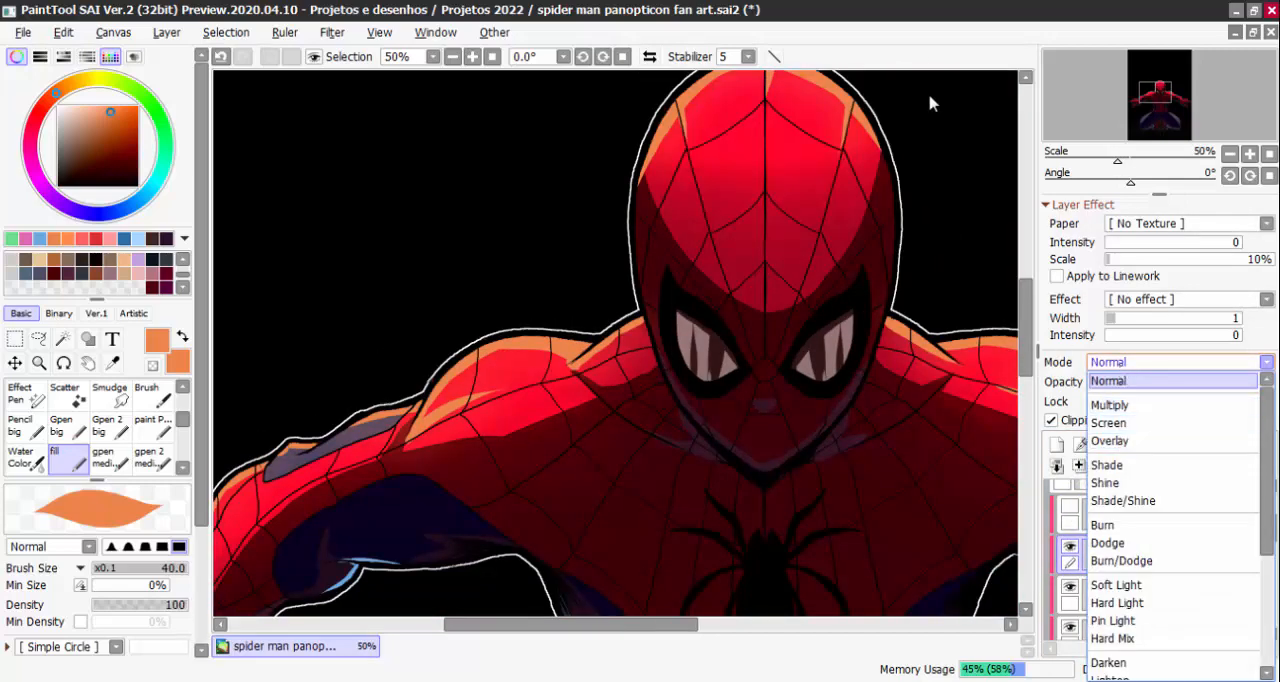
{"action": "left_click", "coordinate": [922, 52]}
{"action": "scroll", "coordinate": [914, 75], "scroll_direction": "down", "scroll_amount": 2}
{"action": "left_click_drag", "start_coordinate": [899, 455], "coordinate": [861, 437]}
{"action": "scroll", "coordinate": [861, 437], "scroll_direction": "down", "scroll_amount": 1}
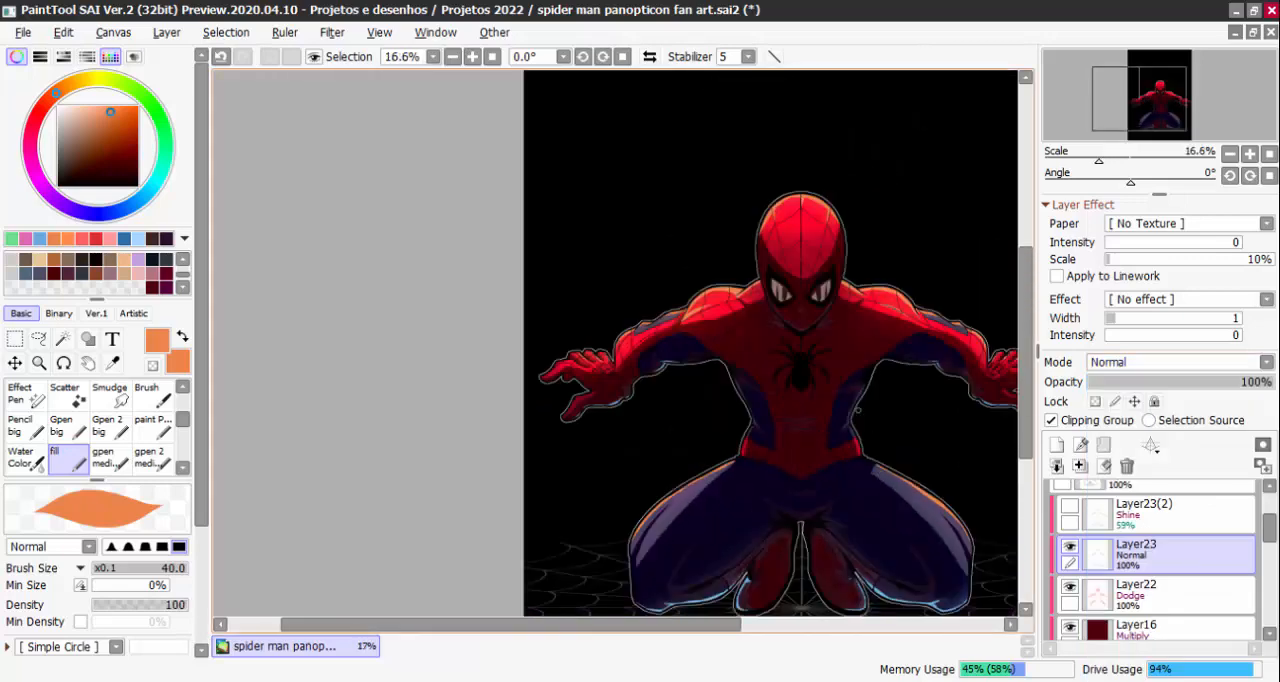
{"action": "scroll", "coordinate": [857, 410], "scroll_direction": "up", "scroll_amount": 1}
{"action": "left_click_drag", "start_coordinate": [946, 451], "coordinate": [904, 404]}
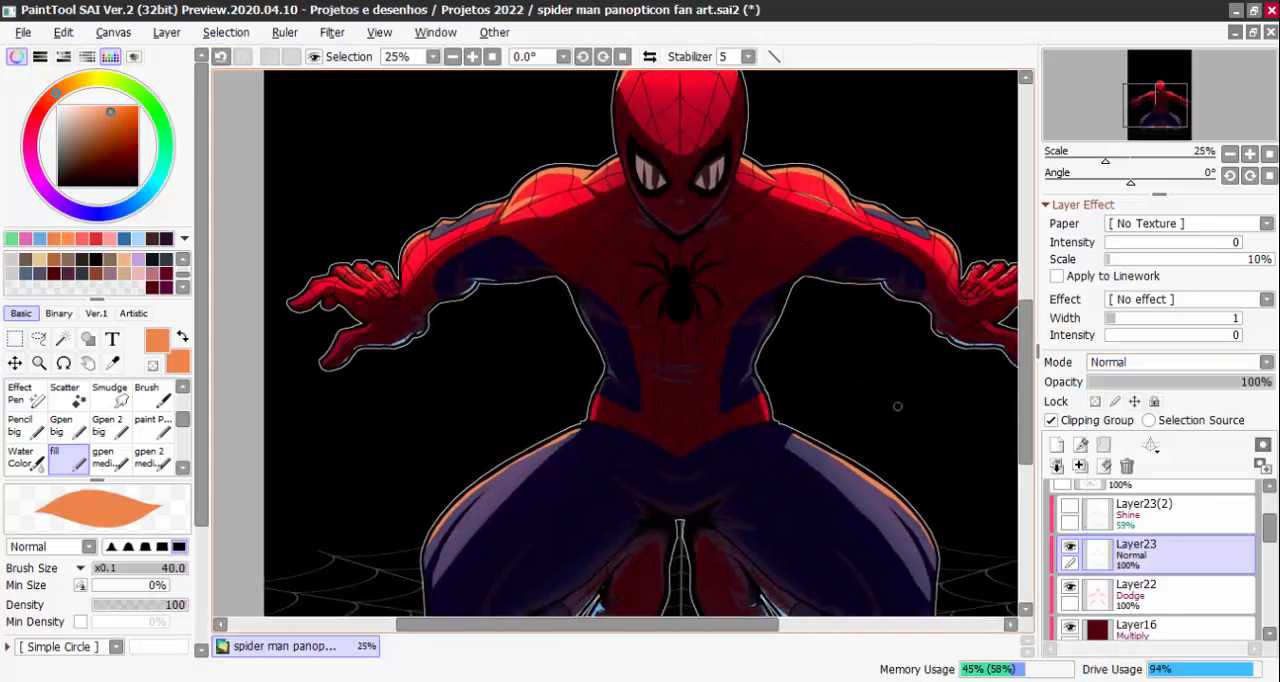
{"action": "left_click", "coordinate": [1130, 362]}
{"action": "left_click", "coordinate": [1125, 468]}
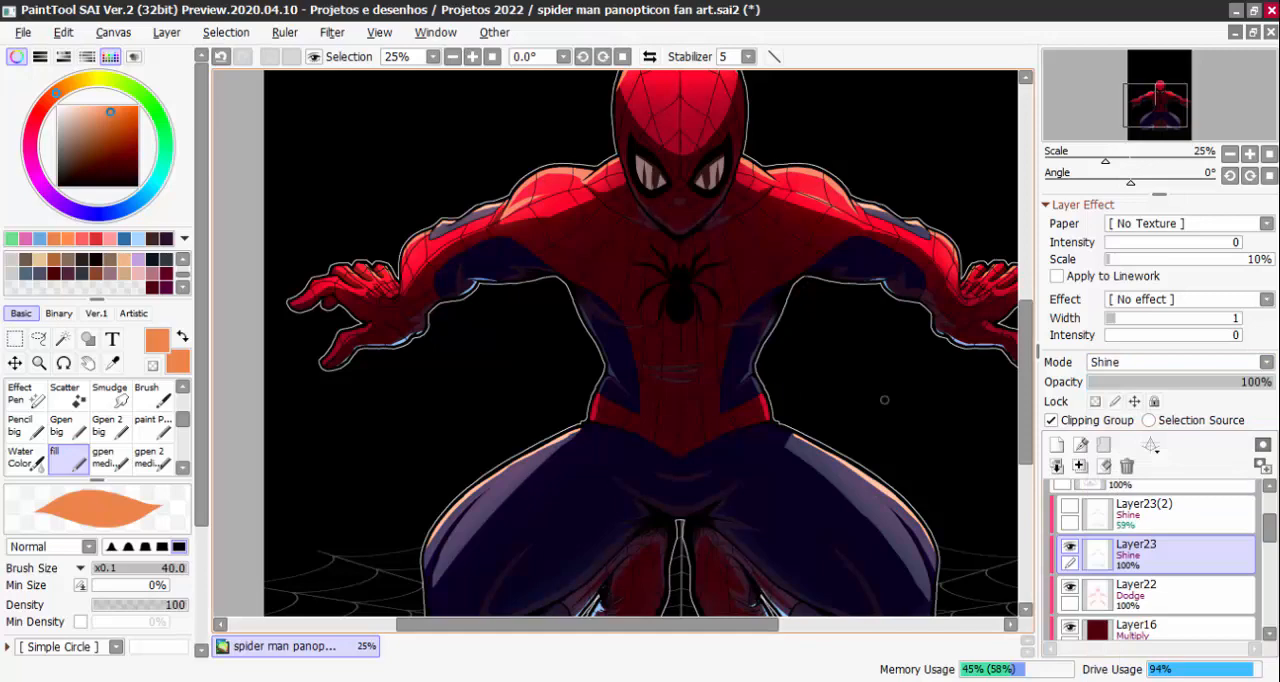
Airbrush soft orange over the thigh highlight near the hip on Layer23, with the AirBrush size raised to 110
{"action": "scroll", "coordinate": [934, 475], "scroll_direction": "up", "scroll_amount": 2}
{"action": "scroll", "coordinate": [1015, 508], "scroll_direction": "down", "scroll_amount": 1}
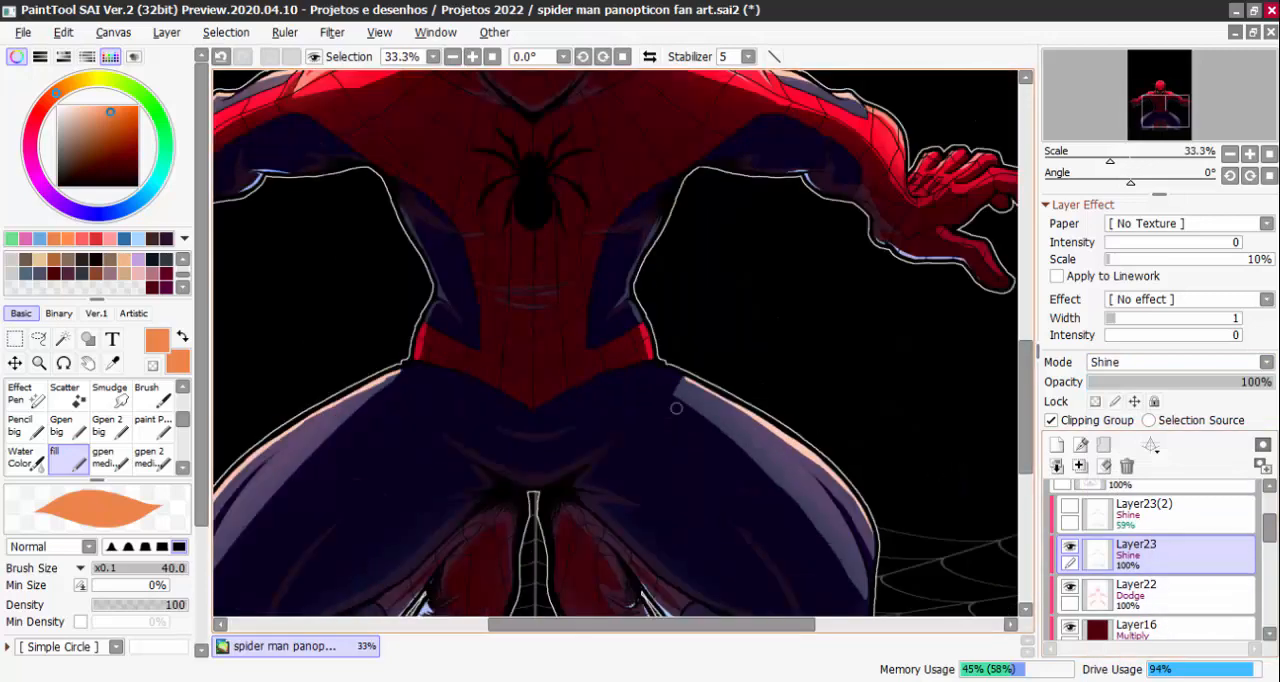
{"action": "left_click_drag", "start_coordinate": [183, 420], "coordinate": [183, 398]}
{"action": "left_click", "coordinate": [77, 399]}
{"action": "left_click_drag", "start_coordinate": [757, 398], "coordinate": [725, 403]}
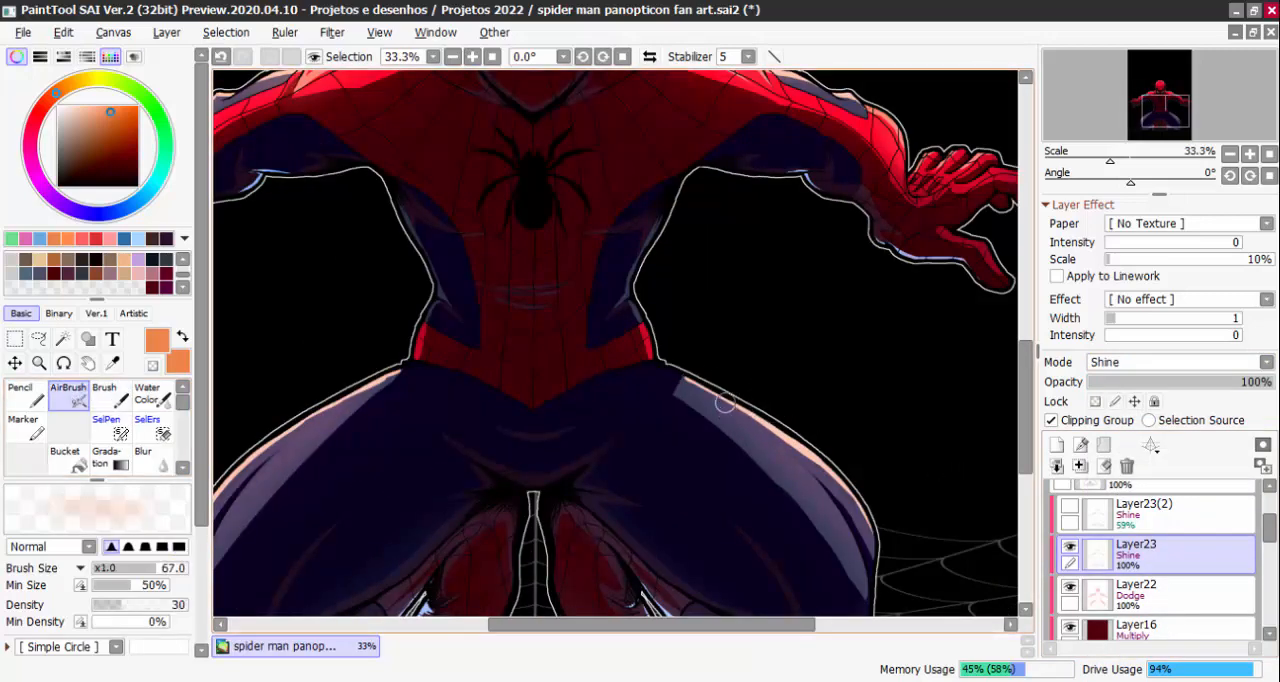
{"action": "scroll", "coordinate": [725, 403], "scroll_direction": "up", "scroll_amount": 1}
{"action": "left_click", "coordinate": [1069, 510]}
{"action": "left_click", "coordinate": [1069, 510]}
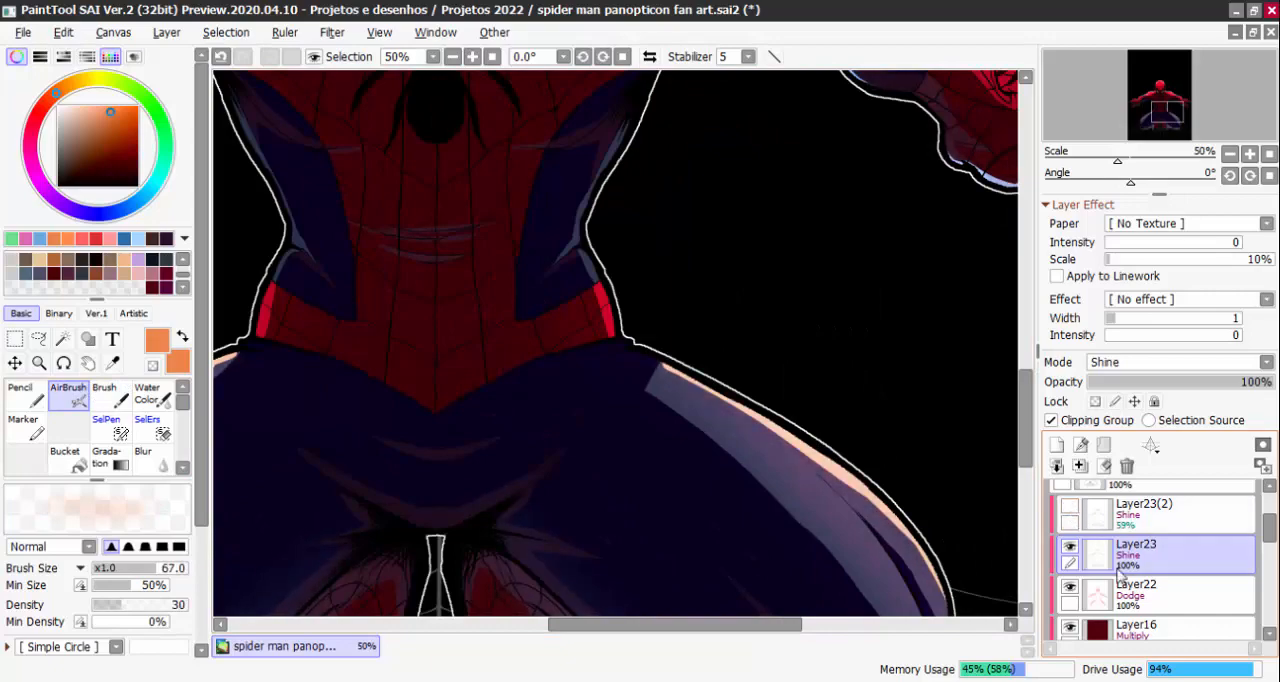
{"action": "left_click_drag", "start_coordinate": [690, 392], "coordinate": [771, 418]}
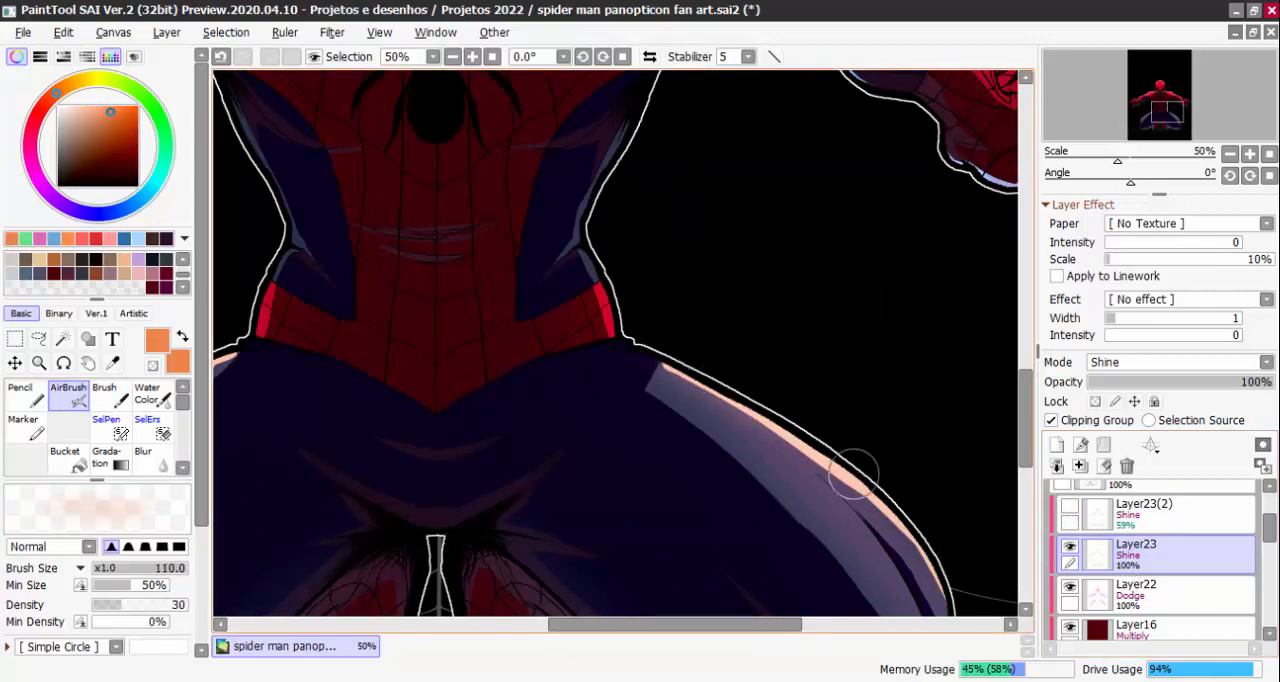
Airbrush the same soft orange glow along the outer edge of the opposite thigh on Layer23
{"action": "scroll", "coordinate": [929, 548], "scroll_direction": "down", "scroll_amount": 2}
{"action": "scroll", "coordinate": [594, 376], "scroll_direction": "up", "scroll_amount": 2}
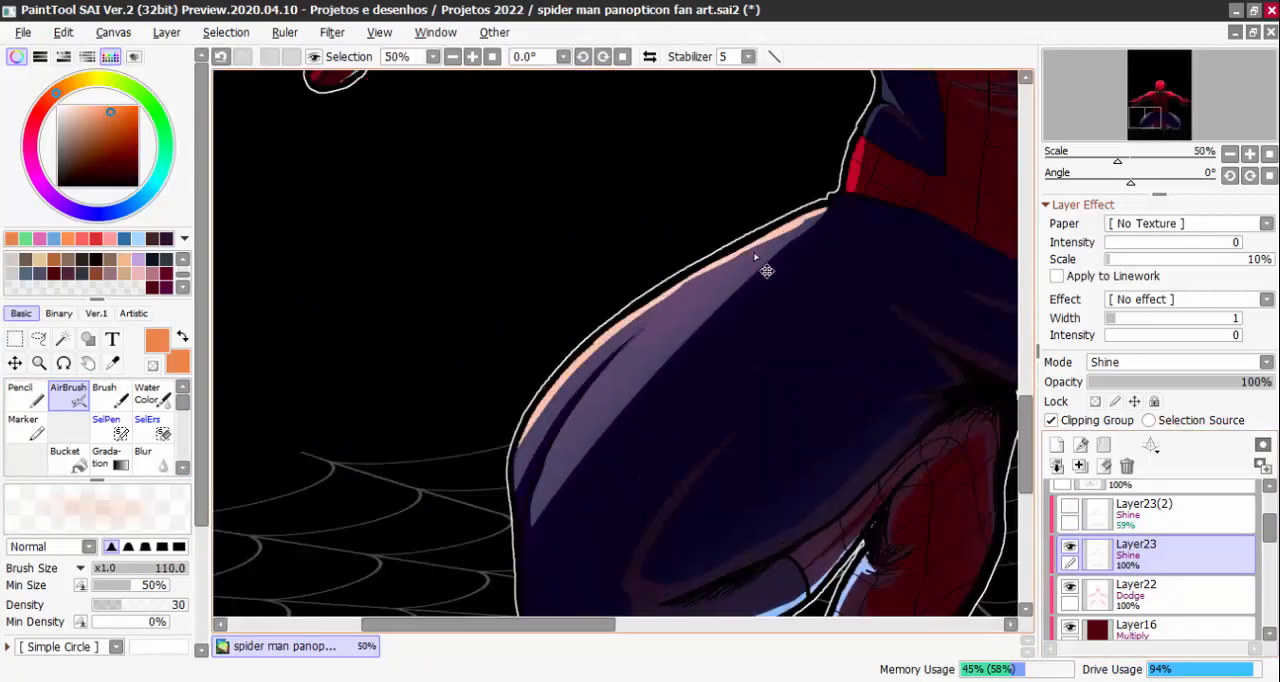
{"action": "scroll", "coordinate": [810, 212], "scroll_direction": "down", "scroll_amount": 2}
{"action": "scroll", "coordinate": [818, 212], "scroll_direction": "up", "scroll_amount": 2}
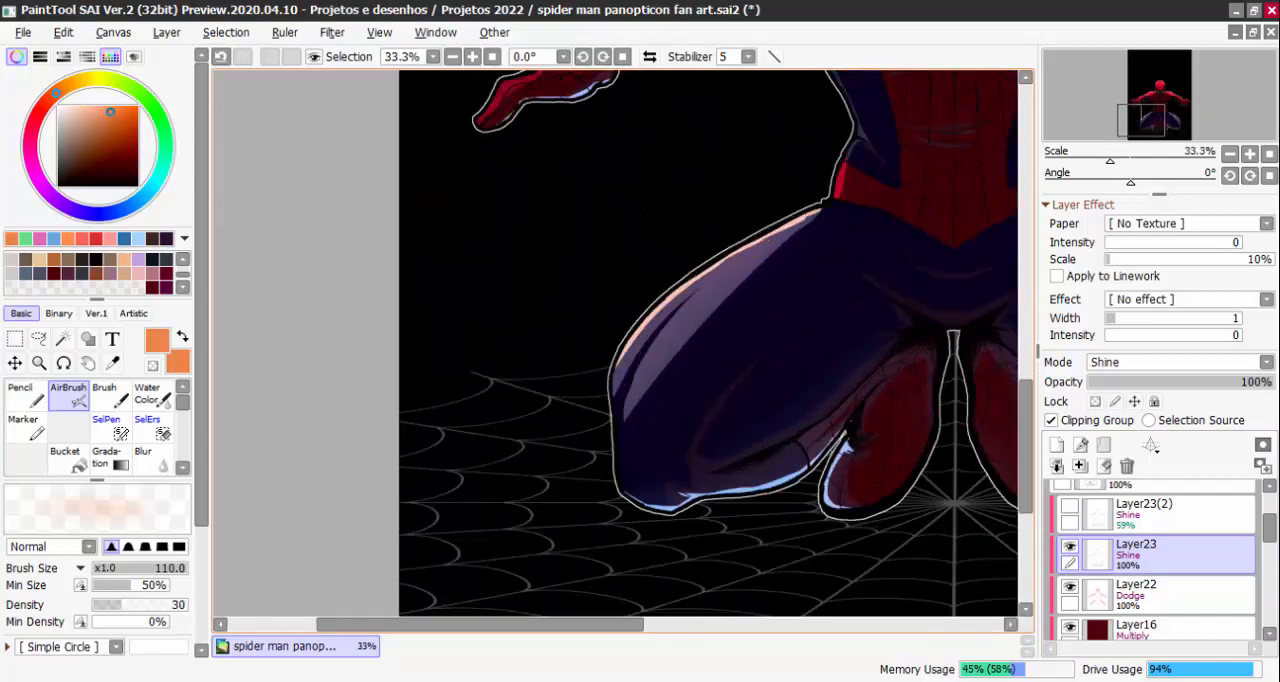
{"action": "left_click_drag", "start_coordinate": [818, 210], "coordinate": [525, 410]}
{"action": "left_click_drag", "start_coordinate": [649, 307], "coordinate": [507, 508]}
{"action": "scroll", "coordinate": [794, 243], "scroll_direction": "down", "scroll_amount": 2}
{"action": "scroll", "coordinate": [794, 243], "scroll_direction": "up", "scroll_amount": 2}
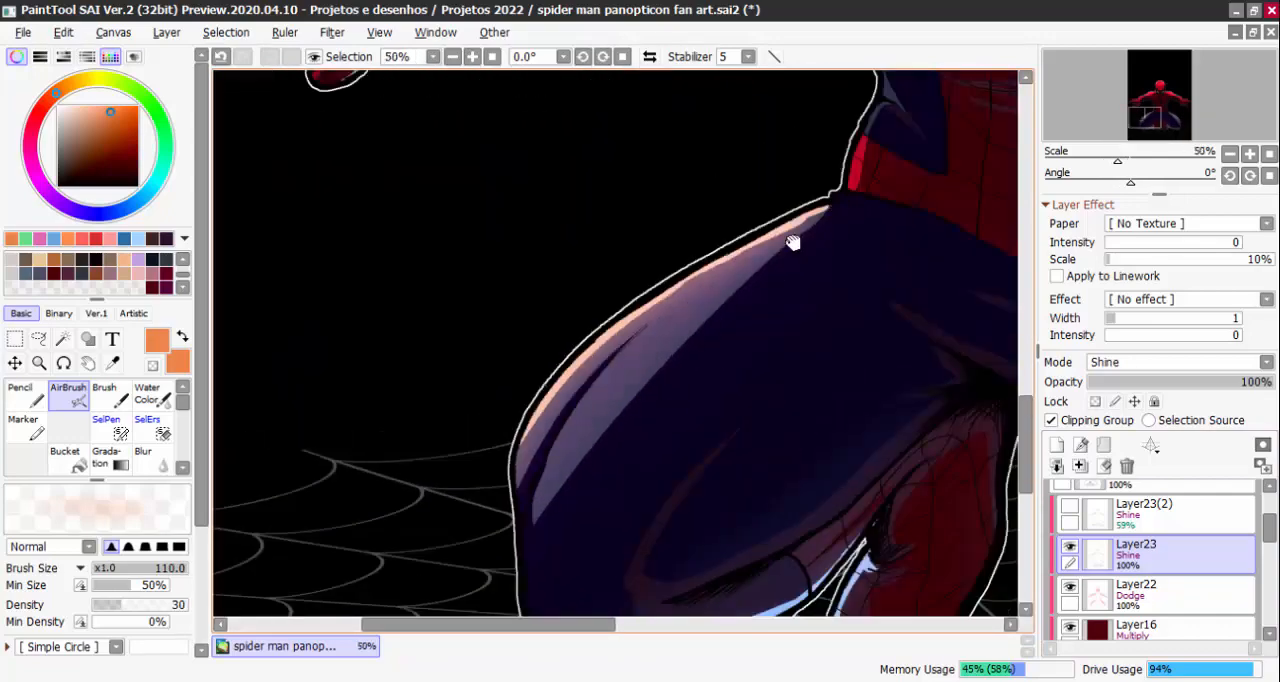
Airbrush orange over the shoulder highlight beside the head, undo the first pass and brush it again
{"action": "left_click_drag", "start_coordinate": [794, 243], "coordinate": [756, 345]}
{"action": "scroll", "coordinate": [645, 559], "scroll_direction": "down", "scroll_amount": 1}
{"action": "scroll", "coordinate": [695, 220], "scroll_direction": "up", "scroll_amount": 1}
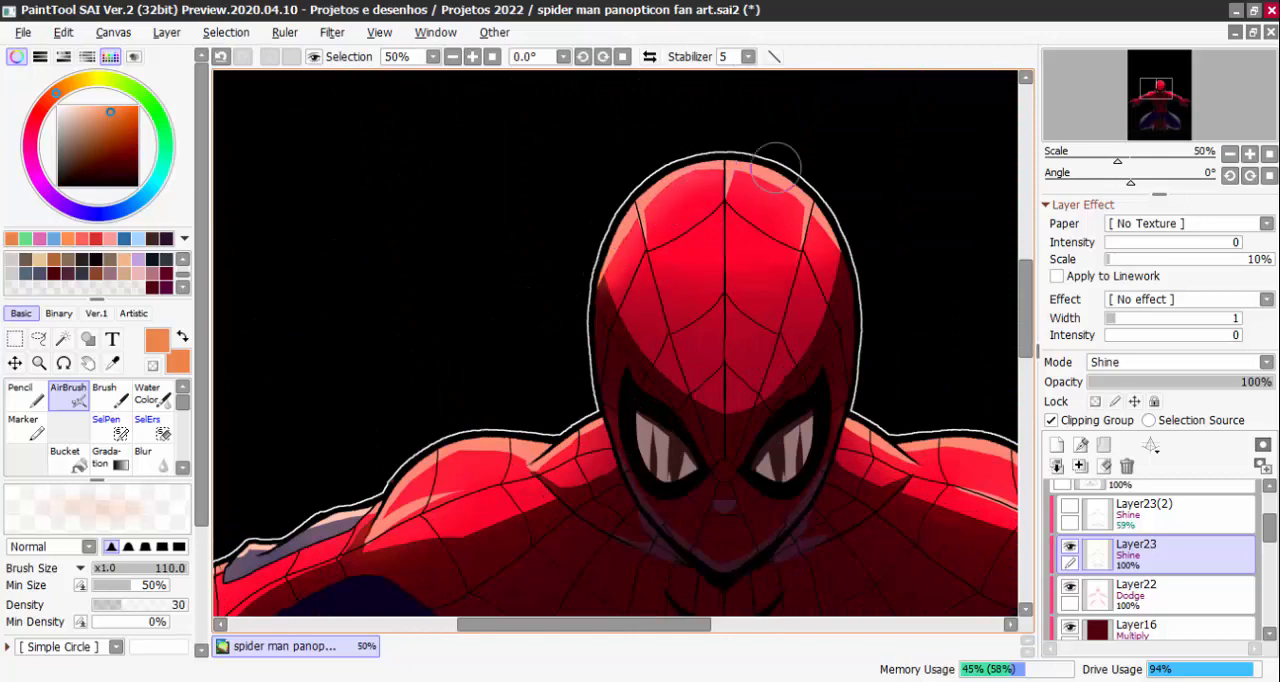
{"action": "left_click_drag", "start_coordinate": [866, 271], "coordinate": [941, 116]}
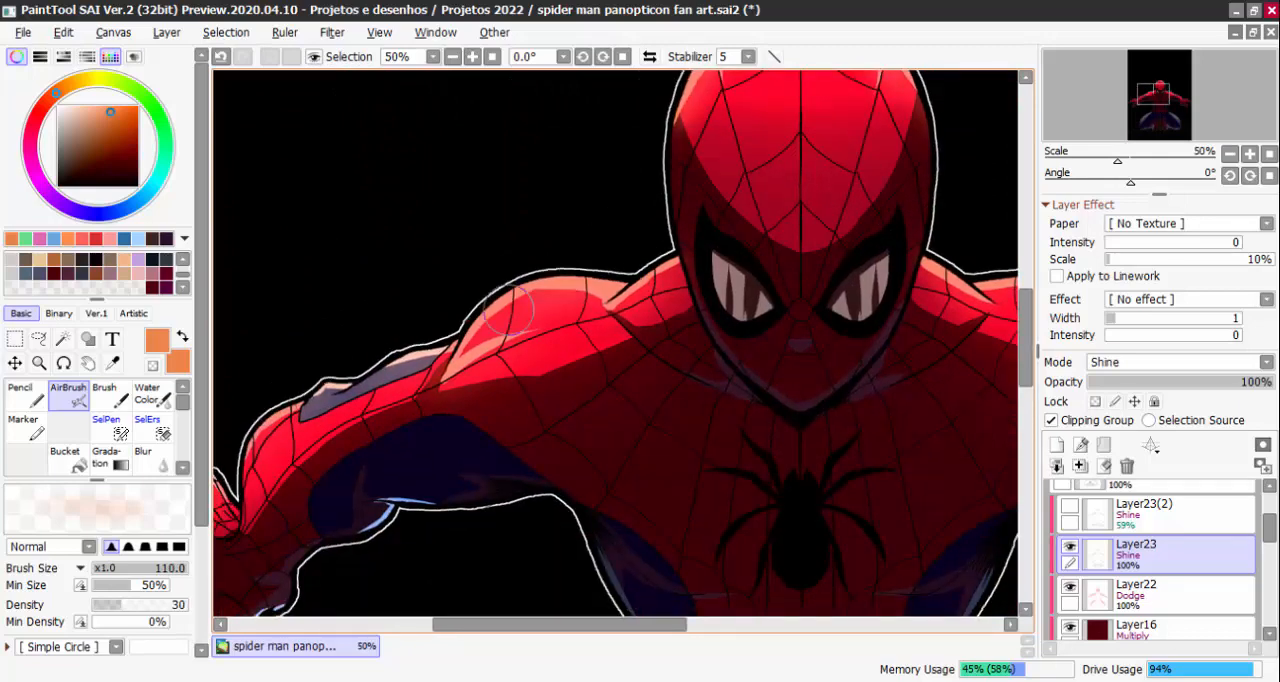
{"action": "left_click_drag", "start_coordinate": [681, 306], "coordinate": [449, 394]}
{"action": "key", "text": "ctrl+z"}
{"action": "key", "text": "ctrl+z"}
{"action": "left_click_drag", "start_coordinate": [686, 314], "coordinate": [641, 332]}
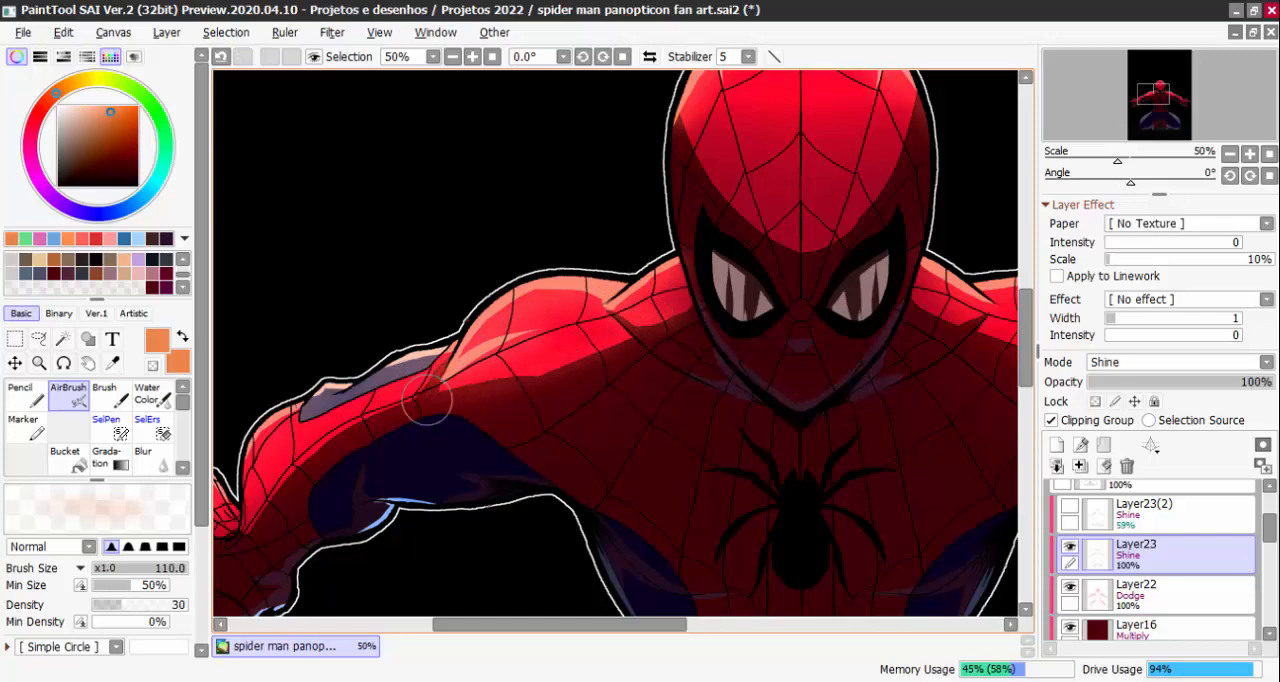
Examine the airbrushed highlights on the arms, shoulders and head, up close and across the whole figure
{"action": "left_click_drag", "start_coordinate": [427, 400], "coordinate": [564, 335]}
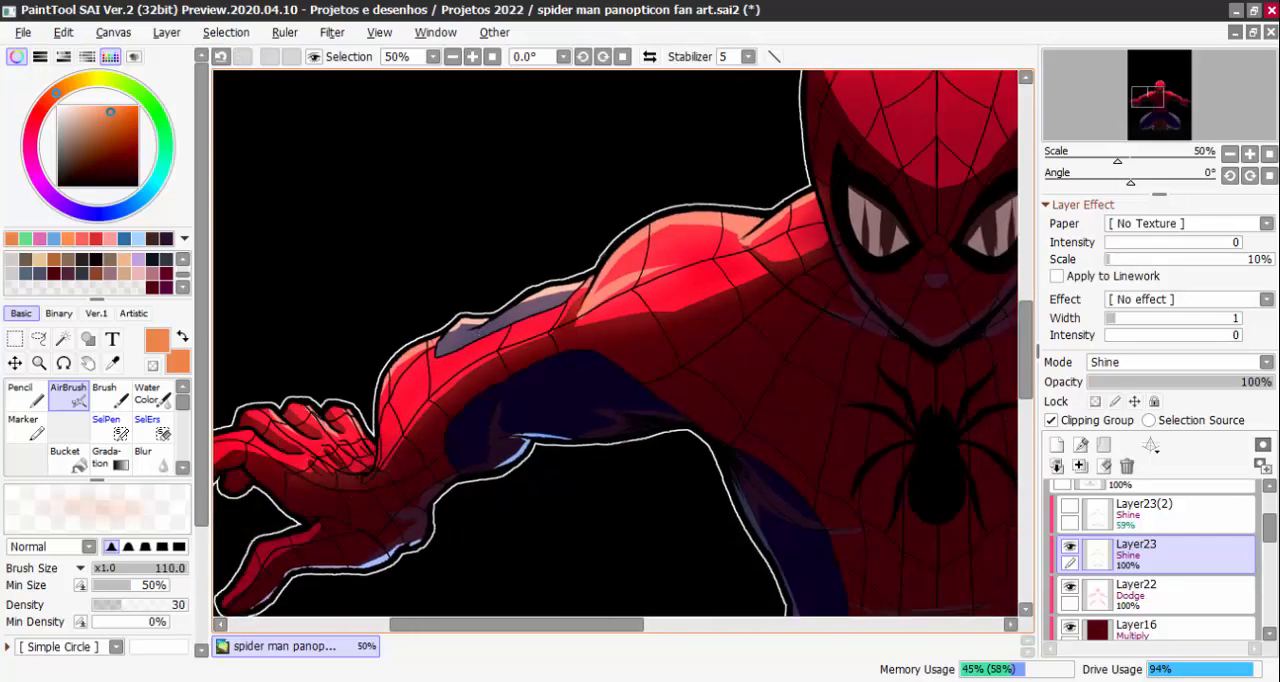
{"action": "scroll", "coordinate": [837, 396], "scroll_direction": "down", "scroll_amount": 1}
{"action": "left_click_drag", "start_coordinate": [837, 397], "coordinate": [622, 412]}
{"action": "scroll", "coordinate": [857, 296], "scroll_direction": "up", "scroll_amount": 1}
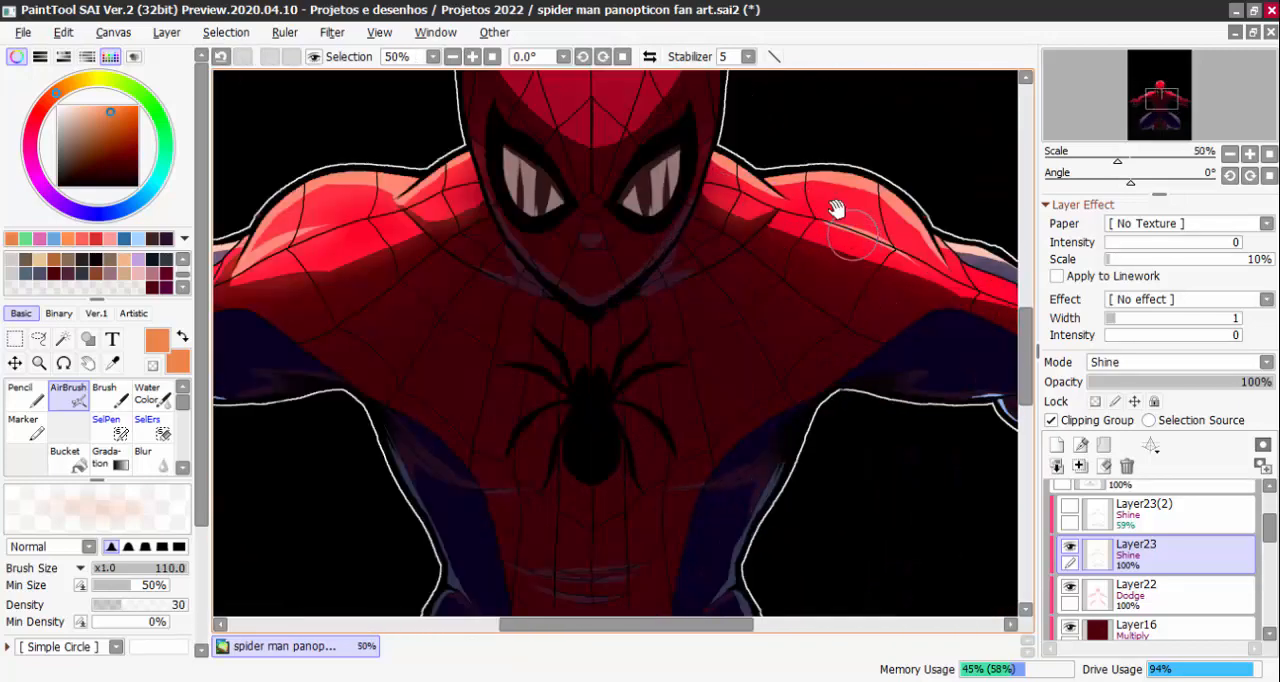
{"action": "left_click_drag", "start_coordinate": [838, 211], "coordinate": [814, 349]}
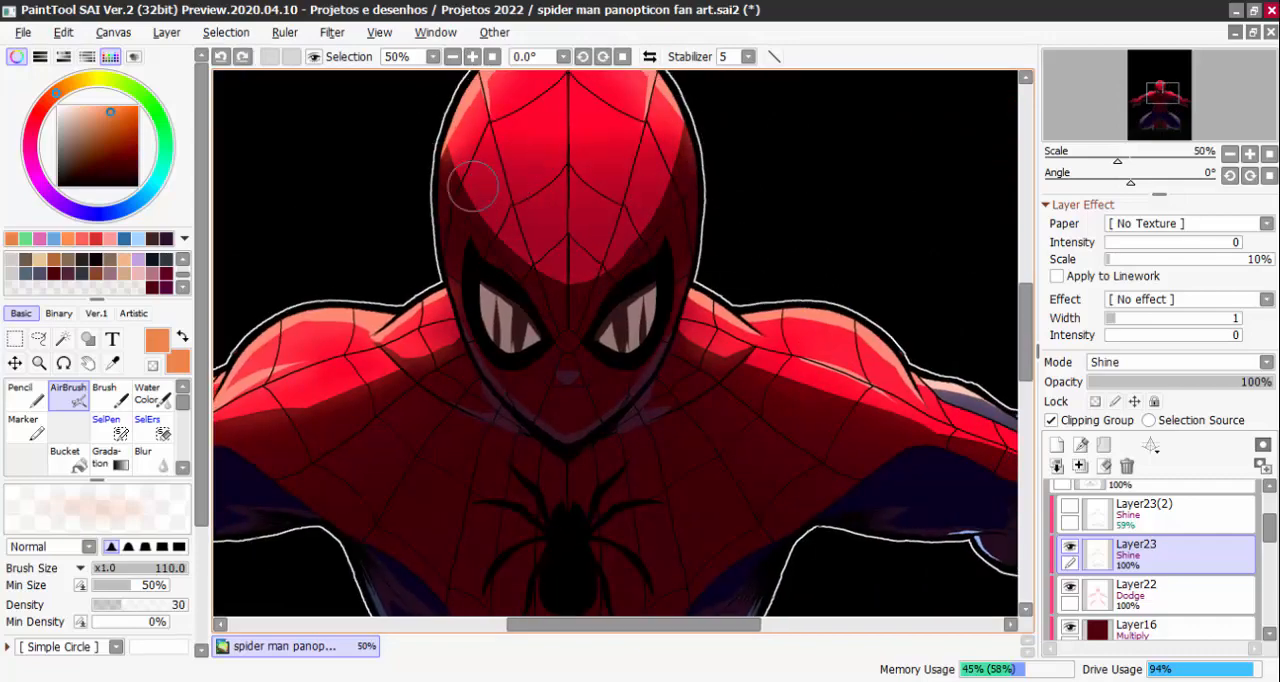
{"action": "scroll", "coordinate": [778, 173], "scroll_direction": "down", "scroll_amount": 2}
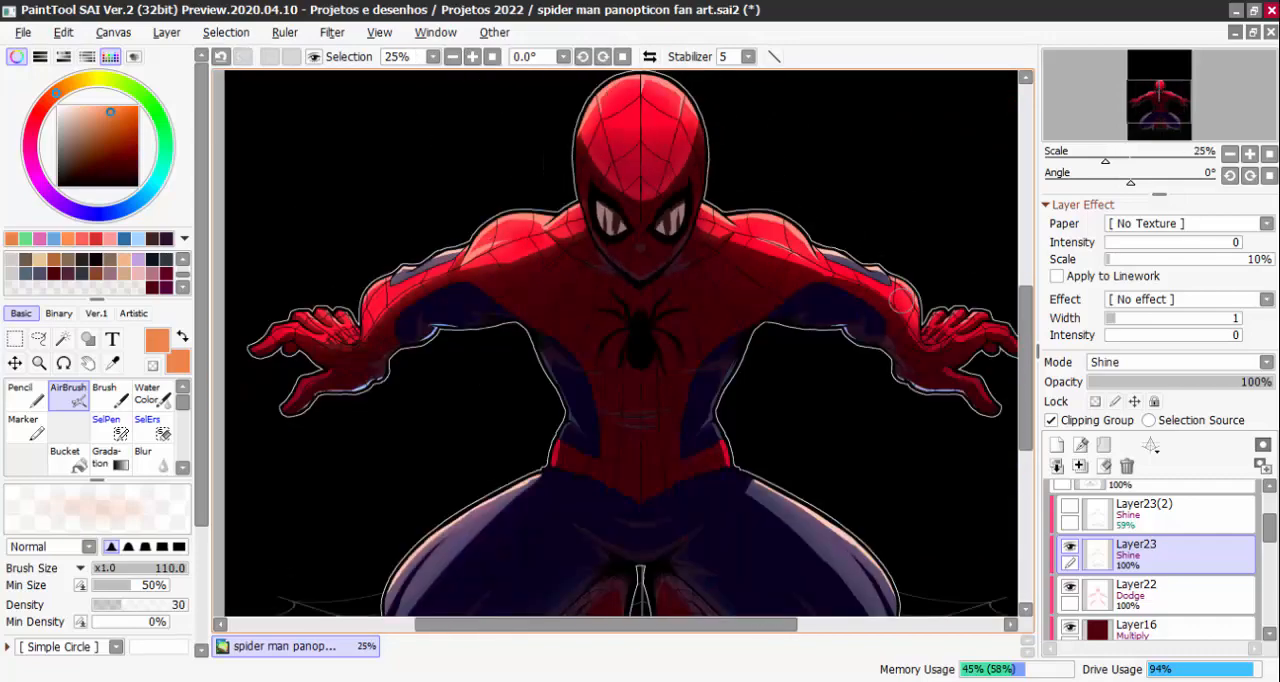
{"action": "scroll", "coordinate": [882, 283], "scroll_direction": "up", "scroll_amount": 1}
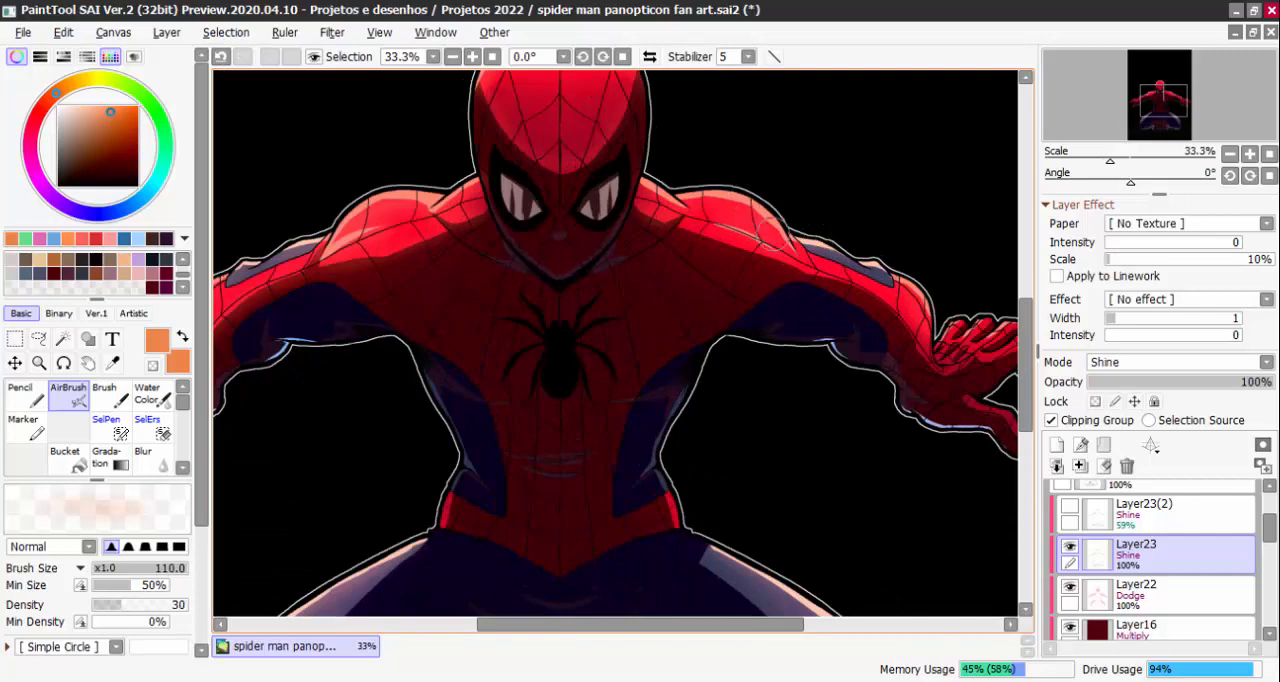
{"action": "scroll", "coordinate": [966, 338], "scroll_direction": "down", "scroll_amount": 2}
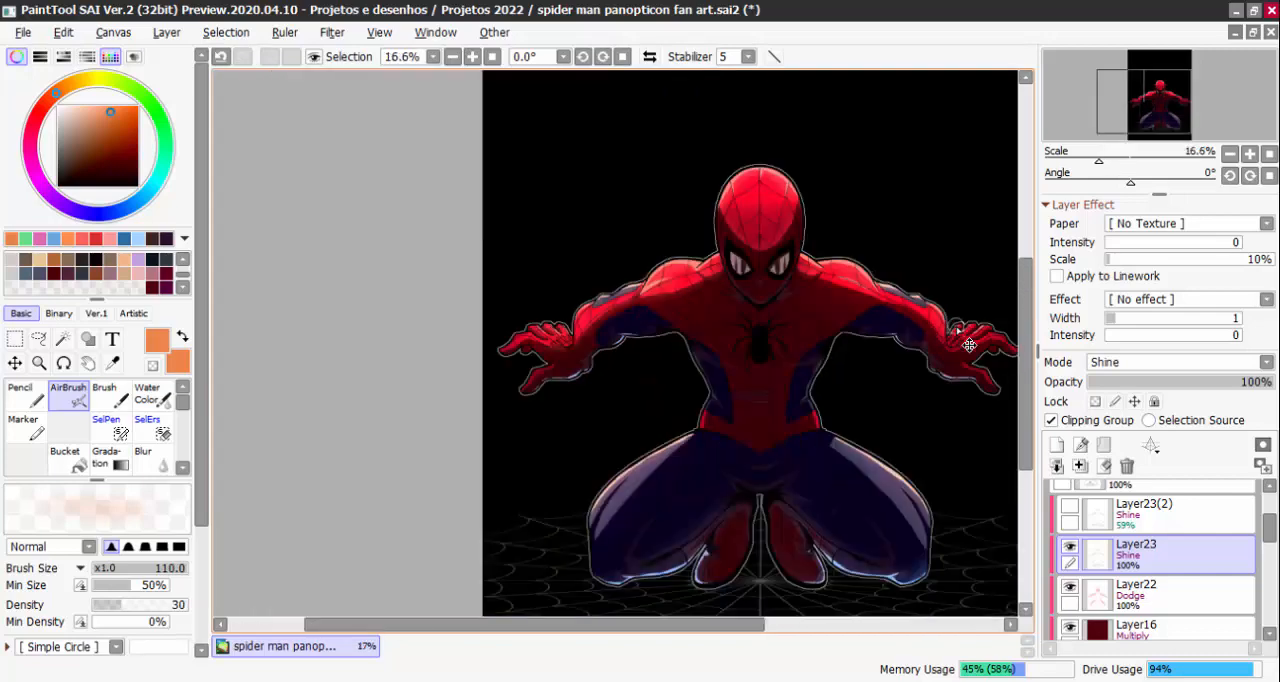
{"action": "scroll", "coordinate": [969, 345], "scroll_direction": "down", "scroll_amount": 1}
{"action": "scroll", "coordinate": [932, 396], "scroll_direction": "up", "scroll_amount": 1}
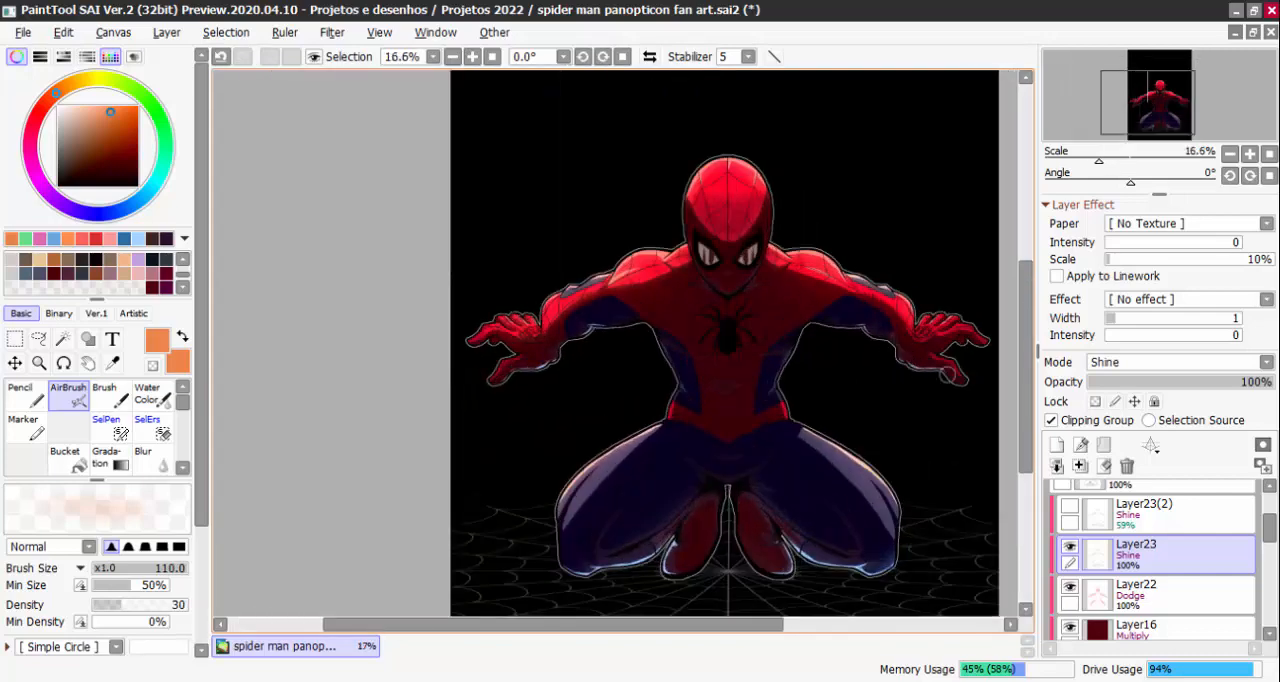
Make Layer22 the active layer, clear the selection loaded from it and set its blending mode to Normal
{"action": "left_click", "coordinate": [1113, 612]}
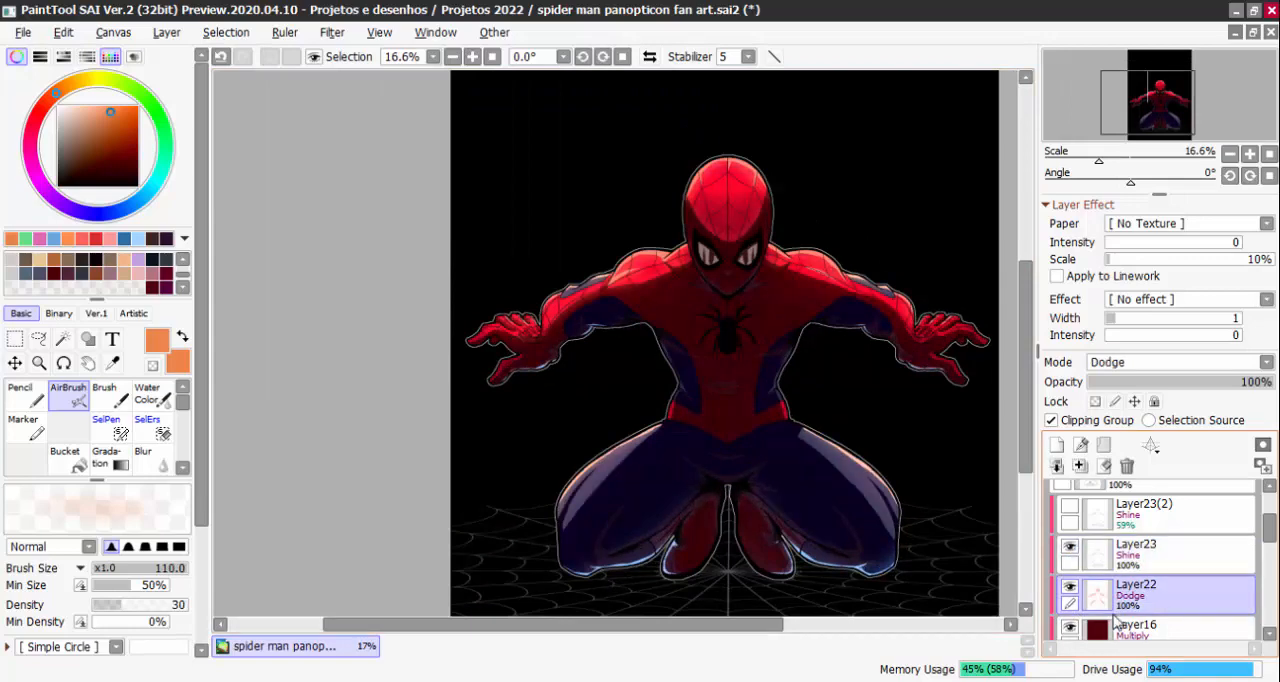
{"action": "key", "text": "Page_Up"}
{"action": "left_click", "coordinate": [1102, 598], "text": "ctrl"}
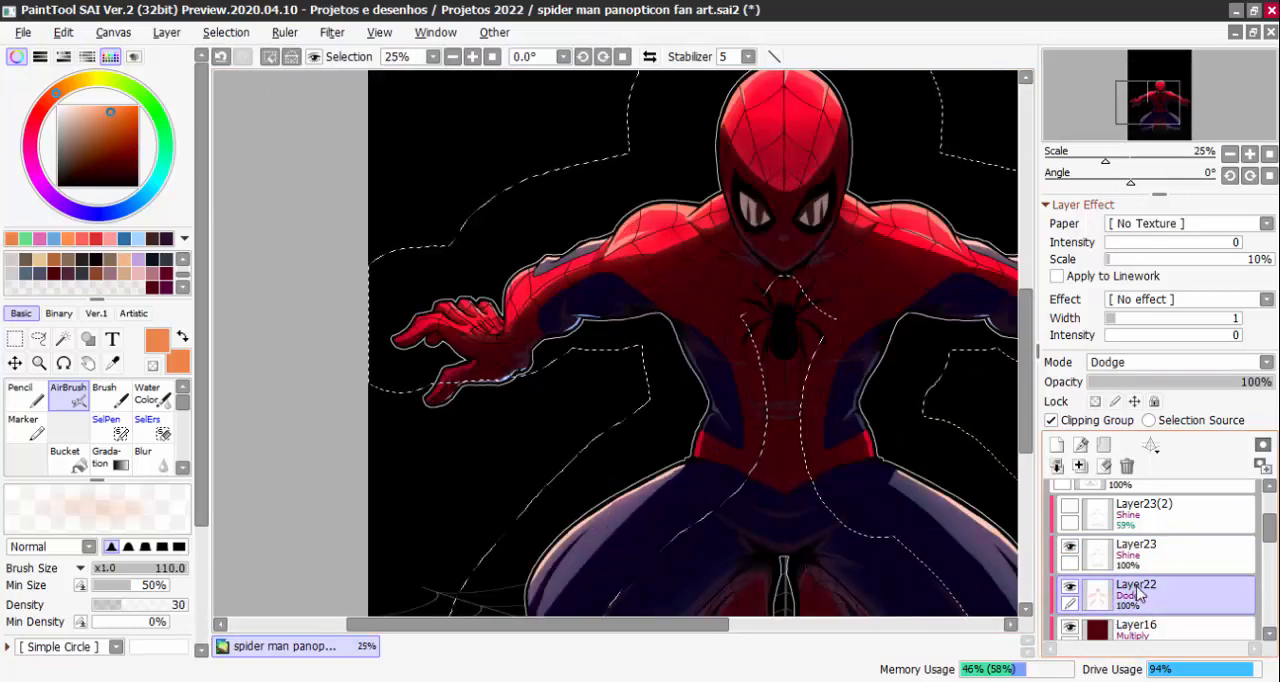
{"action": "key", "text": "ctrl+d"}
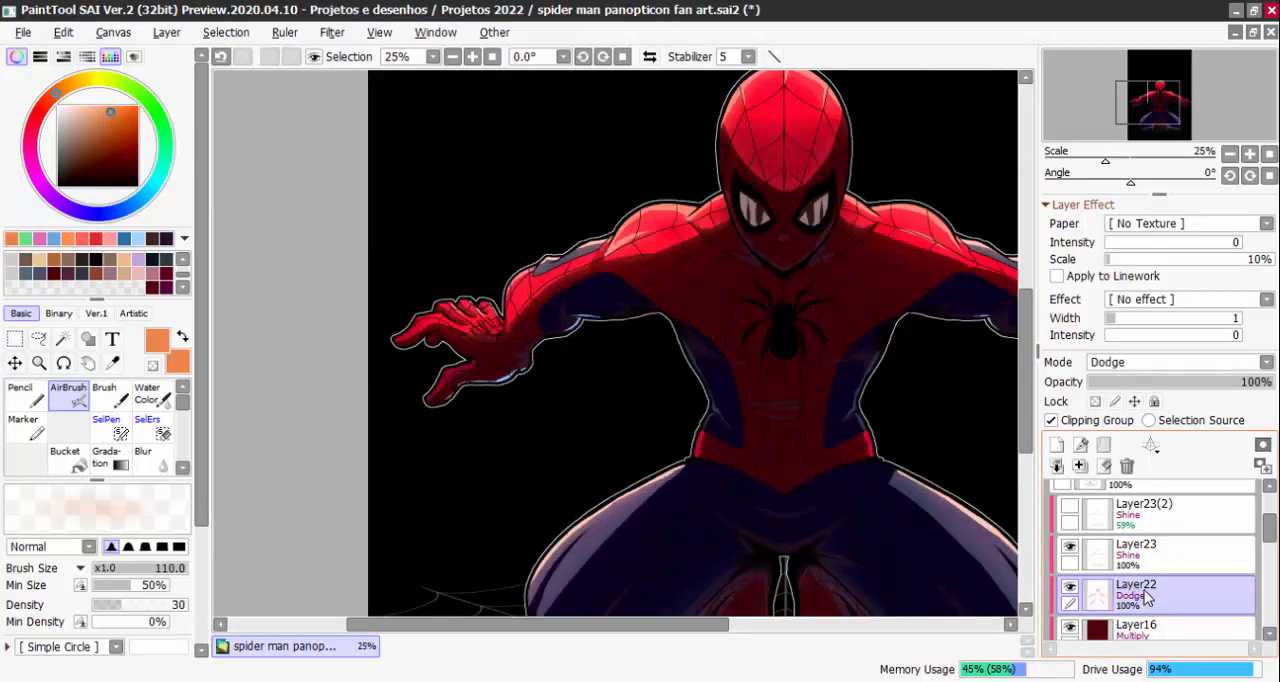
{"action": "left_click", "coordinate": [1110, 362]}
{"action": "left_click", "coordinate": [1100, 380]}
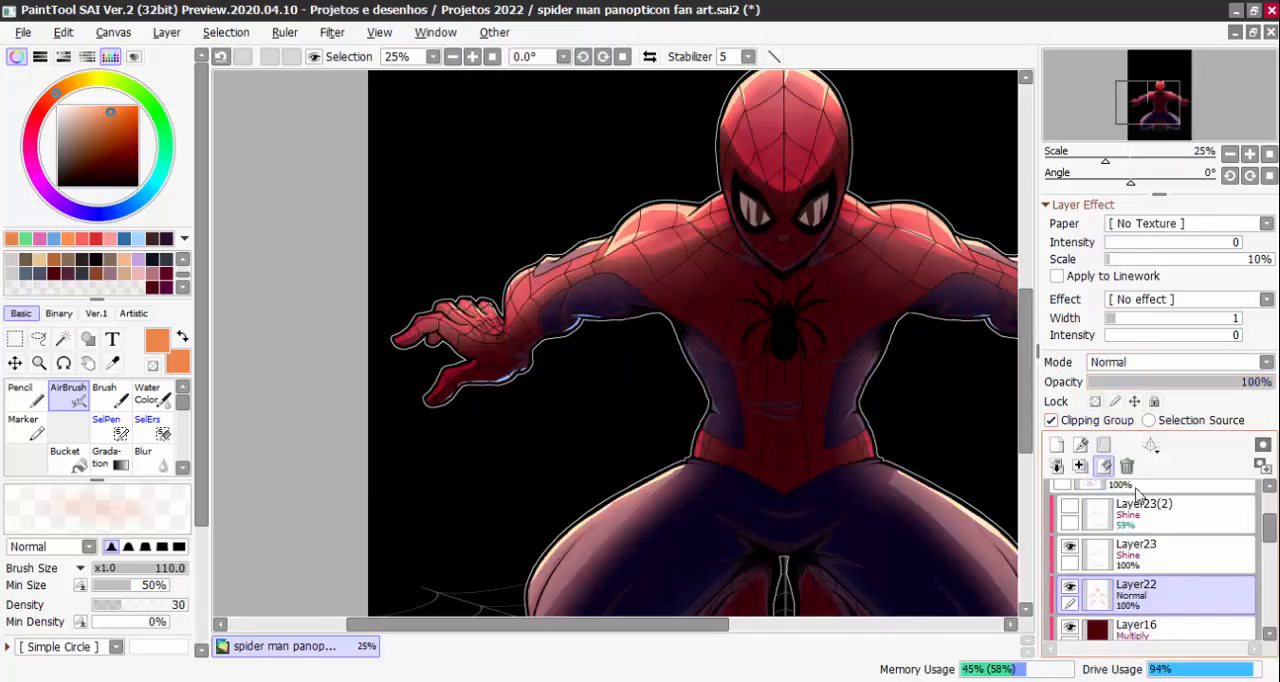
Examine the Normal-mode lighting across the whole figure, hiding and showing Layer22 for comparison
{"action": "scroll", "coordinate": [868, 384], "scroll_direction": "down", "scroll_amount": 1}
{"action": "scroll", "coordinate": [868, 384], "scroll_direction": "down", "scroll_amount": 1}
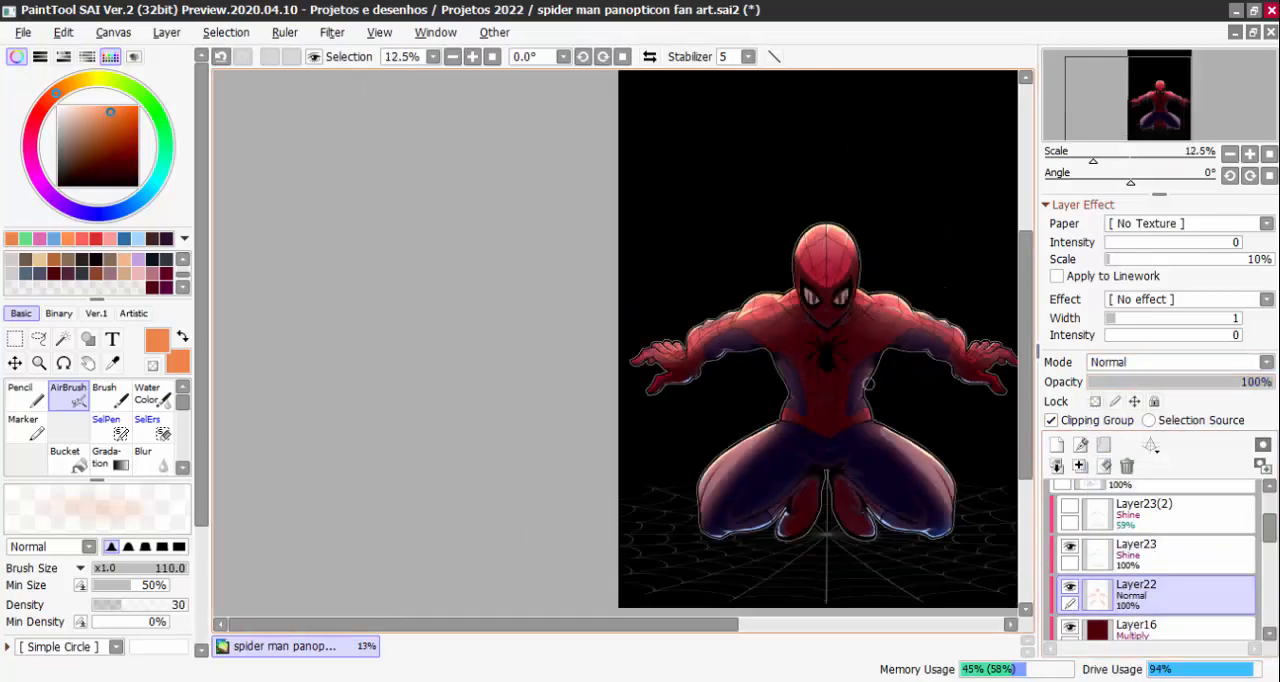
{"action": "scroll", "coordinate": [868, 384], "scroll_direction": "up", "scroll_amount": 2}
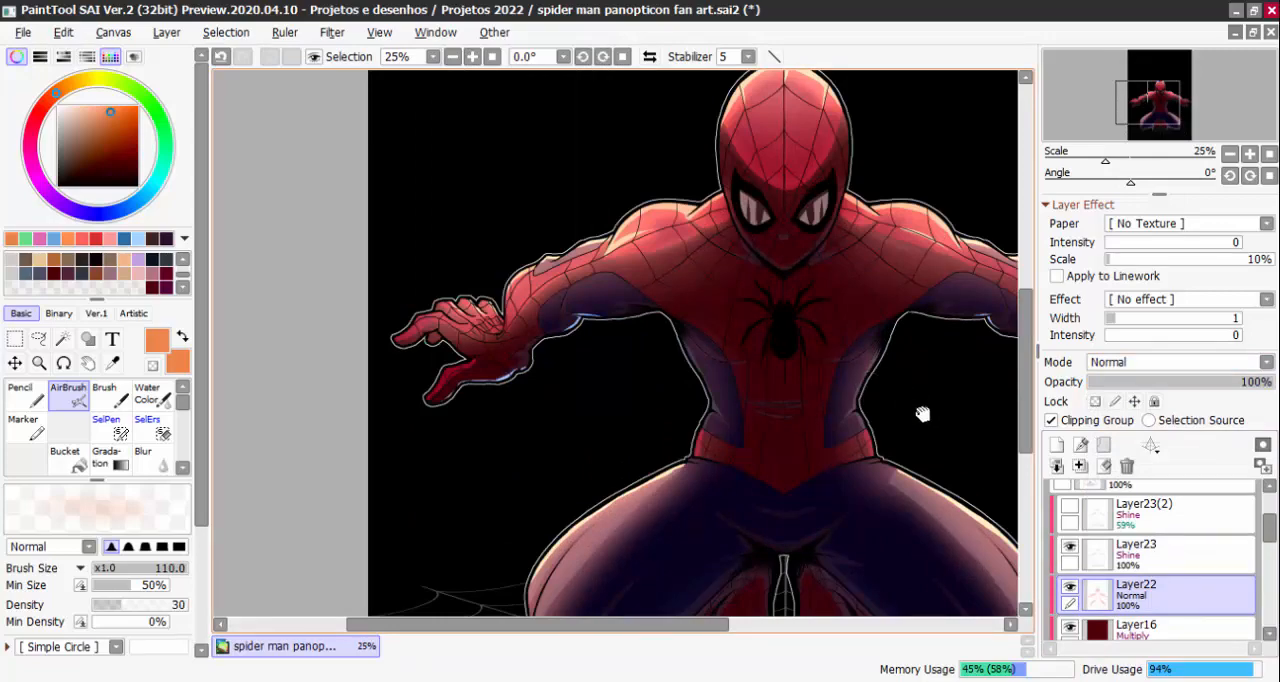
{"action": "left_click_drag", "start_coordinate": [922, 414], "coordinate": [860, 405]}
{"action": "scroll", "coordinate": [881, 392], "scroll_direction": "down", "scroll_amount": 1}
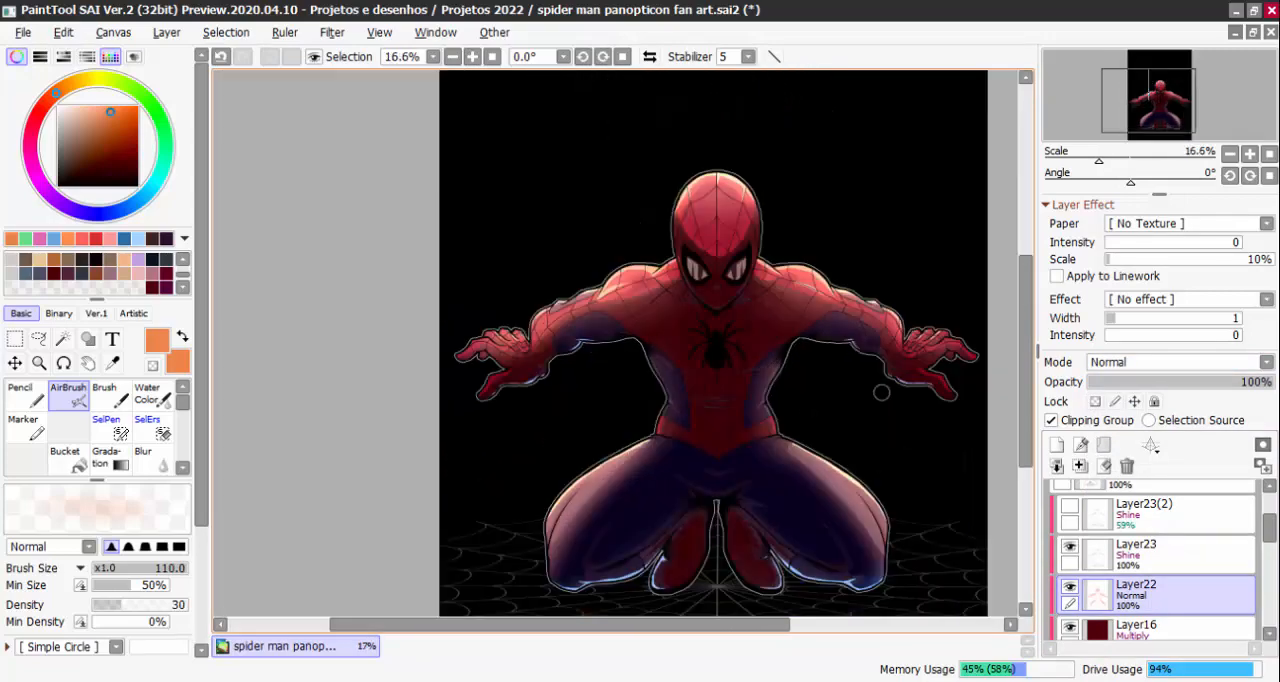
{"action": "scroll", "coordinate": [881, 392], "scroll_direction": "up", "scroll_amount": 1}
{"action": "left_click", "coordinate": [1070, 586]}
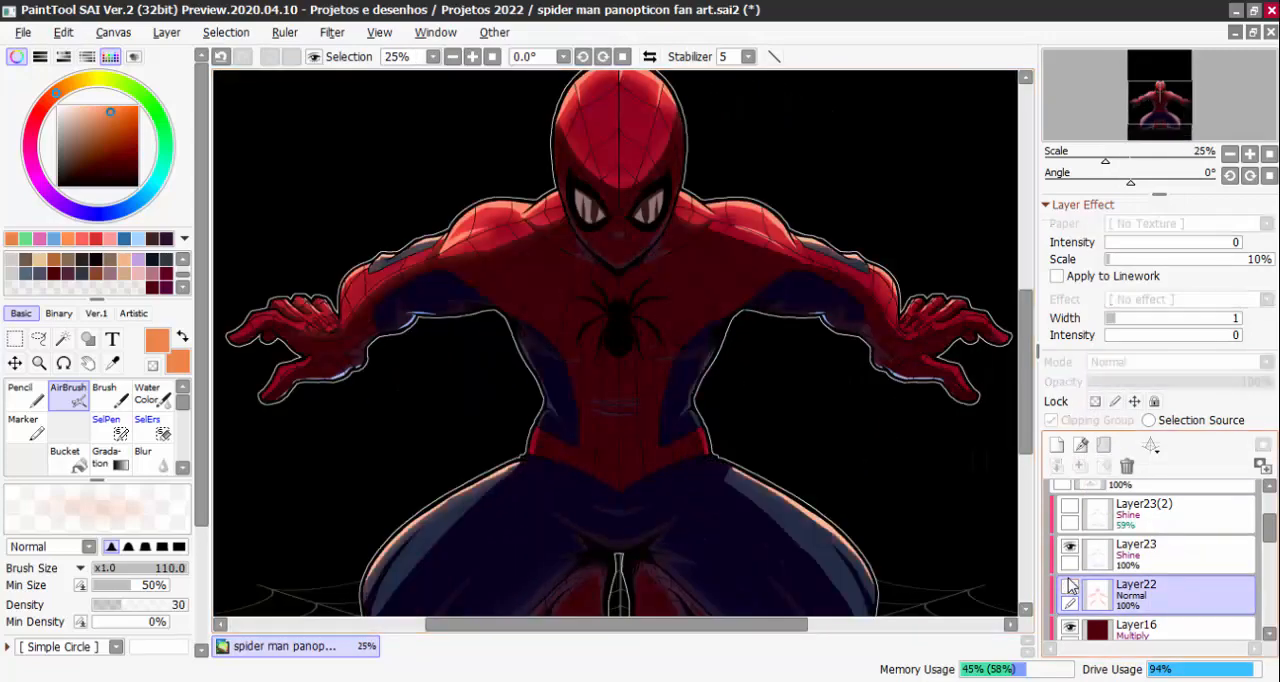
{"action": "left_click", "coordinate": [1070, 586]}
{"action": "scroll", "coordinate": [1025, 570], "scroll_direction": "down", "scroll_amount": 2}
{"action": "scroll", "coordinate": [1025, 570], "scroll_direction": "up", "scroll_amount": 1}
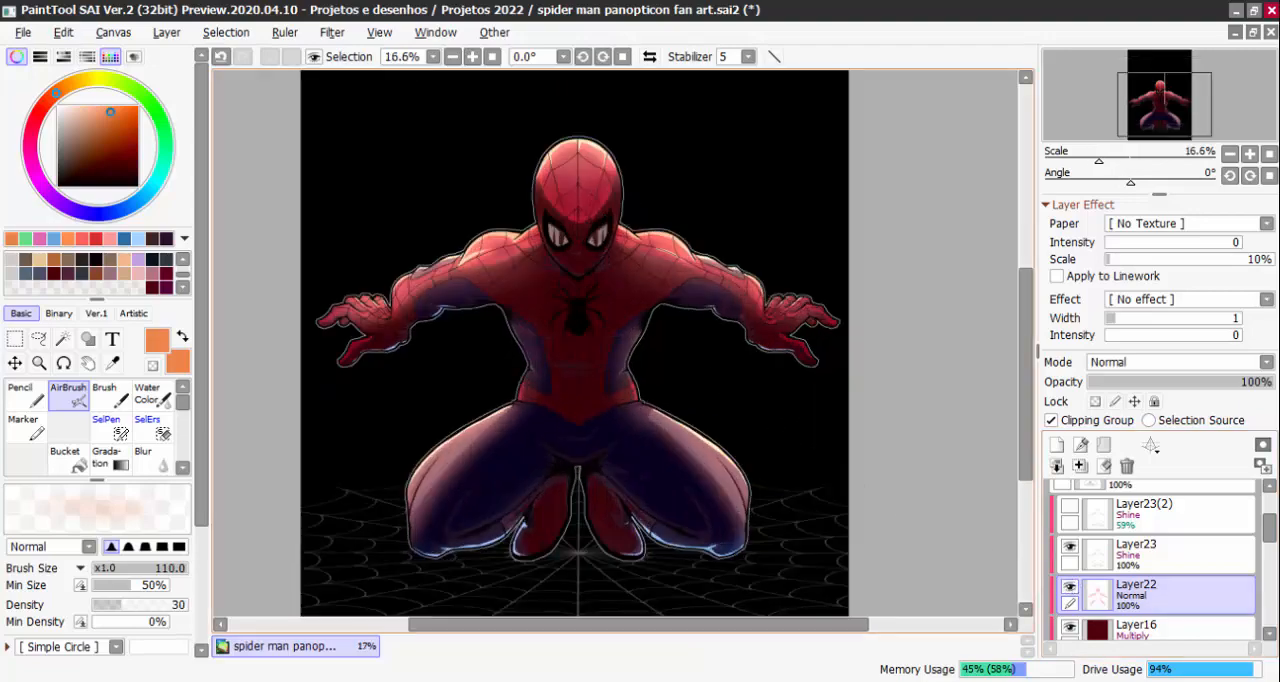
{"action": "scroll", "coordinate": [770, 386], "scroll_direction": "up", "scroll_amount": 2}
{"action": "scroll", "coordinate": [758, 478], "scroll_direction": "down", "scroll_amount": 2}
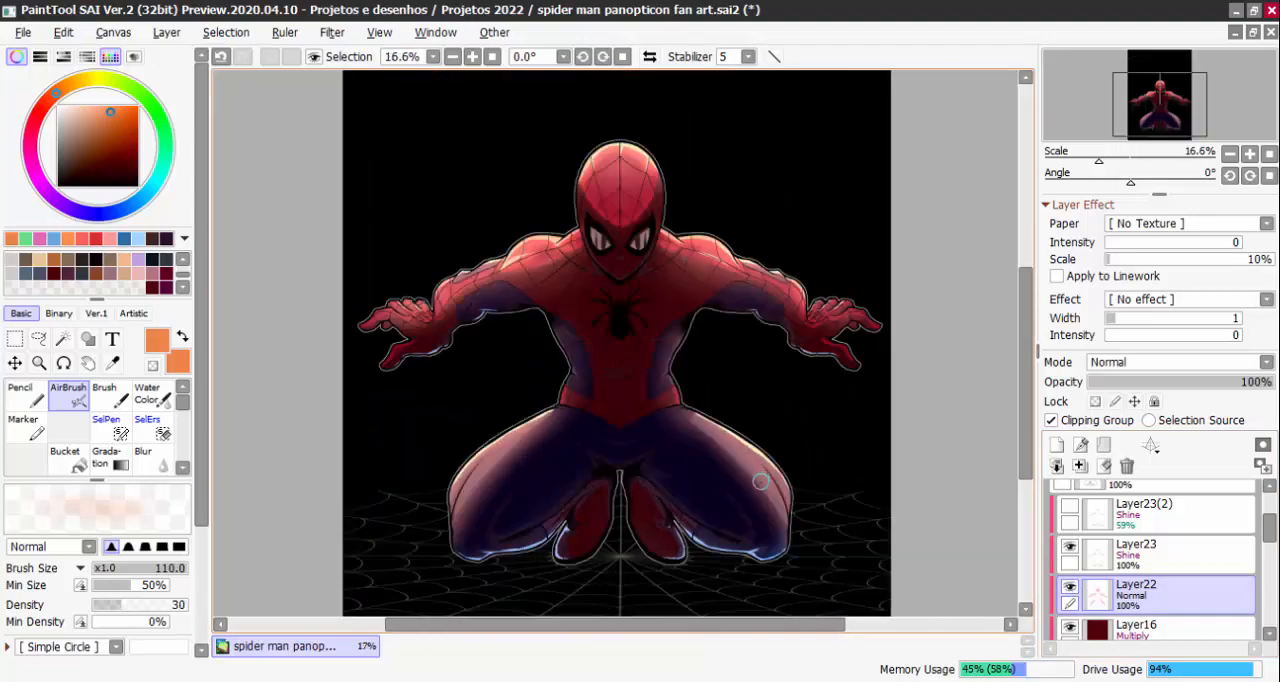
{"action": "left_click", "coordinate": [1070, 586]}
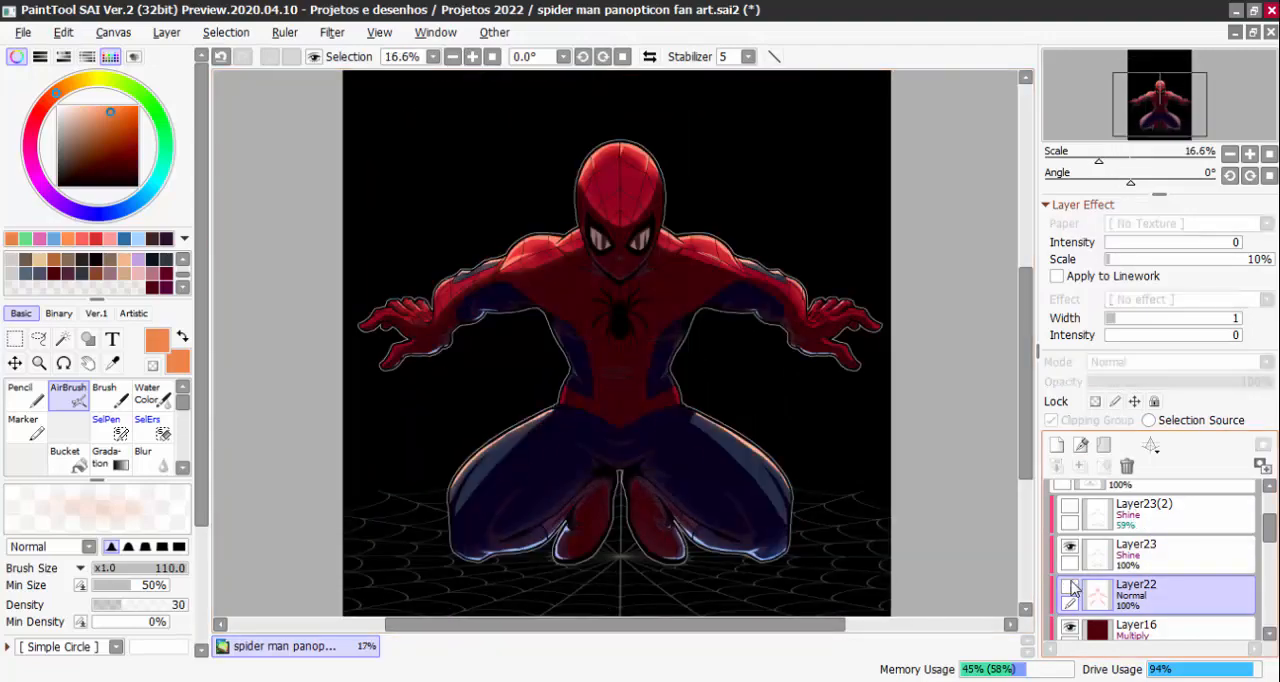
{"action": "left_click", "coordinate": [1070, 586]}
Try Shine on Layer22, change its blending mode to Hard Light and check the effect by toggling its visibility
{"action": "left_click", "coordinate": [1122, 364]}
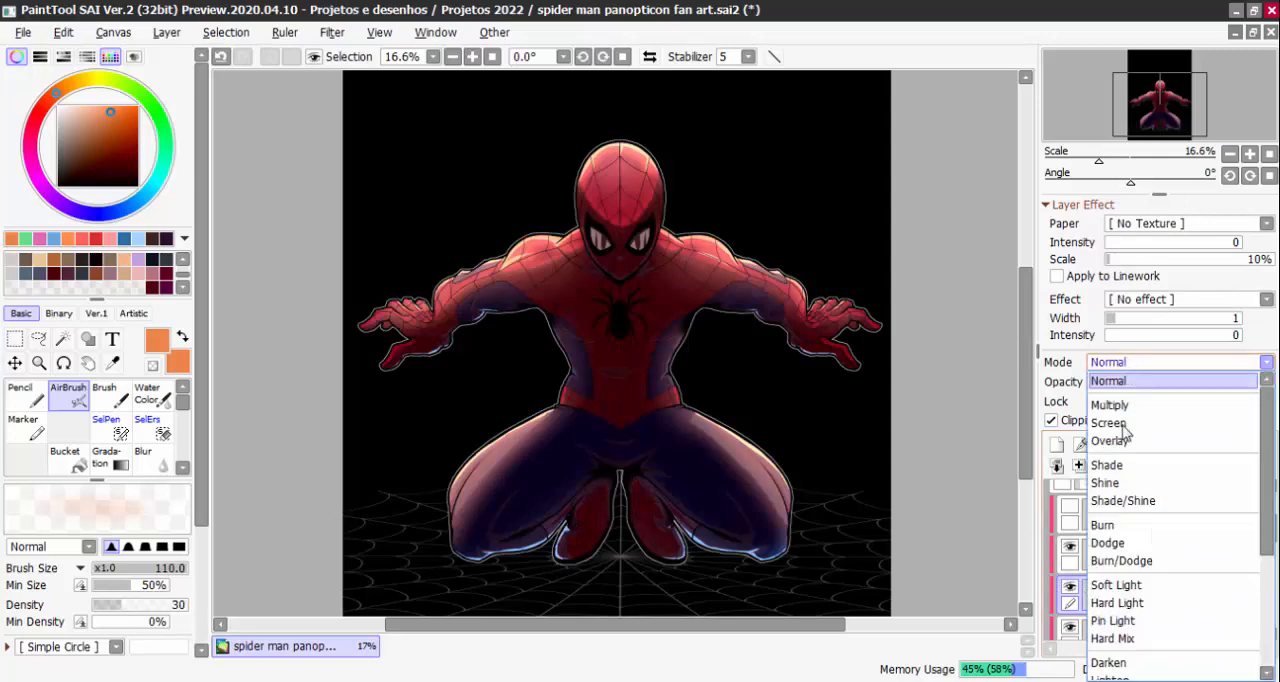
{"action": "left_click", "coordinate": [1123, 485]}
{"action": "left_click", "coordinate": [1122, 364]}
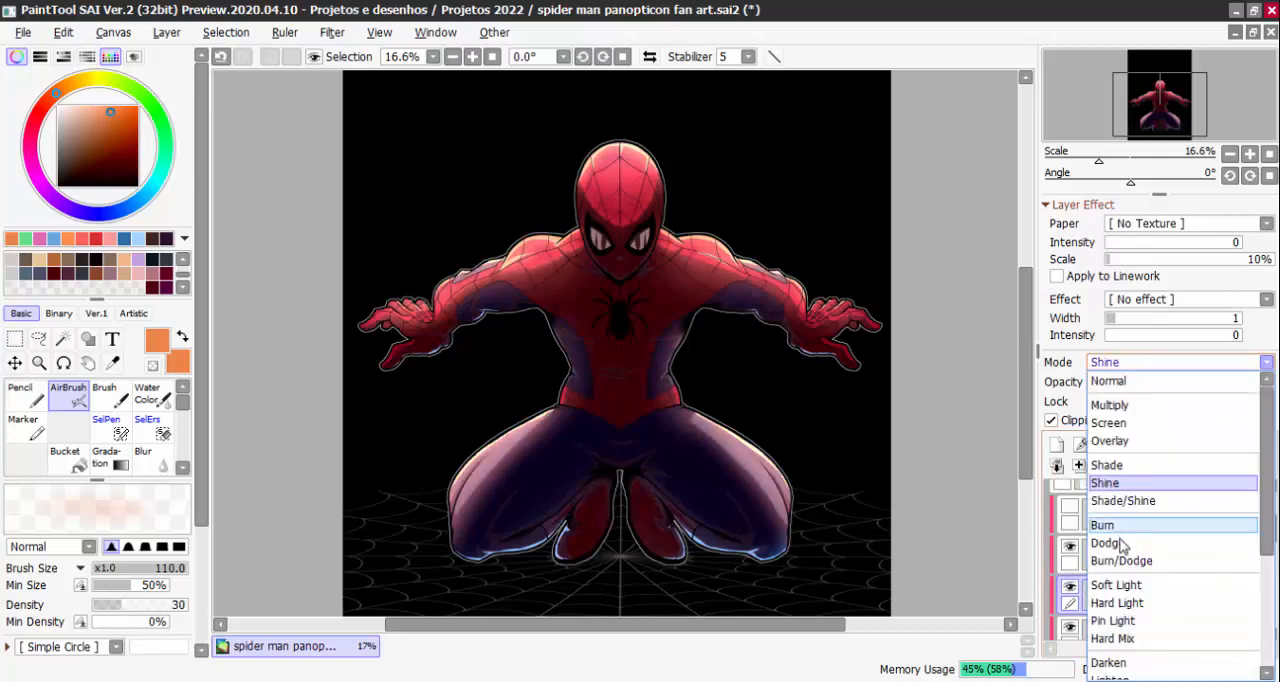
{"action": "left_click", "coordinate": [1130, 604]}
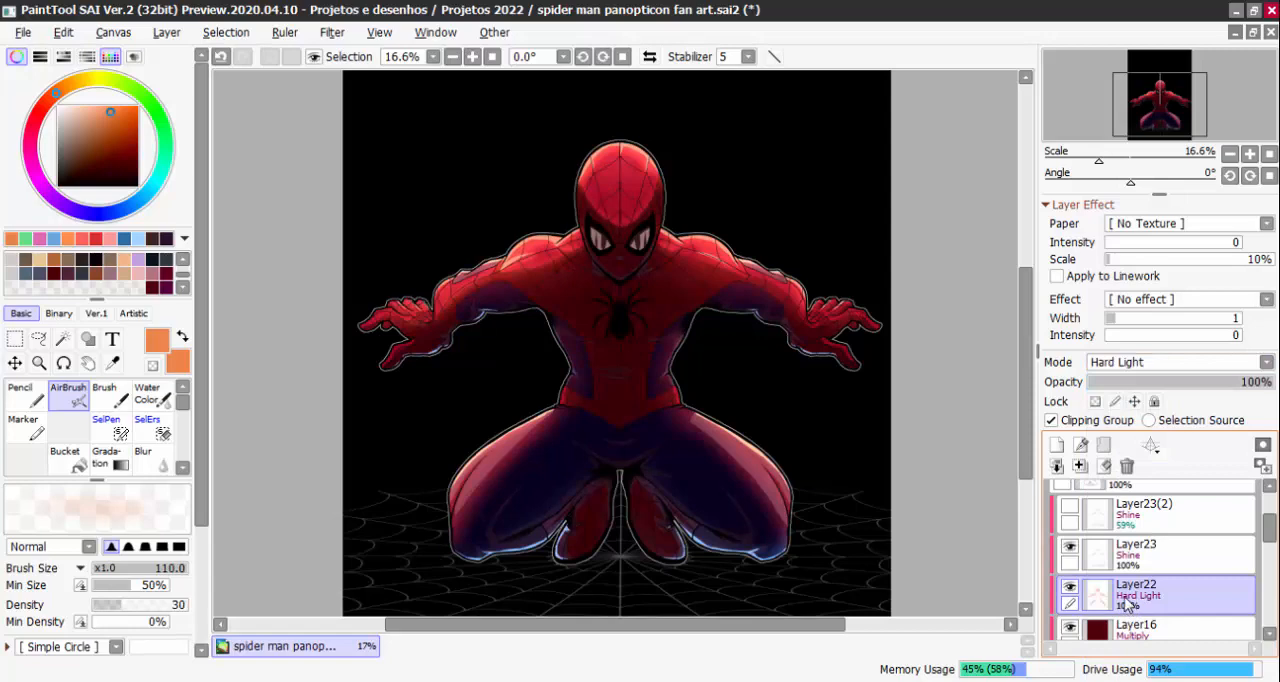
{"action": "left_click", "coordinate": [1072, 586]}
{"action": "left_click", "coordinate": [1072, 586]}
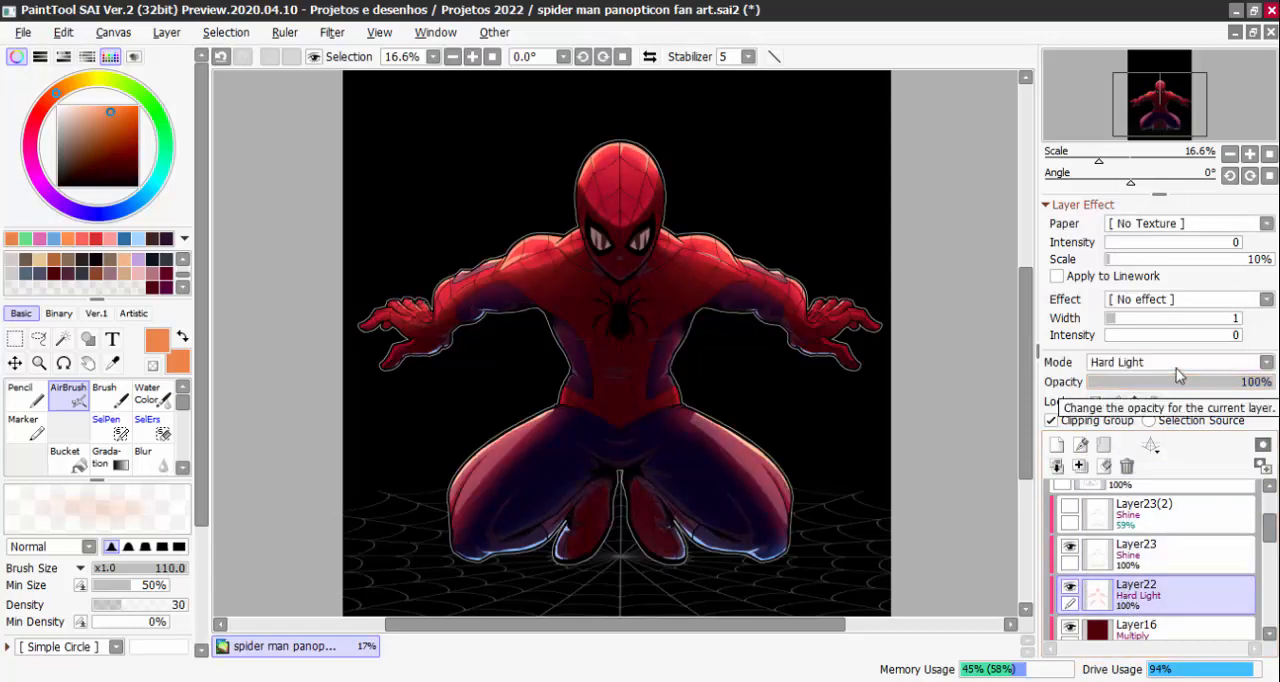
Examine the Hard Light effect of Layer22 on the legs, torso and mask at different magnifications
{"action": "scroll", "coordinate": [590, 382], "scroll_direction": "up", "scroll_amount": 2}
{"action": "left_click_drag", "start_coordinate": [592, 437], "coordinate": [697, 231]}
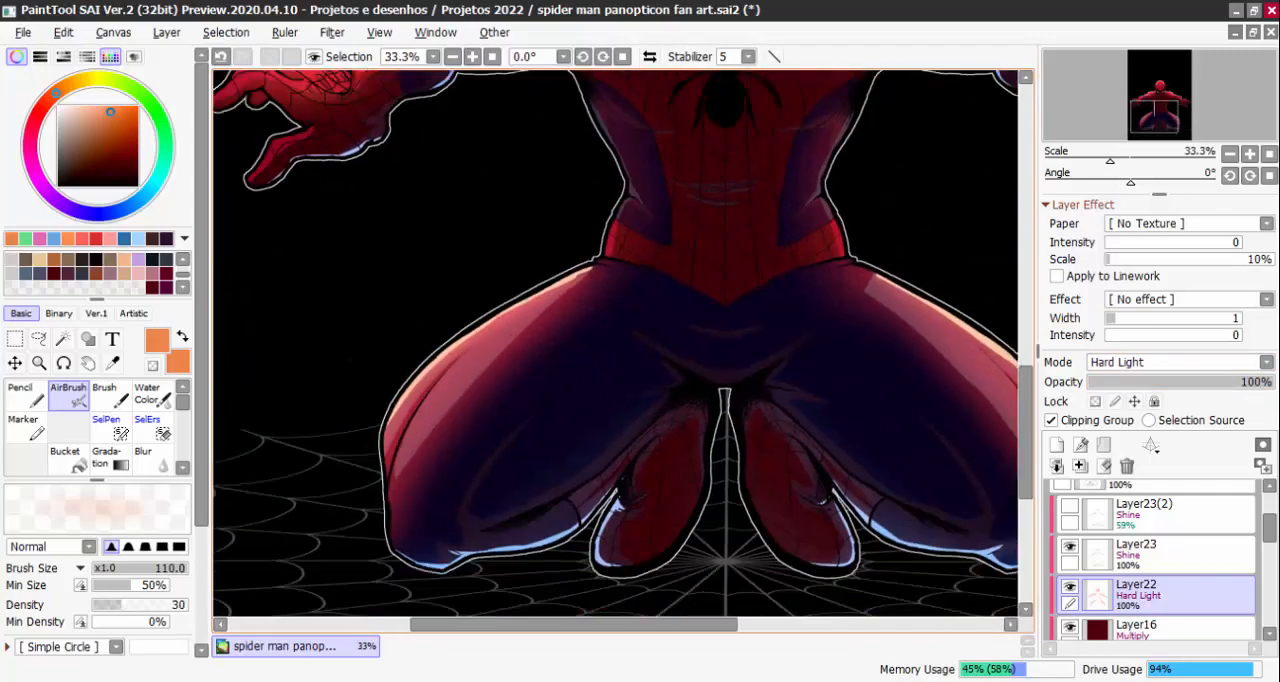
{"action": "scroll", "coordinate": [801, 315], "scroll_direction": "down", "scroll_amount": 2}
{"action": "scroll", "coordinate": [915, 369], "scroll_direction": "up", "scroll_amount": 3}
{"action": "scroll", "coordinate": [874, 387], "scroll_direction": "down", "scroll_amount": 1}
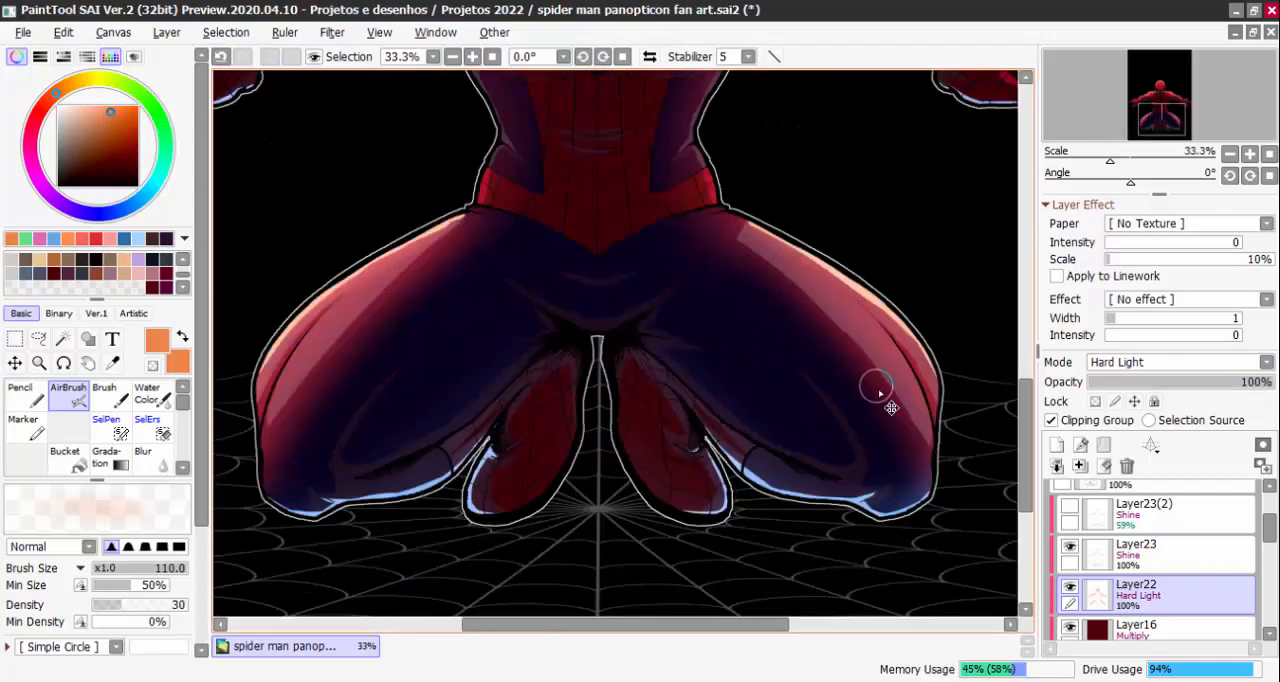
{"action": "scroll", "coordinate": [876, 387], "scroll_direction": "down", "scroll_amount": 1}
{"action": "left_click_drag", "start_coordinate": [858, 256], "coordinate": [857, 420]}
{"action": "scroll", "coordinate": [668, 225], "scroll_direction": "up", "scroll_amount": 2}
{"action": "scroll", "coordinate": [712, 178], "scroll_direction": "up", "scroll_amount": 4}
{"action": "scroll", "coordinate": [718, 264], "scroll_direction": "down", "scroll_amount": 1}
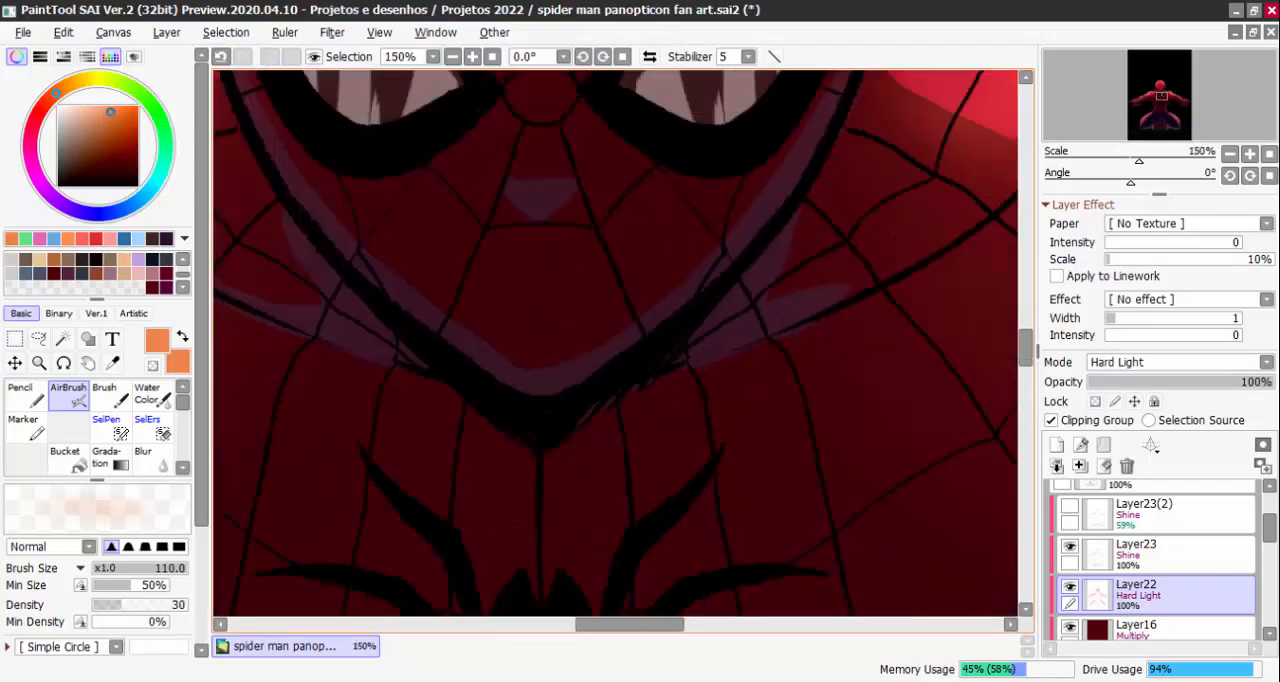
Change Layer22's blending mode to Dodge and check the effect on the whole figure
{"action": "scroll", "coordinate": [734, 251], "scroll_direction": "down", "scroll_amount": 4}
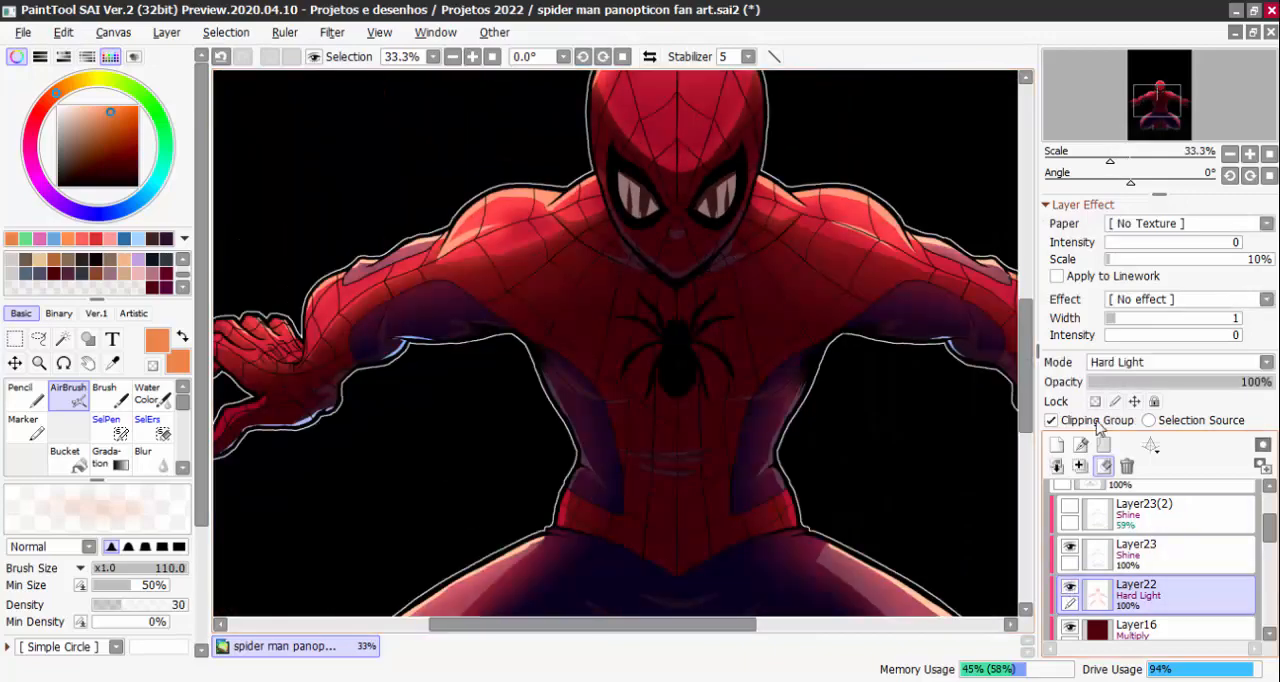
{"action": "left_click", "coordinate": [1121, 363]}
{"action": "left_click", "coordinate": [1107, 543]}
{"action": "key", "text": "Page_Down"}
{"action": "key", "text": "Page_Down"}
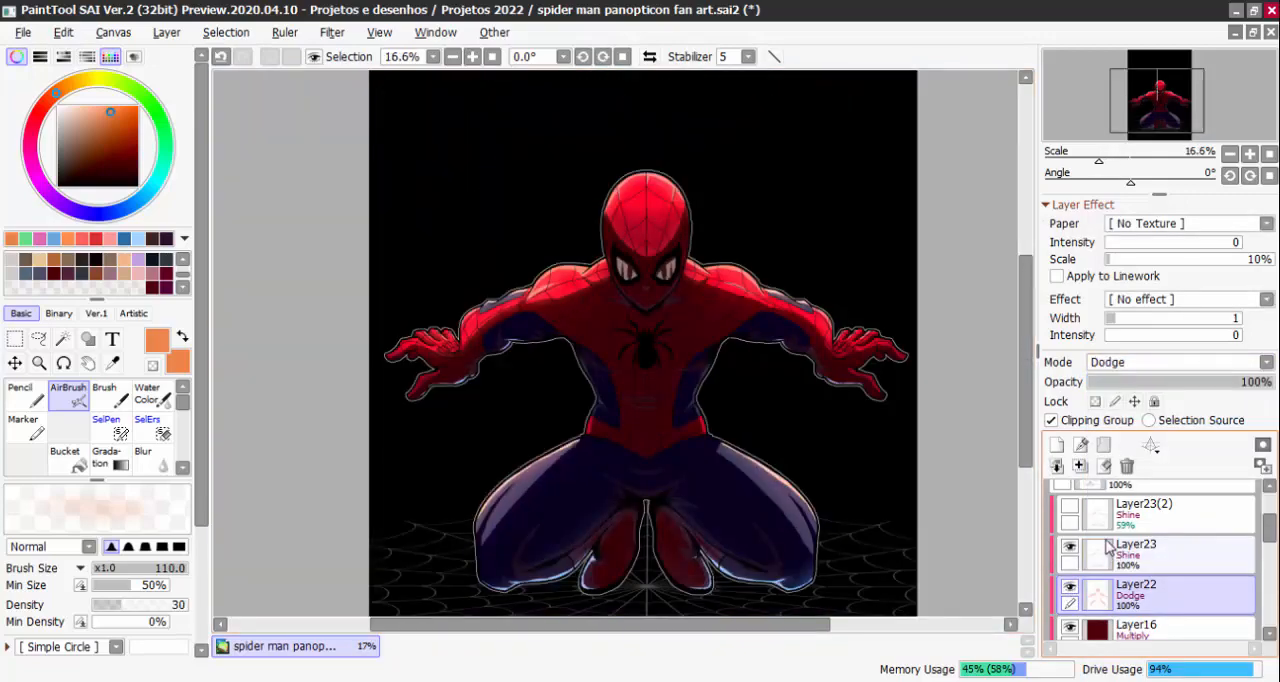
{"action": "scroll", "coordinate": [872, 489], "scroll_direction": "down", "scroll_amount": 1}
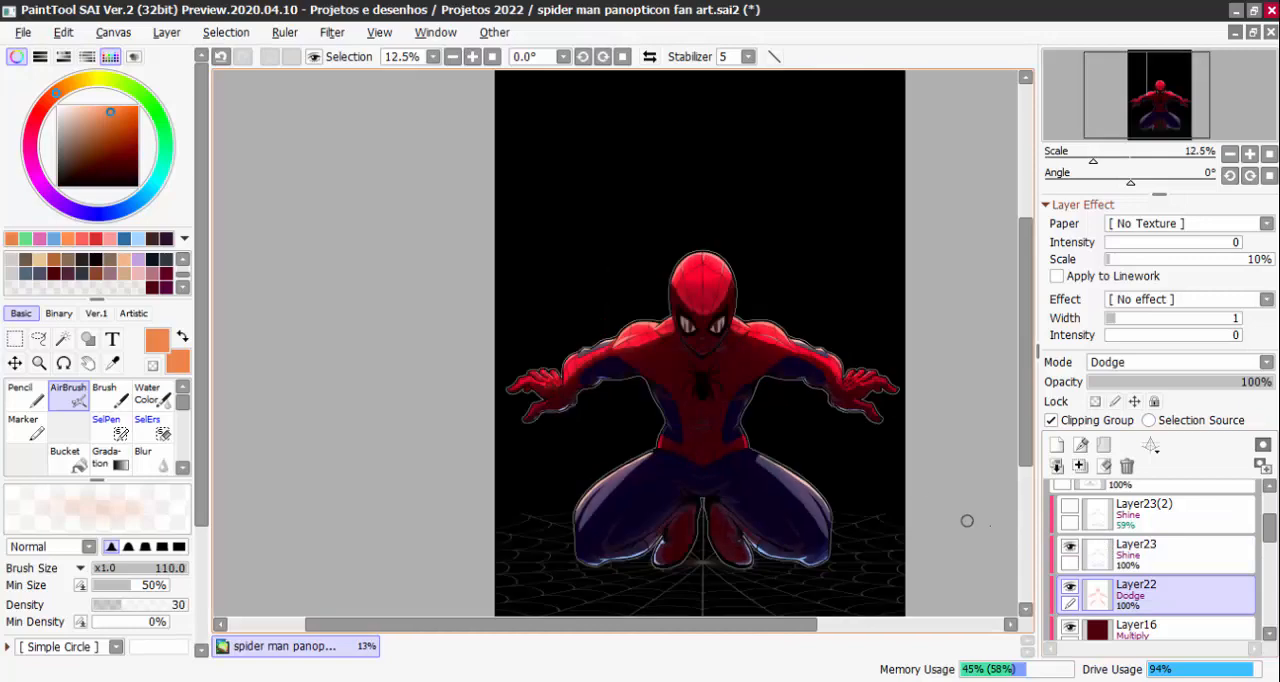
Try Soft Light and Hard Light as Layer22's blending mode, comparing their effects on the whole figure
{"action": "left_click", "coordinate": [1160, 363]}
{"action": "left_click", "coordinate": [1128, 585]}
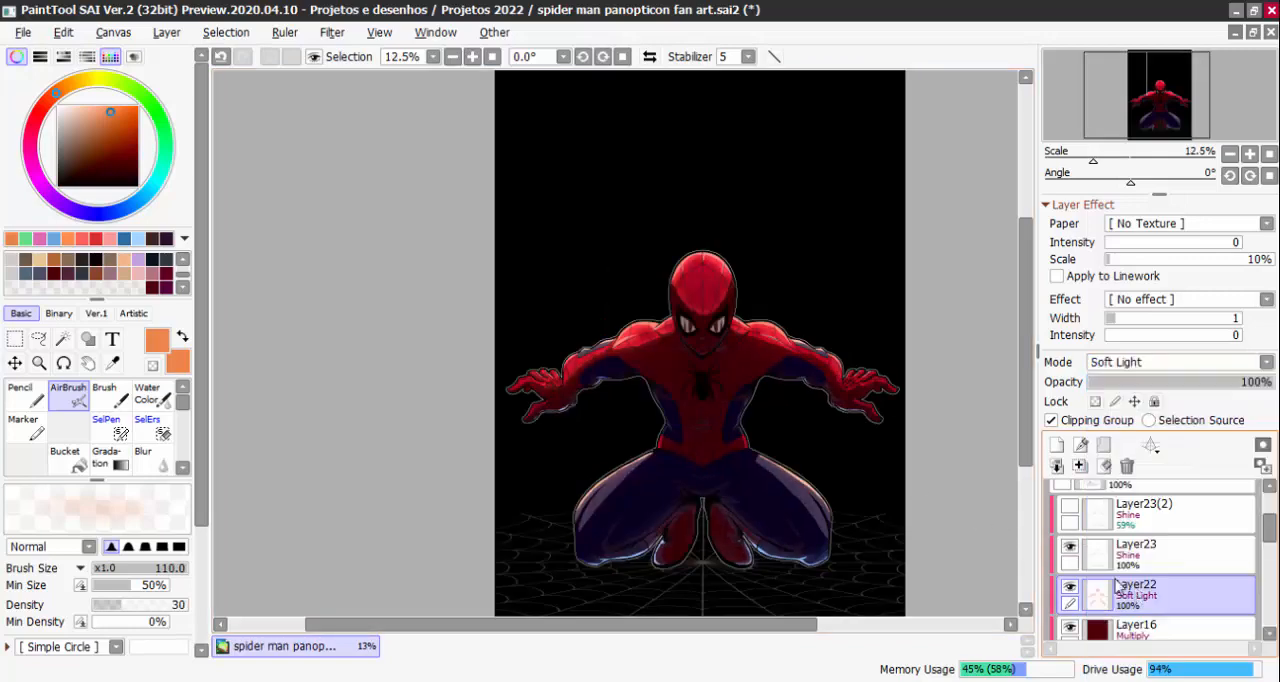
{"action": "key", "text": "Page_Up"}
{"action": "left_click", "coordinate": [1120, 364]}
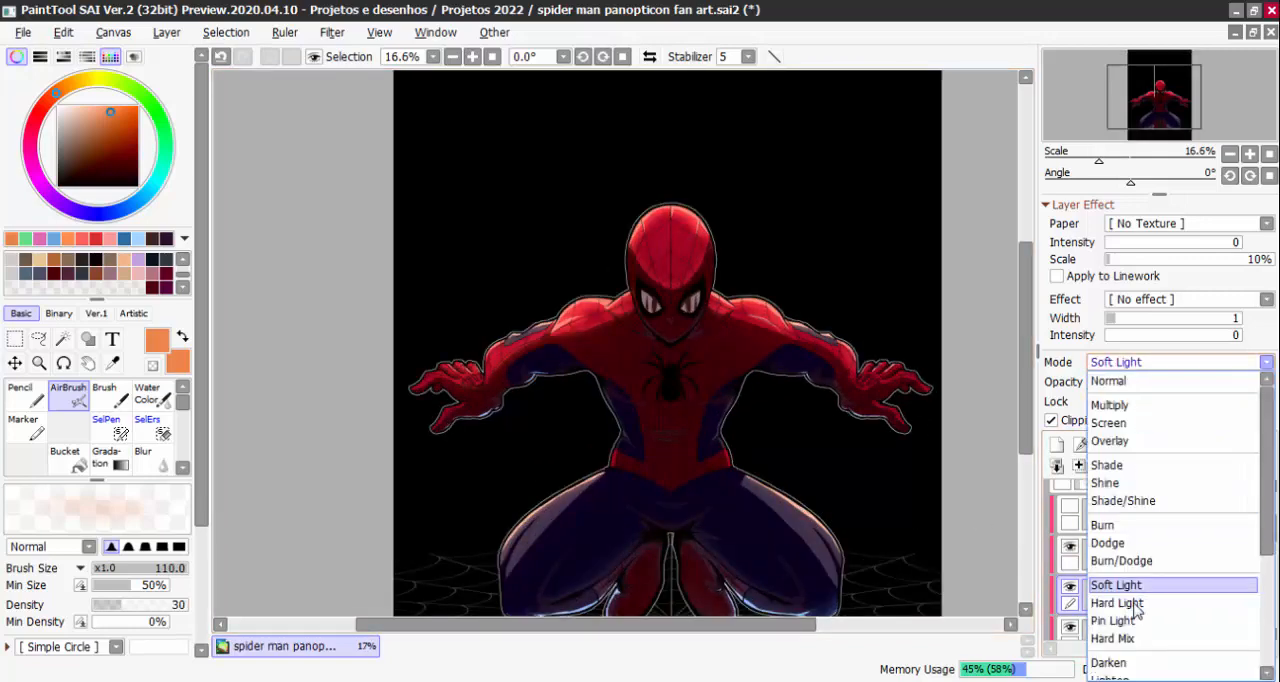
{"action": "left_click", "coordinate": [1115, 606]}
{"action": "left_click_drag", "start_coordinate": [892, 519], "coordinate": [871, 486]}
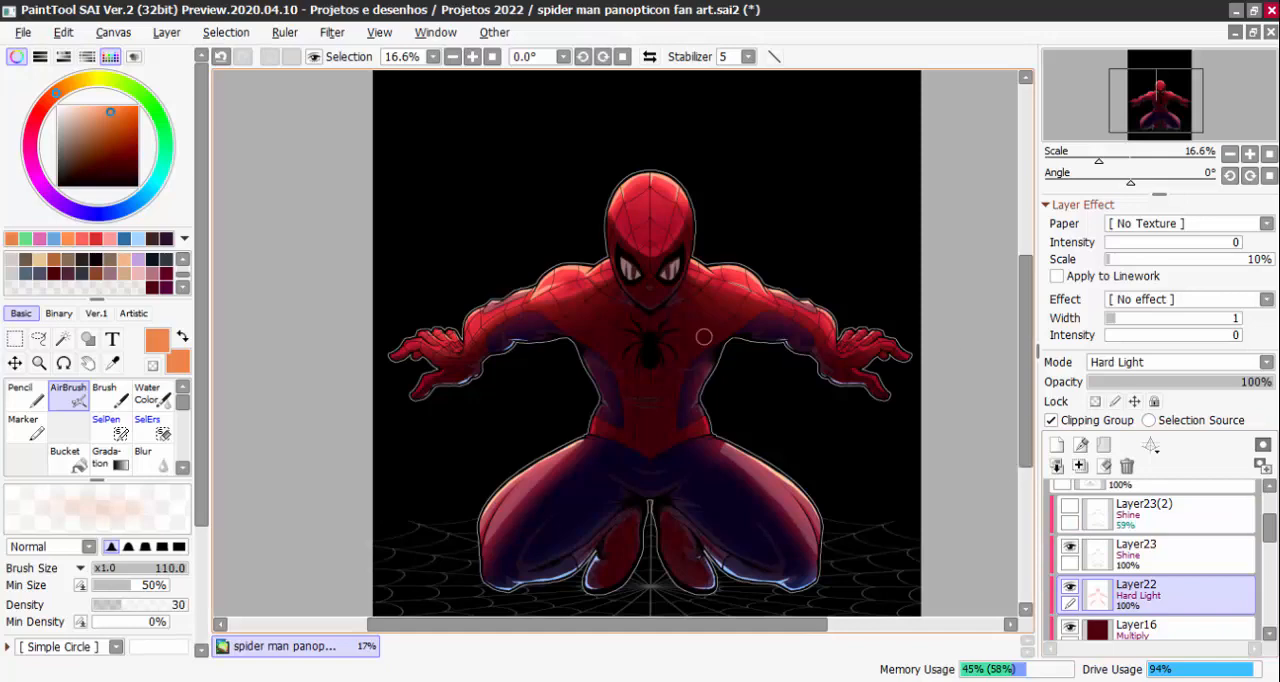
{"action": "left_click_drag", "start_coordinate": [774, 405], "coordinate": [736, 344]}
{"action": "scroll", "coordinate": [735, 341], "scroll_direction": "down", "scroll_amount": 1}
{"action": "scroll", "coordinate": [708, 313], "scroll_direction": "up", "scroll_amount": 1}
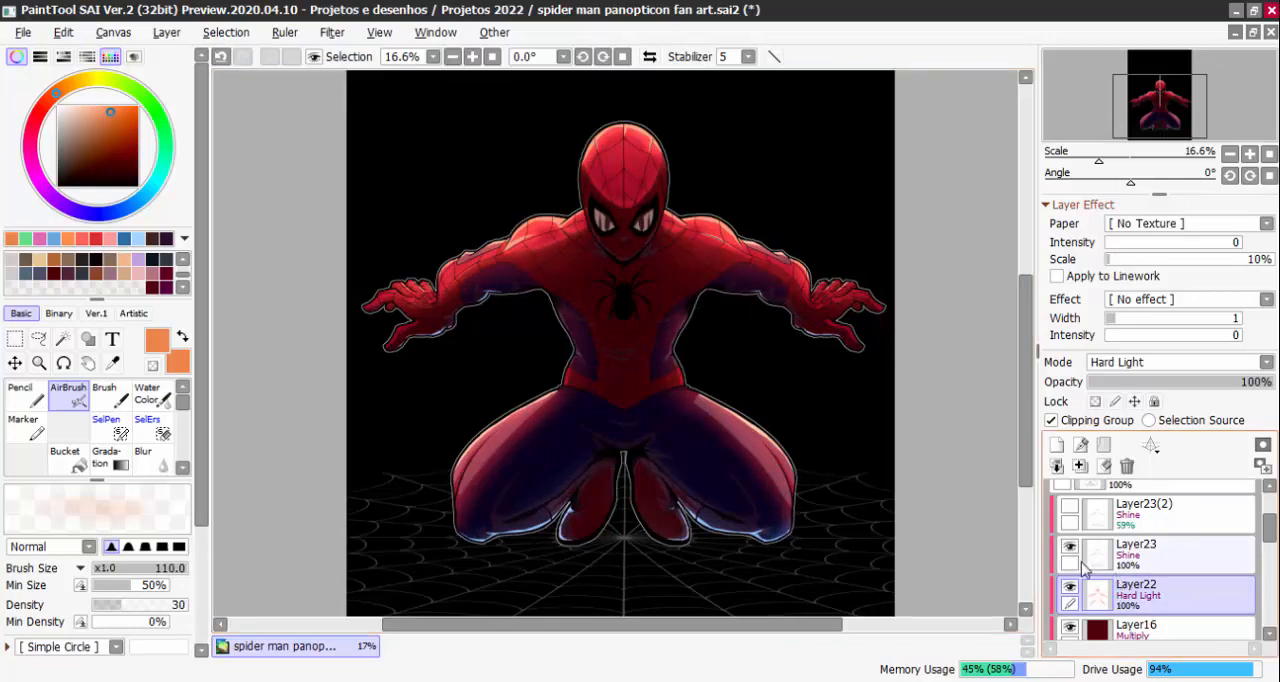
Switch Layer22 from Hard Light to Dodge and compare the lighting with Layer23 toggled
{"action": "left_click", "coordinate": [1175, 362]}
{"action": "left_click", "coordinate": [1122, 543]}
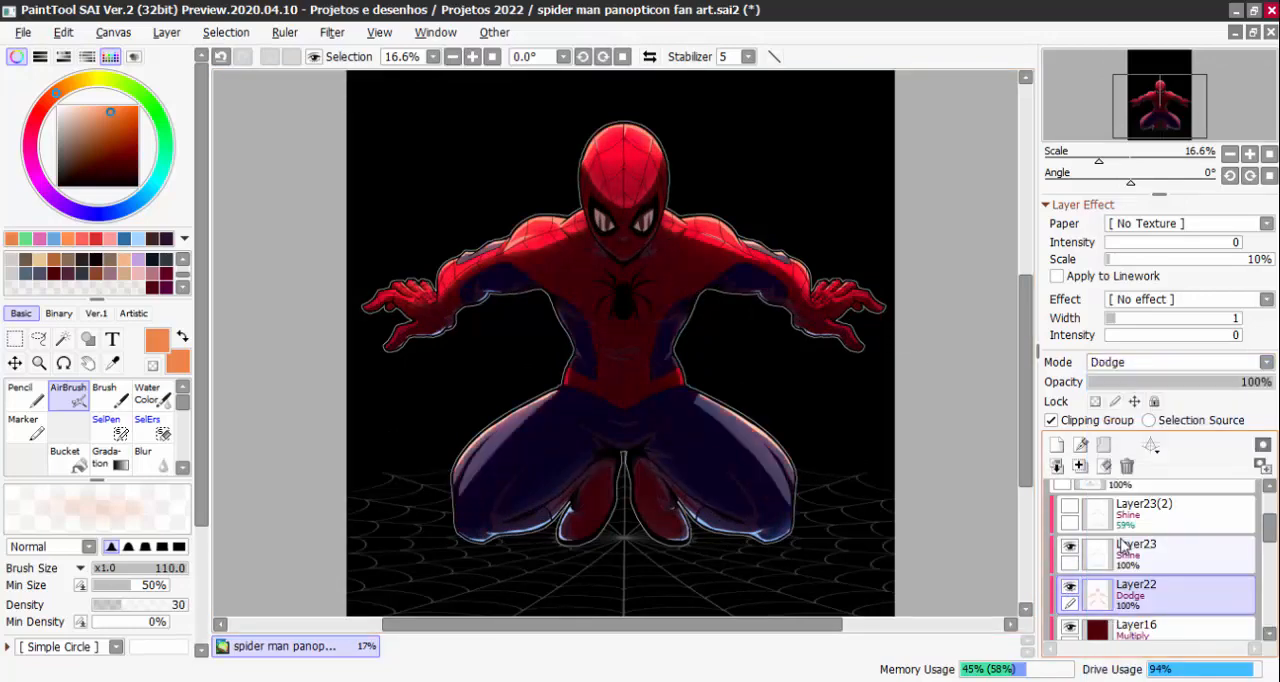
{"action": "left_click_drag", "start_coordinate": [808, 228], "coordinate": [790, 250]}
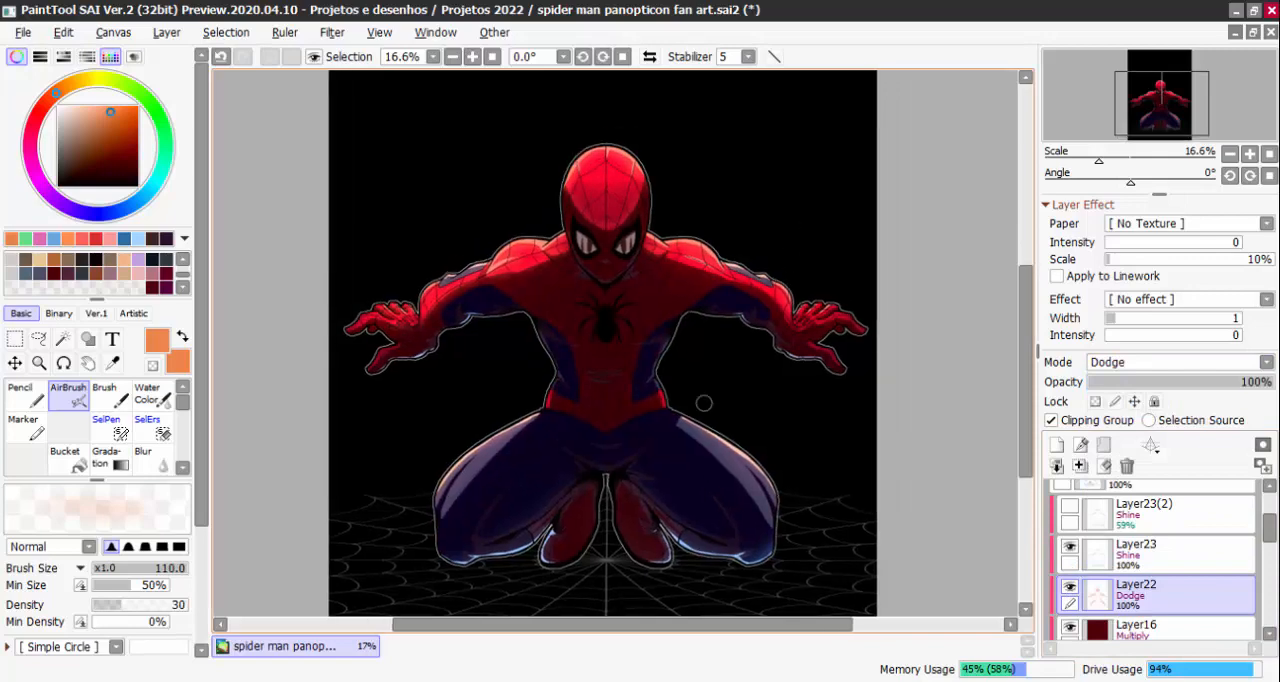
{"action": "left_click", "coordinate": [1069, 547]}
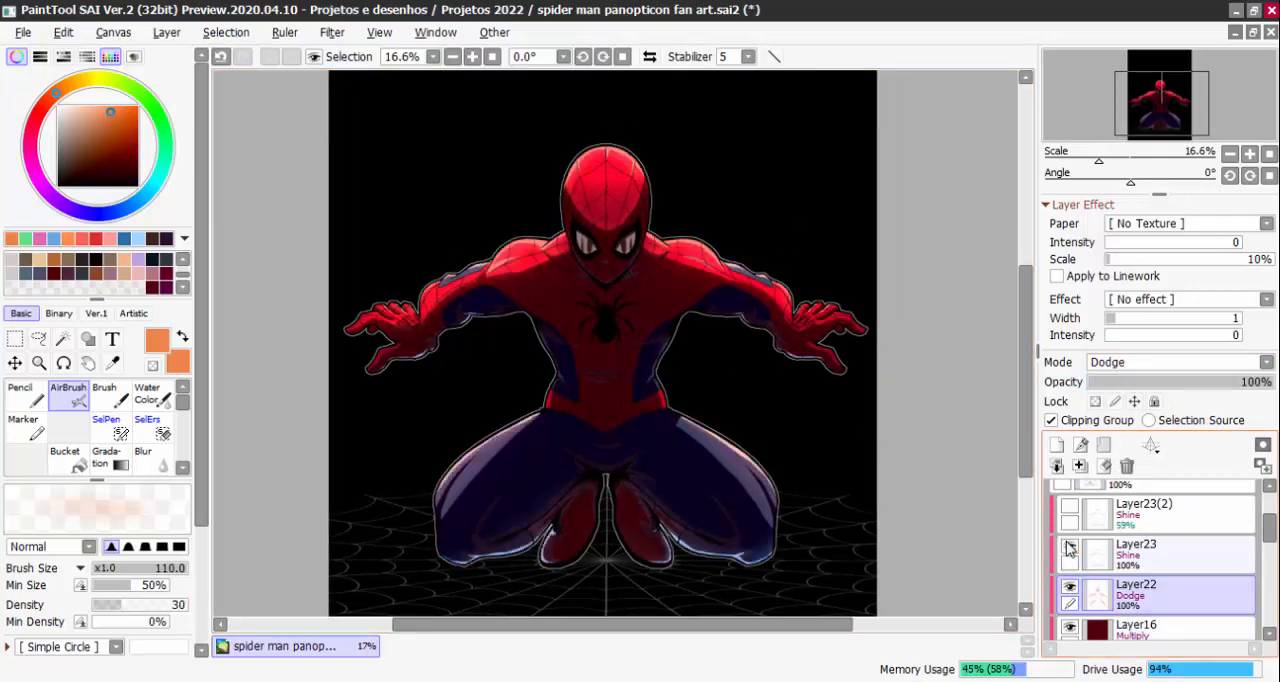
Delete the duplicate highlight layer Layer23(2), checking the figure with it and with Layer23 hidden and shown
{"action": "left_click", "coordinate": [1120, 515]}
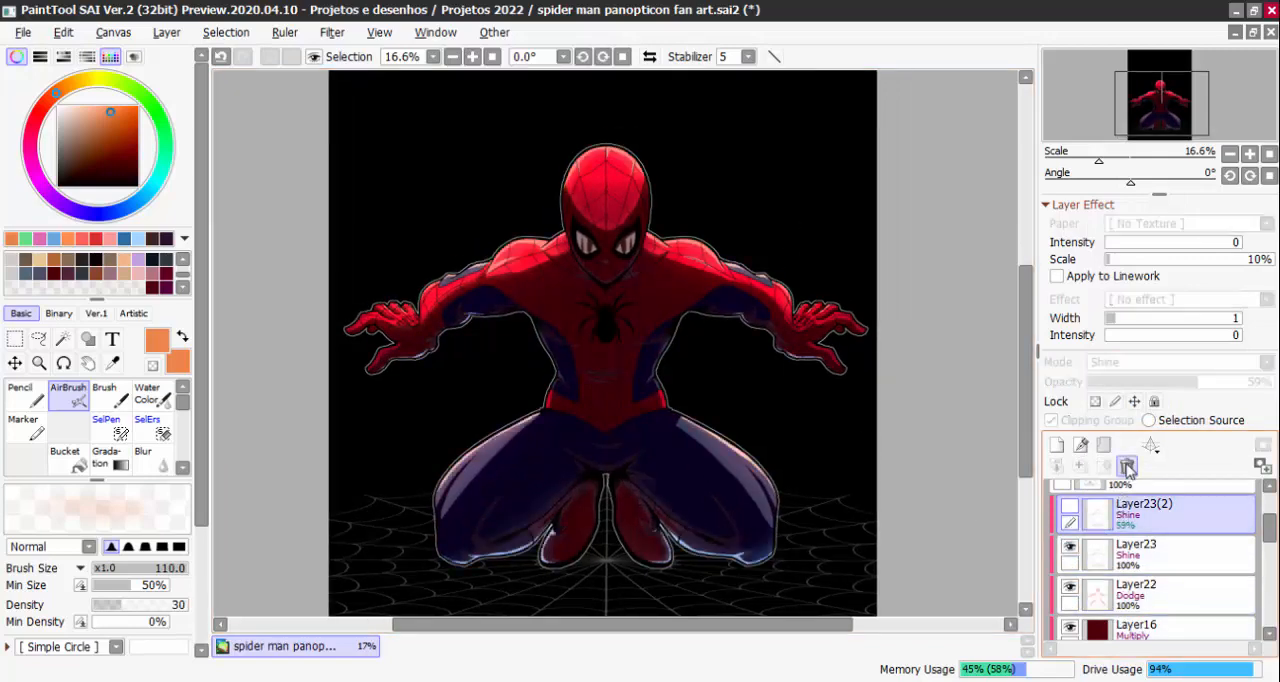
{"action": "left_click", "coordinate": [1070, 505]}
{"action": "left_click", "coordinate": [1070, 505]}
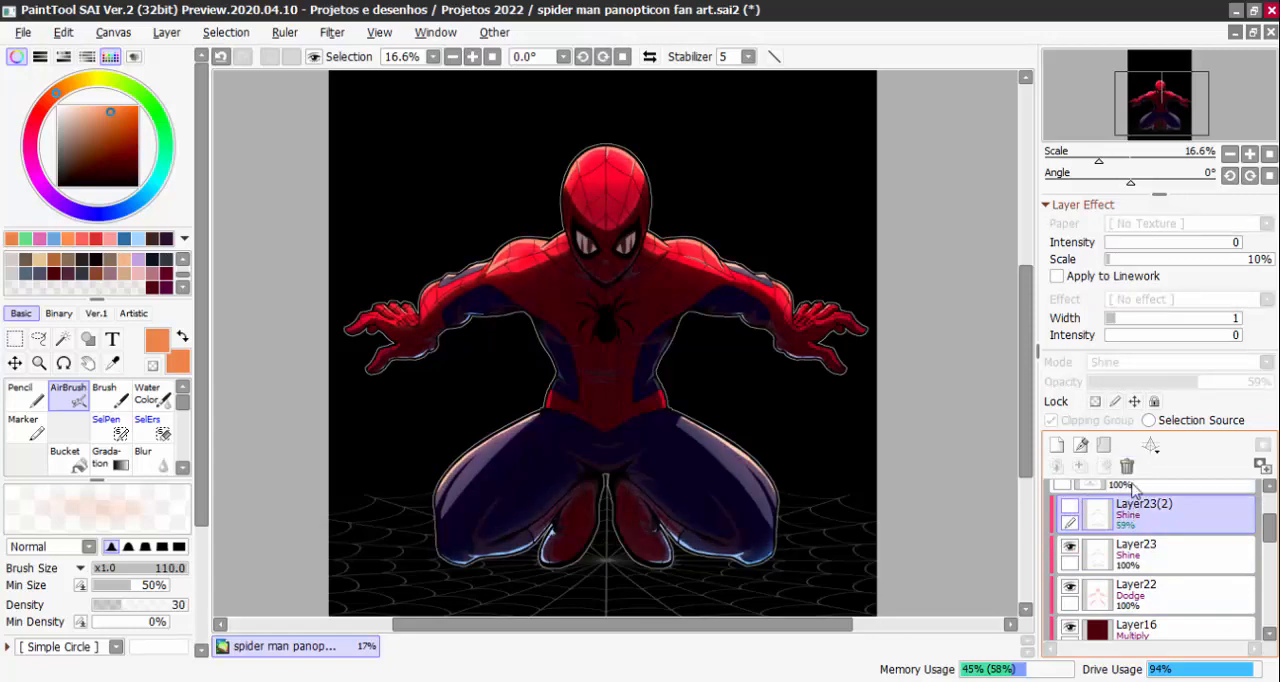
{"action": "left_click", "coordinate": [1127, 466]}
{"action": "left_click", "coordinate": [1069, 508]}
{"action": "left_click", "coordinate": [1069, 508]}
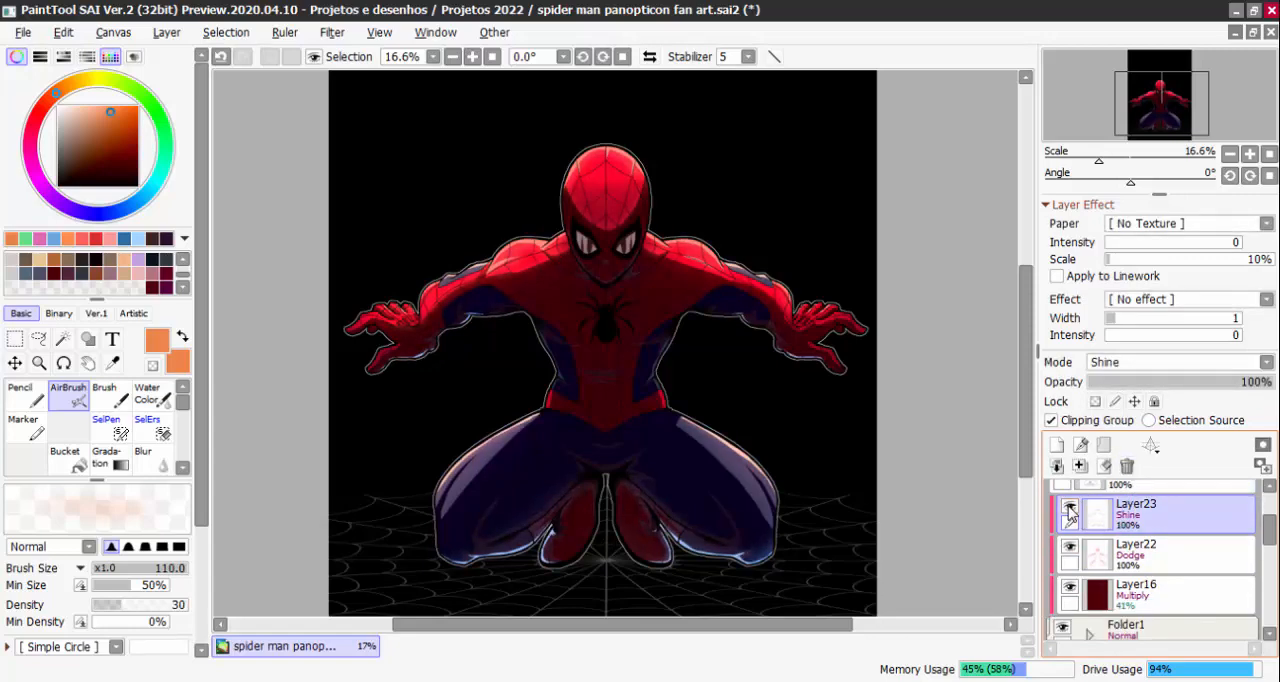
{"action": "left_click", "coordinate": [1069, 508]}
{"action": "left_click", "coordinate": [1069, 508]}
{"action": "left_click", "coordinate": [1069, 508]}
{"action": "left_click", "coordinate": [1069, 508]}
Try Hard Light on Layer22 again and compare the figure with the Layer23 highlights hidden and shown
{"action": "left_click", "coordinate": [1160, 548]}
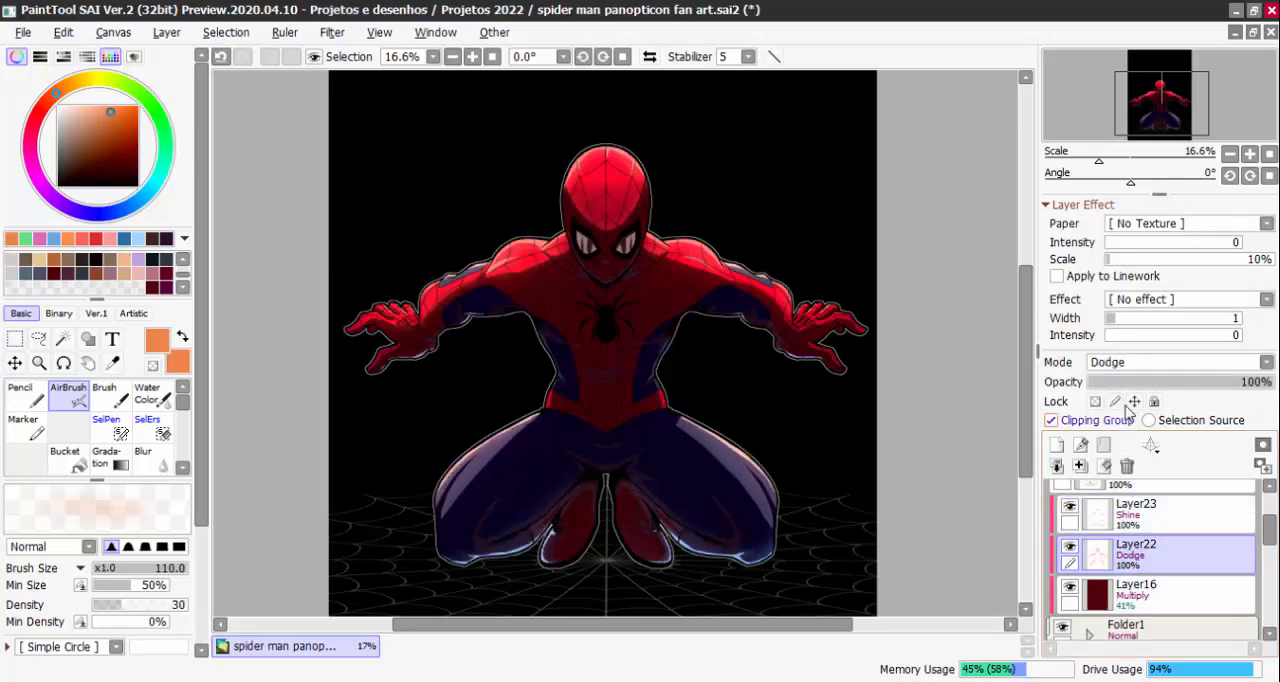
{"action": "left_click", "coordinate": [1143, 363]}
{"action": "left_click", "coordinate": [1117, 603]}
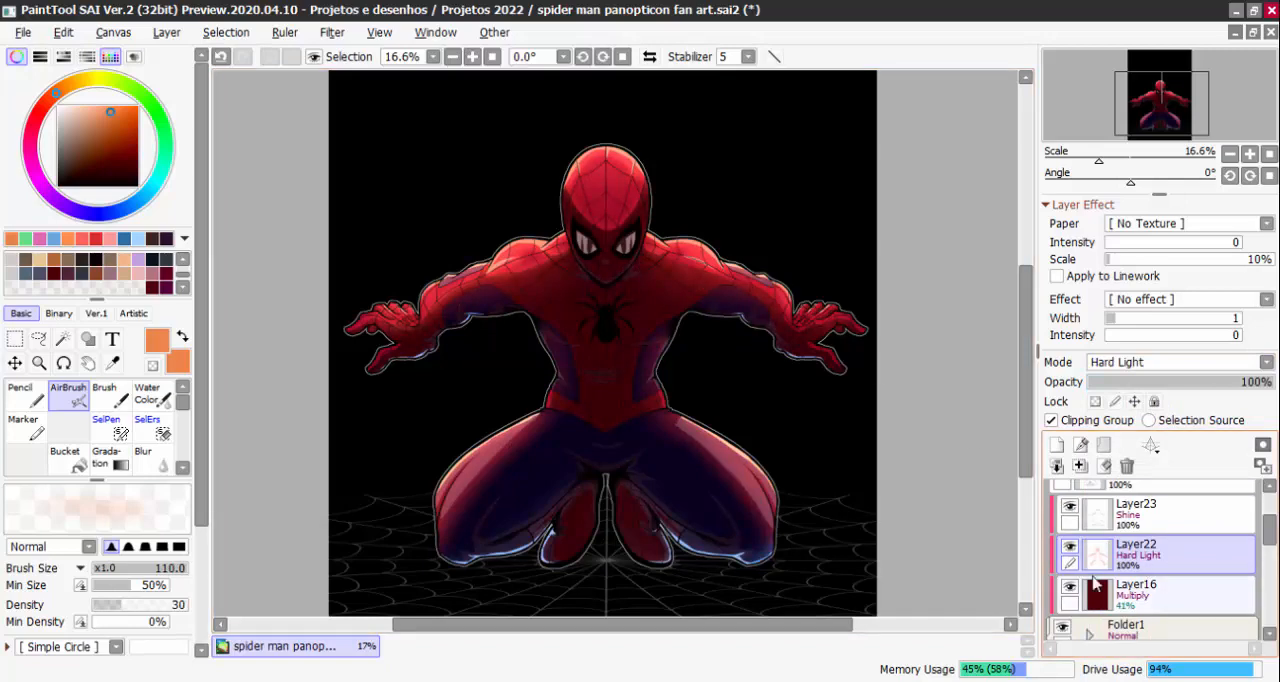
{"action": "left_click", "coordinate": [1070, 547]}
{"action": "left_click", "coordinate": [1070, 547]}
{"action": "left_click", "coordinate": [1068, 508]}
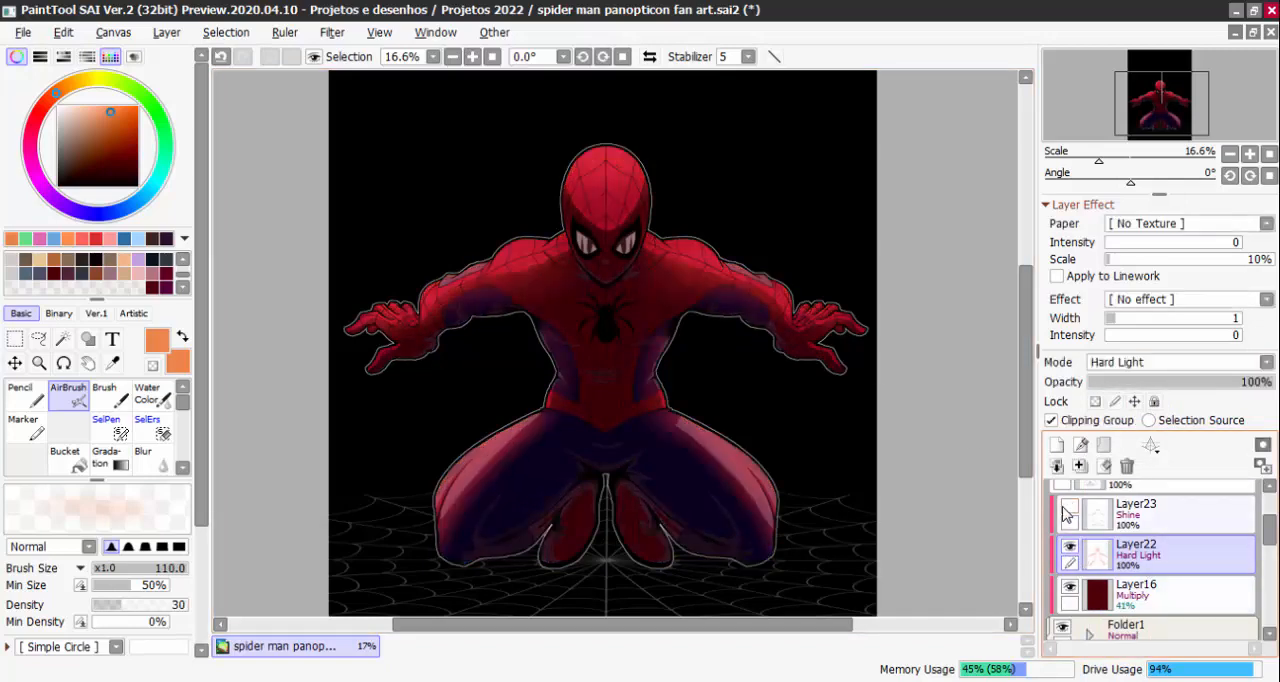
{"action": "left_click", "coordinate": [1068, 510]}
{"action": "left_click", "coordinate": [1068, 510]}
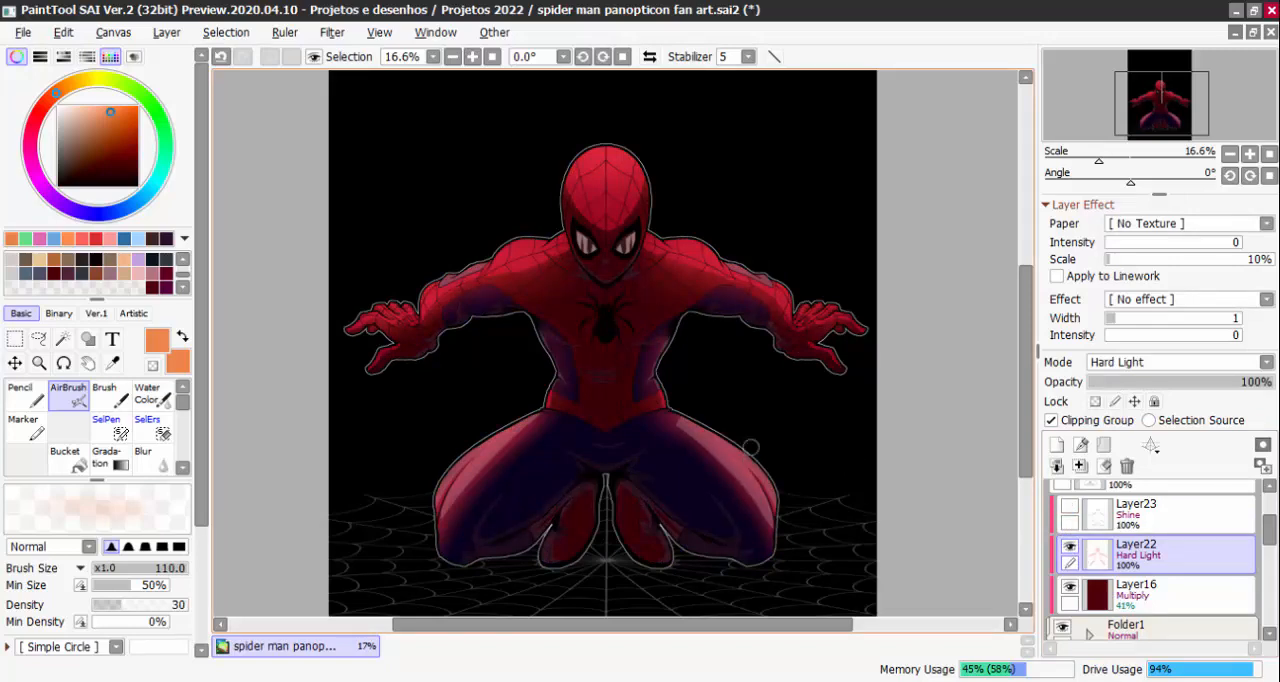
{"action": "left_click", "coordinate": [1069, 507]}
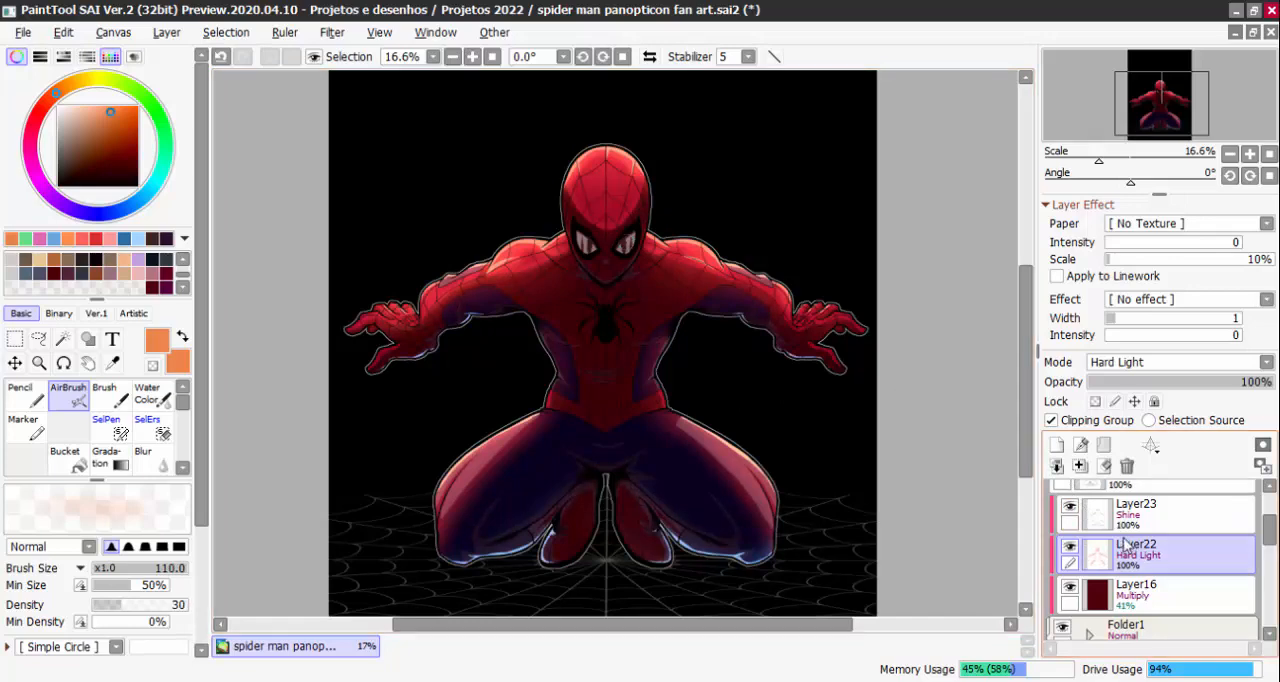
{"action": "left_click", "coordinate": [1064, 516]}
Set Layer22's blending mode to Dodge
{"action": "left_click", "coordinate": [1165, 567]}
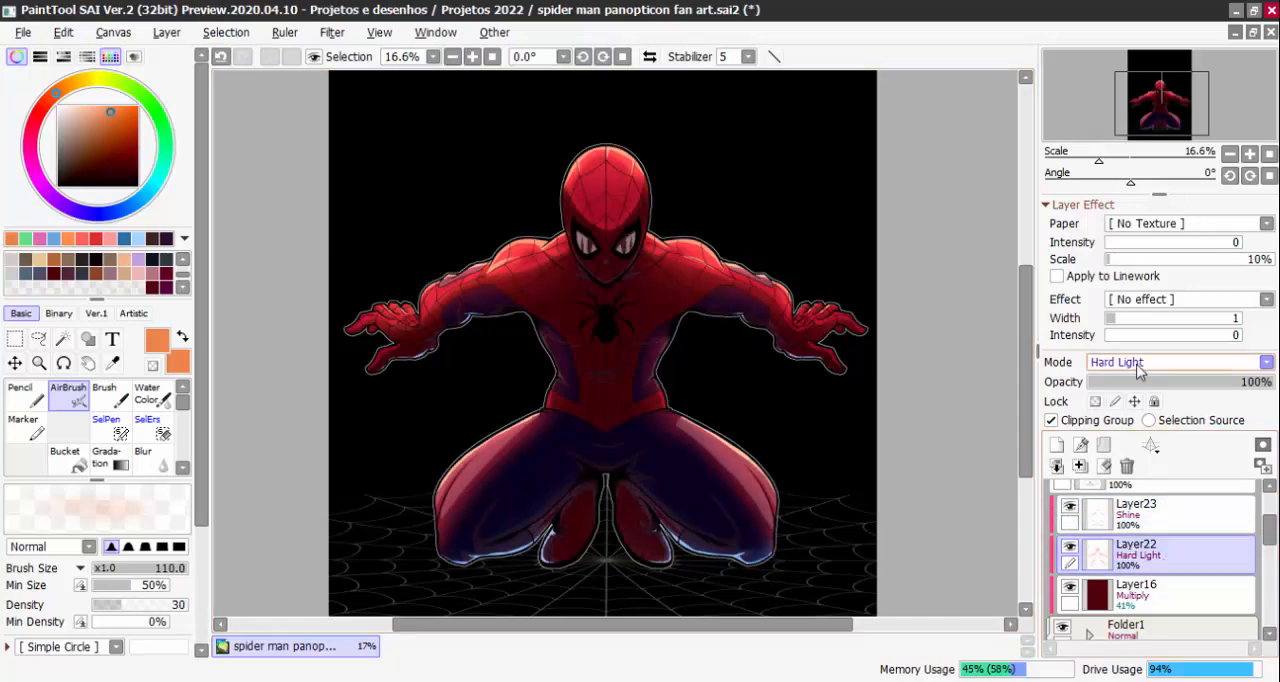
{"action": "left_click", "coordinate": [1140, 362]}
{"action": "left_click", "coordinate": [1134, 537]}
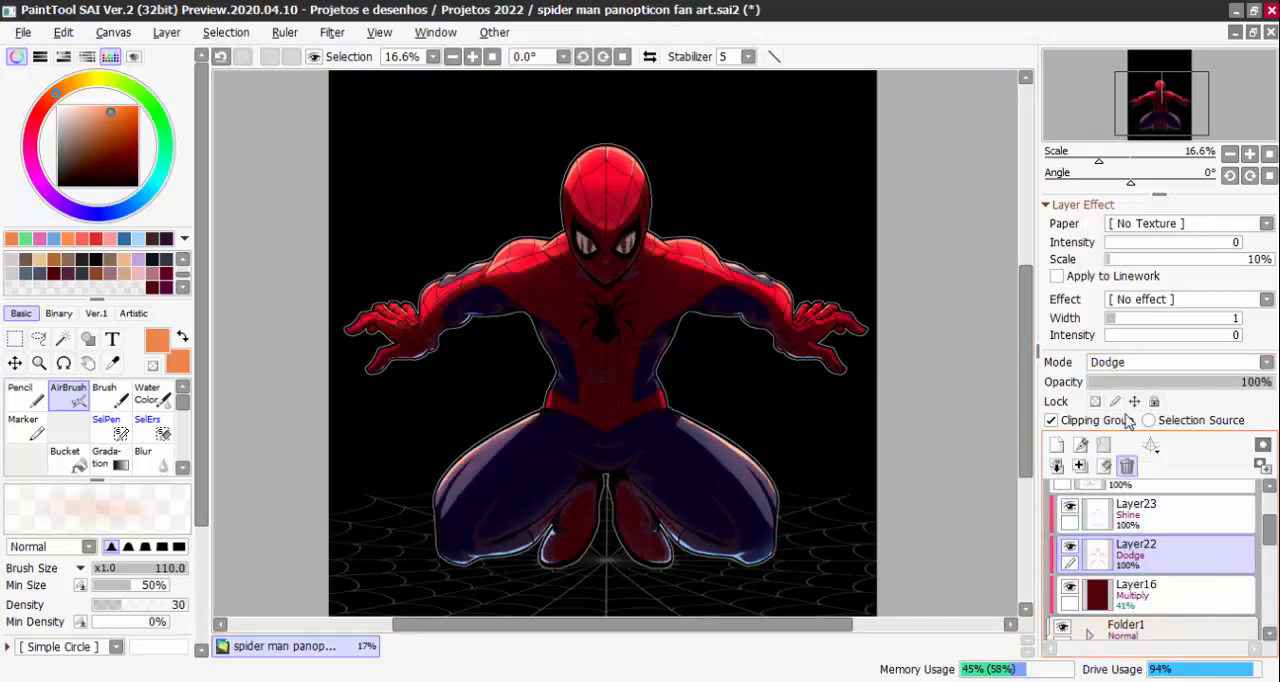
Hide the lighting and shadow layers Layer23, Layer16 and Layer22 above the character's base colours
{"action": "left_click", "coordinate": [1069, 507]}
{"action": "left_click", "coordinate": [1069, 507]}
{"action": "left_click", "coordinate": [1069, 507]}
{"action": "left_click", "coordinate": [1069, 586]}
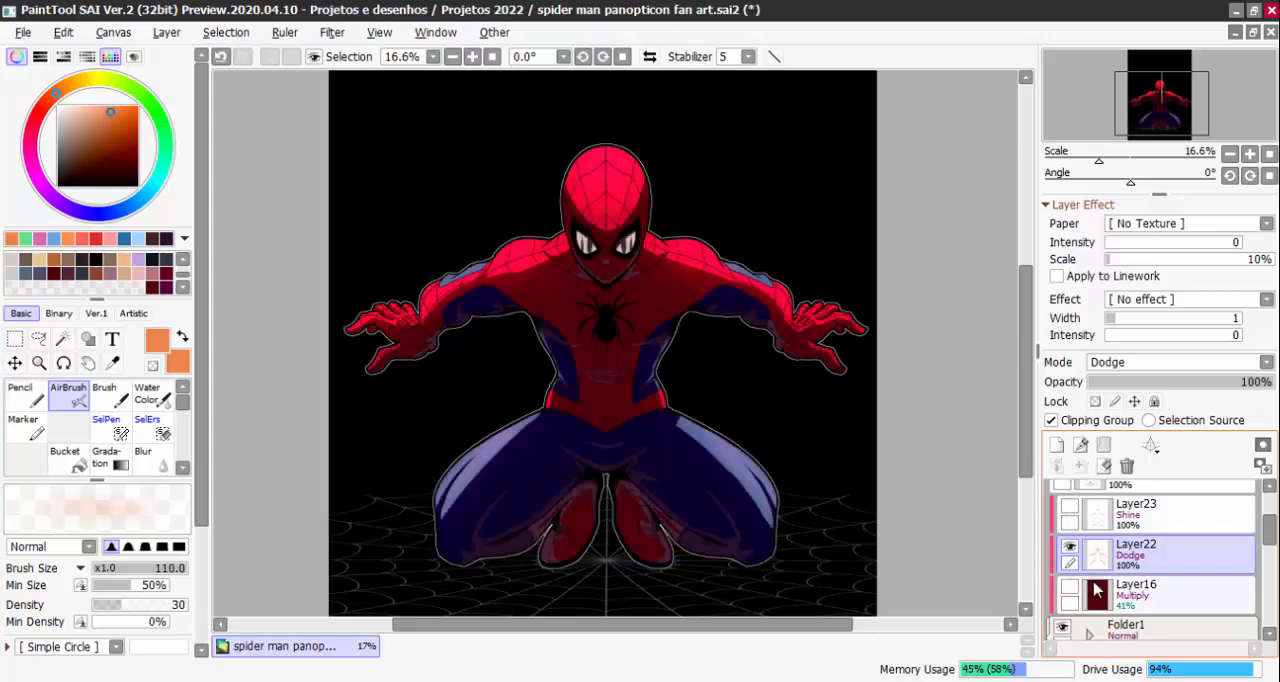
{"action": "left_click_drag", "start_coordinate": [1267, 545], "coordinate": [1262, 563]}
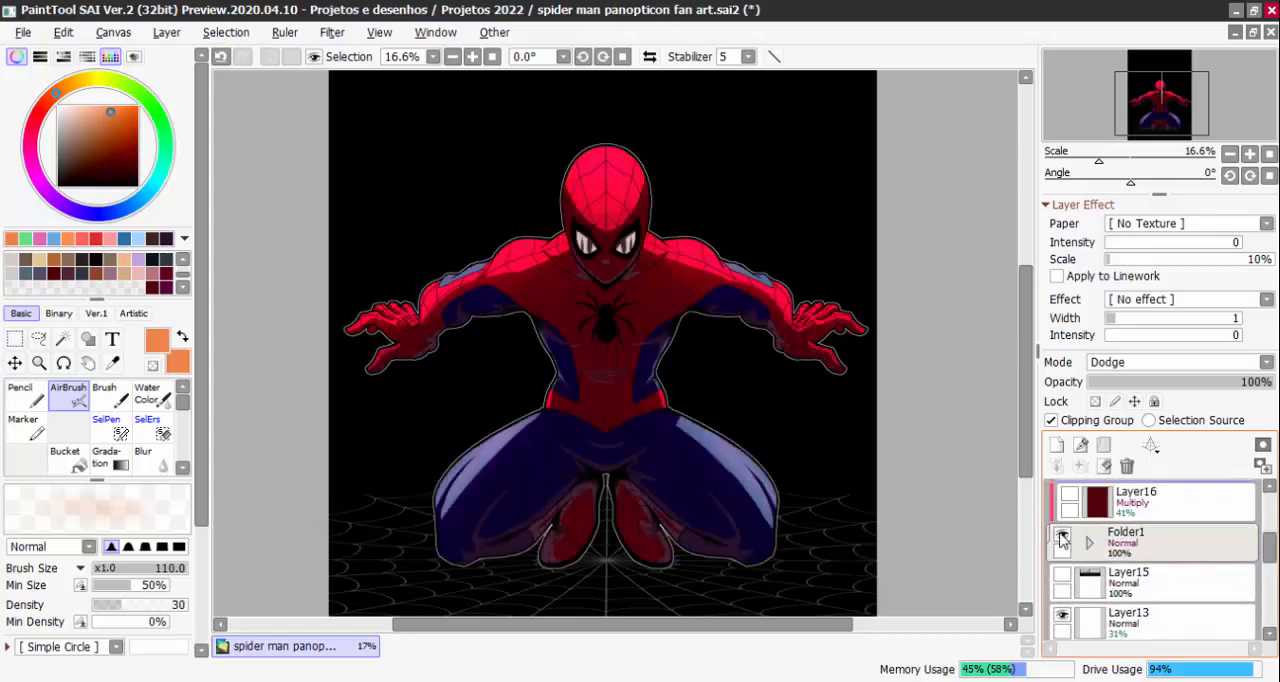
{"action": "scroll", "coordinate": [1100, 550], "scroll_direction": "up", "scroll_amount": 3}
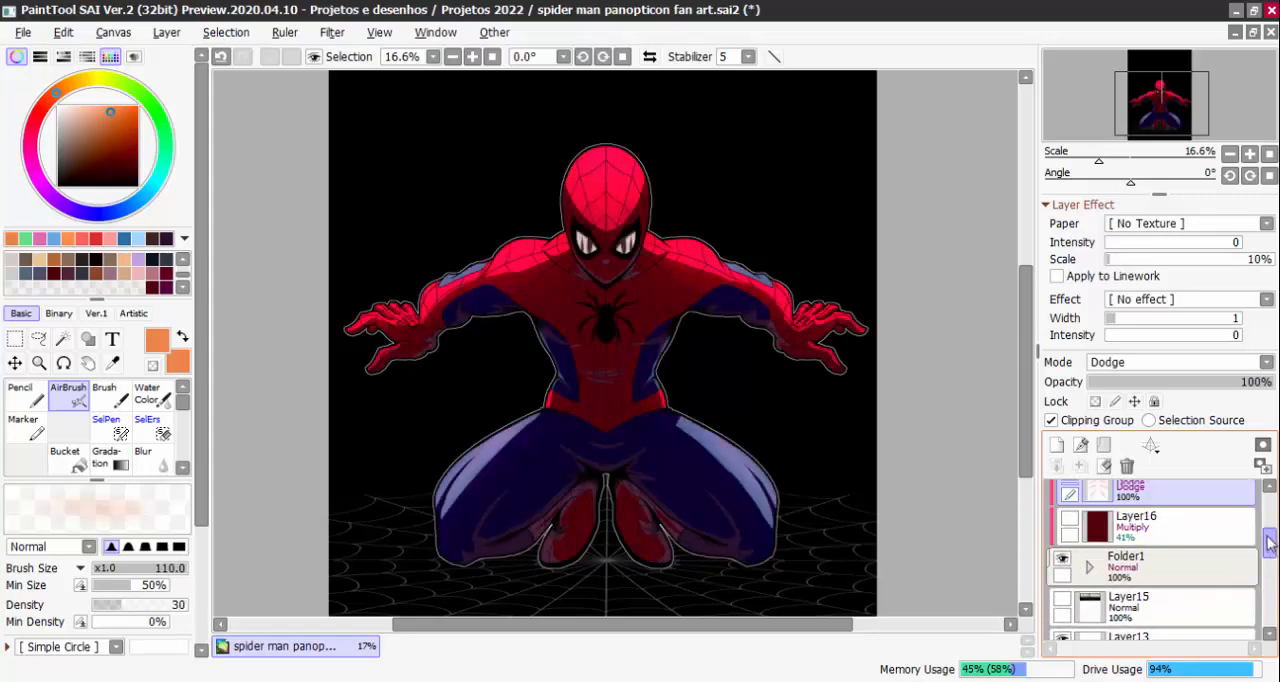
{"action": "left_click", "coordinate": [1070, 533]}
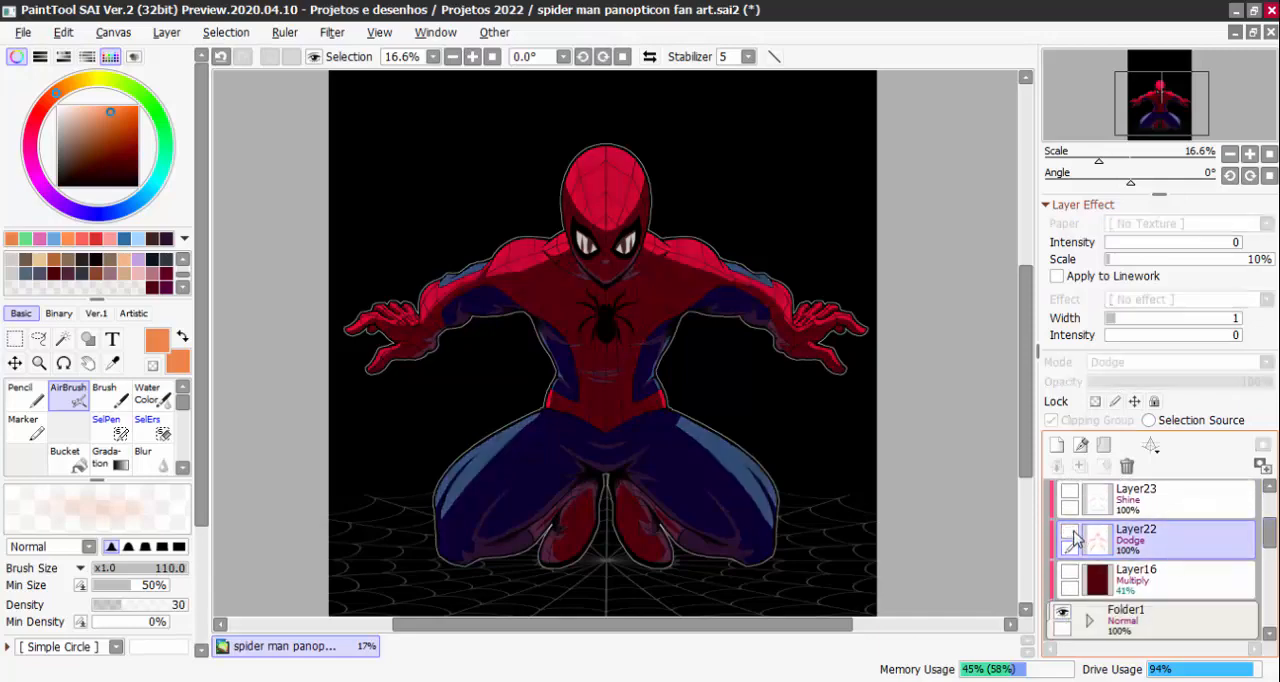
Hide the black background Layer14 and the character colours in Folder1, leaving only the line art
{"action": "scroll", "coordinate": [1268, 540], "scroll_direction": "down", "scroll_amount": 5}
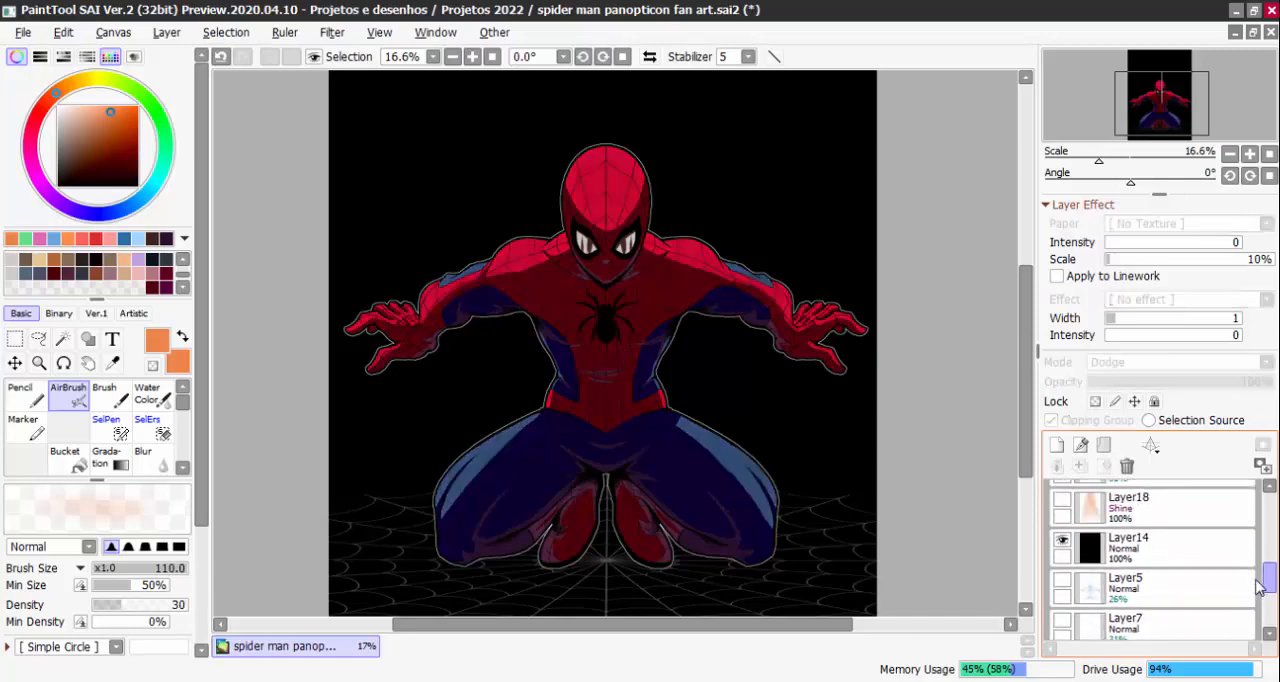
{"action": "left_click", "coordinate": [1064, 544]}
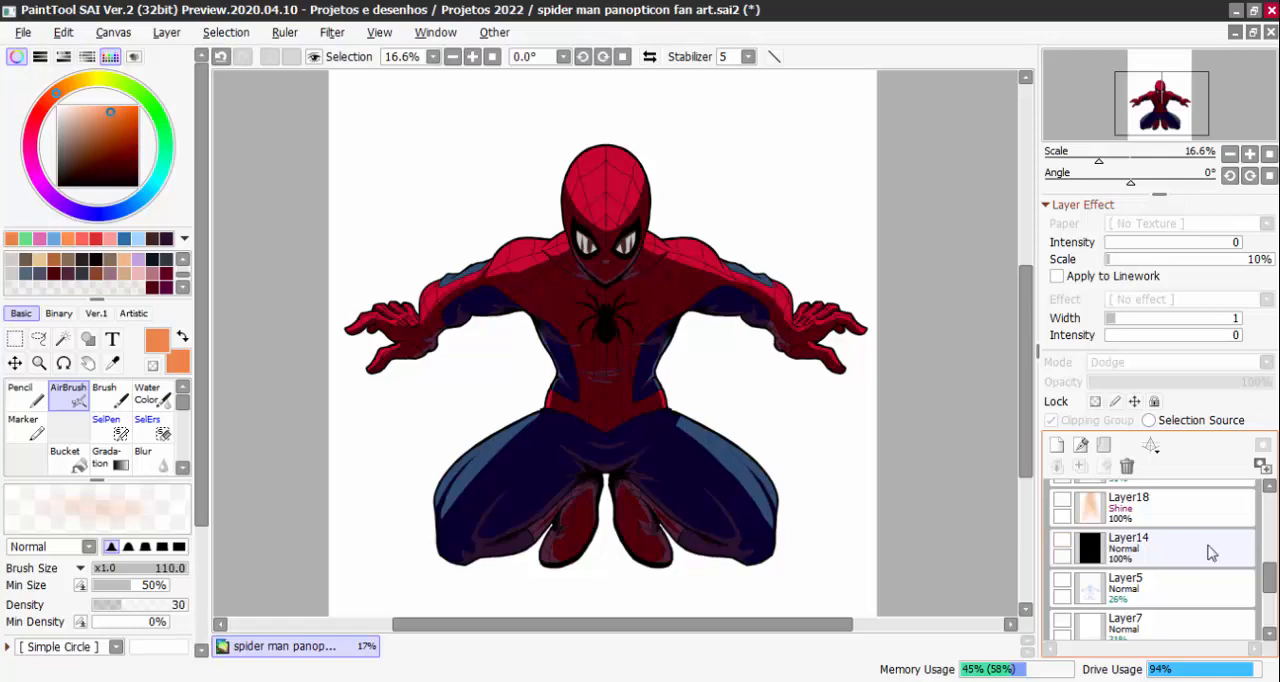
{"action": "scroll", "coordinate": [1268, 570], "scroll_direction": "up", "scroll_amount": 3}
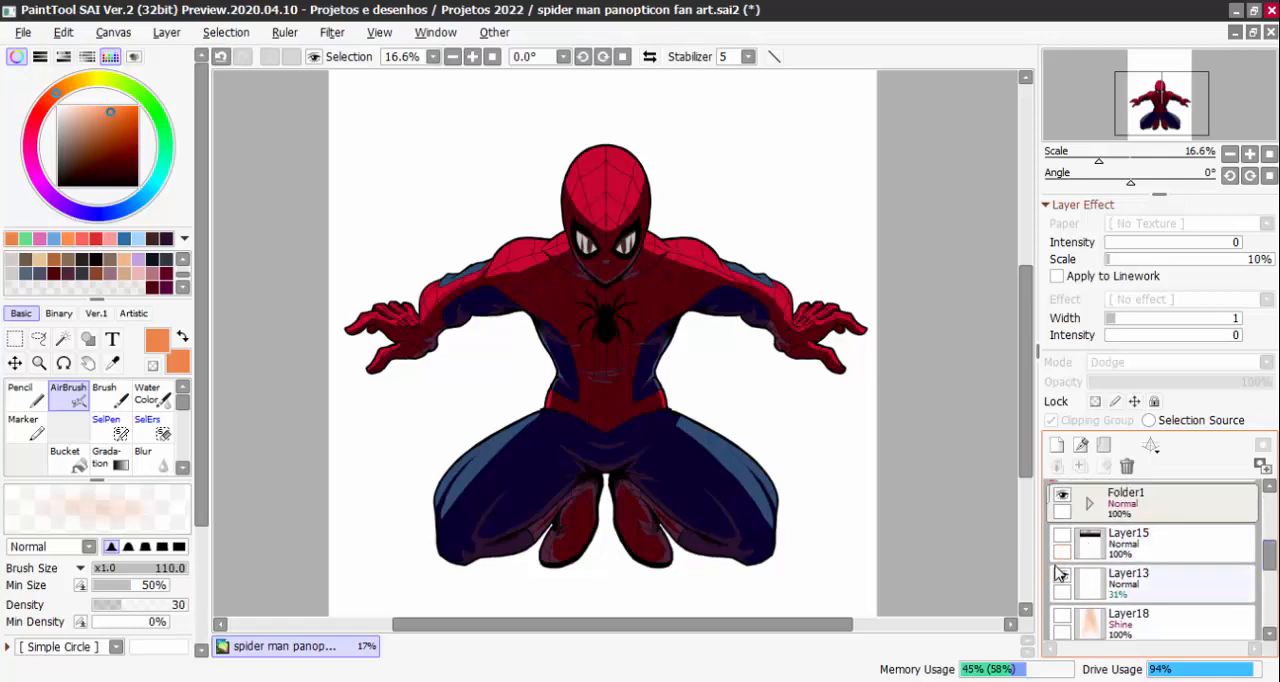
{"action": "left_click", "coordinate": [1062, 494]}
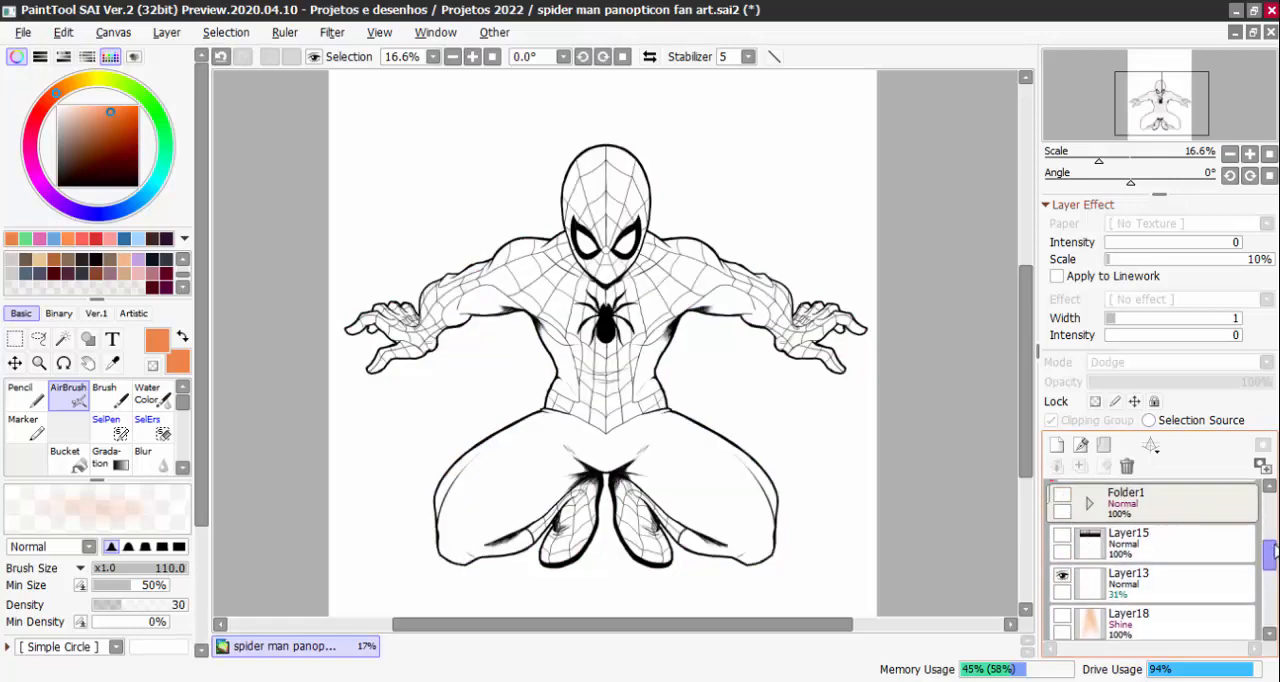
Hide the web lines on Layer9 and toggle Layer17's visibility to compare, leaving both layers hidden
{"action": "scroll", "coordinate": [1270, 510], "scroll_direction": "up", "scroll_amount": 4}
{"action": "left_click", "coordinate": [1064, 522]}
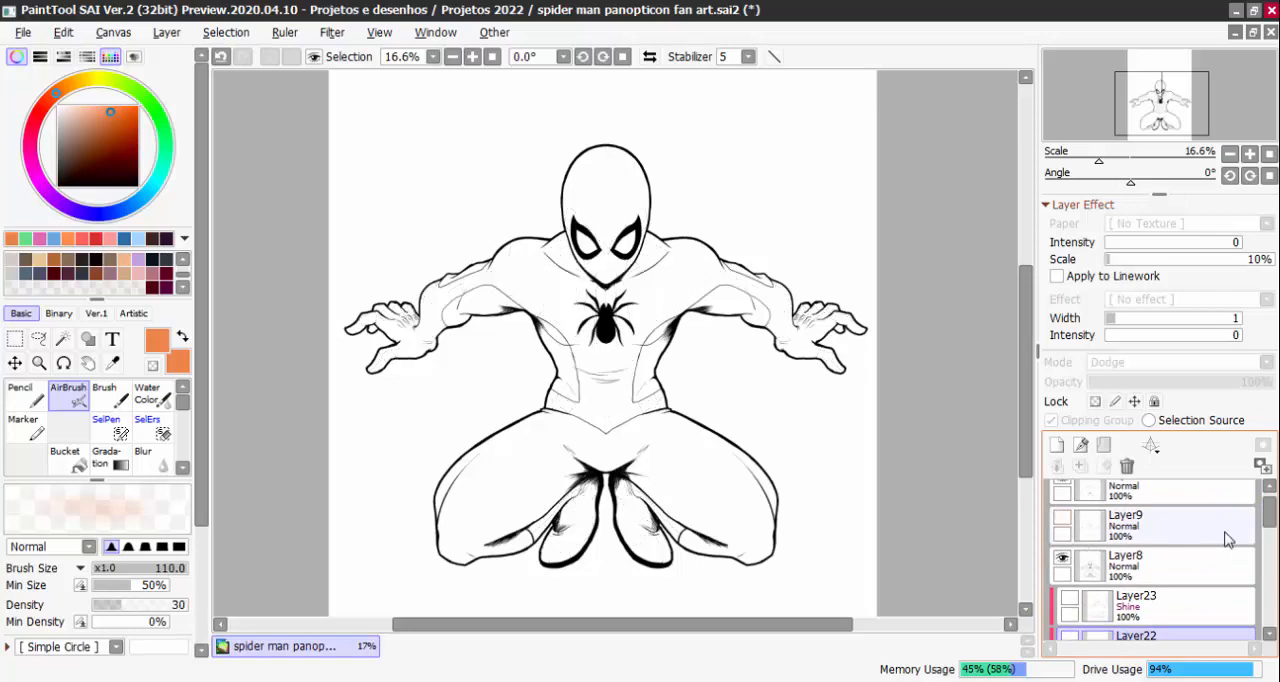
{"action": "scroll", "coordinate": [1266, 514], "scroll_direction": "up", "scroll_amount": 1}
{"action": "left_click", "coordinate": [1062, 497]}
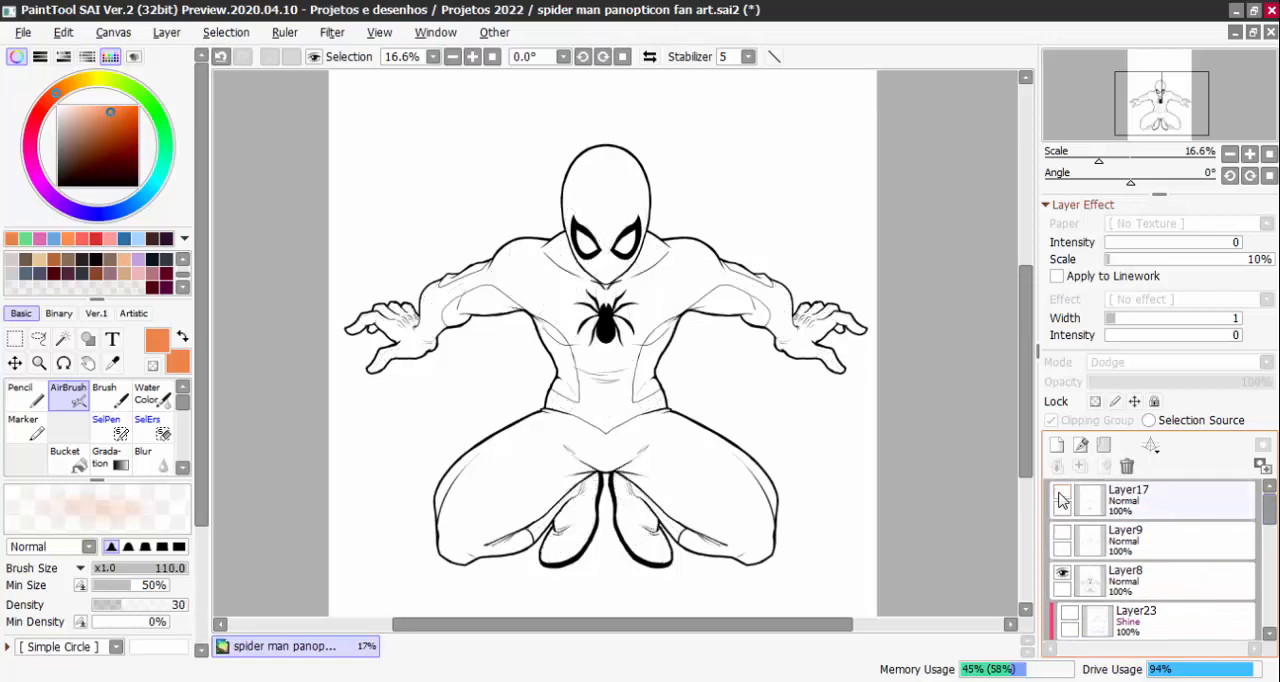
{"action": "left_click", "coordinate": [1062, 497]}
{"action": "left_click", "coordinate": [1062, 498]}
{"action": "left_click", "coordinate": [1062, 499]}
{"action": "left_click", "coordinate": [1063, 500]}
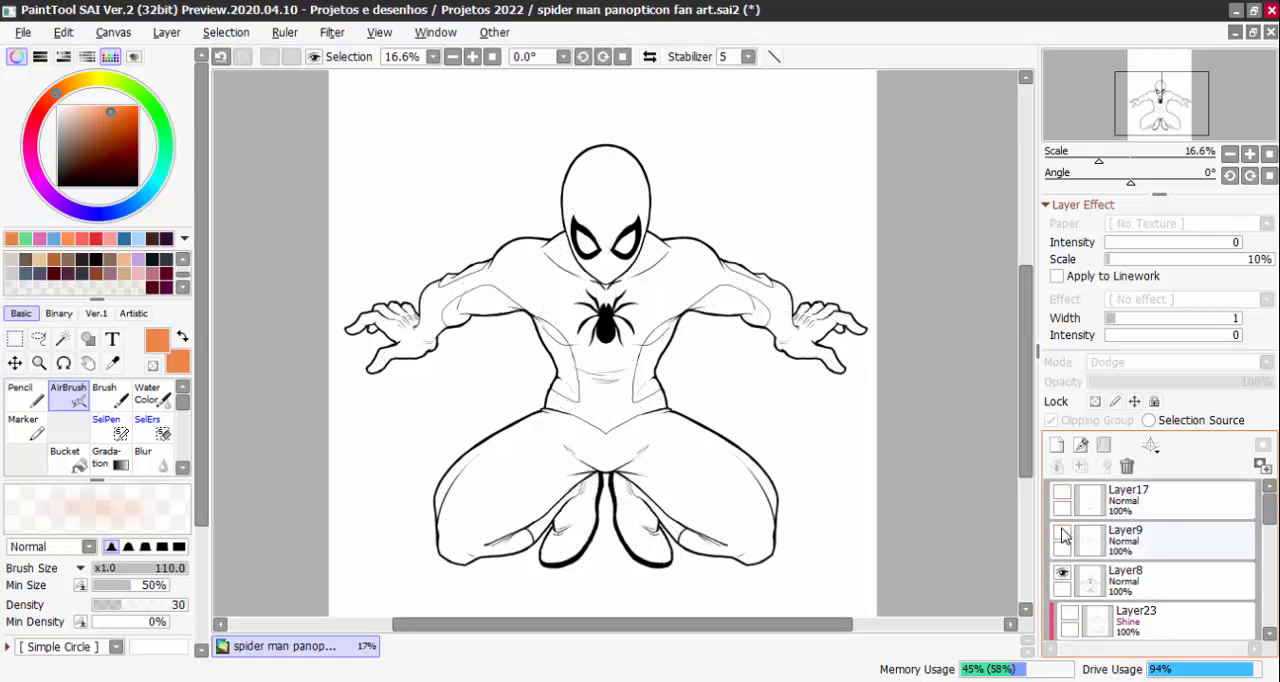
{"action": "left_click", "coordinate": [1062, 499]}
{"action": "left_click", "coordinate": [1062, 499]}
Toggle Layer9 repeatedly to compare the line art with and without the web pattern, leaving it shown
{"action": "left_click", "coordinate": [1062, 534]}
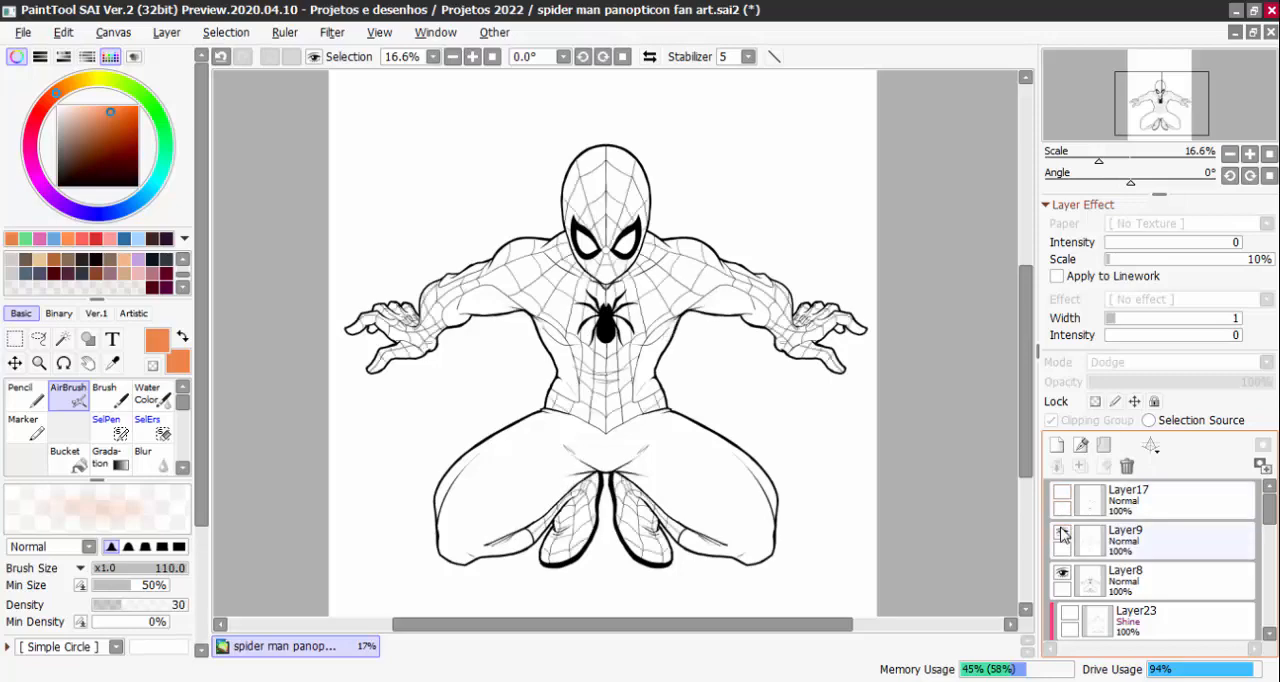
{"action": "left_click", "coordinate": [1062, 534]}
{"action": "left_click", "coordinate": [1062, 534]}
{"action": "left_click", "coordinate": [1062, 534]}
{"action": "left_click", "coordinate": [1062, 534]}
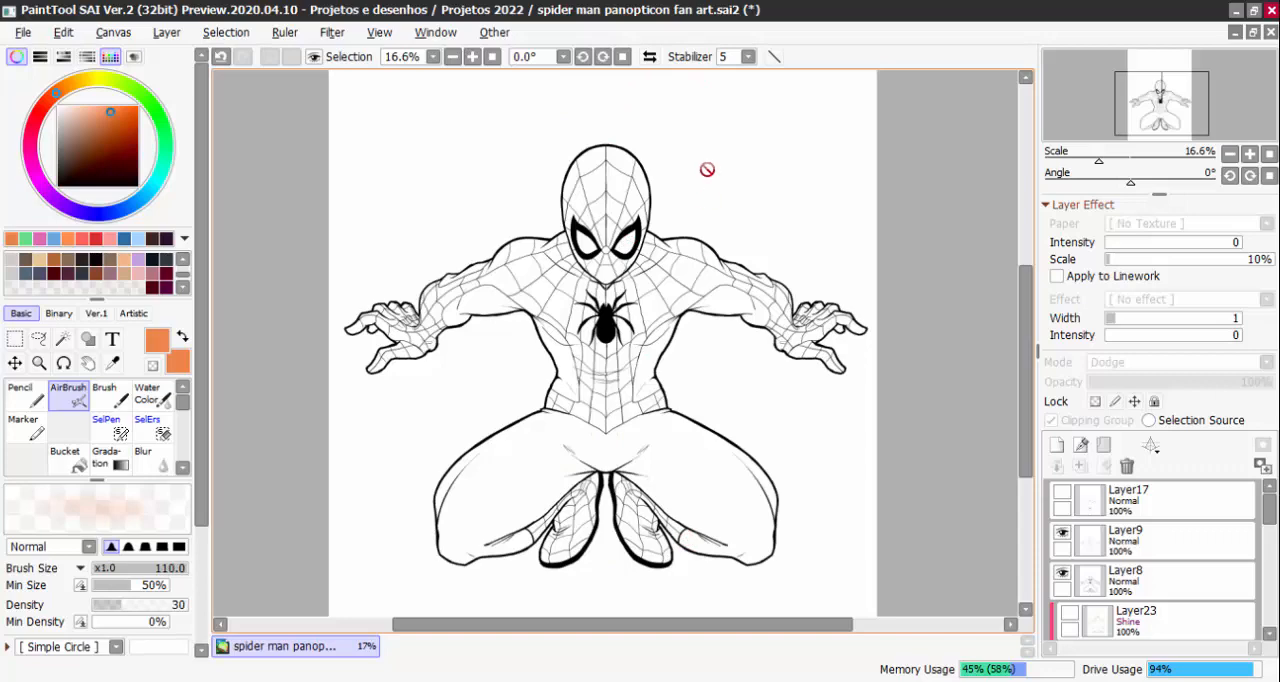
{"action": "left_click", "coordinate": [1064, 534]}
{"action": "left_click", "coordinate": [1064, 534]}
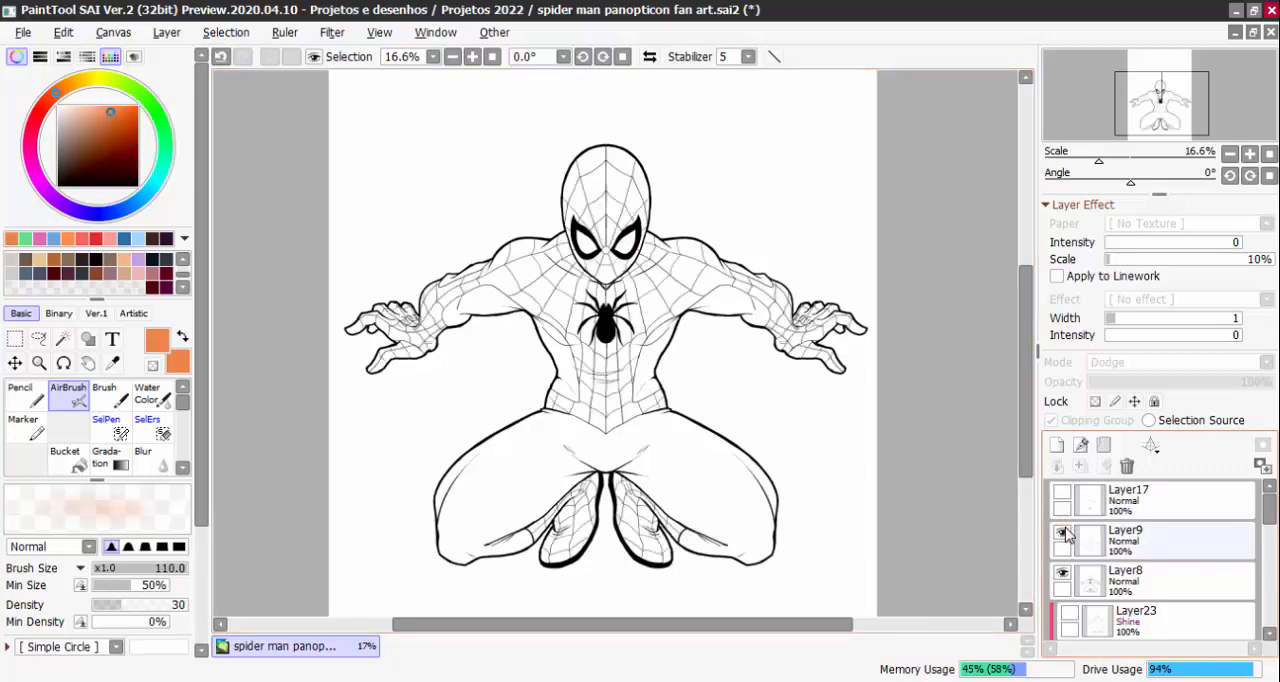
{"action": "left_click", "coordinate": [1066, 535]}
{"action": "left_click", "coordinate": [1064, 534]}
{"action": "left_click", "coordinate": [1064, 534]}
{"action": "left_click", "coordinate": [1064, 534]}
Show Folder1 again, expand it and hide its shading layers so only the flat colours remain over the white background
{"action": "mouse_move", "coordinate": [1268, 517]}
{"action": "left_mouse_down"}
{"action": "mouse_move", "coordinate": [1270, 561]}
{"action": "mouse_move", "coordinate": [1270, 545]}
{"action": "left_mouse_up"}
{"action": "left_click", "coordinate": [1062, 506]}
{"action": "left_click", "coordinate": [1085, 563]}
{"action": "left_click", "coordinate": [1086, 485]}
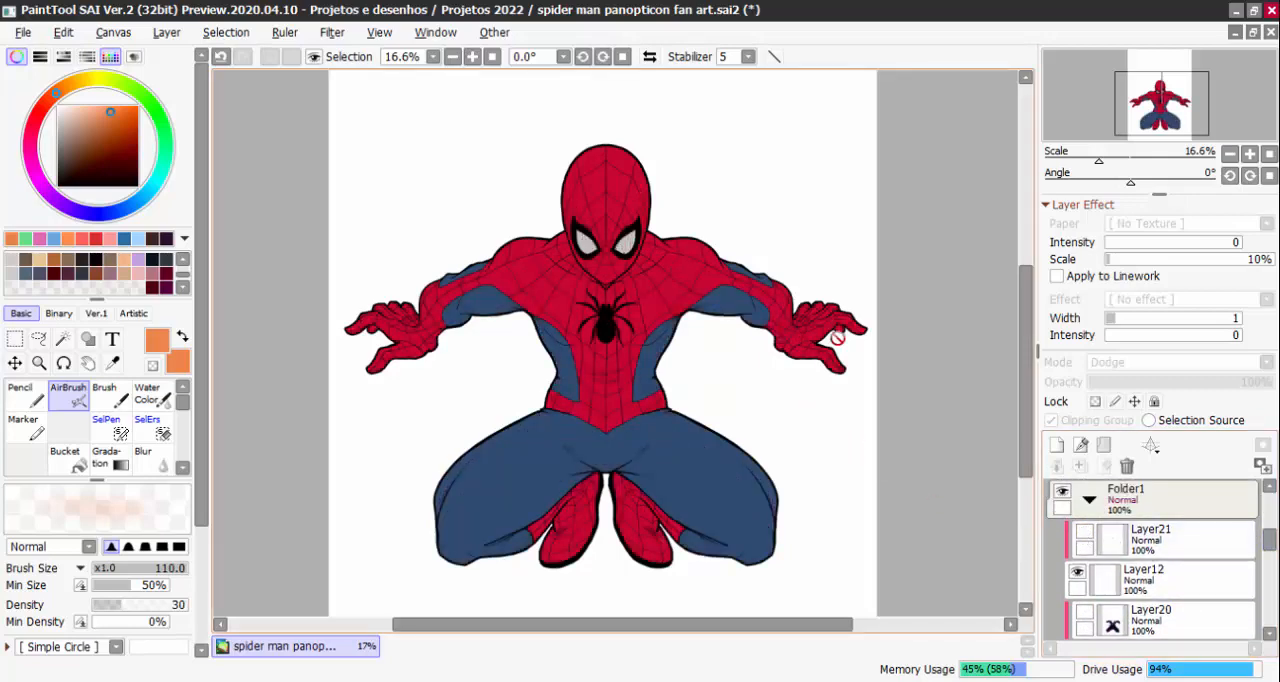
Show the black background Layer14 again and turn on the shading layers Layer19, Layer20 and Layer21 inside Folder1
{"action": "left_click_drag", "start_coordinate": [882, 453], "coordinate": [854, 343]}
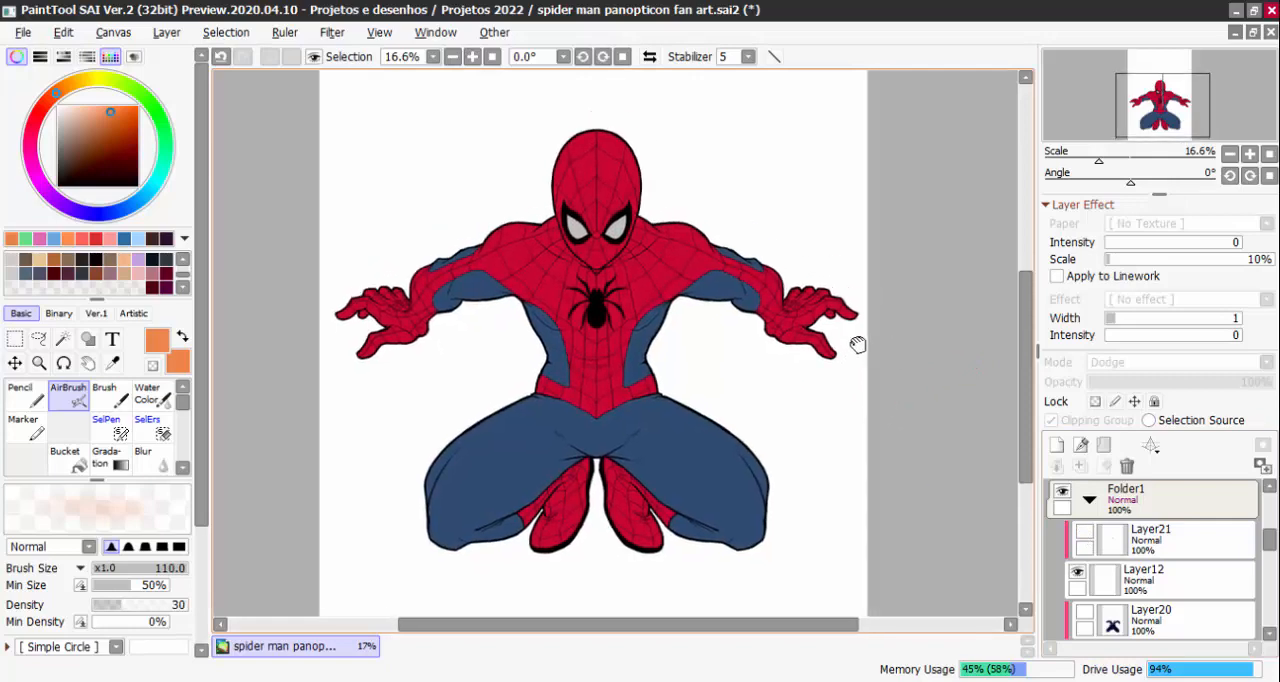
{"action": "mouse_move", "coordinate": [1272, 541]}
{"action": "left_mouse_down"}
{"action": "mouse_move", "coordinate": [1271, 596]}
{"action": "mouse_move", "coordinate": [1270, 557]}
{"action": "left_mouse_up"}
{"action": "left_click", "coordinate": [1062, 508]}
{"action": "left_click", "coordinate": [1083, 570]}
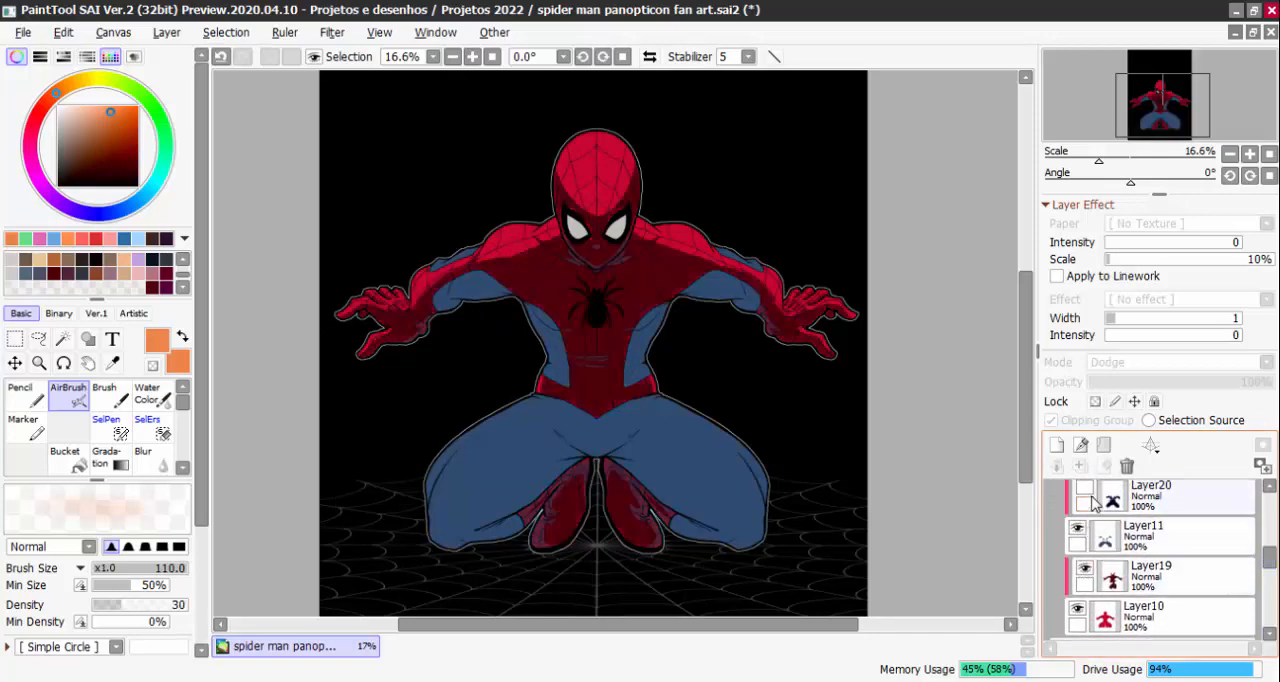
{"action": "left_click", "coordinate": [1085, 494]}
{"action": "scroll", "coordinate": [1120, 530], "scroll_direction": "up", "scroll_amount": 3}
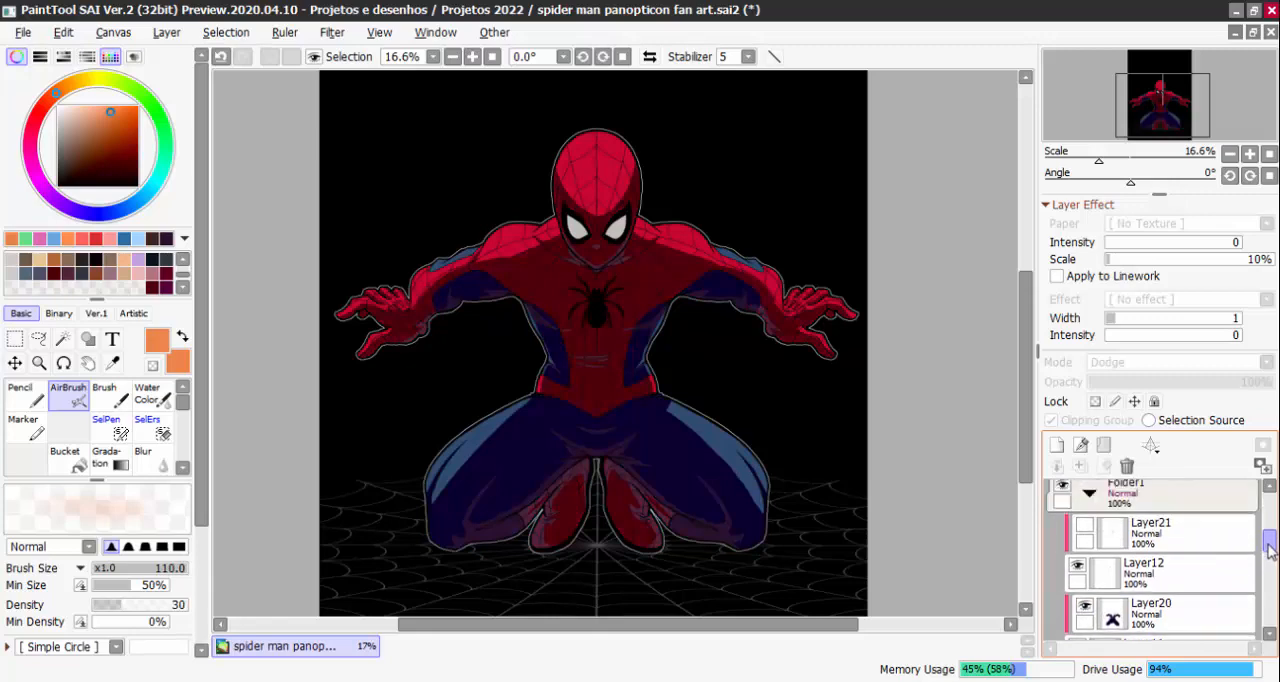
{"action": "left_click", "coordinate": [1085, 524]}
Collapse Folder1, and show and select the dark red Layer16 above it
{"action": "scroll", "coordinate": [1088, 537], "scroll_direction": "up", "scroll_amount": 2}
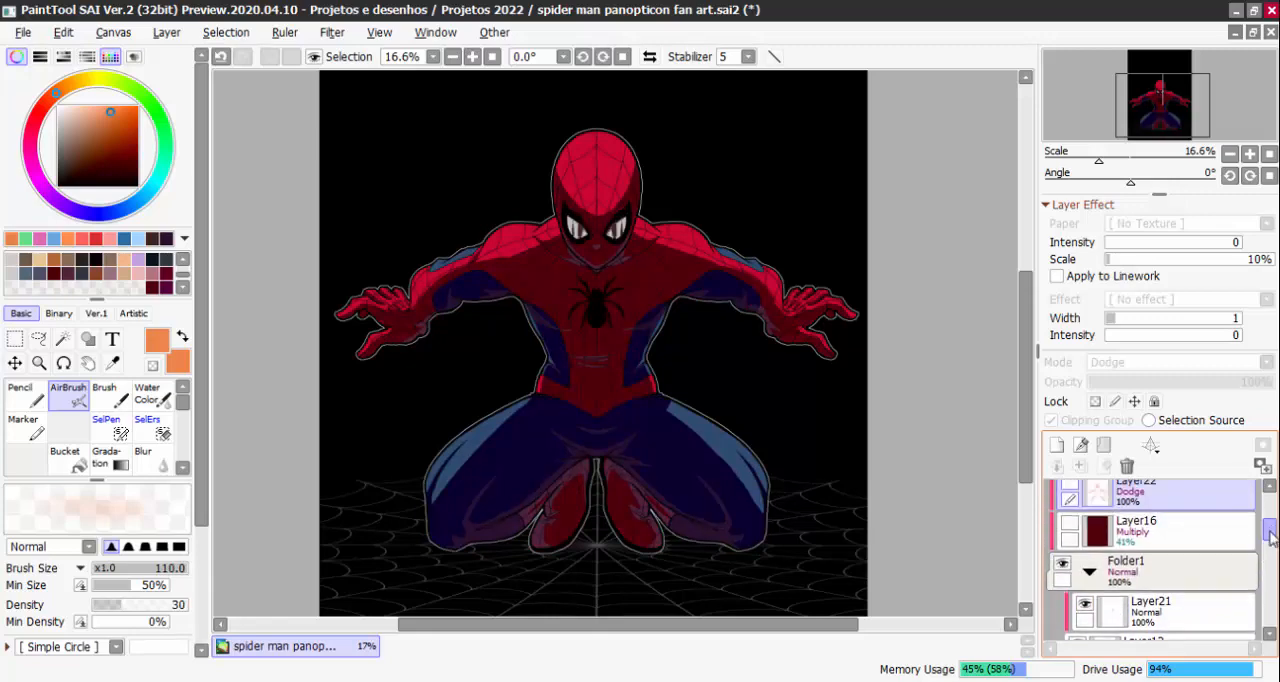
{"action": "left_click", "coordinate": [1089, 571]}
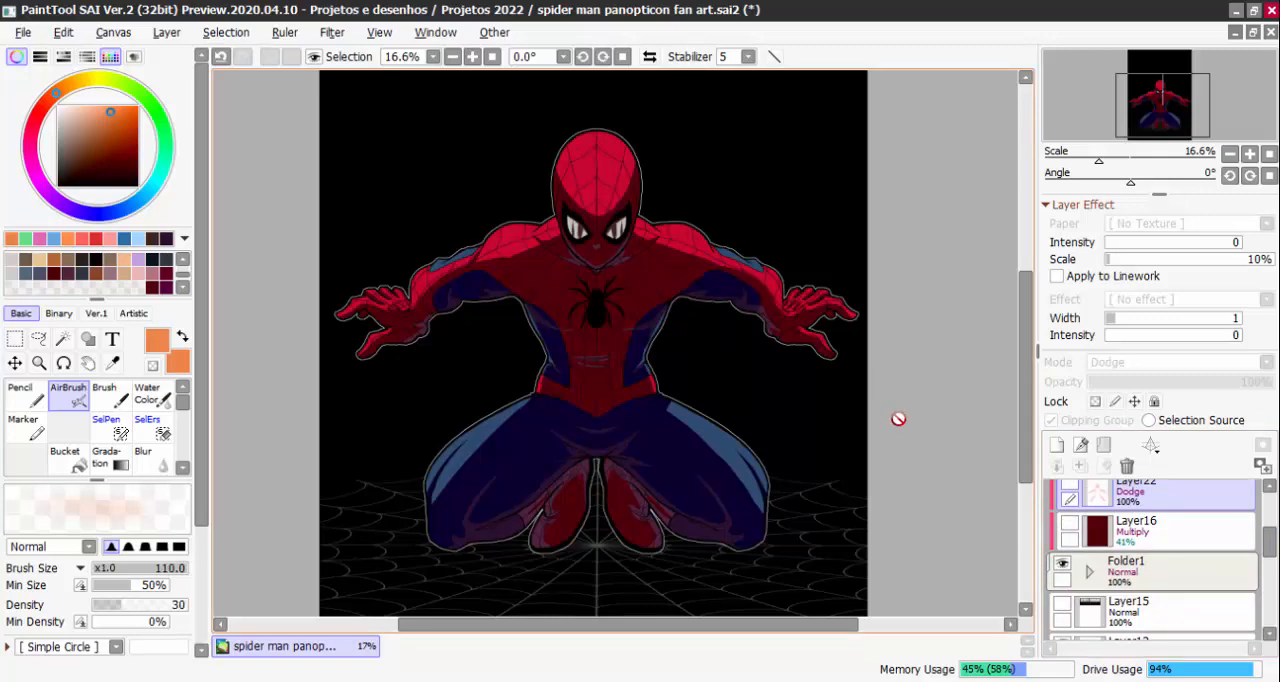
{"action": "left_click", "coordinate": [1069, 523]}
{"action": "left_click", "coordinate": [1078, 546]}
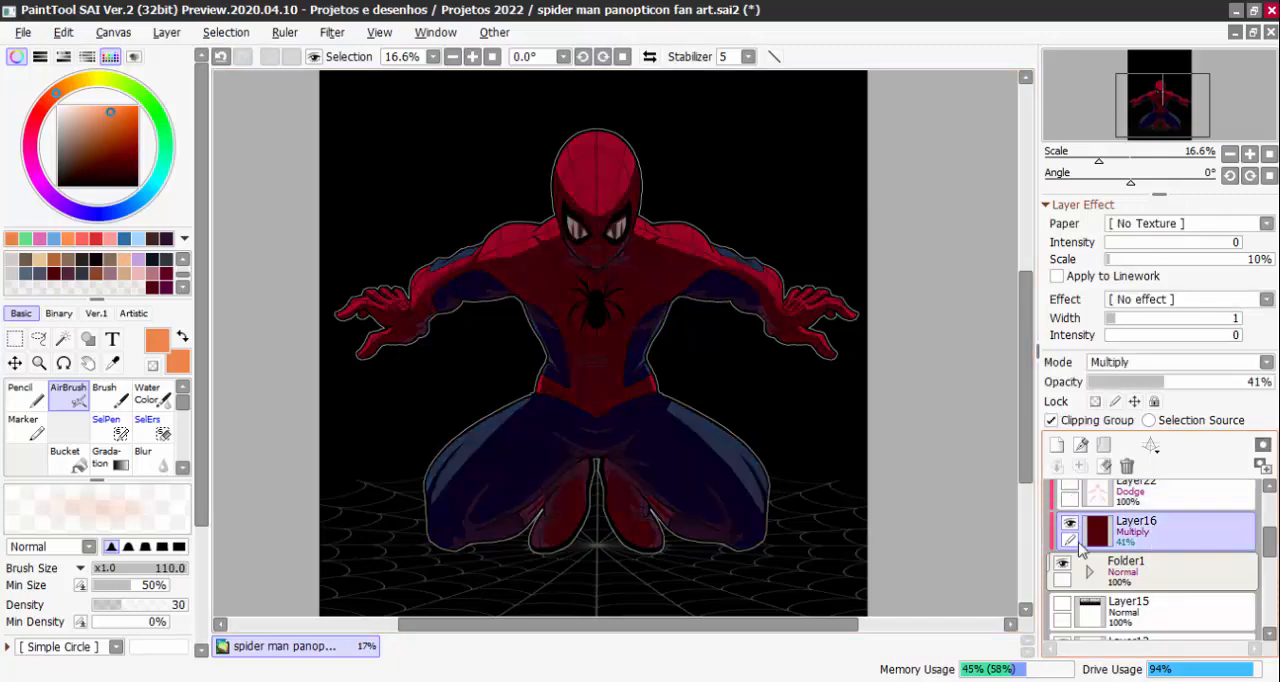
Try the Darken Color and Lighten Color blending modes on Layer16 and return it to Multiply
{"action": "left_click", "coordinate": [1266, 362]}
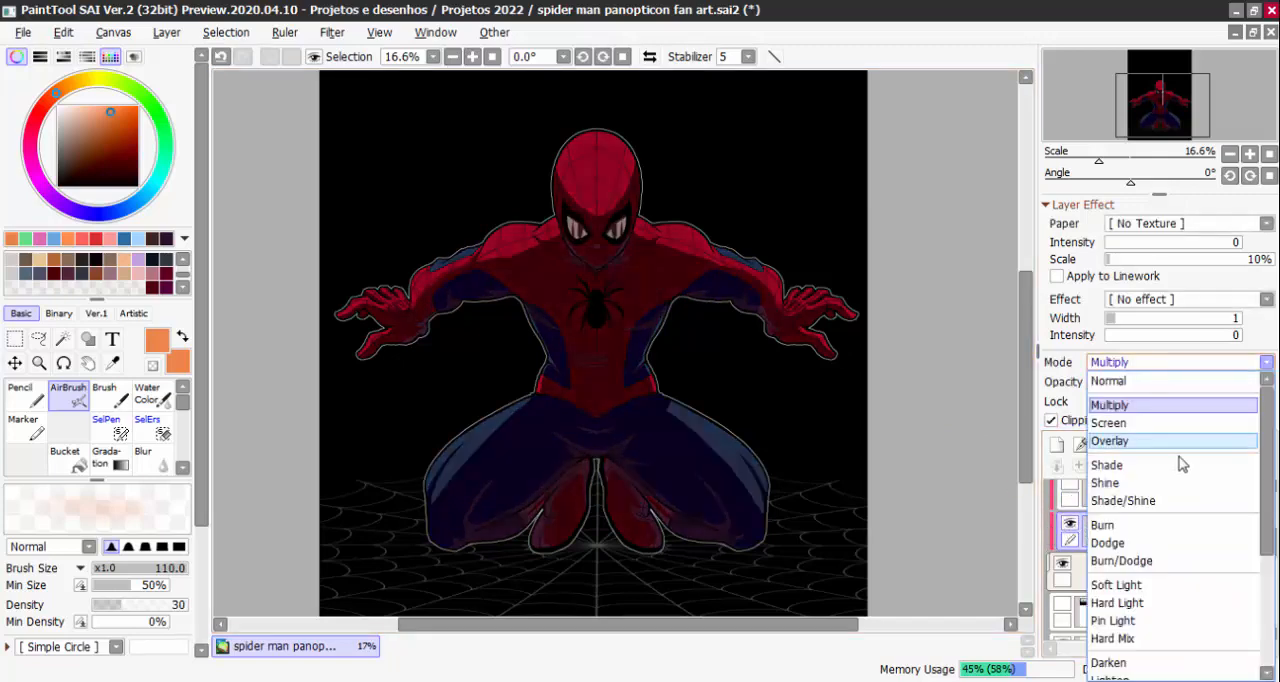
{"action": "left_click_drag", "start_coordinate": [1262, 435], "coordinate": [1247, 543]}
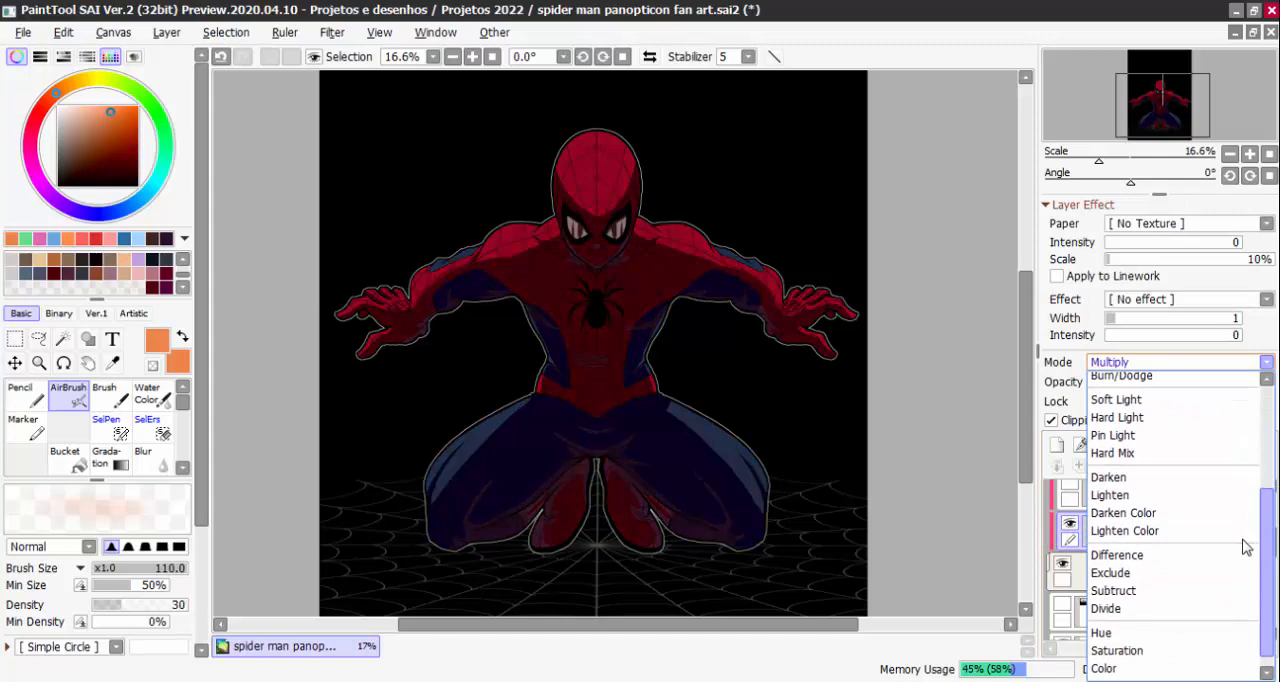
{"action": "left_click", "coordinate": [1153, 510]}
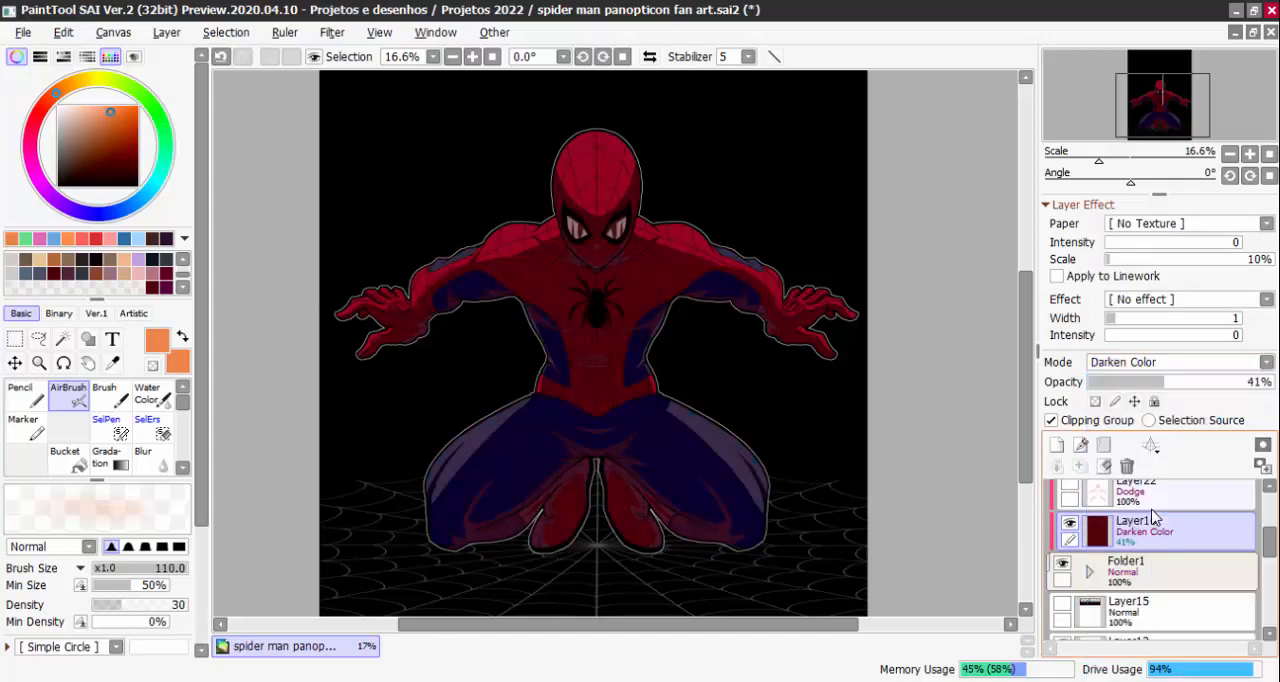
{"action": "left_click", "coordinate": [1222, 362]}
{"action": "scroll", "coordinate": [1190, 545], "scroll_direction": "down", "scroll_amount": 1}
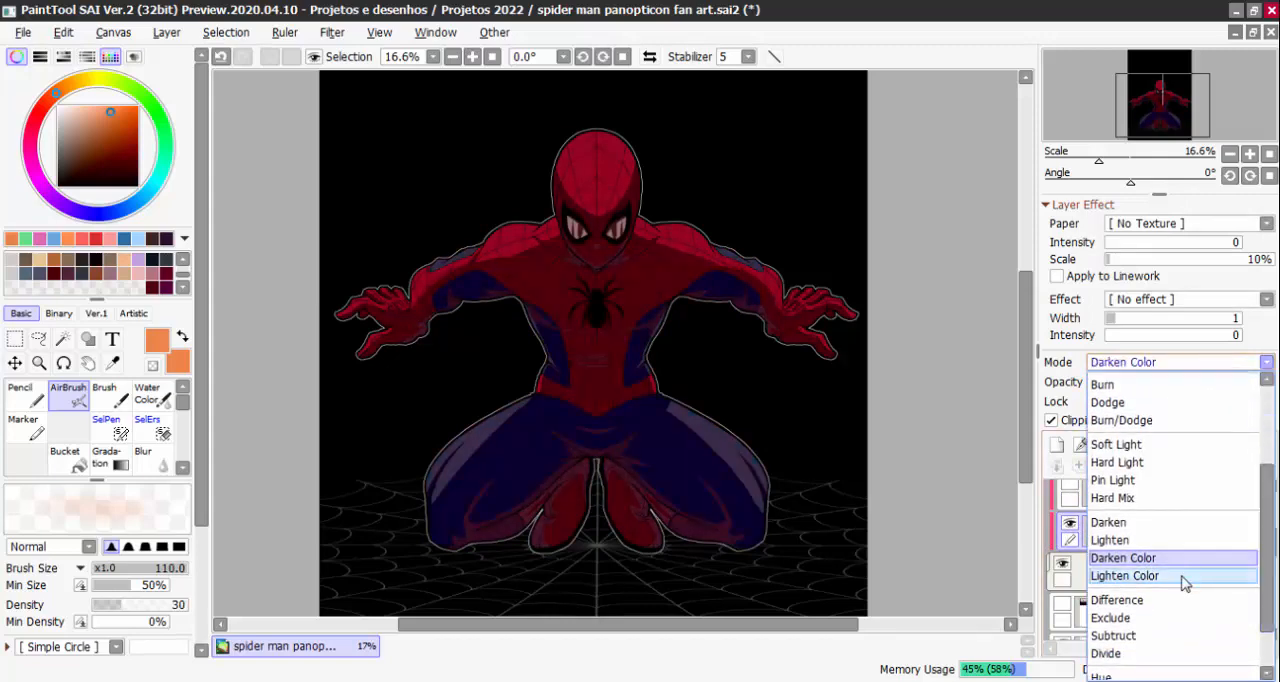
{"action": "left_click", "coordinate": [1186, 578]}
{"action": "left_click", "coordinate": [1250, 362]}
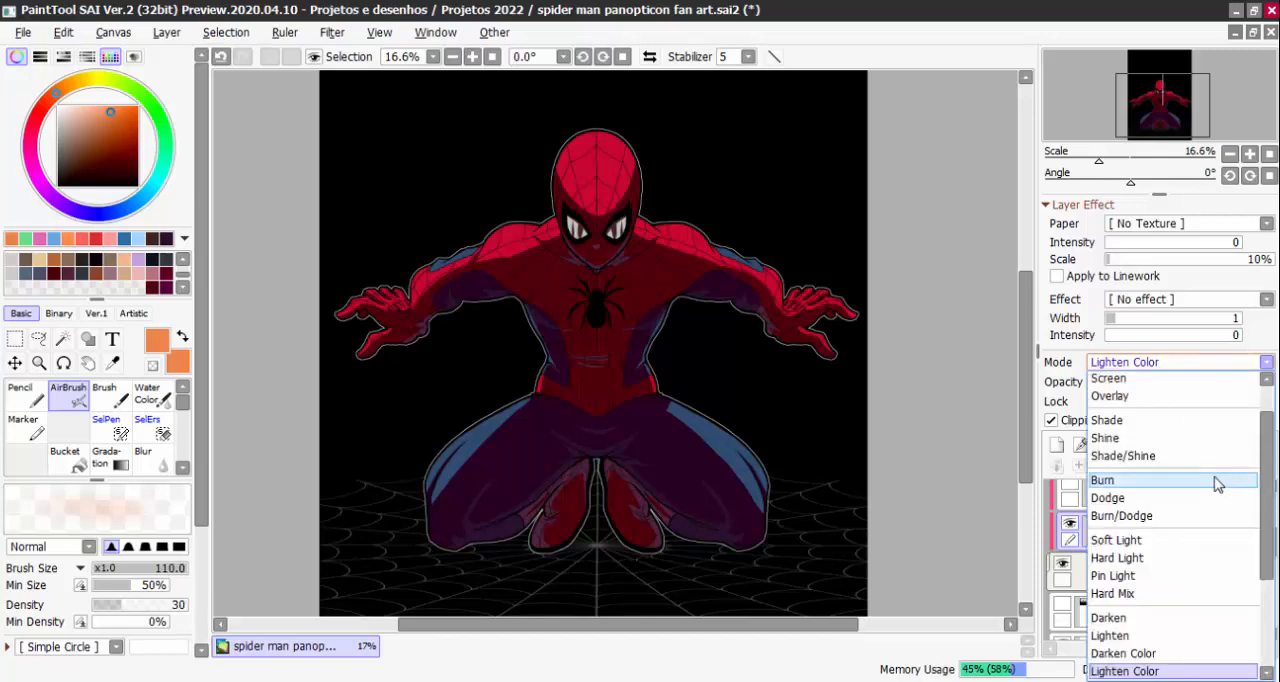
{"action": "left_click_drag", "start_coordinate": [1270, 478], "coordinate": [1249, 563]}
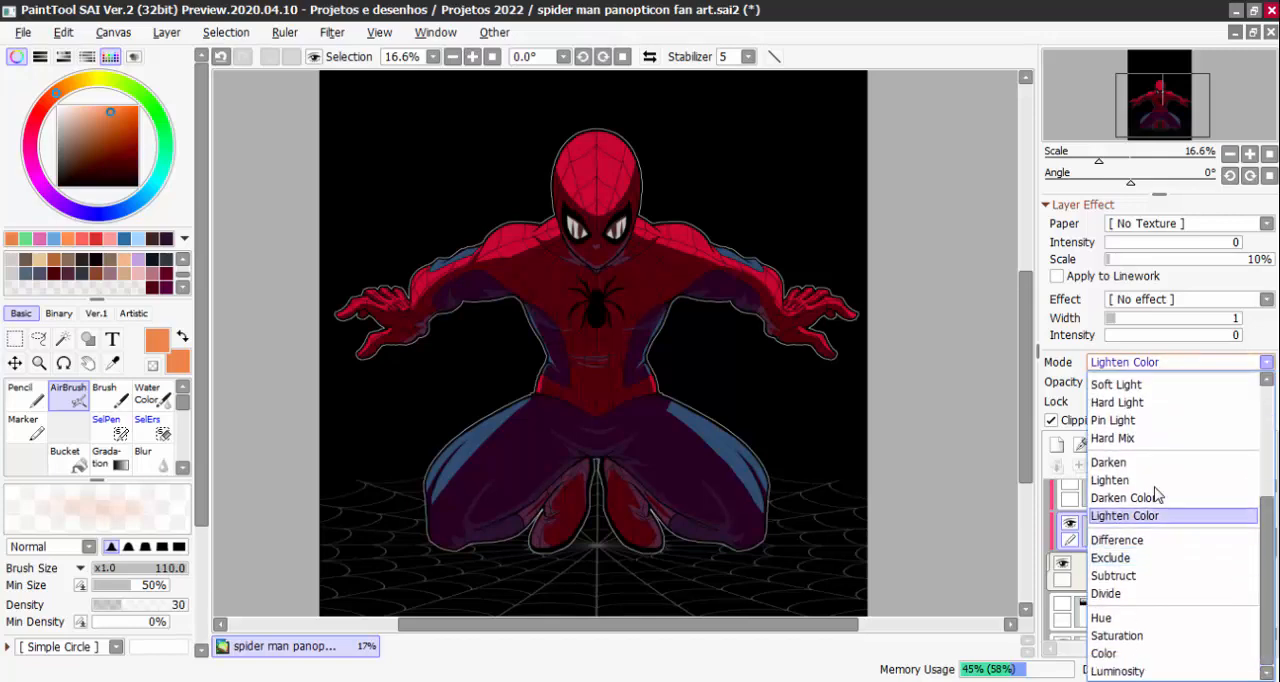
{"action": "scroll", "coordinate": [1163, 440], "scroll_direction": "up", "scroll_amount": 5}
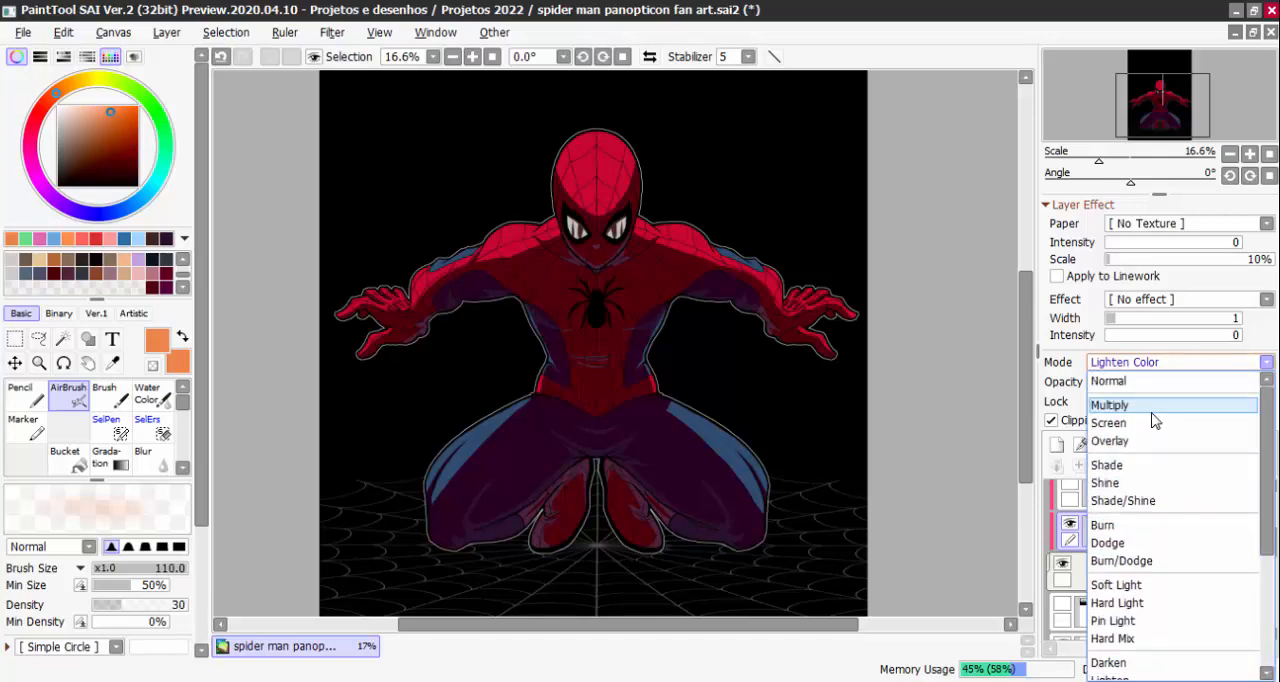
{"action": "left_click", "coordinate": [1150, 402]}
Show Layer22 and airbrush a soft light pink glow over the head on it at brush size 764
{"action": "scroll", "coordinate": [1160, 530], "scroll_direction": "up", "scroll_amount": 1}
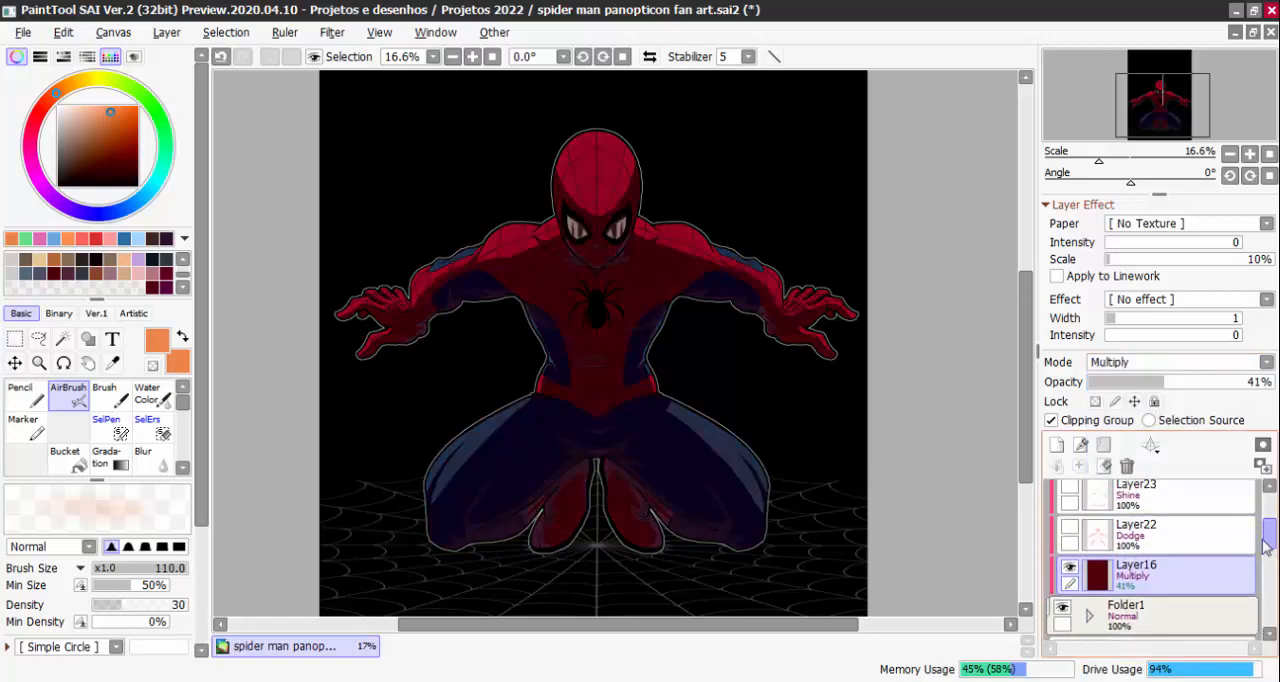
{"action": "left_click", "coordinate": [1070, 528]}
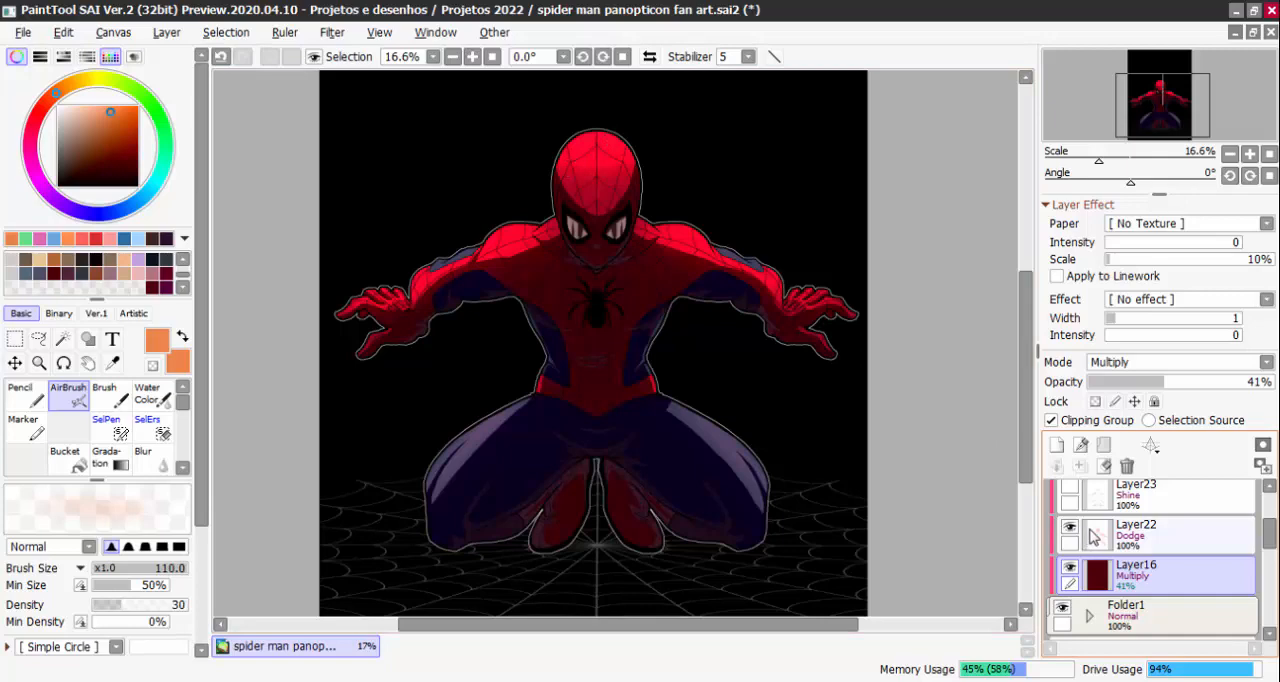
{"action": "left_click", "coordinate": [115, 237]}
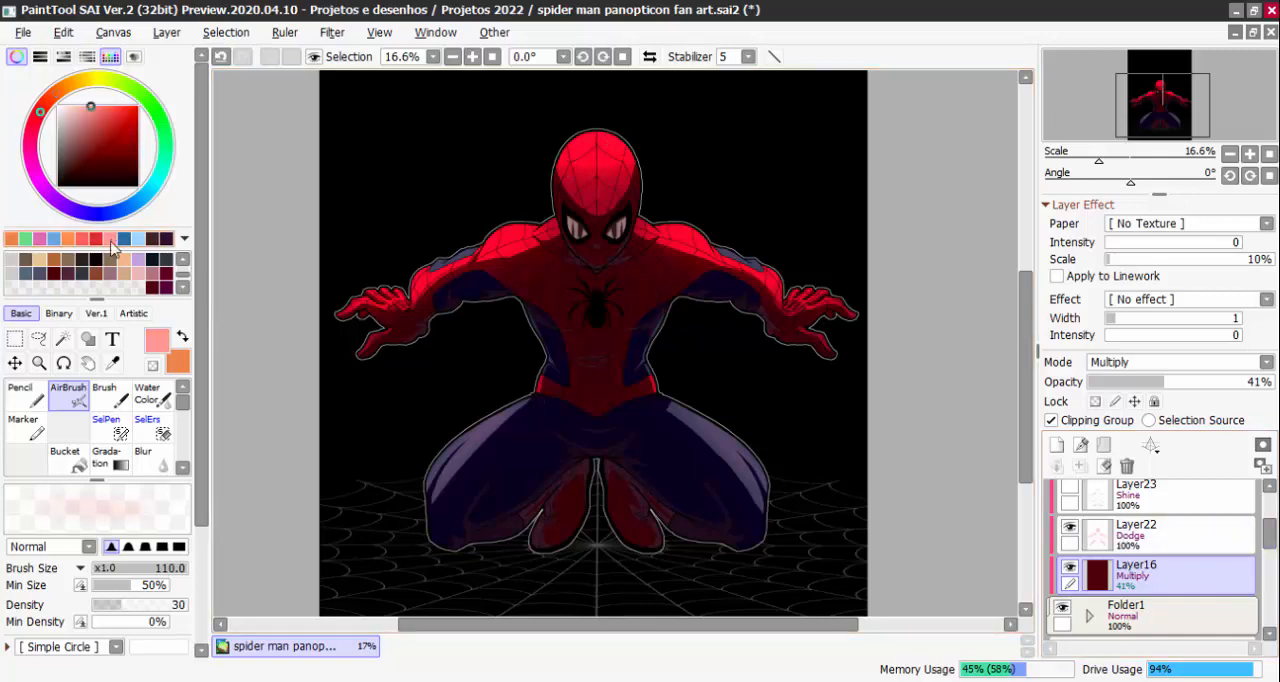
{"action": "left_click", "coordinate": [1095, 537]}
{"action": "left_click_drag", "start_coordinate": [548, 352], "coordinate": [622, 283], "text": "ctrl+alt"}
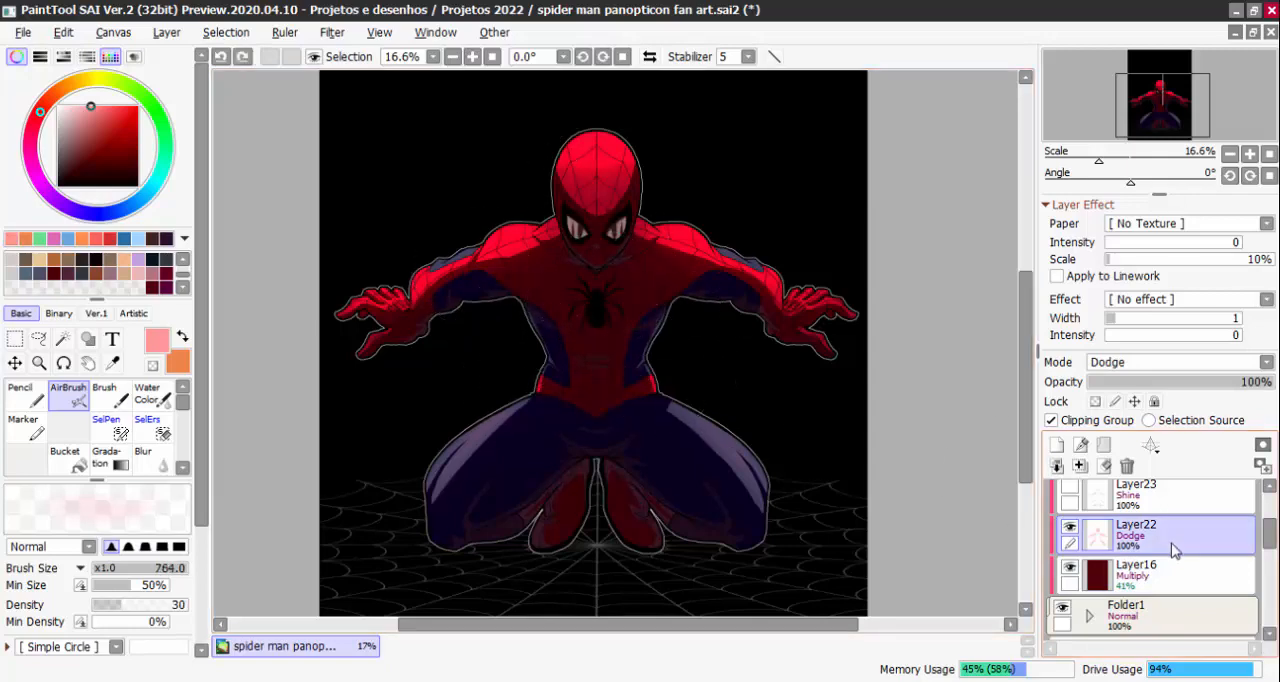
{"action": "key", "text": "ctrl+z"}
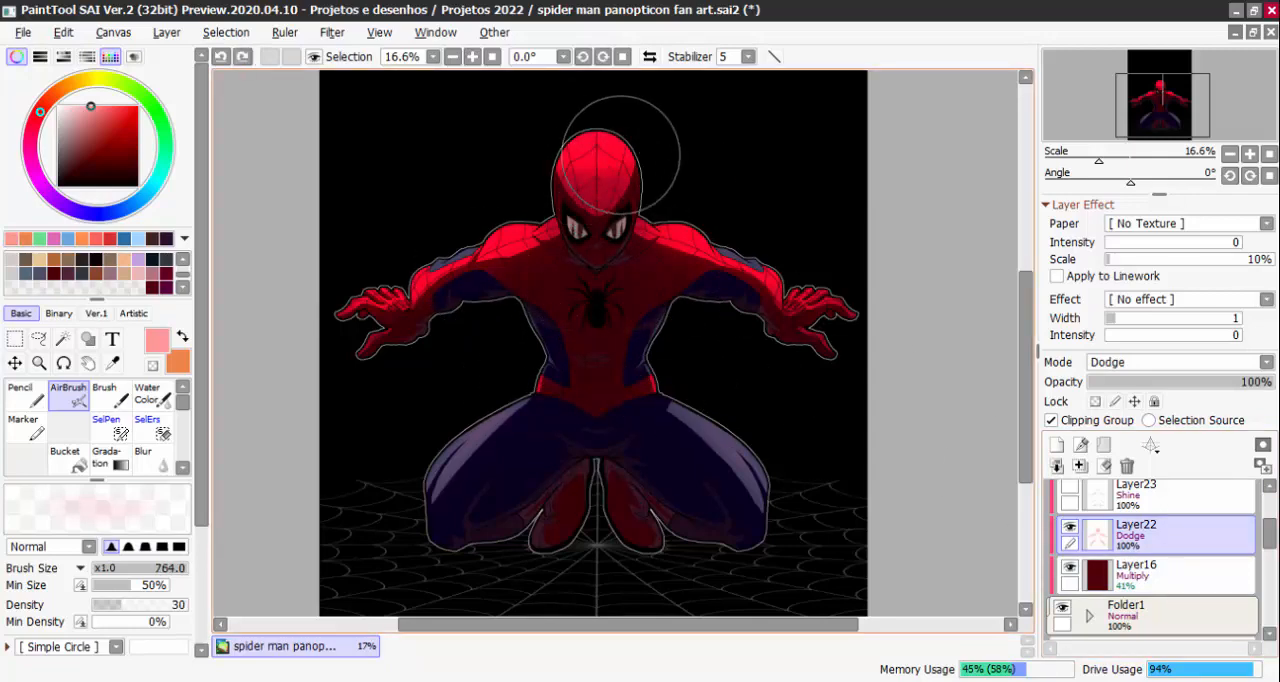
{"action": "left_click_drag", "start_coordinate": [593, 131], "coordinate": [601, 219]}
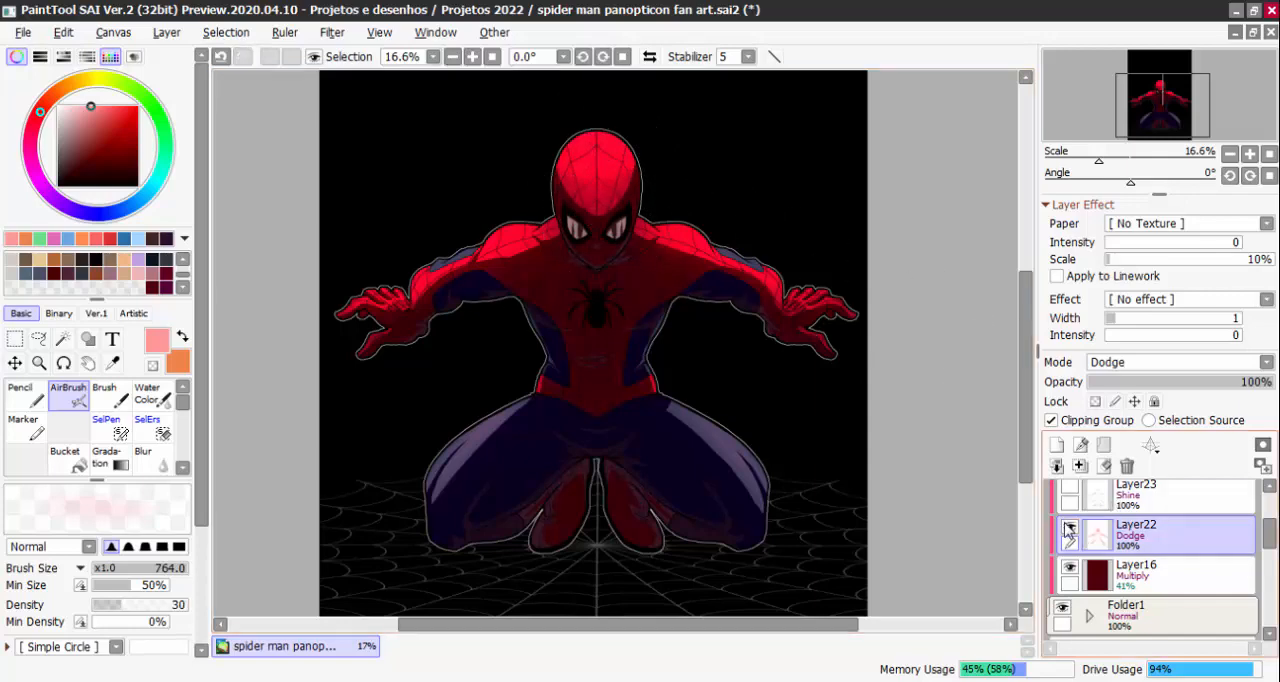
Show the Shine highlights on Layer23 and select Layer16
{"action": "left_click", "coordinate": [1075, 489]}
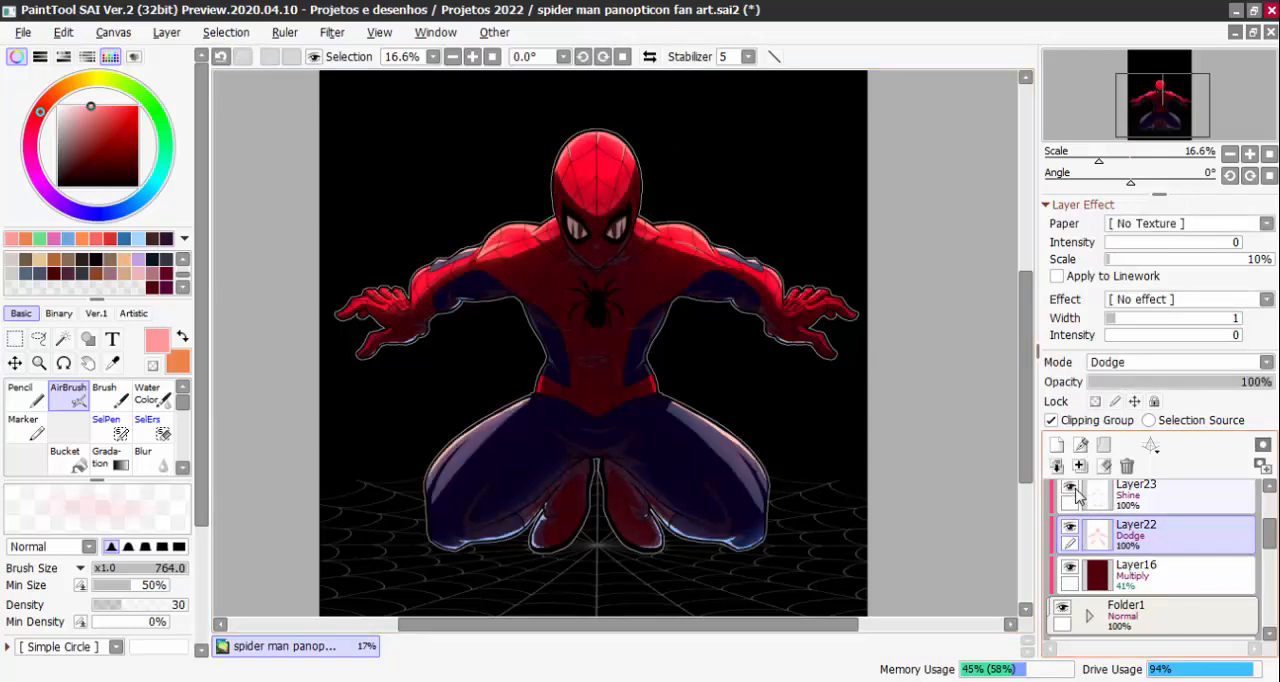
{"action": "left_click_drag", "start_coordinate": [832, 330], "coordinate": [831, 348]}
{"action": "left_click_drag", "start_coordinate": [1269, 531], "coordinate": [1268, 527]}
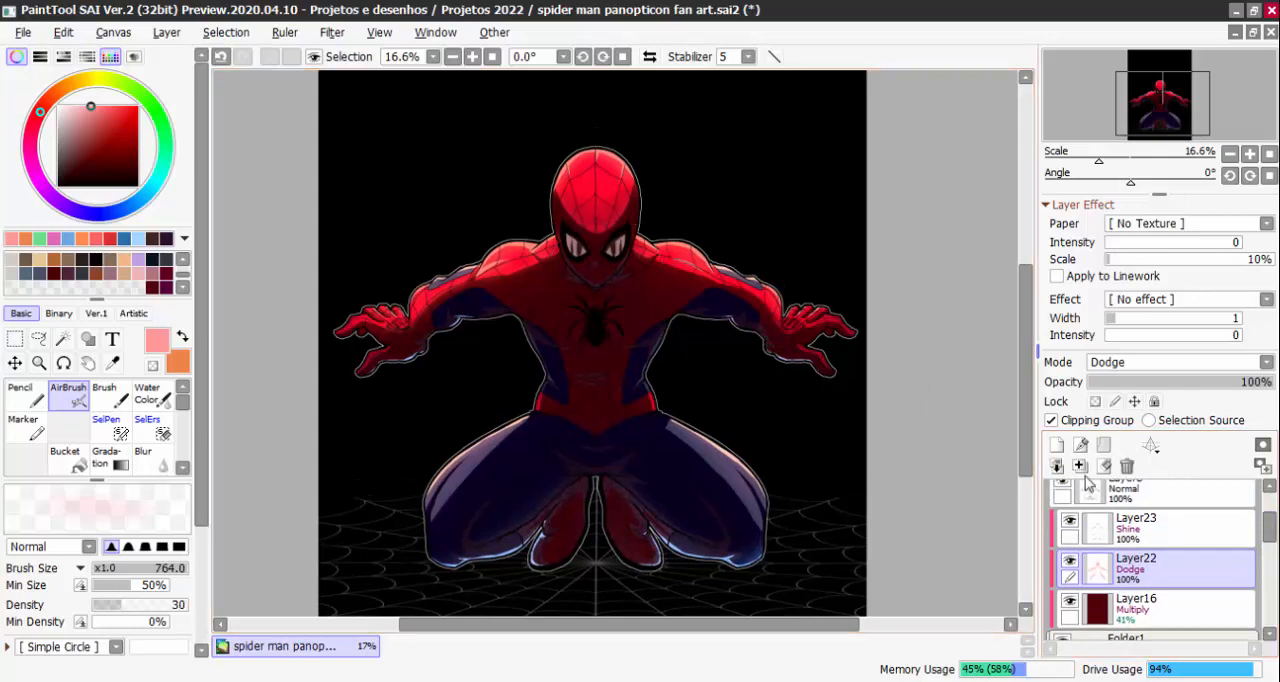
{"action": "left_click", "coordinate": [1133, 614]}
Hide the black background and try the Hard Light and Overlay blending modes on Layer16
{"action": "mouse_move", "coordinate": [1268, 527]}
{"action": "left_mouse_down"}
{"action": "mouse_move", "coordinate": [1263, 574]}
{"action": "mouse_move", "coordinate": [1269, 535]}
{"action": "left_mouse_up"}
{"action": "left_click", "coordinate": [1064, 553]}
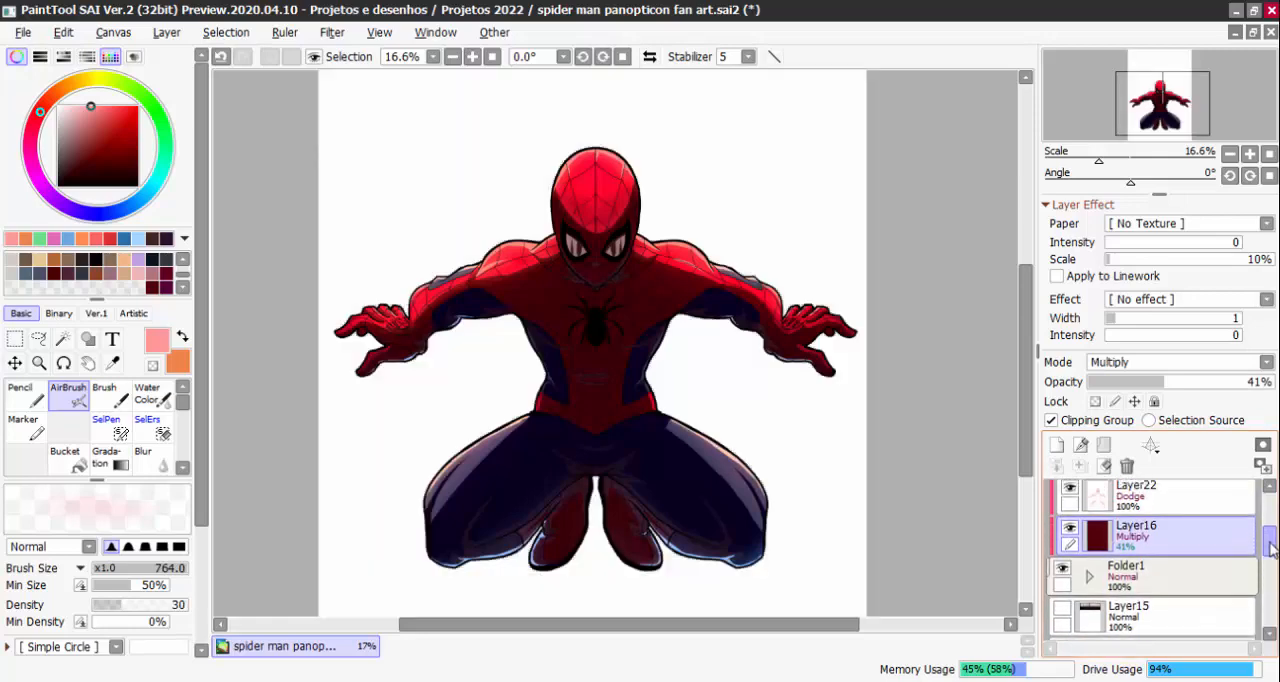
{"action": "left_click", "coordinate": [1150, 363]}
{"action": "left_click", "coordinate": [1150, 603]}
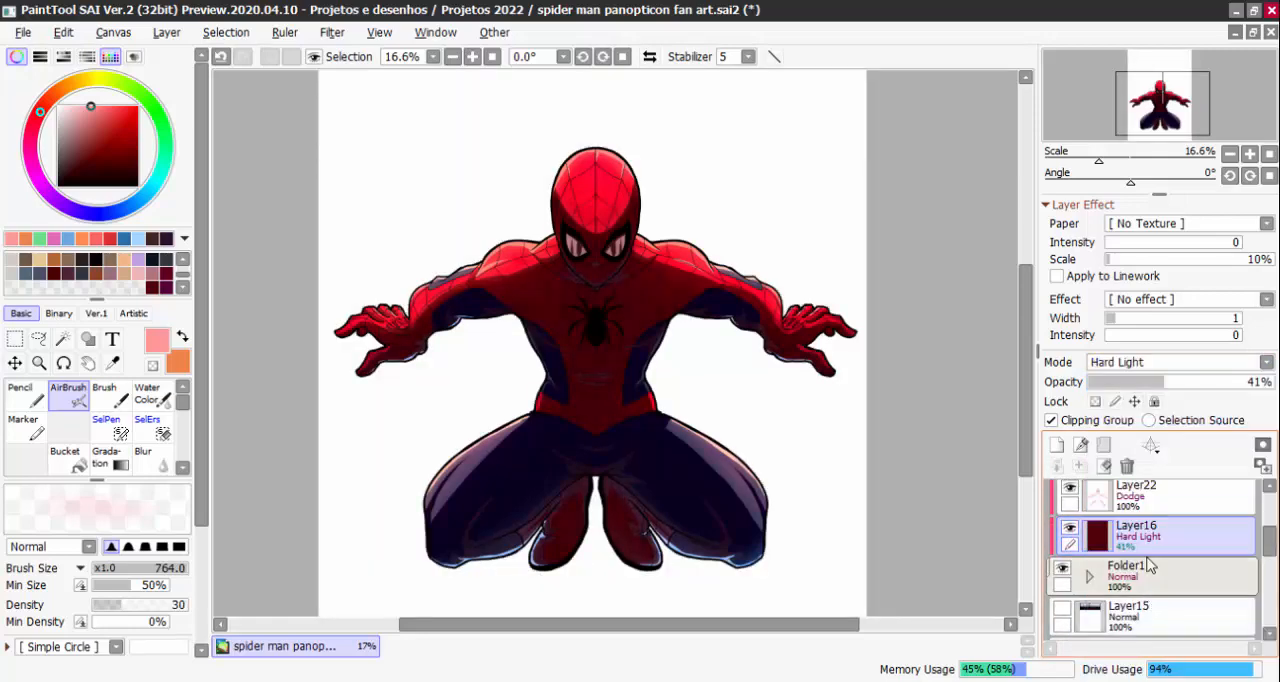
{"action": "left_click", "coordinate": [1178, 365]}
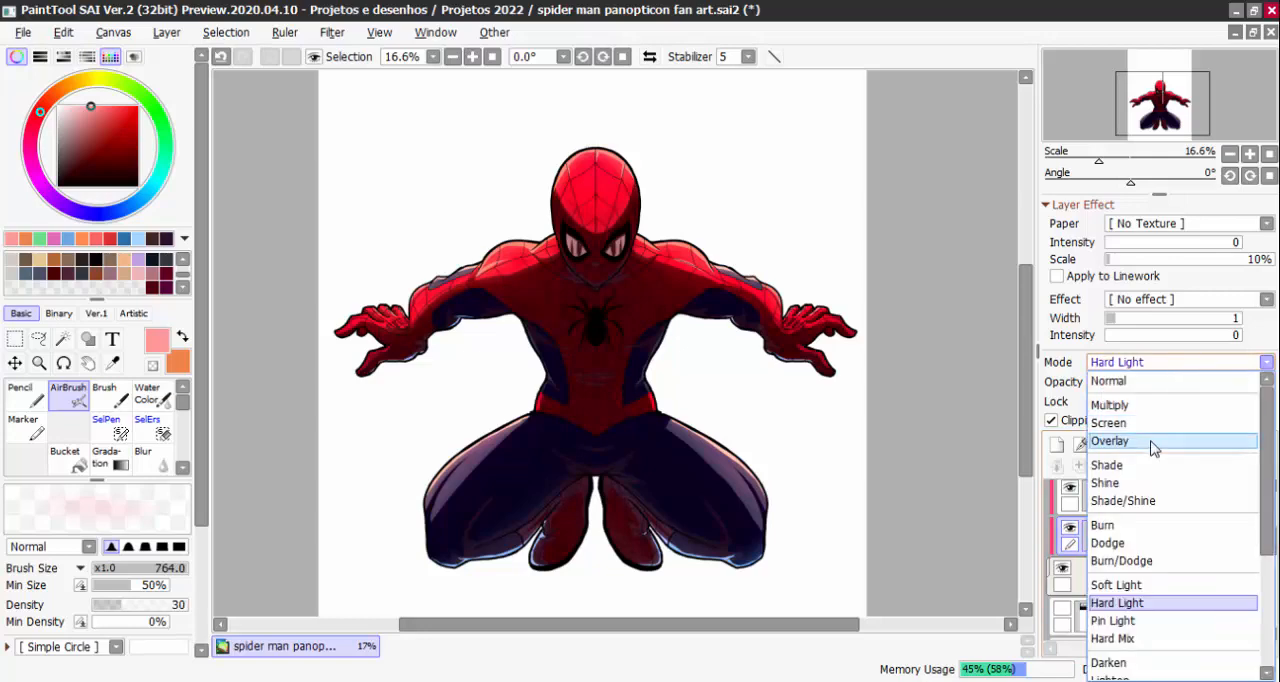
{"action": "left_click", "coordinate": [1150, 442]}
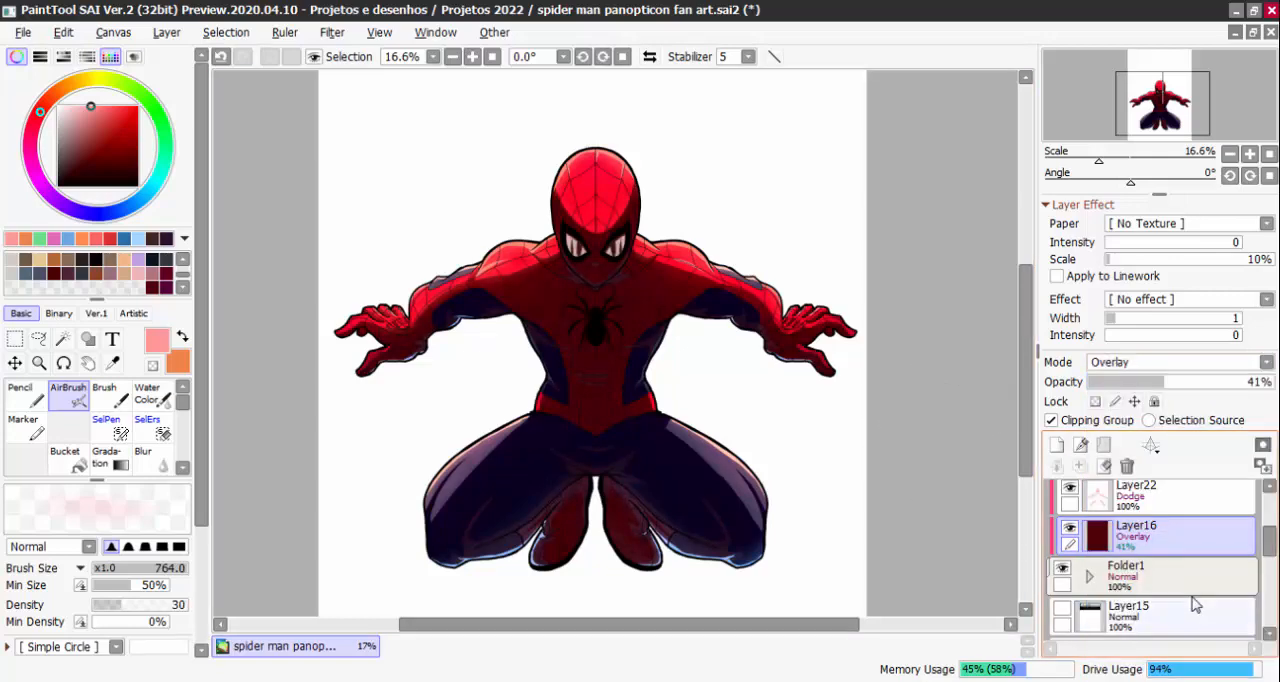
Fill Layer16 with light pink and try it in Hard Light mode at 13% opacity
{"action": "left_click", "coordinate": [166, 32]}
{"action": "left_click", "coordinate": [256, 311]}
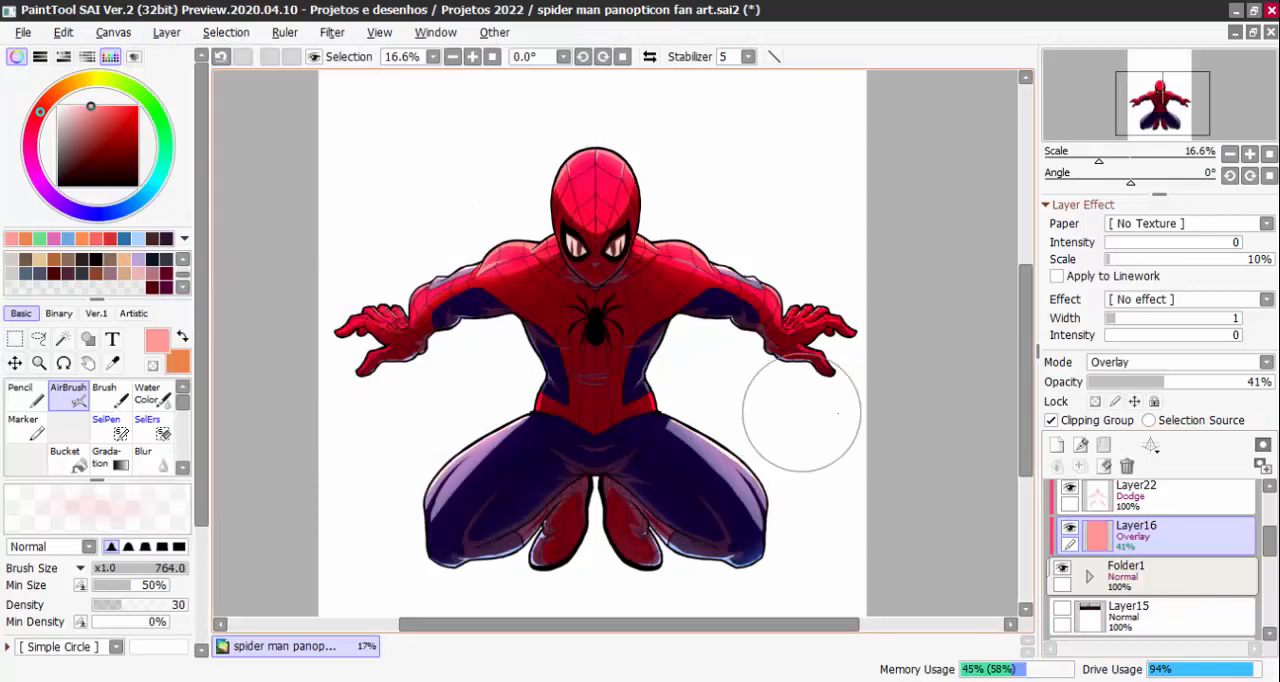
{"action": "left_click", "coordinate": [1176, 362]}
{"action": "left_click", "coordinate": [1116, 603]}
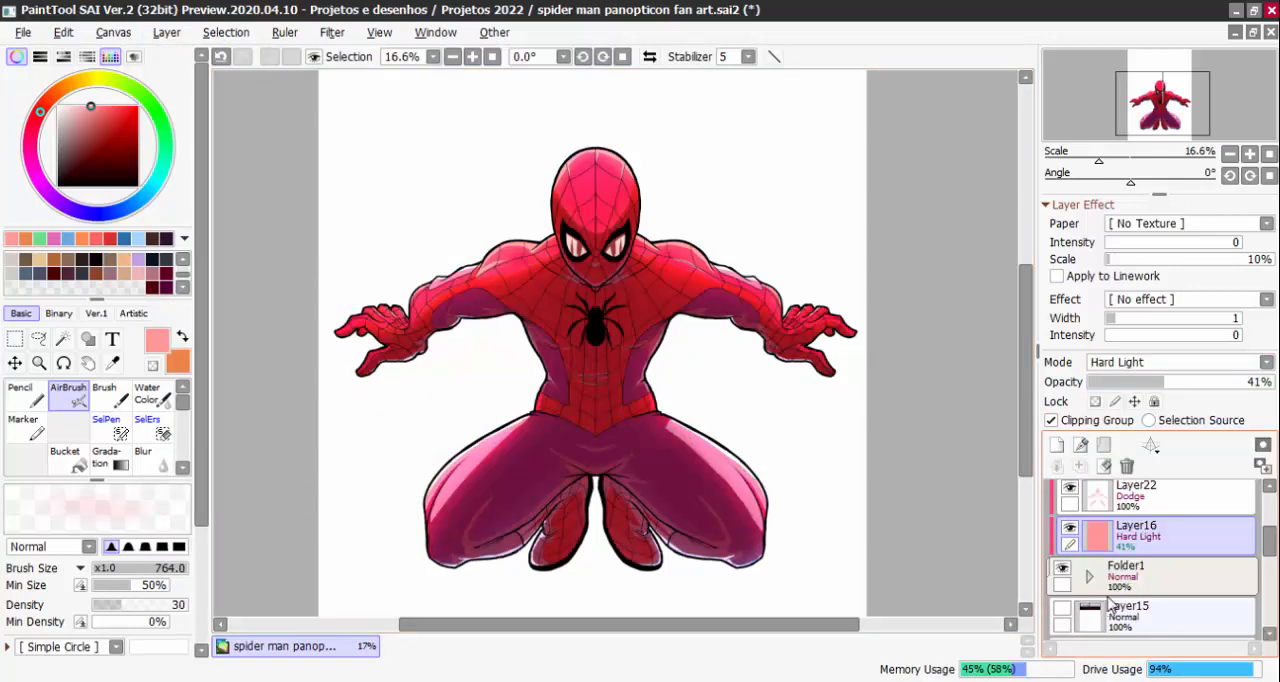
{"action": "left_click", "coordinate": [1108, 386]}
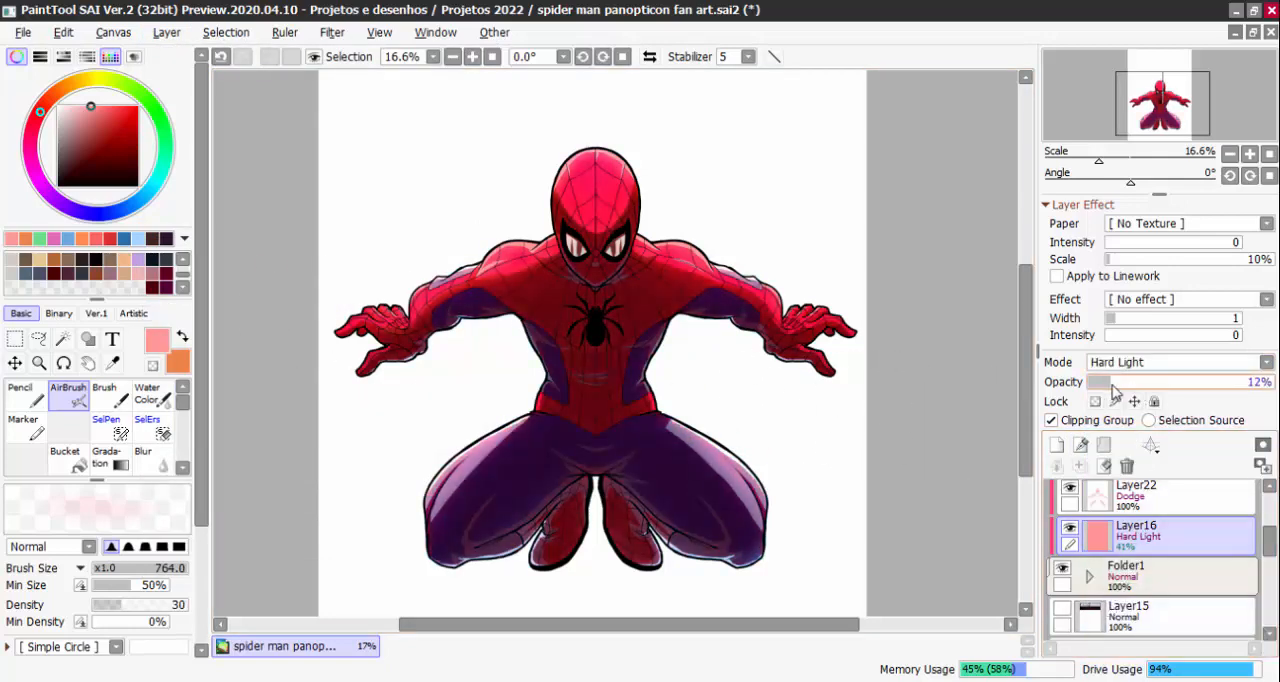
Try the Overlay and Dodge modes on the pink Layer16 and adjust its opacity
{"action": "left_click", "coordinate": [1130, 362]}
{"action": "left_click", "coordinate": [1123, 441]}
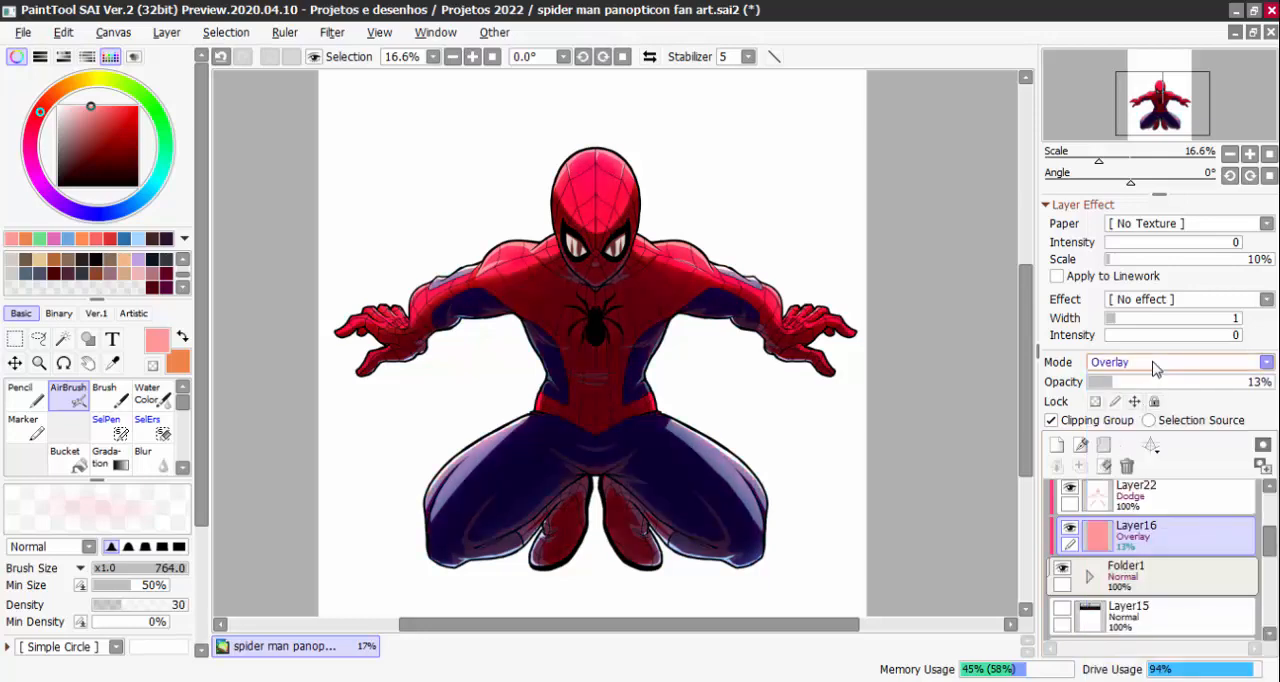
{"action": "left_click", "coordinate": [1154, 362]}
{"action": "left_click", "coordinate": [1108, 543]}
{"action": "left_click_drag", "start_coordinate": [1112, 384], "coordinate": [1140, 388]}
Undo the fill, opacity and mode changes on Layer16 back to Multiply, and show the black background Layer14 again
{"action": "key", "text": "ctrl+z"}
{"action": "key", "text": "ctrl+z"}
{"action": "key", "text": "ctrl+z"}
{"action": "key", "text": "ctrl+z"}
{"action": "key", "text": "ctrl+z"}
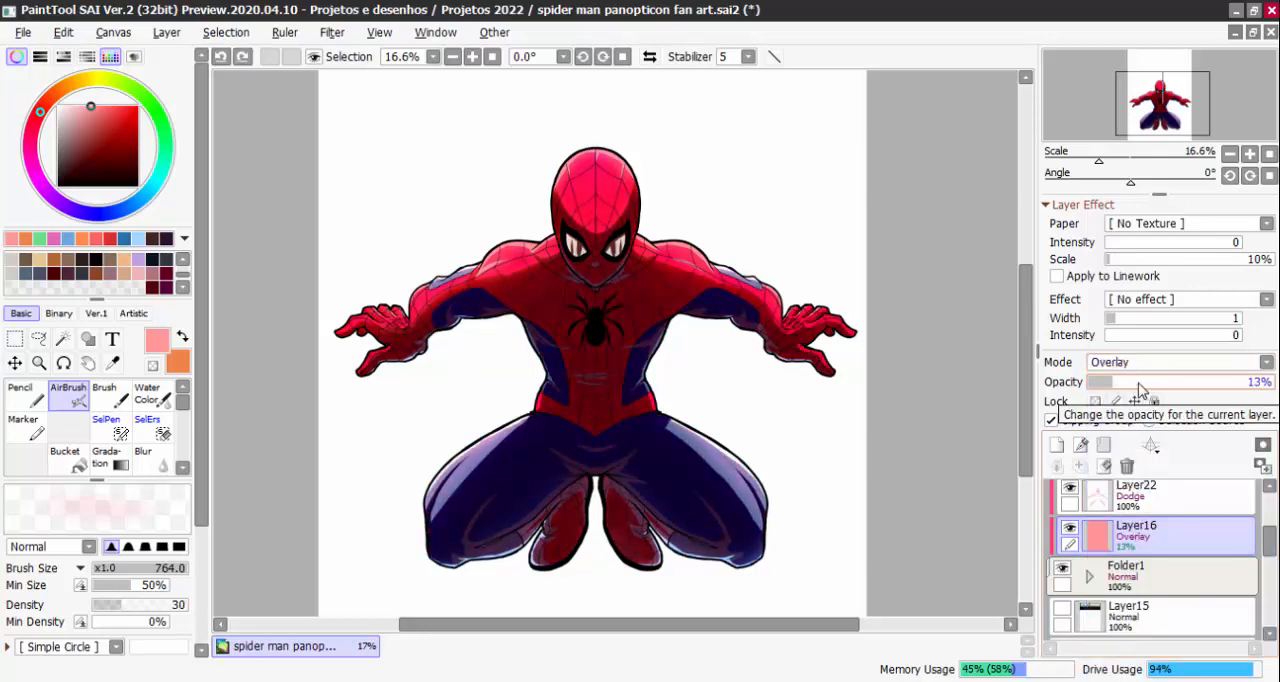
{"action": "key", "text": "ctrl+z"}
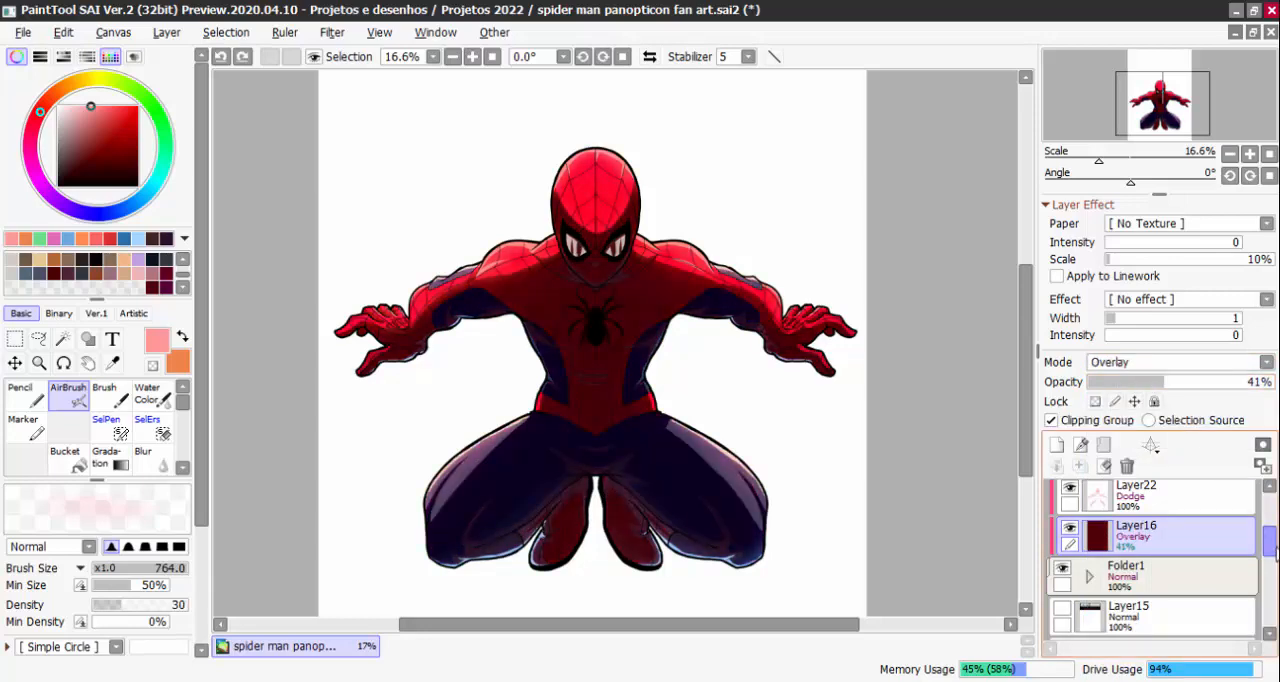
{"action": "key", "text": "ctrl+z"}
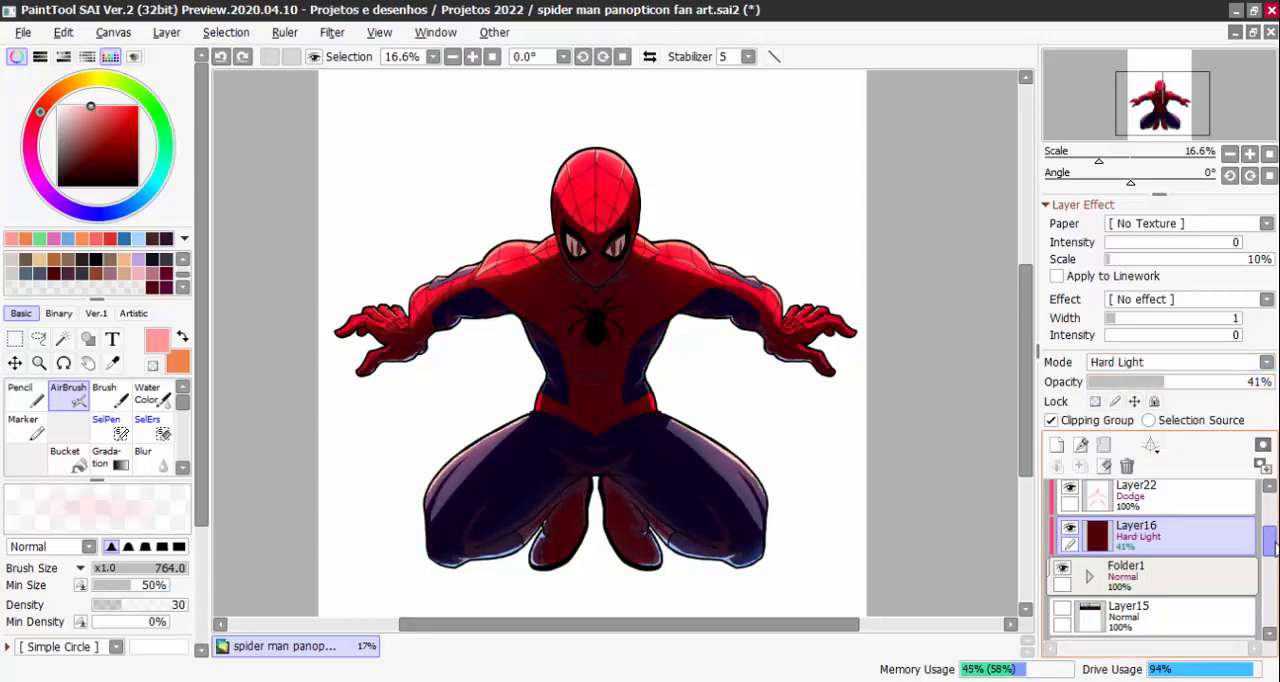
{"action": "key", "text": "ctrl+z"}
{"action": "scroll", "coordinate": [1090, 518], "scroll_direction": "down", "scroll_amount": 3}
{"action": "left_click", "coordinate": [1062, 518]}
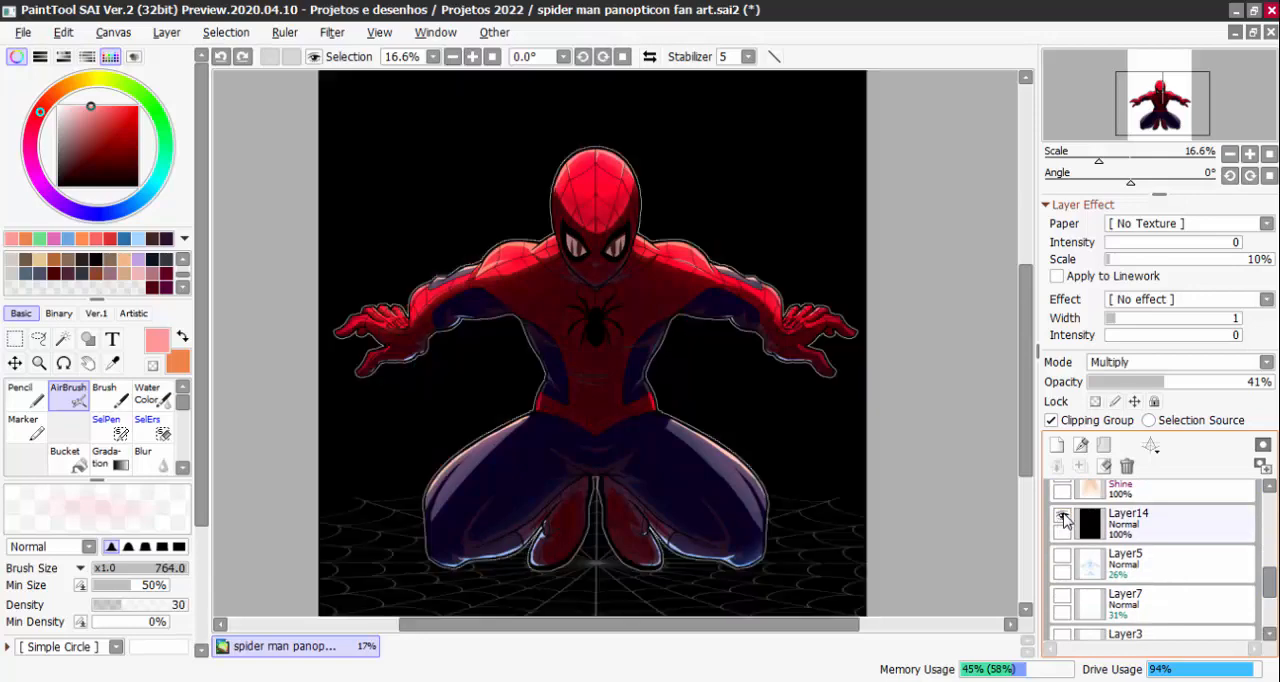
Compare the Normal, Shine and Dodge blending modes on Layer23 and leave it in Shine
{"action": "left_click_drag", "start_coordinate": [1270, 580], "coordinate": [1272, 539]}
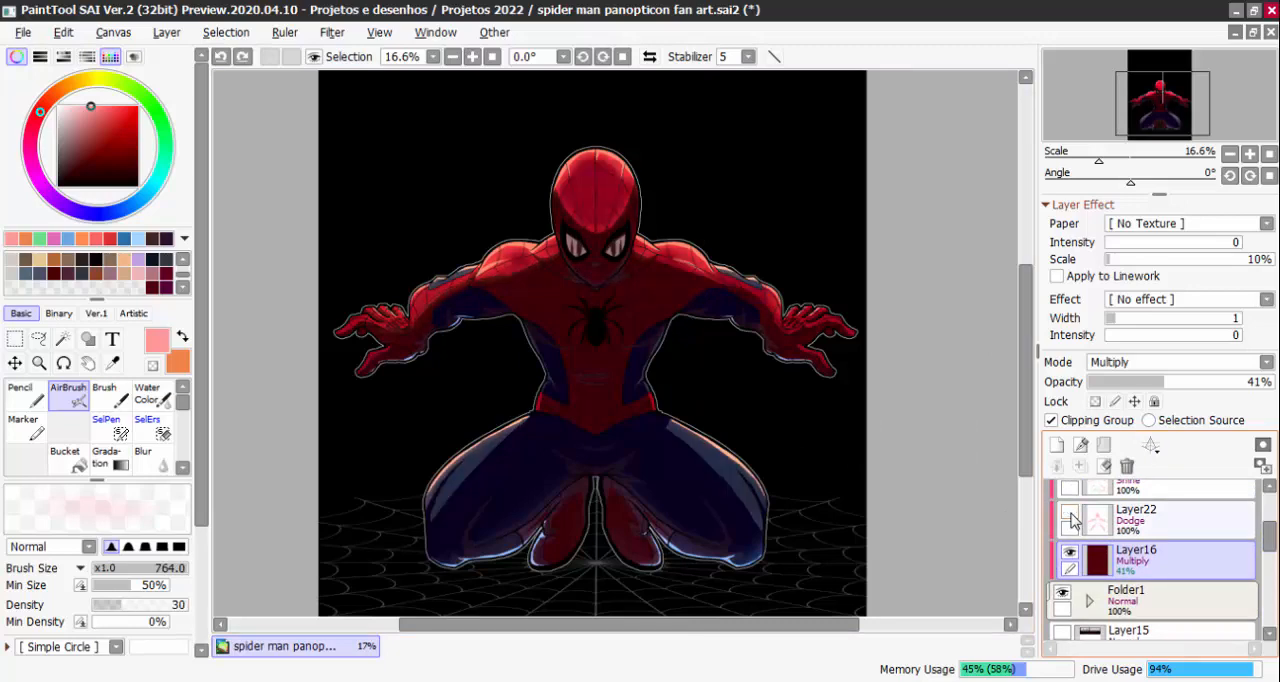
{"action": "scroll", "coordinate": [1140, 540], "scroll_direction": "up", "scroll_amount": 1}
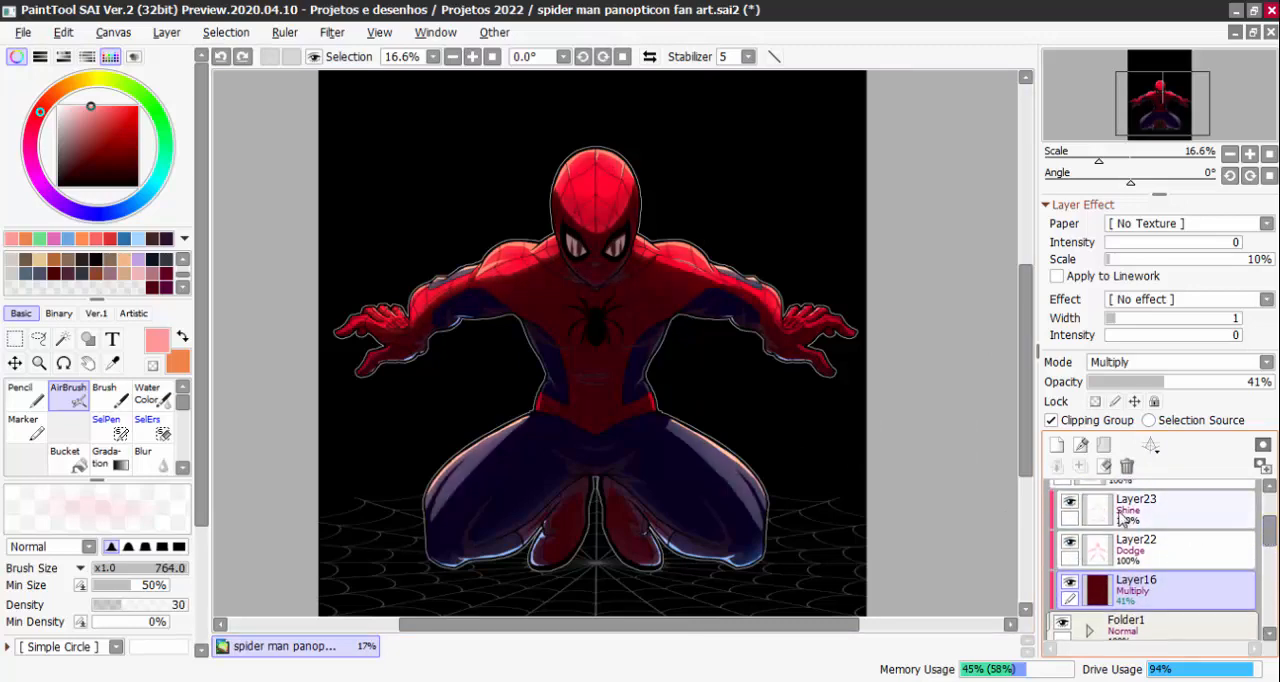
{"action": "left_click", "coordinate": [1080, 510]}
{"action": "left_click", "coordinate": [1160, 362]}
{"action": "left_click", "coordinate": [1160, 381]}
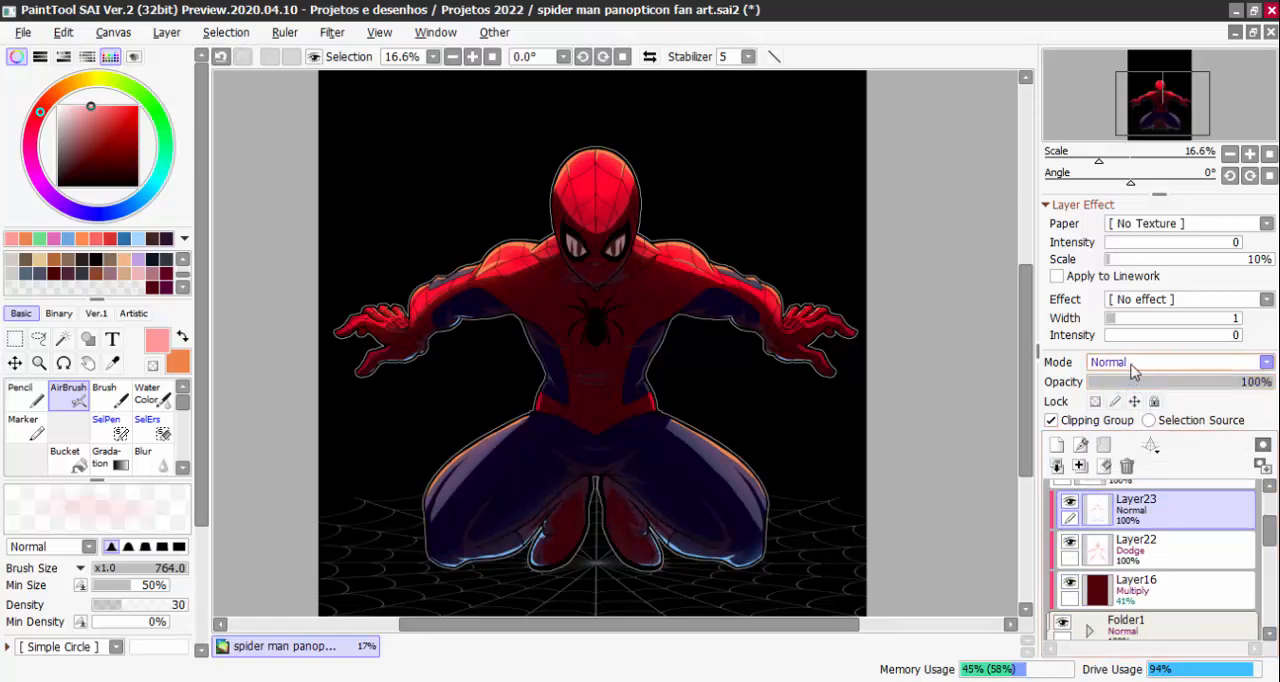
{"action": "left_click", "coordinate": [1130, 362]}
{"action": "left_click", "coordinate": [1105, 483]}
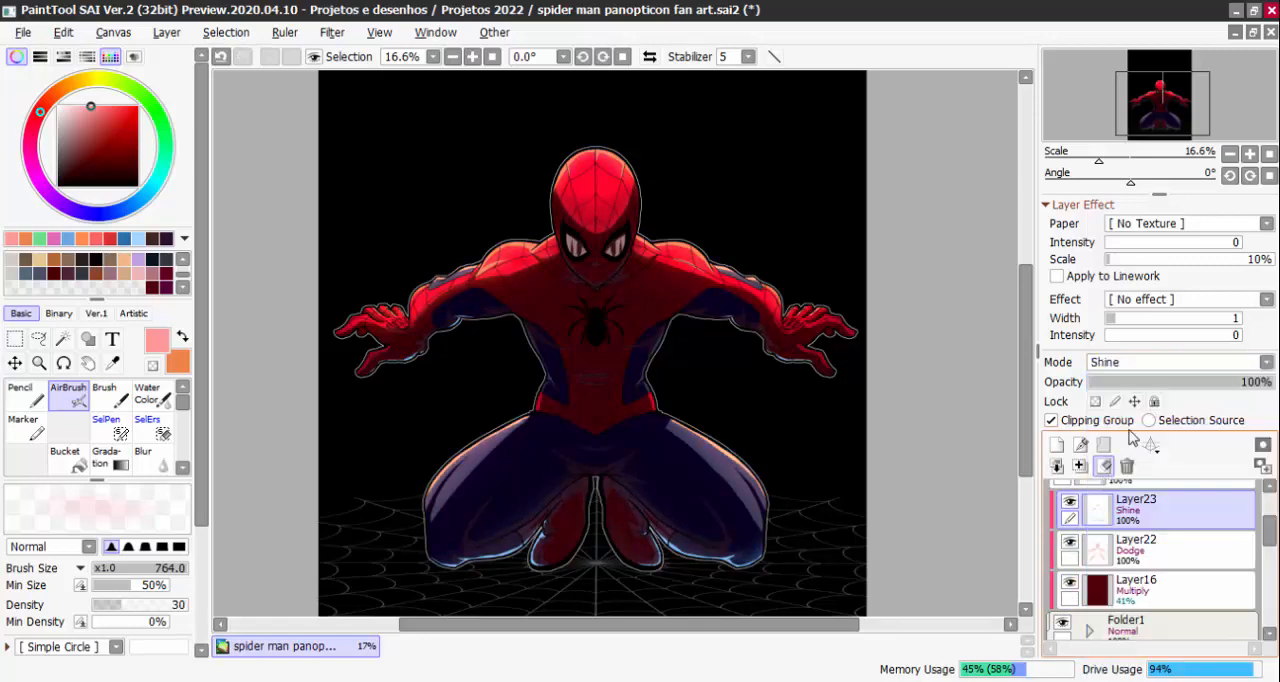
{"action": "left_click", "coordinate": [1166, 364]}
{"action": "left_click", "coordinate": [1107, 543]}
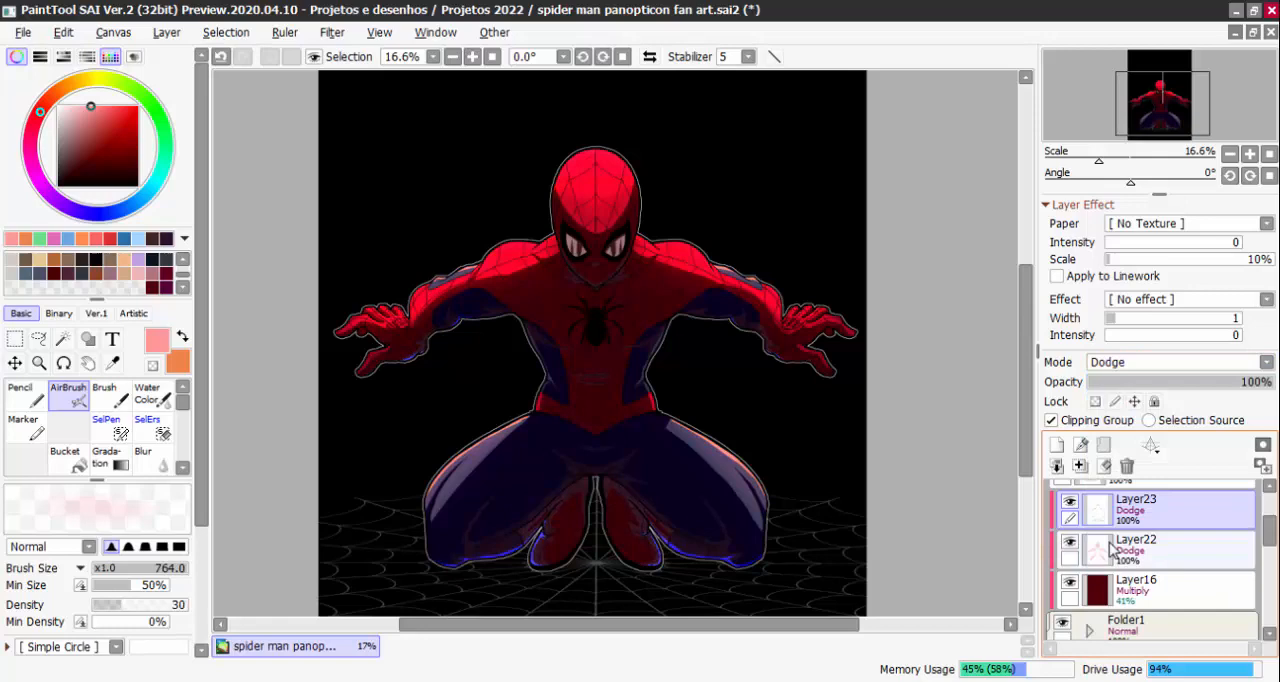
{"action": "left_click", "coordinate": [1105, 362]}
{"action": "left_click", "coordinate": [1105, 483]}
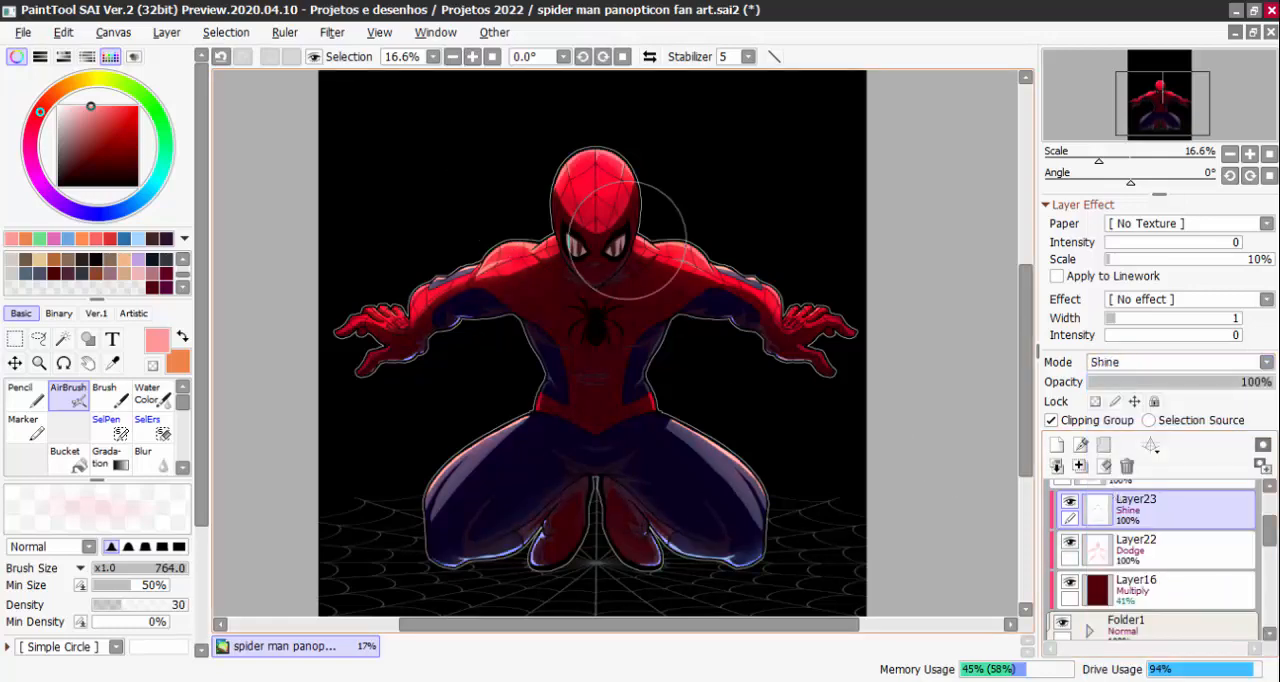
Swap the foreground and background colours and set Layer22's blending mode to Hard Light
{"action": "left_click", "coordinate": [182, 341]}
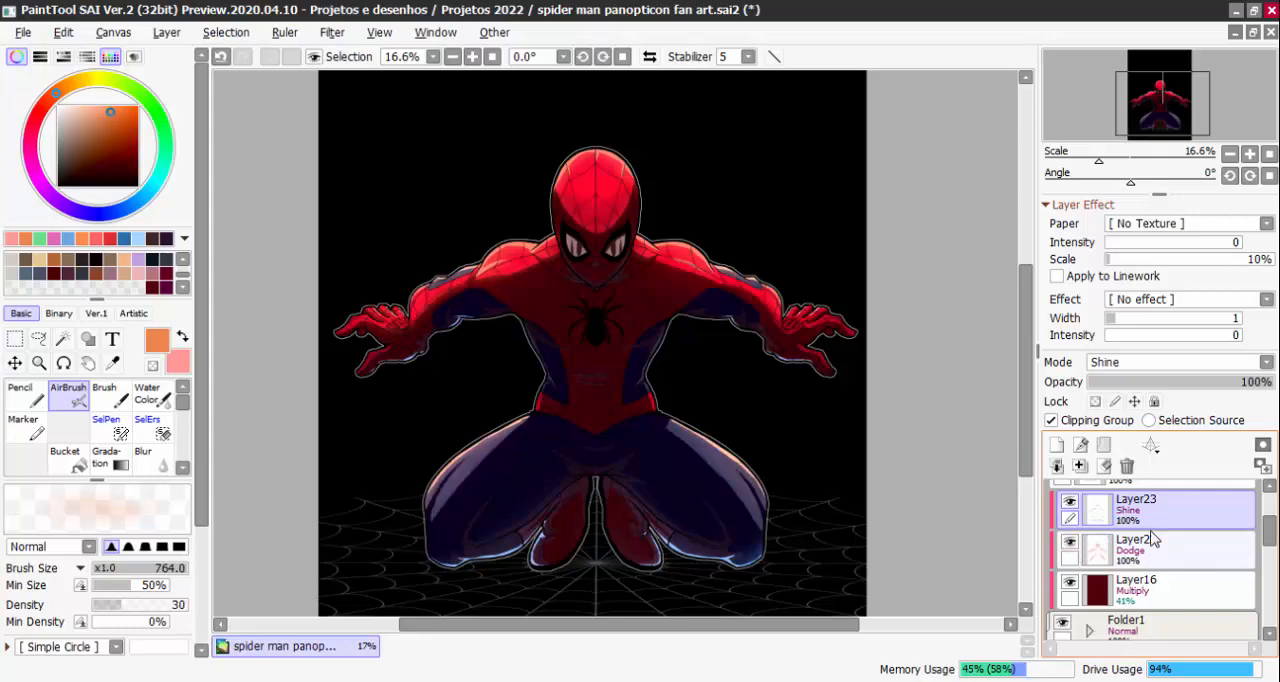
{"action": "left_click", "coordinate": [1120, 550]}
{"action": "left_click", "coordinate": [1138, 363]}
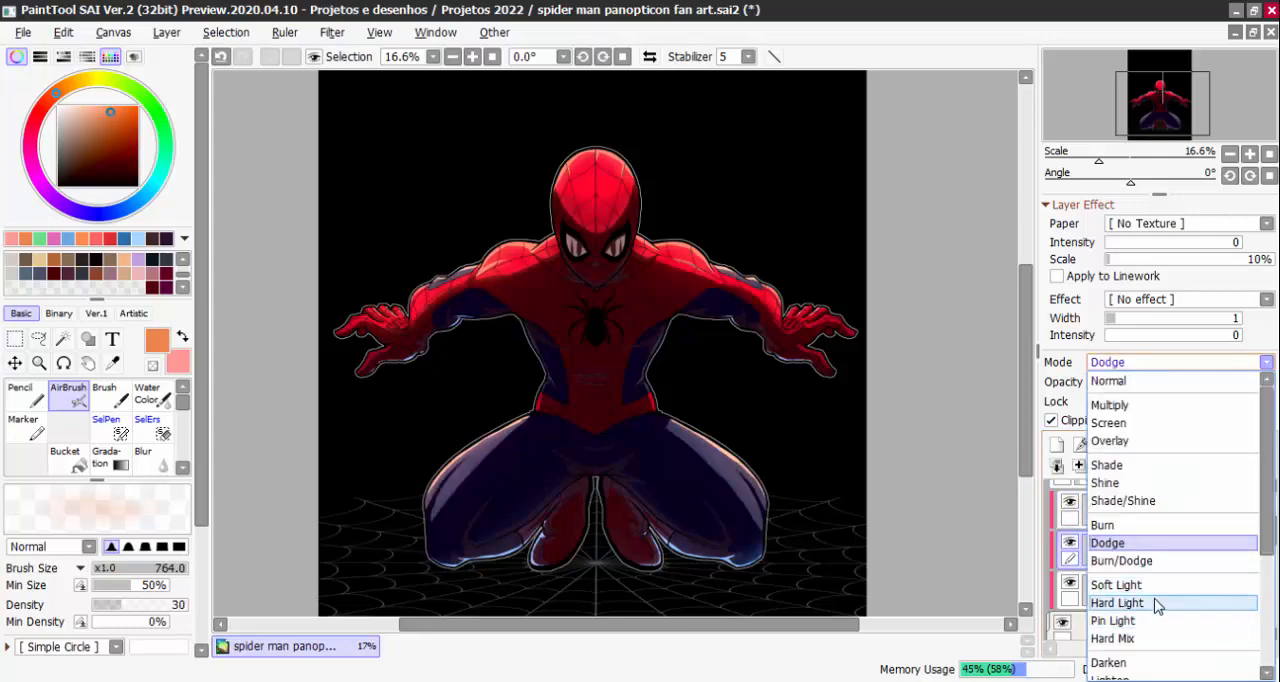
{"action": "left_click", "coordinate": [1155, 603]}
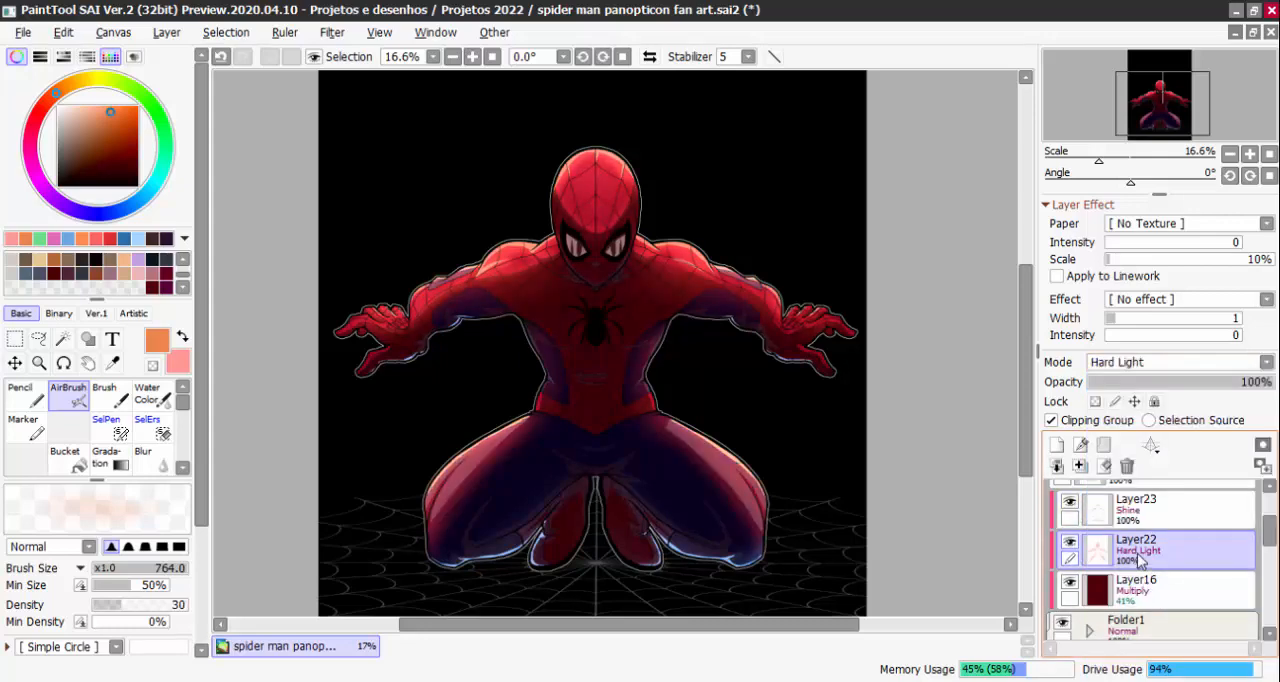
Examine the effect of Layer22's Hard Light mode on the figure's legs, head, shoulders and overall silhouette
{"action": "scroll", "coordinate": [655, 149], "scroll_direction": "down", "scroll_amount": 2}
{"action": "scroll", "coordinate": [612, 275], "scroll_direction": "up", "scroll_amount": 4}
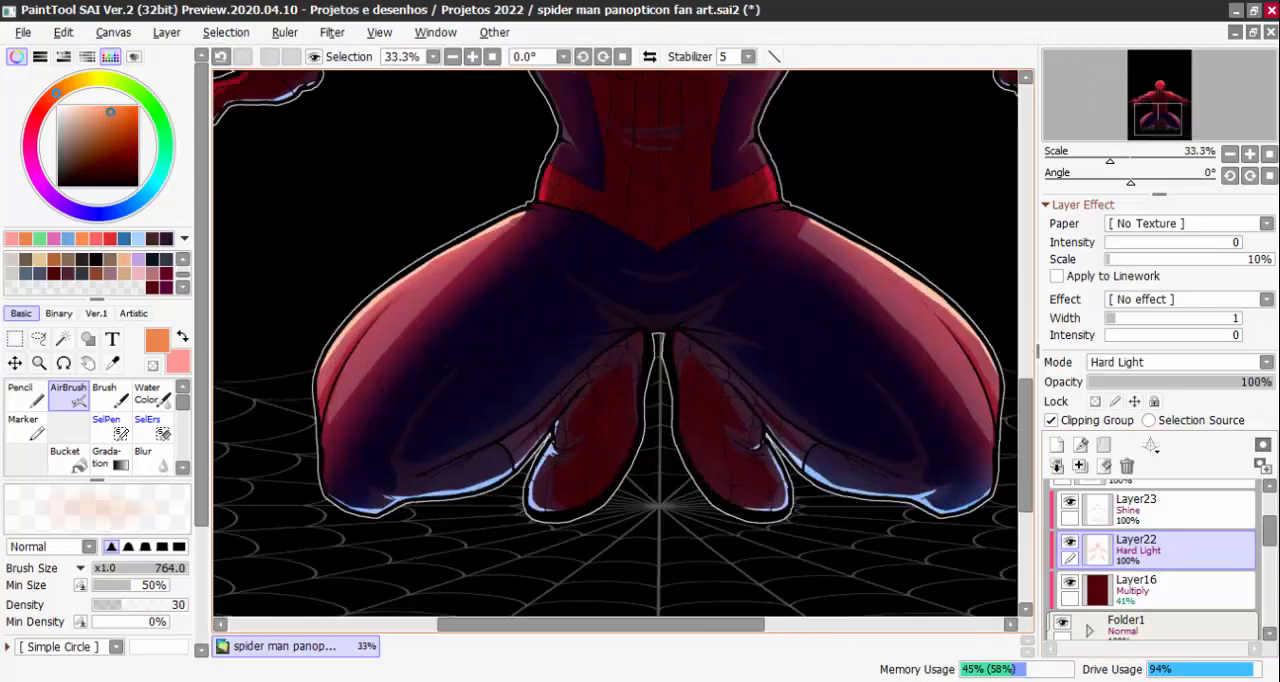
{"action": "scroll", "coordinate": [568, 345], "scroll_direction": "up", "scroll_amount": 1}
{"action": "left_click_drag", "start_coordinate": [674, 206], "coordinate": [622, 595]}
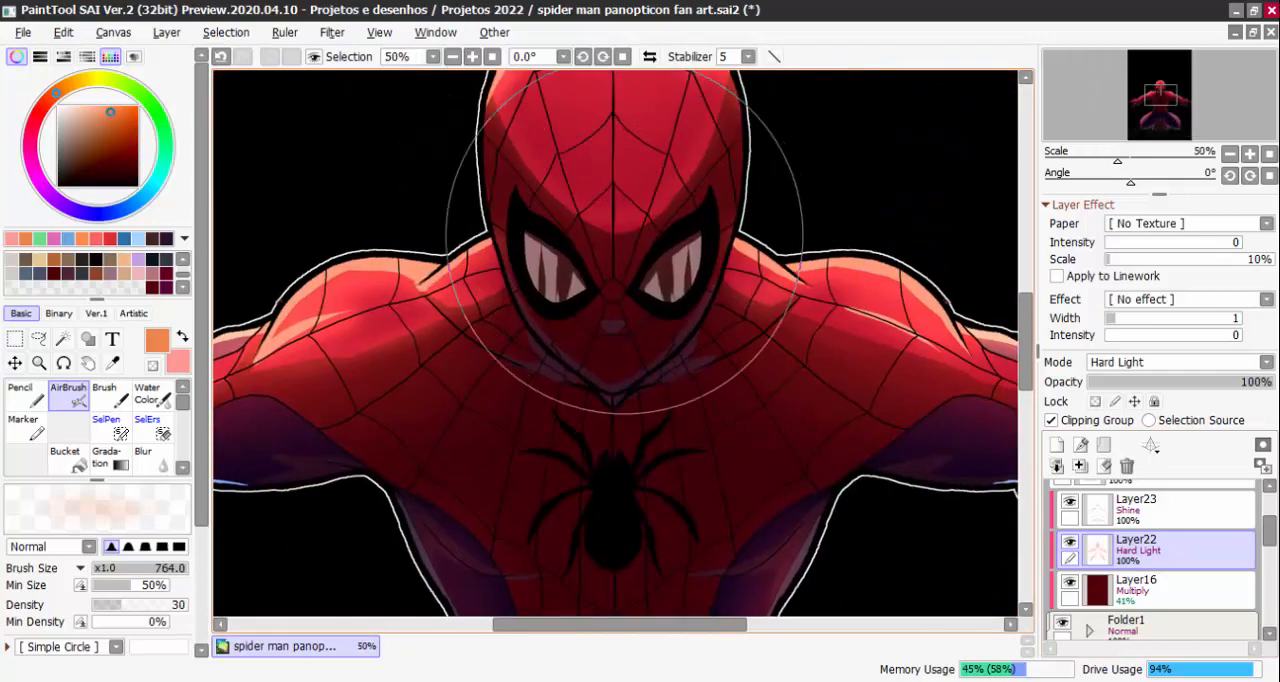
{"action": "scroll", "coordinate": [623, 240], "scroll_direction": "down", "scroll_amount": 3}
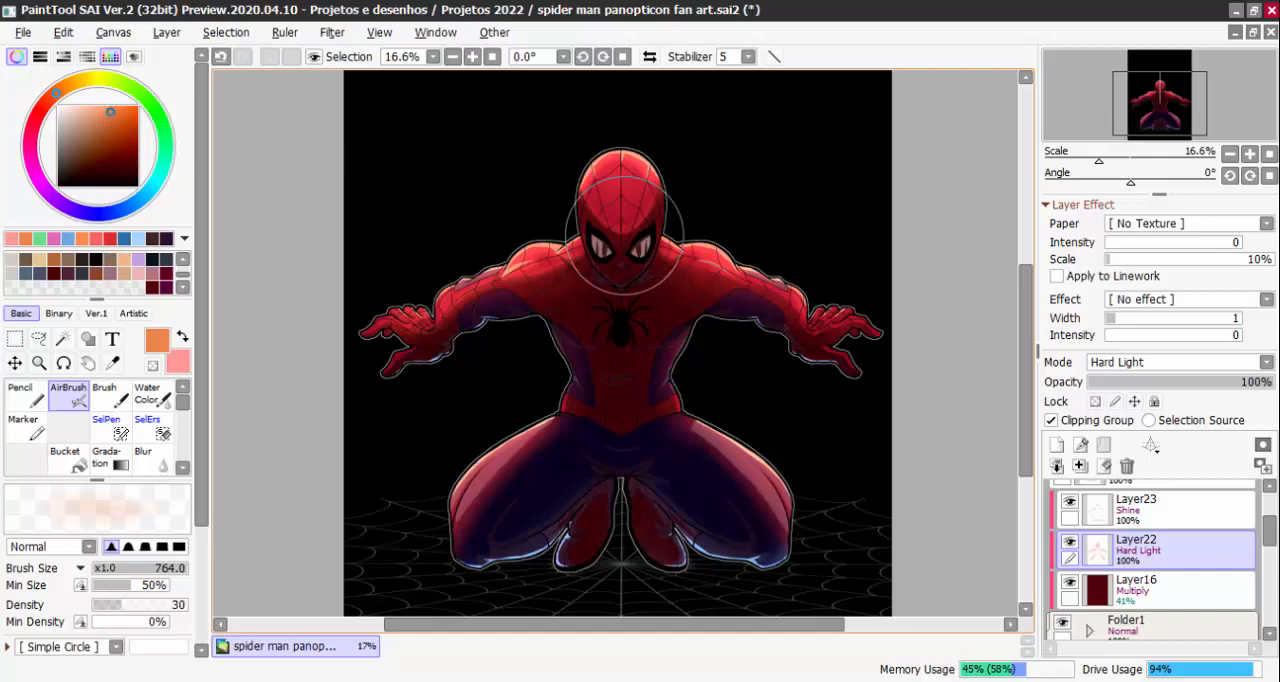
{"action": "scroll", "coordinate": [623, 240], "scroll_direction": "down", "scroll_amount": 1}
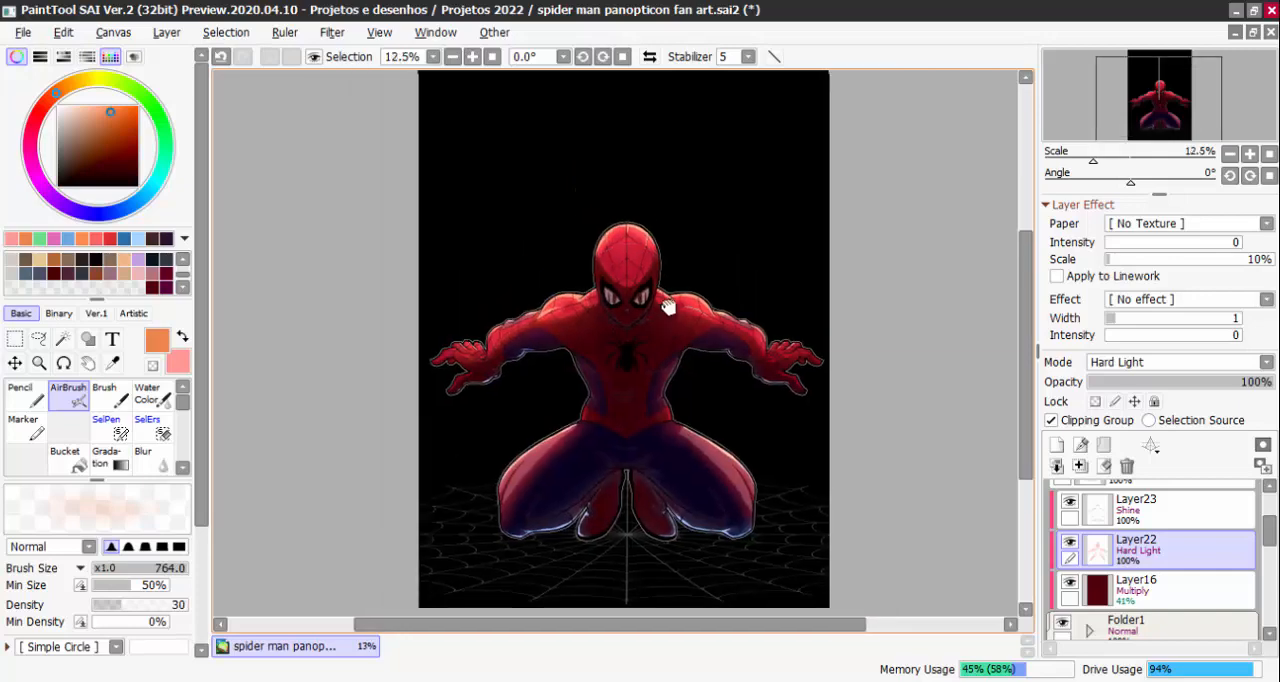
{"action": "scroll", "coordinate": [628, 318], "scroll_direction": "up", "scroll_amount": 2}
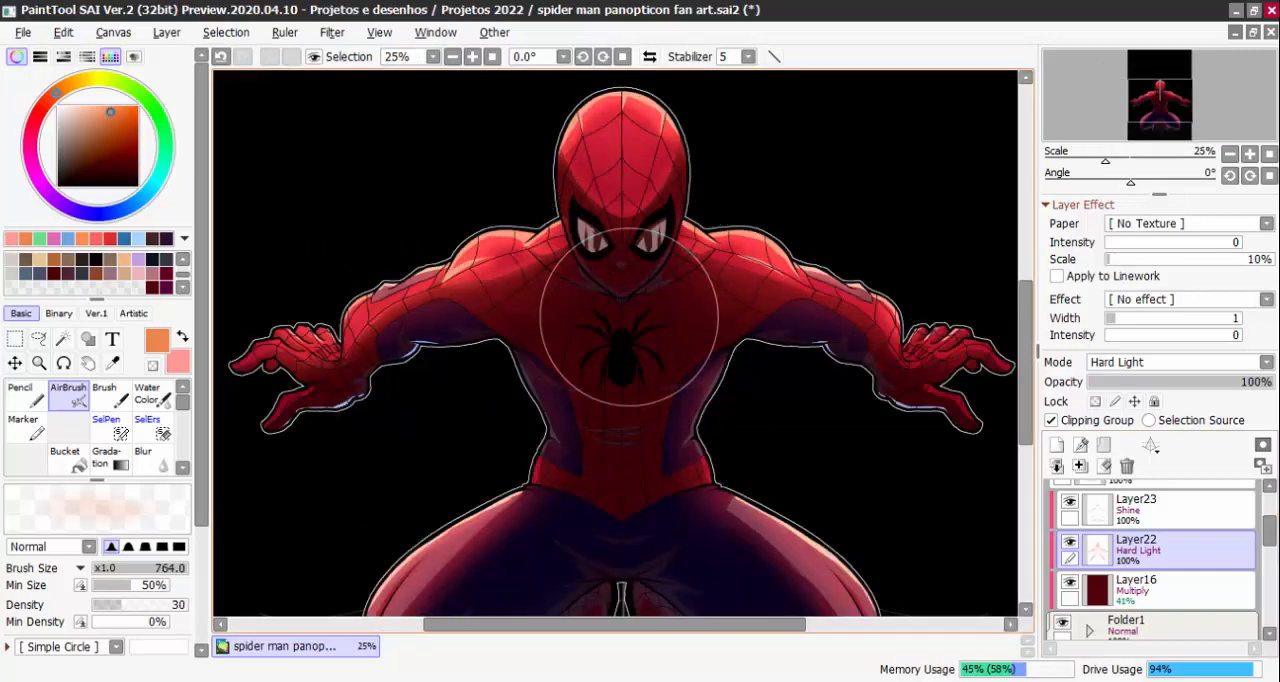
{"action": "left_click_drag", "start_coordinate": [722, 347], "coordinate": [720, 339]}
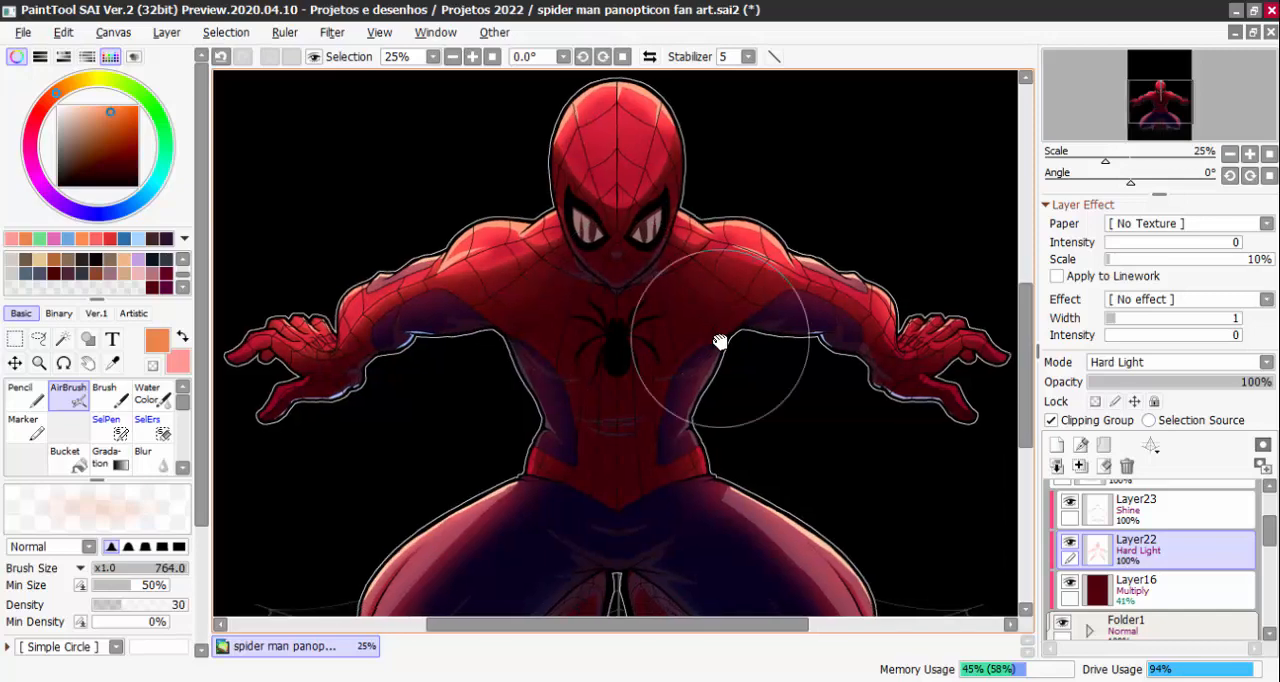
{"action": "scroll", "coordinate": [735, 380], "scroll_direction": "down", "scroll_amount": 2}
{"action": "scroll", "coordinate": [740, 395], "scroll_direction": "up", "scroll_amount": 1}
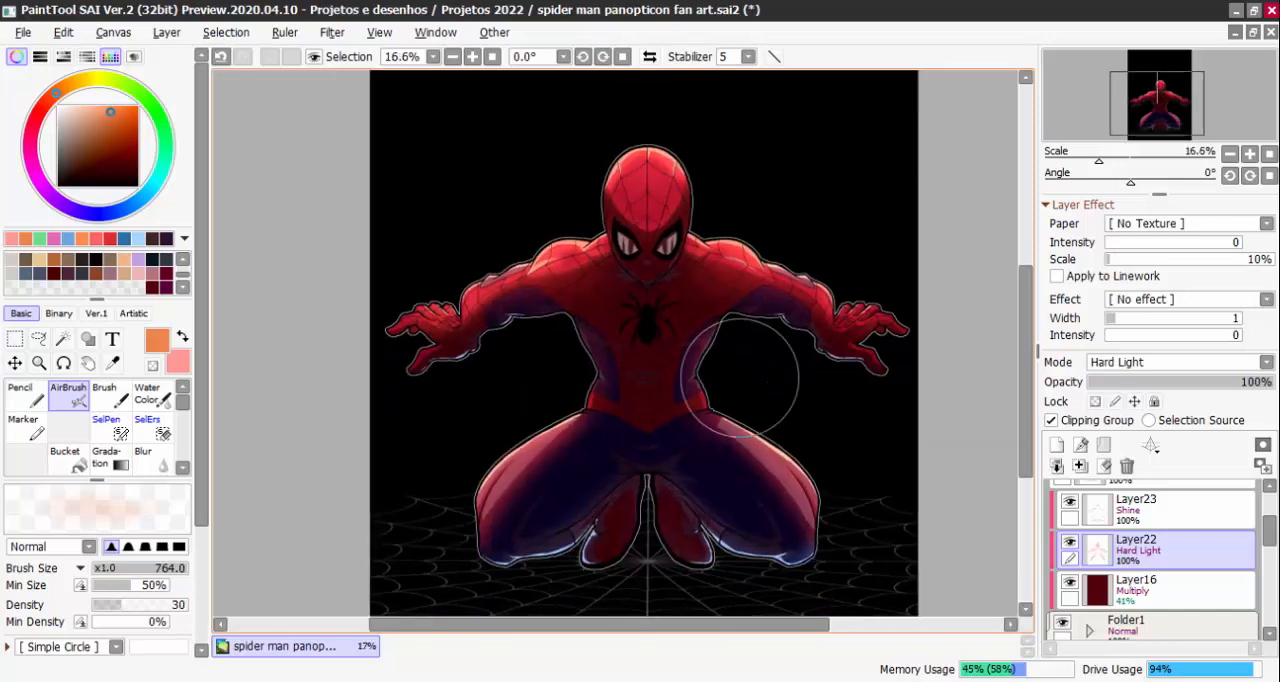
{"action": "left_click_drag", "start_coordinate": [775, 365], "coordinate": [751, 374]}
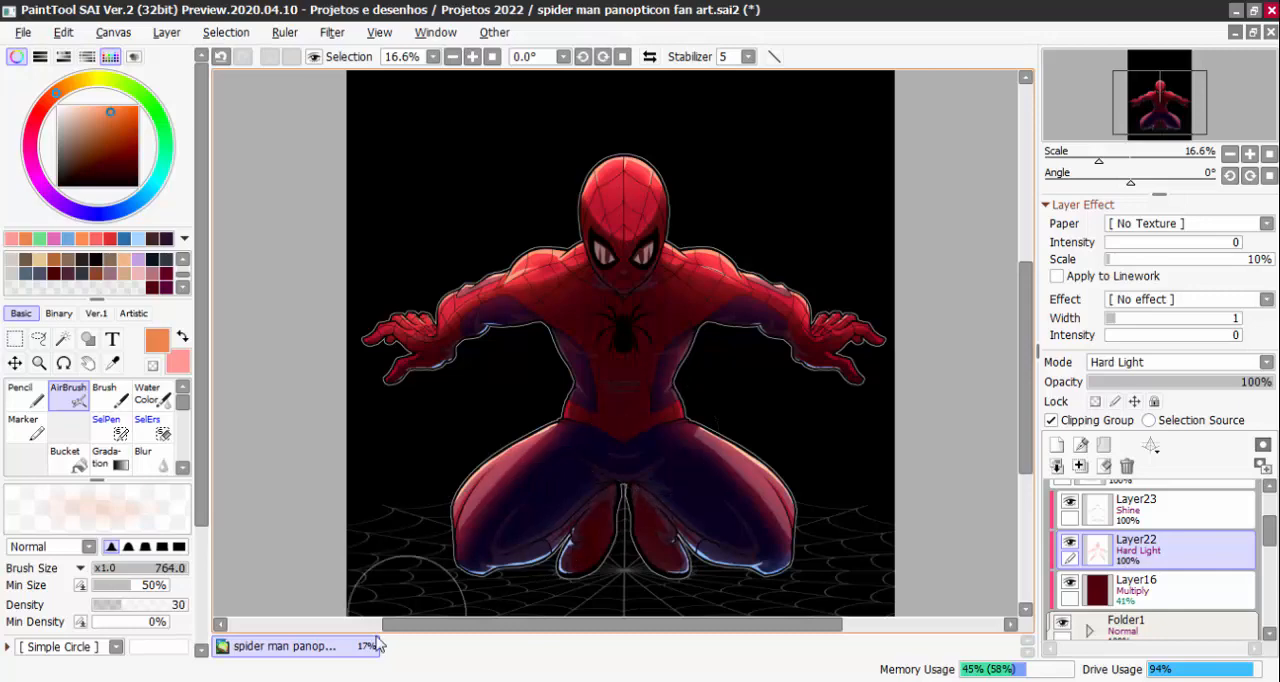
{"action": "left_click", "coordinate": [258, 677]}
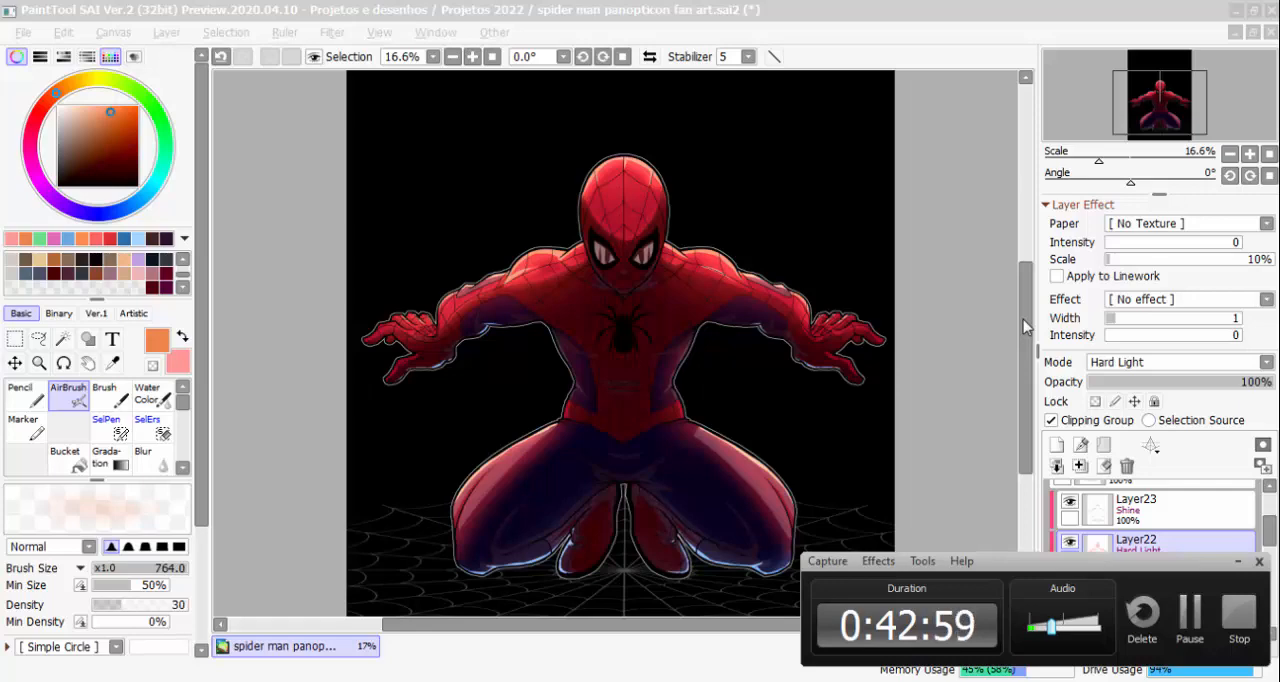
{"action": "left_click", "coordinate": [1236, 563]}
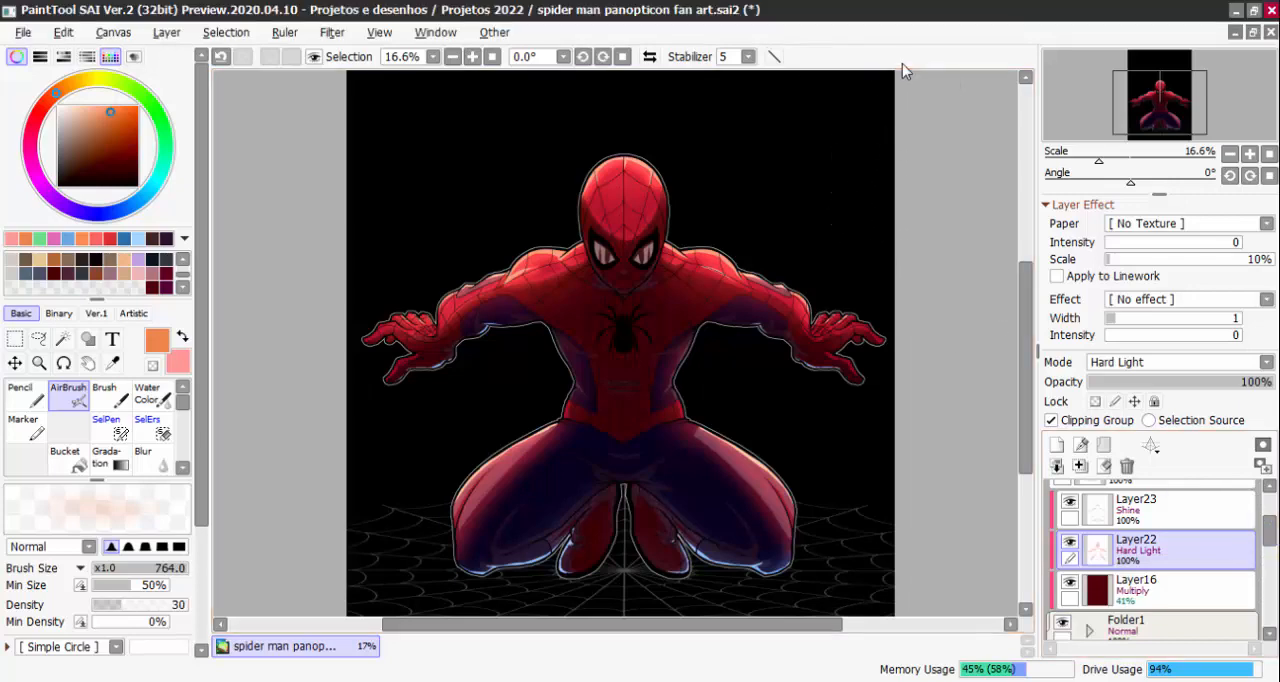
Show Layer15 with the Homem-Aranha Panóptico title and view it together with the figure
{"action": "mouse_move", "coordinate": [1269, 534]}
{"action": "left_mouse_down"}
{"action": "mouse_move", "coordinate": [1256, 586]}
{"action": "mouse_move", "coordinate": [1205, 578]}
{"action": "mouse_move", "coordinate": [1265, 556]}
{"action": "left_mouse_up"}
{"action": "left_click", "coordinate": [1062, 506]}
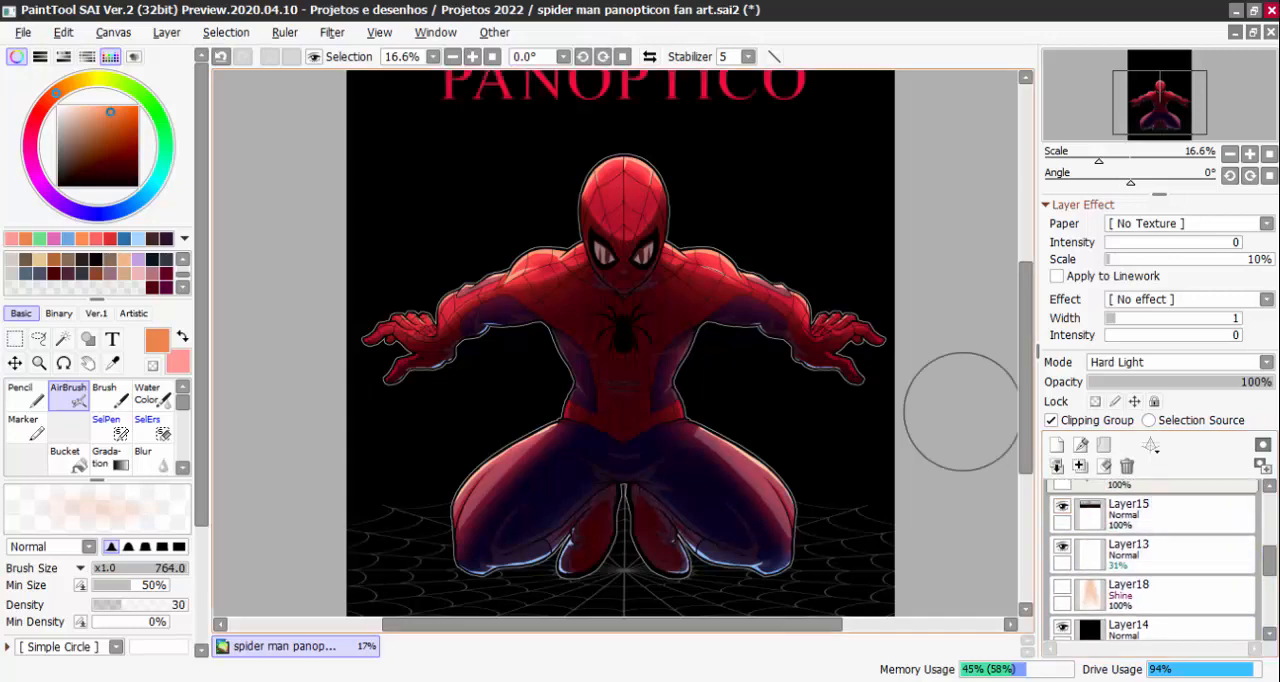
{"action": "scroll", "coordinate": [797, 272], "scroll_direction": "up", "scroll_amount": 2}
{"action": "scroll", "coordinate": [829, 205], "scroll_direction": "down", "scroll_amount": 1}
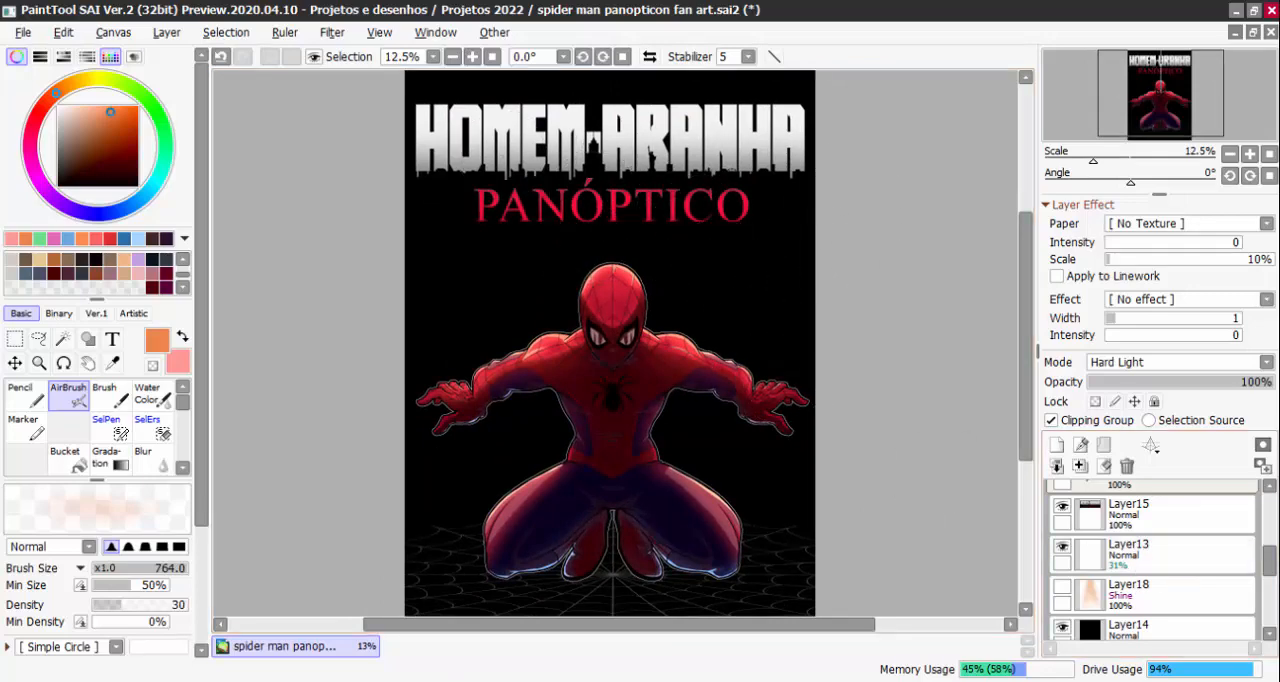
Select Layer8, check it by toggling its visibility, and choose white with the medium gpen 2 brush
{"action": "left_click_drag", "start_coordinate": [1268, 567], "coordinate": [1269, 505]}
{"action": "left_click", "coordinate": [1150, 580]}
{"action": "left_click", "coordinate": [1058, 573]}
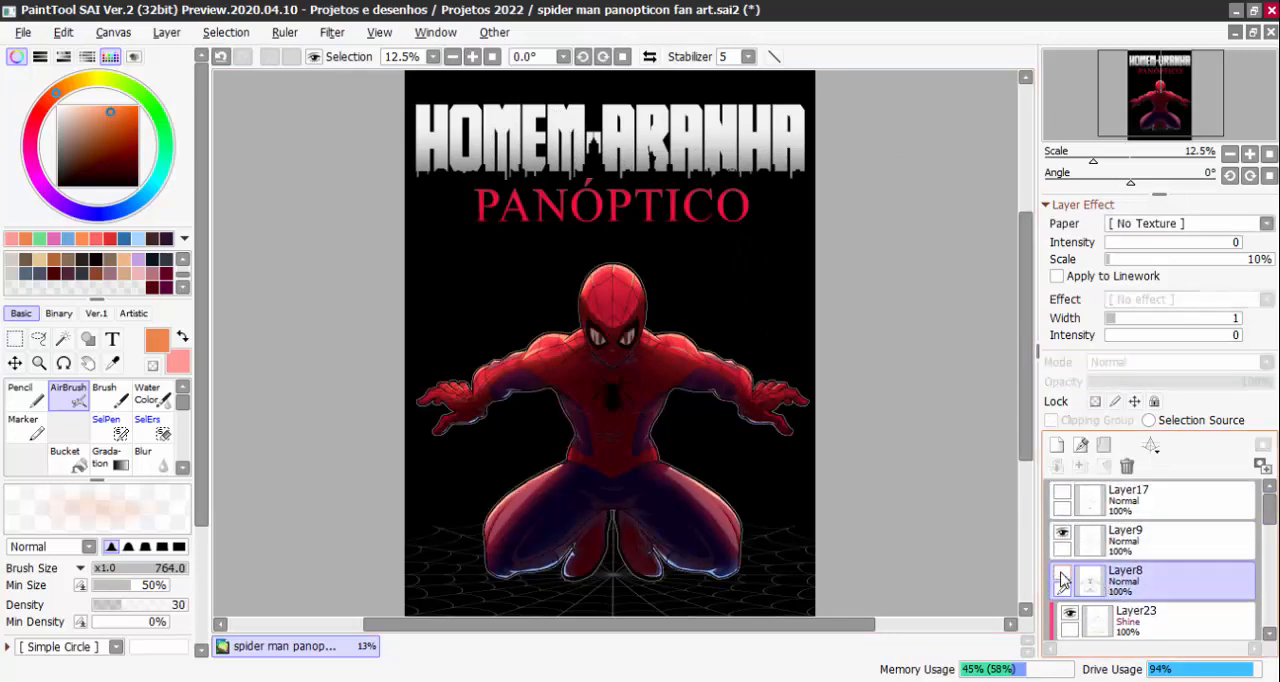
{"action": "left_click", "coordinate": [1058, 573]}
{"action": "left_click_drag", "start_coordinate": [106, 140], "coordinate": [36, 90]}
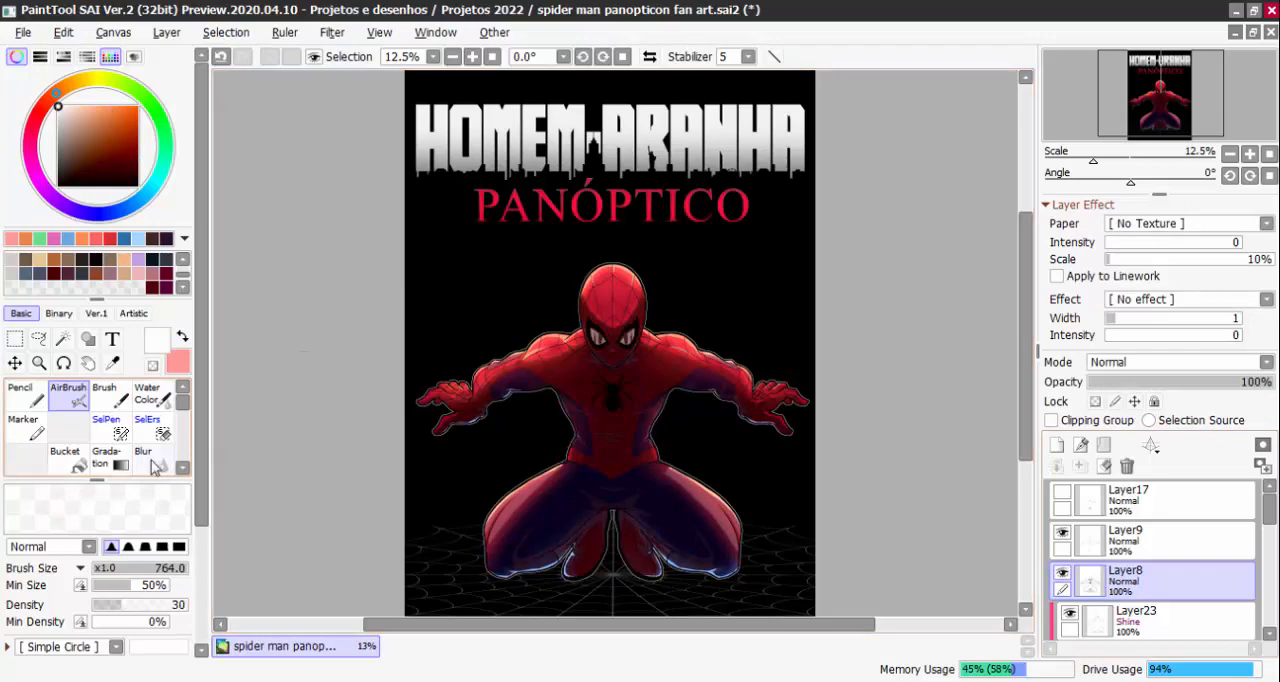
{"action": "left_click", "coordinate": [184, 468]}
{"action": "left_click", "coordinate": [186, 469]}
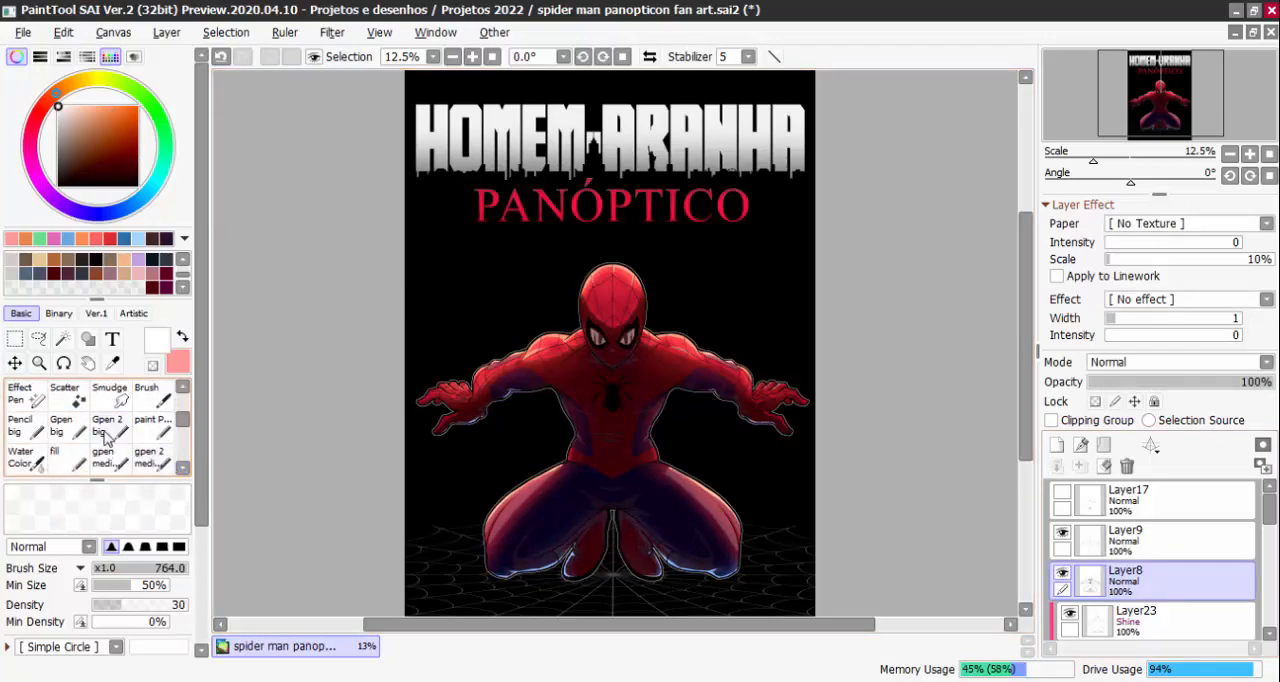
{"action": "left_click", "coordinate": [126, 425]}
{"action": "left_click", "coordinate": [156, 426]}
{"action": "left_click", "coordinate": [155, 458]}
Draw a thin white highlight along the upper rim of the mask's right eye on Layer8
{"action": "scroll", "coordinate": [767, 235], "scroll_direction": "up", "scroll_amount": 1}
{"action": "scroll", "coordinate": [767, 228], "scroll_direction": "up", "scroll_amount": 6}
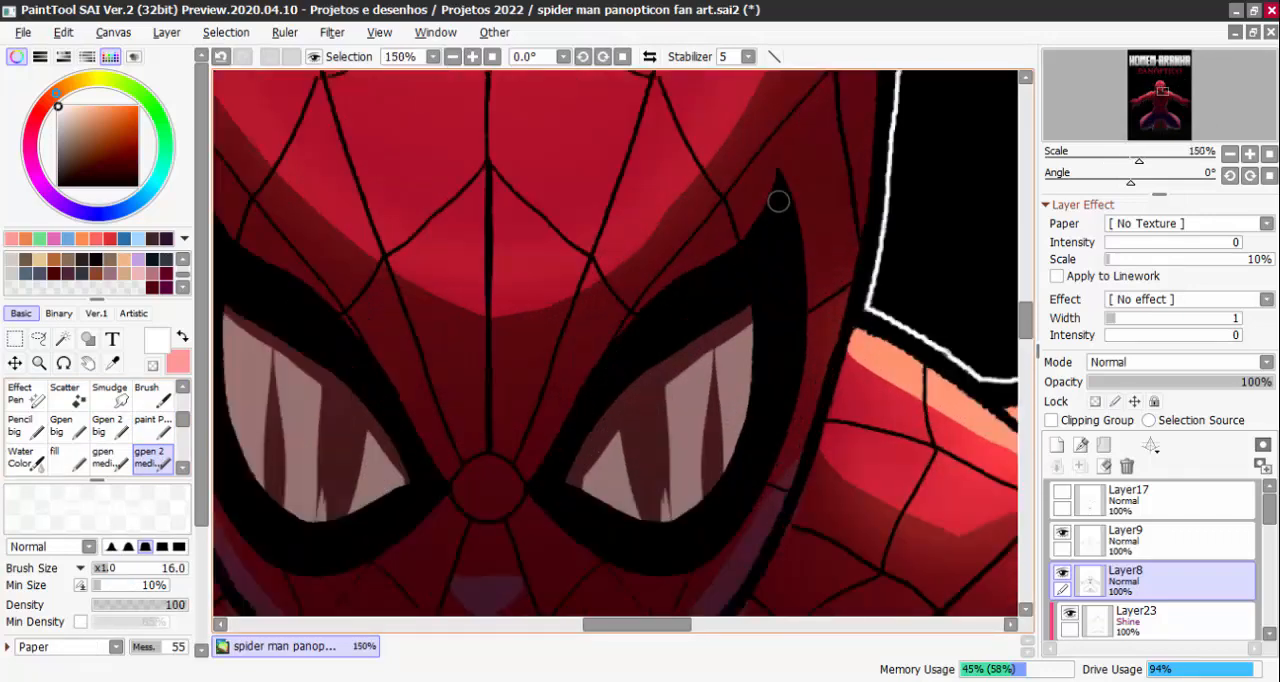
{"action": "mouse_move", "coordinate": [777, 194]}
{"action": "left_mouse_down"}
{"action": "mouse_move", "coordinate": [765, 235]}
{"action": "mouse_move", "coordinate": [776, 198]}
{"action": "mouse_move", "coordinate": [750, 248]}
{"action": "mouse_move", "coordinate": [665, 297]}
{"action": "mouse_move", "coordinate": [743, 255]}
{"action": "mouse_move", "coordinate": [667, 300]}
{"action": "left_mouse_up"}
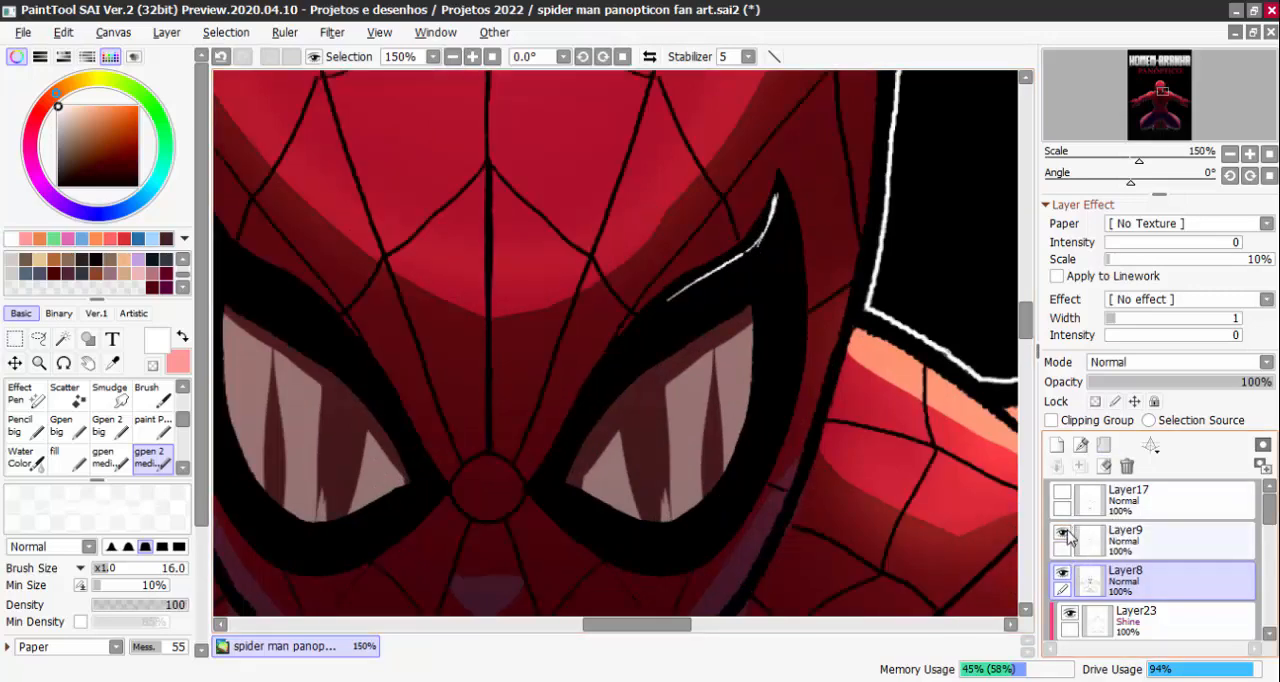
Move Layer8 above Layer9 in the layer stack
{"action": "left_click", "coordinate": [1100, 540]}
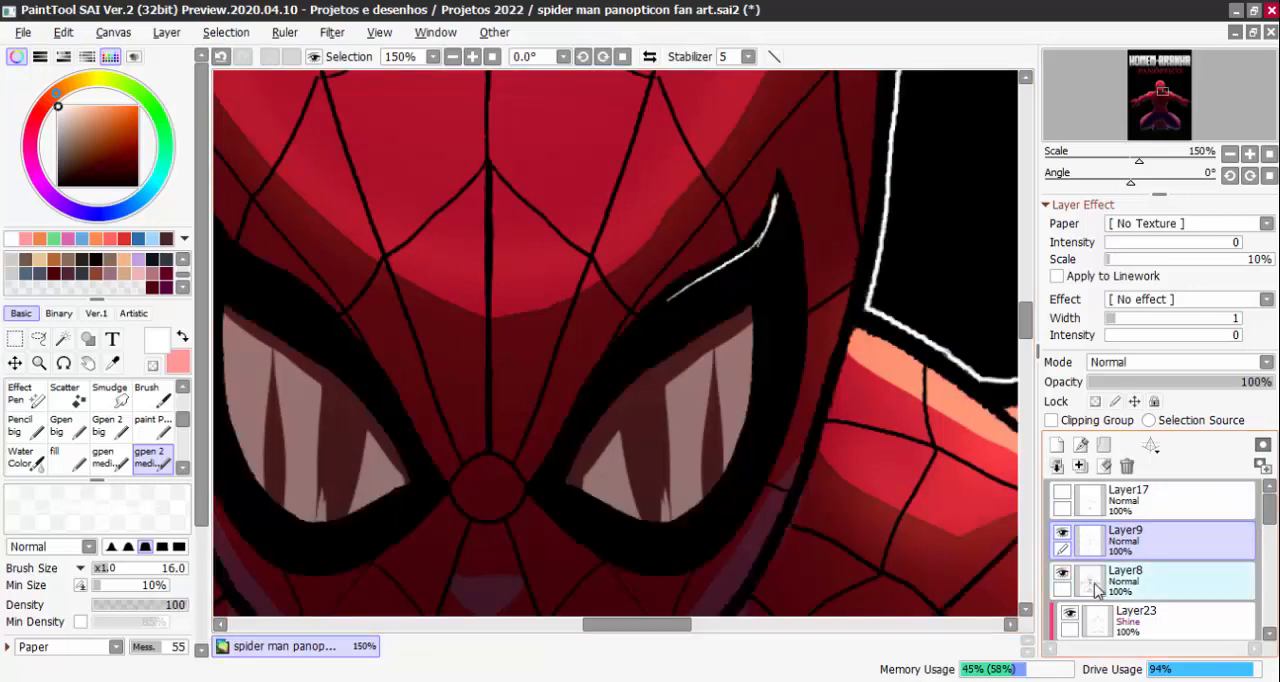
{"action": "left_click", "coordinate": [1097, 588]}
{"action": "left_click_drag", "start_coordinate": [1090, 583], "coordinate": [1082, 522]}
Build up white hatched highlights along the upper and lower black rims of the mask's right eye
{"action": "left_click_drag", "start_coordinate": [681, 297], "coordinate": [604, 371]}
{"action": "left_click_drag", "start_coordinate": [642, 327], "coordinate": [584, 399]}
{"action": "mouse_move", "coordinate": [770, 240]}
{"action": "left_mouse_down"}
{"action": "mouse_move", "coordinate": [746, 280]}
{"action": "mouse_move", "coordinate": [624, 352]}
{"action": "left_mouse_up"}
{"action": "left_click_drag", "start_coordinate": [750, 262], "coordinate": [584, 398]}
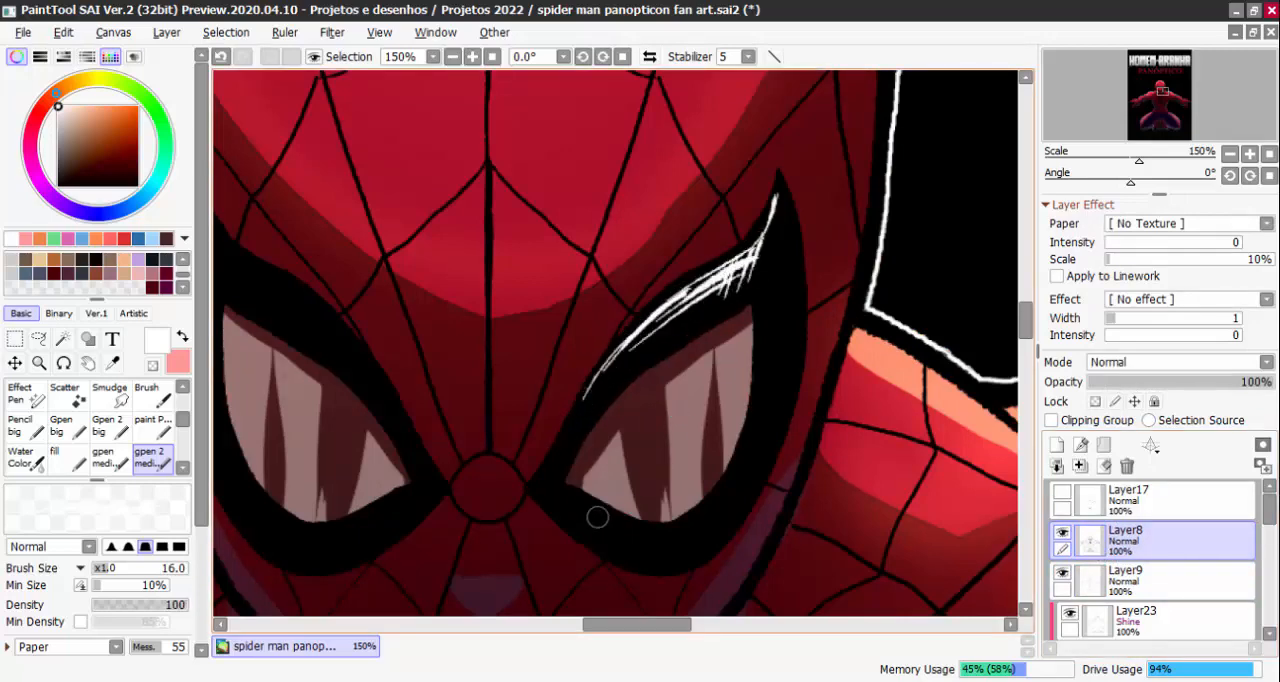
{"action": "mouse_move", "coordinate": [597, 517]}
{"action": "left_mouse_down"}
{"action": "mouse_move", "coordinate": [677, 526]}
{"action": "mouse_move", "coordinate": [716, 506]}
{"action": "left_mouse_up"}
{"action": "left_click_drag", "start_coordinate": [674, 544], "coordinate": [752, 444]}
{"action": "scroll", "coordinate": [783, 398], "scroll_direction": "down", "scroll_amount": 6}
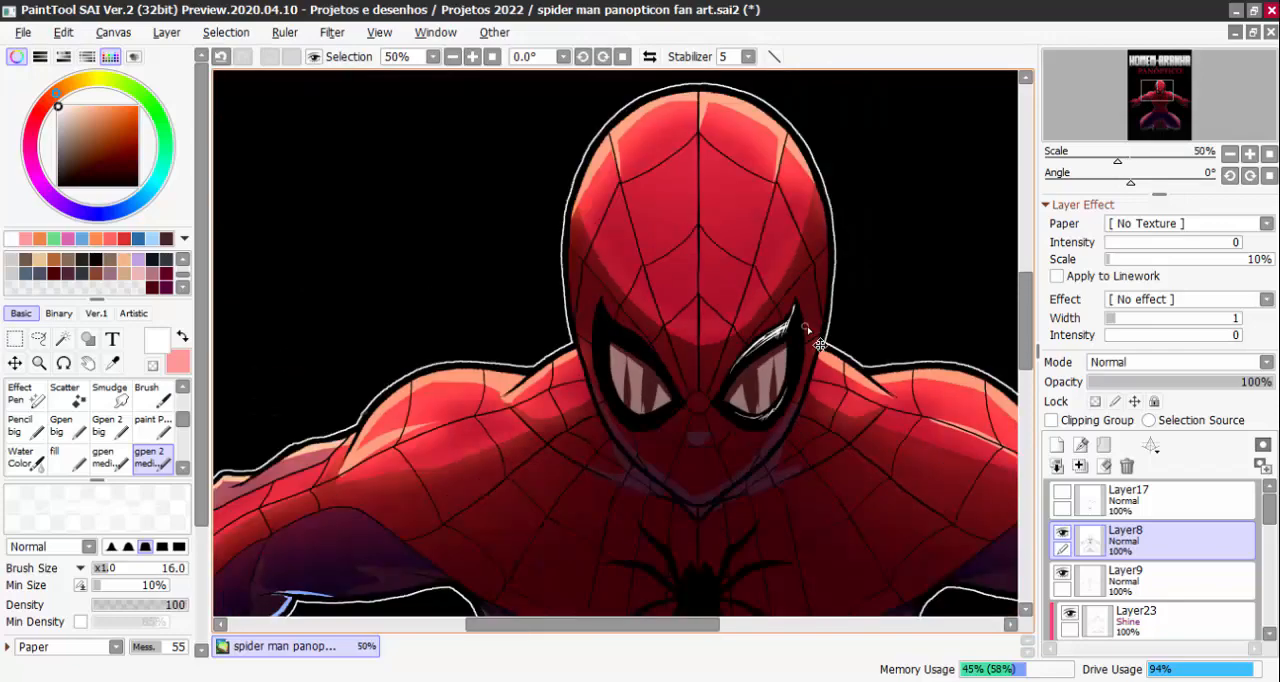
Paint matching white highlights around the mask's left eye and along the outer edge of the right eye
{"action": "scroll", "coordinate": [835, 395], "scroll_direction": "up", "scroll_amount": 5}
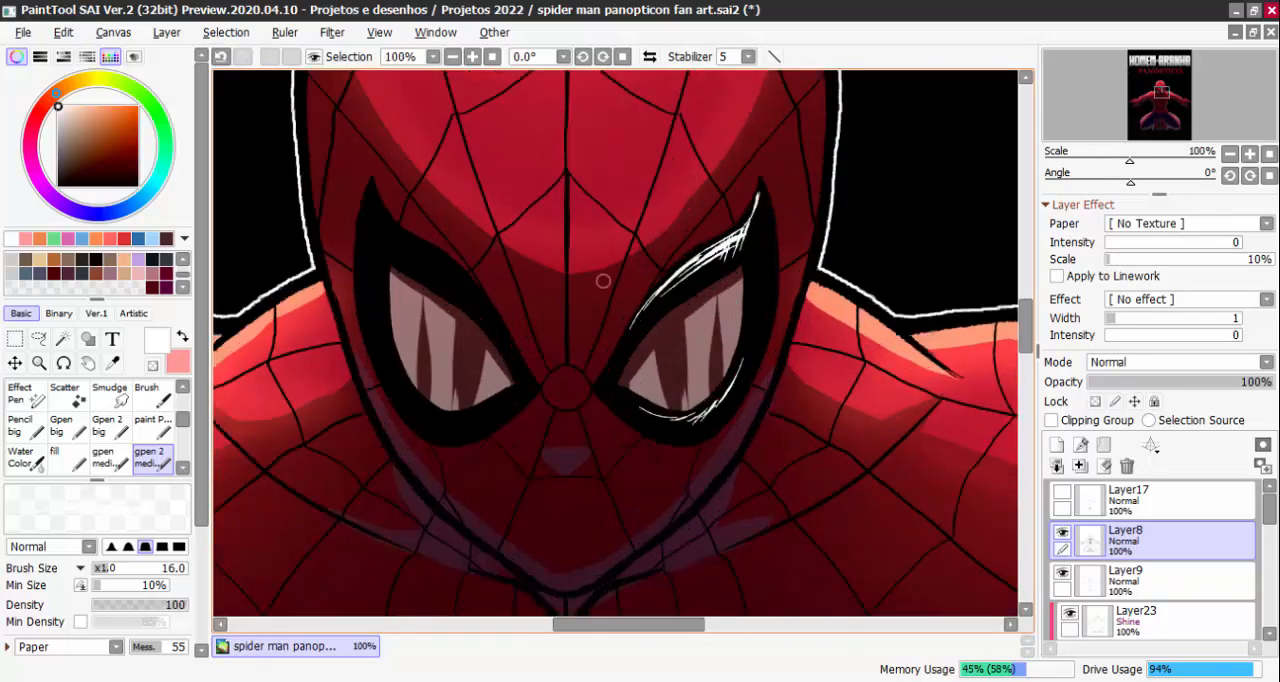
{"action": "left_click_drag", "start_coordinate": [372, 209], "coordinate": [466, 298]}
{"action": "mouse_move", "coordinate": [381, 232]}
{"action": "left_mouse_down"}
{"action": "mouse_move", "coordinate": [467, 289]}
{"action": "mouse_move", "coordinate": [505, 339]}
{"action": "left_mouse_up"}
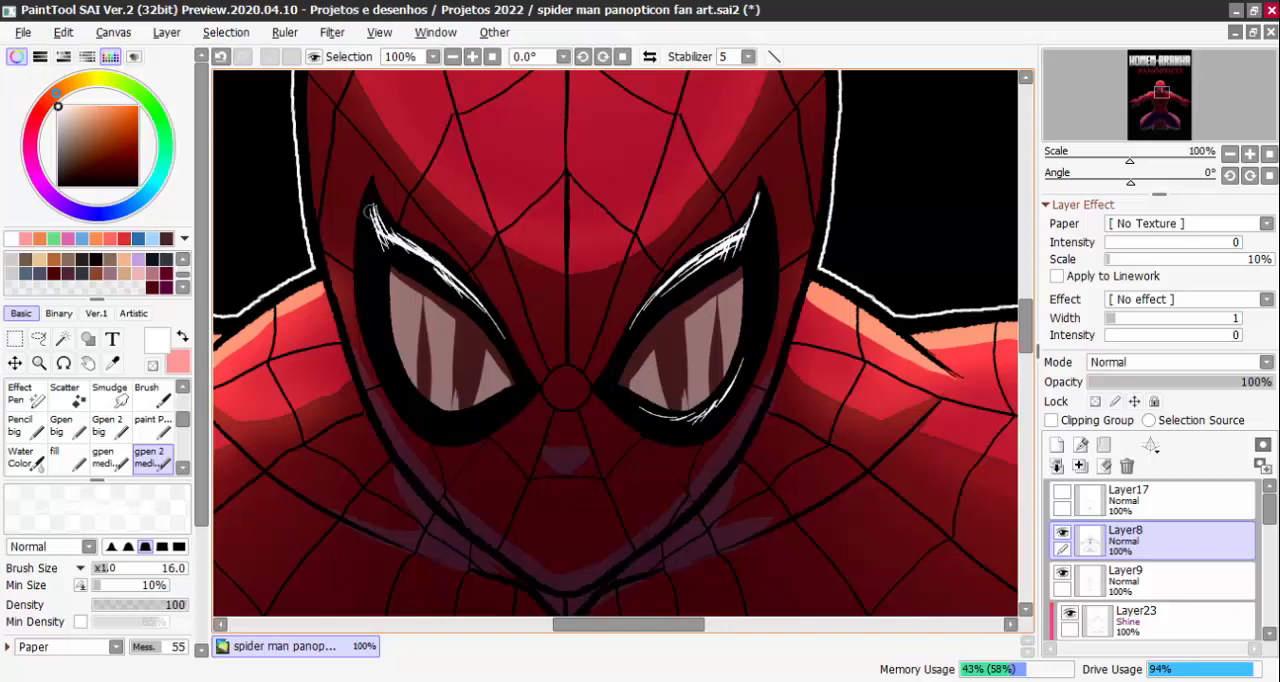
{"action": "left_click_drag", "start_coordinate": [370, 210], "coordinate": [372, 305]}
{"action": "left_click_drag", "start_coordinate": [760, 205], "coordinate": [768, 296]}
{"action": "left_click_drag", "start_coordinate": [393, 367], "coordinate": [446, 426]}
Review the new eye highlights against the whole poster, from the title down to the crouching figure
{"action": "scroll", "coordinate": [640, 381], "scroll_direction": "down", "scroll_amount": 6}
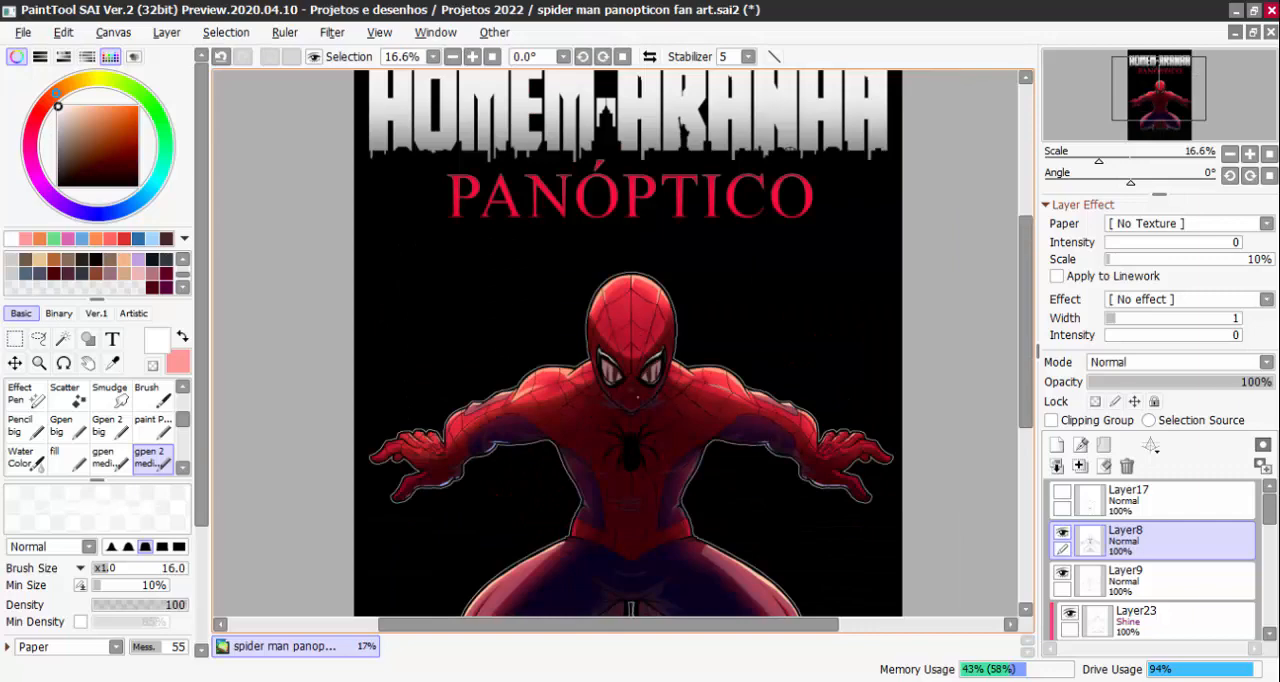
{"action": "scroll", "coordinate": [638, 397], "scroll_direction": "up", "scroll_amount": 1}
{"action": "scroll", "coordinate": [683, 345], "scroll_direction": "down", "scroll_amount": 1}
{"action": "scroll", "coordinate": [775, 373], "scroll_direction": "down", "scroll_amount": 1}
{"action": "left_click_drag", "start_coordinate": [775, 373], "coordinate": [741, 333]}
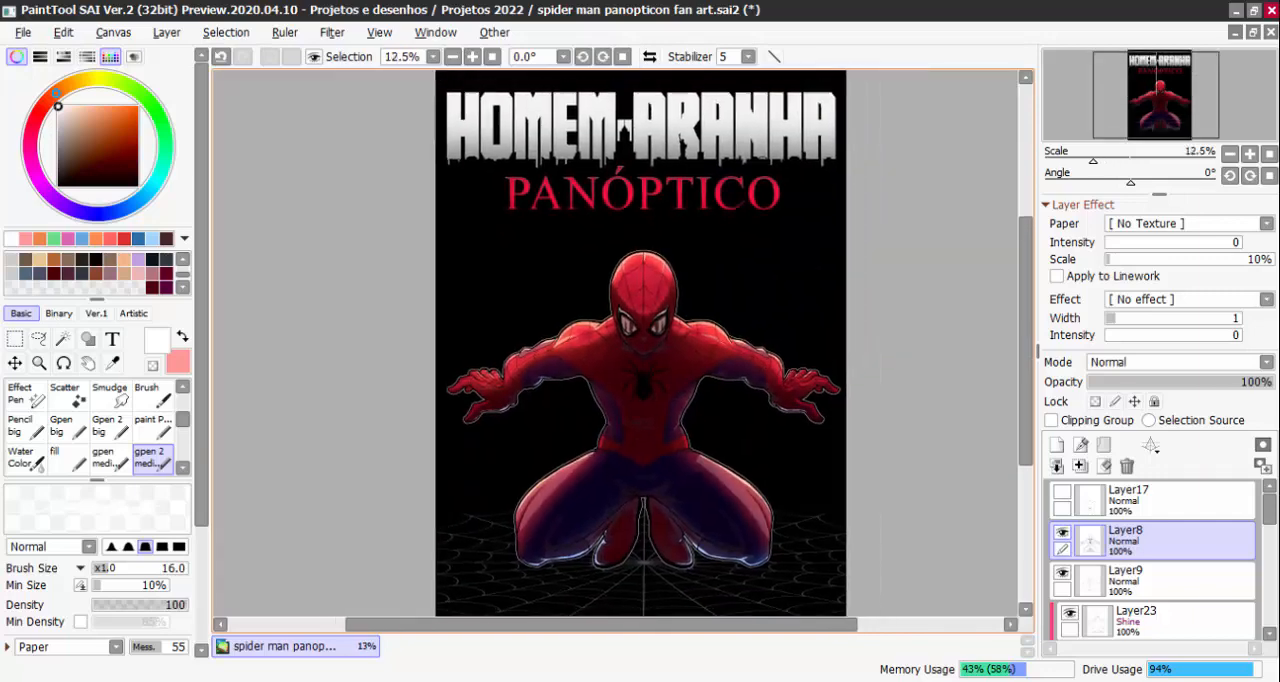
{"action": "scroll", "coordinate": [809, 462], "scroll_direction": "up", "scroll_amount": 1}
{"action": "left_click_drag", "start_coordinate": [809, 462], "coordinate": [826, 386]}
{"action": "scroll", "coordinate": [843, 405], "scroll_direction": "down", "scroll_amount": 1}
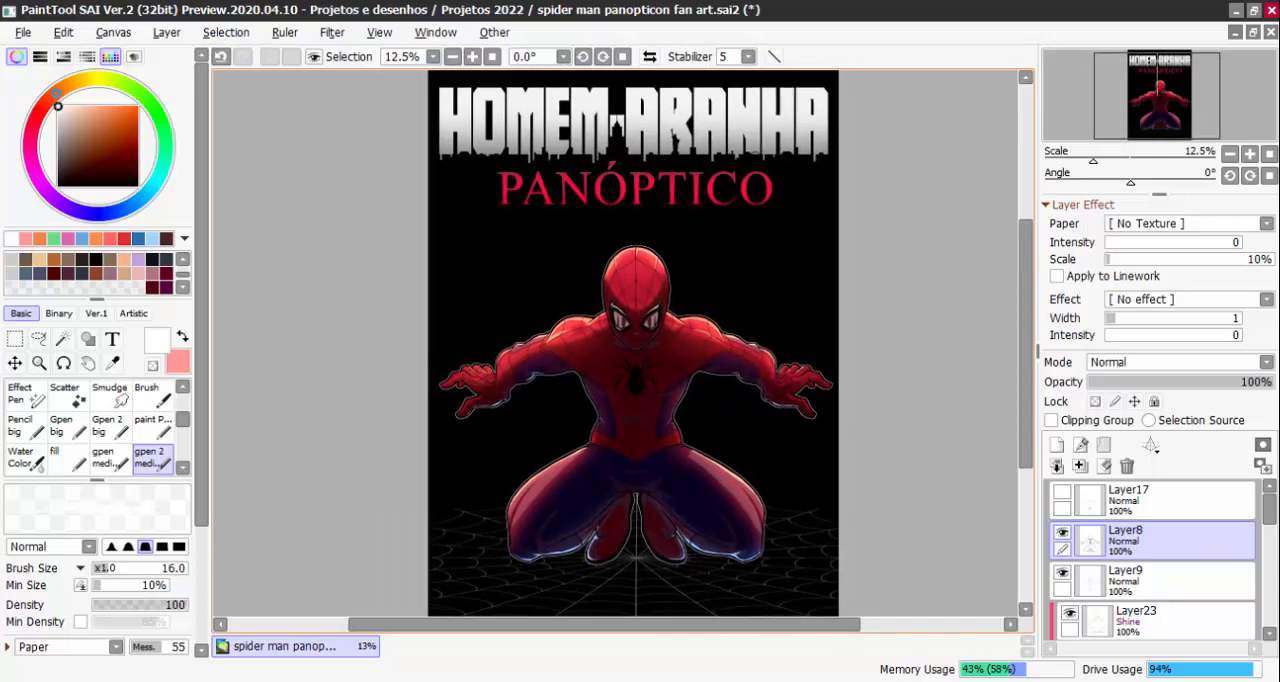